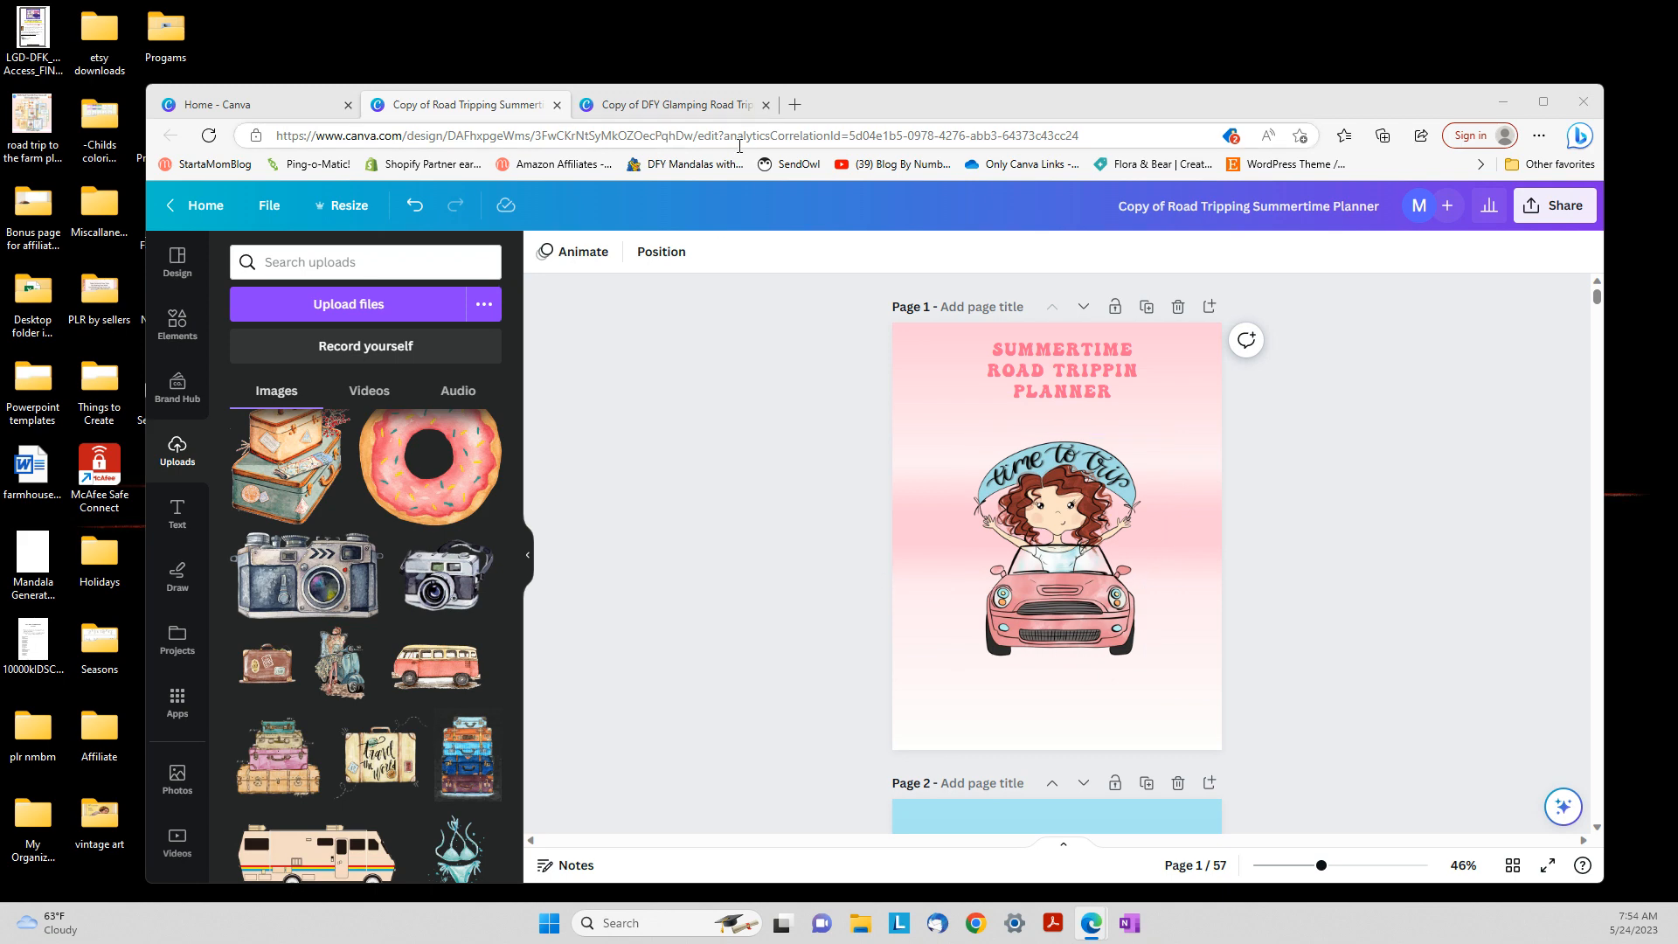
# Review all pages of the Road Tripping Summertime Planner as a page grid
pyautogui.click(705, 105)
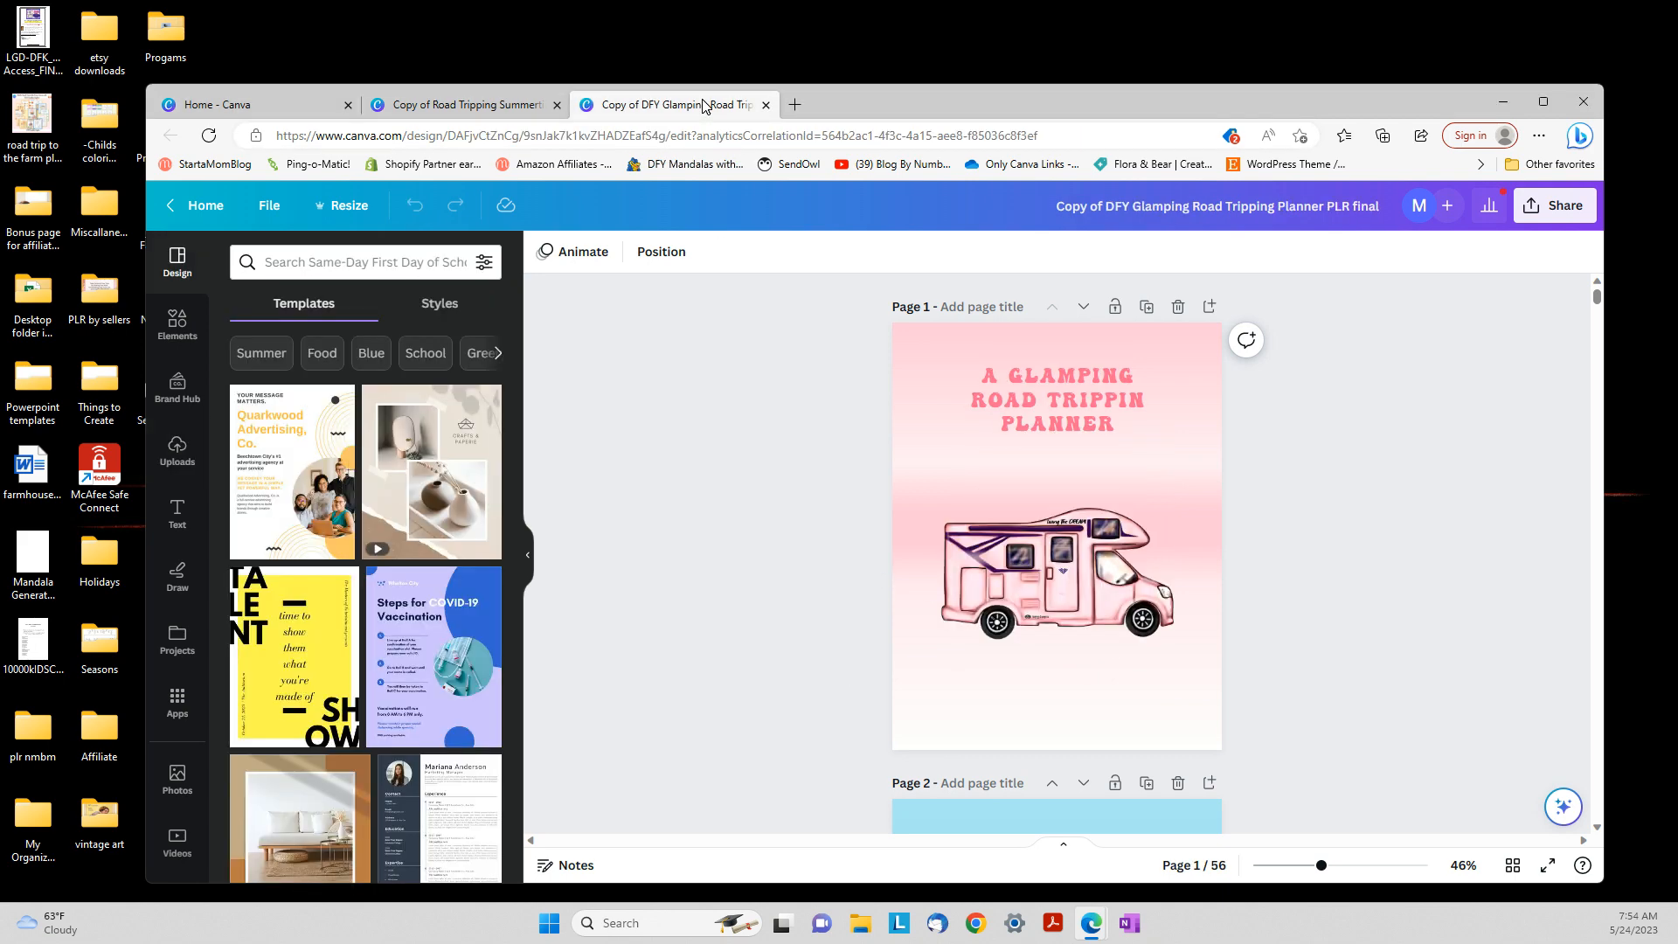
pyautogui.click(454, 107)
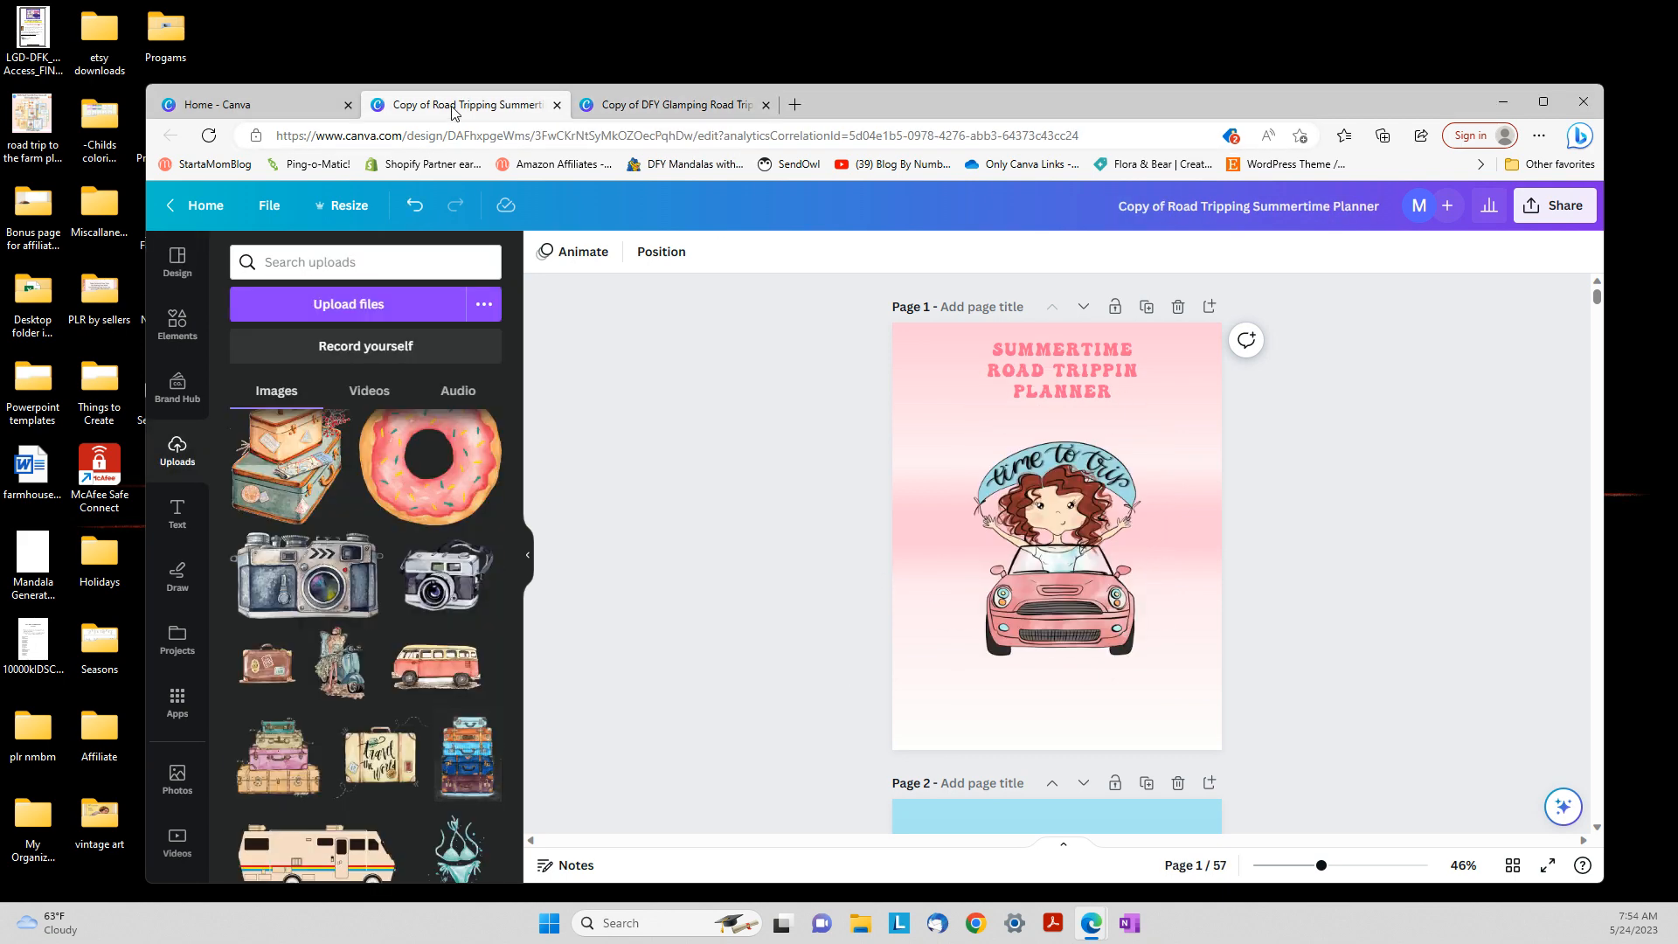
pyautogui.click(1513, 865)
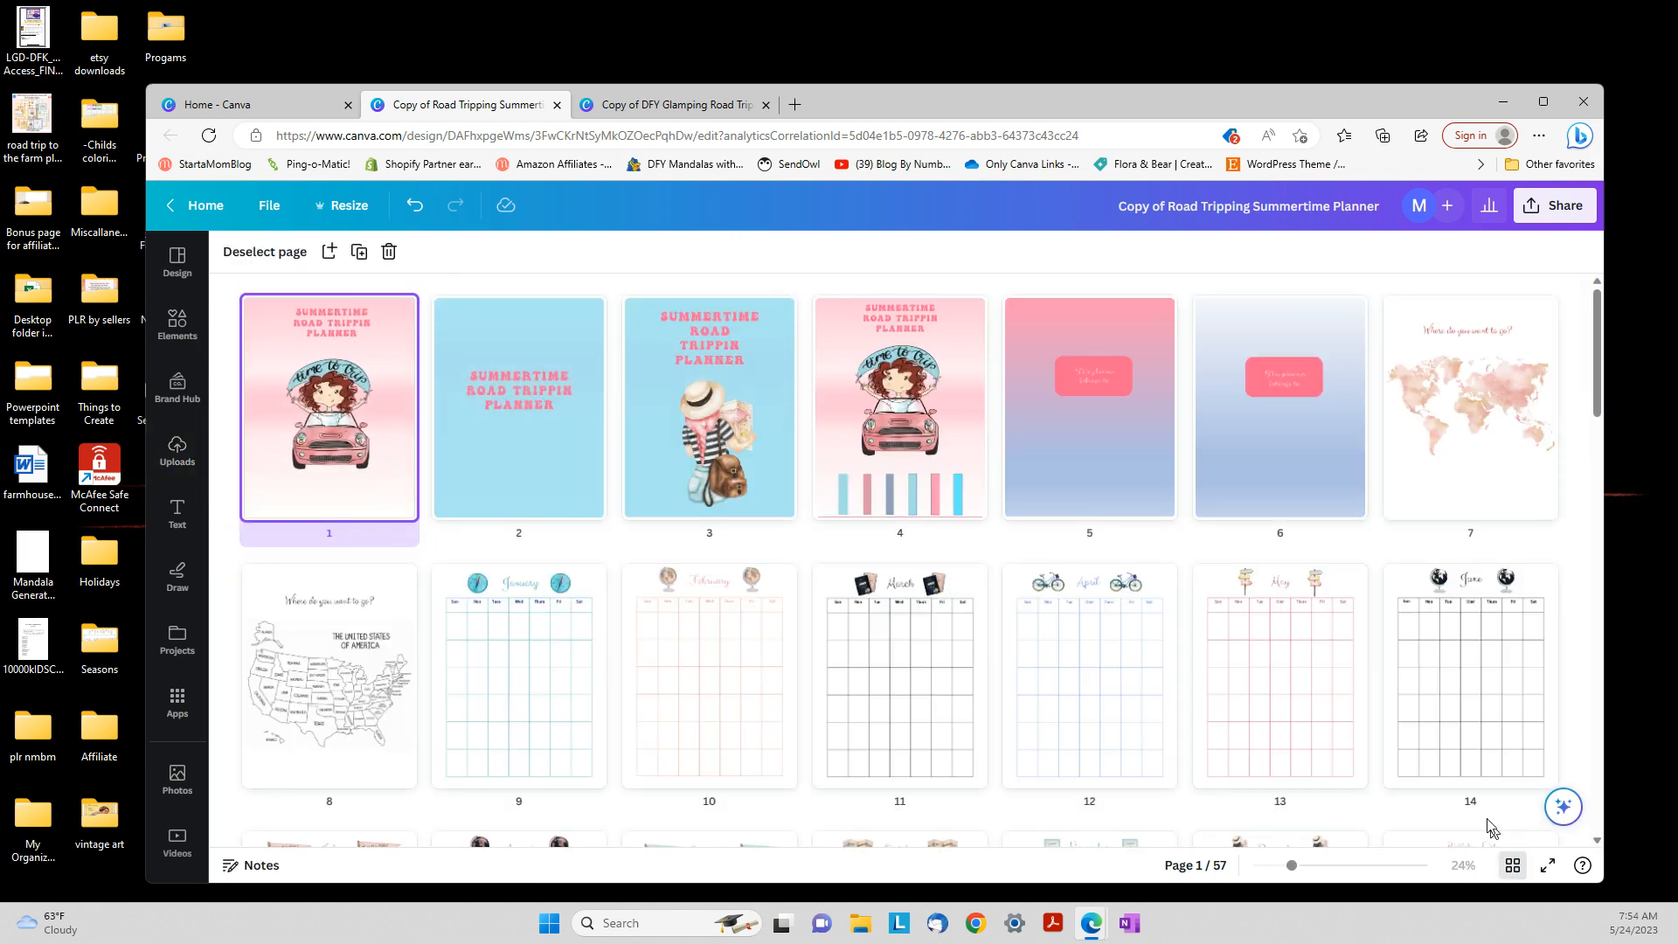
pyautogui.scroll(-9, 1321, 480)
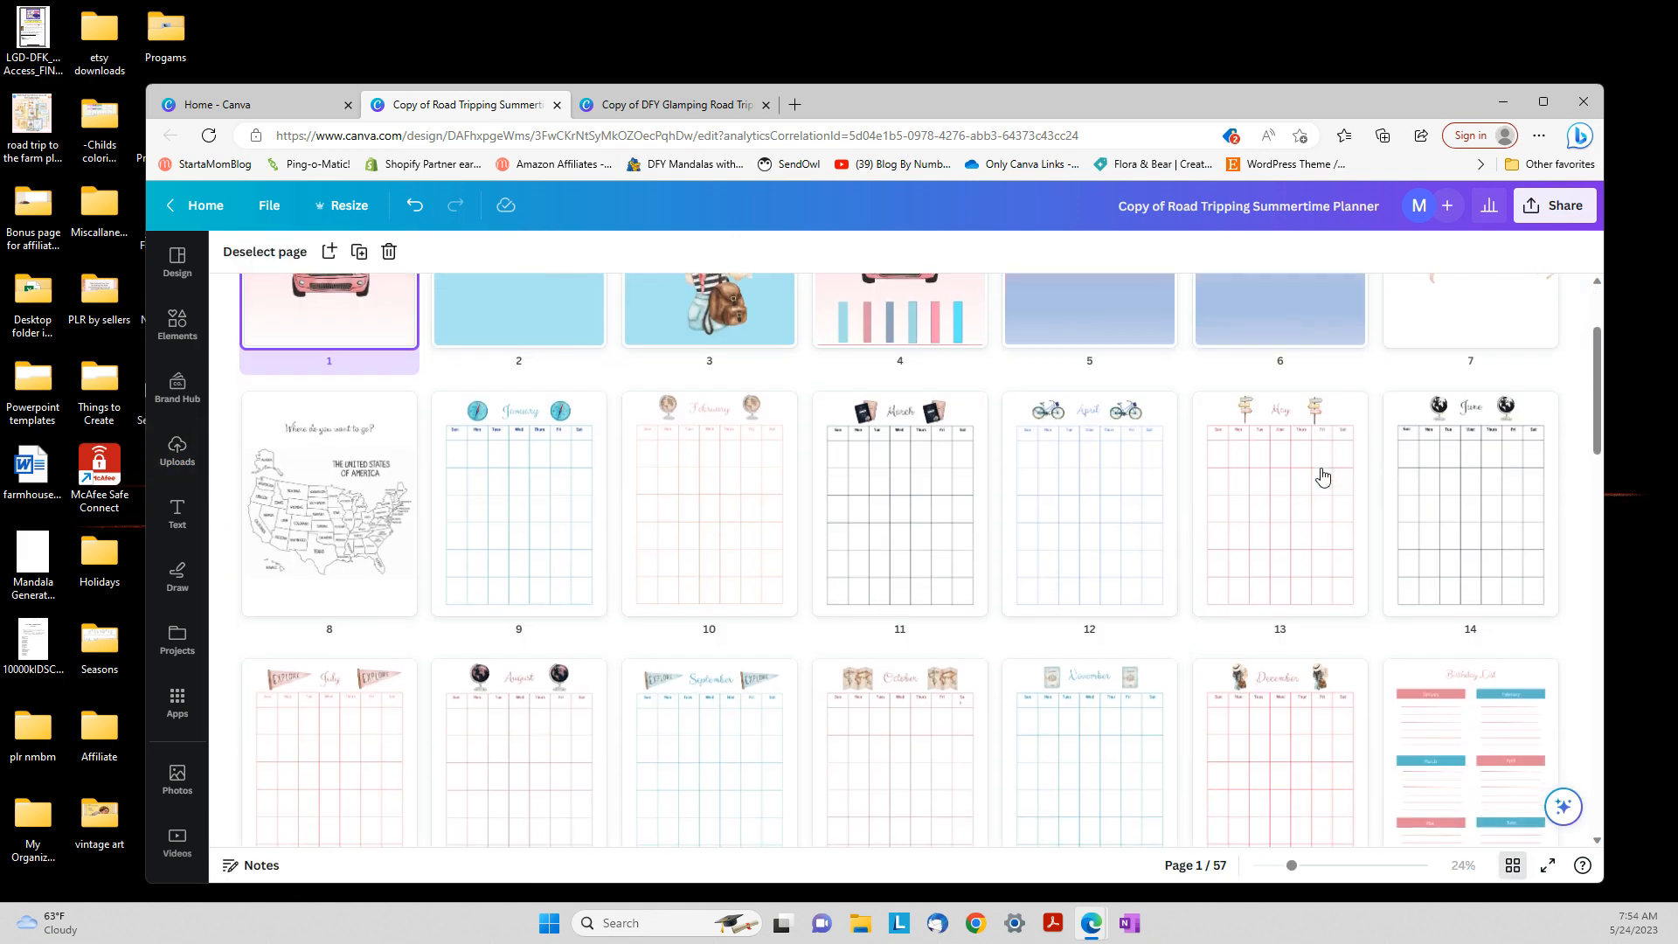
pyautogui.scroll(-8, 1323, 477)
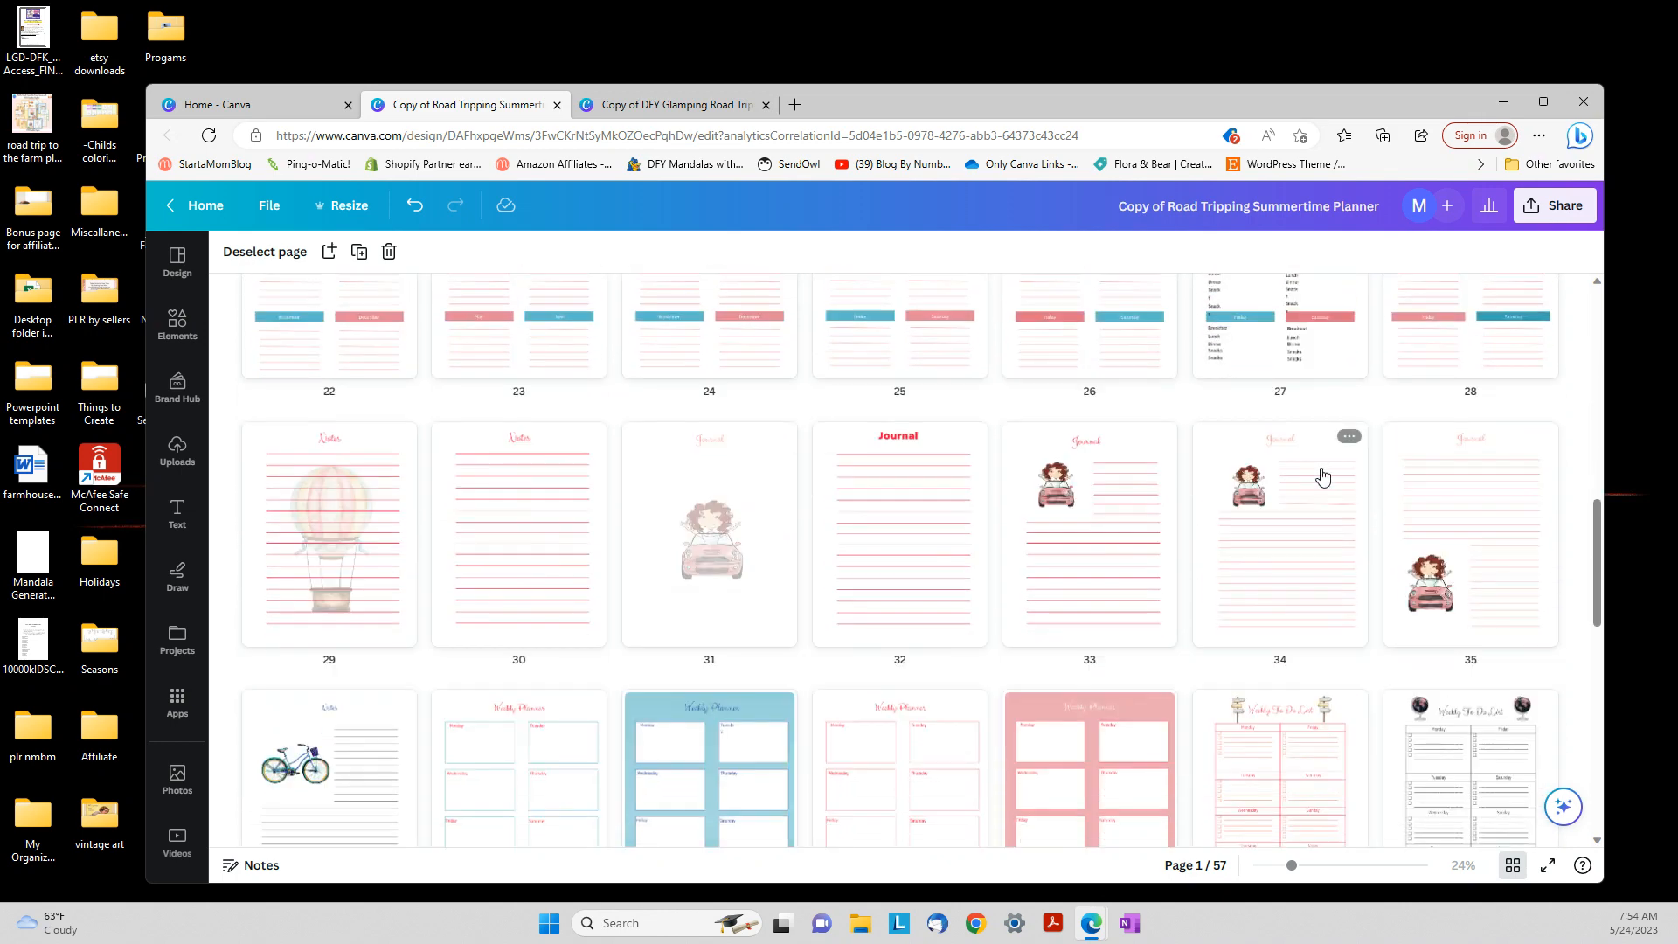
pyautogui.scroll(-3, 1322, 476)
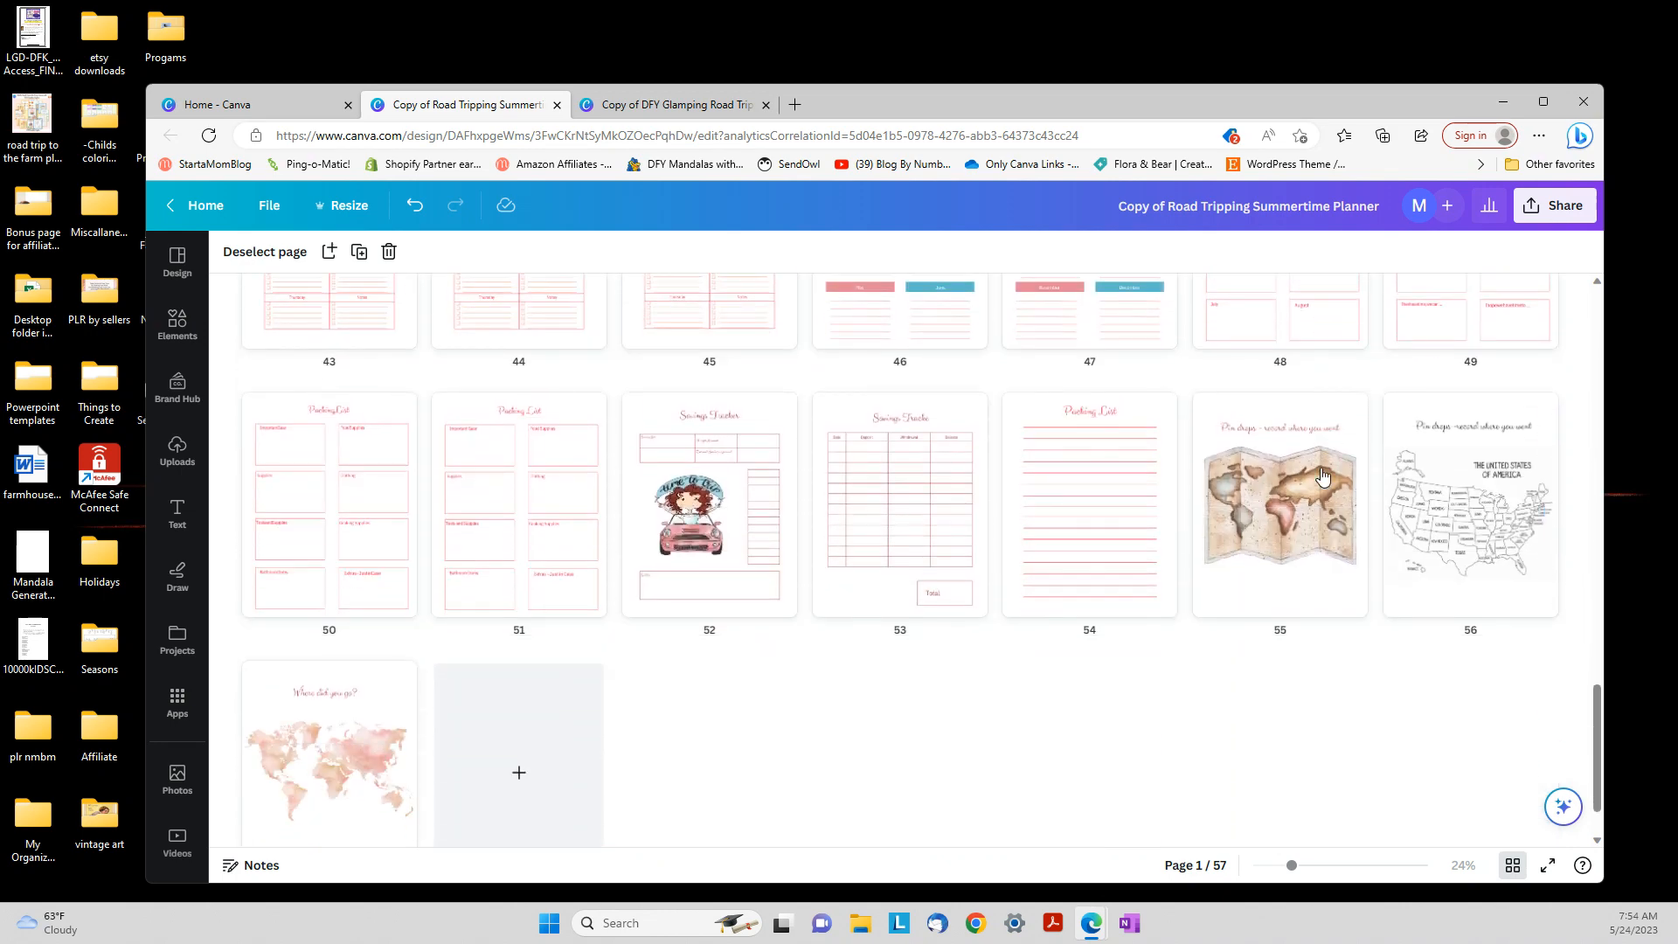
pyautogui.scroll(18, 1322, 476)
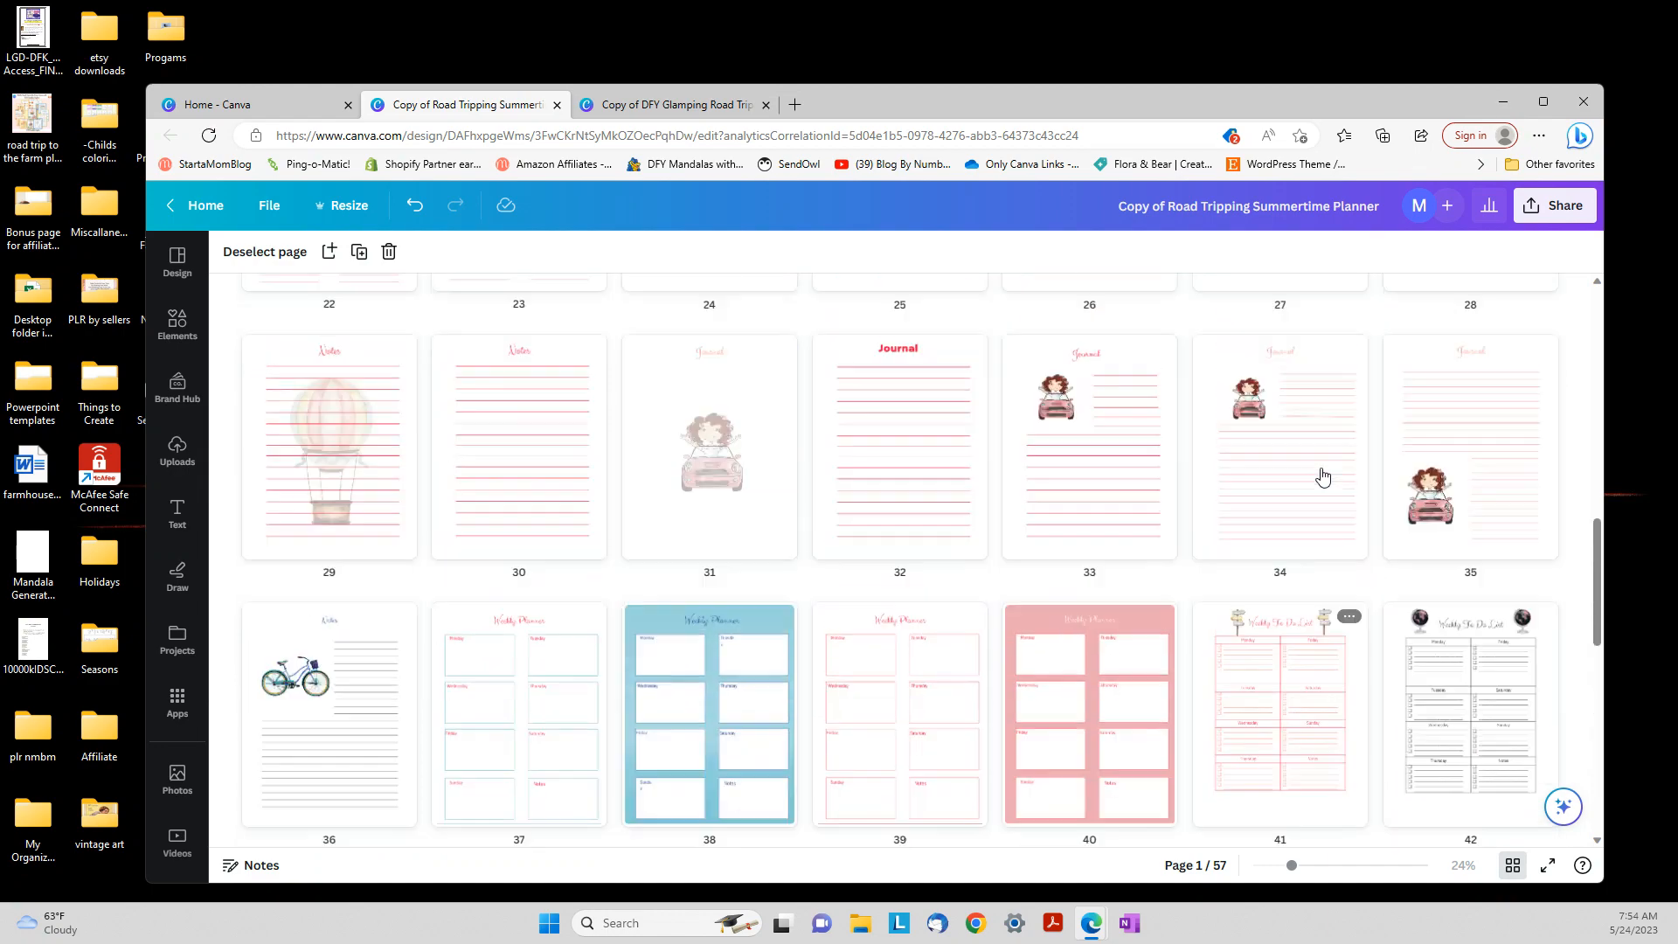
# Look through the pages of the DFY Glamping Road Tripping Planner as a page grid, finishing on its cover page
pyautogui.click(682, 105)
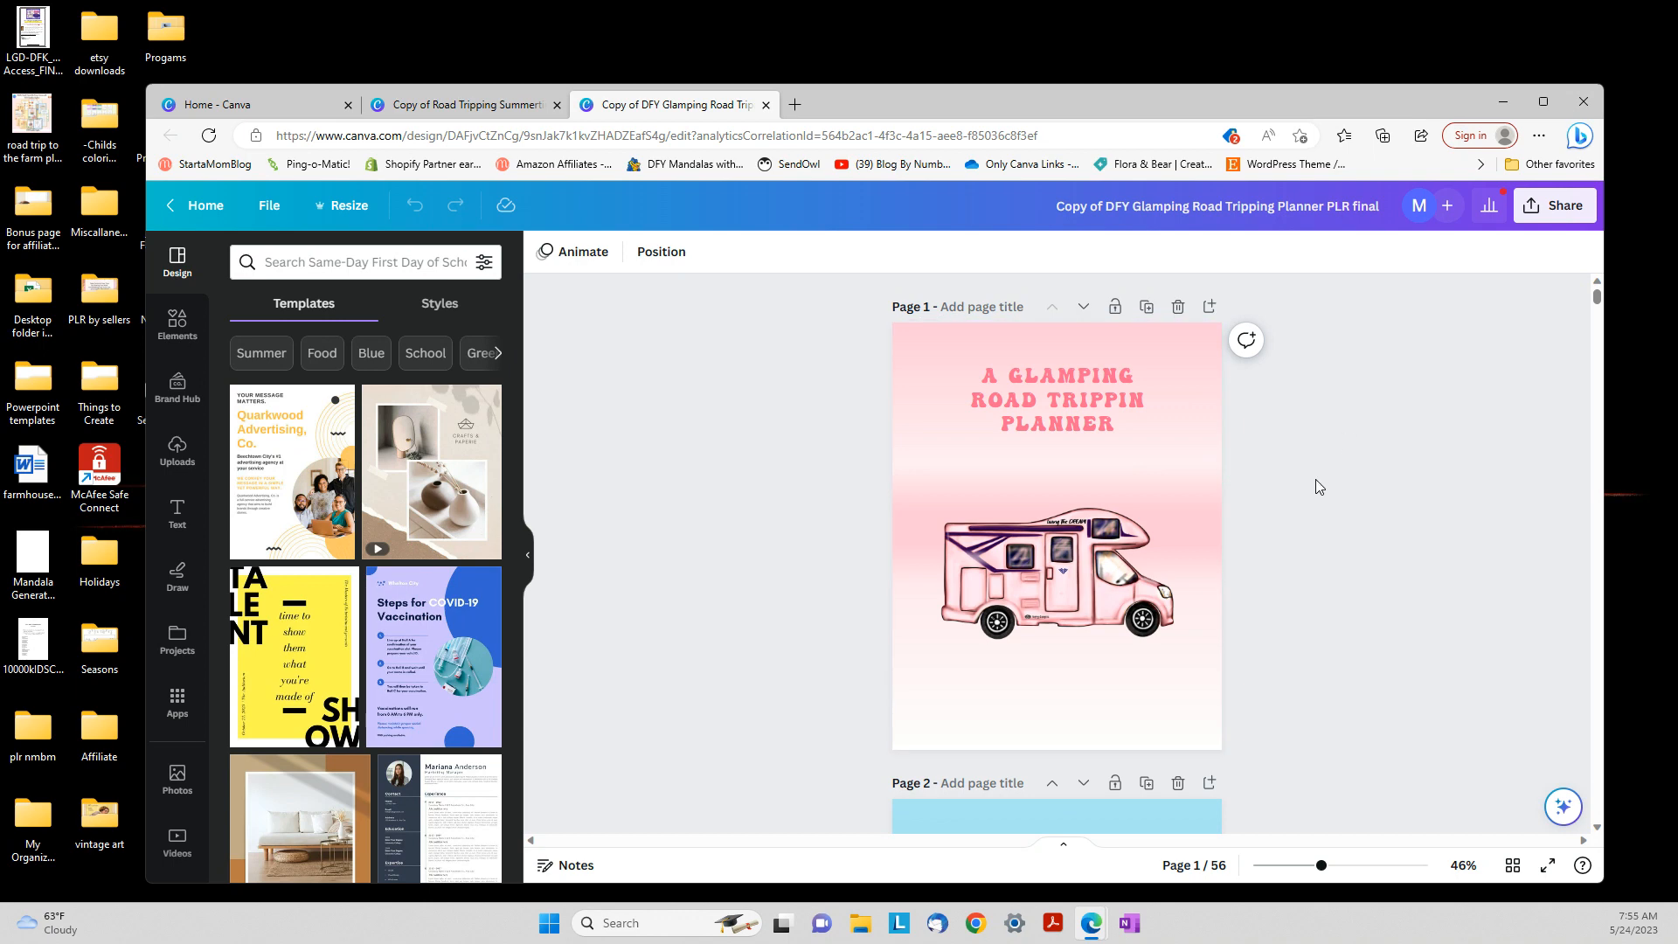
pyautogui.scroll(-12, 1325, 488)
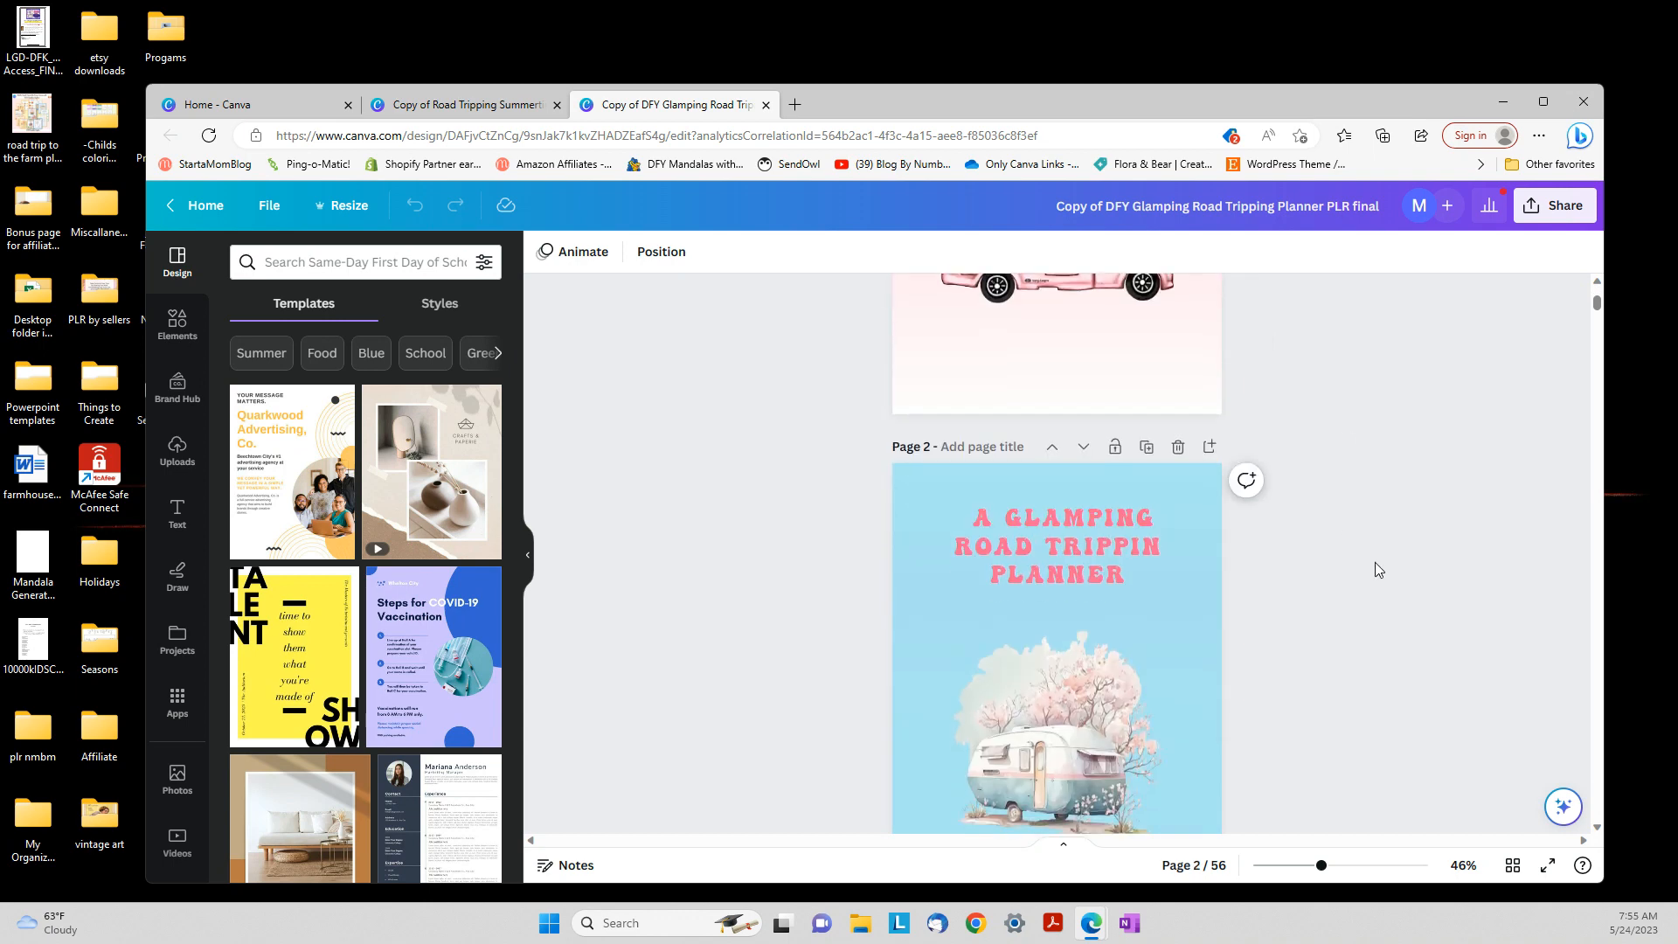
pyautogui.scroll(-15, 1392, 591)
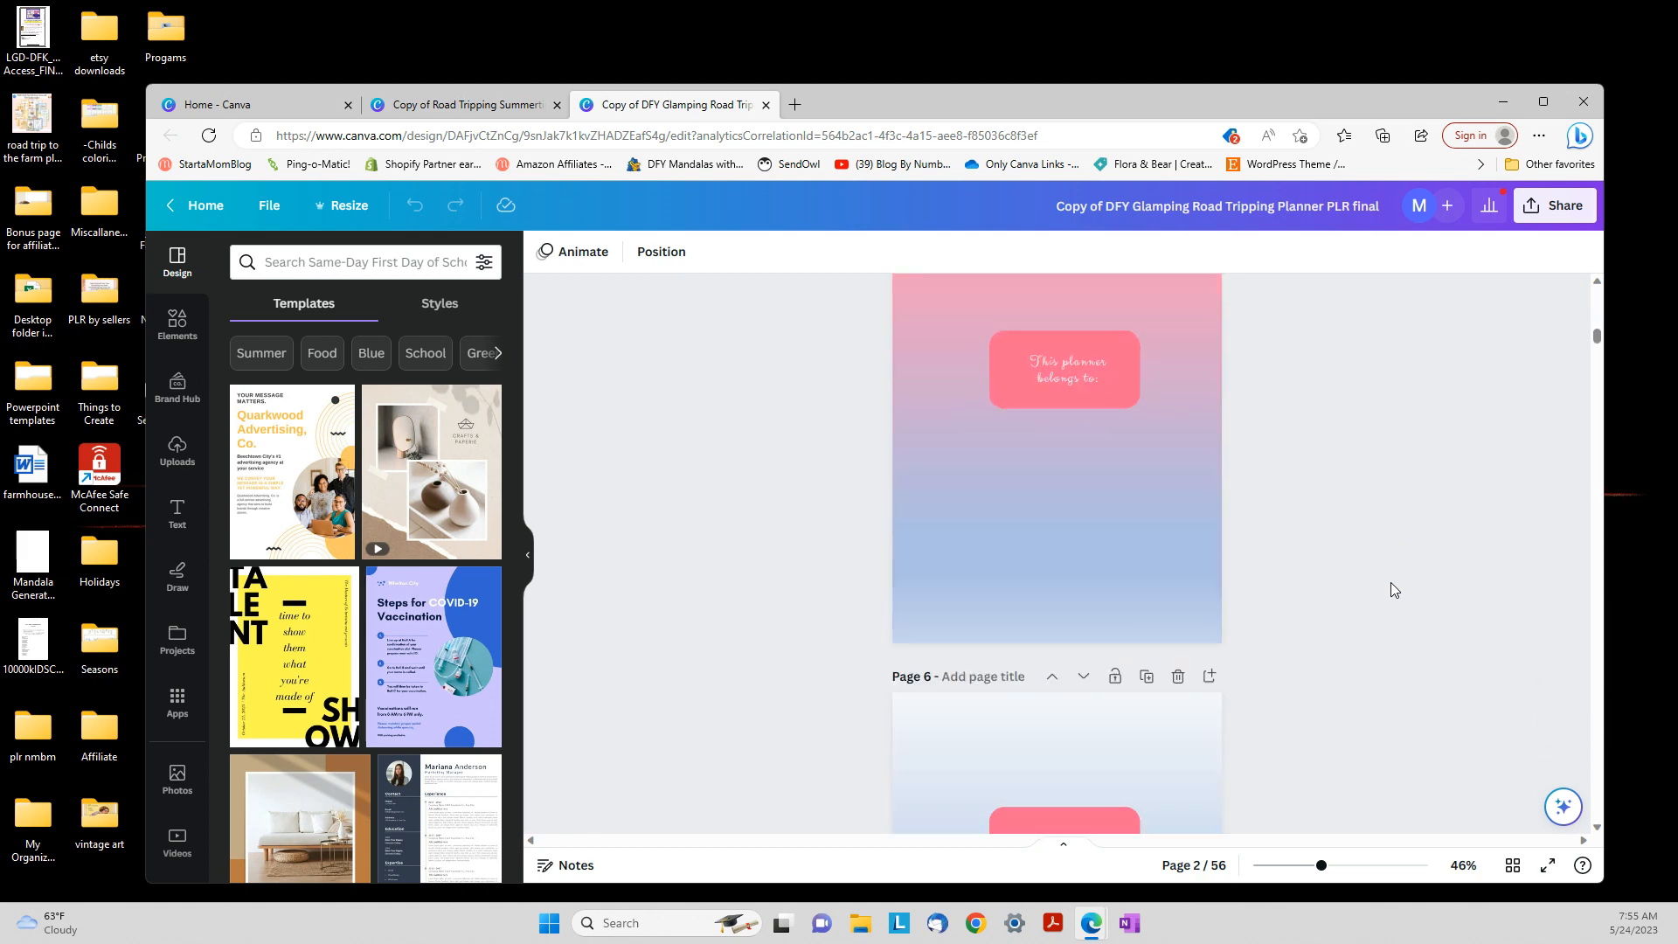
pyautogui.click(1515, 866)
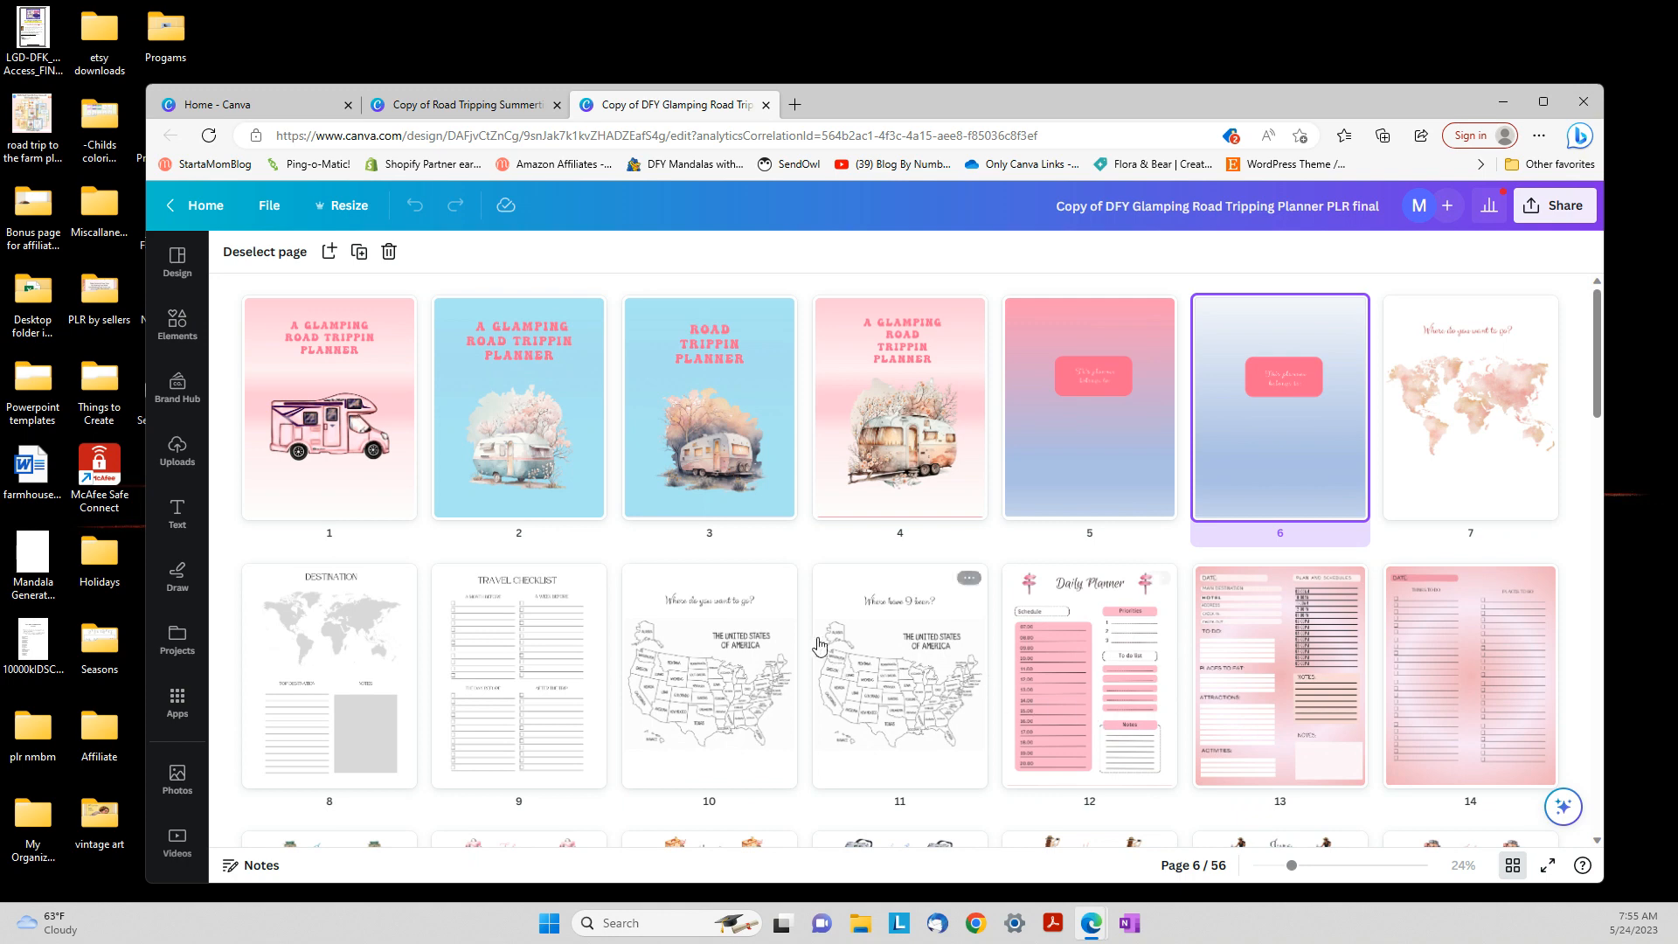
pyautogui.scroll(-3, 1032, 618)
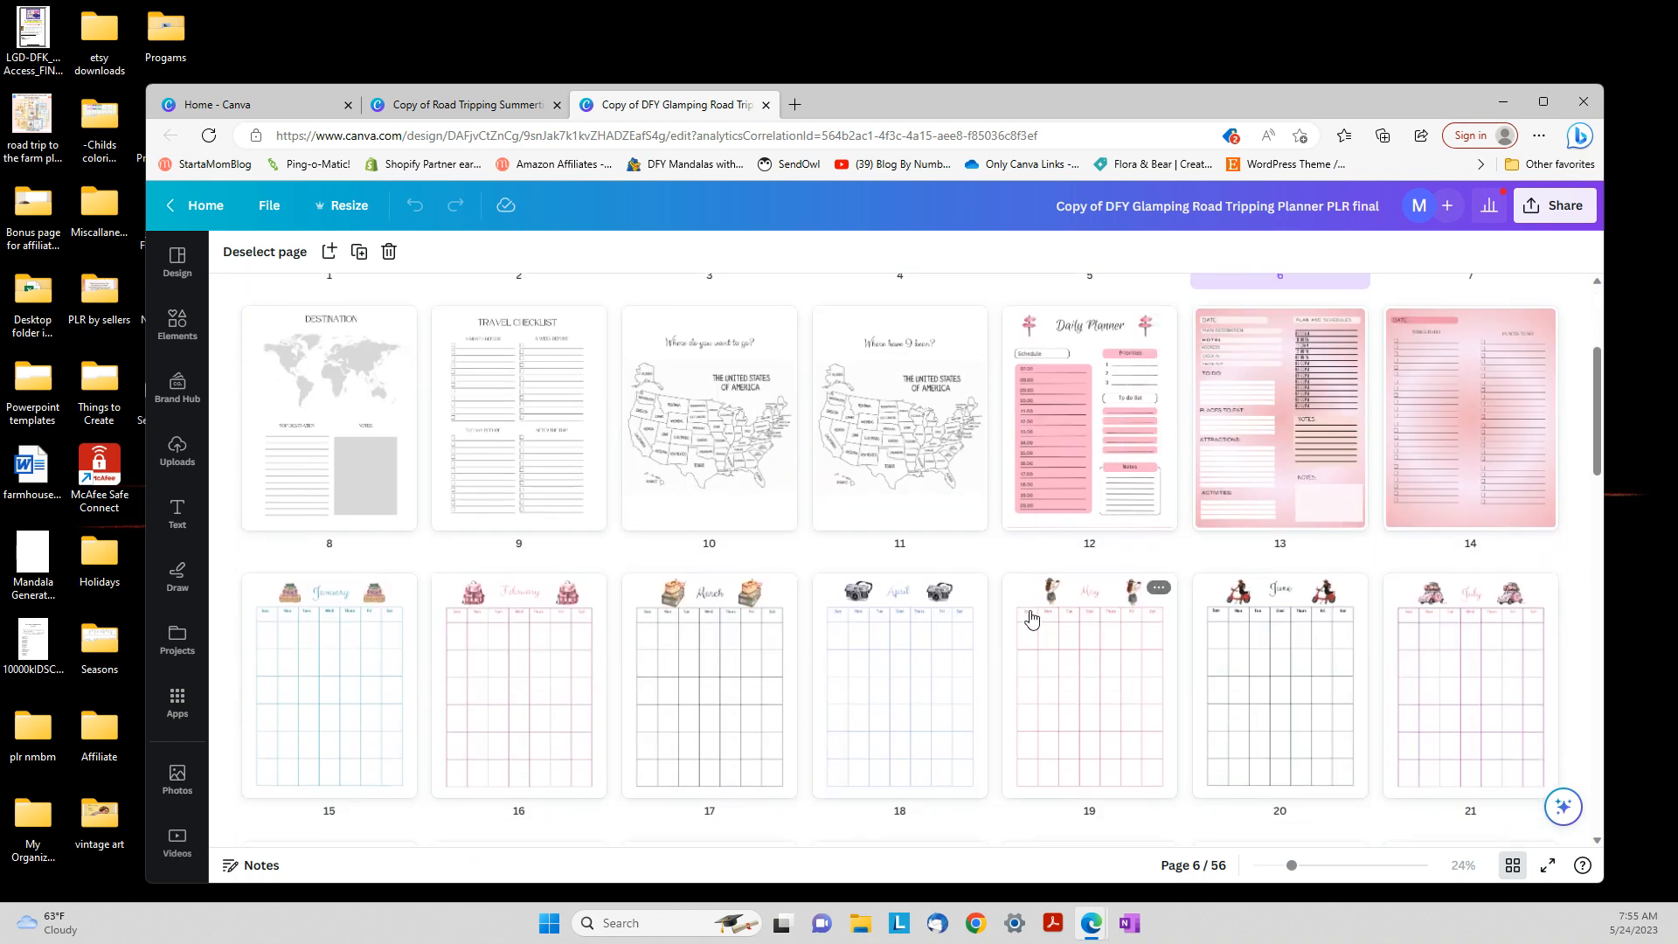
pyautogui.scroll(-6, 1033, 618)
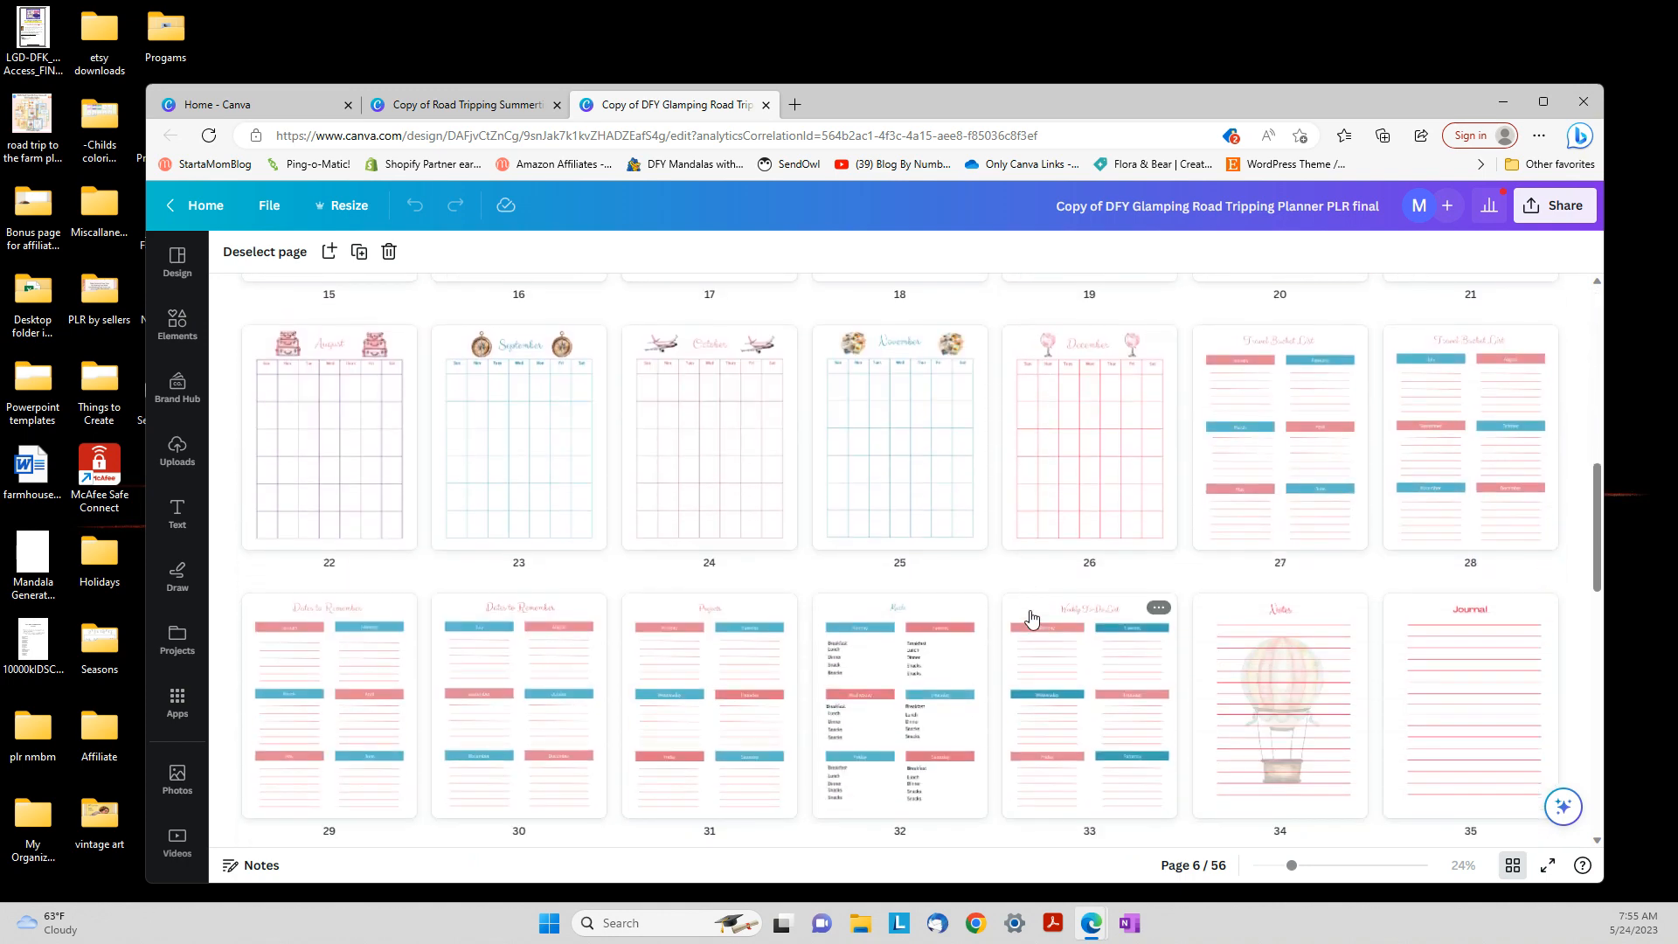
pyautogui.scroll(-3, 1032, 618)
pyautogui.scroll(-3, 1032, 618)
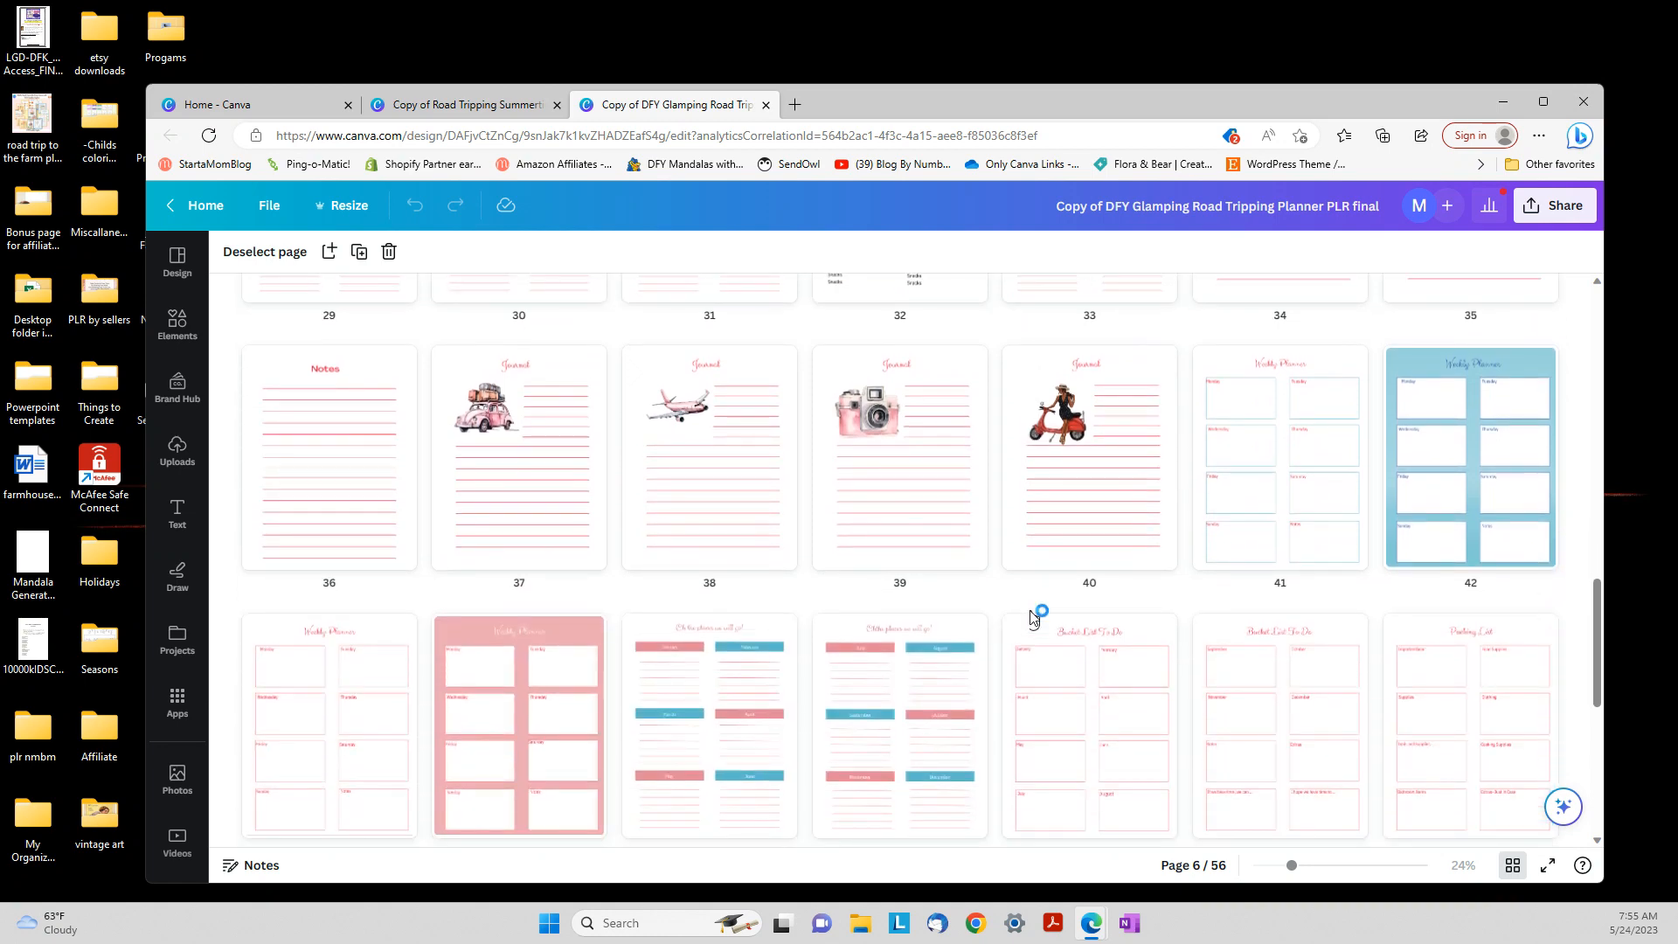
pyautogui.scroll(-6, 1032, 618)
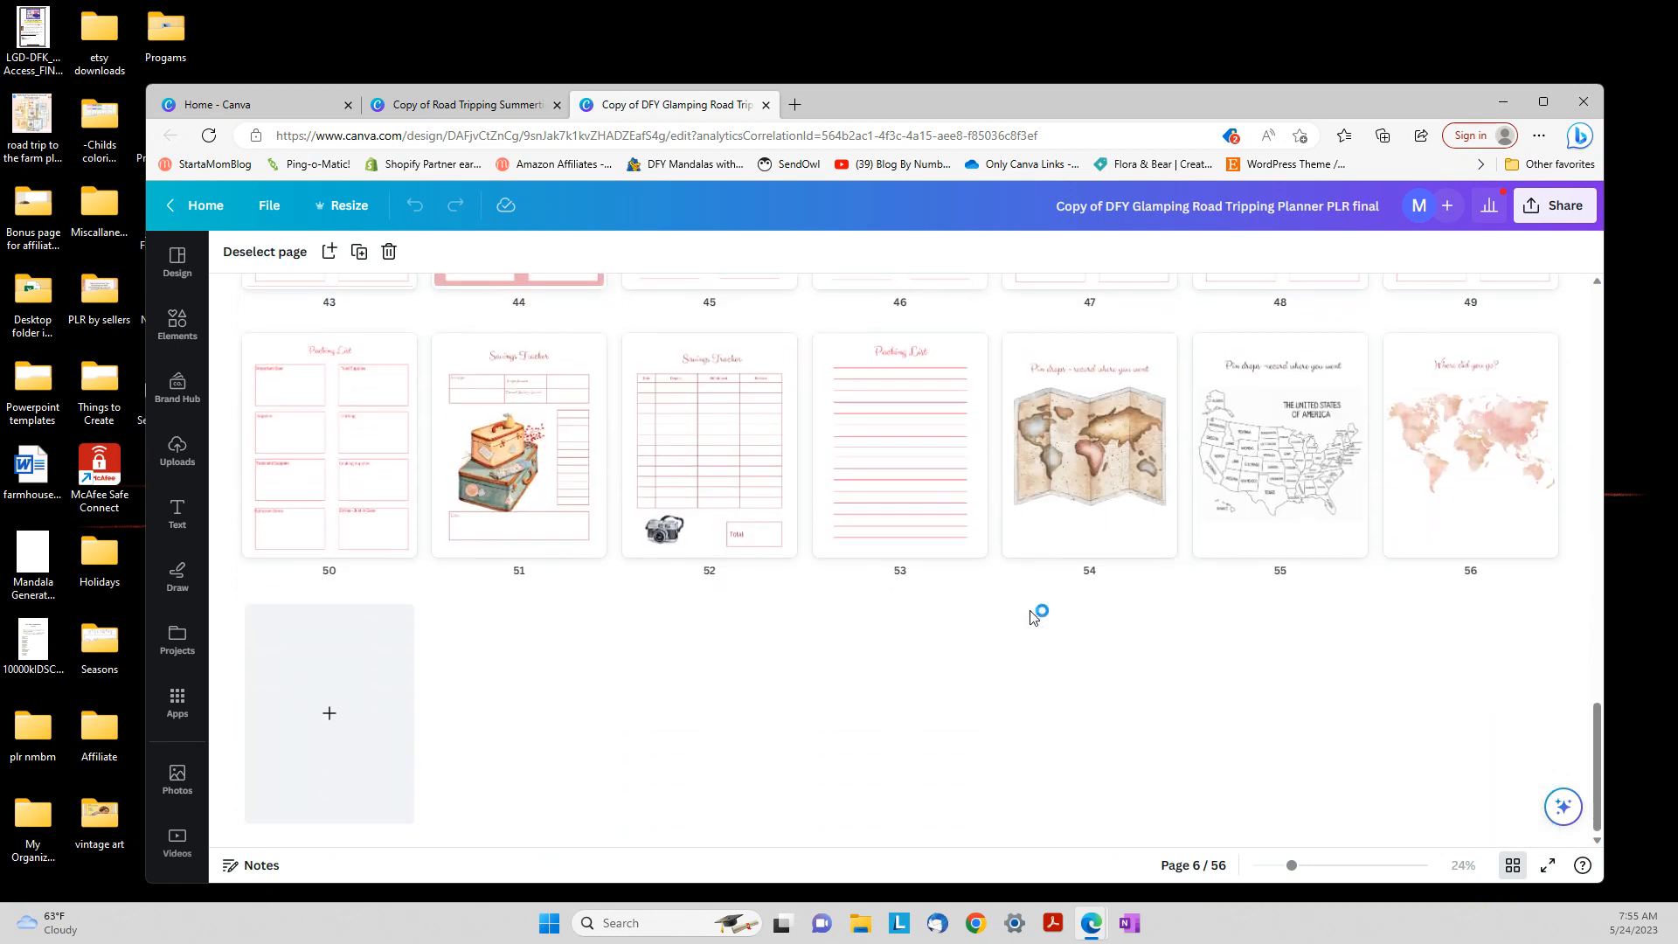
pyautogui.scroll(12, 1032, 615)
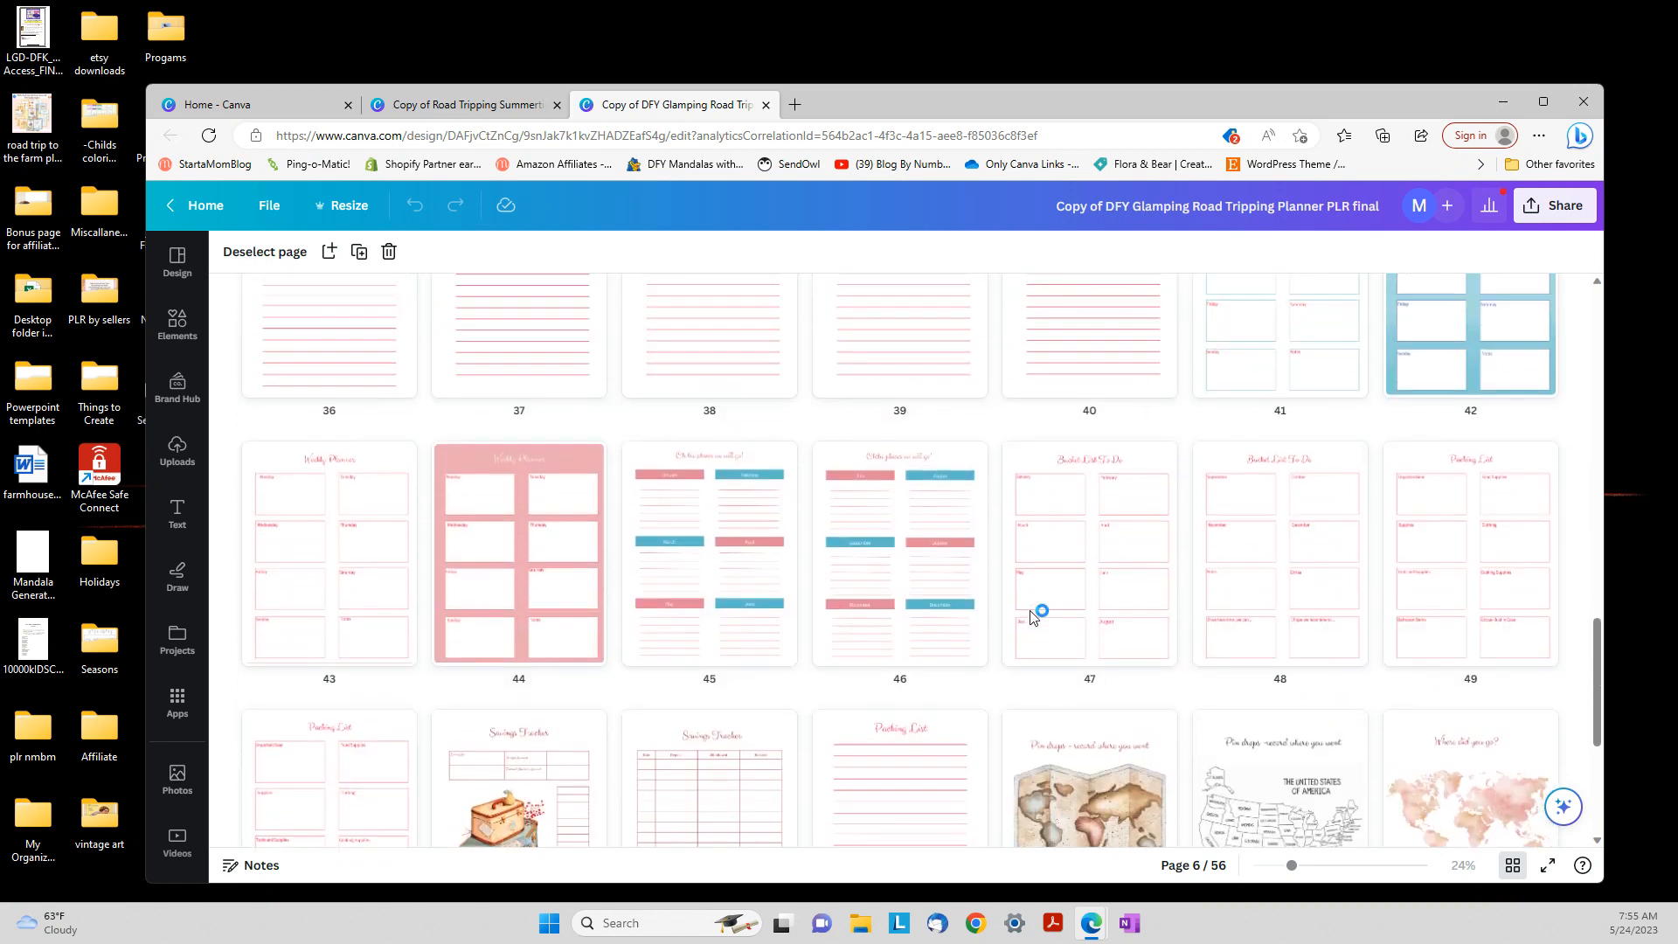
pyautogui.scroll(6, 1033, 618)
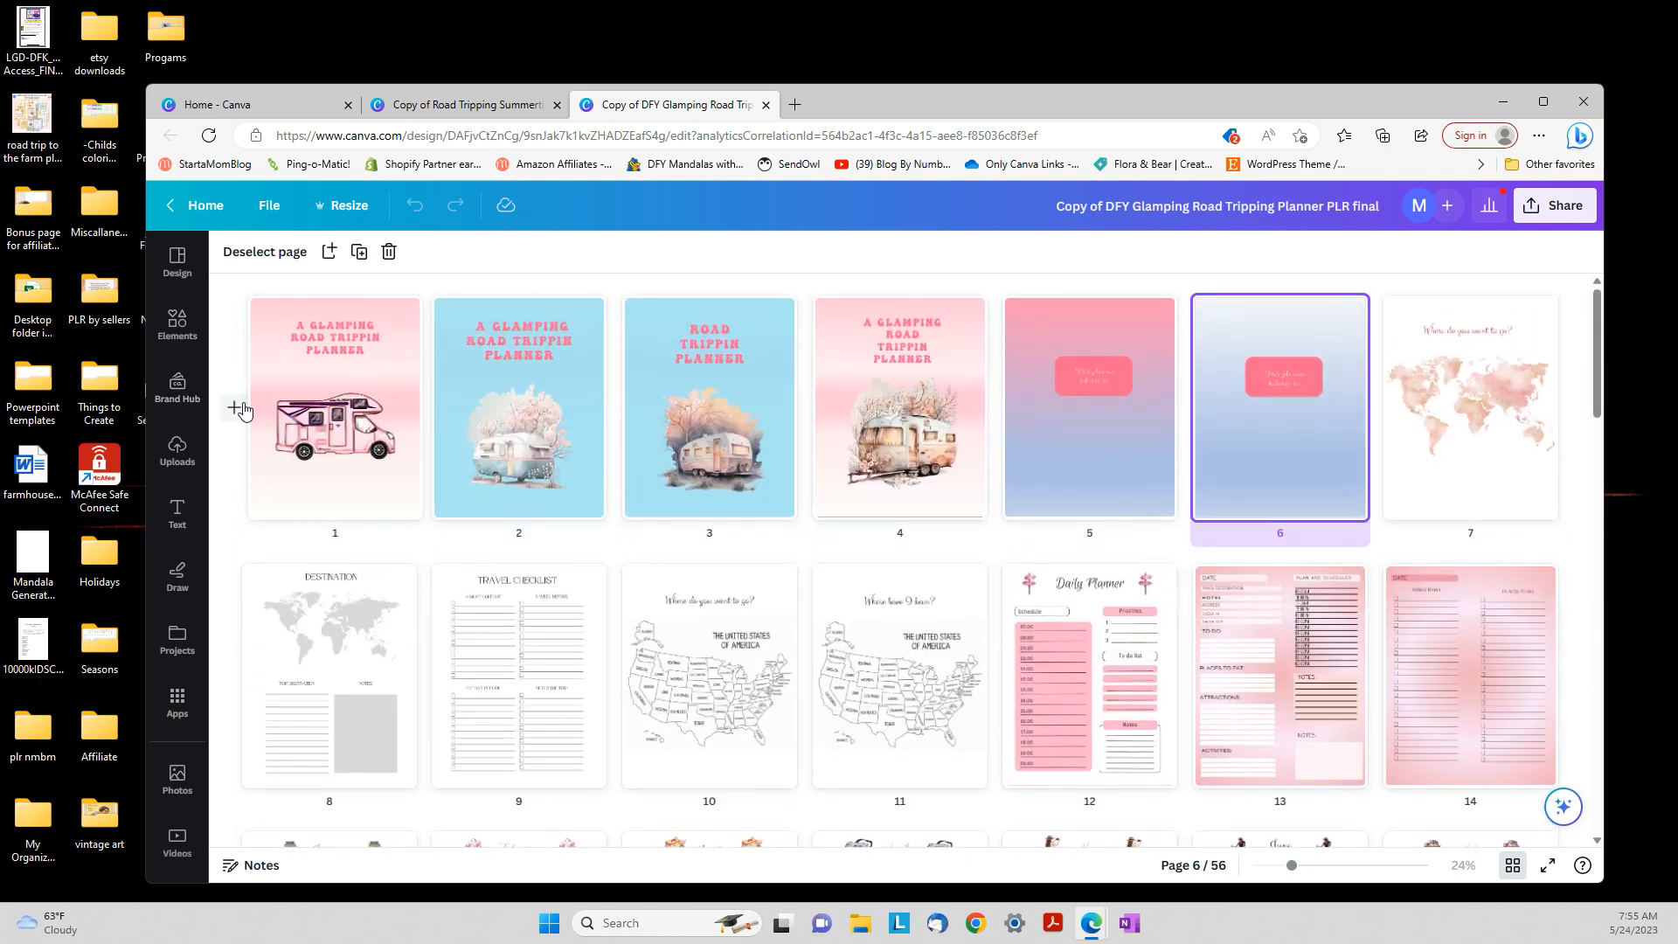
pyautogui.doubleClick(317, 403)
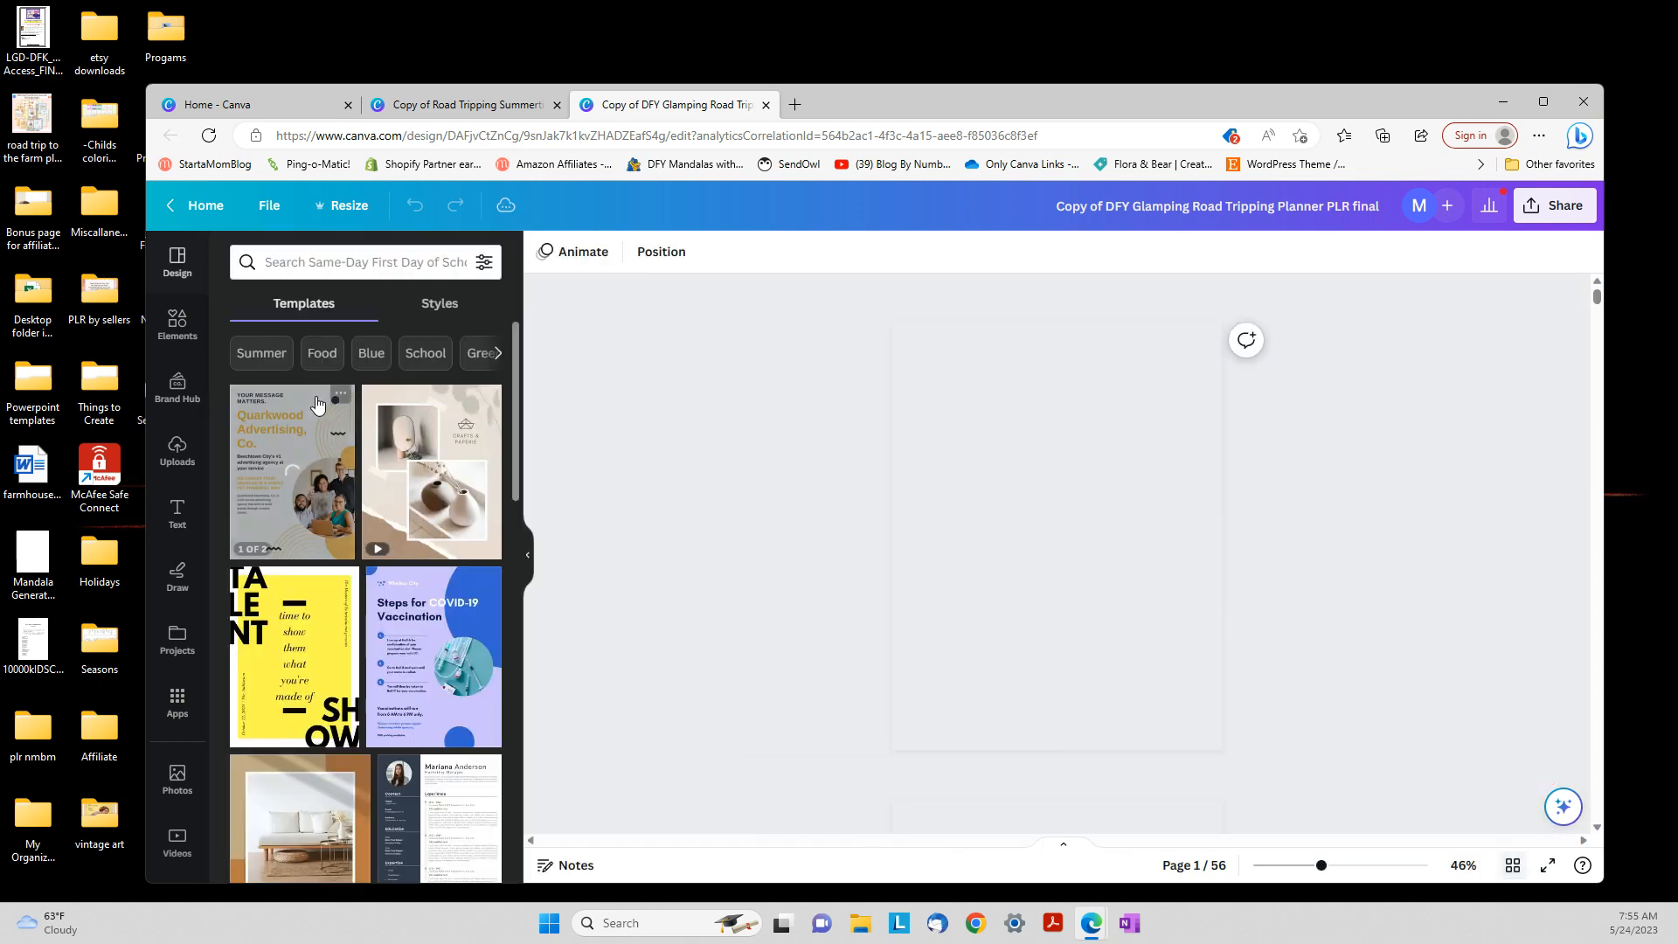
# Open the cover page of the Road Tripping Summertime Planner and browse the uploaded images for camper artwork
pyautogui.click(481, 107)
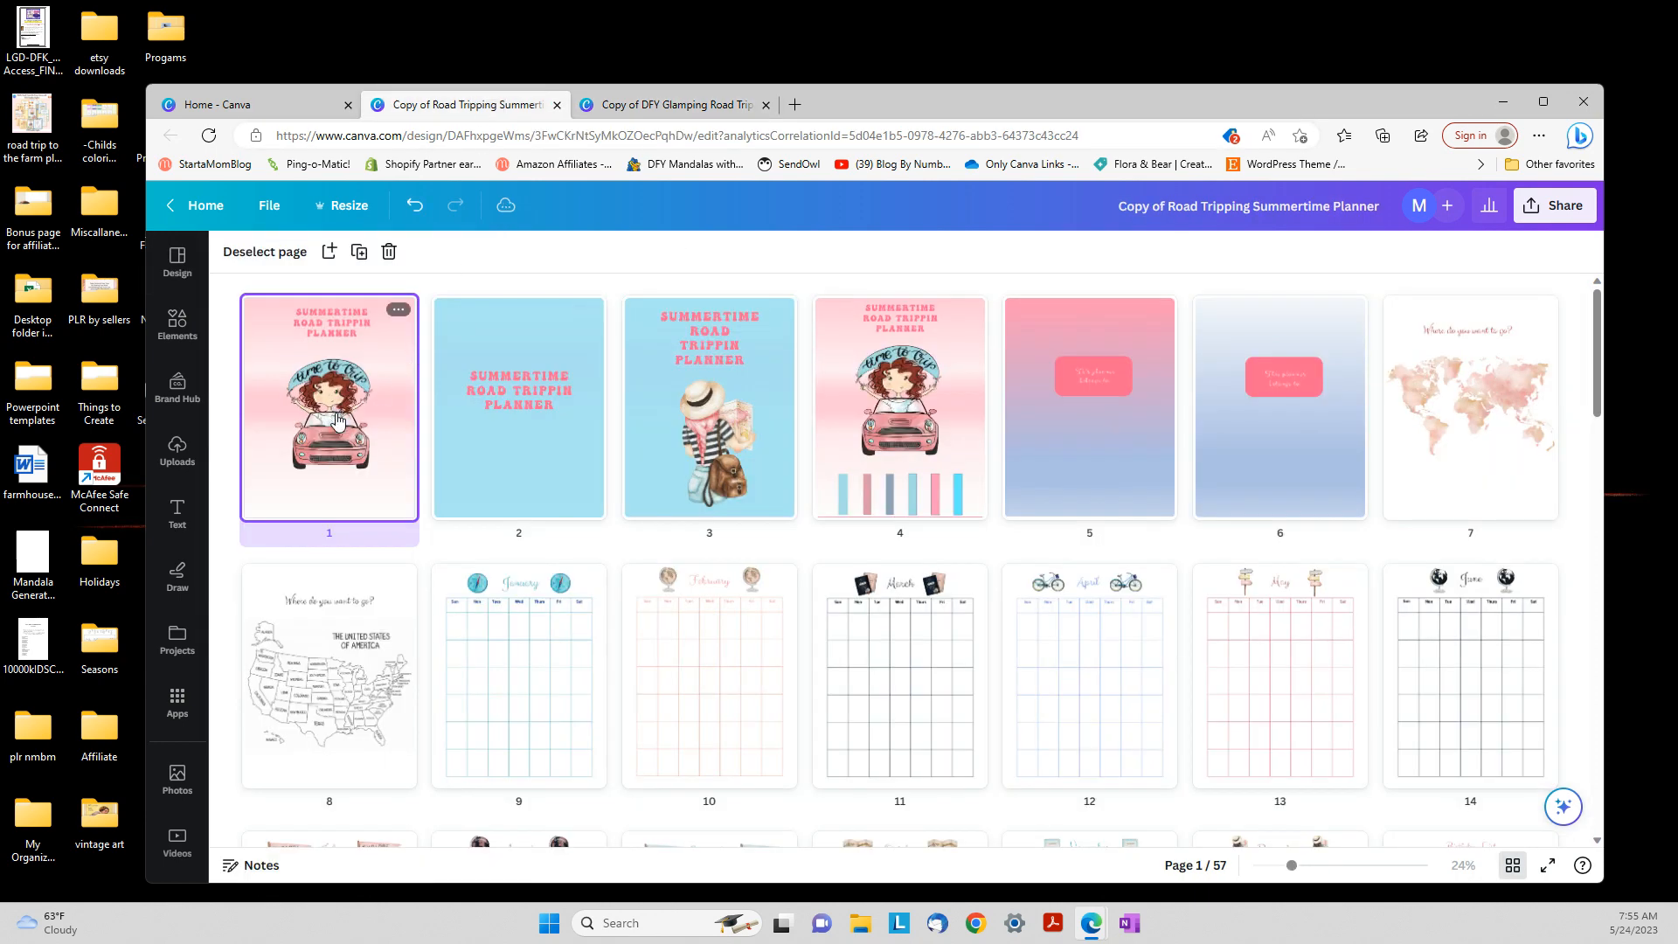
pyautogui.doubleClick(368, 377)
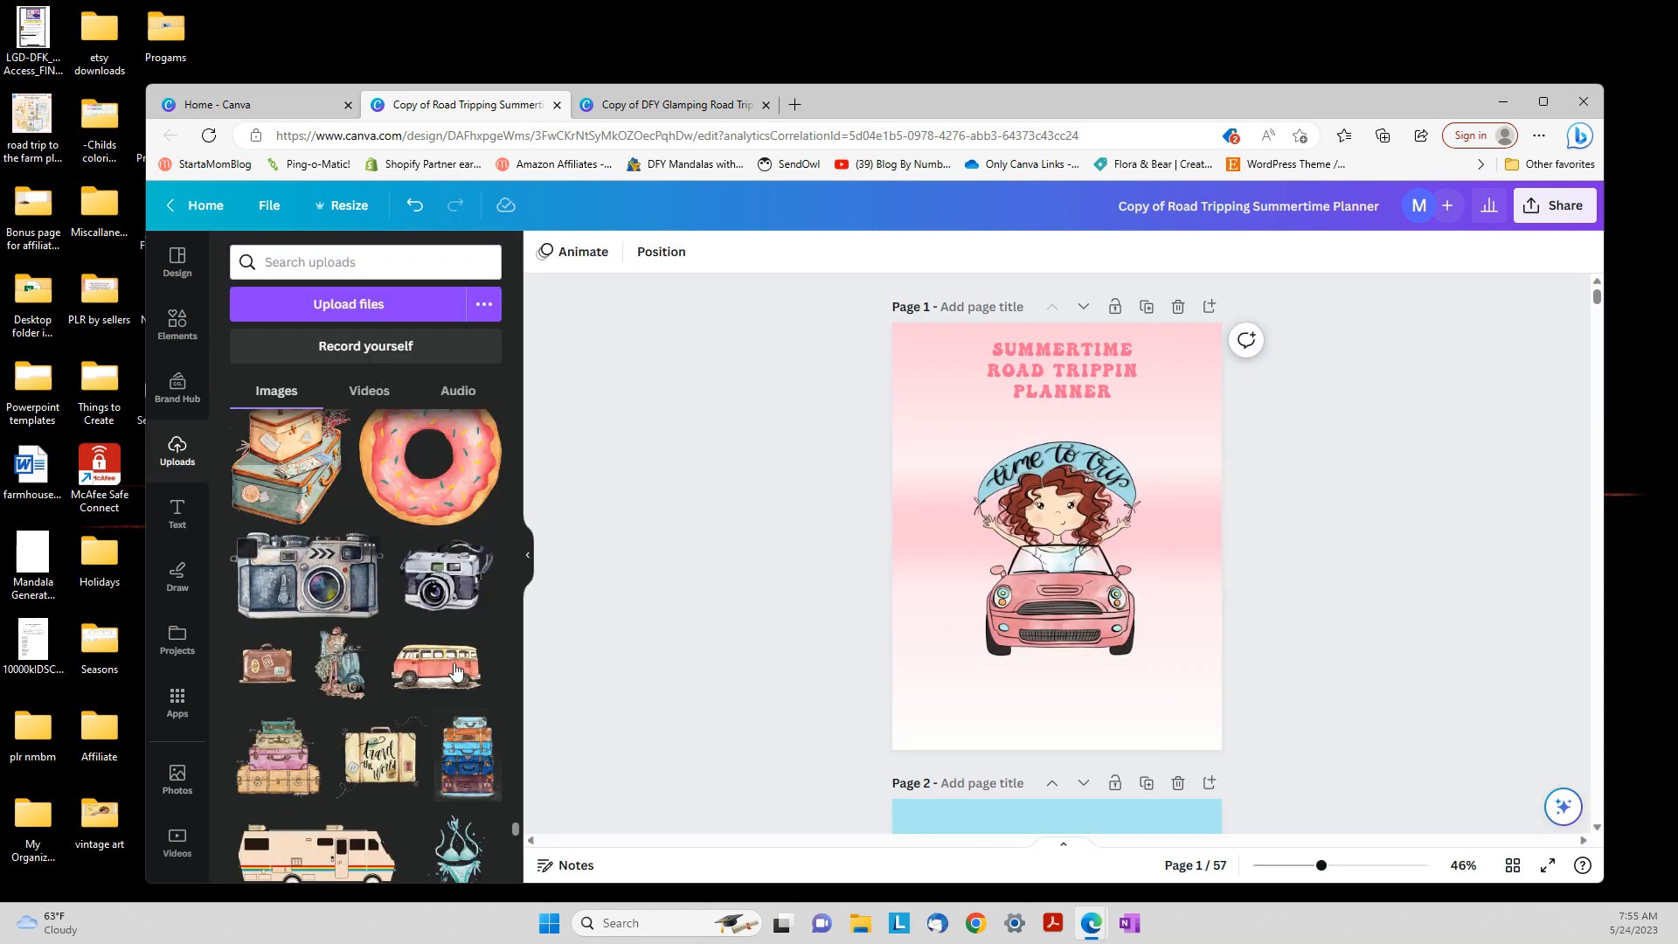
pyautogui.scroll(-5, 450, 673)
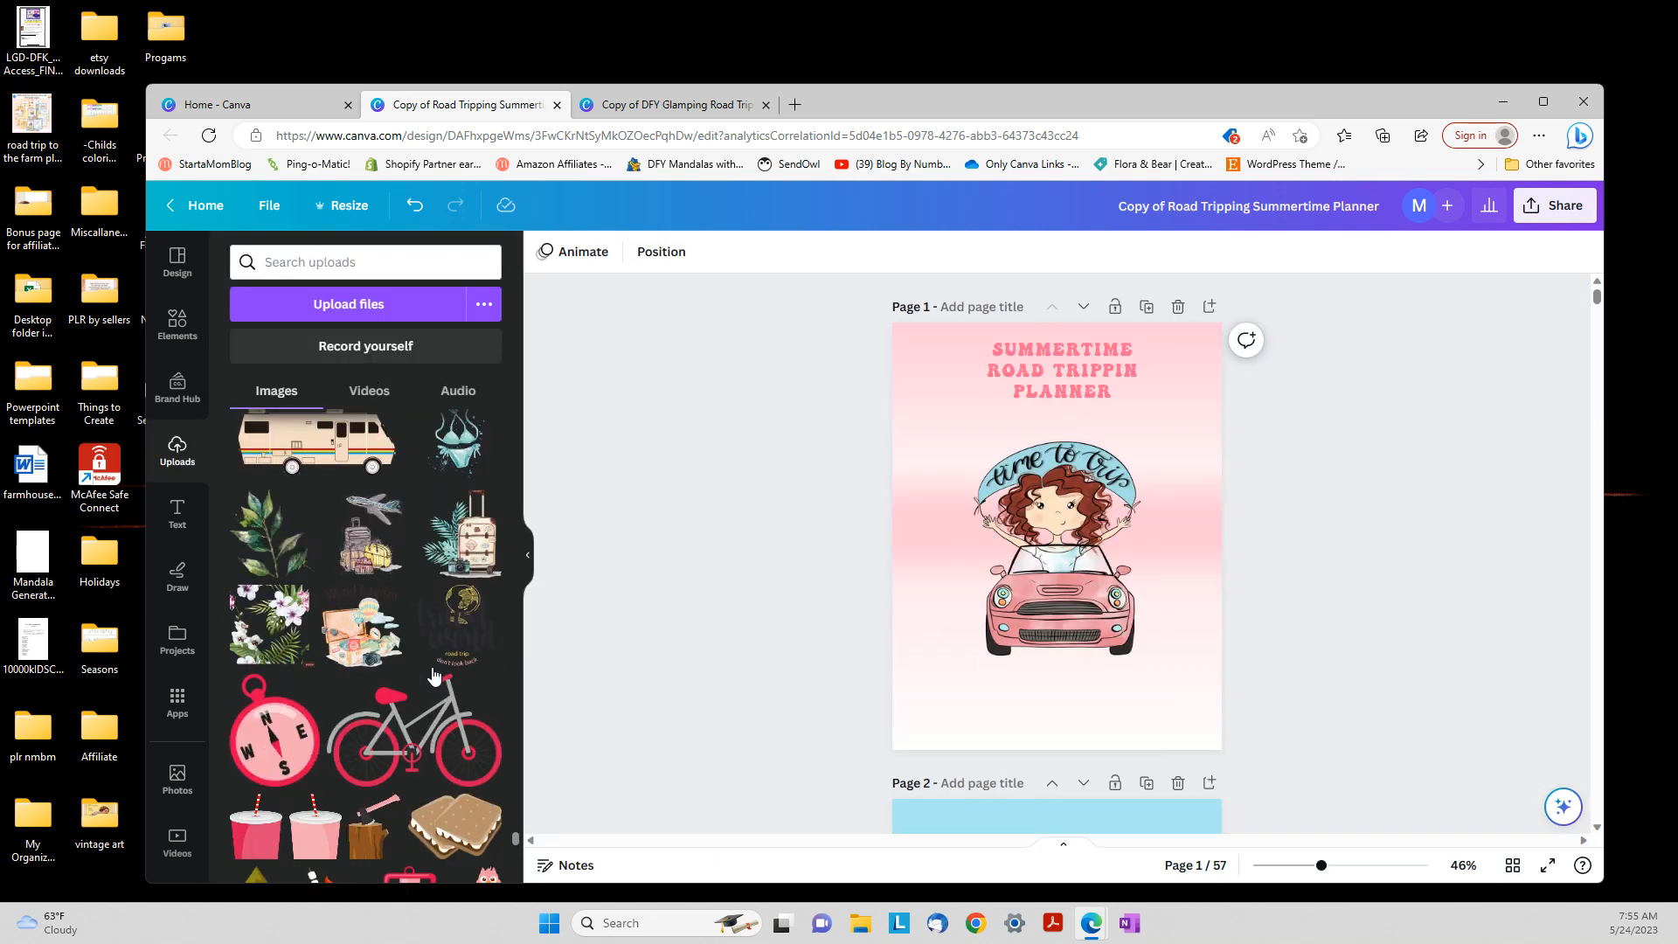
pyautogui.scroll(10, 432, 673)
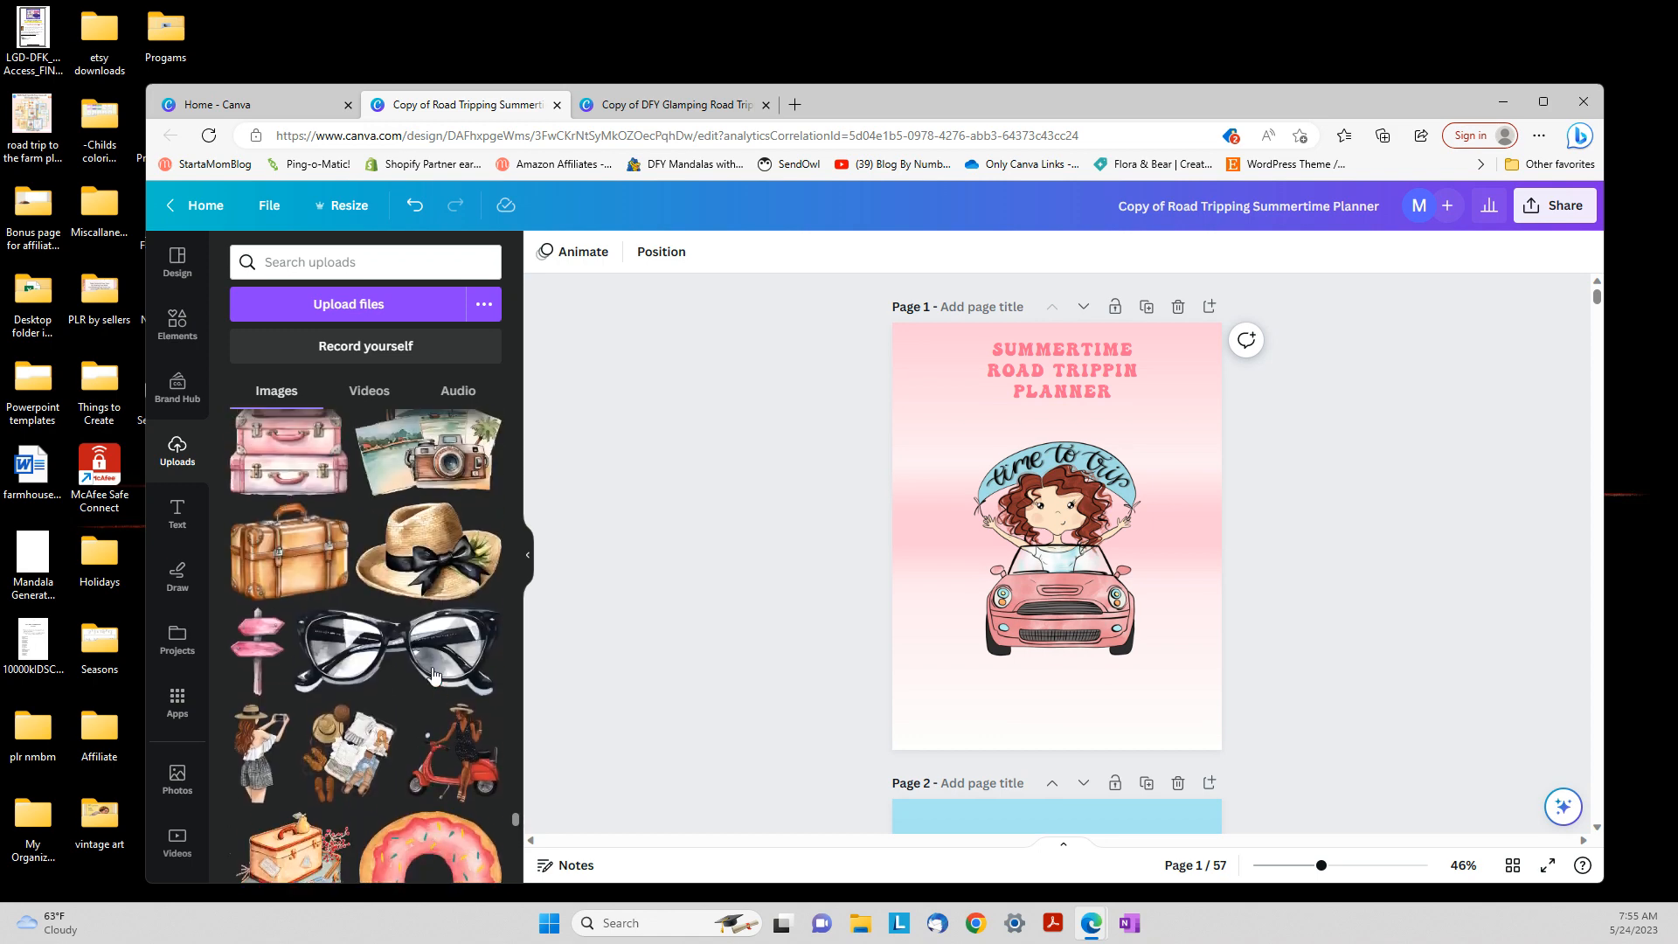
pyautogui.scroll(5, 433, 673)
pyautogui.scroll(2, 433, 673)
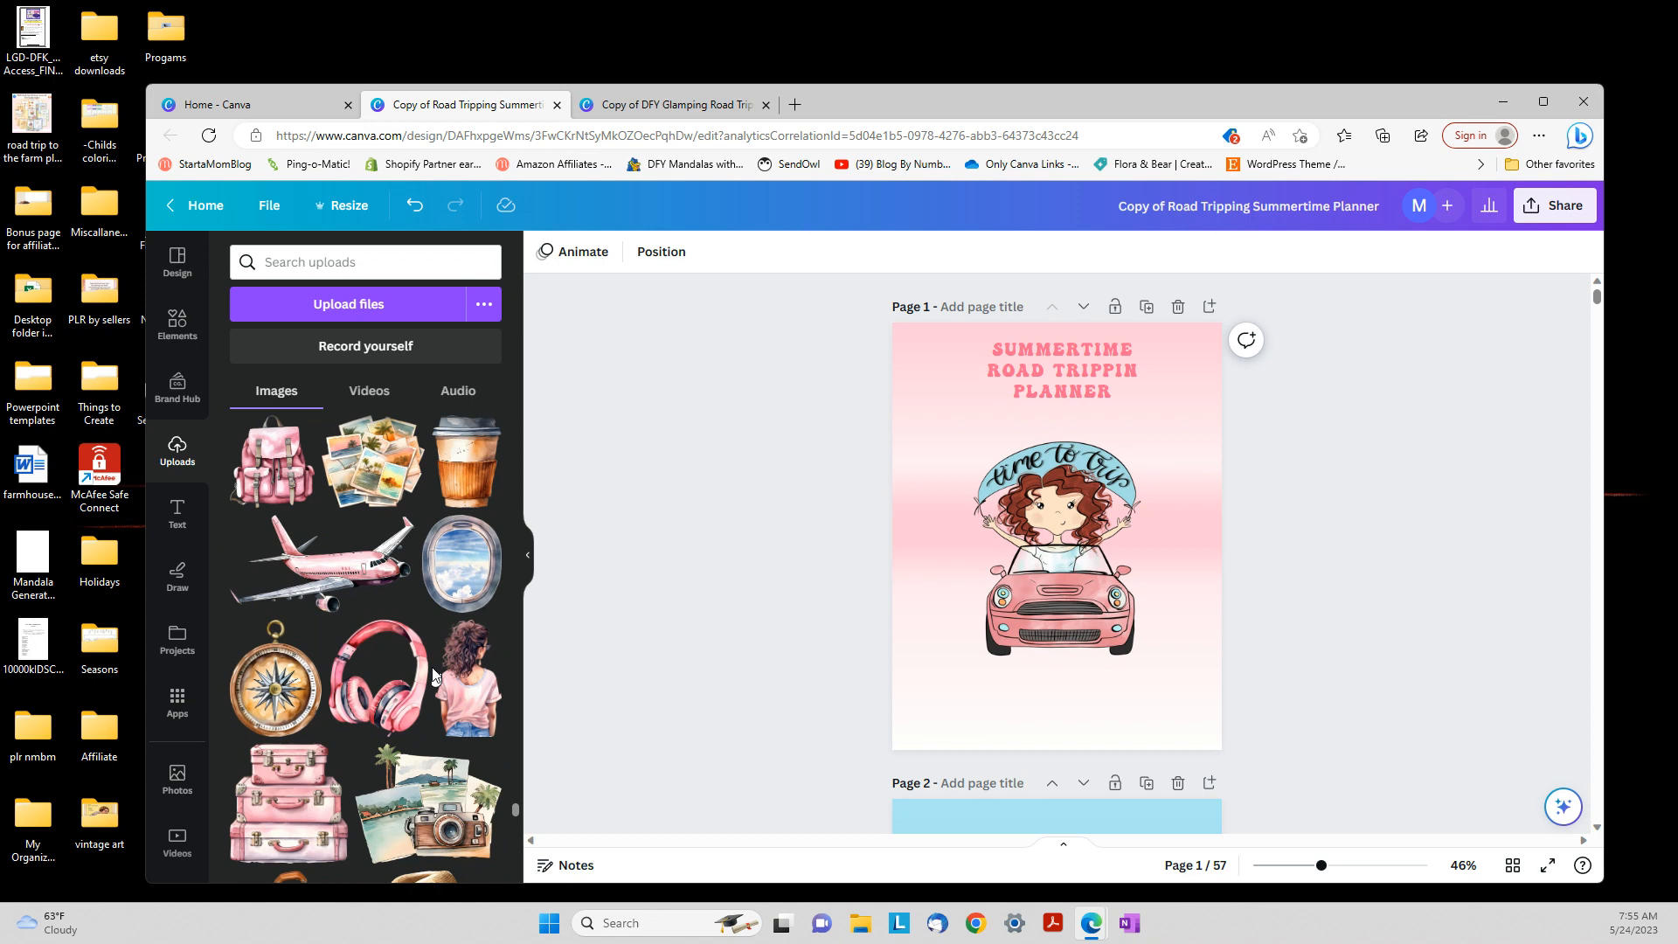
pyautogui.scroll(-2, 433, 676)
pyautogui.scroll(5, 433, 676)
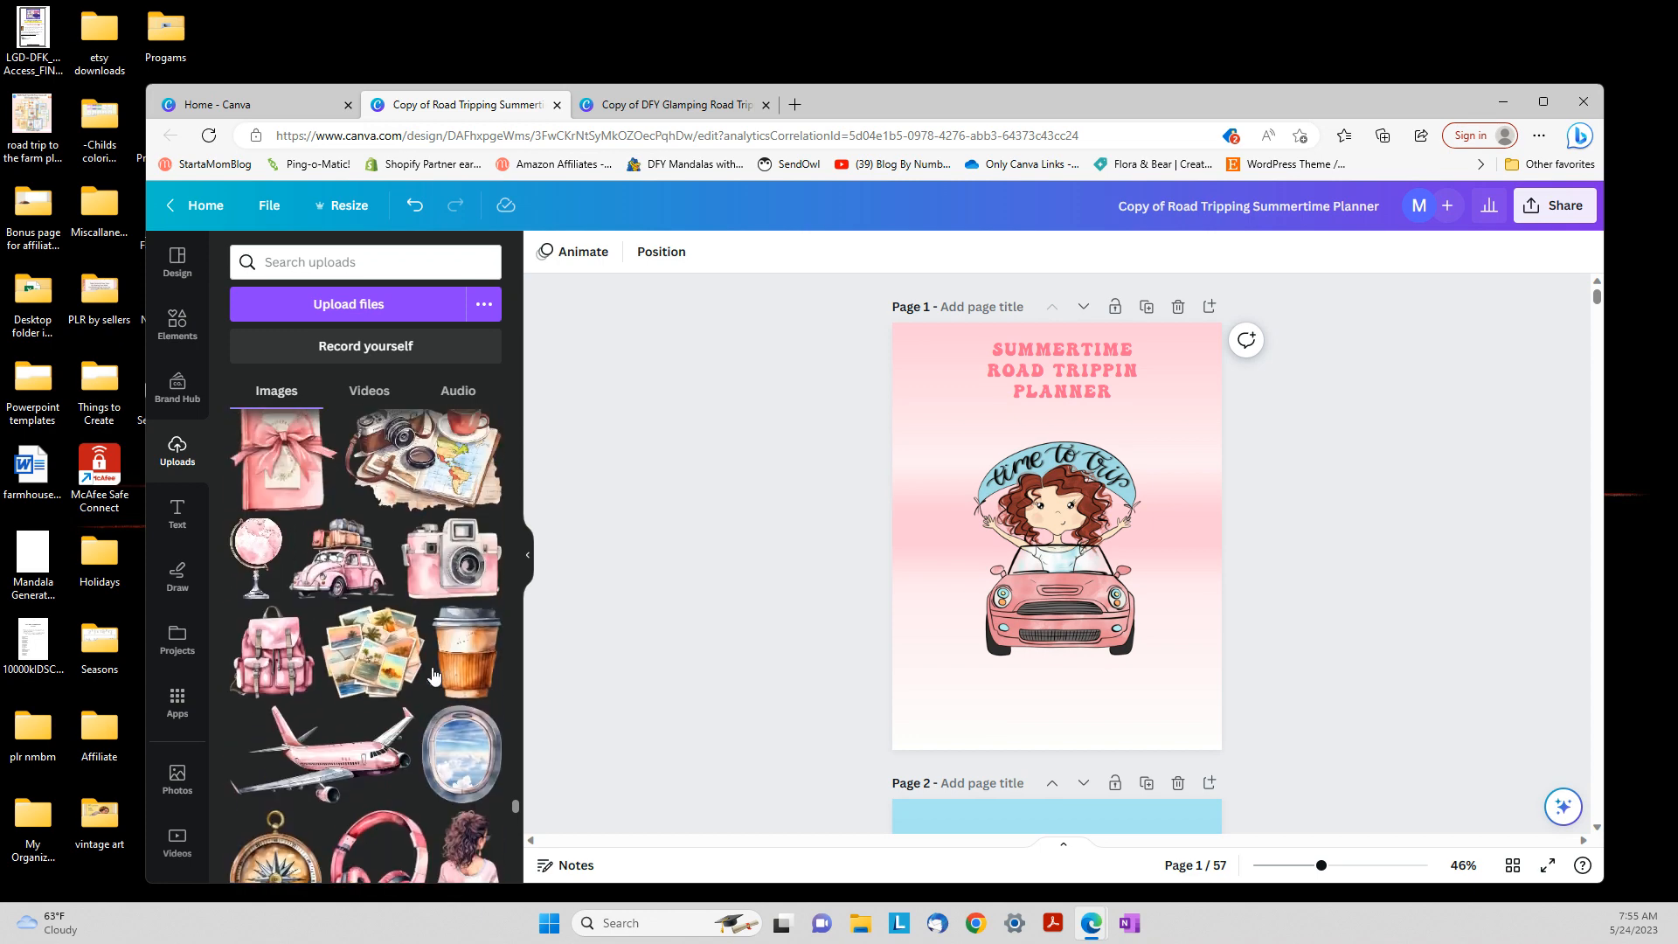
pyautogui.scroll(2, 432, 673)
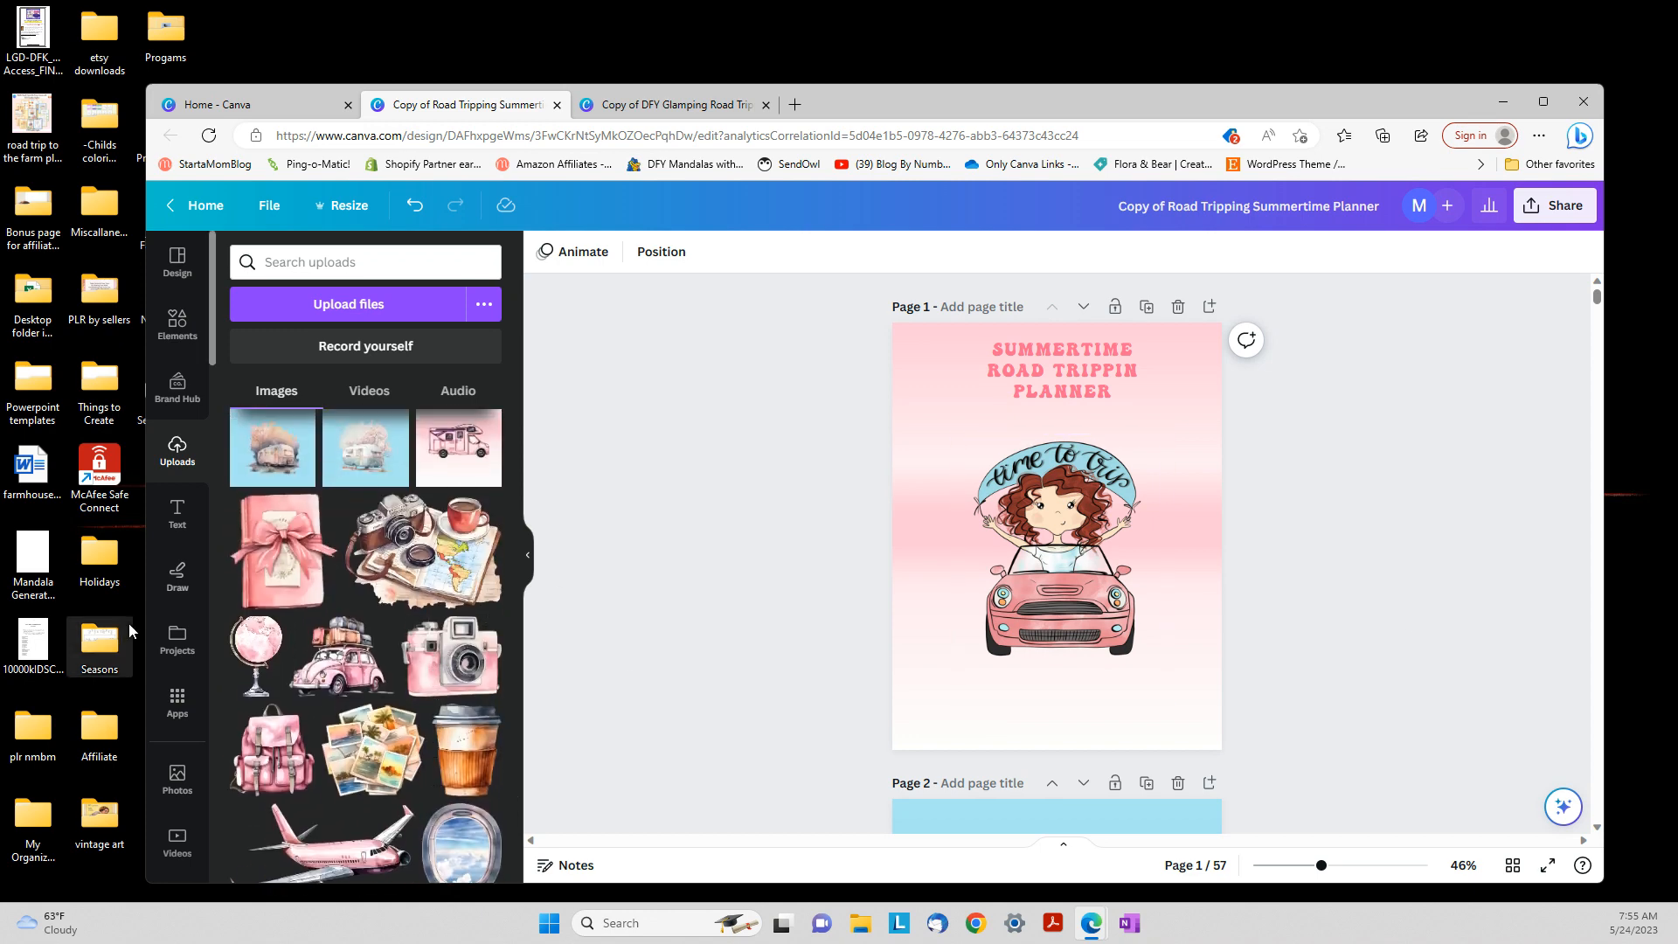
pyautogui.scroll(-5, 295, 631)
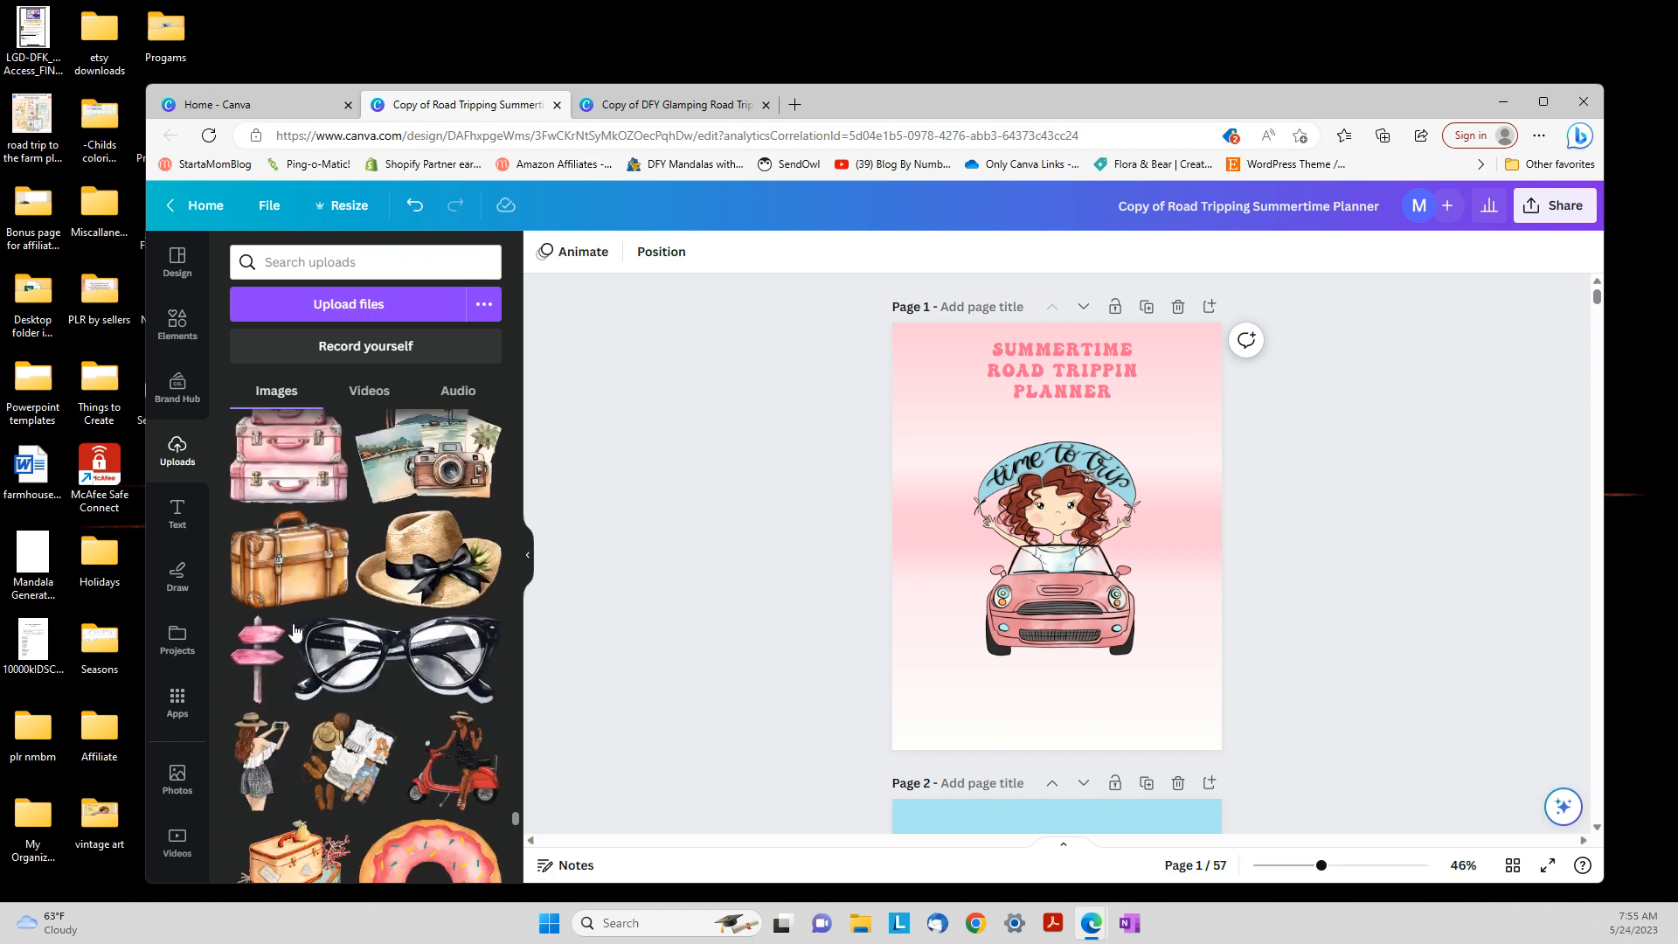
pyautogui.scroll(-8, 295, 631)
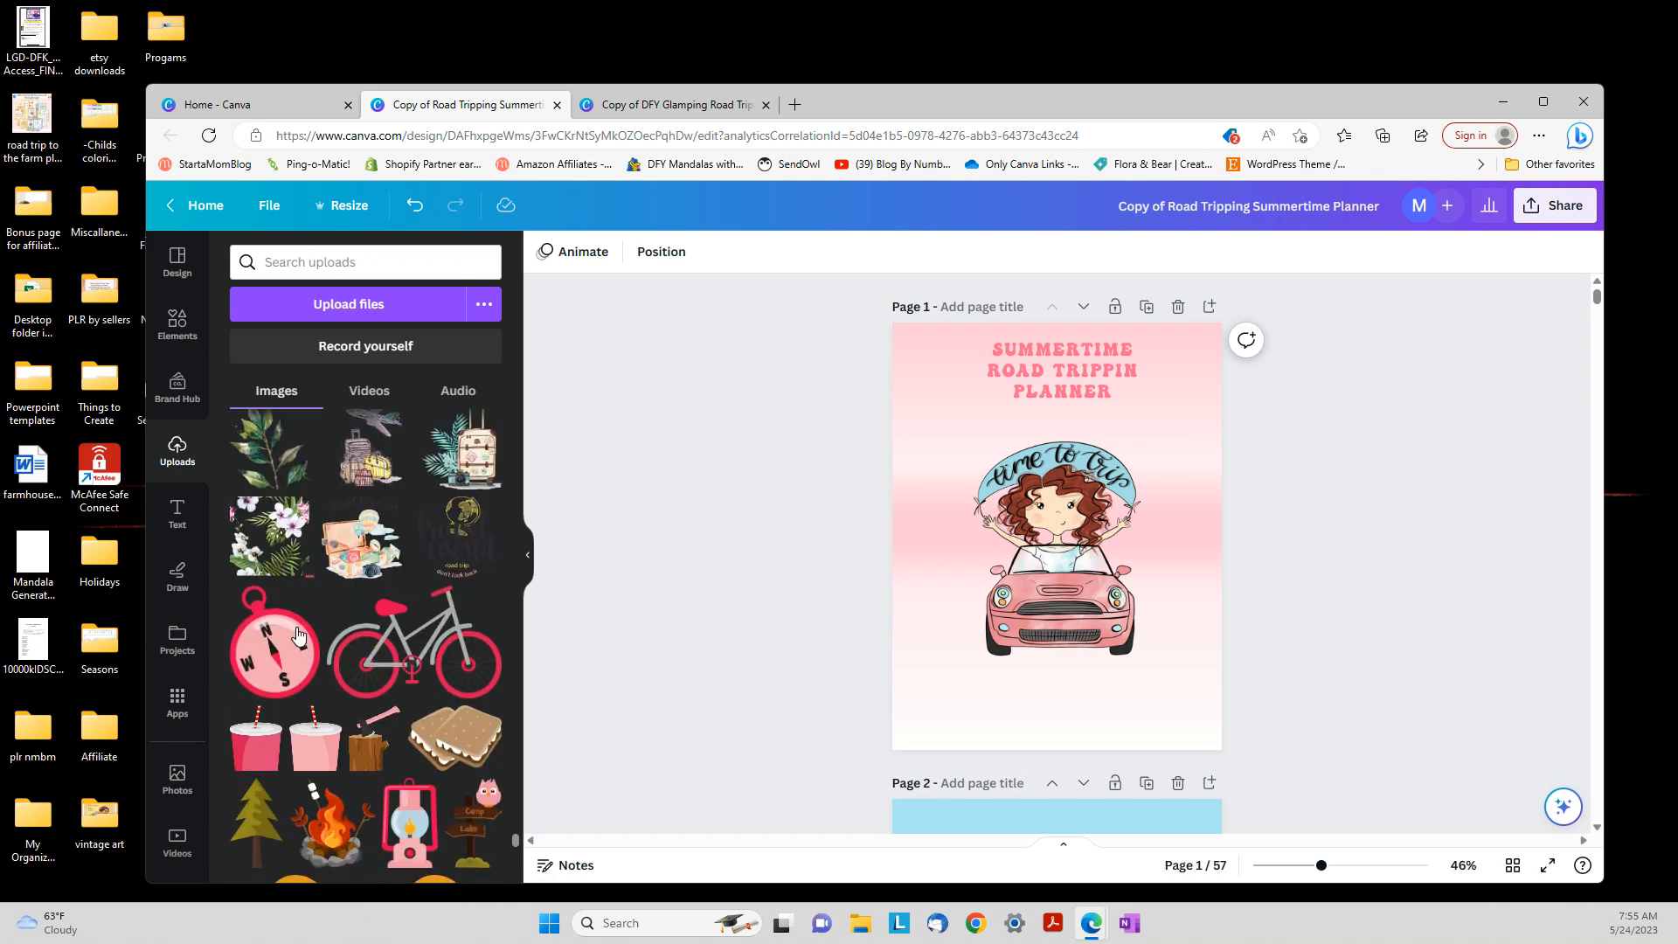
pyautogui.scroll(-10, 297, 633)
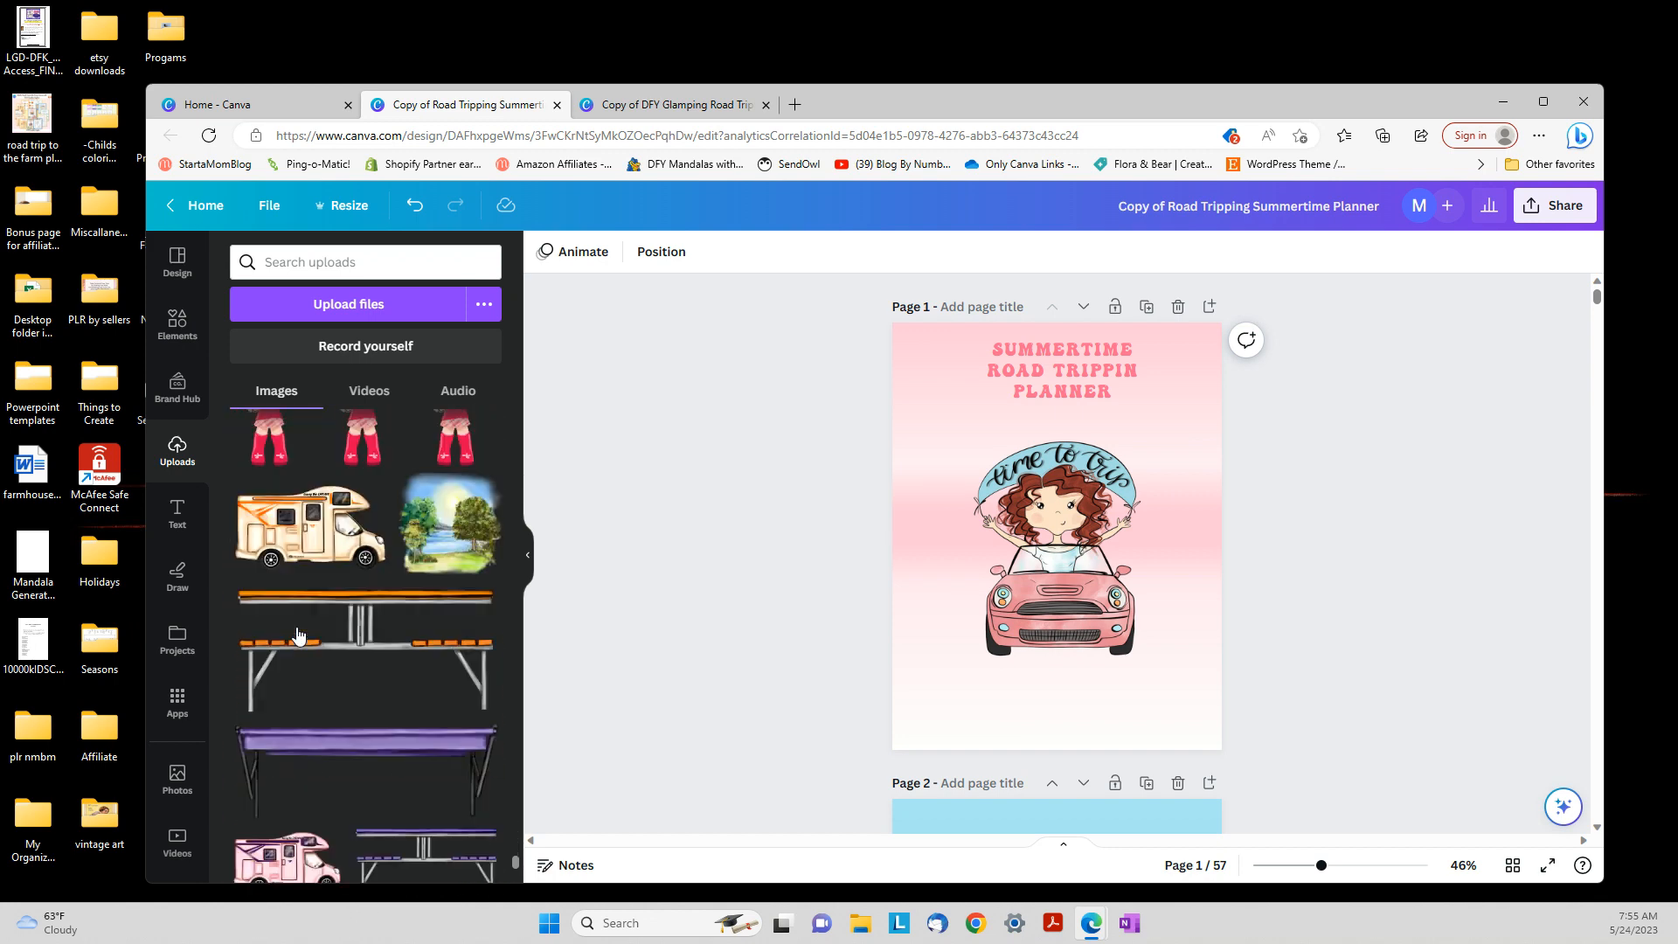
pyautogui.scroll(-4, 297, 632)
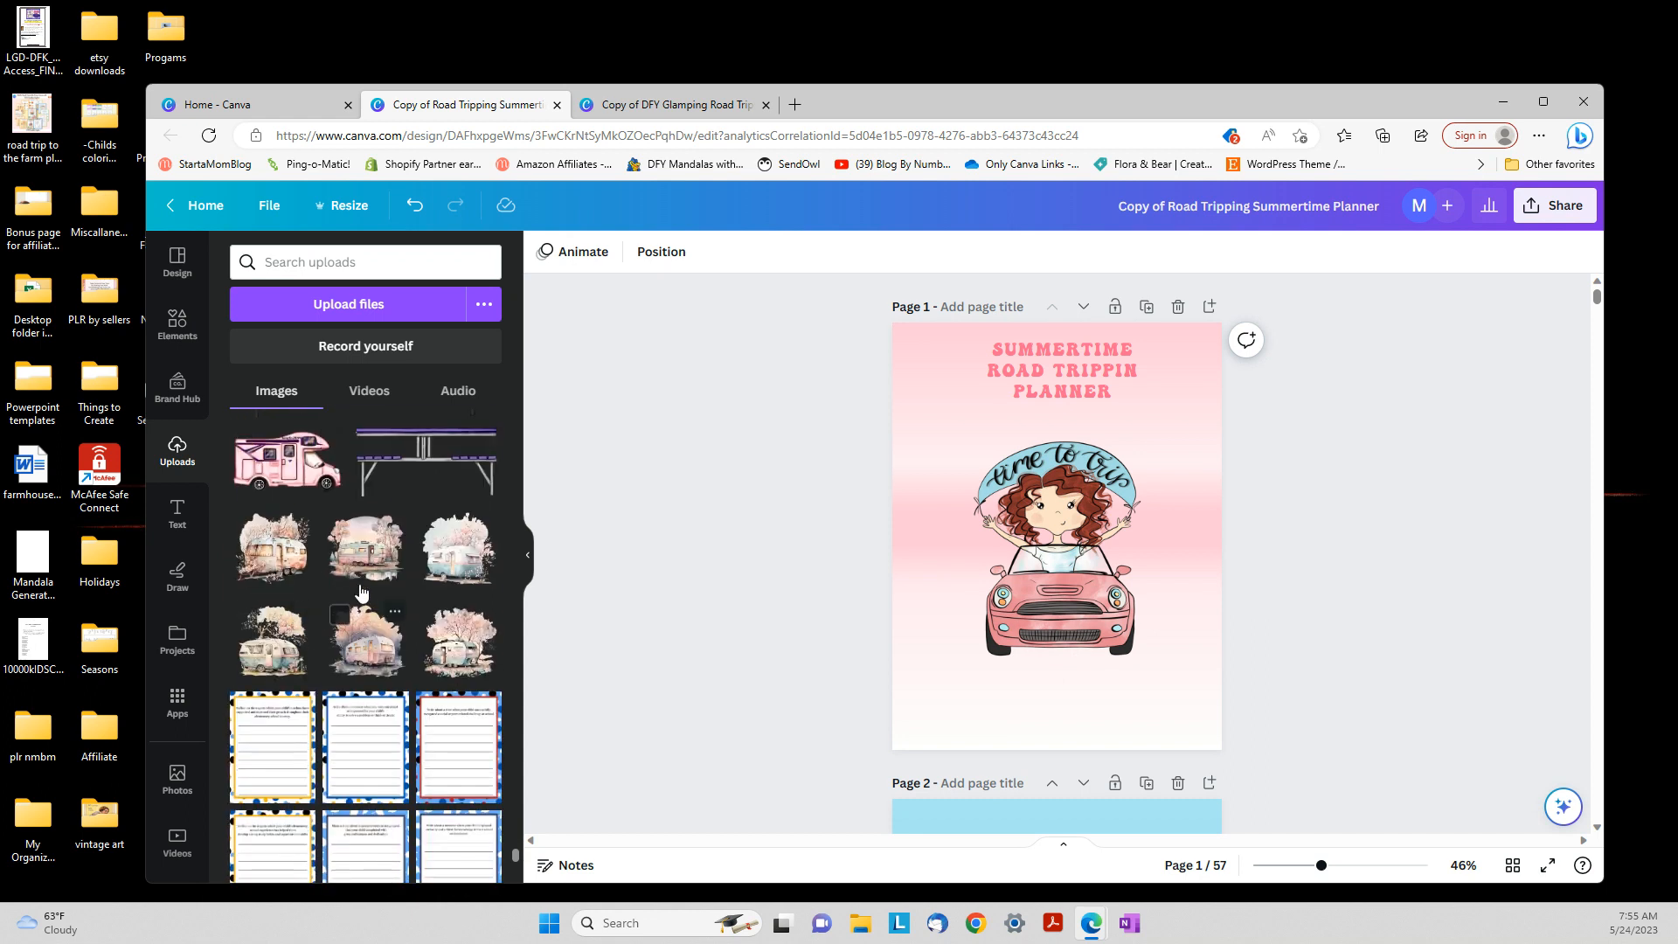
# Replace the girl-in-car picture in the cover page's frame with an uploaded watercolor camper image
pyautogui.click(1031, 617)
pyautogui.press('Delete')
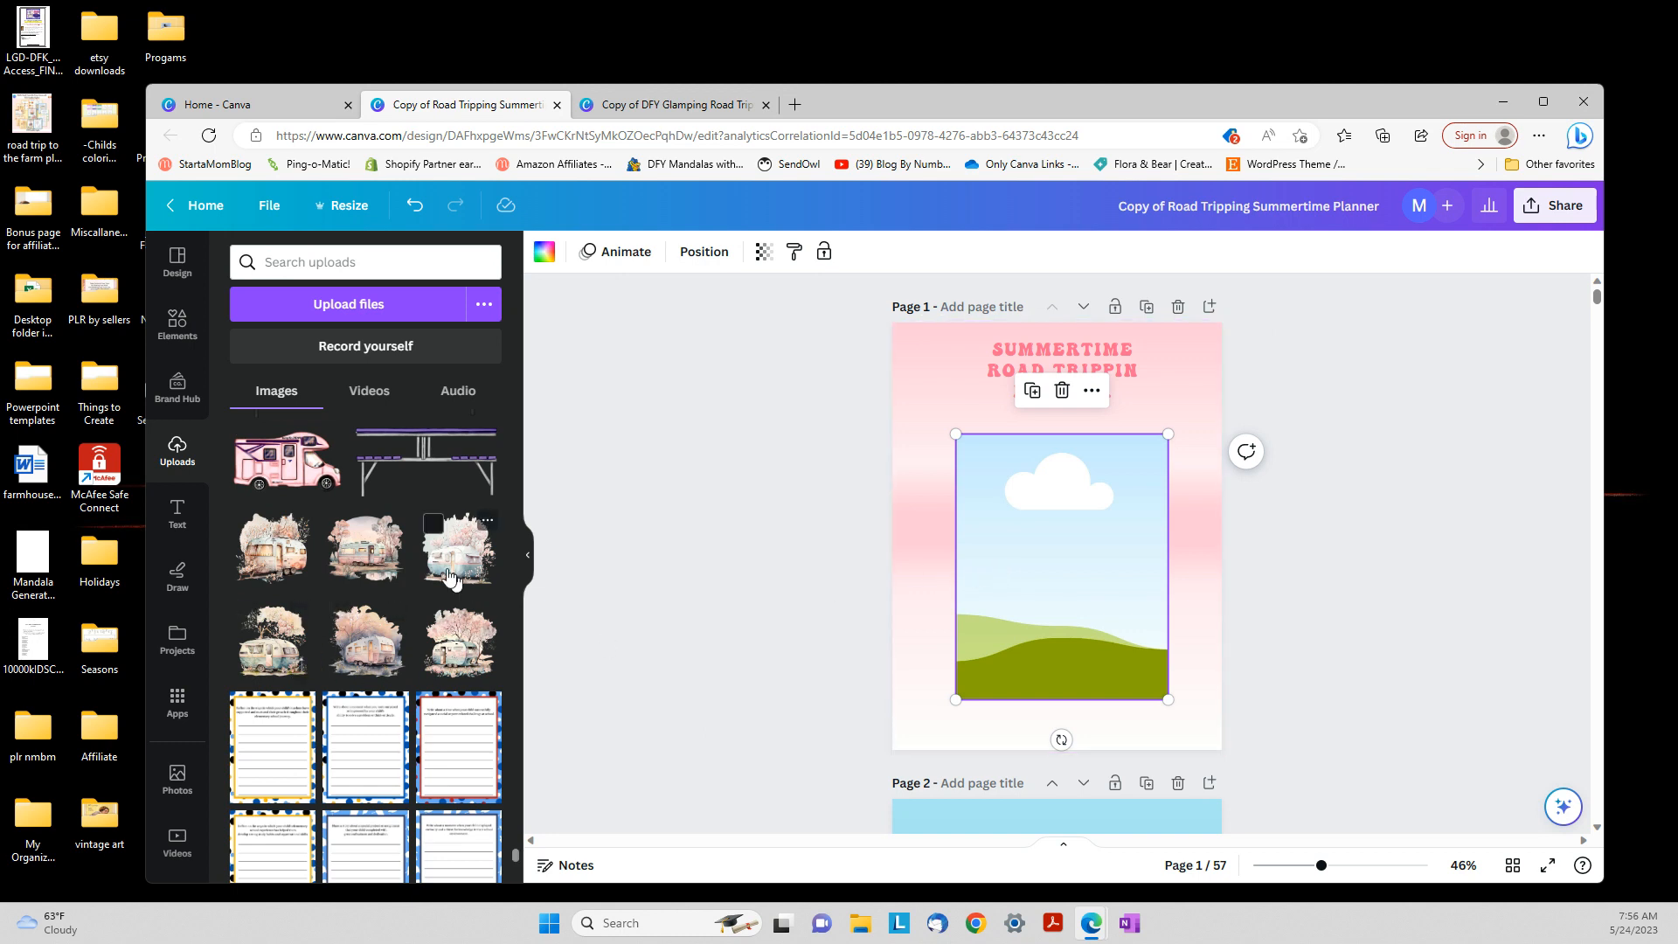
pyautogui.moveTo(265, 559); pyautogui.dragTo(1060, 568)
# Move the "Summertime Road Trippin Planner" title on page 2 up near the top of the page
pyautogui.scroll(-2, 1063, 731)
pyautogui.scroll(-3, 1065, 736)
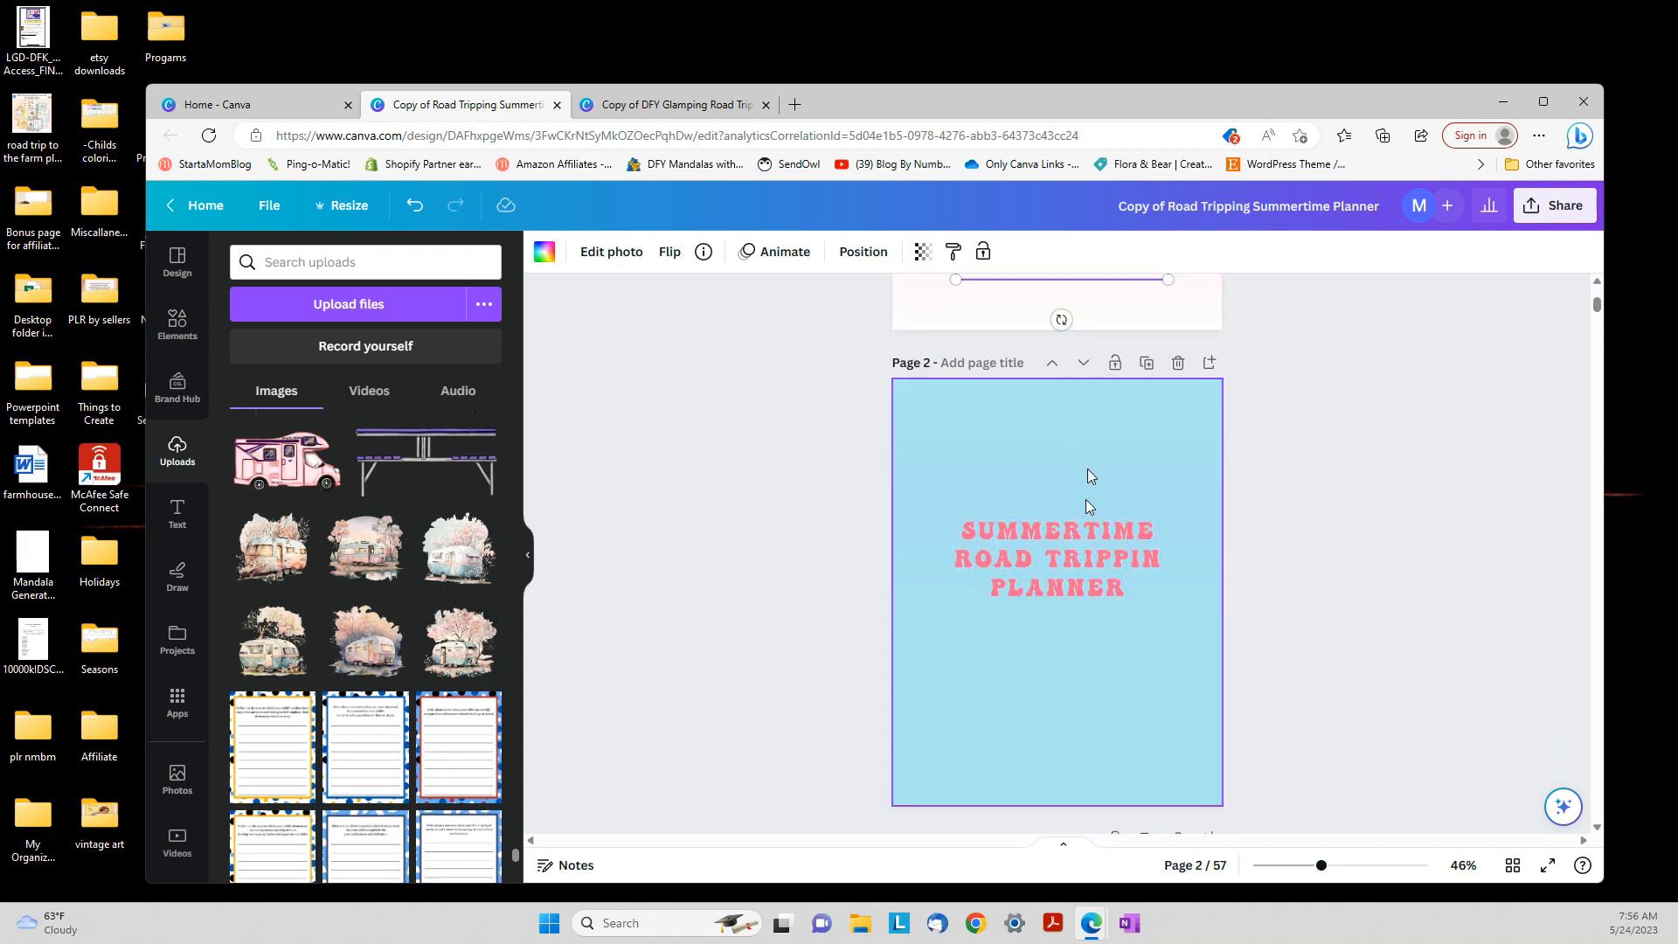
pyautogui.click(1066, 556)
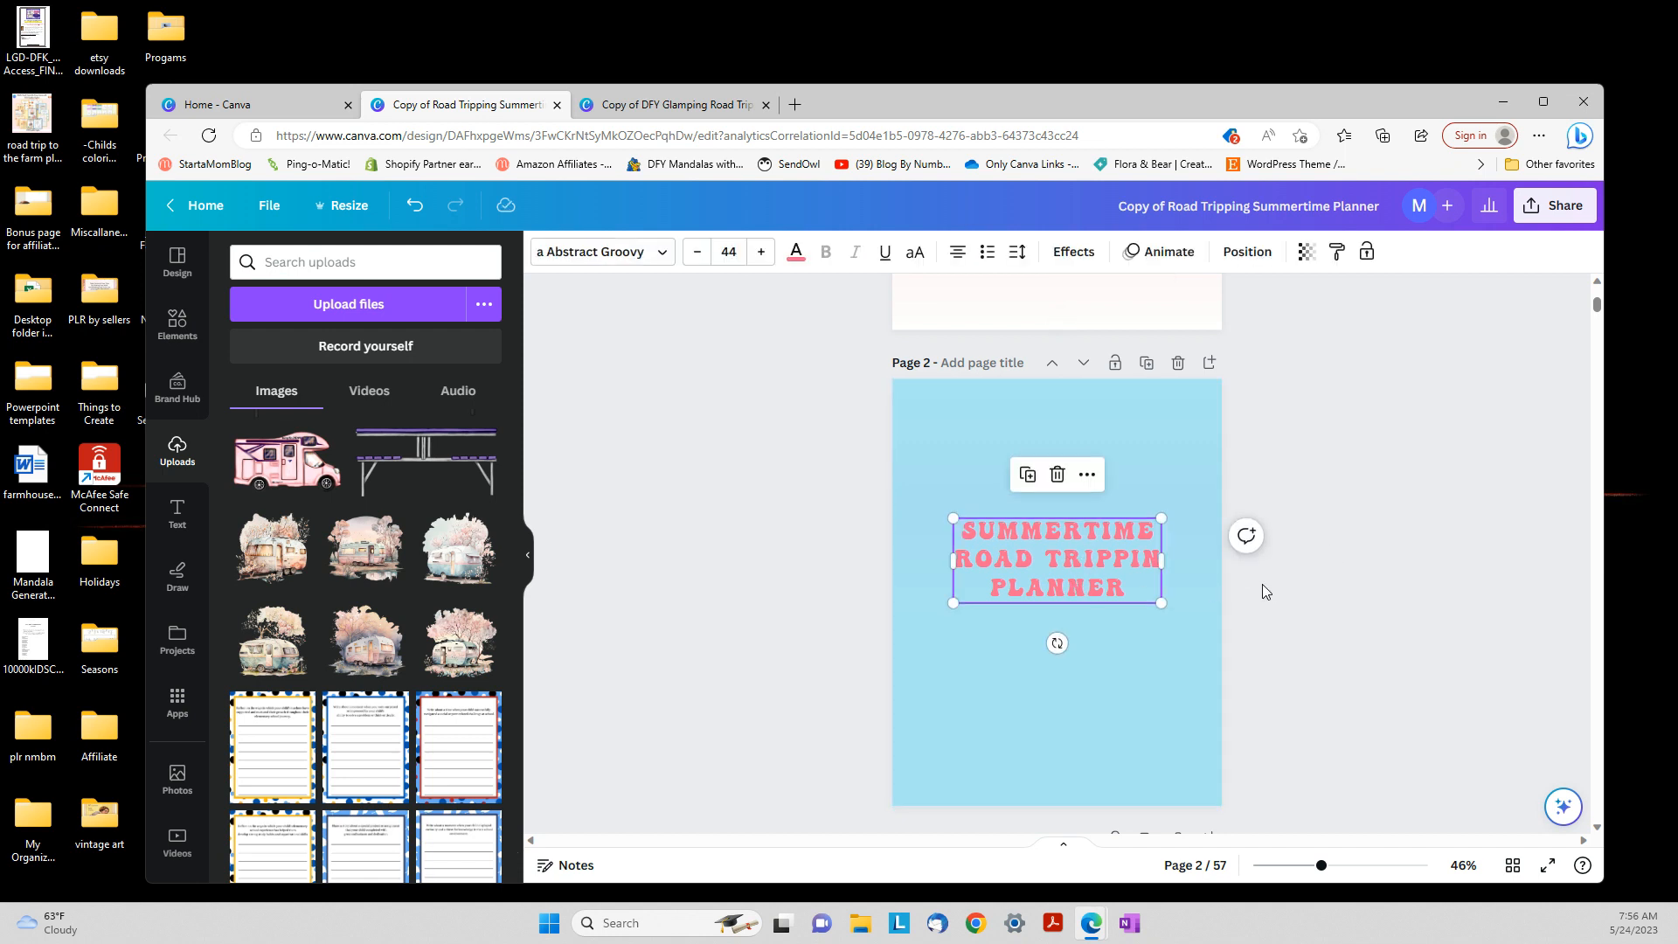
pyautogui.doubleClick(1120, 559)
pyautogui.click(1121, 560)
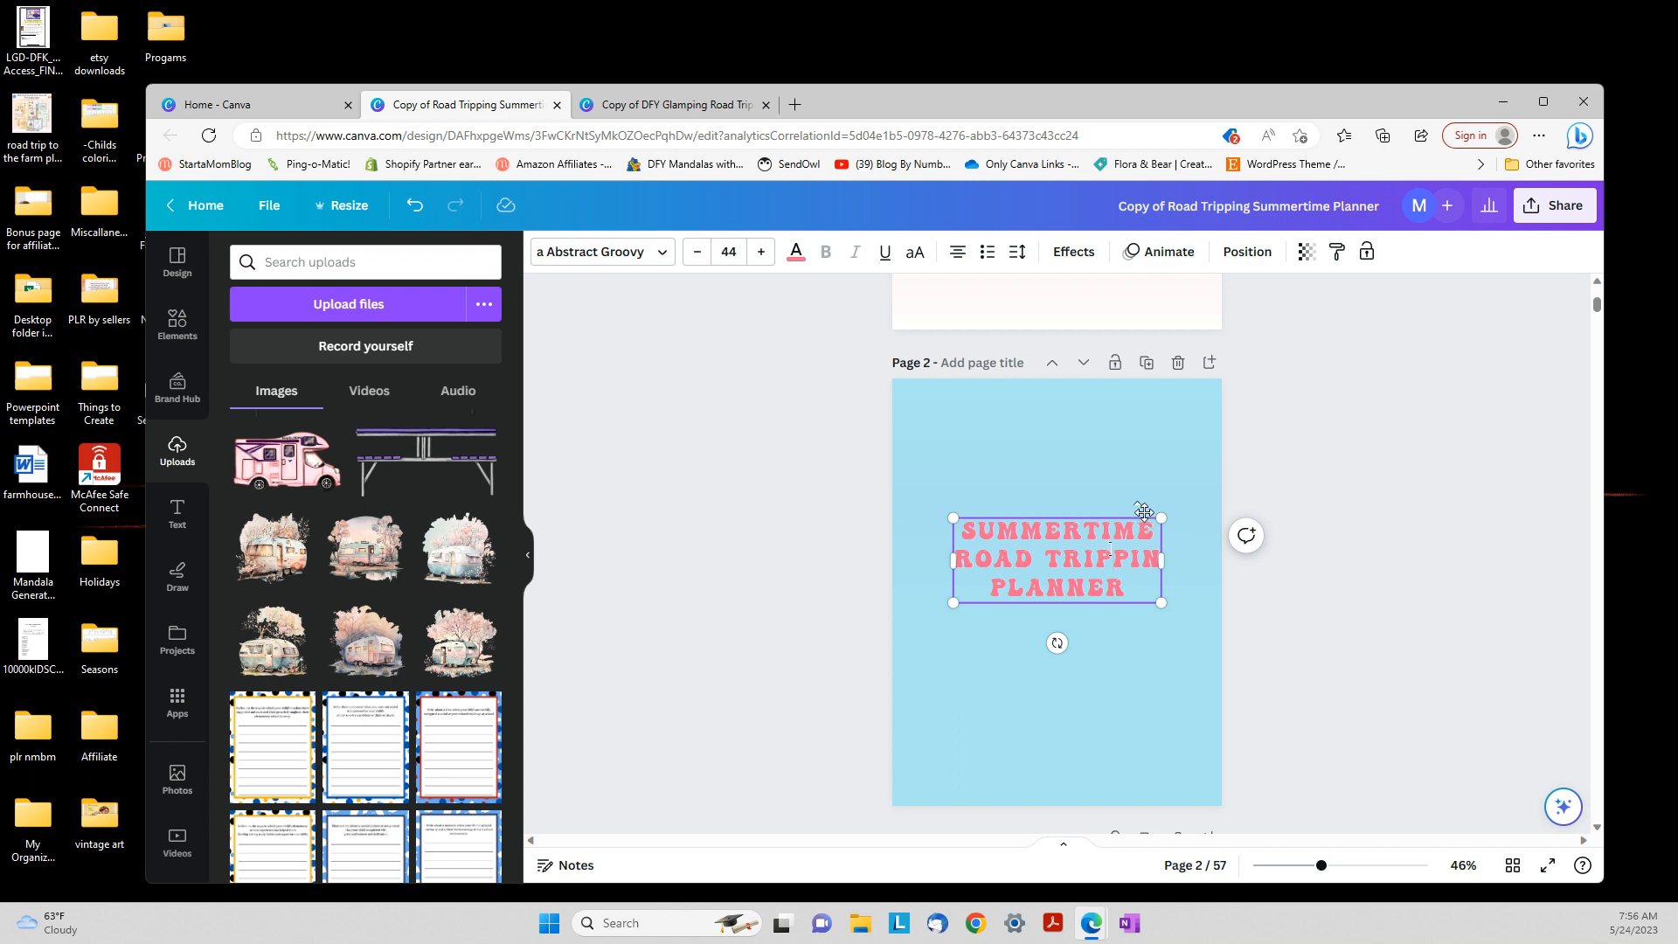
pyautogui.moveTo(1146, 514); pyautogui.dragTo(1153, 400)
# Reduce the font size of the page 2 title to 29
pyautogui.click(696, 252)
pyautogui.click(696, 252)
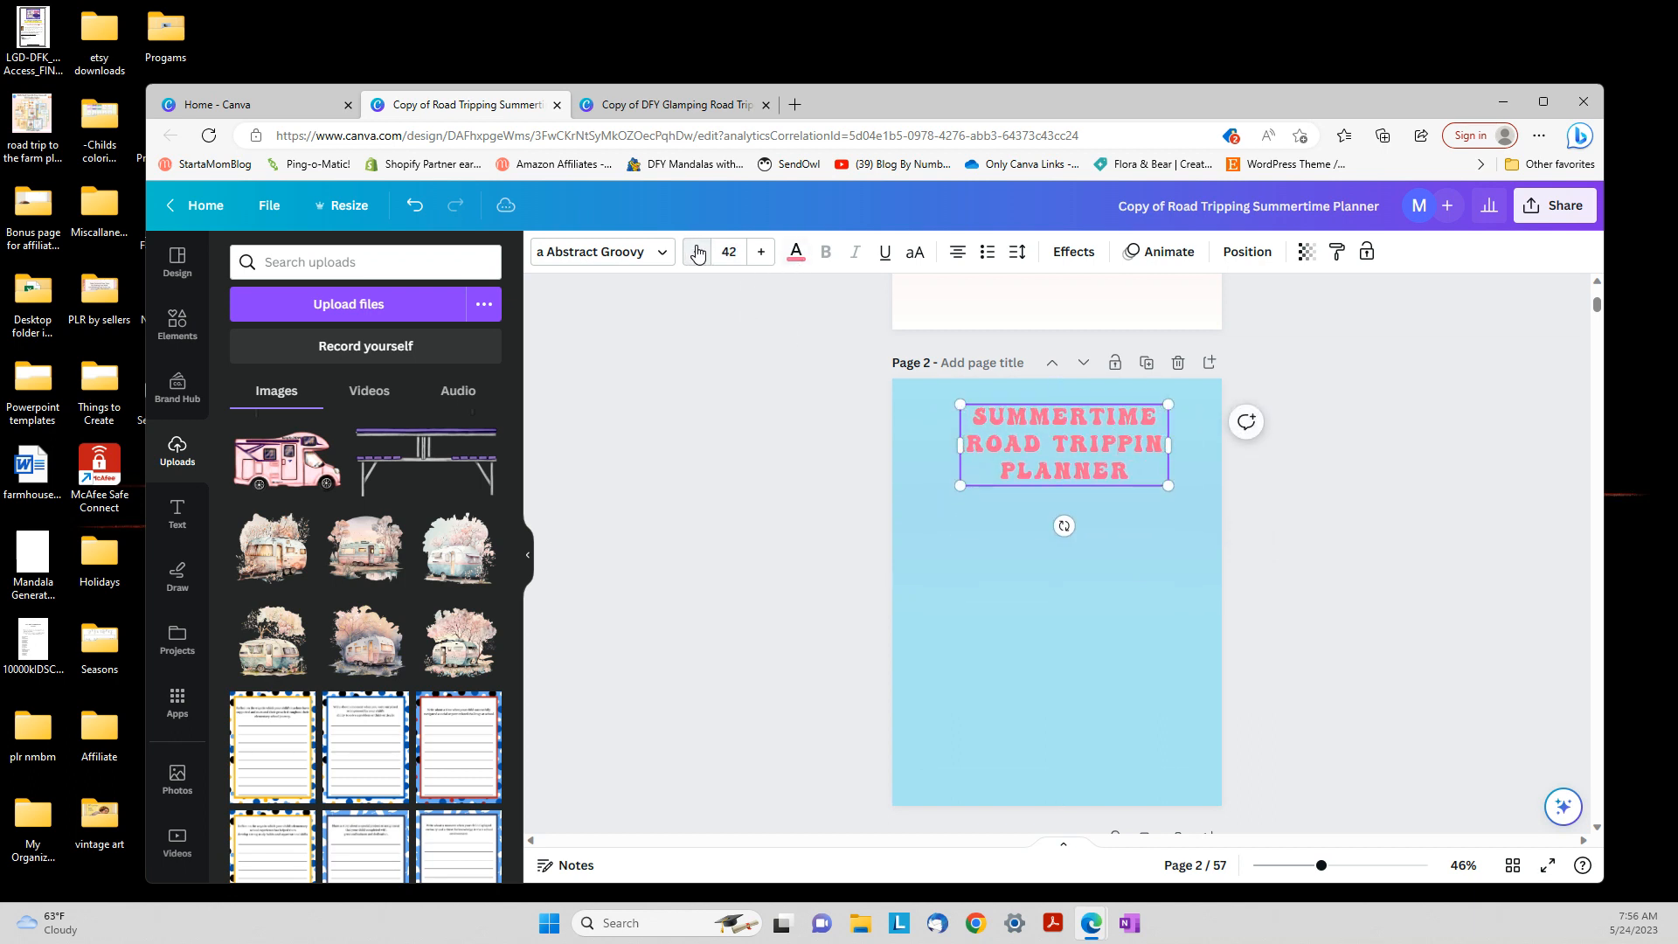
pyautogui.click(697, 253)
pyautogui.click(697, 254)
pyautogui.click(697, 252)
pyautogui.click(697, 253)
pyautogui.click(696, 252)
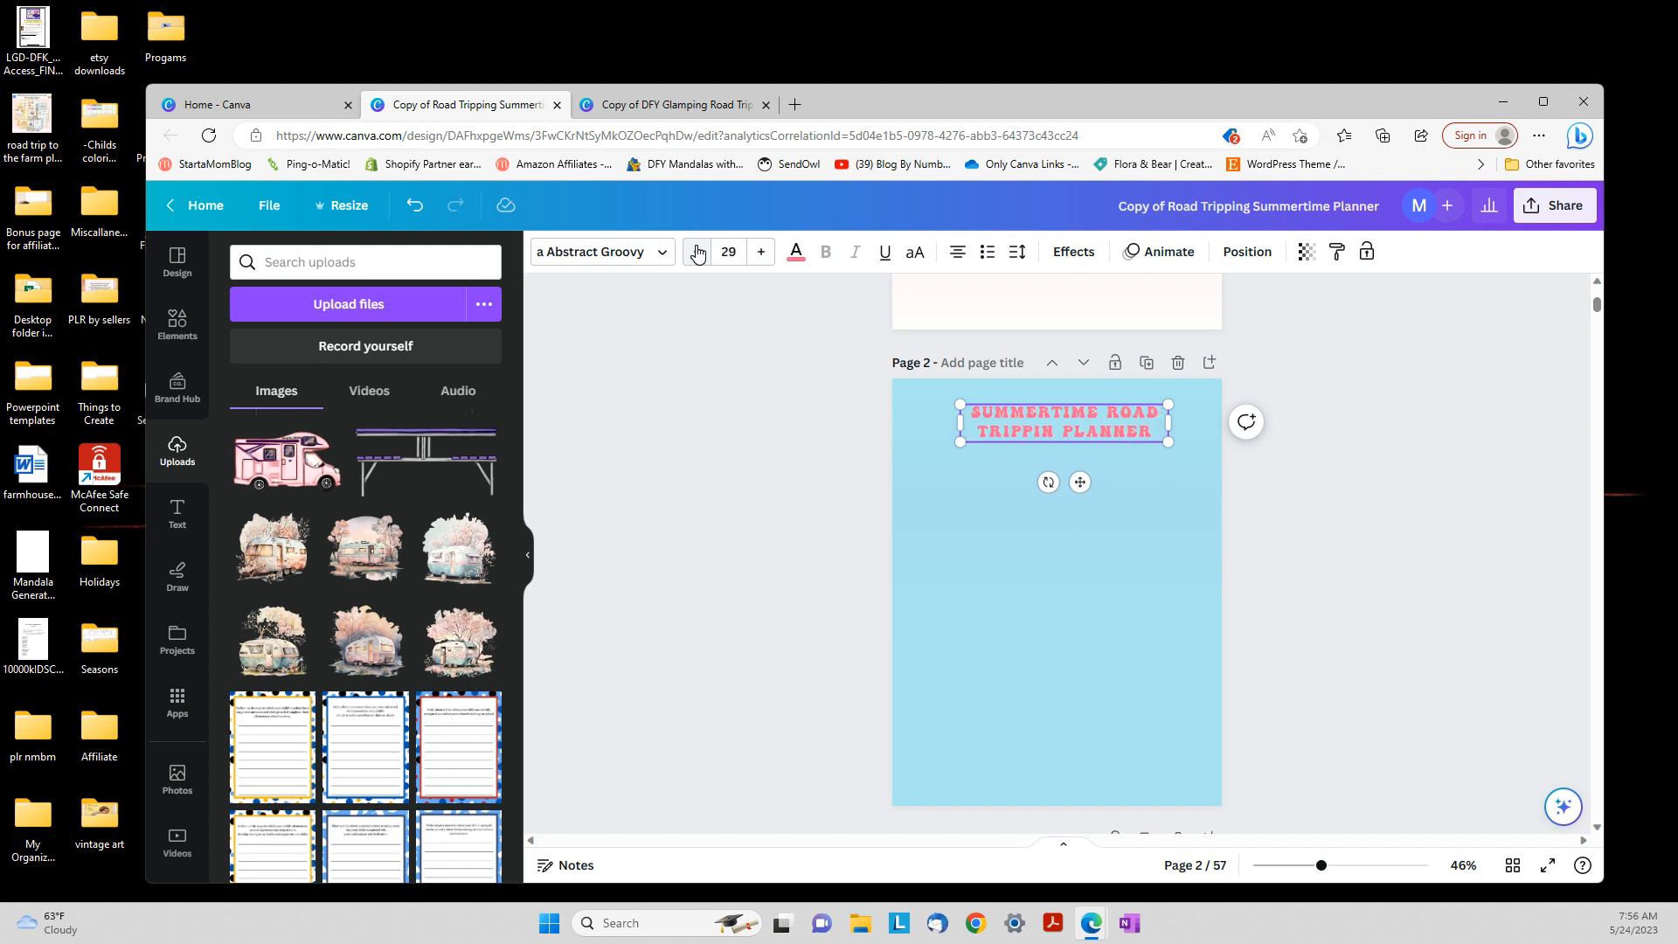
# Undo the last font size reduction of the page 2 title
pyautogui.click(675, 608)
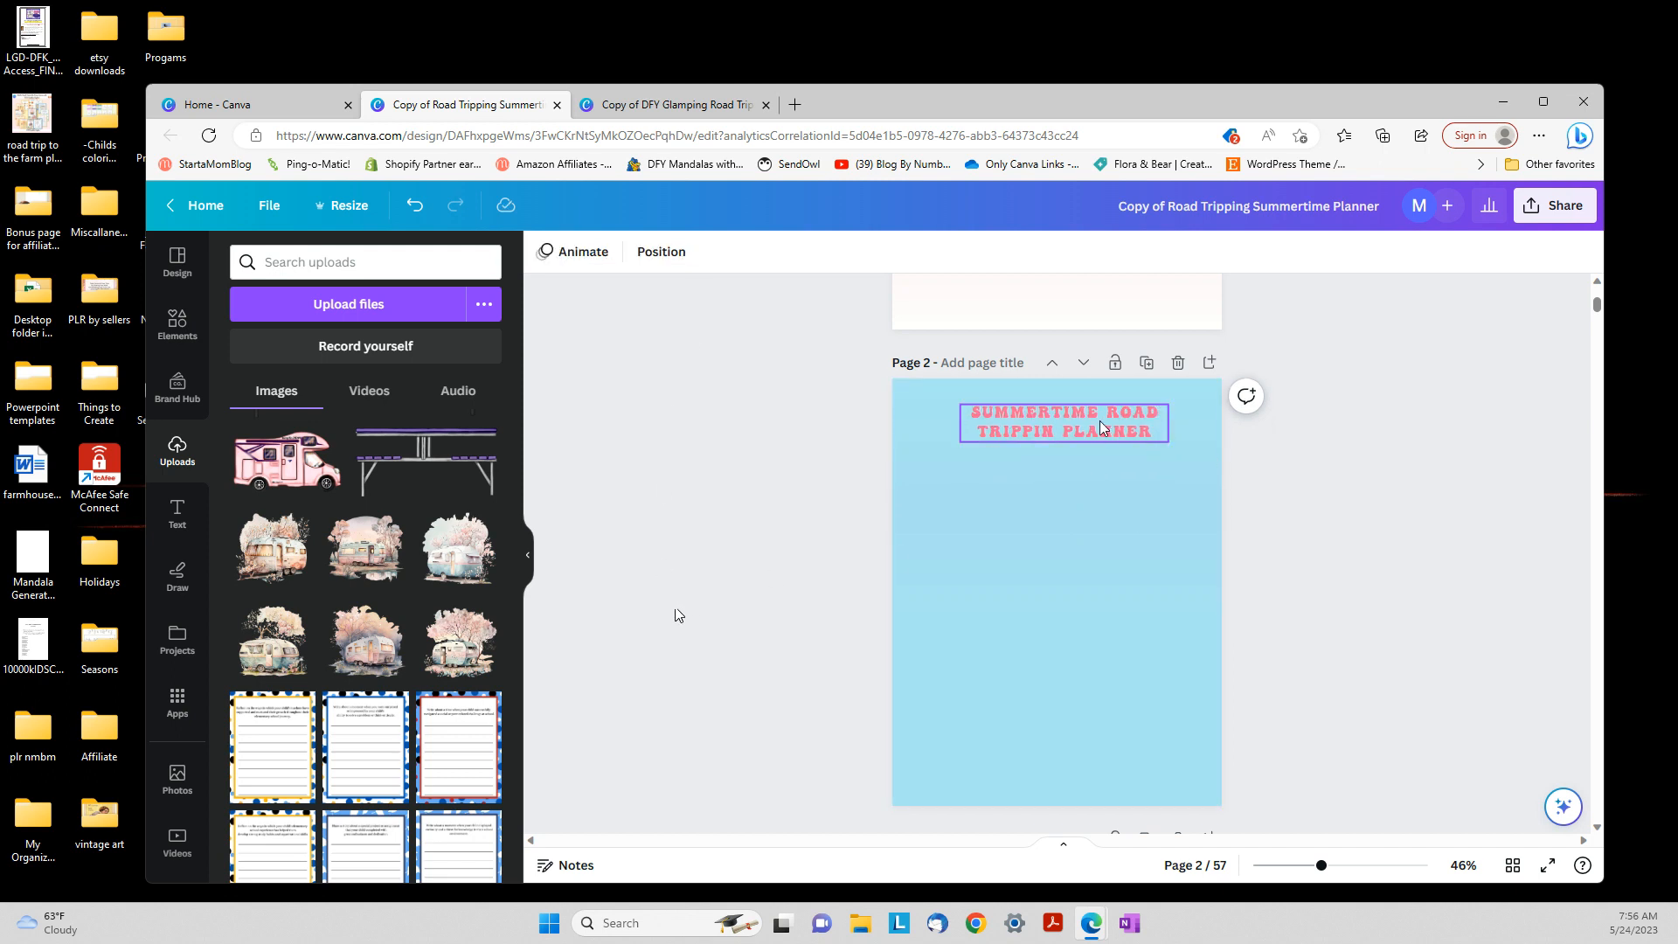
pyautogui.click(413, 208)
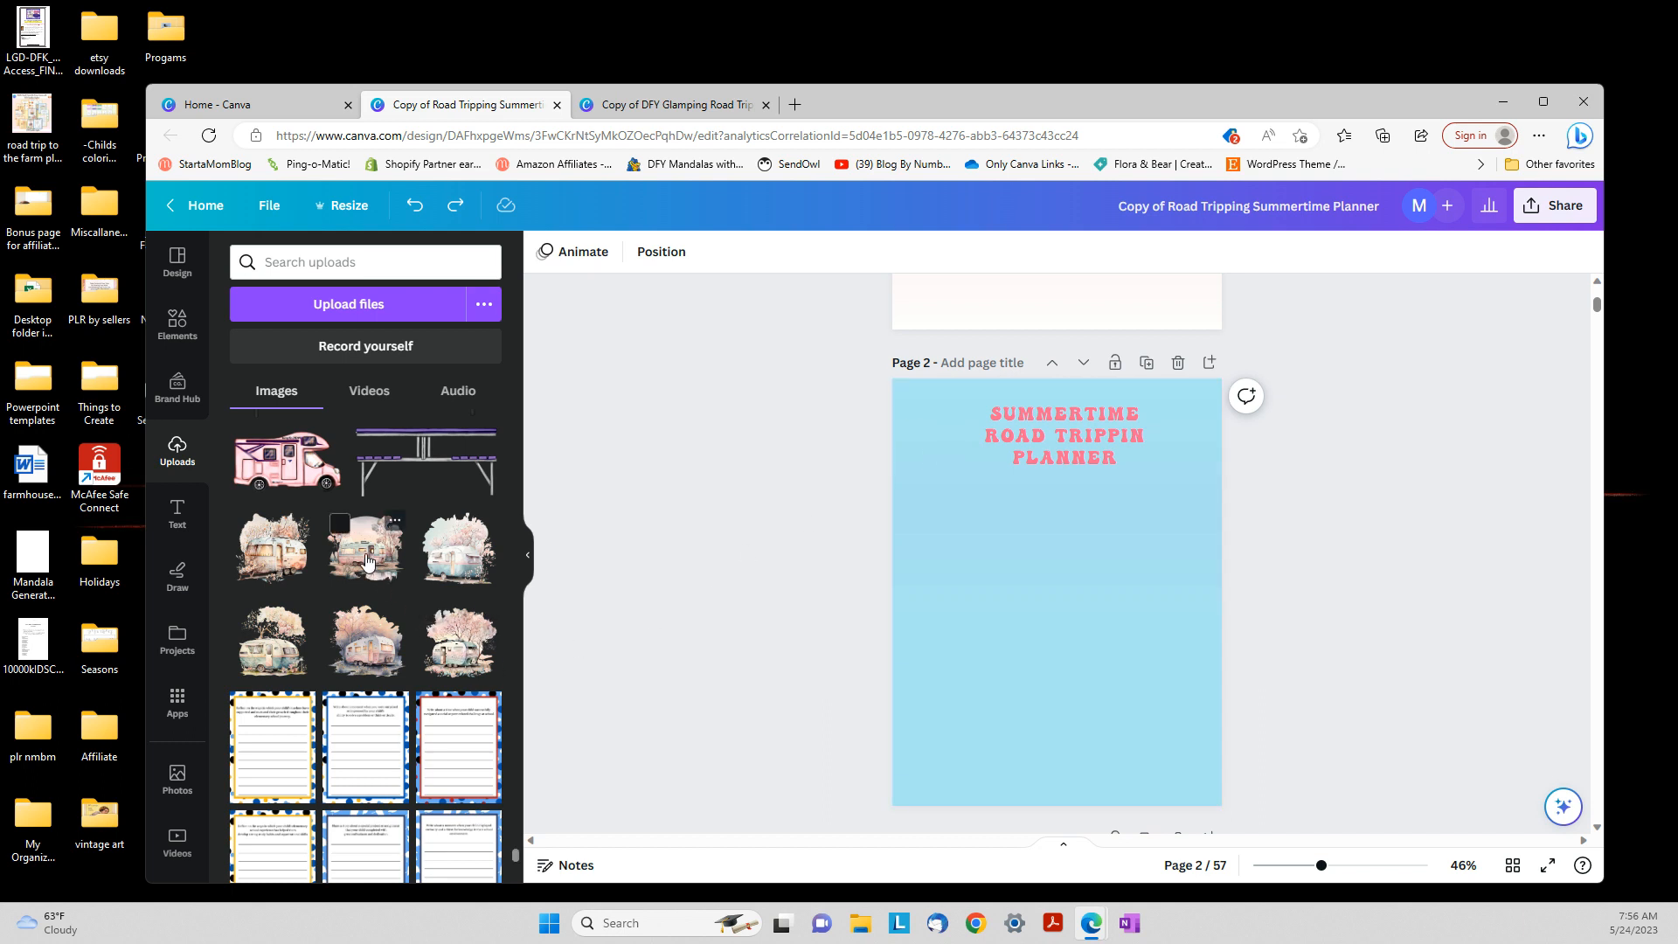
# Place the uploaded white-and-blue watercolor camper with pink blossom trees on page 2 below the title
pyautogui.moveTo(349, 533); pyautogui.dragTo(994, 574)
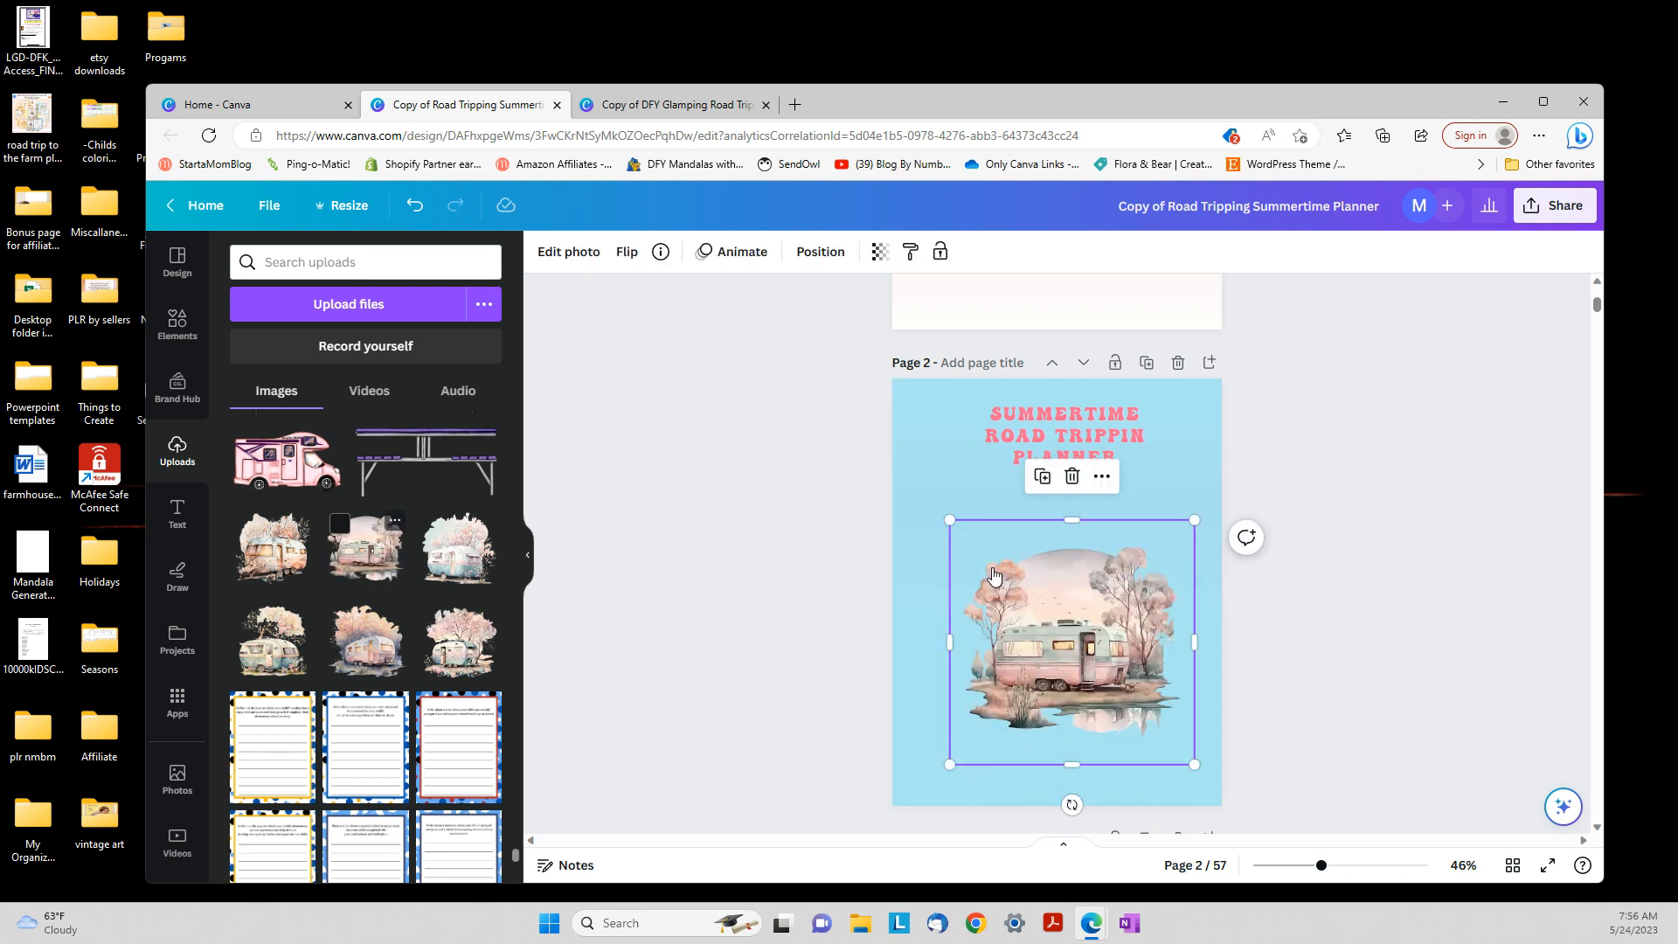
pyautogui.click(418, 206)
pyautogui.moveTo(456, 544); pyautogui.dragTo(757, 582)
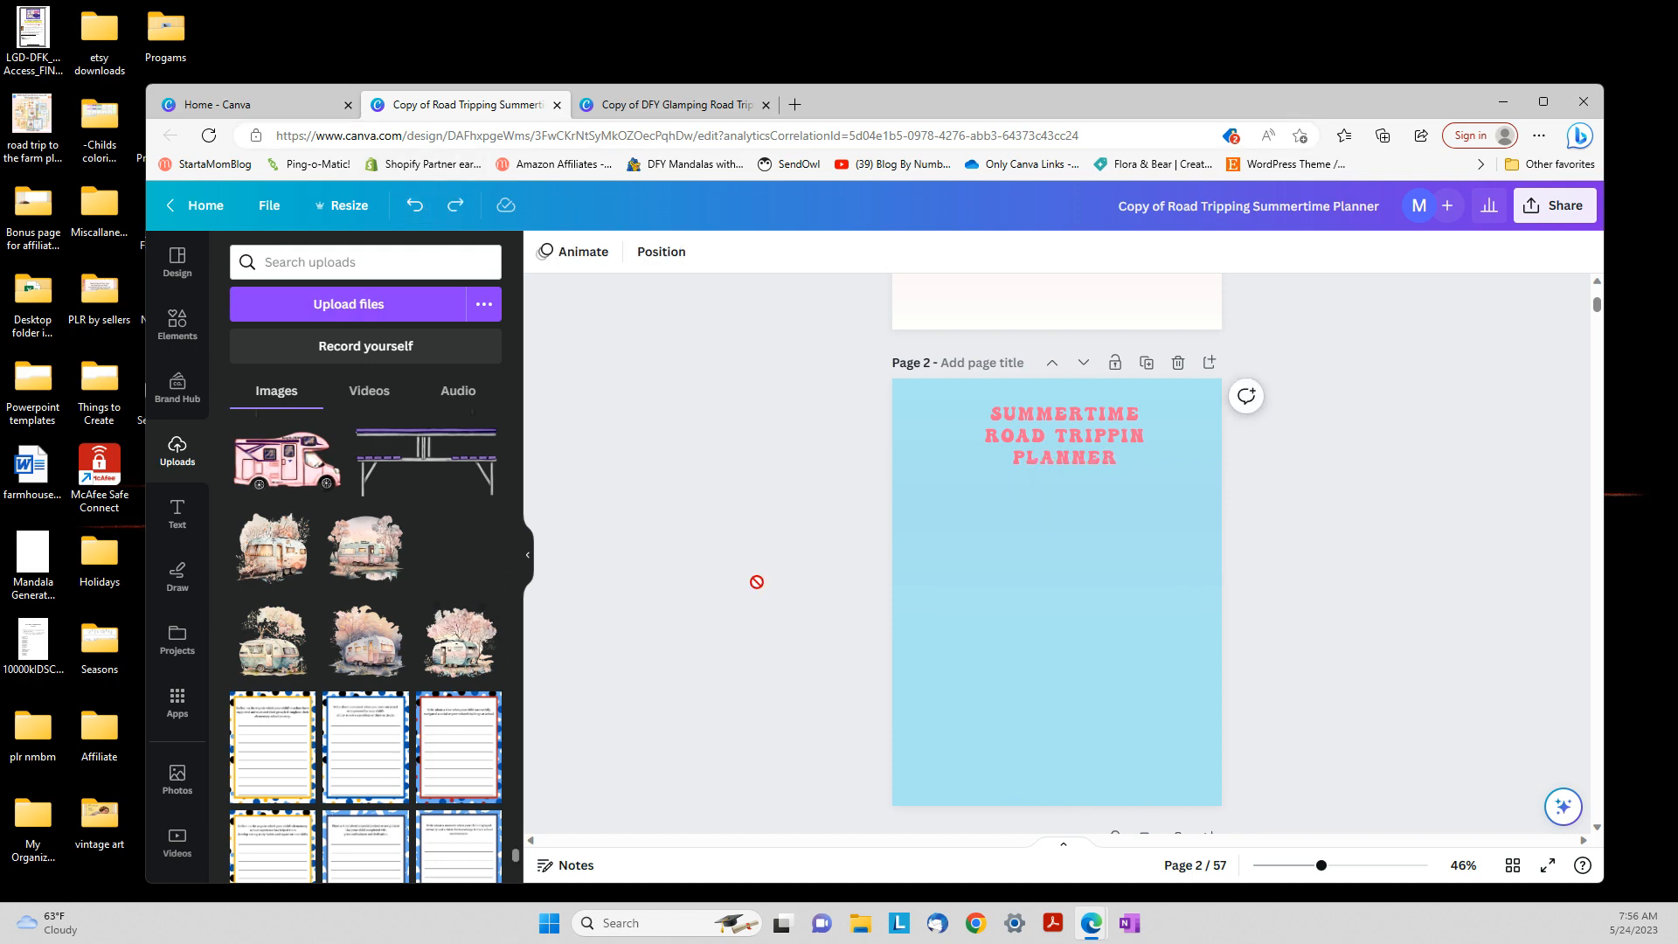
pyautogui.moveTo(1031, 577)
pyautogui.mouseDown()
pyautogui.moveTo(1049, 572)
pyautogui.moveTo(980, 559)
pyautogui.moveTo(1009, 591)
pyautogui.mouseUp()
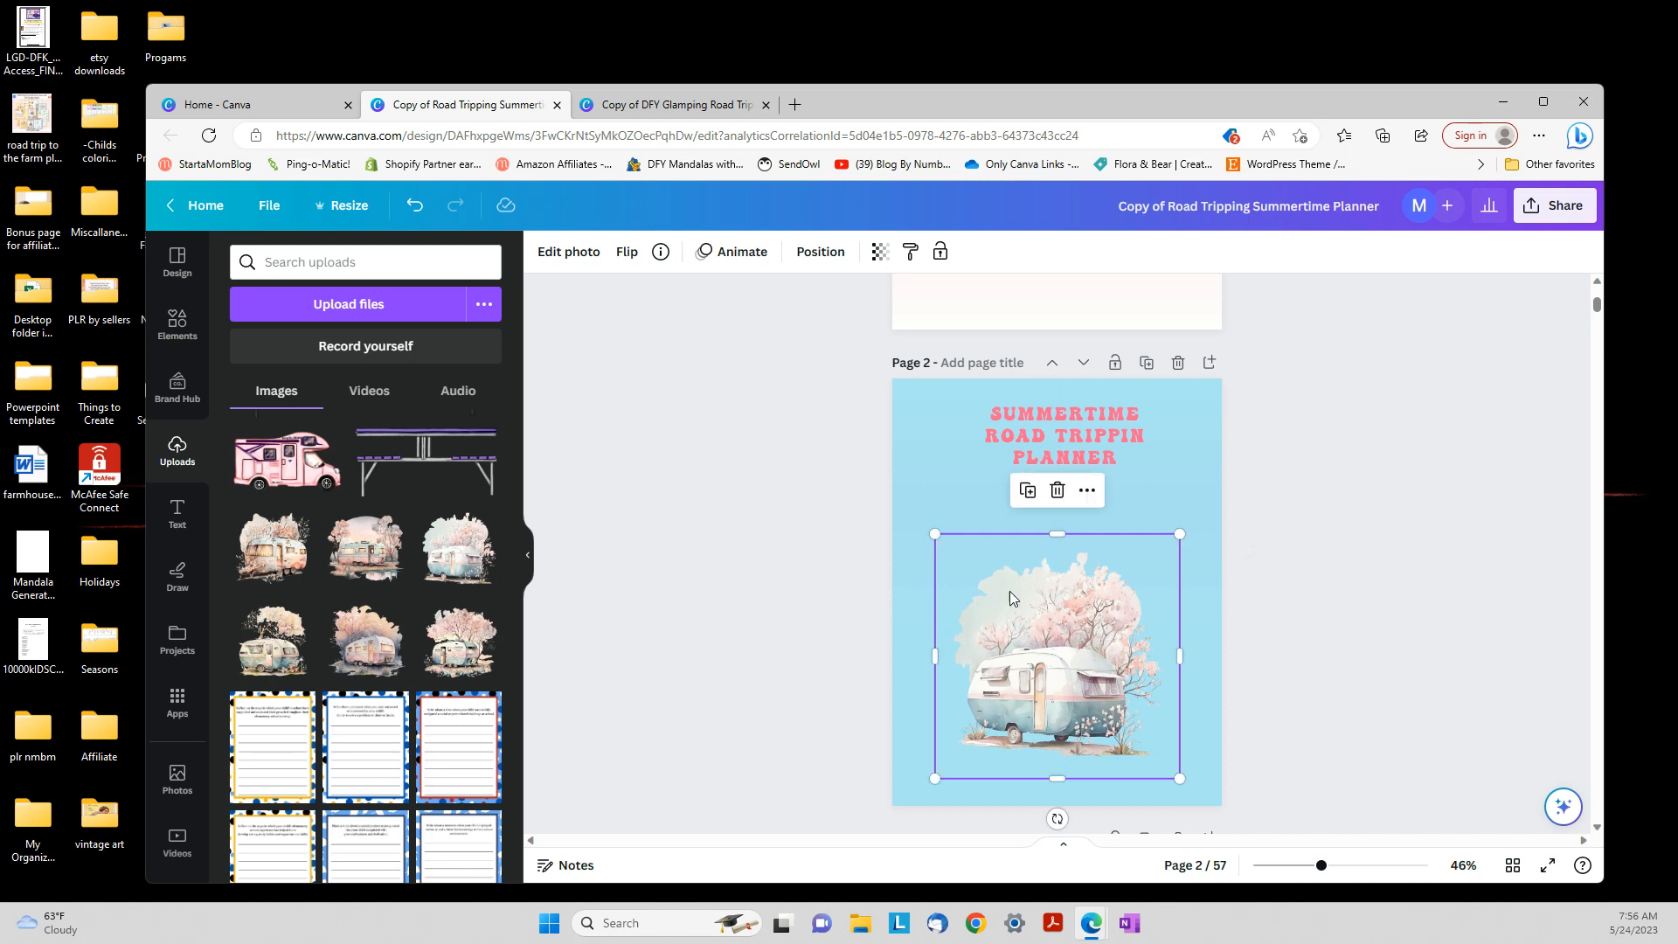
pyautogui.click(1340, 621)
# Delete the picture of the girl with hat and backpack from the frame on page 3
pyautogui.scroll(-3, 1340, 621)
pyautogui.scroll(-4, 1340, 621)
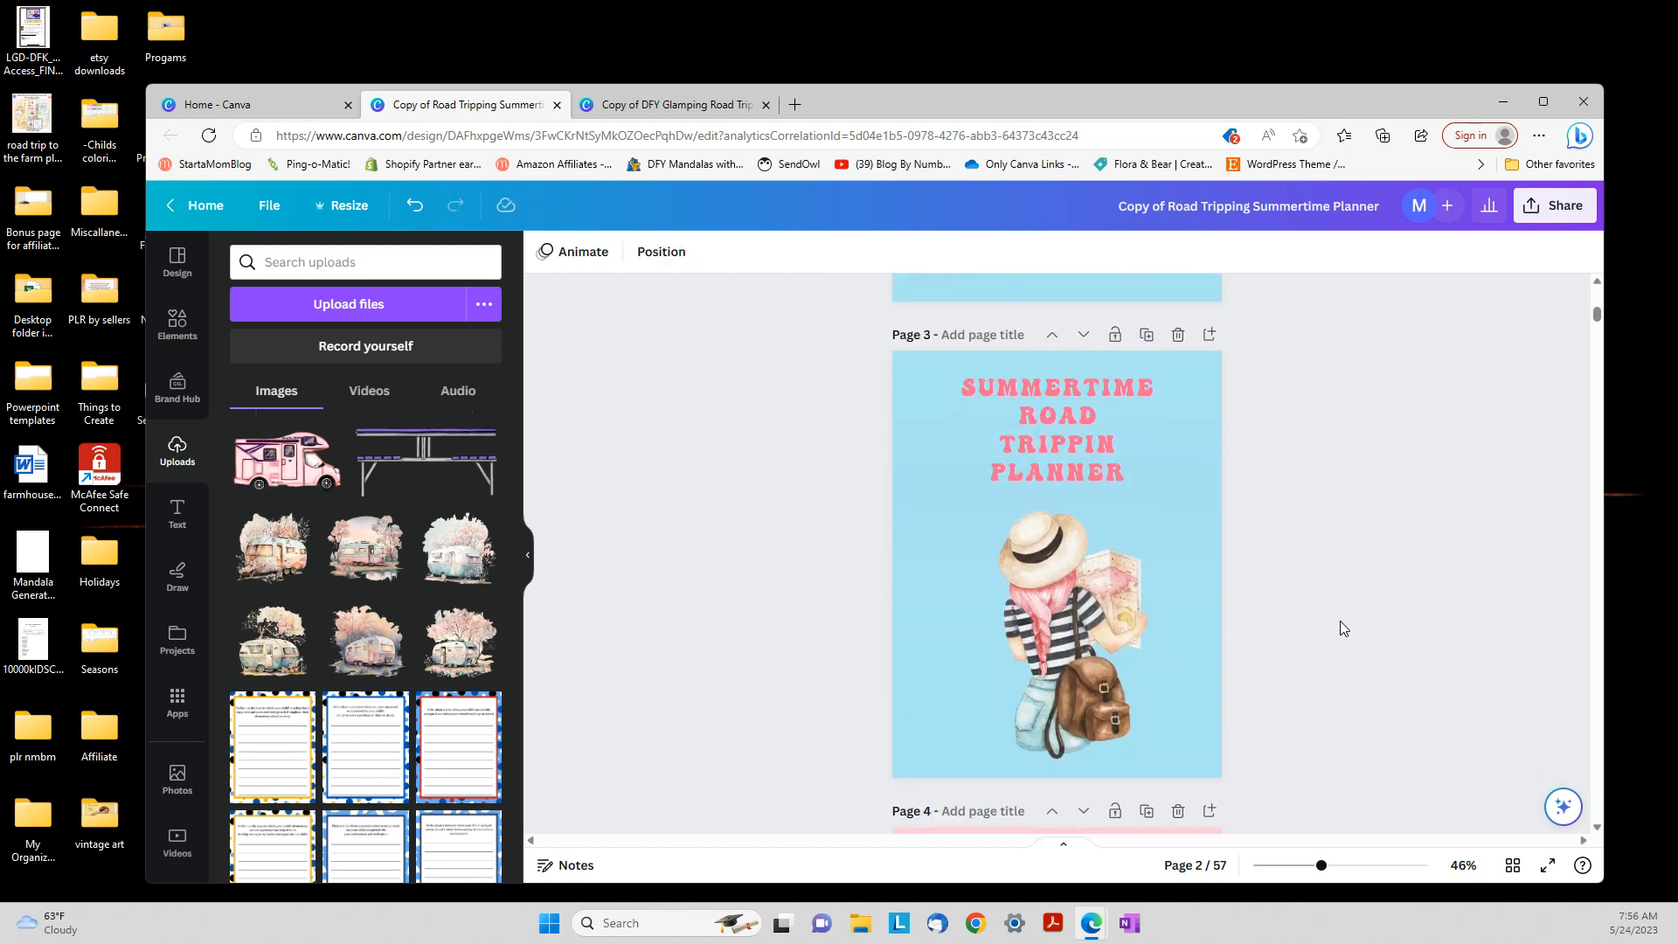
pyautogui.scroll(2, 1340, 621)
pyautogui.click(1093, 704)
pyautogui.scroll(-2, 1094, 704)
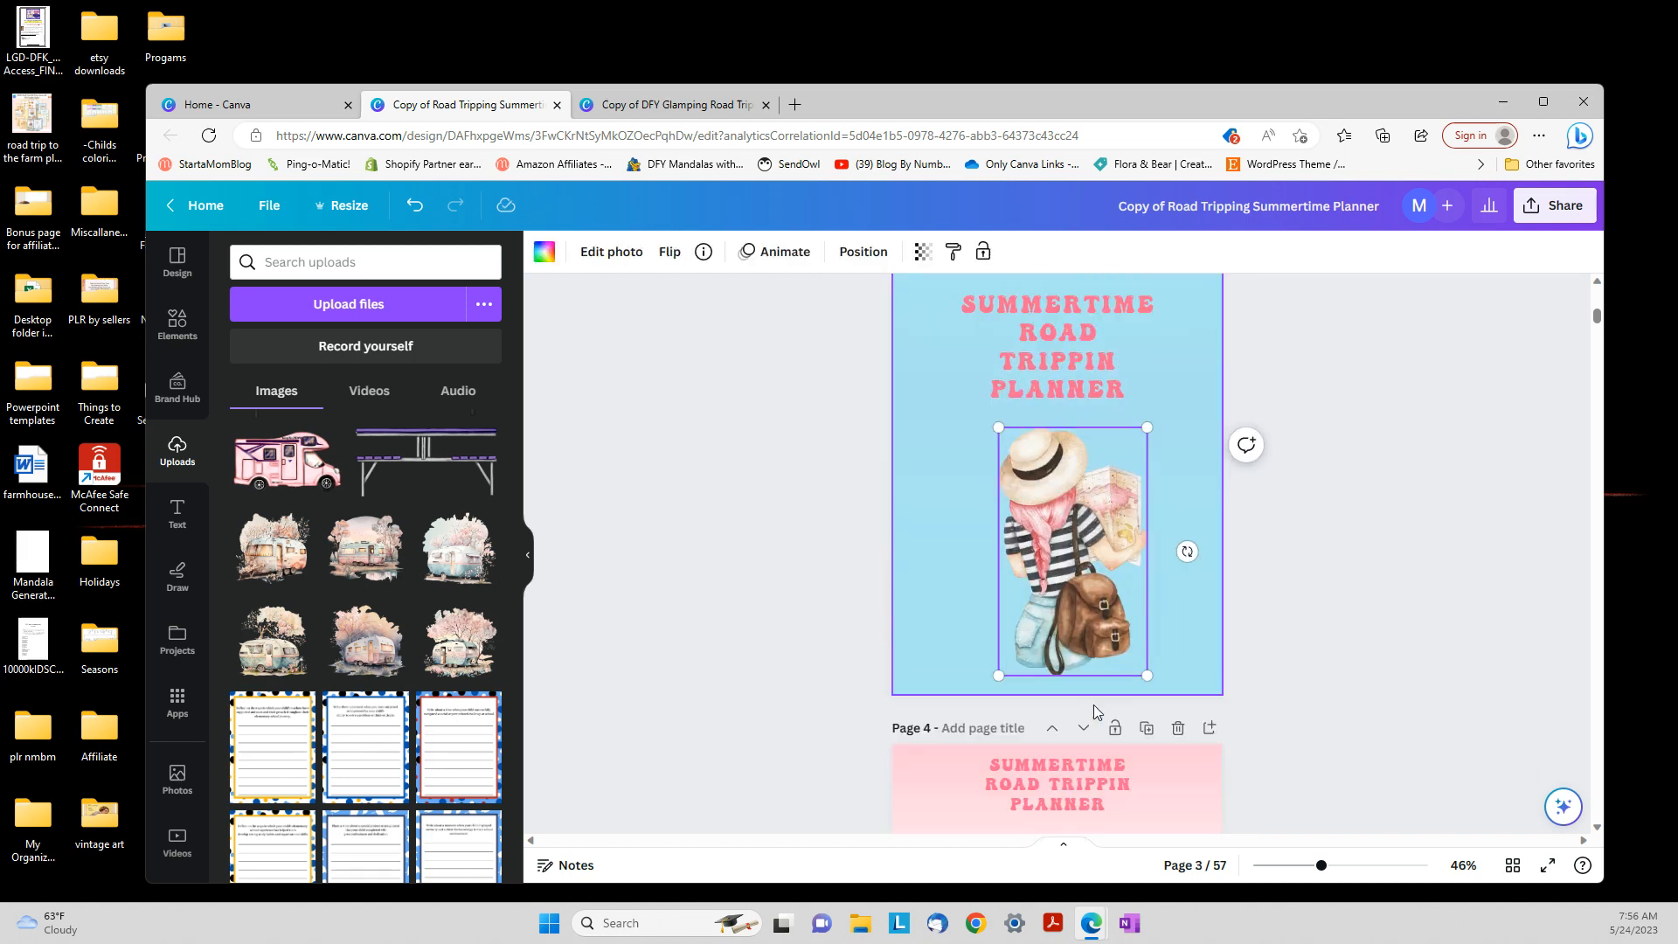
pyautogui.press('Delete')
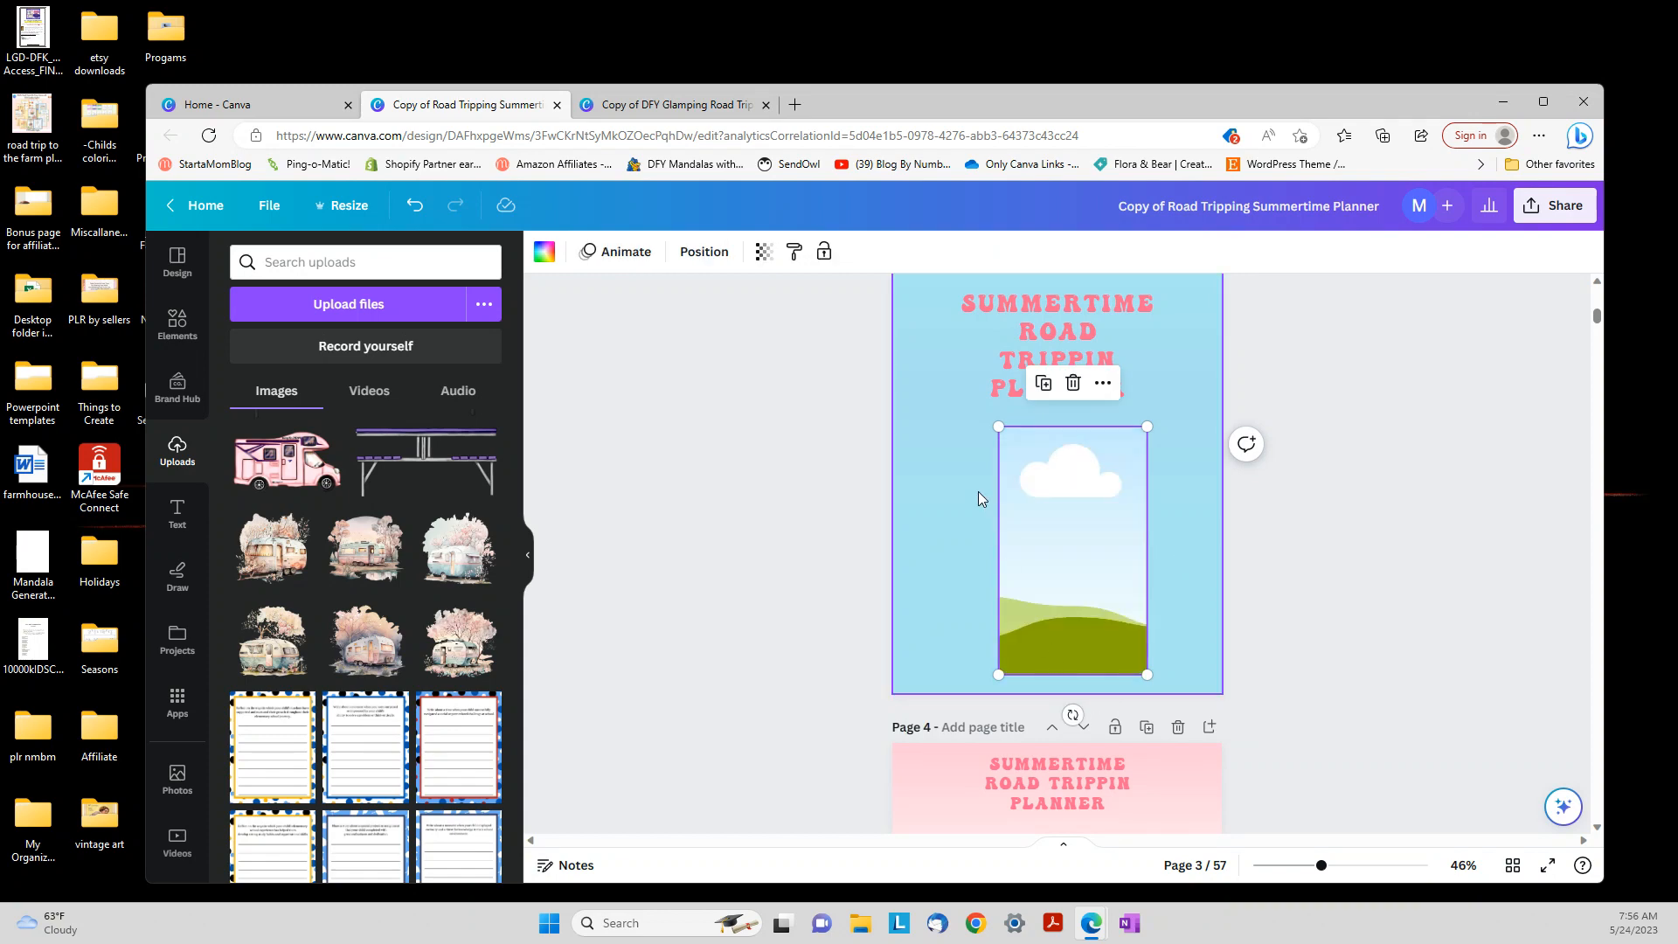
# Reduce the font size of the page 3 title to 30
pyautogui.scroll(2, 979, 492)
pyautogui.scroll(-1, 1035, 528)
pyautogui.click(1034, 411)
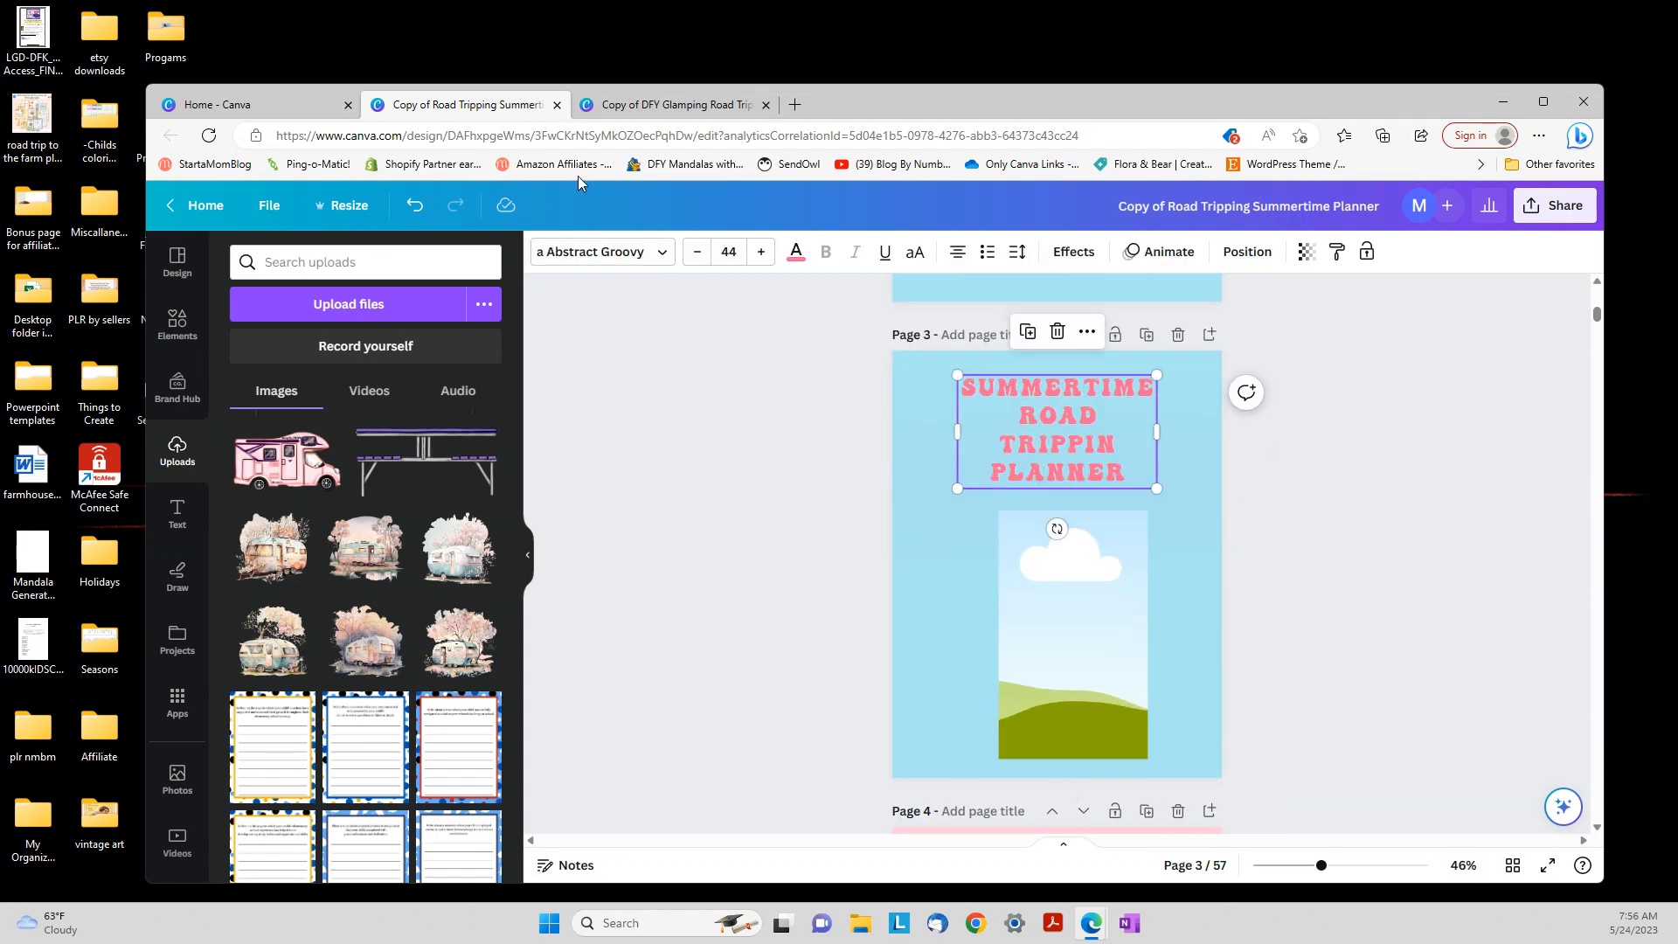
pyautogui.click(696, 252)
pyautogui.click(697, 252)
pyautogui.click(697, 252)
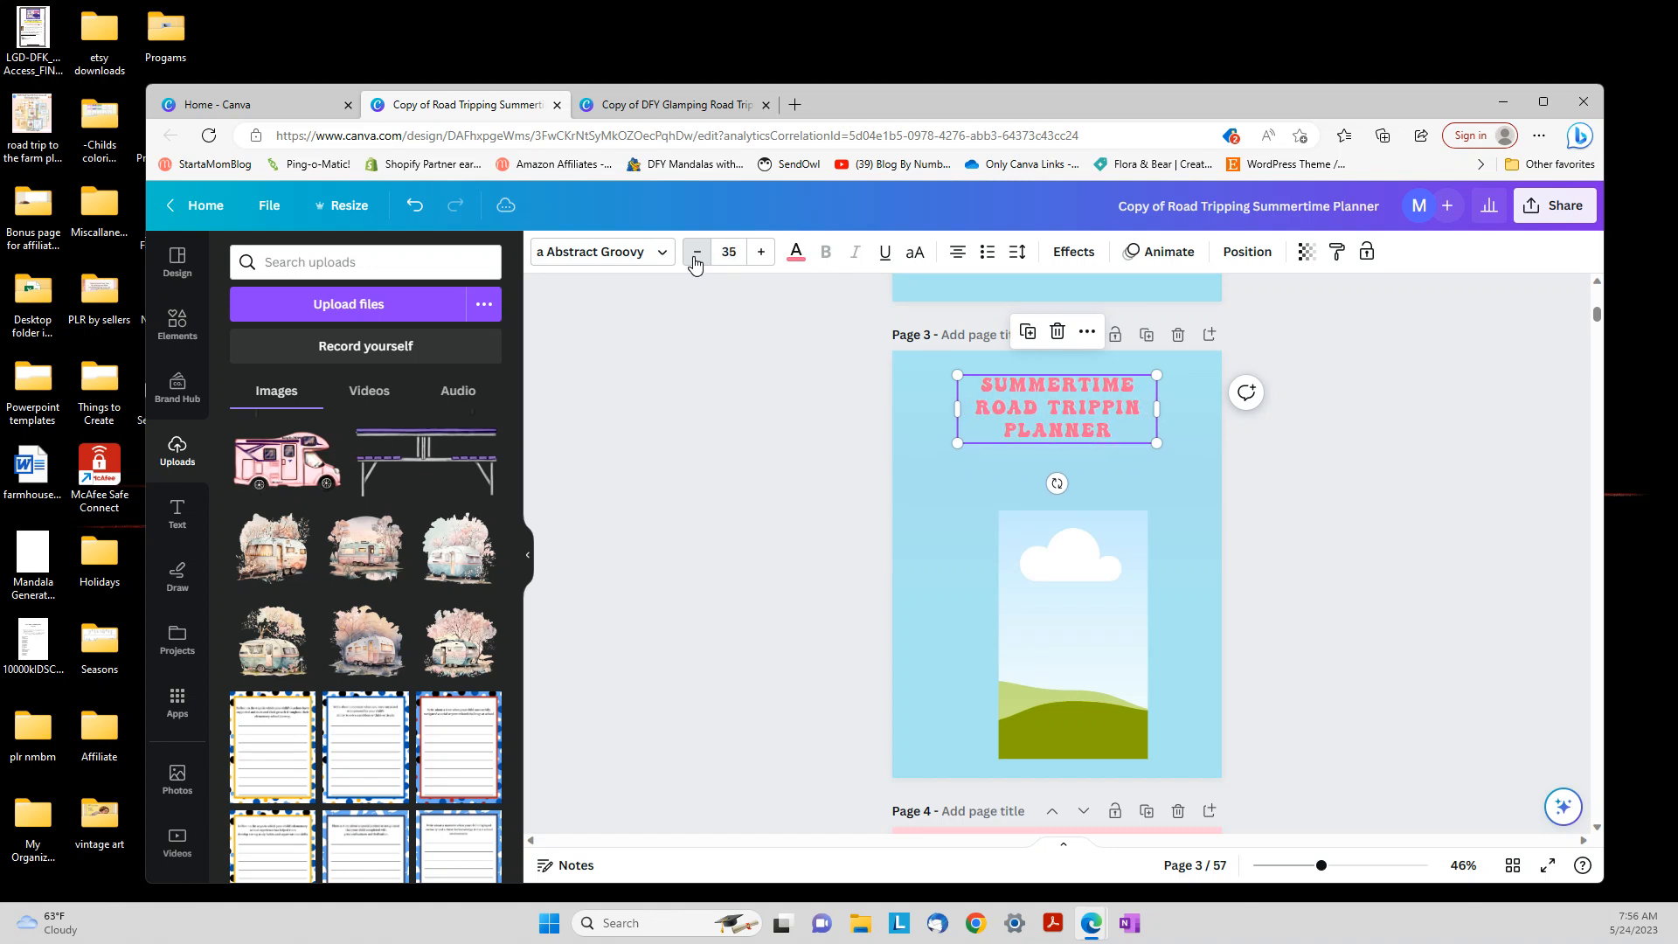
pyautogui.click(697, 251)
# Replace "SUMMERTIME" with "GLAMPING" in the page 3 title so it reads "GLAMPING ROAD TRIPPIN PLANNER"
pyautogui.click(1055, 370)
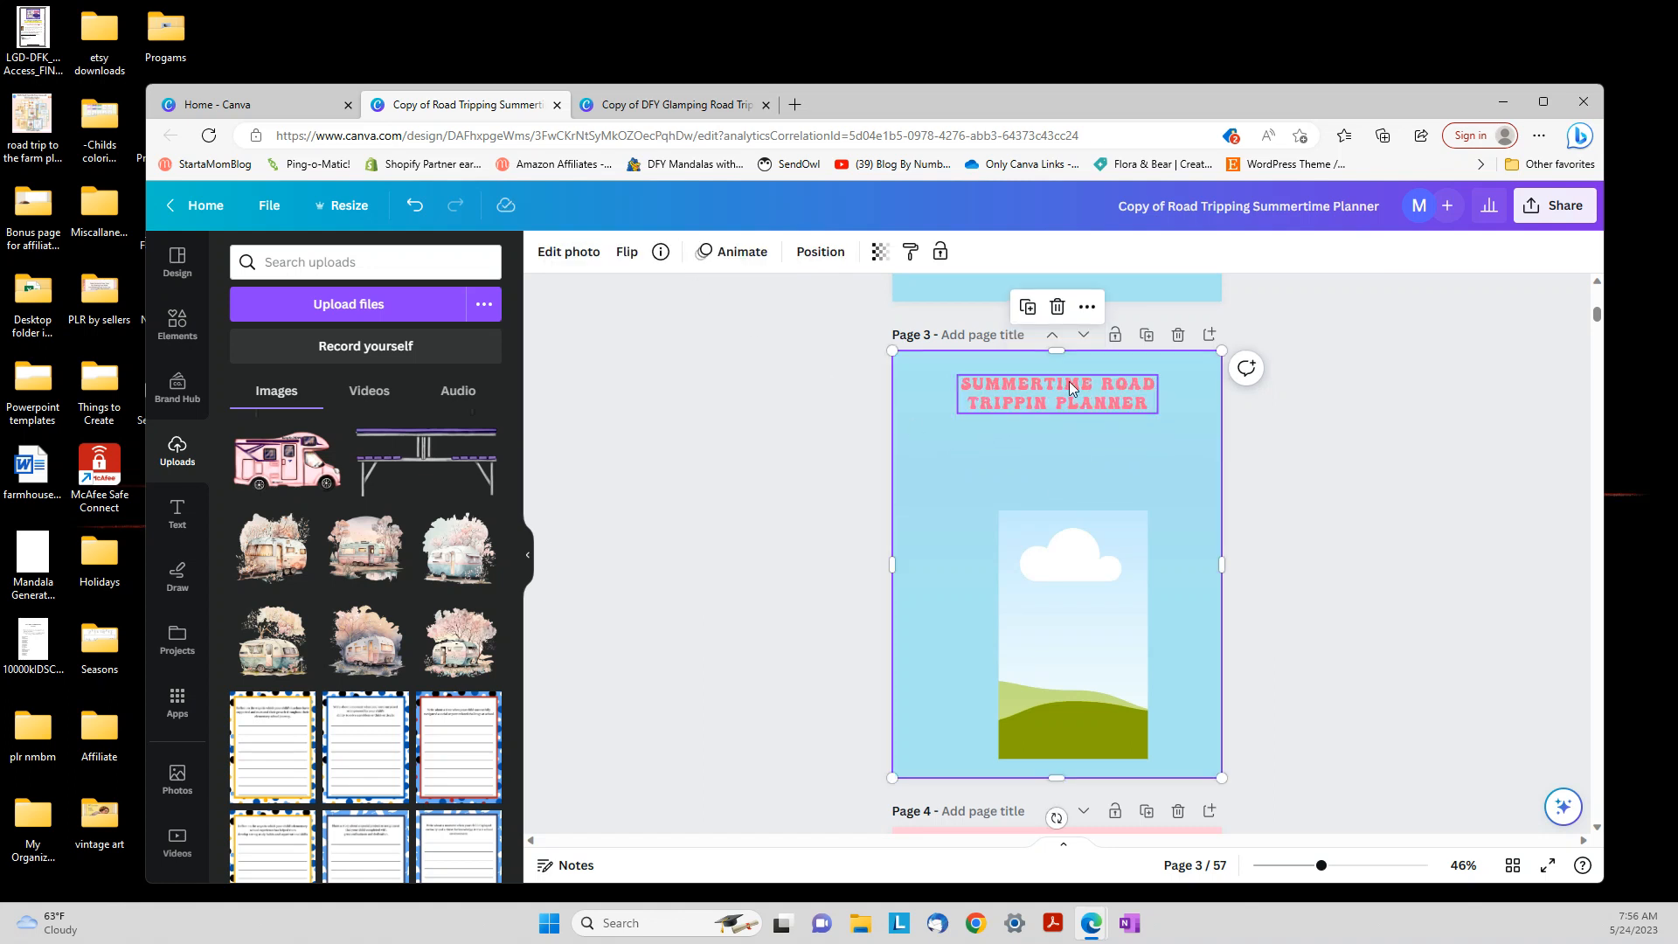
pyautogui.click(1071, 383)
pyautogui.click(1089, 385)
pyautogui.click(1091, 384)
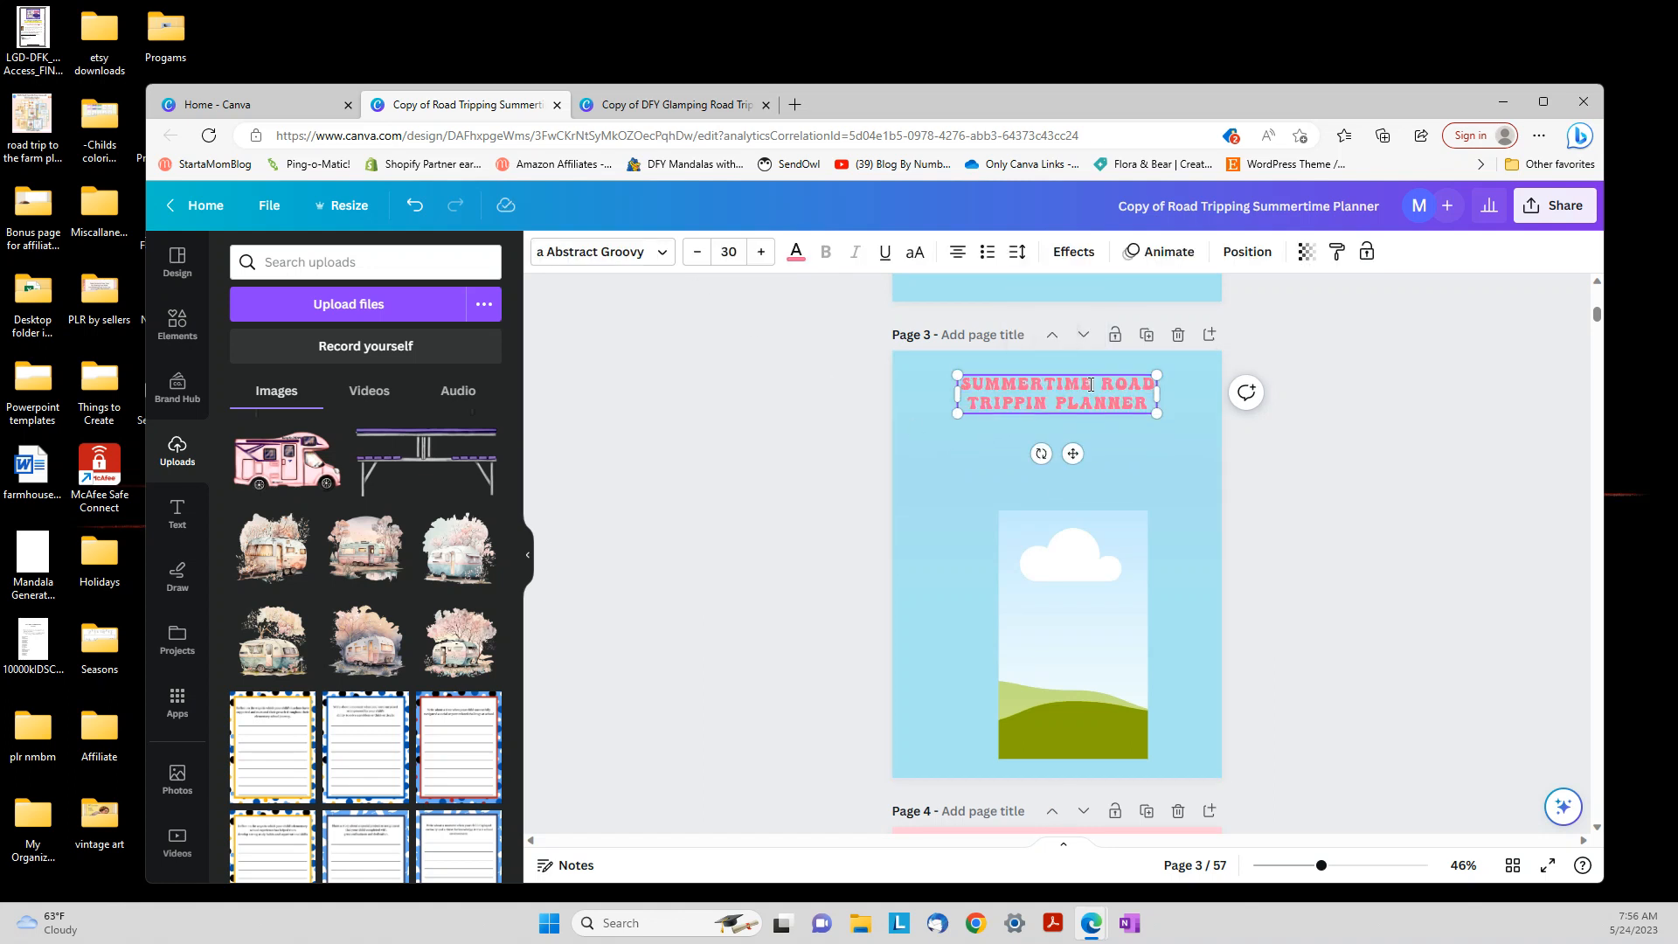
pyautogui.press('BackSpace')
pyautogui.press('BackSpace')
pyautogui.press('BackSpace')
pyautogui.press('BackSpace')
pyautogui.press('BackSpace')
pyautogui.press('BackSpace')
pyautogui.press('BackSpace')
pyautogui.press('BackSpace')
pyautogui.press('BackSpace')
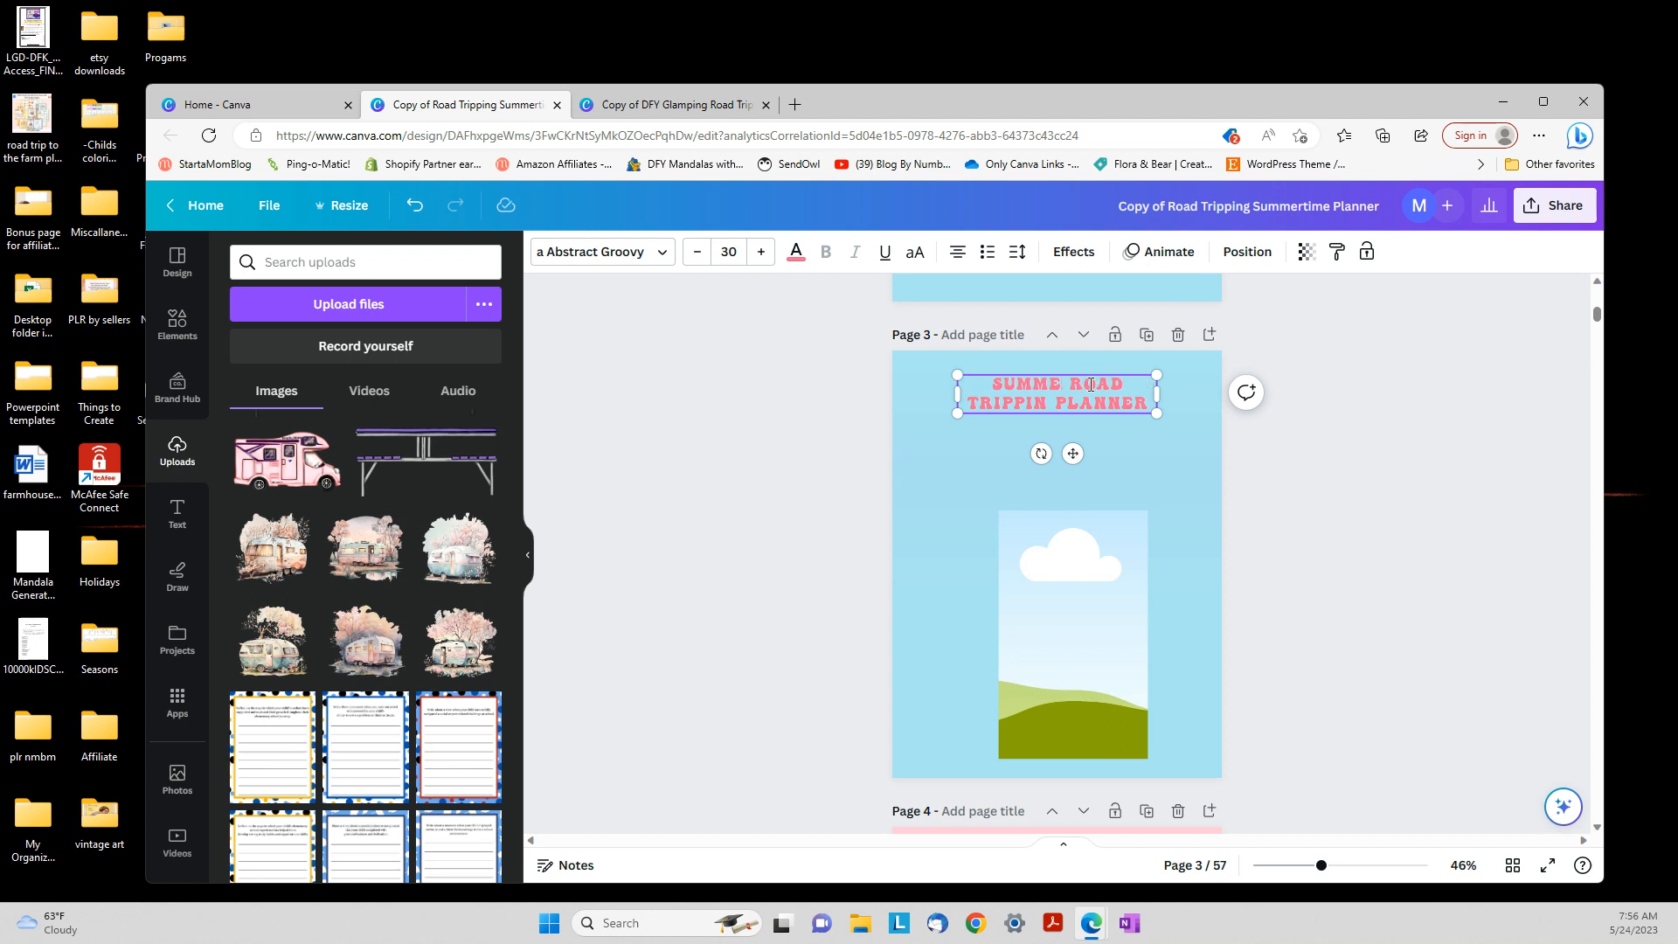
pyautogui.press('BackSpace')
pyautogui.press('Delete')
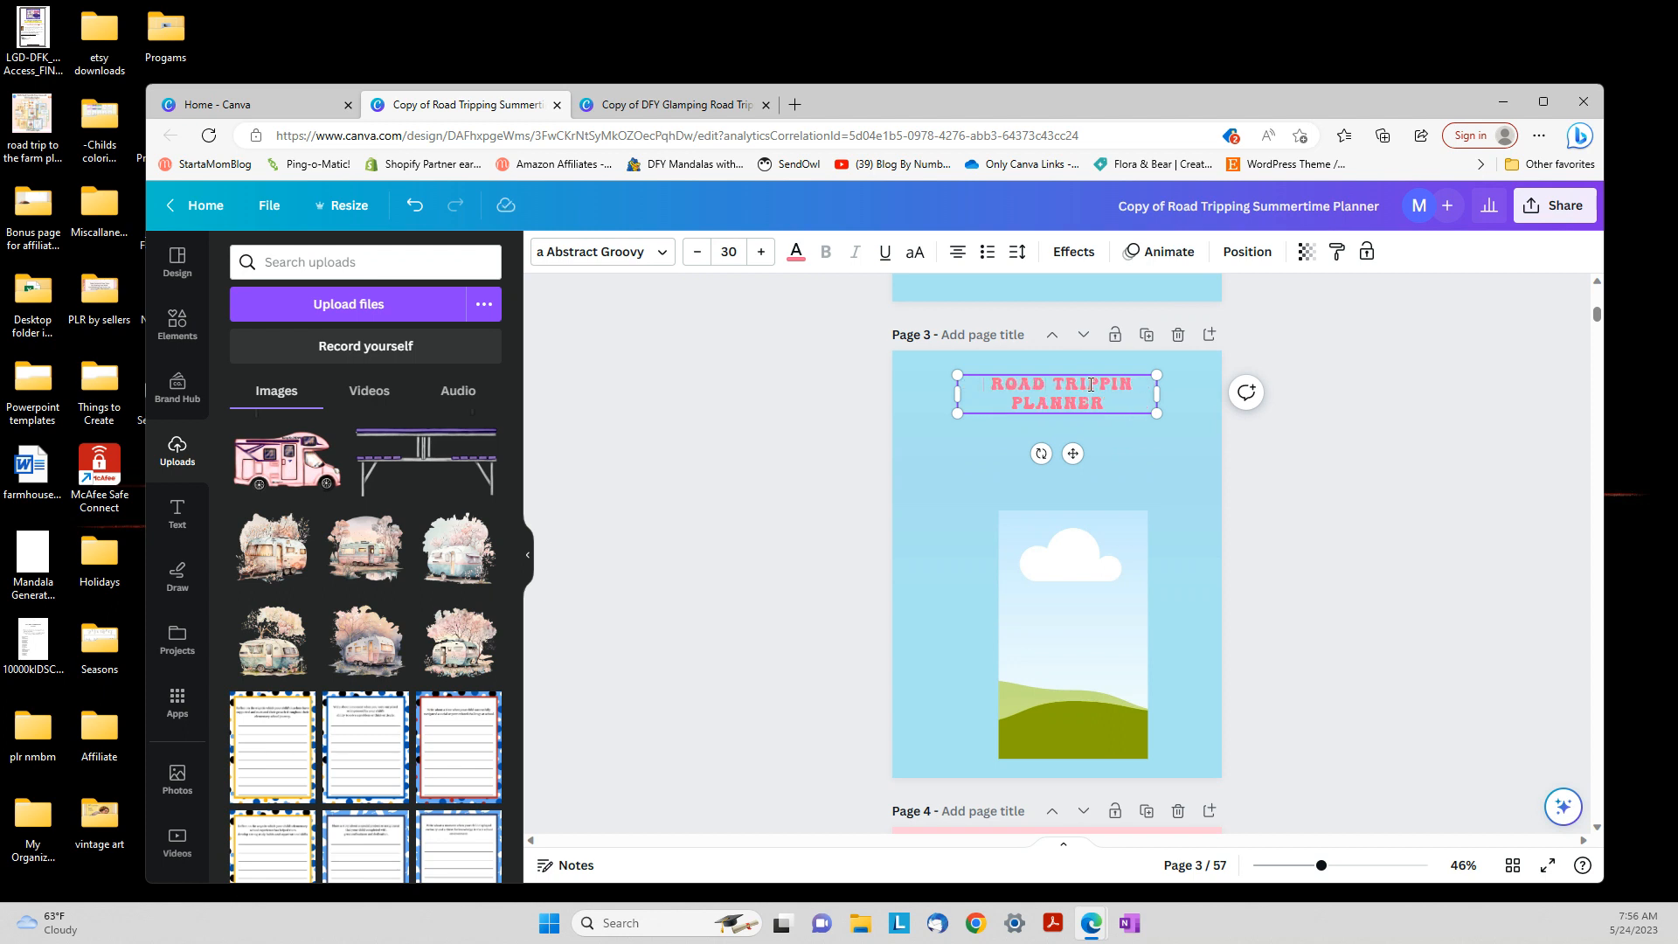
pyautogui.write('GLAMPI')
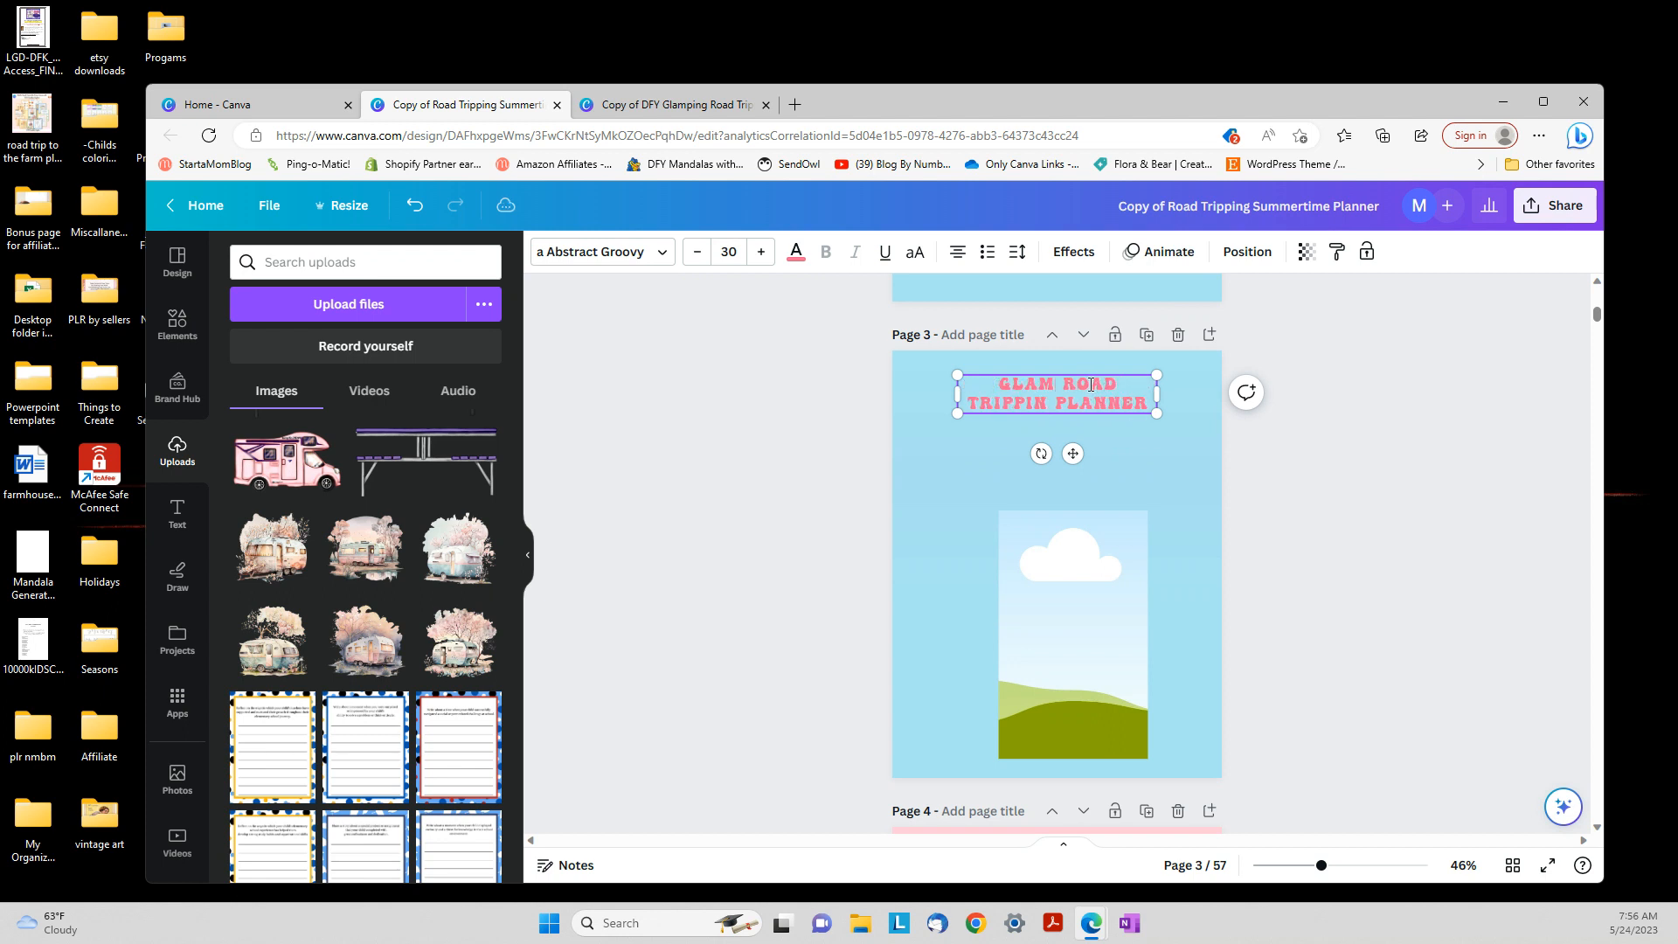
pyautogui.write('NG')
pyautogui.click(1363, 617)
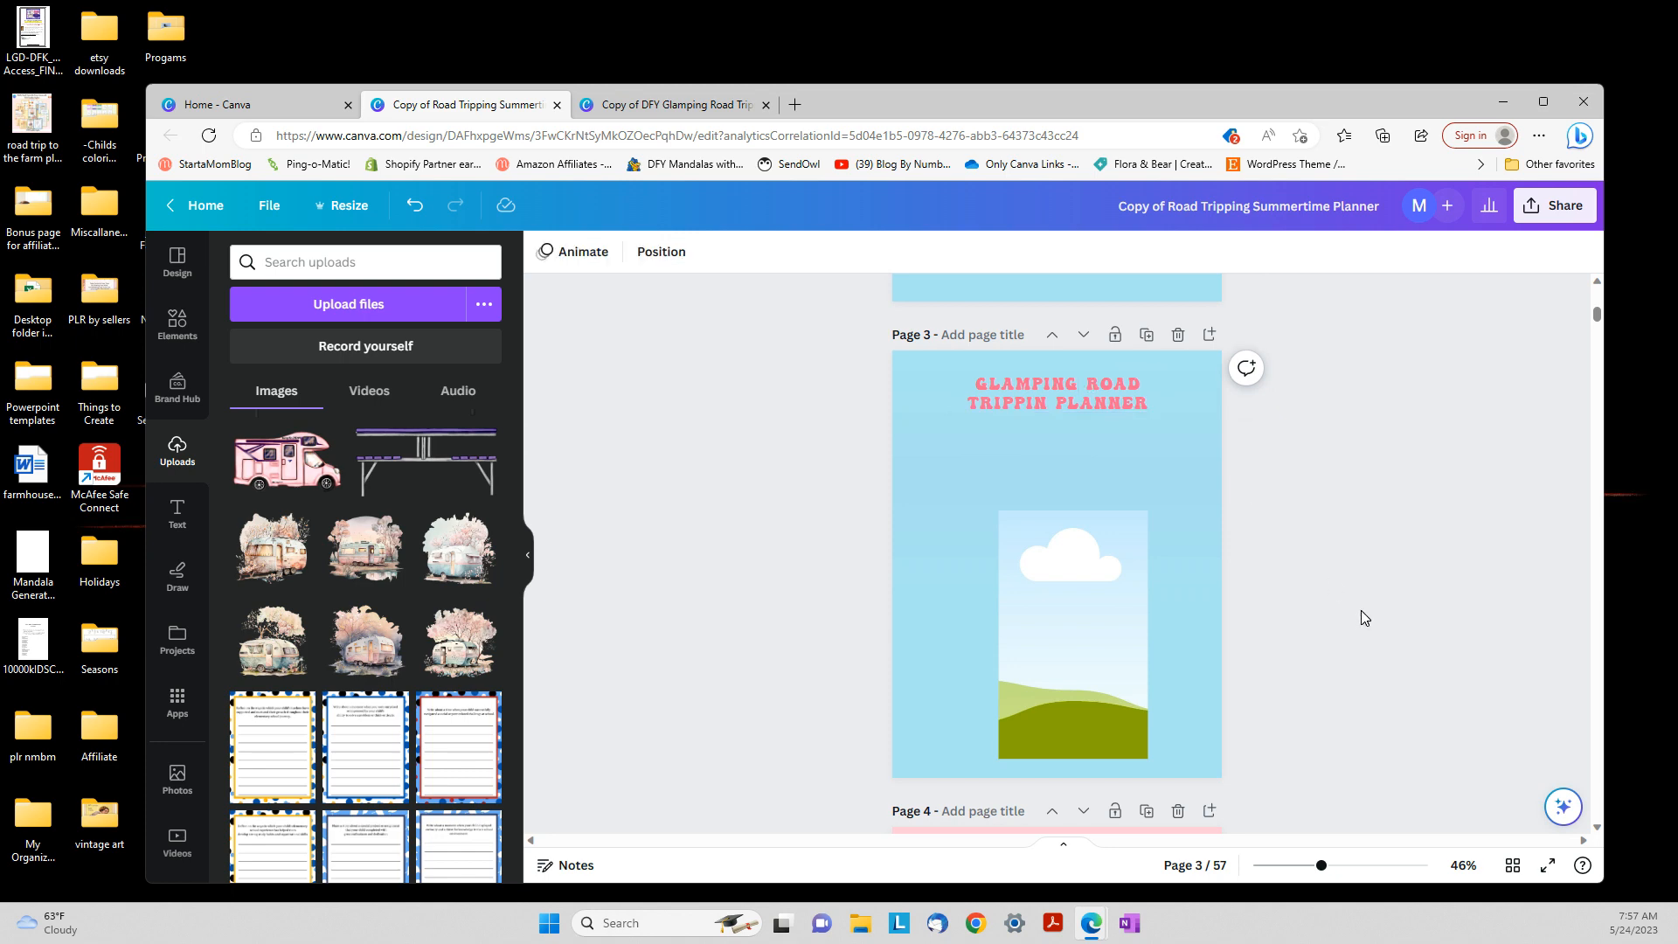
# Change the page 2 title to "GLAMPING ROAD TRIPPIN PLANNER" by replacing the word "SUMMERTIME"
pyautogui.scroll(6, 1197, 579)
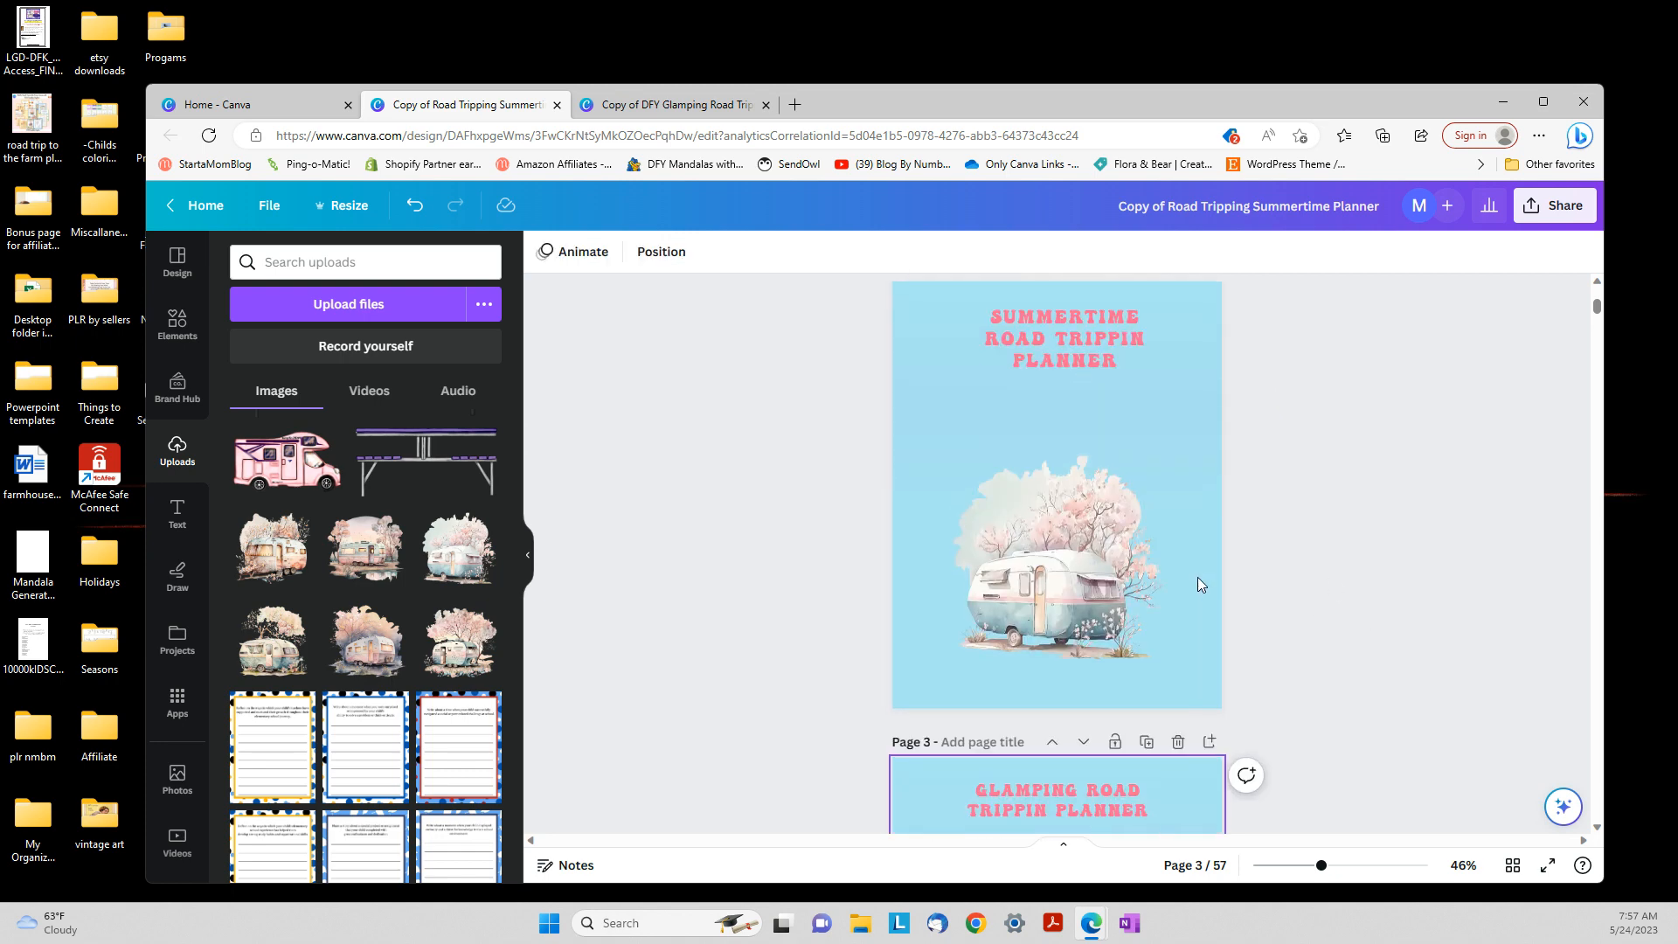
pyautogui.click(1115, 594)
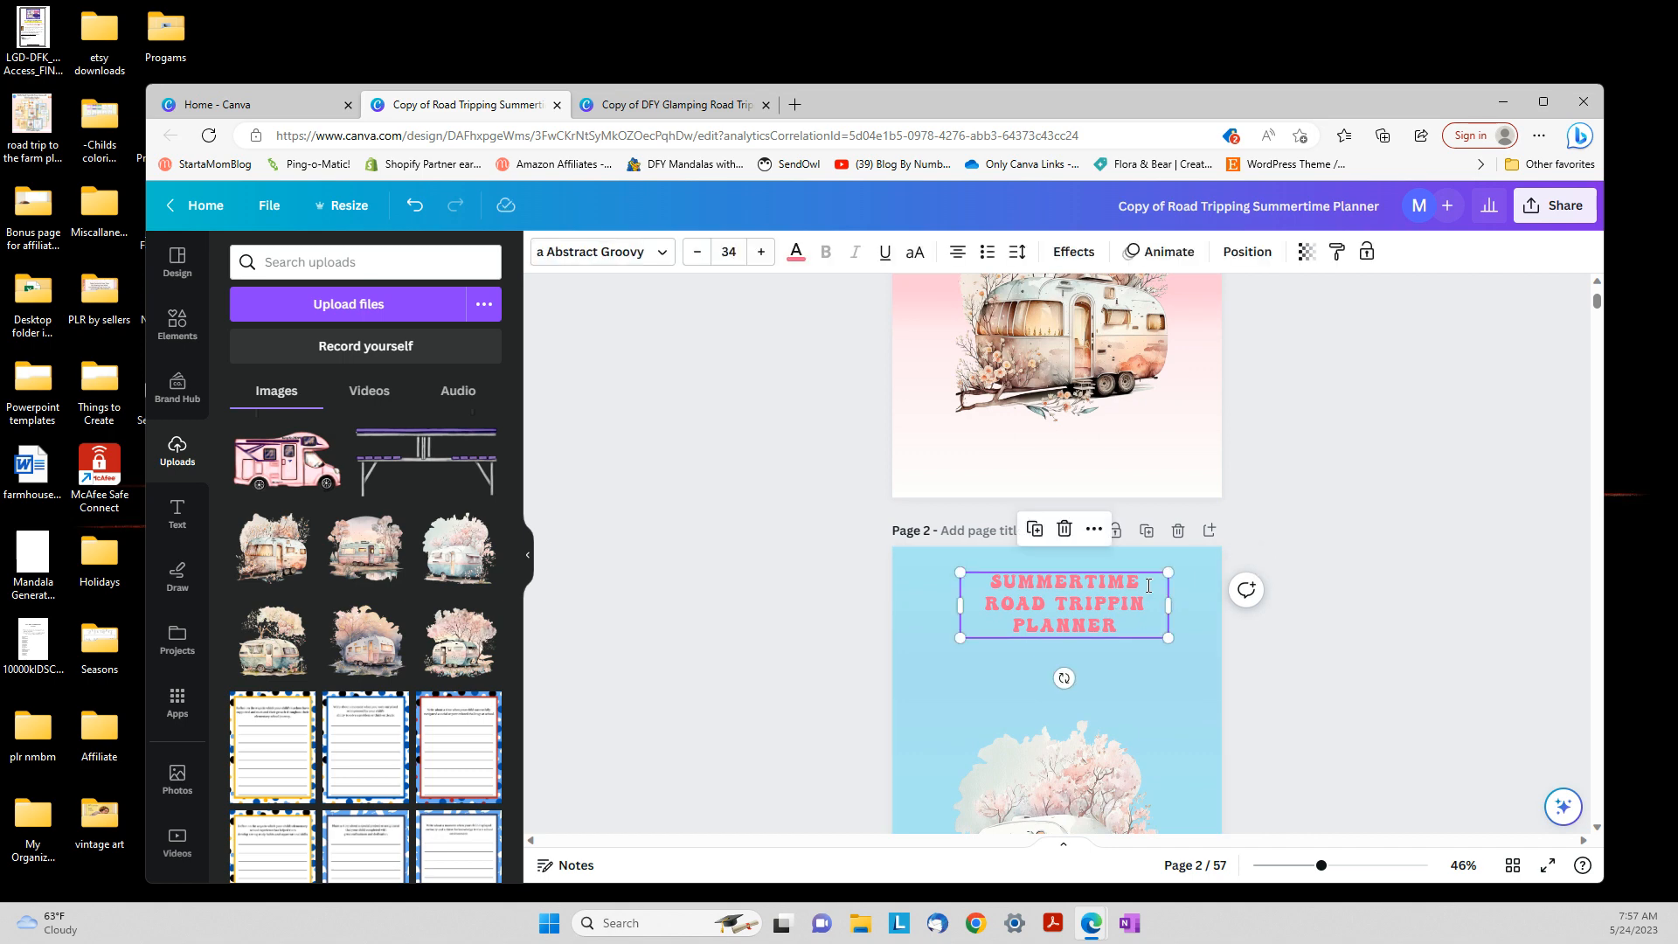
pyautogui.click(1148, 585)
pyautogui.click(1148, 585)
pyautogui.press('BackSpace')
pyautogui.press('BackSpace')
pyautogui.press('BackSpace')
pyautogui.press('BackSpace')
pyautogui.press('BackSpace')
pyautogui.press('BackSpace')
pyautogui.press('BackSpace')
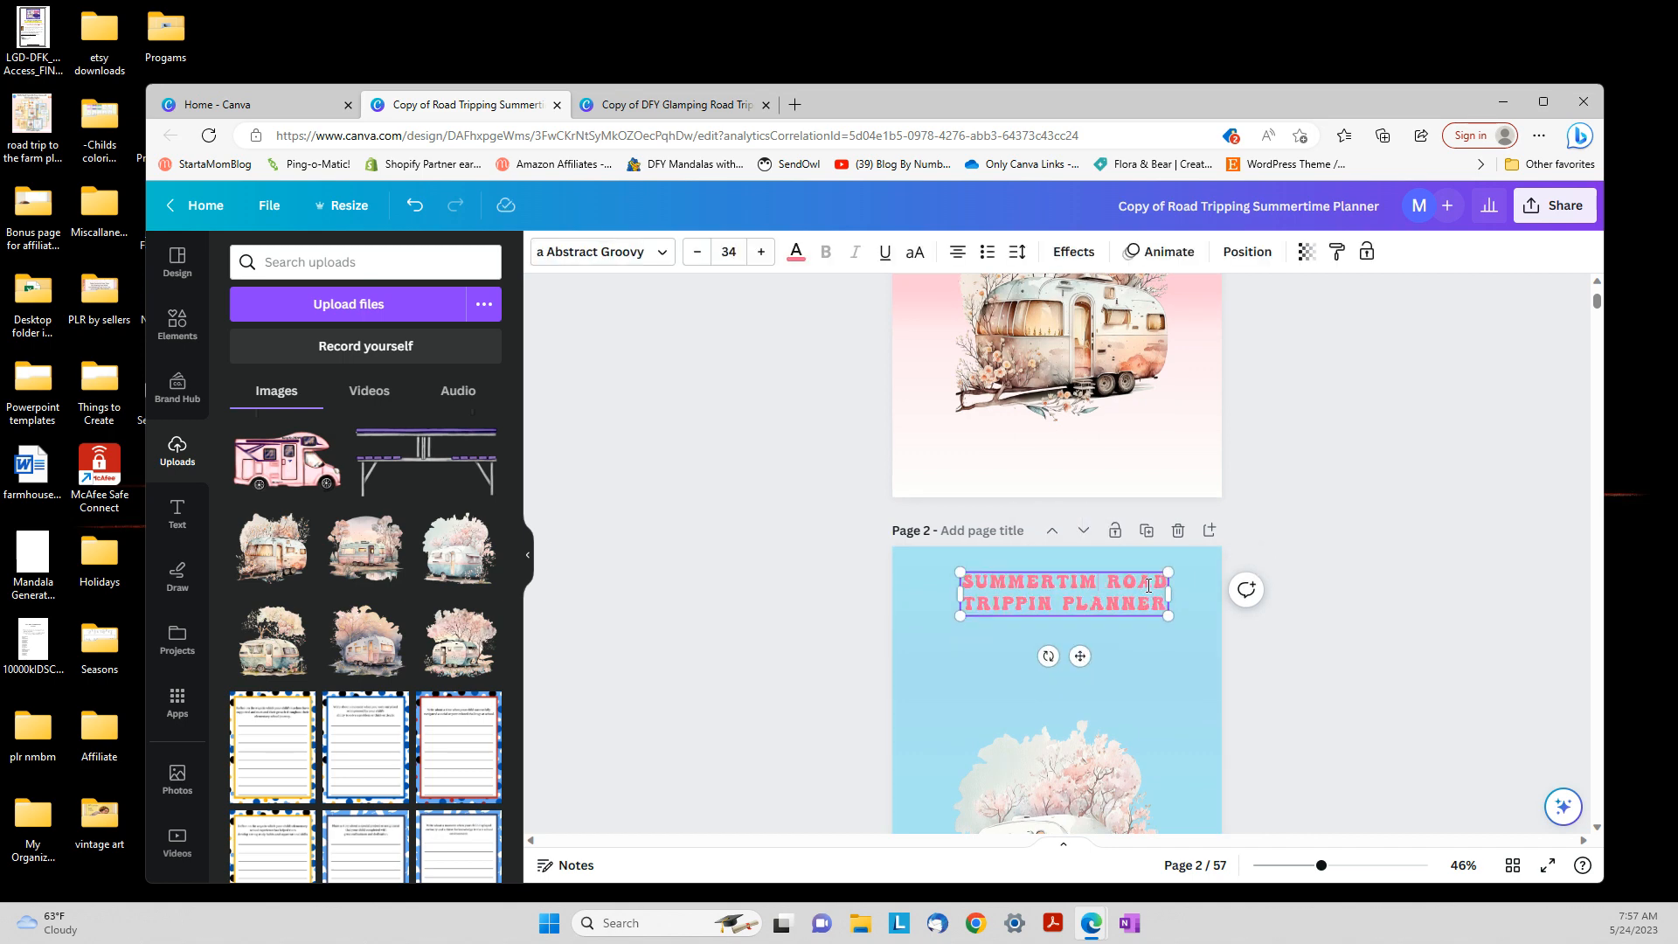
pyautogui.press('BackSpace')
pyautogui.press('BackSpace')
pyautogui.press('BackSpace')
pyautogui.write('GLA')
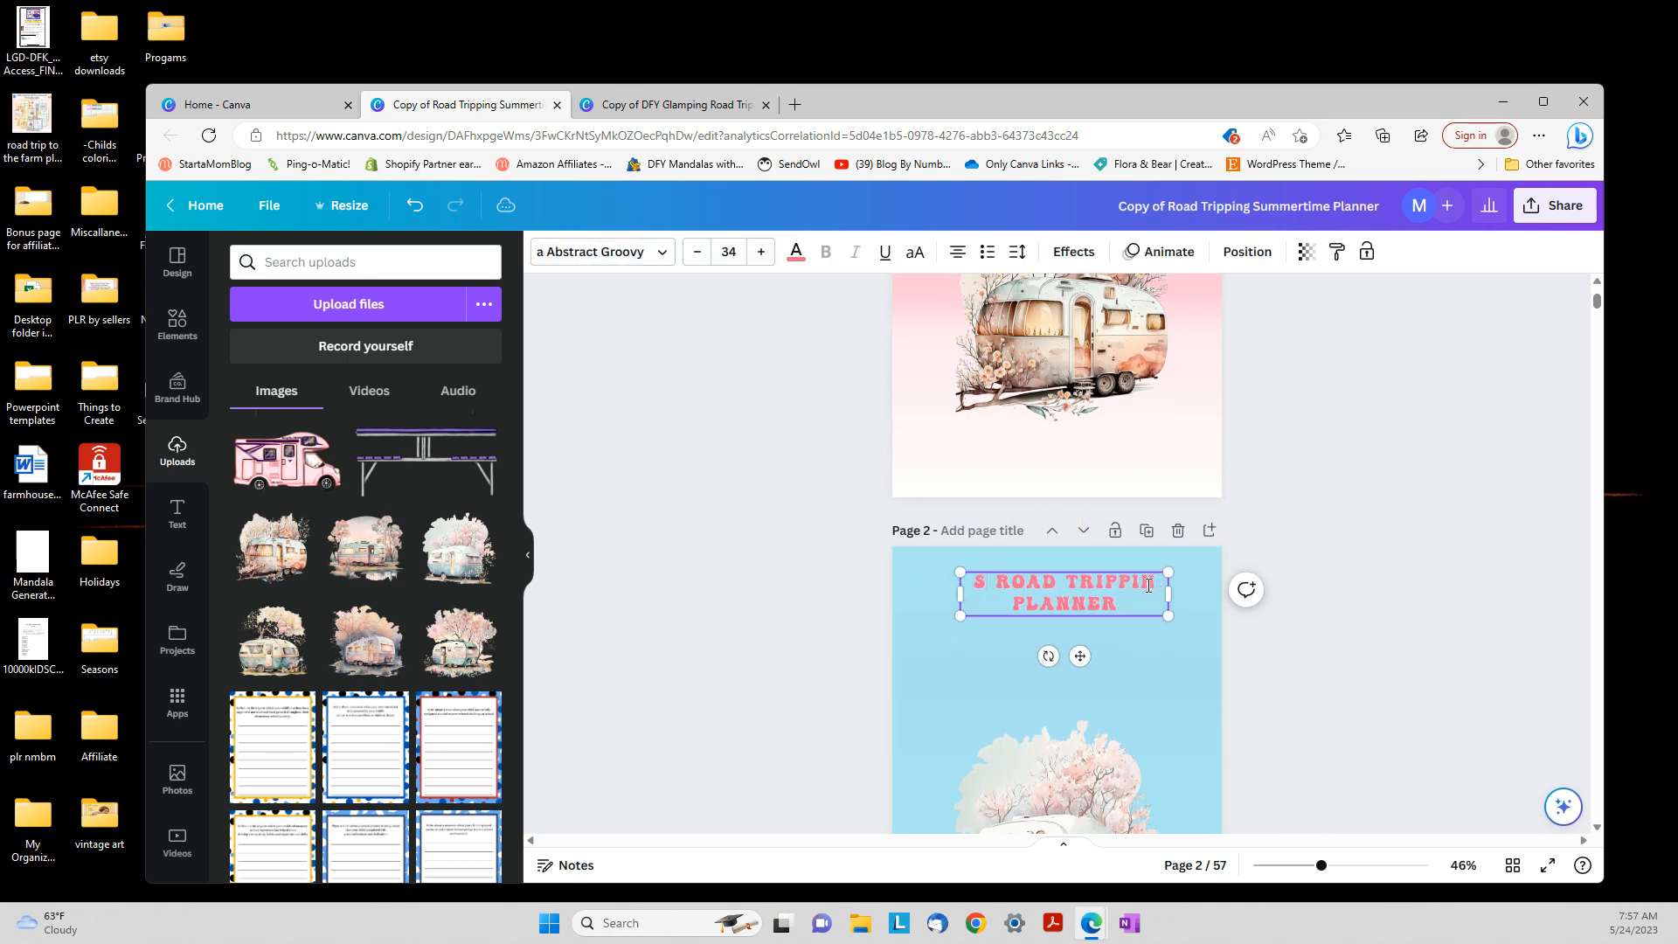
pyautogui.write('MPING')
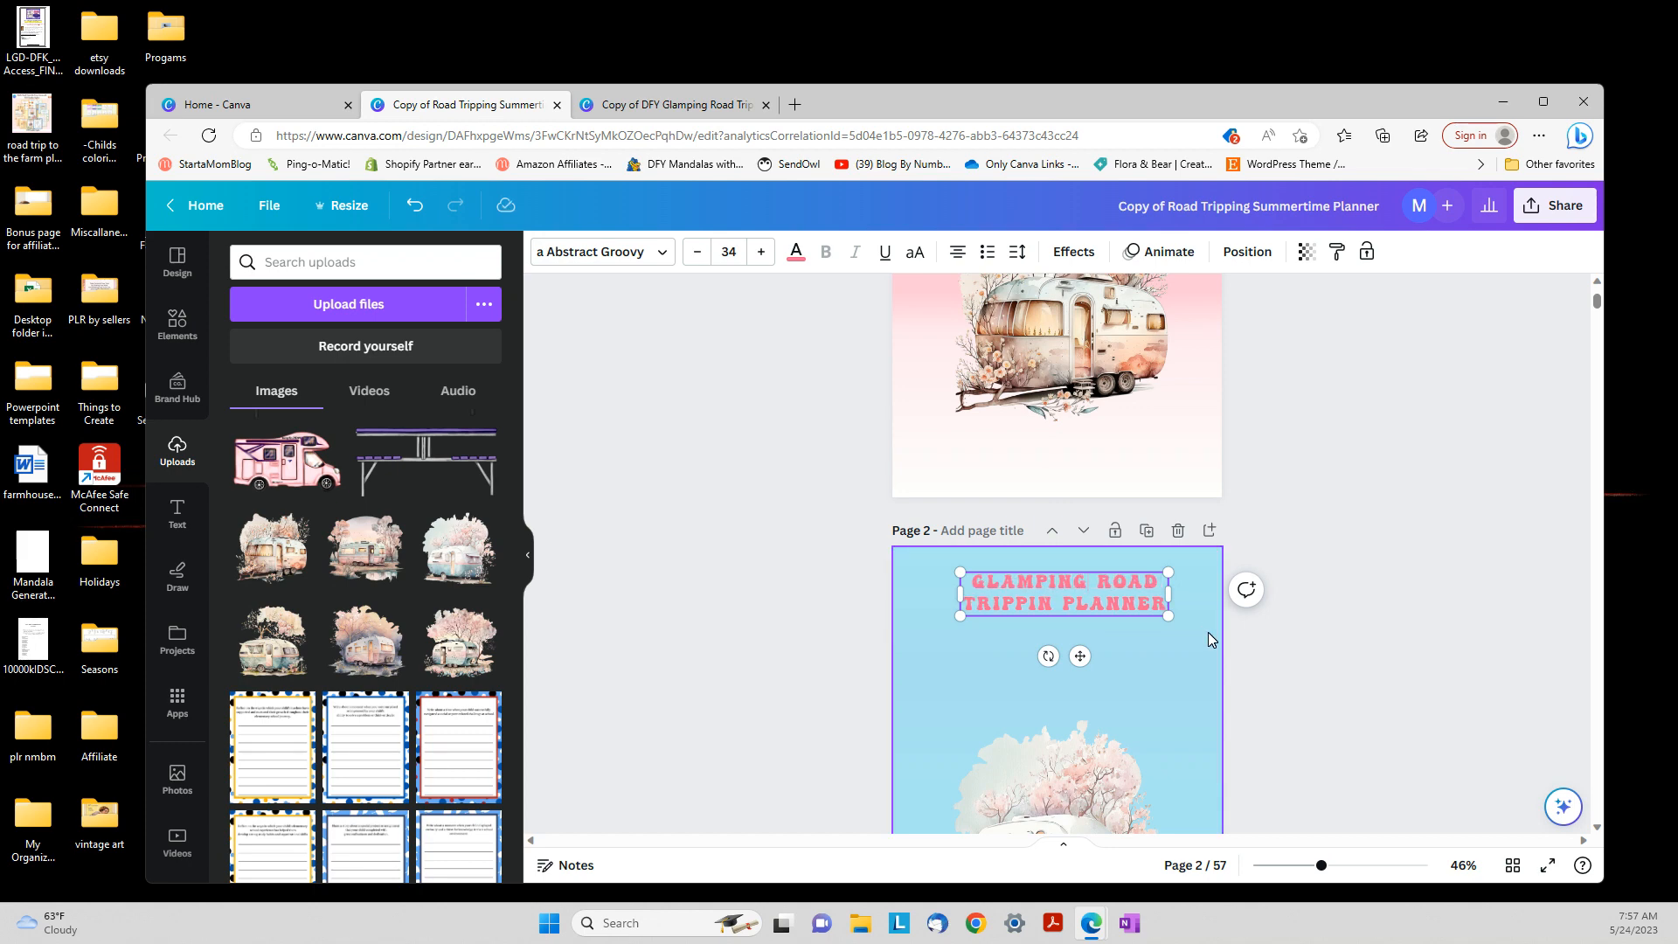
# Replace "SUMMERTIME" in the page 1 title with "GLAMPING", adding an empty line above it
pyautogui.scroll(3, 1250, 638)
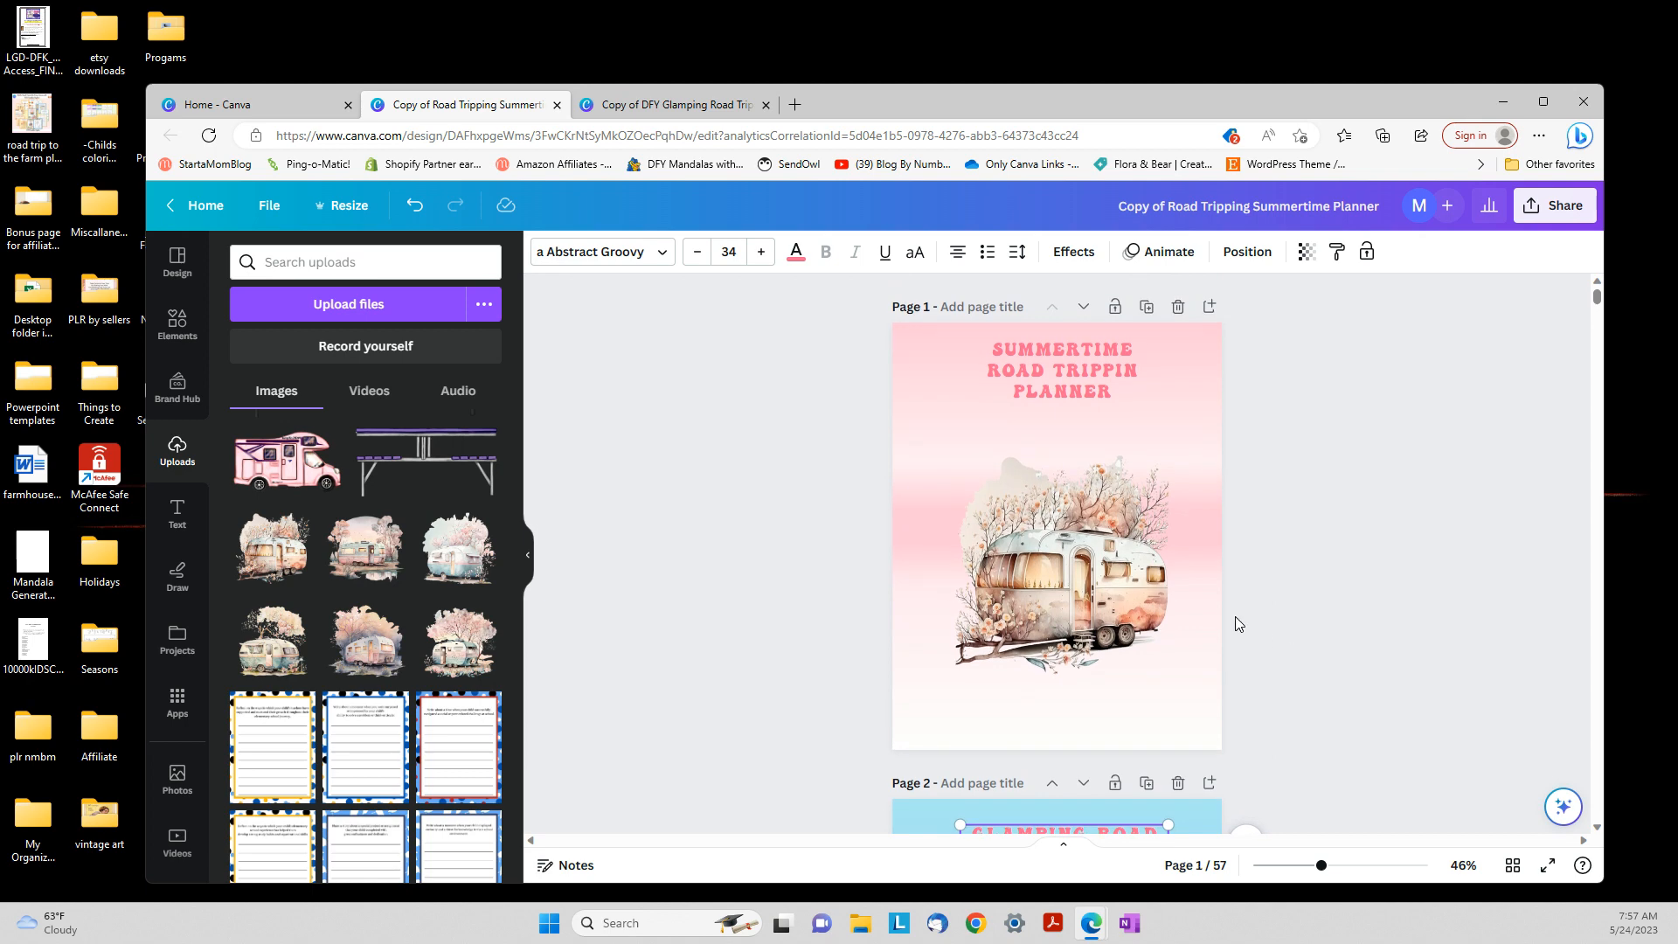
pyautogui.click(1131, 348)
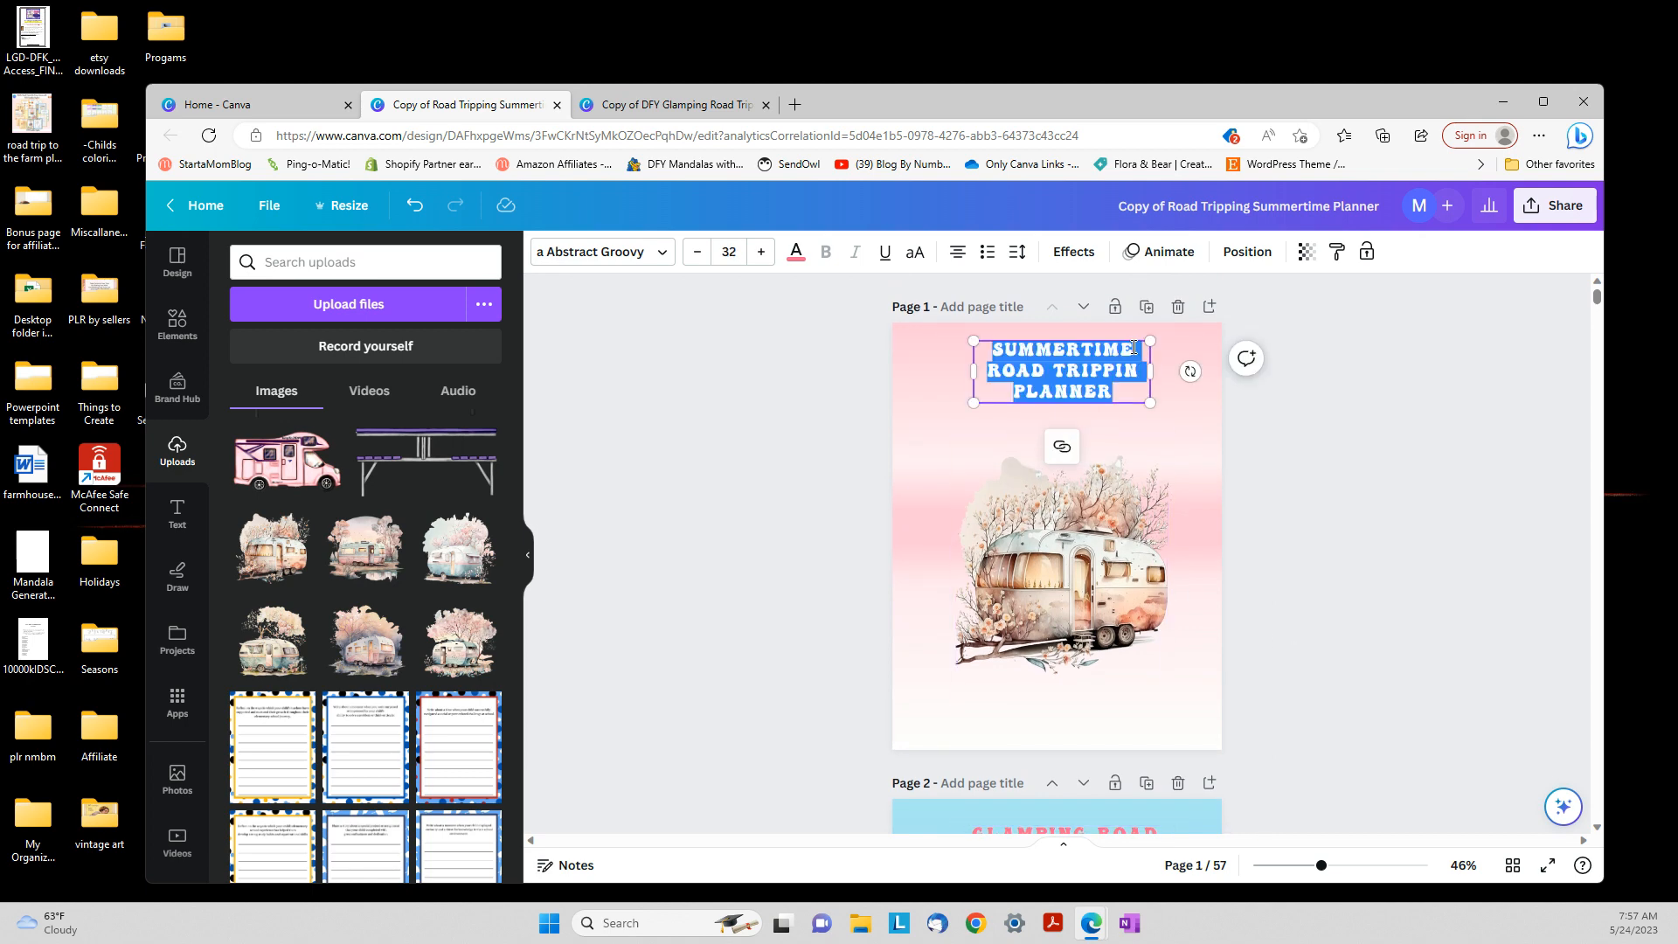
pyautogui.press('BackSpace')
pyautogui.press('BackSpace')
pyautogui.press('BackSpace')
pyautogui.press('BackSpace')
pyautogui.press('BackSpace')
pyautogui.press('BackSpace')
pyautogui.press('BackSpace')
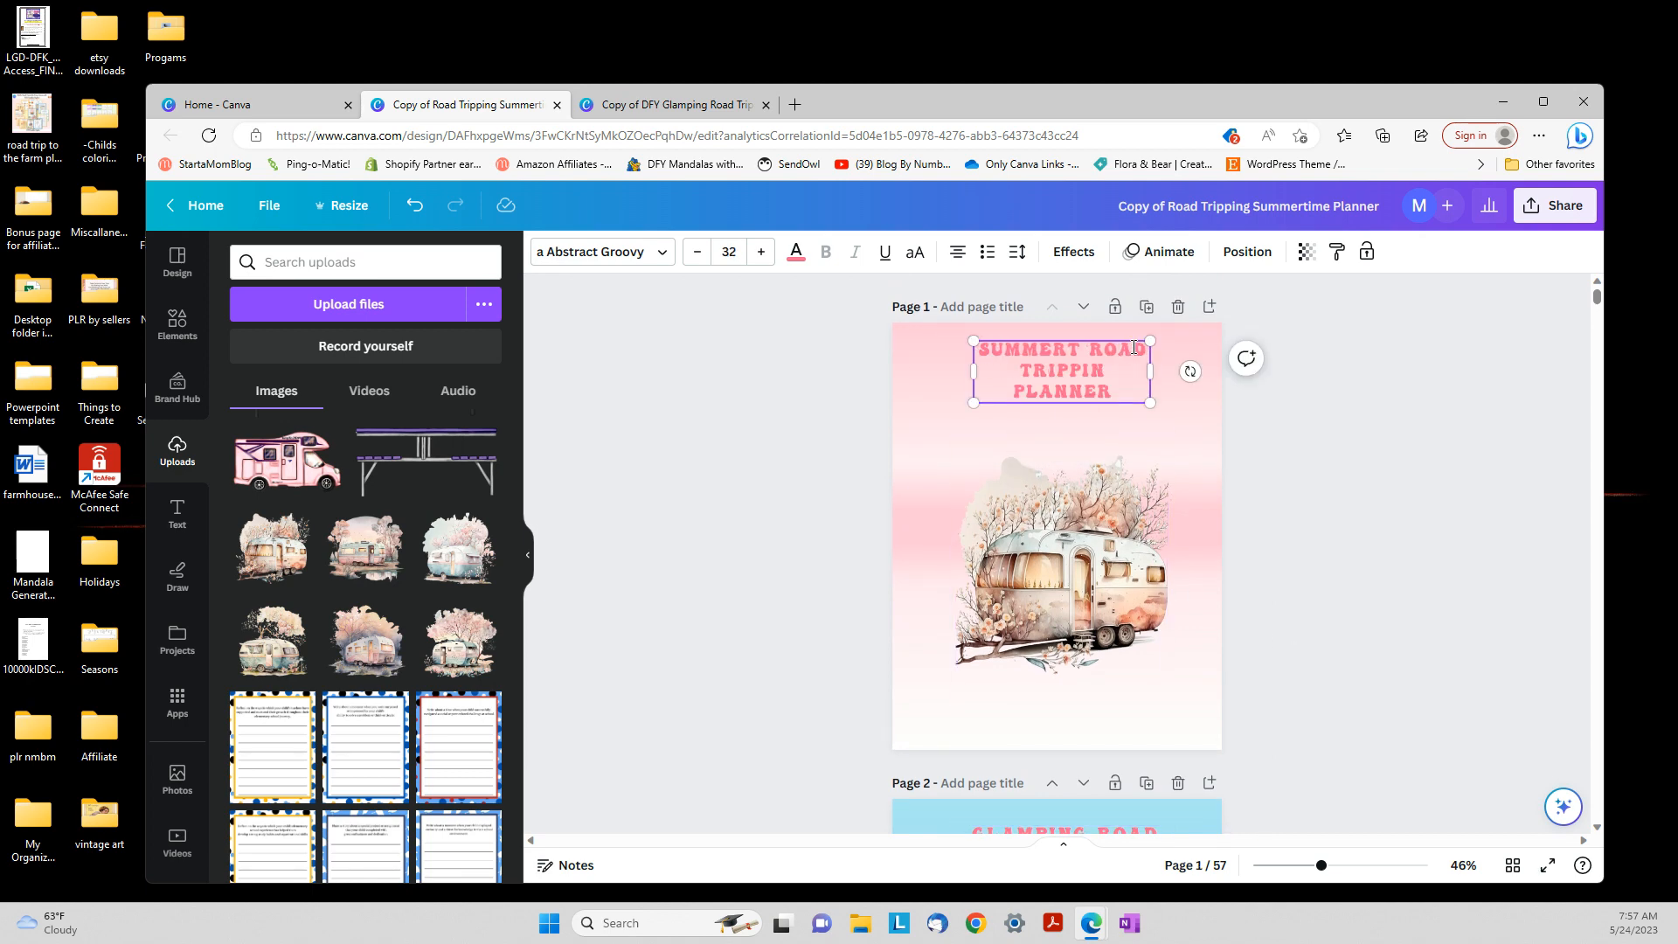
pyautogui.press('BackSpace')
pyautogui.press('BackSpace')
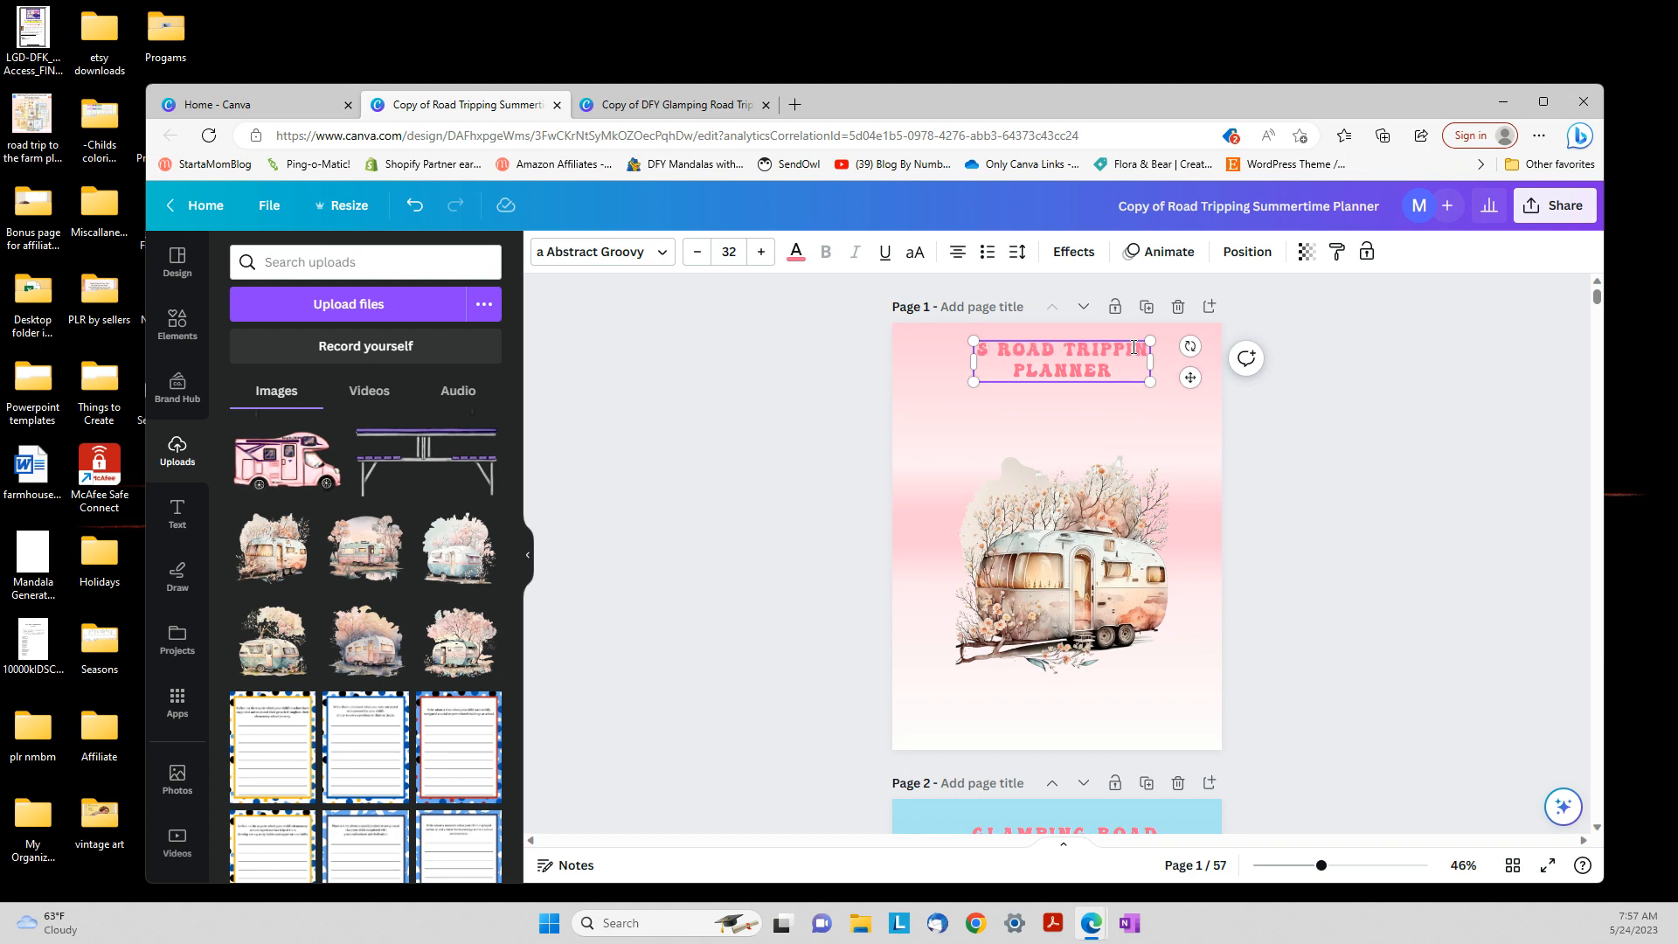
pyautogui.press('BackSpace')
pyautogui.press('Return')
pyautogui.write('G')
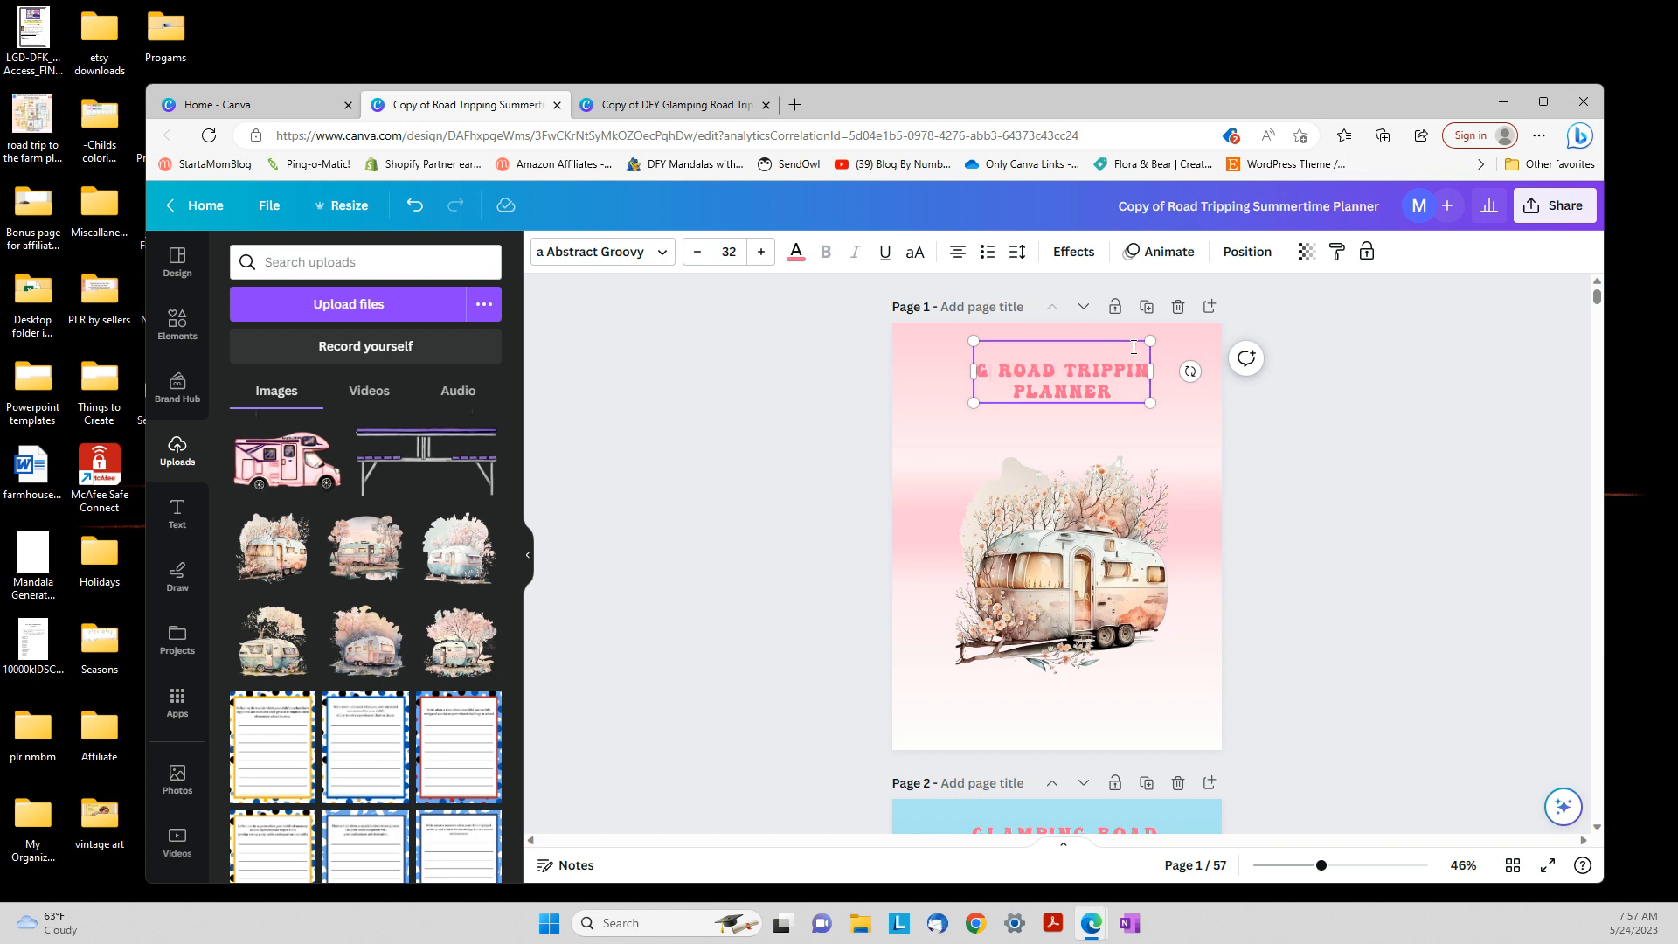
pyautogui.write('LAMPING')
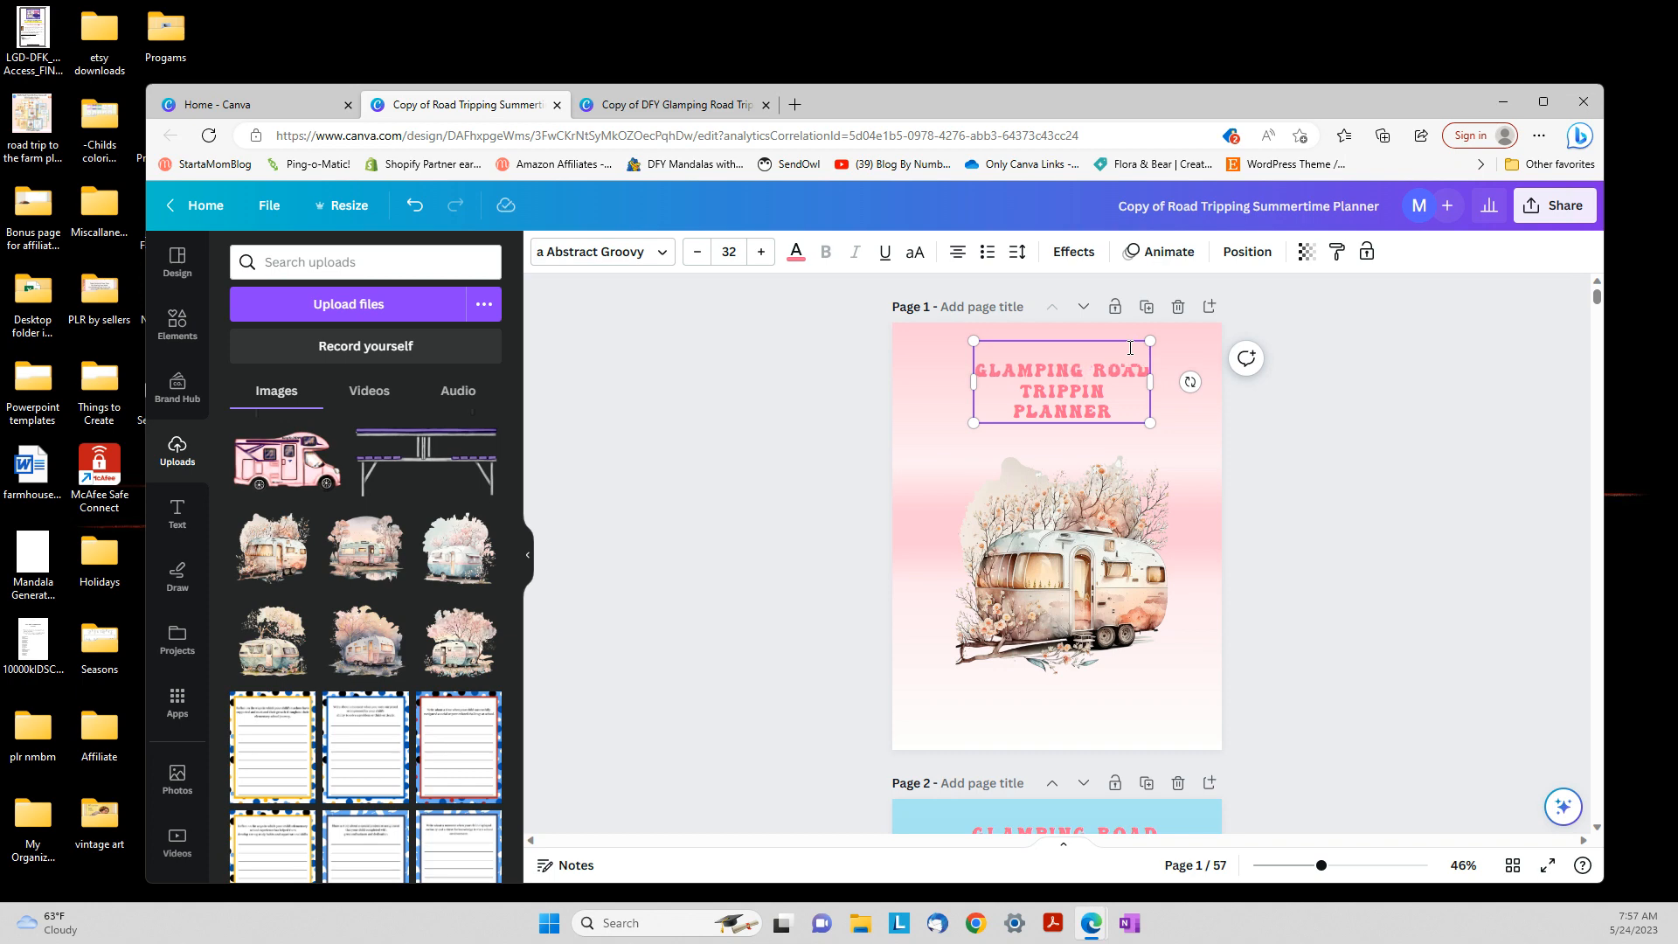
pyautogui.click(1458, 489)
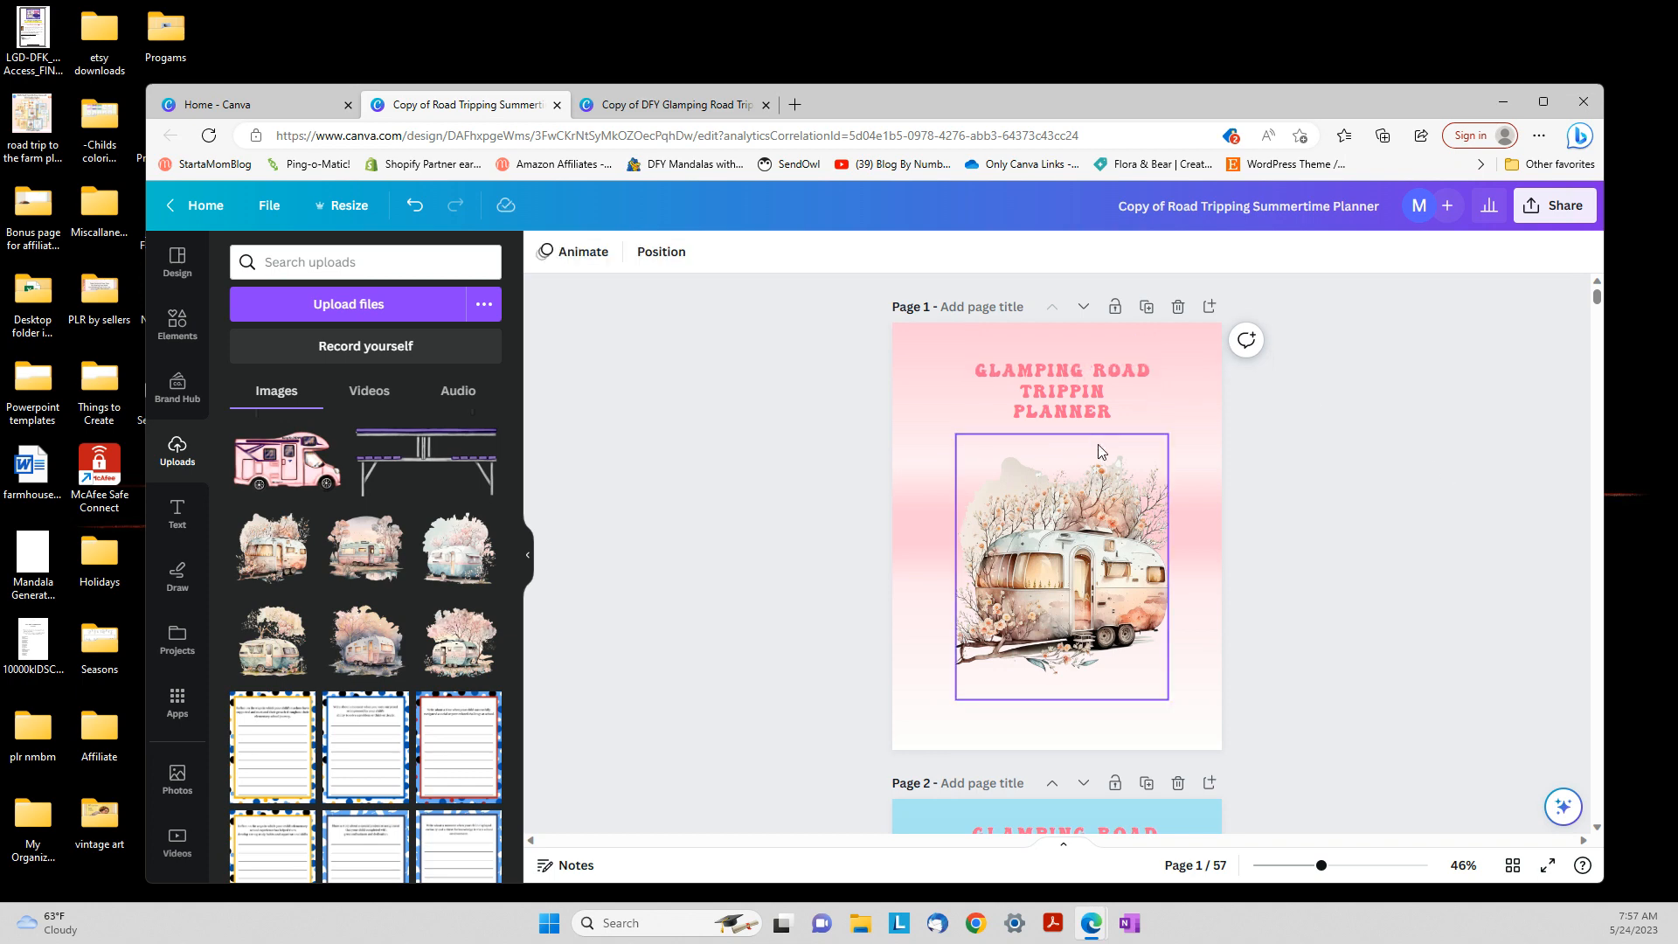
# Move the page 1 title slightly up, keeping it centered above the camper picture
pyautogui.click(1058, 395)
pyautogui.moveTo(1058, 395); pyautogui.dragTo(1054, 383)
pyautogui.rightClick(1054, 383)
pyautogui.click(1079, 365)
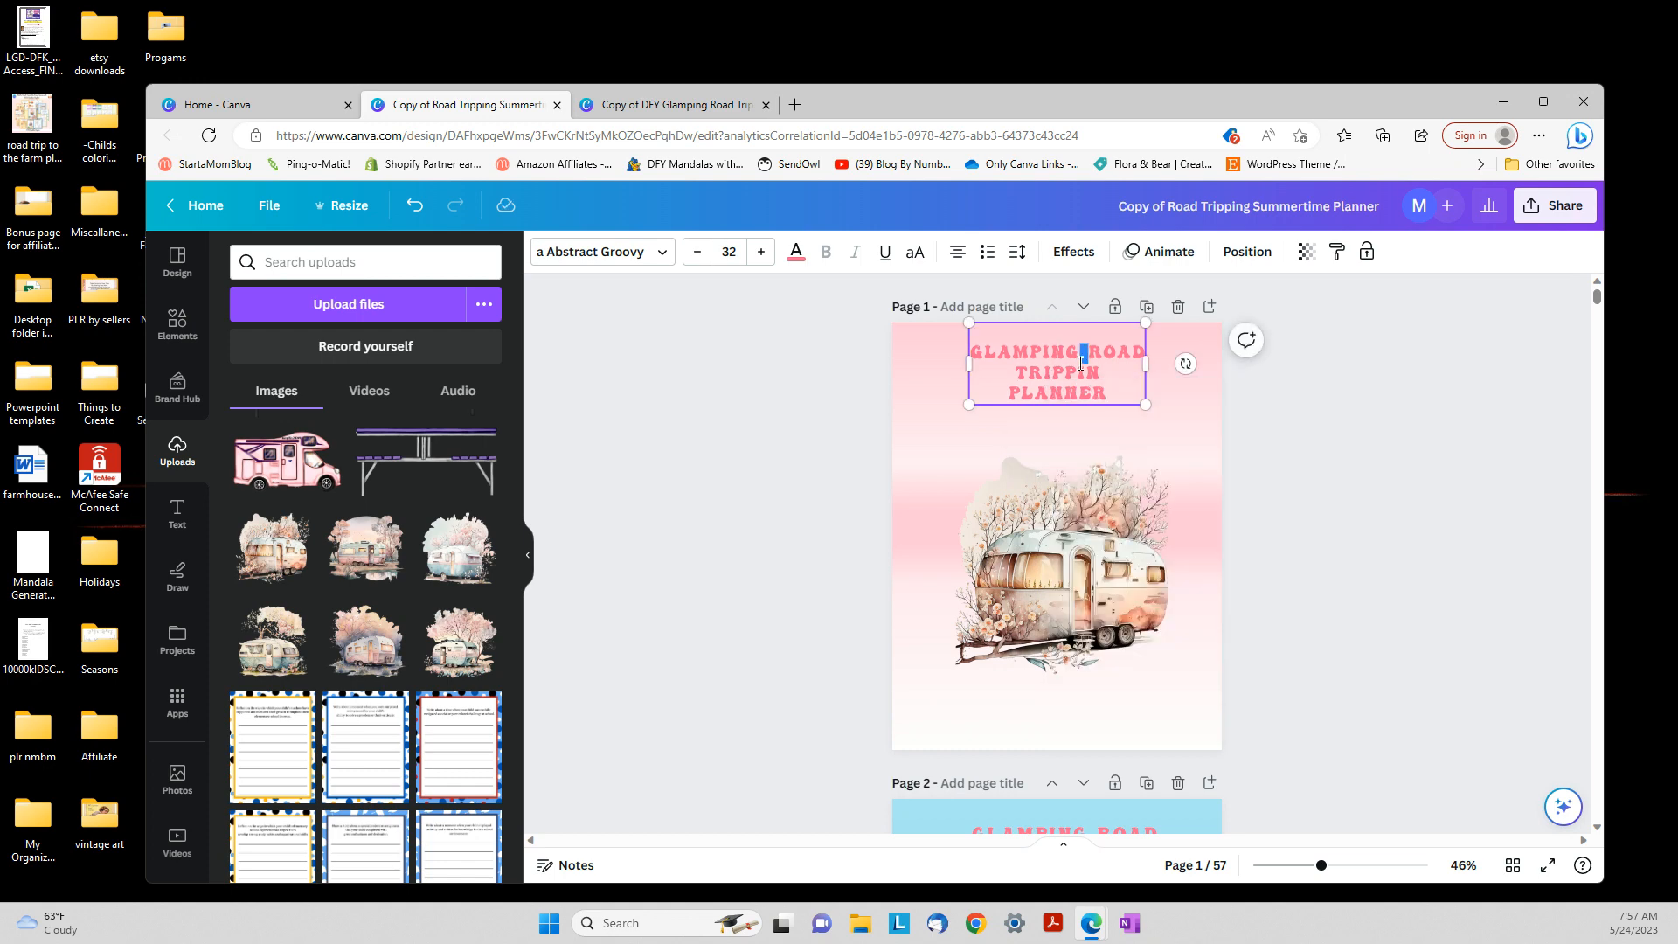
pyautogui.click(1096, 409)
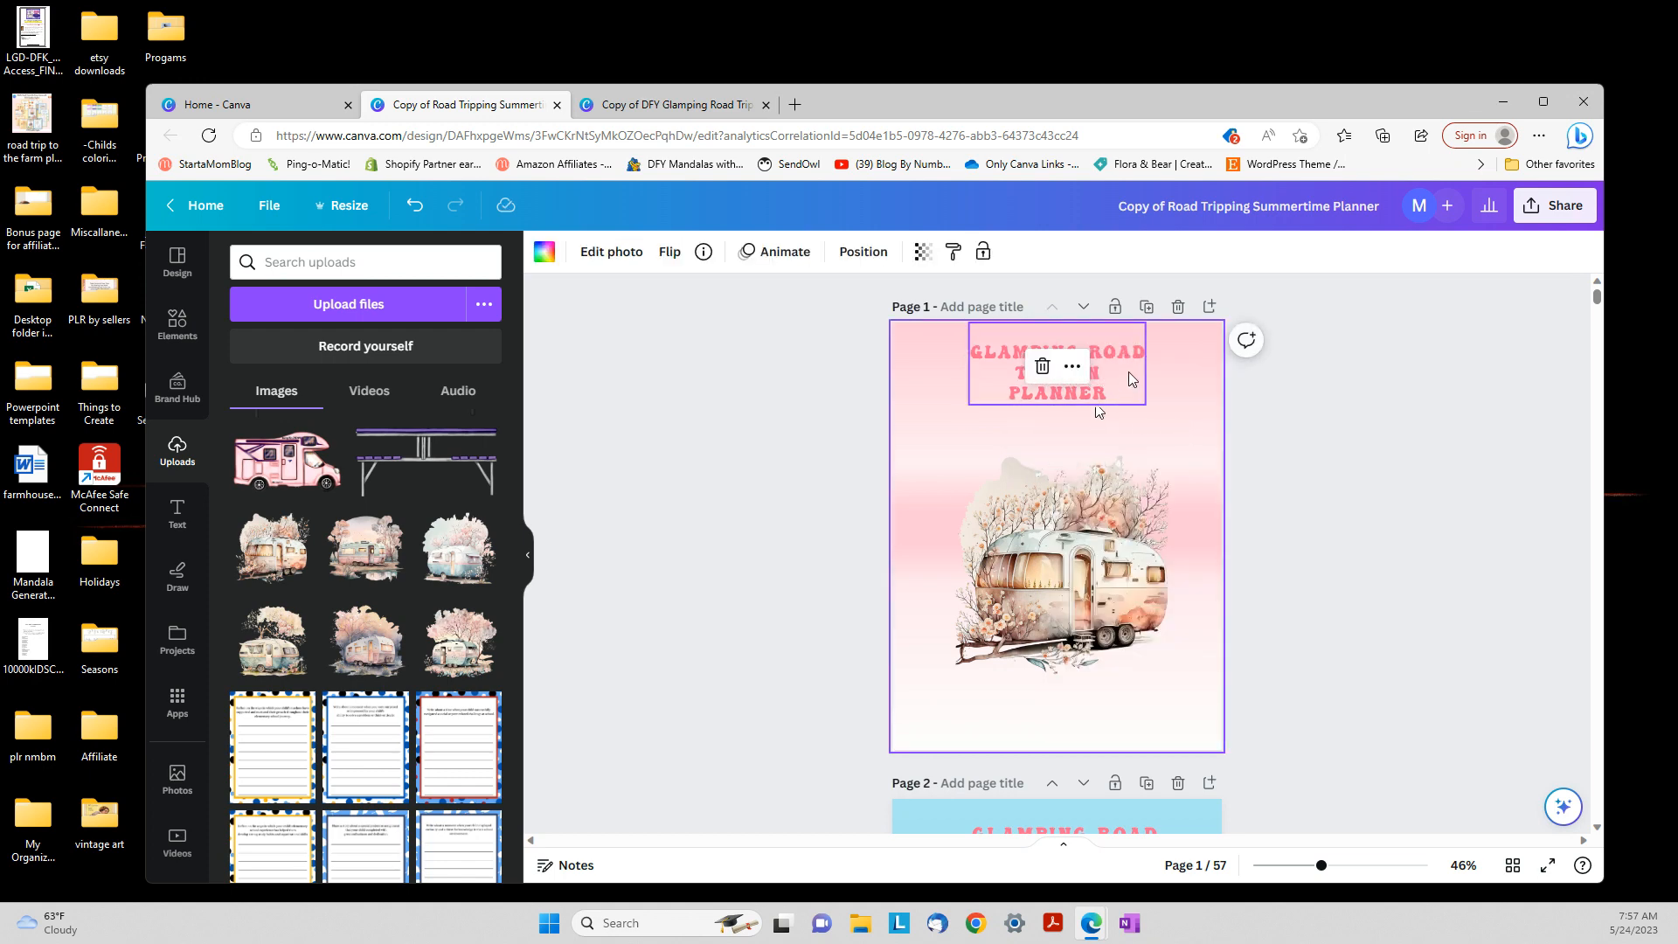
pyautogui.moveTo(1129, 378); pyautogui.dragTo(1127, 391)
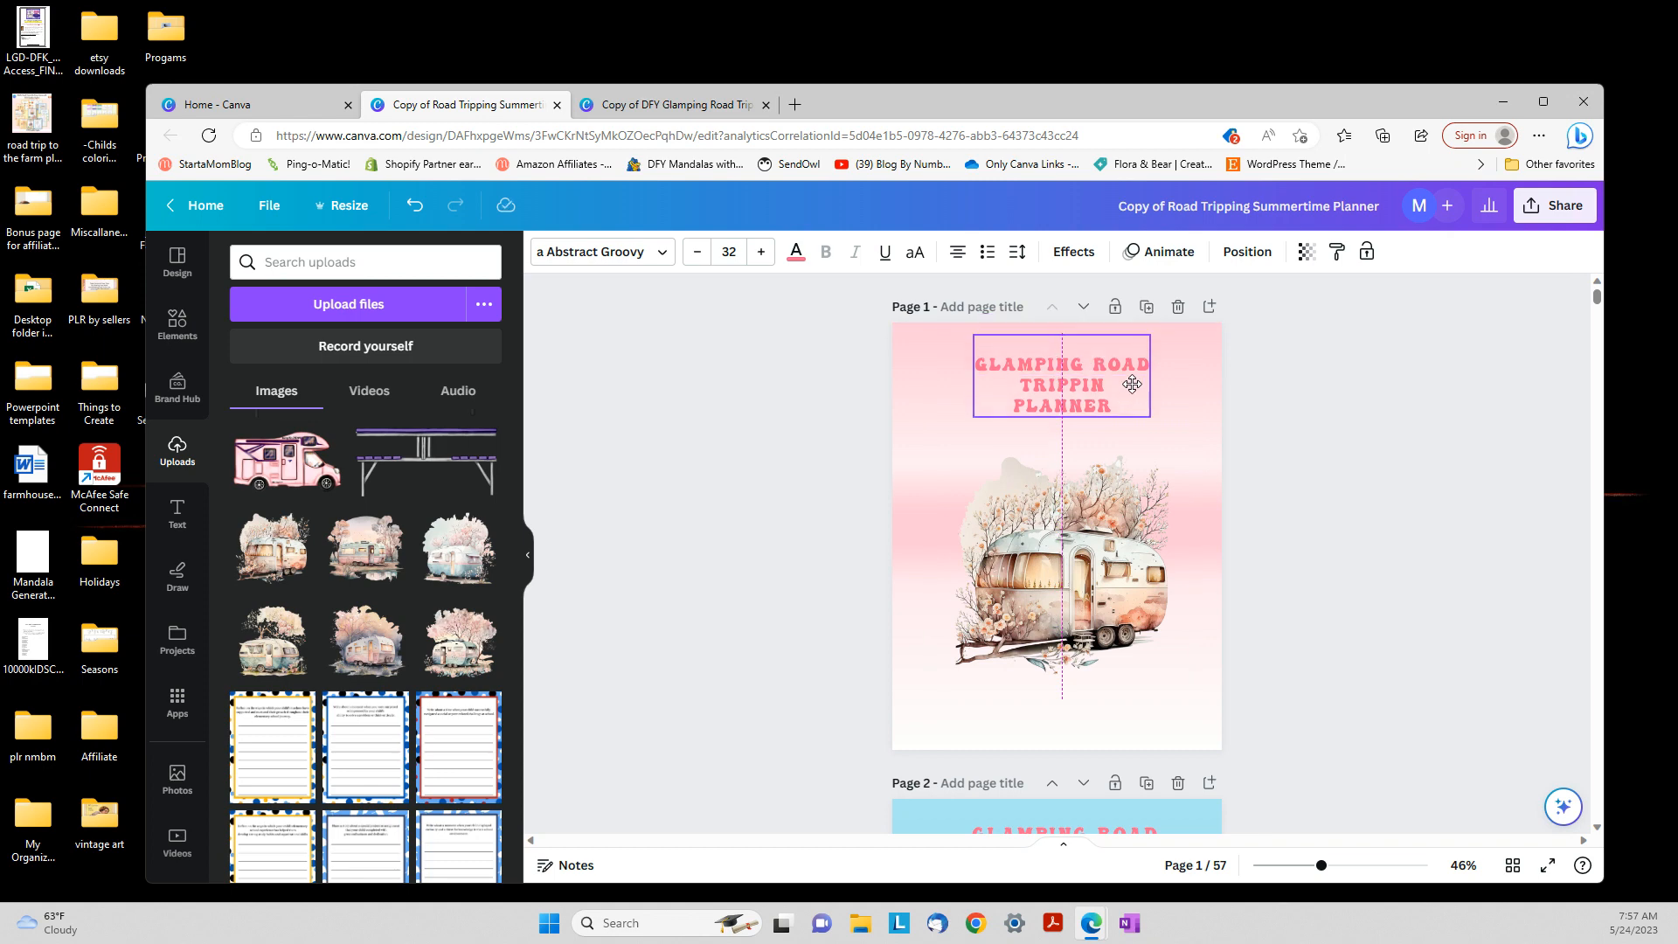
# Reduce the page 1 title's font size to 30 and insert a line break after "GLAMPING"
pyautogui.click(696, 252)
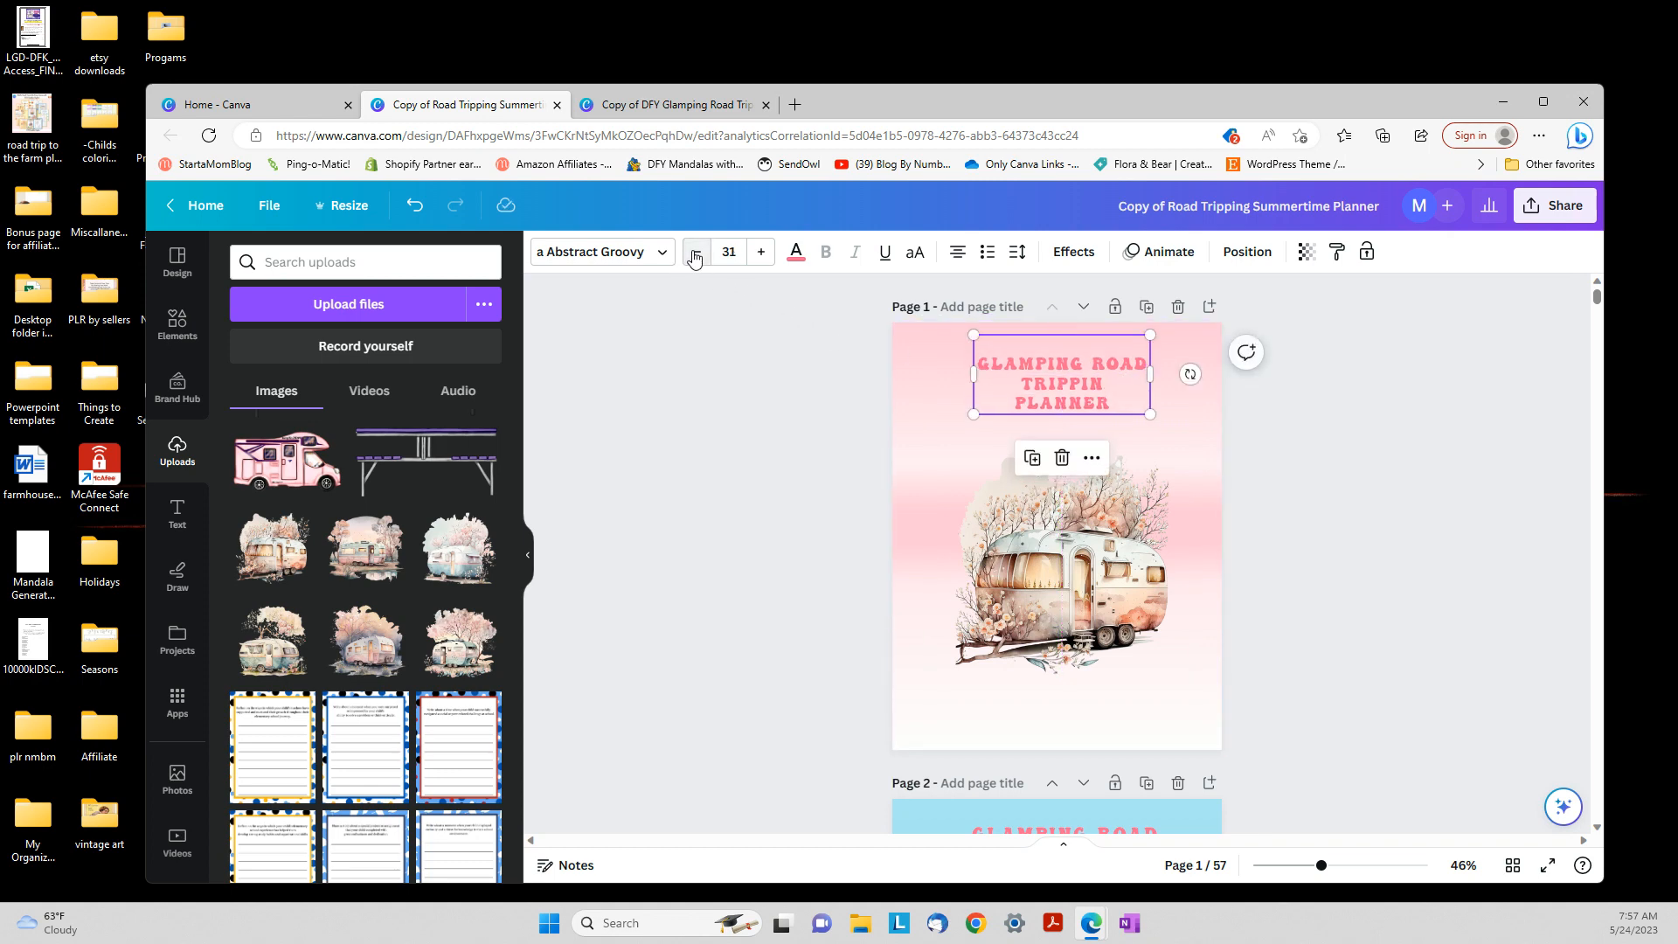
pyautogui.click(696, 251)
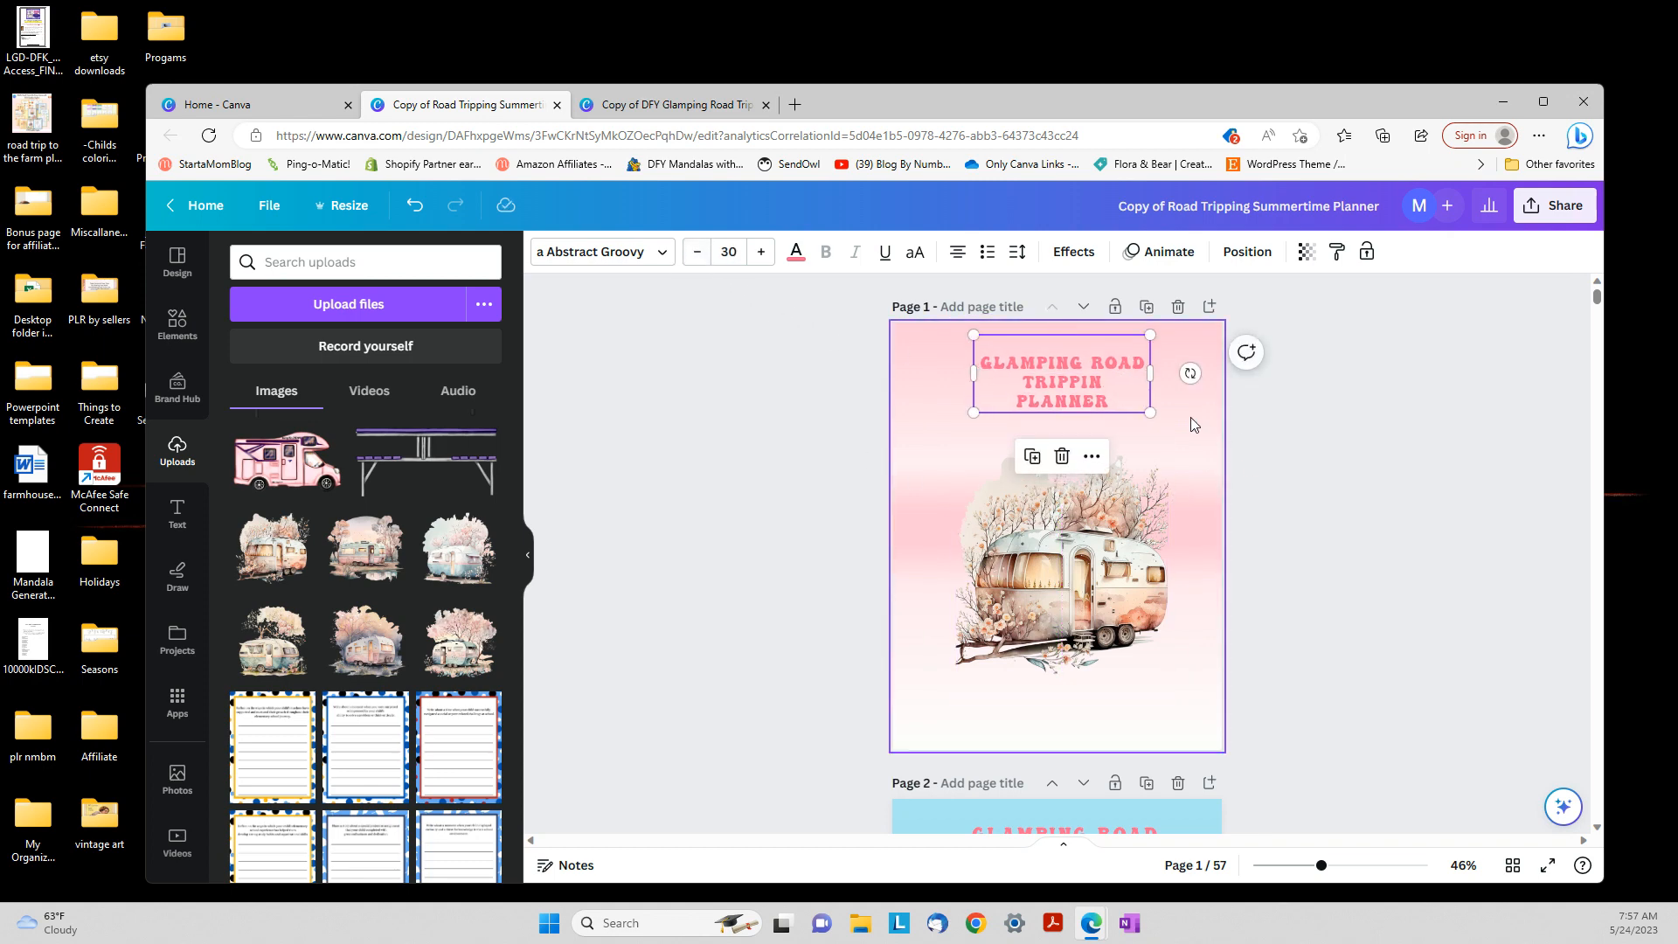
pyautogui.click(1089, 363)
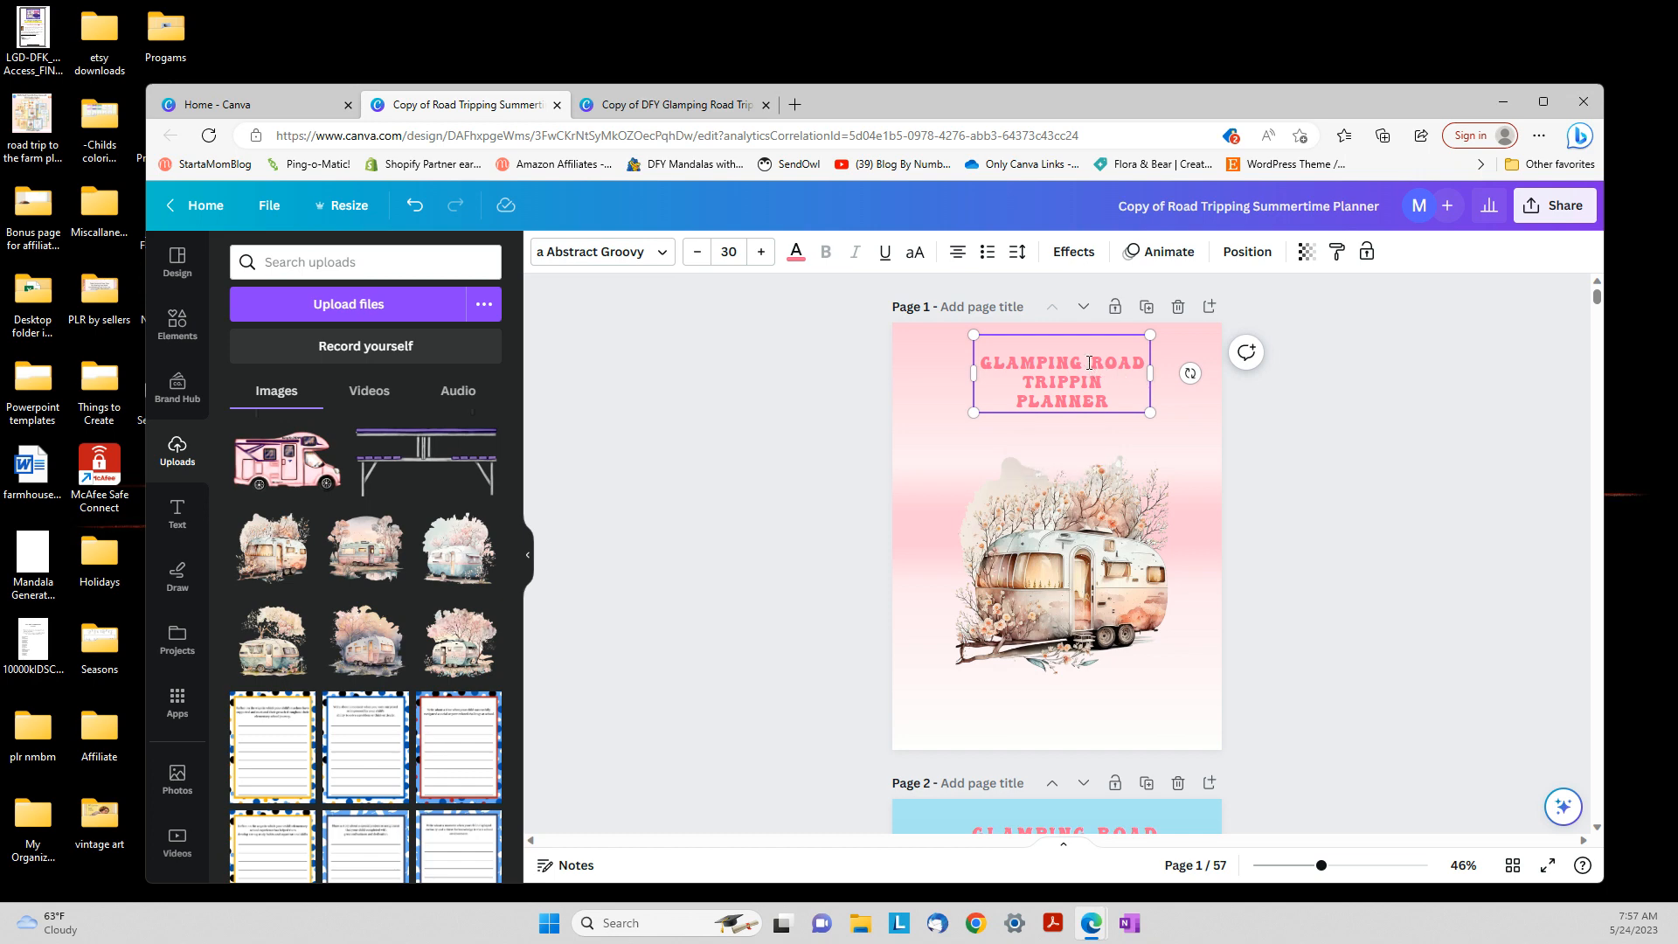
pyautogui.press('Return')
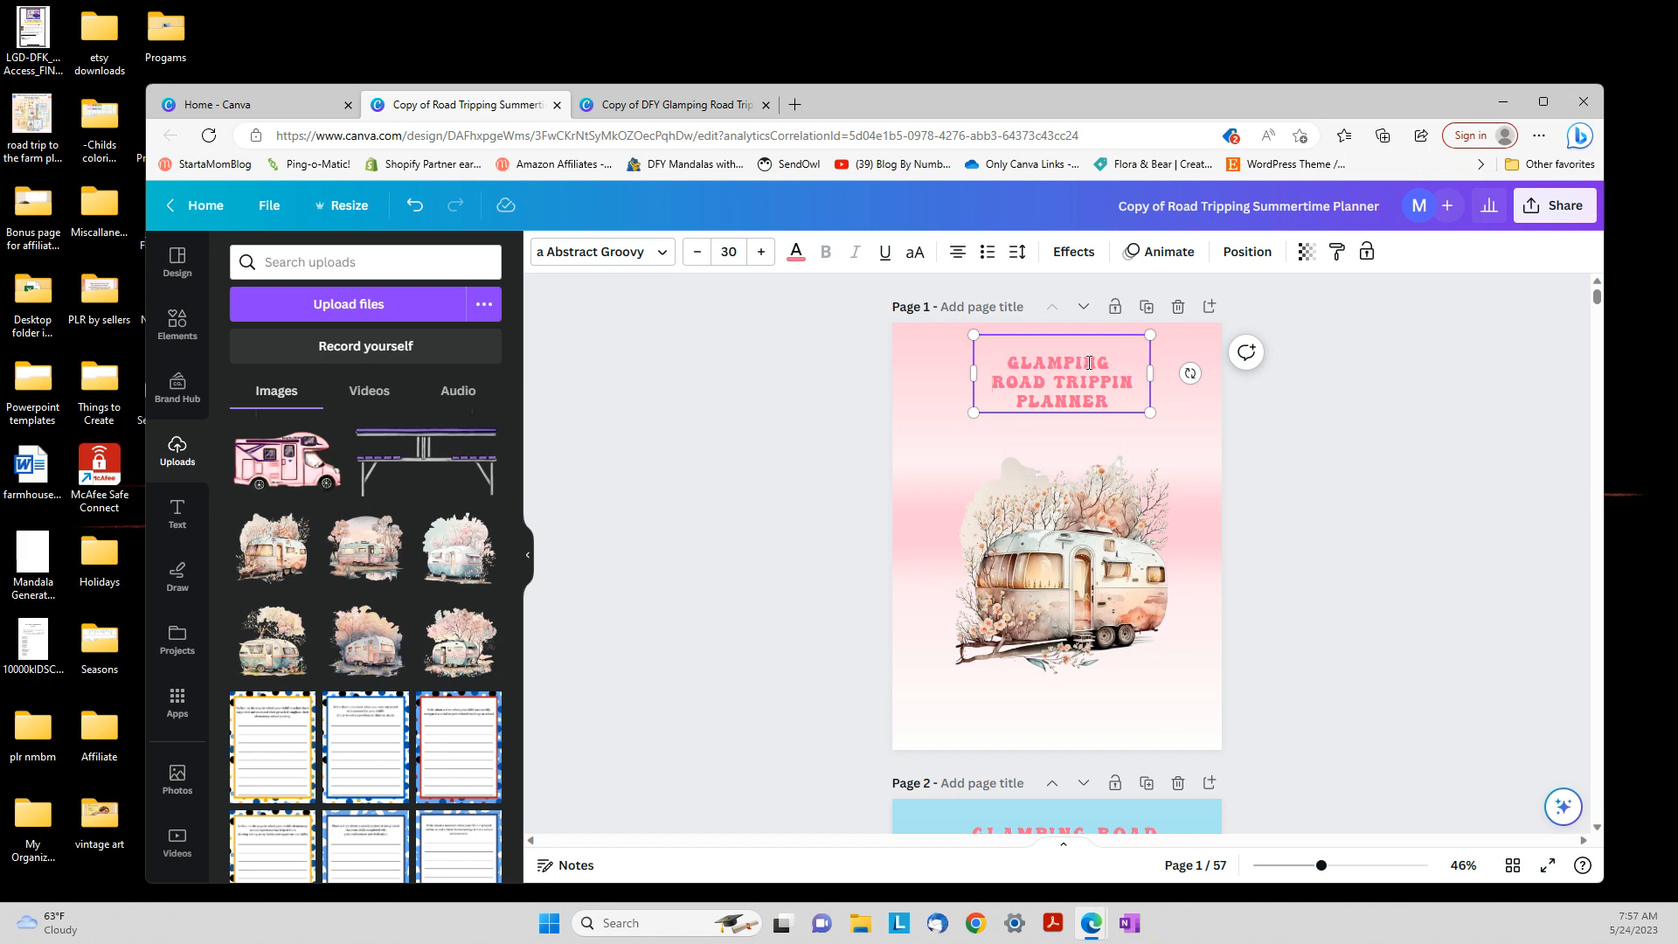
# Move the camper picture on page 1 slightly down to leave more space below the title
pyautogui.click(1278, 585)
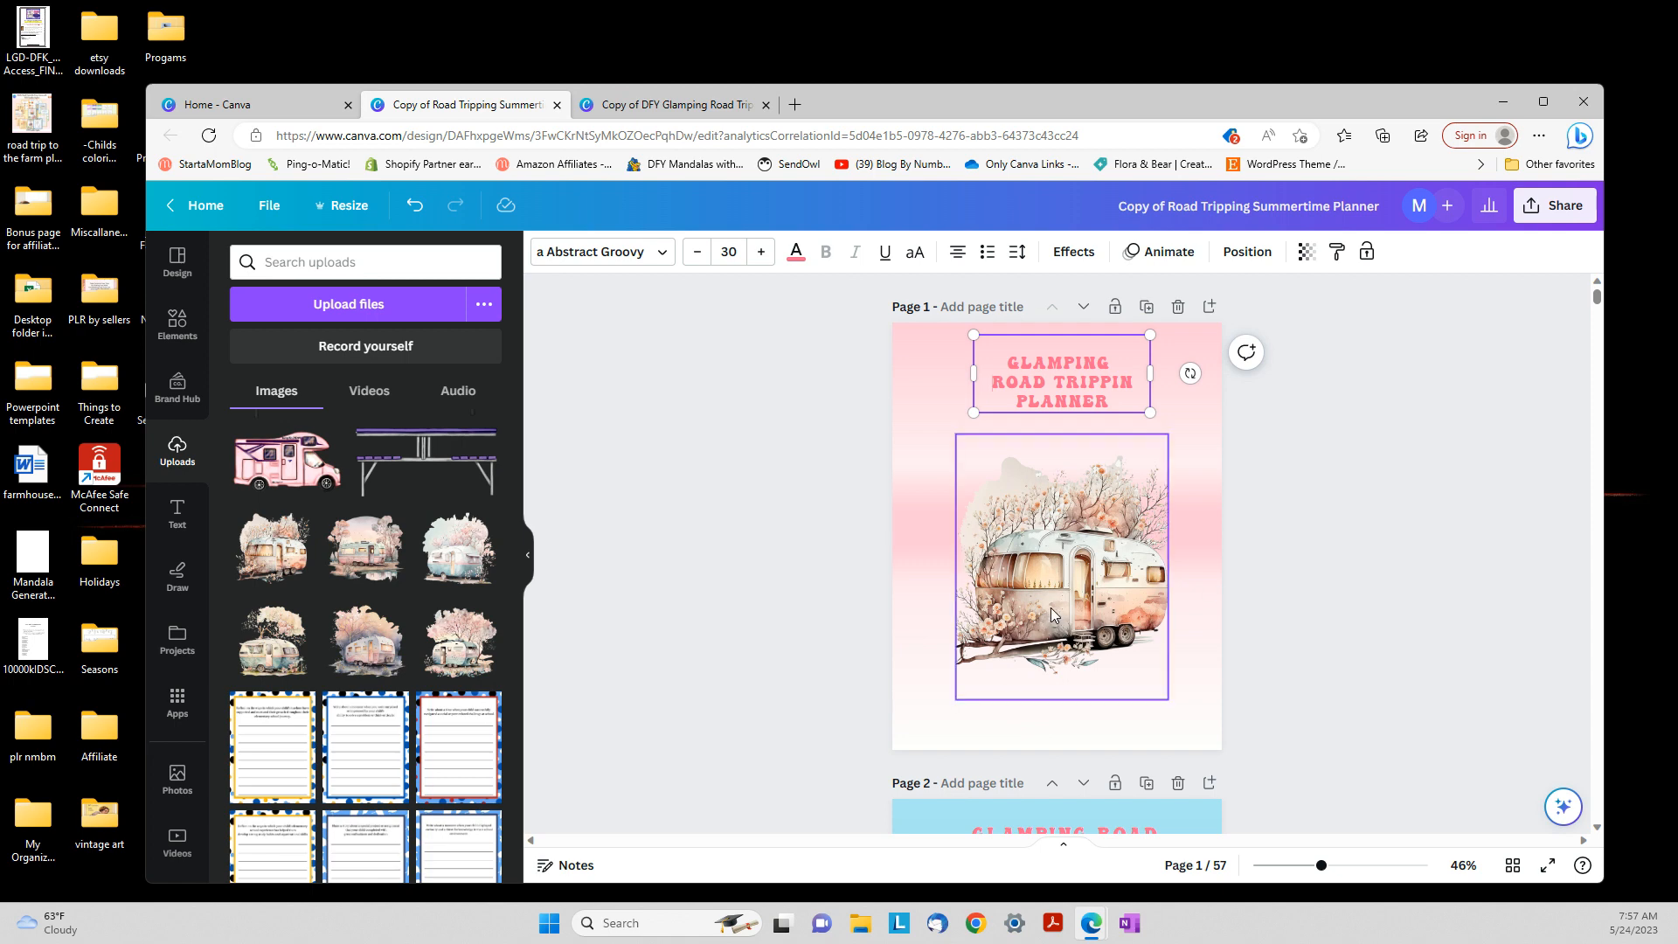
pyautogui.moveTo(1051, 606); pyautogui.dragTo(1048, 623)
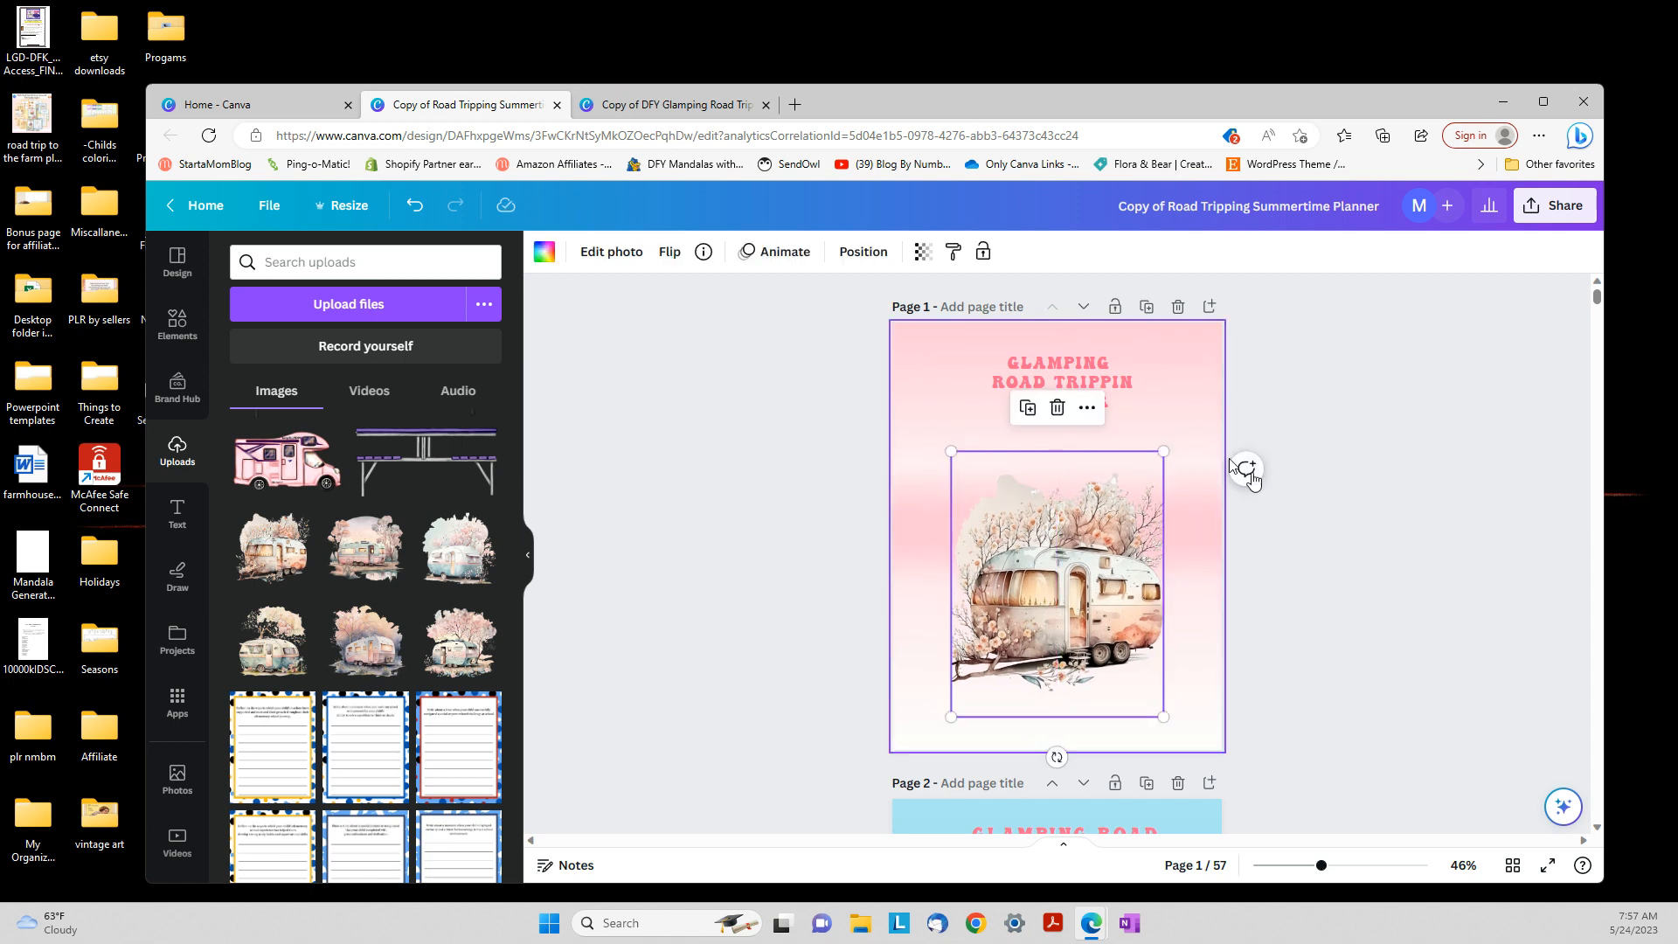
pyautogui.click(1346, 600)
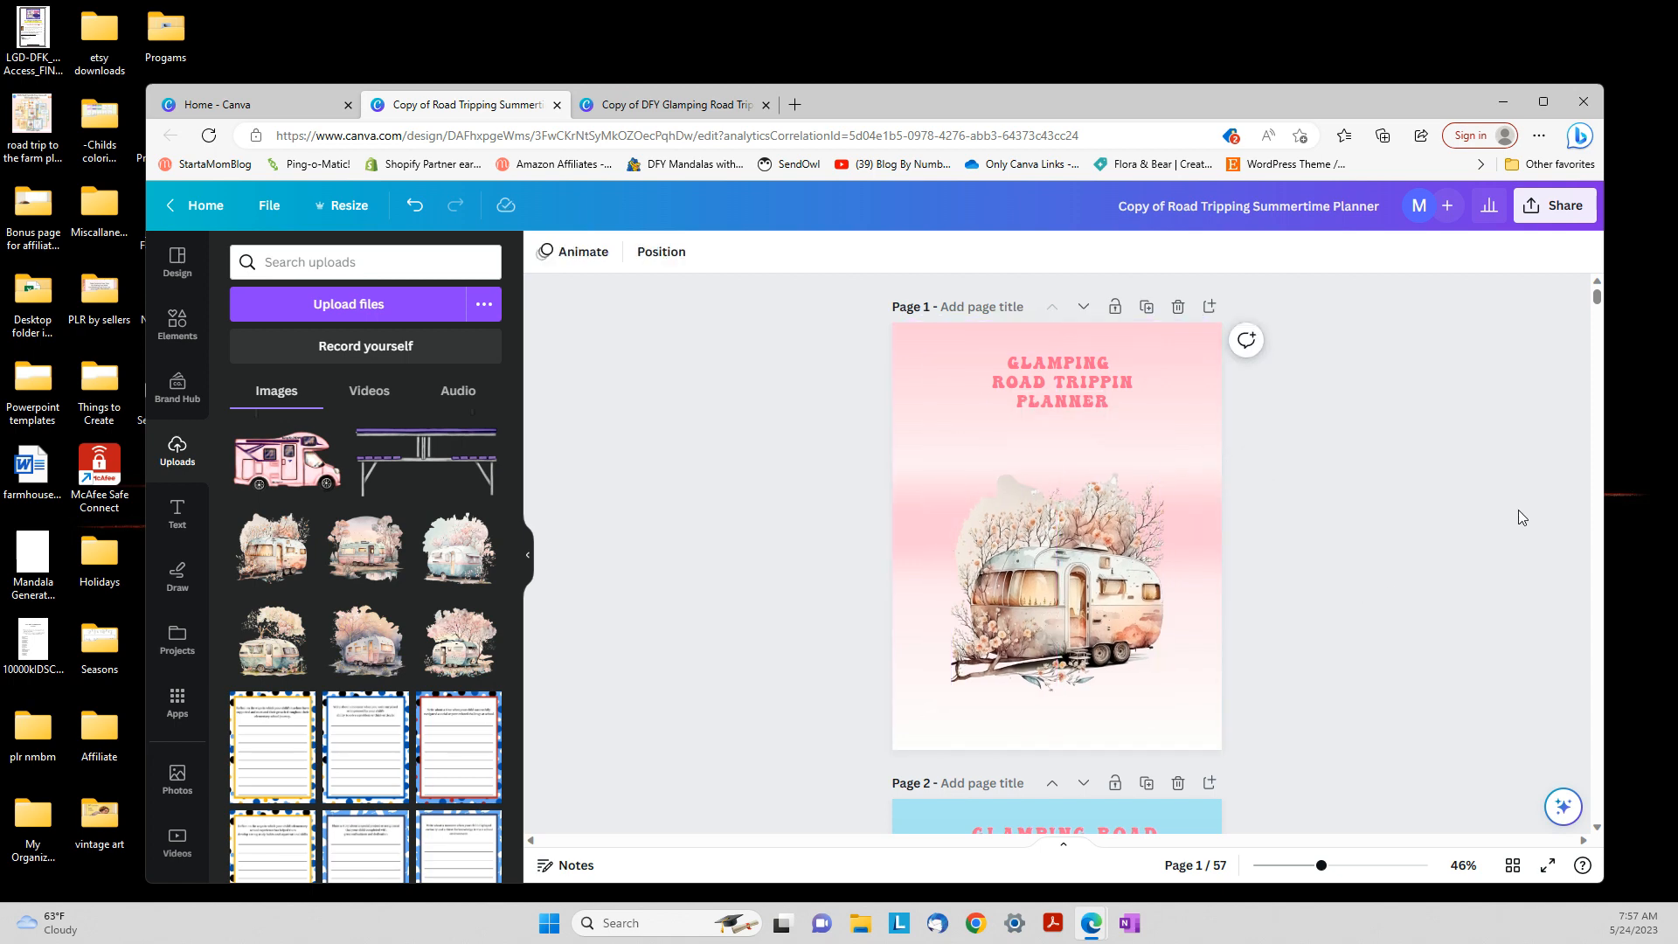
# Rename the design as "Glamping Road Tripping Planner"
pyautogui.scroll(-3, 1519, 510)
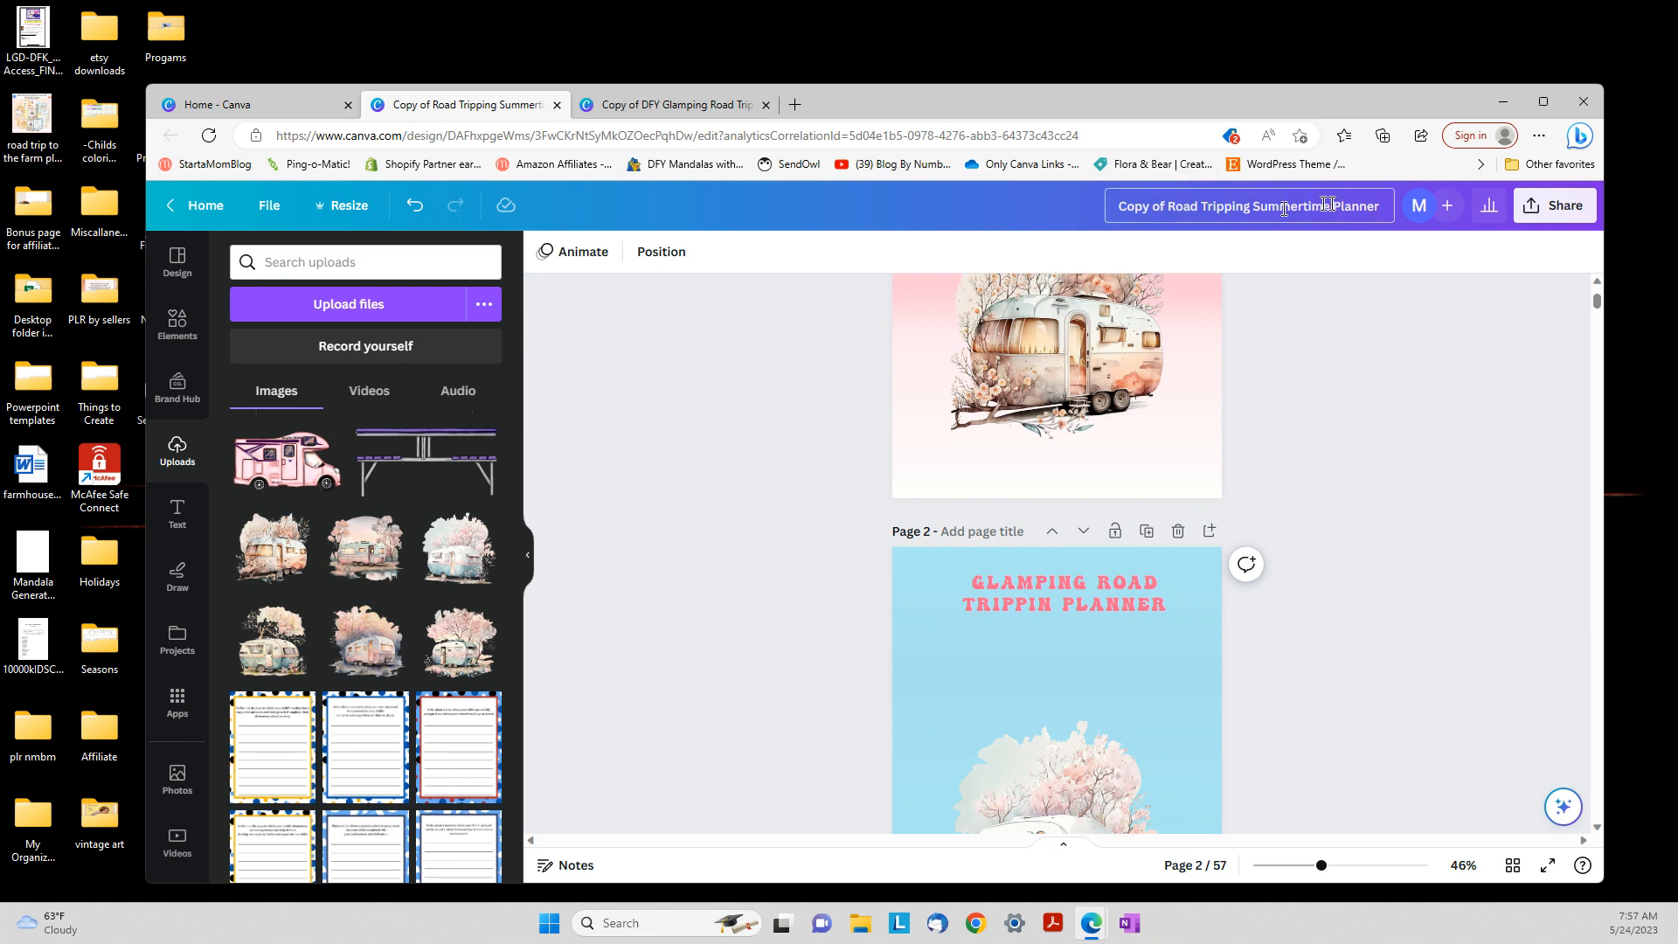
pyautogui.click(1172, 207)
pyautogui.write('Glamping')
pyautogui.press('BackSpace')
pyautogui.press('BackSpace')
pyautogui.press('BackSpace')
pyautogui.press('BackSpace')
pyautogui.press('BackSpace')
pyautogui.press('BackSpace')
pyautogui.press('BackSpace')
pyautogui.press('BackSpace')
pyautogui.press('Delete')
pyautogui.press('Delete')
pyautogui.press('Delete')
pyautogui.press('Delete')
pyautogui.press('Delete')
pyautogui.press('Delete')
pyautogui.press('Delete')
pyautogui.press('Delete')
pyautogui.press('Delete')
pyautogui.press('Delete')
pyautogui.press('Delete')
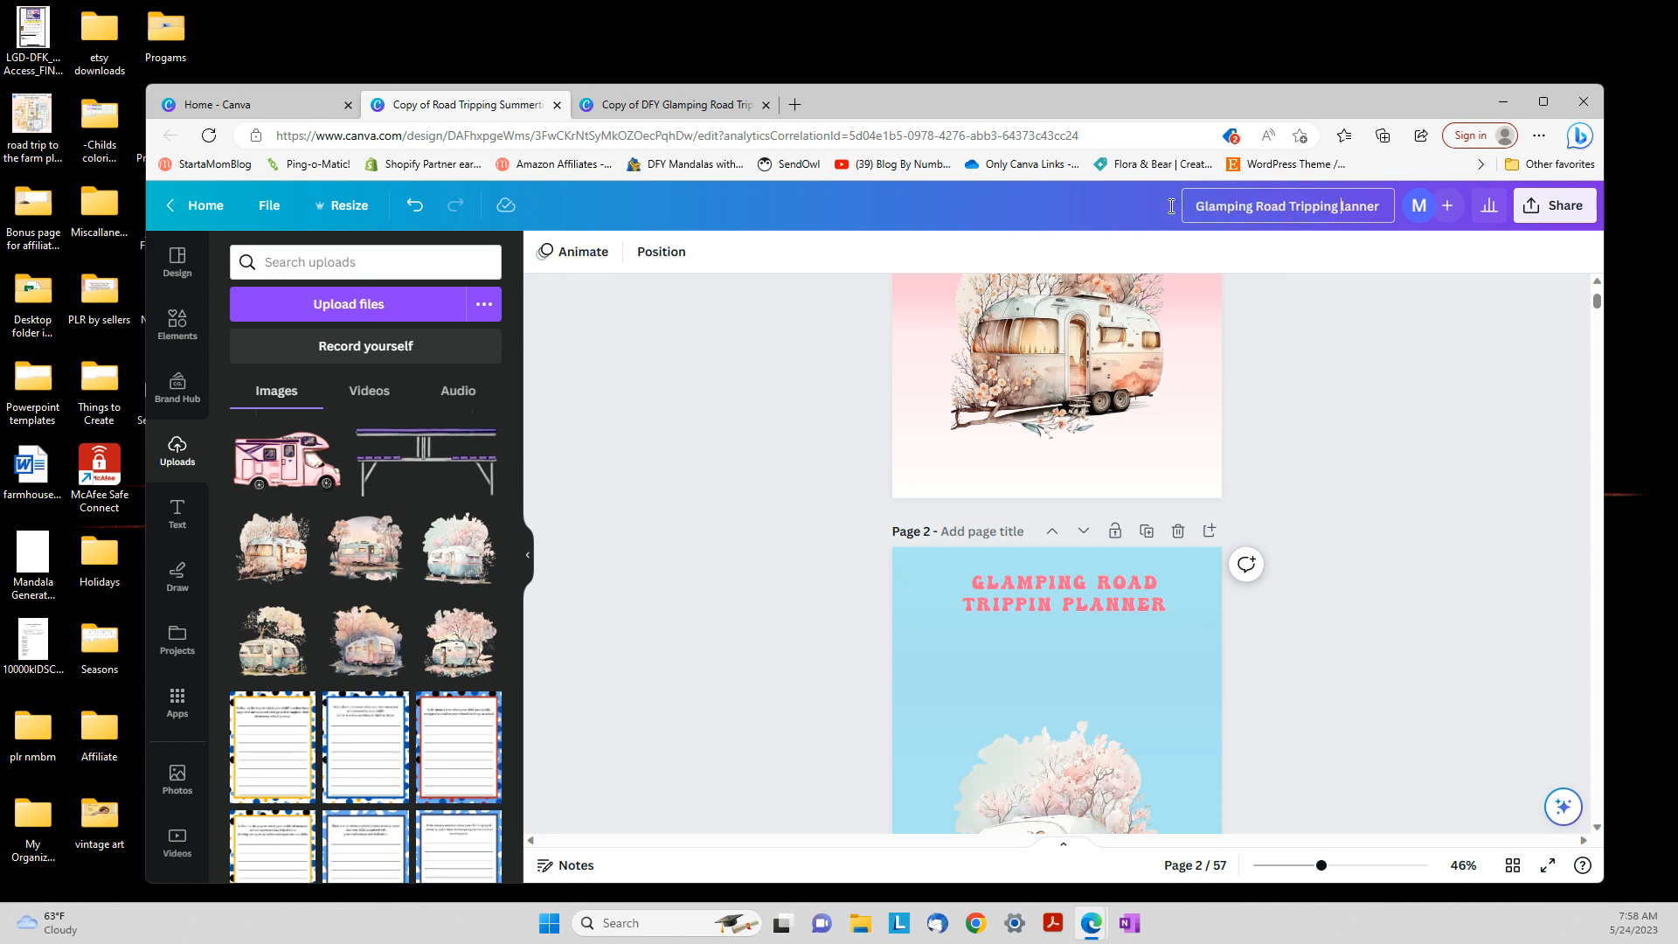
pyautogui.write('P')
pyautogui.click(1325, 348)
# Compare the page 1 title with the cover title of the DFY Glamping Road Tripping Planner design
pyautogui.scroll(3, 1325, 349)
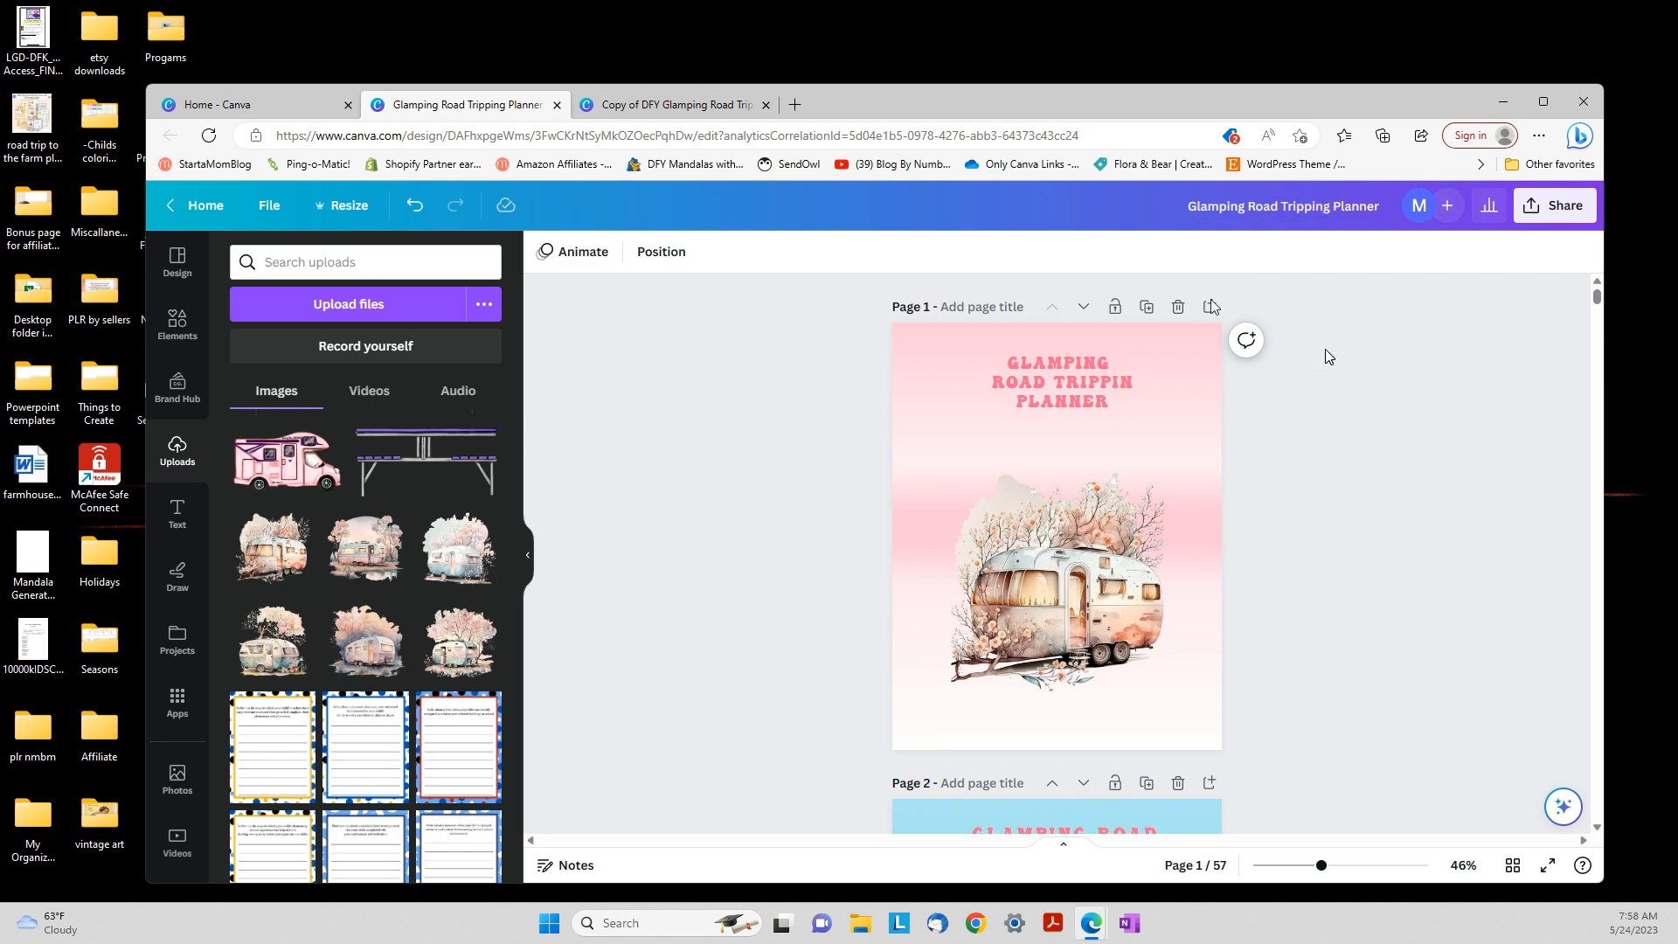
pyautogui.click(1089, 389)
pyautogui.click(1102, 381)
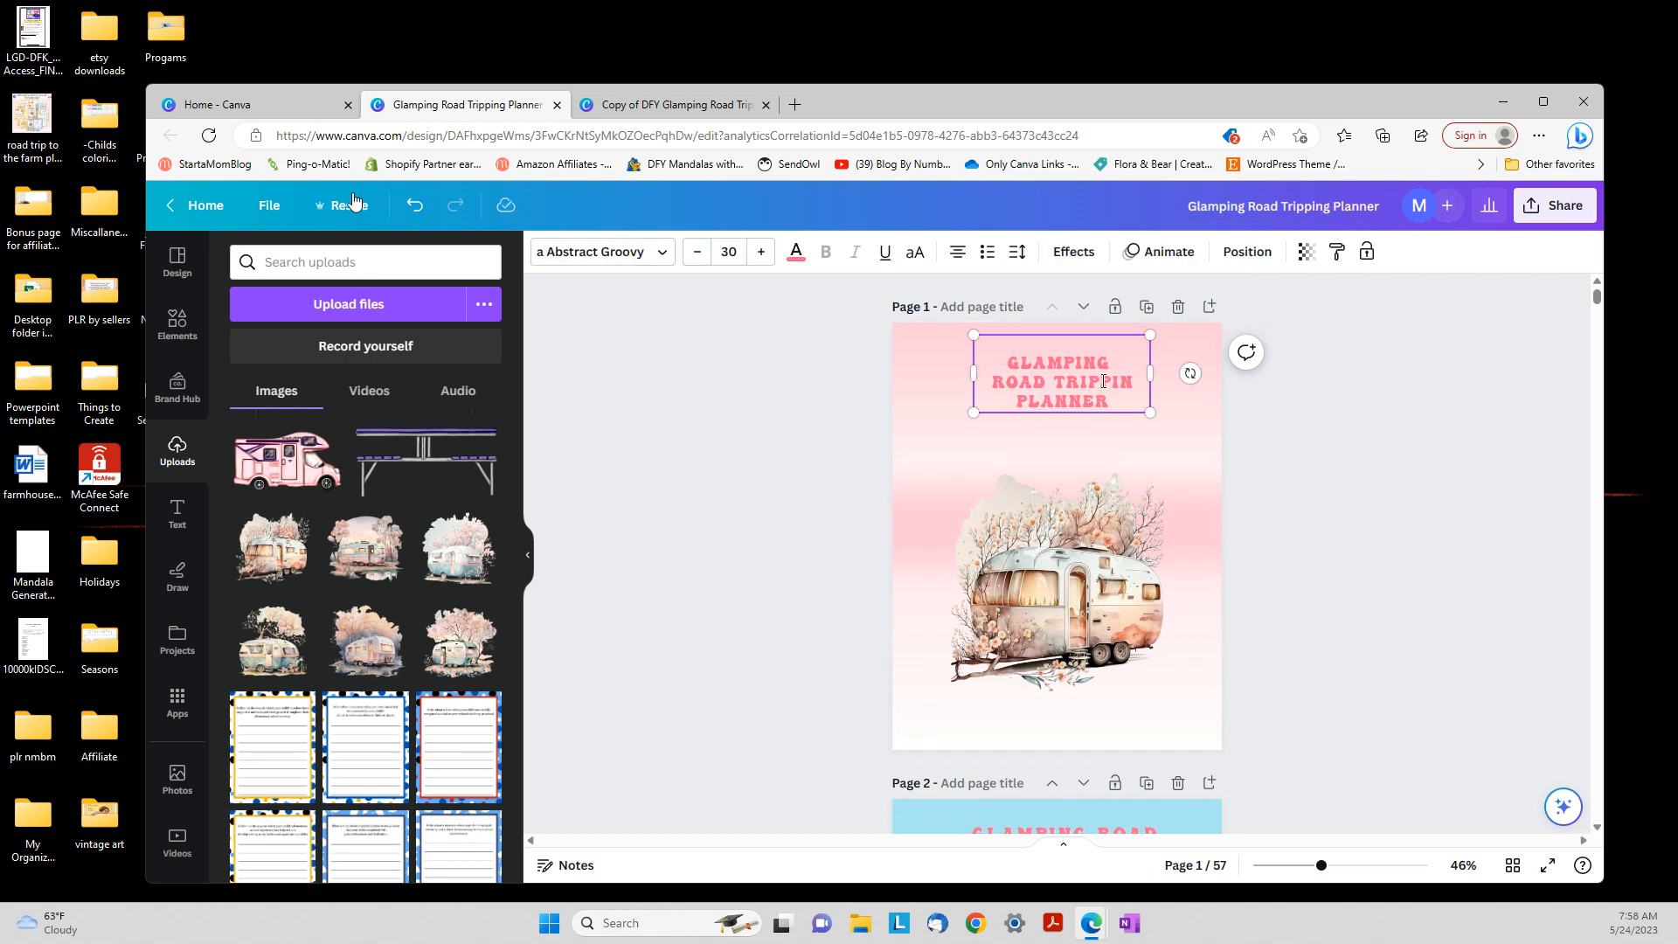
pyautogui.click(629, 105)
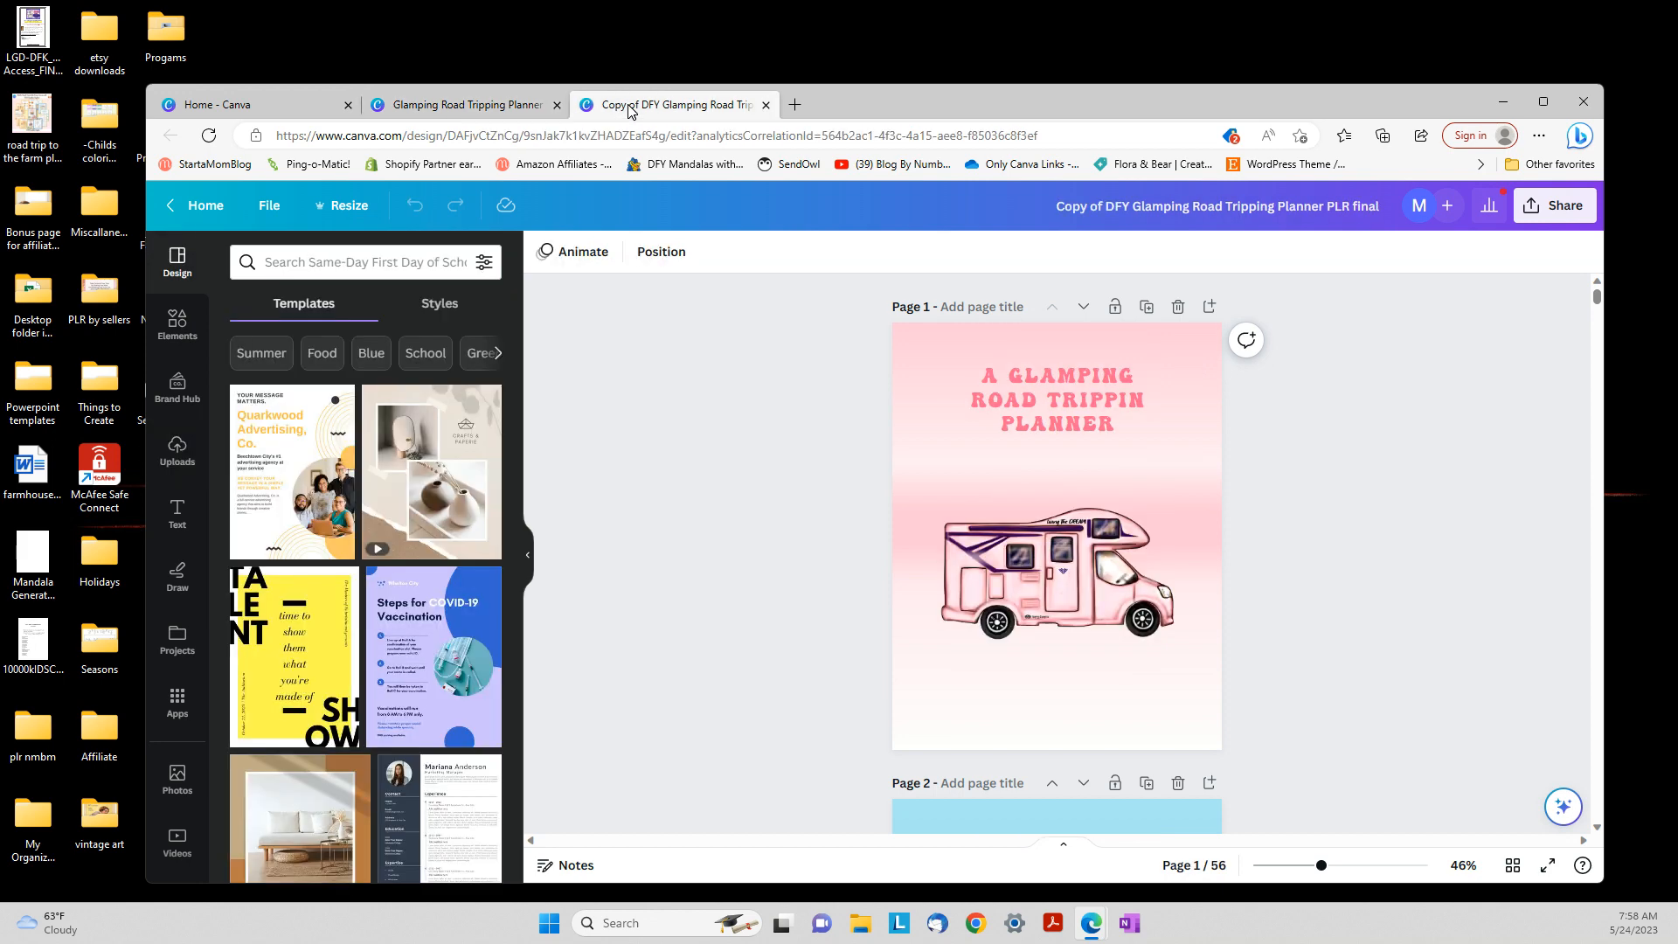
pyautogui.click(445, 105)
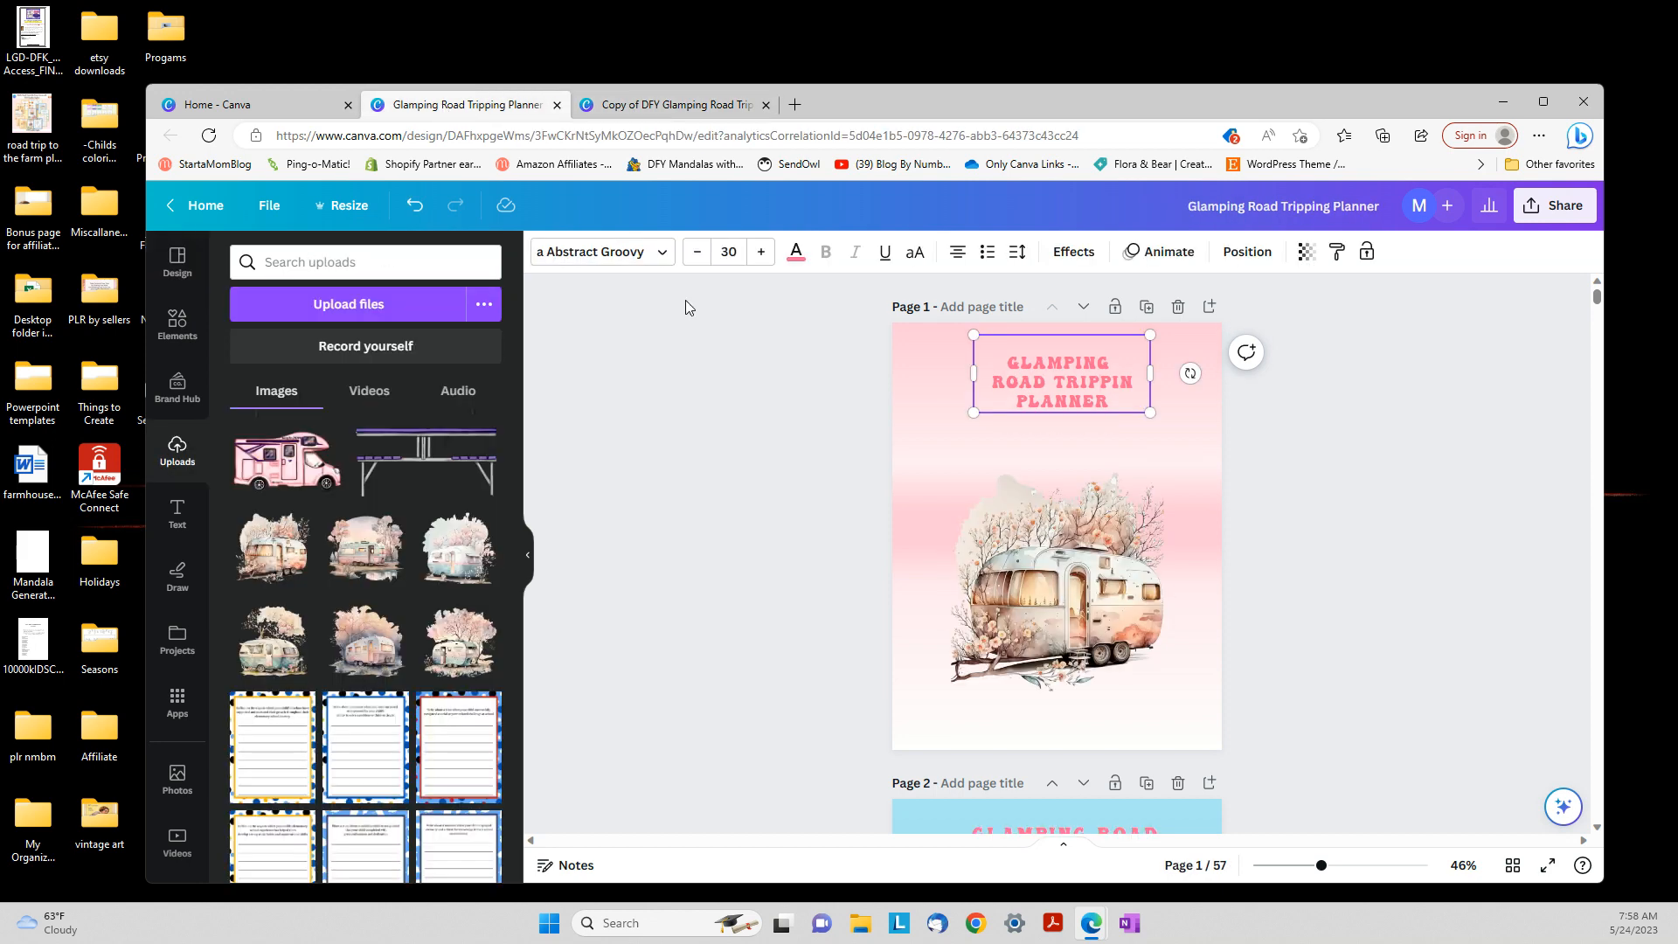
# Insert a line break after "GLAMPING" in the page 2 title
pyautogui.click(778, 421)
pyautogui.scroll(-4, 1299, 589)
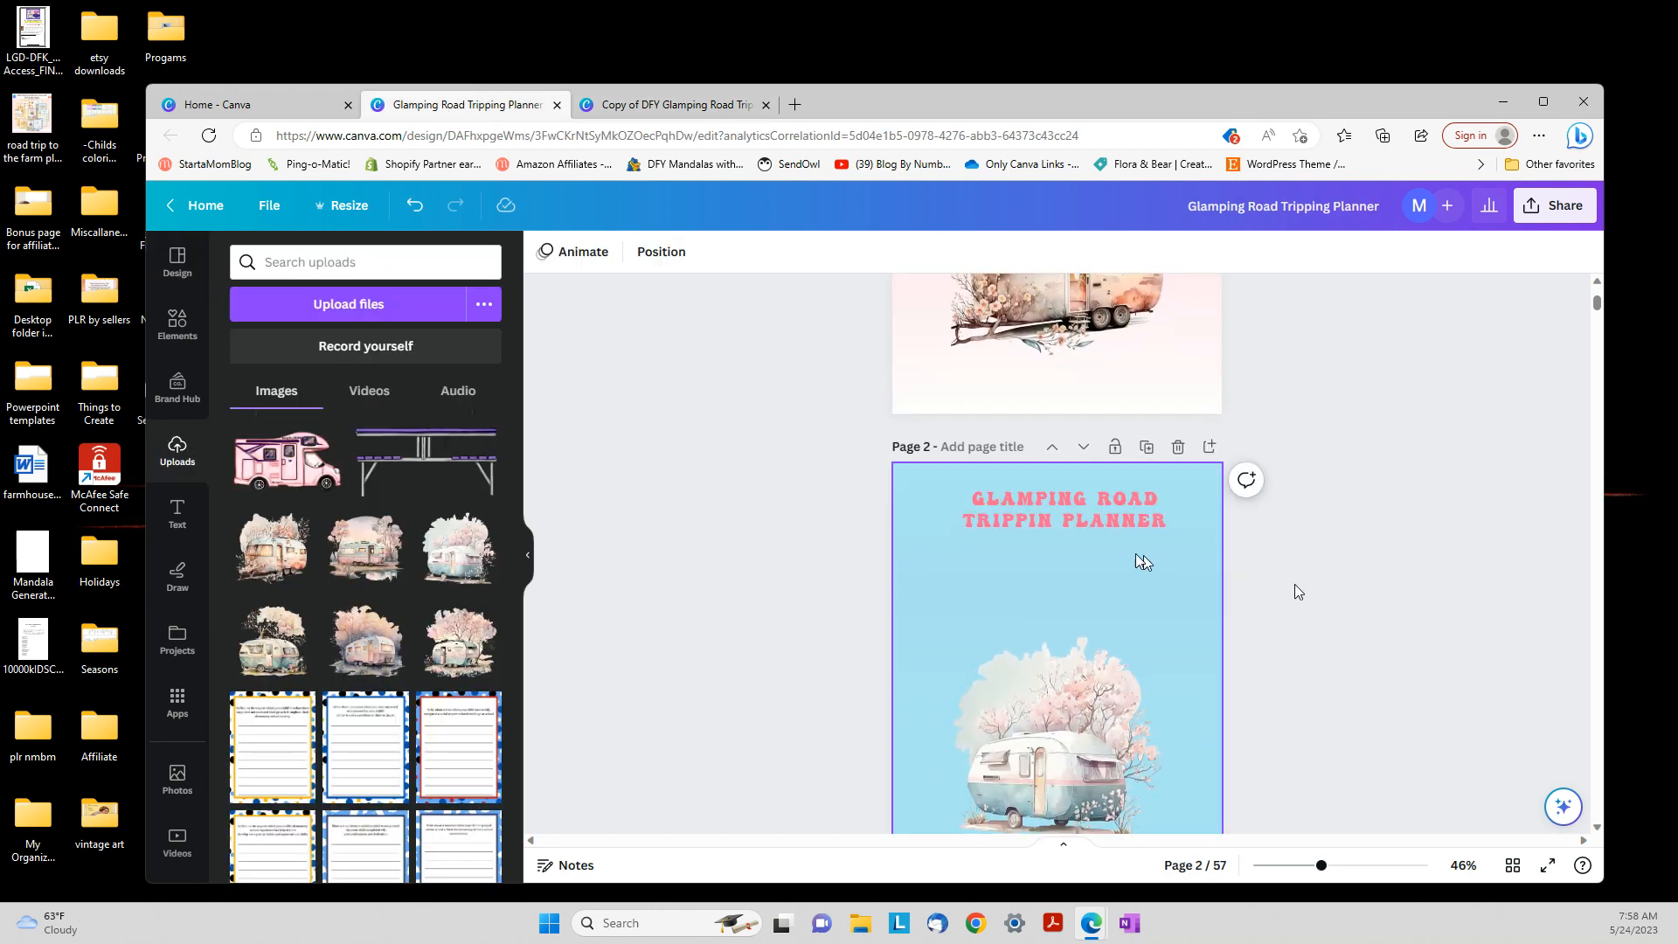
pyautogui.click(1084, 509)
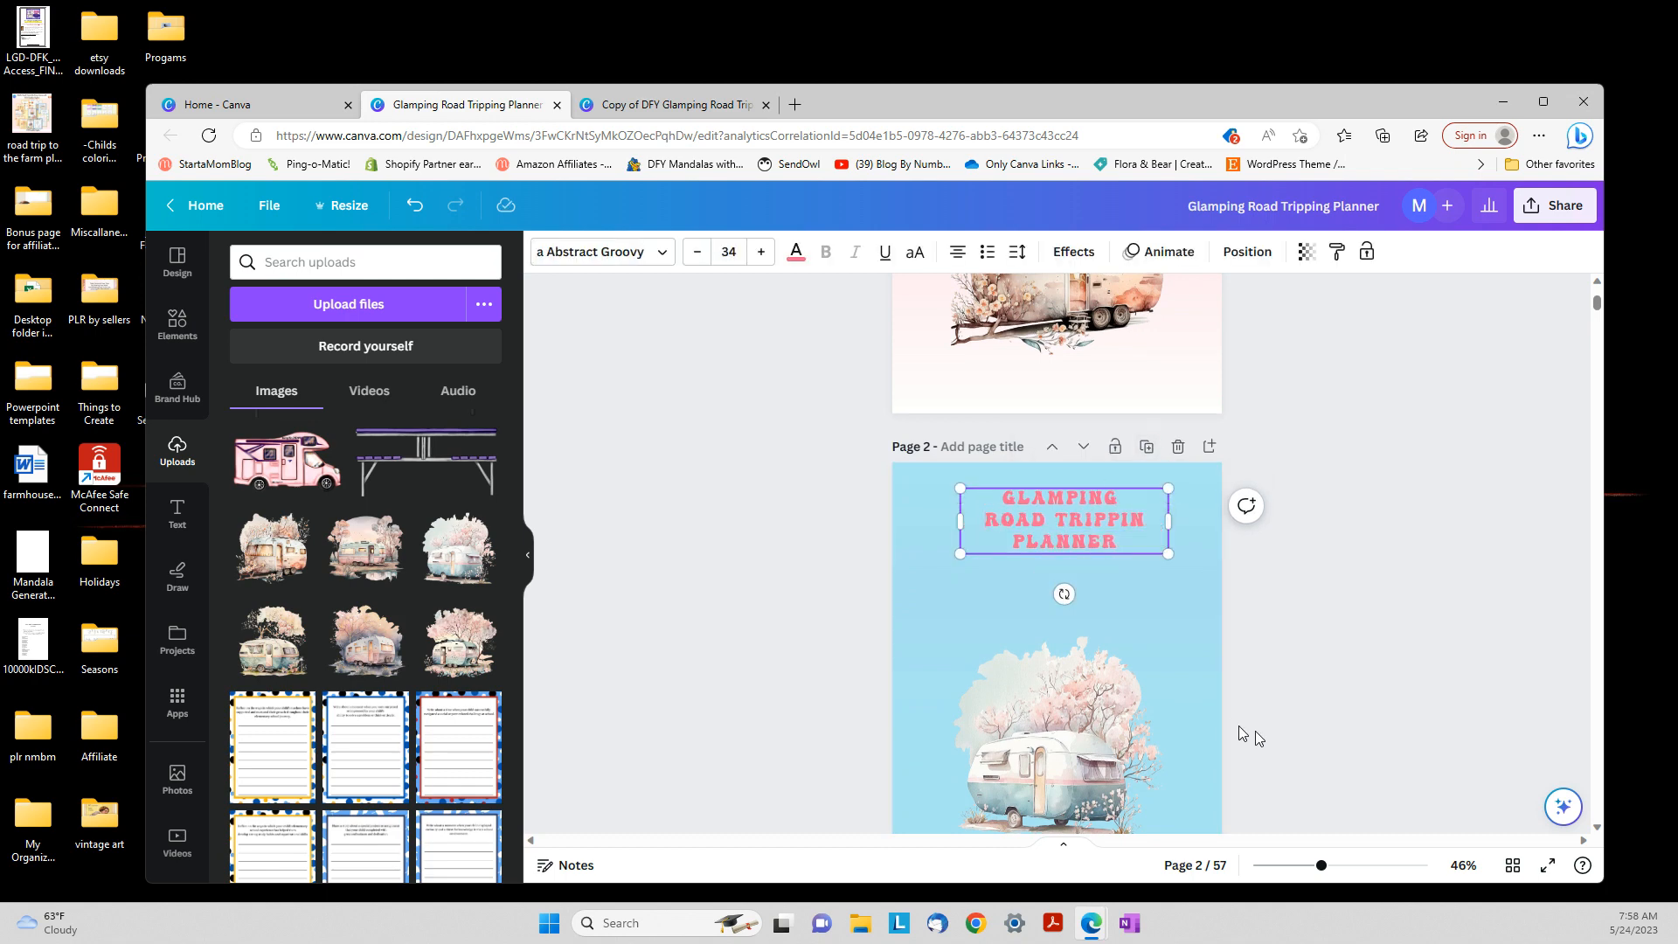
pyautogui.click(1352, 679)
# Move the camper picture on page 2 slightly up, keeping it horizontally centered
pyautogui.scroll(-3, 1352, 678)
pyautogui.click(1042, 489)
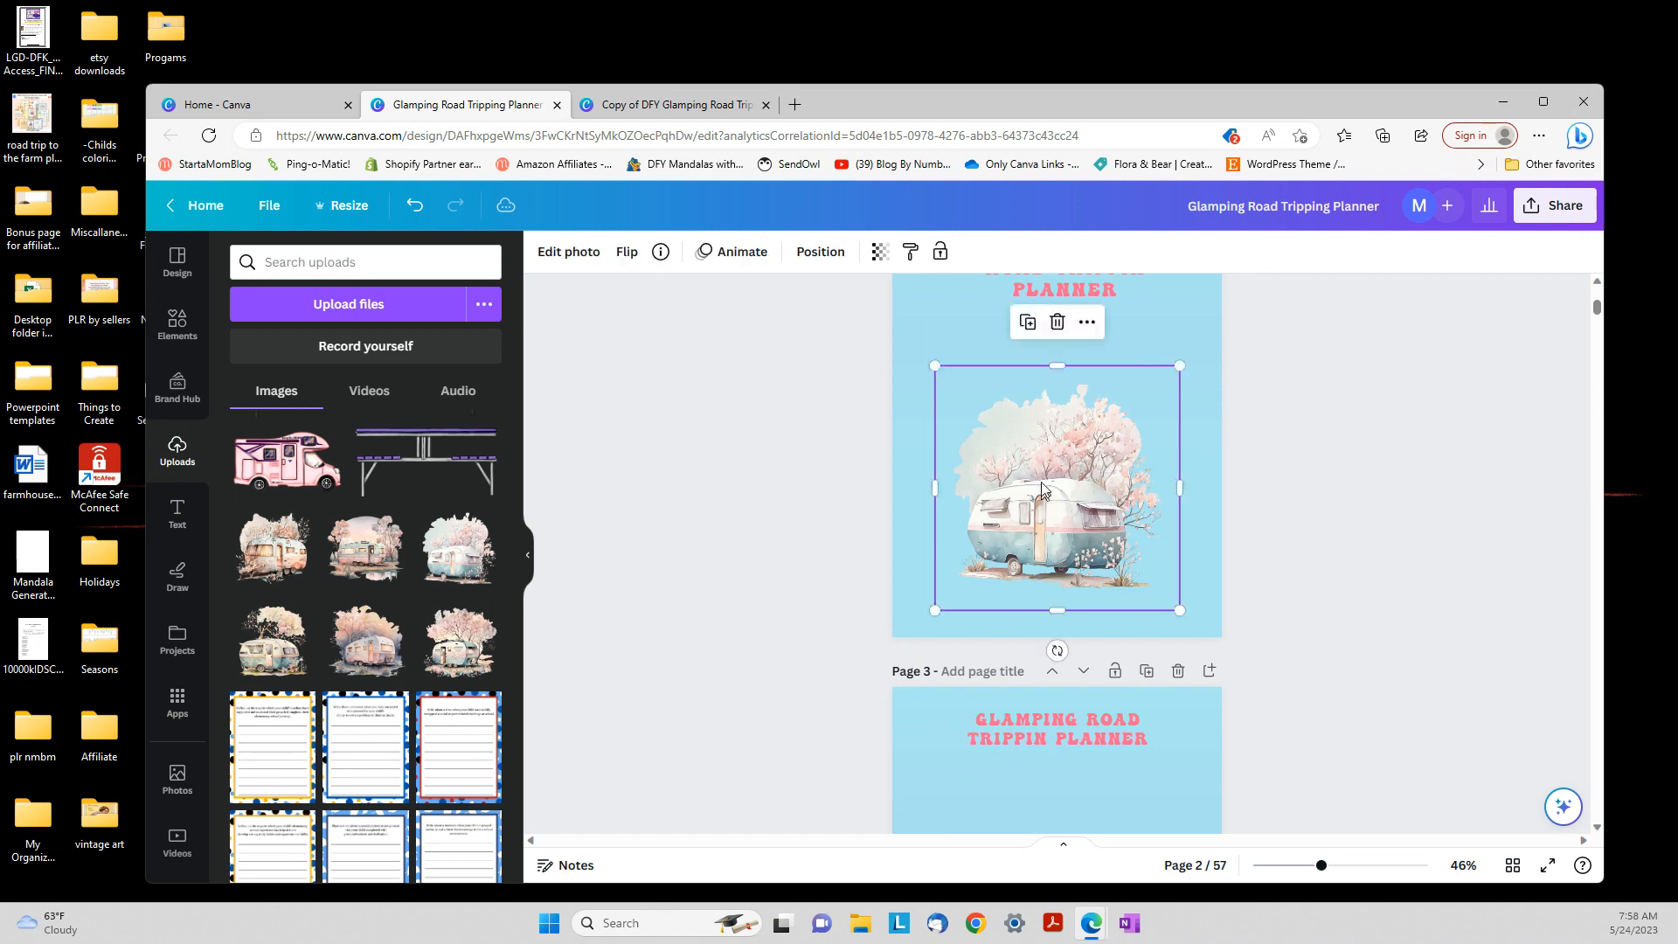
pyautogui.moveTo(1042, 489); pyautogui.dragTo(1042, 475)
pyautogui.click(1353, 580)
# Insert a line break after "GLAMPING" in the page 3 title
pyautogui.scroll(-3, 1353, 581)
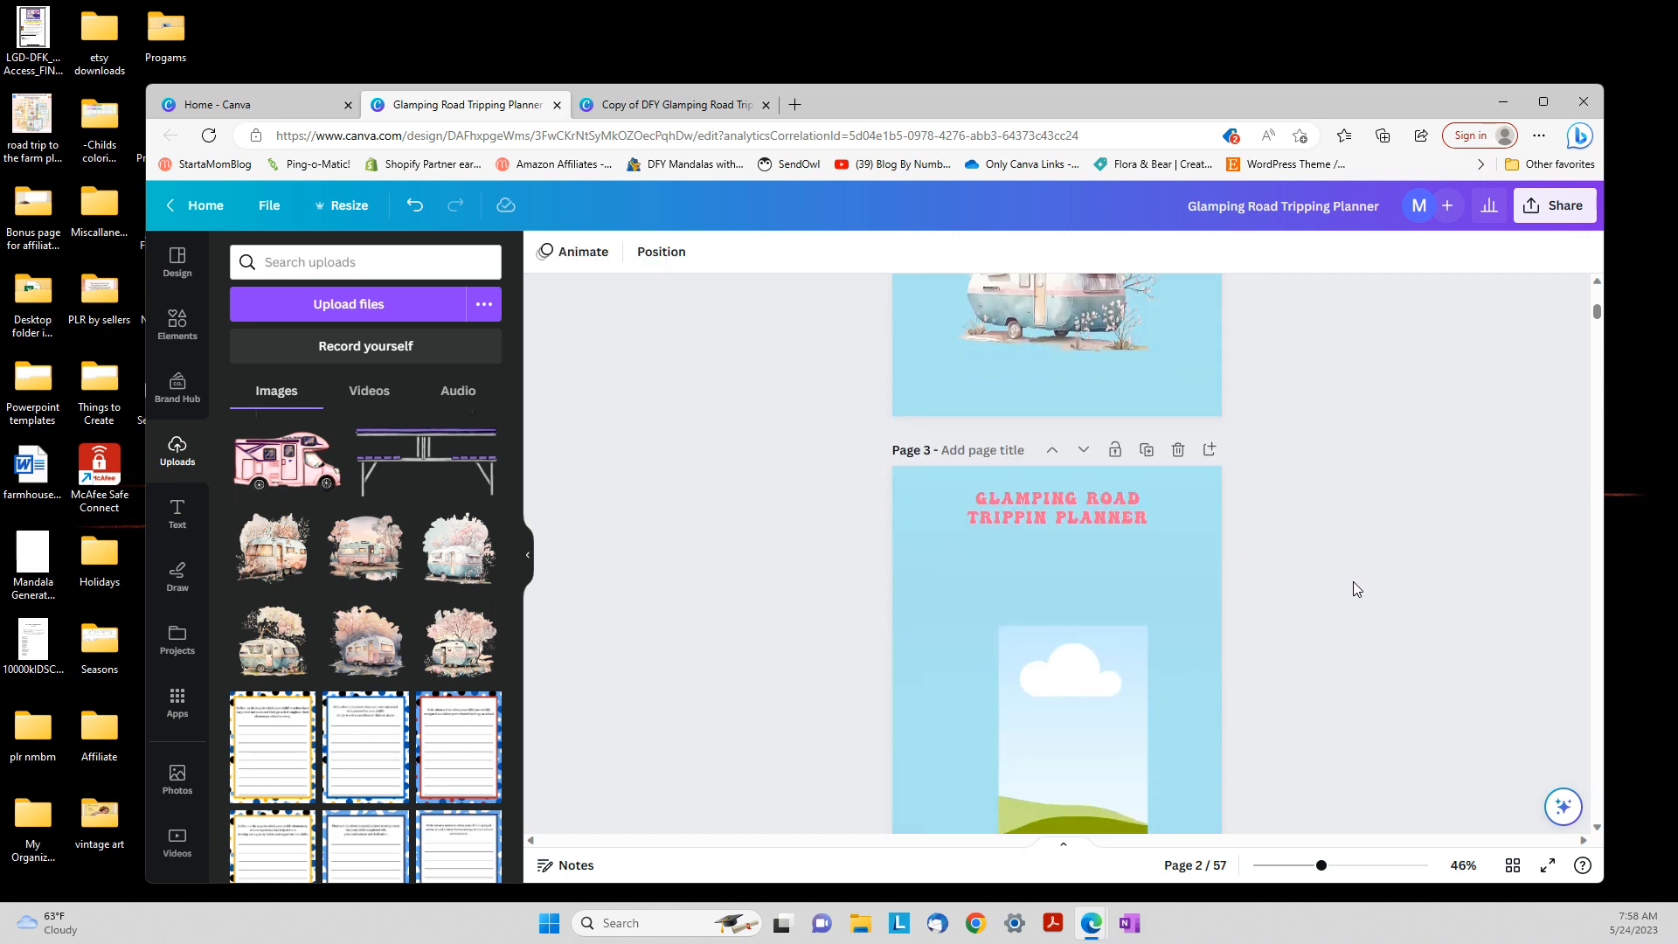
pyautogui.scroll(-1, 1353, 580)
pyautogui.click(1056, 405)
pyautogui.click(1084, 385)
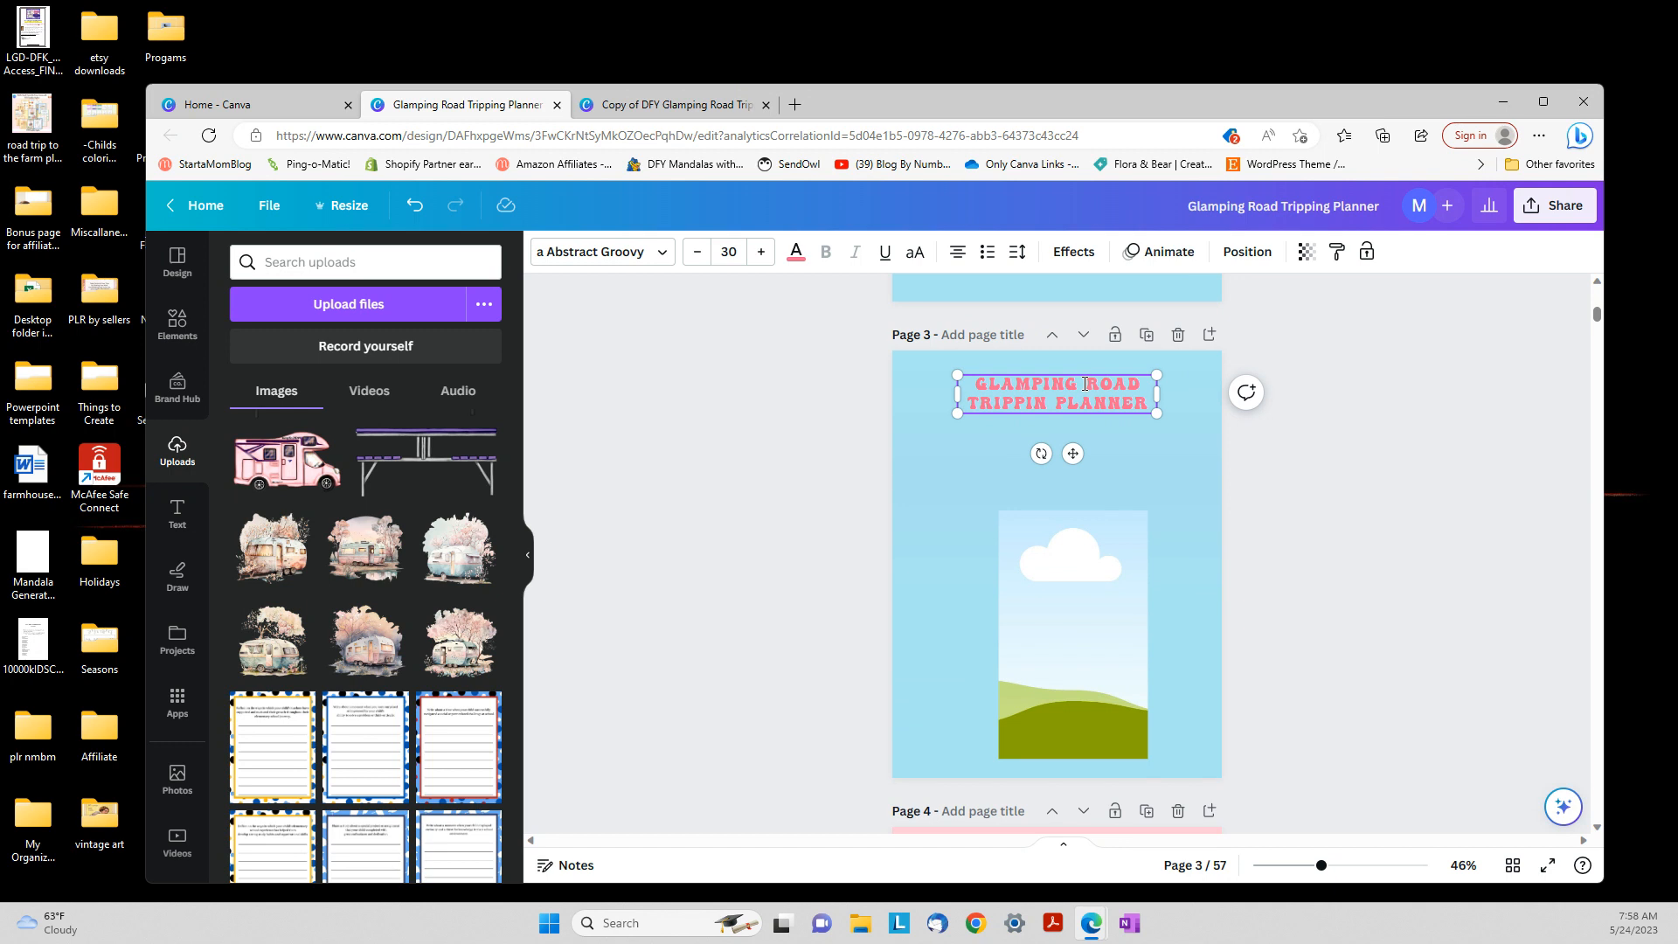
pyautogui.press('Return')
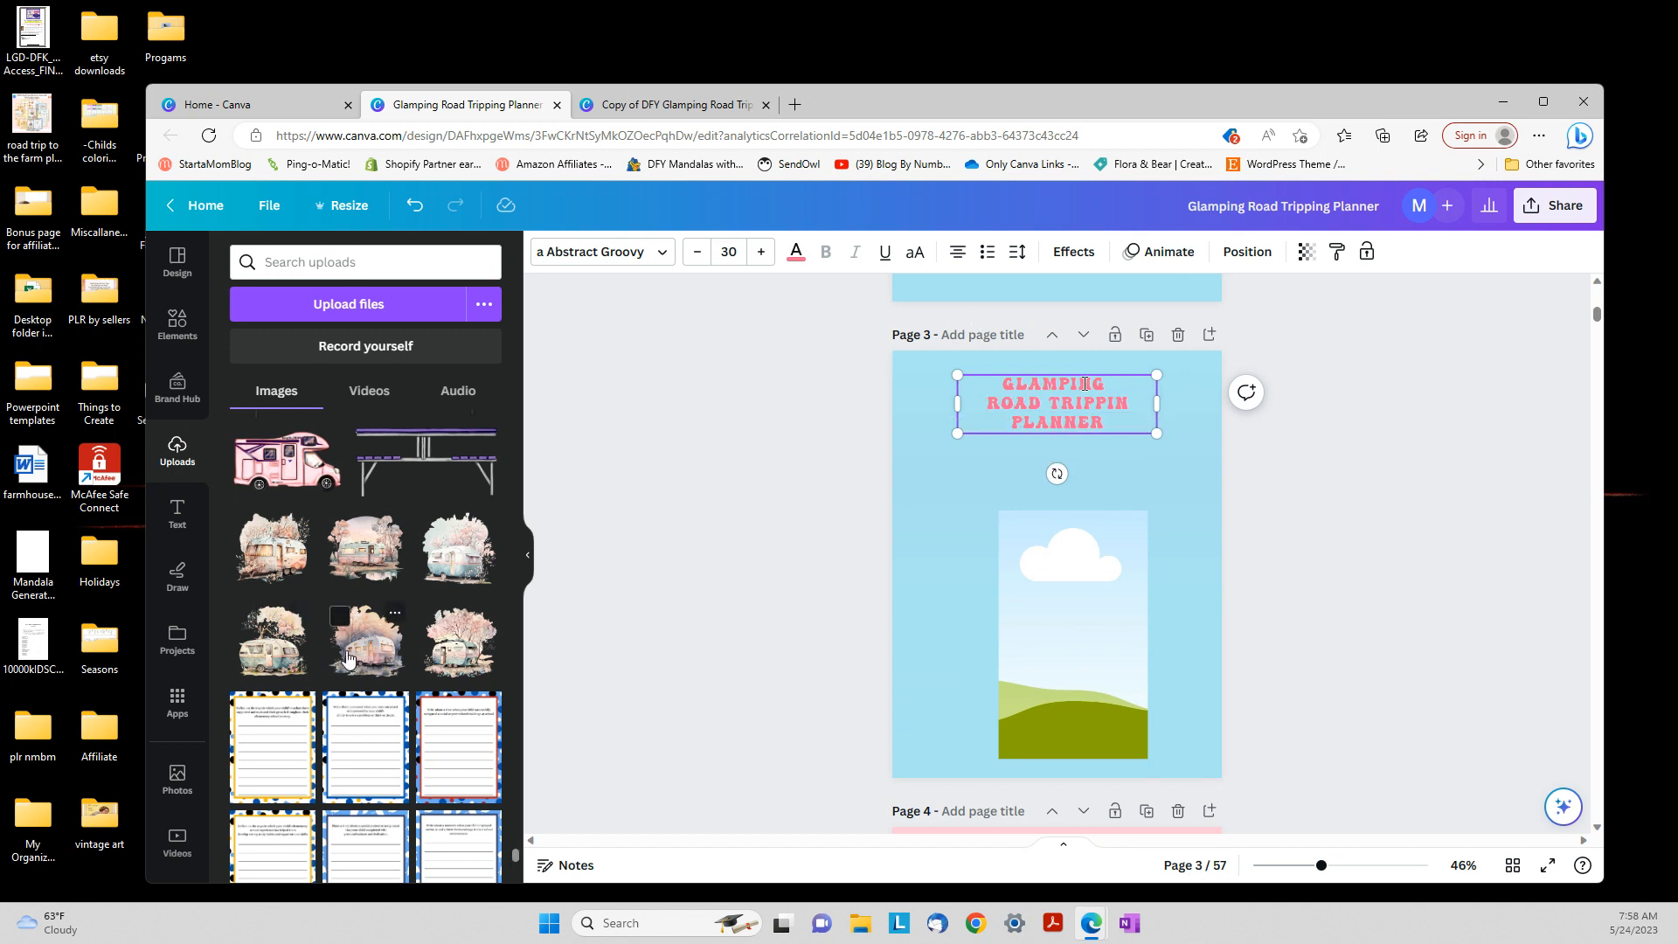
# Try the pale green camper picture in the page 3 landscape frame, undo it, and delete the frame
pyautogui.moveTo(271, 638); pyautogui.dragTo(1058, 632)
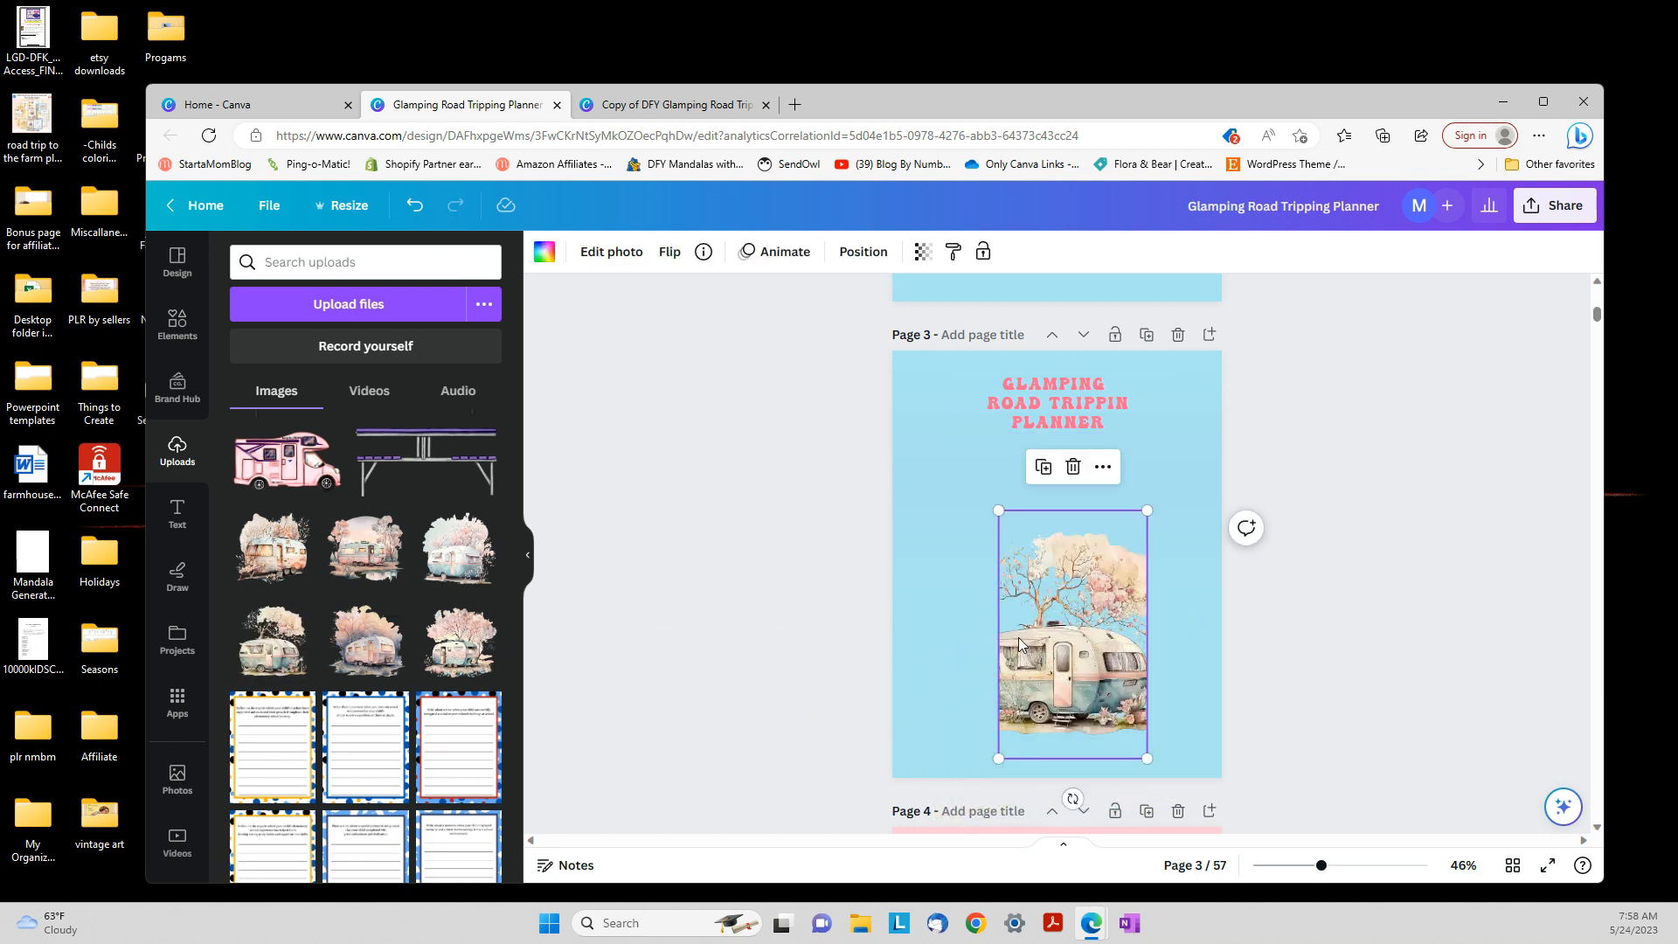
pyautogui.hotkey('ctrl', 'z')
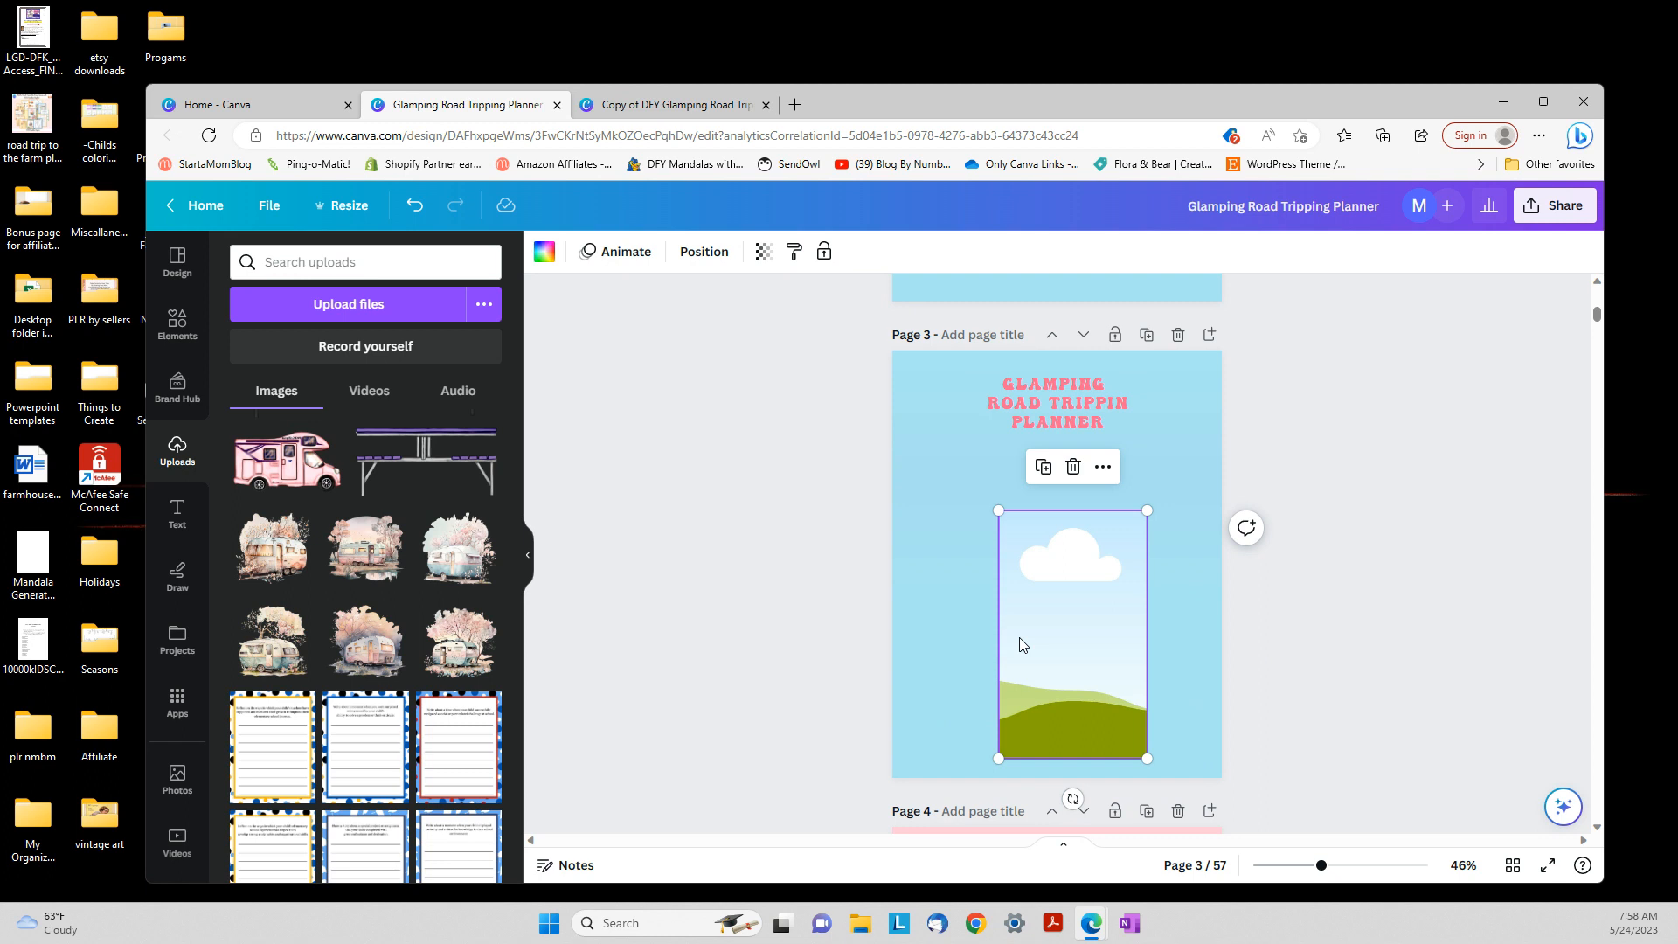
pyautogui.press('Delete')
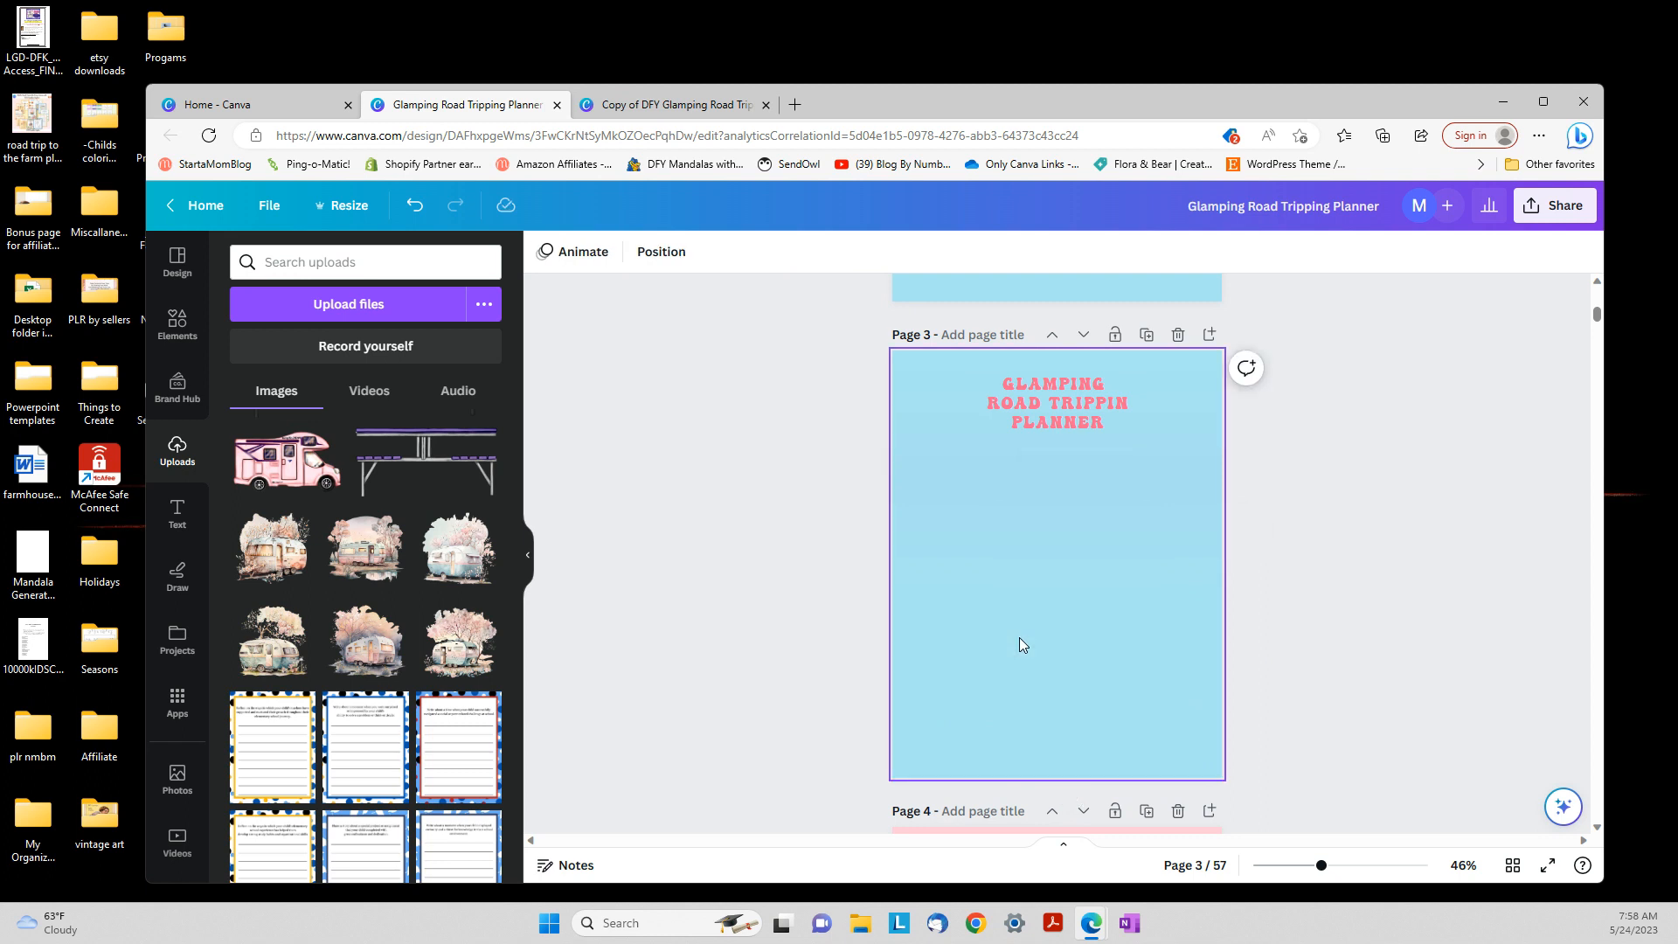
# Add the pale green camper picture to the lower center of page 3 and move the title slightly down toward it
pyautogui.click(284, 666)
pyautogui.moveTo(1093, 596); pyautogui.dragTo(1085, 631)
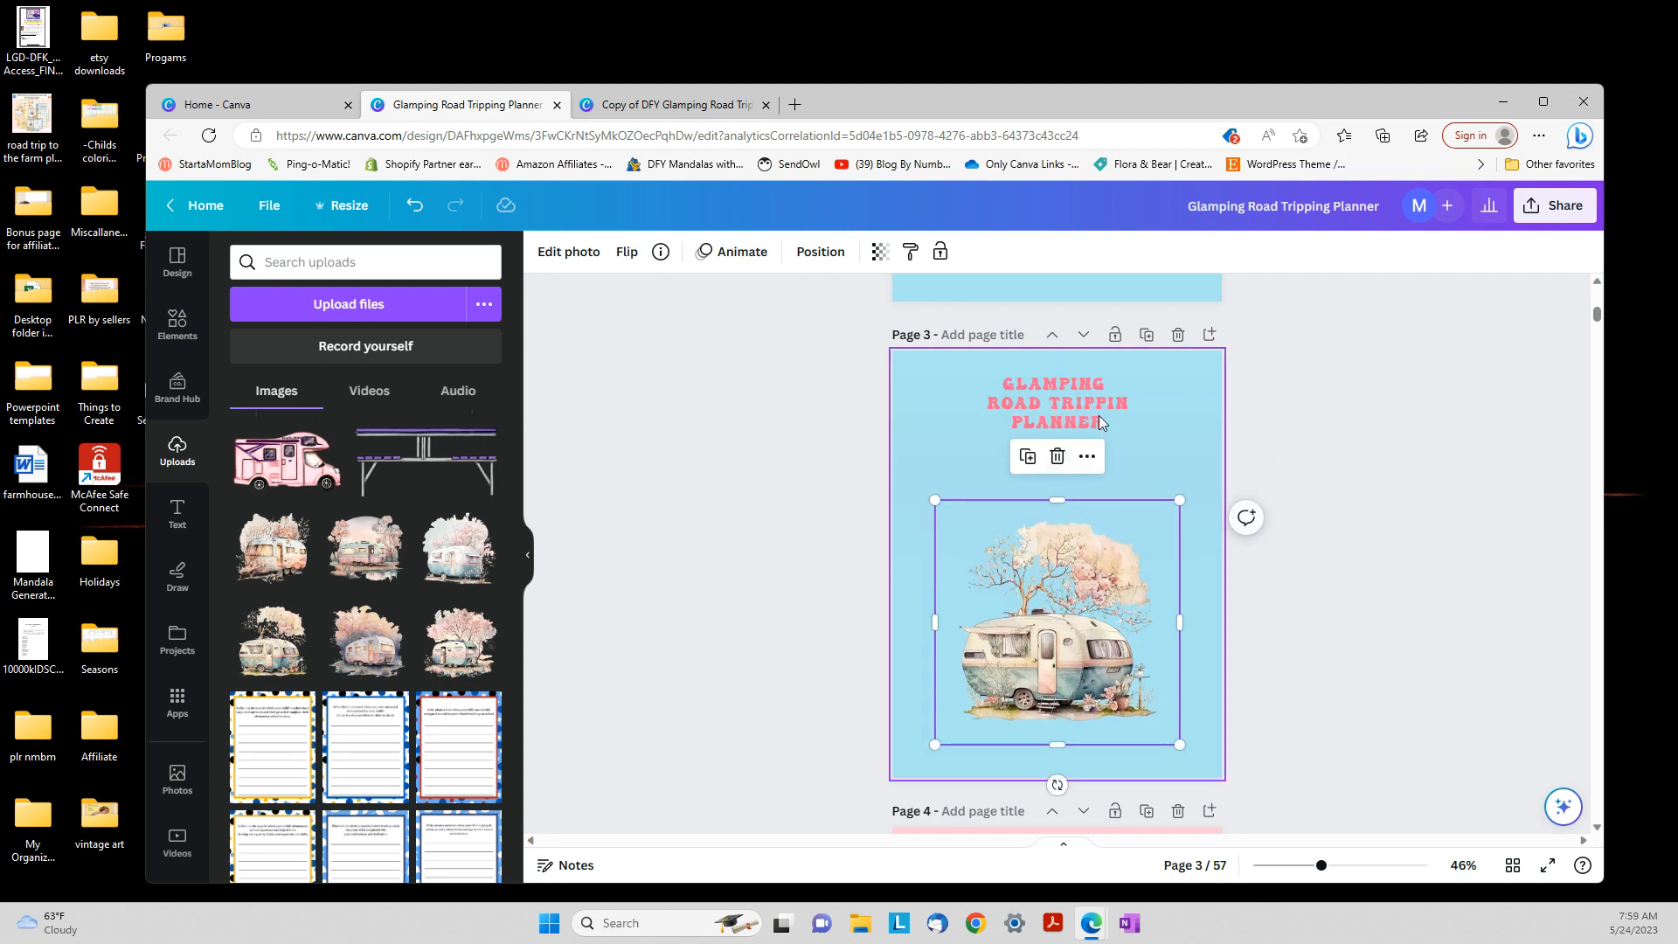
pyautogui.moveTo(1100, 408); pyautogui.dragTo(1104, 439)
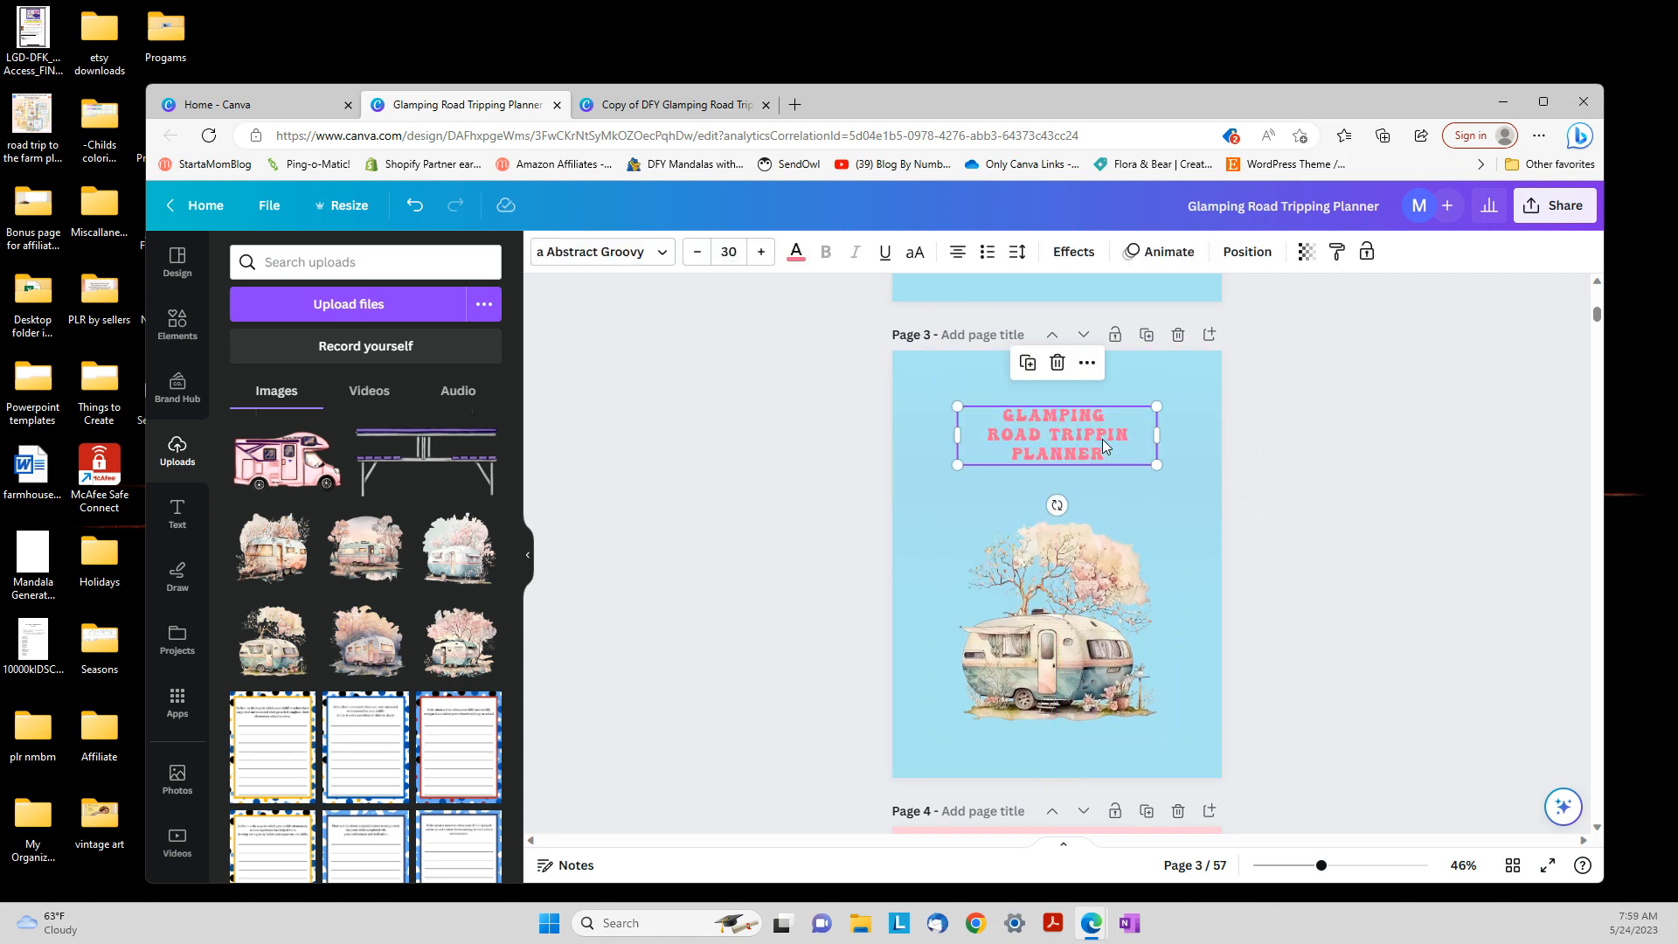
pyautogui.click(1271, 653)
# Replace the girl-in-car picture in the page 4 frame with the uploaded camper beside the bare tree
pyautogui.scroll(-3, 1271, 653)
pyautogui.scroll(-4, 1271, 660)
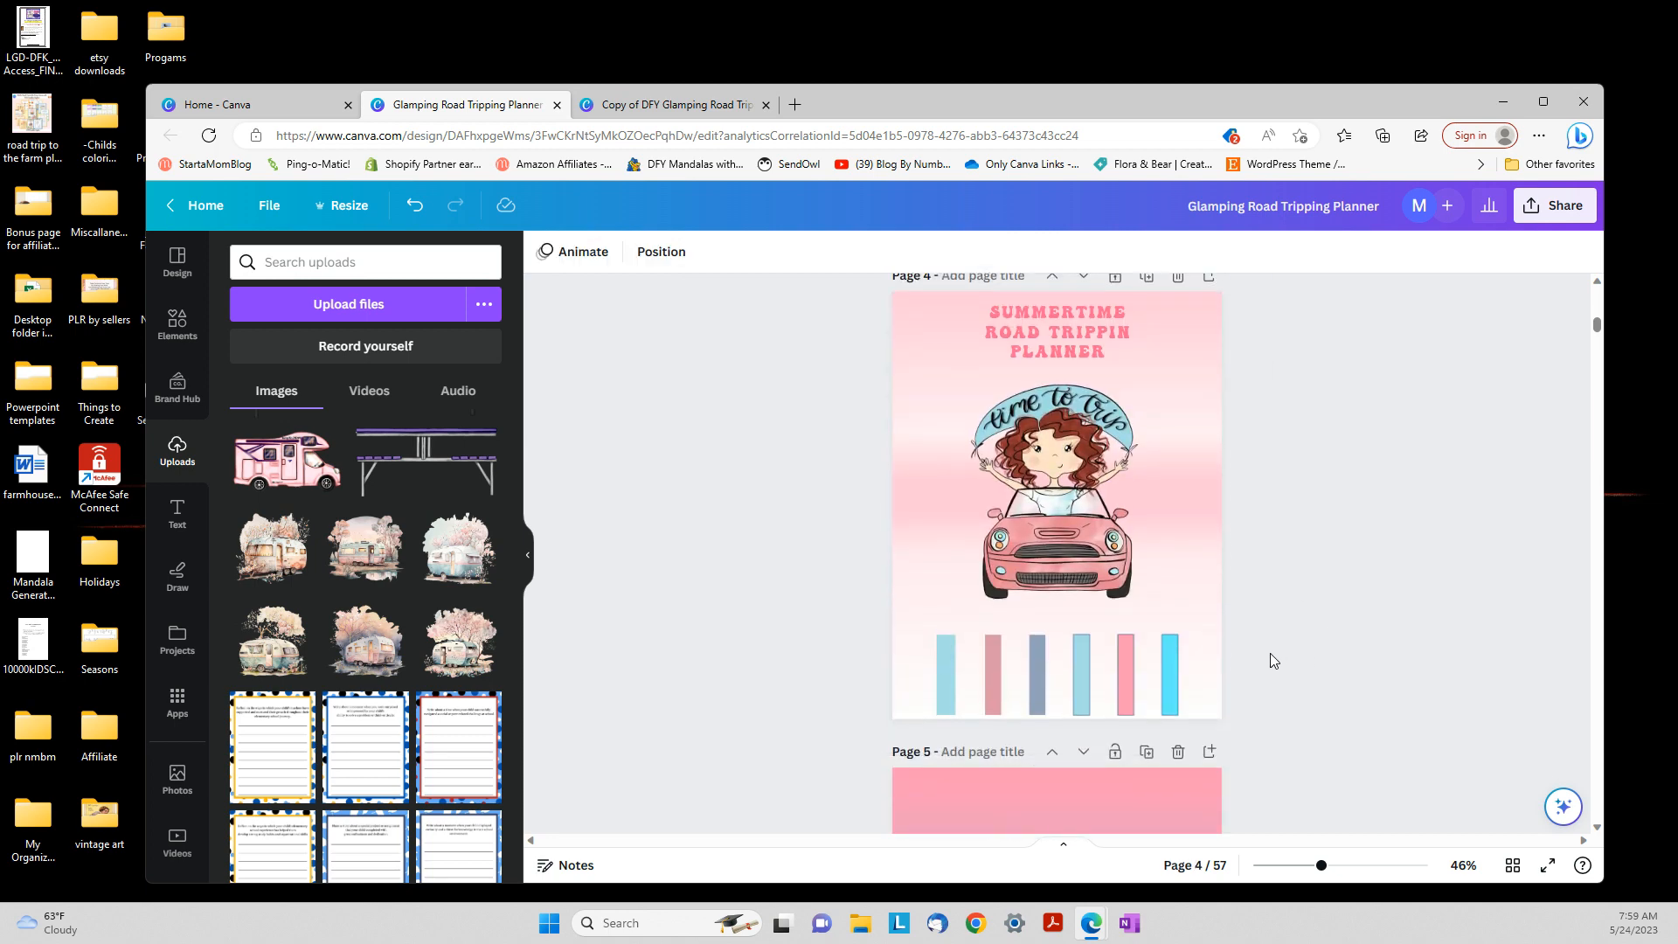
pyautogui.scroll(2, 1271, 655)
pyautogui.click(1055, 627)
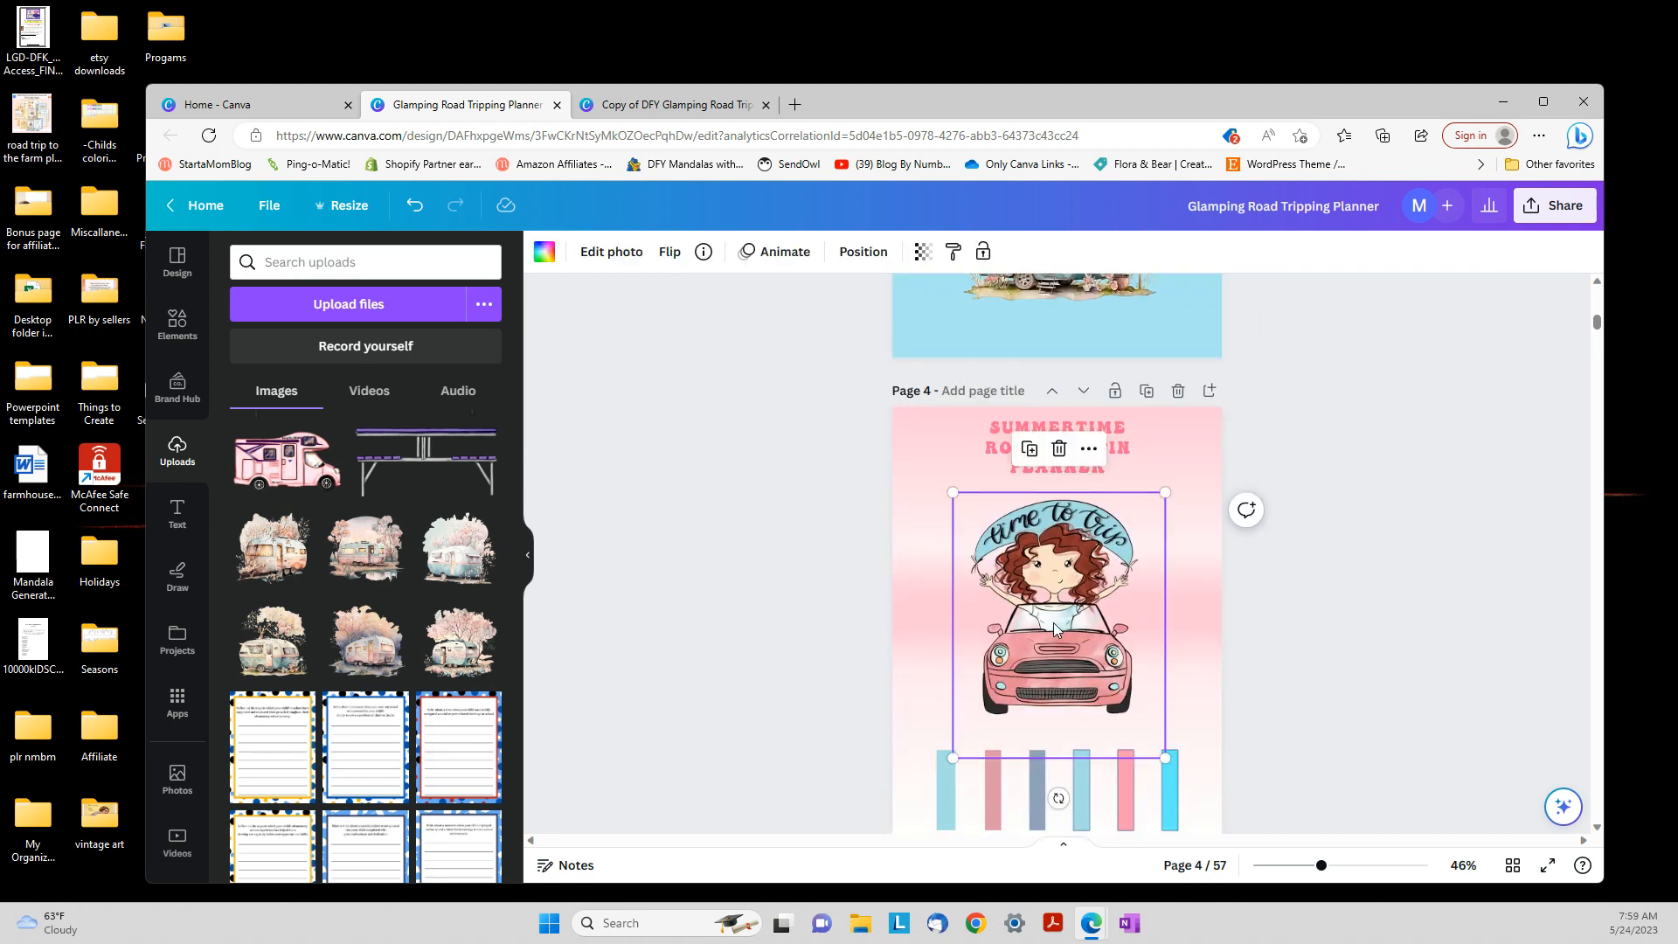
pyautogui.press('Delete')
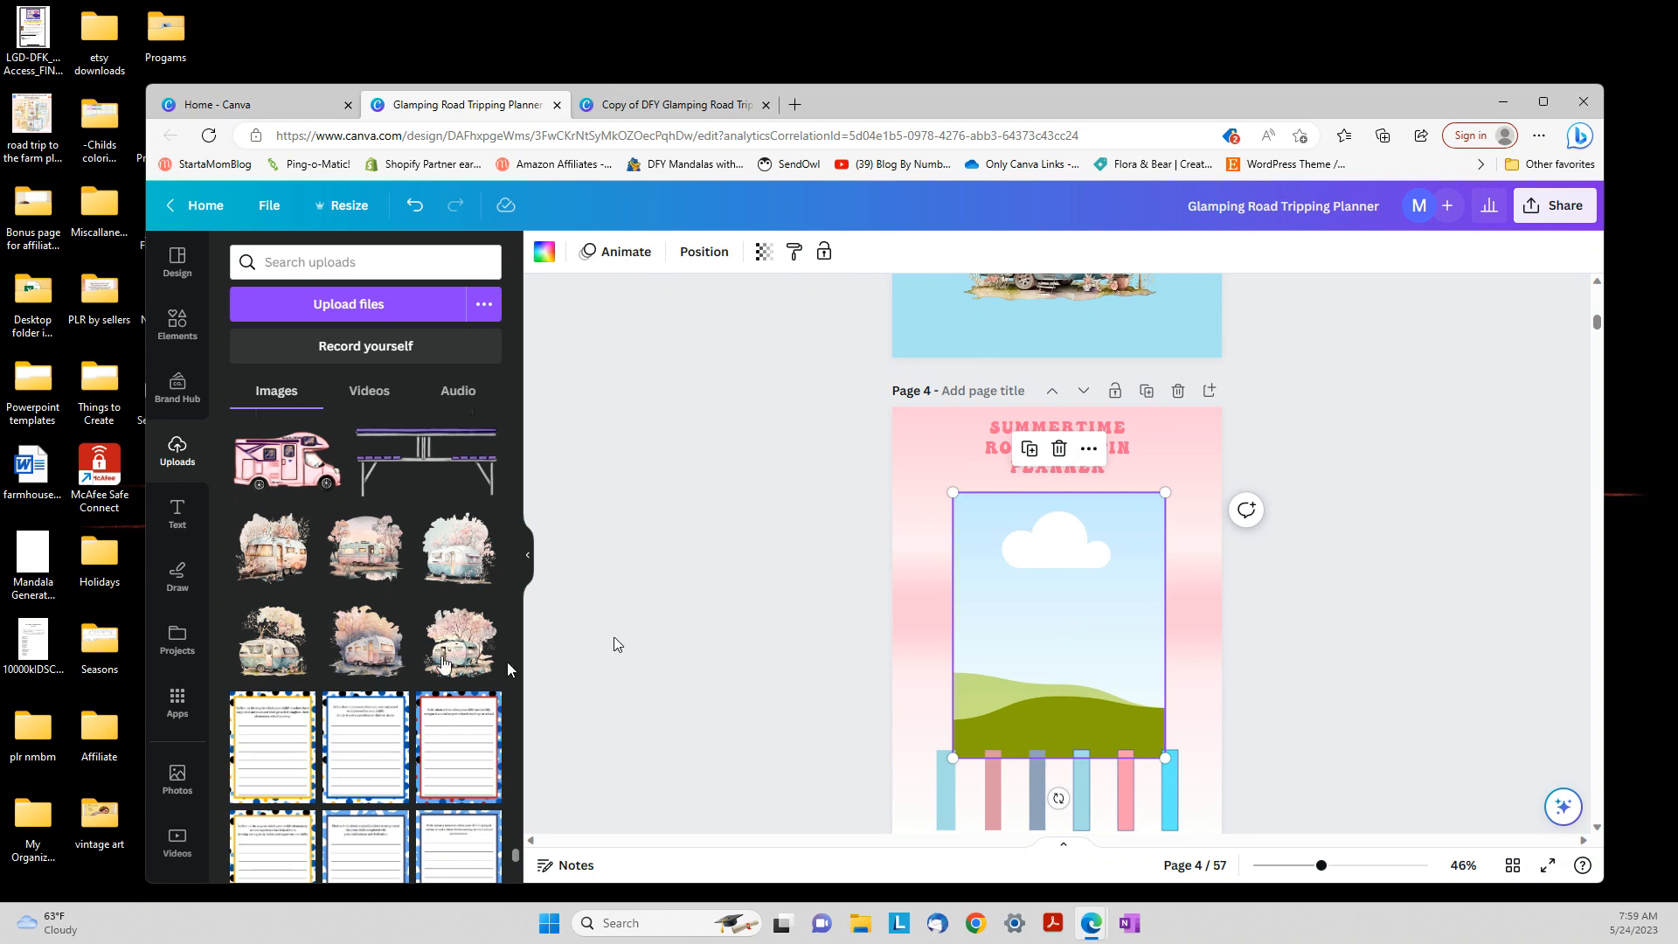
pyautogui.moveTo(367, 641); pyautogui.dragTo(1058, 622)
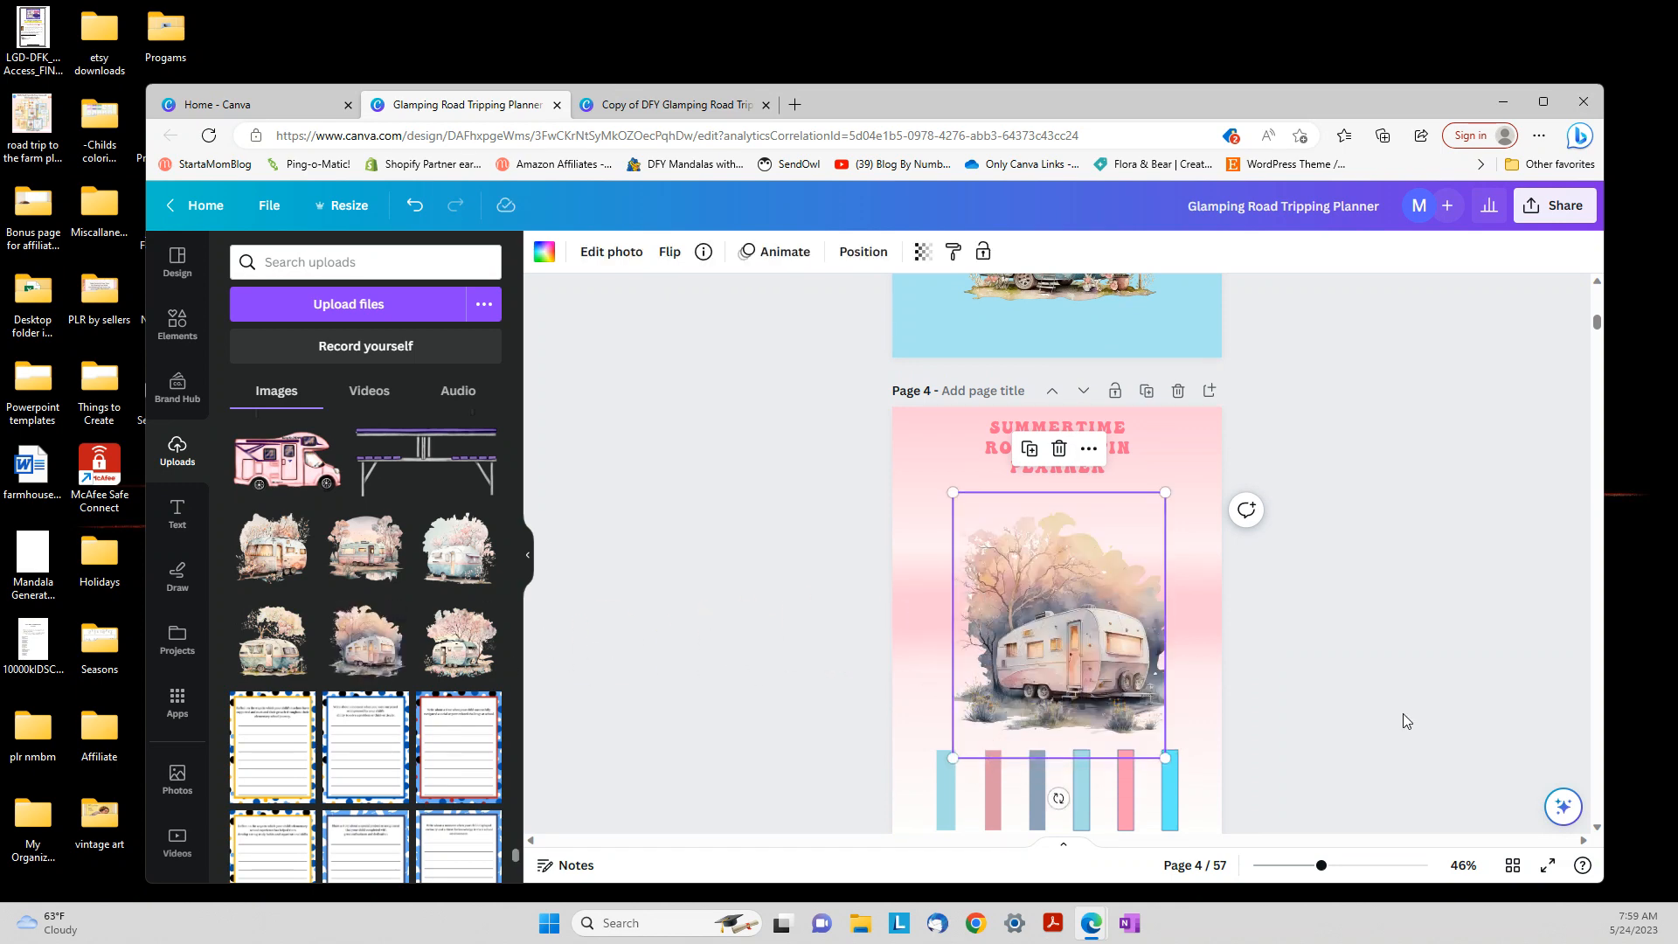
pyautogui.click(1292, 736)
# Delete all six colored vertical bars below the camper picture on page 4
pyautogui.scroll(-2, 1285, 729)
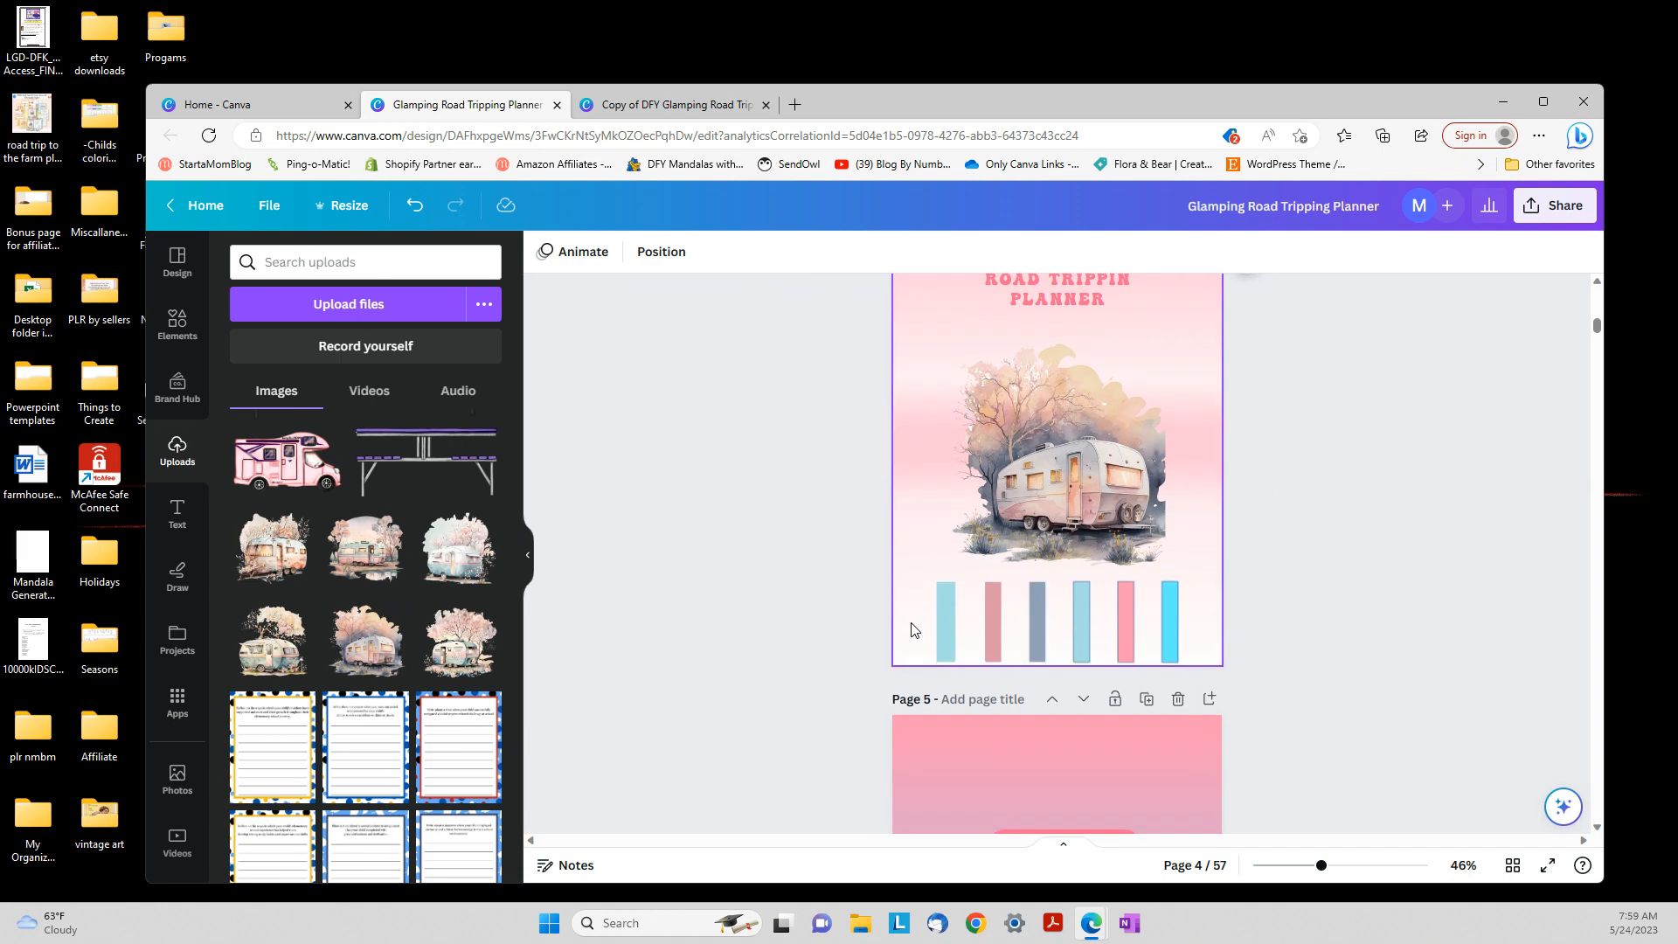
pyautogui.click(942, 626)
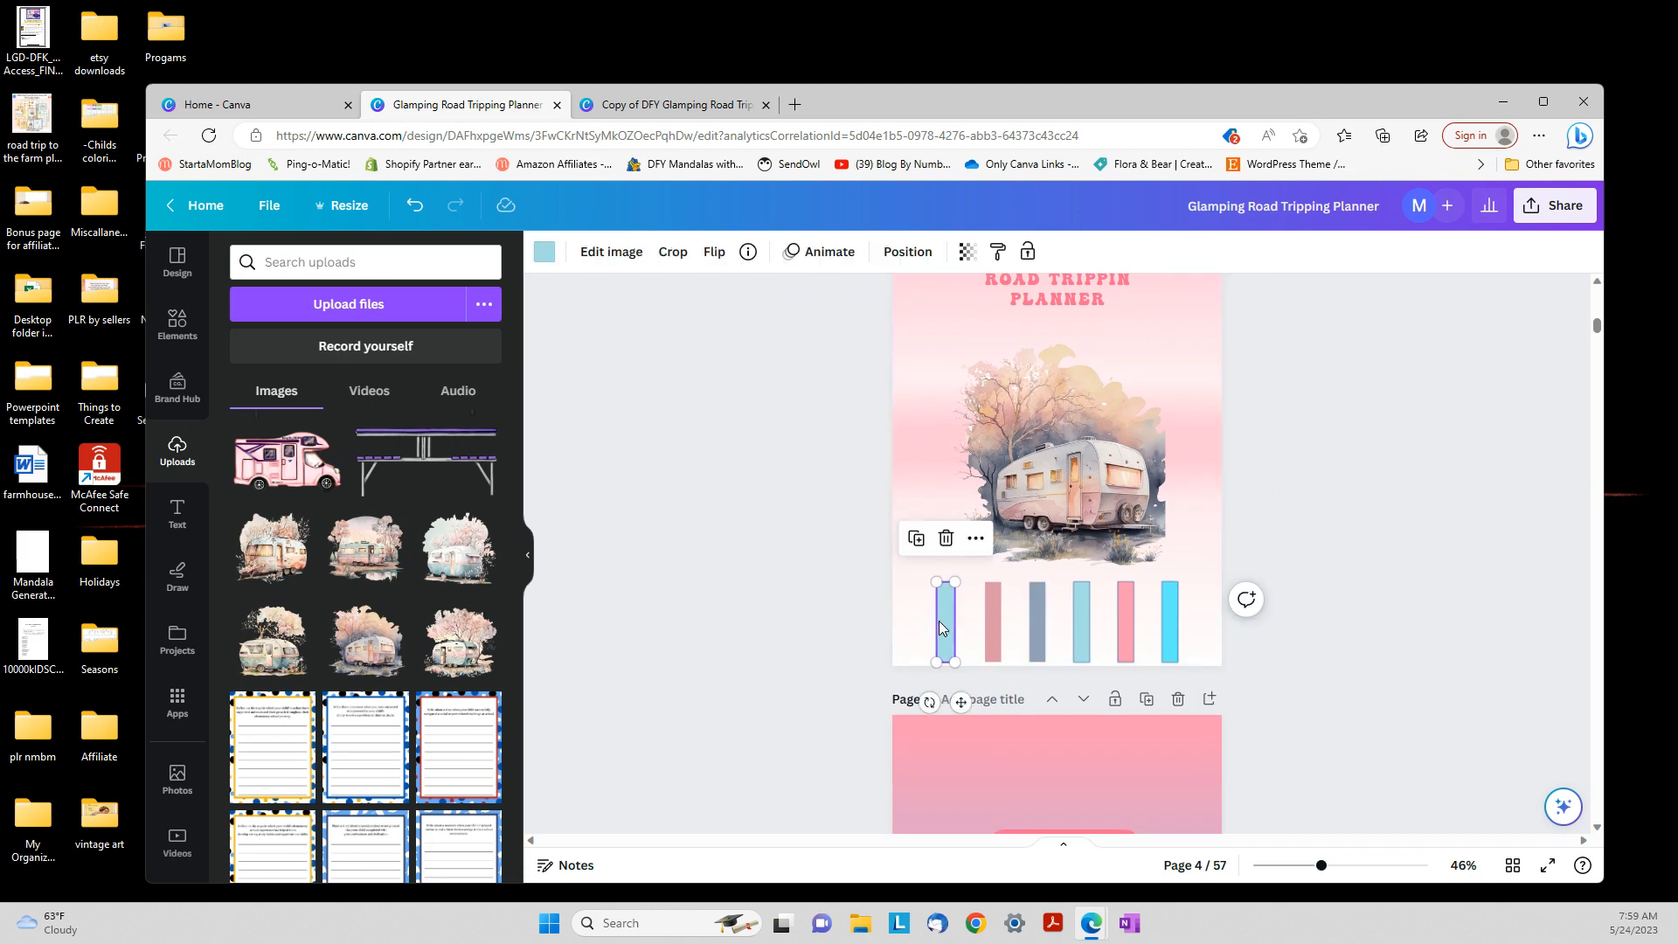
pyautogui.press('Delete')
pyautogui.click(991, 622)
pyautogui.press('Delete')
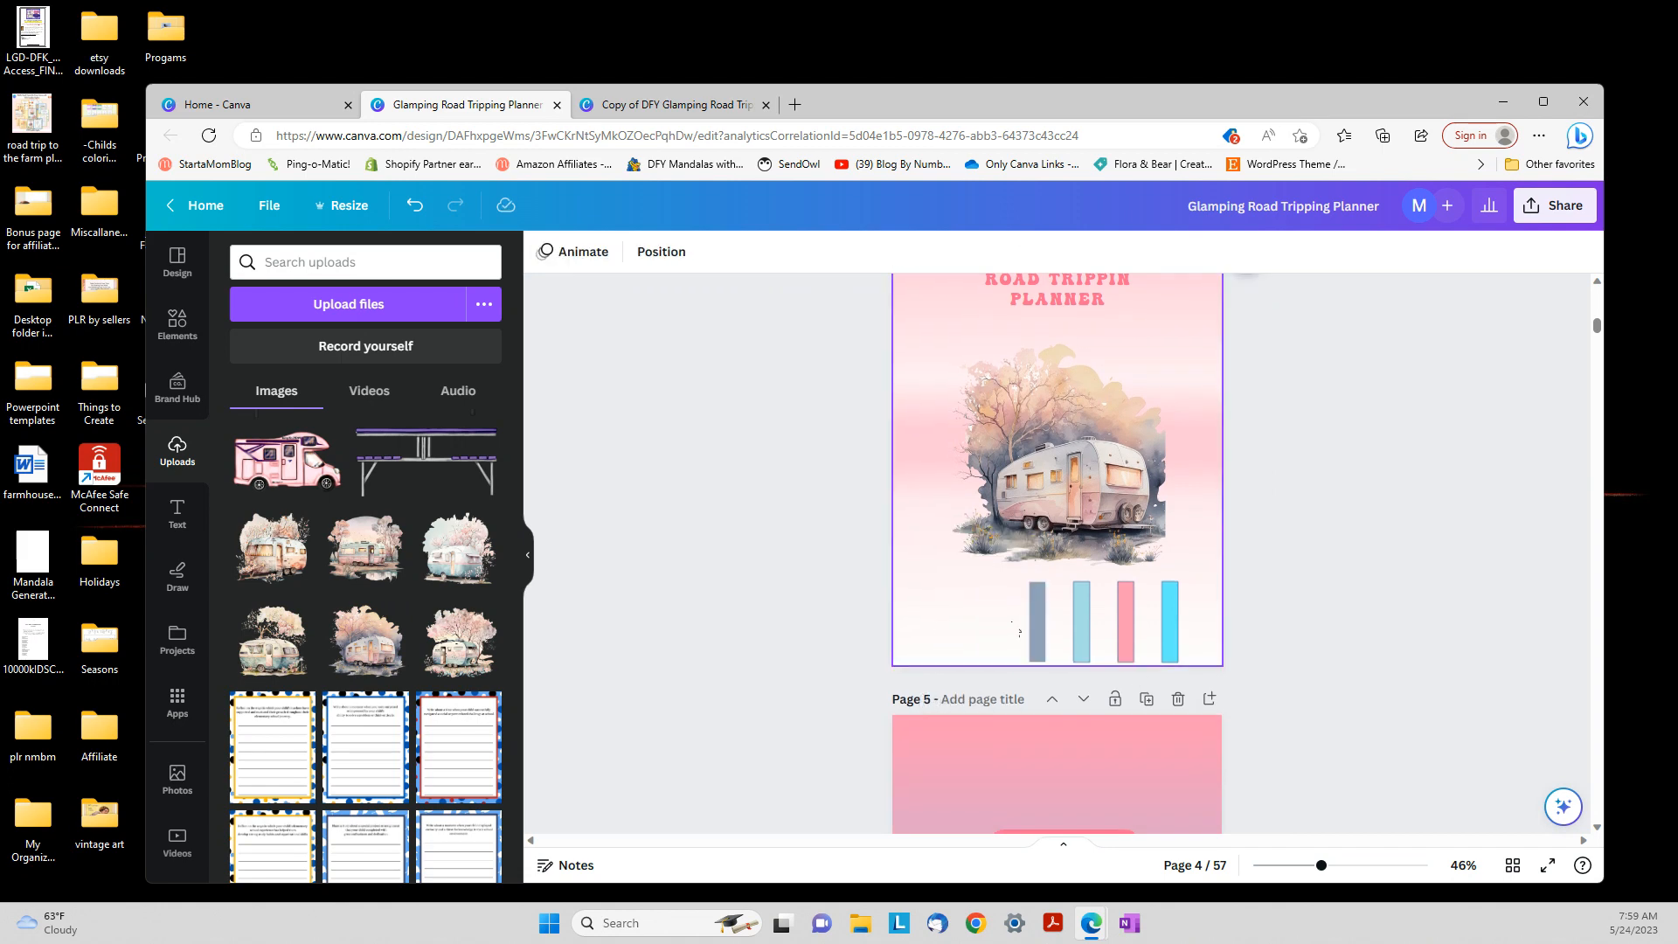
pyautogui.click(1038, 627)
pyautogui.press('Delete')
pyautogui.click(1086, 628)
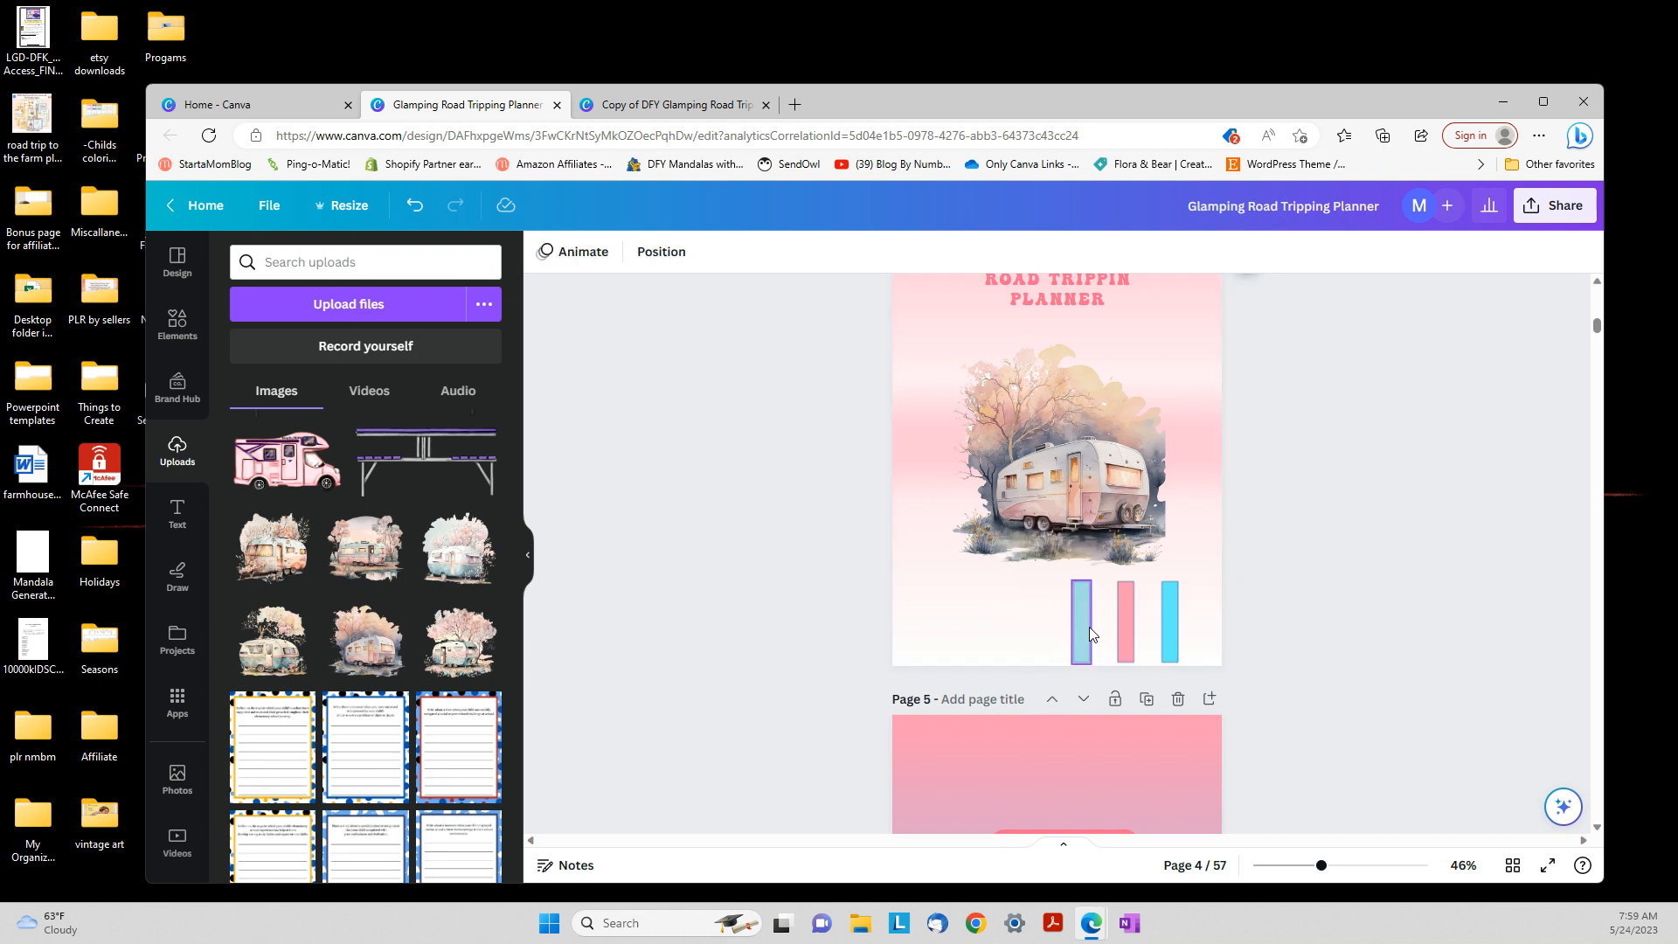
pyautogui.press('Delete')
pyautogui.click(1117, 628)
pyautogui.press('Delete')
pyautogui.click(1162, 628)
pyautogui.press('Delete')
# Enlarge the page 4 camper picture toward its lower-left corner to a width of about 6
pyautogui.click(1067, 523)
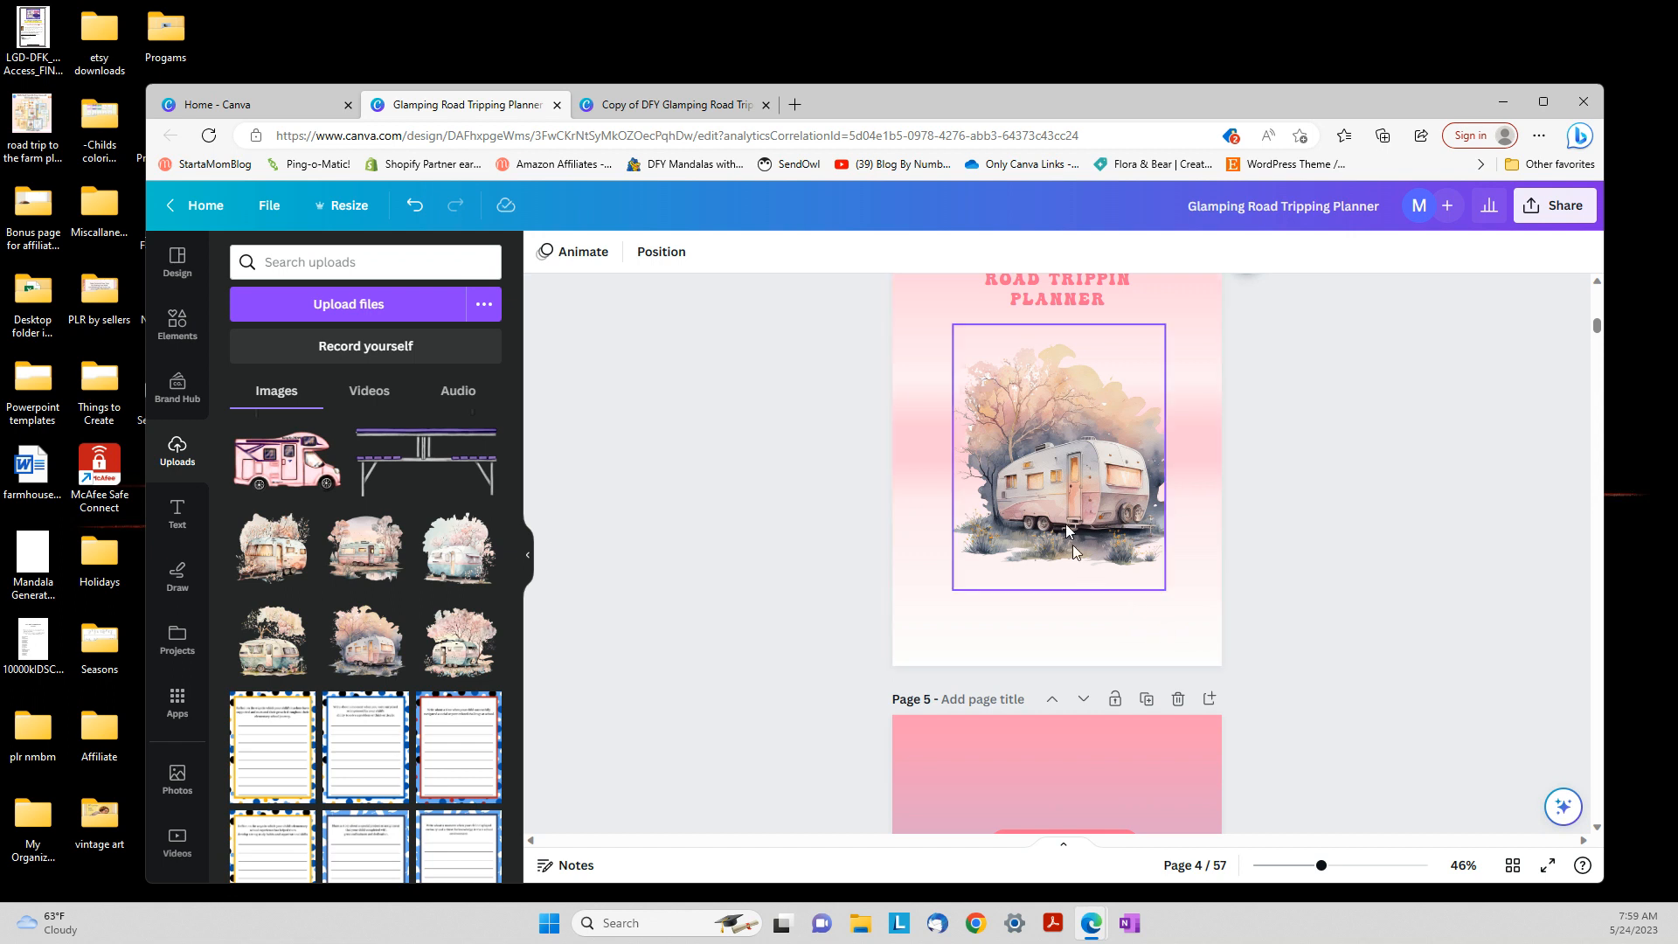
pyautogui.moveTo(951, 595); pyautogui.dragTo(930, 626)
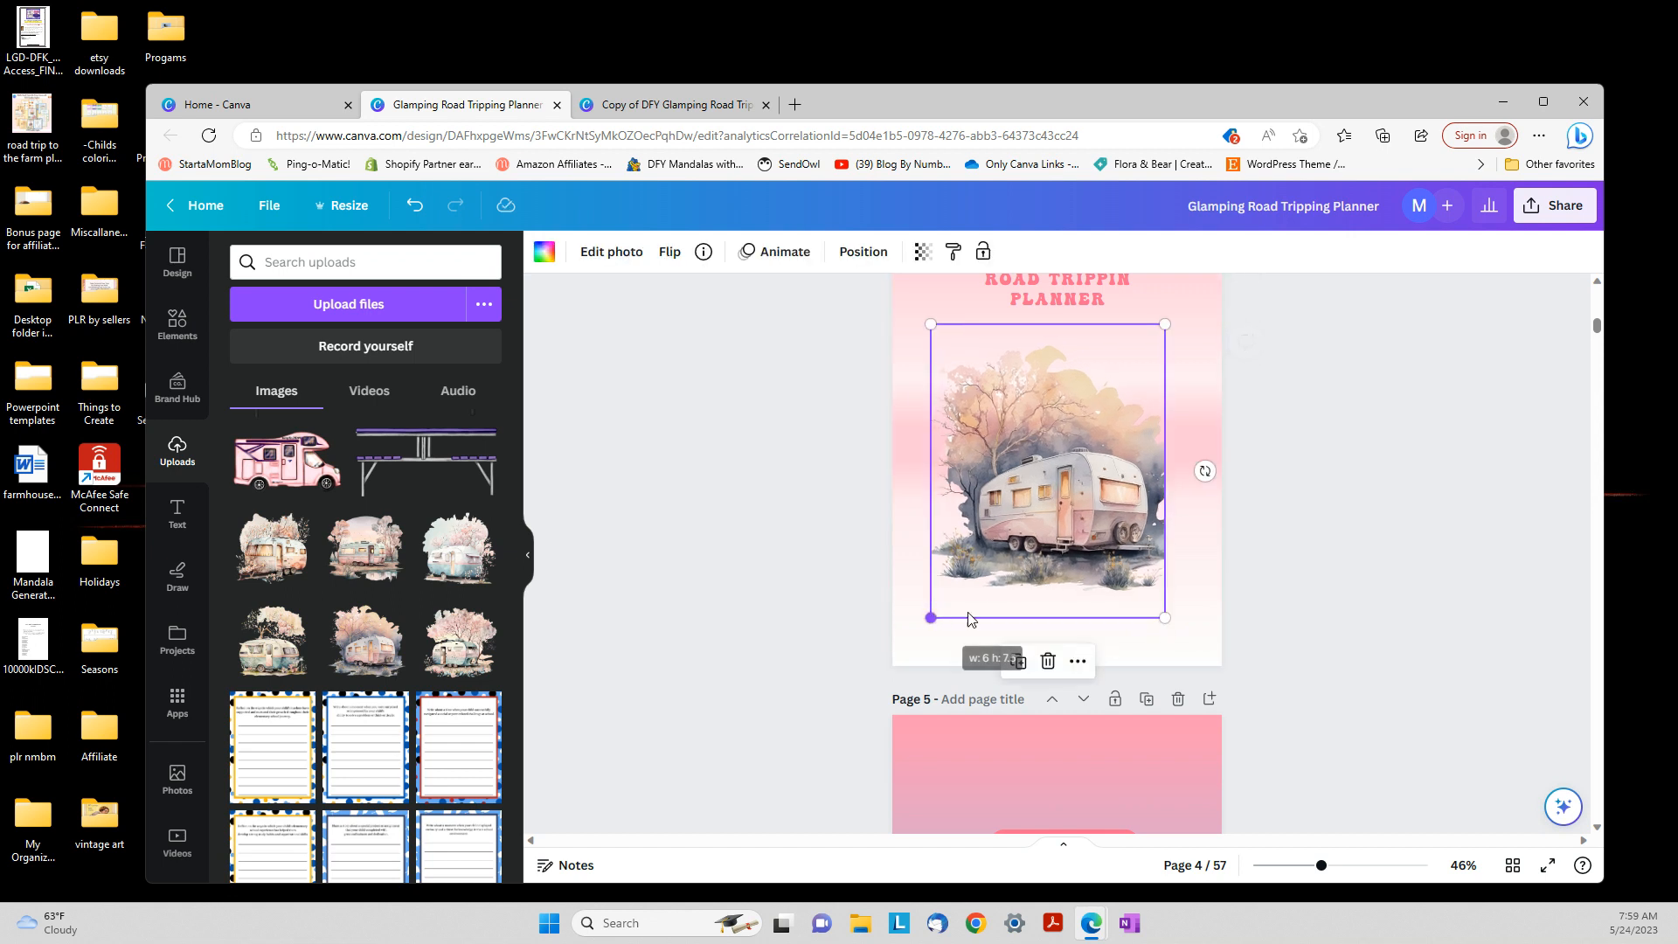
# Rename the design as "Changing To Glamping Road Tripping Planner"
pyautogui.click(1303, 214)
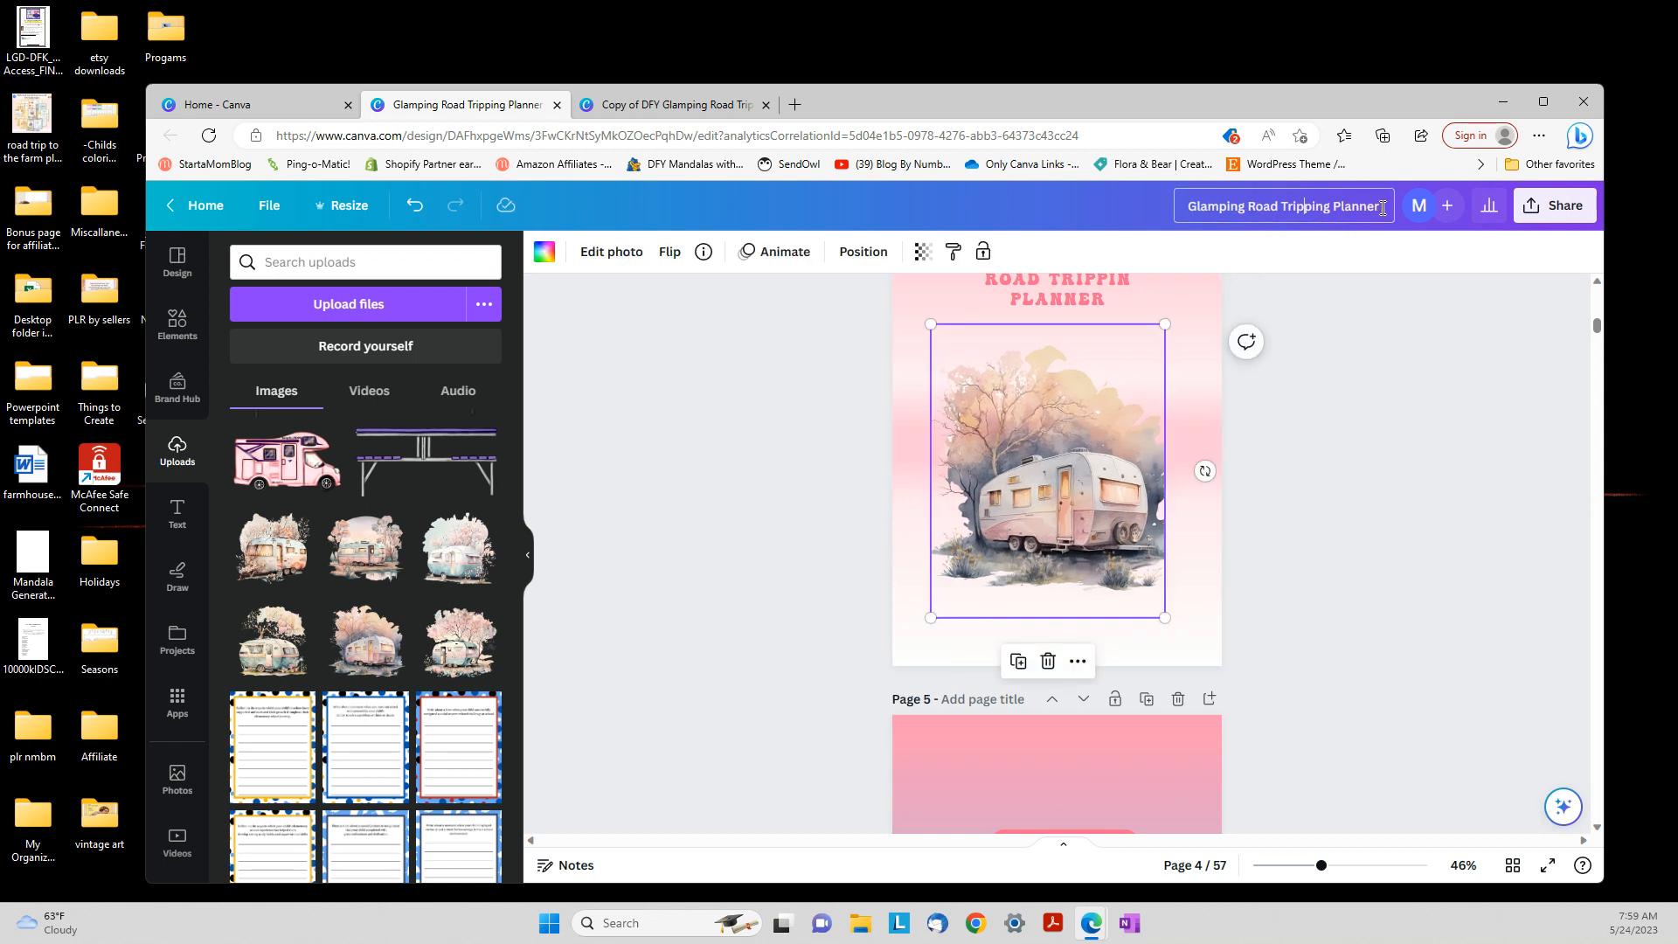
pyautogui.write('Chan')
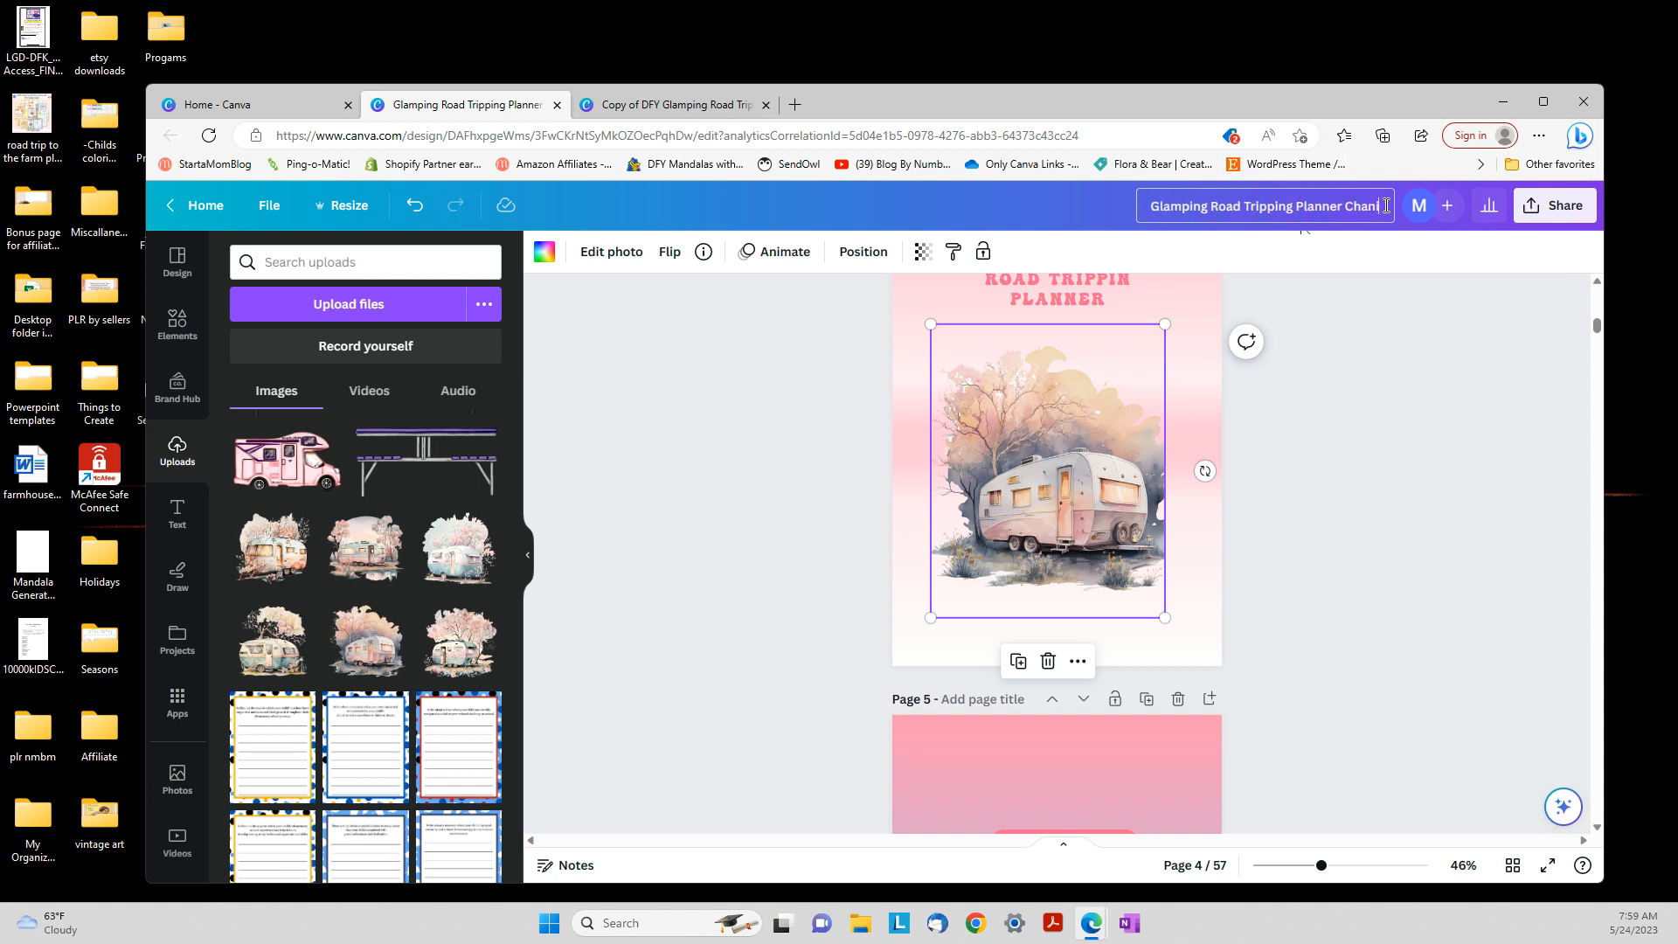
pyautogui.press('BackSpace')
pyautogui.press('BackSpace')
pyautogui.press('BackSpace')
pyautogui.press('BackSpace')
pyautogui.press('BackSpace')
pyautogui.press('BackSpace')
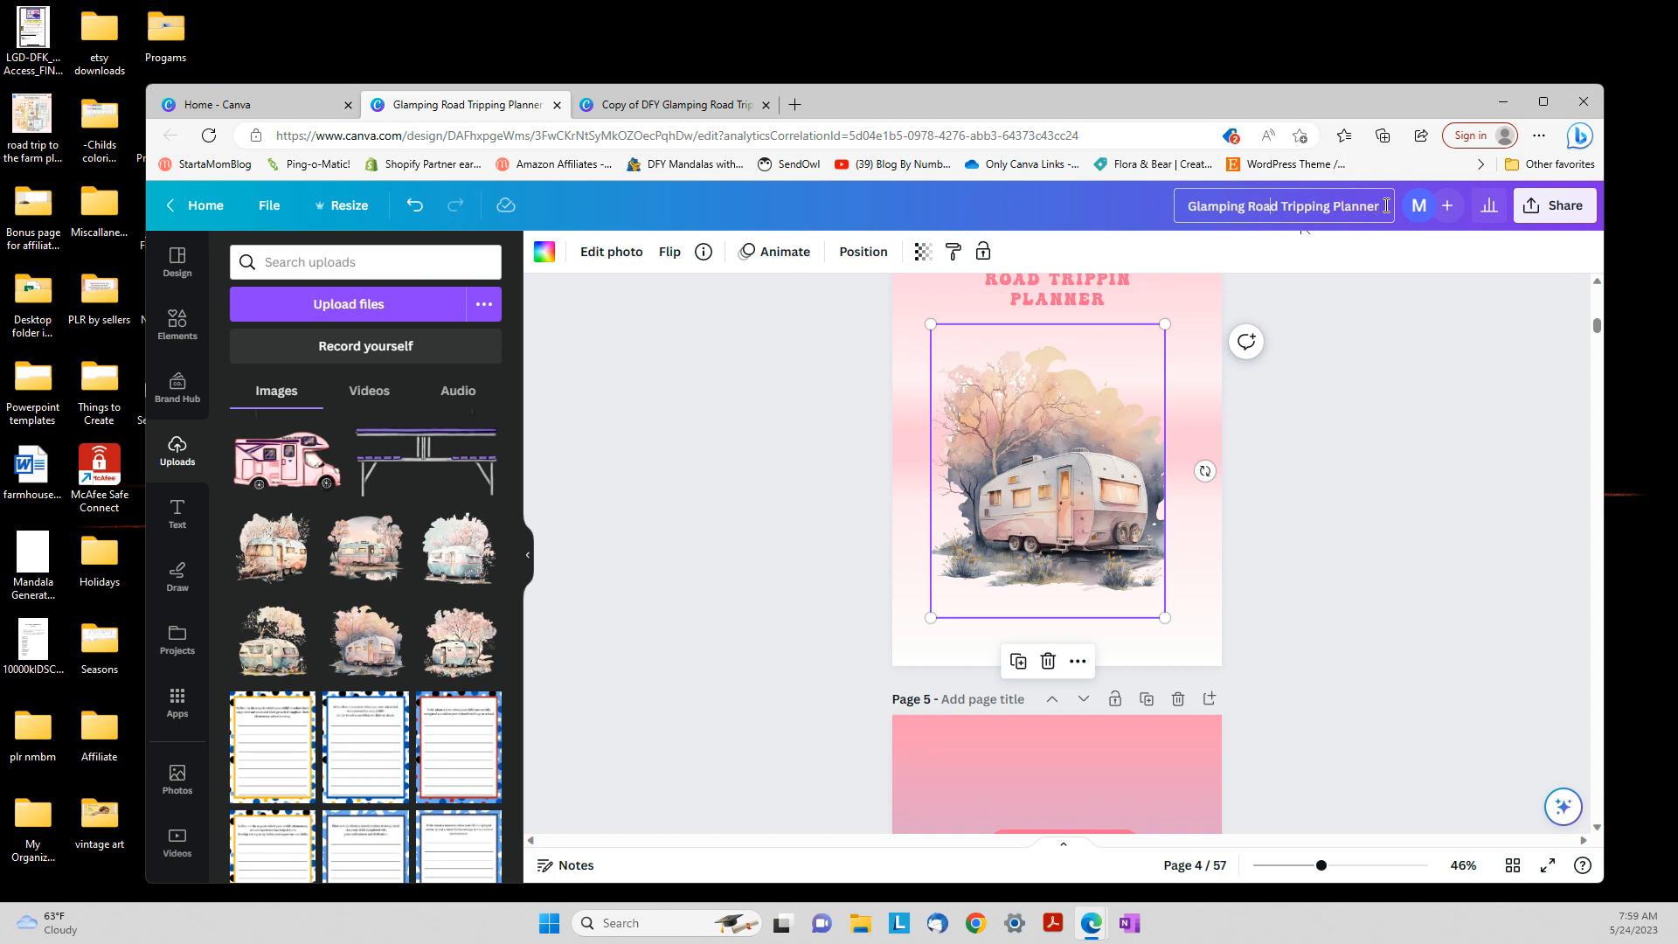
pyautogui.write('hanging To')
pyautogui.click(1505, 392)
# Delete the two compass pictures on either side of the January heading on page 9
pyautogui.scroll(-5, 1403, 419)
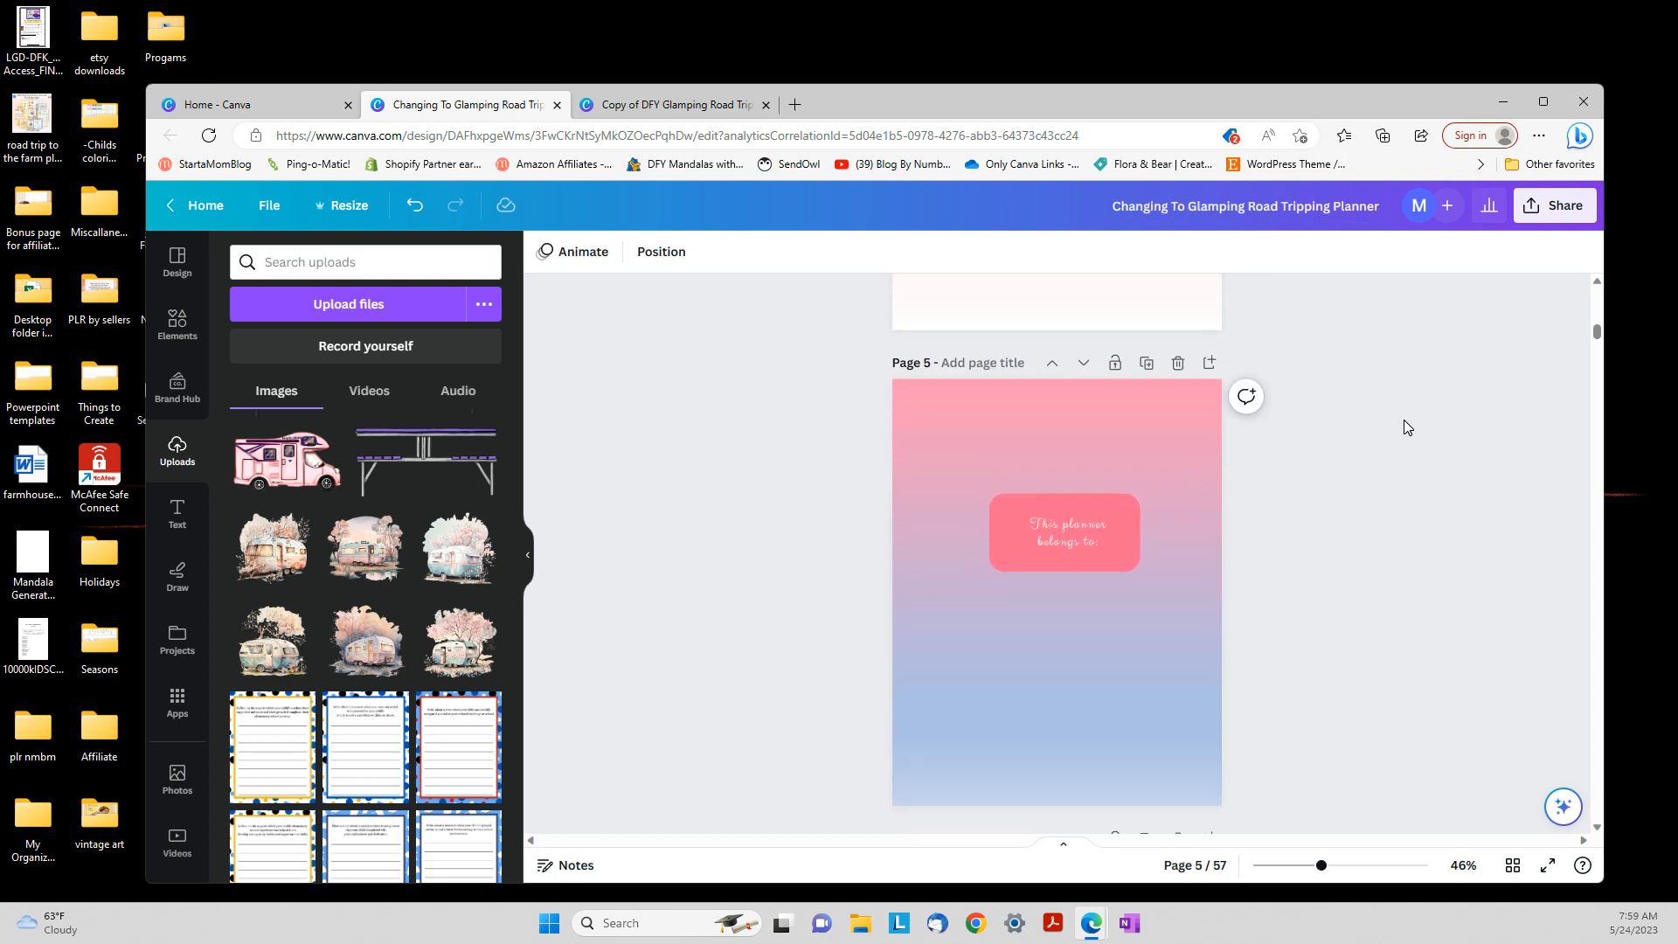
pyautogui.scroll(-10, 1404, 421)
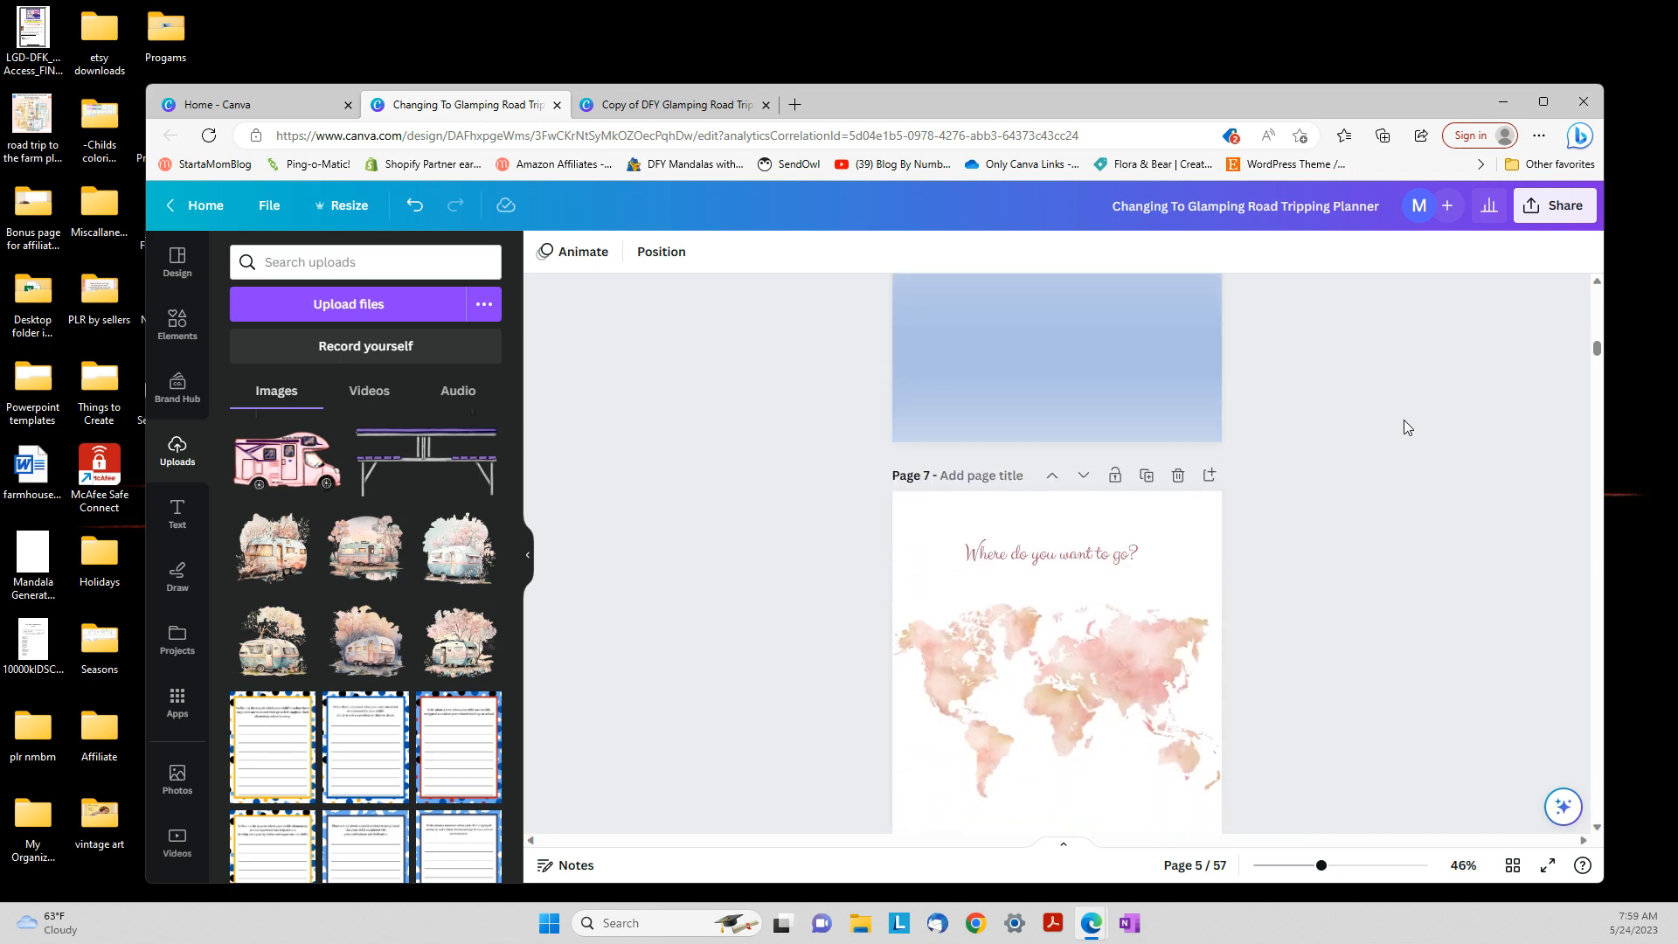
pyautogui.scroll(-5, 1407, 420)
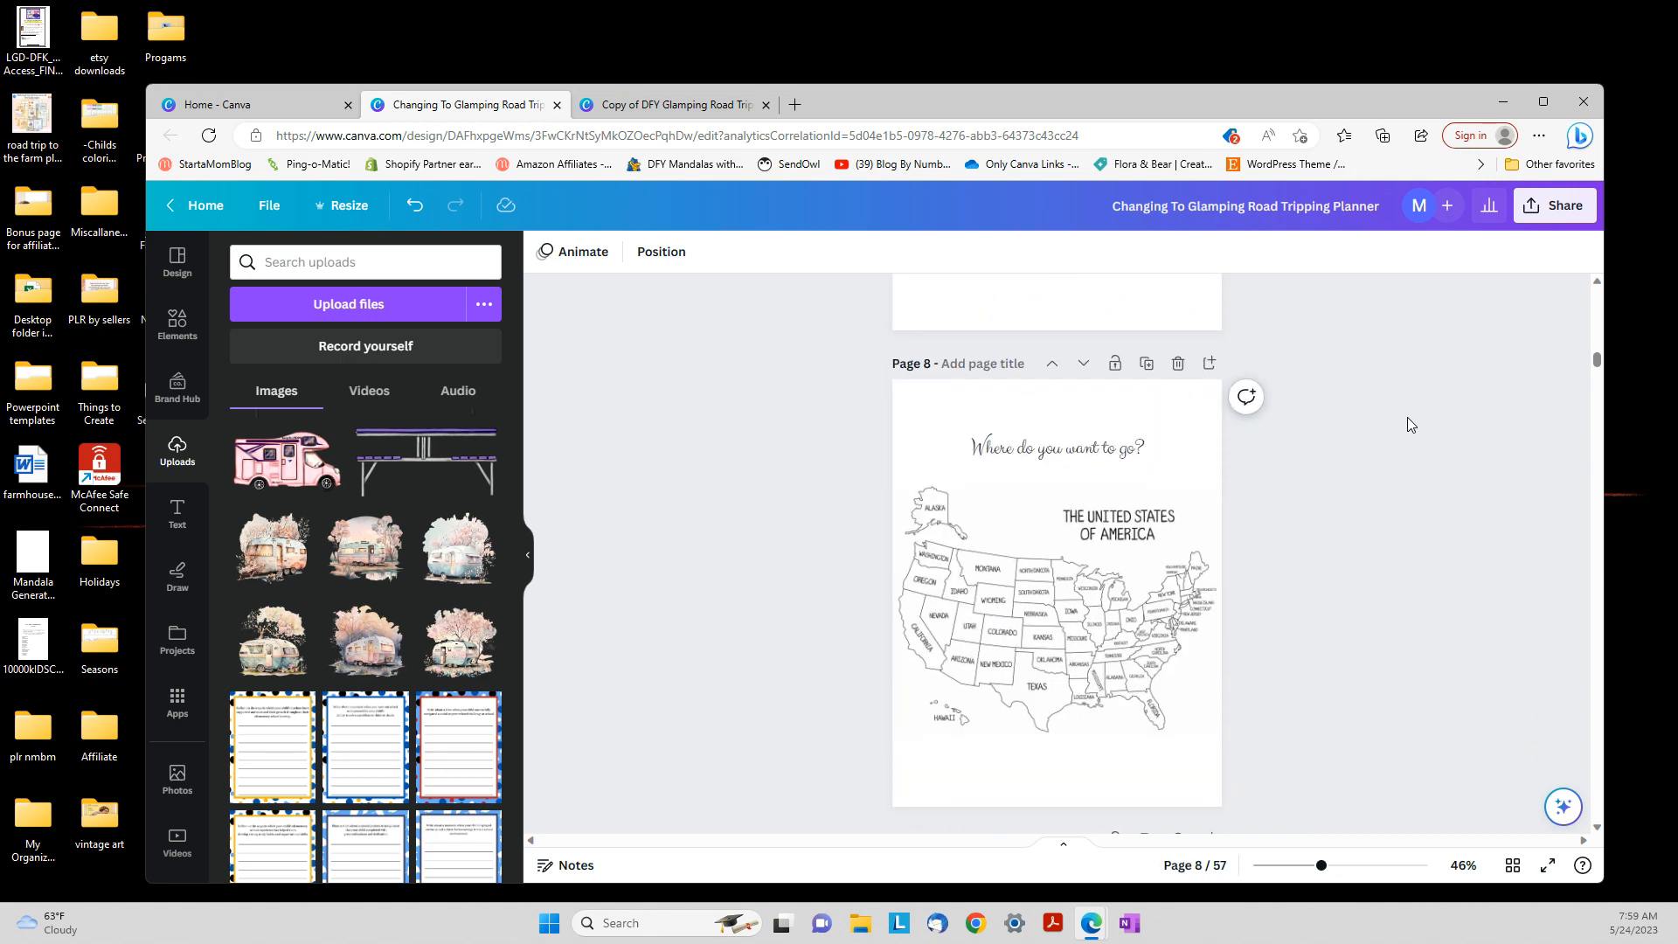
pyautogui.scroll(-5, 1408, 425)
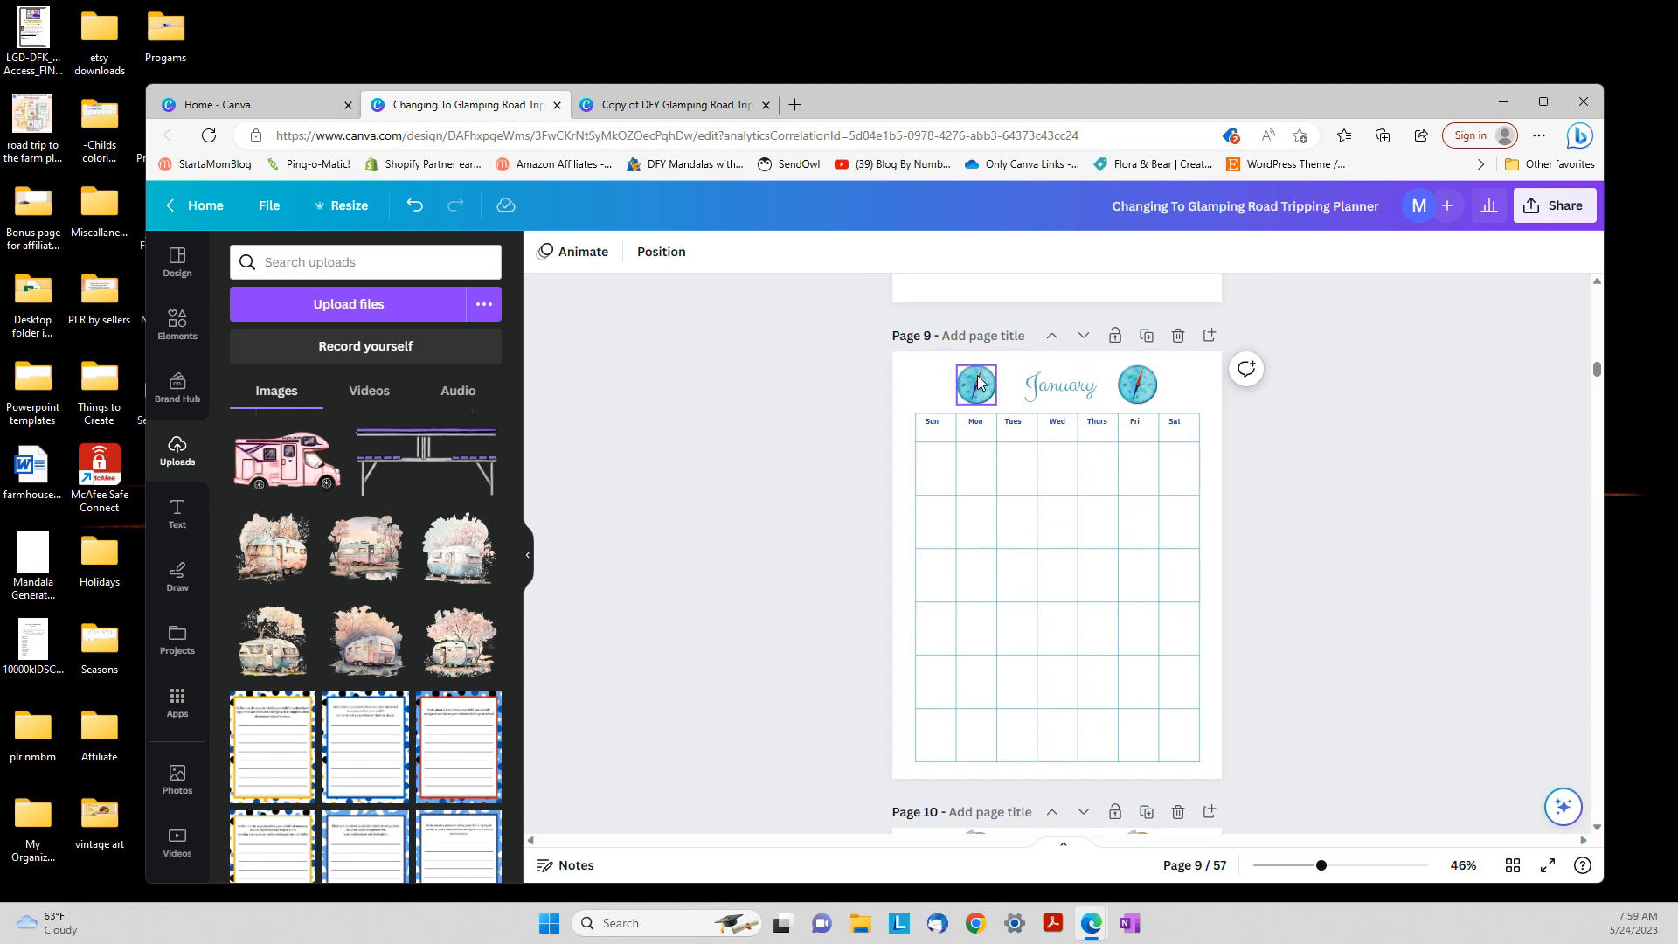
pyautogui.click(983, 383)
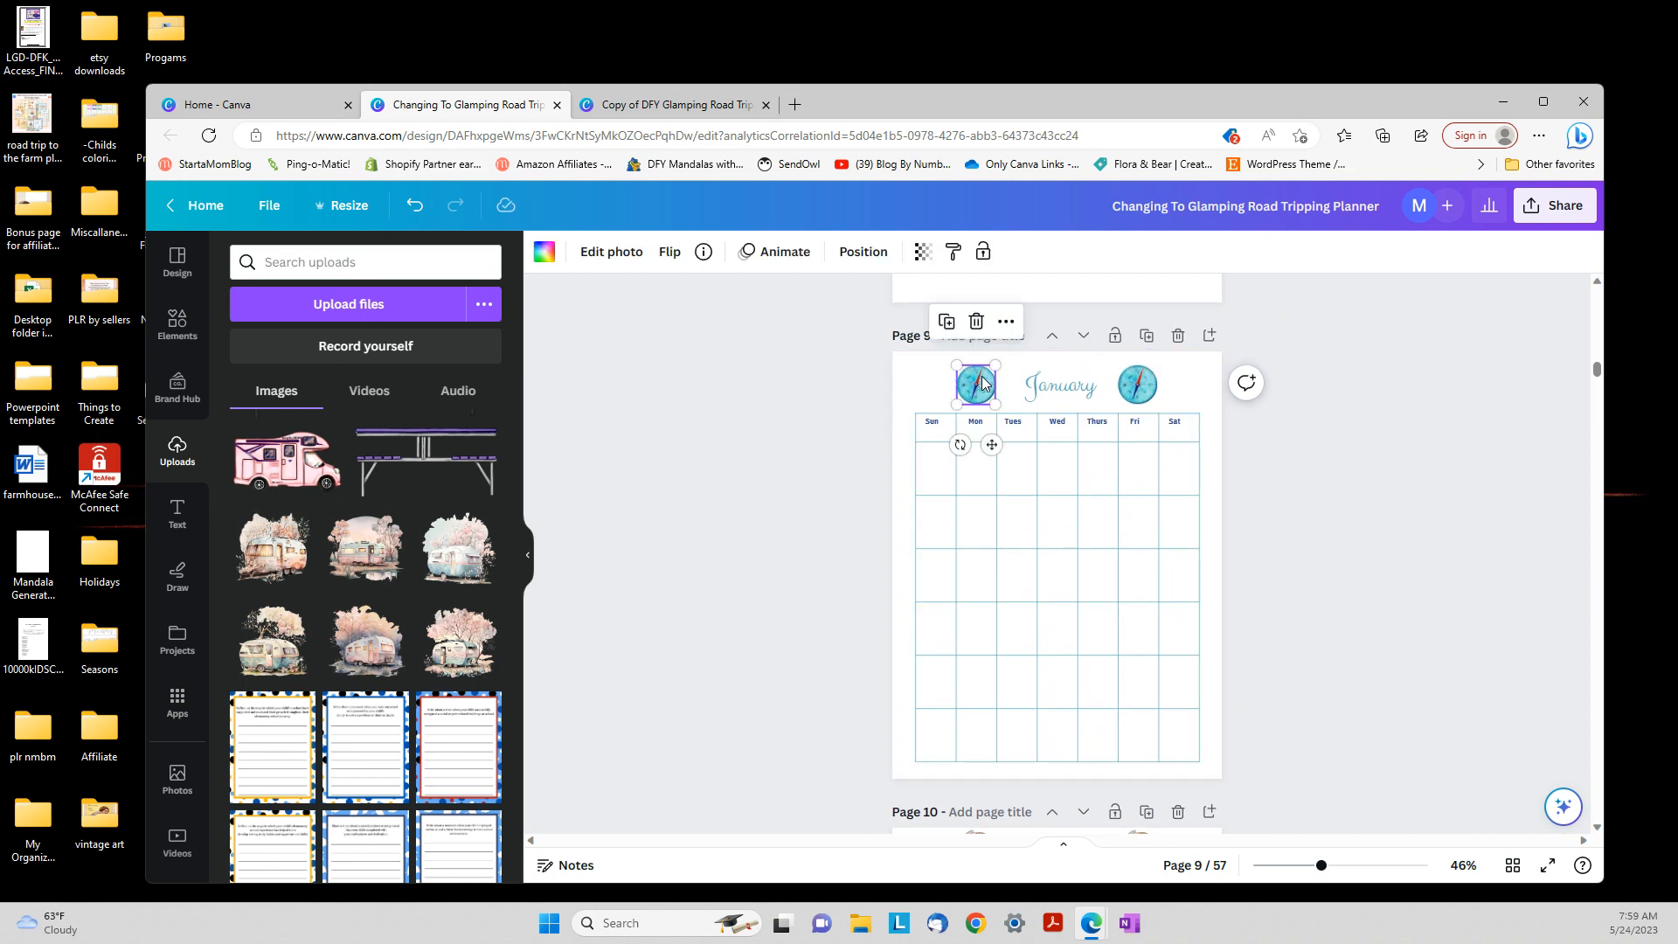
pyautogui.press('Delete')
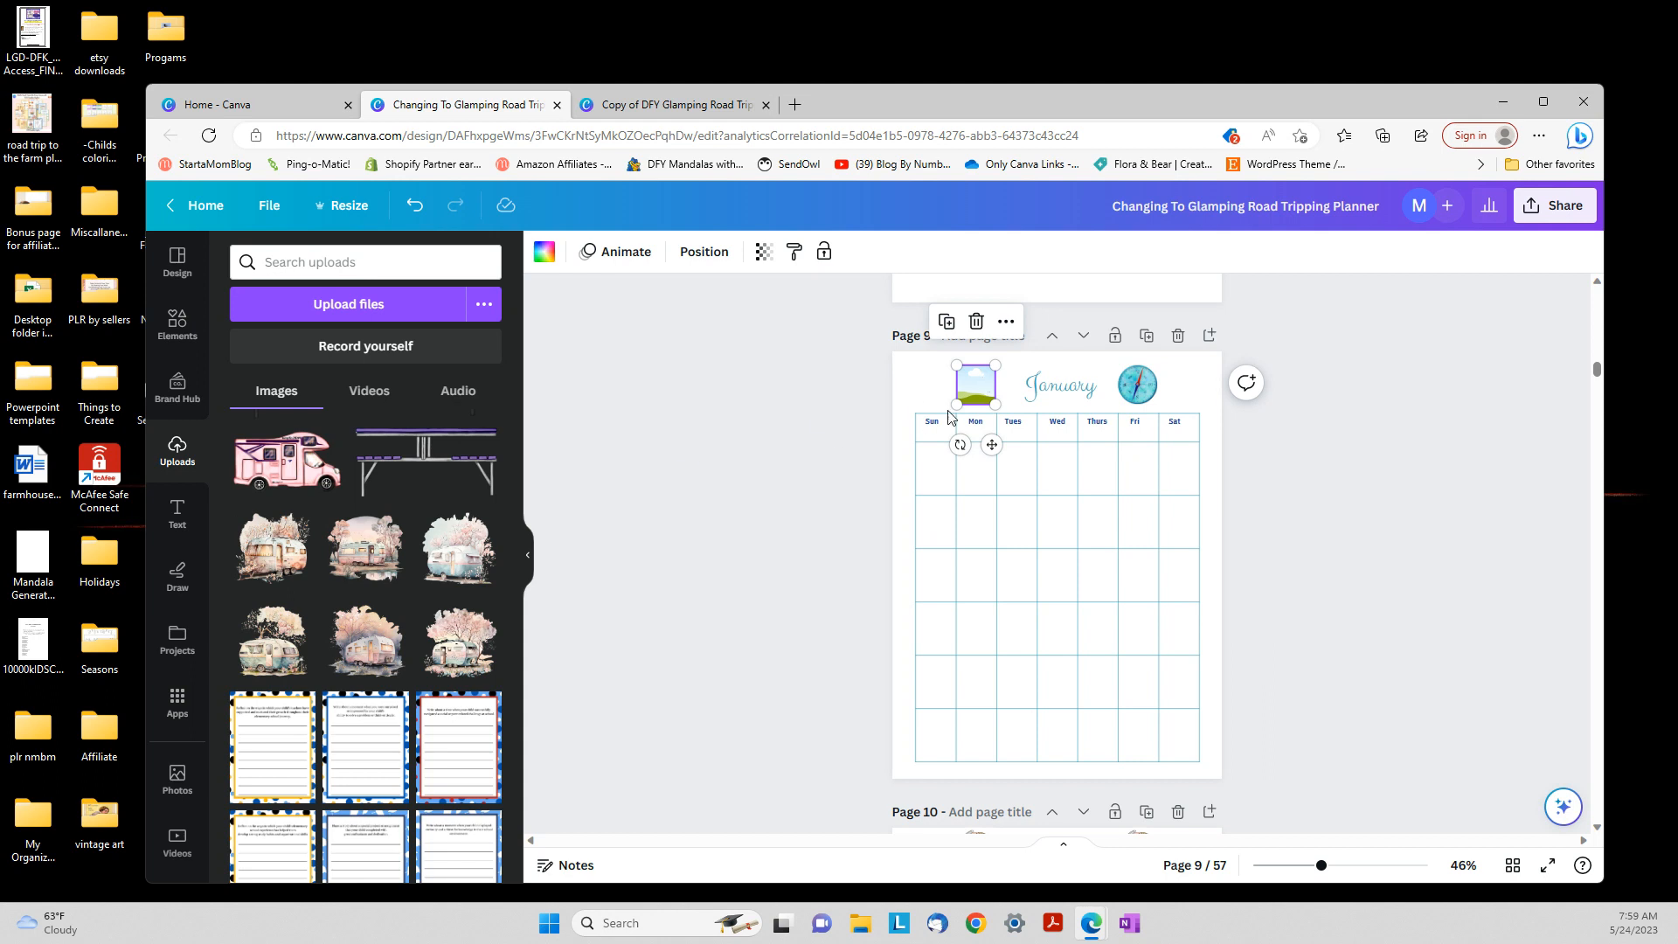
pyautogui.moveTo(984, 383); pyautogui.dragTo(1143, 387)
pyautogui.press('Delete')
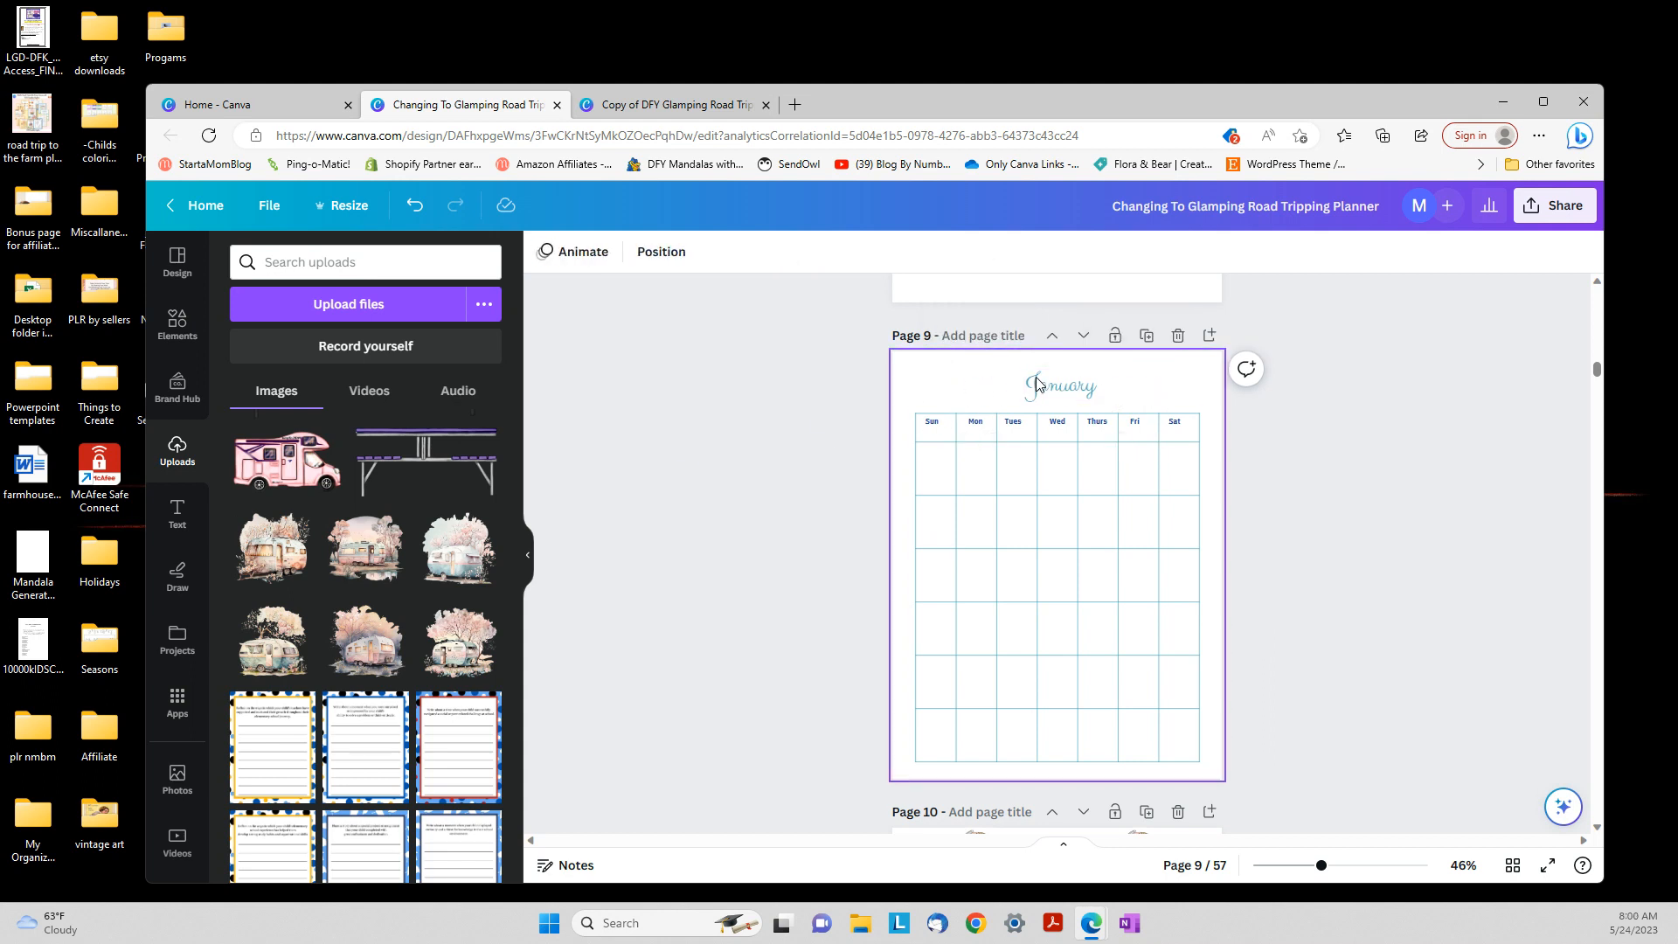
# Examine the pages of the "Copy of DFY Glamping Road Tripping Planner PLR final" design up to its January calendar
pyautogui.click(664, 104)
pyautogui.scroll(-3, 972, 416)
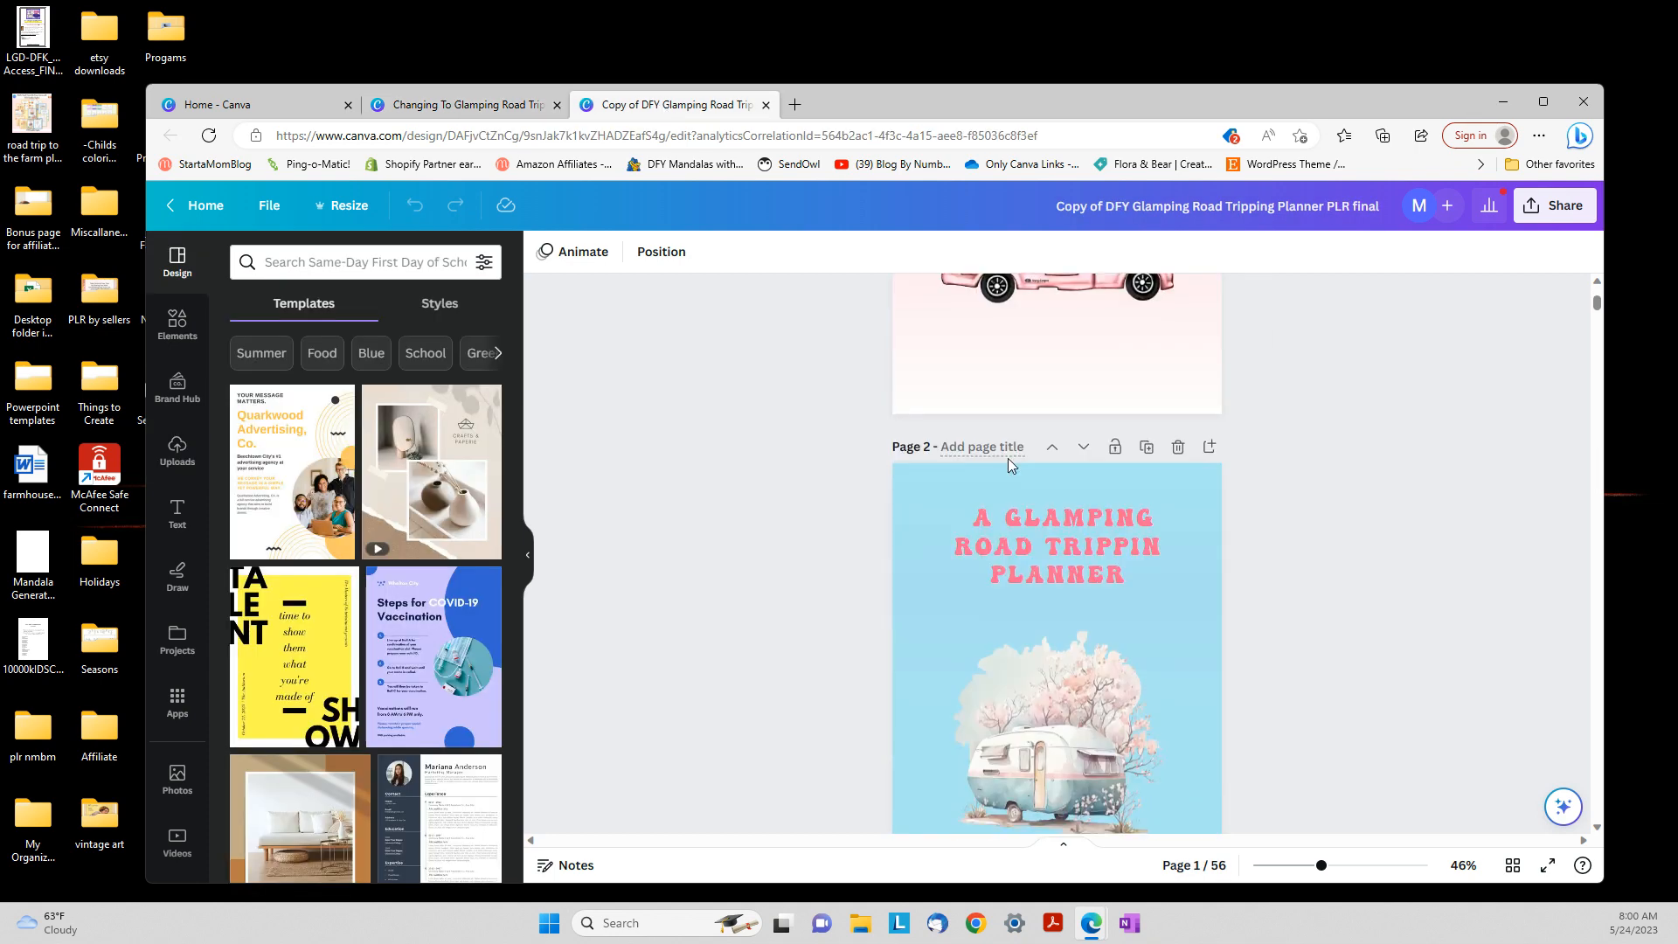
pyautogui.scroll(-20, 1009, 458)
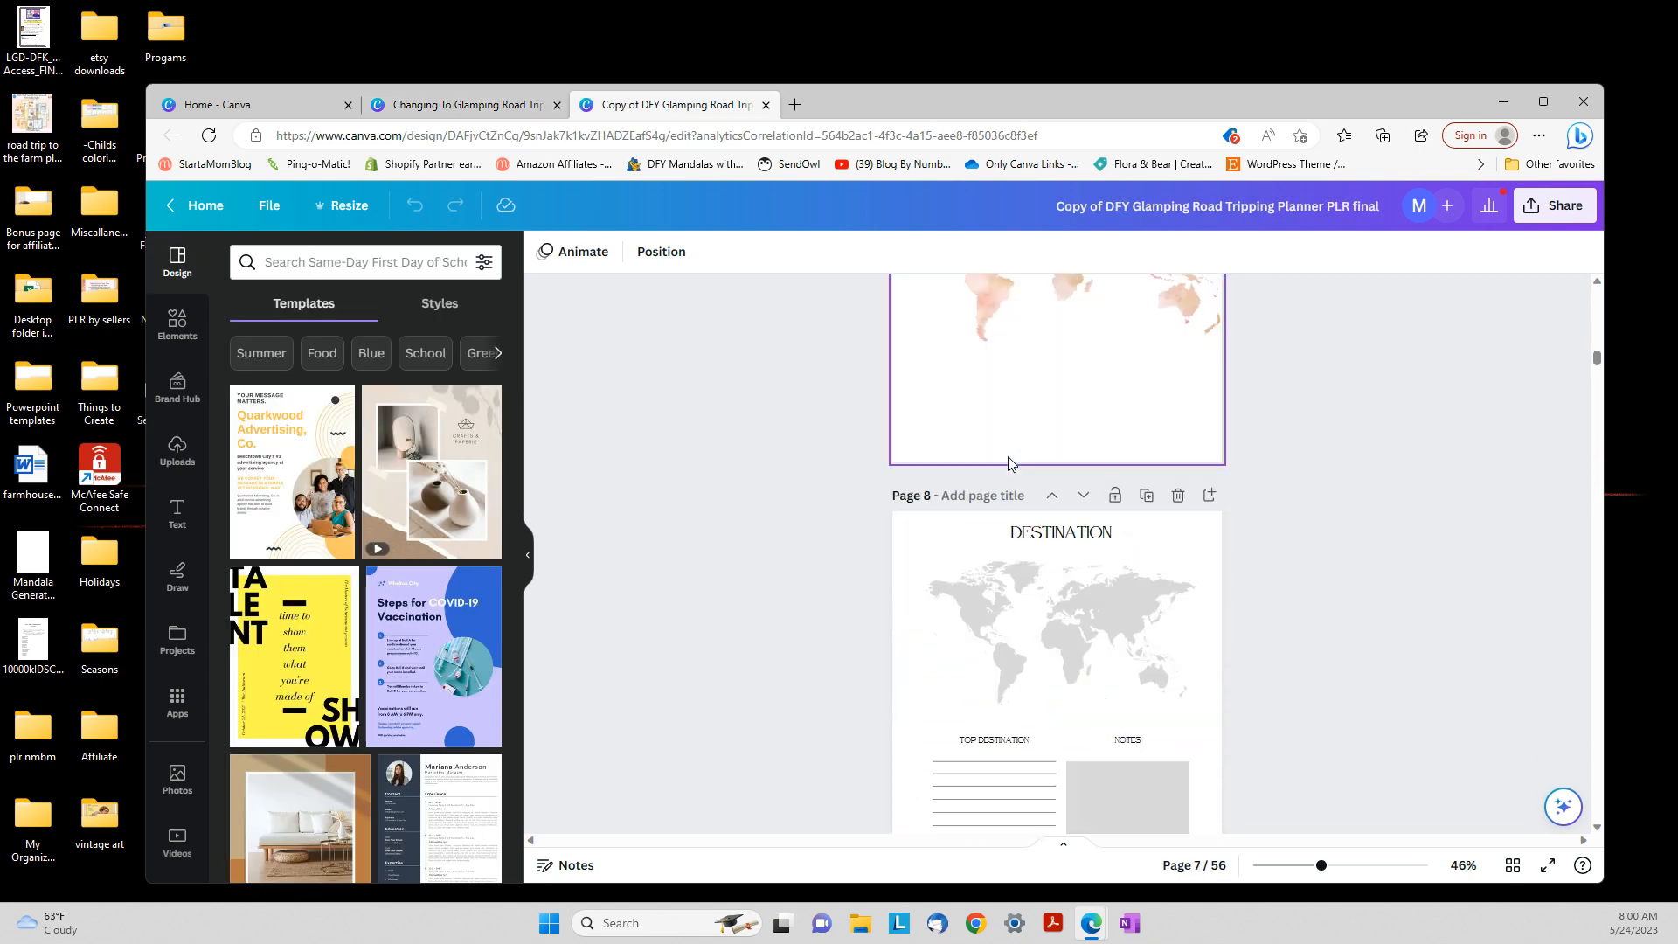
pyautogui.scroll(-12, 1008, 458)
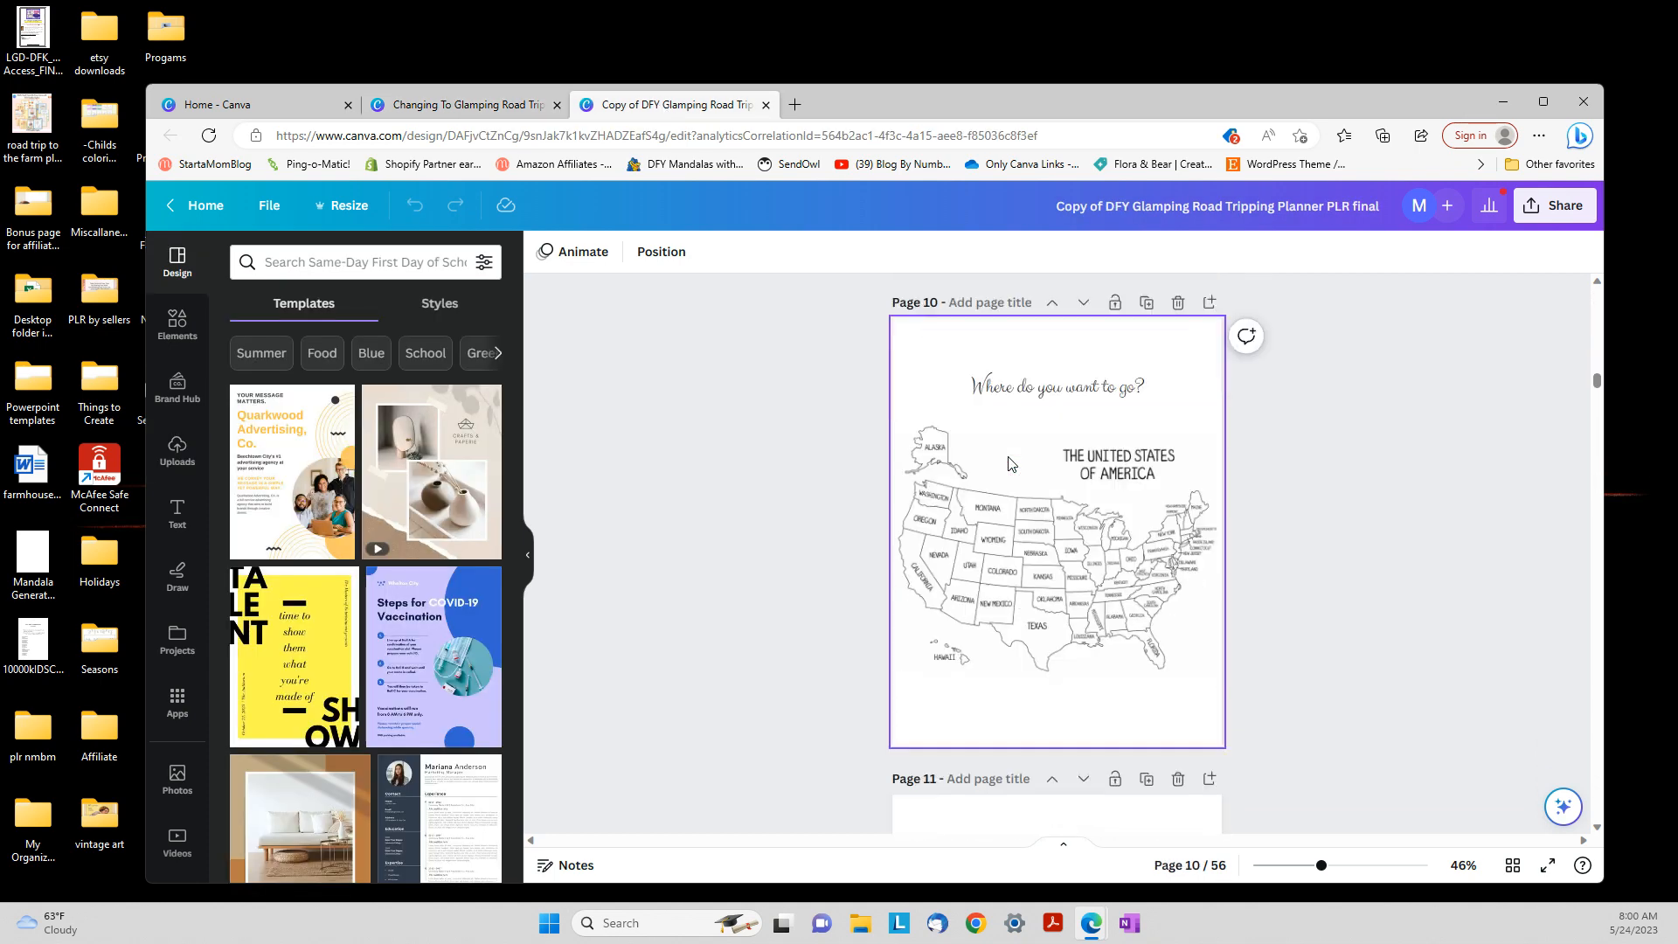
pyautogui.scroll(-10, 1009, 463)
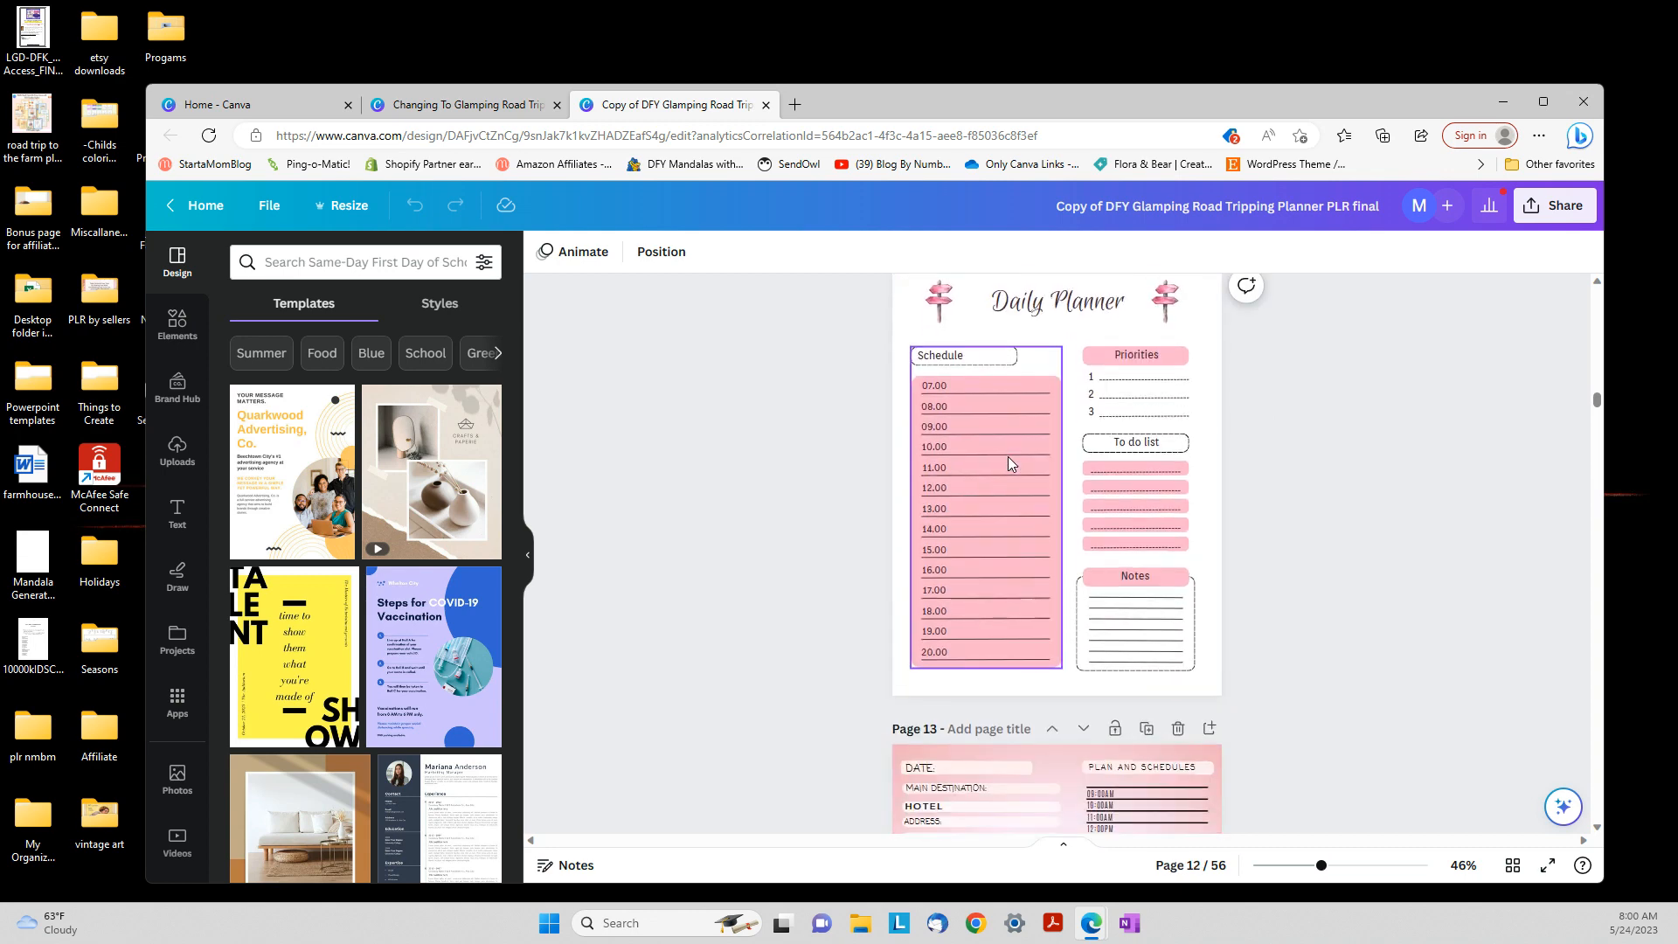
pyautogui.scroll(-10, 1009, 463)
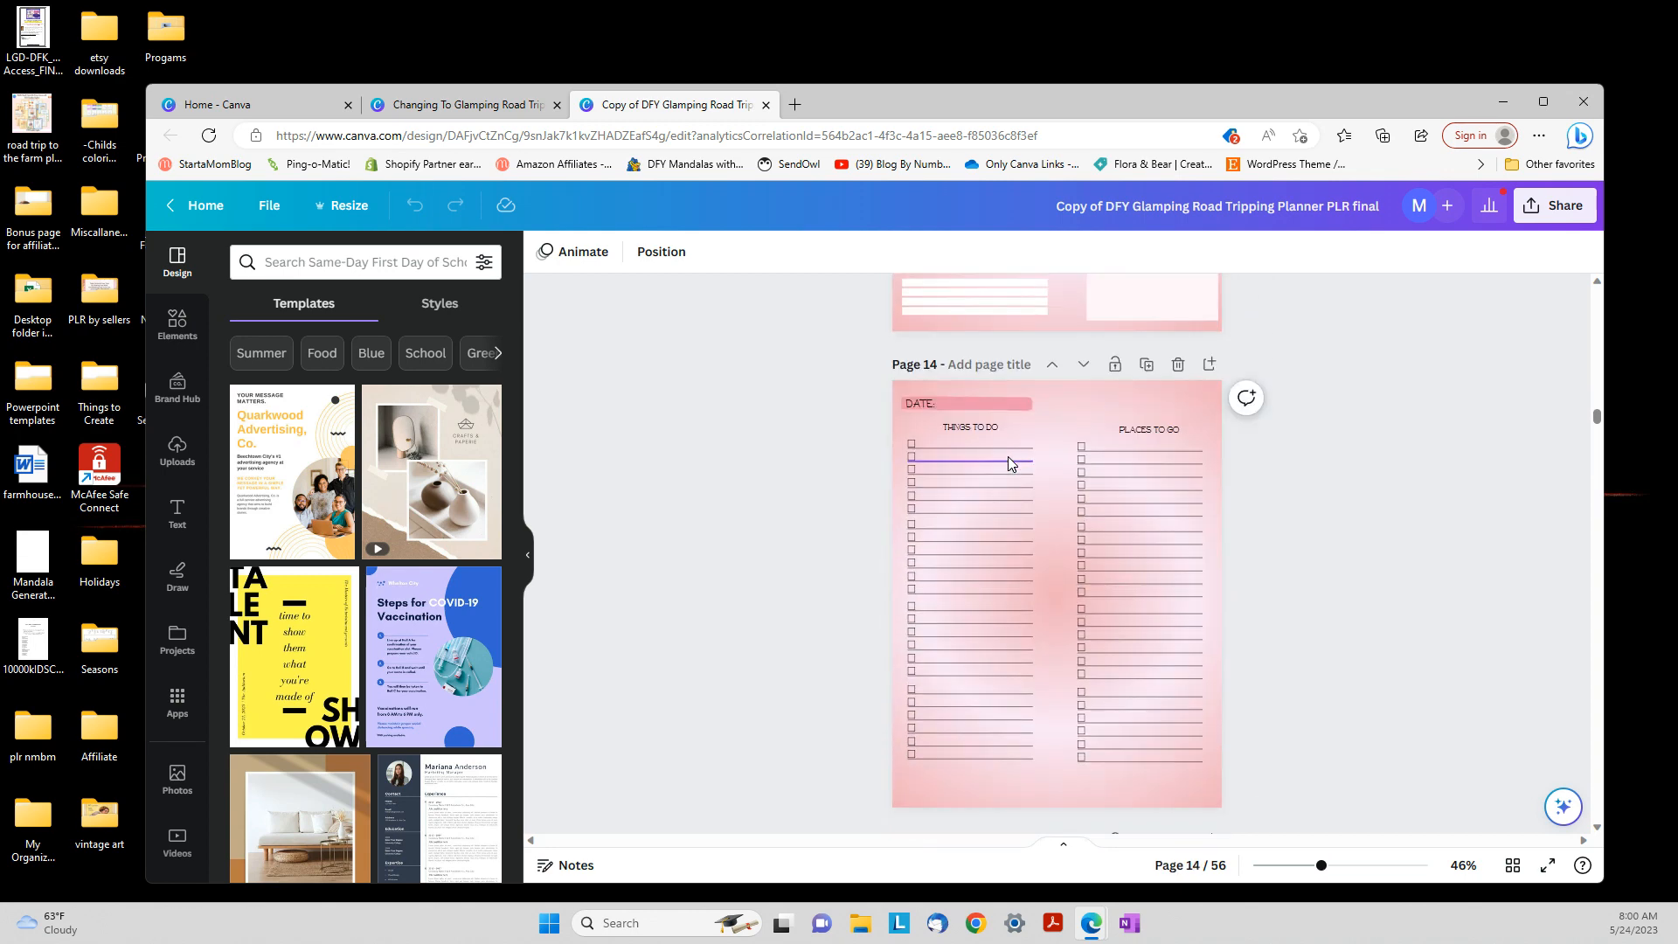
pyautogui.scroll(-6, 1009, 457)
pyautogui.scroll(1, 1009, 456)
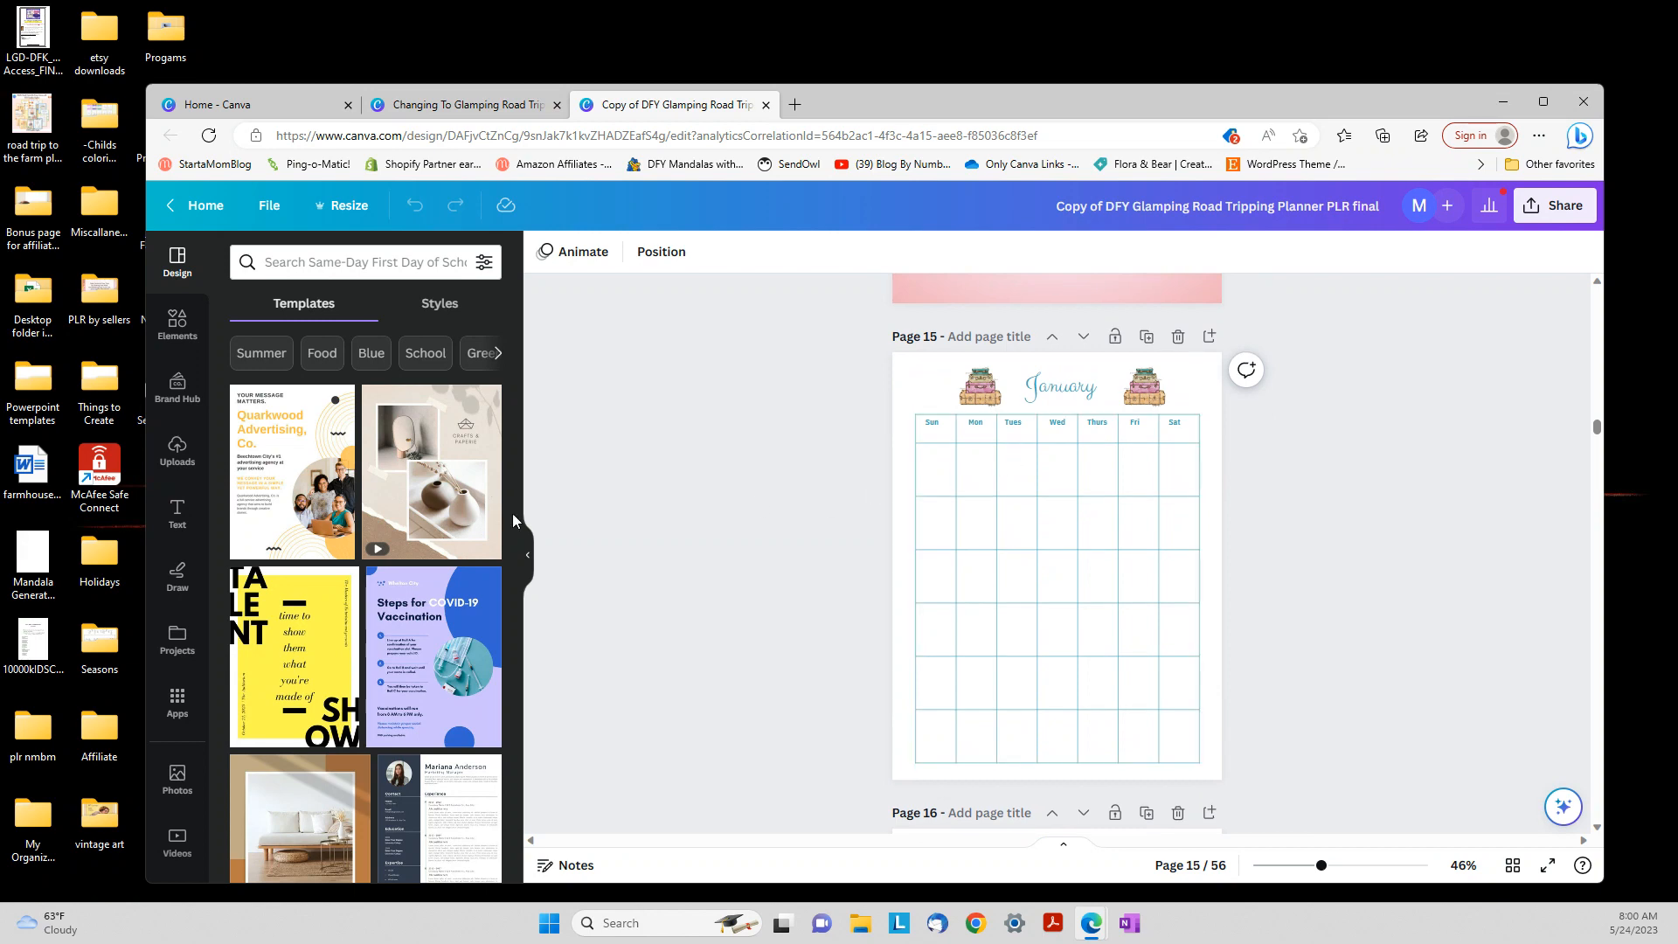
# Back in the "Changing To Glamping Road Tripping Planner" design, place the uploaded pink-and-green suitcase stack, shrunk, left of the page 9 January heading
pyautogui.click(479, 105)
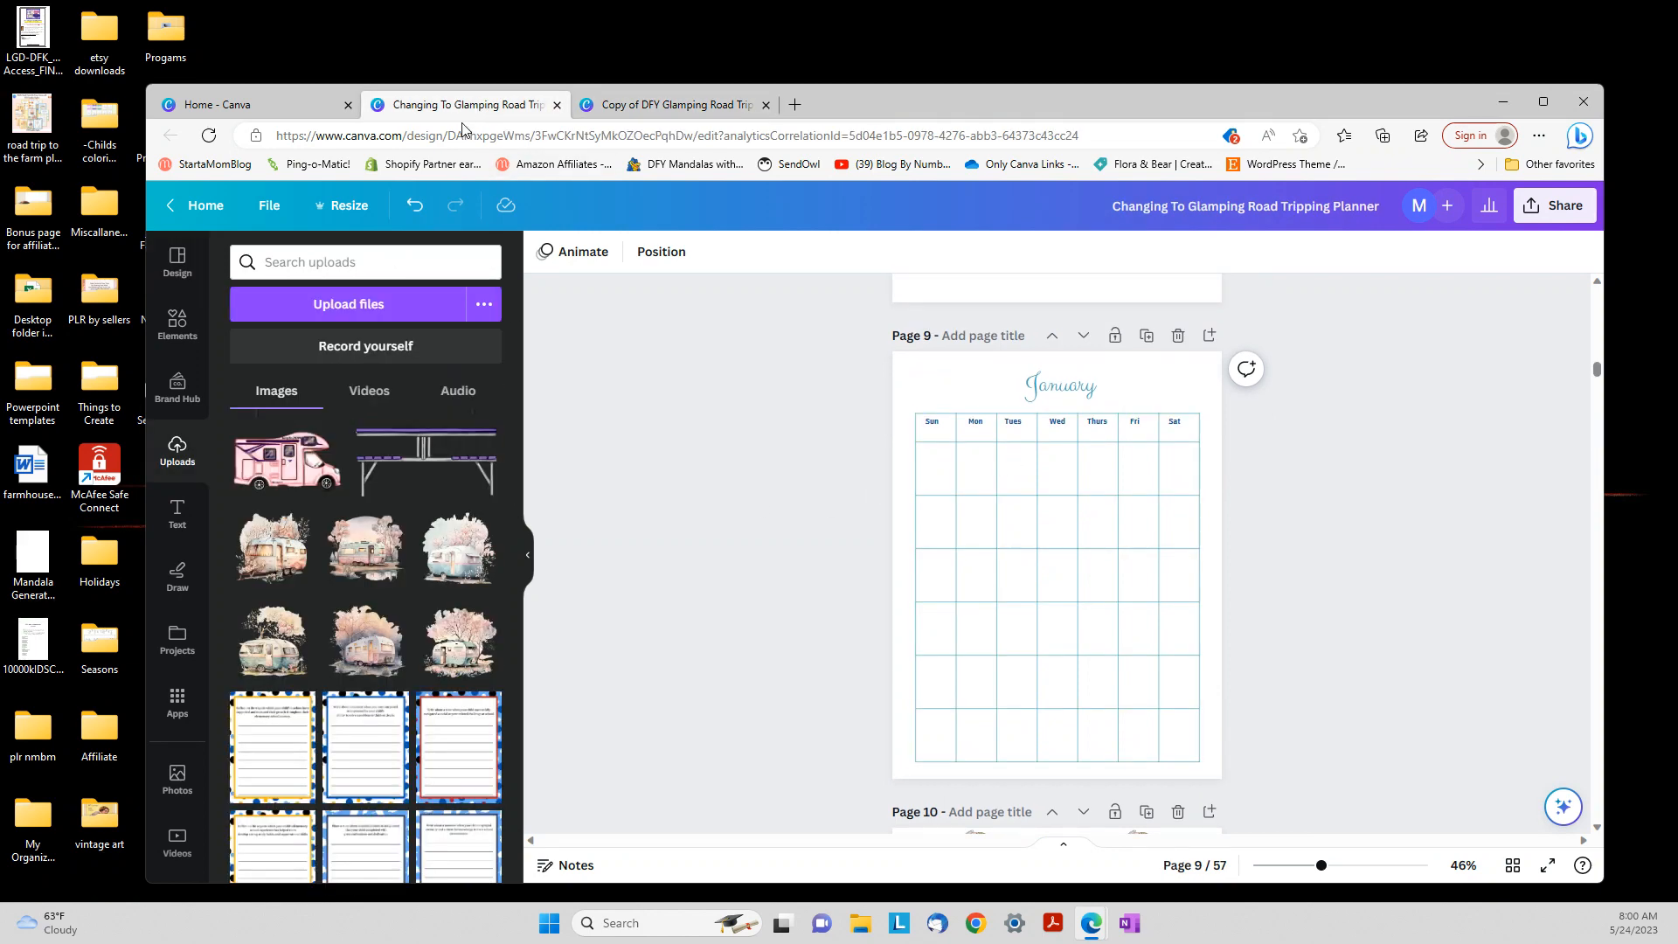
pyautogui.scroll(-10, 431, 507)
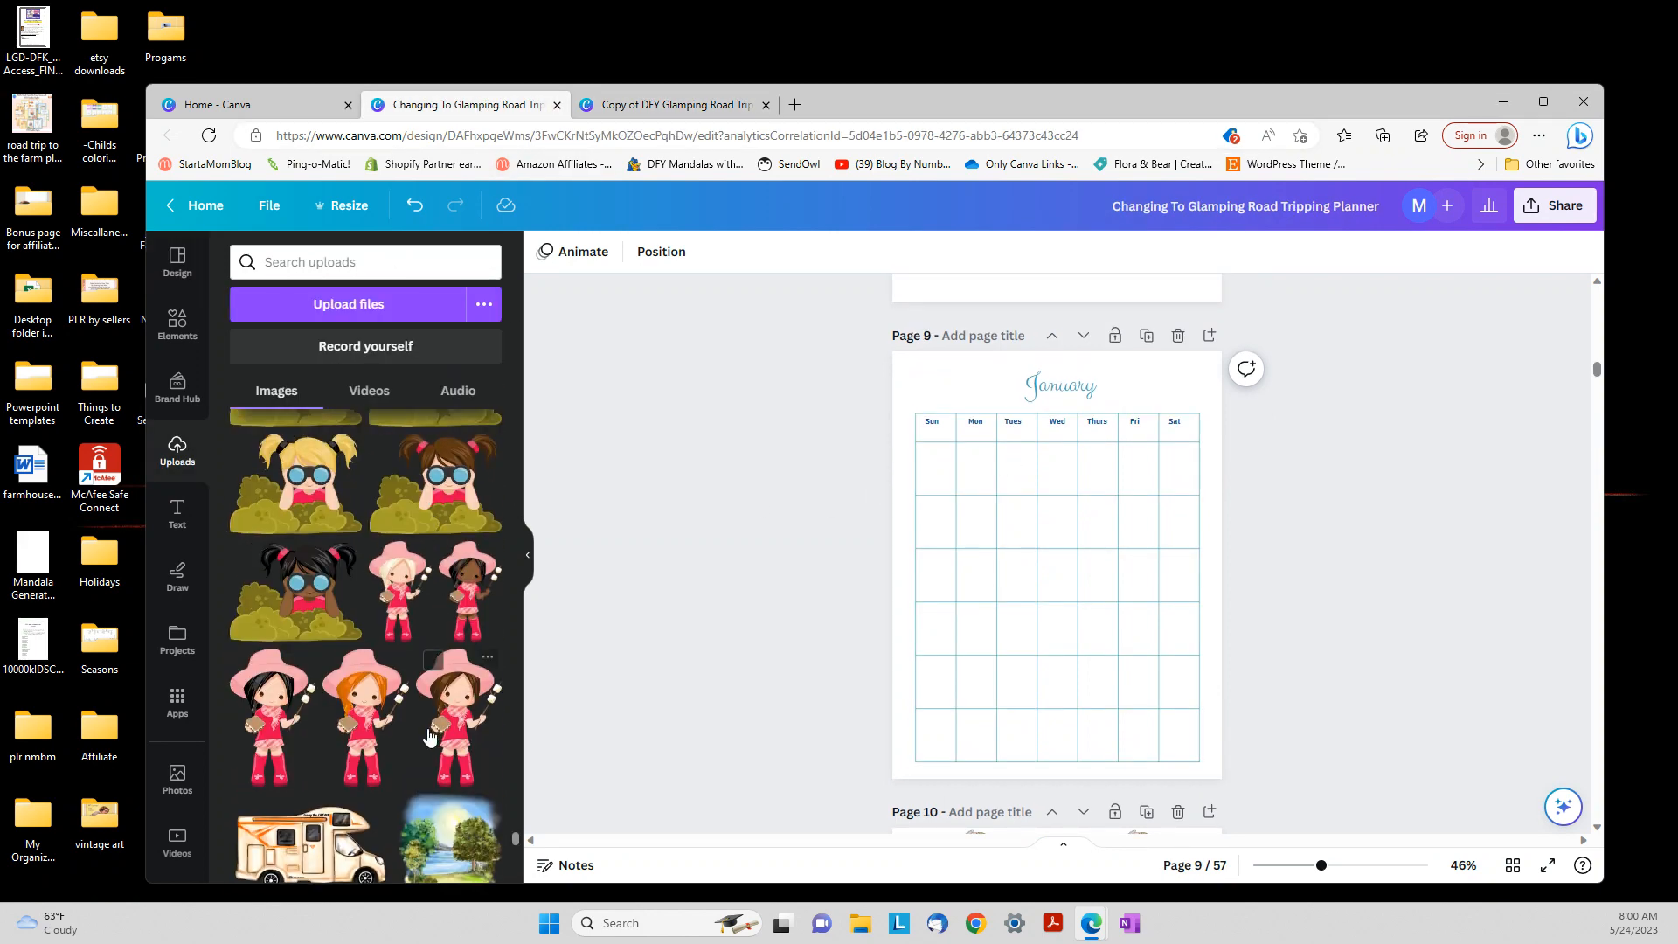
pyautogui.scroll(12, 431, 736)
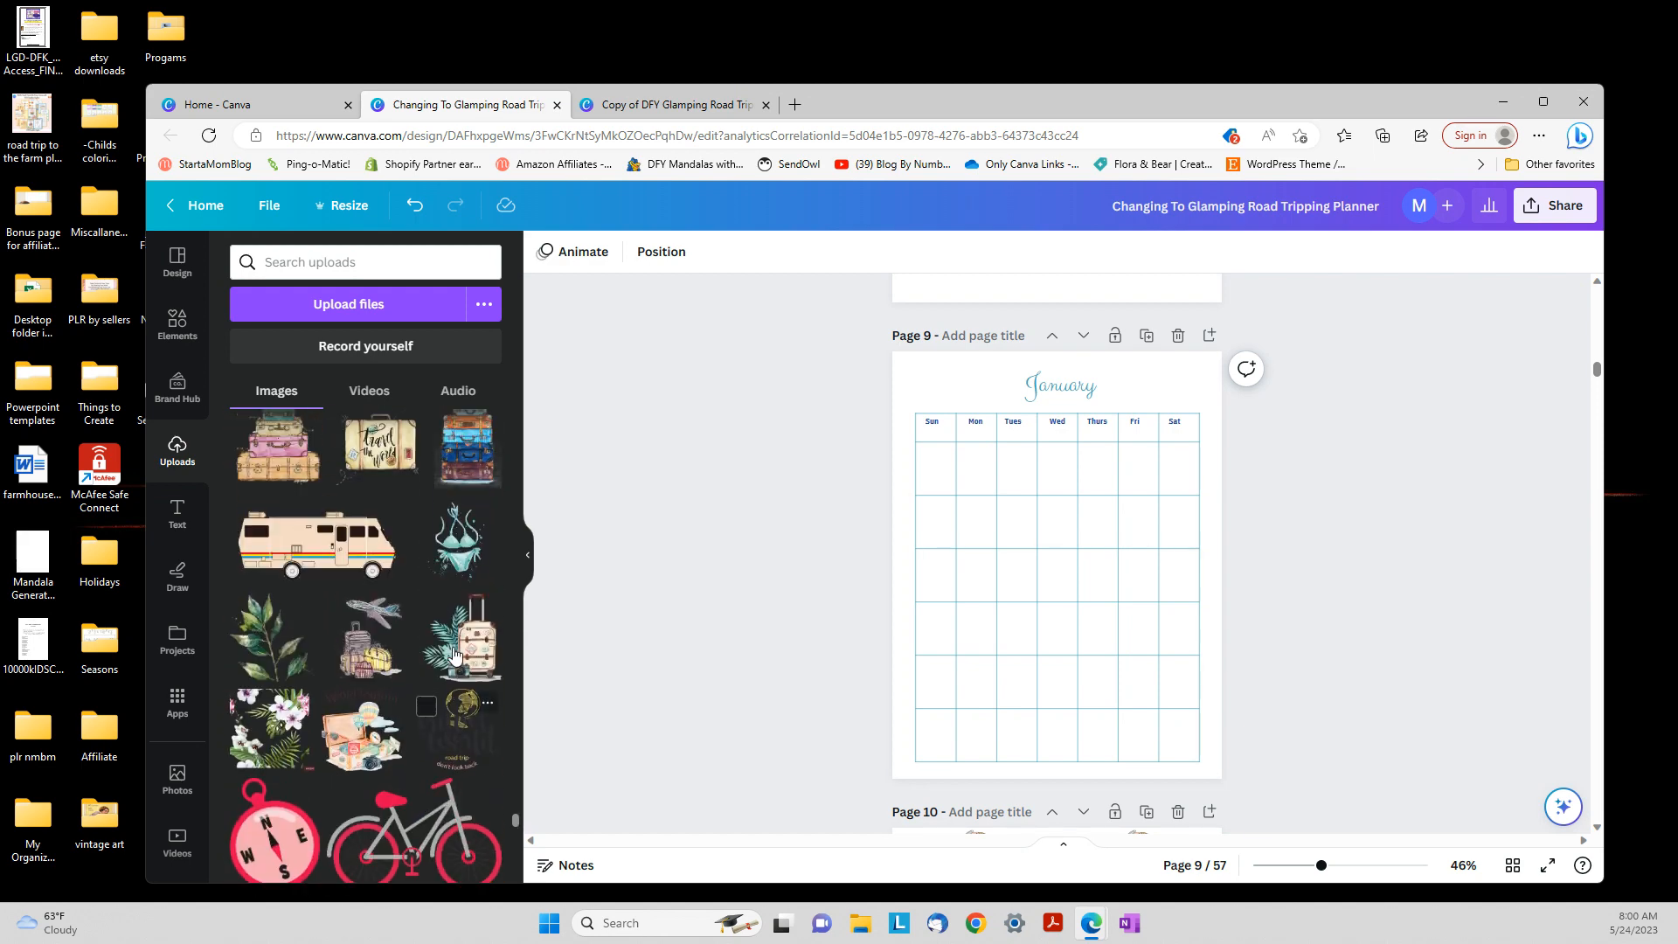
pyautogui.scroll(2, 454, 655)
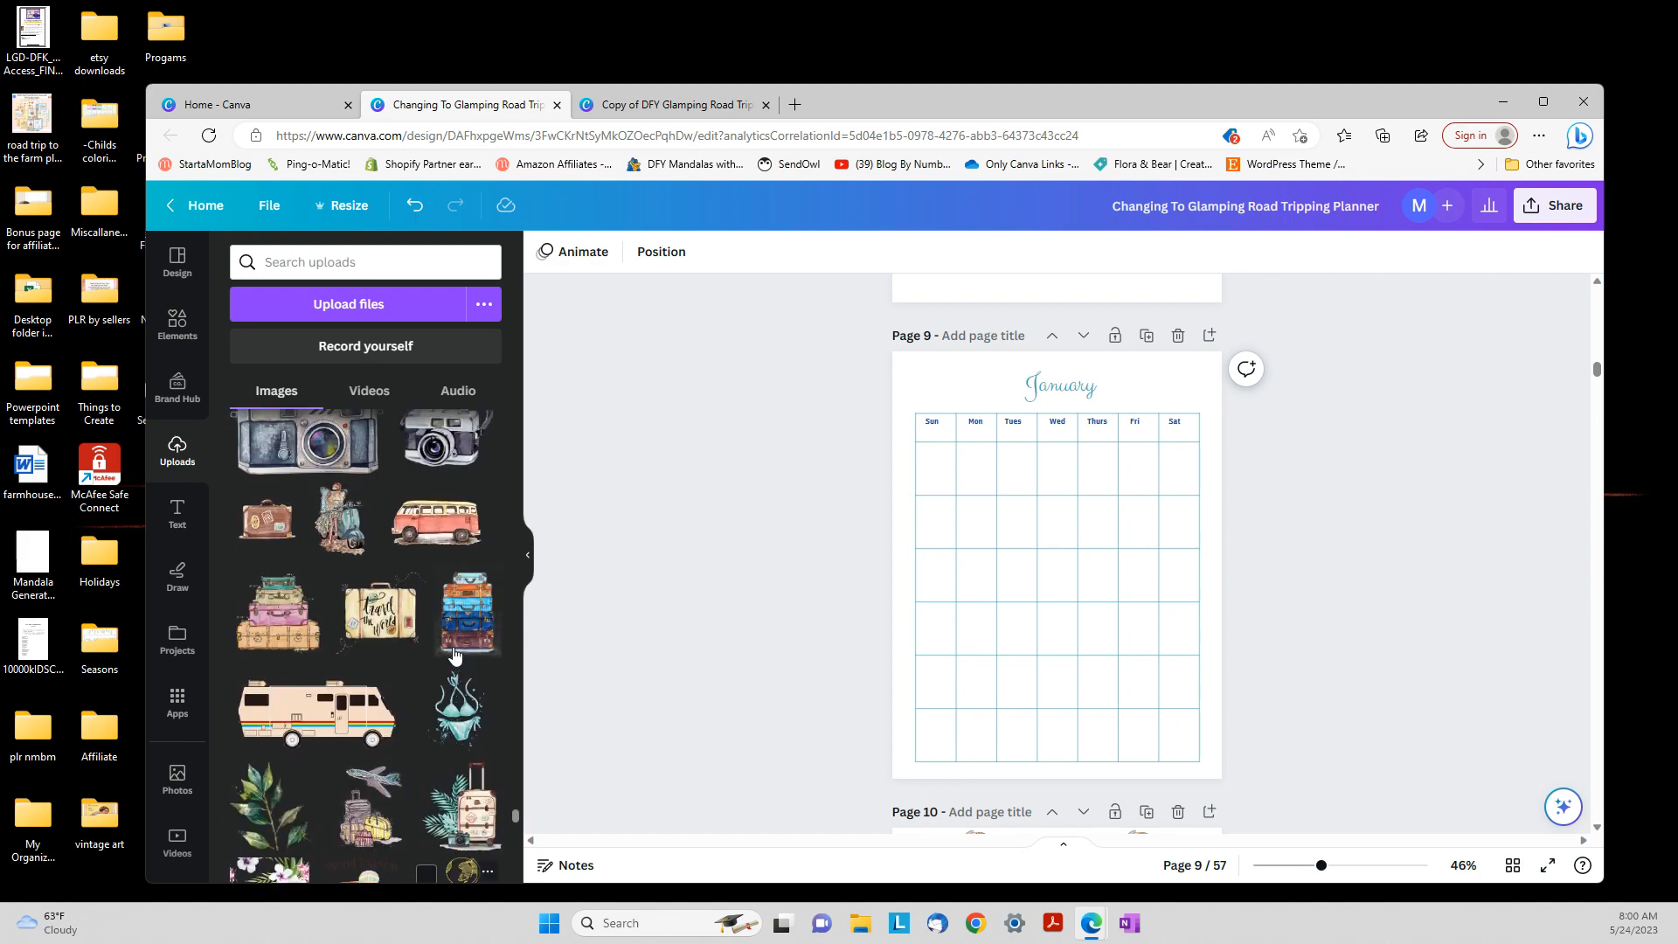
pyautogui.click(278, 614)
pyautogui.moveTo(1151, 477); pyautogui.dragTo(972, 395)
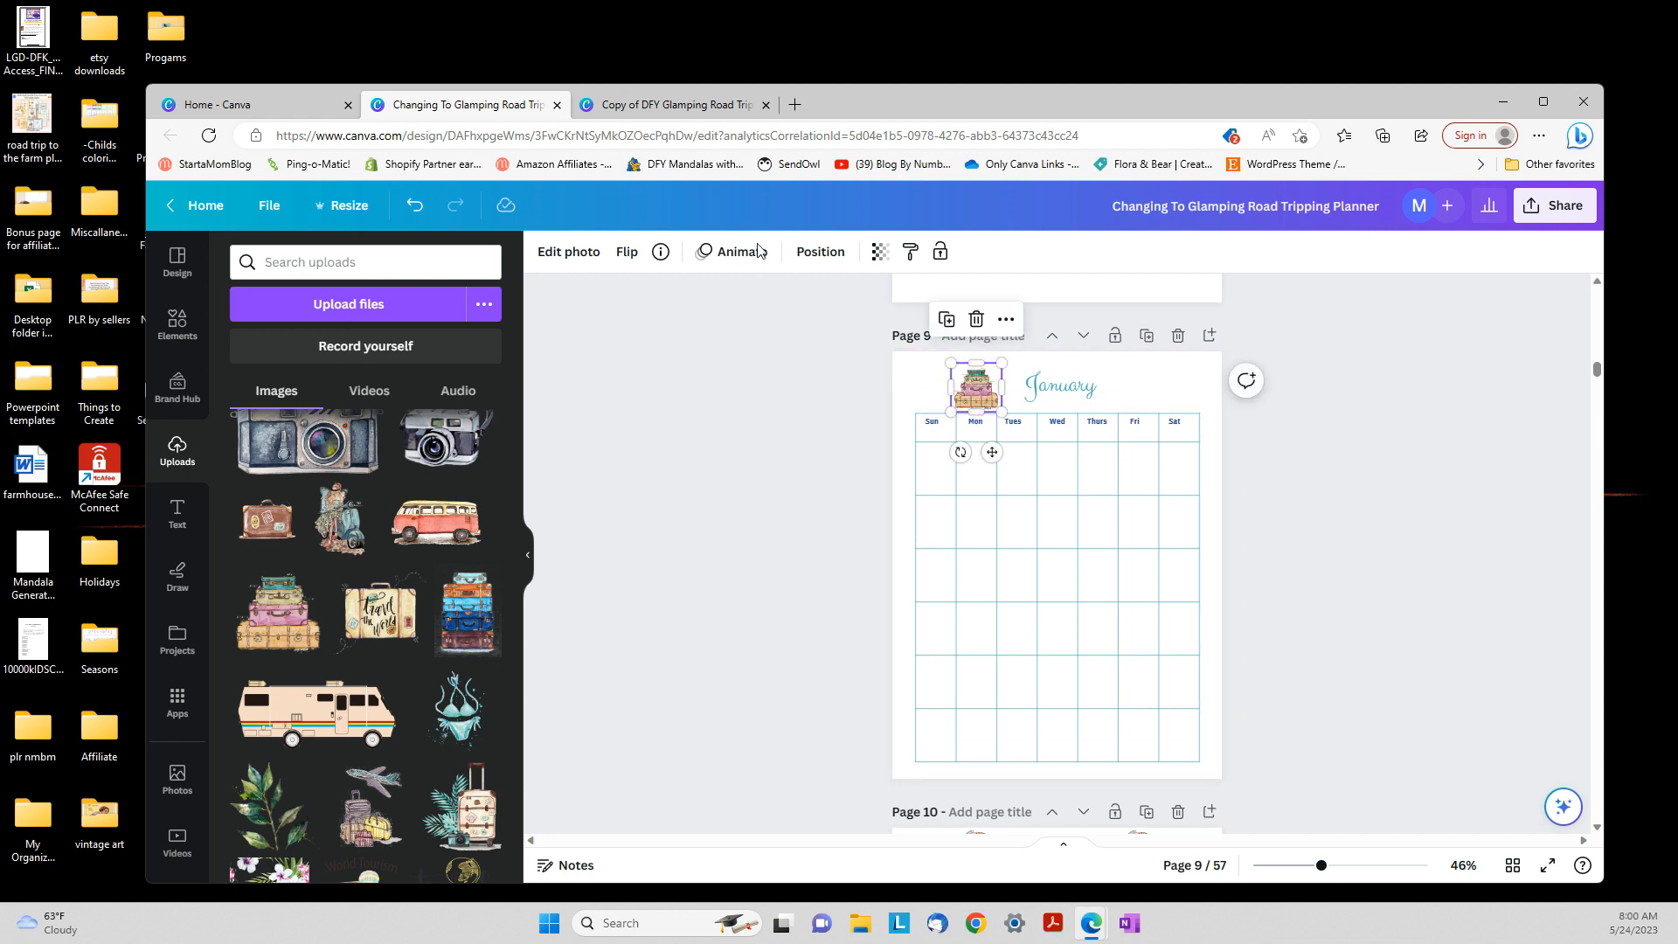
# Duplicate the suitcase stack and place the copy to the right of the January heading, level with the original
pyautogui.hotkey('ctrl', 'd')
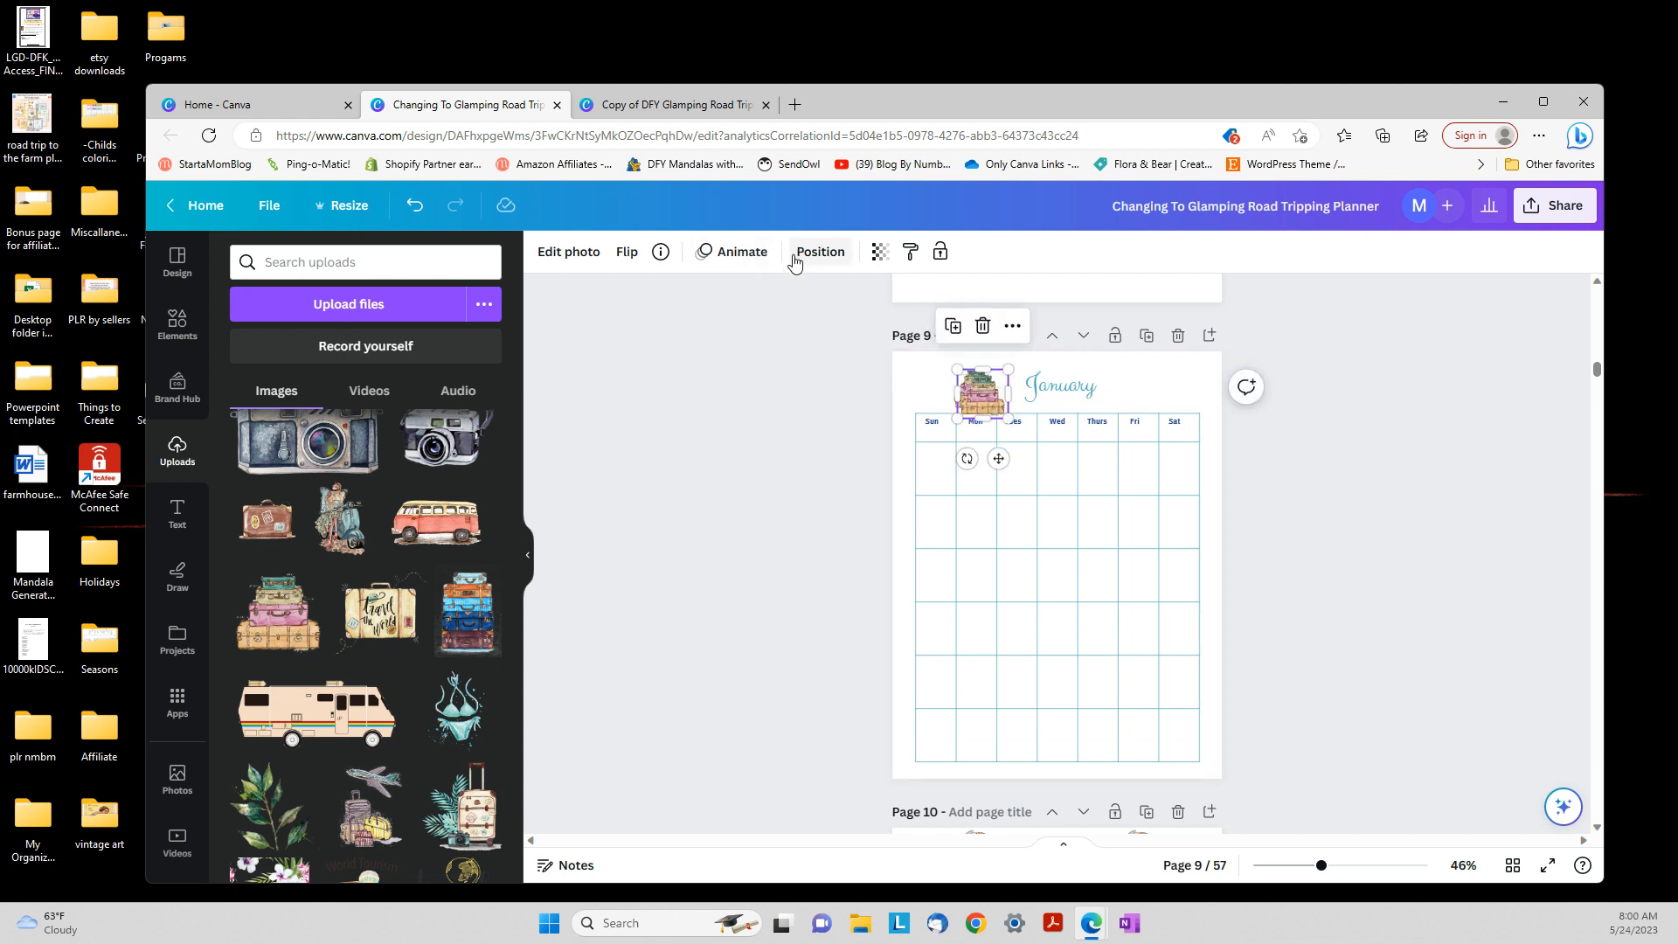
pyautogui.moveTo(992, 398); pyautogui.dragTo(1138, 384)
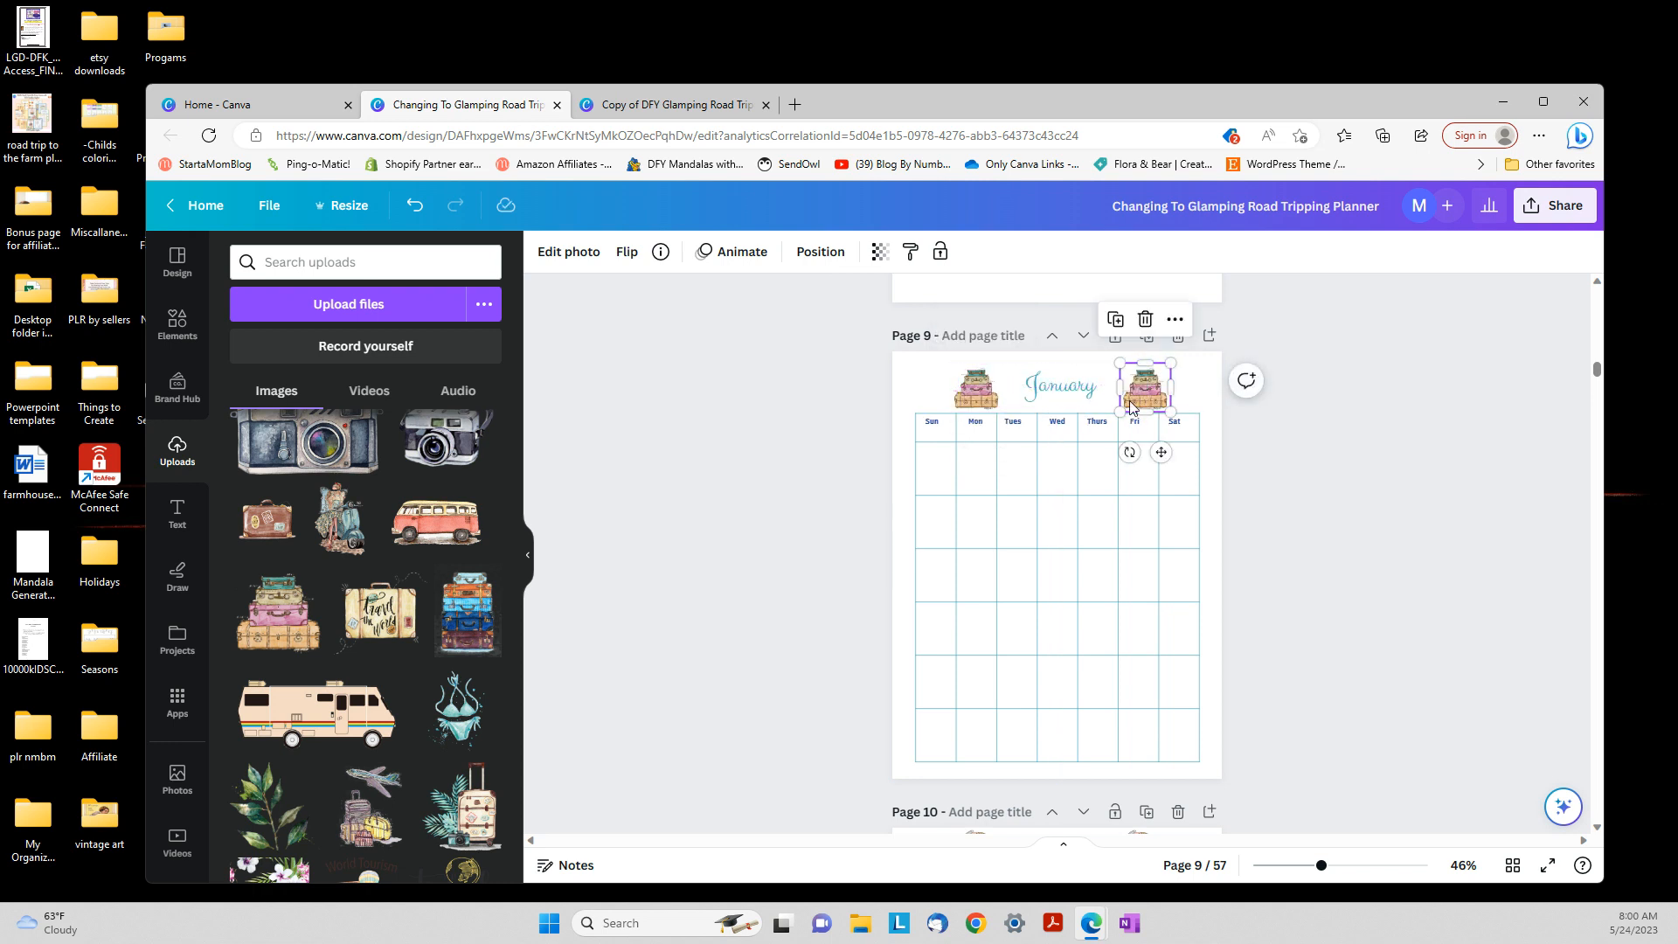
pyautogui.click(1274, 558)
# Delete the two globe pictures on either side of the February heading on page 10
pyautogui.scroll(-5, 1312, 563)
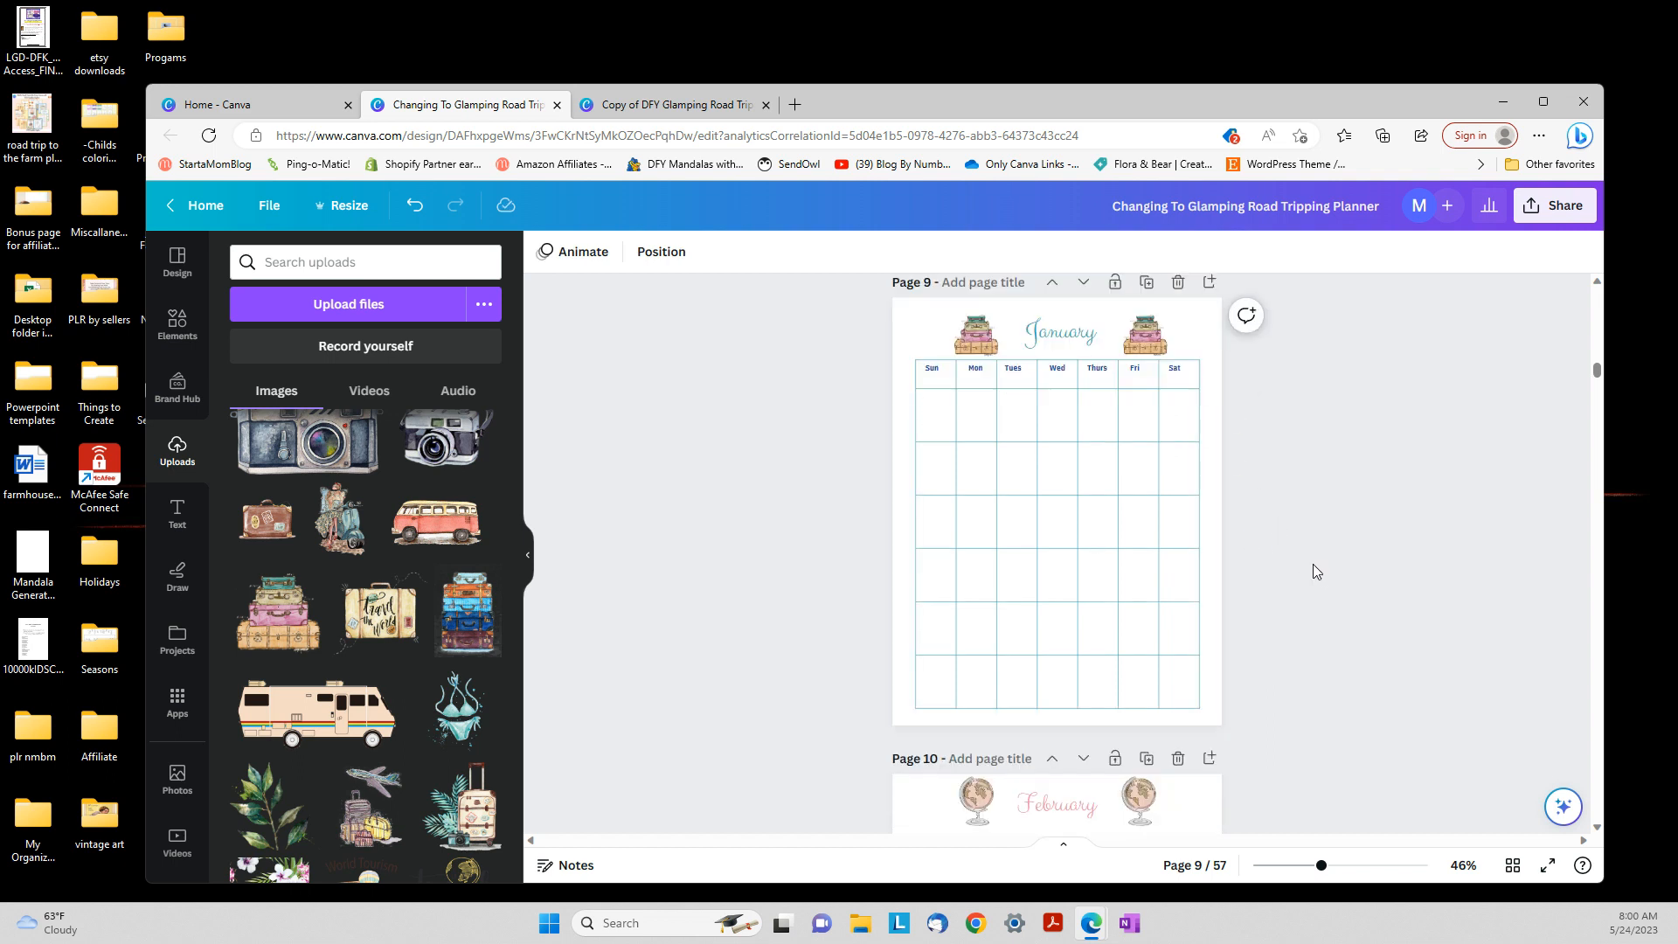
pyautogui.scroll(-1, 1313, 564)
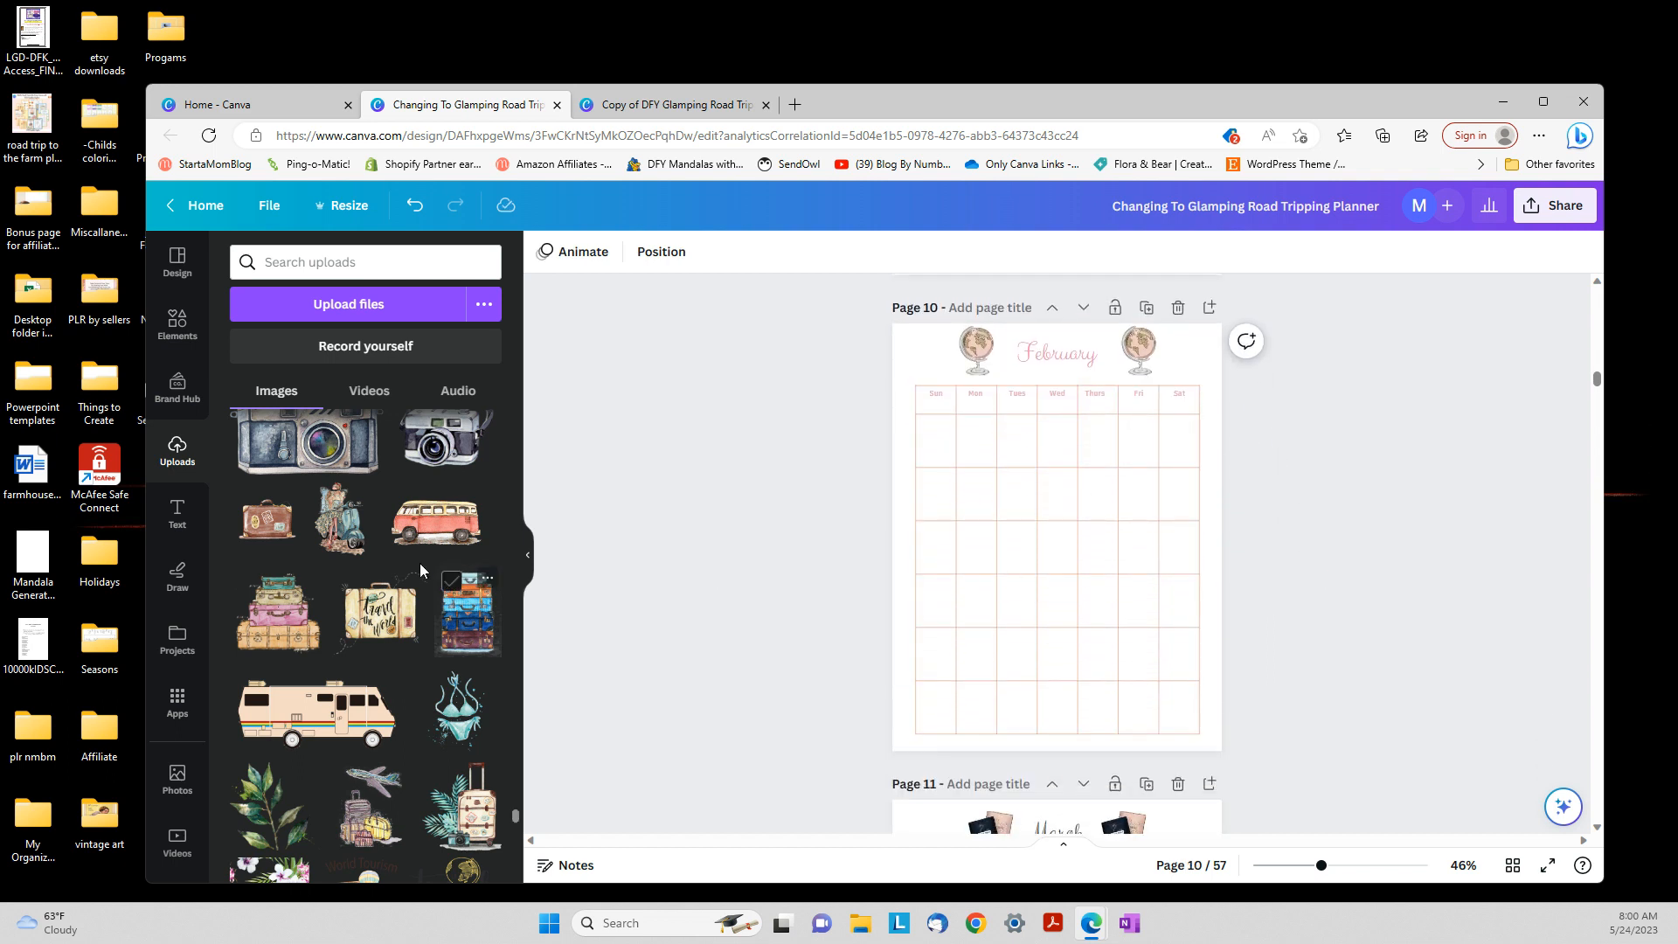
pyautogui.scroll(-1, 355, 579)
pyautogui.scroll(1, 355, 579)
pyautogui.scroll(-2, 450, 562)
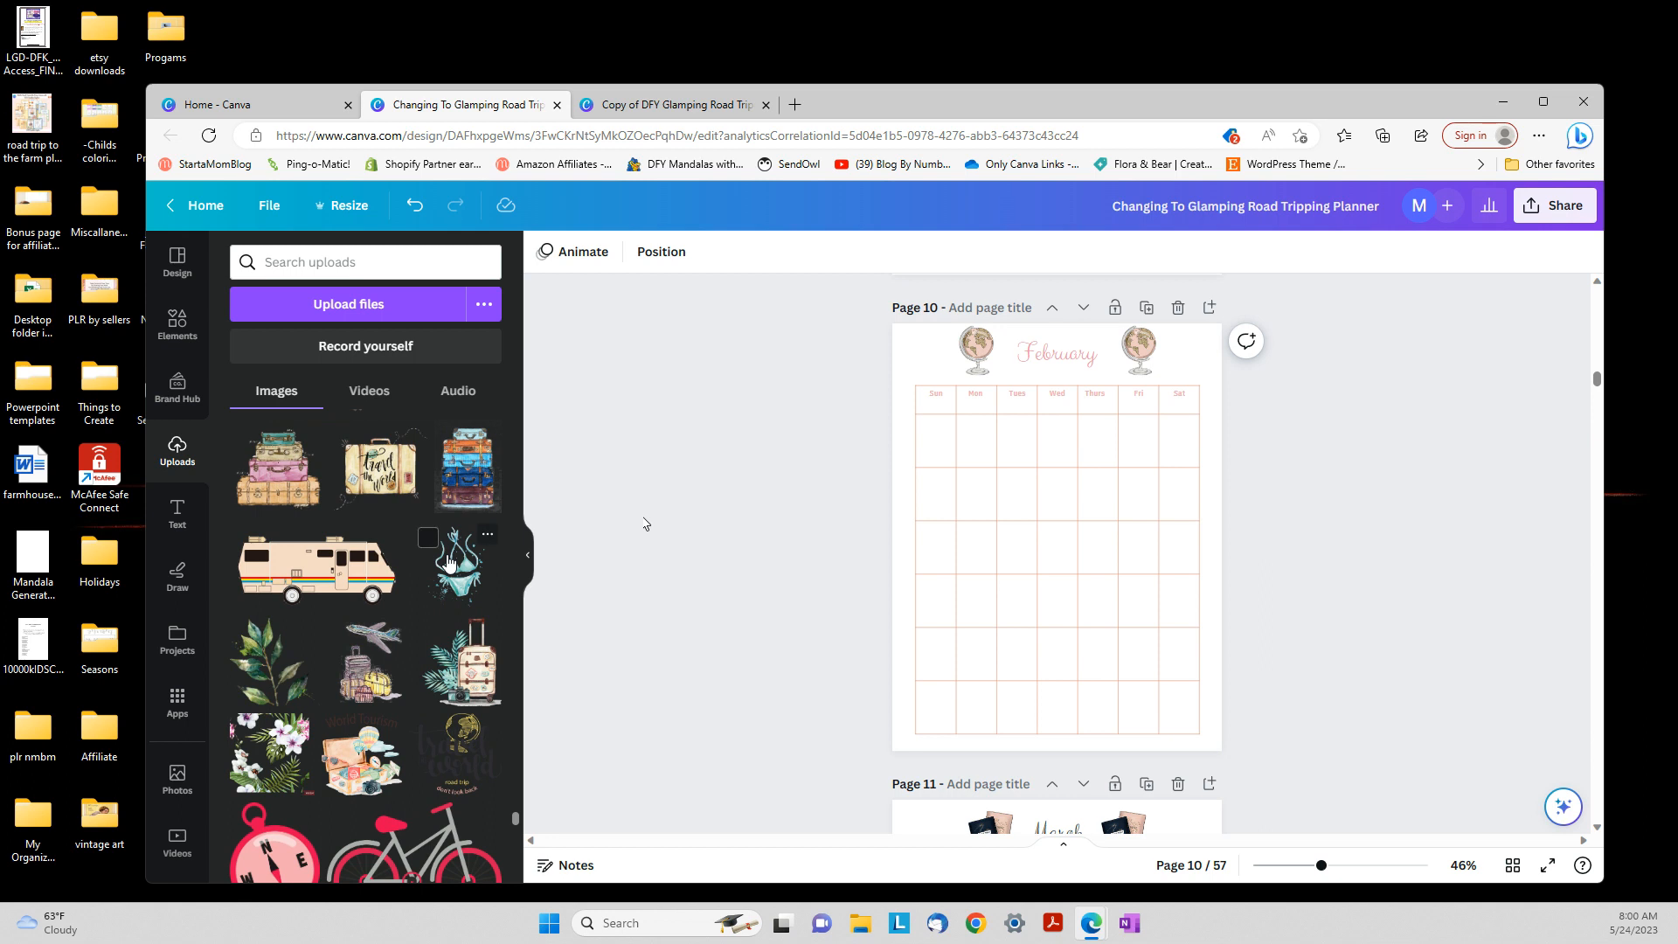
pyautogui.scroll(3, 450, 563)
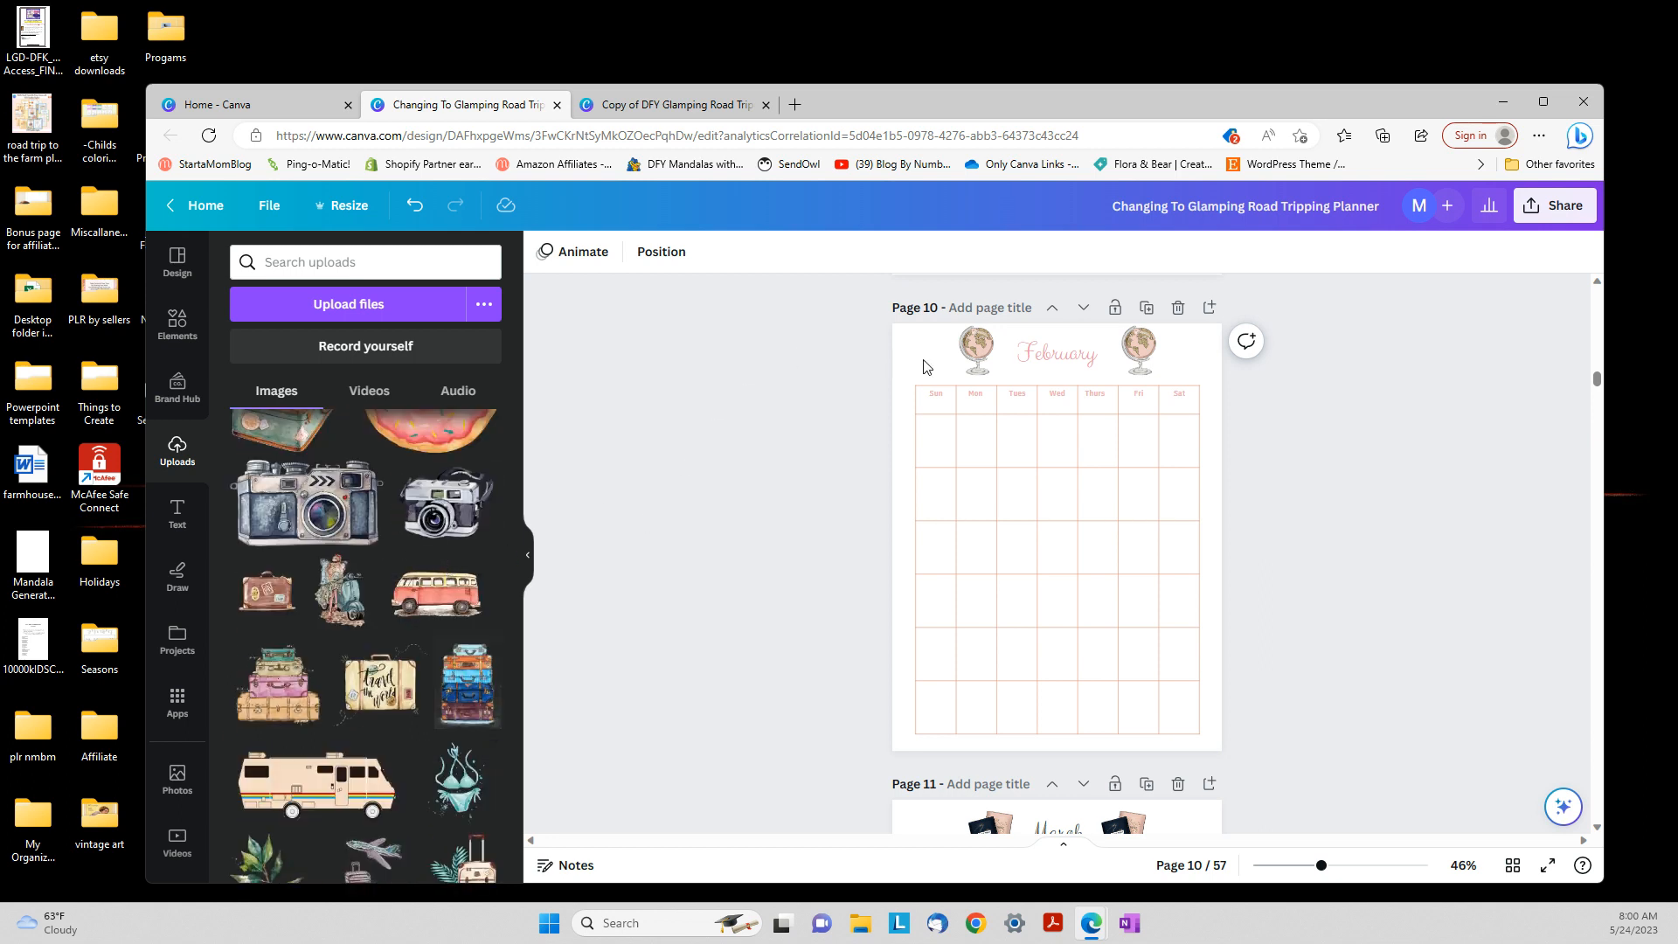
pyautogui.click(985, 360)
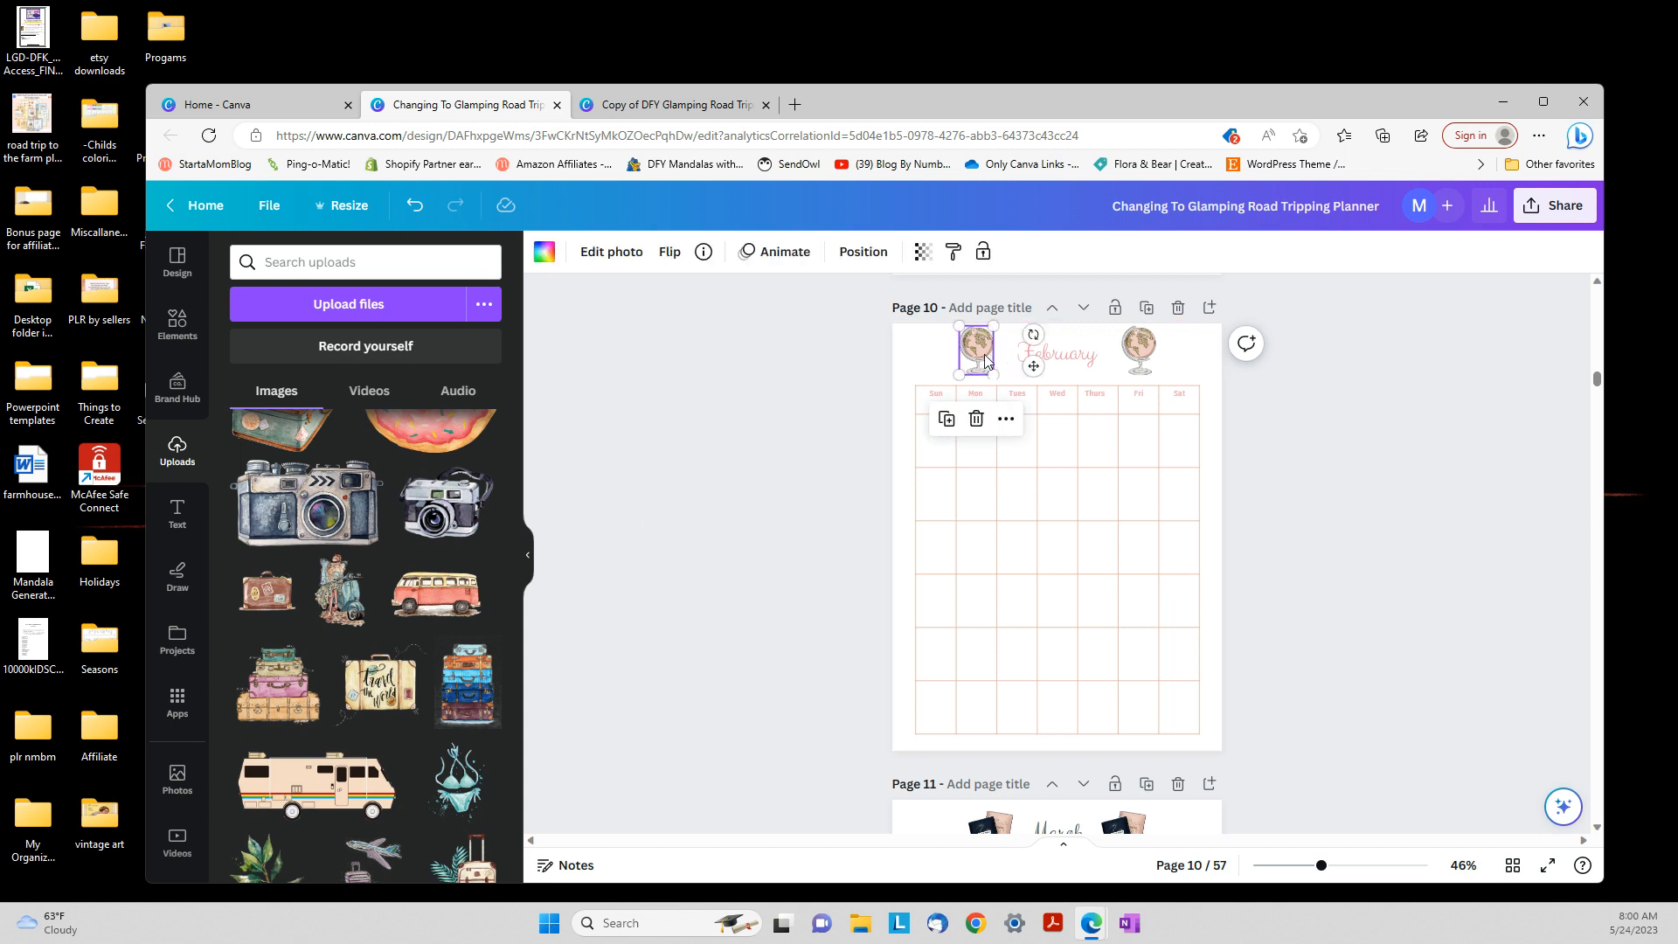
pyautogui.press('Delete')
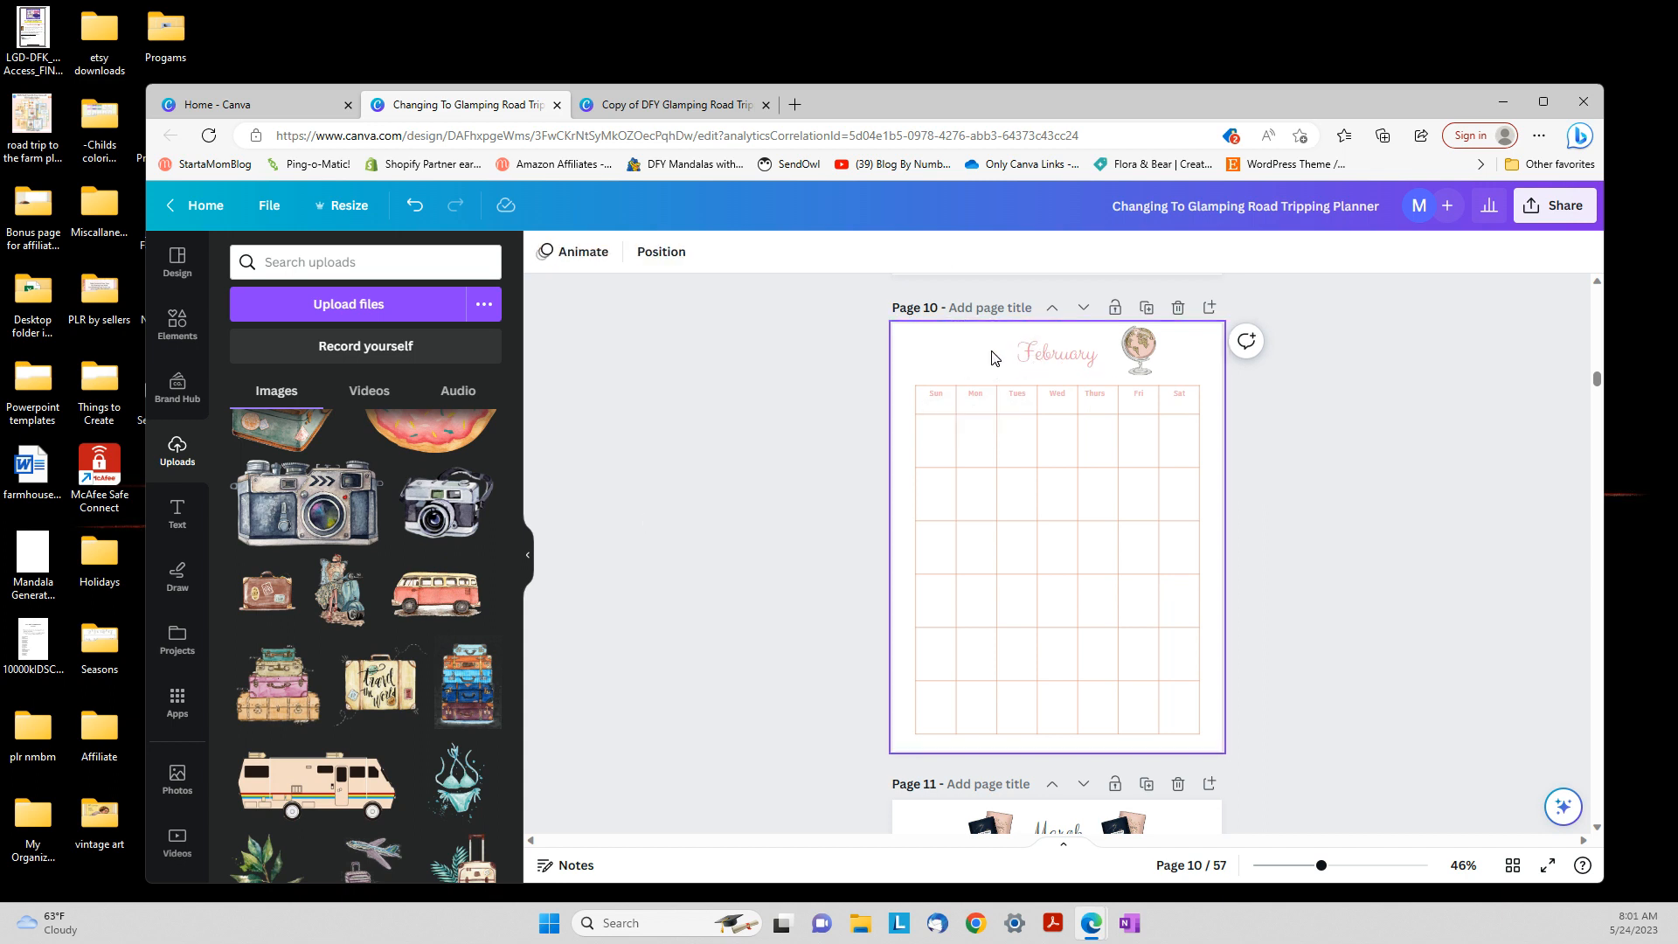
pyautogui.click(1131, 354)
pyautogui.press('Delete')
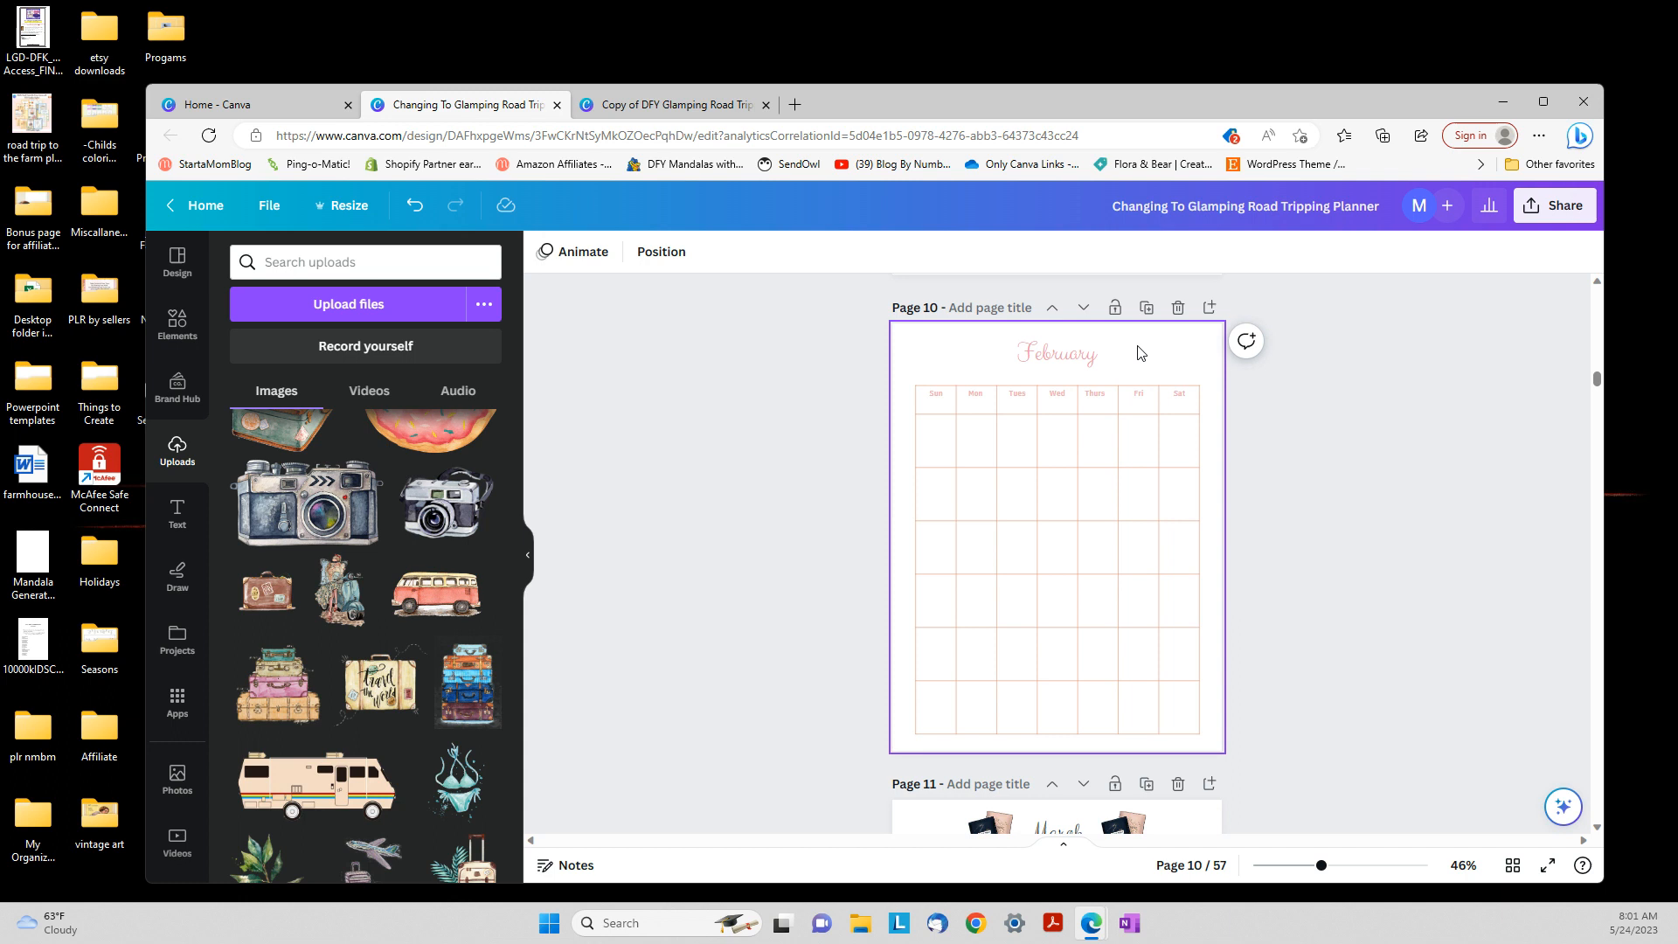
# Place the uploaded camera with the black strap, shrunk, left of the February heading and a duplicate of it to the right
pyautogui.click(446, 512)
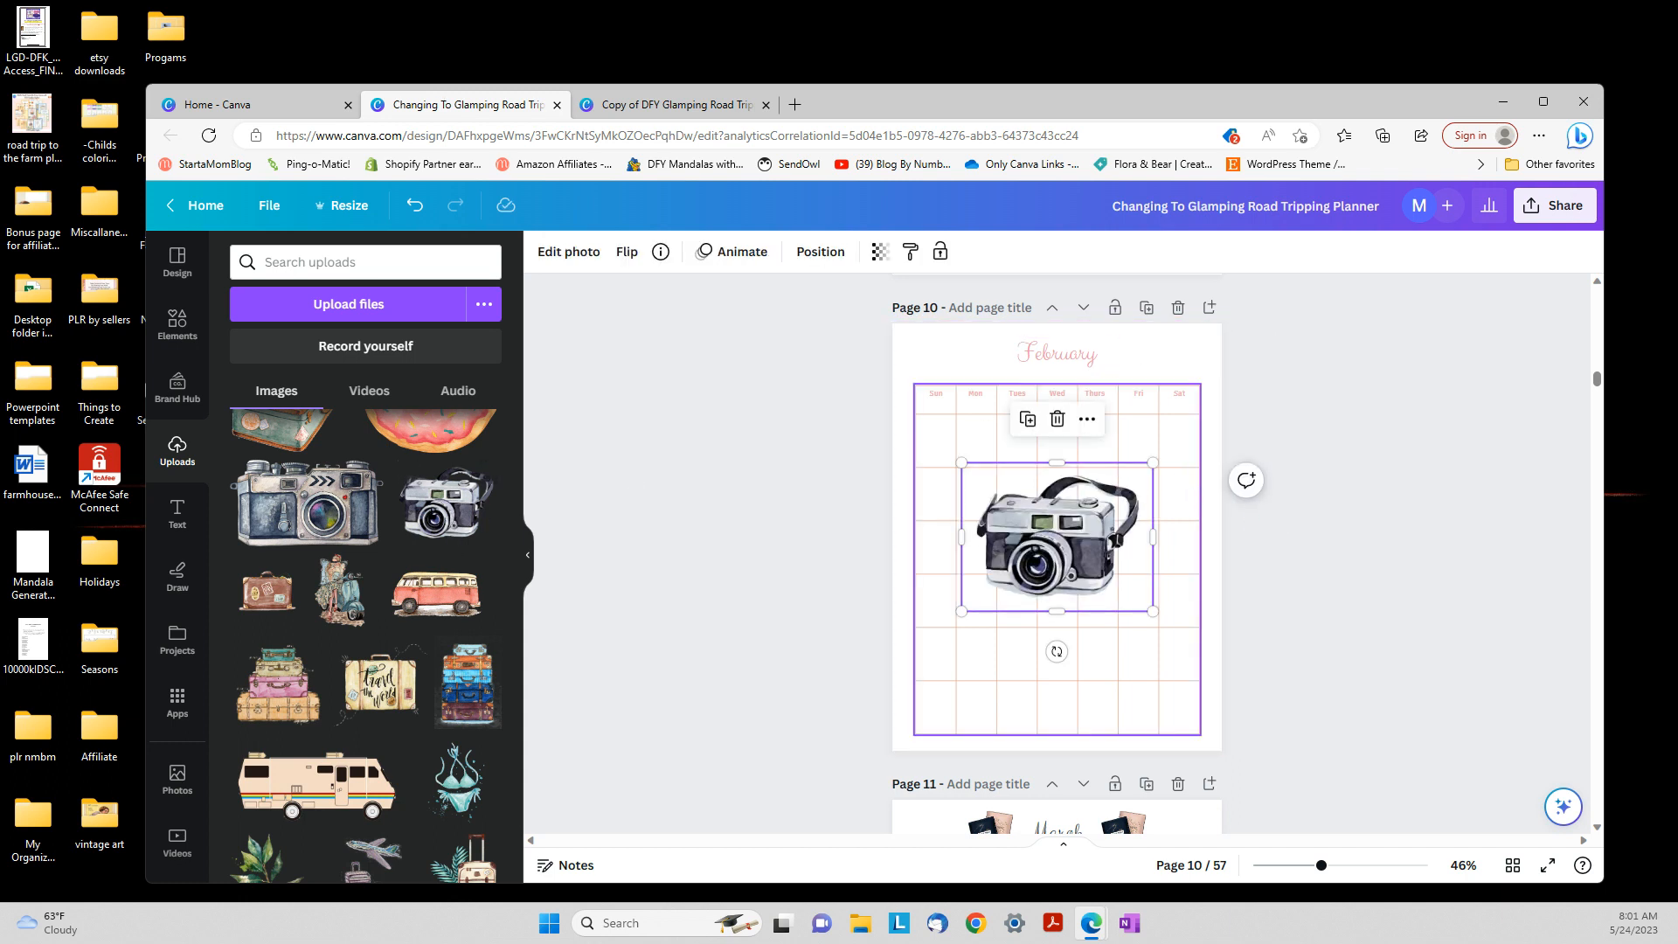
pyautogui.moveTo(1153, 462); pyautogui.dragTo(964, 351)
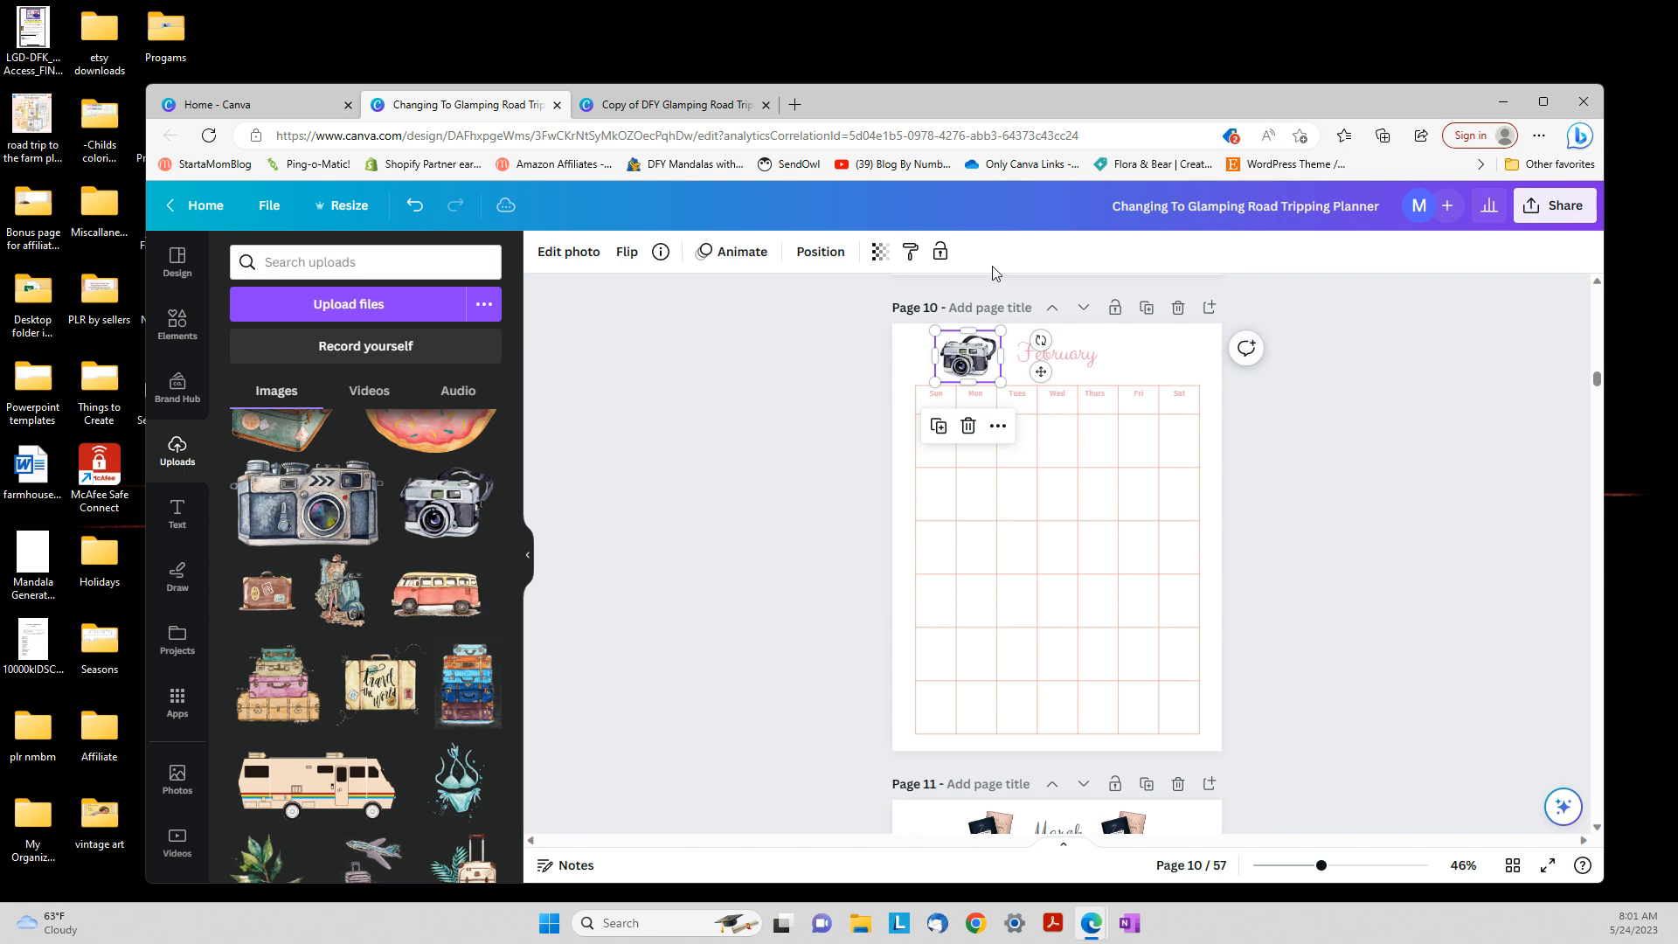
pyautogui.hotkey('ctrl', 'd')
pyautogui.moveTo(994, 359); pyautogui.dragTo(1135, 349)
pyautogui.moveTo(1134, 349); pyautogui.dragTo(1143, 349)
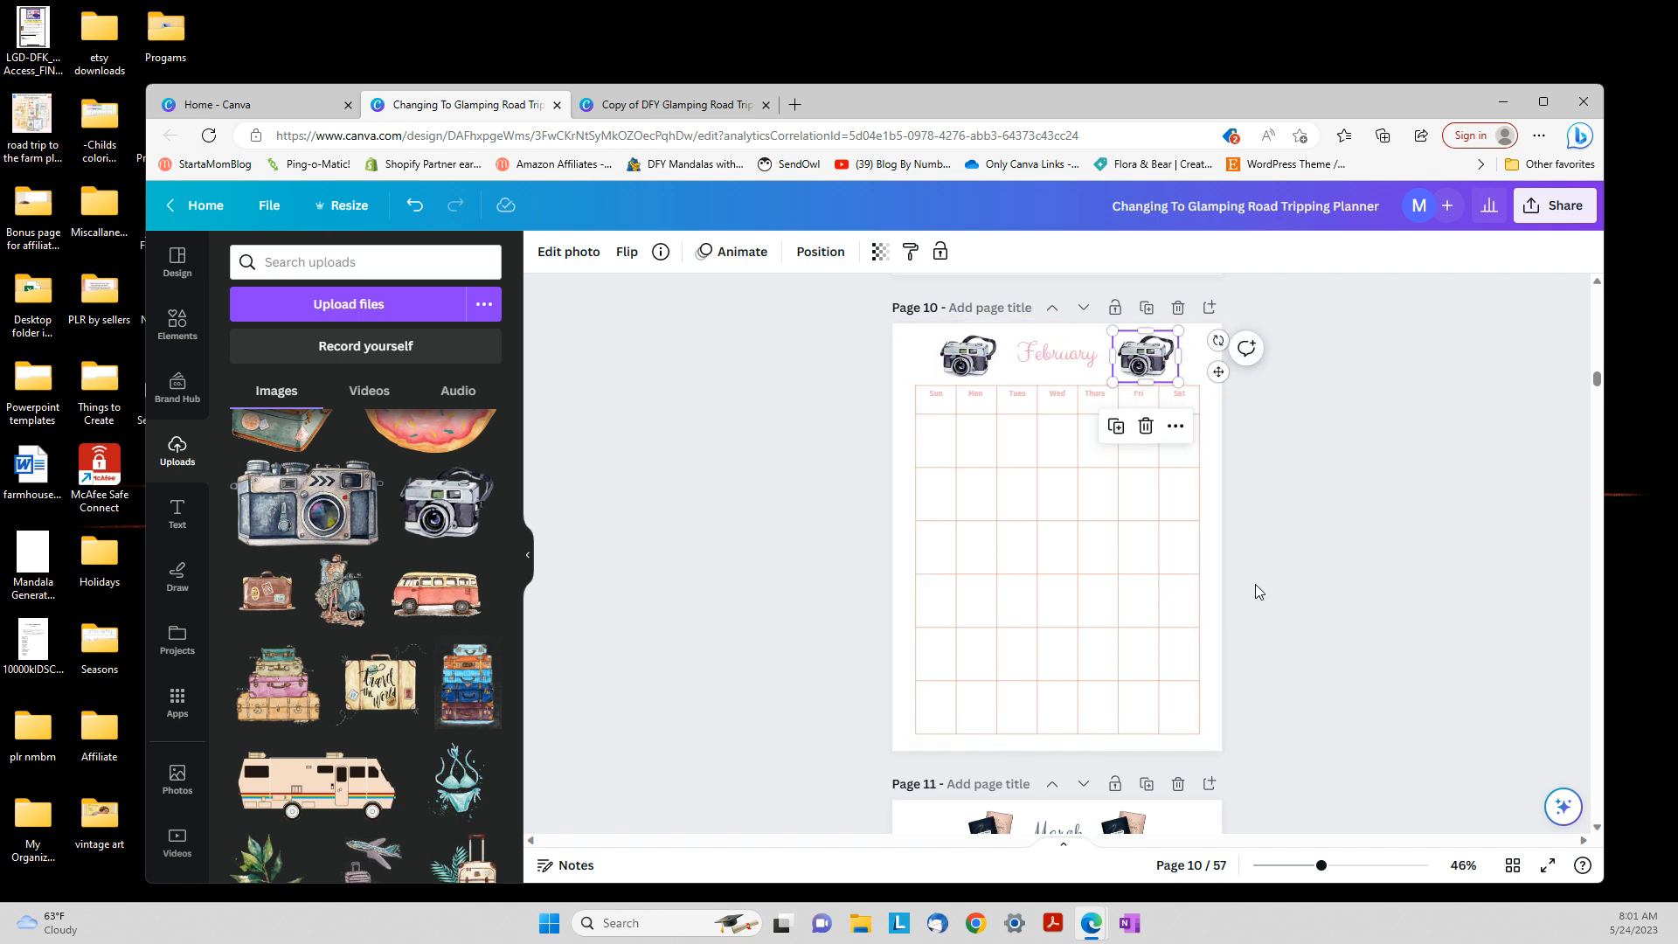
pyautogui.click(1060, 580)
pyautogui.click(1407, 585)
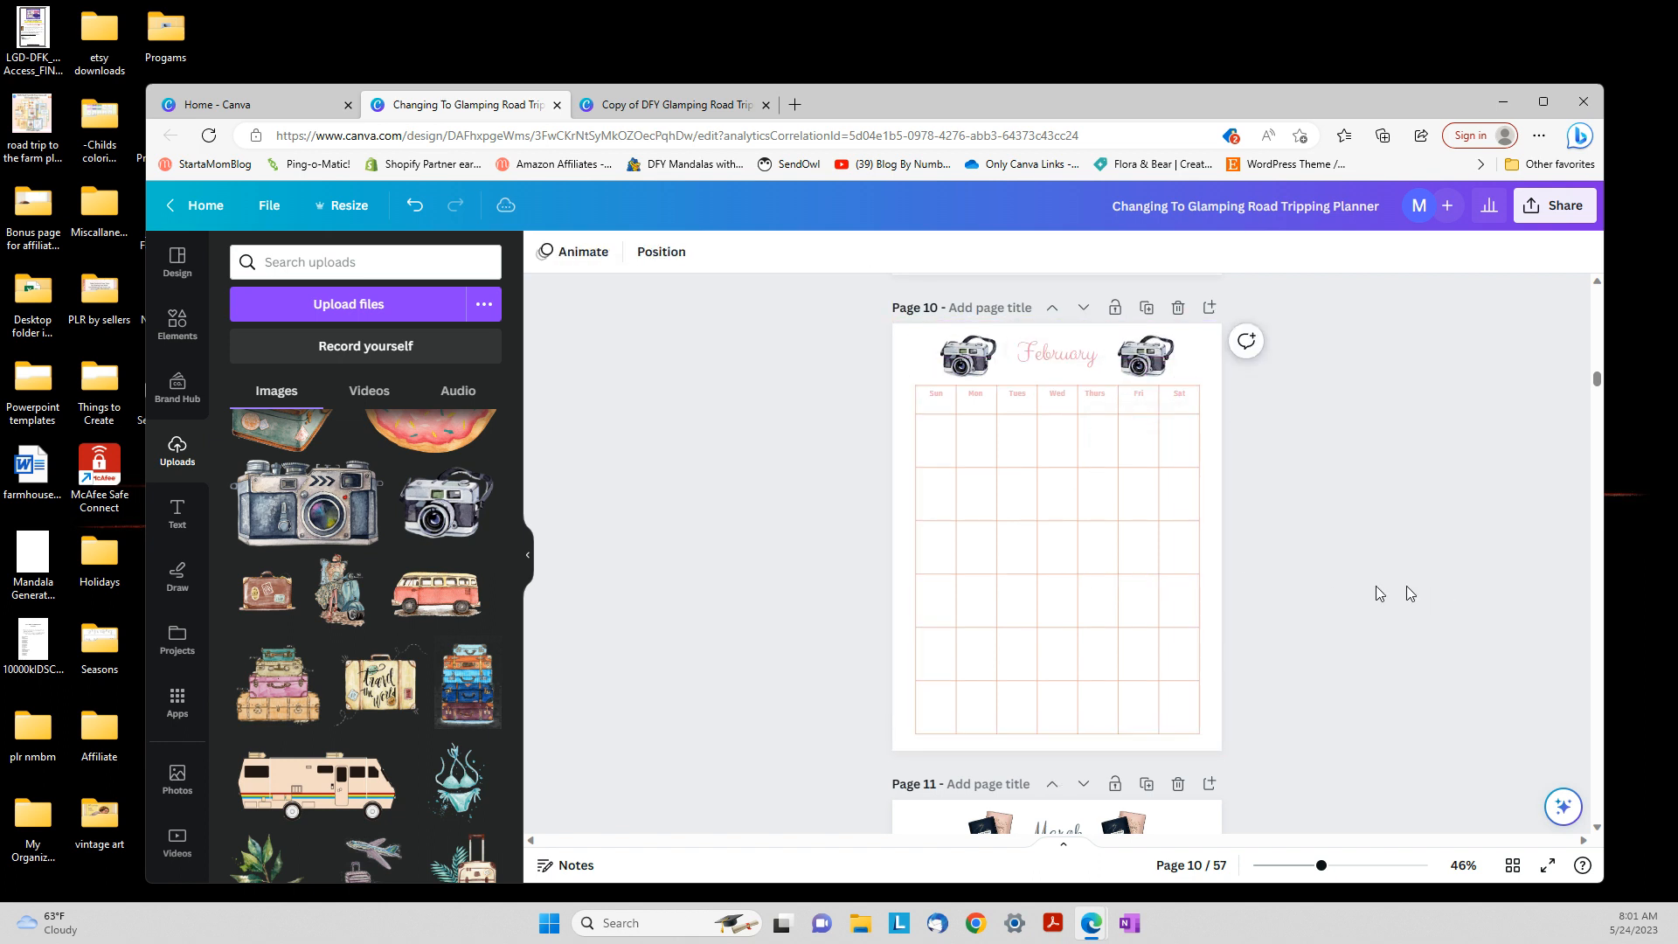
# Copy the camera picture to the right of the February heading on page 10
pyautogui.scroll(-4, 1297, 580)
pyautogui.scroll(-1, 1297, 580)
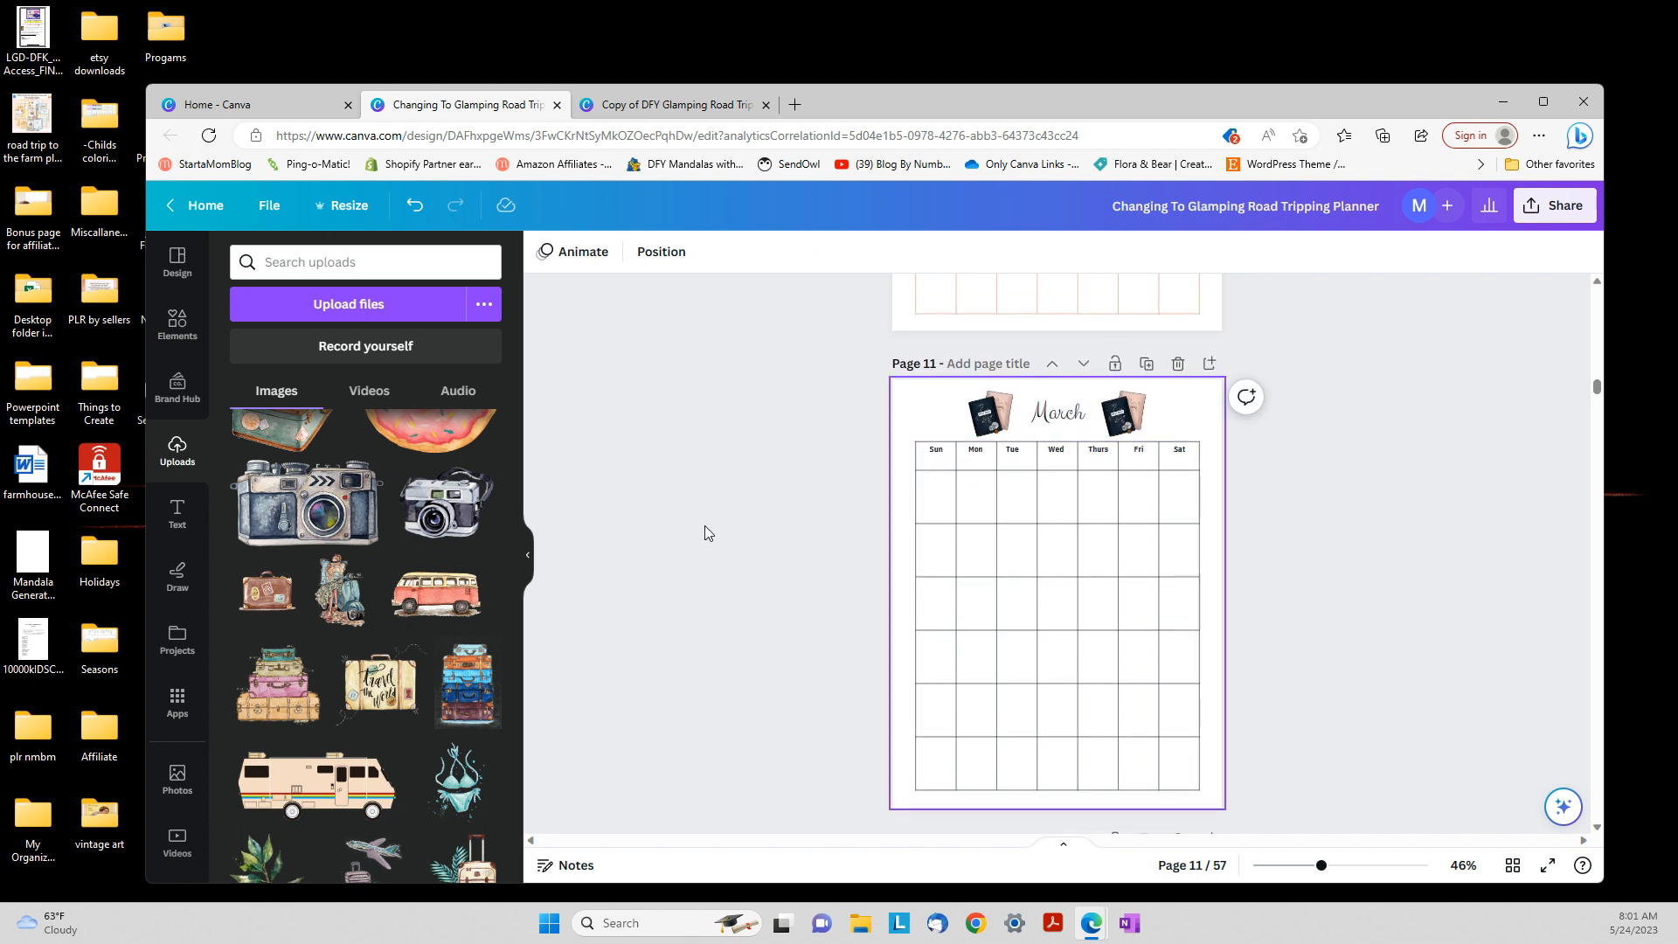
pyautogui.scroll(2, 445, 507)
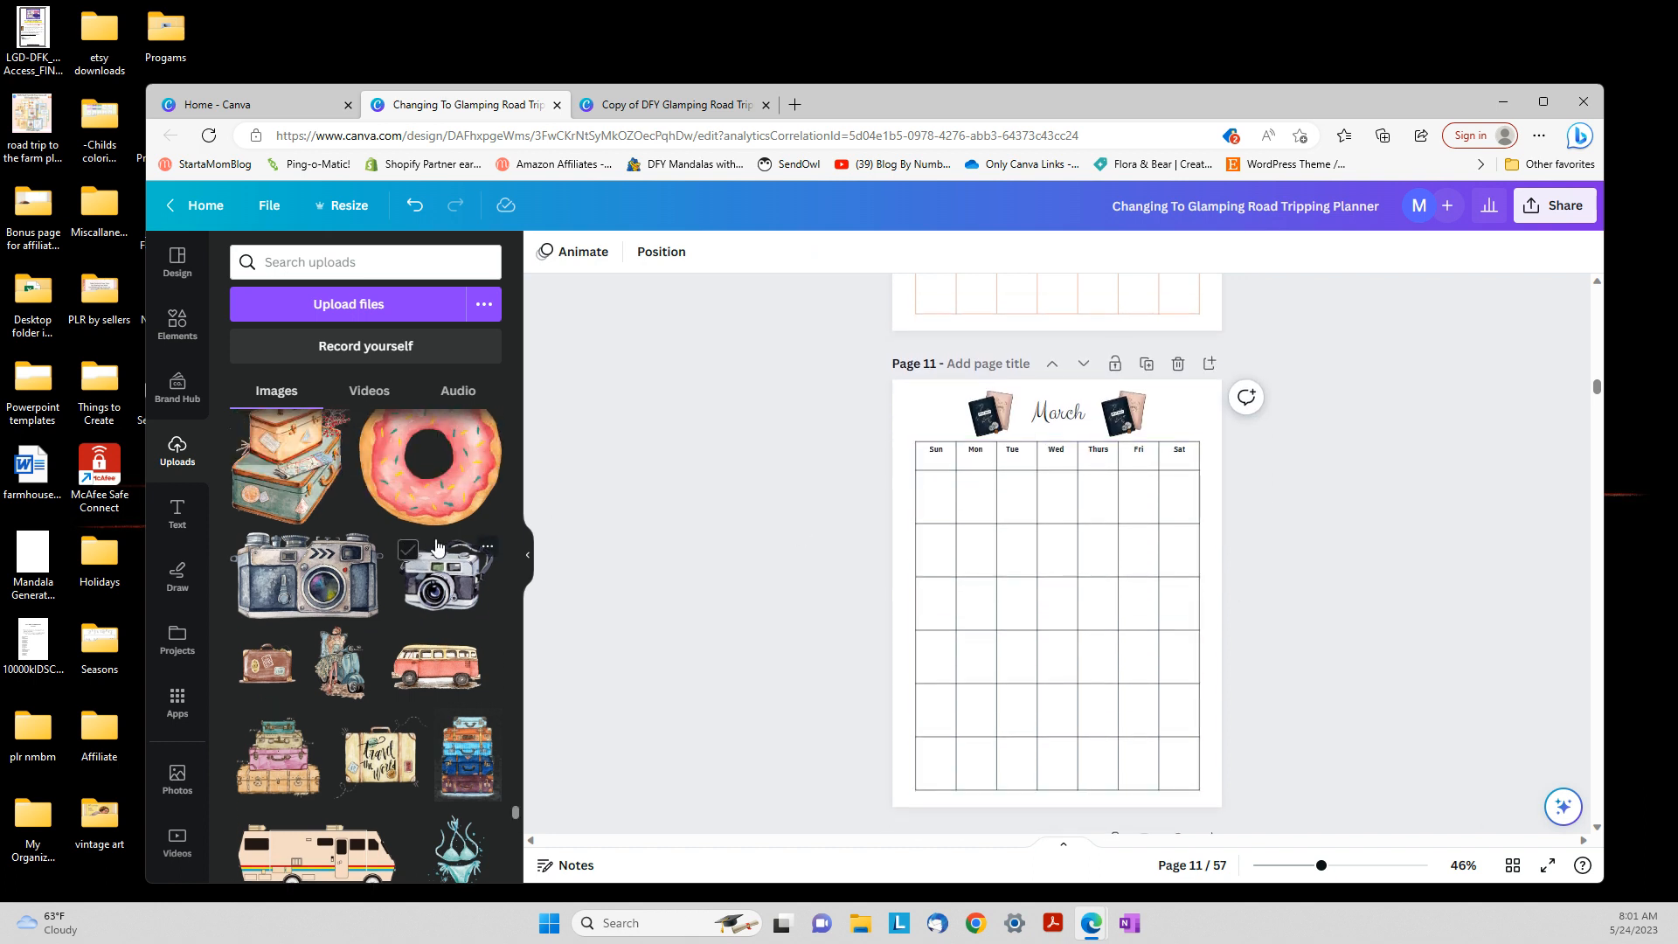
pyautogui.scroll(4, 1161, 533)
pyautogui.scroll(3, 1162, 527)
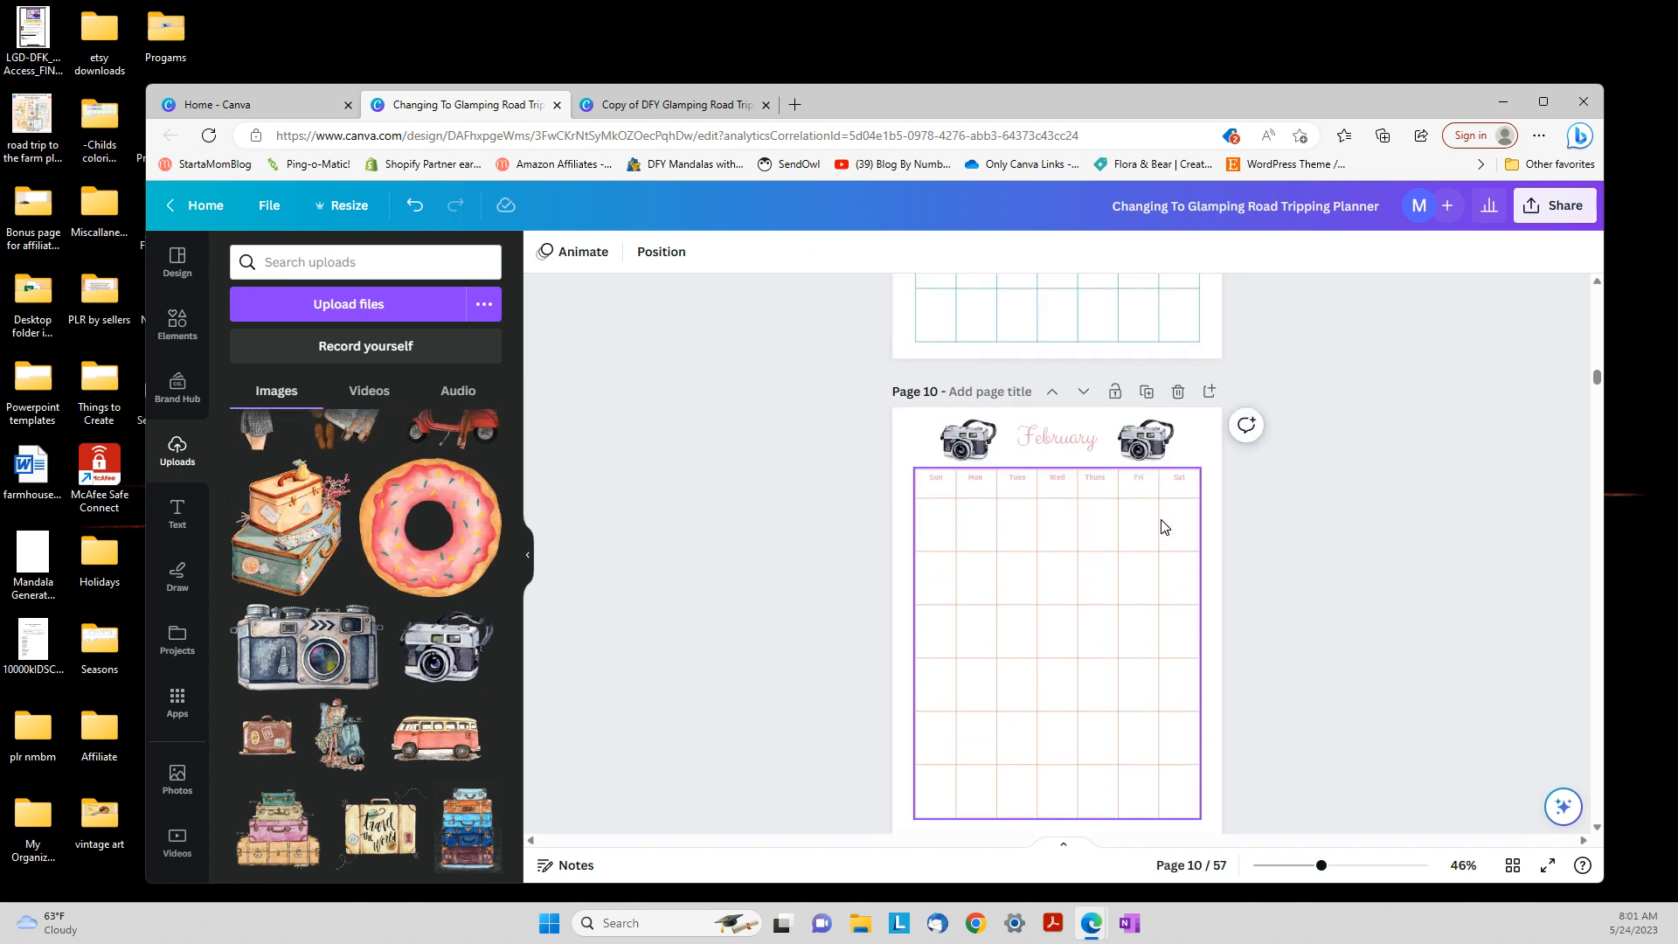
pyautogui.scroll(-2, 1161, 525)
pyautogui.scroll(1, 1159, 521)
pyautogui.scroll(1, 1159, 521)
pyautogui.click(1140, 435)
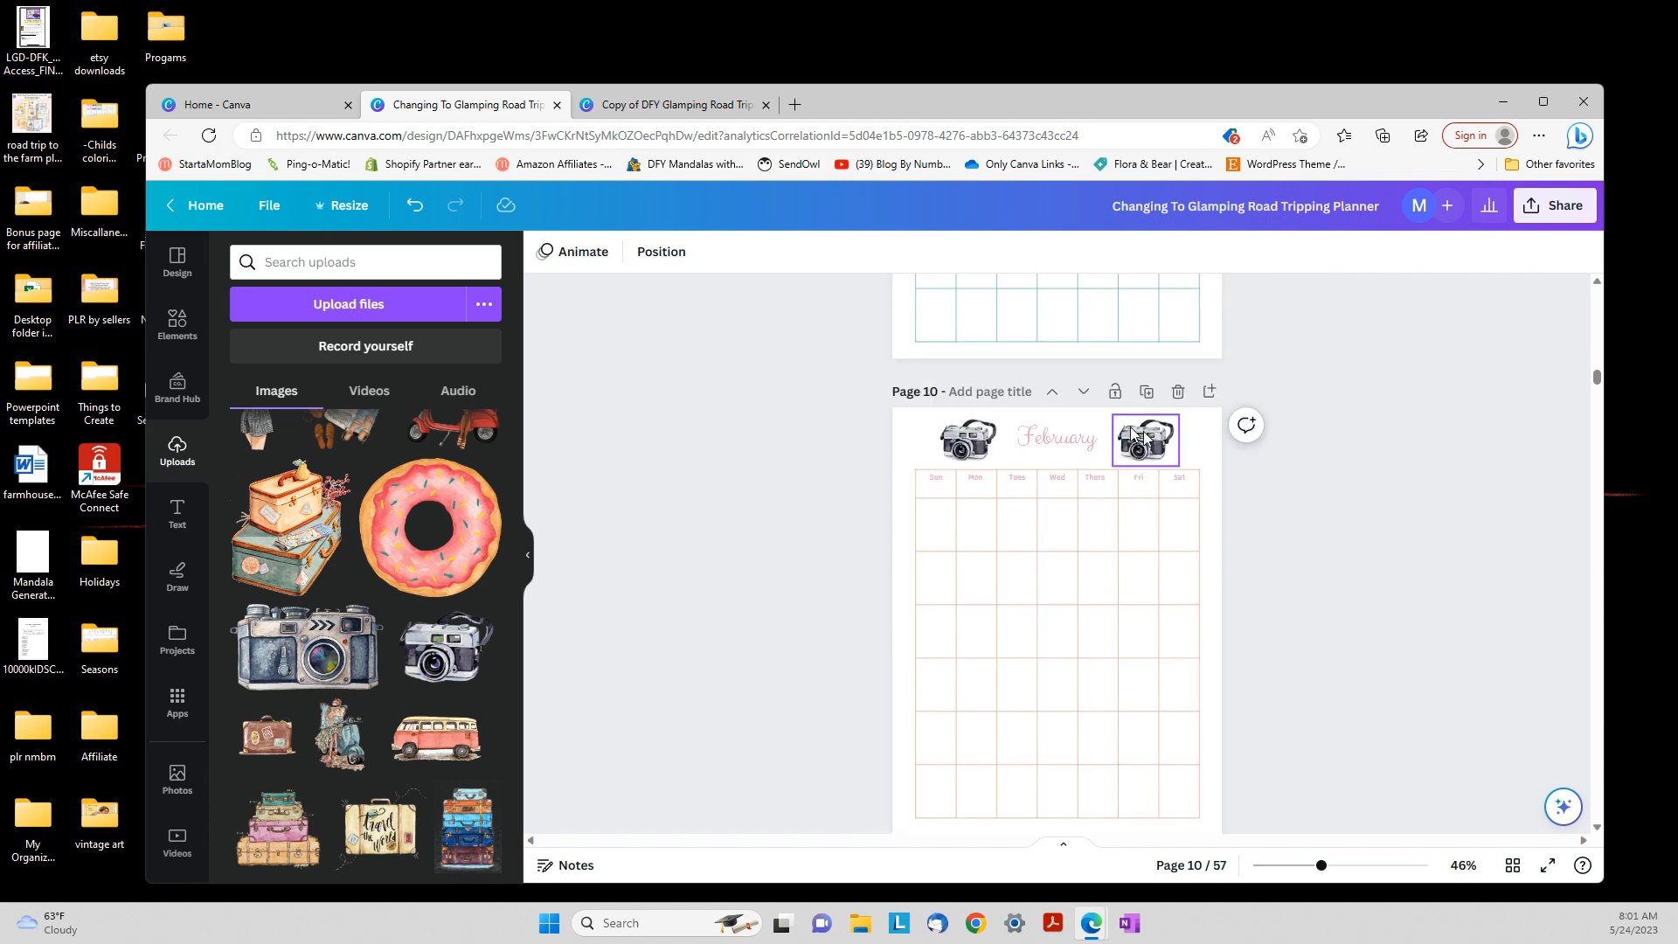
pyautogui.rightClick(1142, 435)
pyautogui.click(1162, 391)
# Delete the passport picture to the right of the March heading on page 11 and paste the copied camera in its place
pyautogui.scroll(-3, 1199, 412)
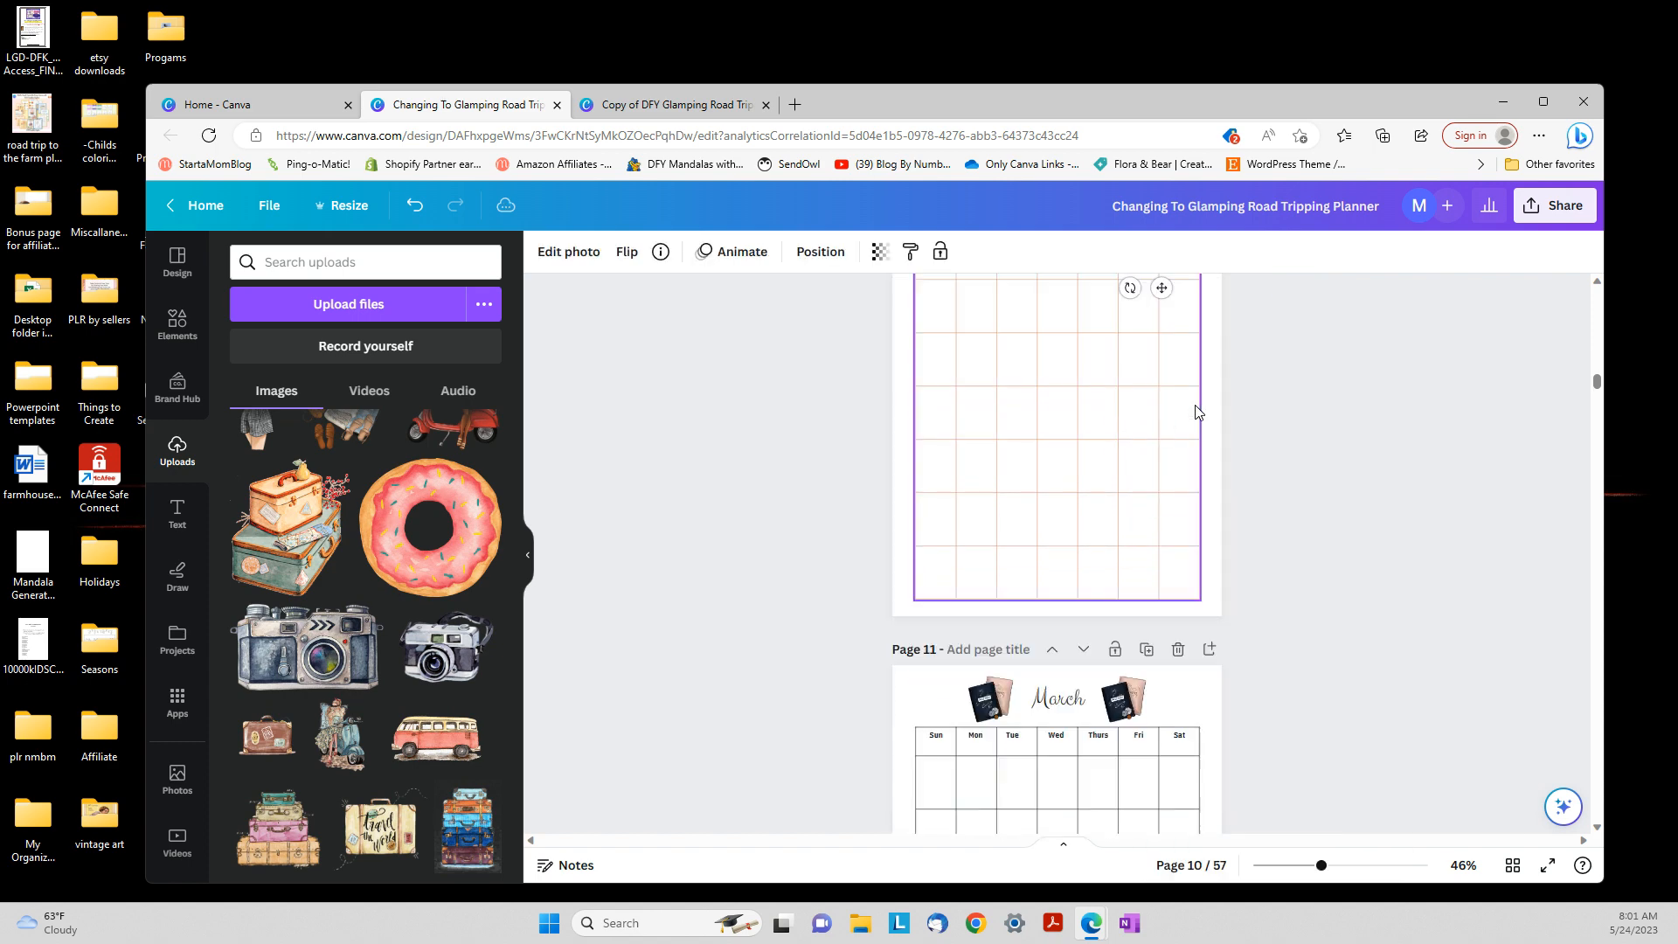
pyautogui.scroll(-2, 1156, 461)
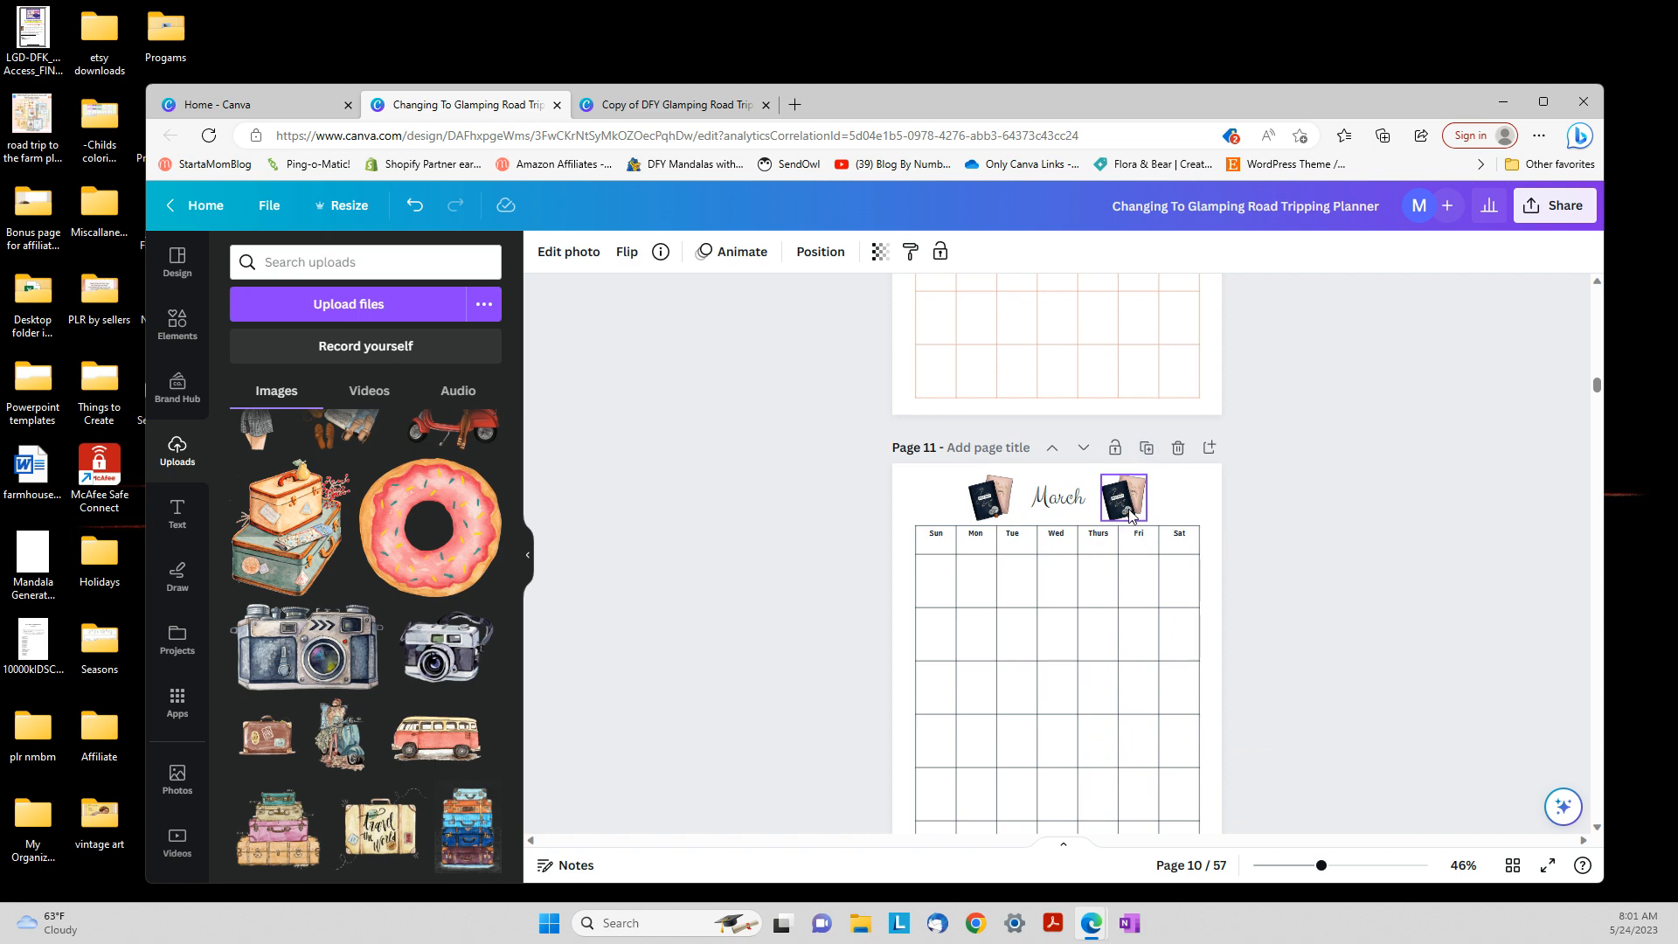
pyautogui.click(1130, 514)
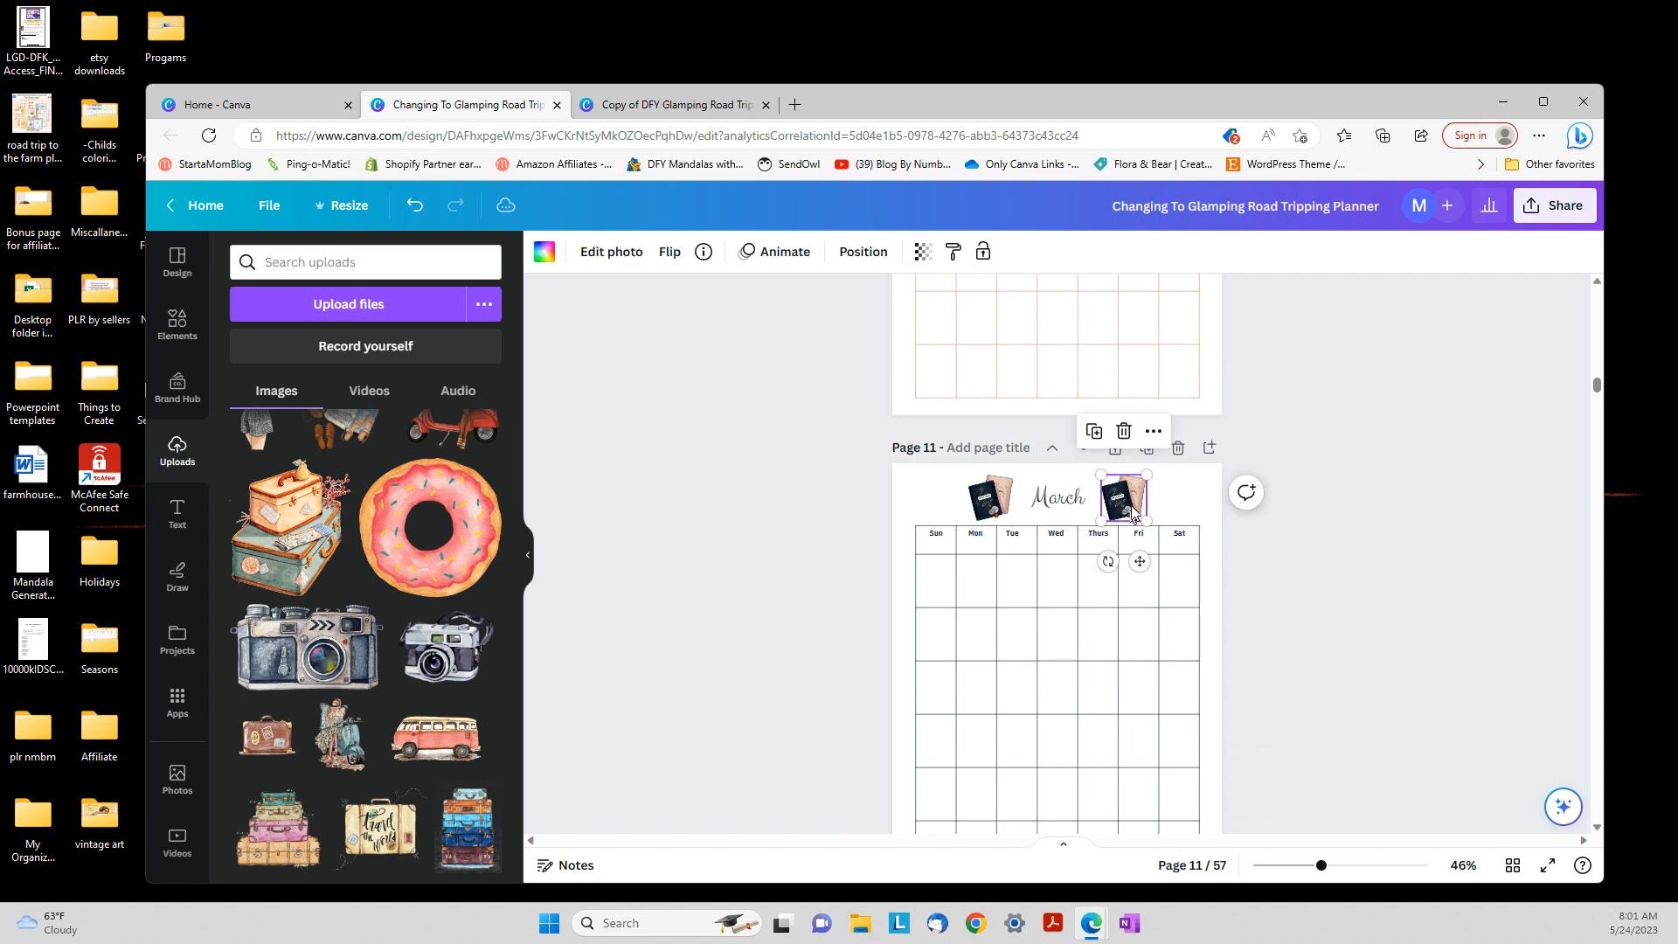
pyautogui.press('Delete')
pyautogui.rightClick(1129, 505)
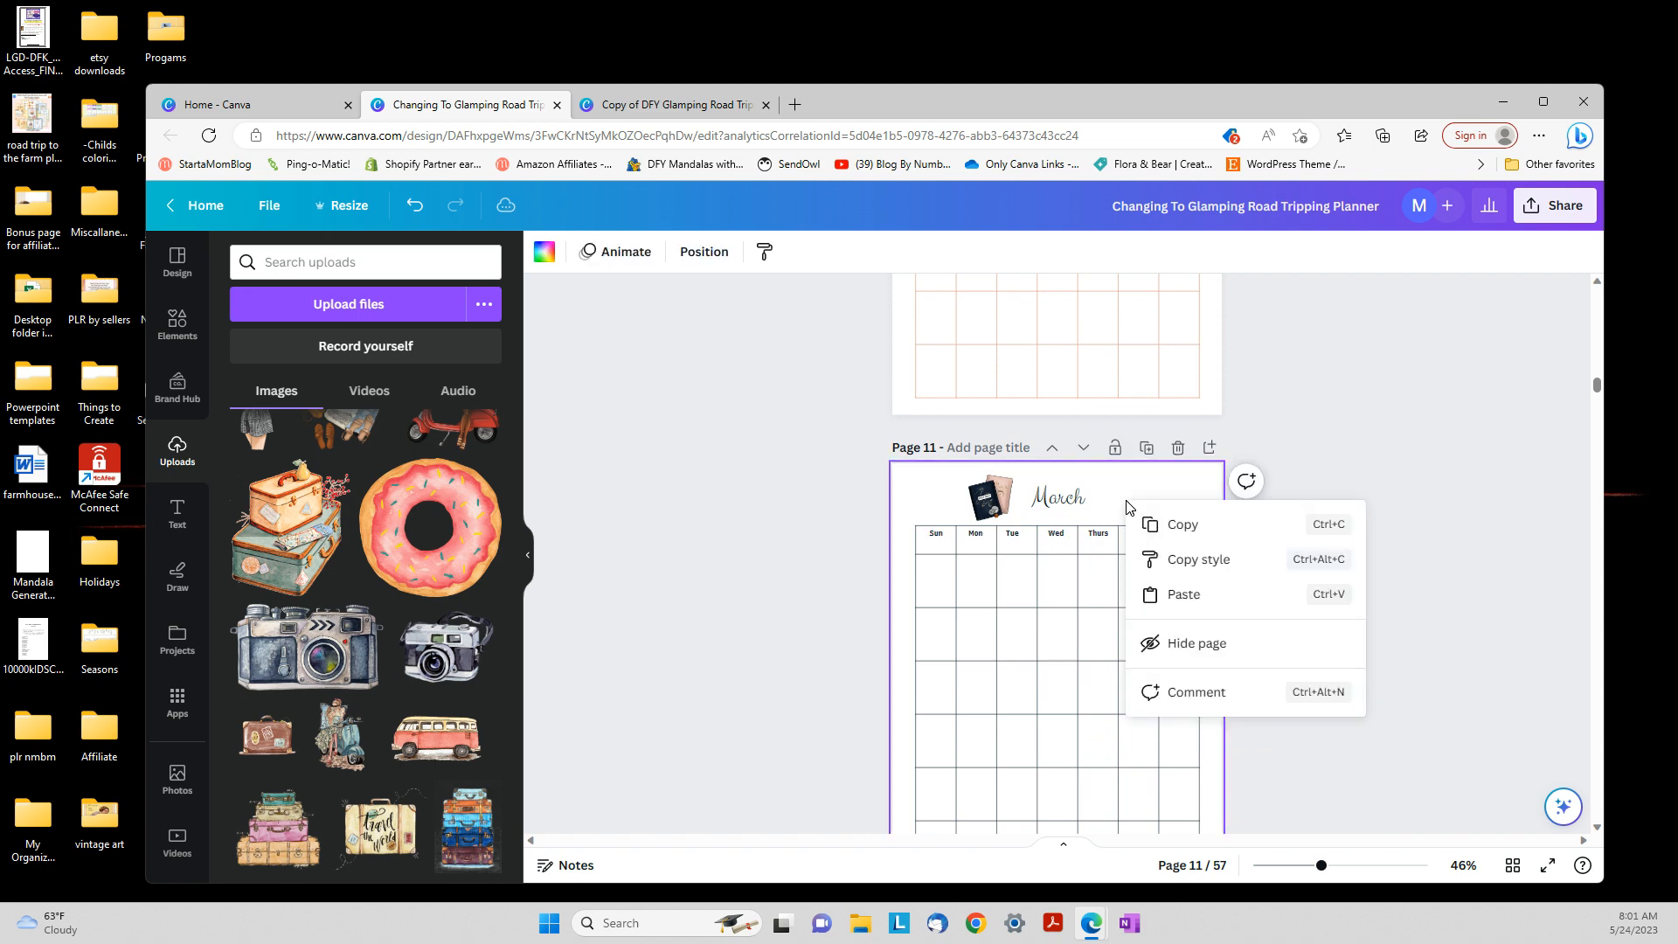
pyautogui.click(1176, 594)
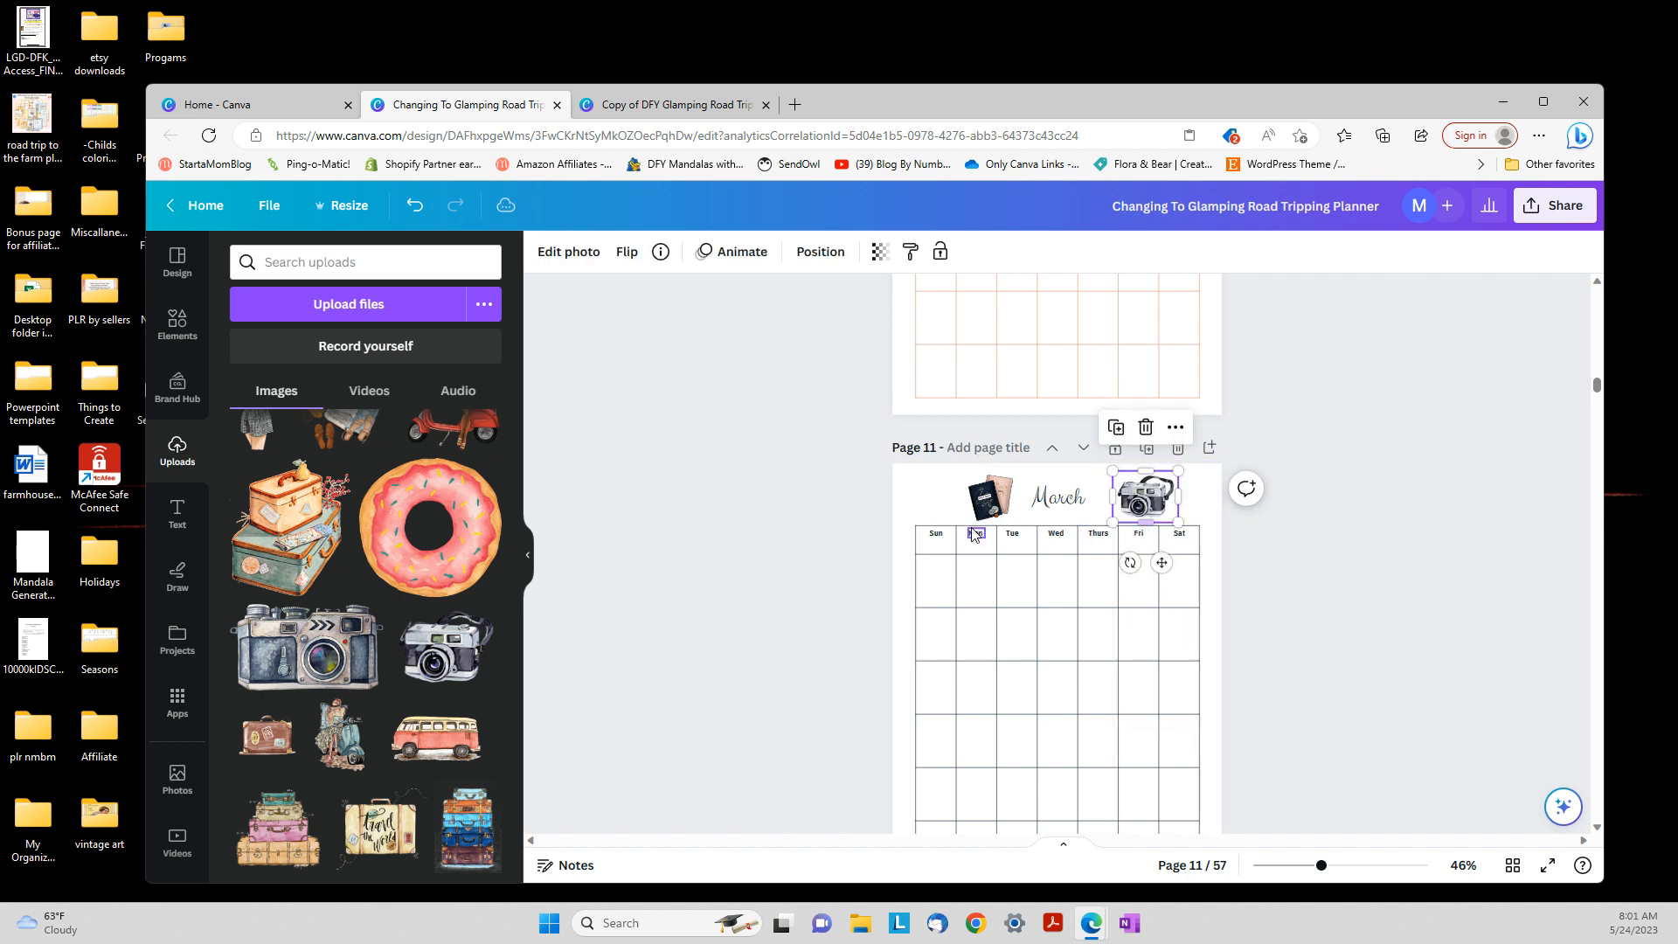
# Replace the passport picture left of the March heading with another pasted camera, and nudge the right camera to balance the pair
pyautogui.click(993, 507)
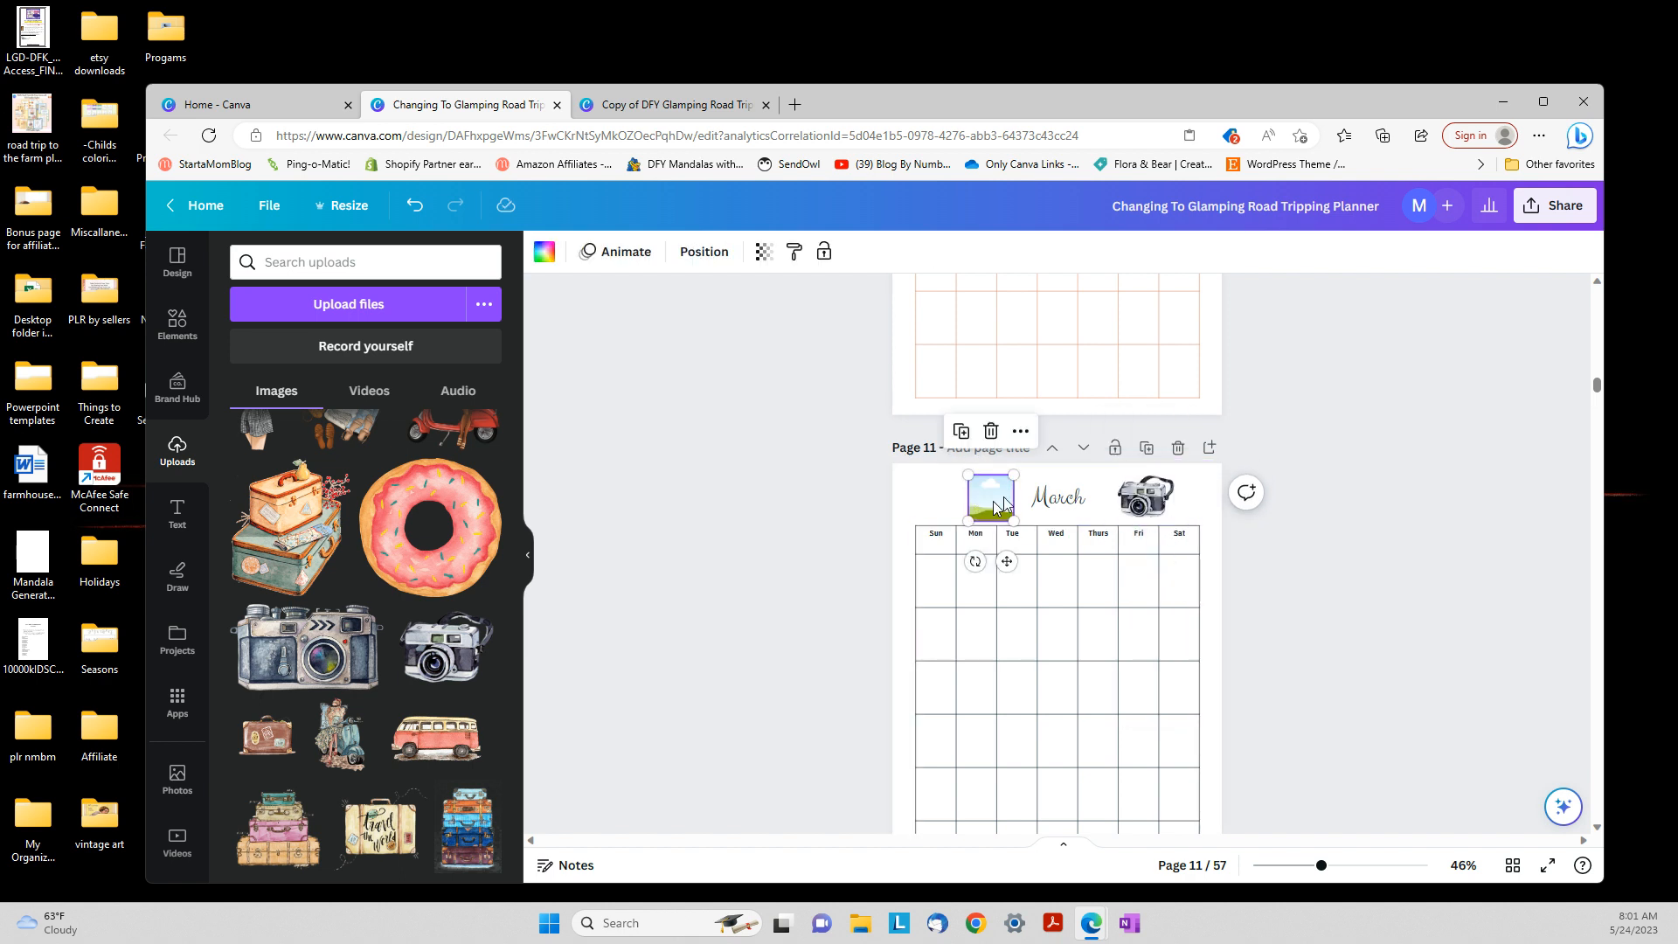
pyautogui.press('Delete')
pyautogui.rightClick(949, 496)
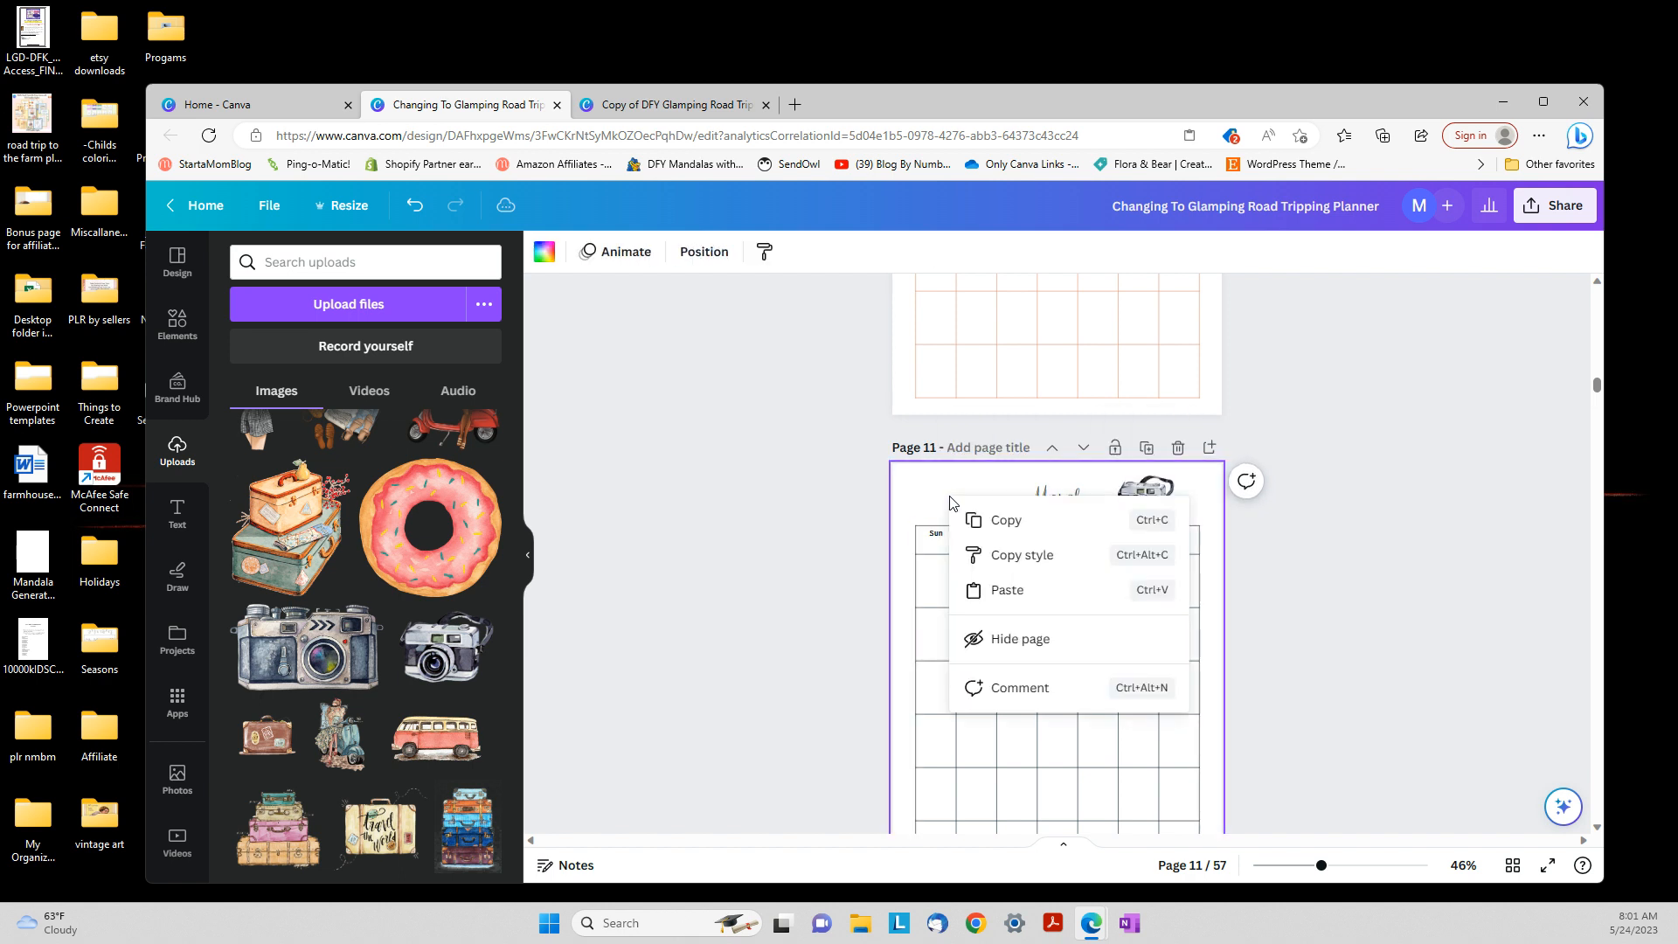
pyautogui.click(1005, 590)
pyautogui.moveTo(1152, 503); pyautogui.dragTo(978, 498)
pyautogui.click(1183, 572)
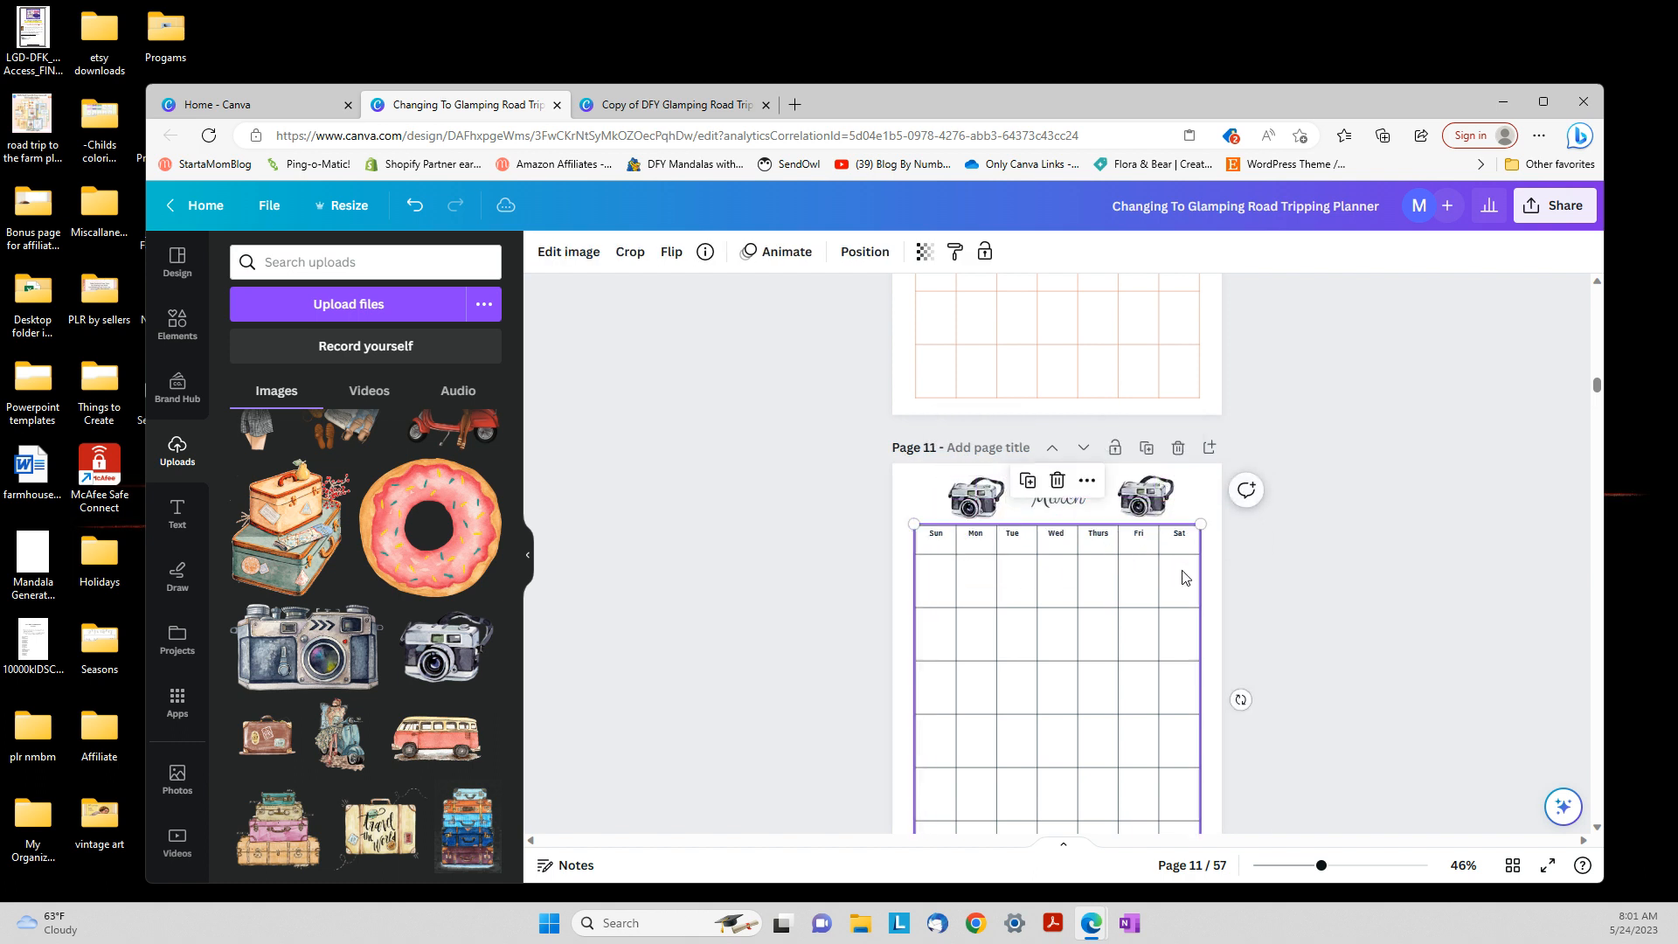
pyautogui.click(1287, 584)
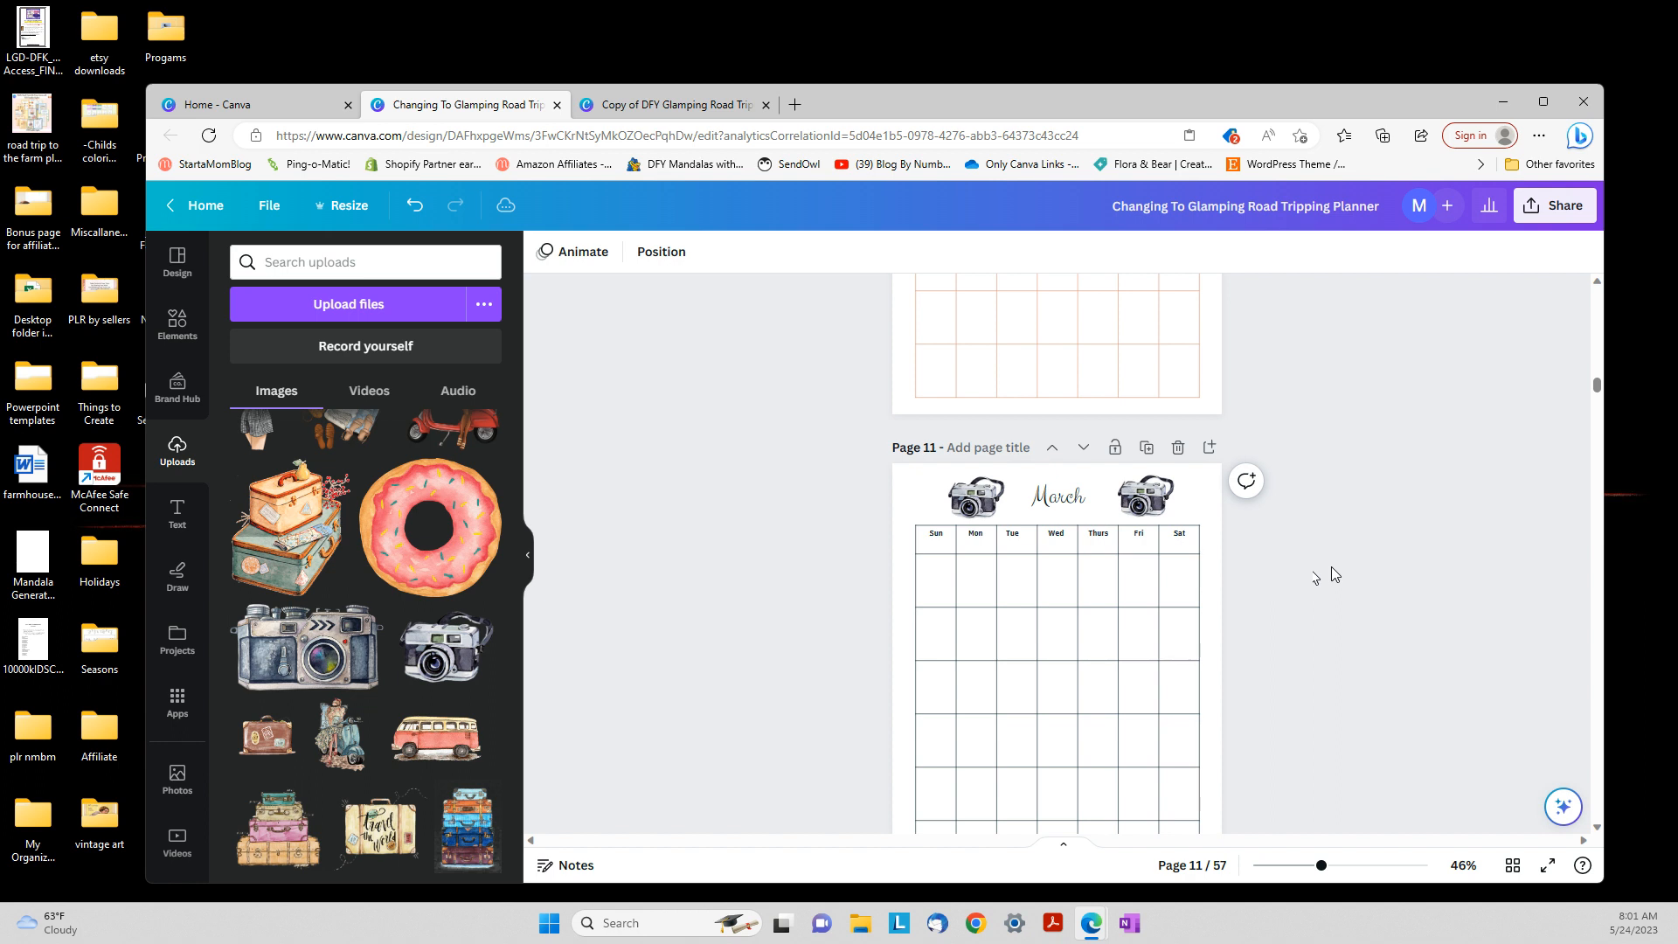
pyautogui.moveTo(1152, 496); pyautogui.dragTo(1152, 491)
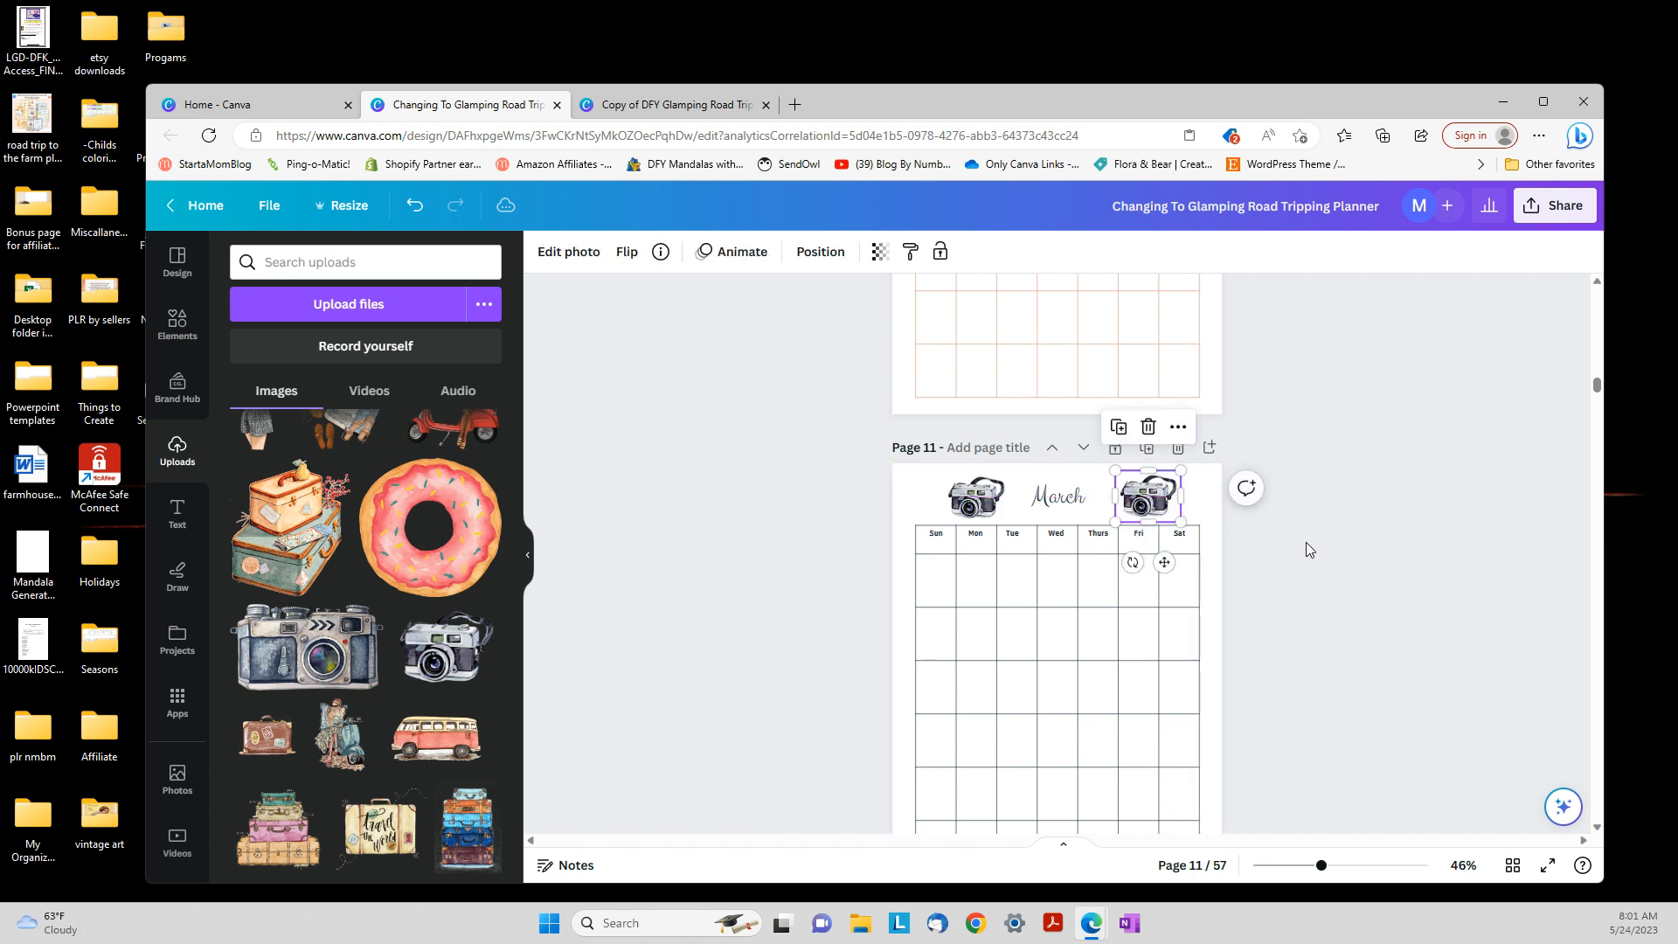
pyautogui.click(1415, 580)
# Delete the two camera pictures on either side of the February heading on page 10
pyautogui.scroll(5, 1341, 575)
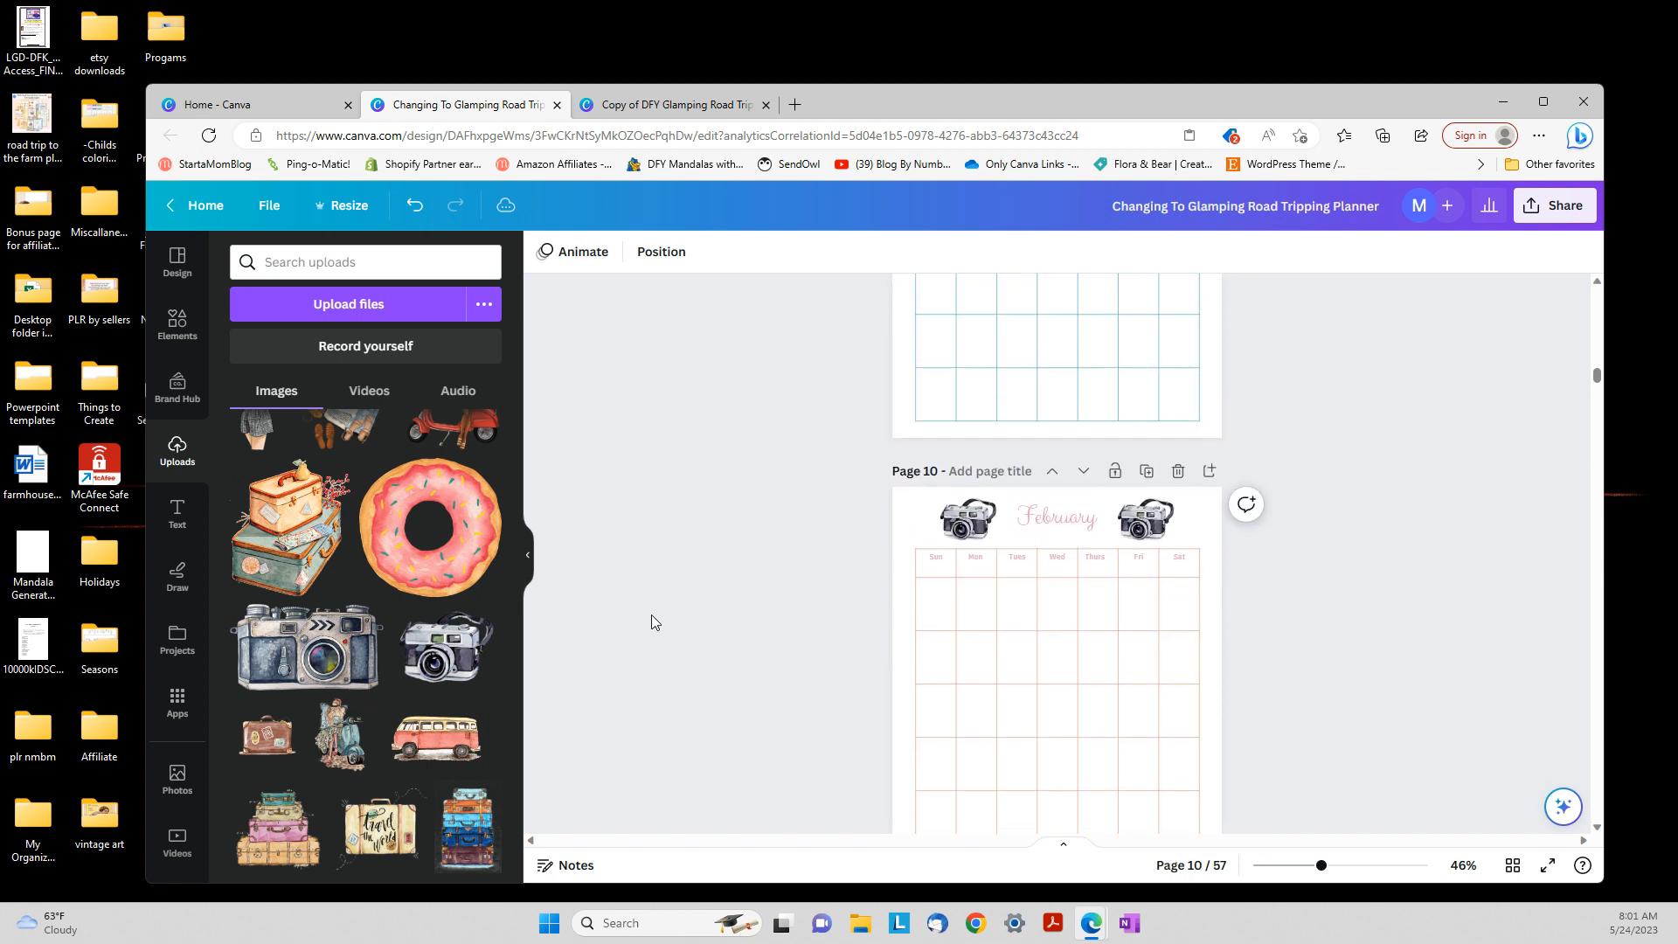
pyautogui.scroll(-1, 653, 615)
pyautogui.scroll(-3, 297, 696)
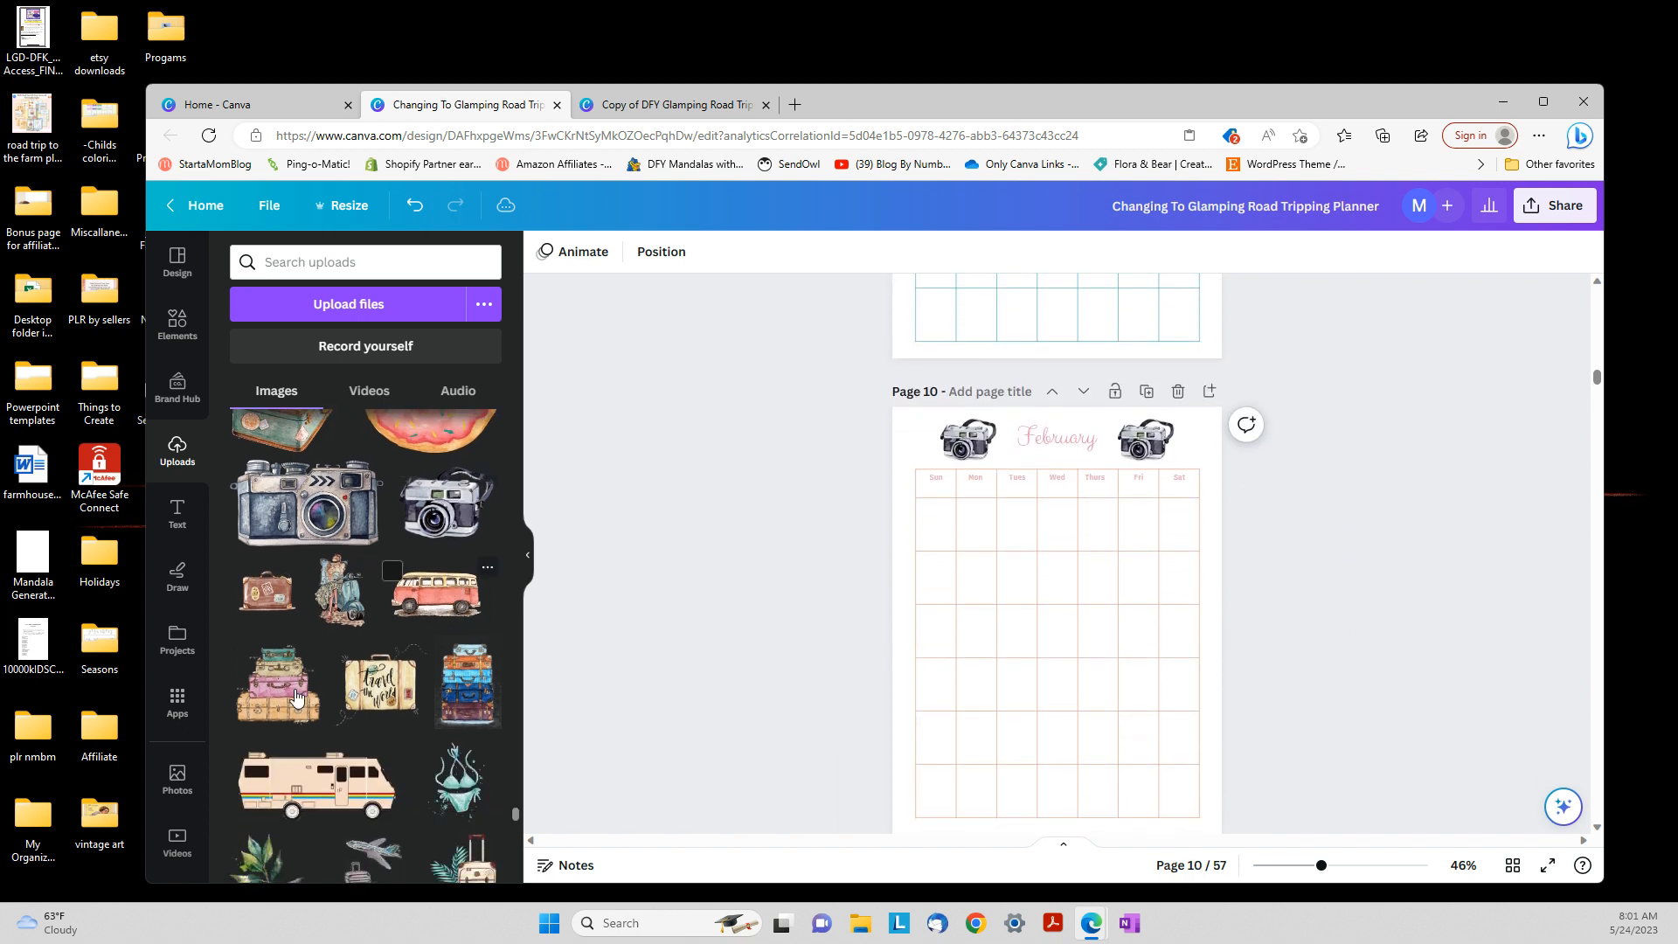
pyautogui.scroll(3, 451, 669)
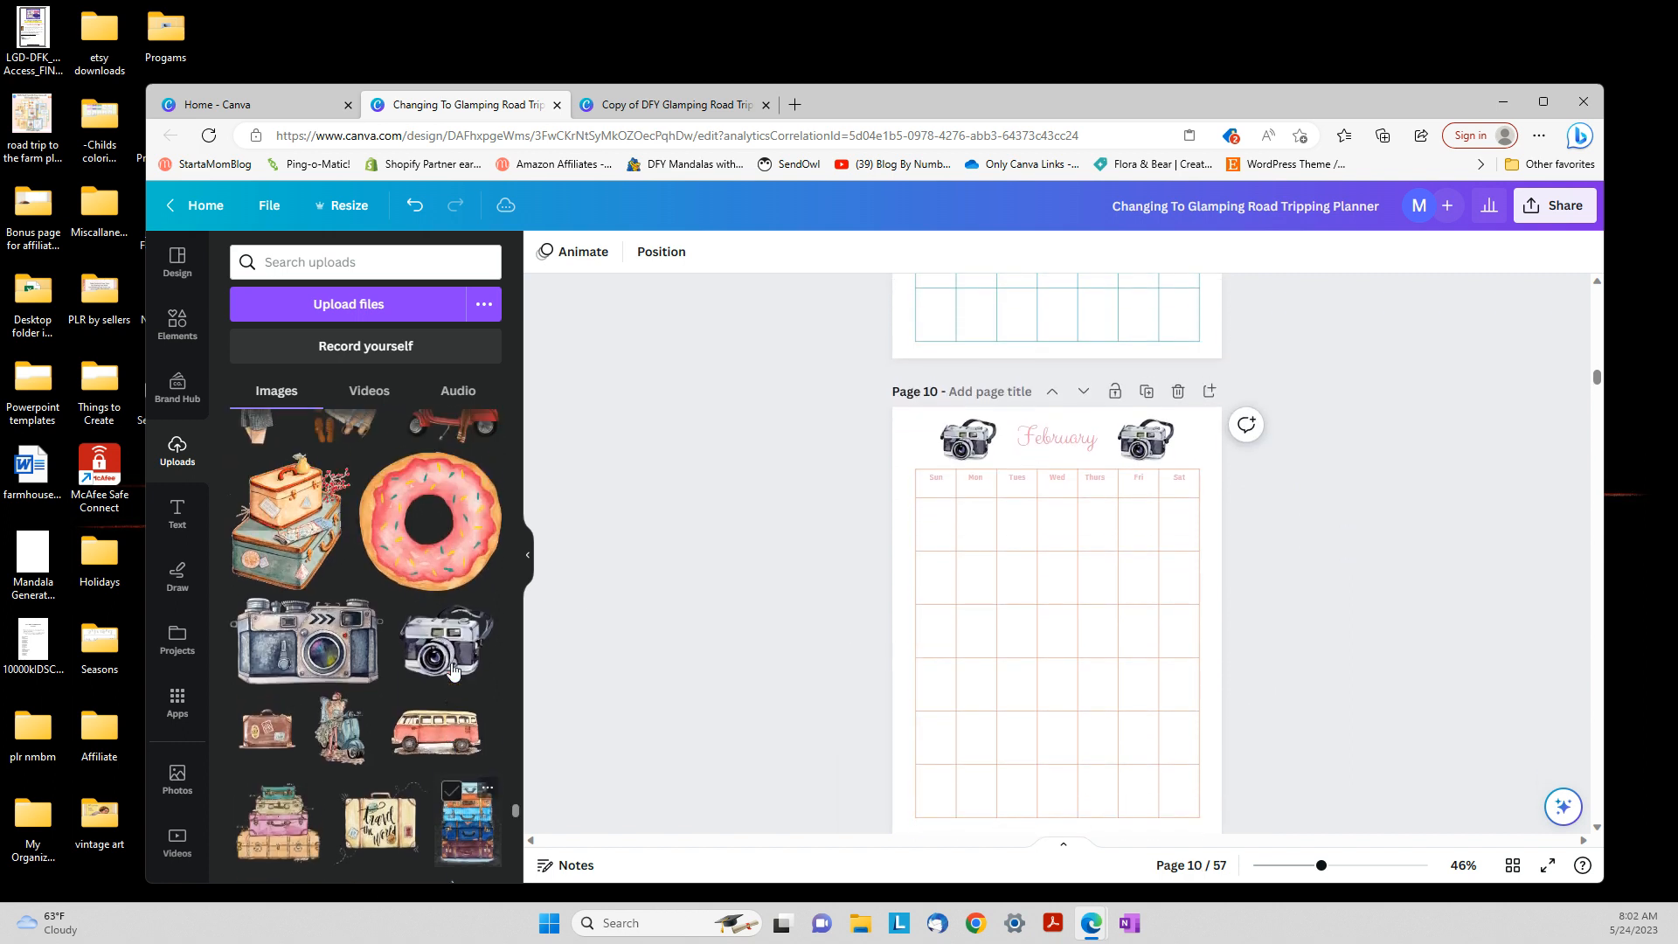
pyautogui.scroll(5, 452, 669)
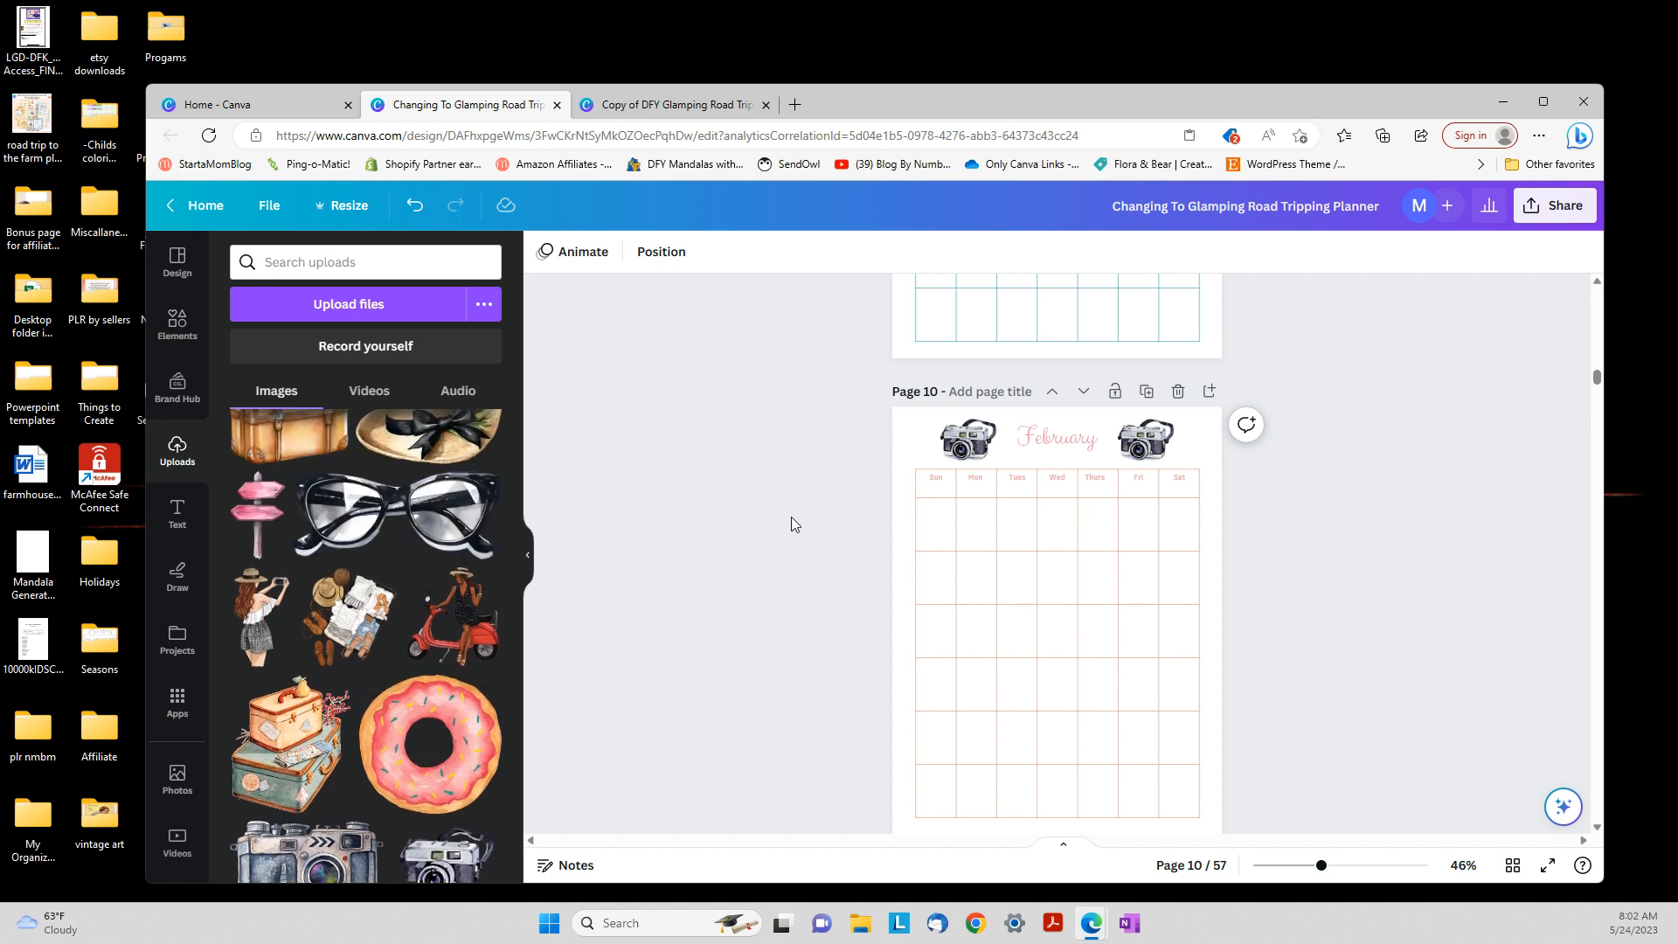
pyautogui.click(952, 455)
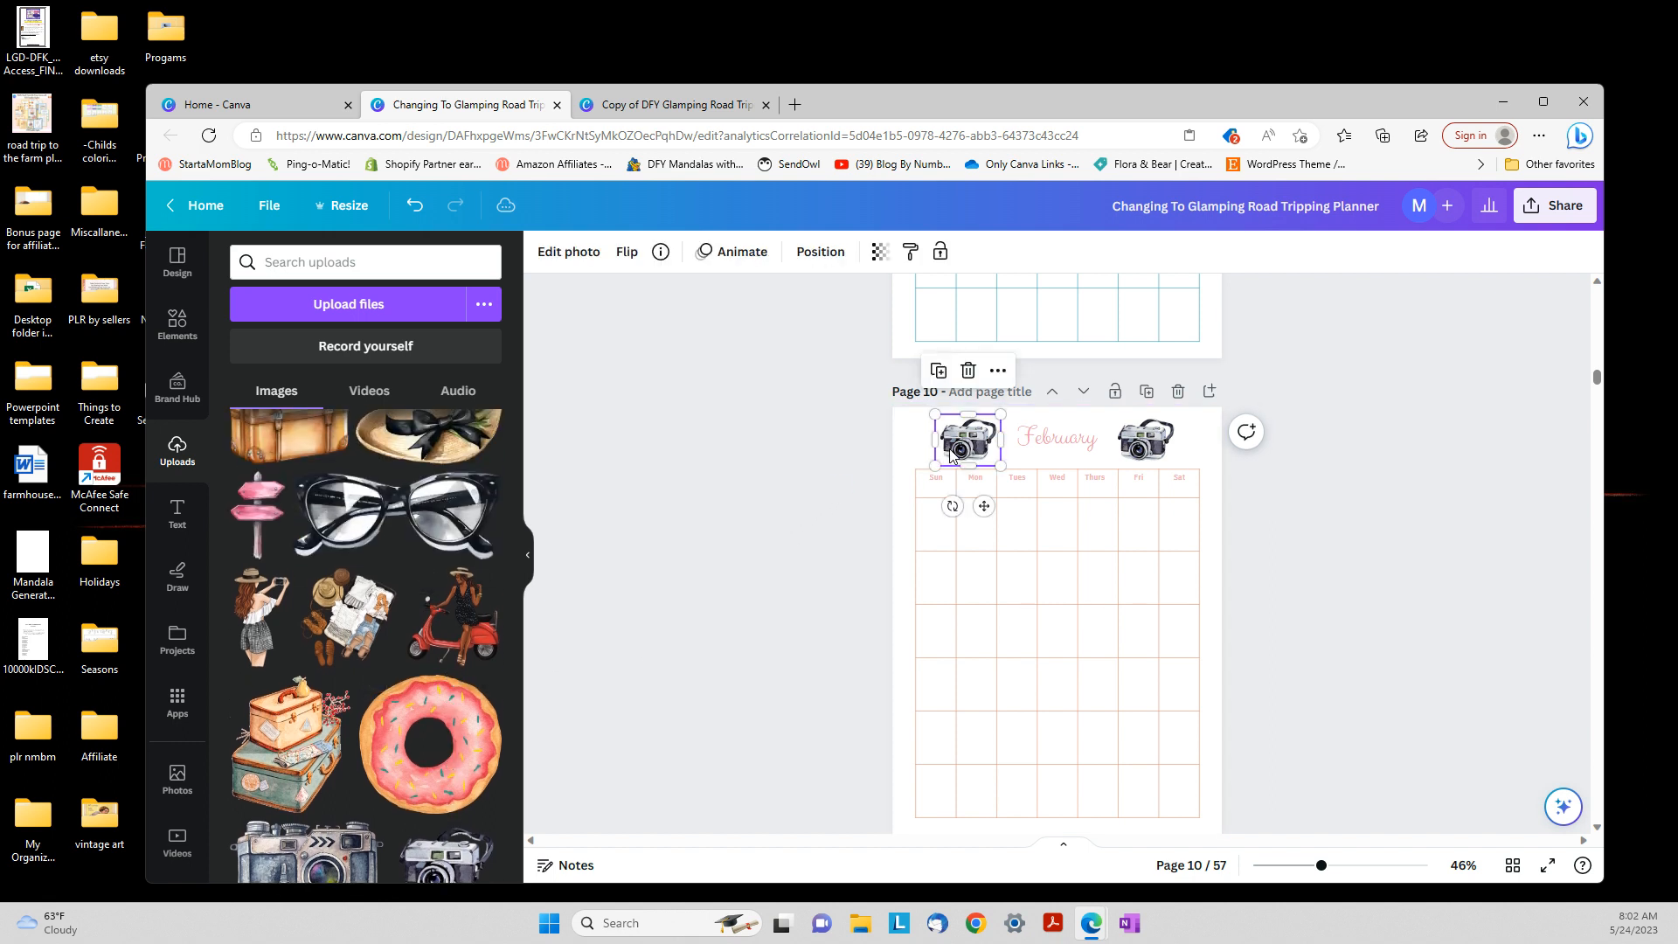
pyautogui.press('Delete')
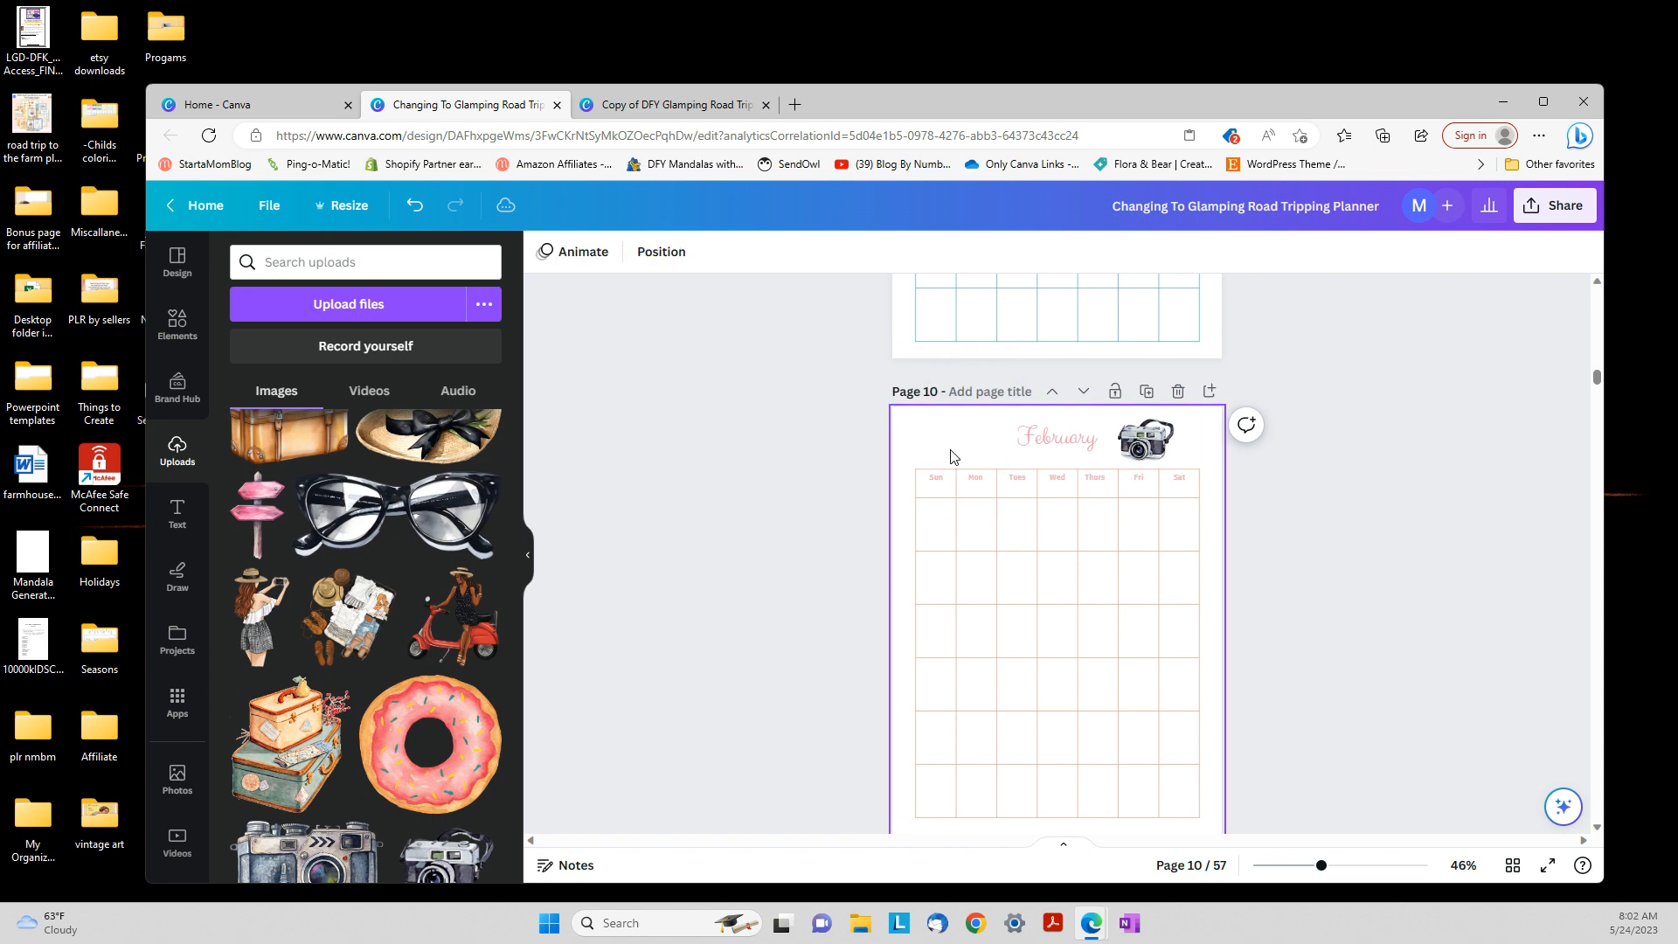
pyautogui.click(1155, 453)
pyautogui.press('Delete')
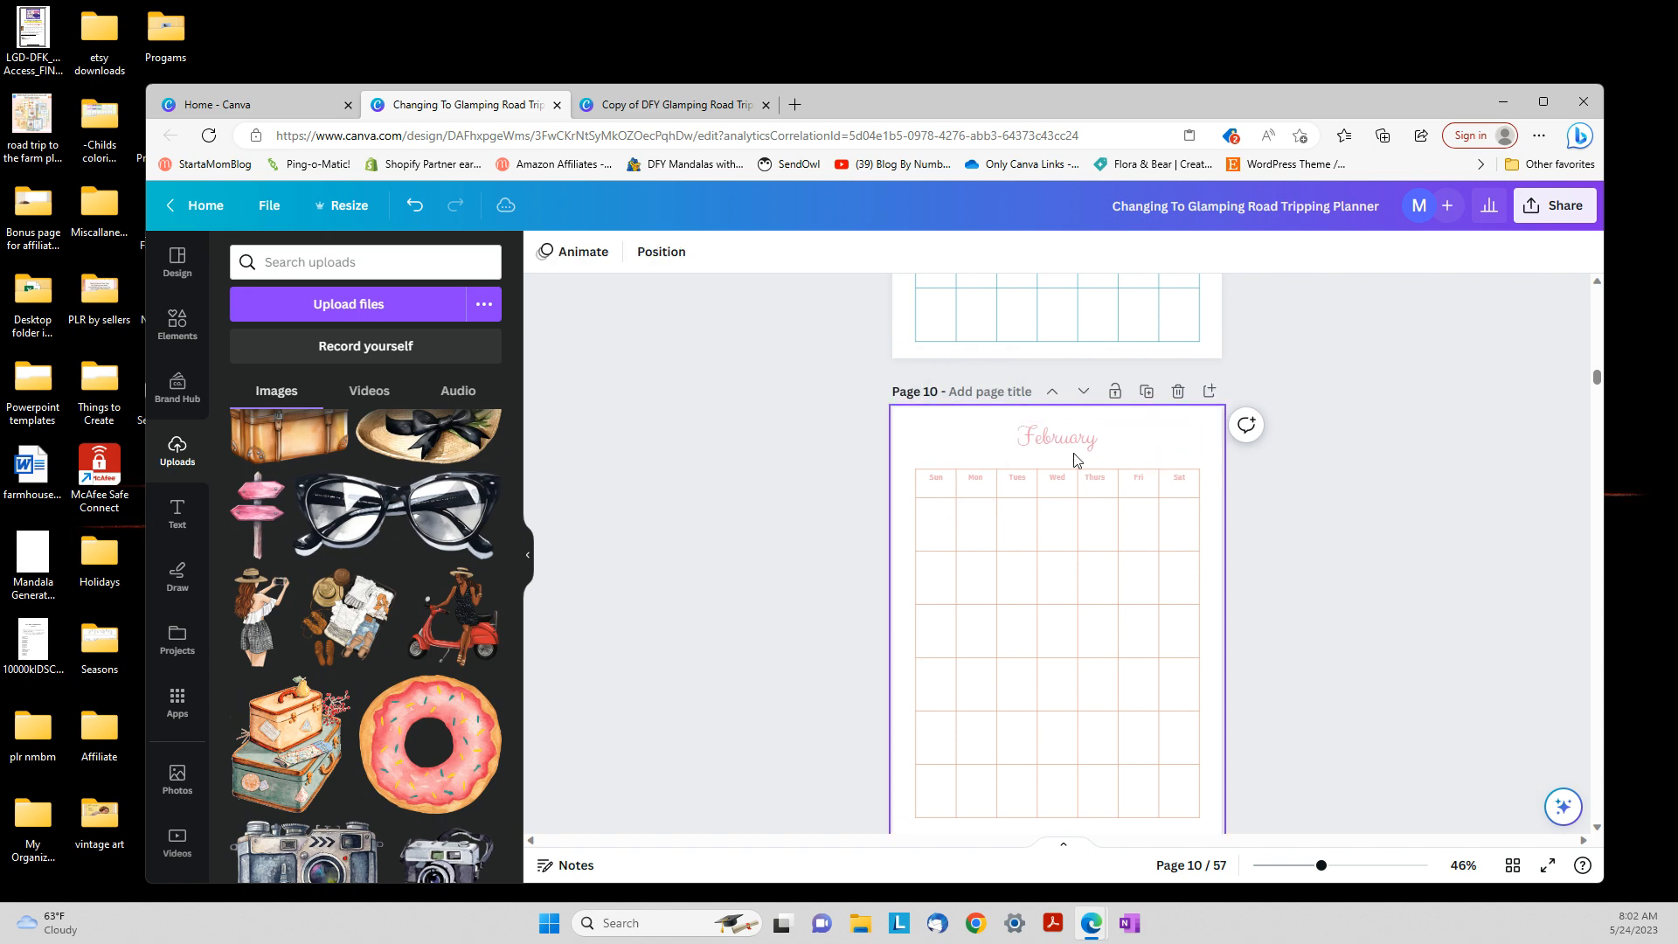
# Place the uploaded woman on a red scooter, shrunk, left of the February heading and a duplicate of it to the right
pyautogui.click(460, 625)
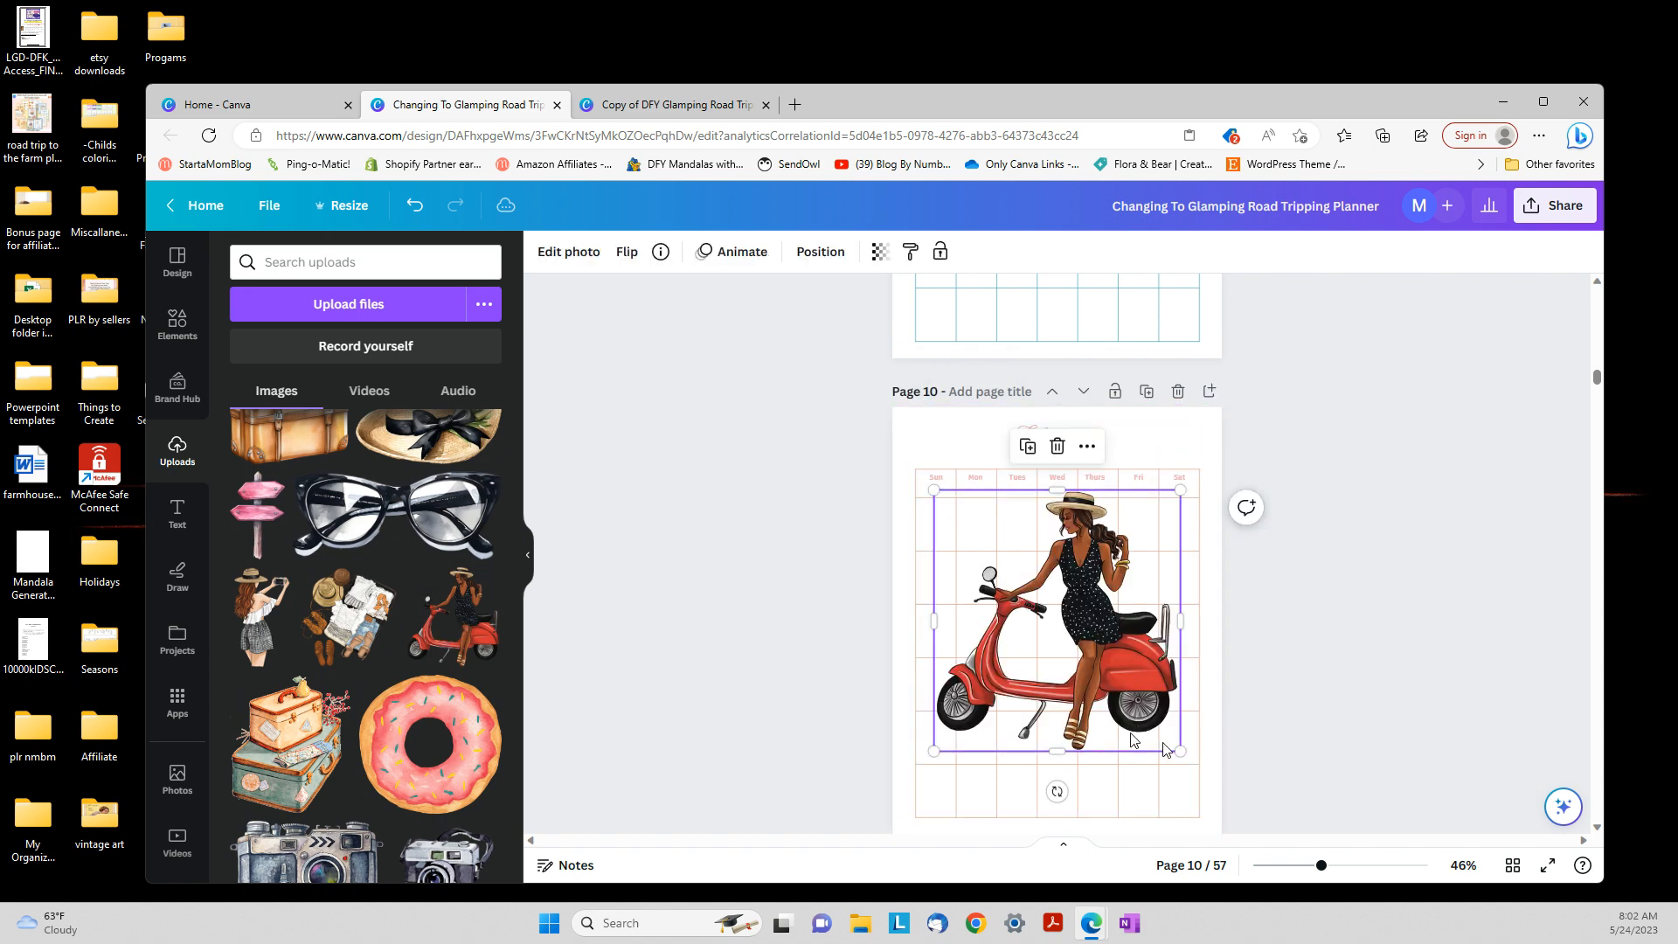
pyautogui.moveTo(1175, 743); pyautogui.dragTo(982, 444)
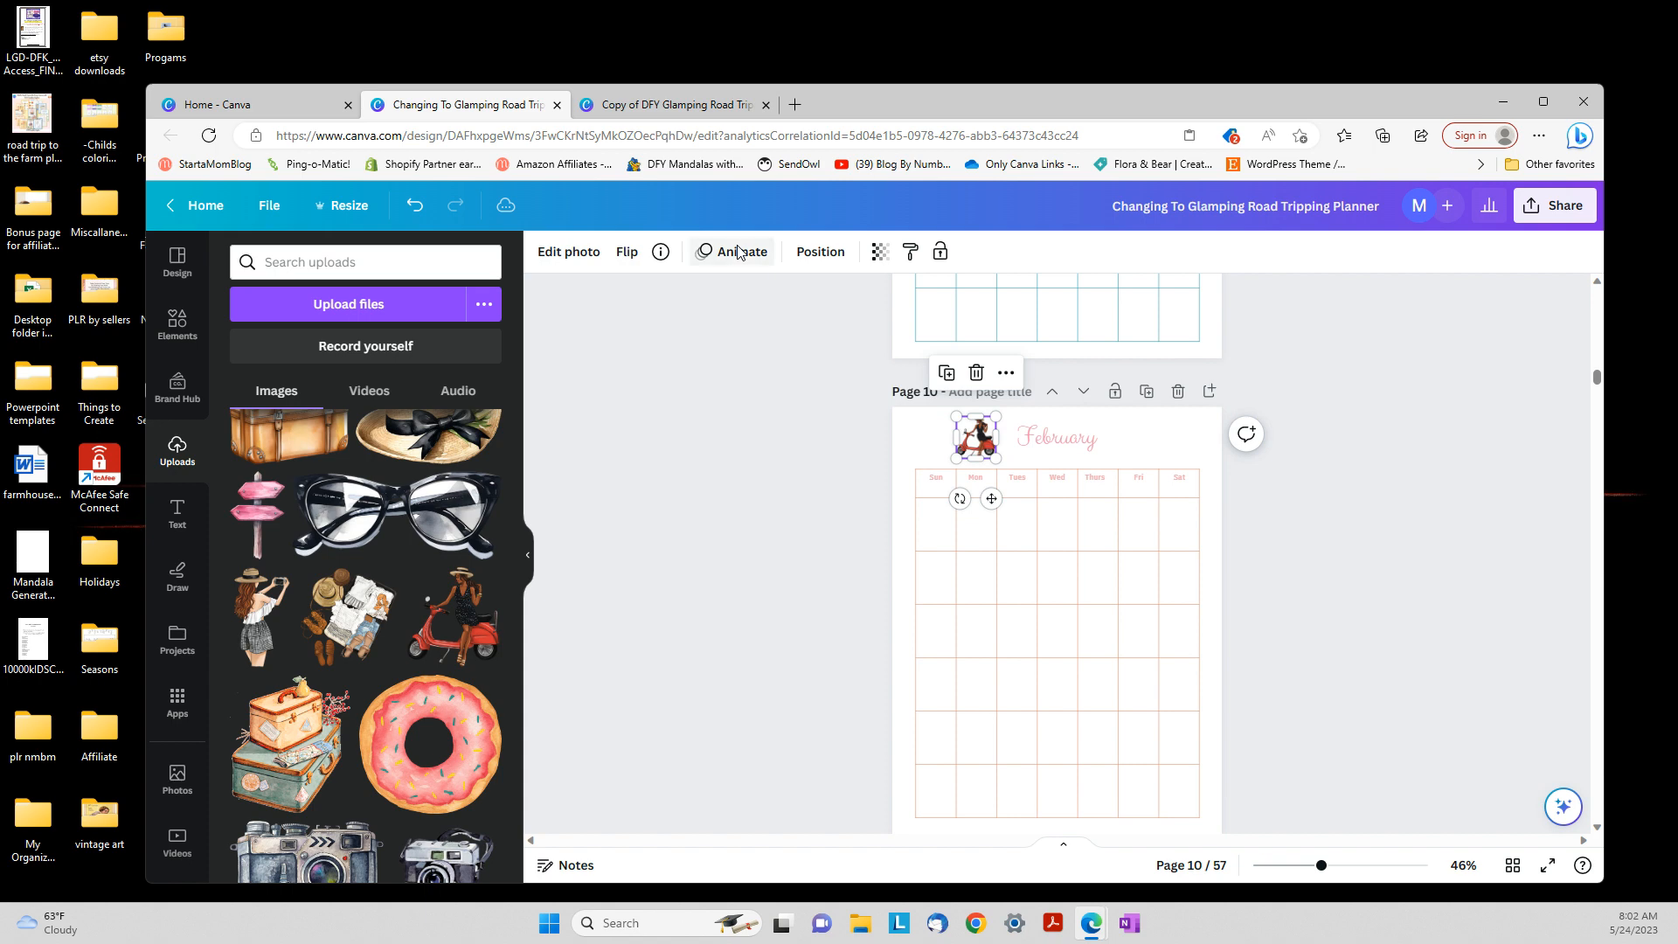
pyautogui.hotkey('ctrl', 'd')
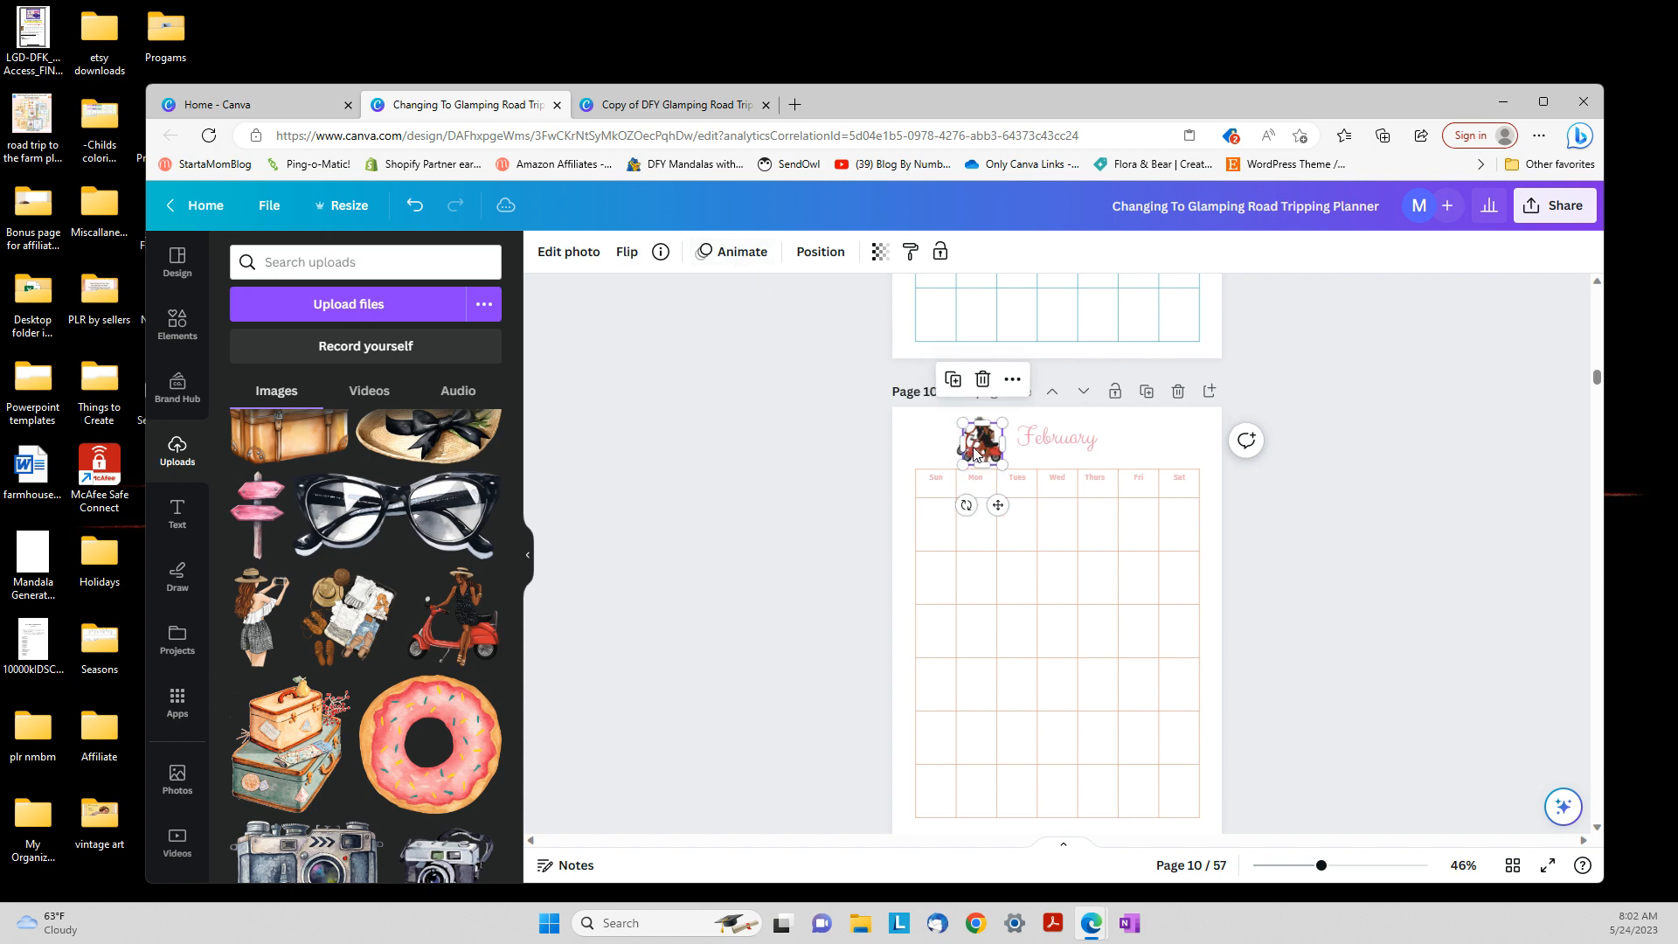
pyautogui.moveTo(976, 454); pyautogui.dragTo(1135, 441)
pyautogui.click(1255, 579)
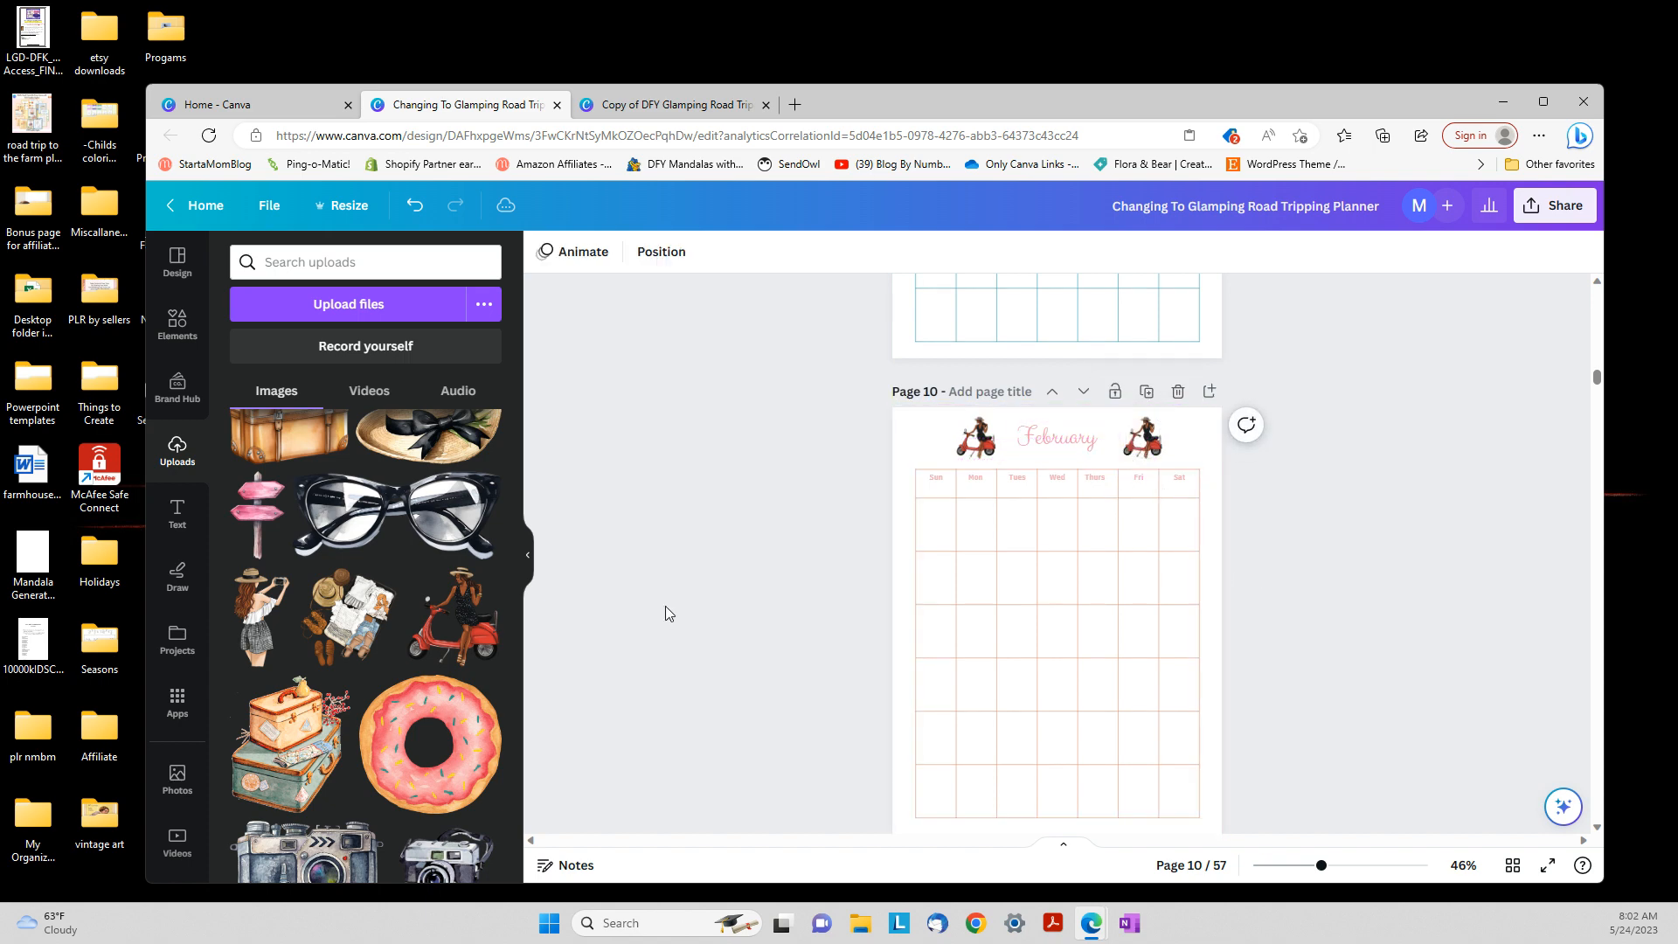
# Delete the two bicycle pictures on either side of the April heading on page 12
pyautogui.scroll(-6, 636, 584)
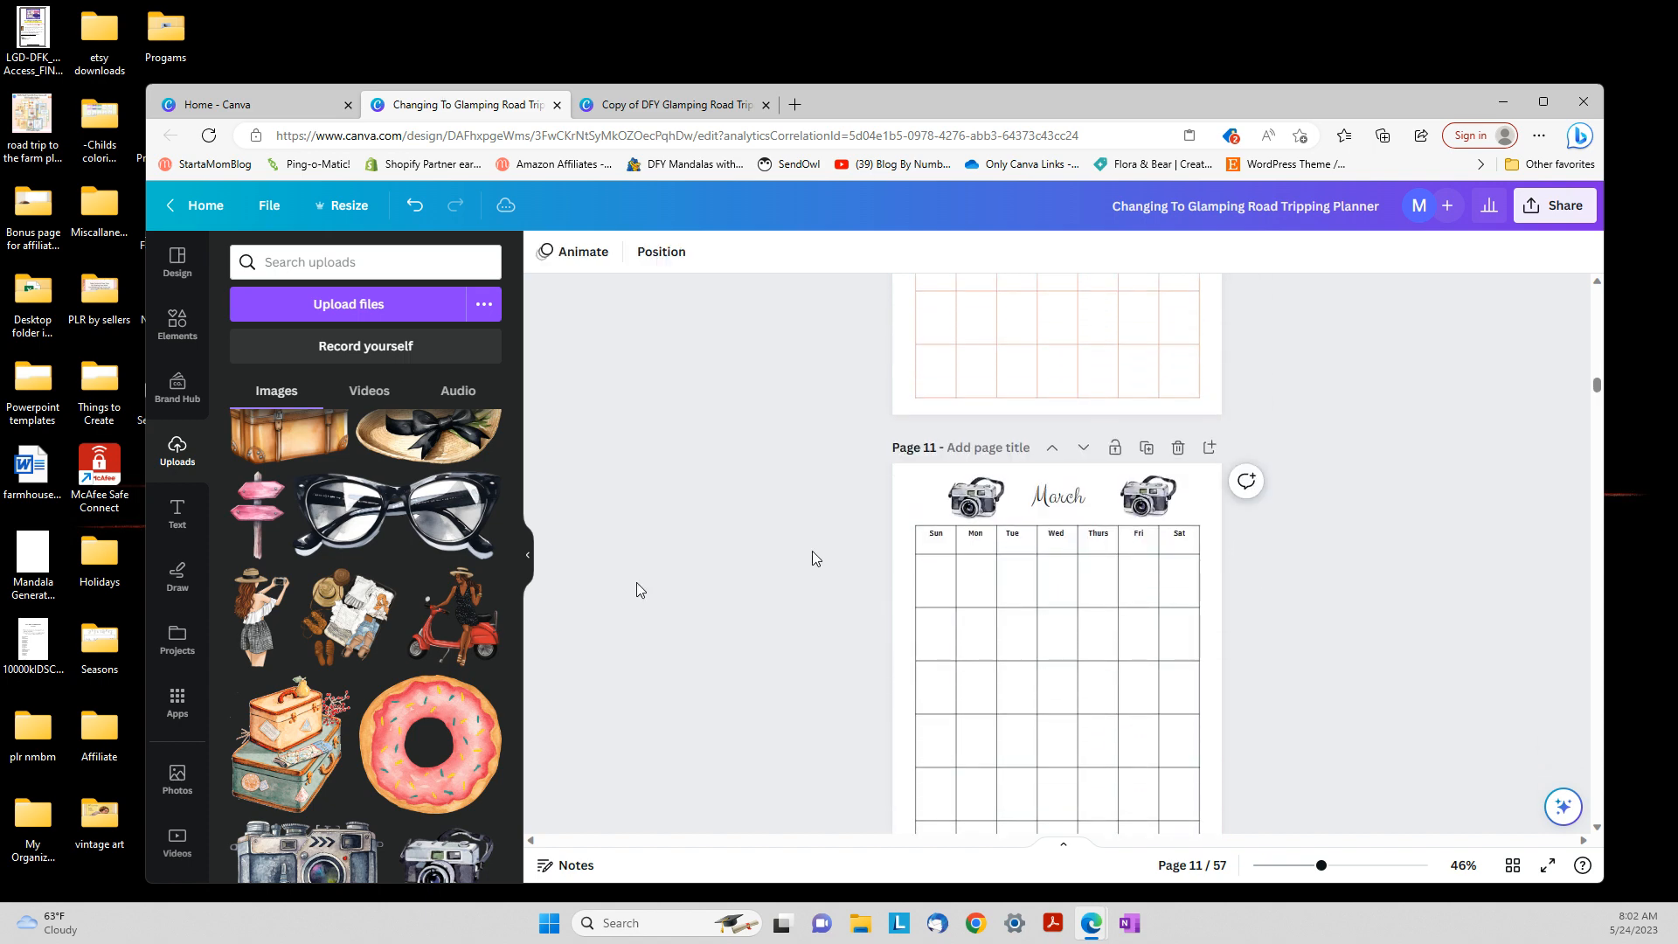
pyautogui.scroll(-4, 820, 556)
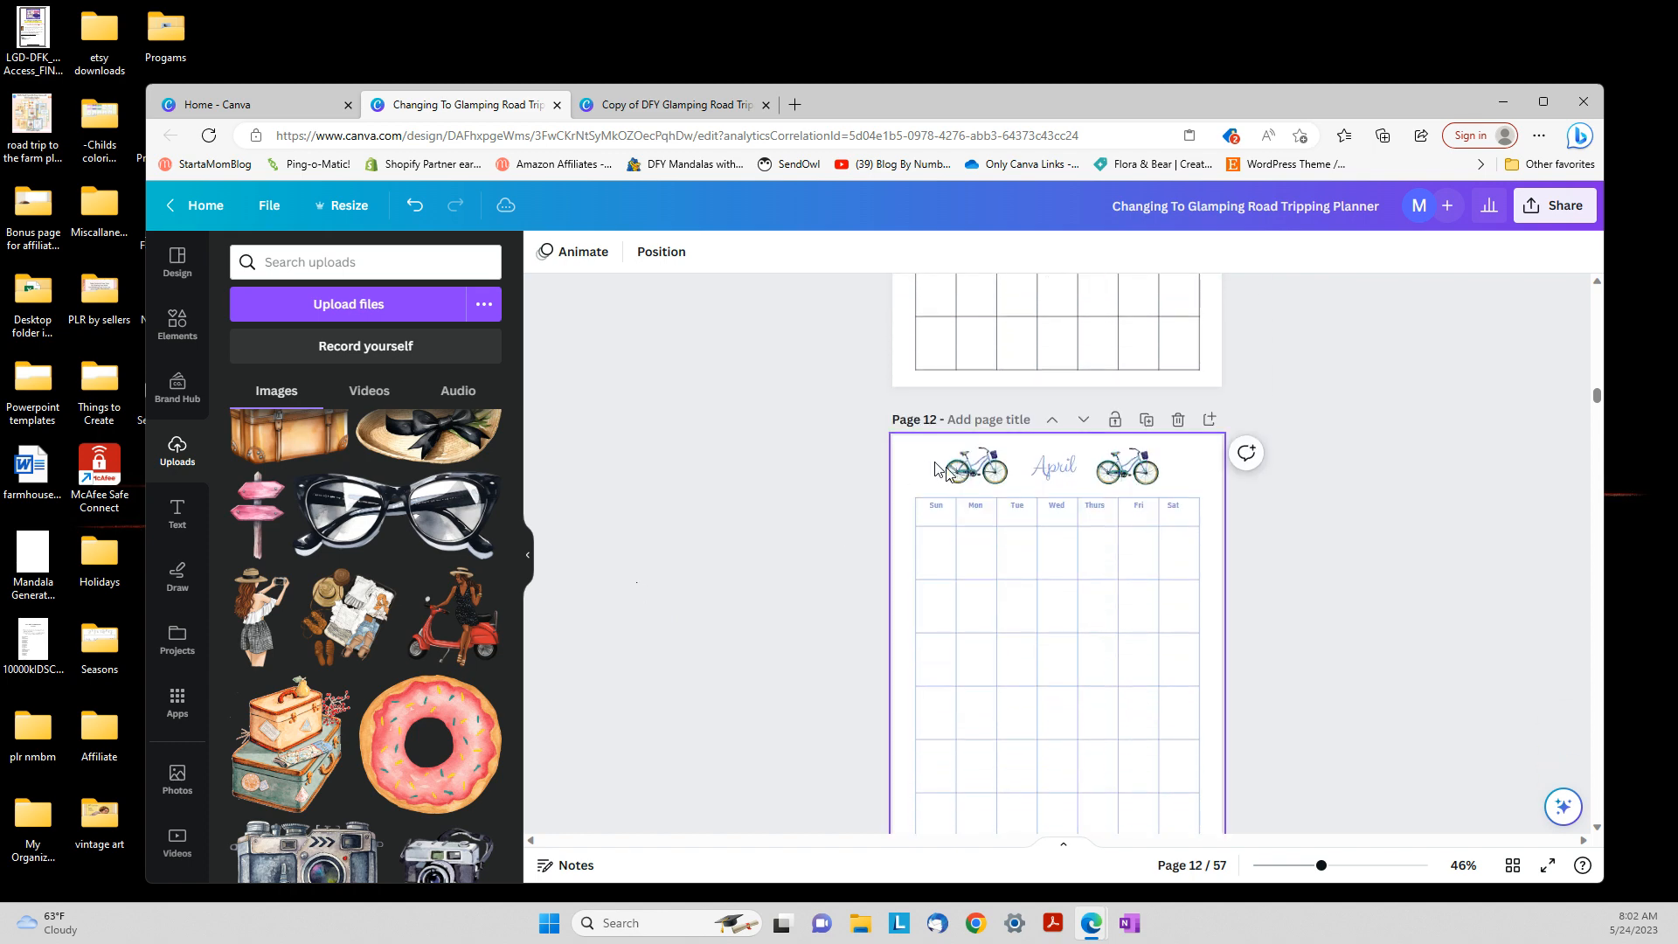
pyautogui.click(976, 466)
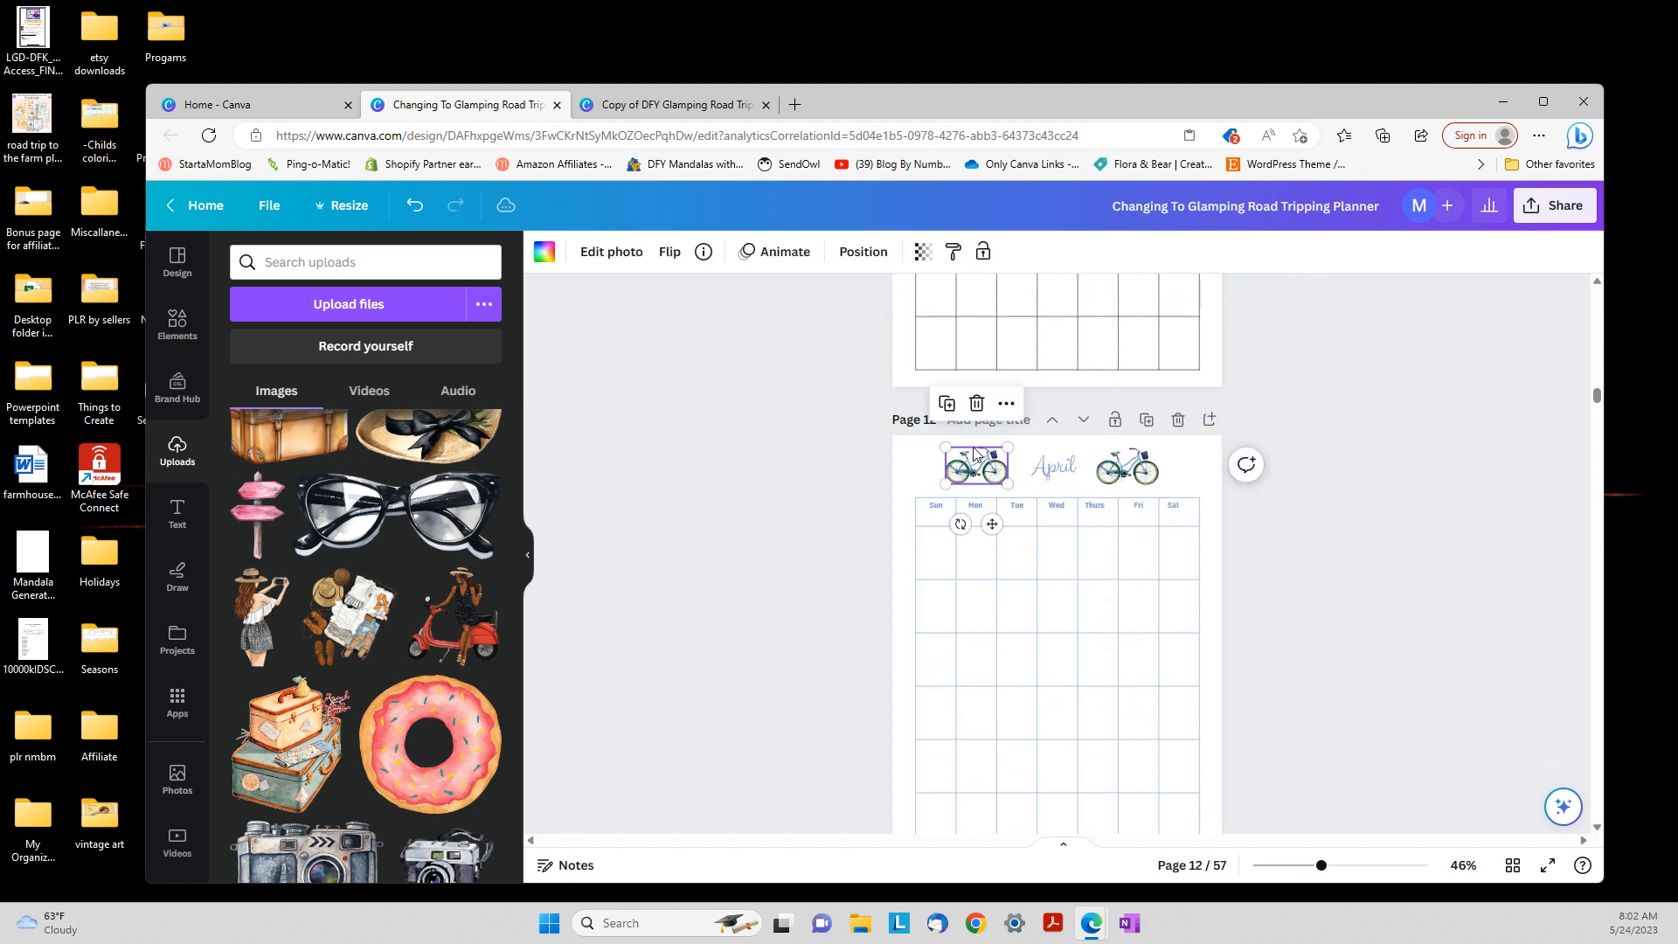
pyautogui.press('Delete')
pyautogui.moveTo(983, 452); pyautogui.dragTo(1145, 475)
pyautogui.press('Delete')
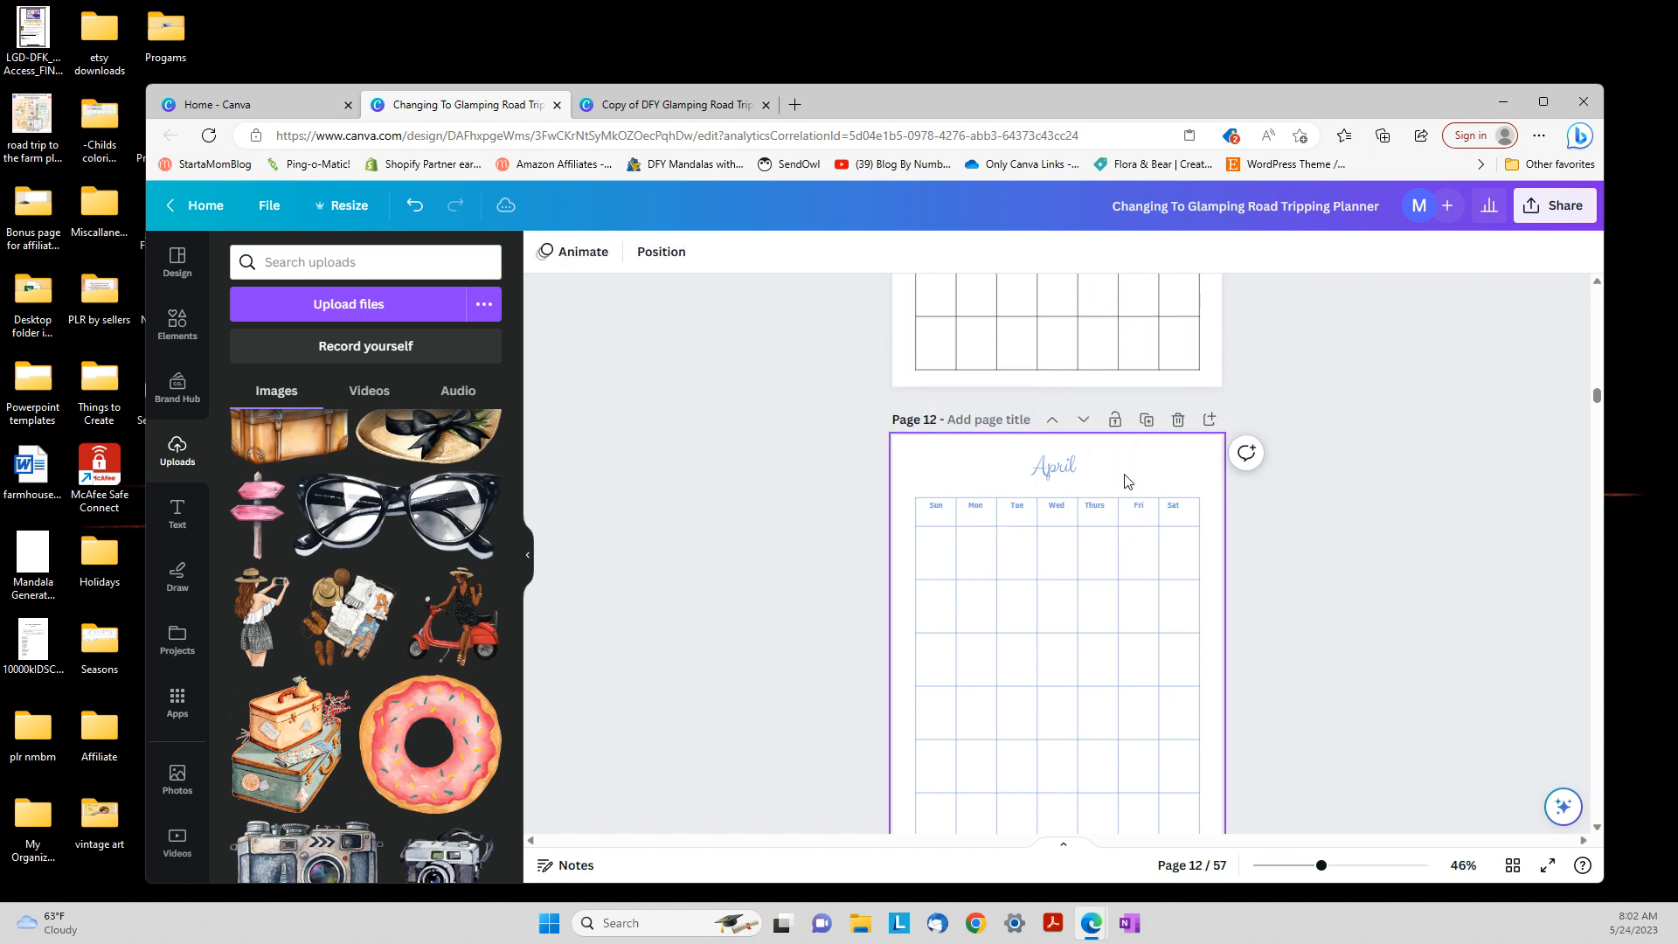
# Place the uploaded woman in a straw hat taking a photo, shrunk, left of the April heading on page 12
pyautogui.scroll(-1, 867, 486)
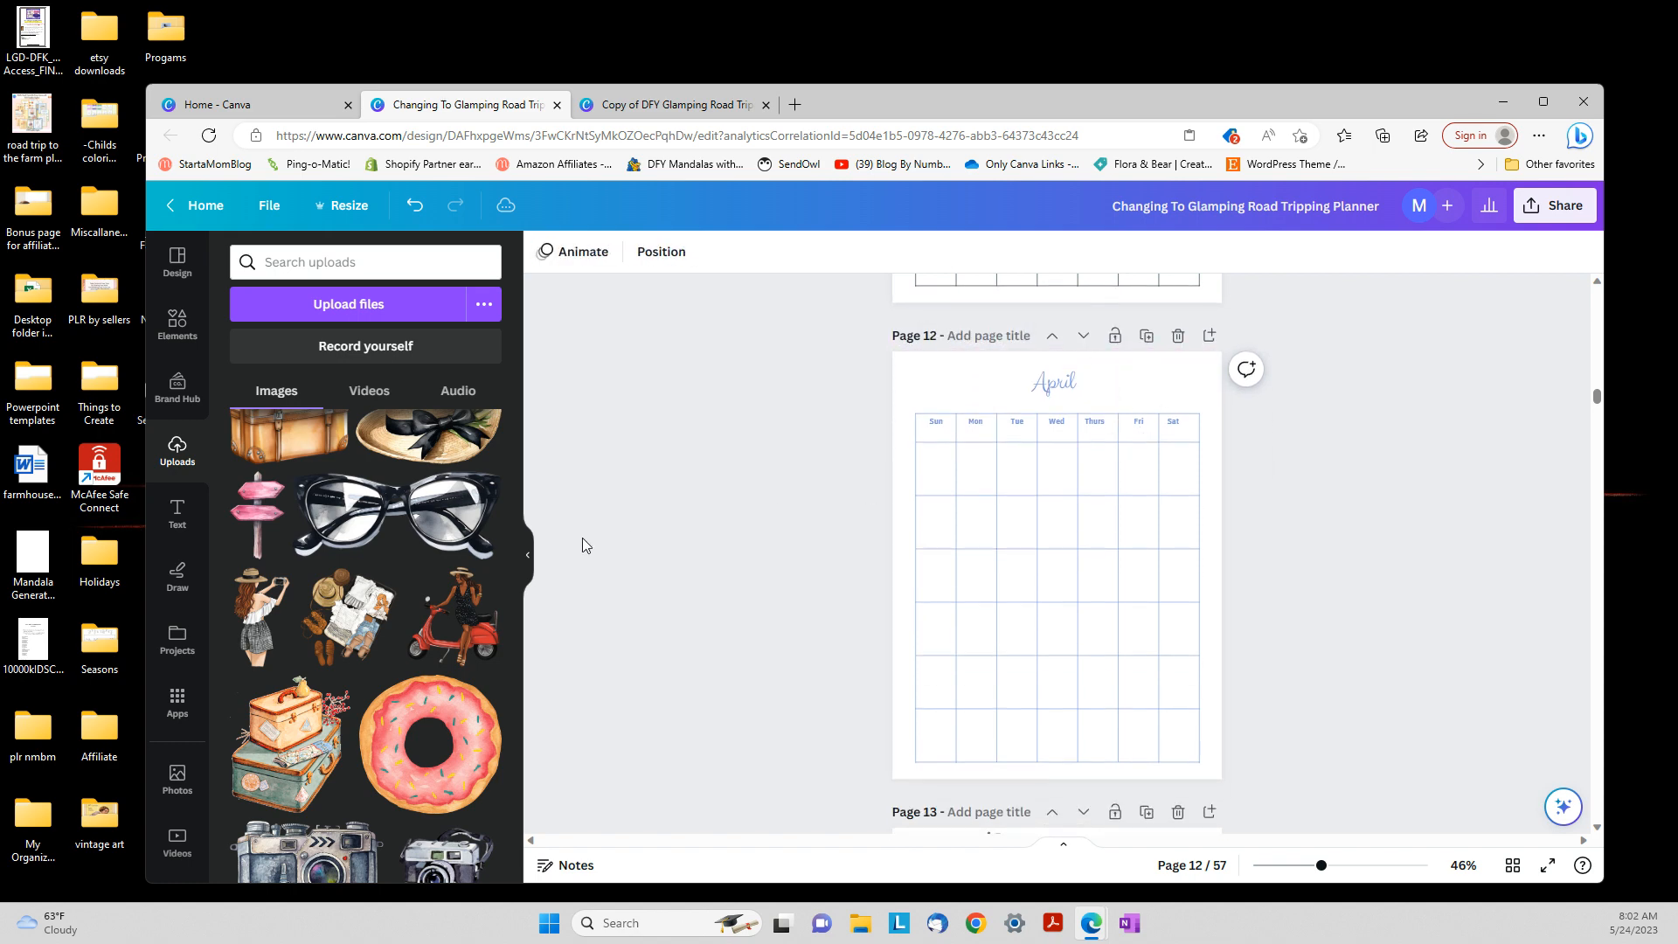
pyautogui.scroll(2, 259, 559)
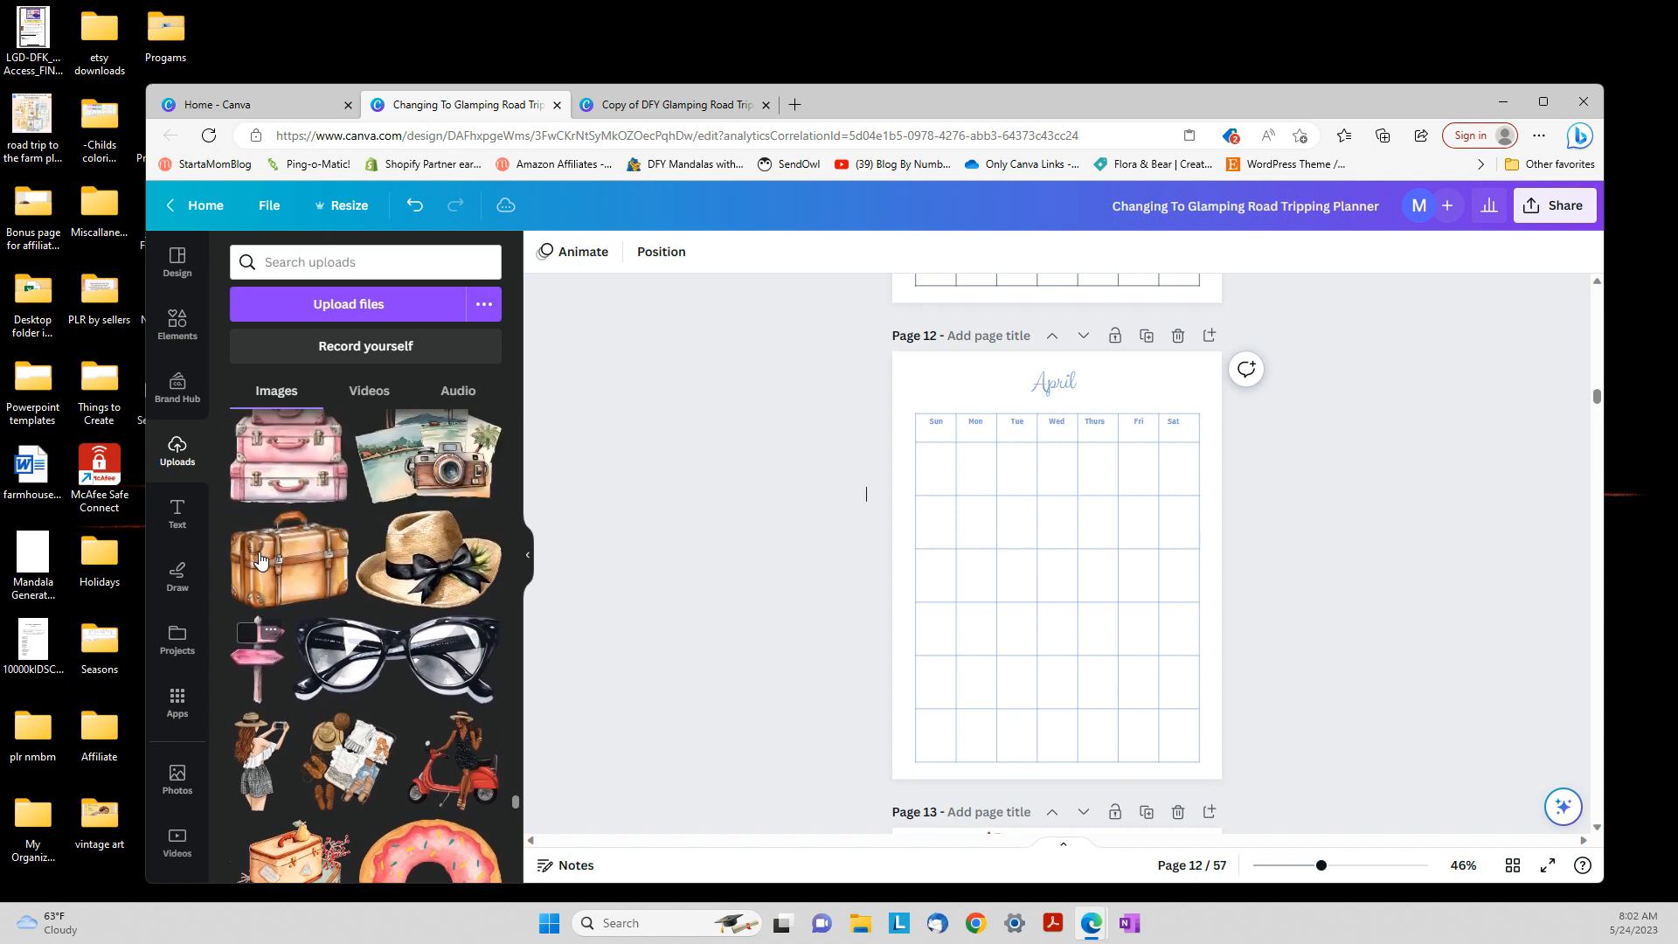
pyautogui.click(275, 753)
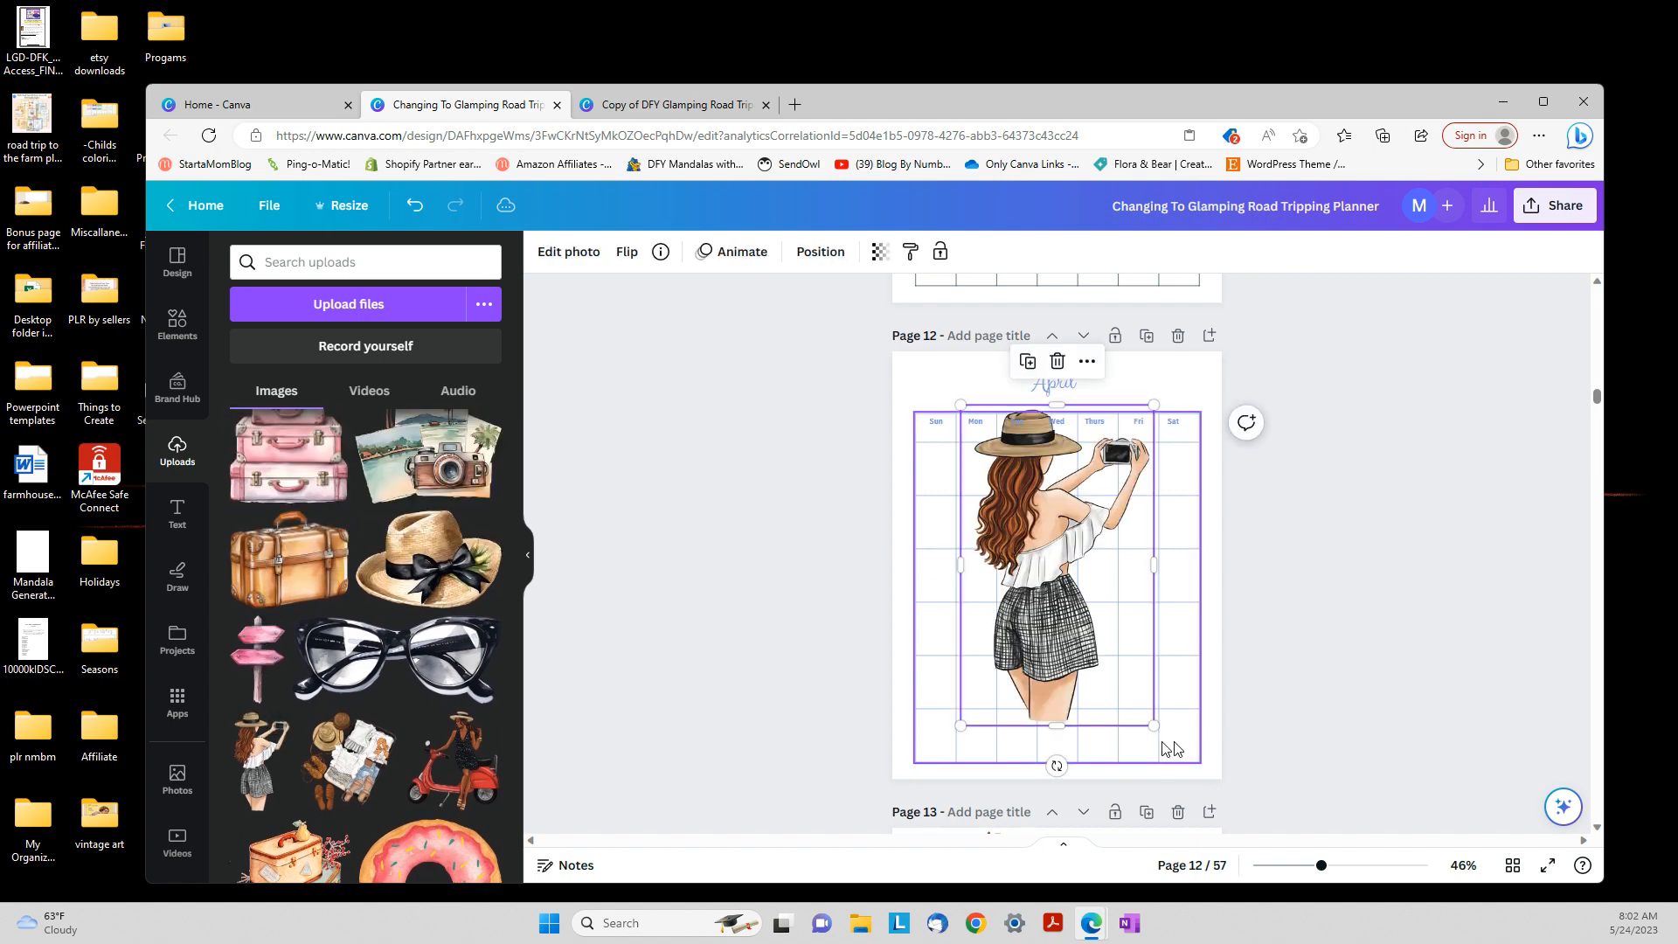
pyautogui.moveTo(1171, 750); pyautogui.dragTo(967, 385)
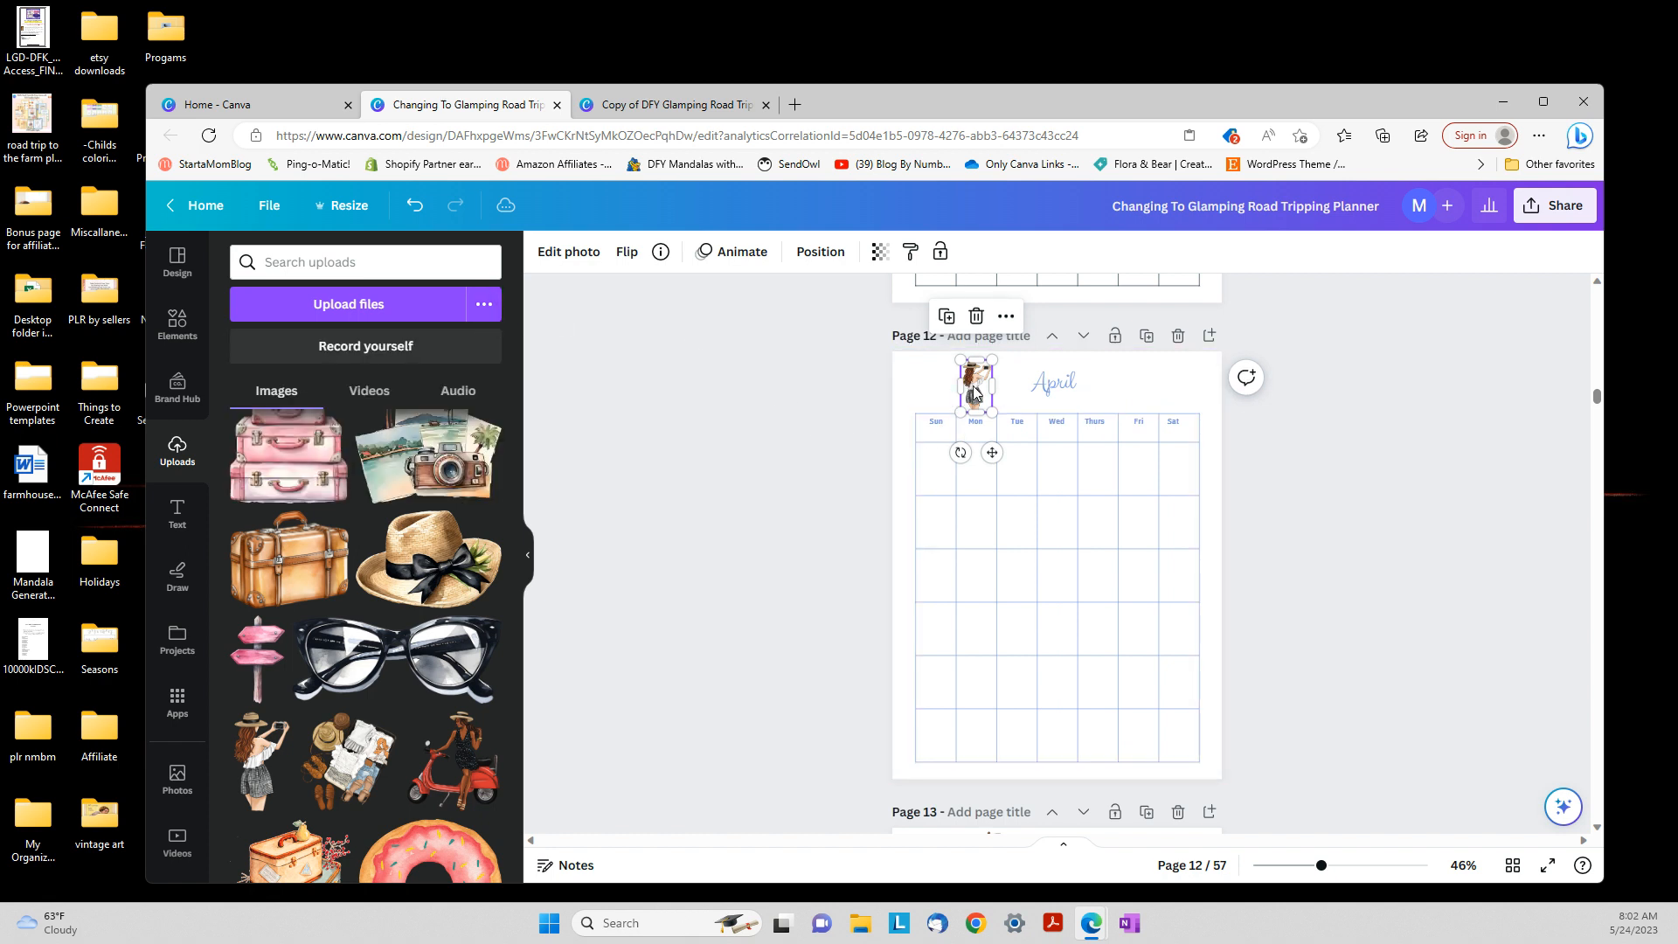
# Place a duplicate of the woman taking a photo to the right of the April heading on page 12
pyautogui.moveTo(975, 392); pyautogui.dragTo(1066, 385)
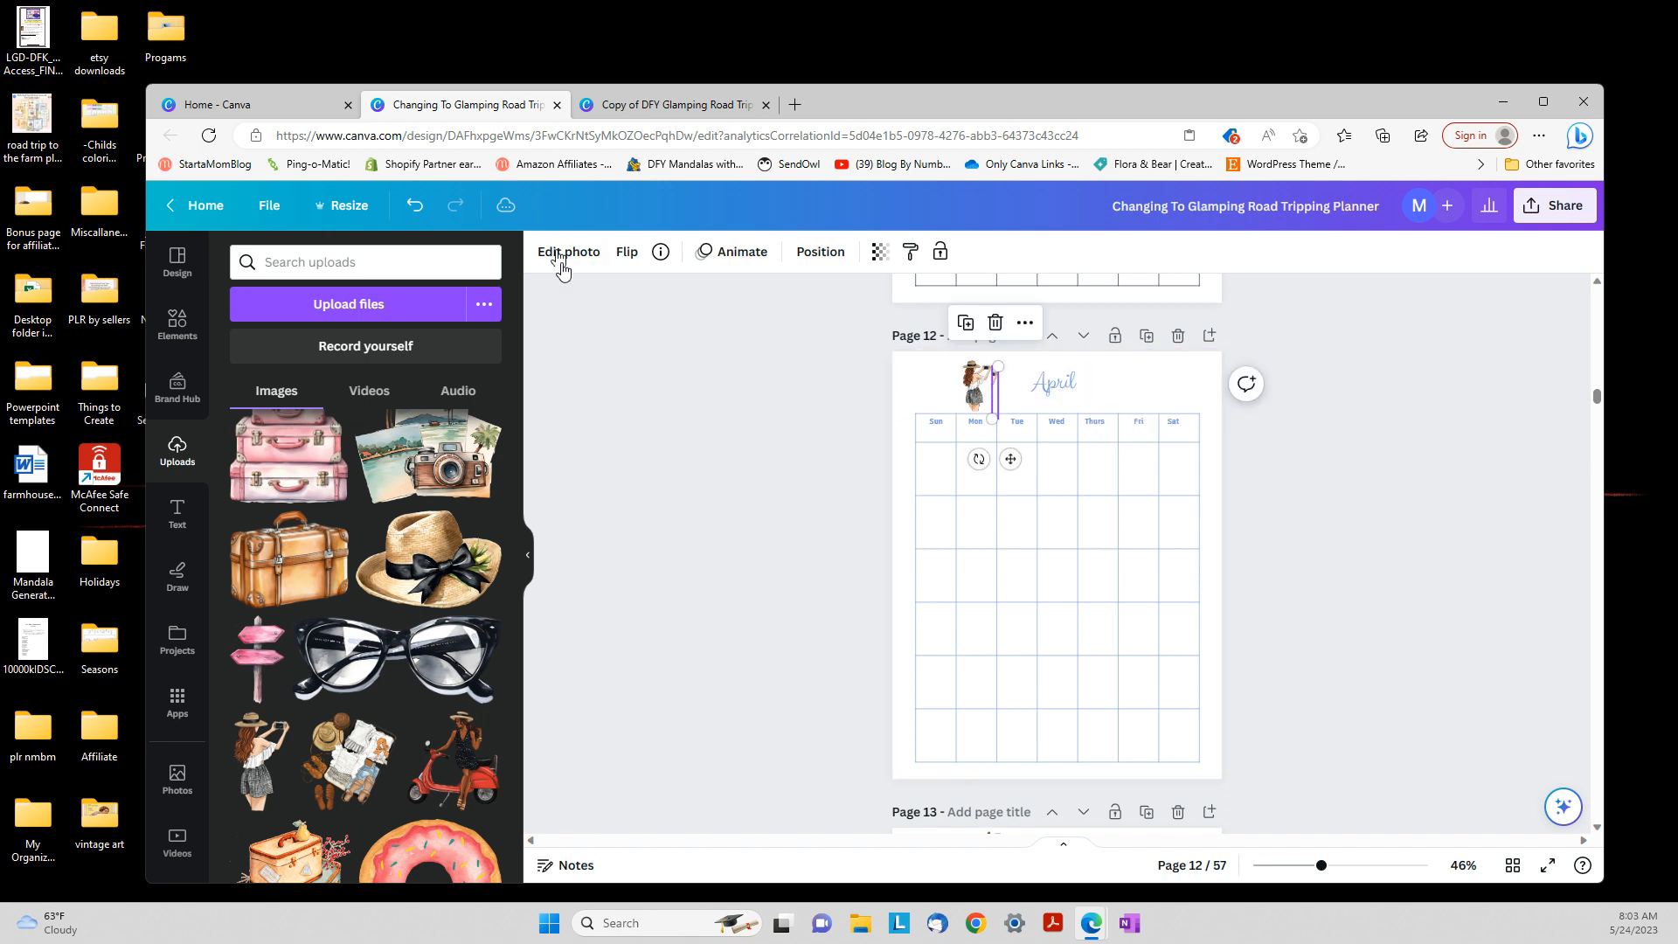
pyautogui.click(418, 206)
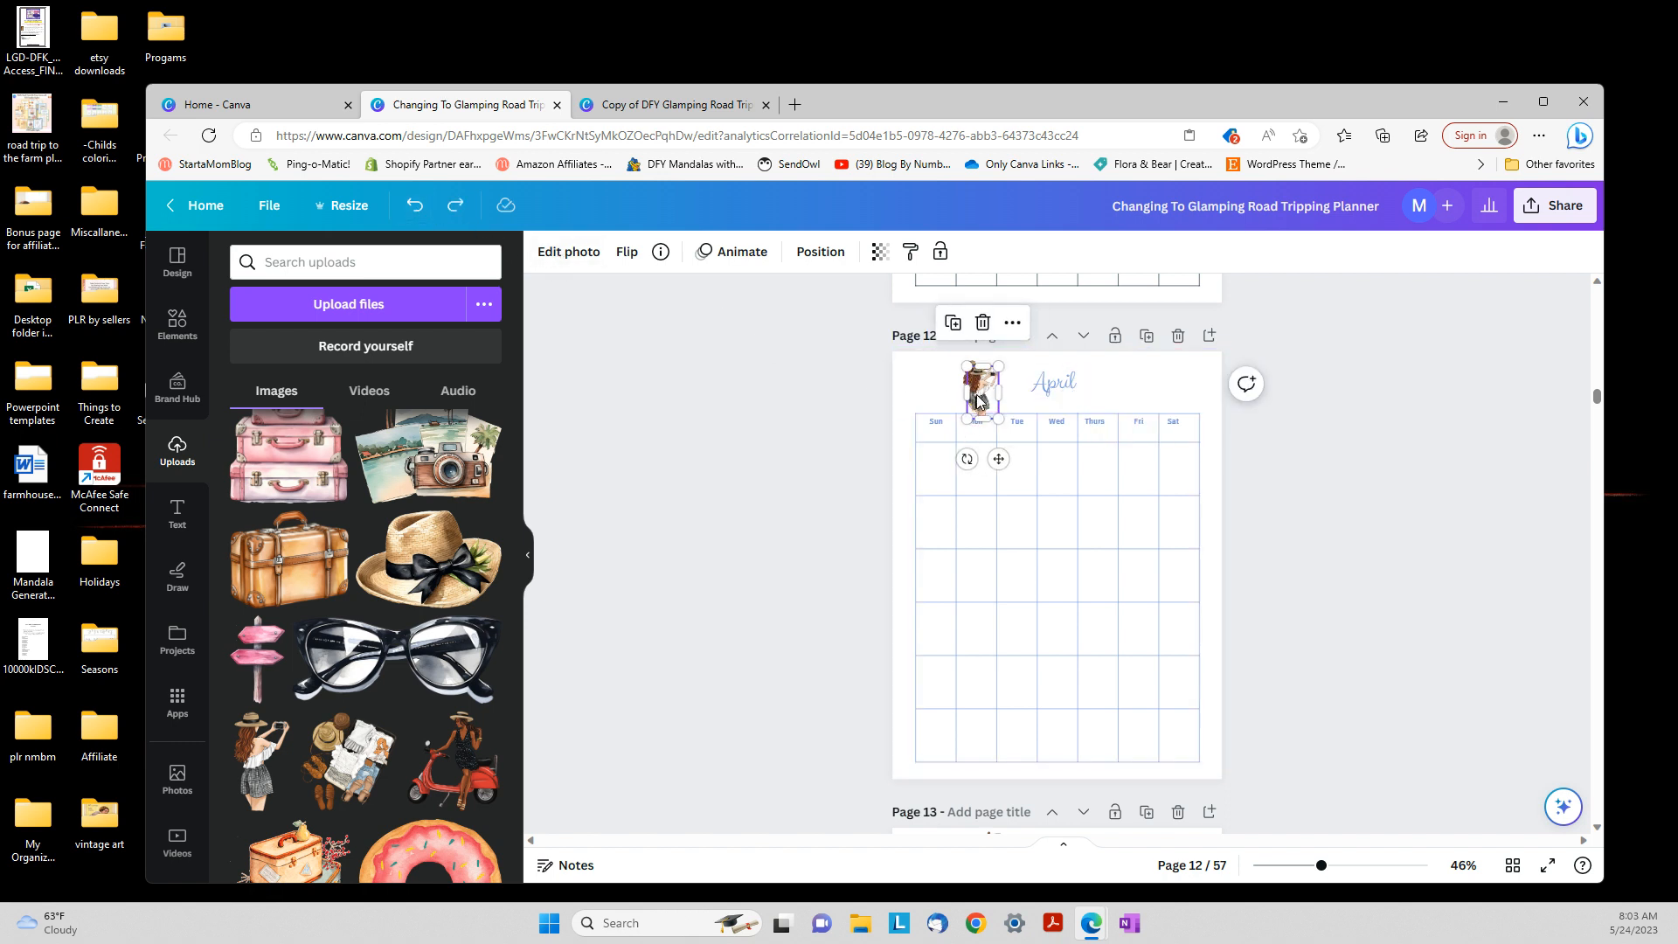
pyautogui.moveTo(979, 387); pyautogui.dragTo(1136, 382)
pyautogui.click(1289, 612)
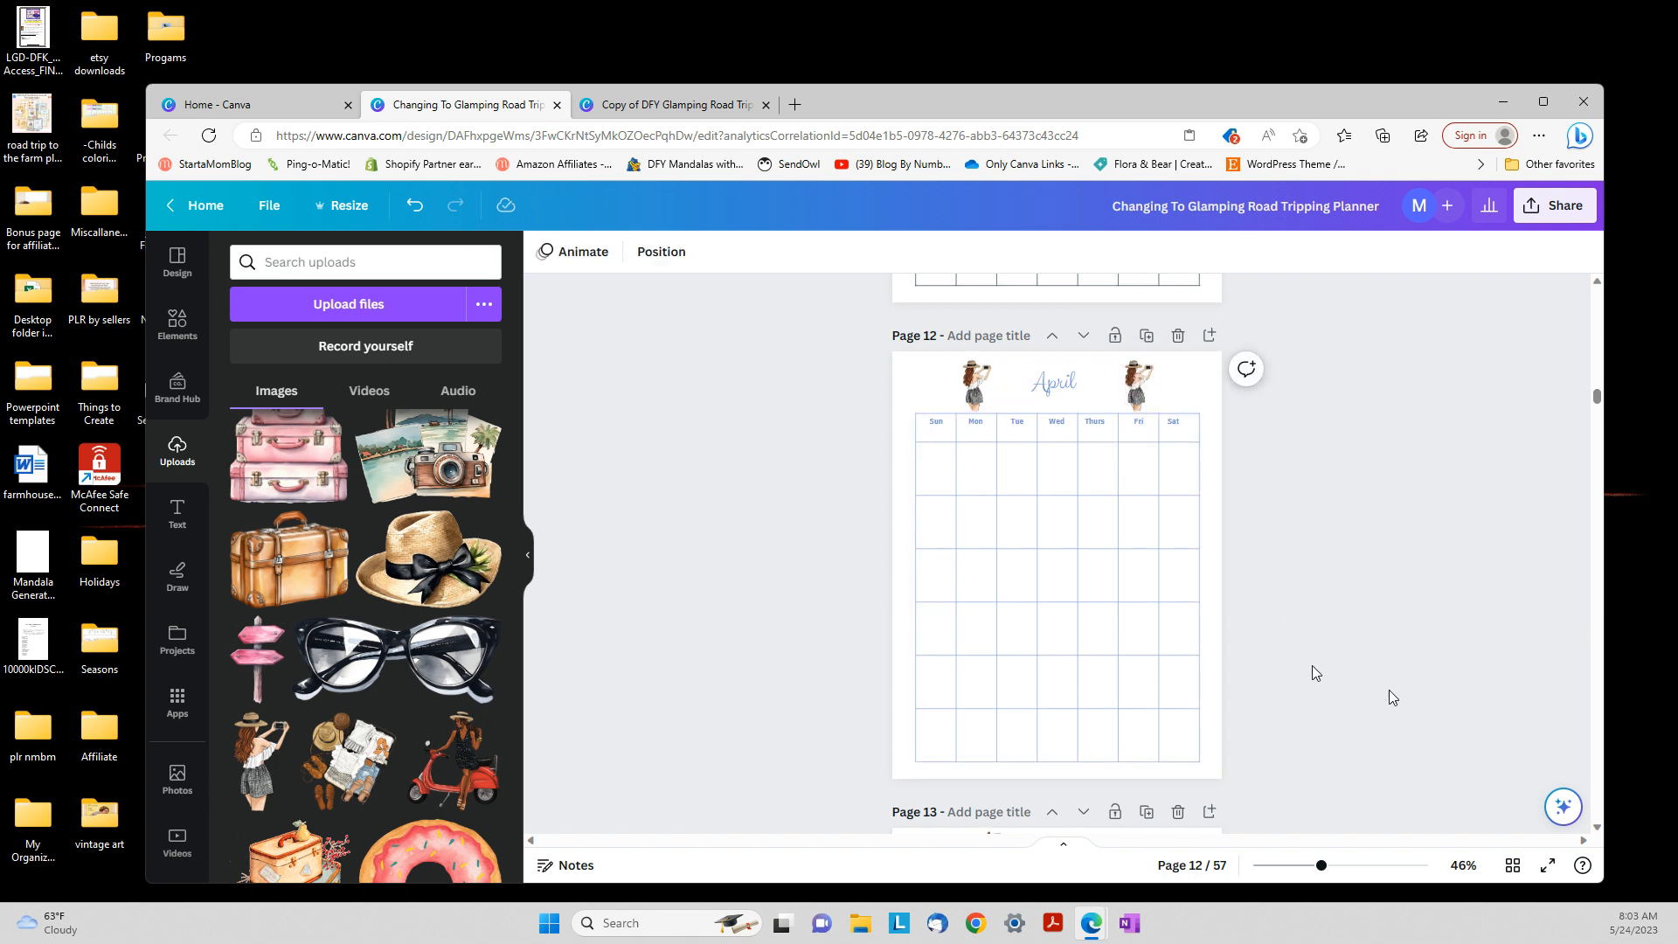
# Delete the signpost picture and its frame to the left of the May heading on page 13
pyautogui.scroll(-3, 874, 603)
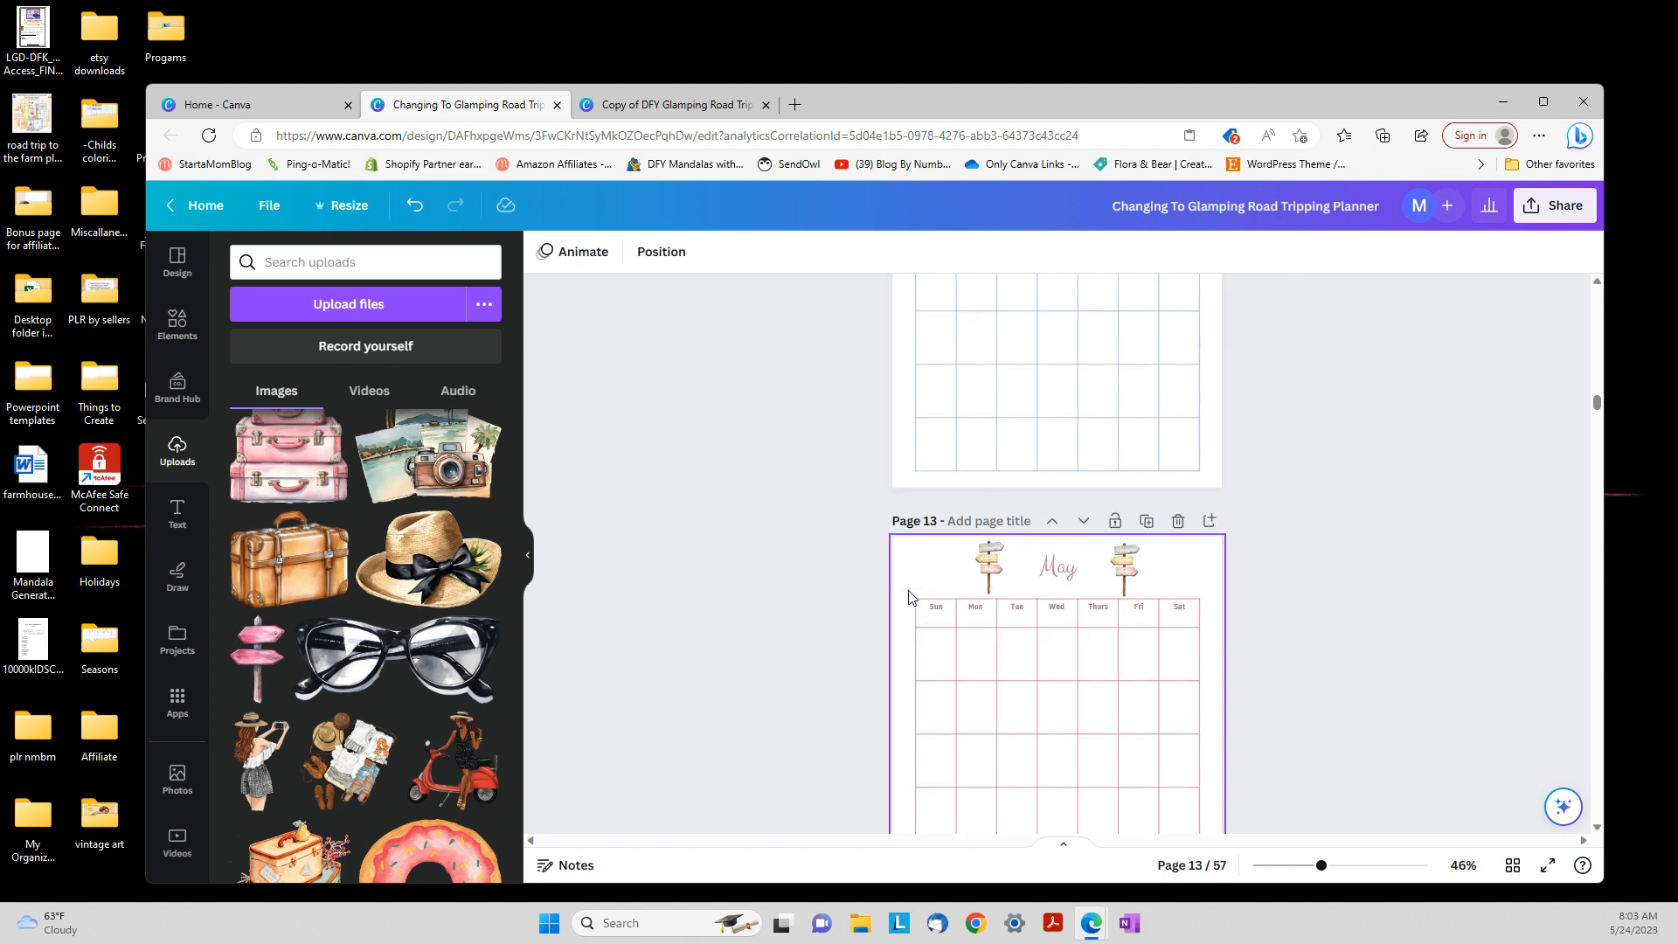
pyautogui.scroll(-2, 909, 597)
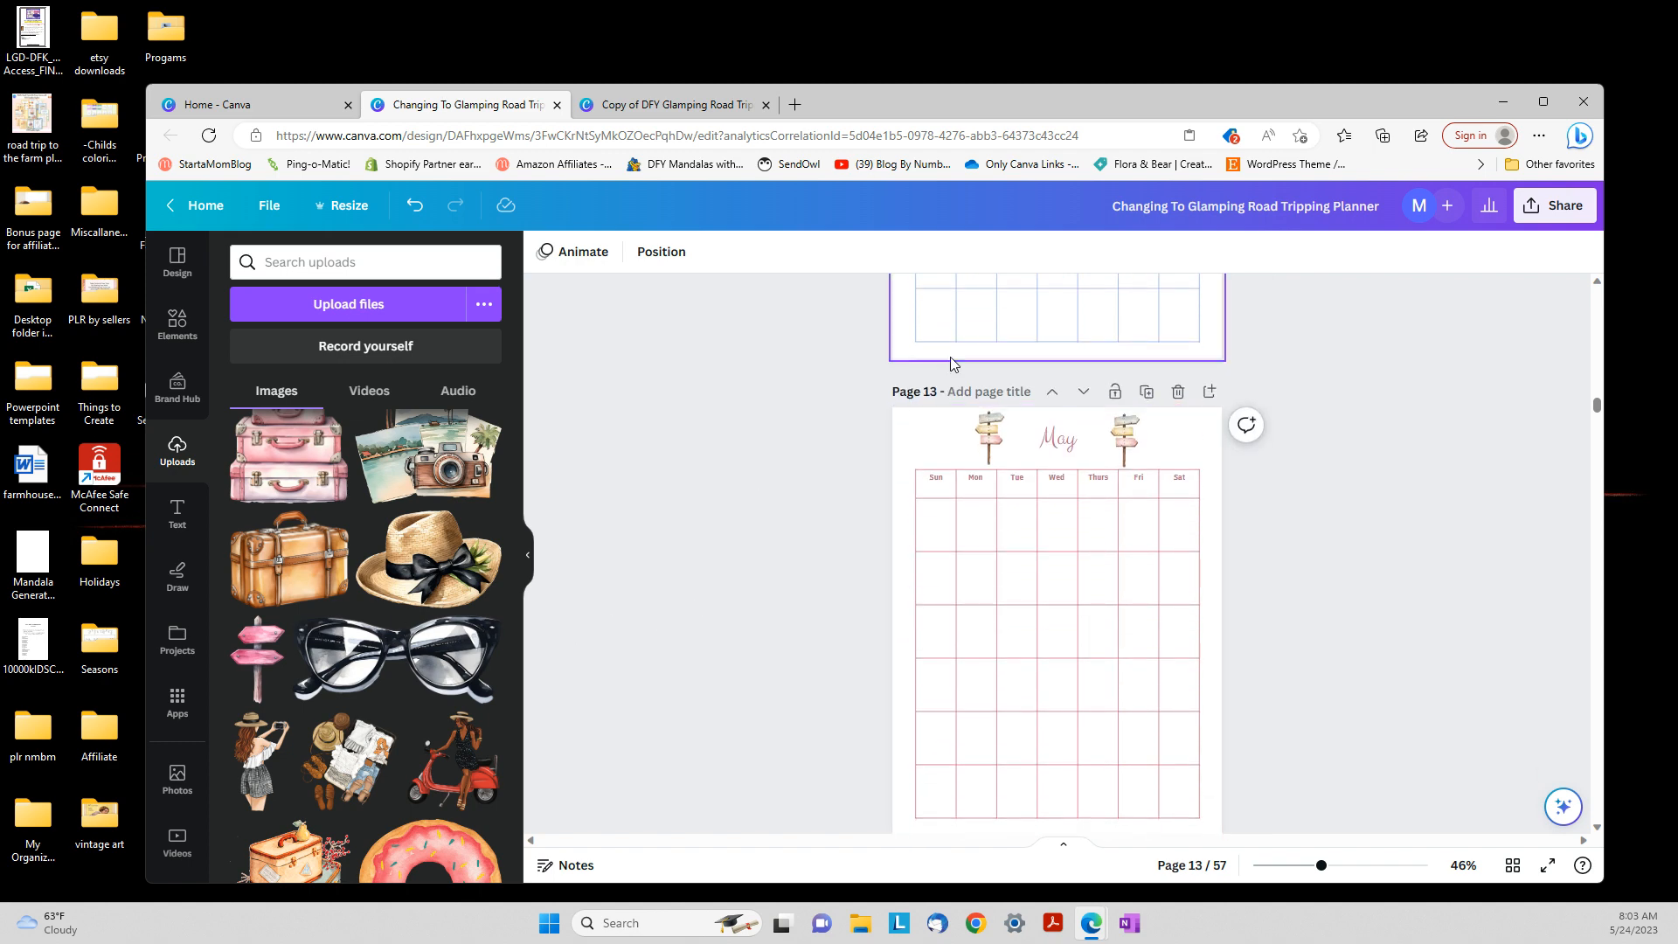
pyautogui.click(993, 418)
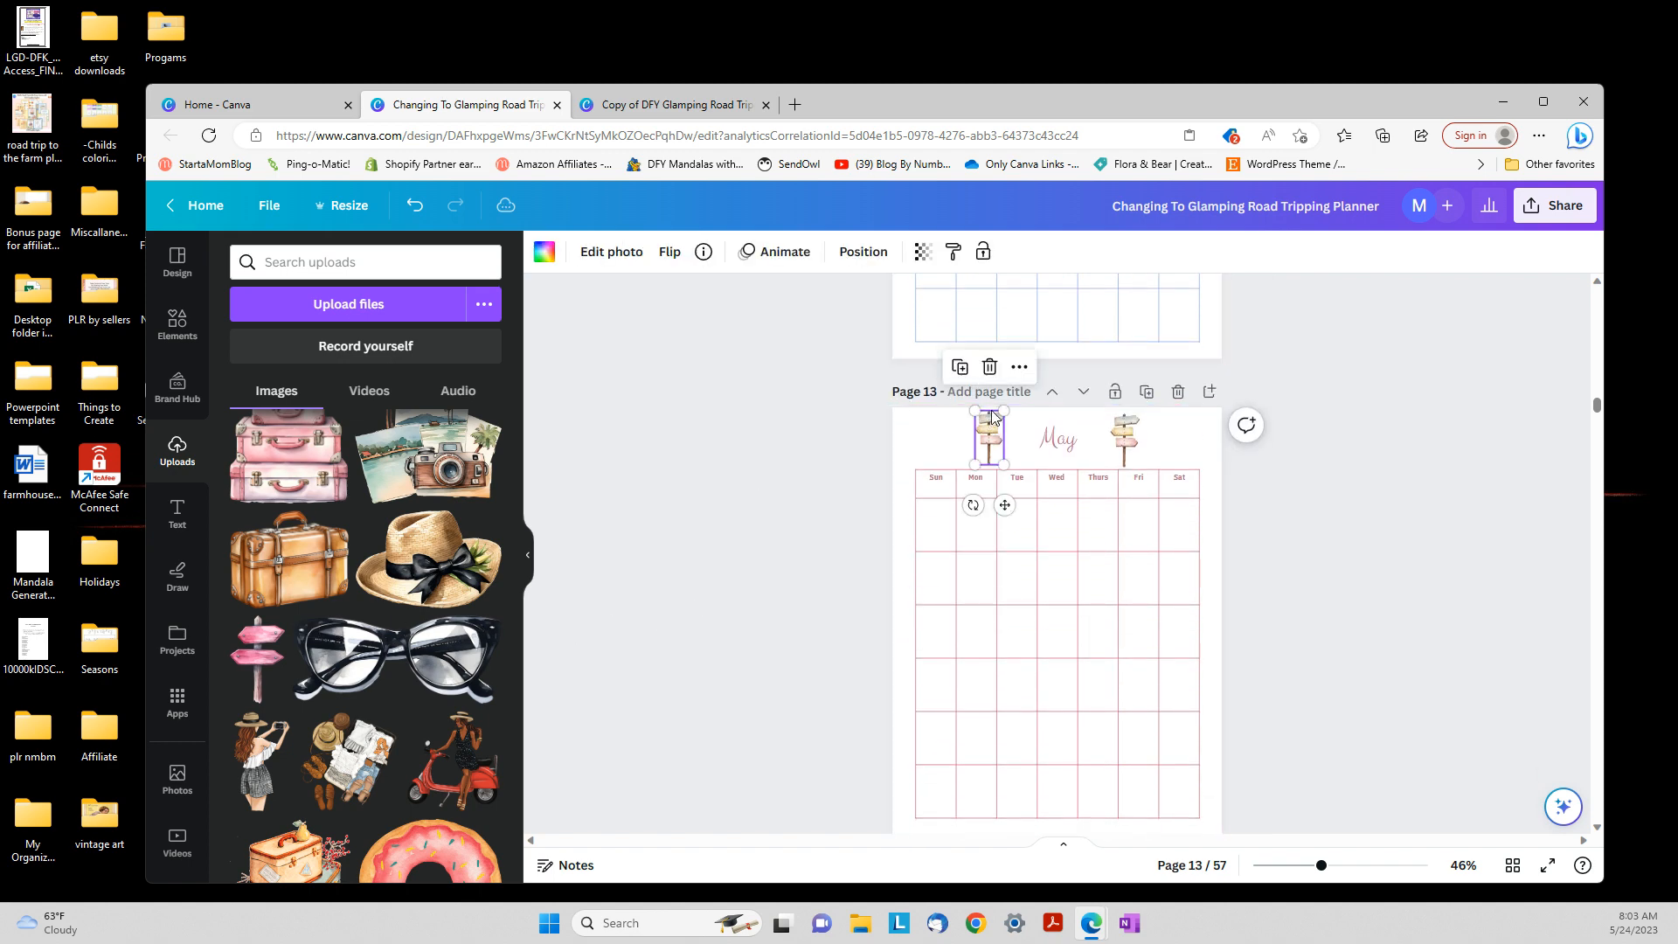
pyautogui.press('Delete')
pyautogui.click(1622, 320)
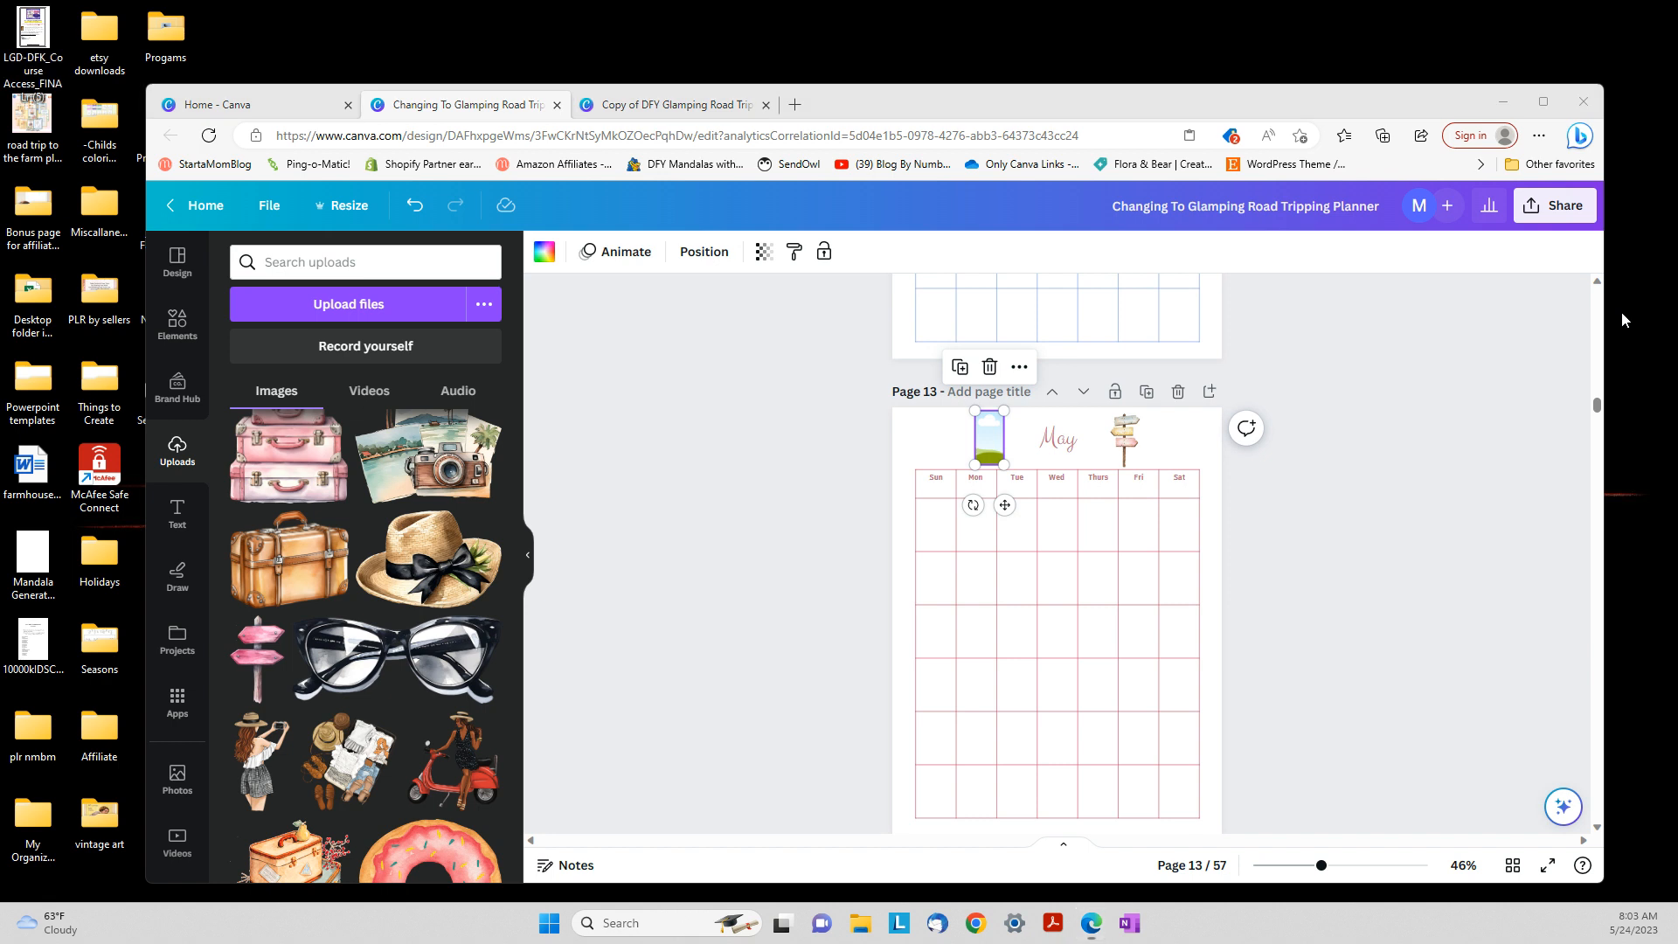
pyautogui.click(1006, 448)
pyautogui.press('Delete')
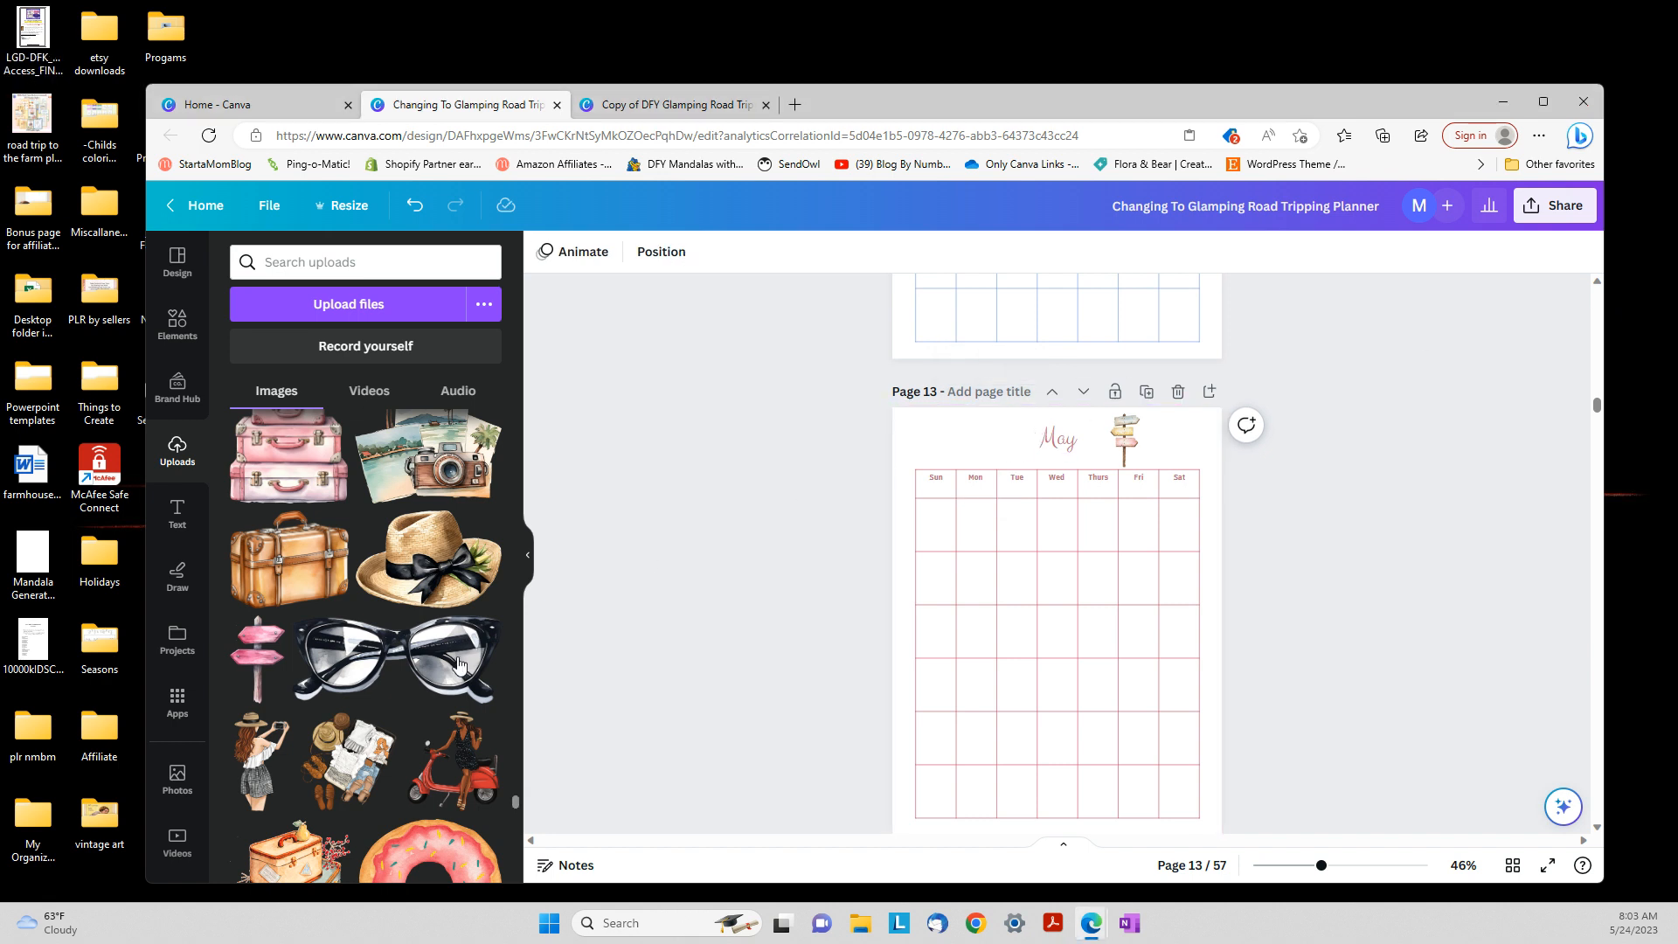
# Place the uploaded pink signpost, shrunk, left of the May heading and delete the old signpost and its frame to the right
pyautogui.click(257, 660)
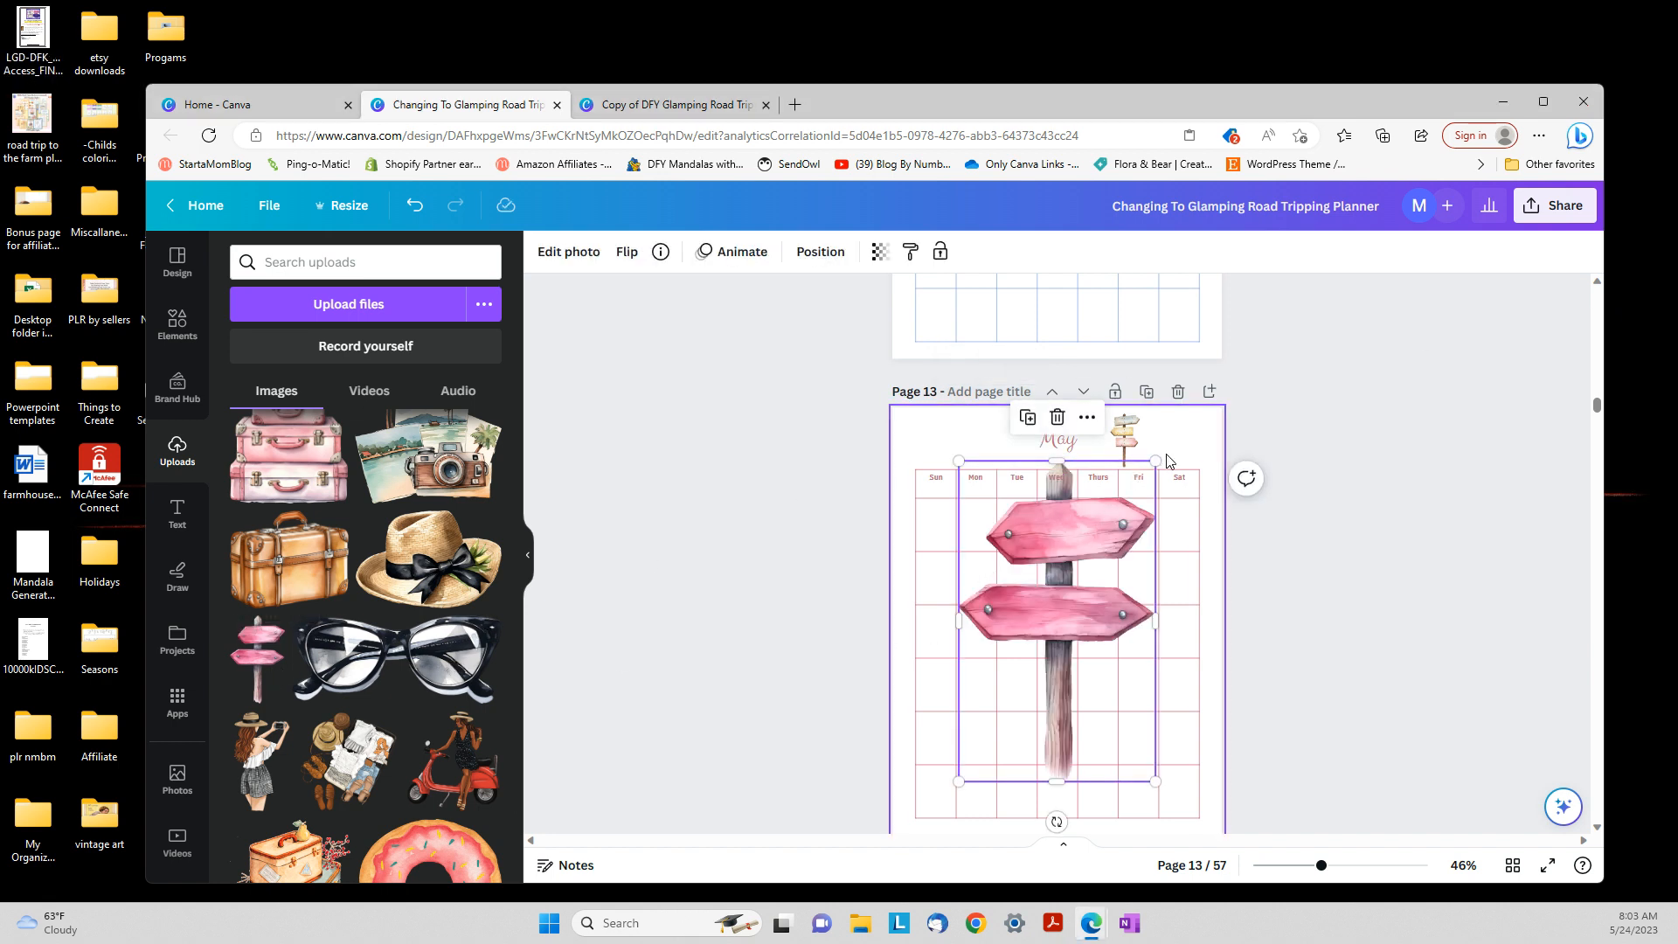
pyautogui.moveTo(1153, 463); pyautogui.dragTo(988, 439)
pyautogui.click(1128, 453)
pyautogui.press('Delete')
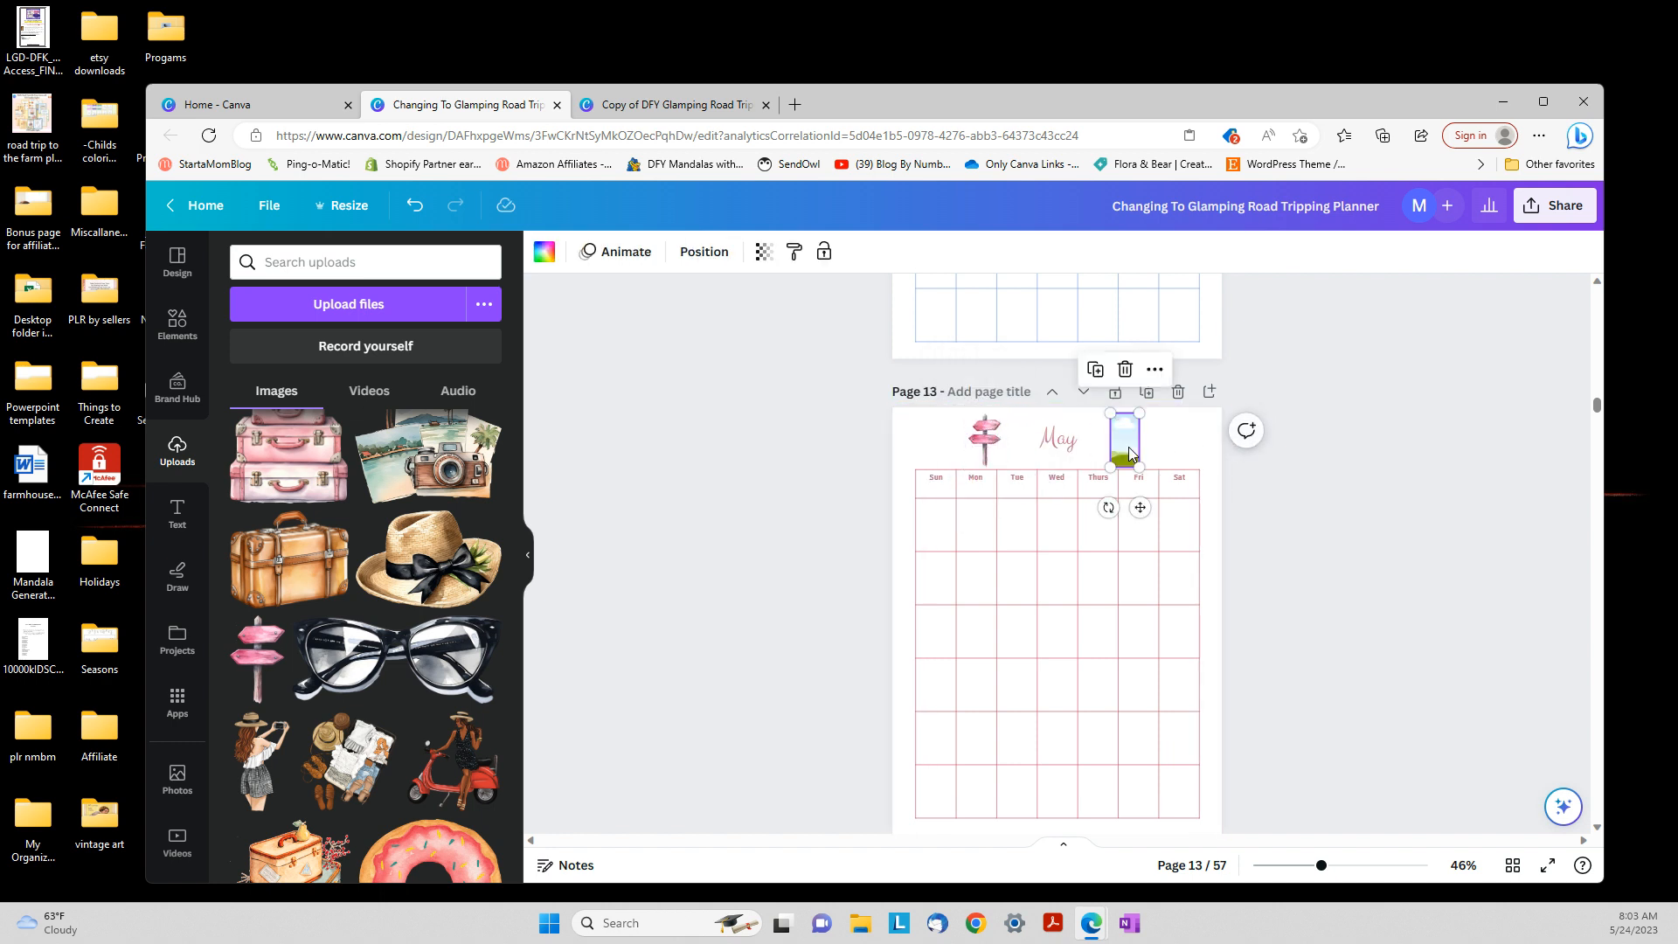
pyautogui.press('Delete')
# Duplicate the pink signpost and place the copy to the right of the May heading on page 13
pyautogui.click(990, 452)
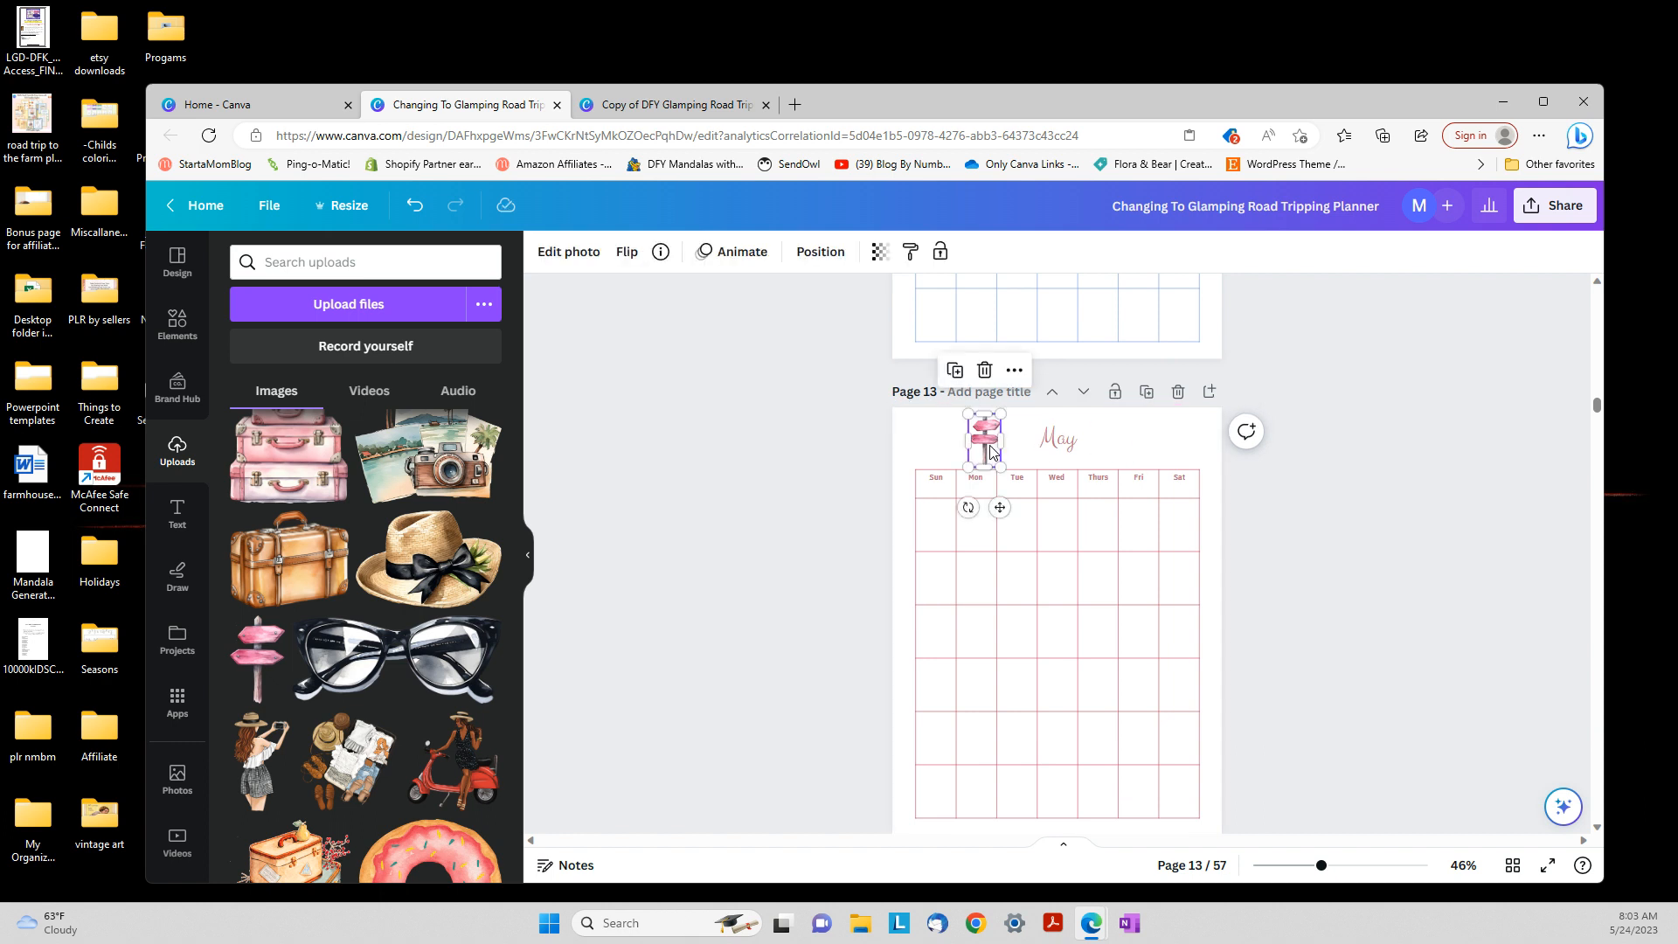
pyautogui.hotkey('ctrl', 'd')
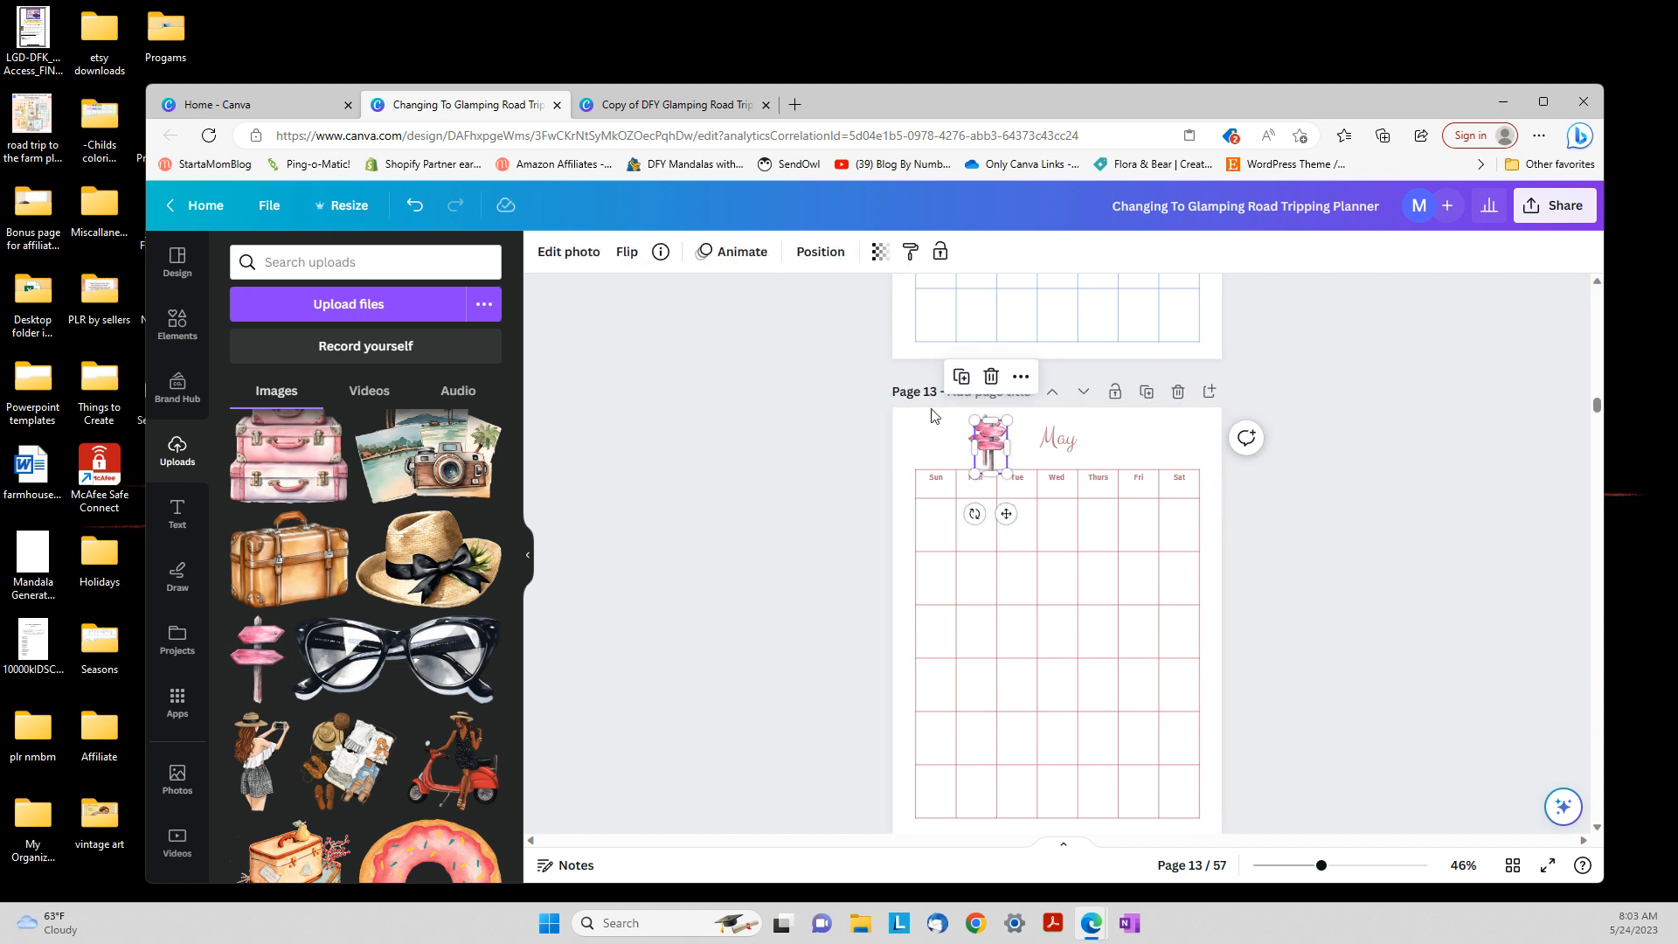
pyautogui.moveTo(997, 458); pyautogui.dragTo(1139, 439)
pyautogui.click(1355, 532)
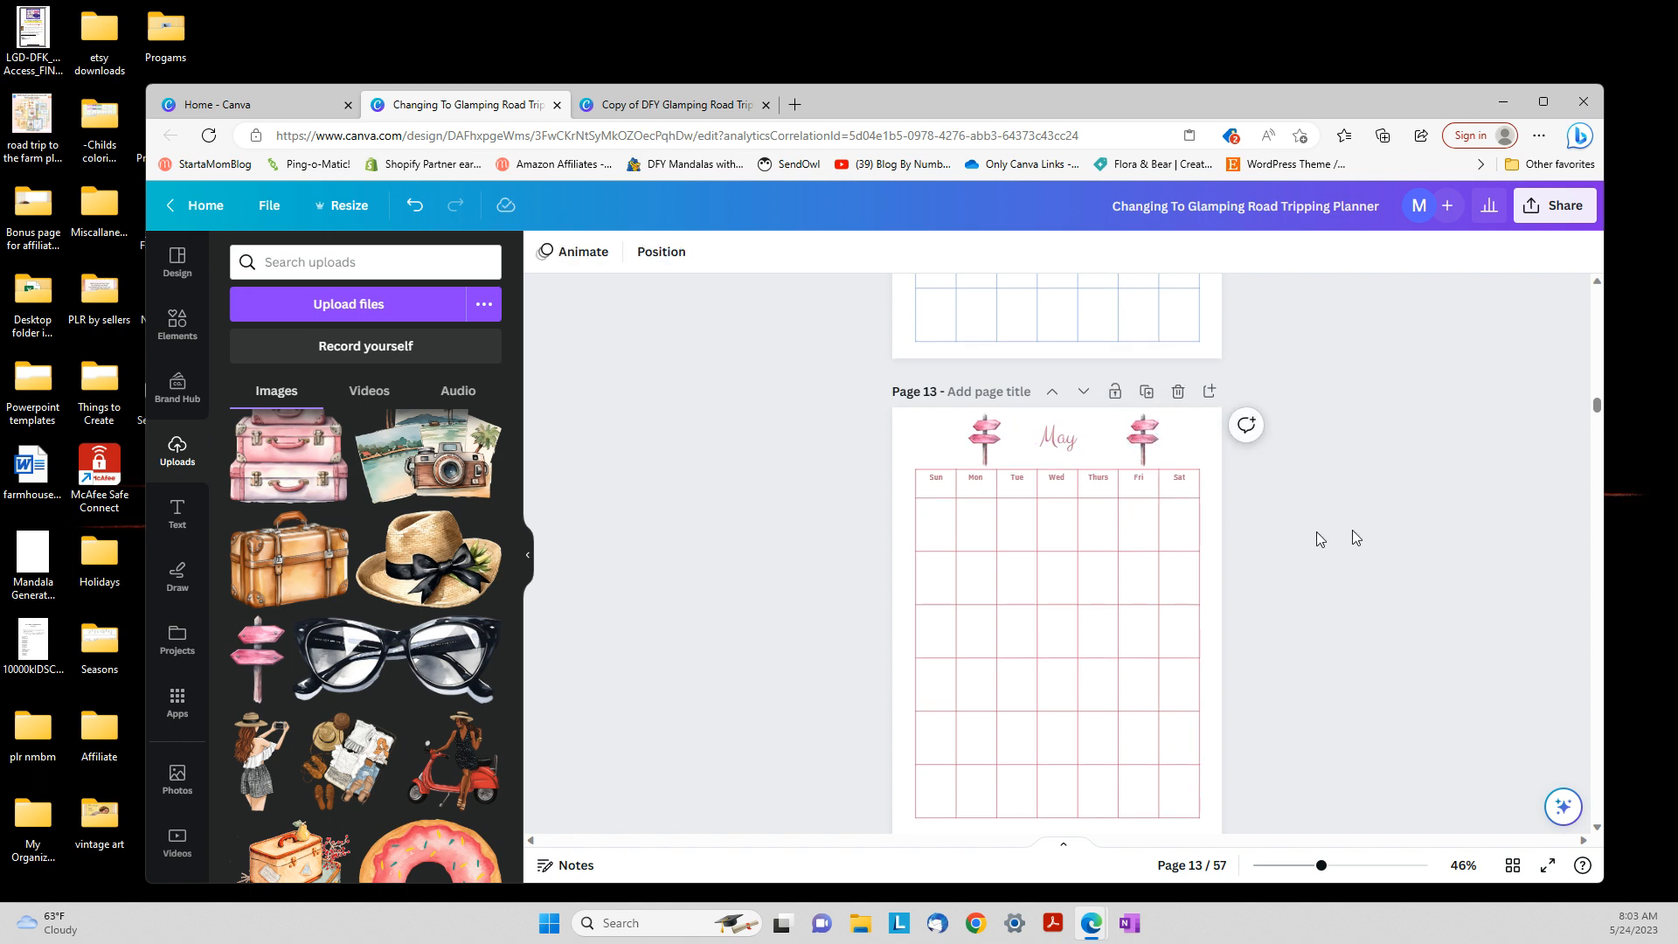
# Delete the two Explore pennant pictures and their frames on either side of the July heading on page 15
pyautogui.scroll(-1, 1267, 540)
pyautogui.scroll(-4, 1264, 541)
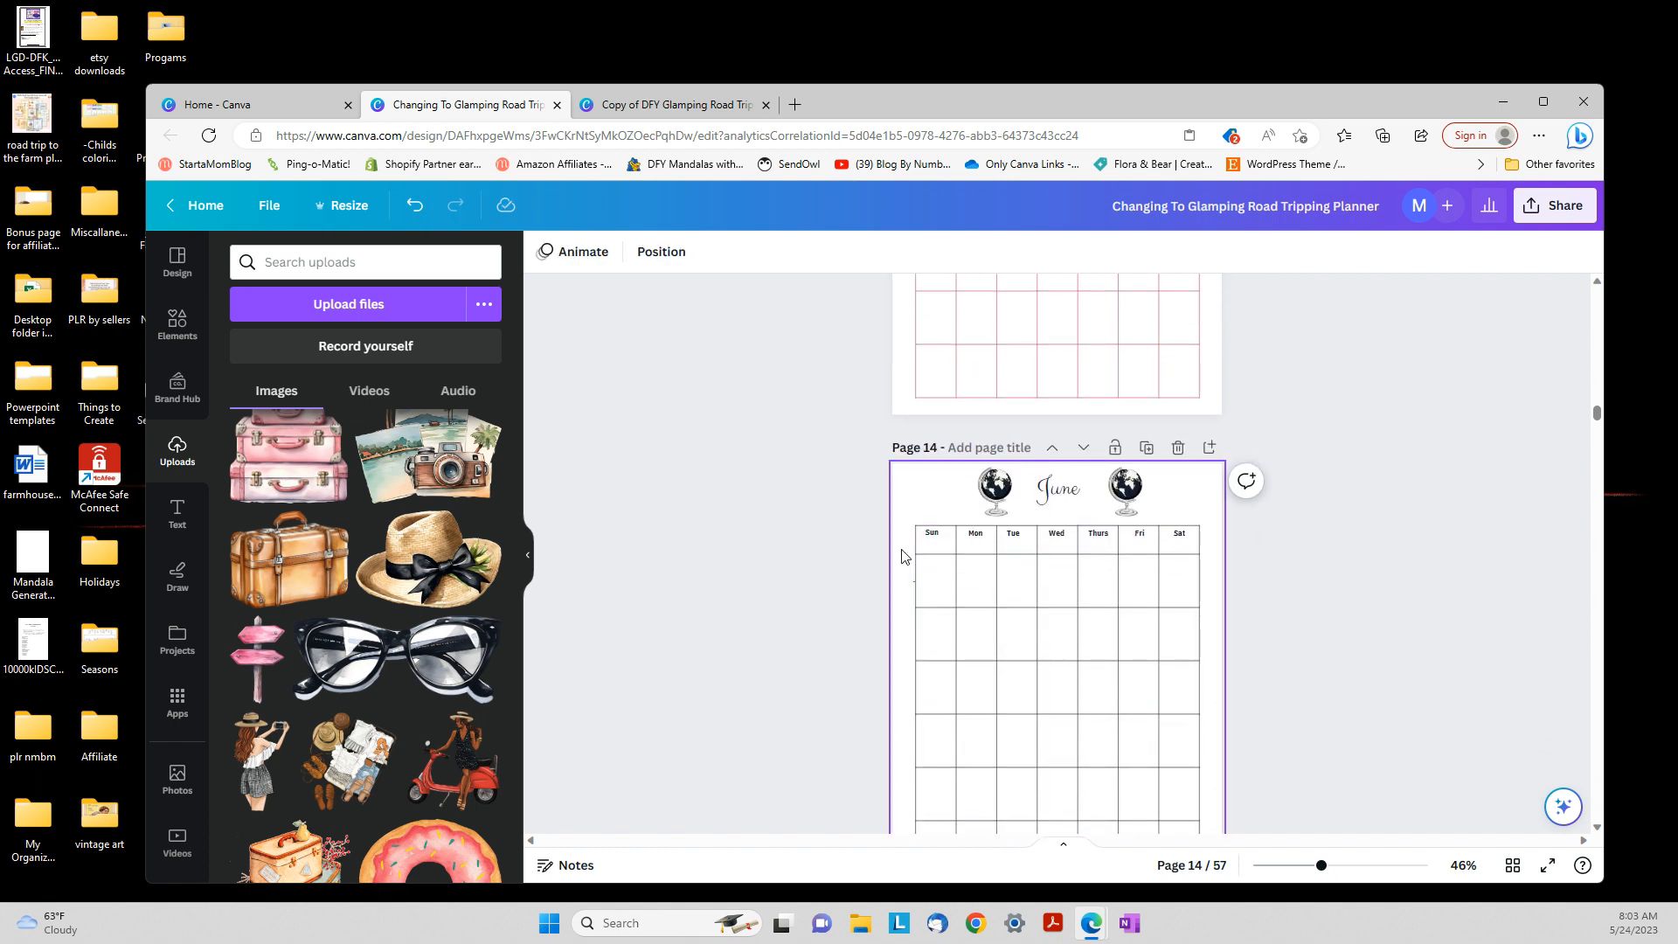
pyautogui.scroll(-8, 743, 520)
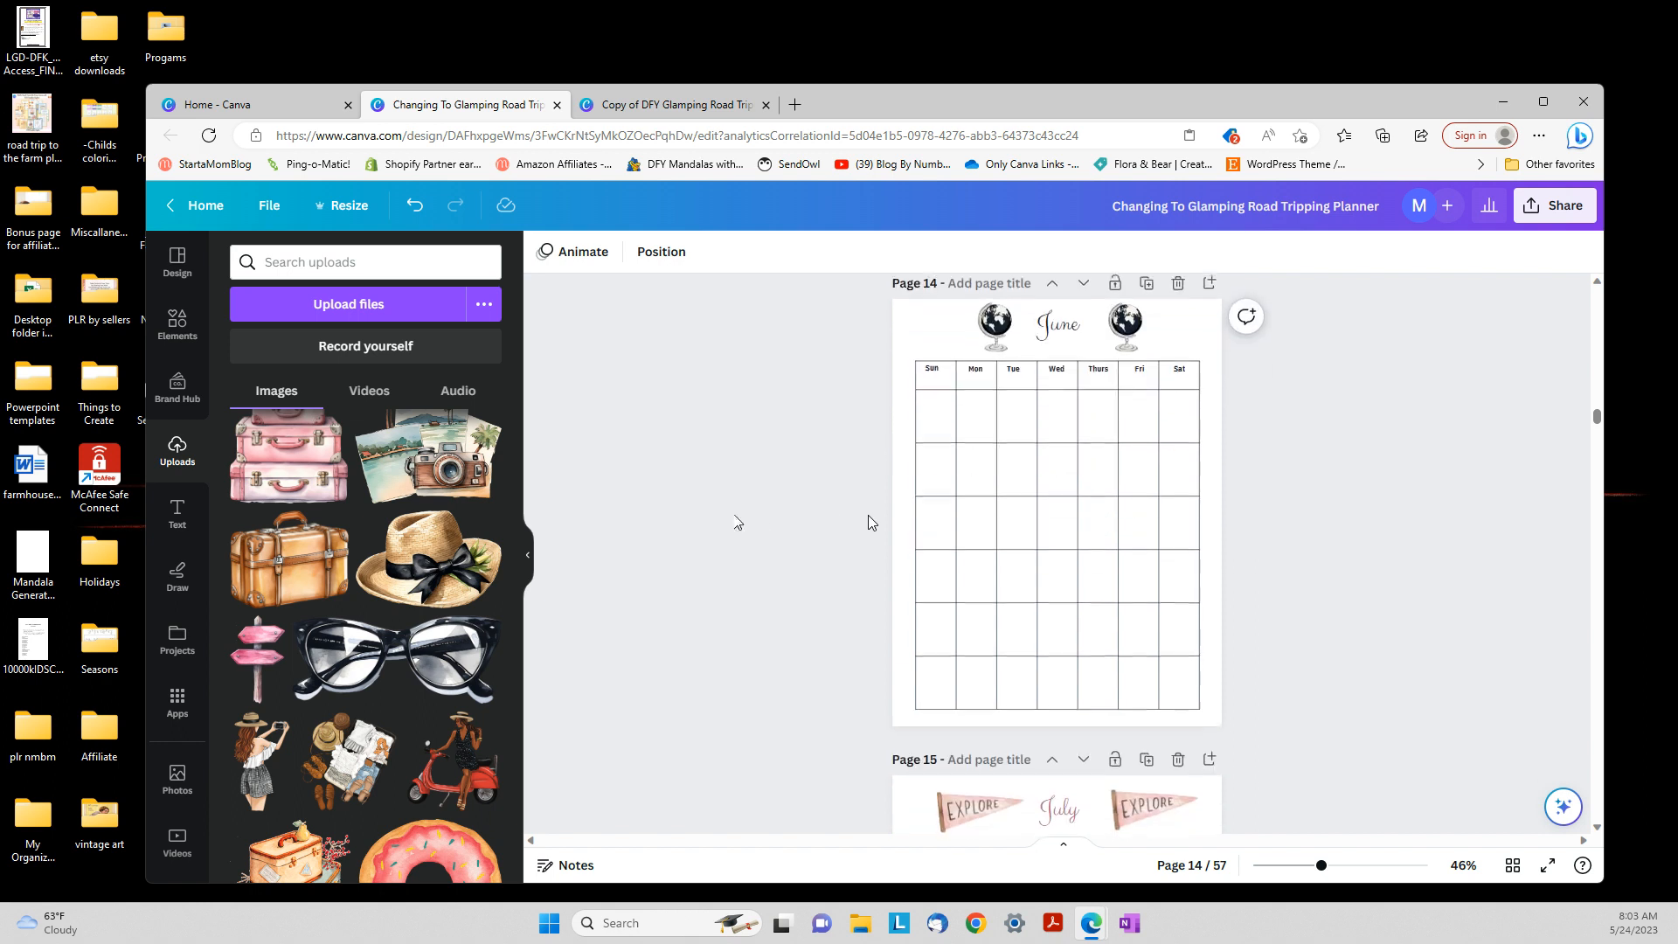
pyautogui.click(969, 477)
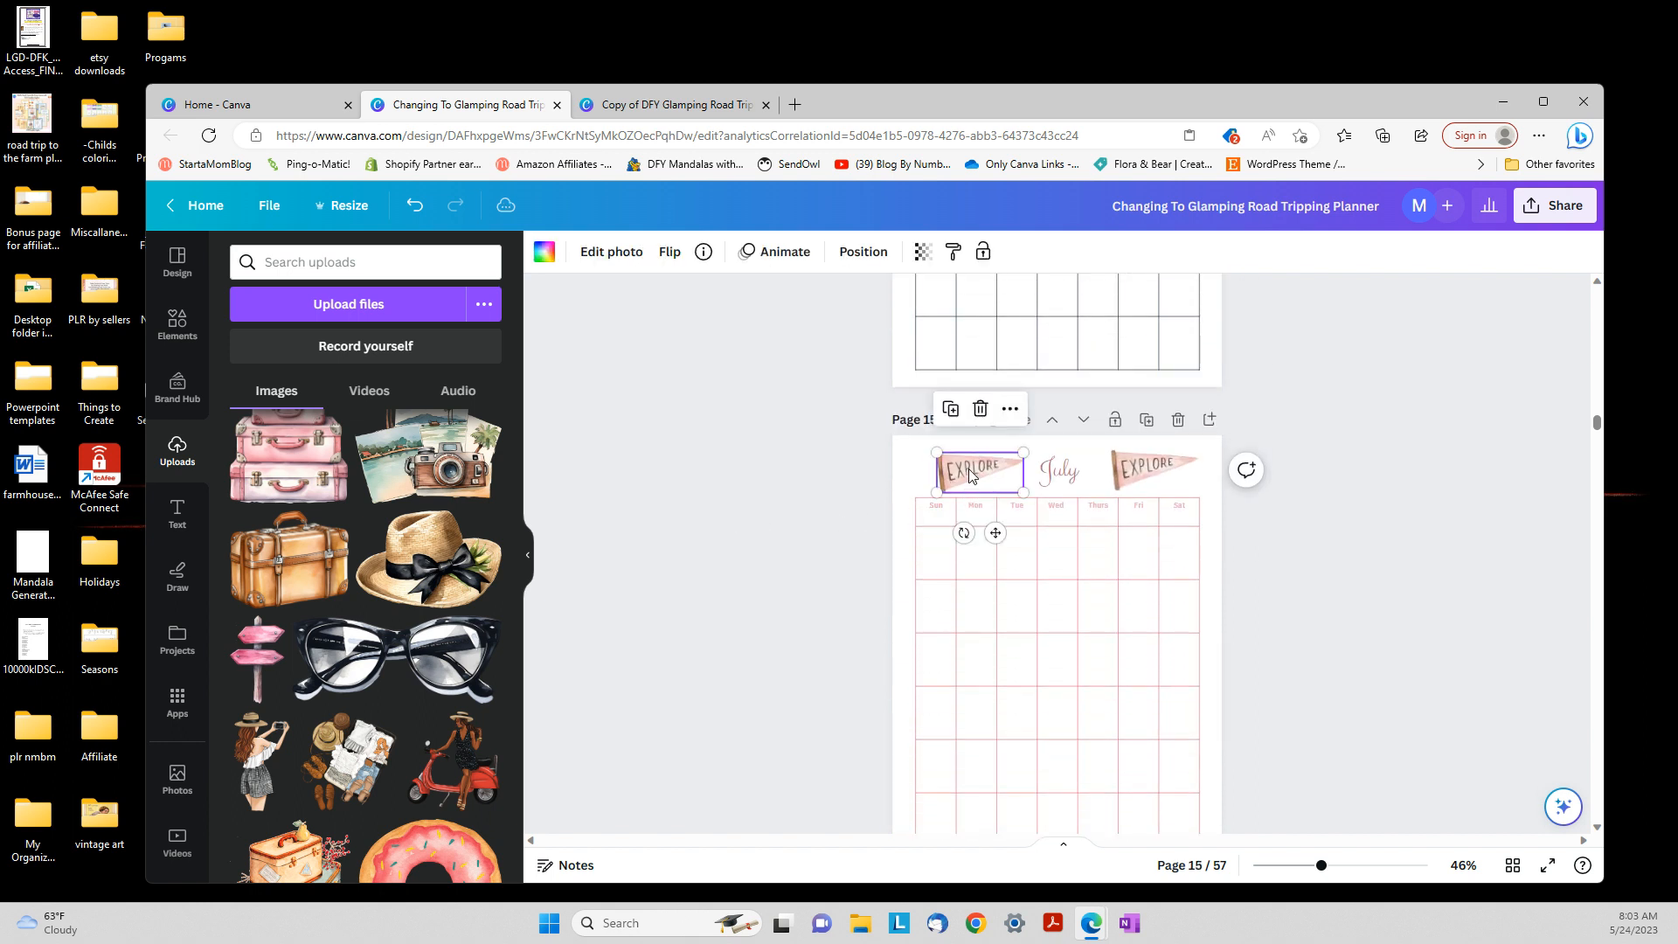
pyautogui.press('Delete')
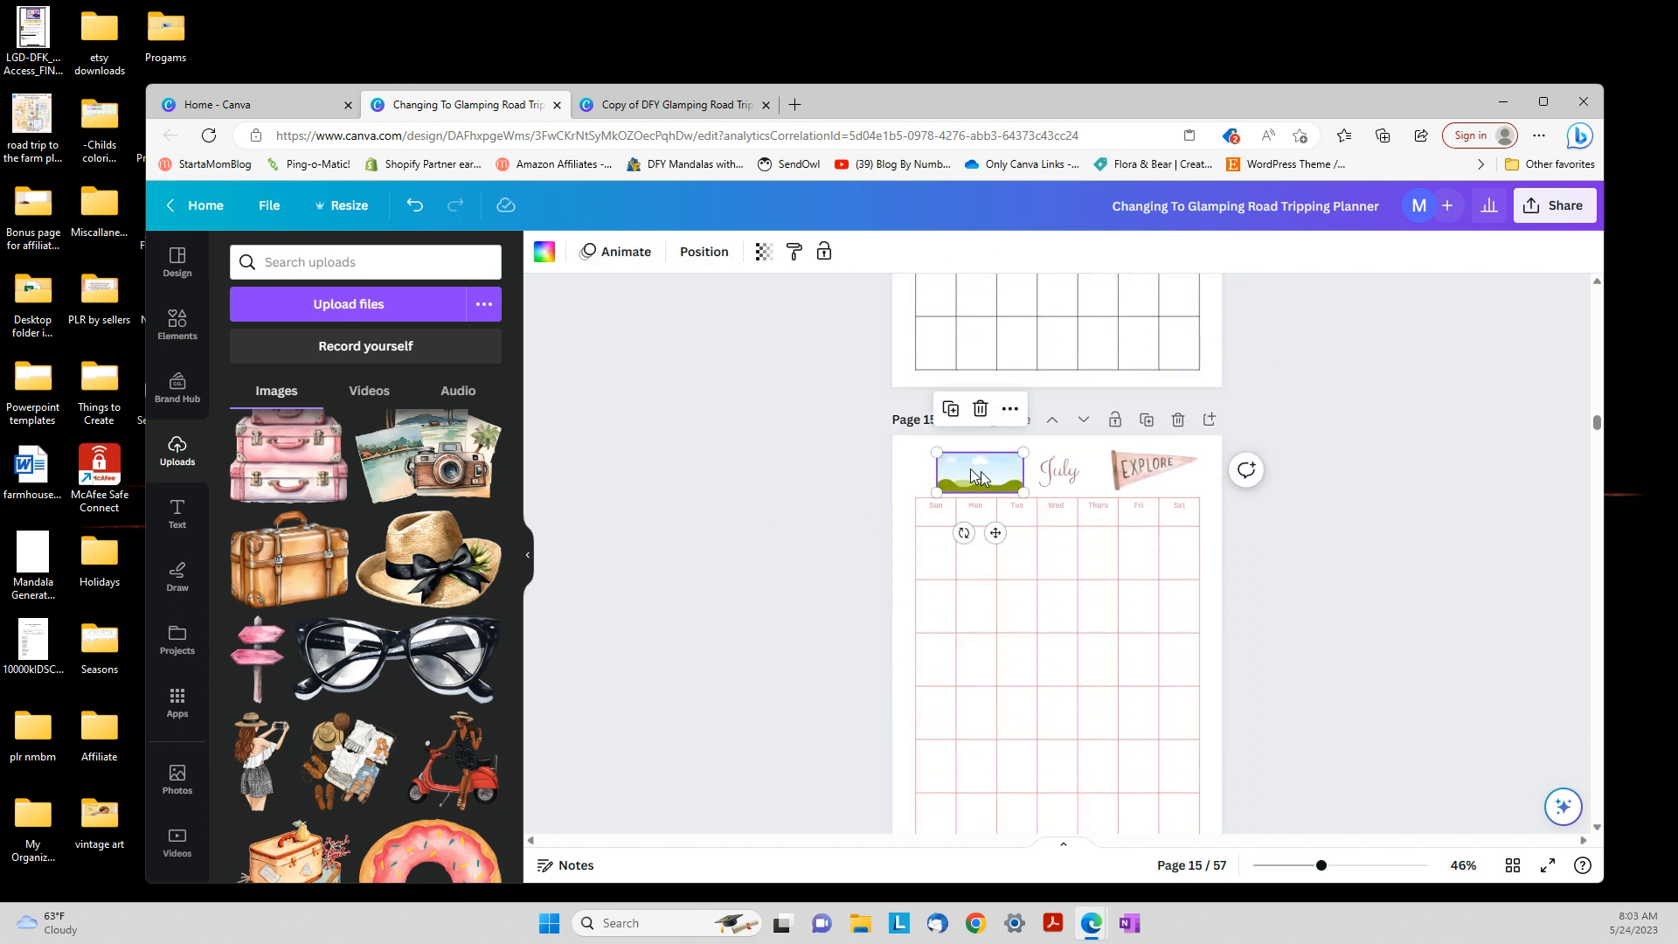
pyautogui.moveTo(979, 476); pyautogui.dragTo(1151, 479)
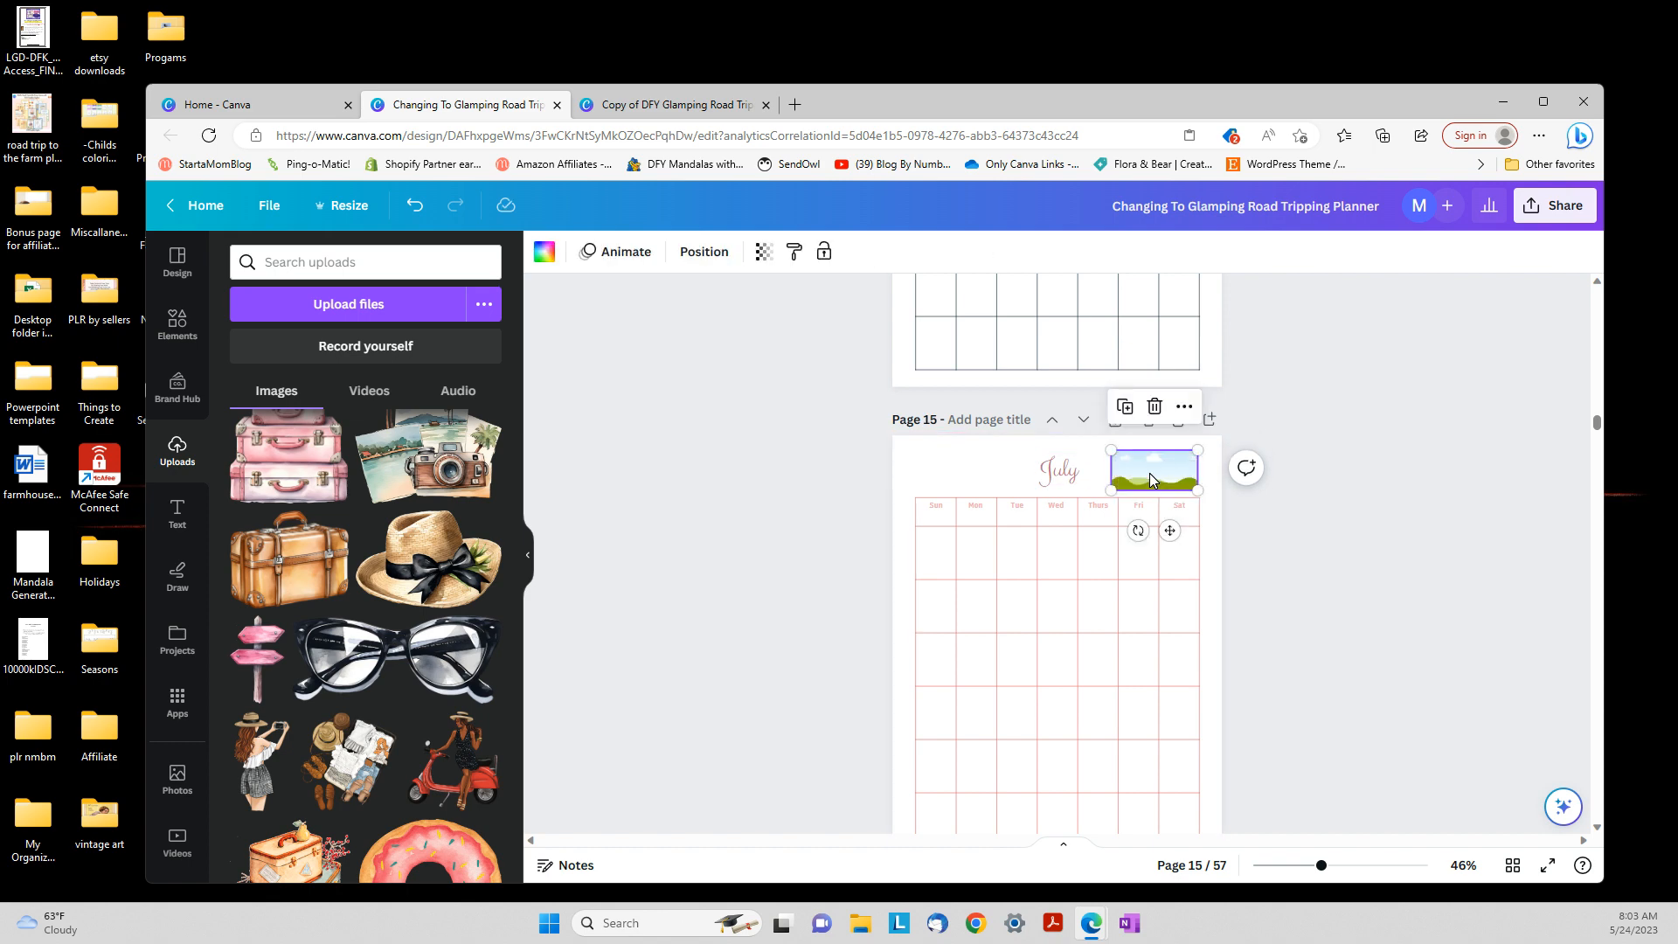
pyautogui.press('Delete')
# Place the uploaded stack of pink suitcases, shrunk, left of the July heading and a duplicate of it to the right
pyautogui.scroll(1, 402, 489)
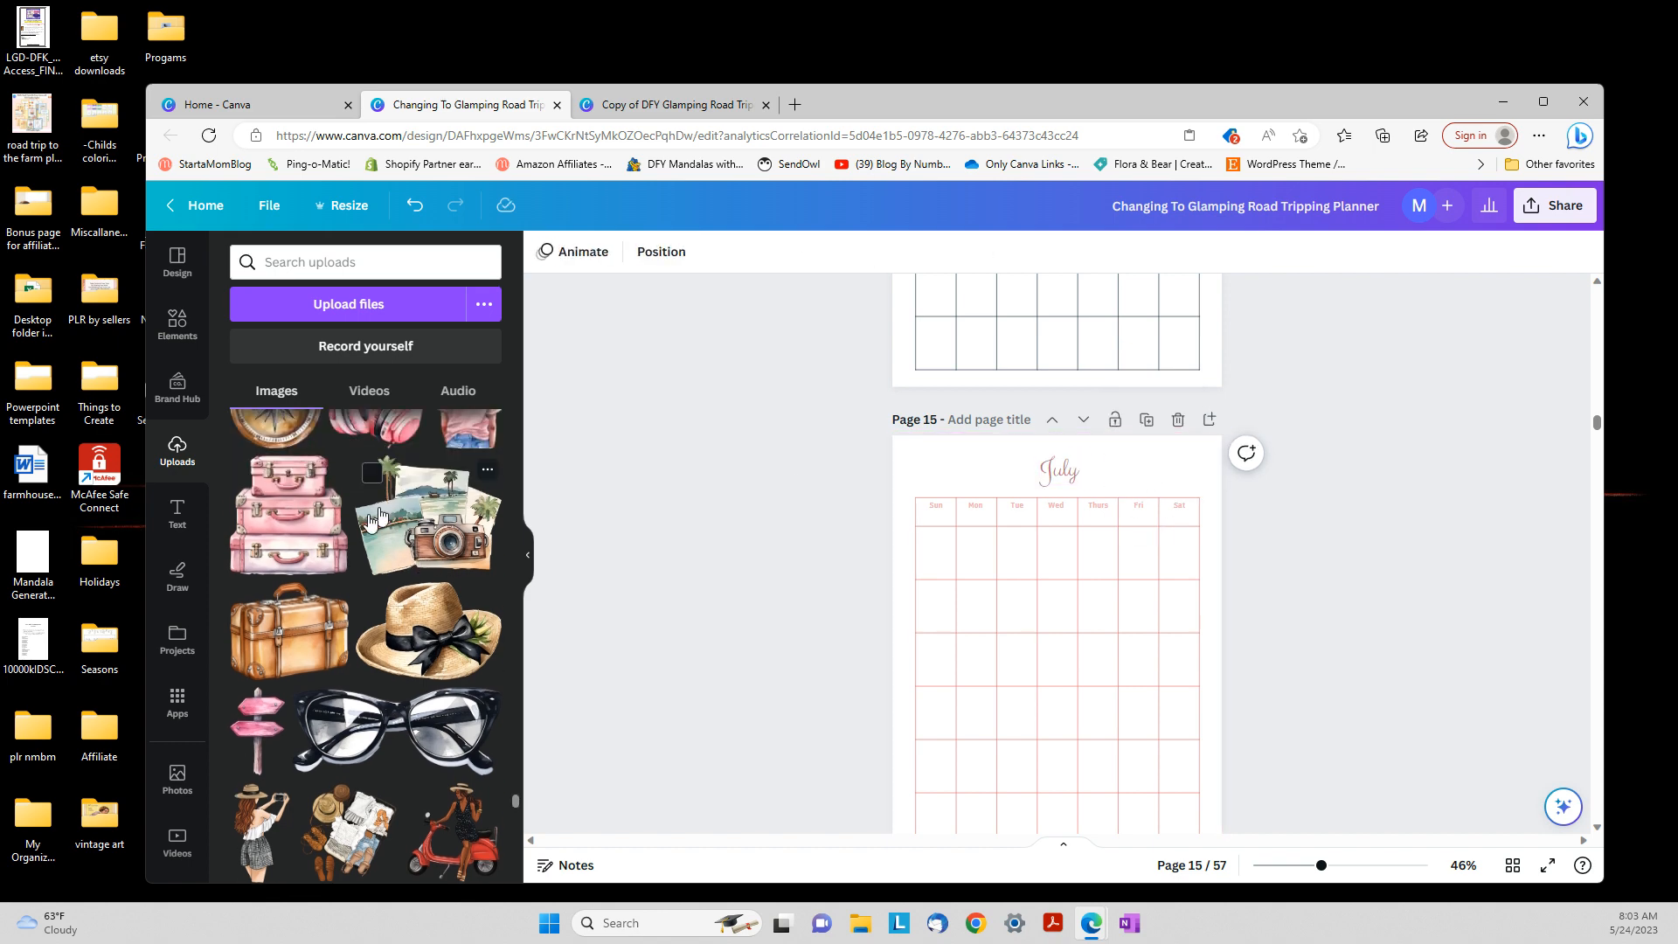
pyautogui.click(288, 516)
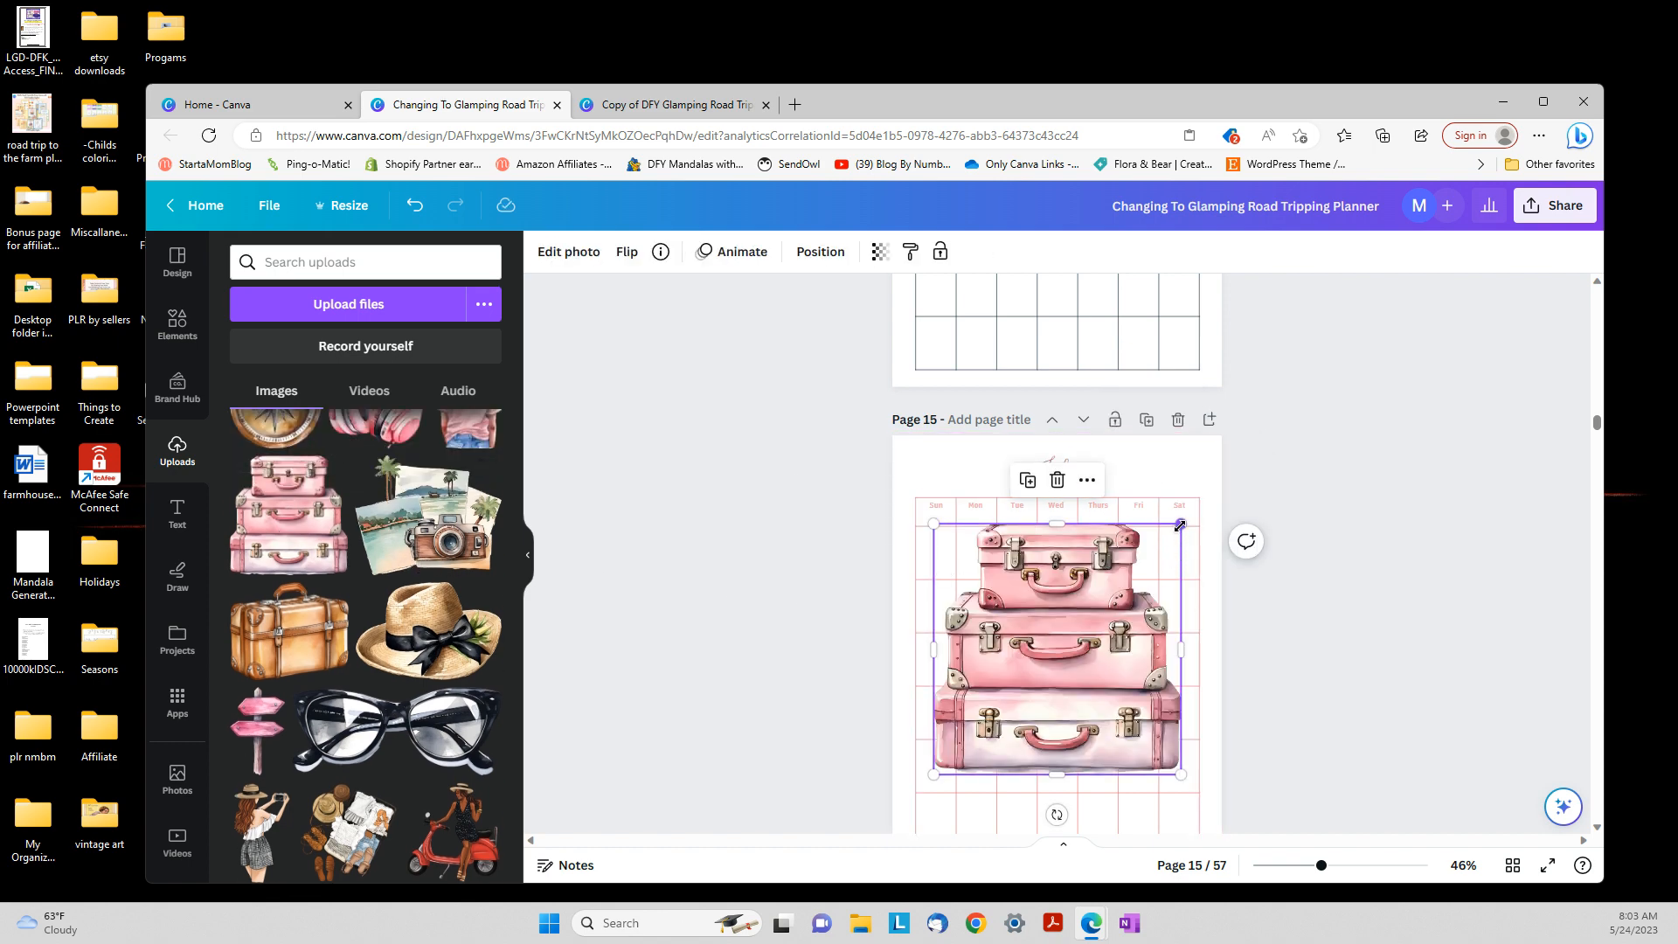
pyautogui.moveTo(1180, 525); pyautogui.dragTo(978, 469)
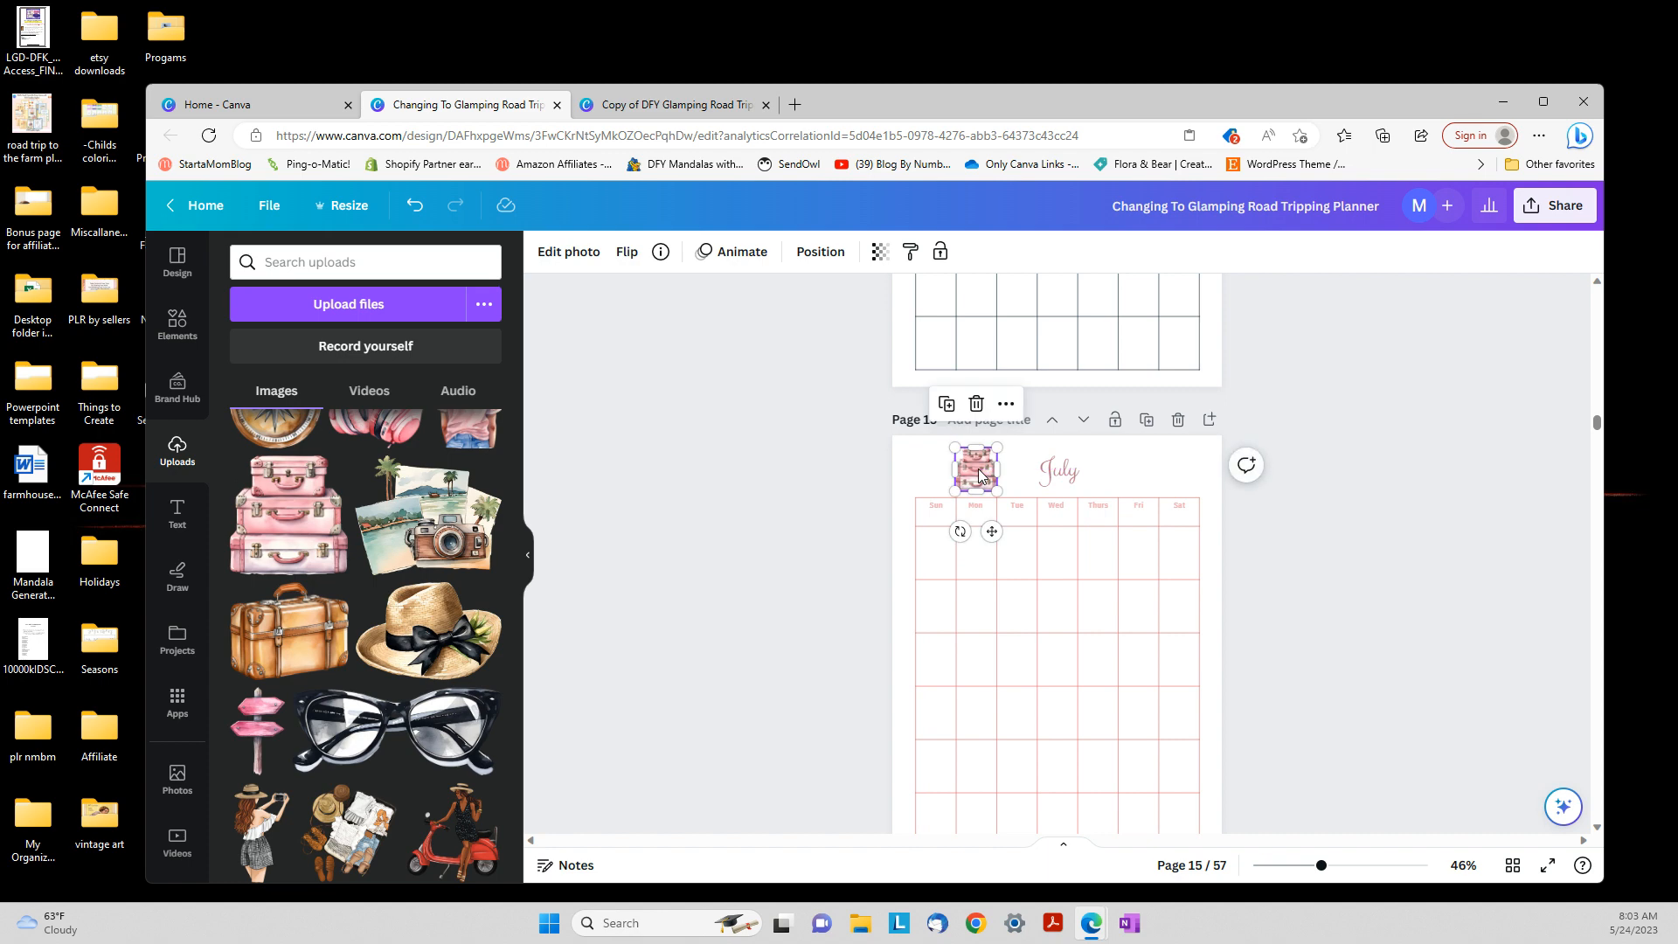
pyautogui.doubleClick(978, 468)
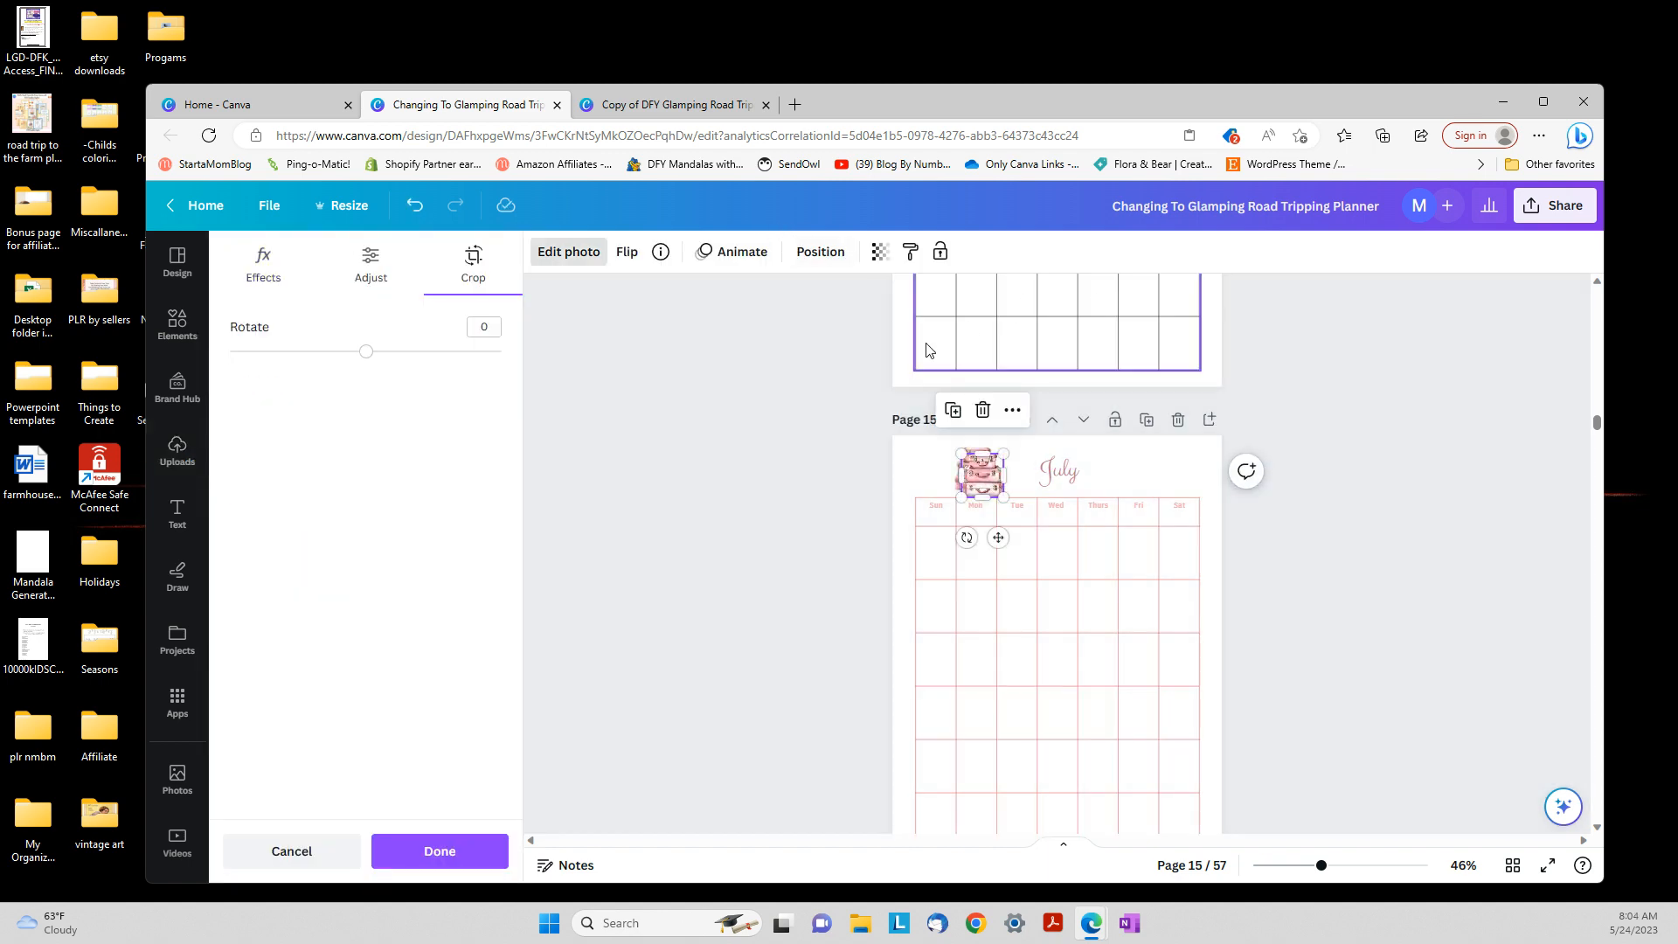
pyautogui.click(820, 402)
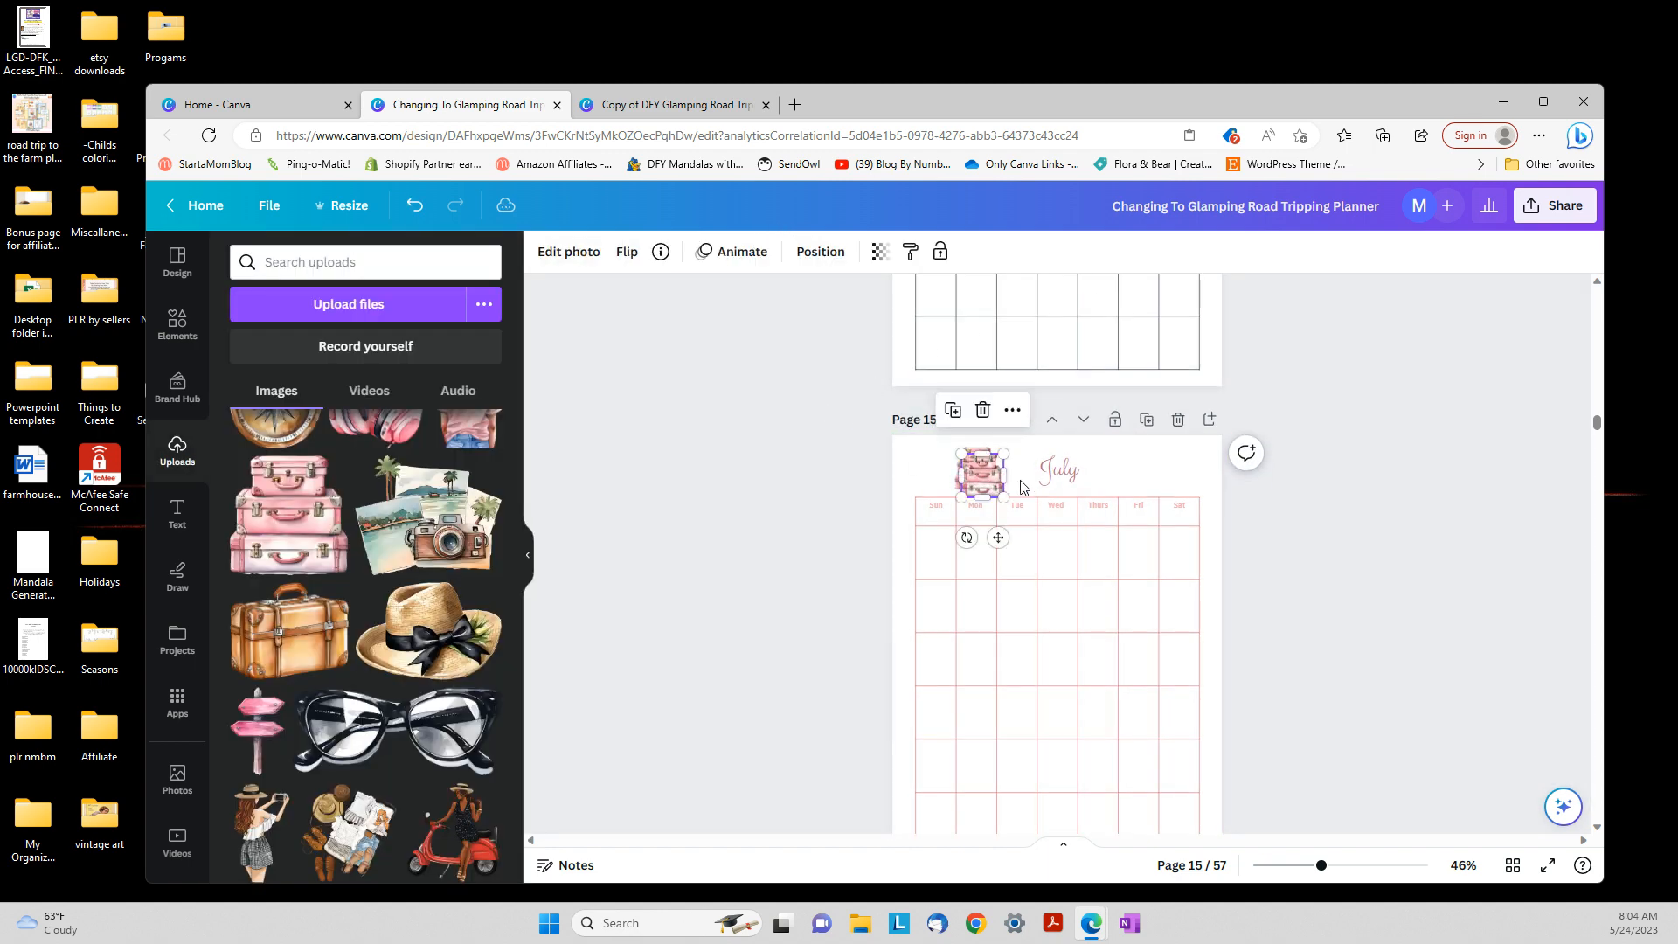
pyautogui.moveTo(990, 479); pyautogui.dragTo(1146, 476)
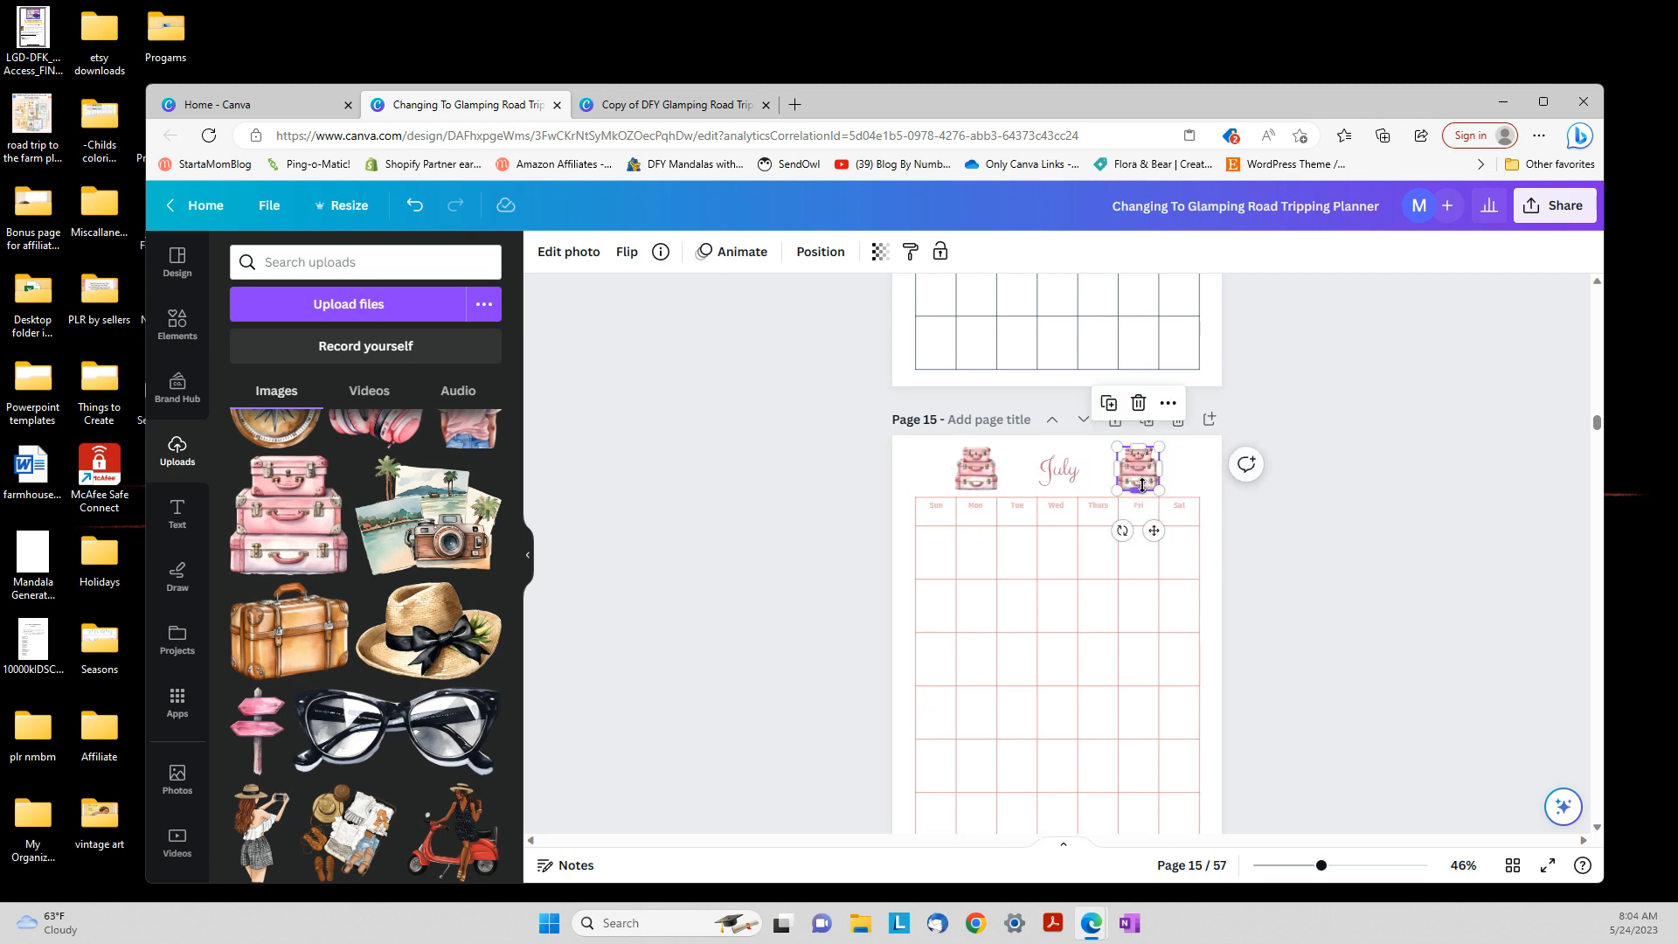
pyautogui.click(1338, 551)
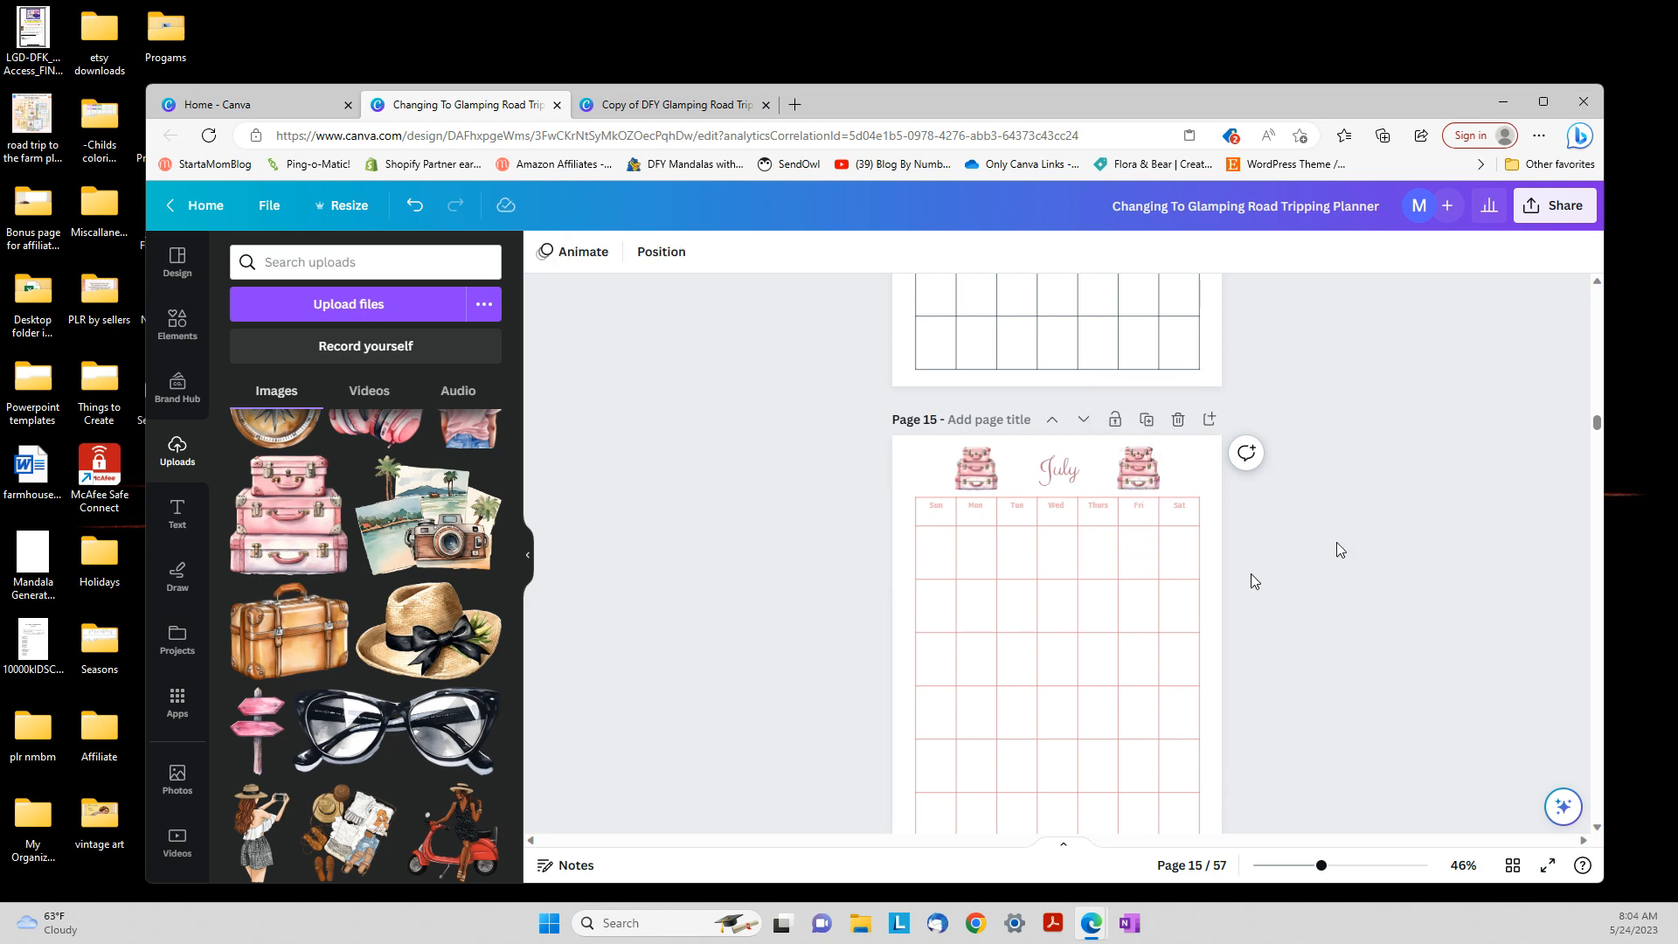
# Delete the two Explore pennant pictures and their frames on either side of the September heading on page 17
pyautogui.scroll(-5, 1251, 573)
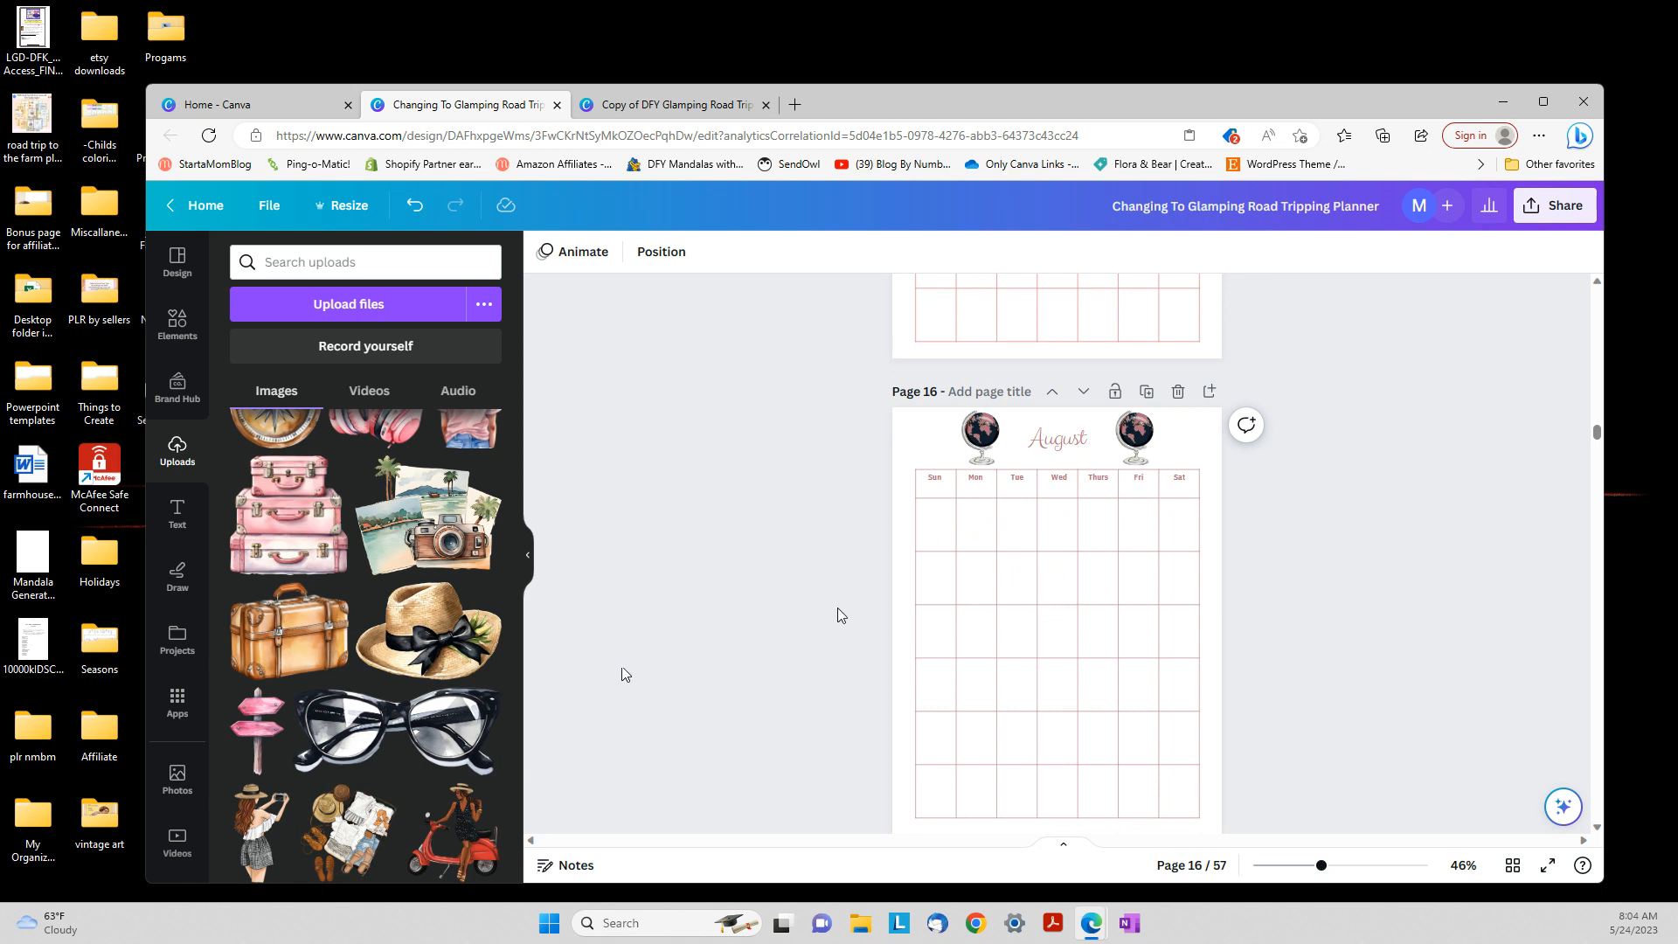
pyautogui.scroll(-5, 1049, 573)
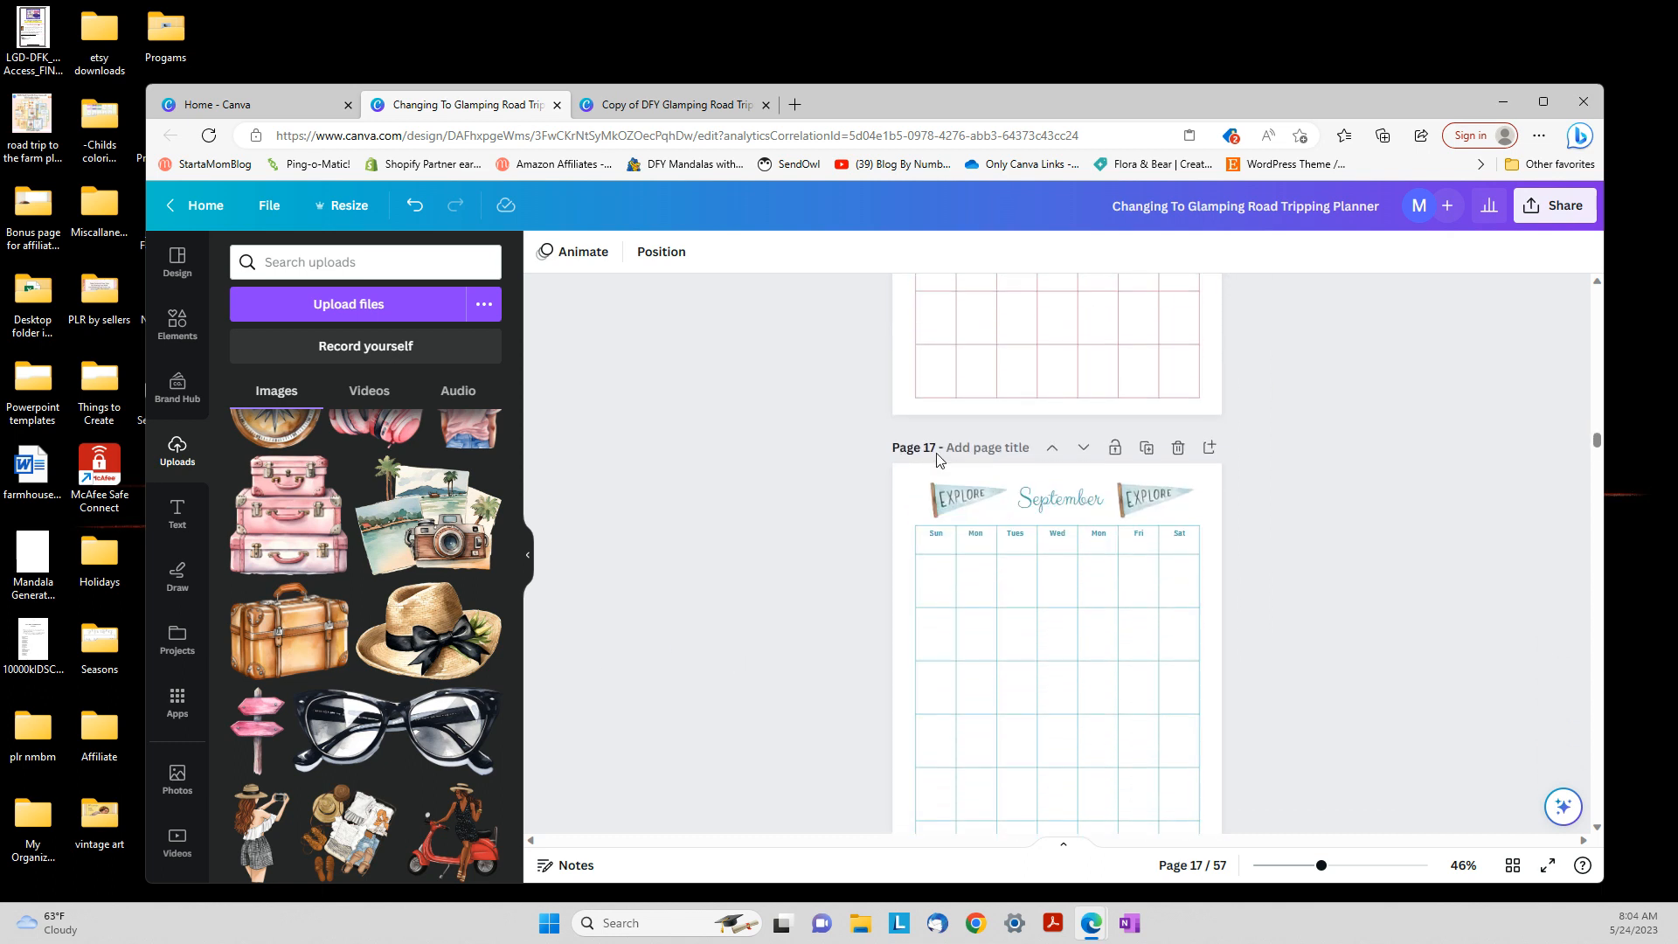
pyautogui.click(958, 494)
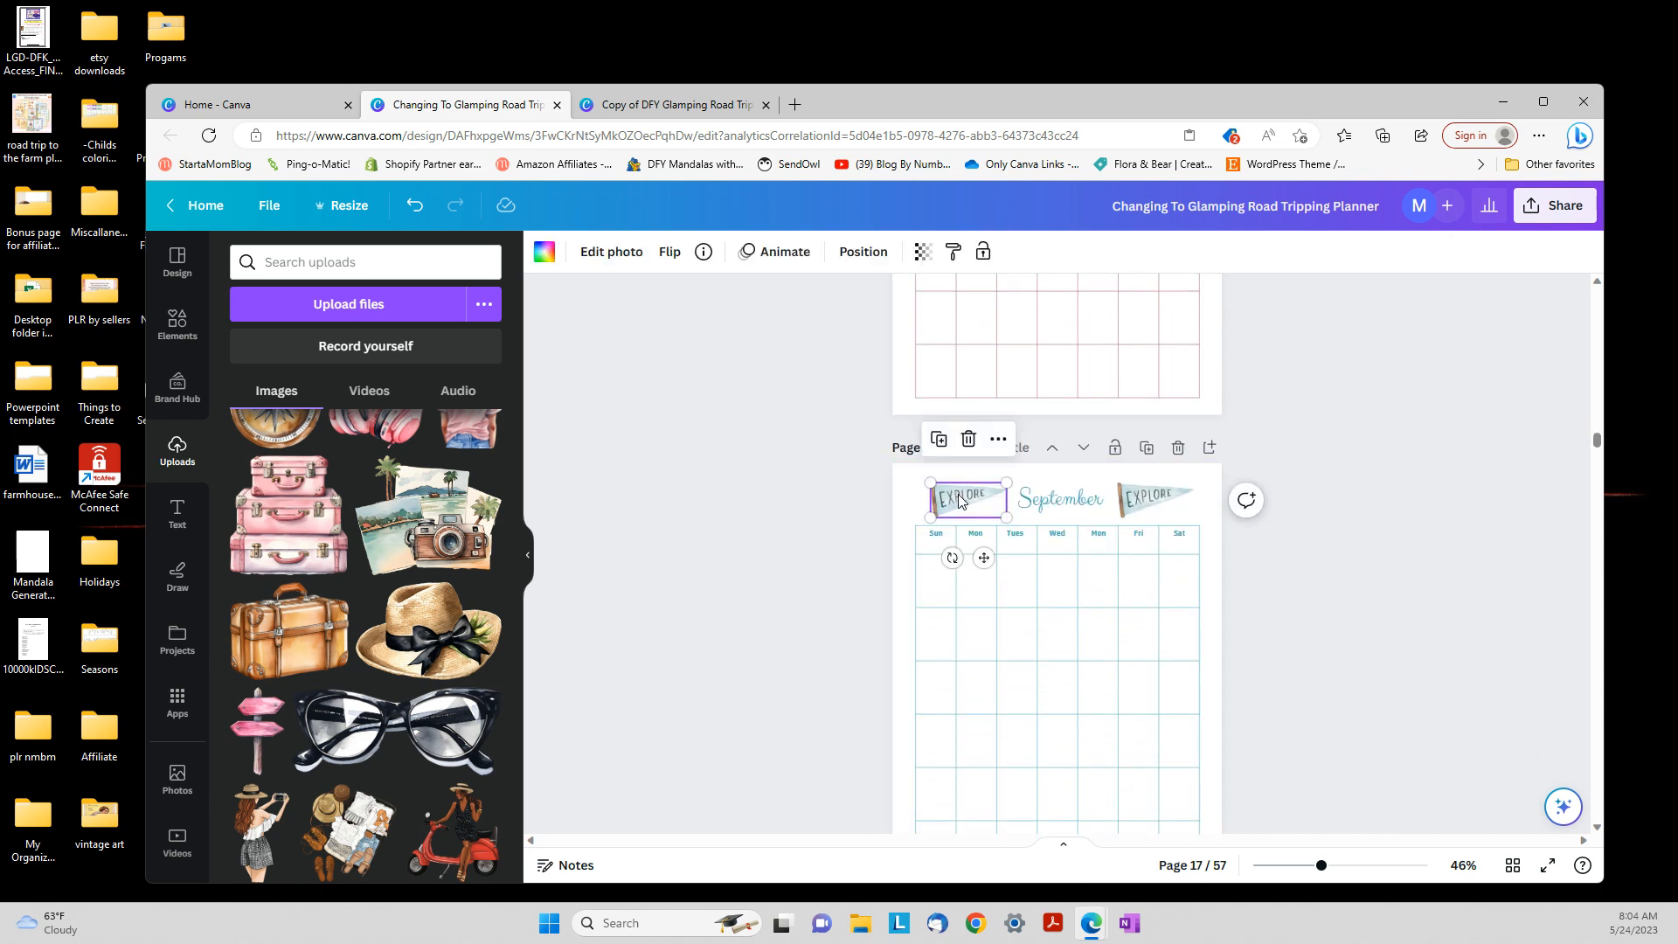
pyautogui.press('Delete')
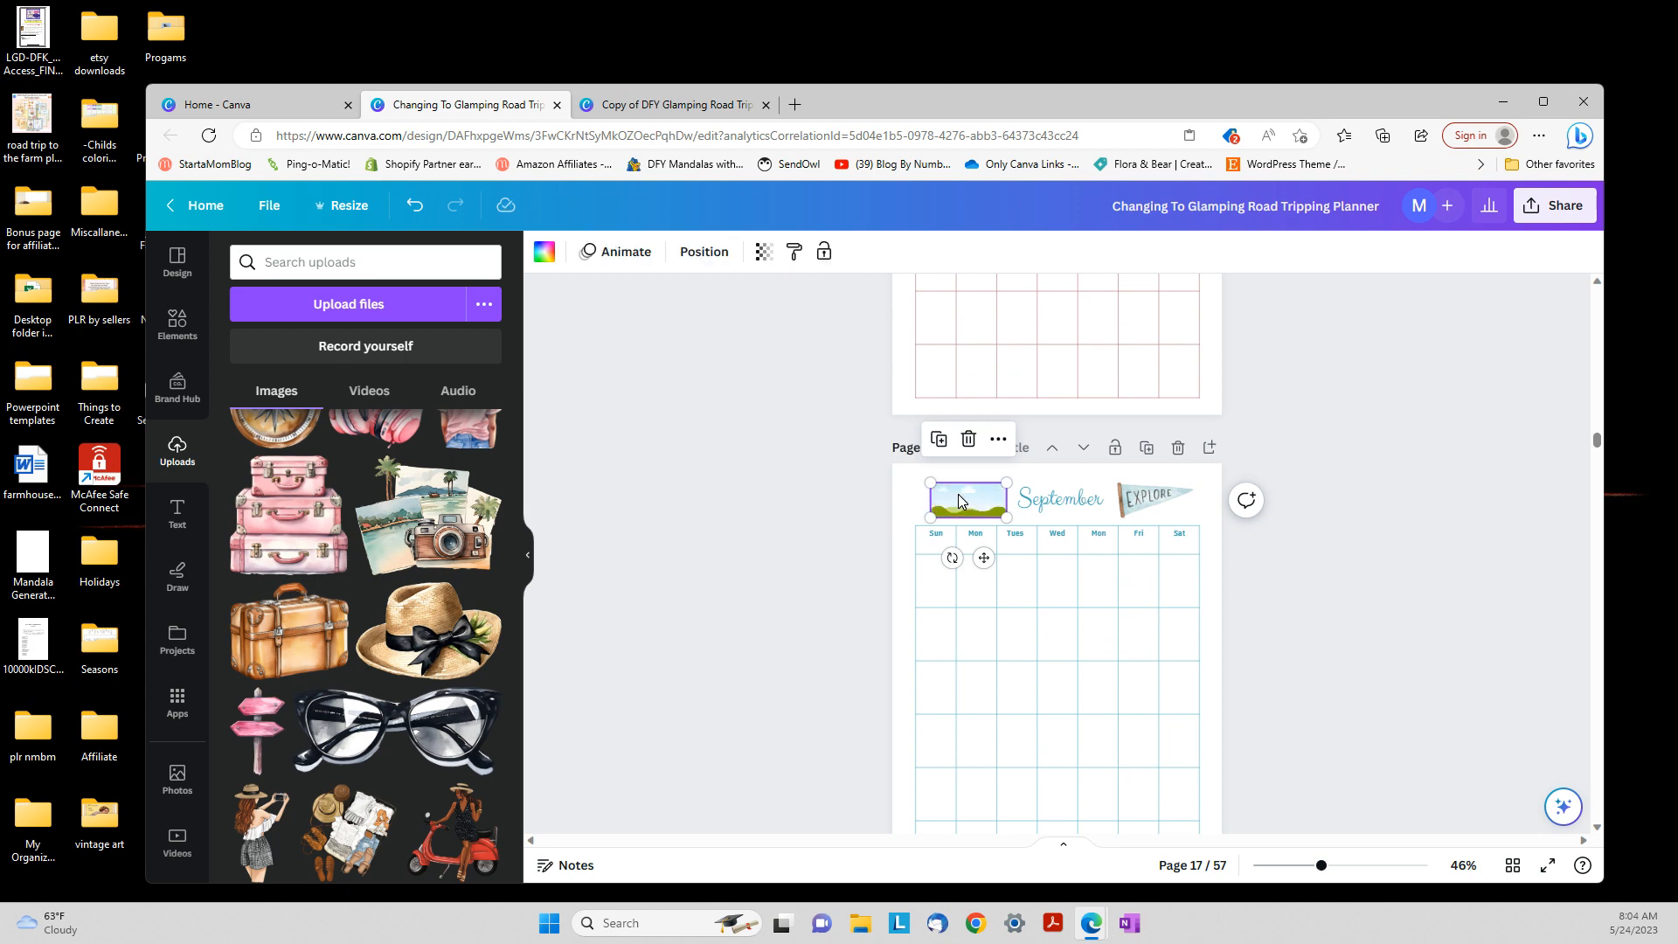
pyautogui.press('Delete')
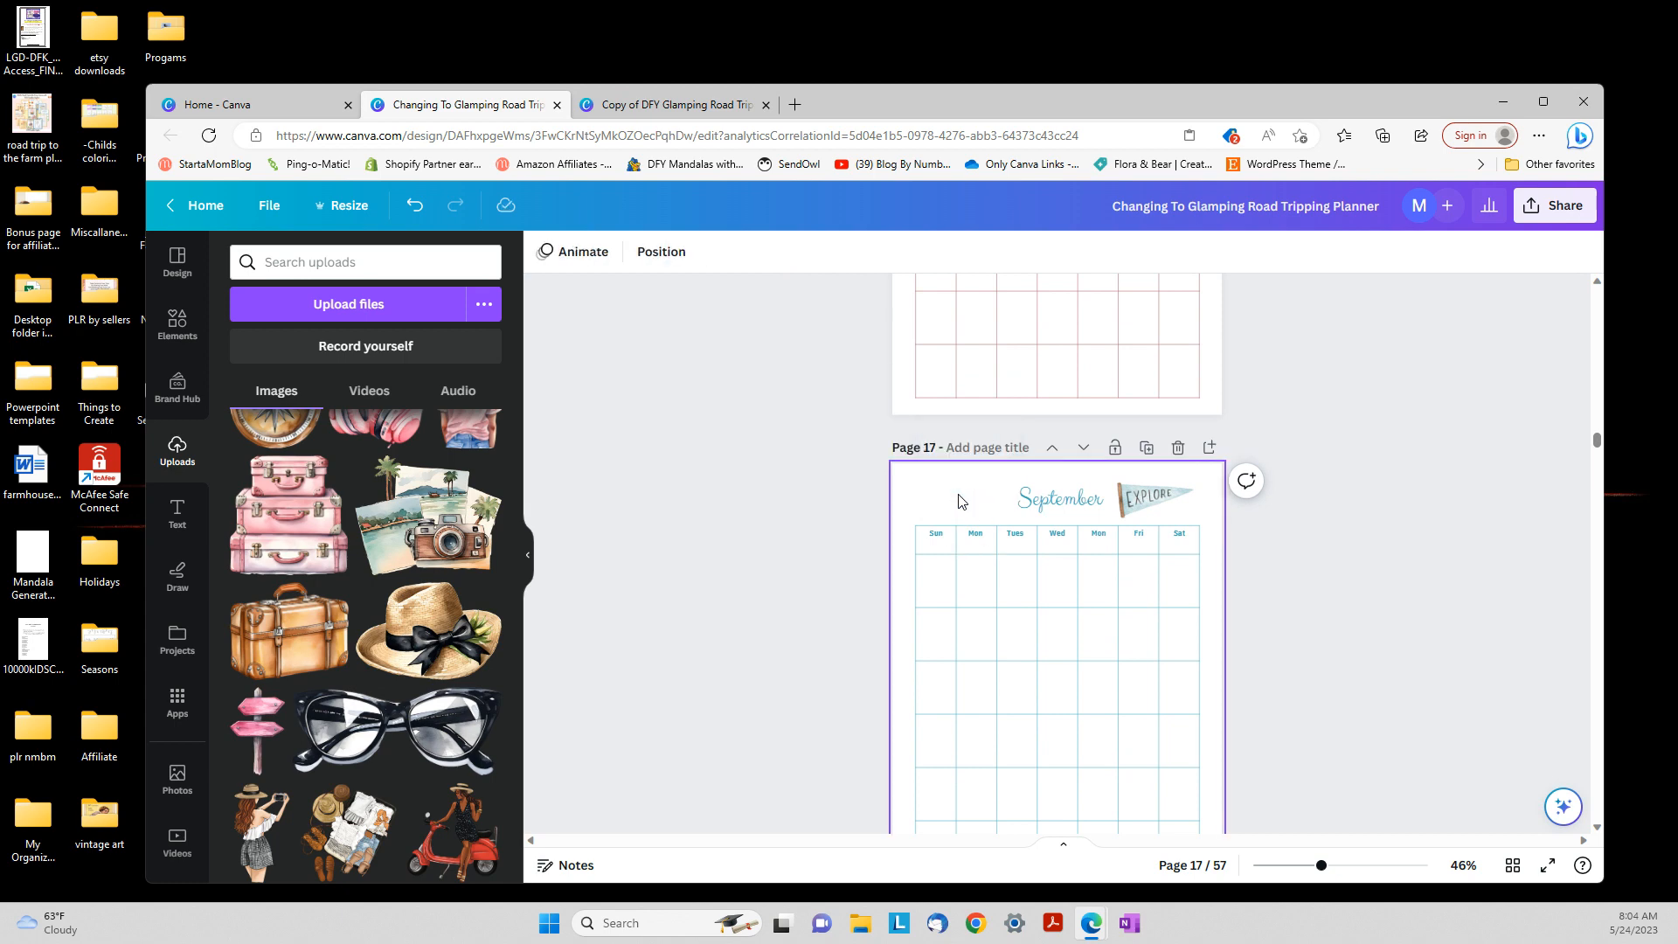
pyautogui.click(1148, 494)
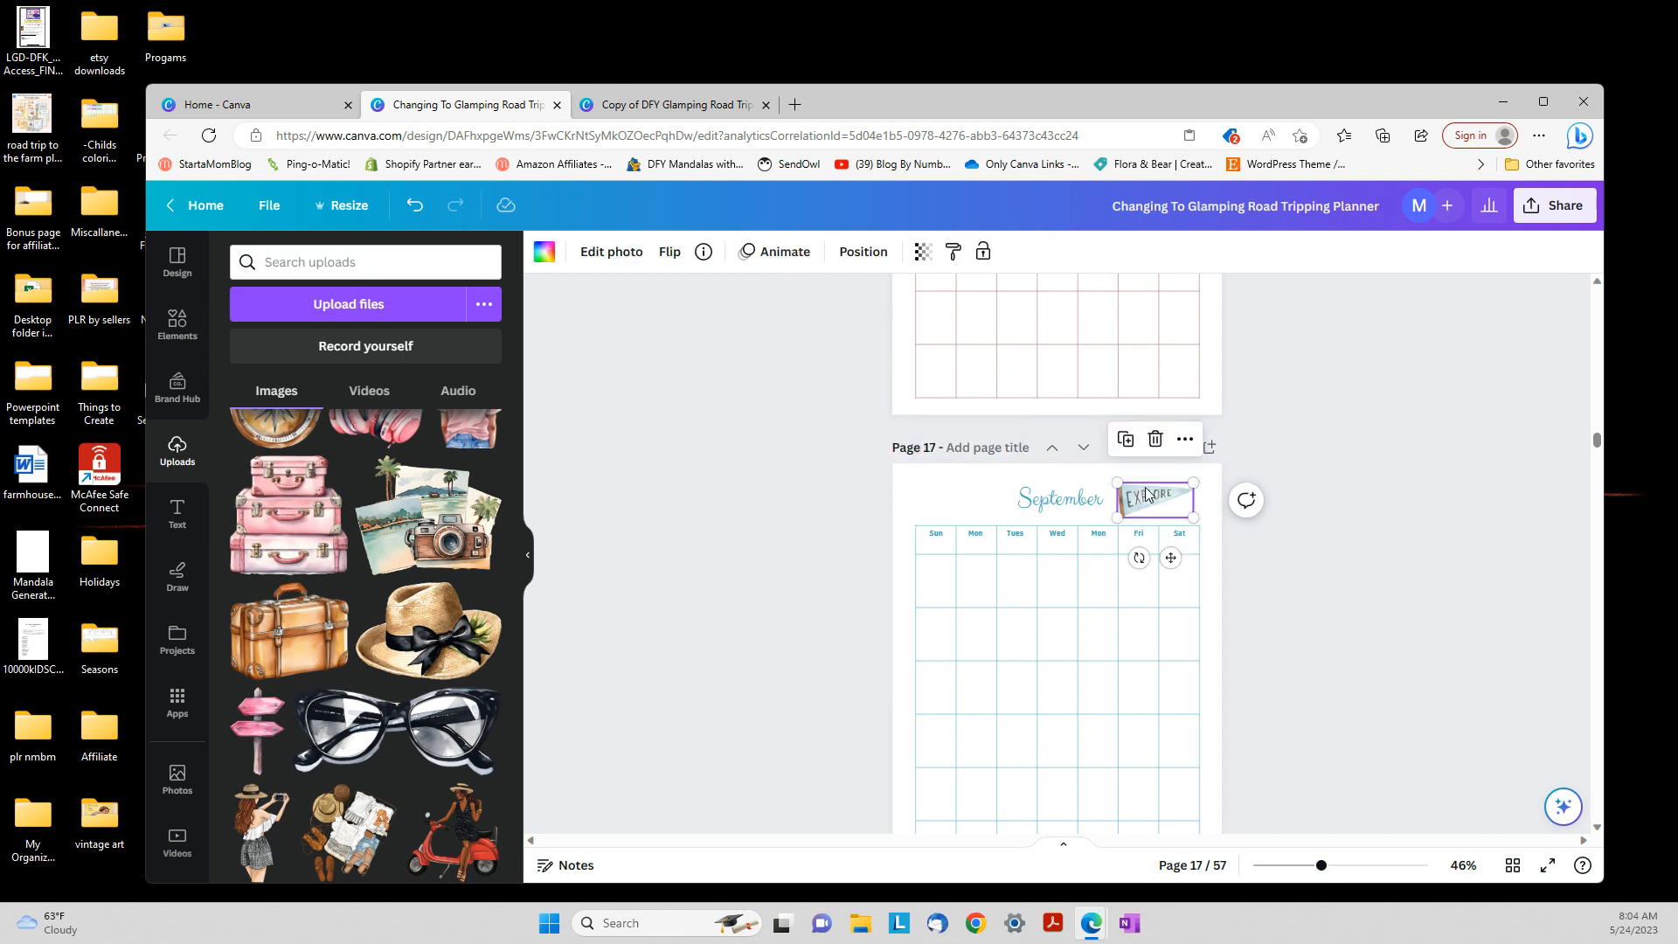
pyautogui.press('Delete')
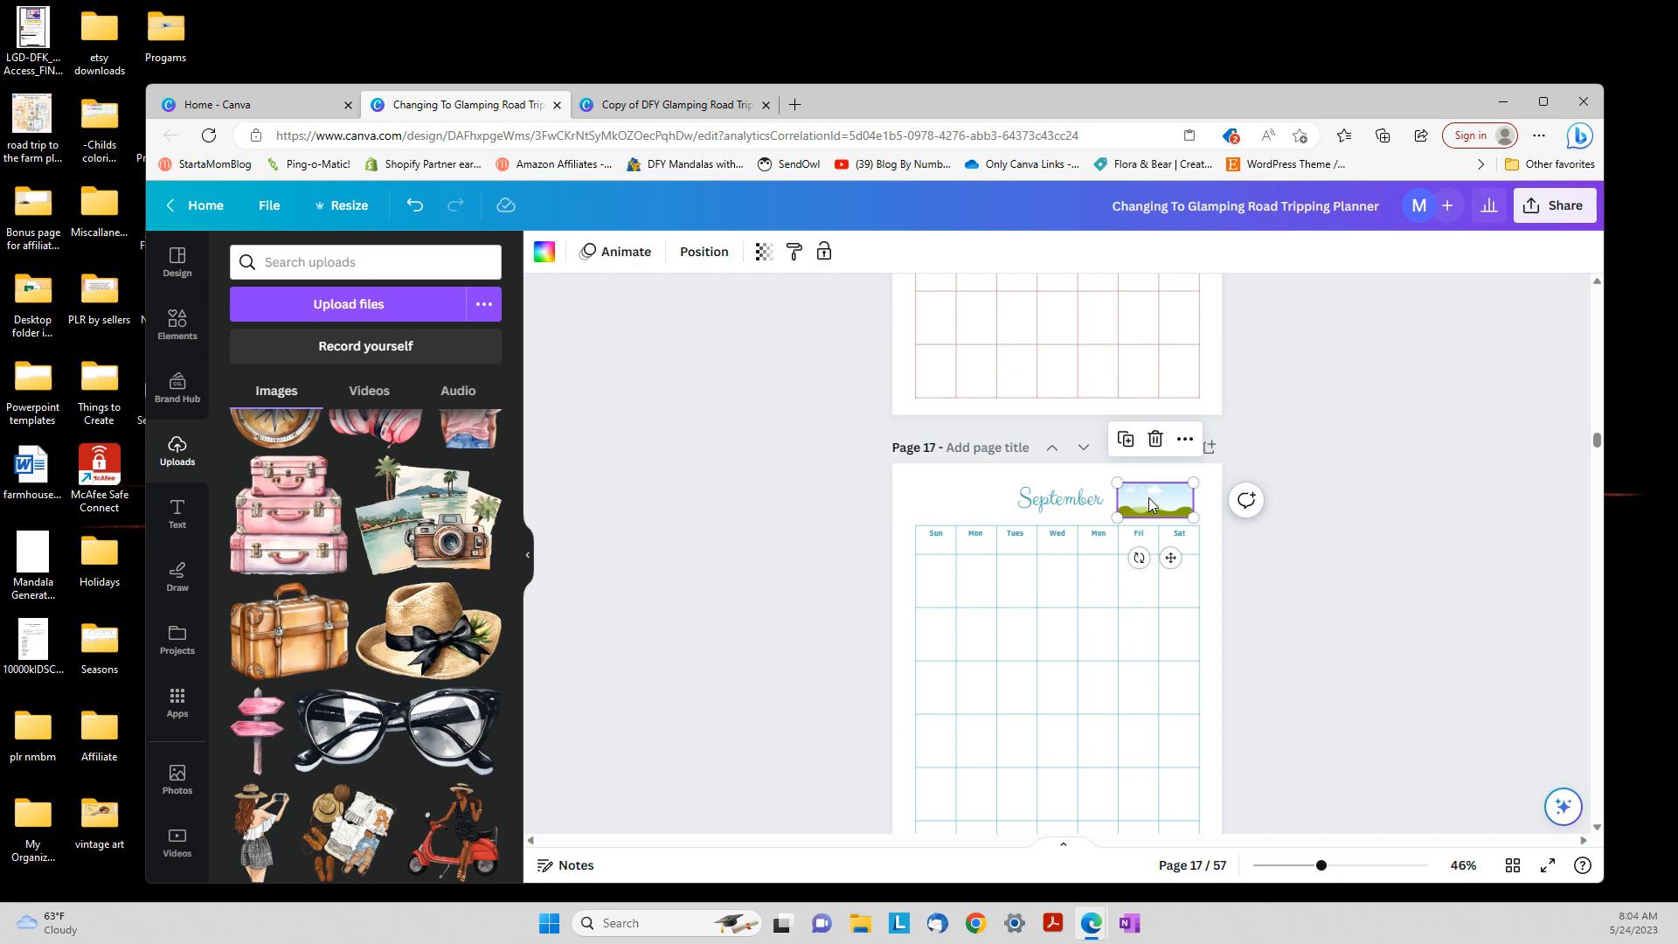
pyautogui.press('Delete')
# Place the uploaded compass picture, shrunk, left of the September heading on page 17 and a duplicate of it to the right
pyautogui.scroll(3, 341, 614)
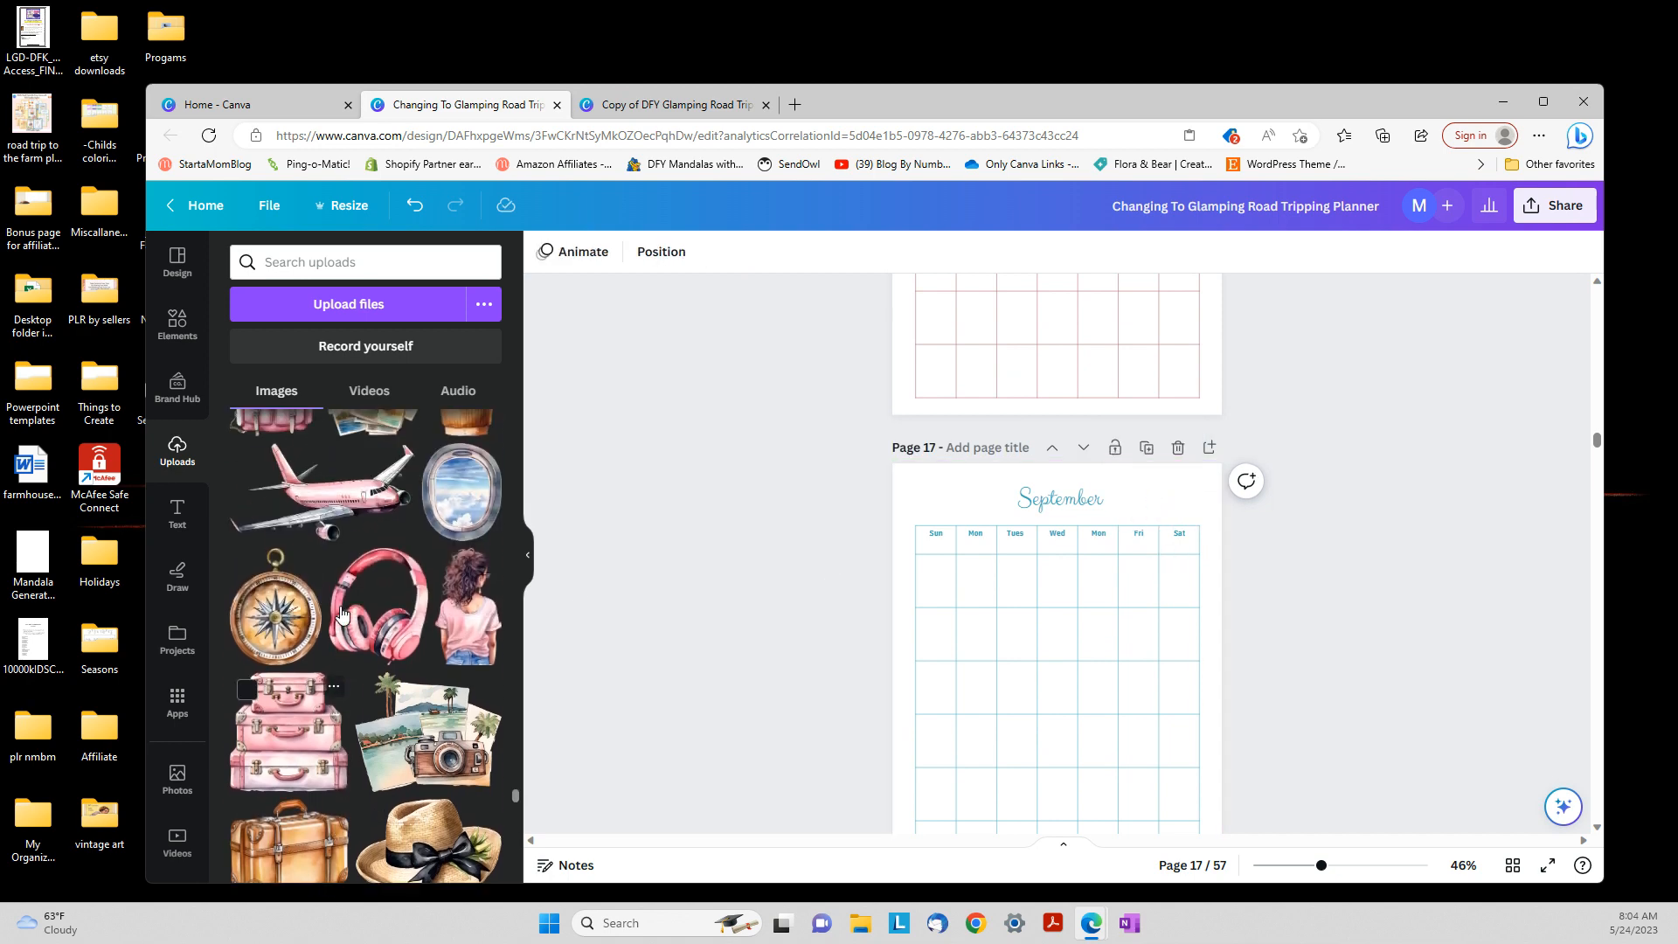
pyautogui.click(262, 638)
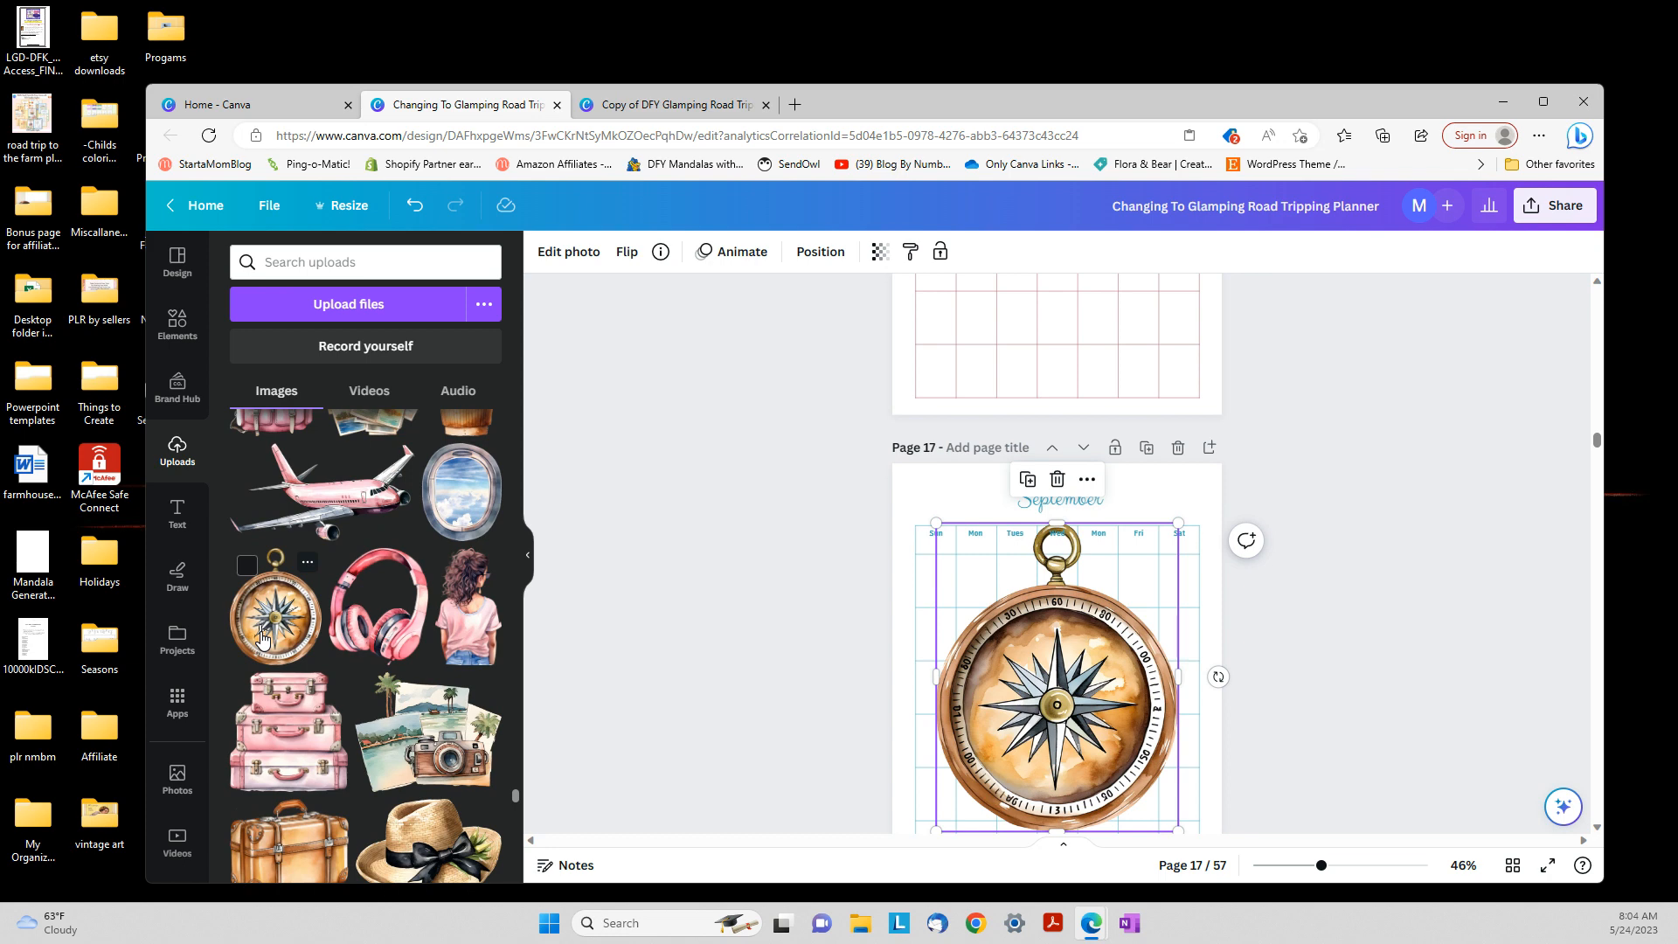
pyautogui.scroll(-1, 1136, 752)
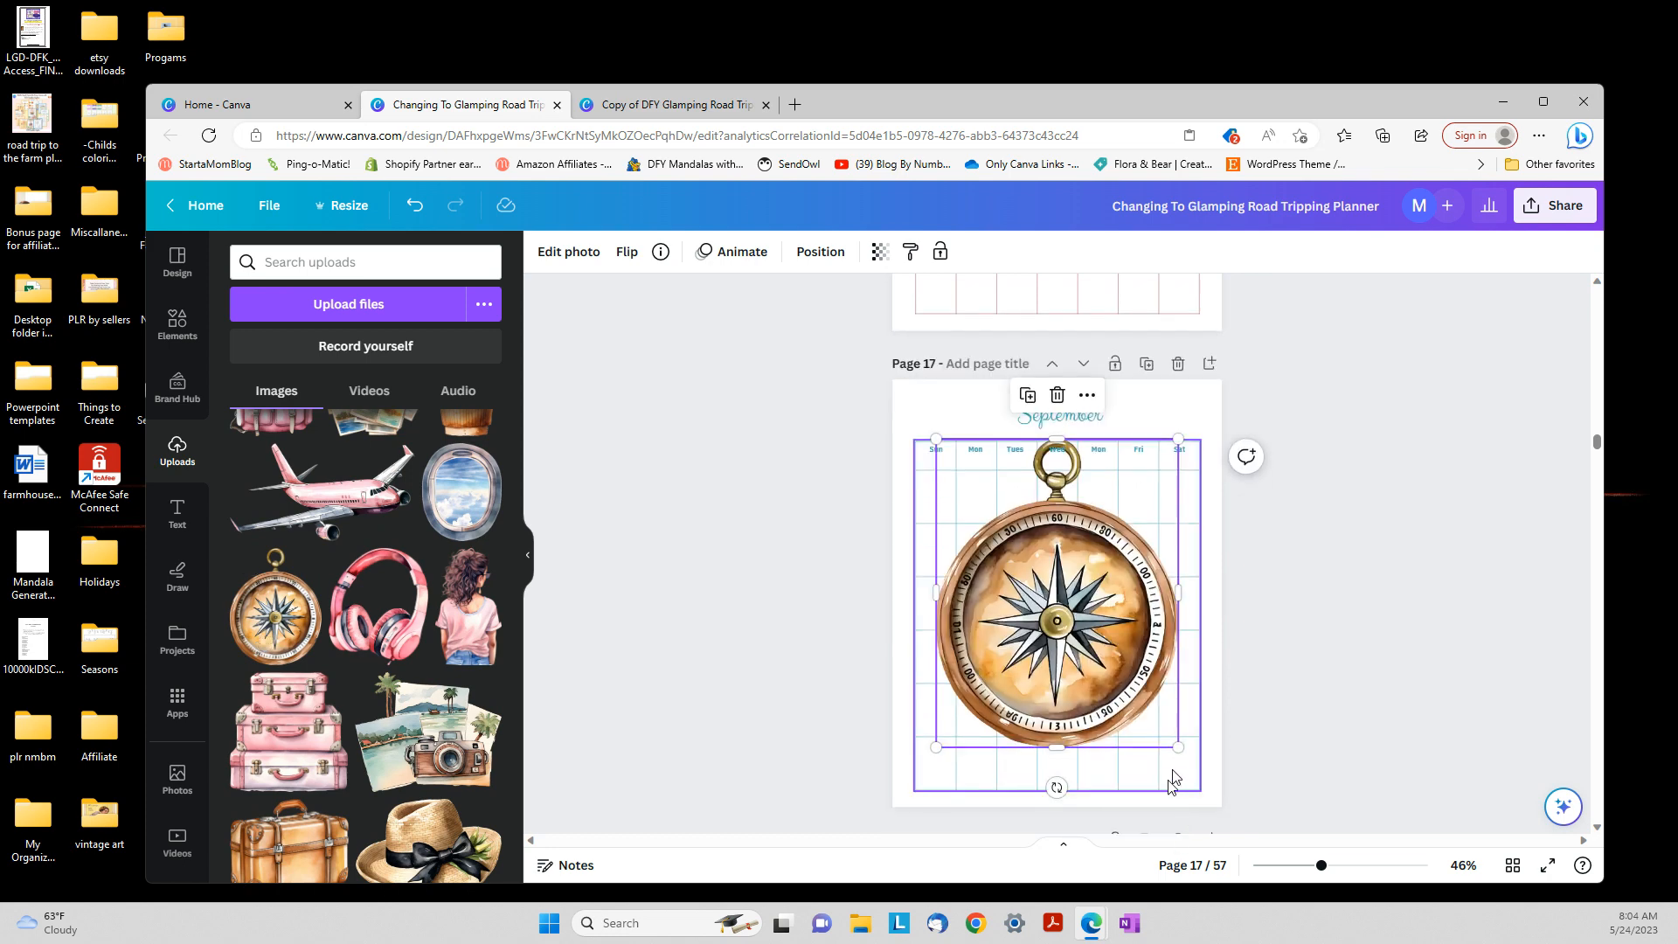
pyautogui.moveTo(1178, 747); pyautogui.dragTo(966, 418)
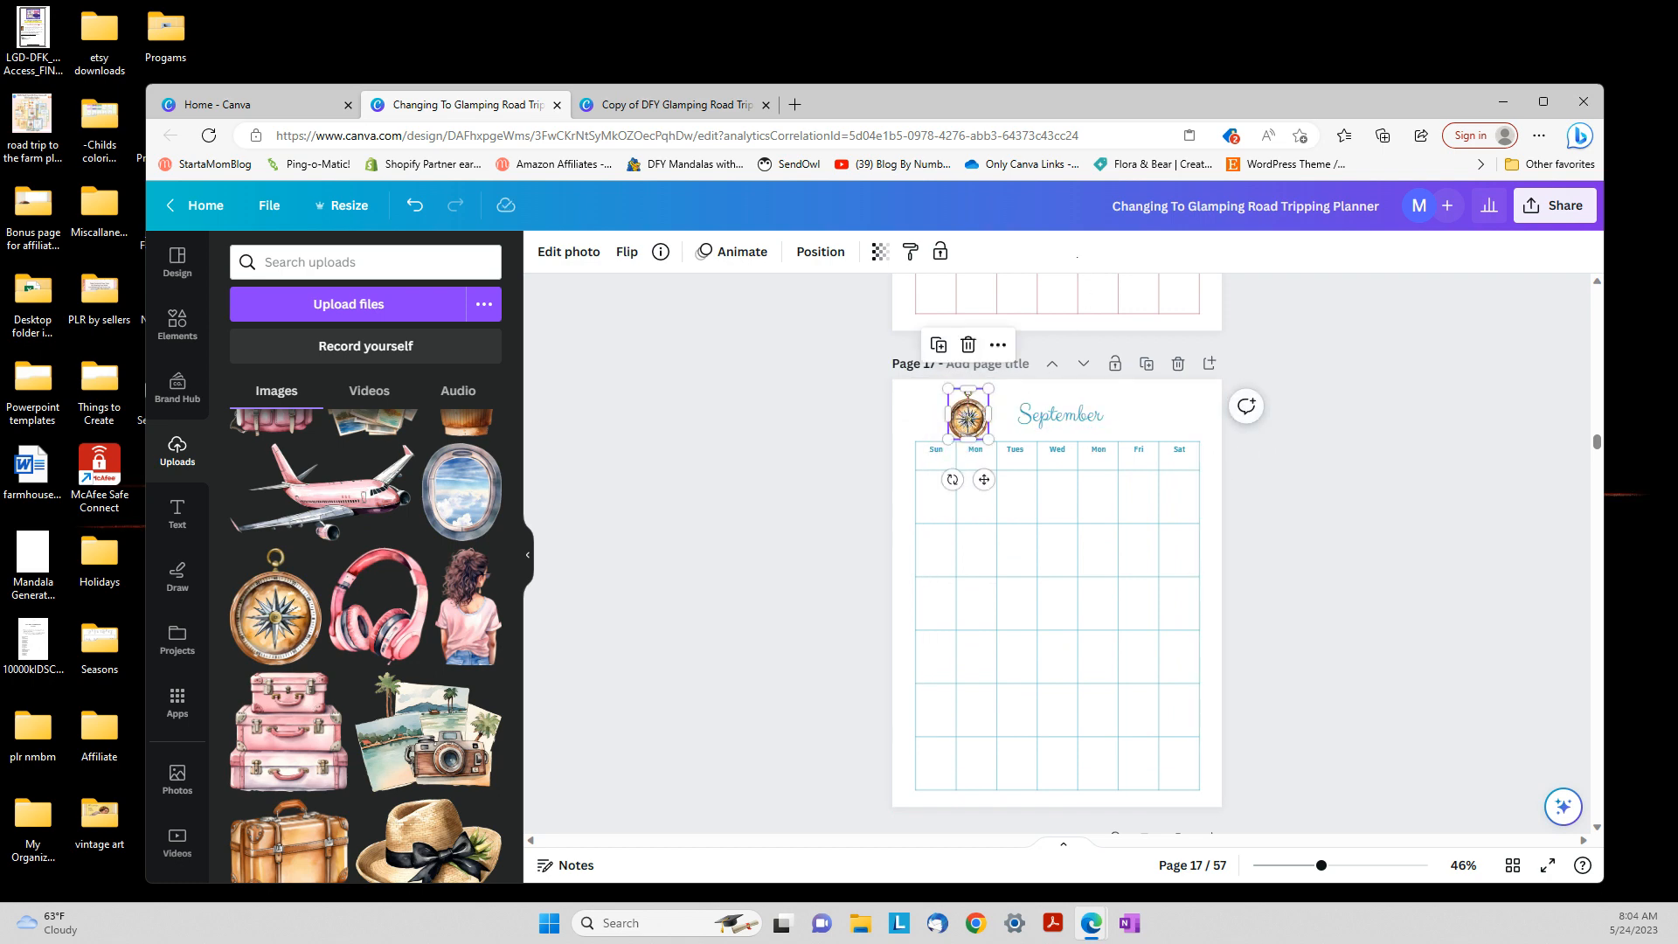
pyautogui.hotkey('ctrl', 'v')
pyautogui.moveTo(970, 424); pyautogui.dragTo(1140, 412)
pyautogui.click(1376, 575)
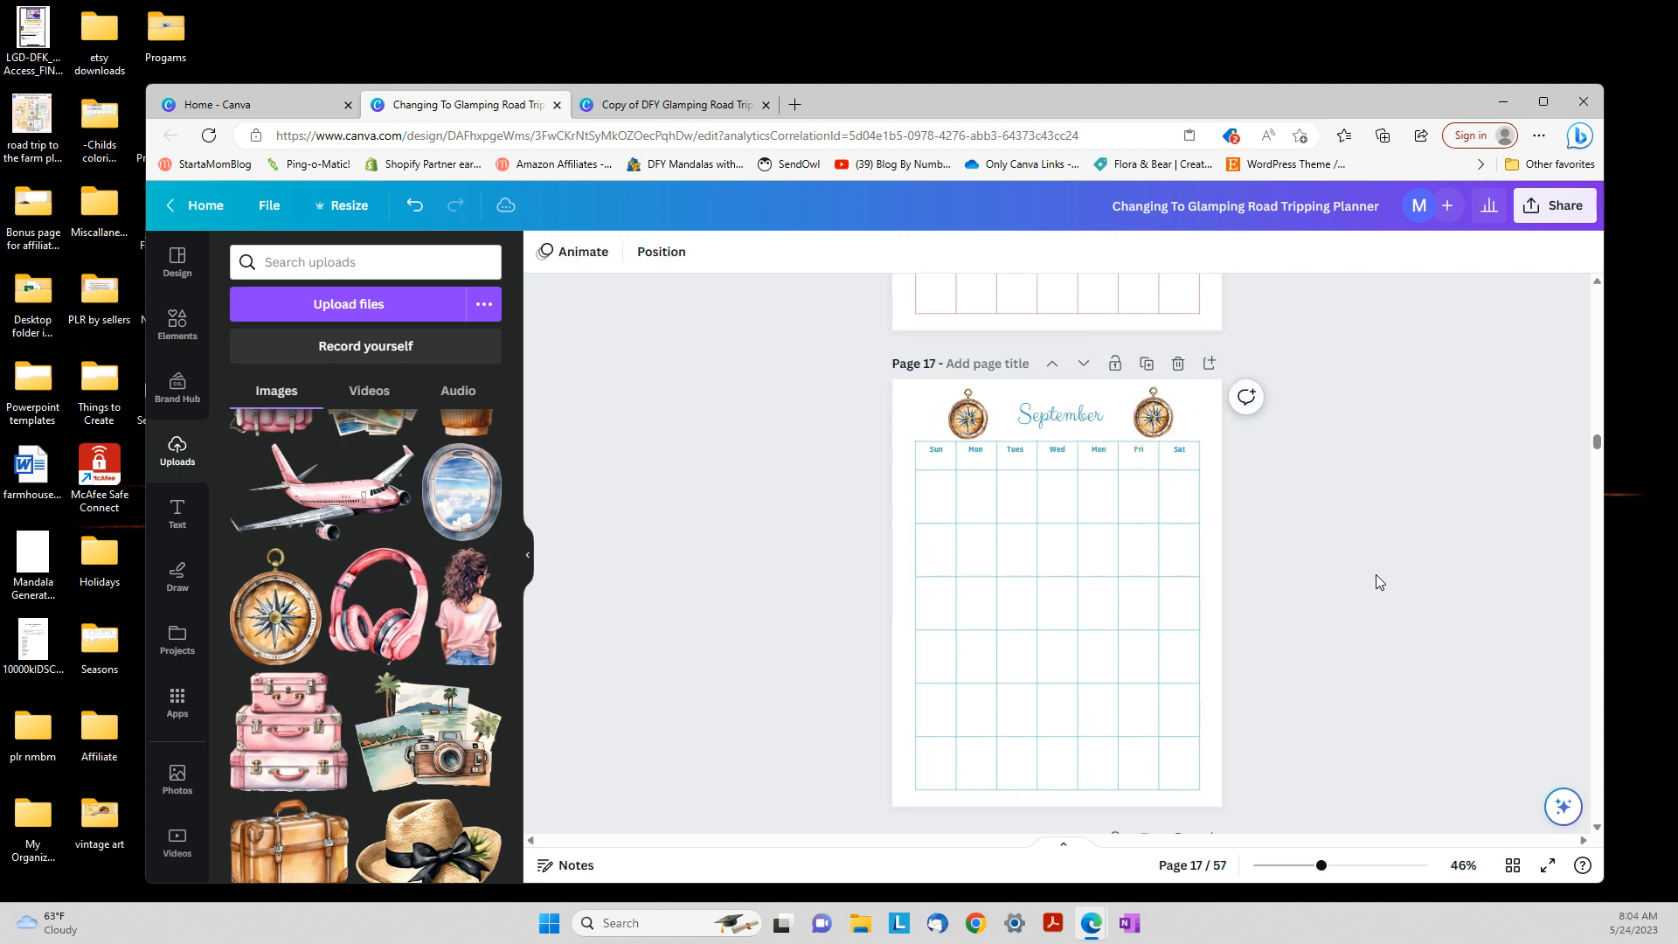
pyautogui.click(1162, 415)
pyautogui.moveTo(1173, 388); pyautogui.dragTo(1147, 415)
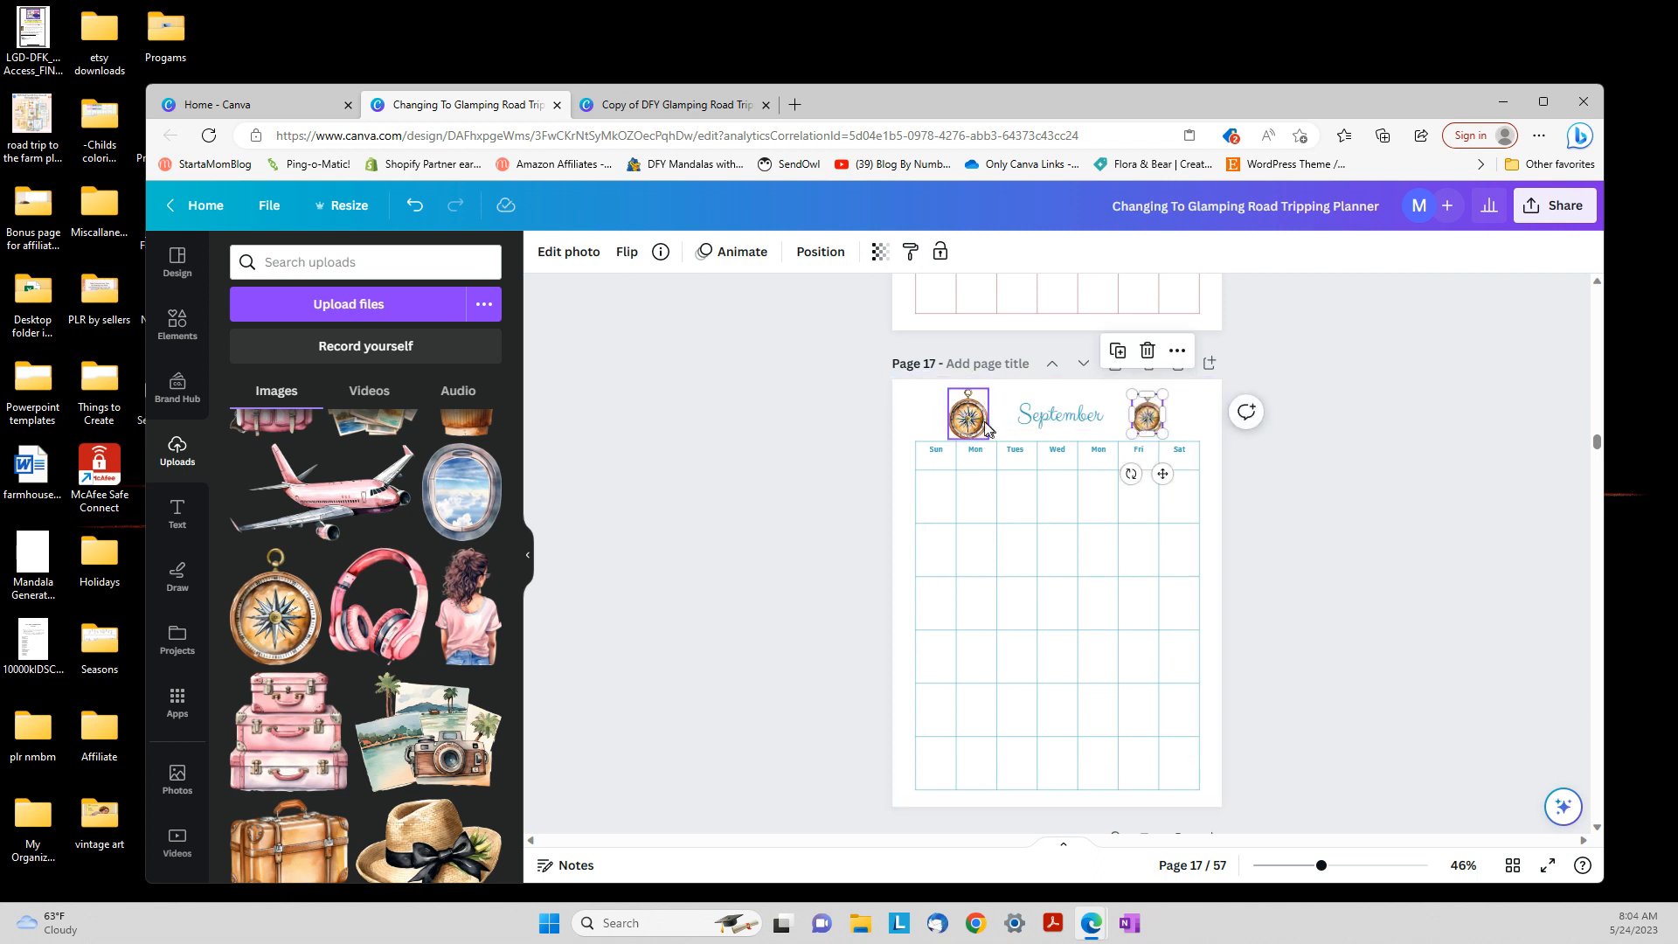
pyautogui.click(415, 204)
pyautogui.click(415, 205)
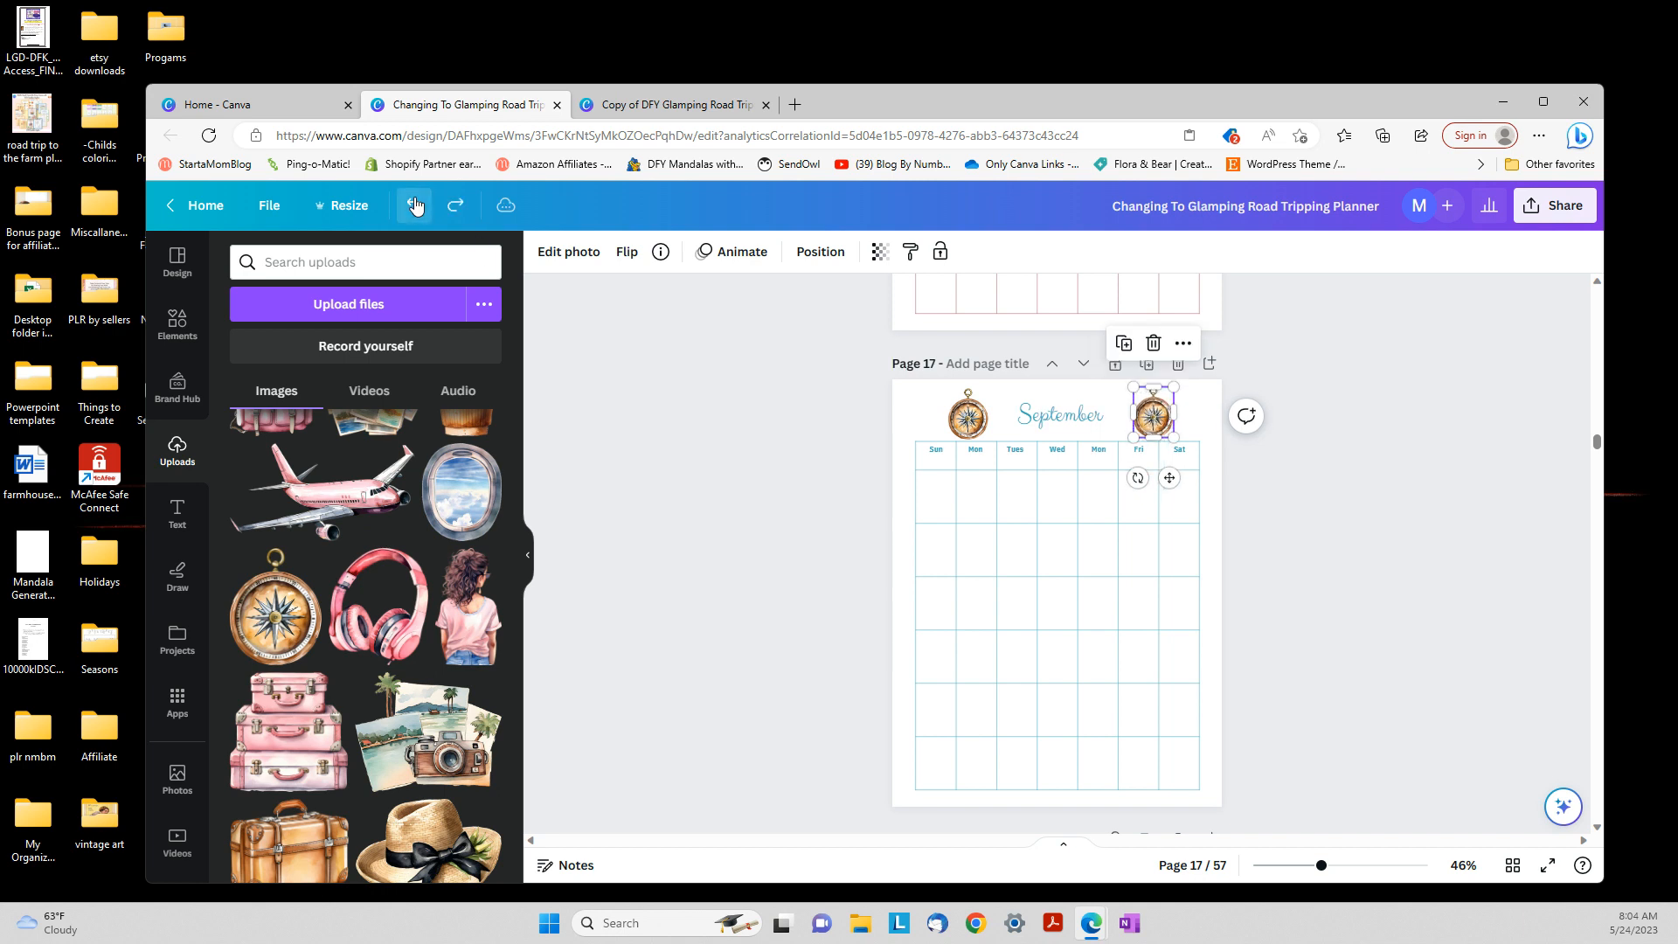
pyautogui.click(836, 502)
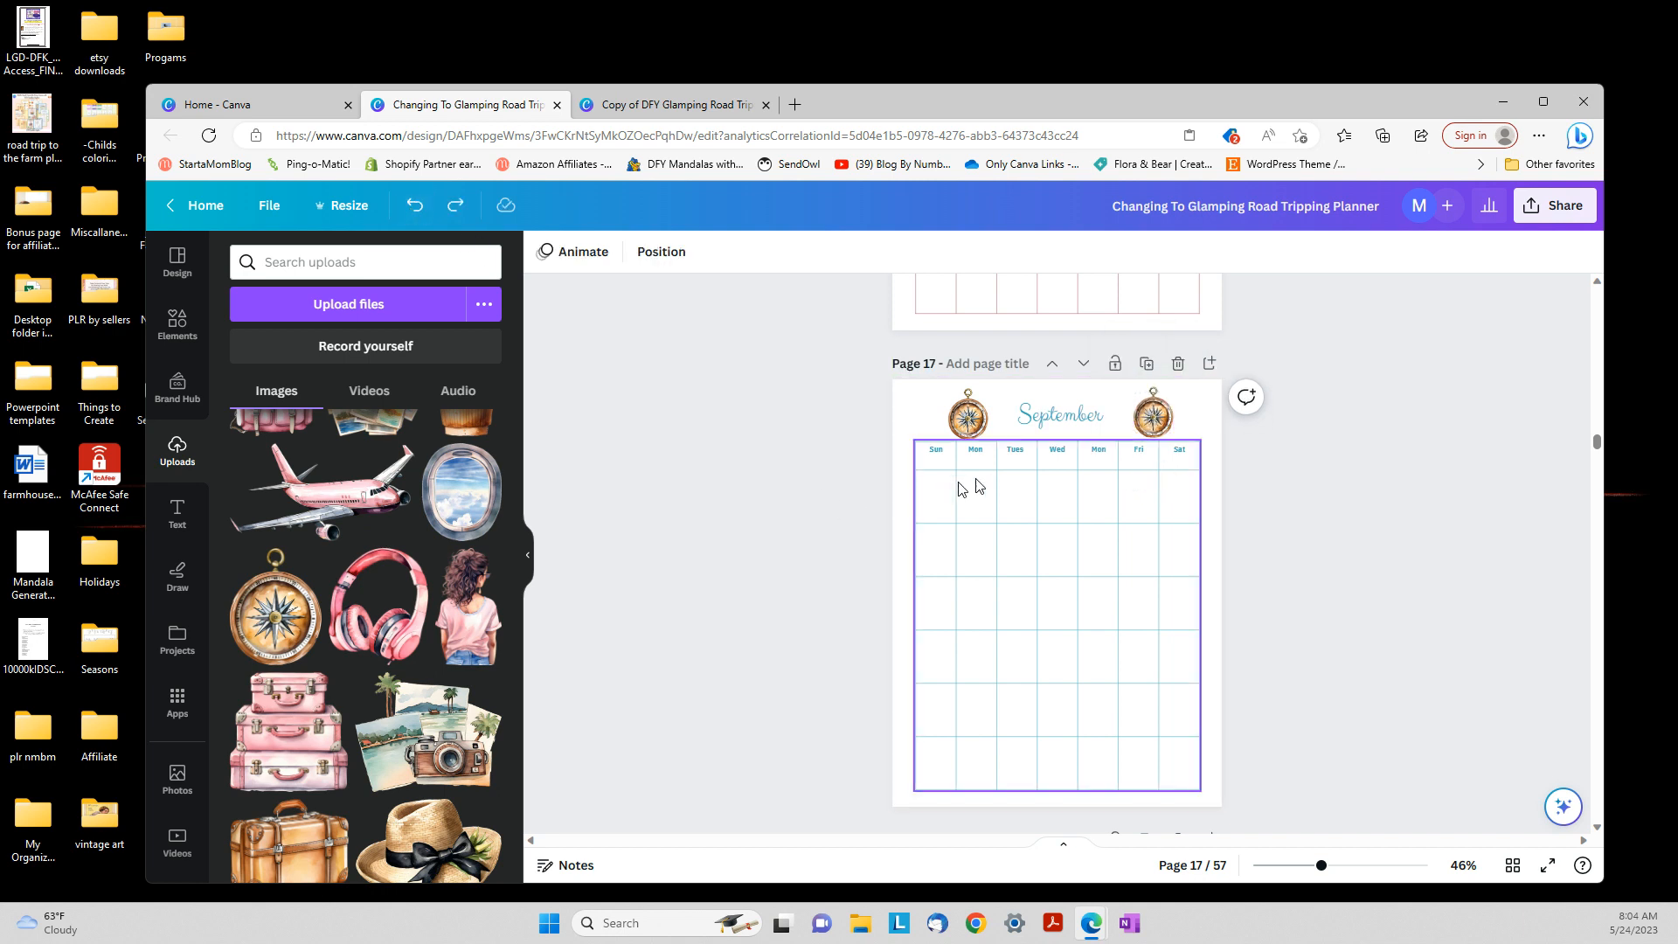
# Delete the traveler pictures on either side of the December heading on page 20, including the frame of the one before the heading
pyautogui.scroll(-1, 791, 497)
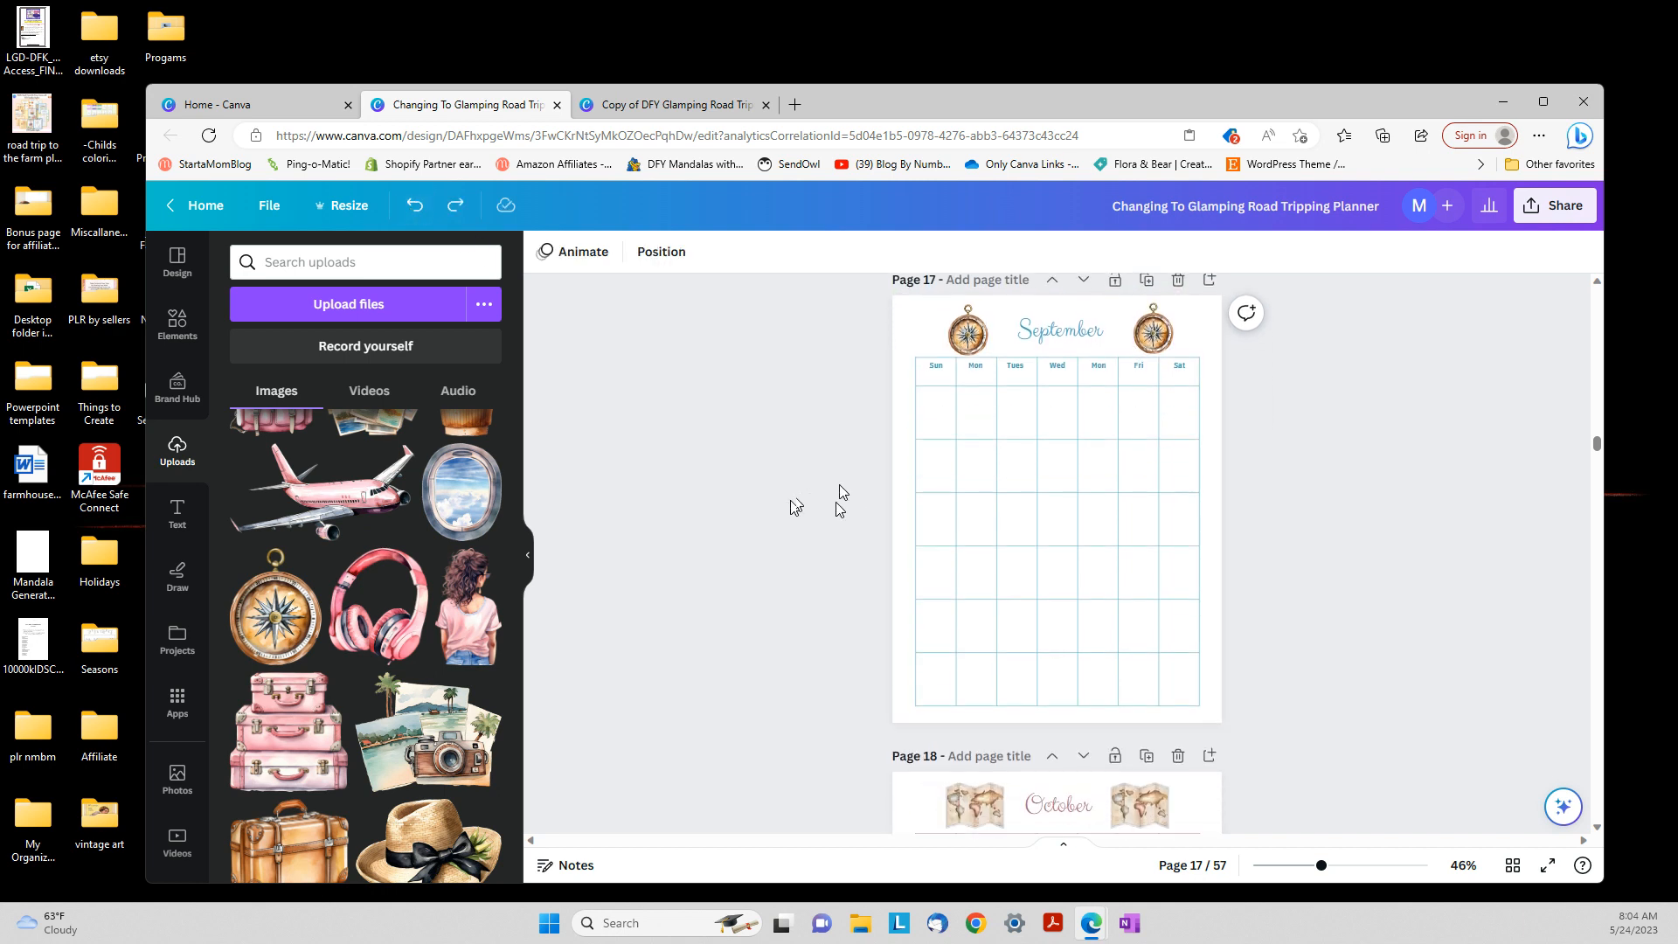
pyautogui.scroll(-5, 837, 384)
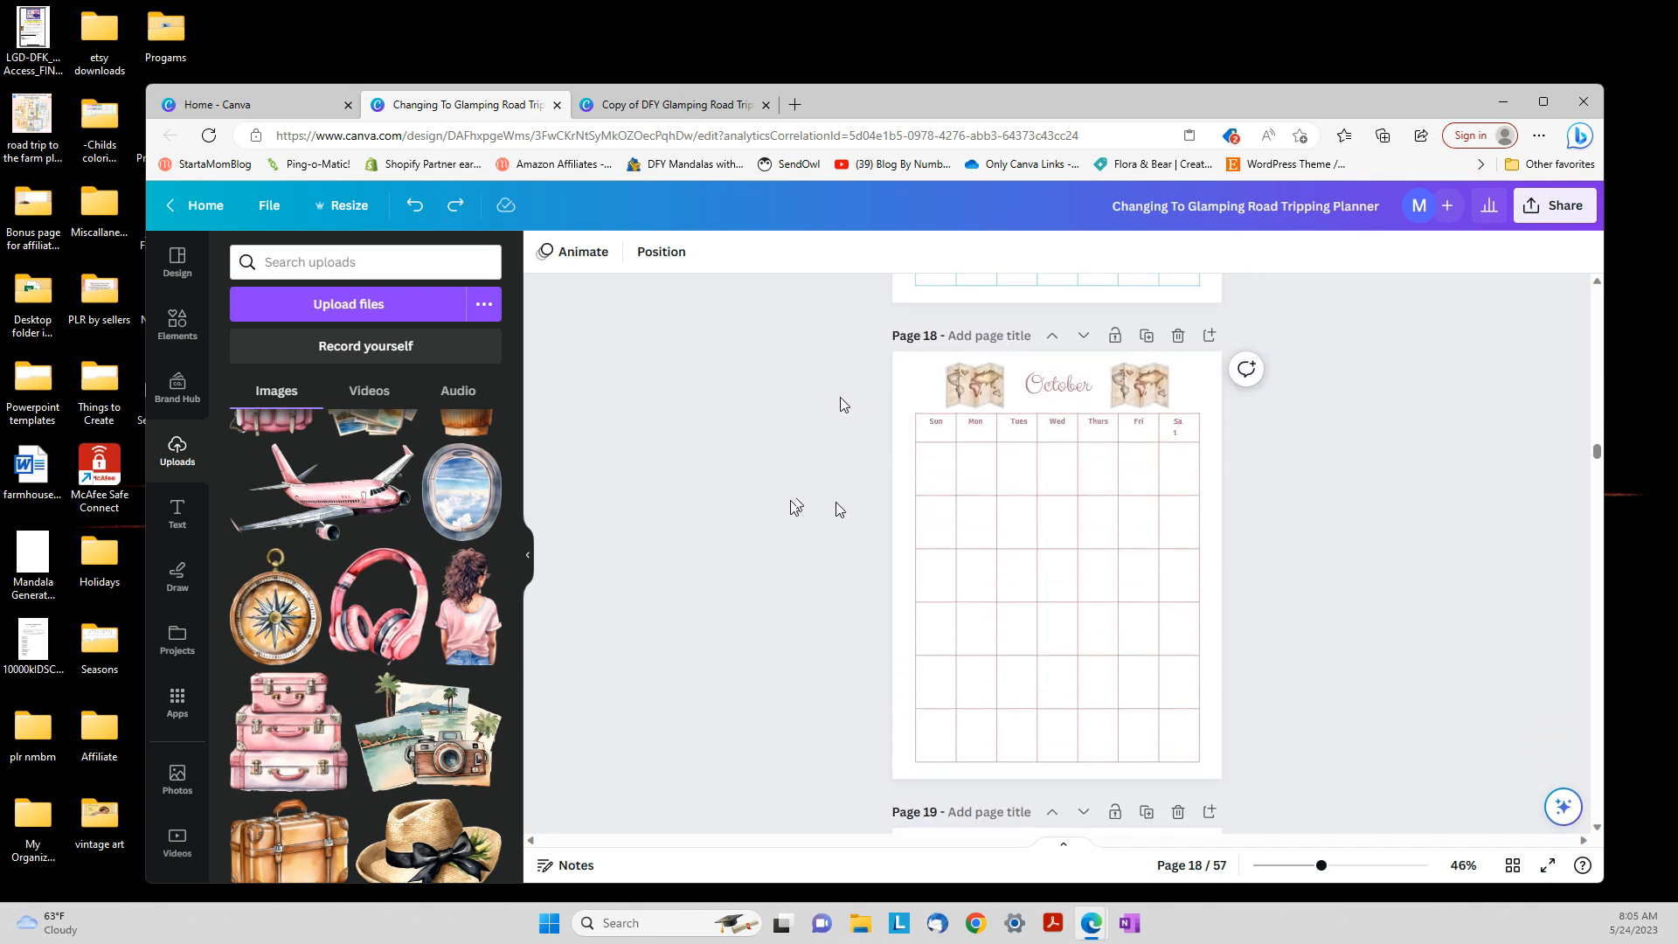
pyautogui.scroll(-5, 838, 397)
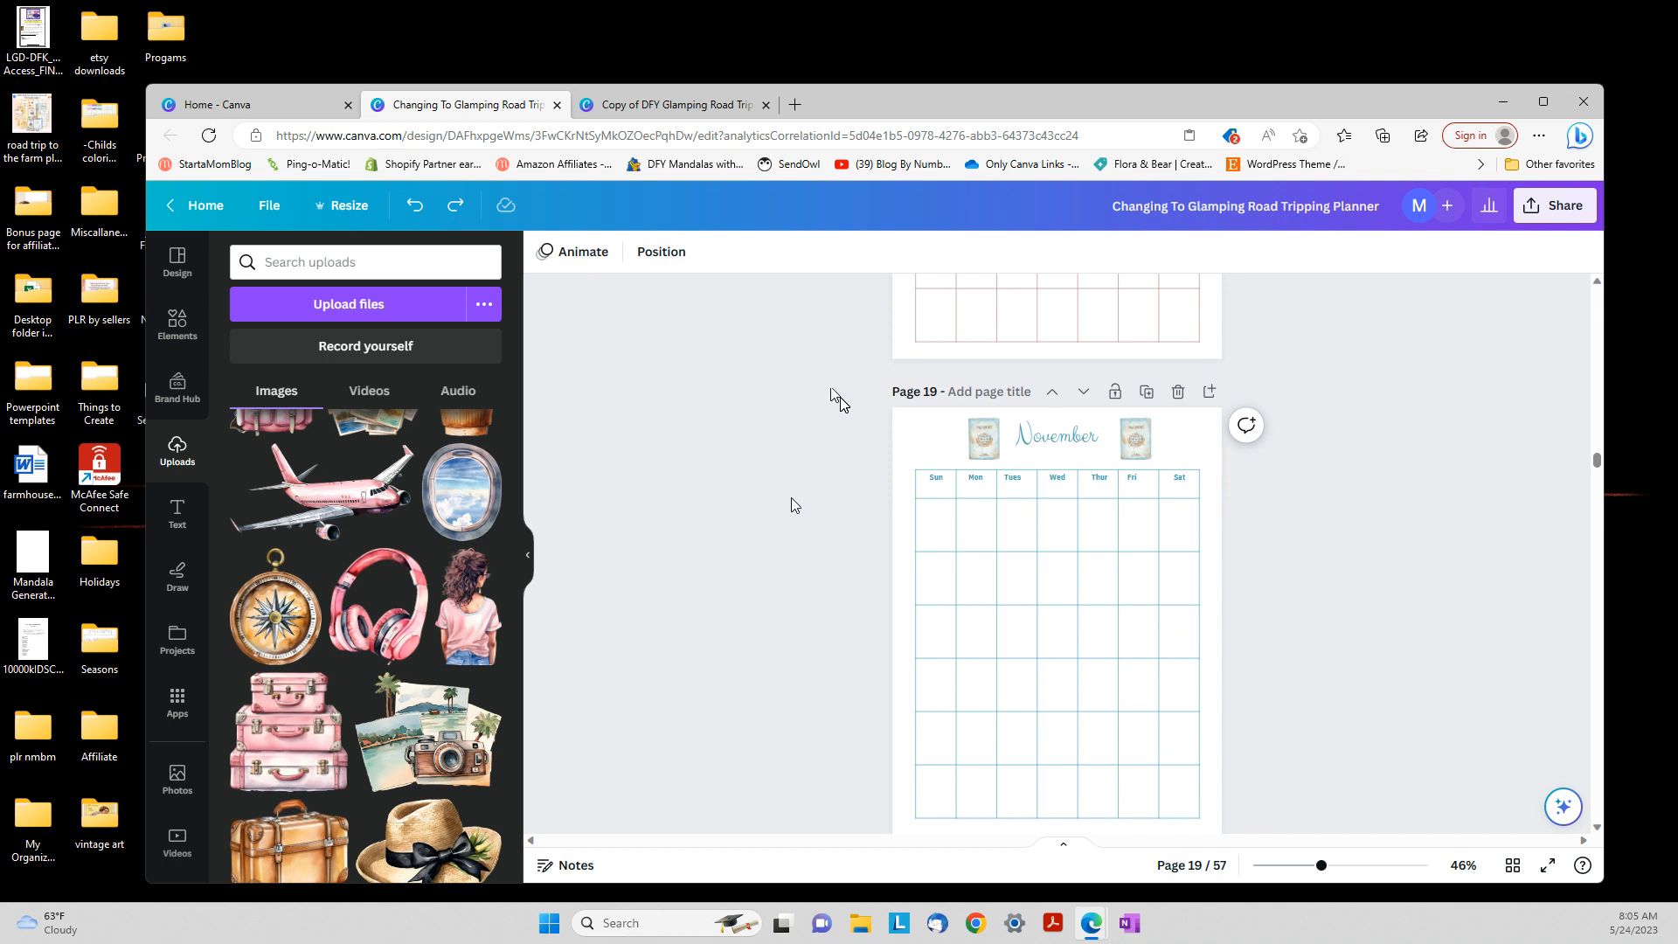
pyautogui.scroll(-5, 841, 397)
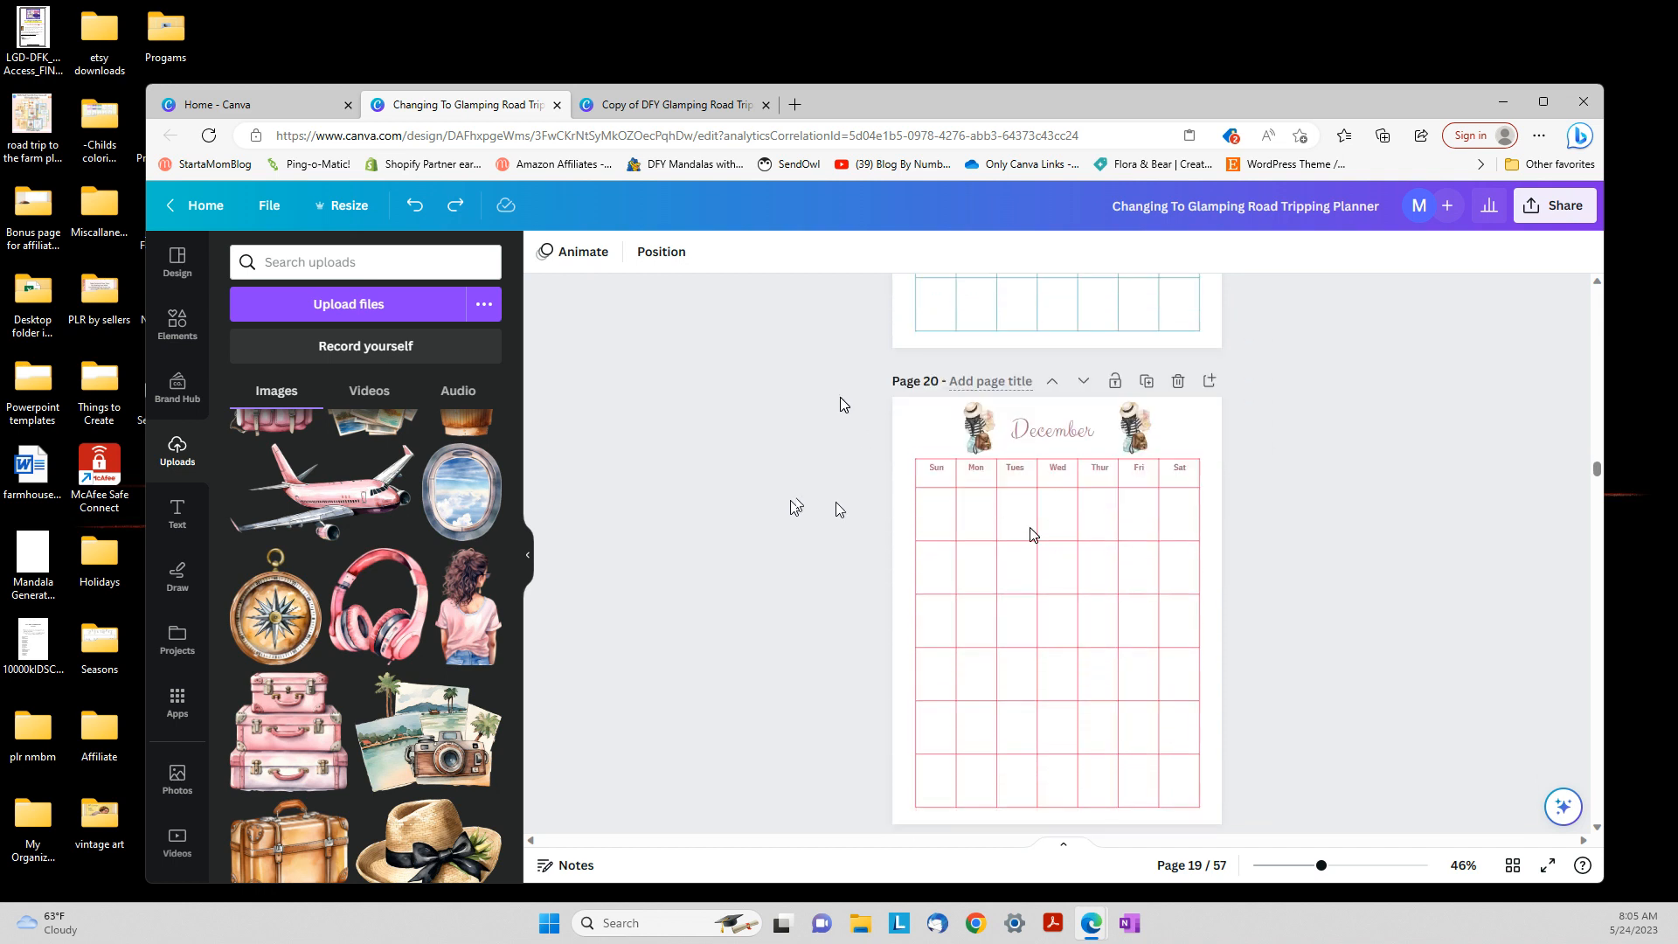
pyautogui.click(978, 423)
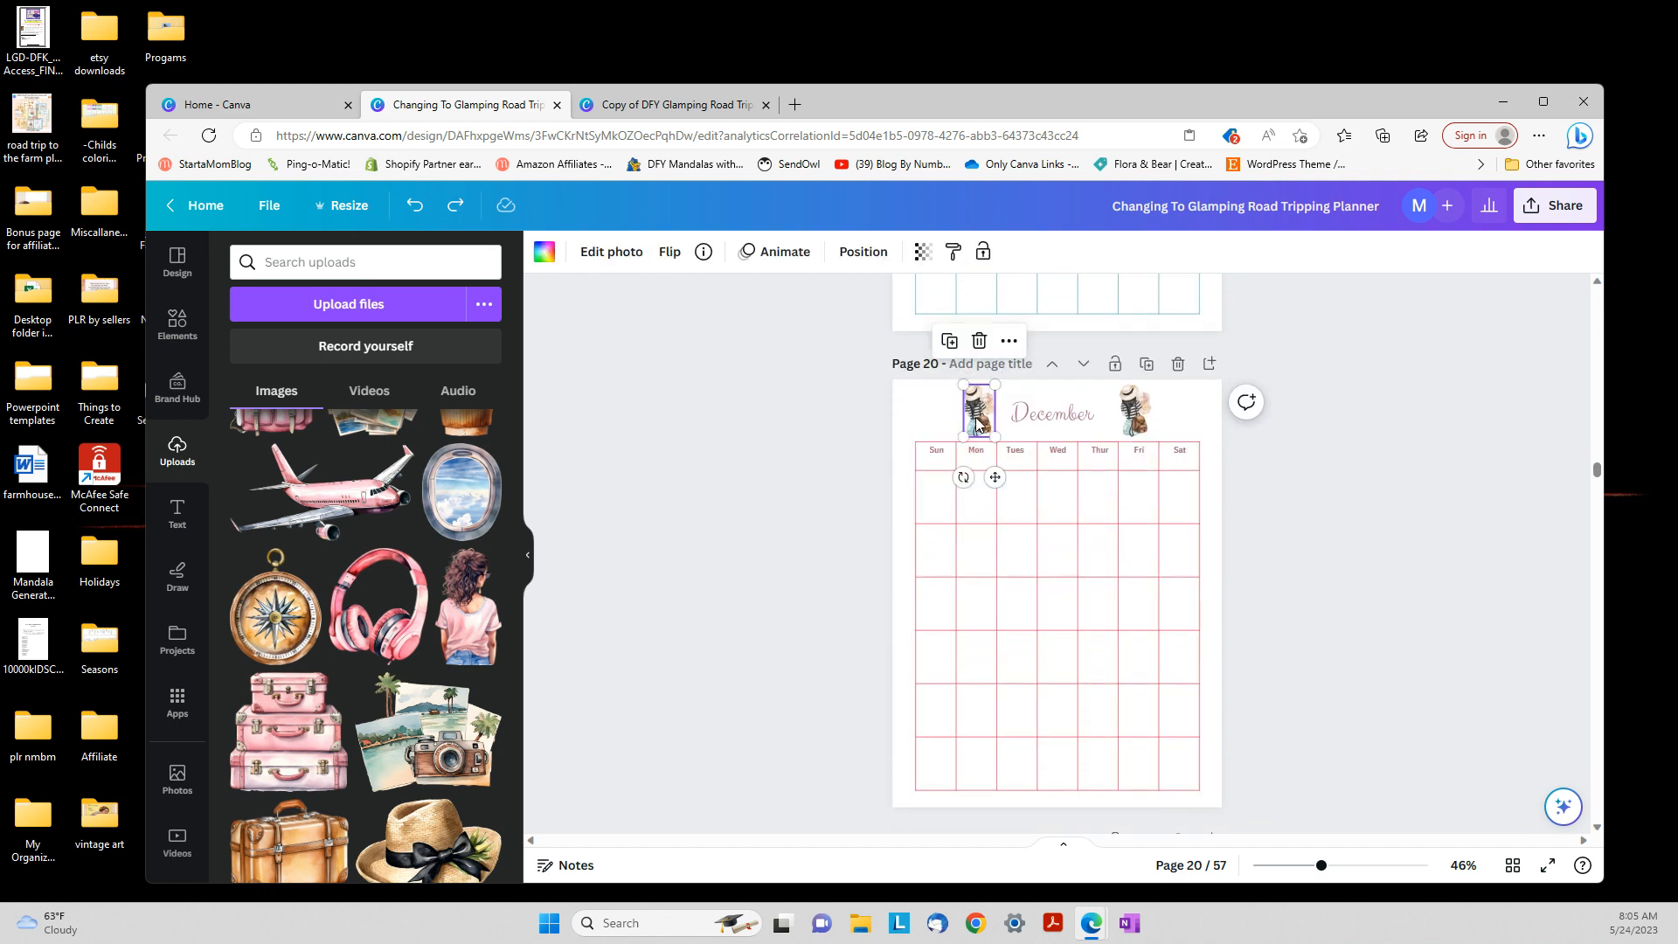
pyautogui.press('Delete')
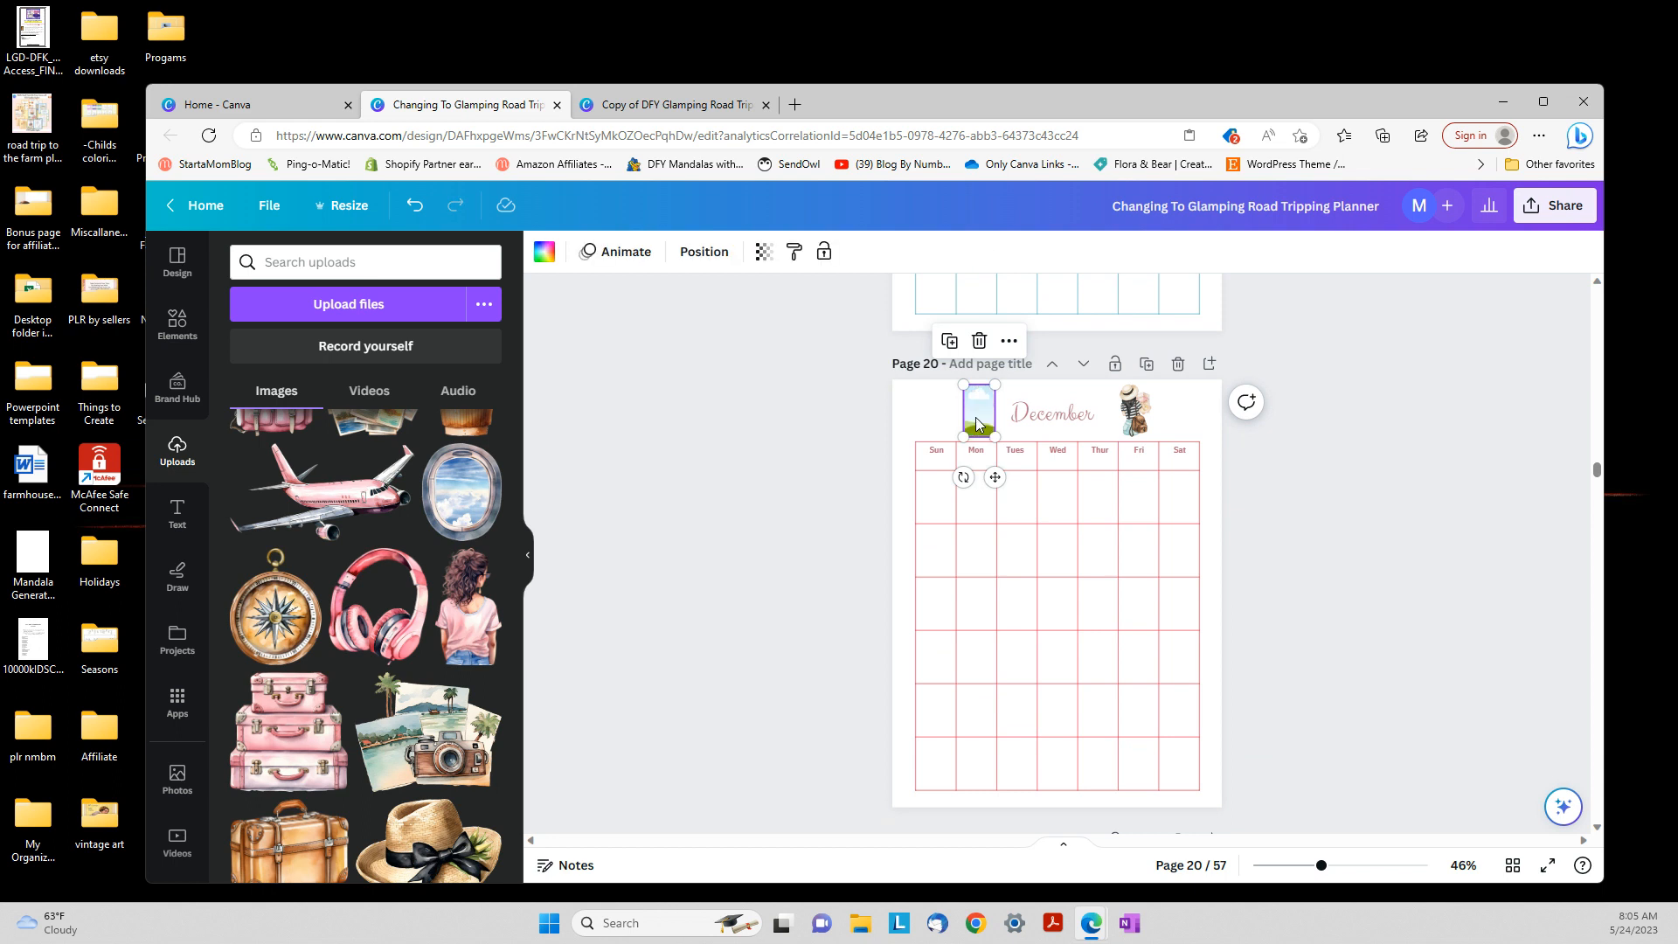
pyautogui.press('Delete')
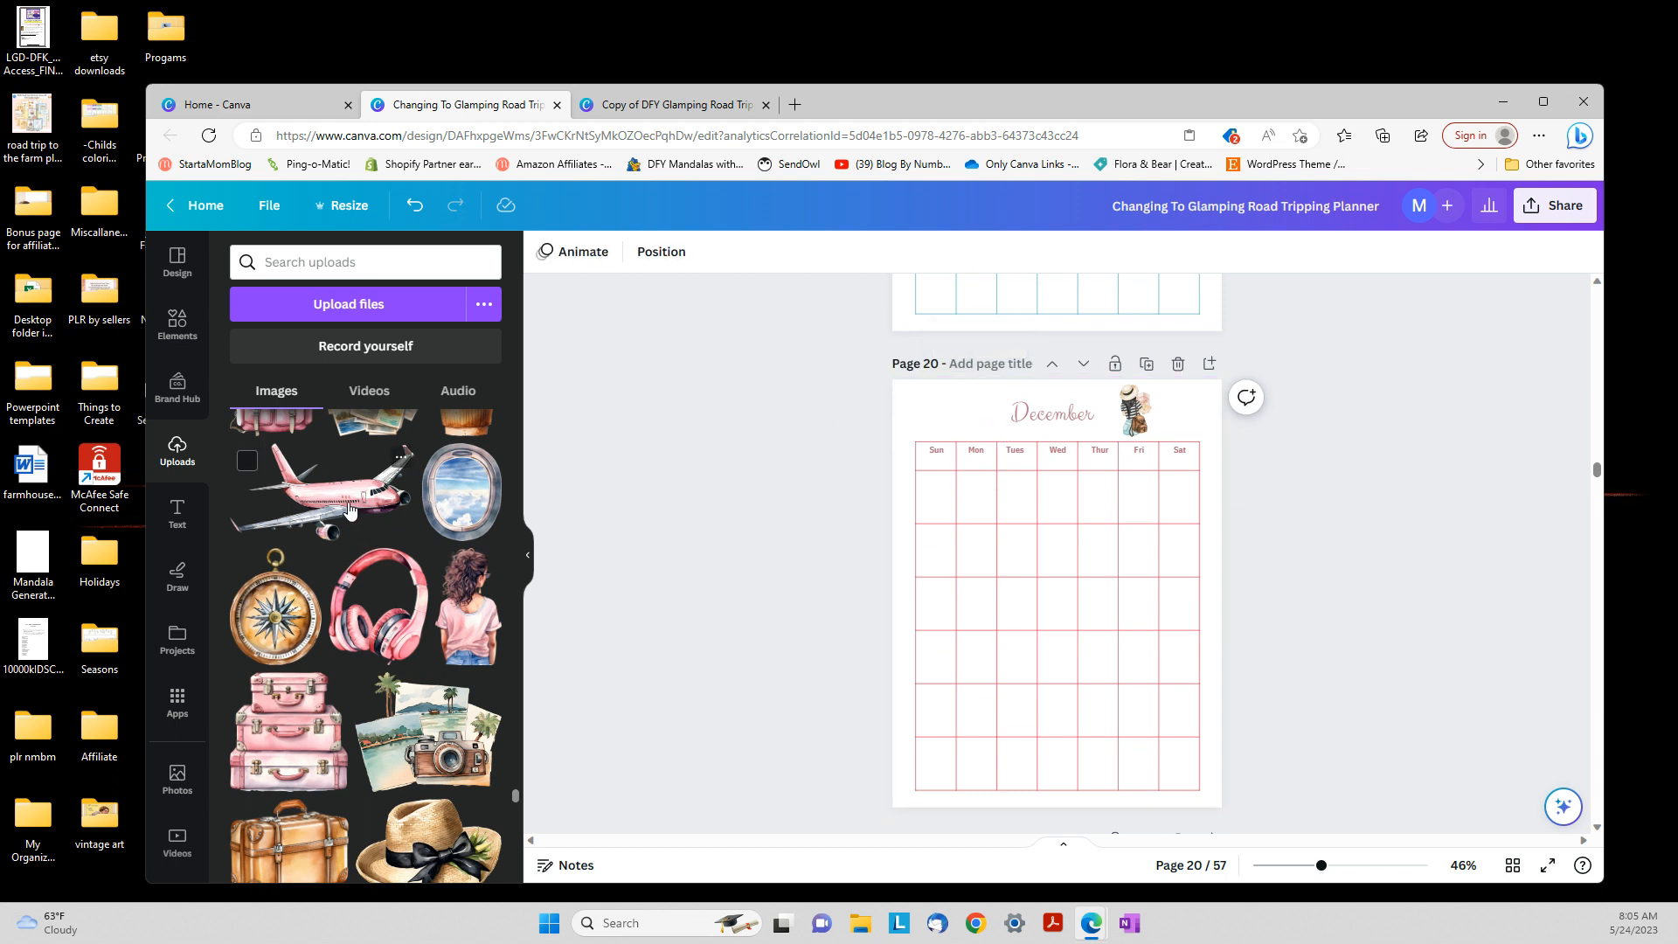
pyautogui.moveTo(349, 507); pyautogui.dragTo(1053, 594)
pyautogui.click(1146, 420)
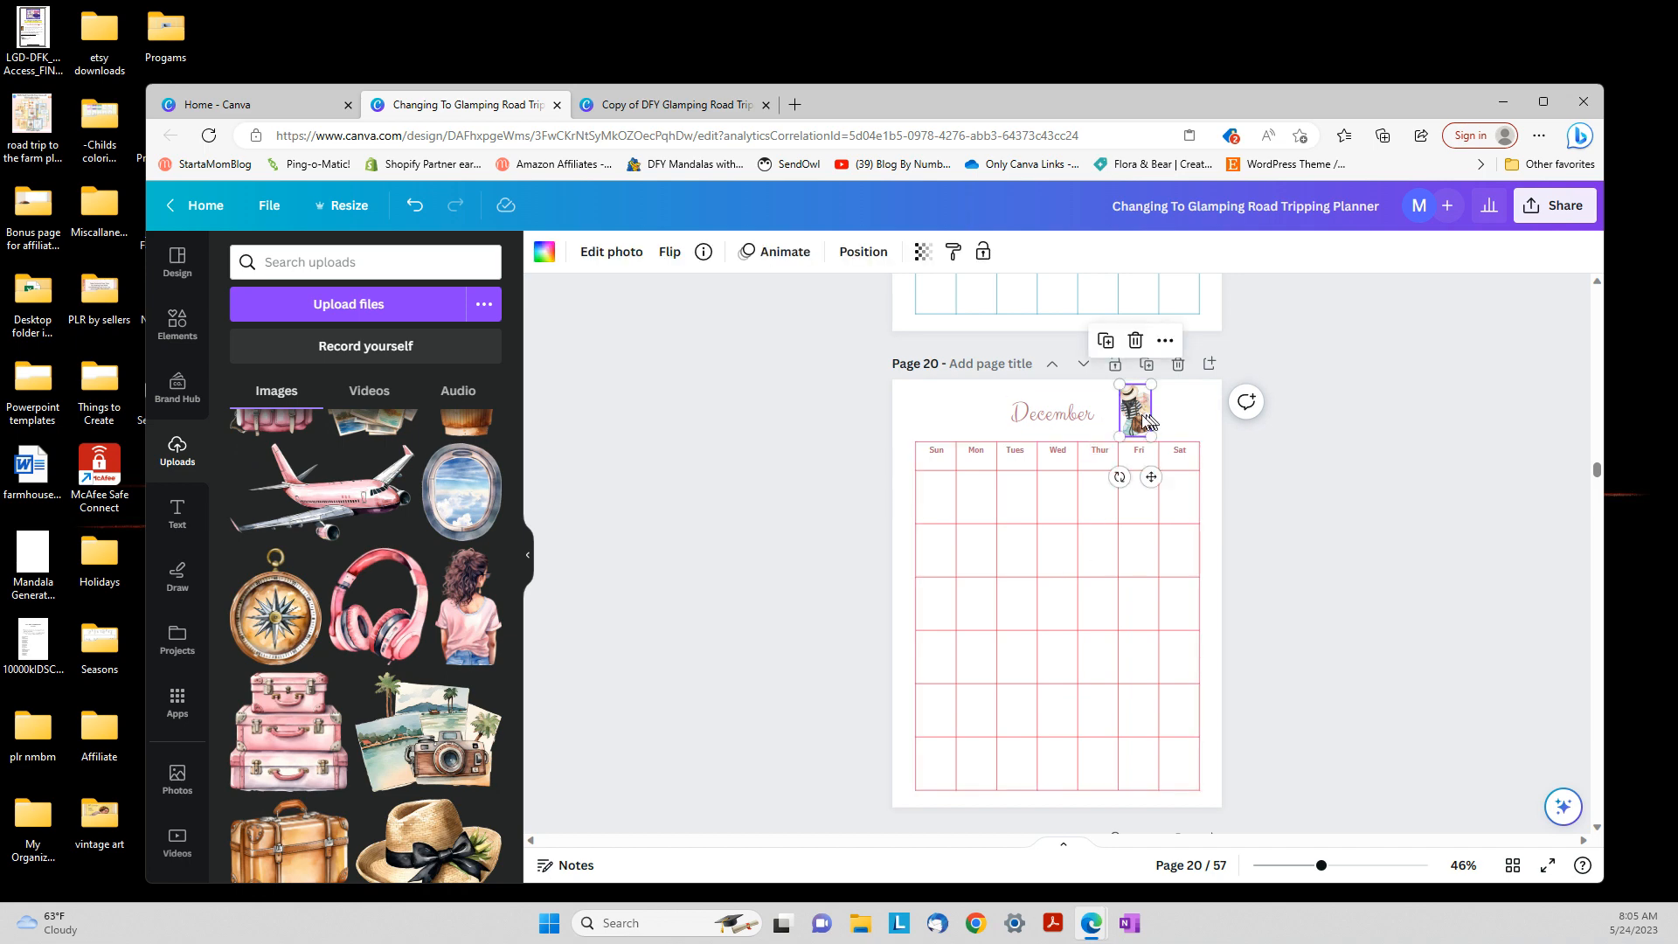
pyautogui.press('Delete')
# Add the uploaded pink car with luggage to page 20 and delete the empty frame after the December heading
pyautogui.scroll(3, 410, 580)
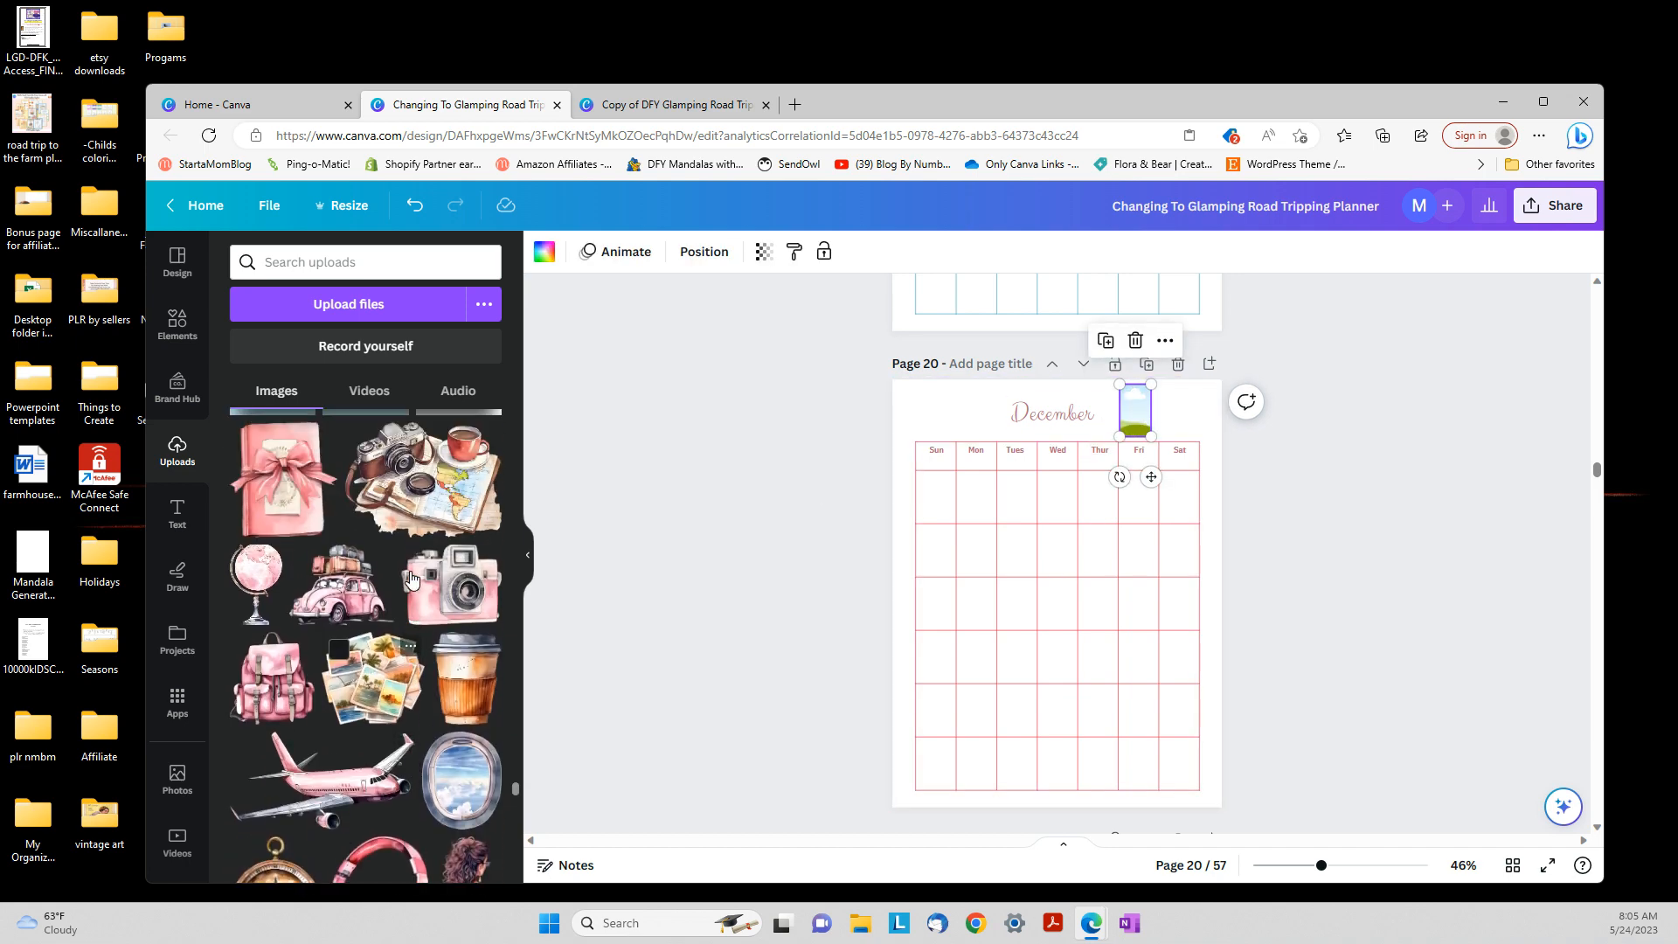
pyautogui.click(341, 584)
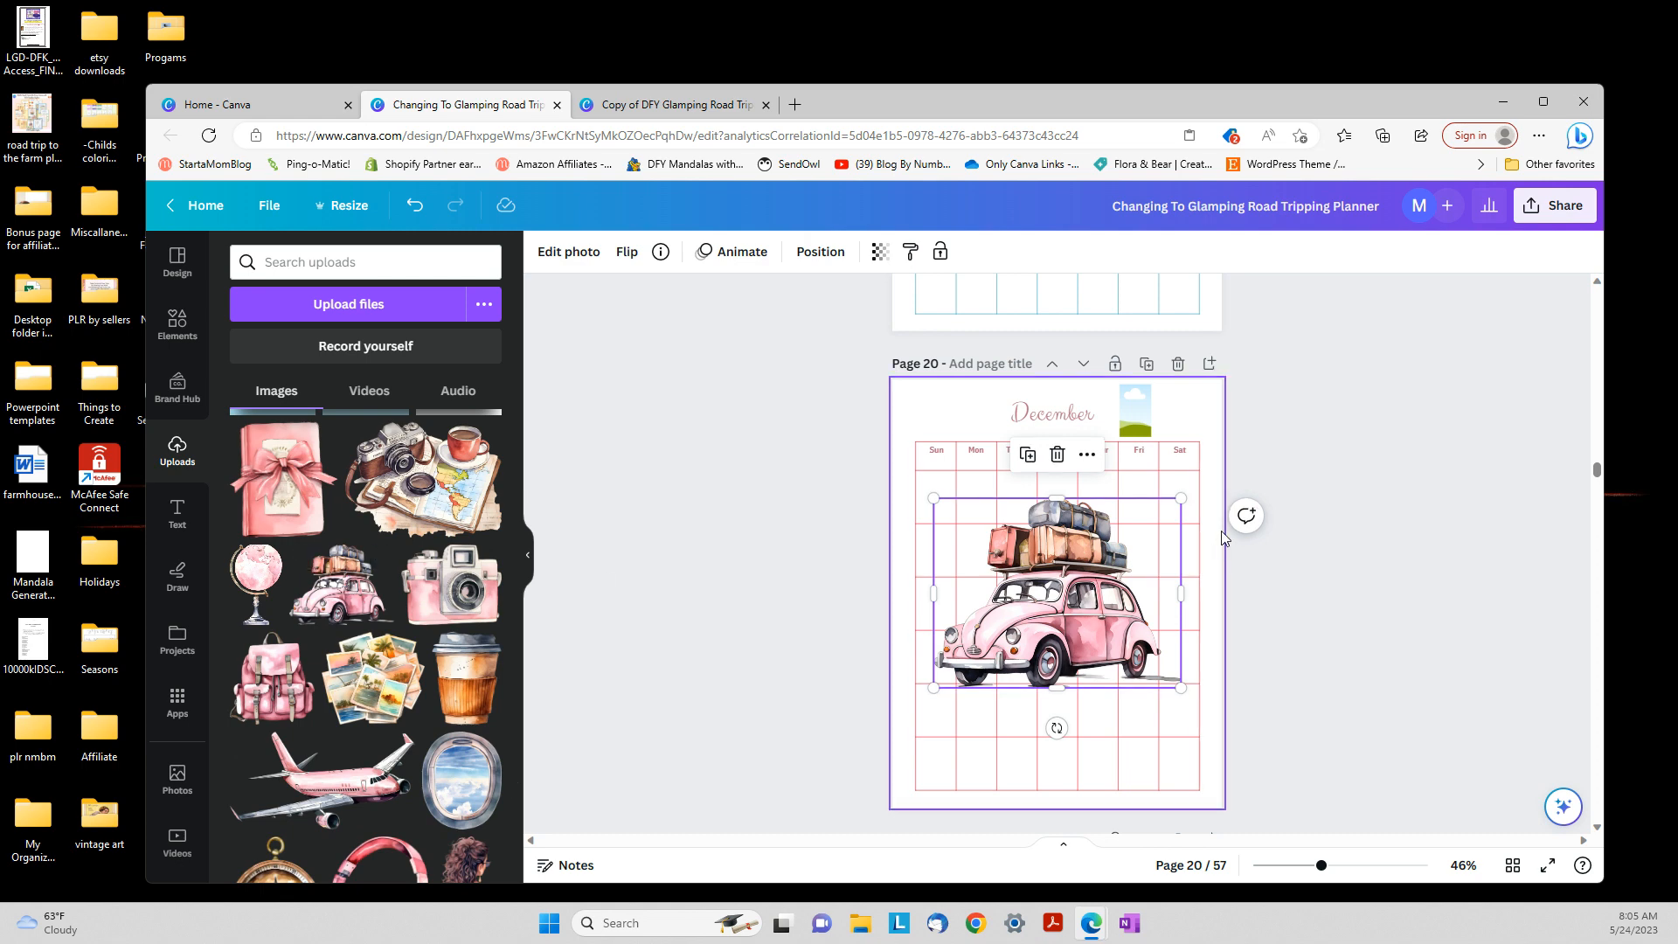
pyautogui.click(1135, 411)
pyautogui.press('Delete')
# Shrink the pink car and place it left of the December heading, with a duplicate to the right
pyautogui.click(1078, 542)
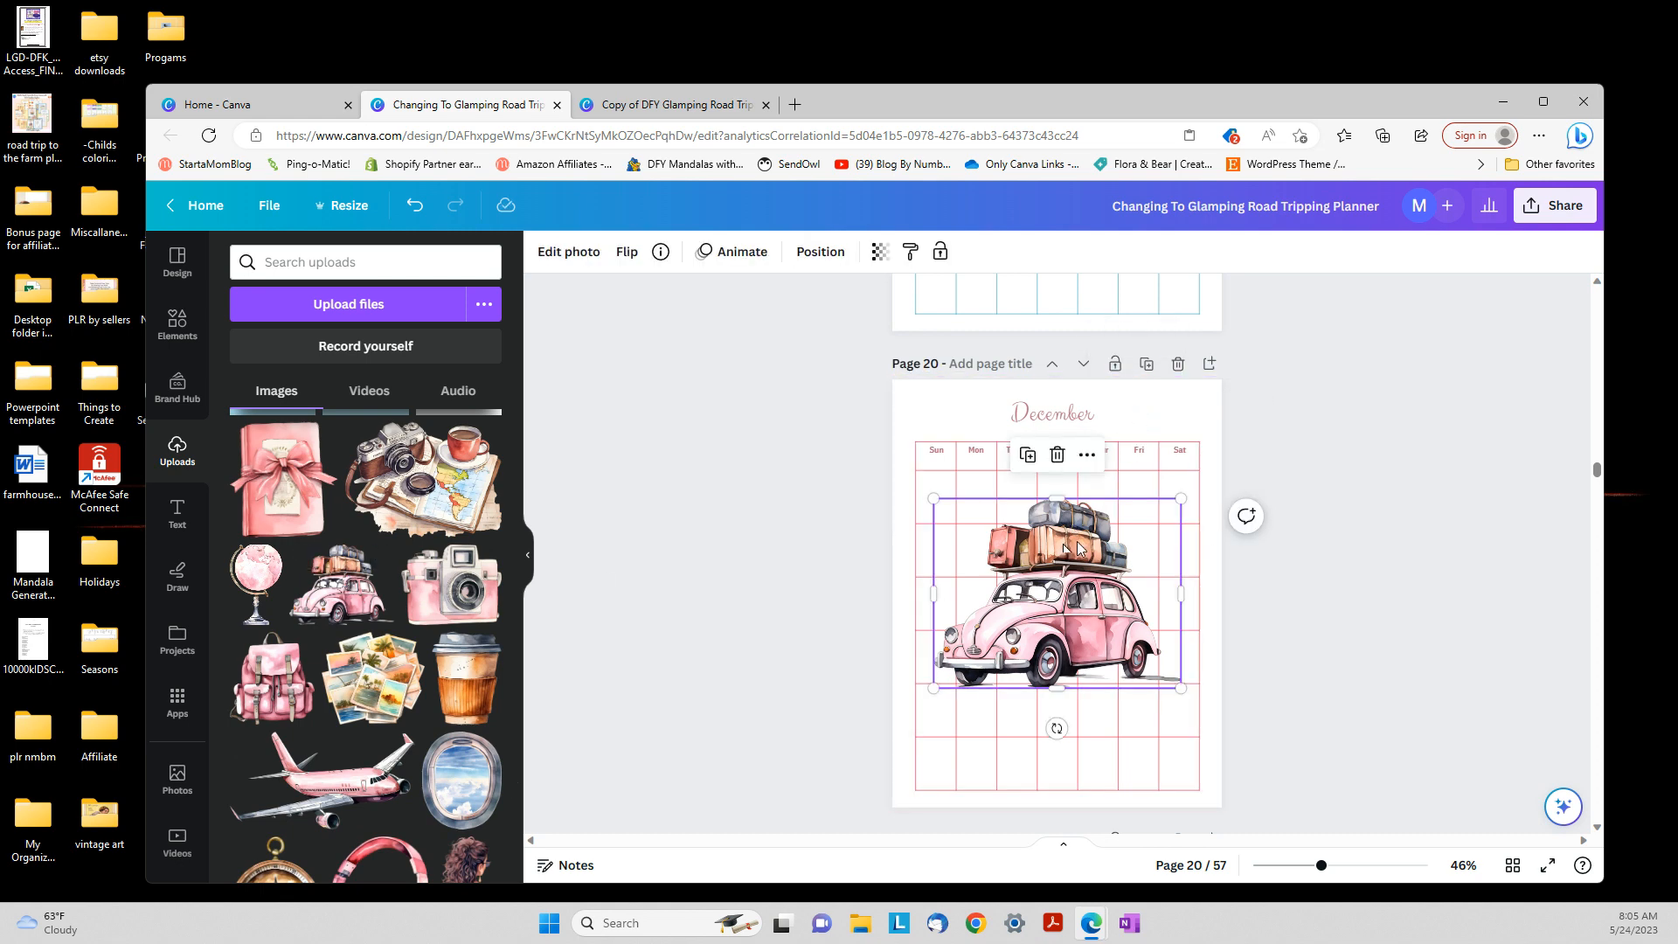
pyautogui.moveTo(1181, 498); pyautogui.dragTo(975, 408)
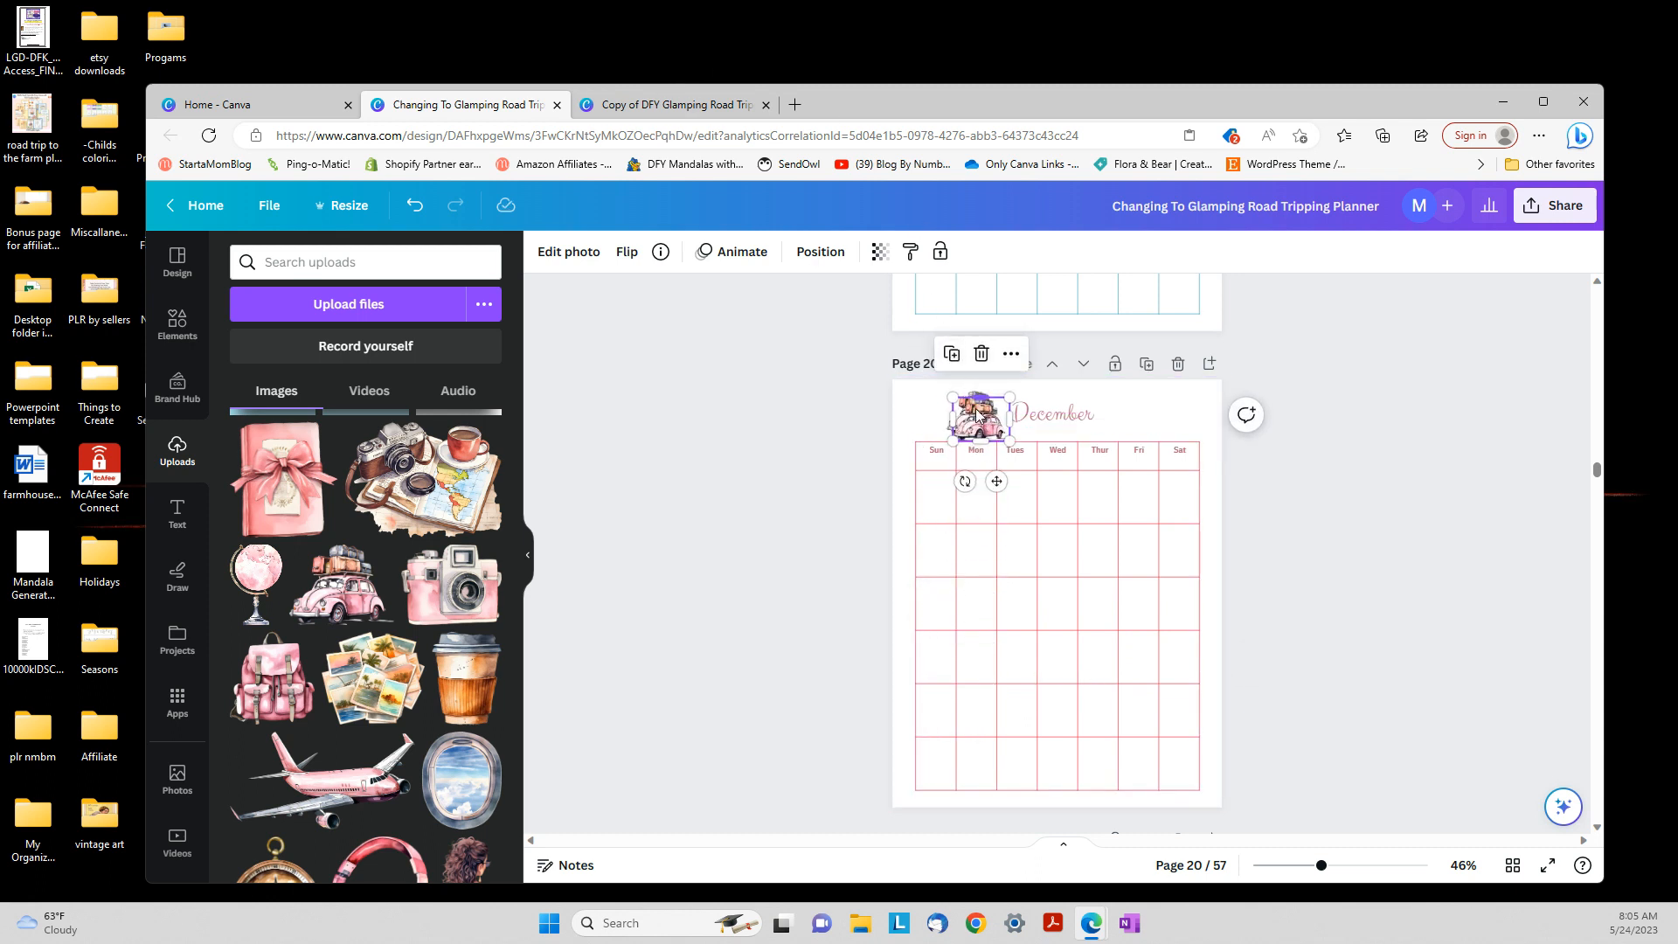
pyautogui.moveTo(1000, 421); pyautogui.dragTo(1165, 437)
pyautogui.click(1236, 532)
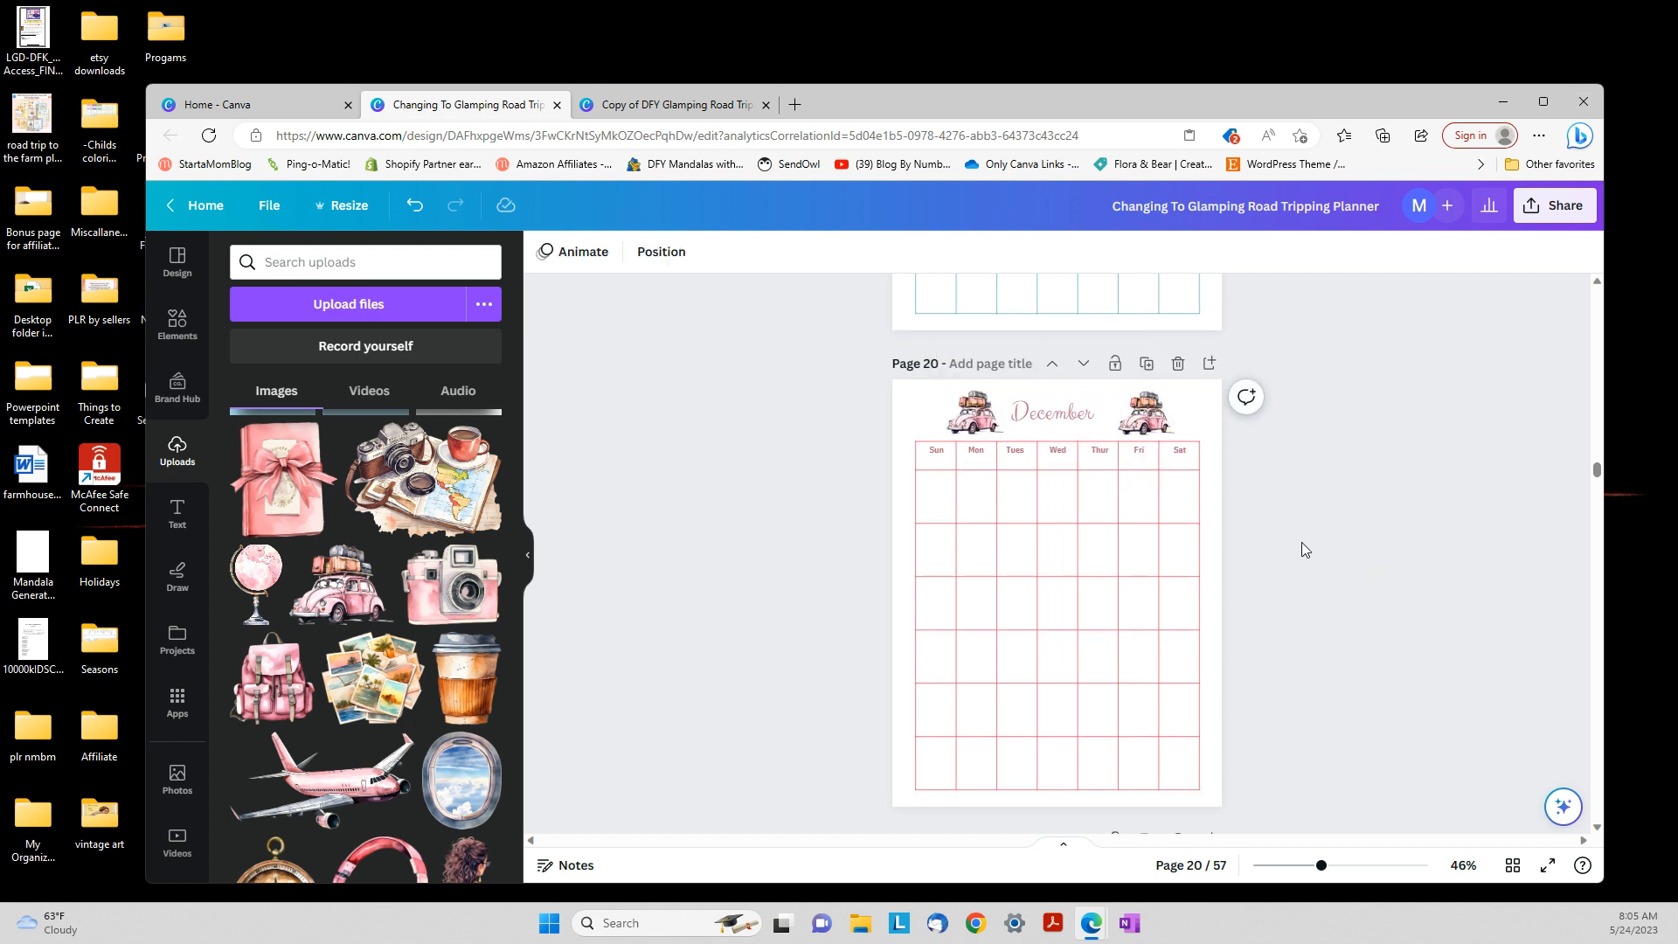
# Switch to ChatGPT in a new browser tab, open the "PLR Planner for Glamping" chat and review its opening prompt and page suggestions
pyautogui.scroll(-5, 1308, 535)
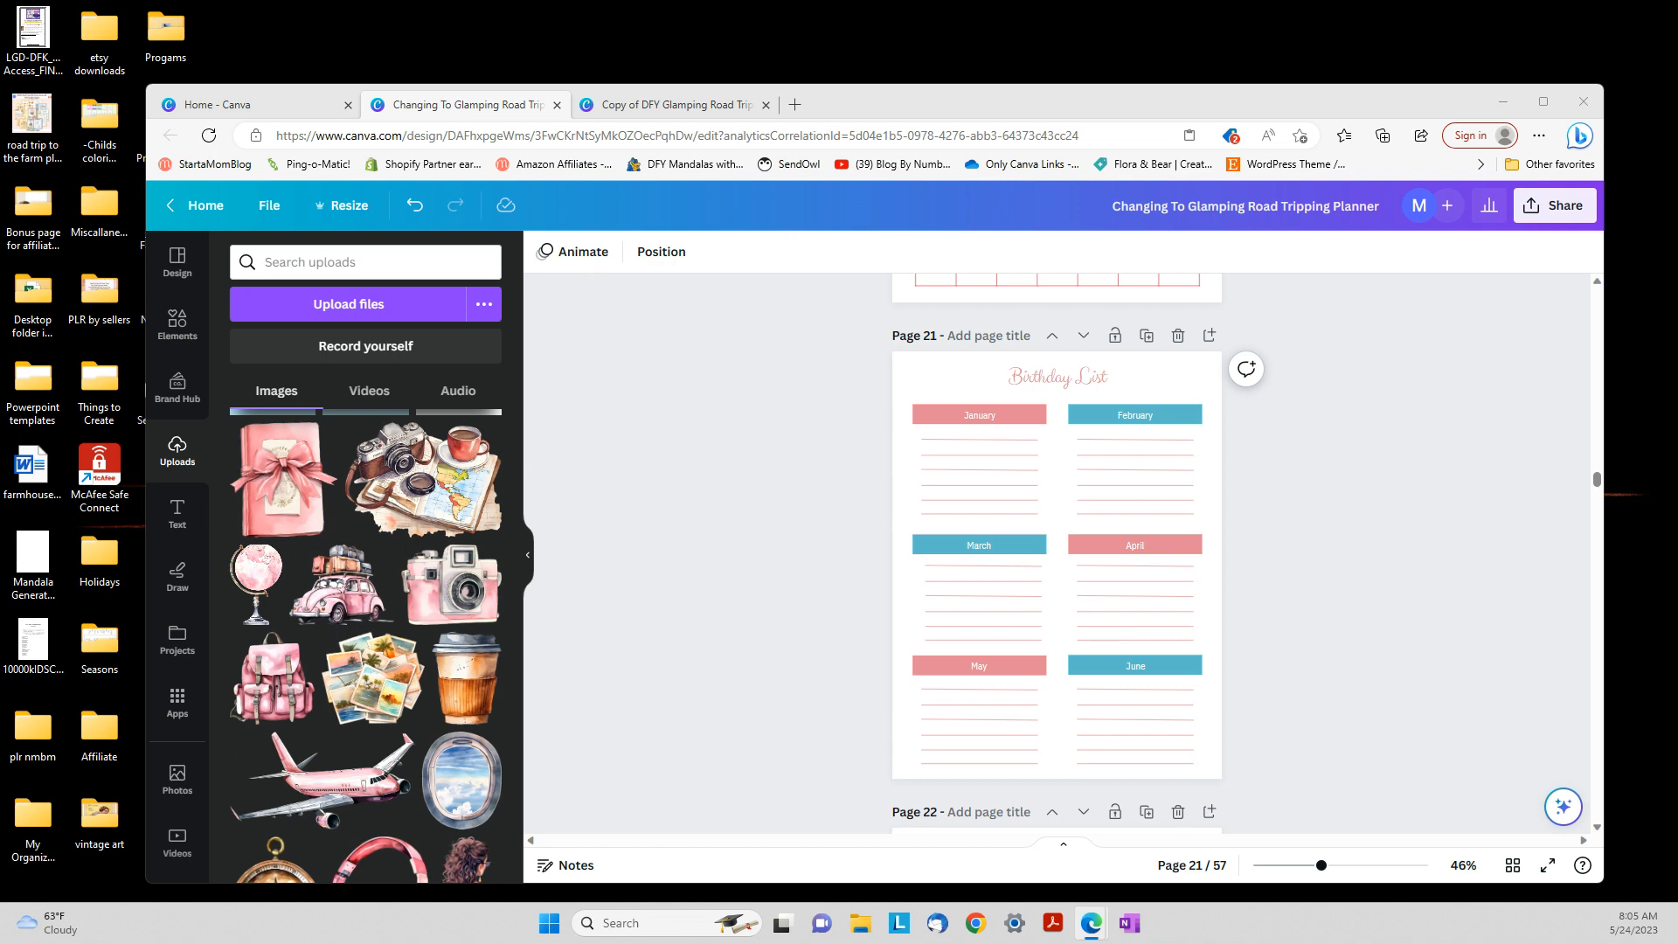
pyautogui.moveTo(1677, 306); pyautogui.dragTo(972, 113)
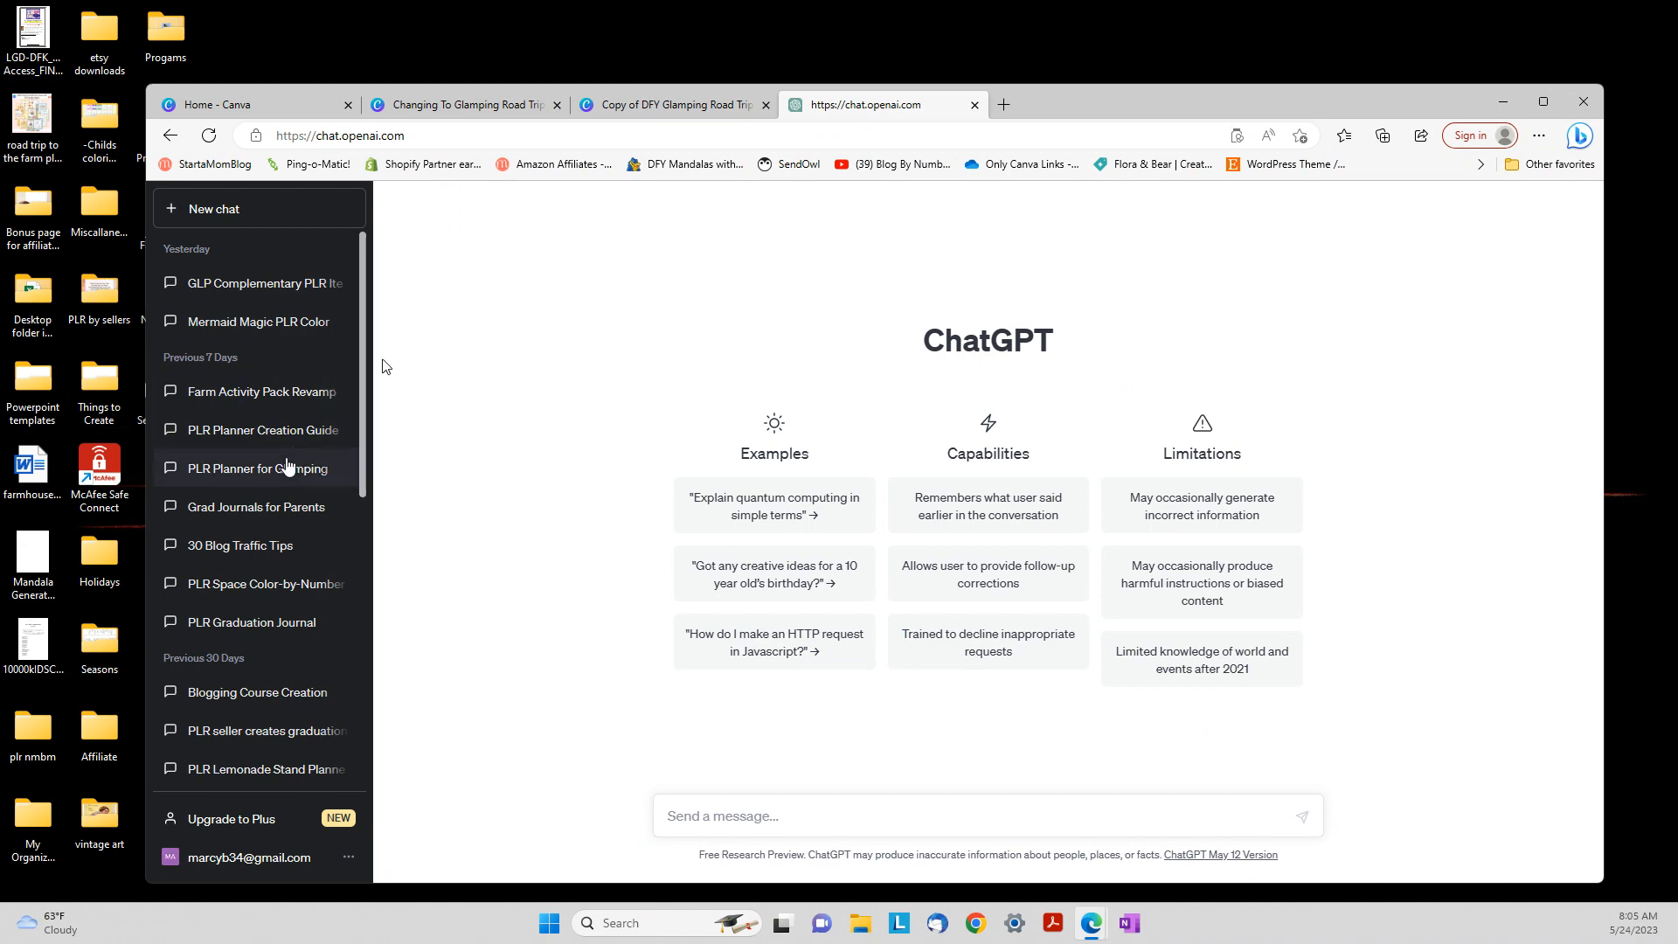
pyautogui.click(289, 467)
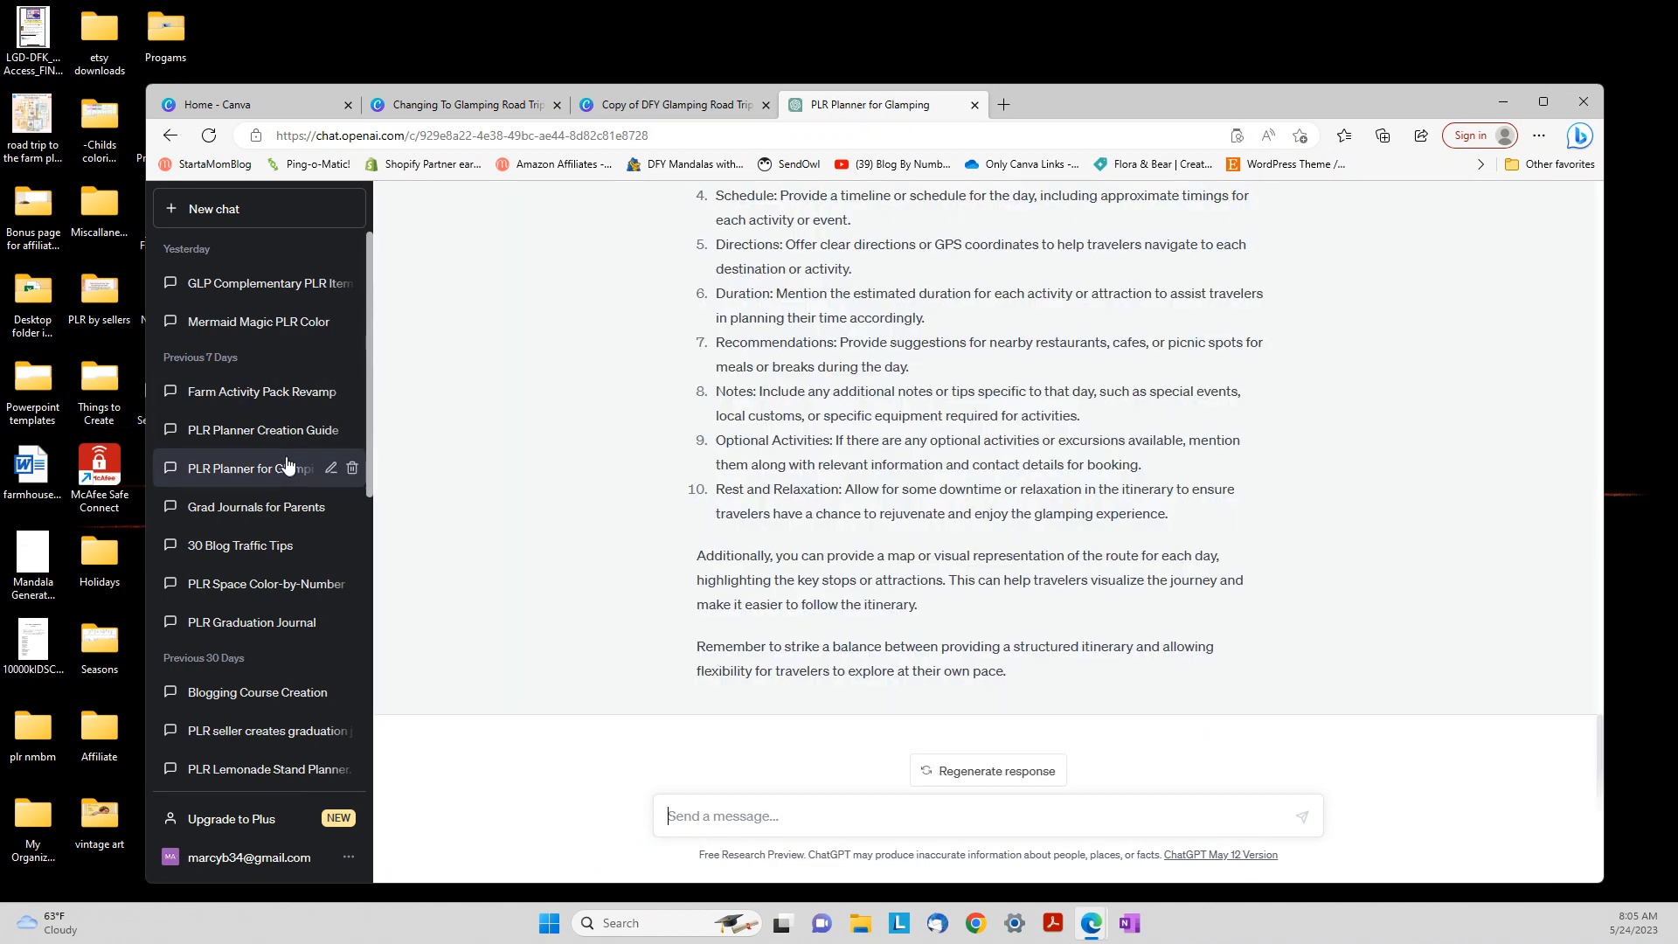
pyautogui.scroll(15, 1046, 421)
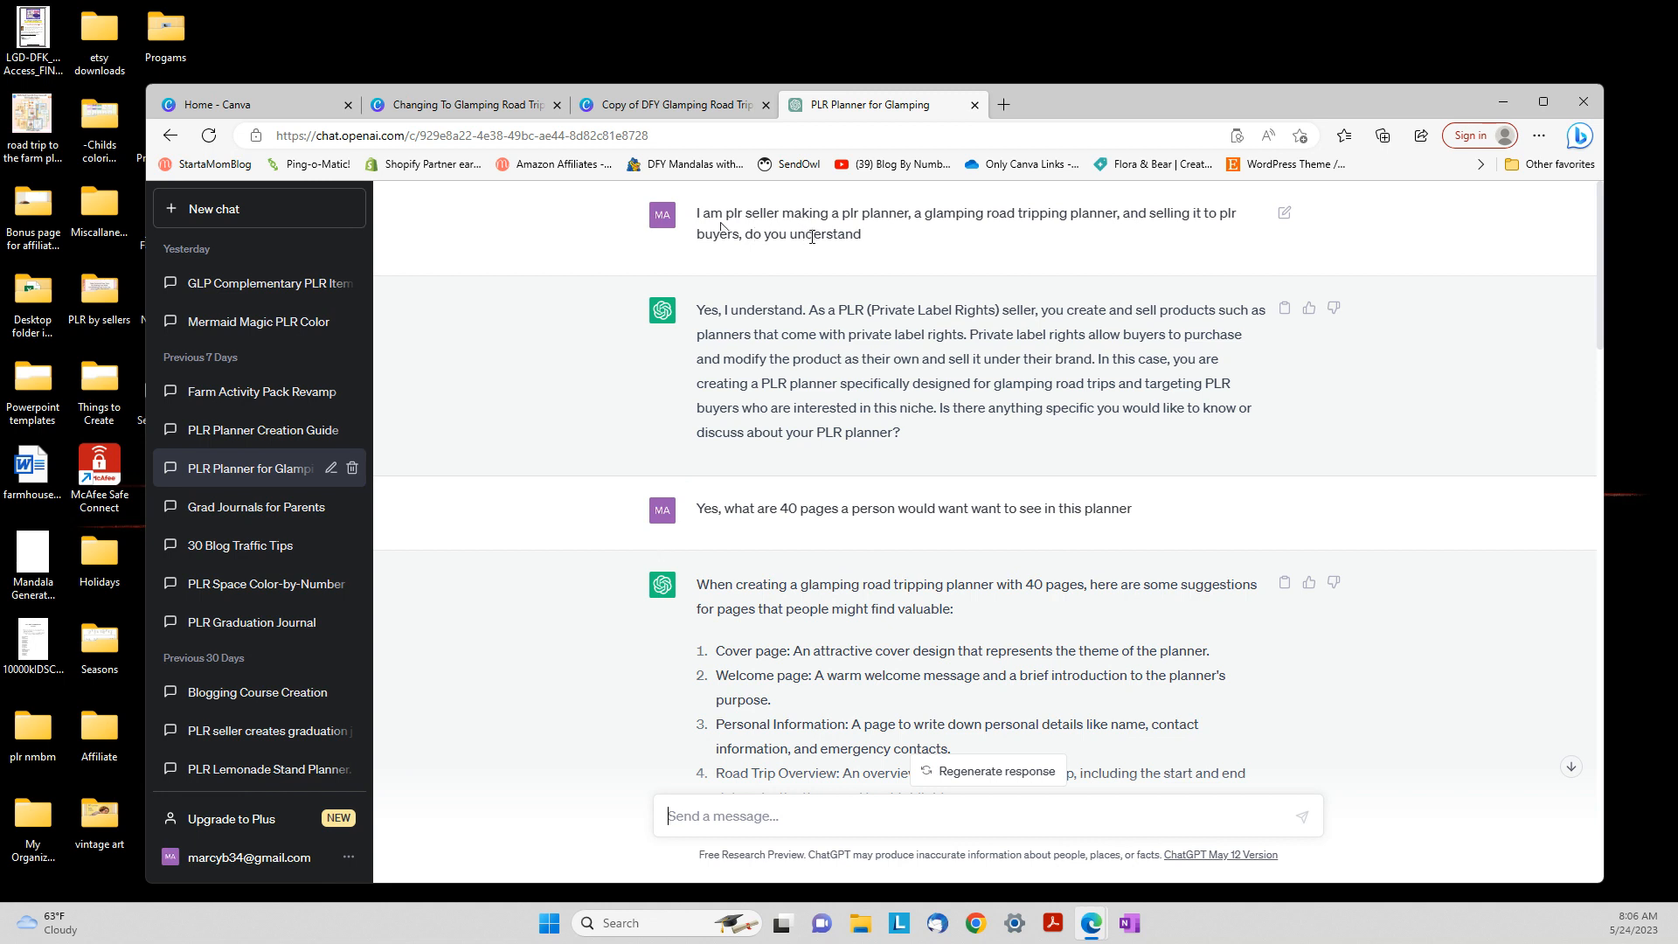
pyautogui.moveTo(862, 235); pyautogui.dragTo(694, 208)
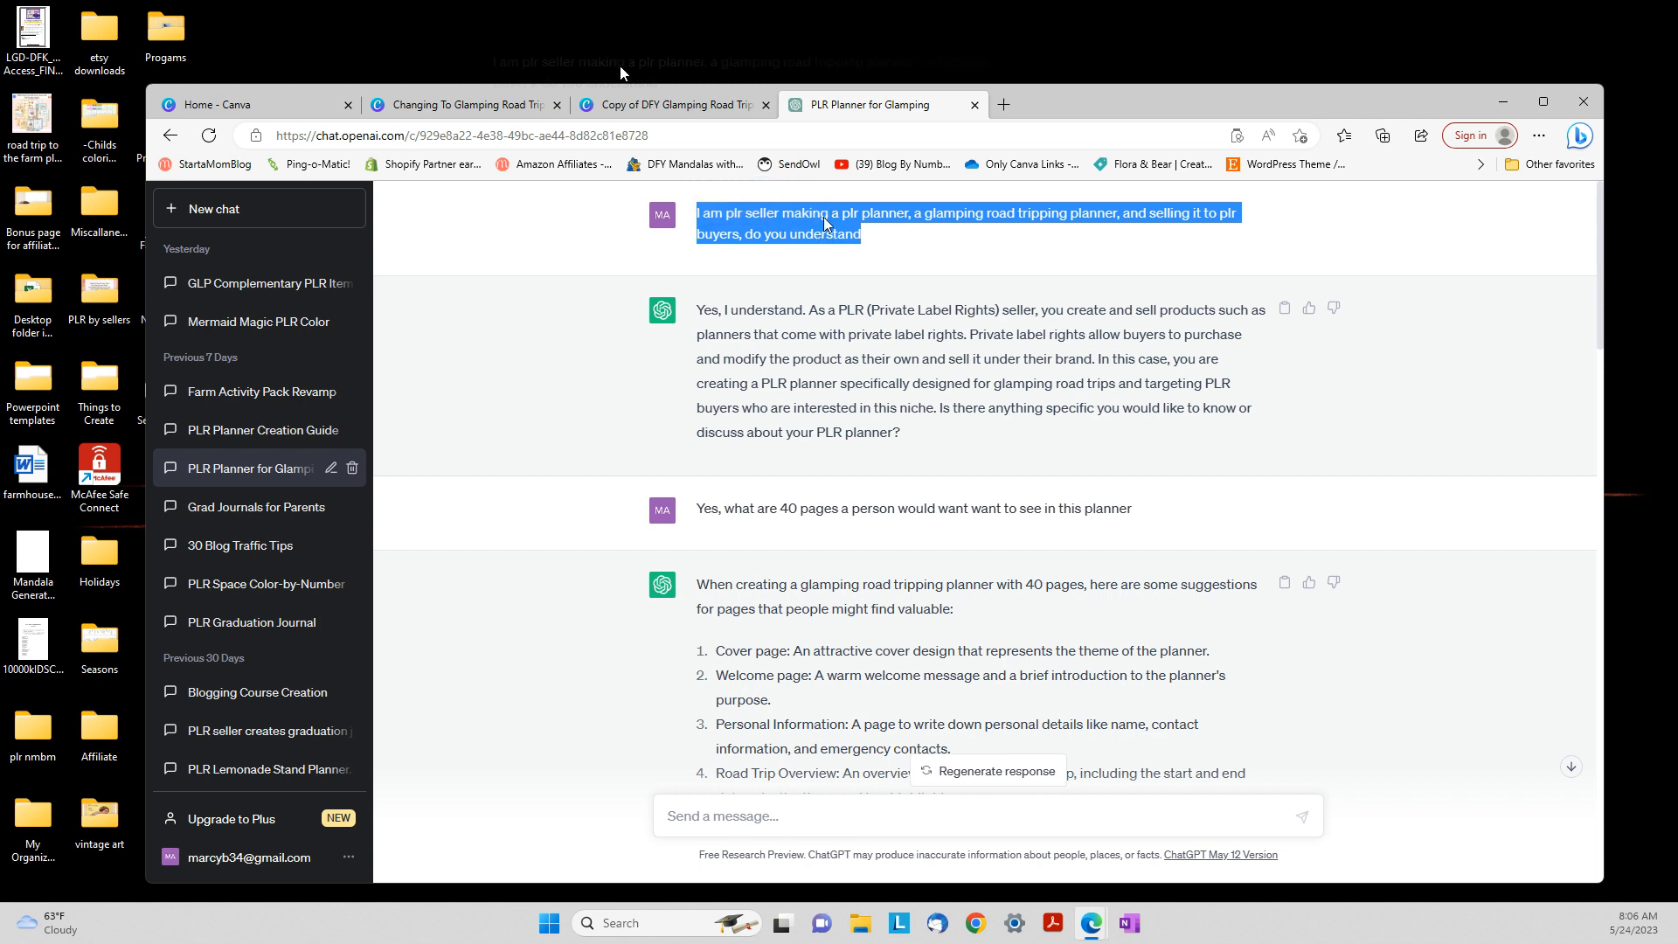
pyautogui.scroll(-8, 953, 454)
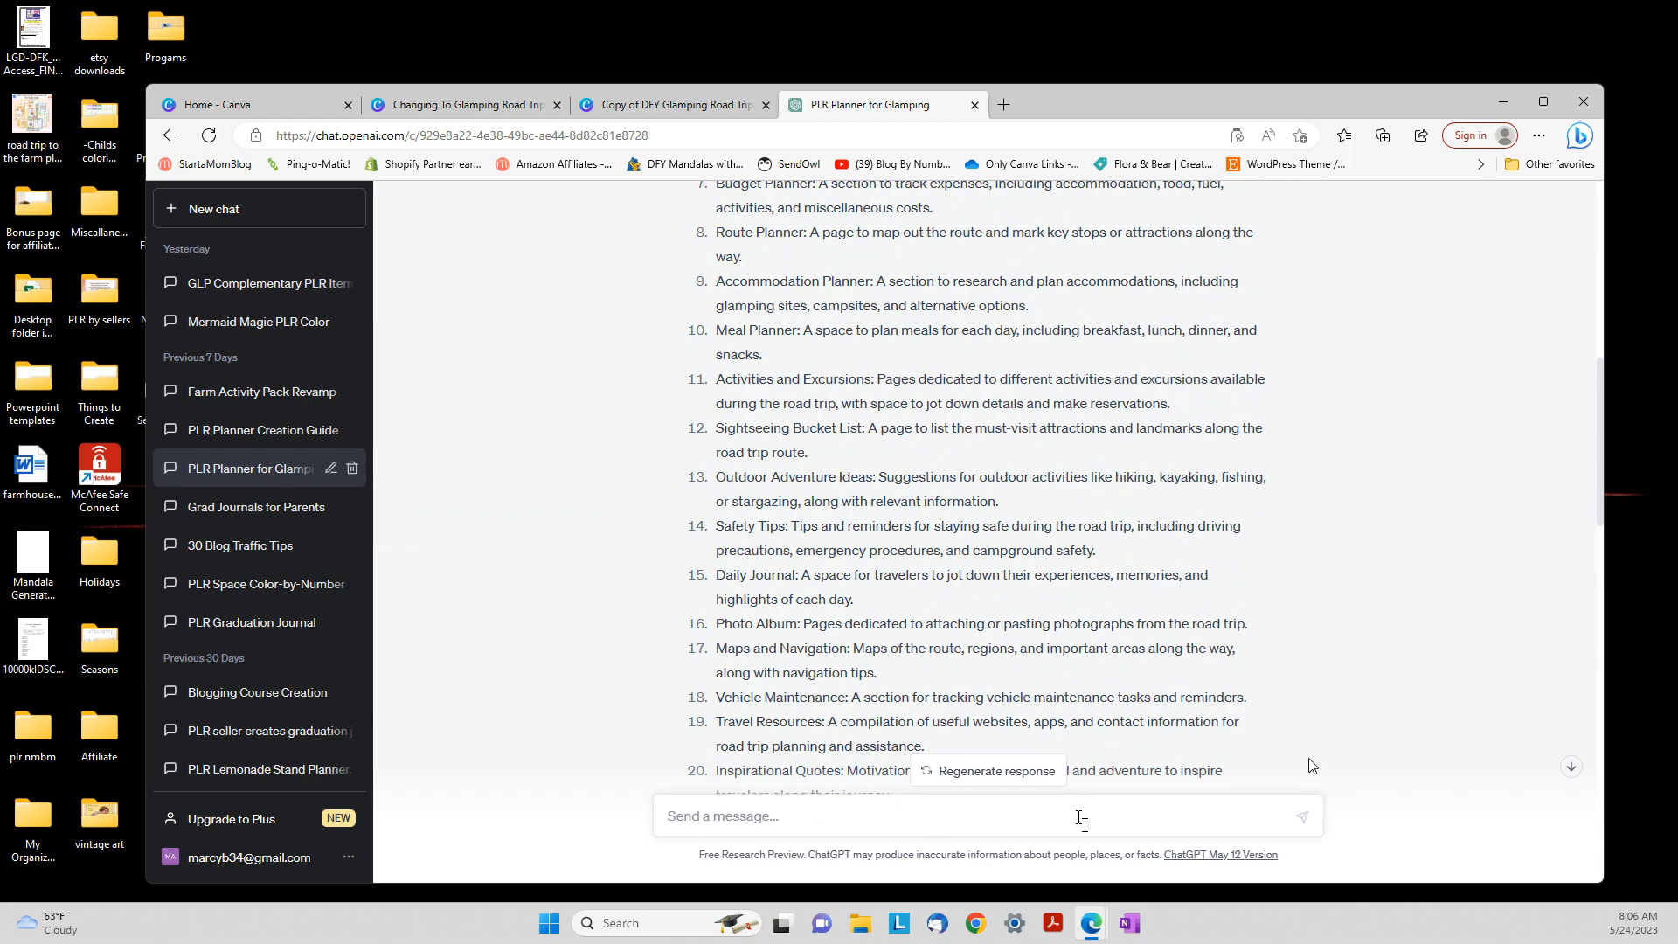
# Send the message "Hi, I am a plr seller, selling to PLR buyers, and repurposing my road tripping planner into a glamping planner, do you understand"
pyautogui.click(1570, 767)
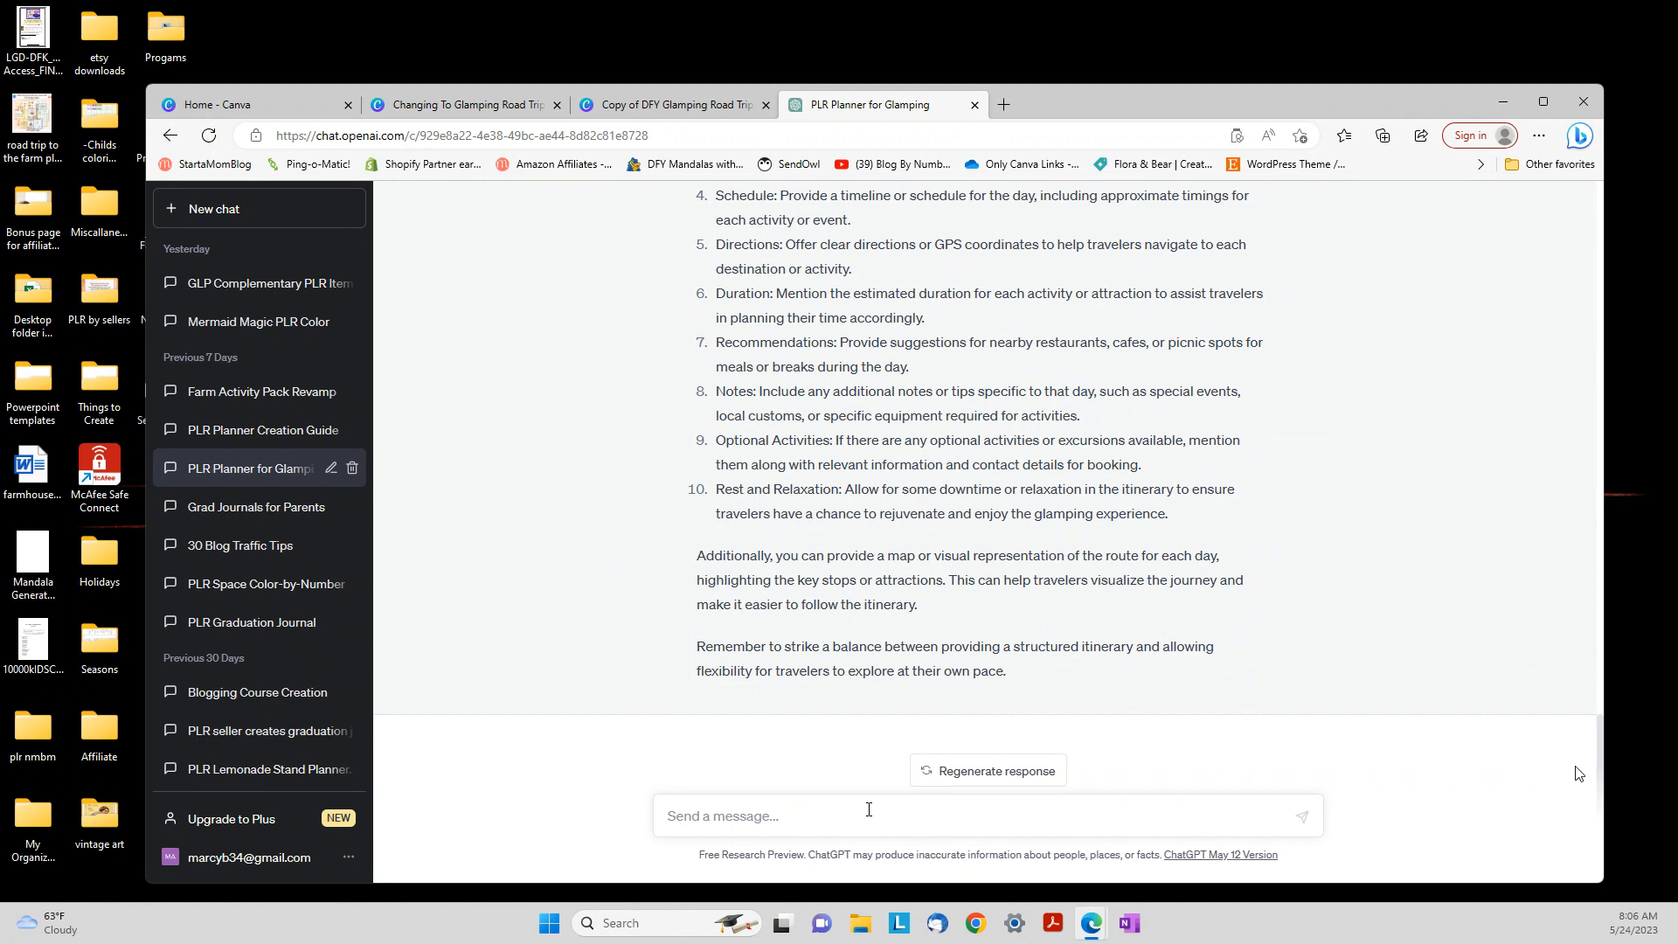
pyautogui.write('Hi, I am a plr seller, selling to')
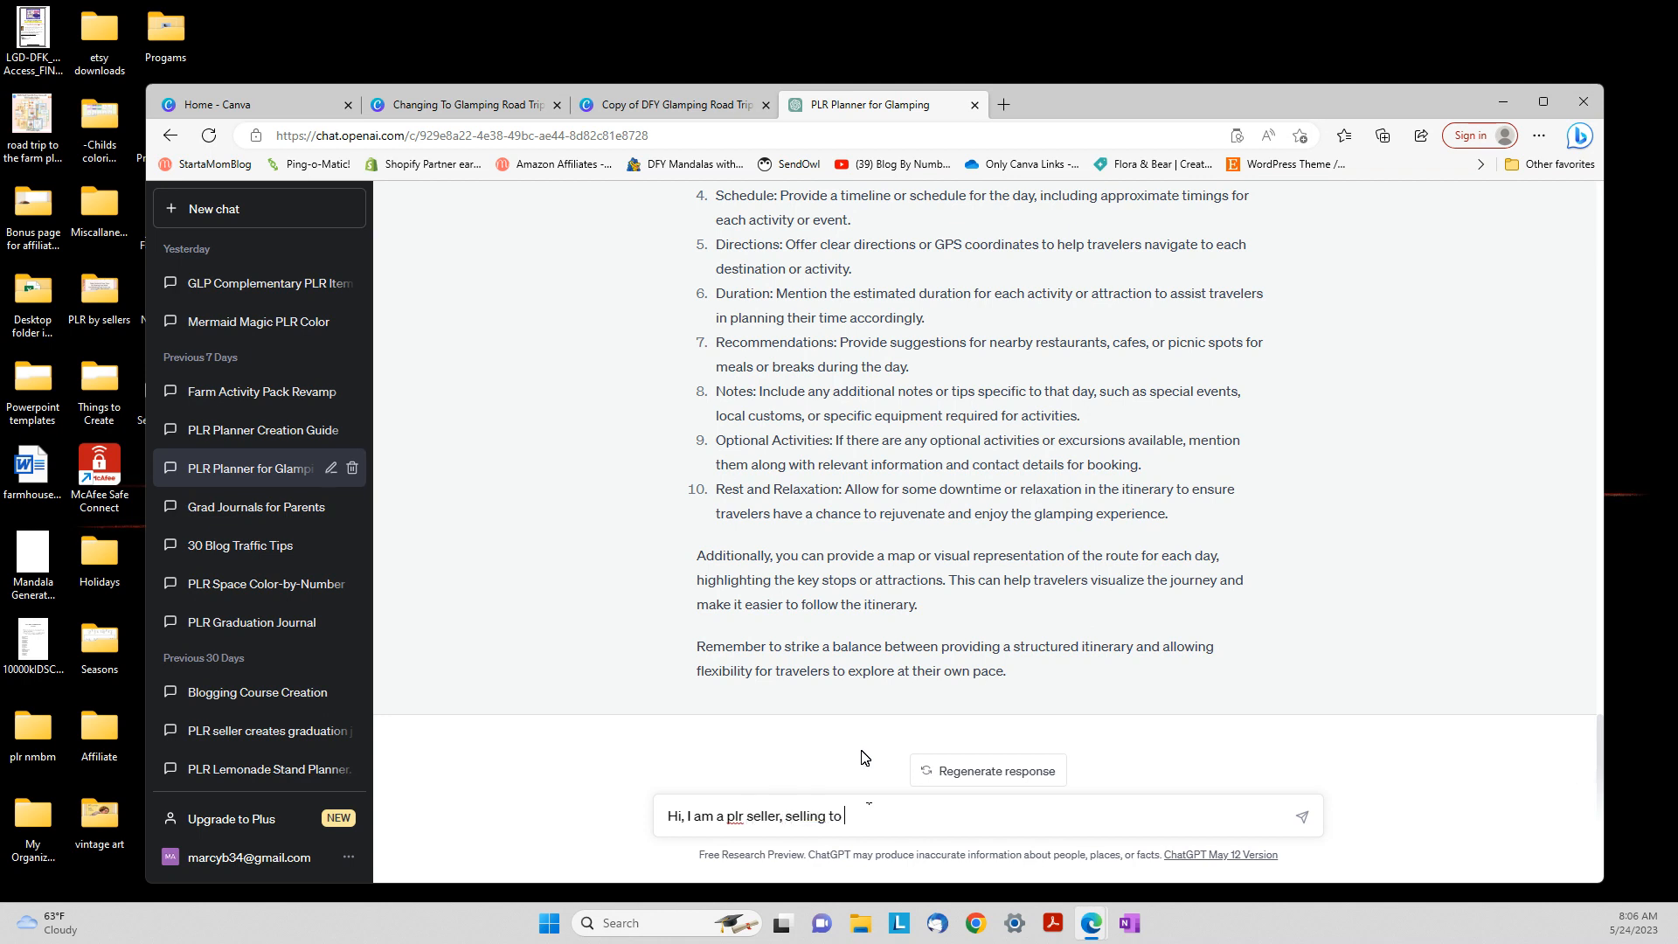
pyautogui.write(' PLR buyers, and c')
pyautogui.press('BackSpace')
pyautogui.write('repurposing ')
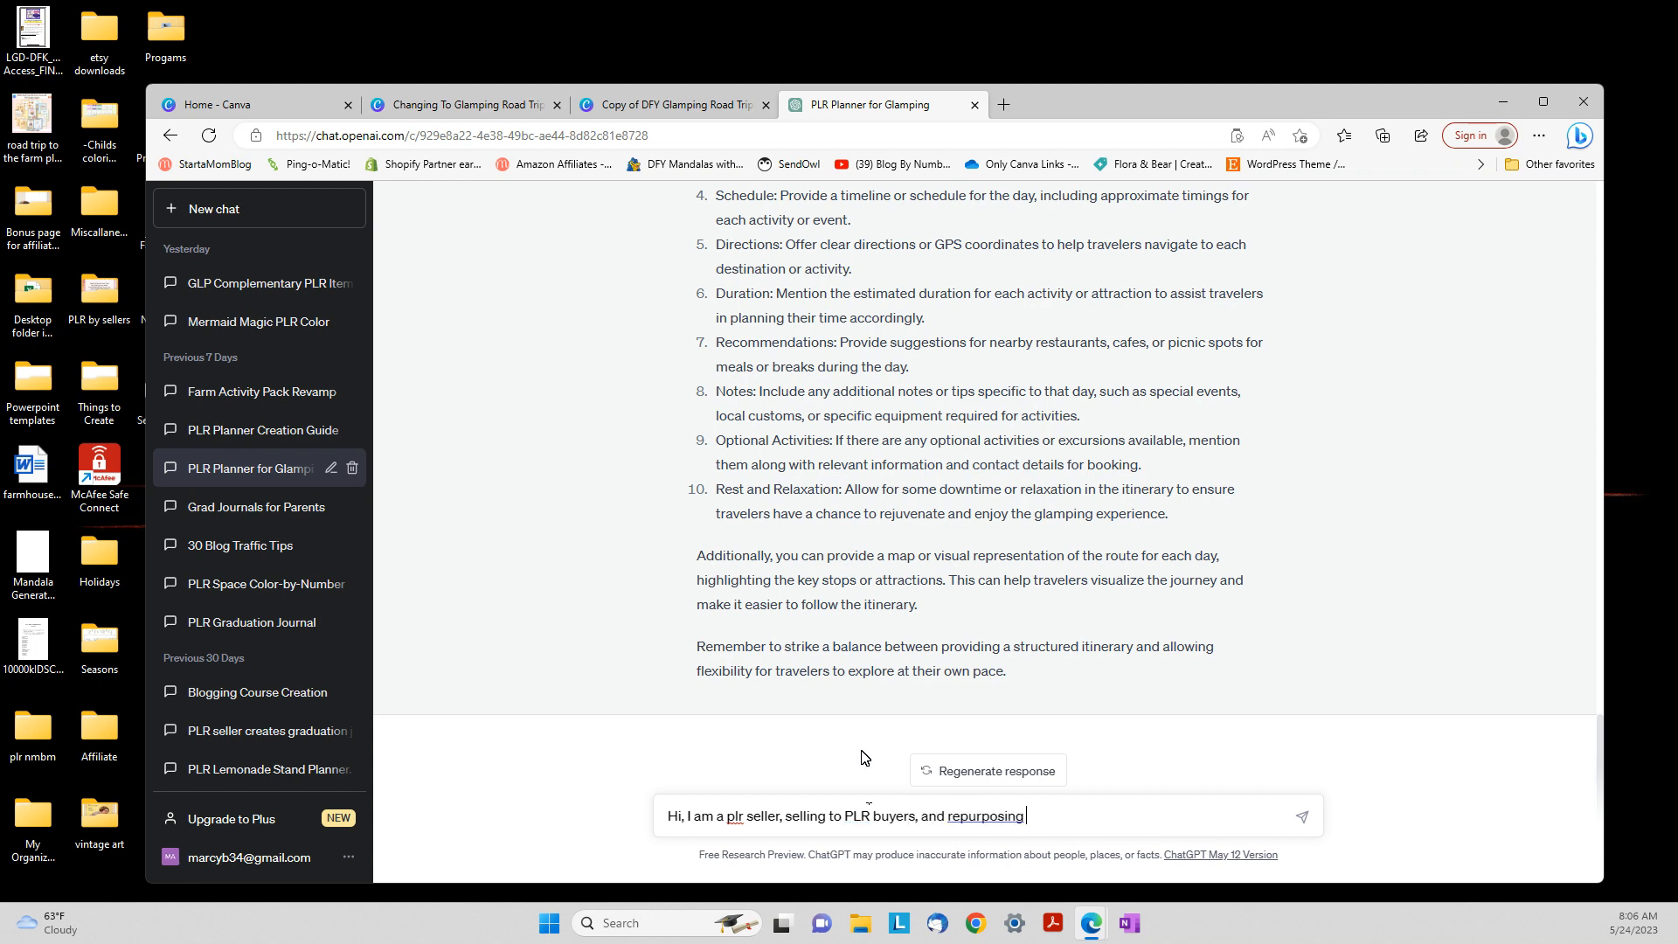
pyautogui.write('my road tripping plan')
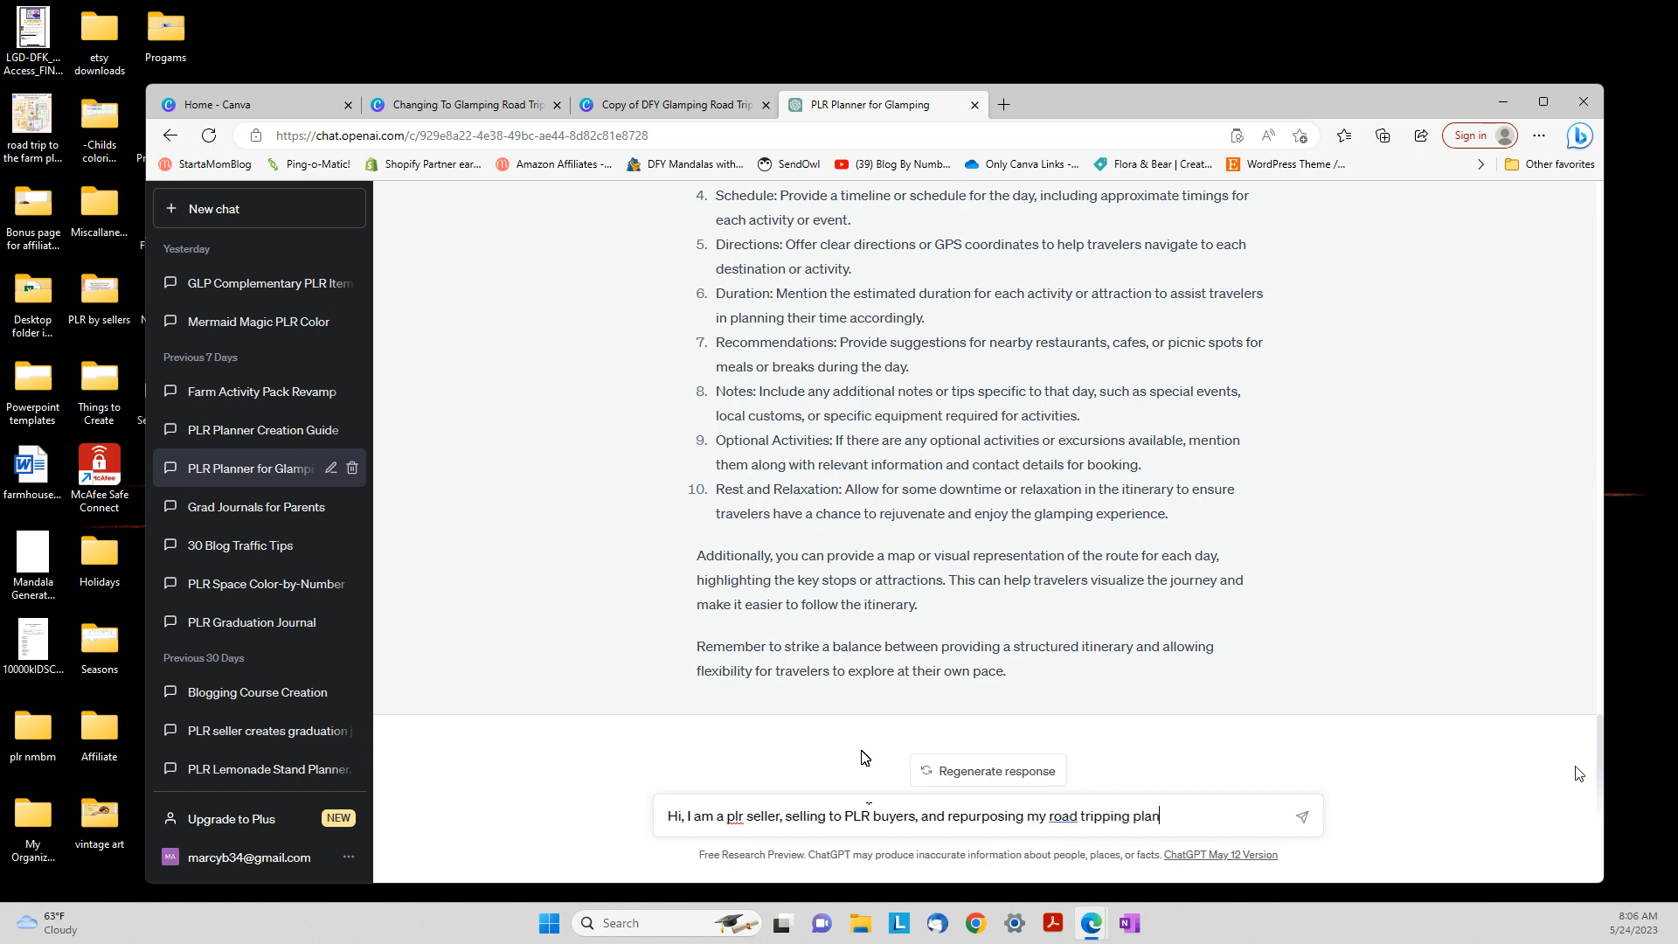
pyautogui.write('ner into a glamping planner')
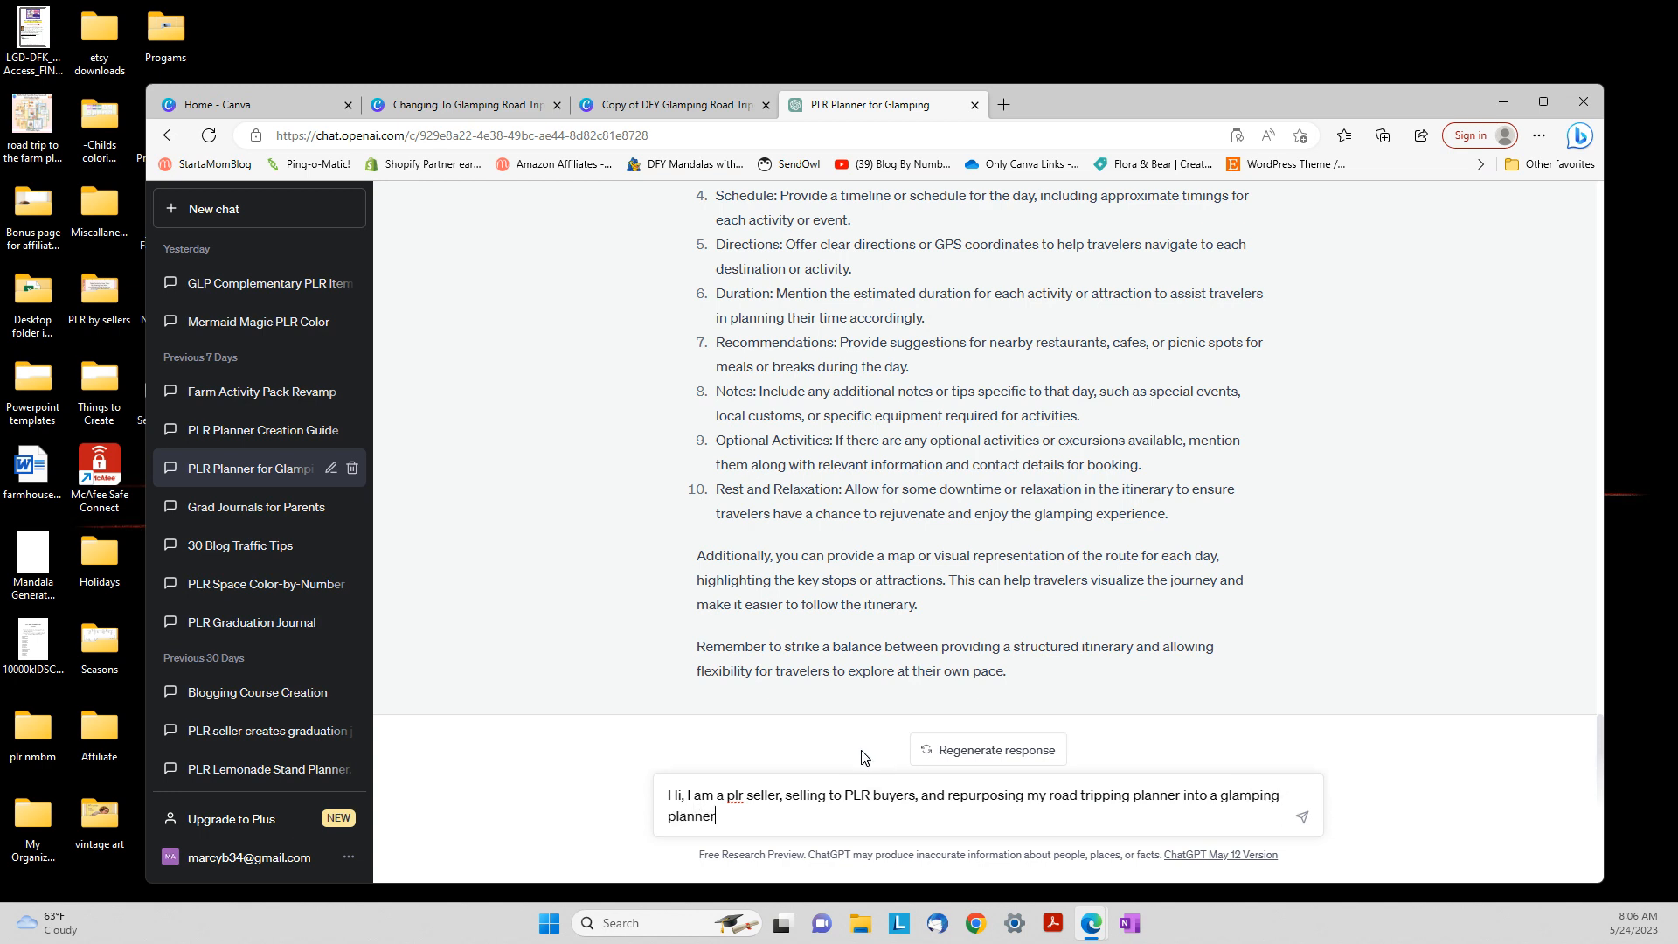
pyautogui.write(', do you understand')
pyautogui.press('Return')
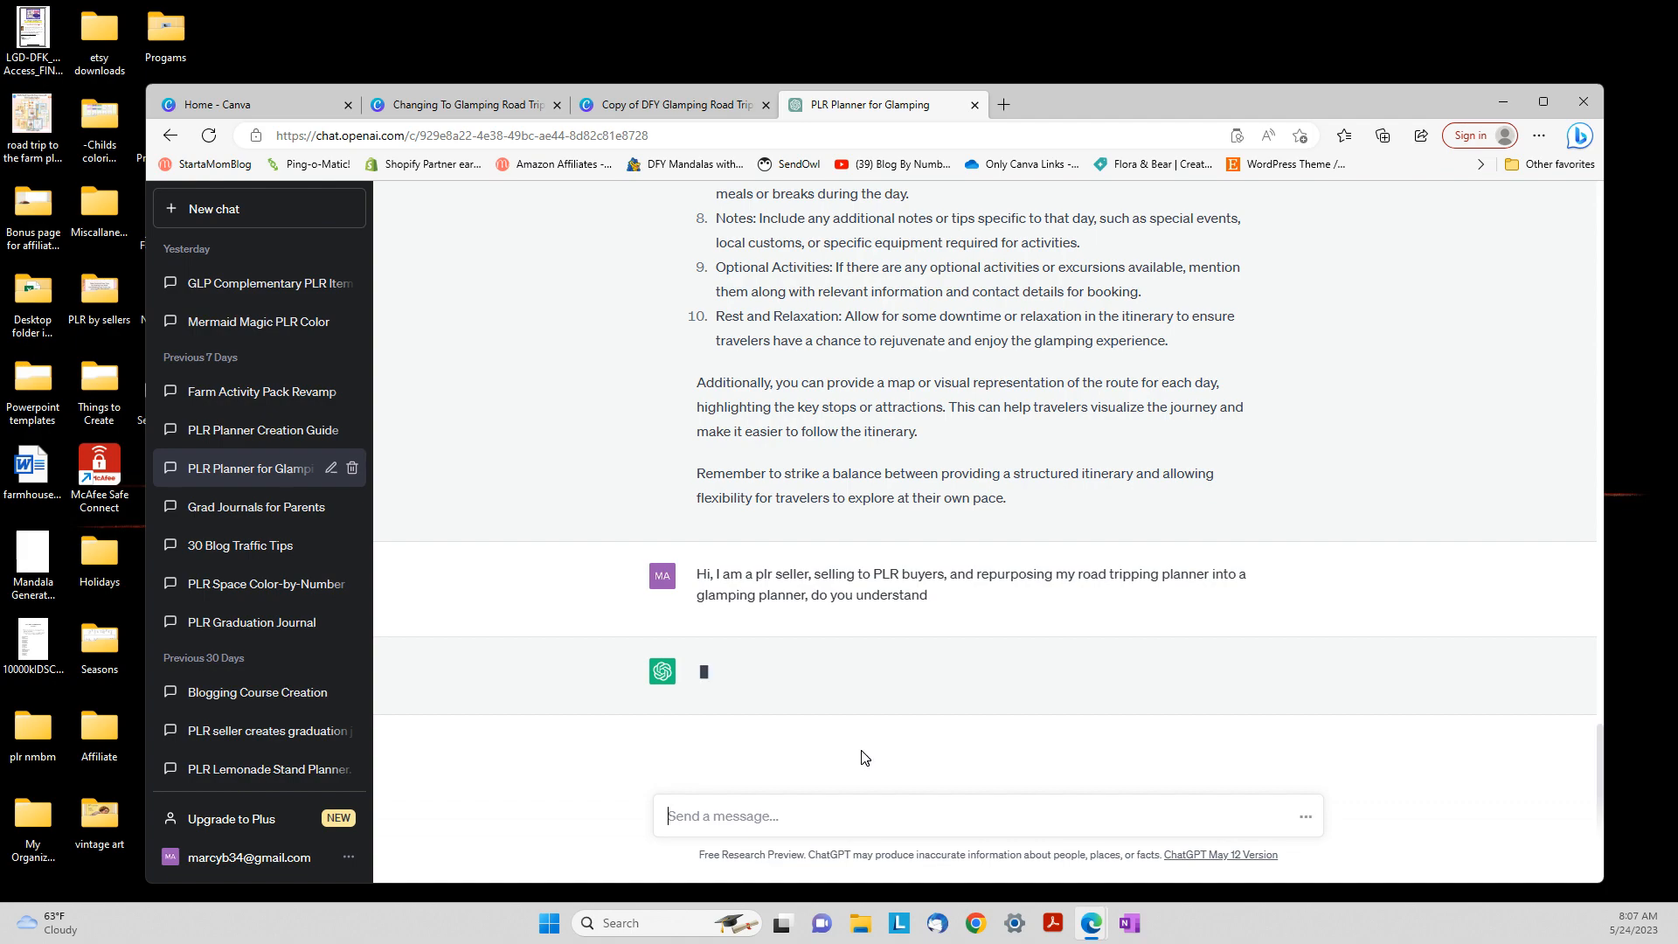
# Review the 40 glamping planner page suggestions near the start of the ChatGPT conversation
pyautogui.scroll(20, 996, 633)
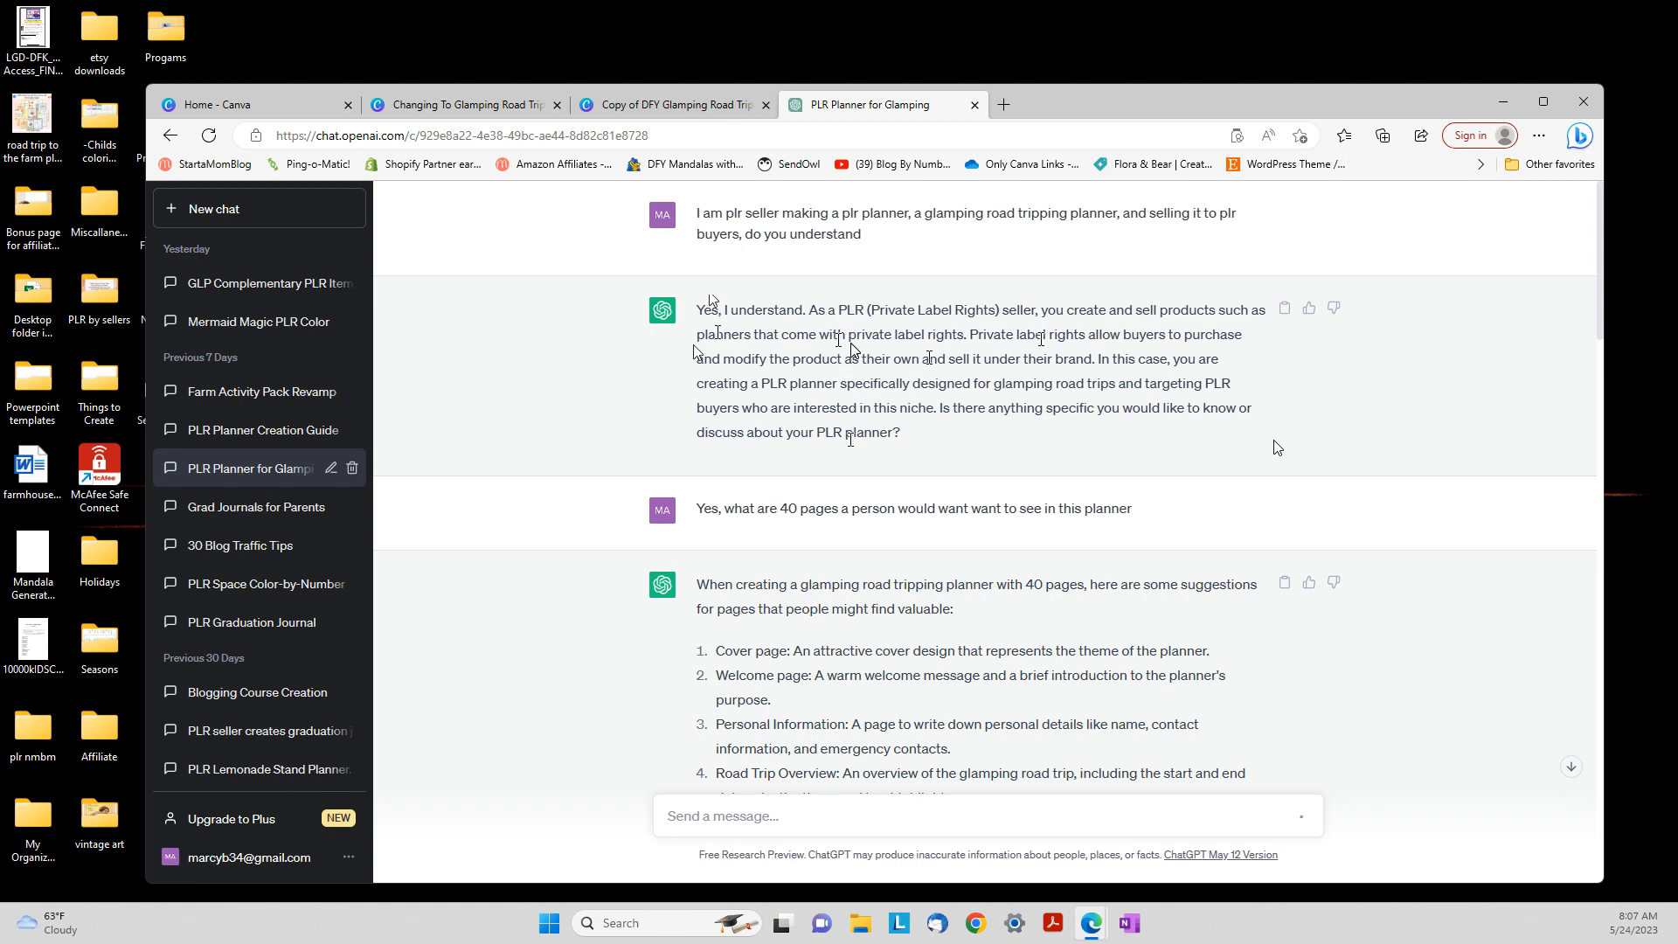
pyautogui.scroll(-3, 855, 453)
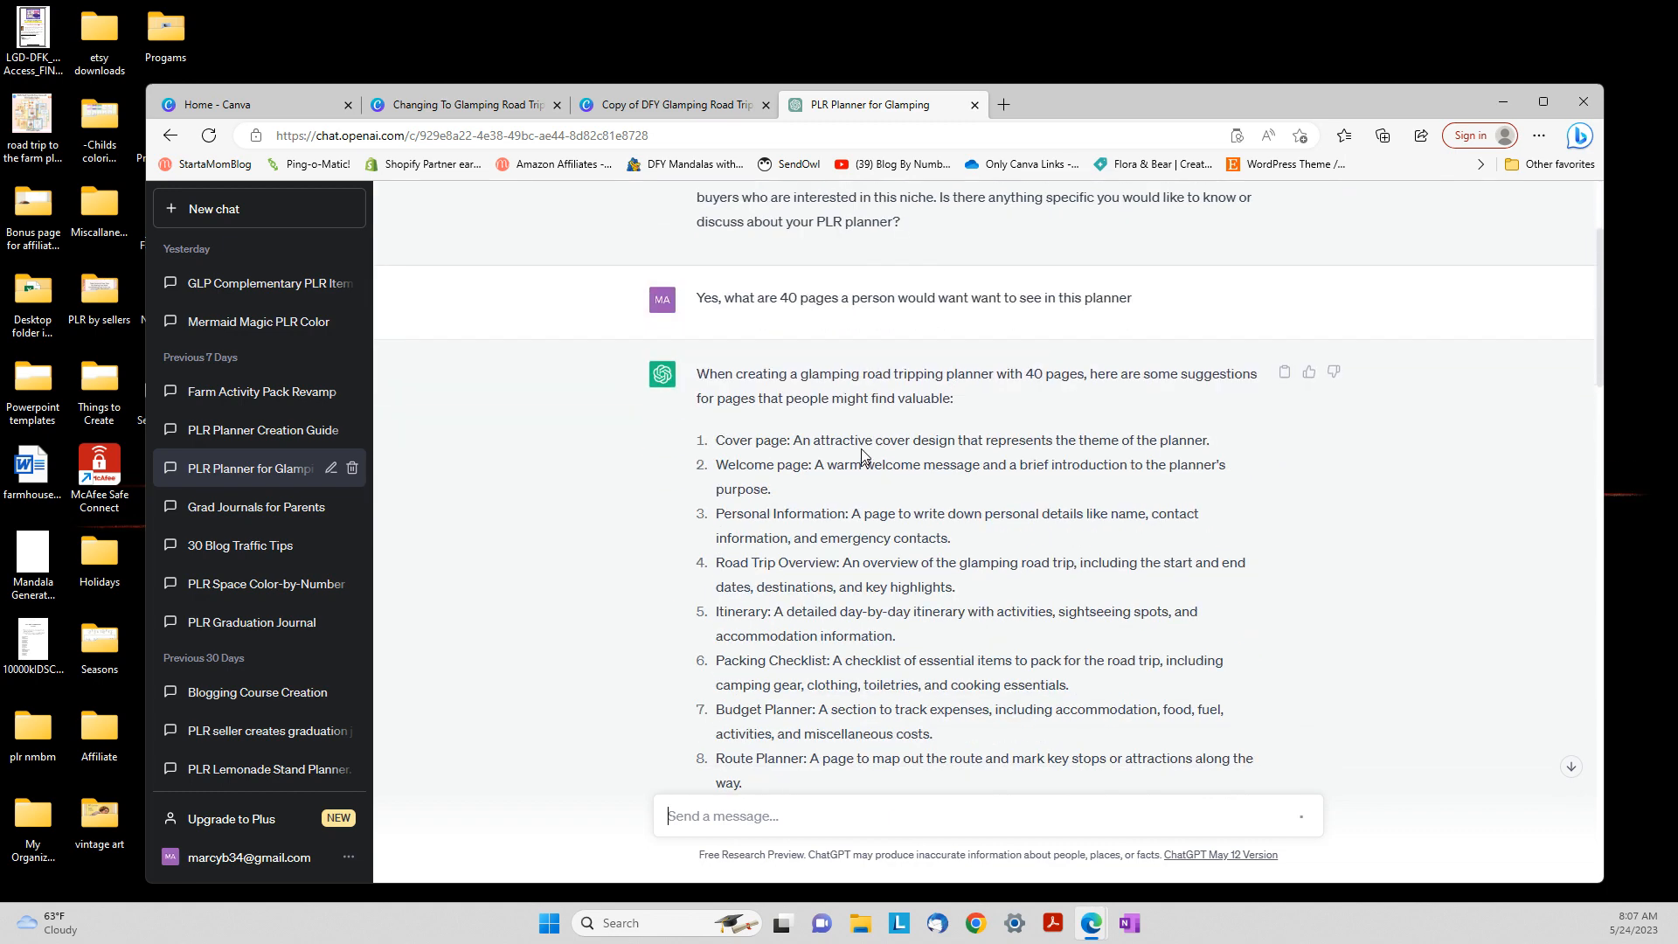
pyautogui.scroll(1, 862, 450)
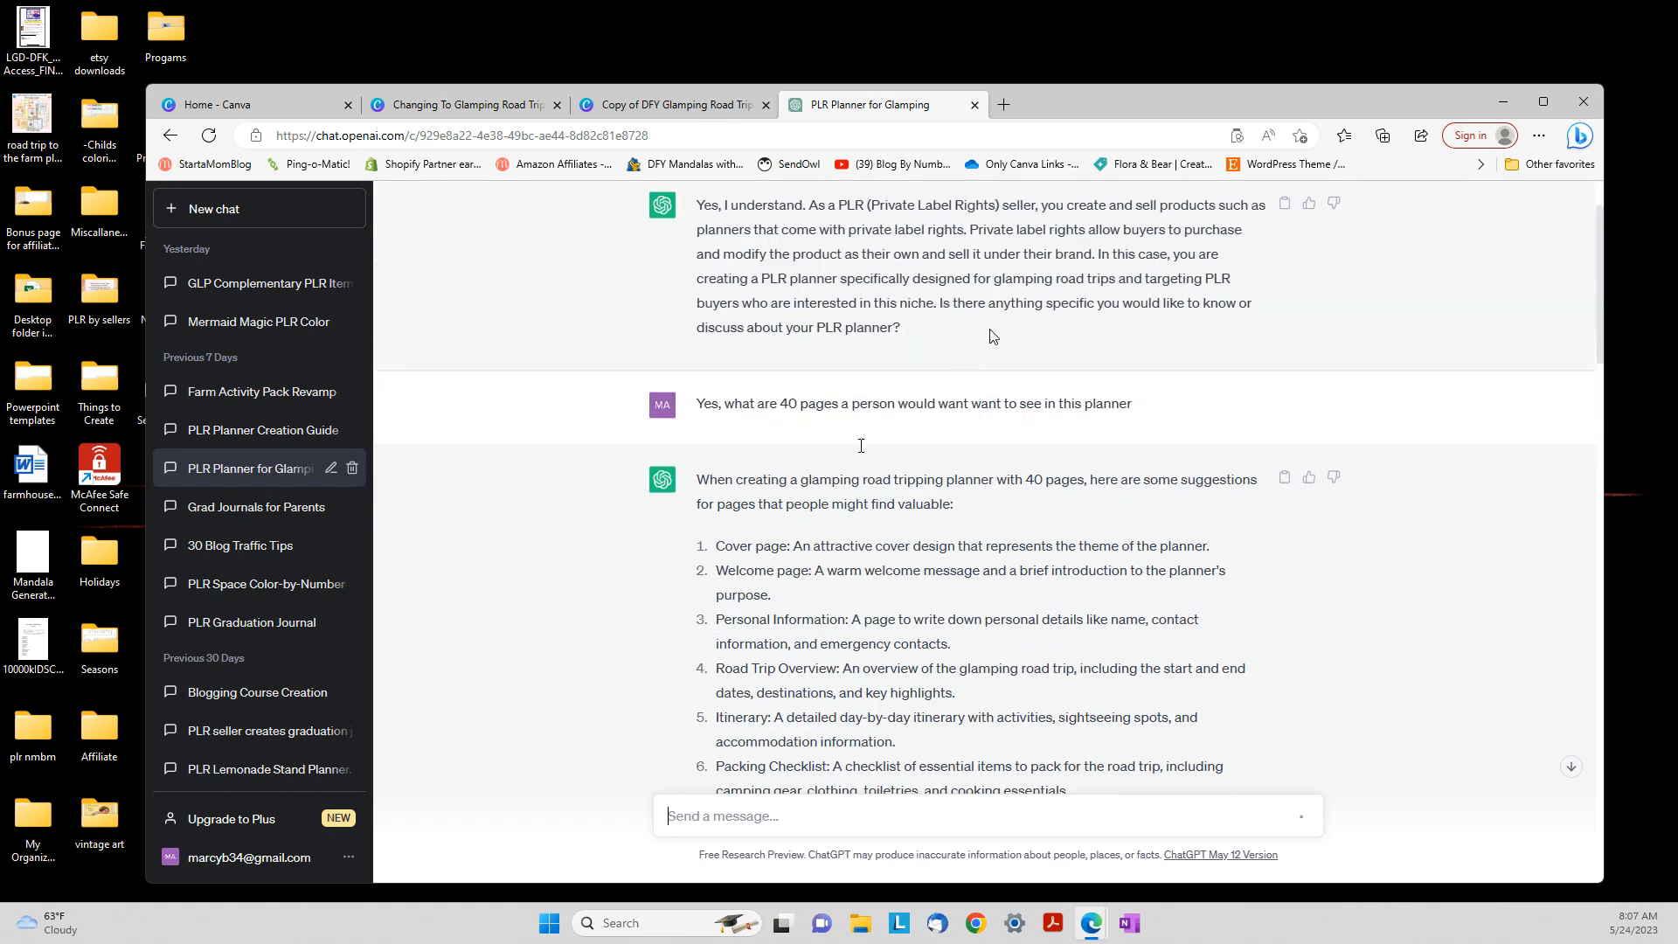
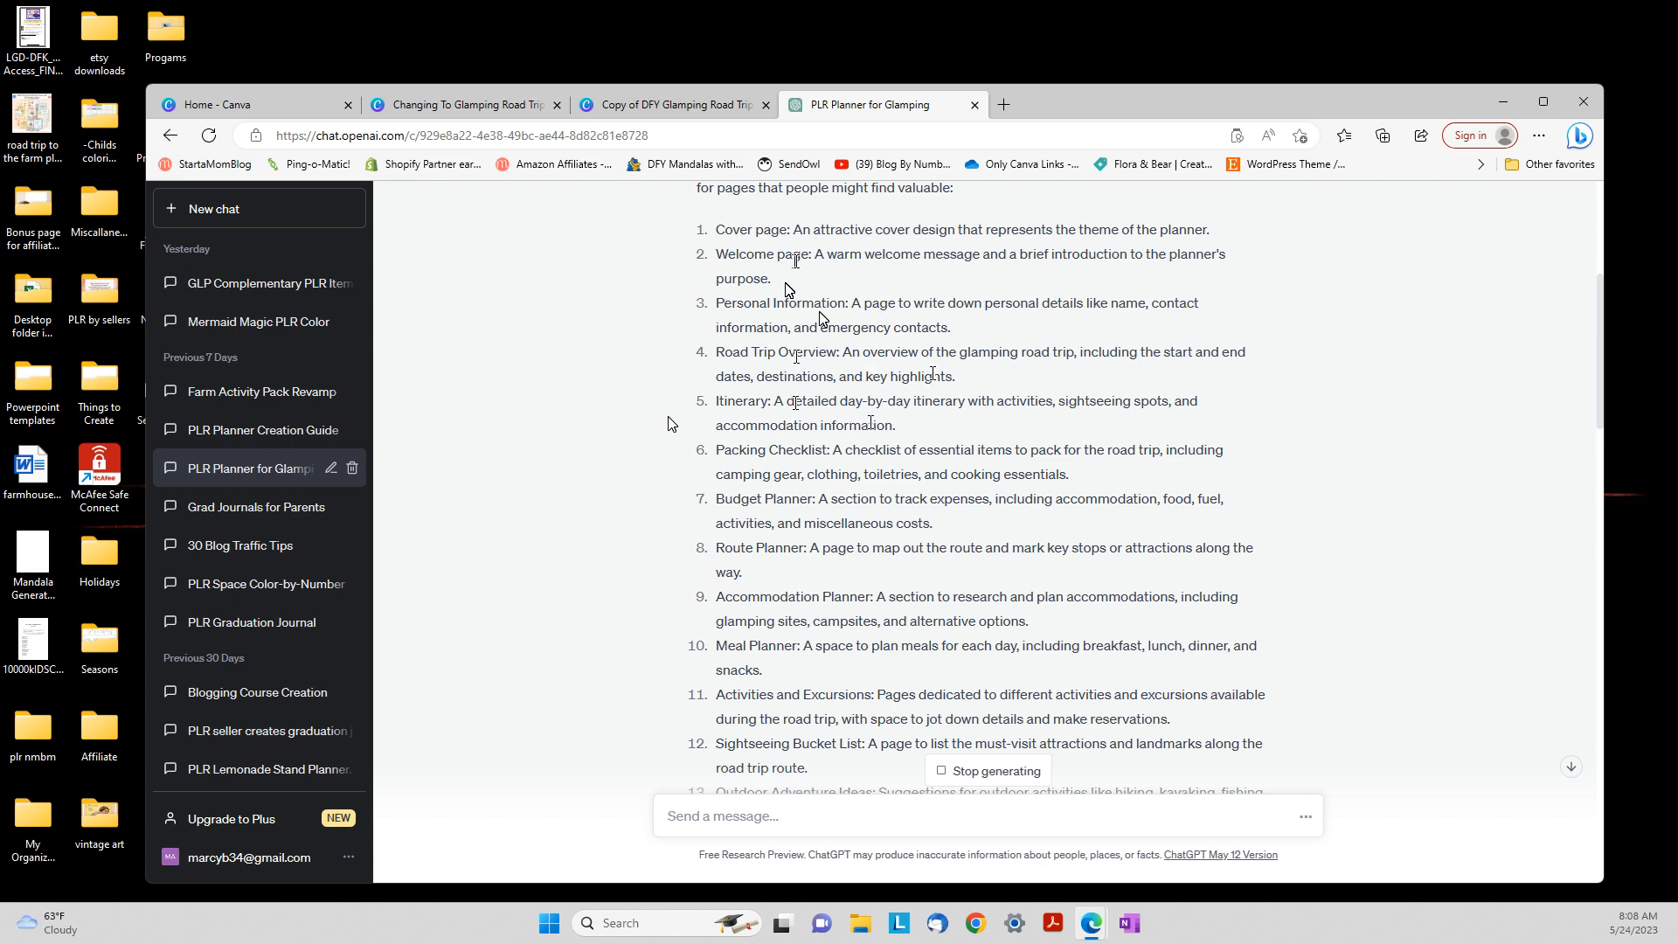
# Open Google Maps in a new browser tab
pyautogui.click(1003, 106)
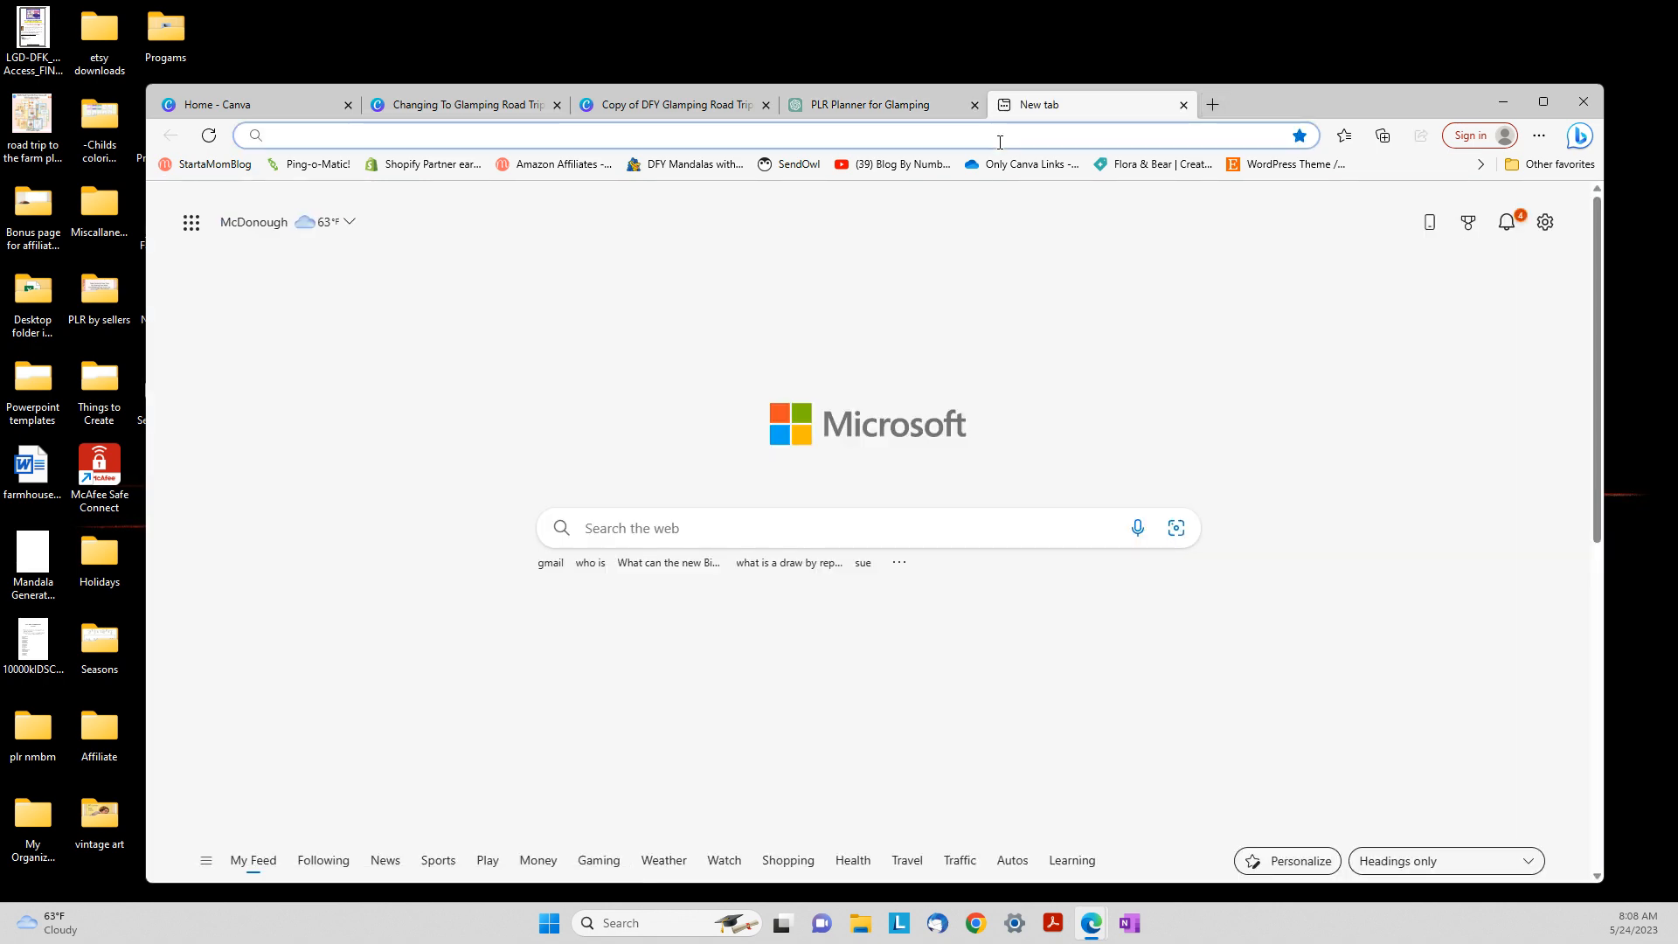
pyautogui.click(1000, 140)
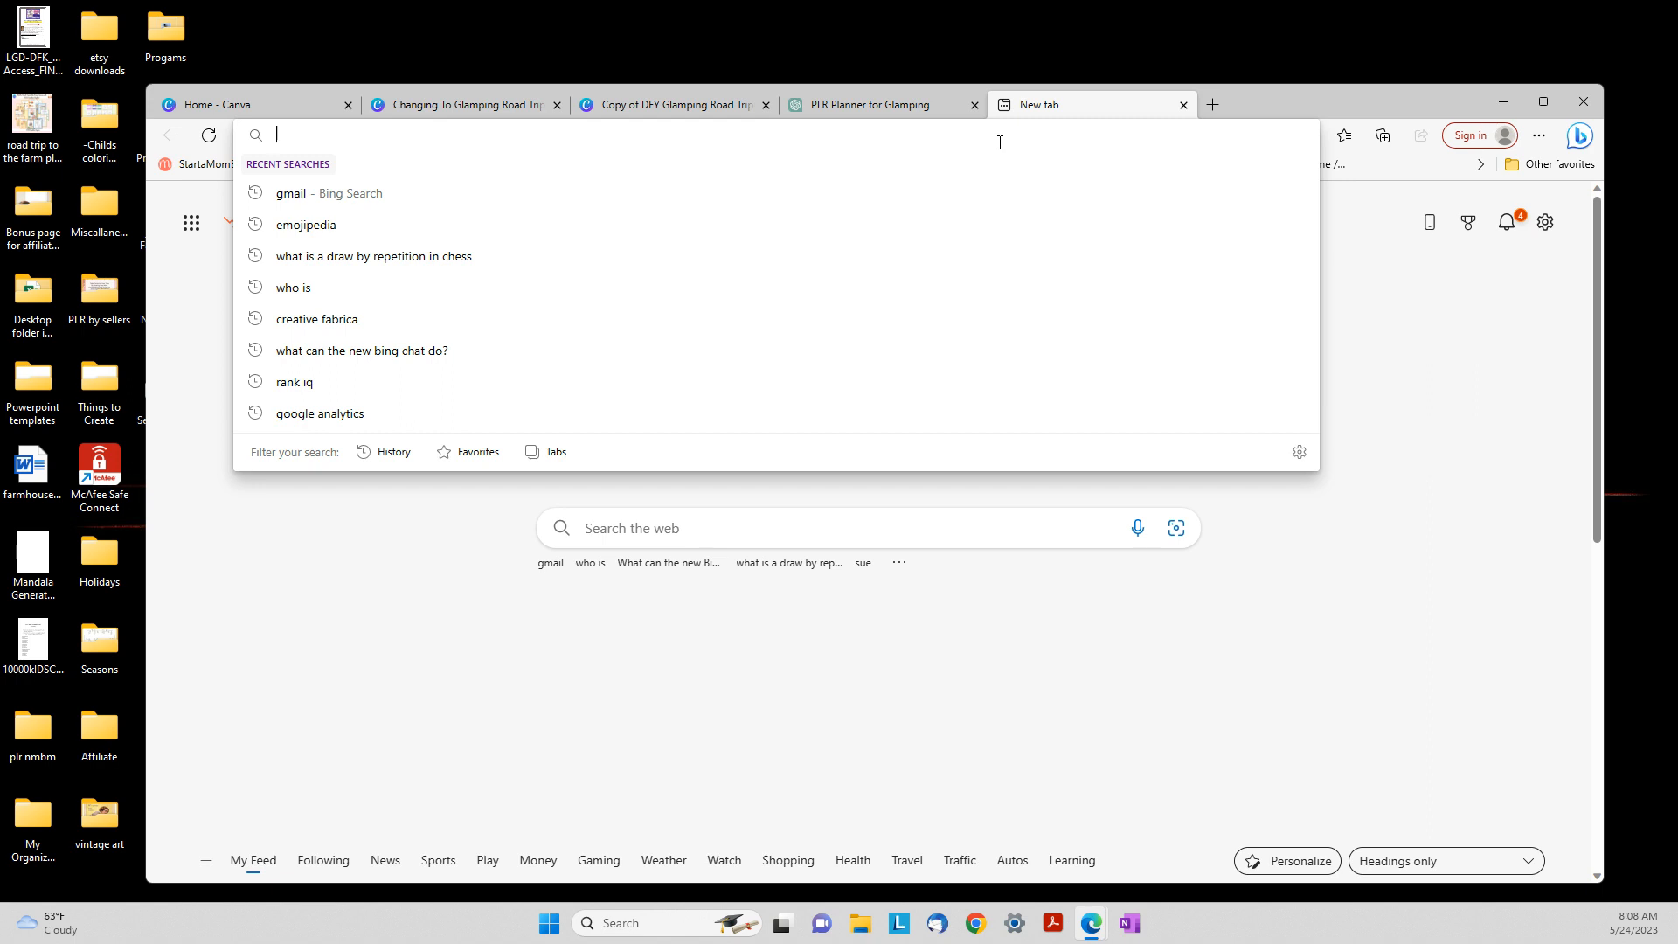
pyautogui.write('maps')
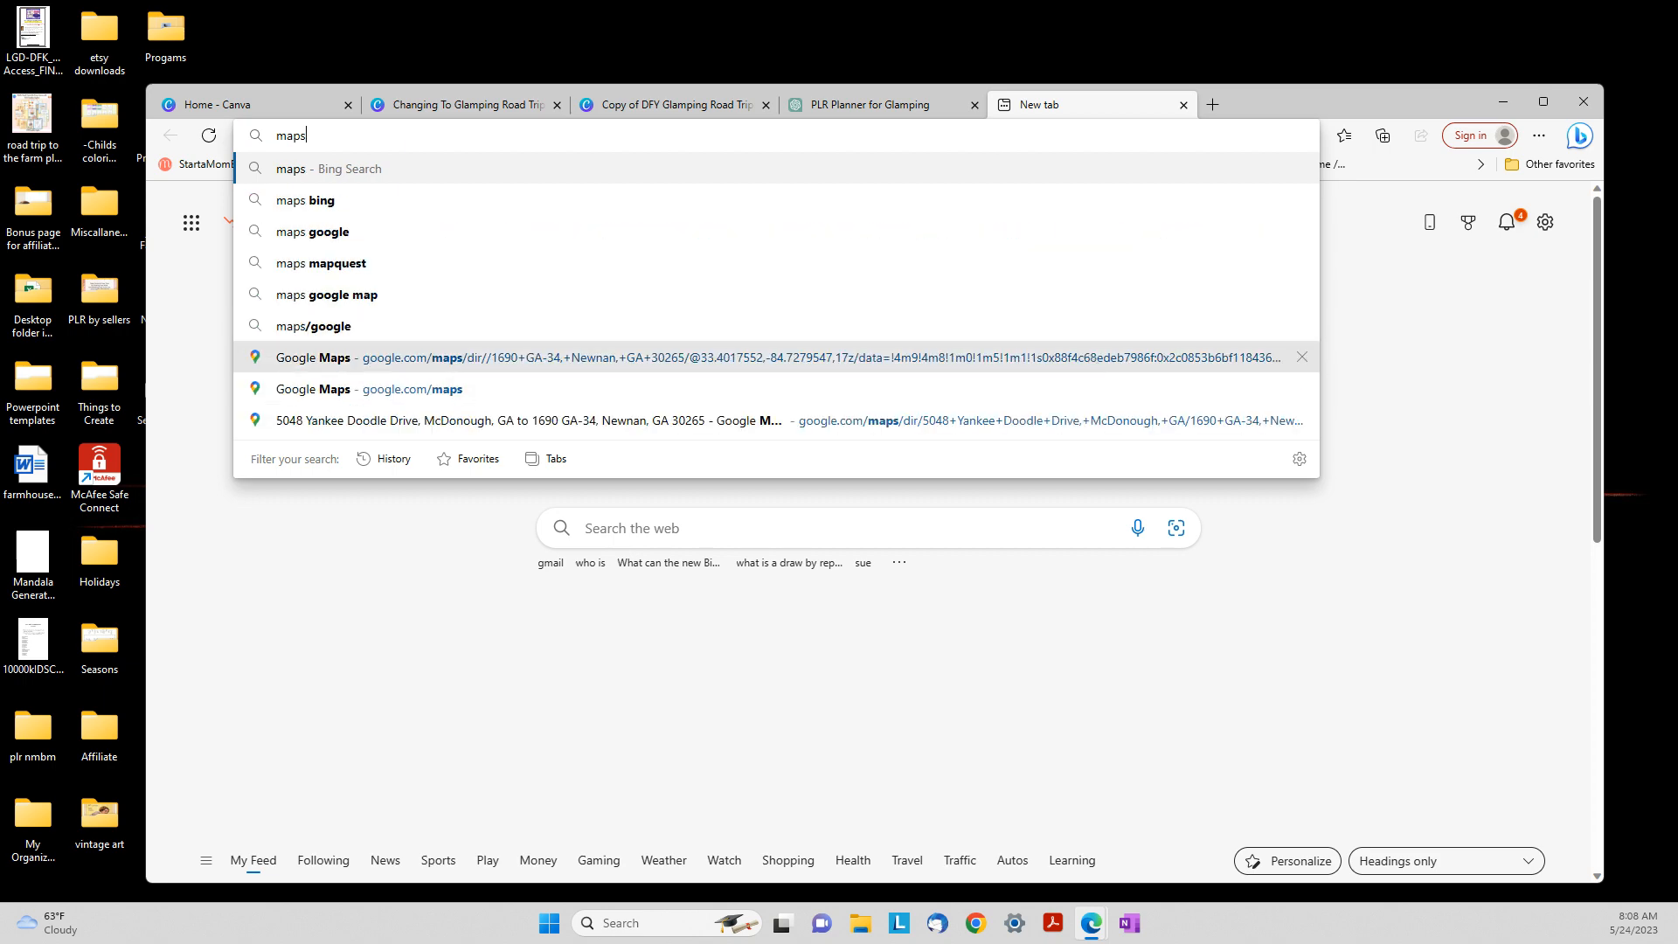
pyautogui.click(488, 388)
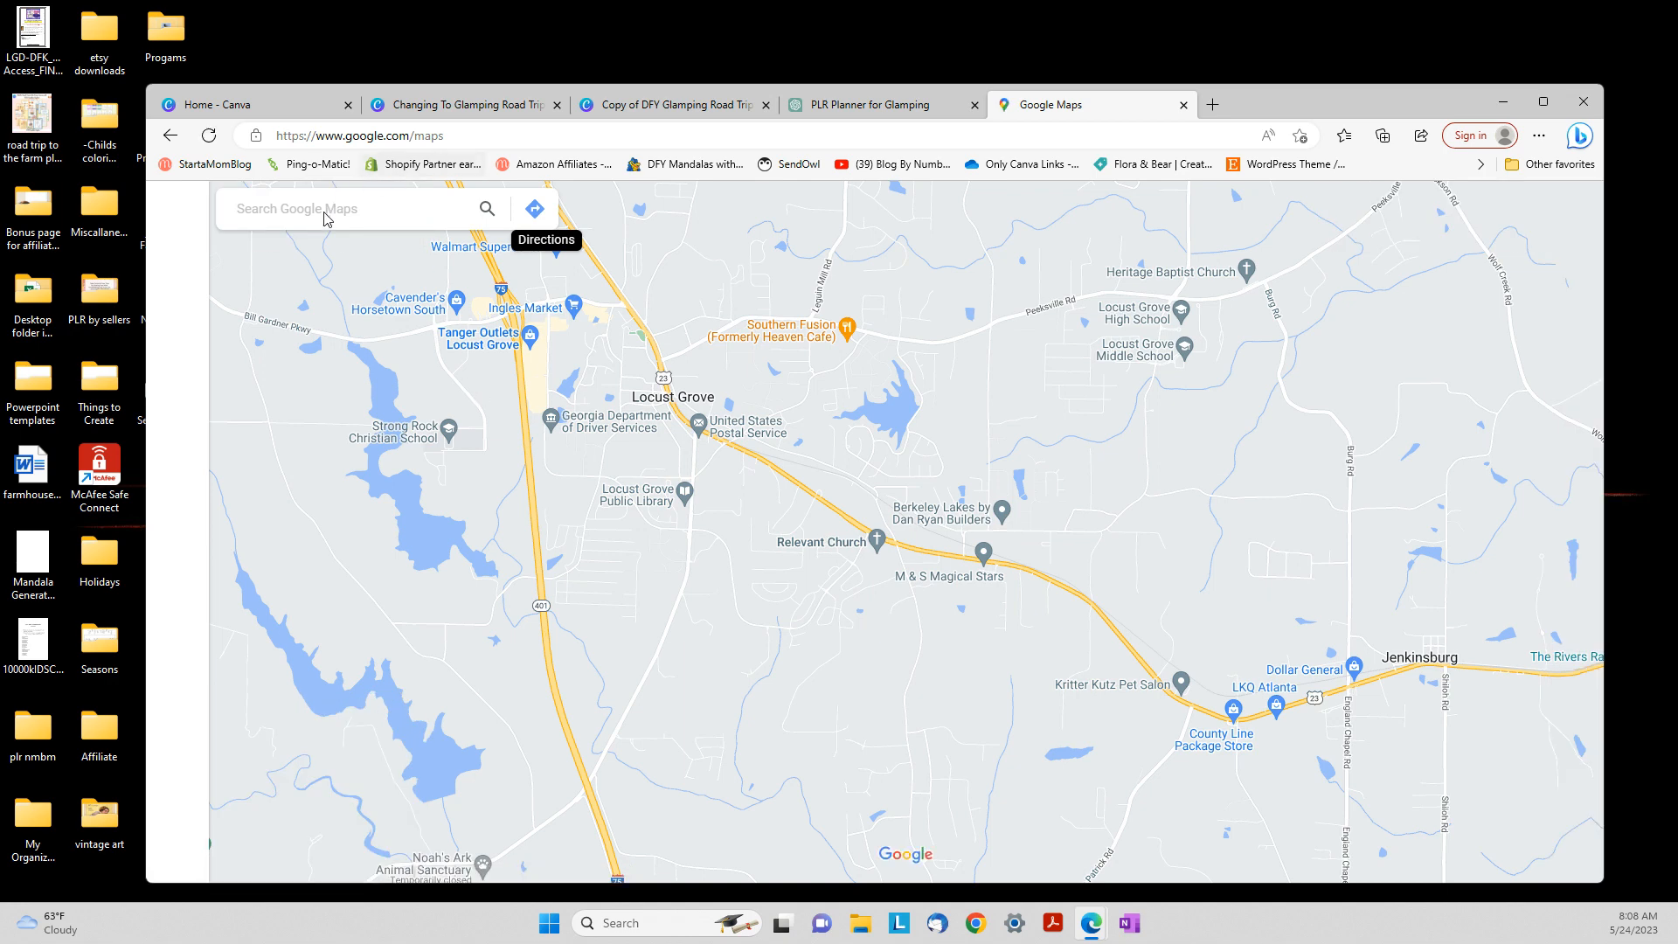
# Search Google Maps for "atlanta airport"
pyautogui.click(335, 208)
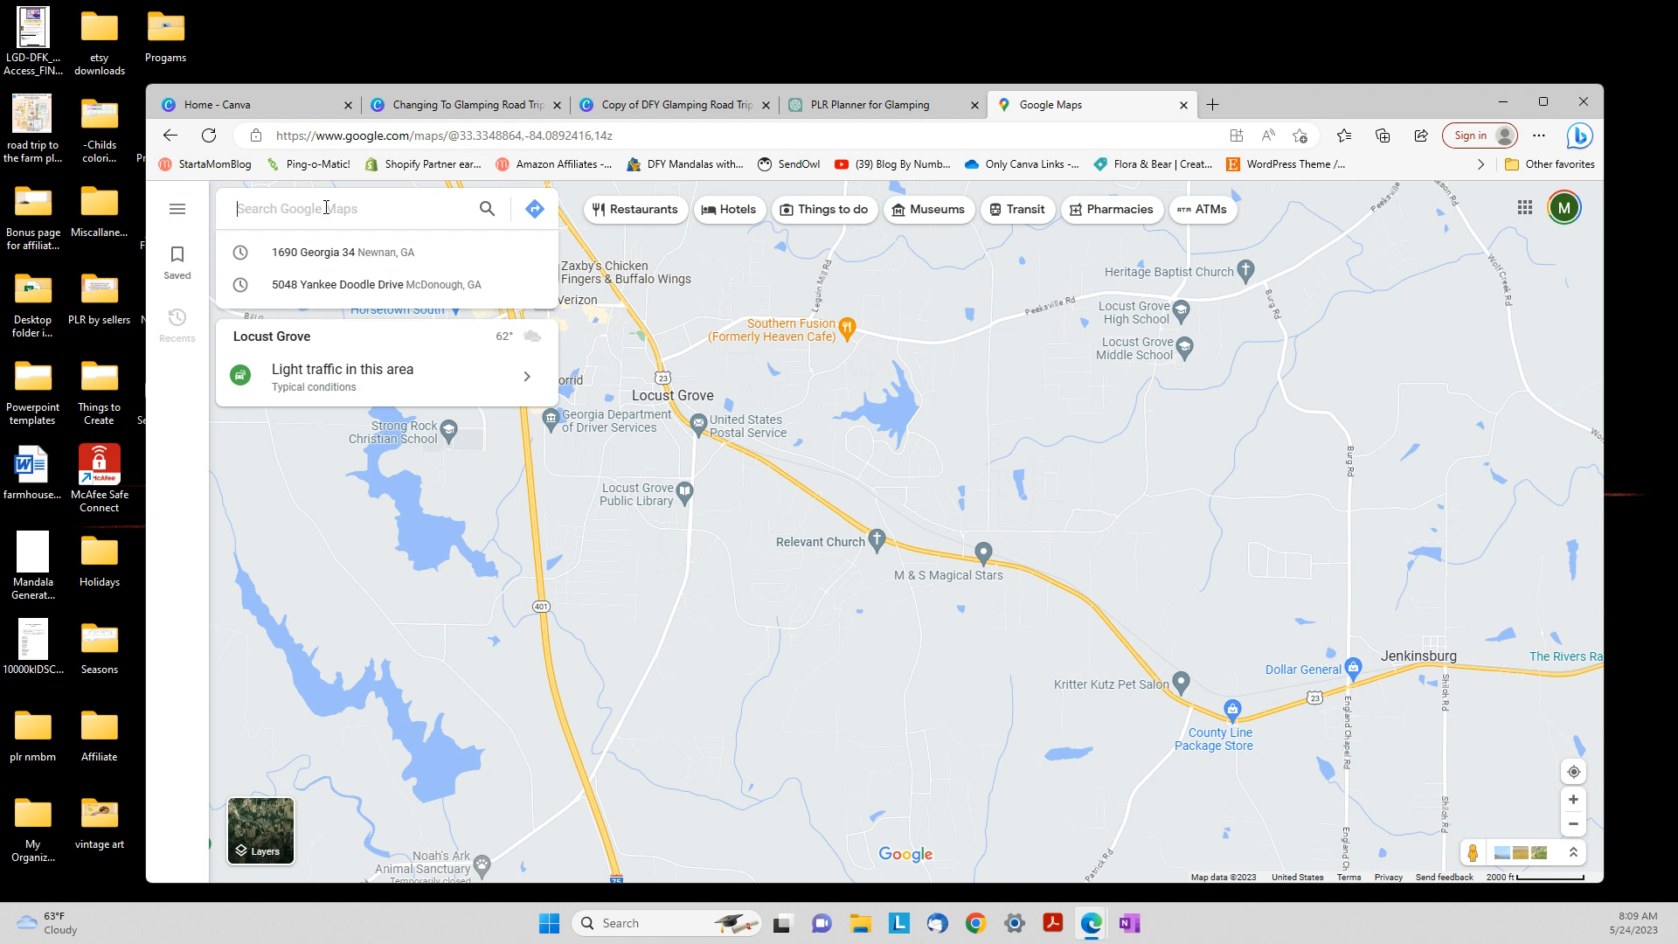
pyautogui.write('at')
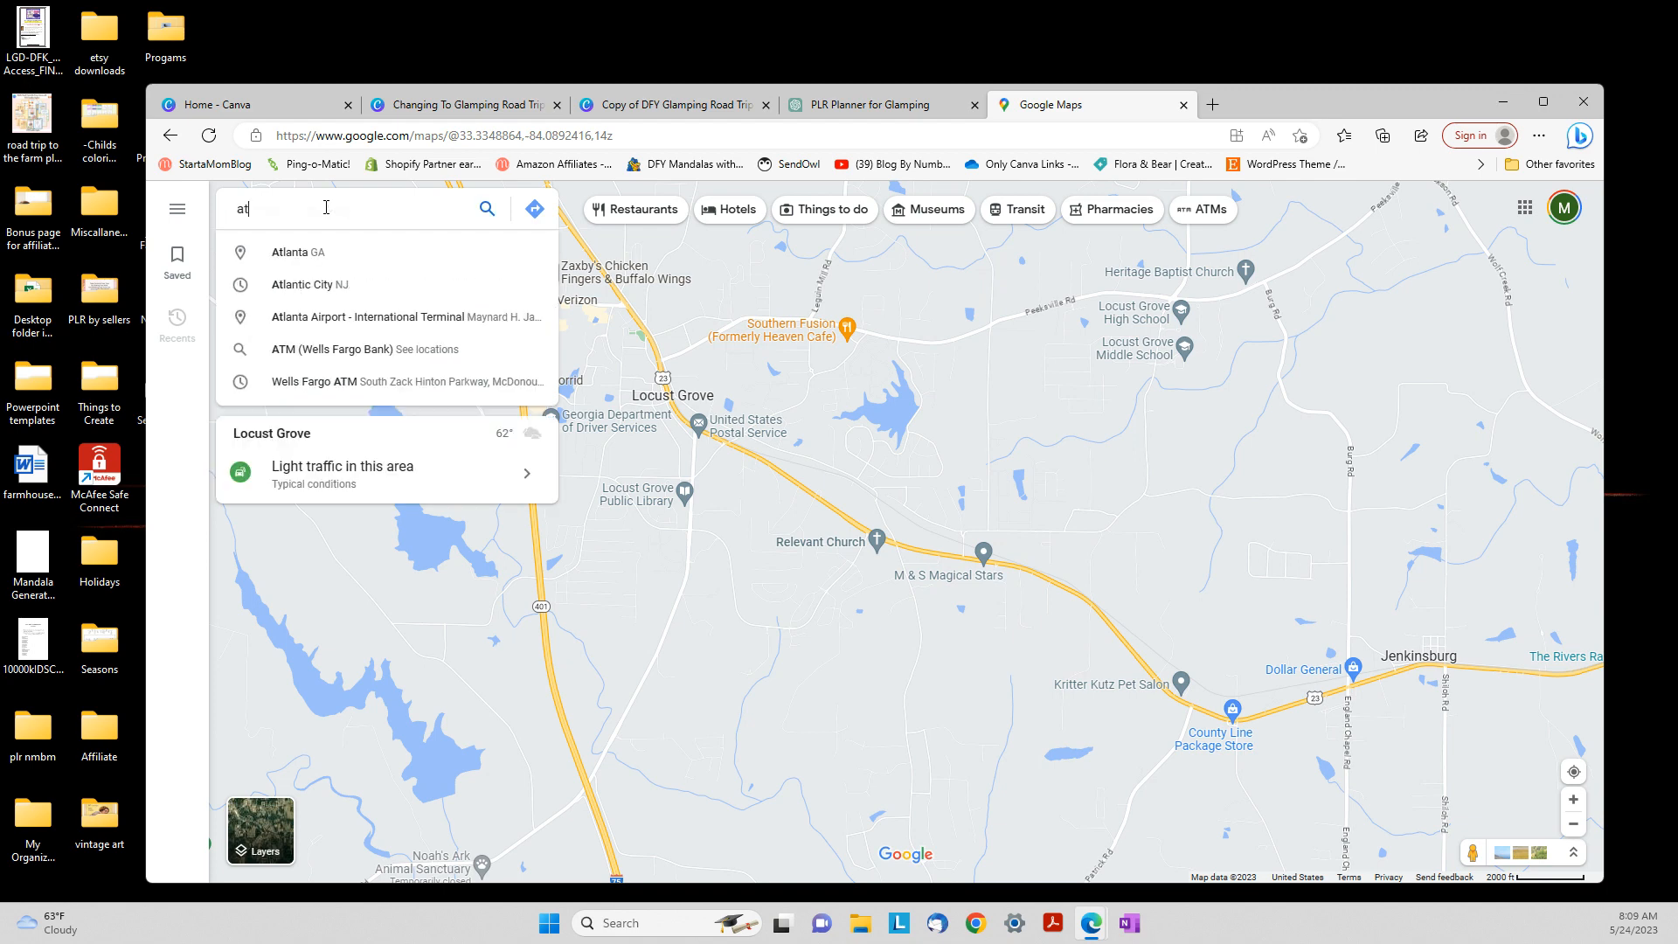
pyautogui.write('lanta a')
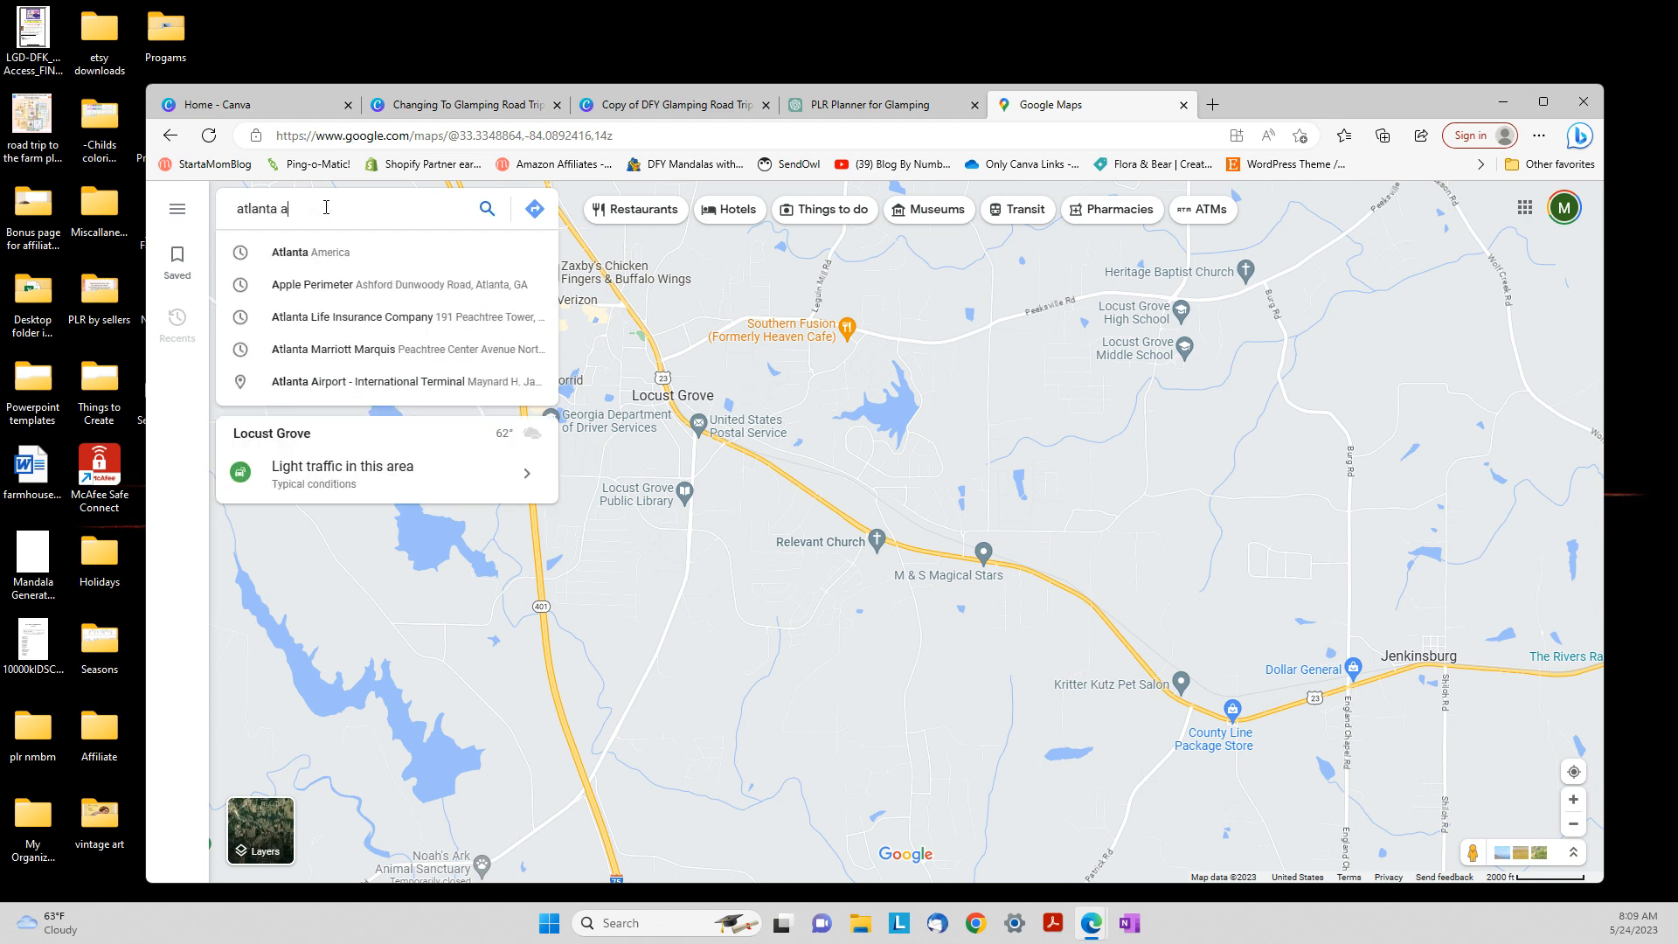
pyautogui.write('irport')
pyautogui.press('Return')
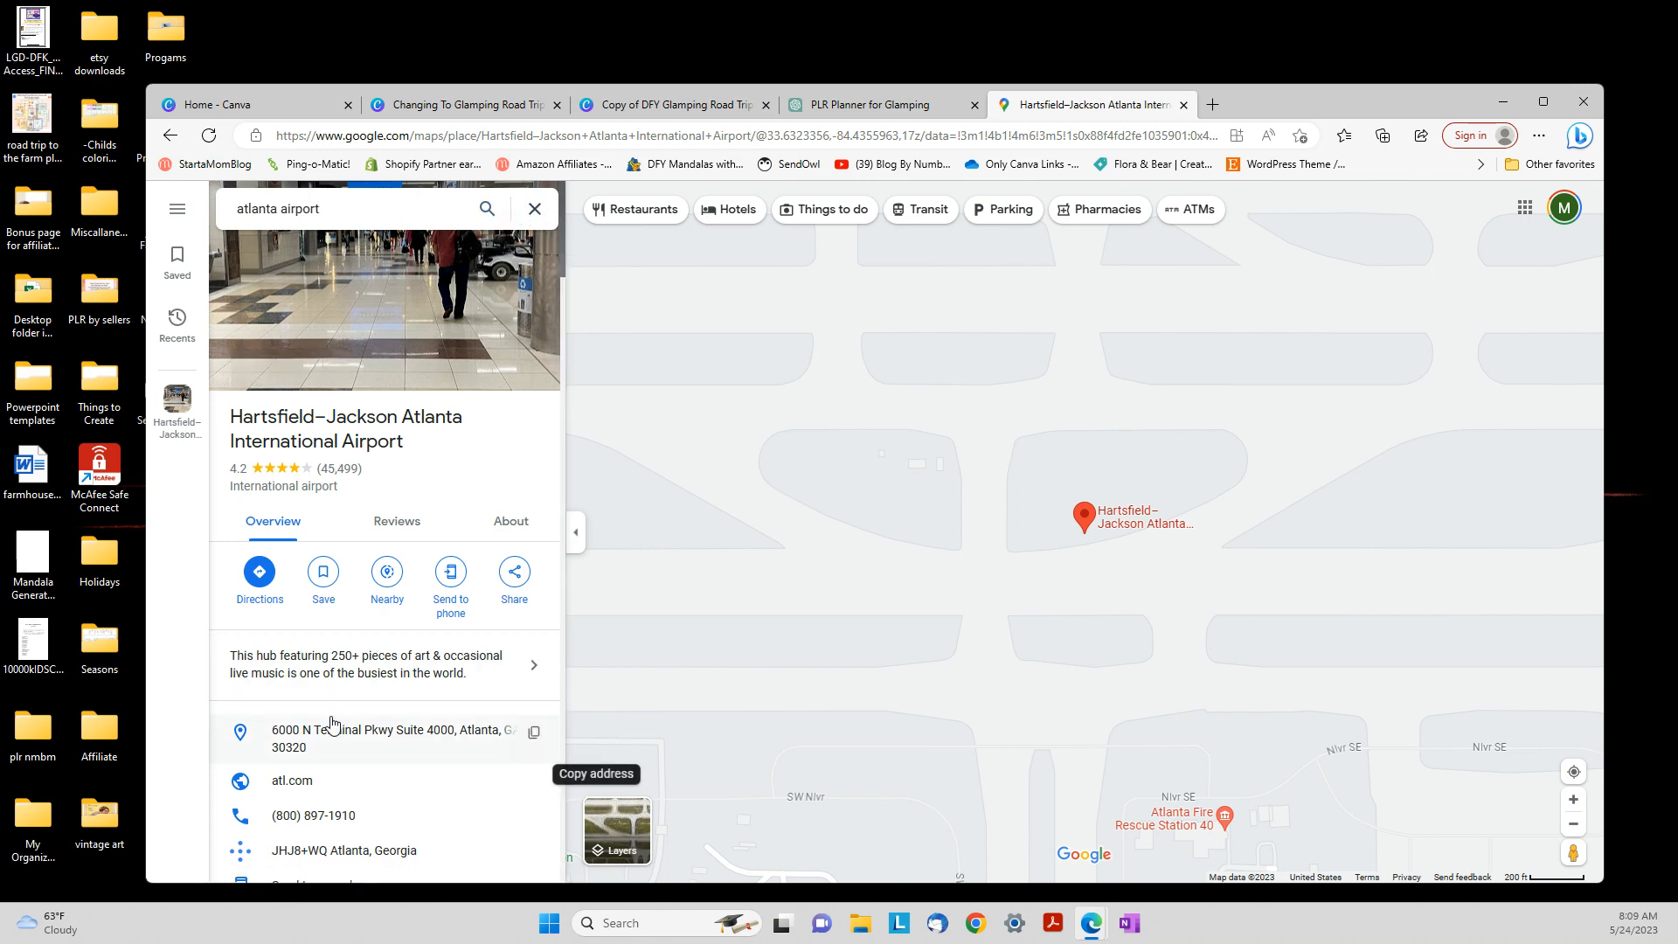
# Review the Atlanta airport's place details and its directory of places
pyautogui.scroll(-1, 332, 724)
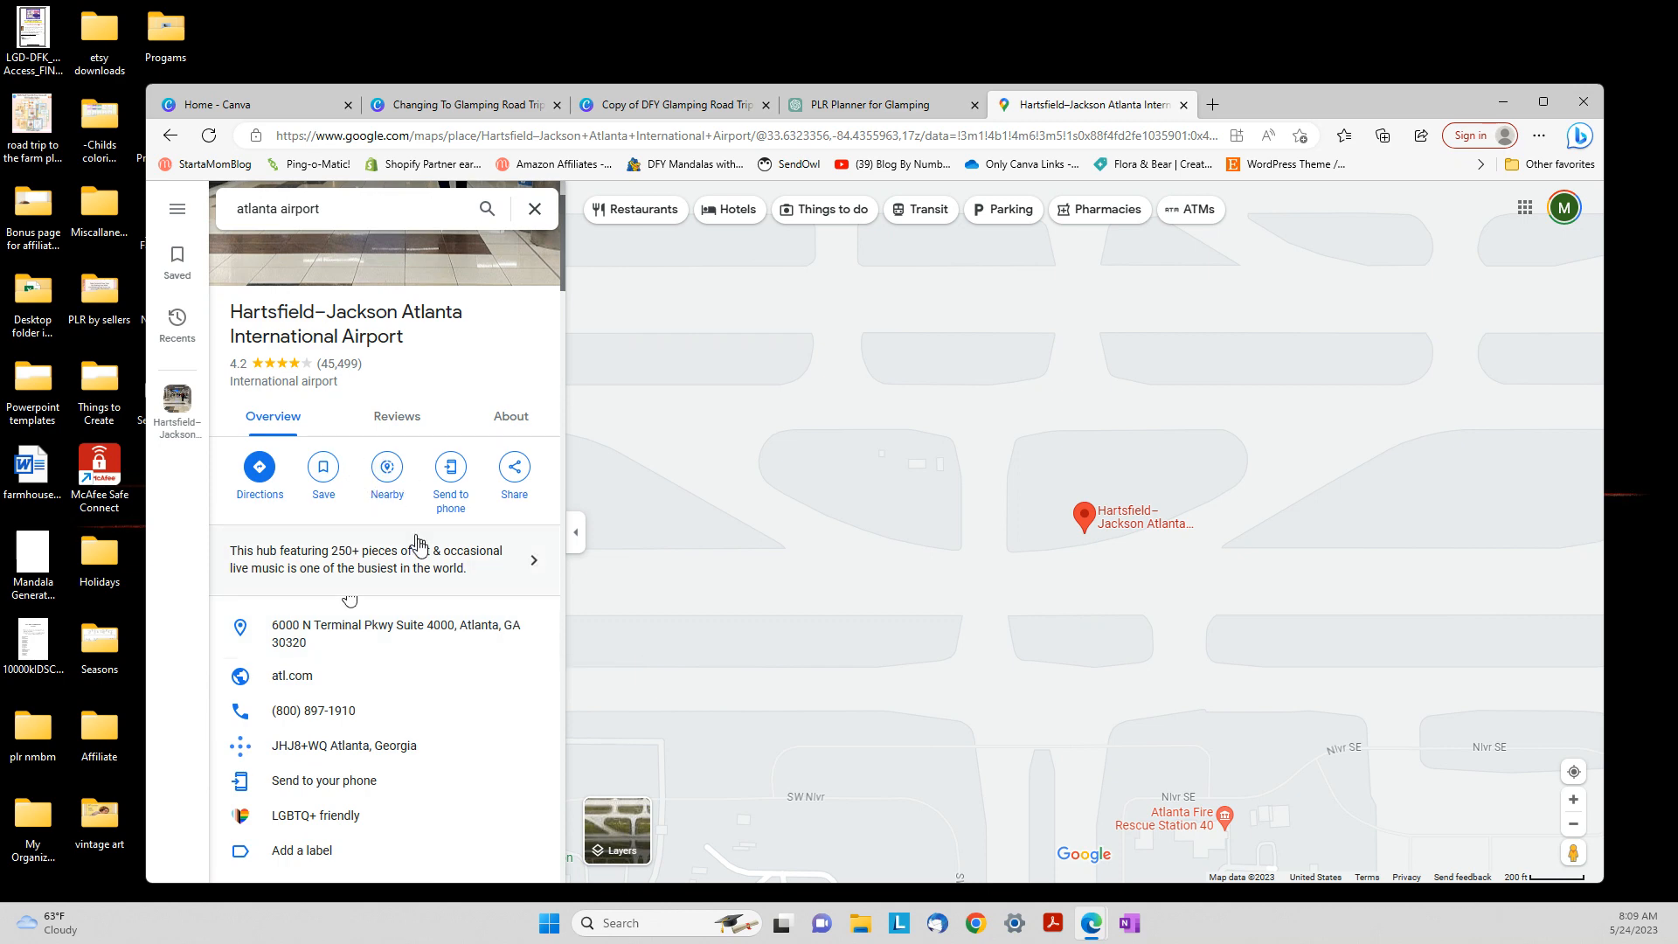
pyautogui.scroll(-9, 423, 554)
pyautogui.scroll(-4, 425, 558)
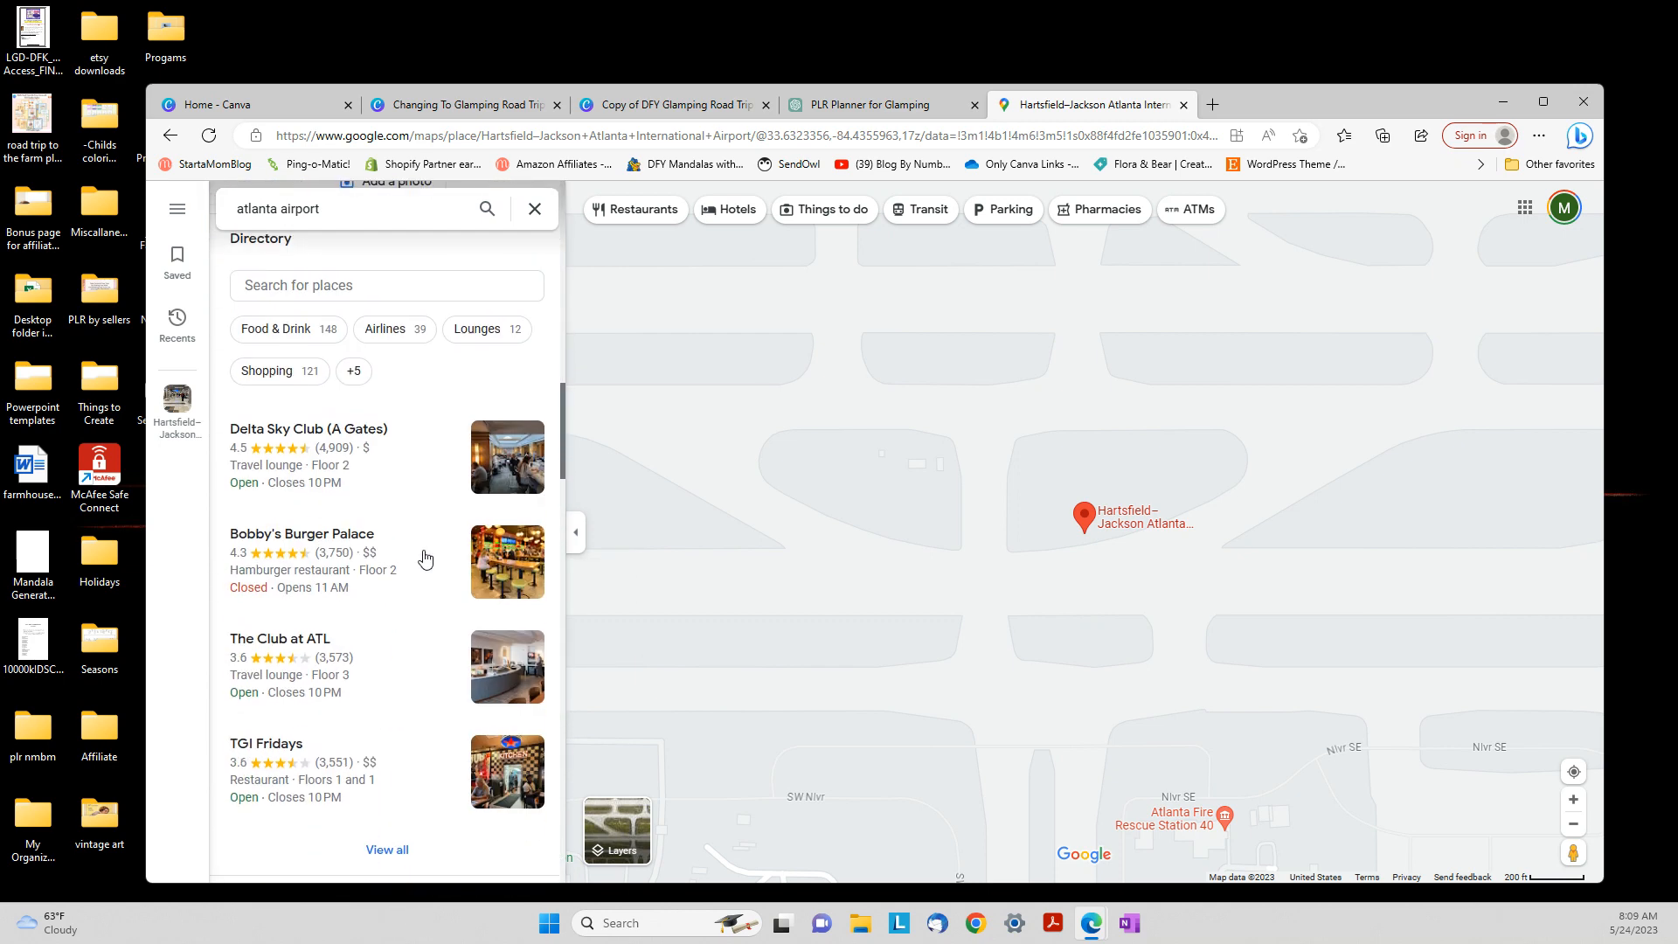
pyautogui.scroll(12, 425, 555)
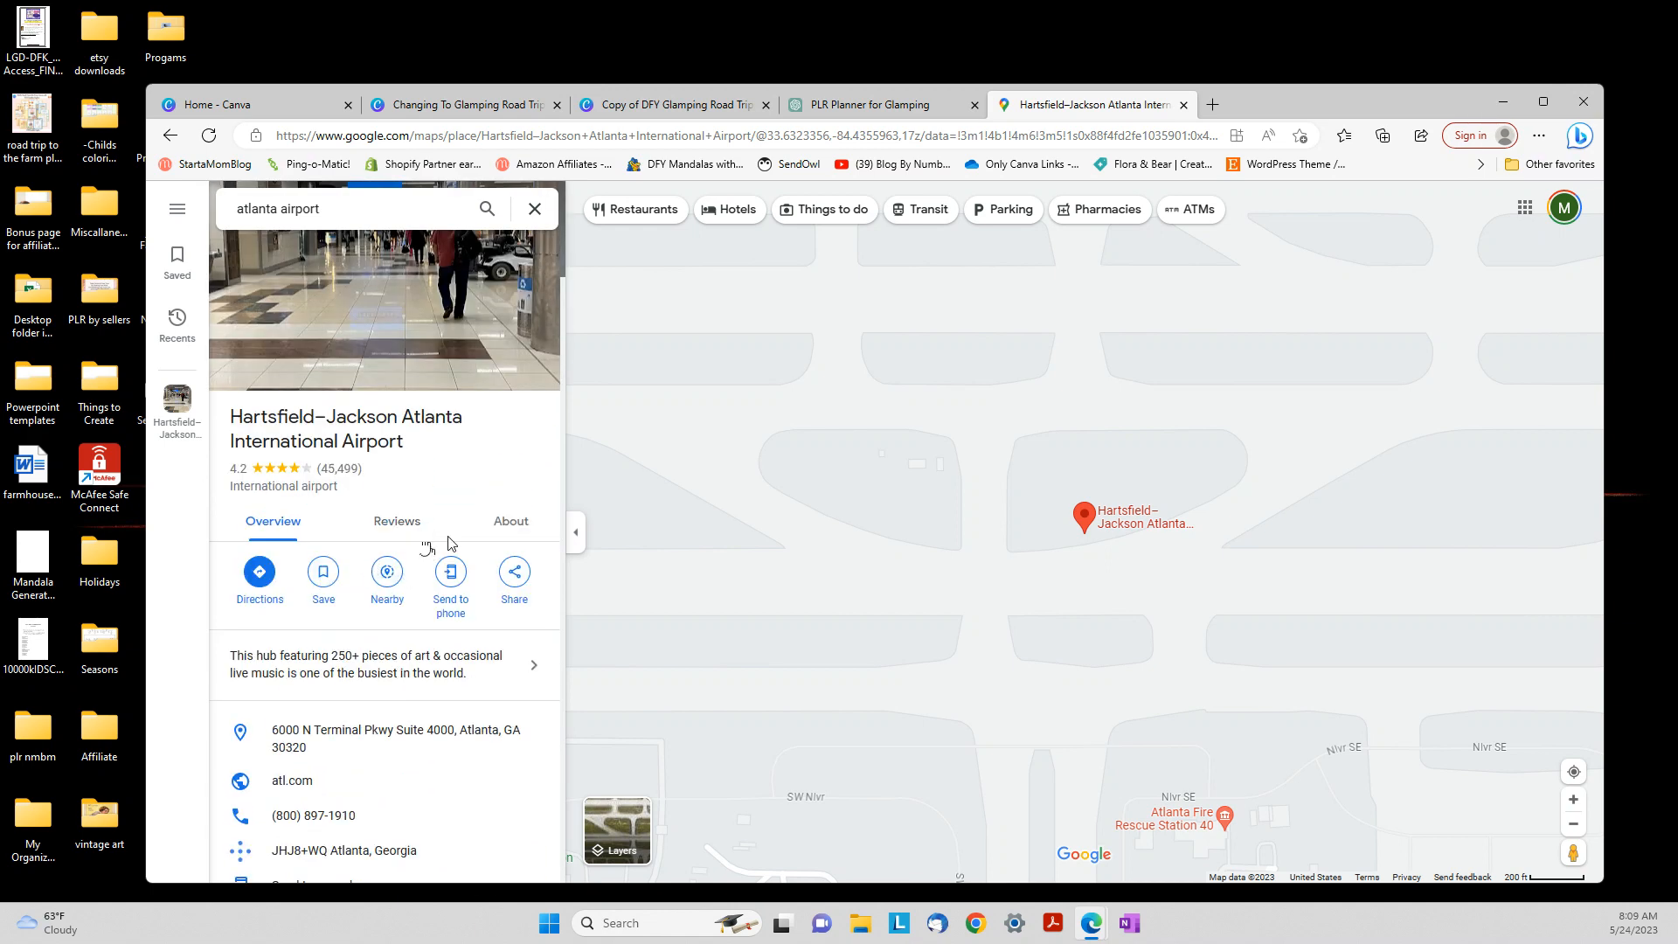
pyautogui.click(461, 209)
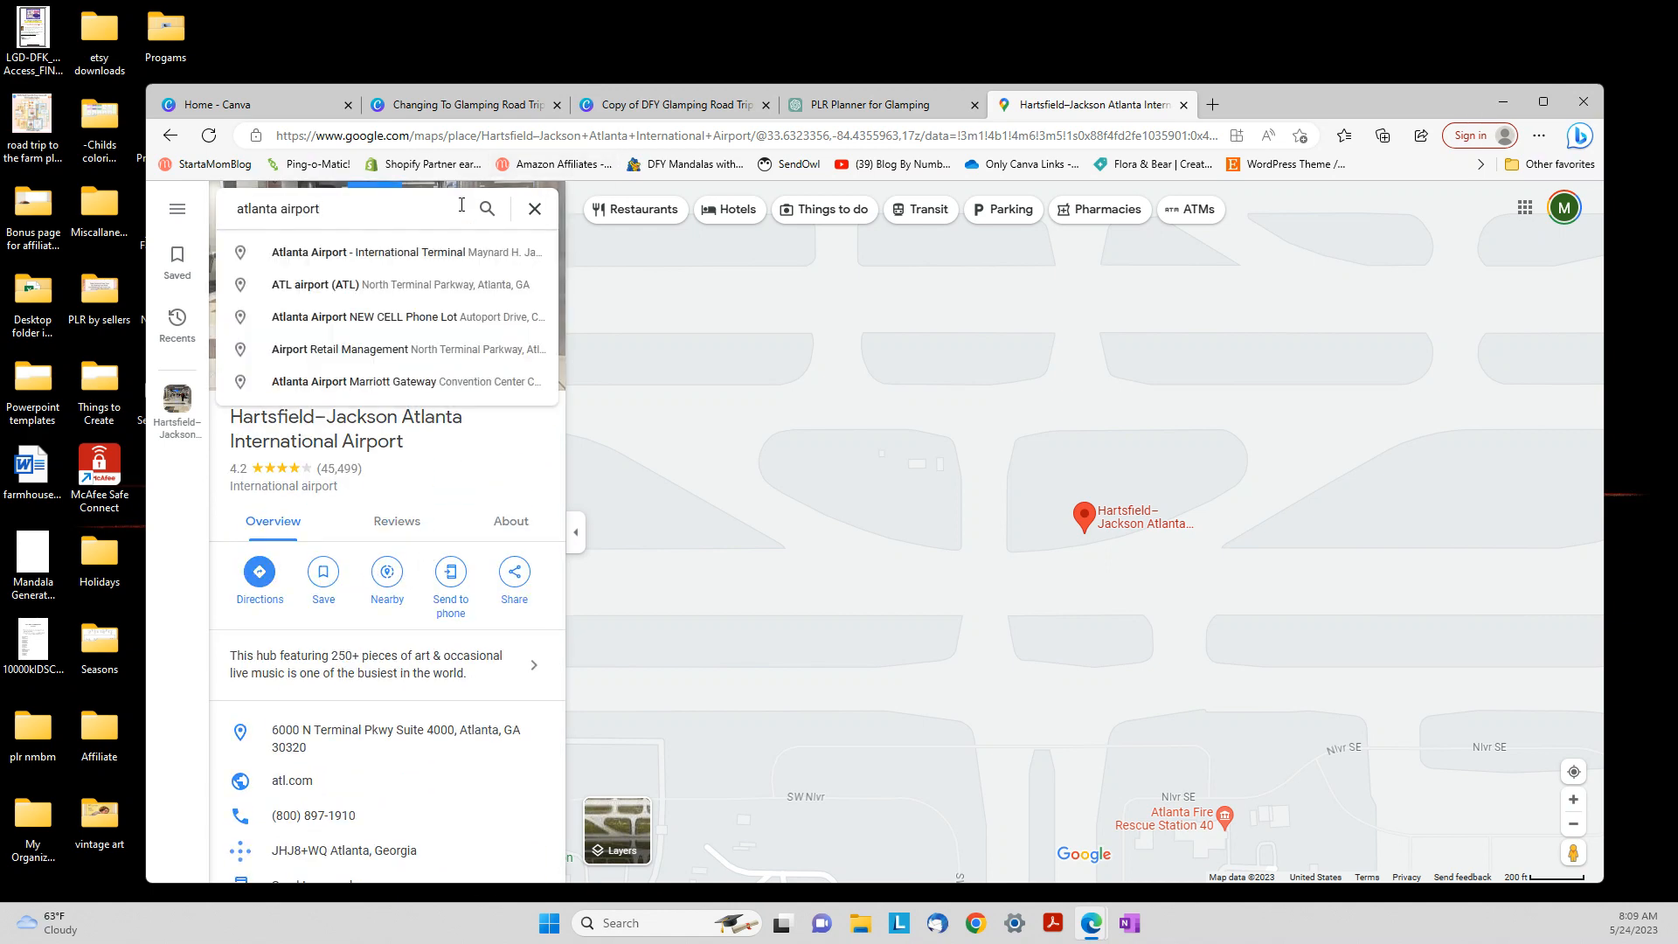
pyautogui.click(822, 501)
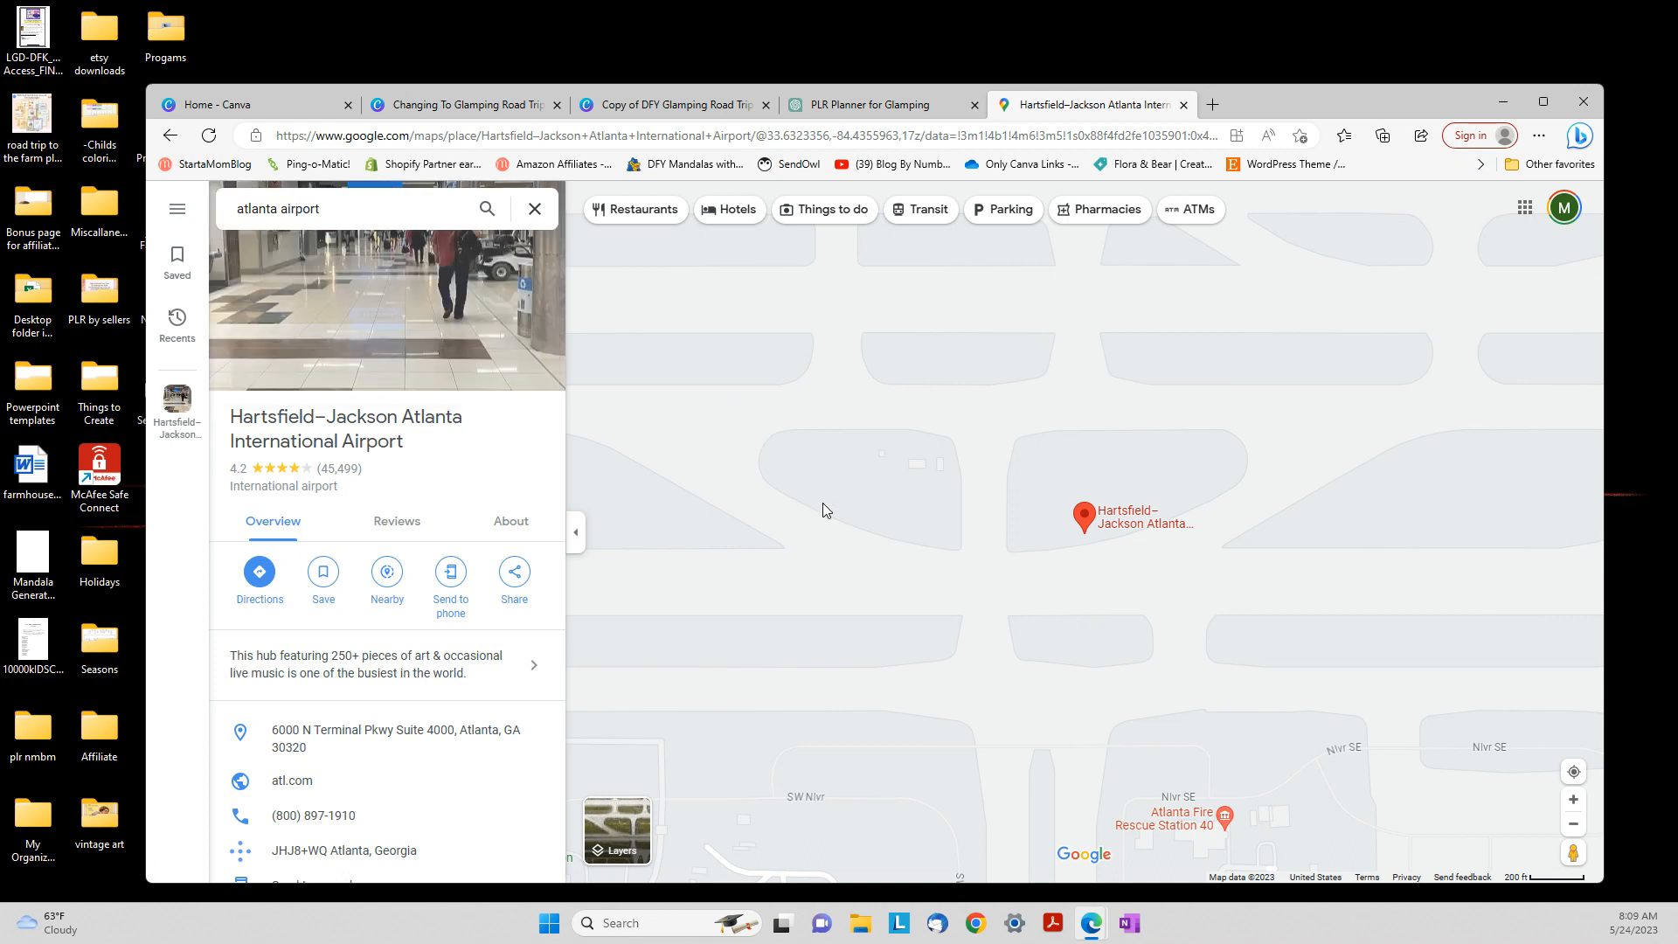
pyautogui.click(1100, 534)
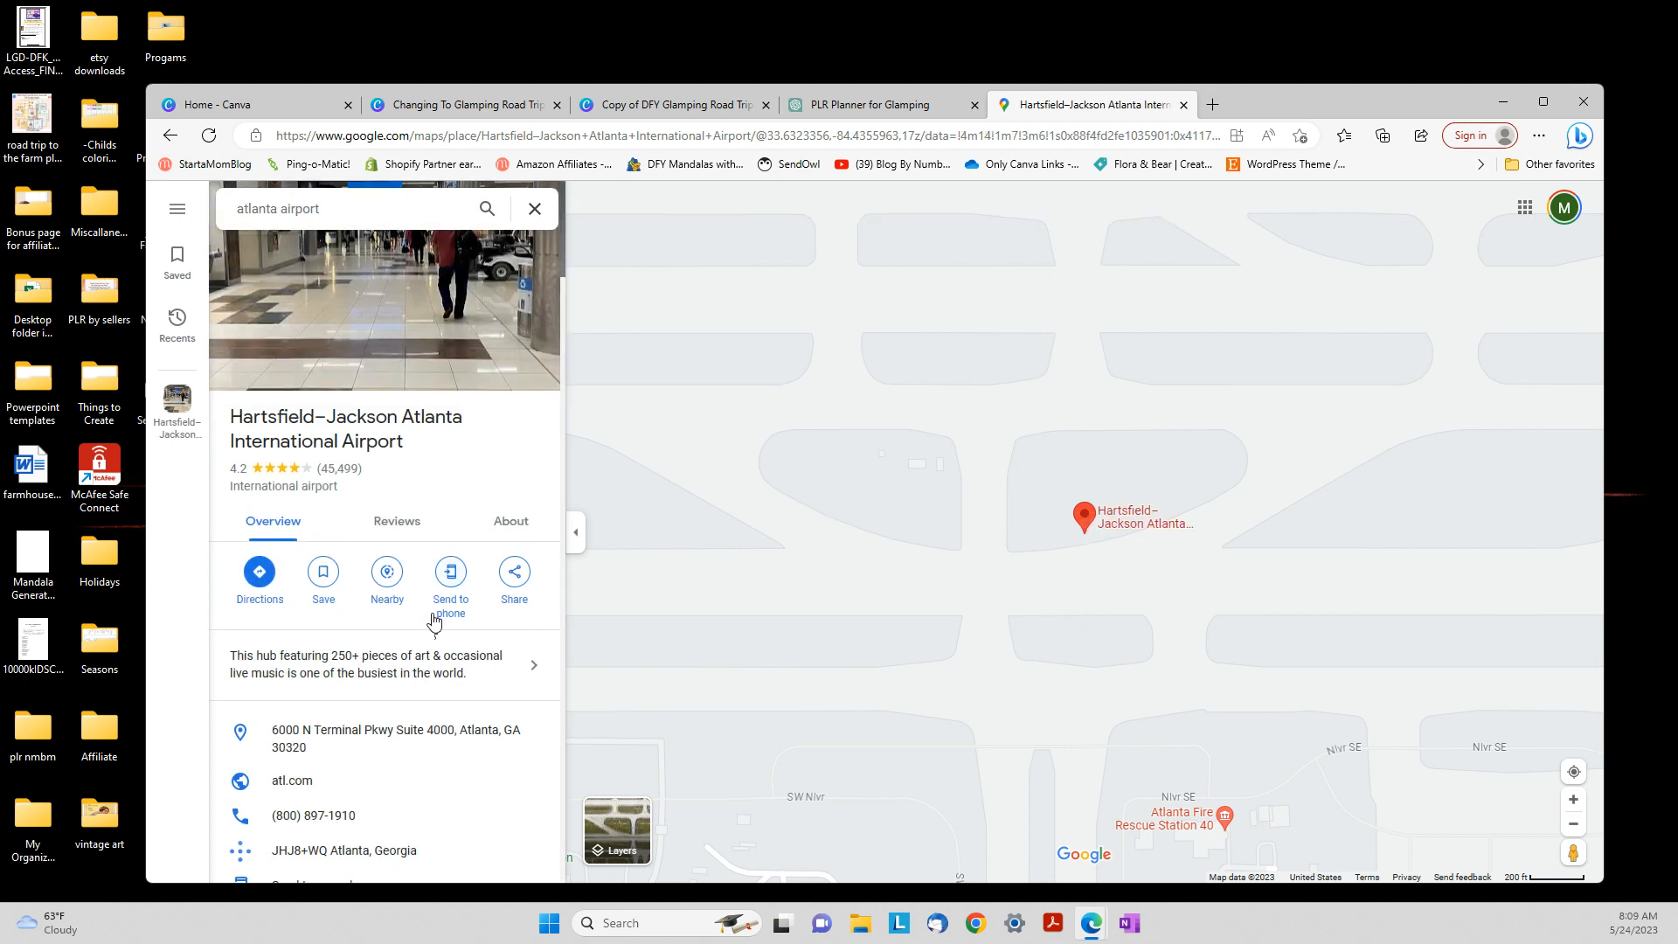
pyautogui.click(485, 208)
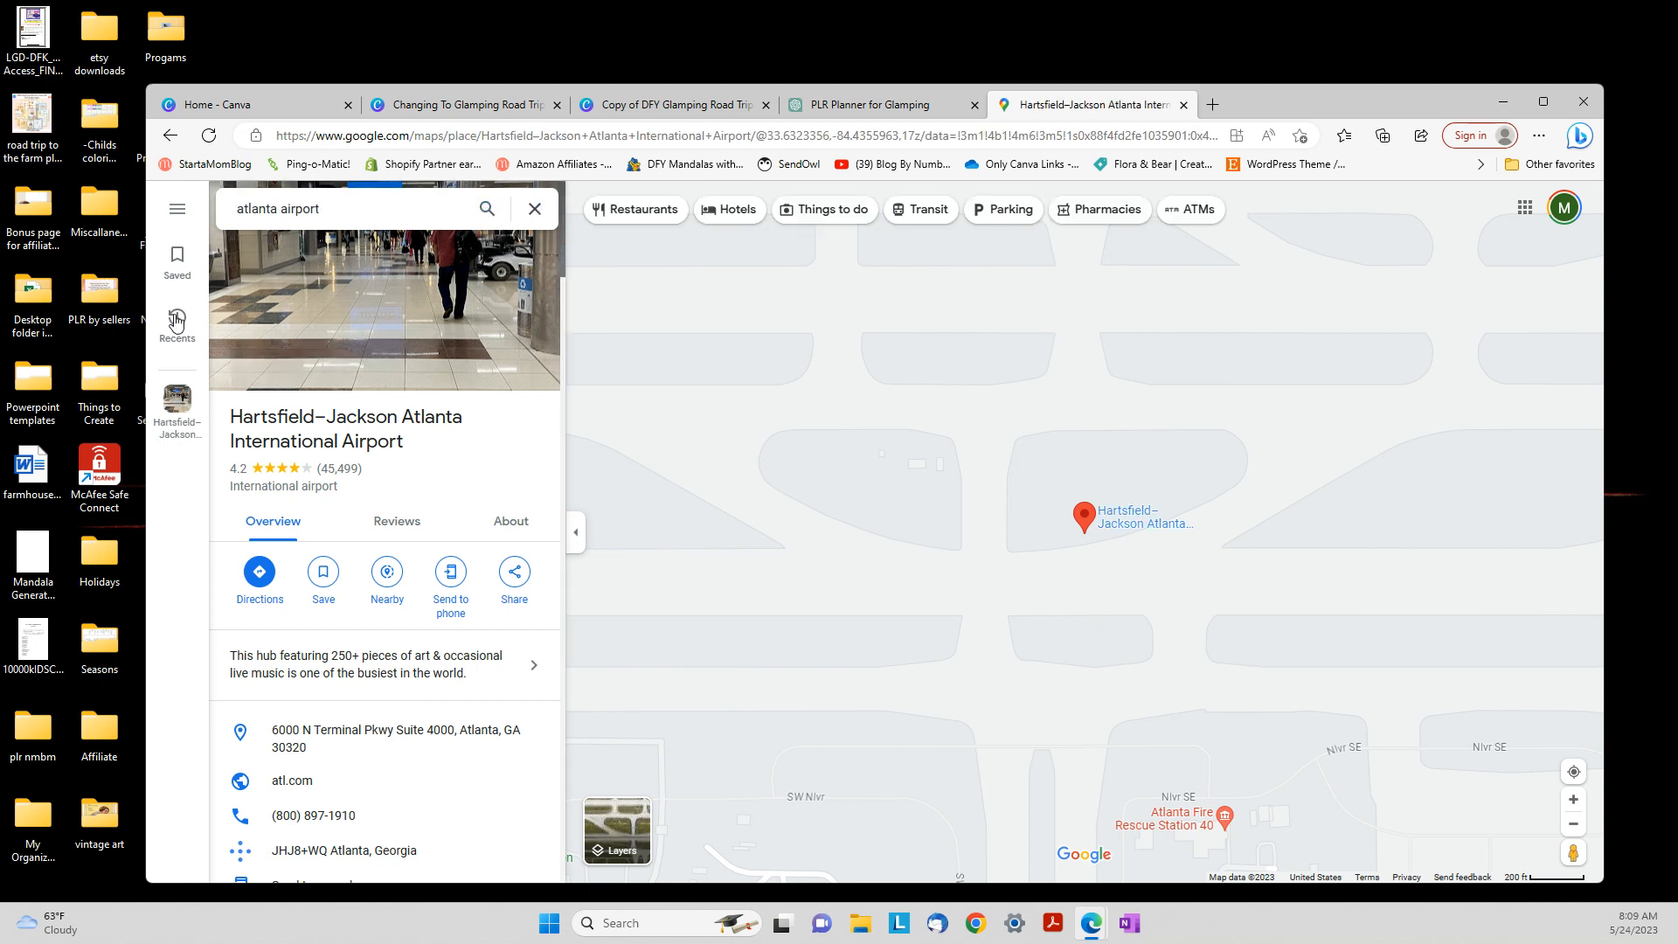
pyautogui.click(177, 209)
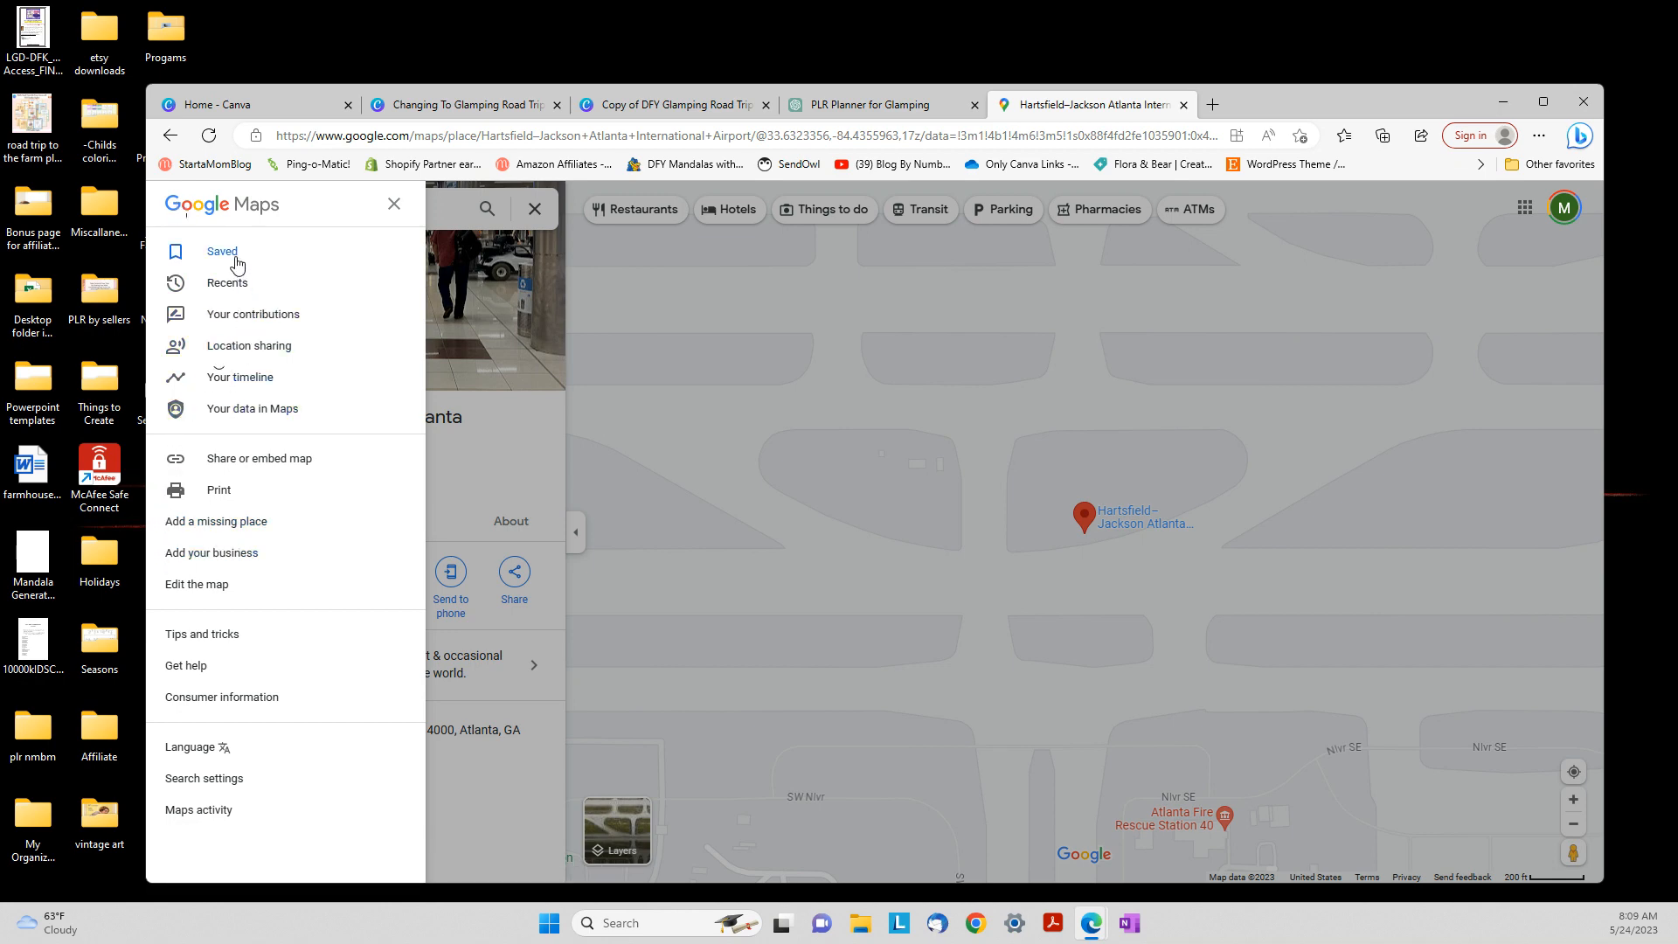
pyautogui.click(490, 276)
pyautogui.click(777, 302)
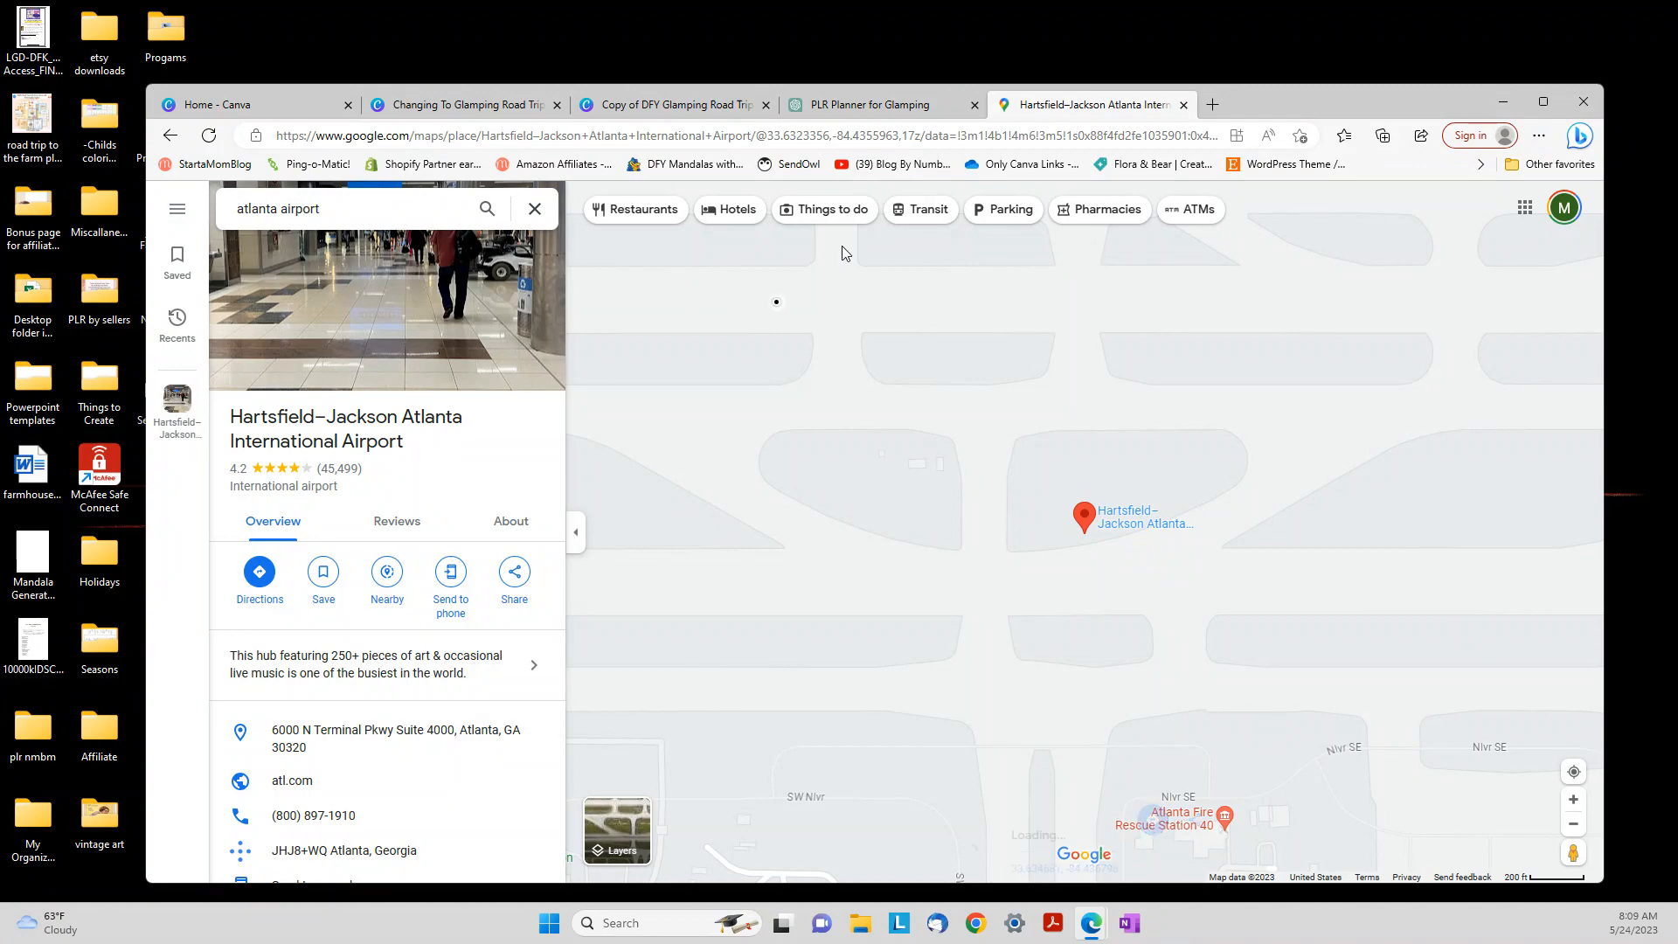
# List things to do around the Atlanta airport, view the Georgia Aquarium's details and close them again
pyautogui.click(830, 209)
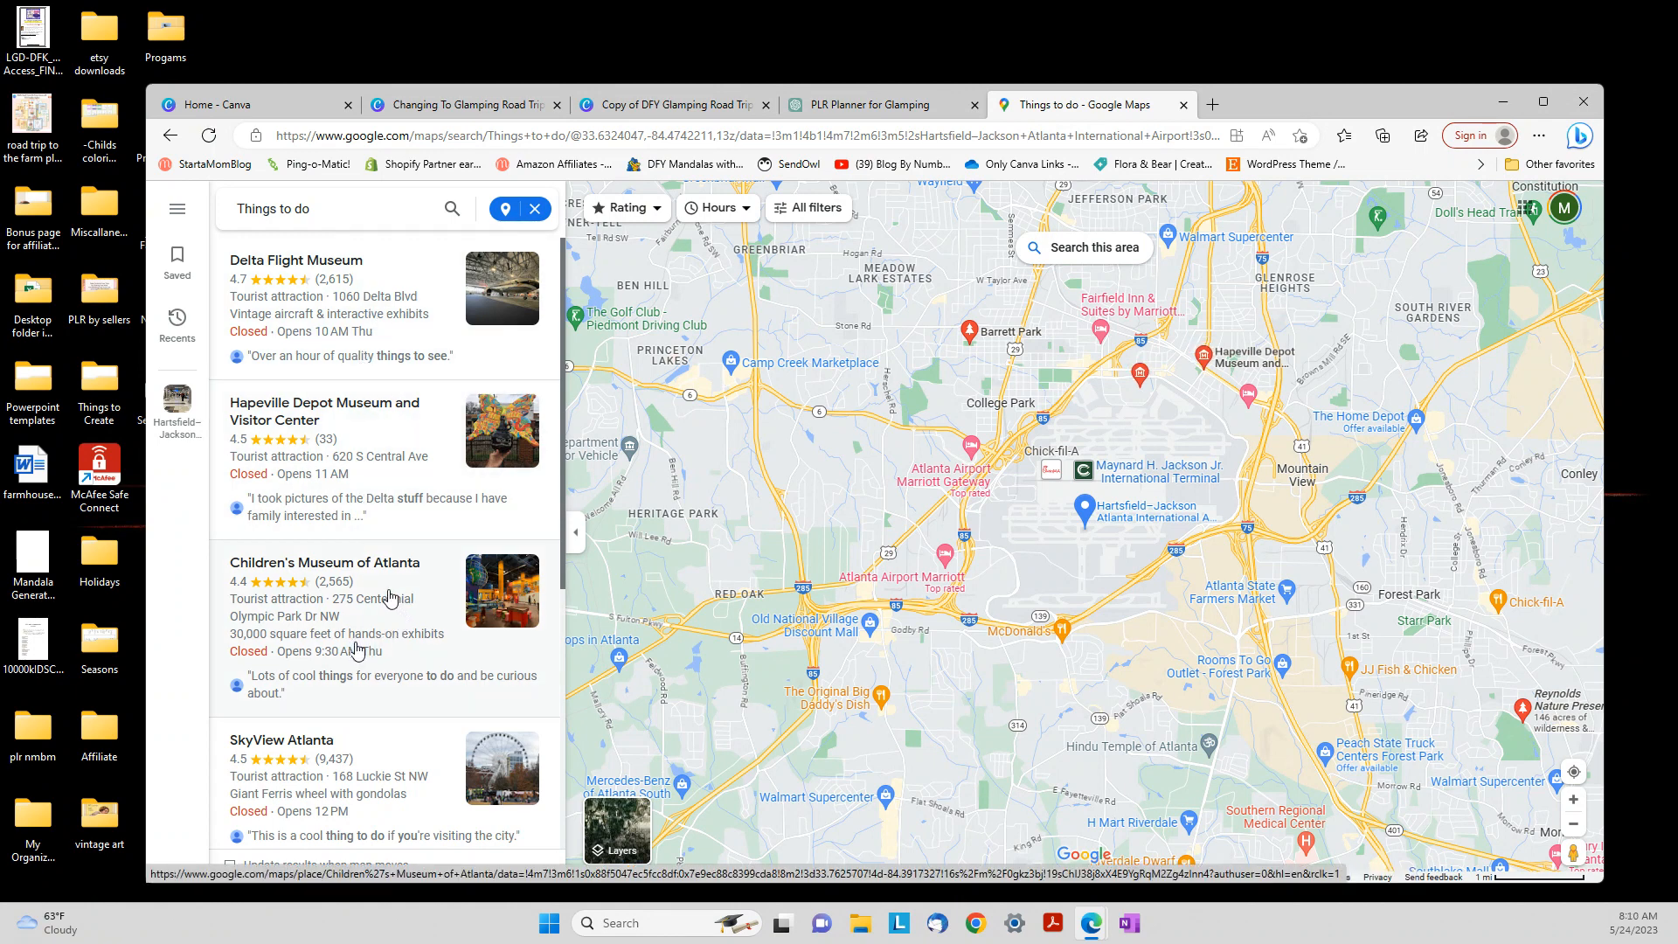
pyautogui.scroll(-5, 332, 680)
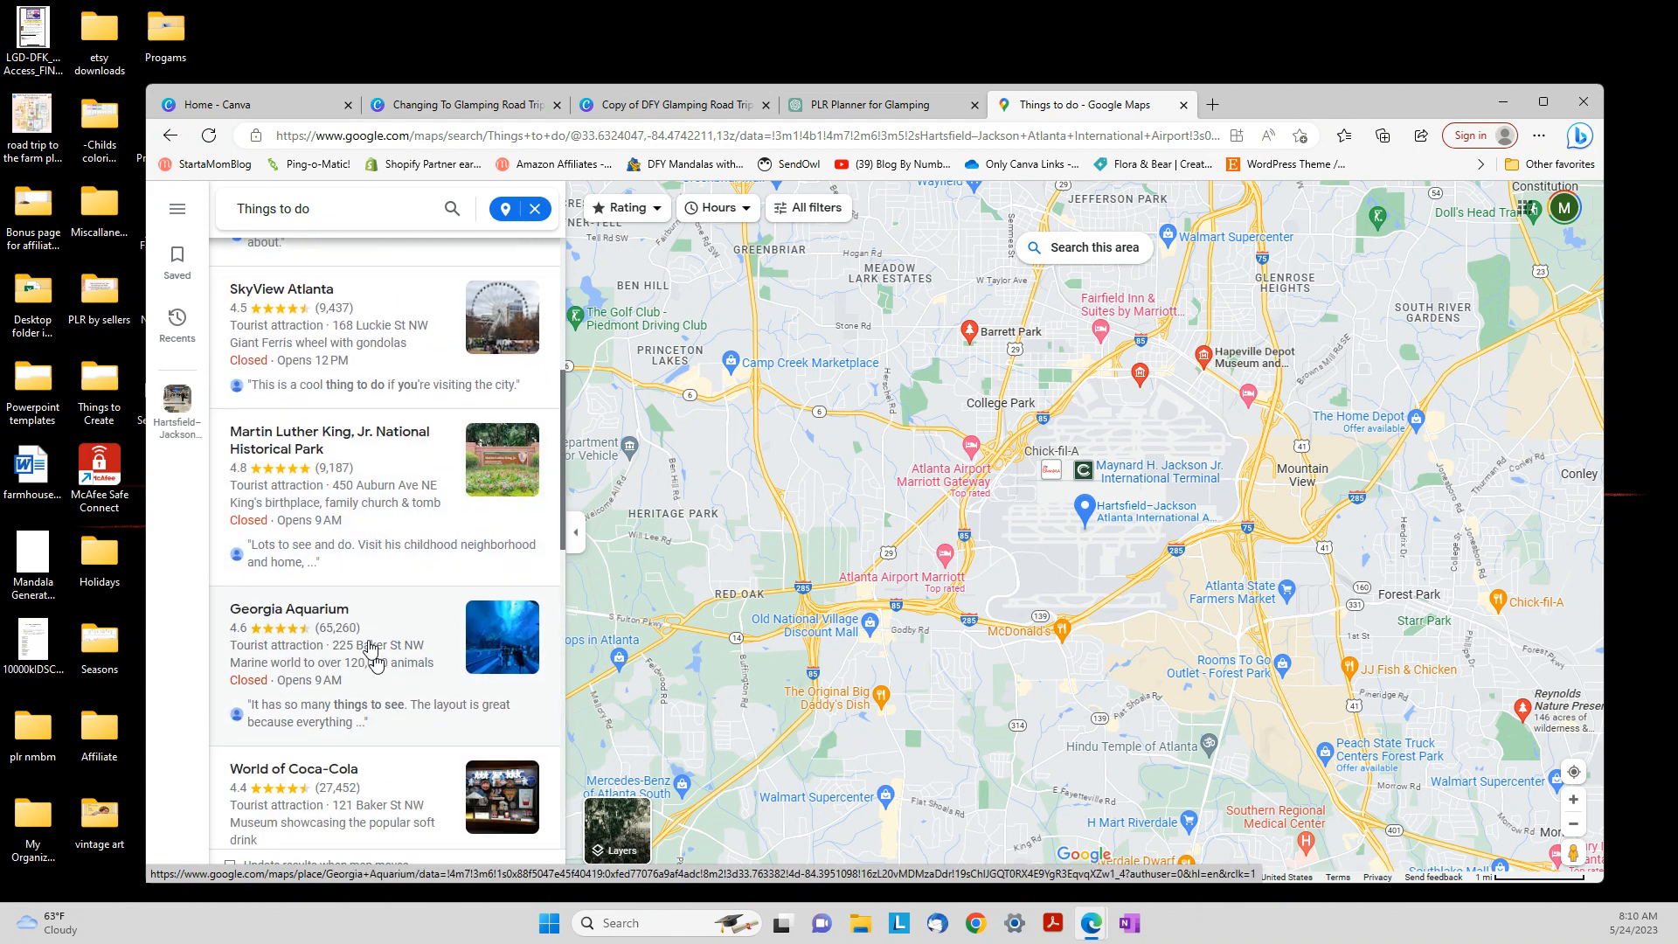
pyautogui.click(373, 651)
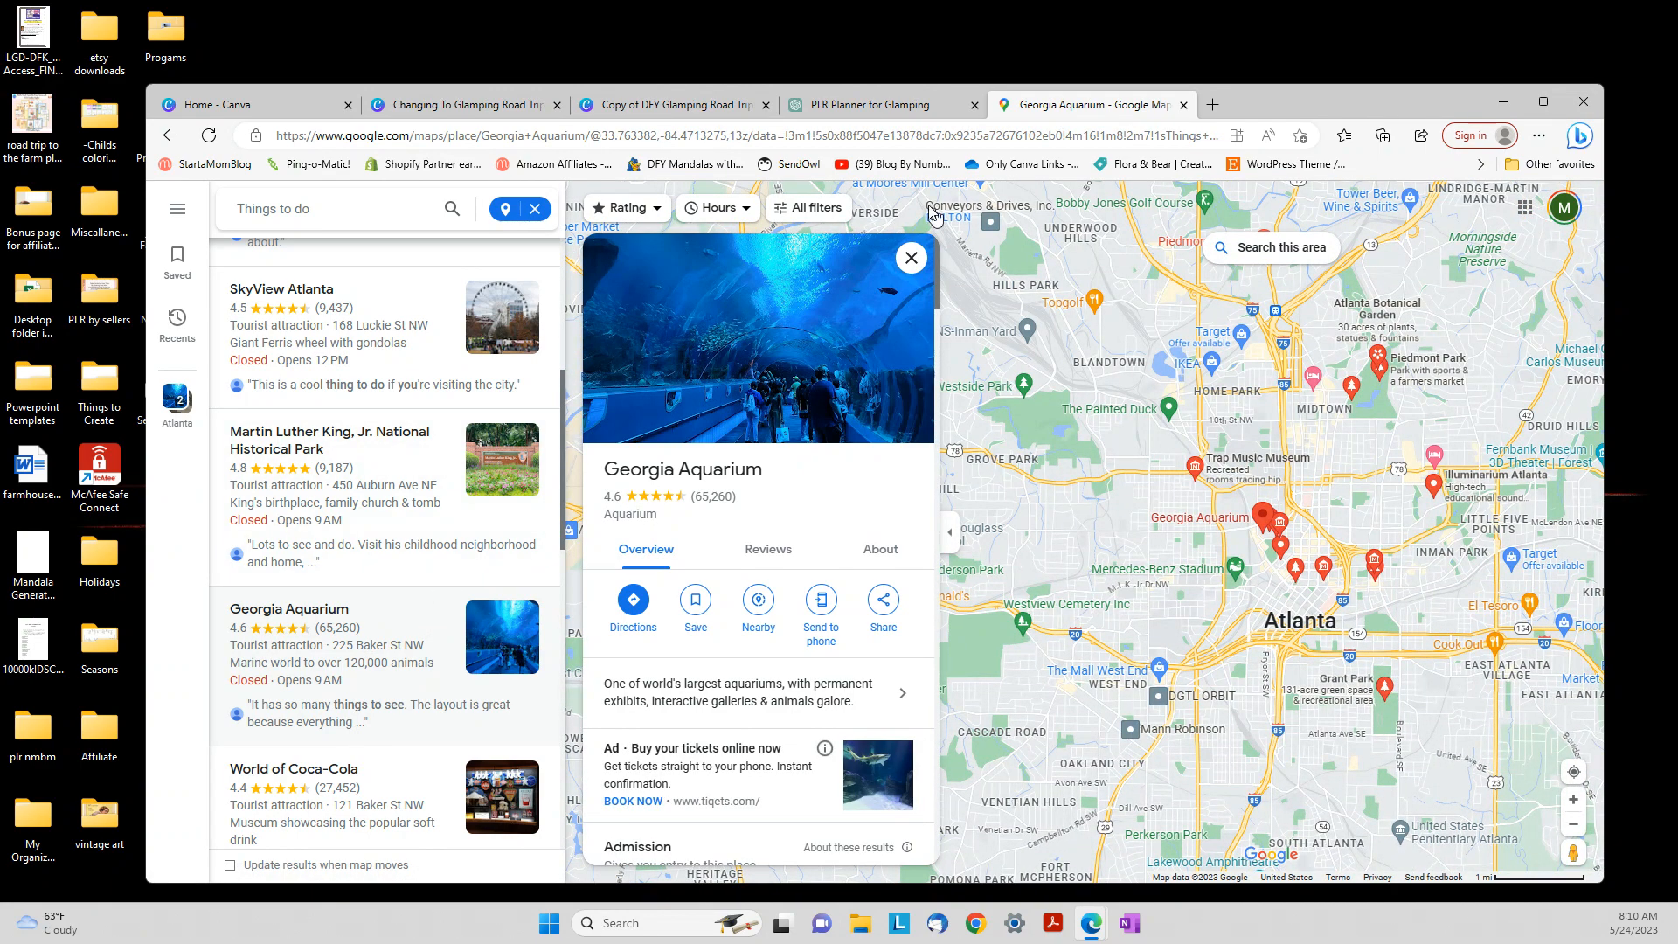
pyautogui.click(911, 259)
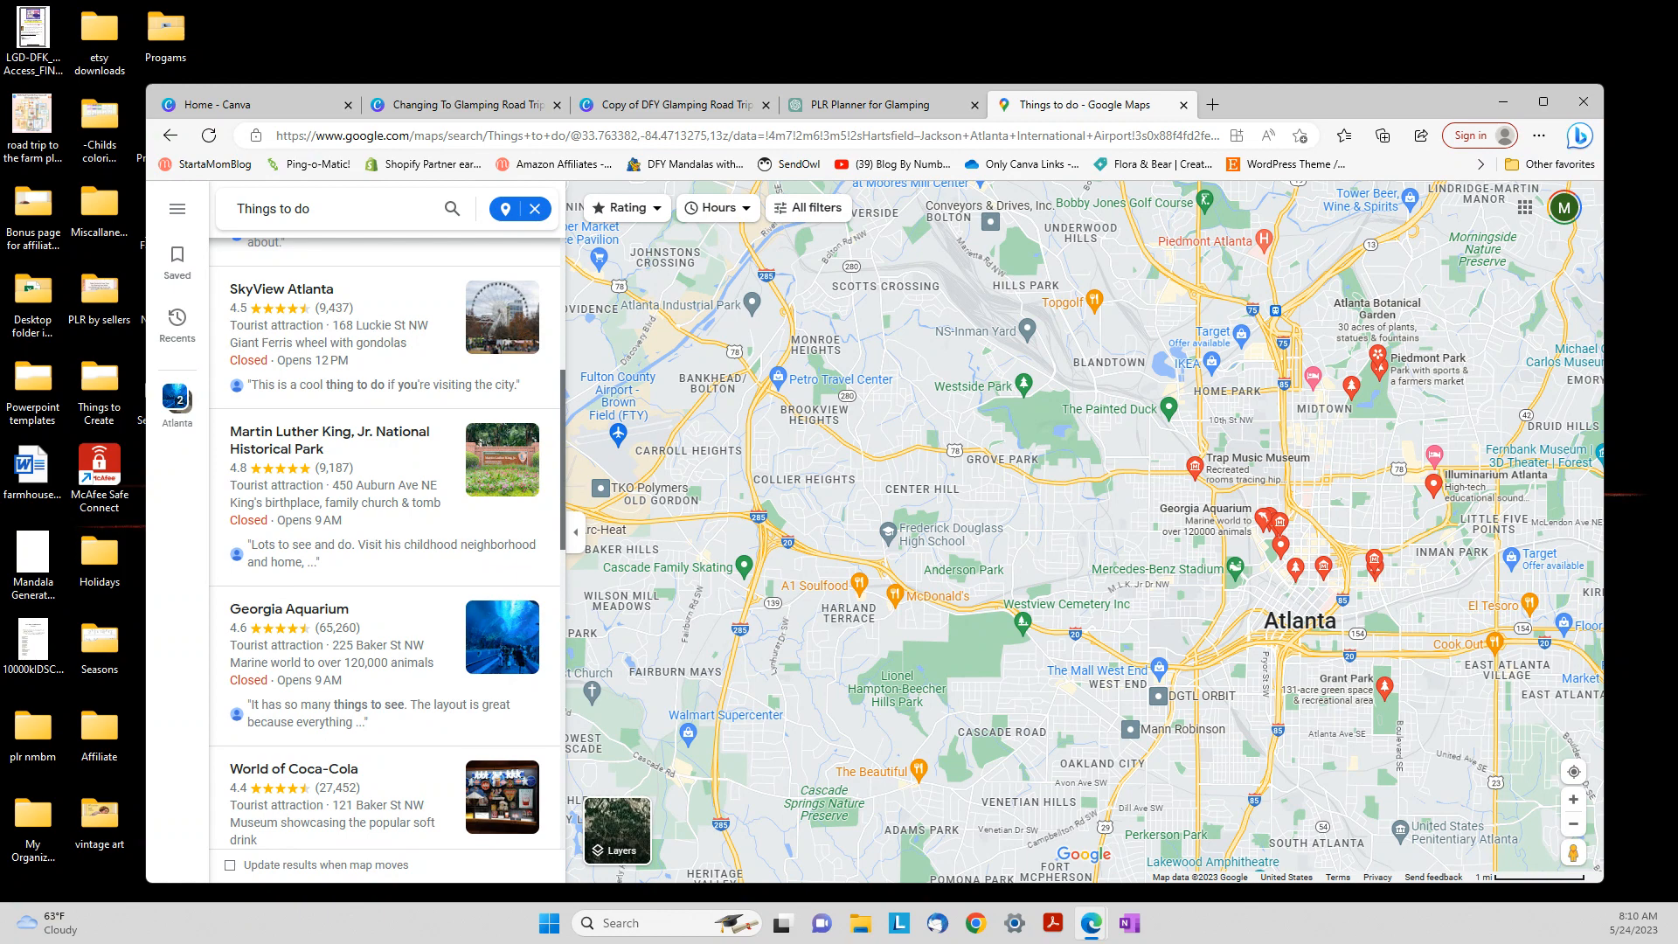
# Switch to the "Copy of DFY Glamping Road Tripping Planner PLR final" design and look through its calendar, bucket list and journal pages
pyautogui.click(413, 107)
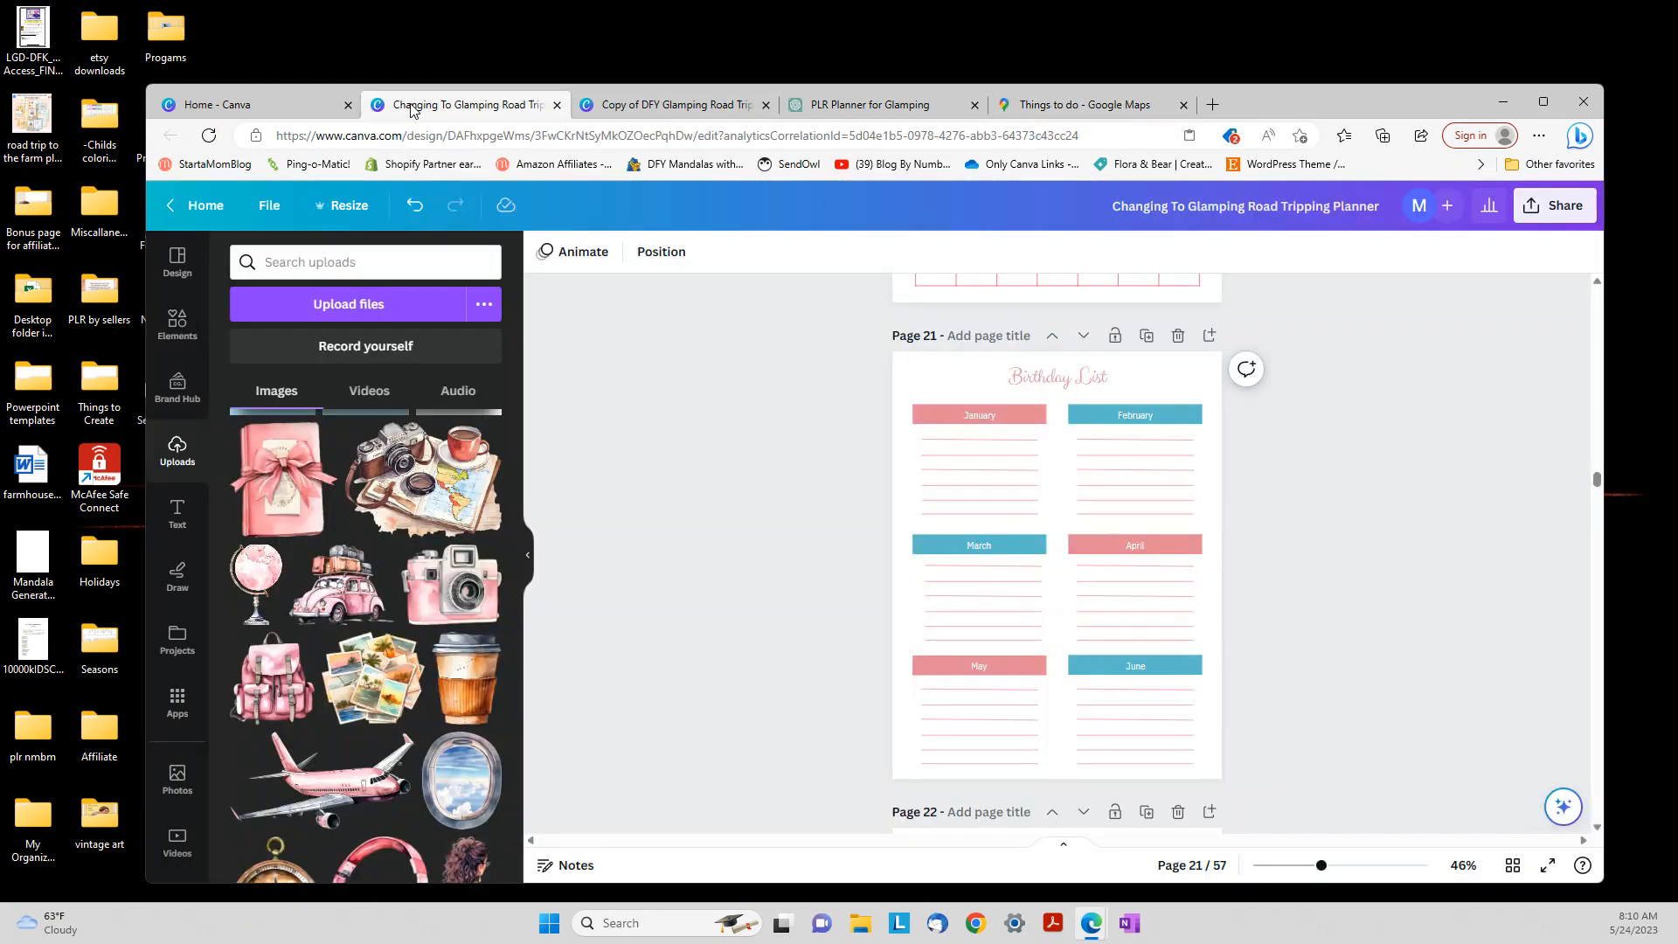
pyautogui.click(621, 106)
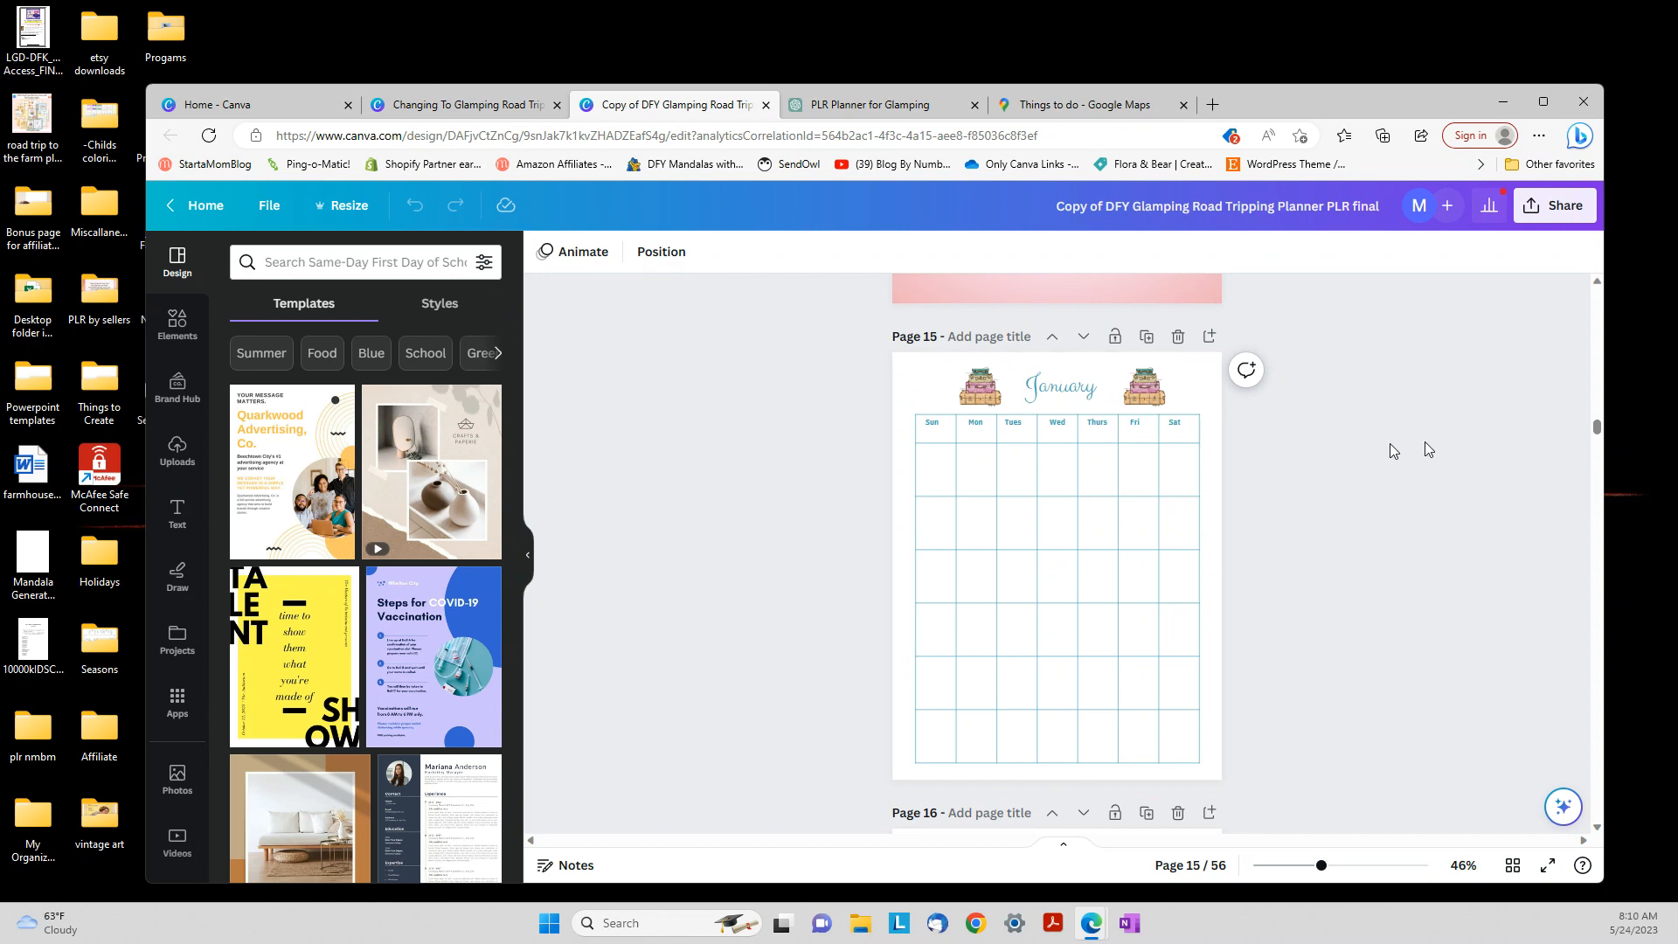
pyautogui.scroll(-10, 1398, 442)
pyautogui.scroll(-20, 1397, 442)
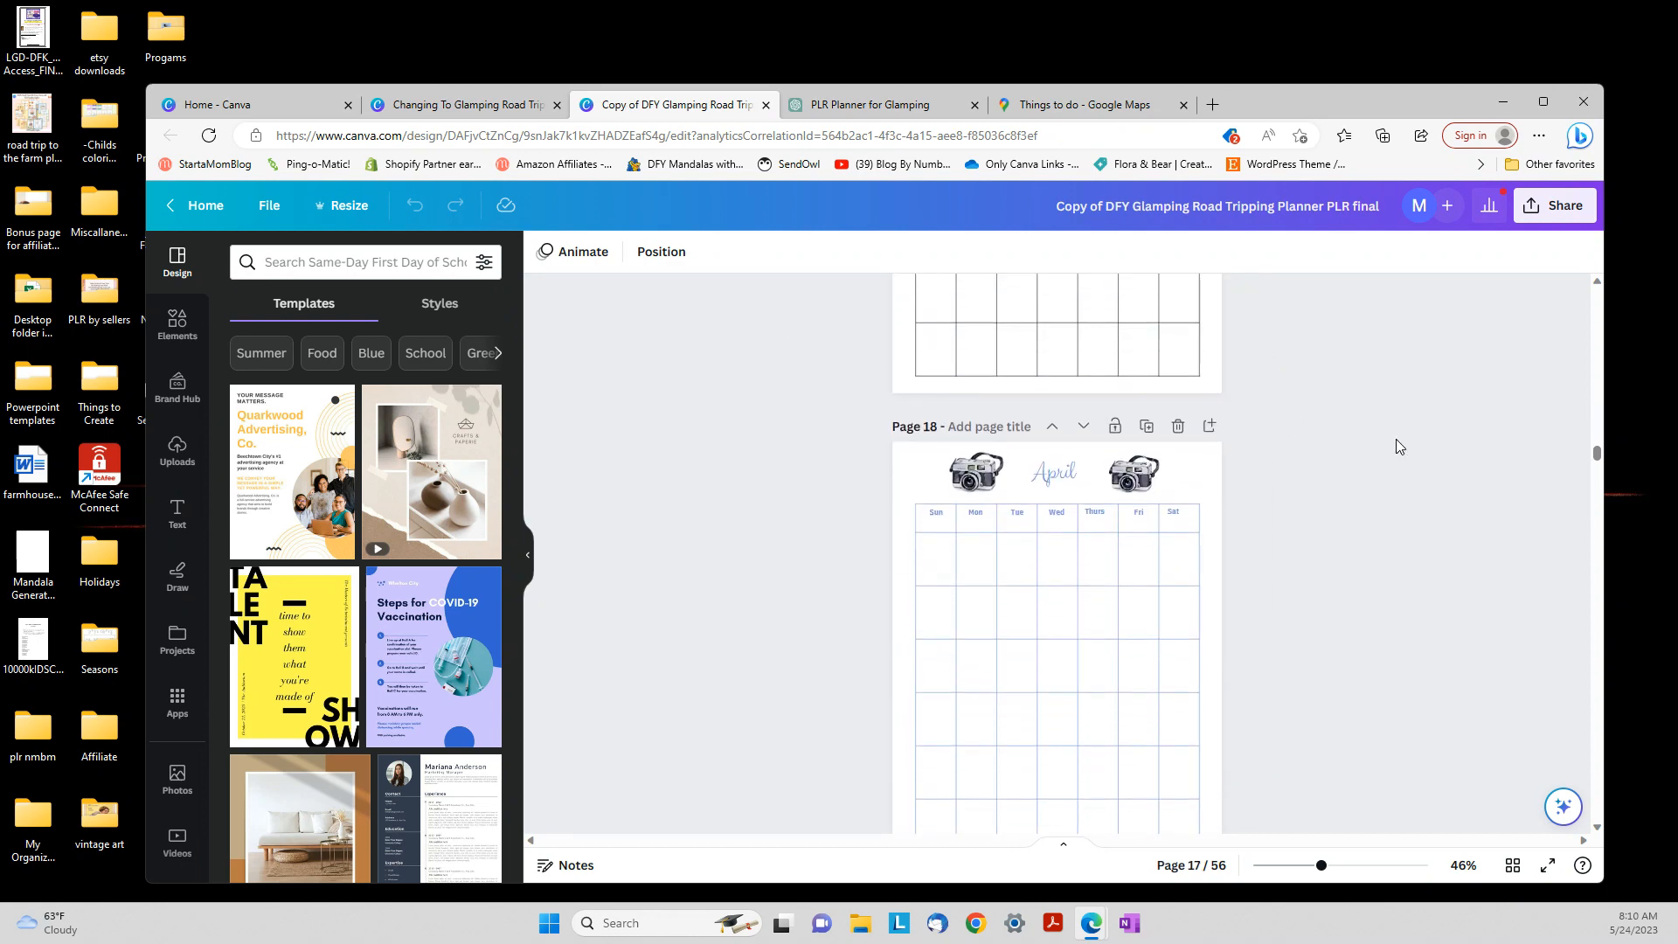
pyautogui.scroll(-20, 1397, 439)
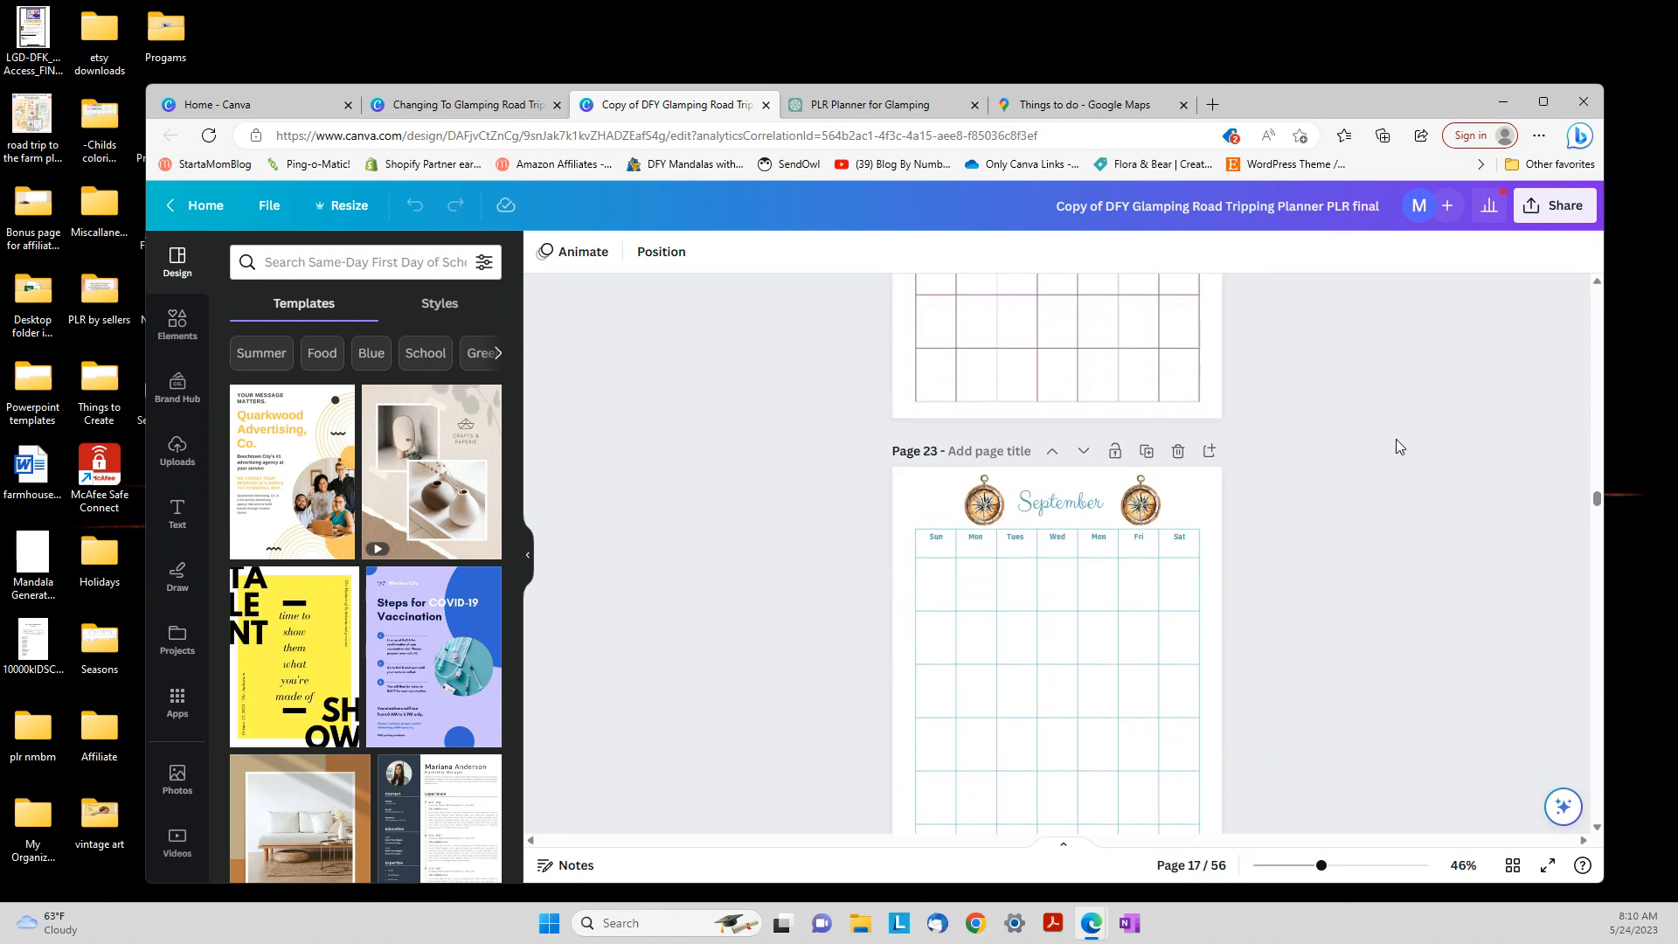
pyautogui.scroll(-15, 1397, 442)
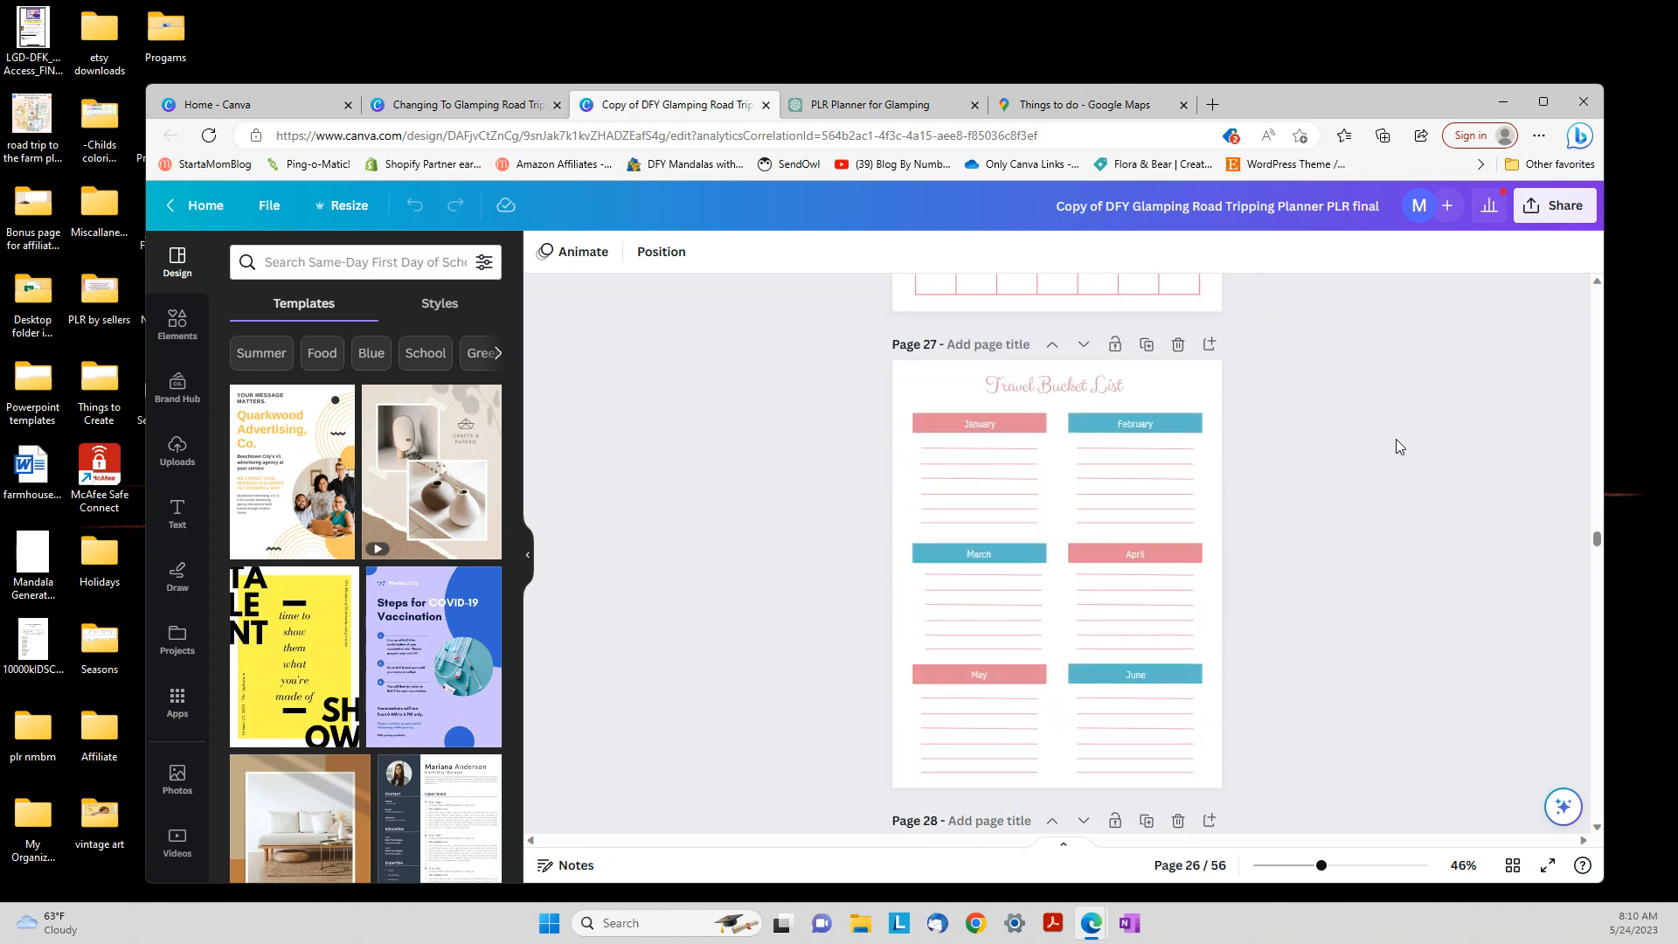
pyautogui.scroll(-15, 1397, 446)
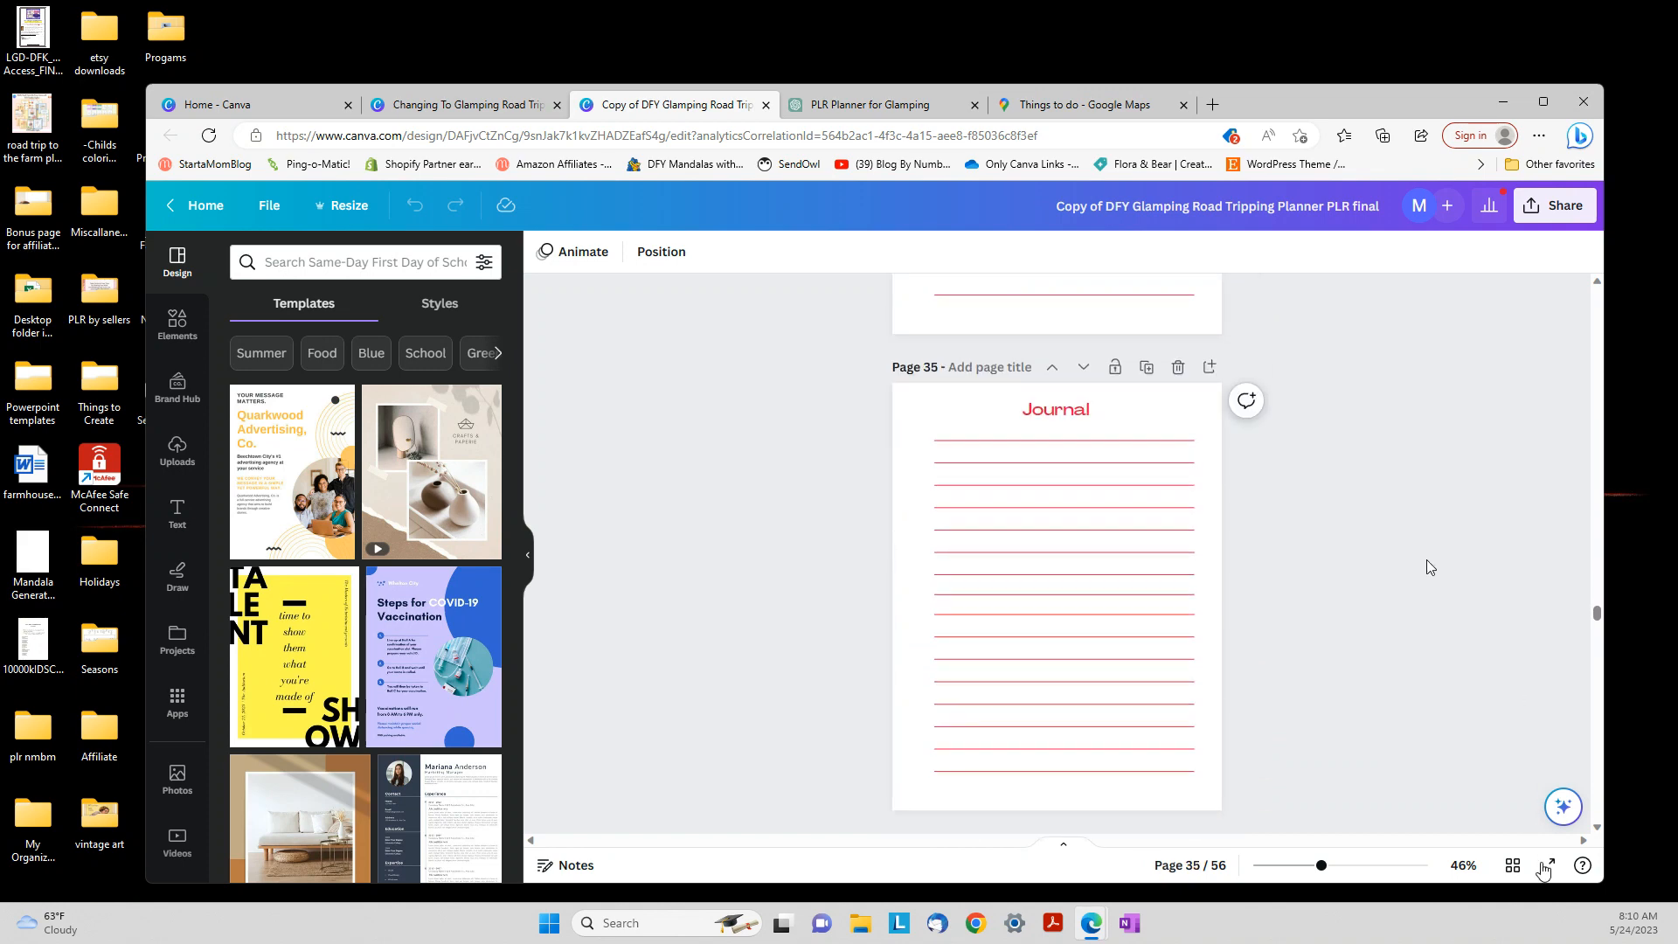
# Survey all planner pages as a grid, open the Travel Checklist on page 9 and view the Destination page before it
pyautogui.click(1513, 866)
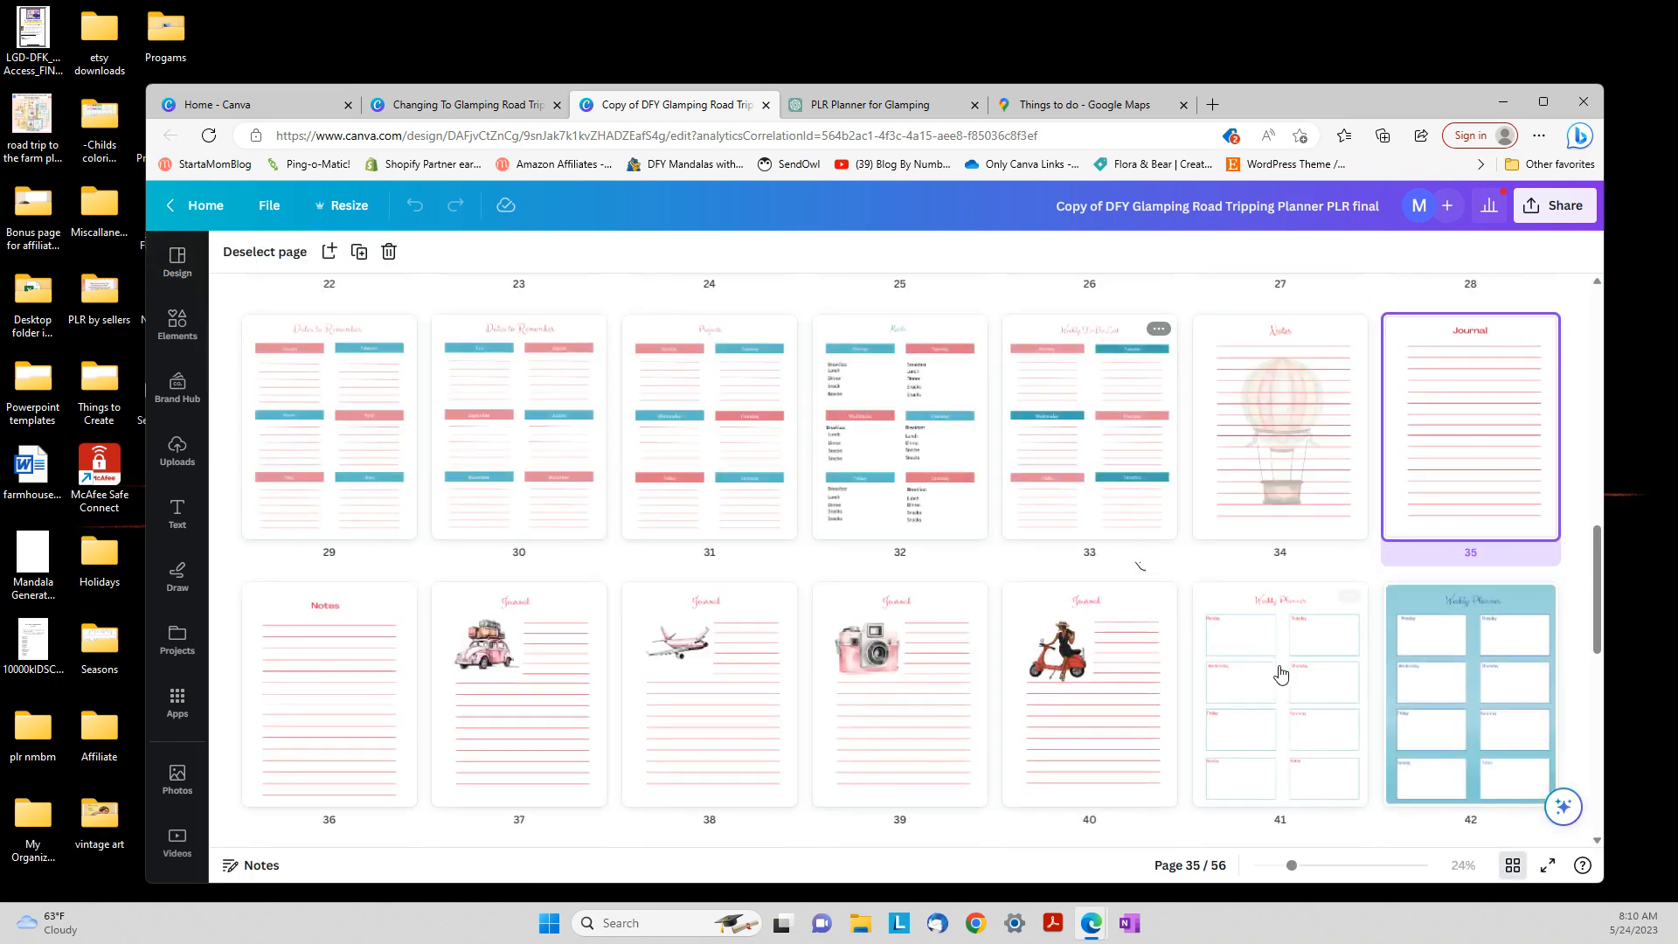
pyautogui.scroll(6, 1277, 669)
pyautogui.scroll(3, 1277, 669)
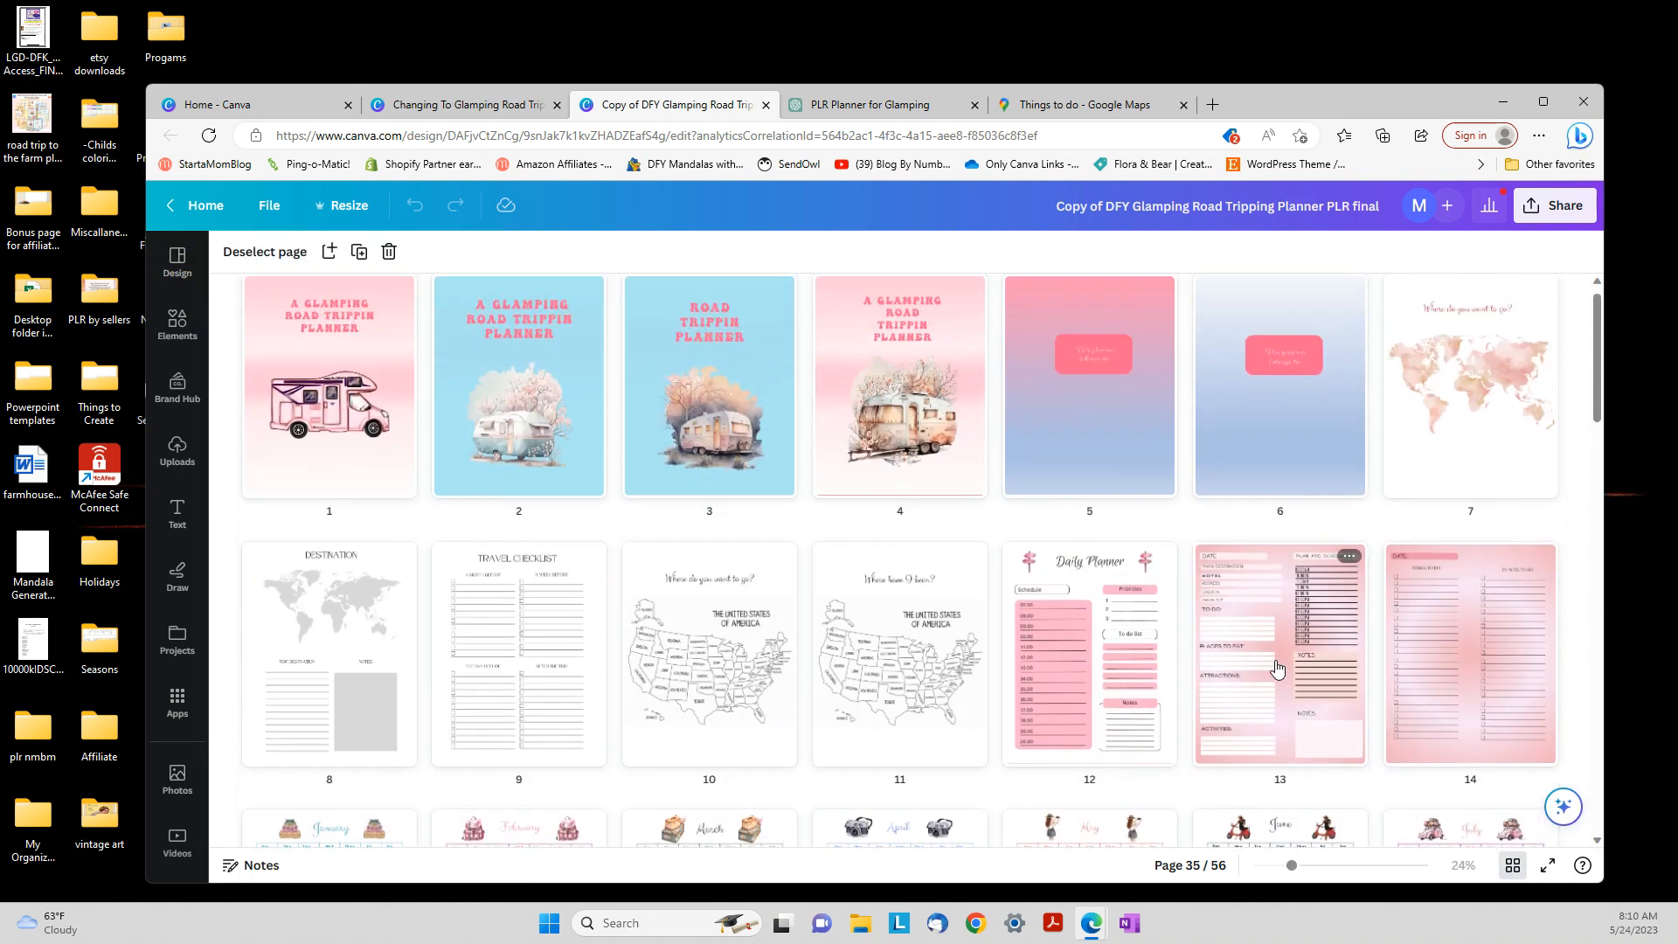
pyautogui.doubleClick(540, 662)
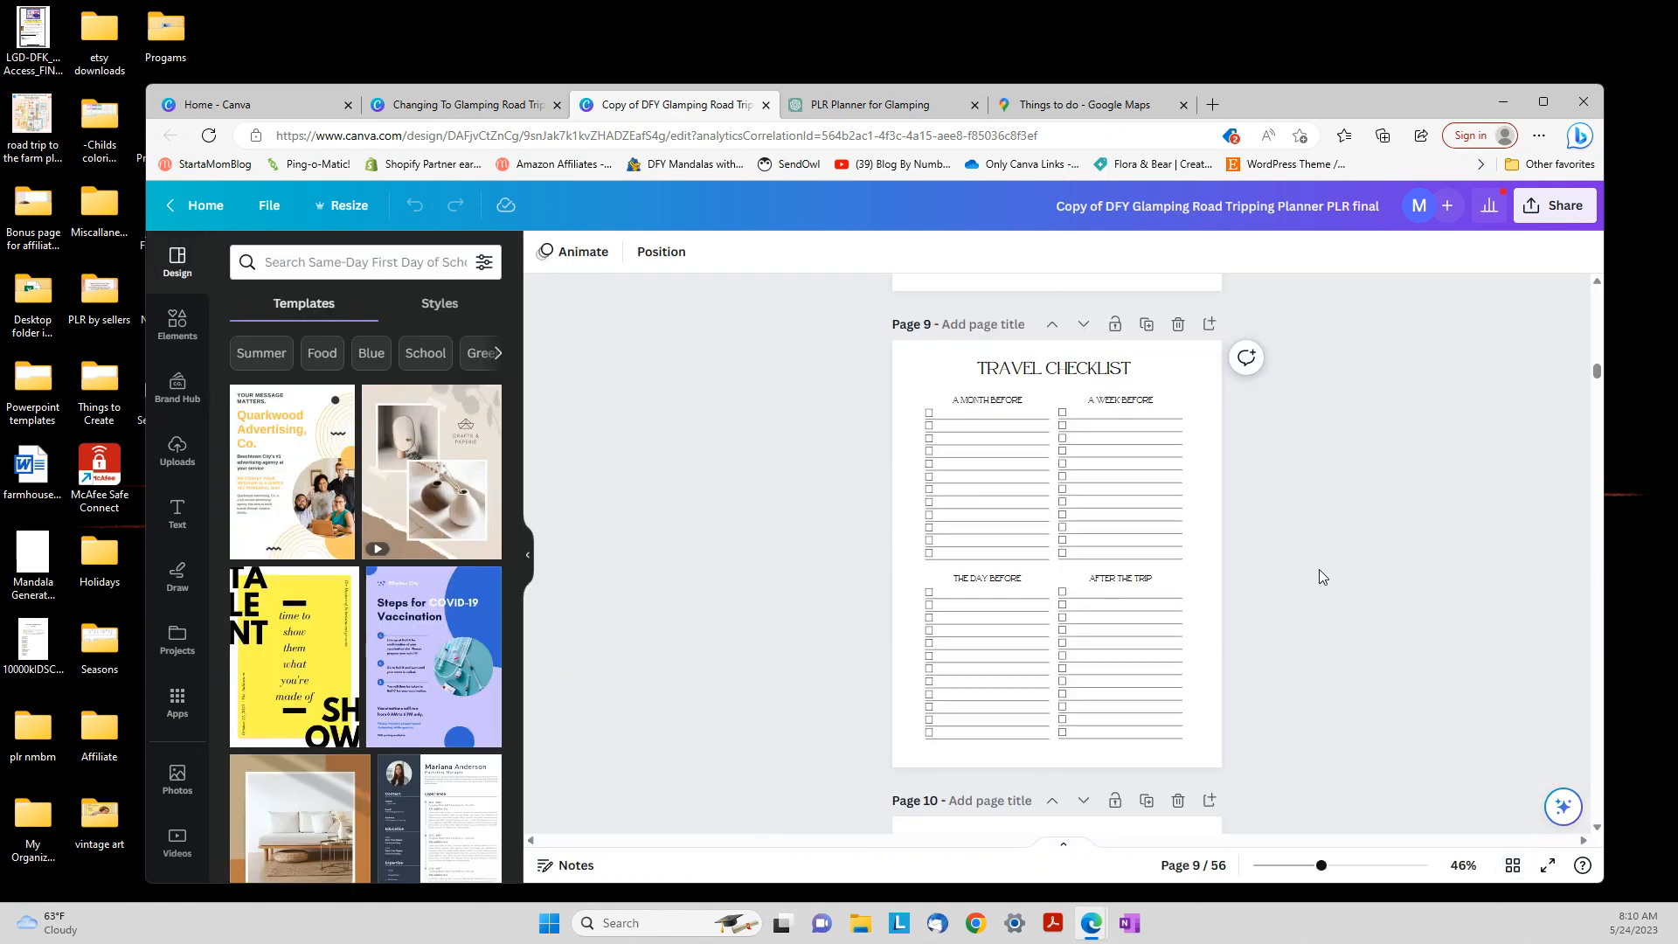
pyautogui.scroll(5, 1293, 577)
pyautogui.scroll(-2, 1296, 581)
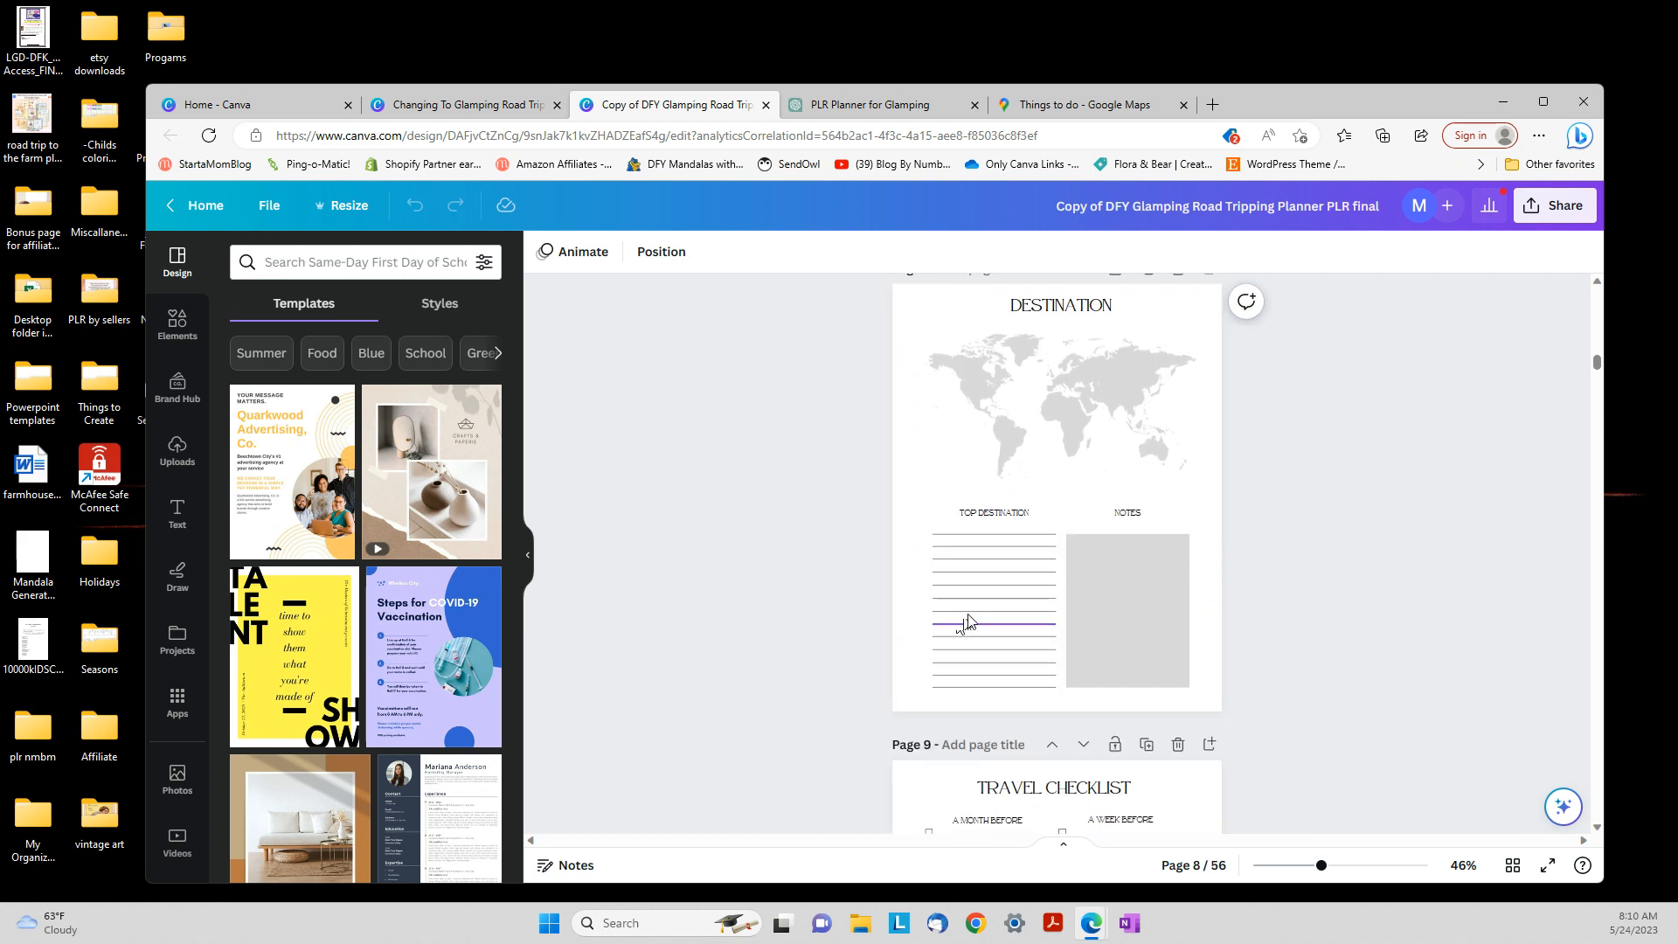
# Switch to Google Maps and read through the list of things to do around Atlanta, from World of Coca-Cola to Six Flags Over Georgia
pyautogui.click(1097, 107)
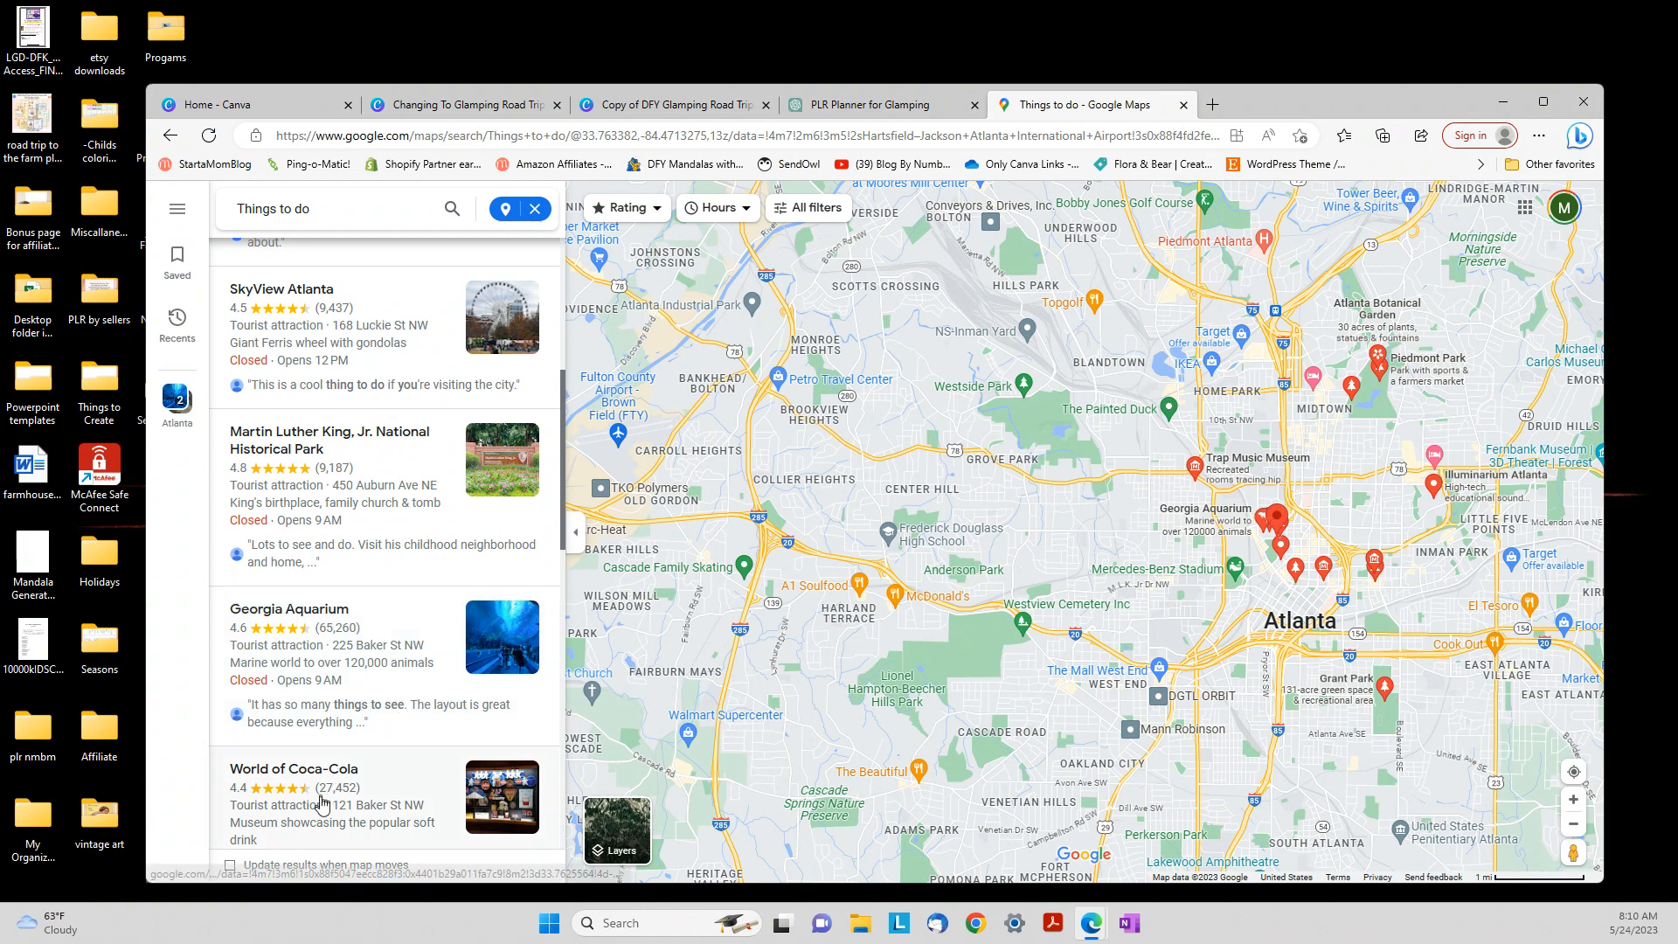
pyautogui.scroll(-4, 397, 769)
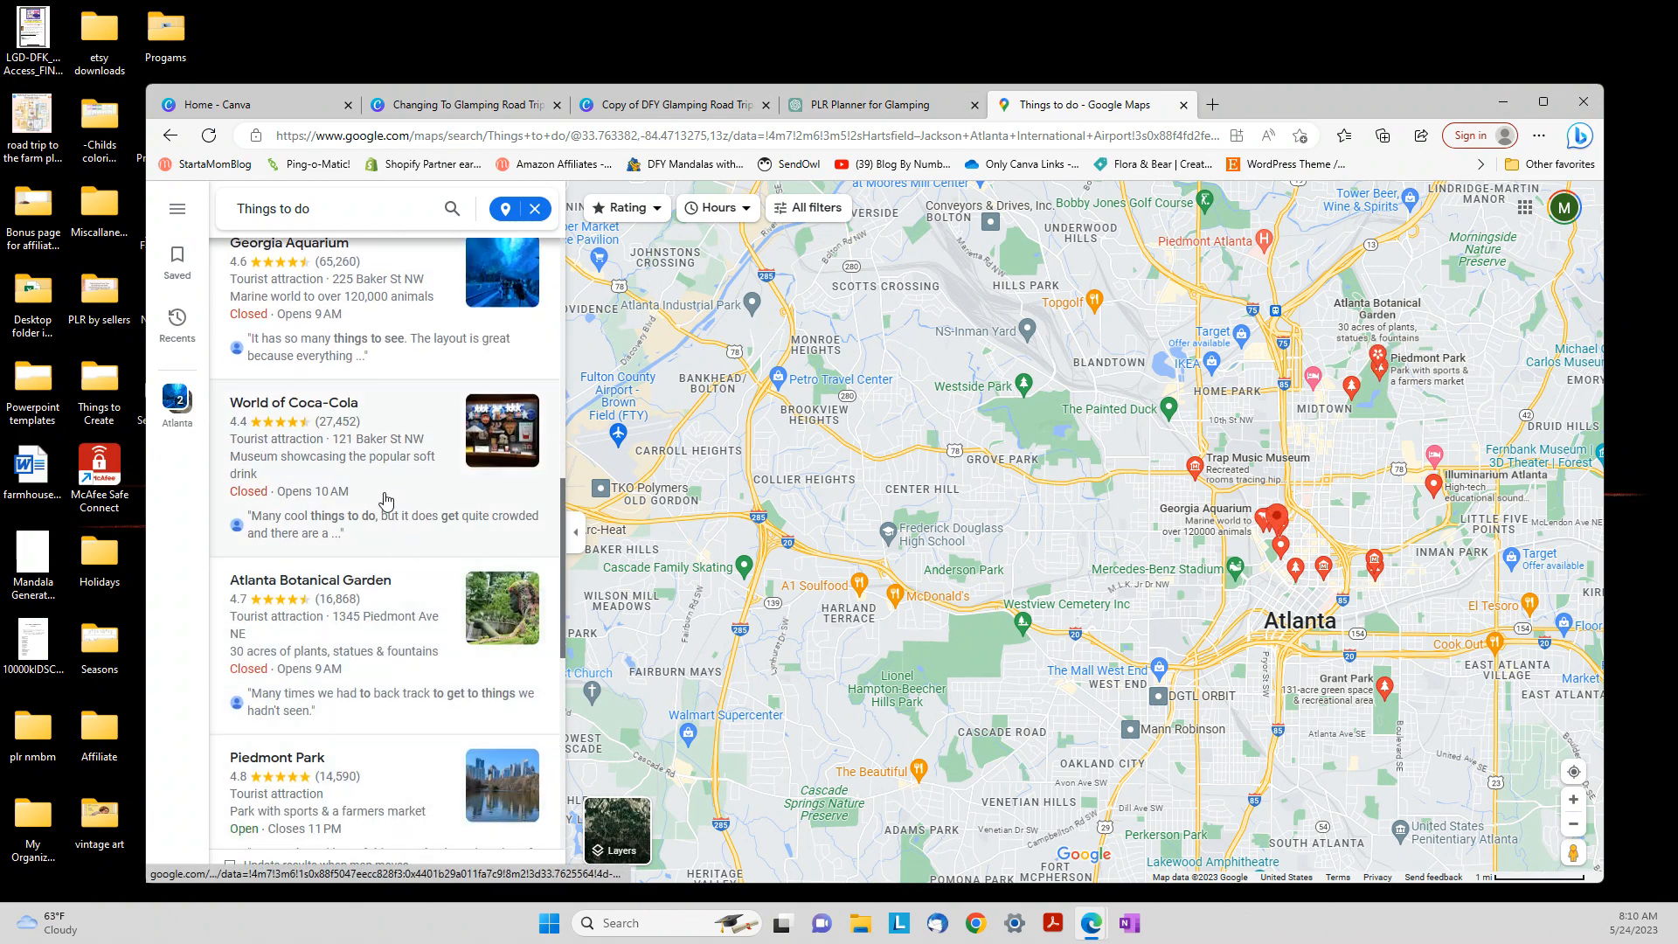
pyautogui.scroll(-2, 388, 490)
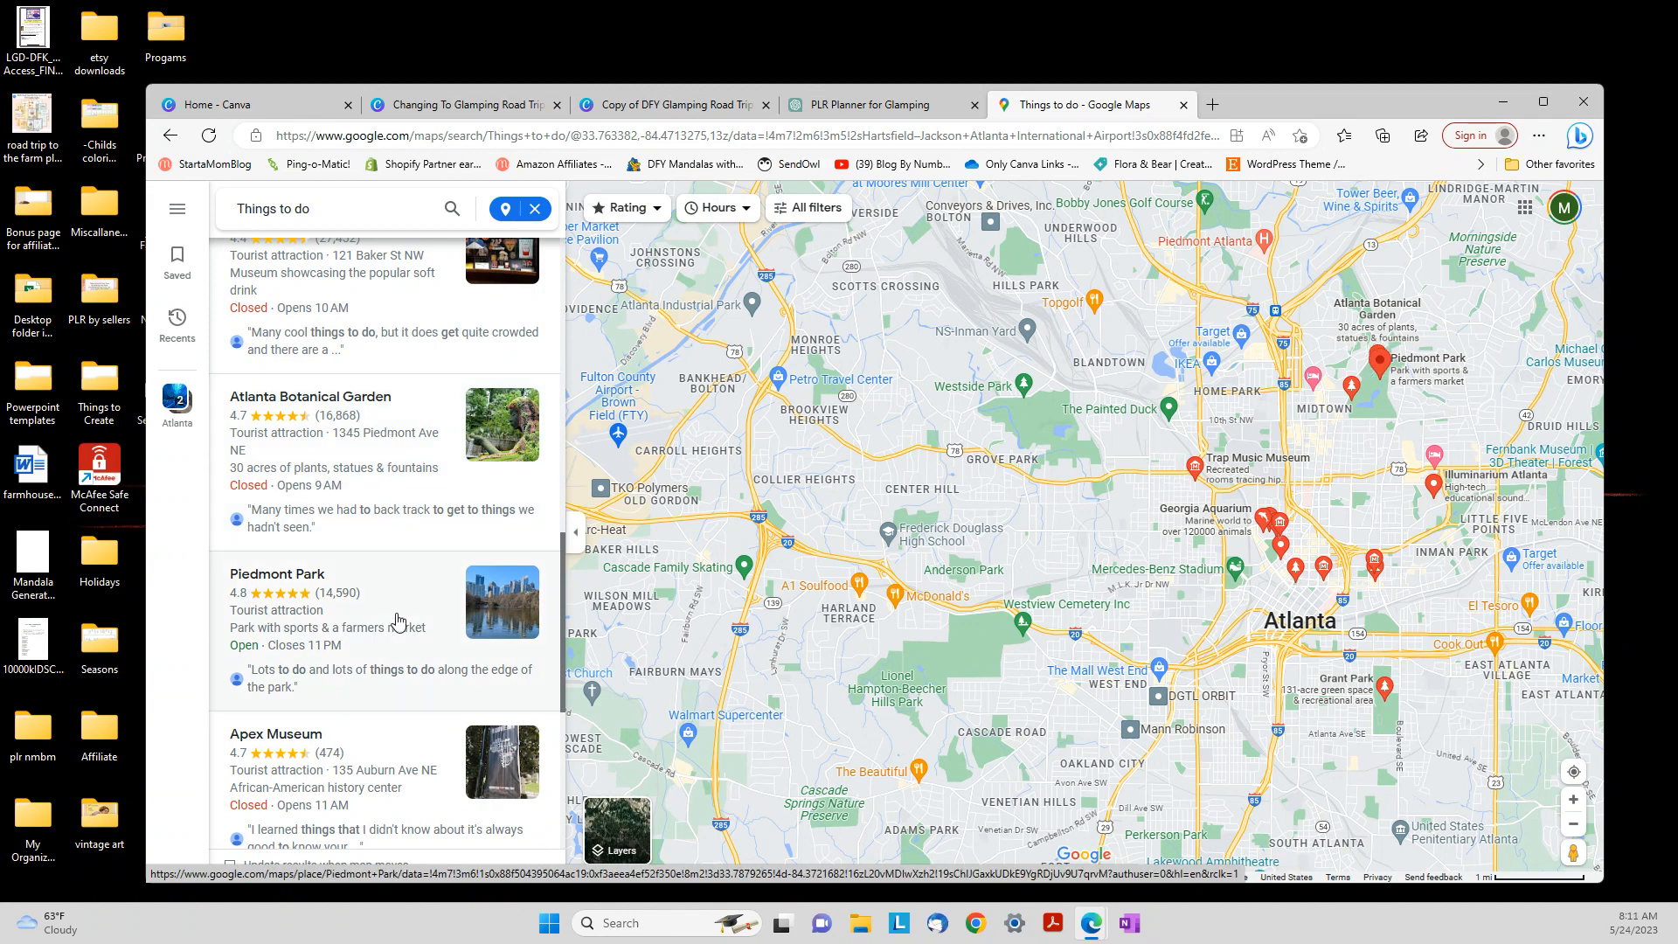
pyautogui.scroll(-5, 395, 619)
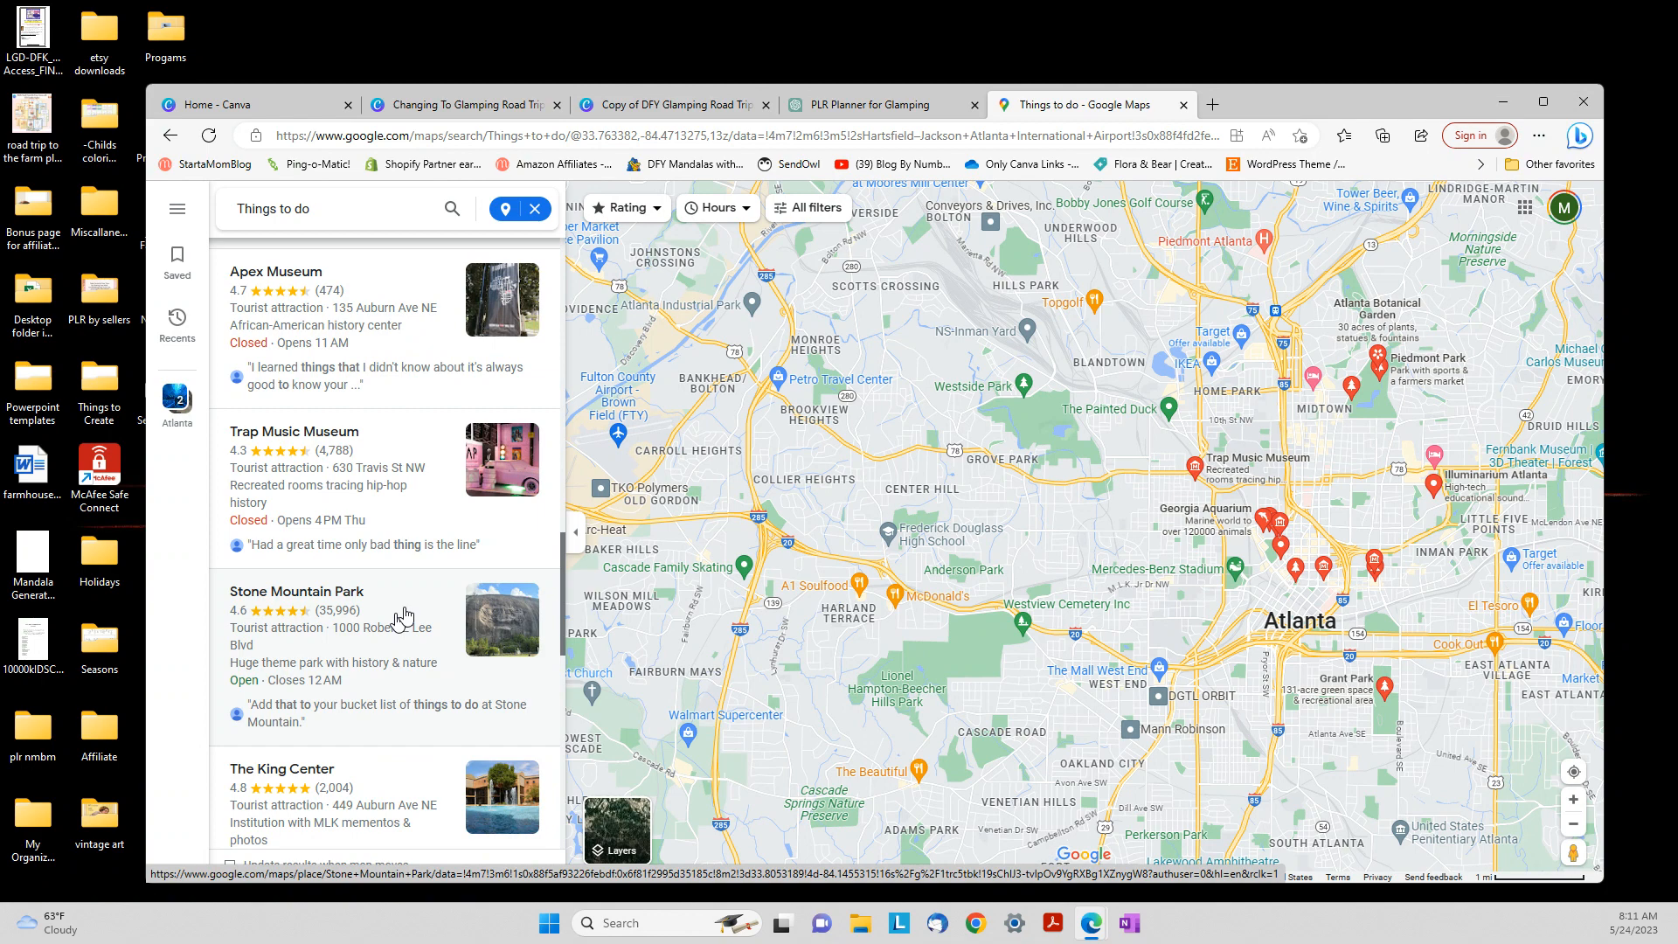
pyautogui.scroll(-5, 403, 617)
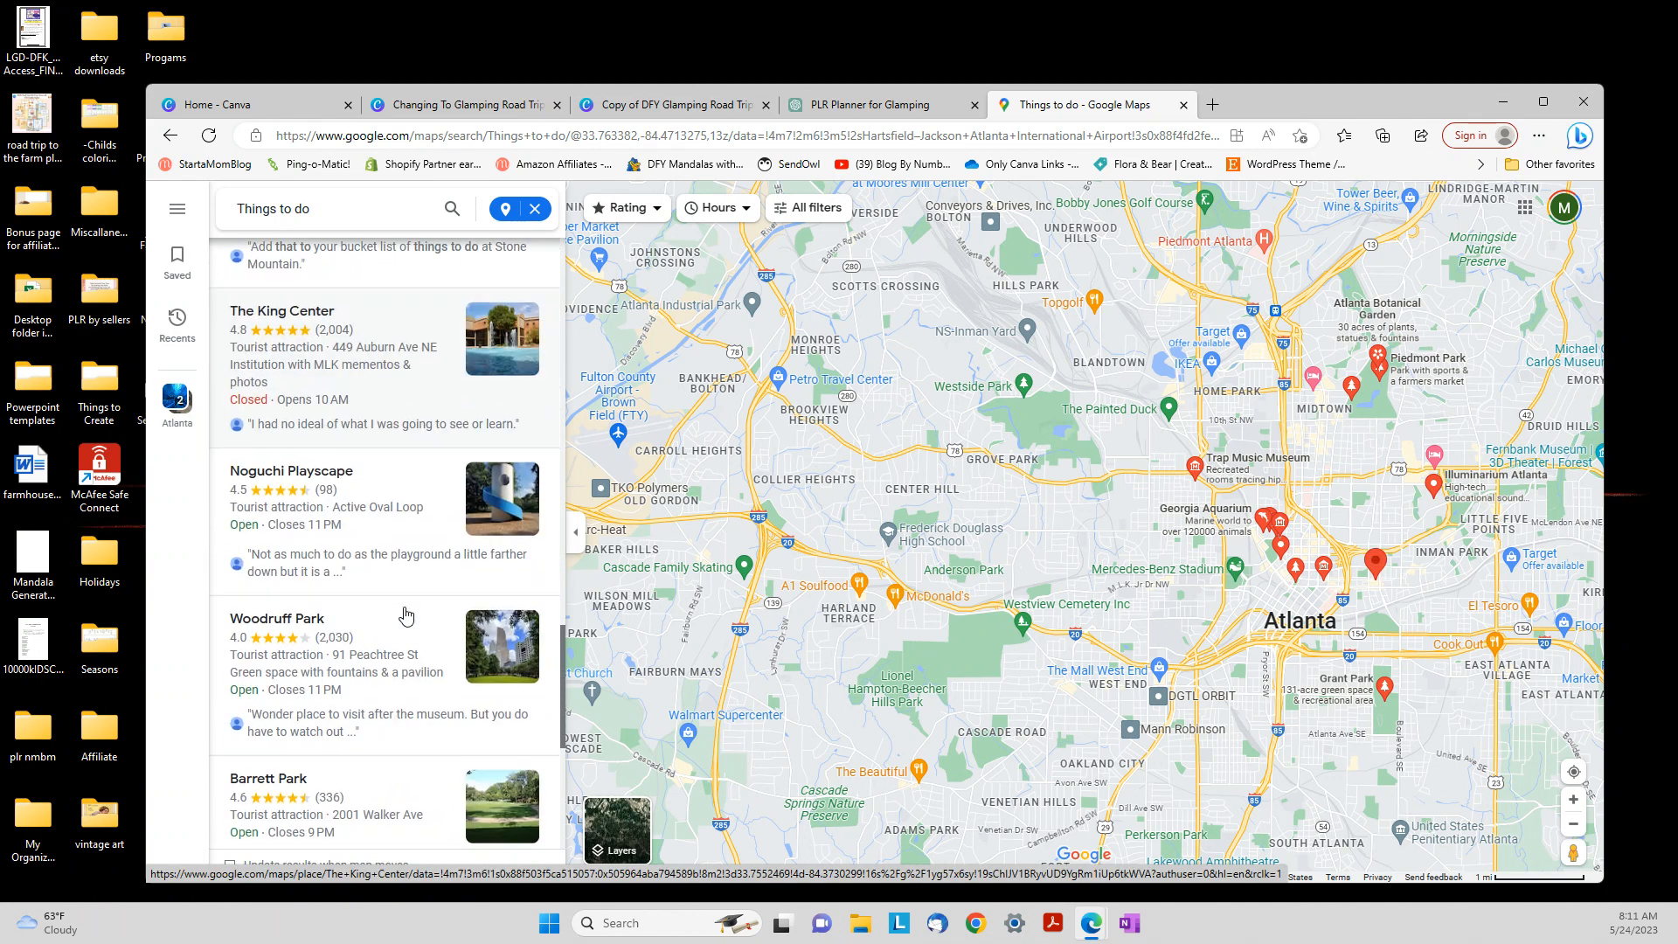
pyautogui.scroll(-2, 405, 616)
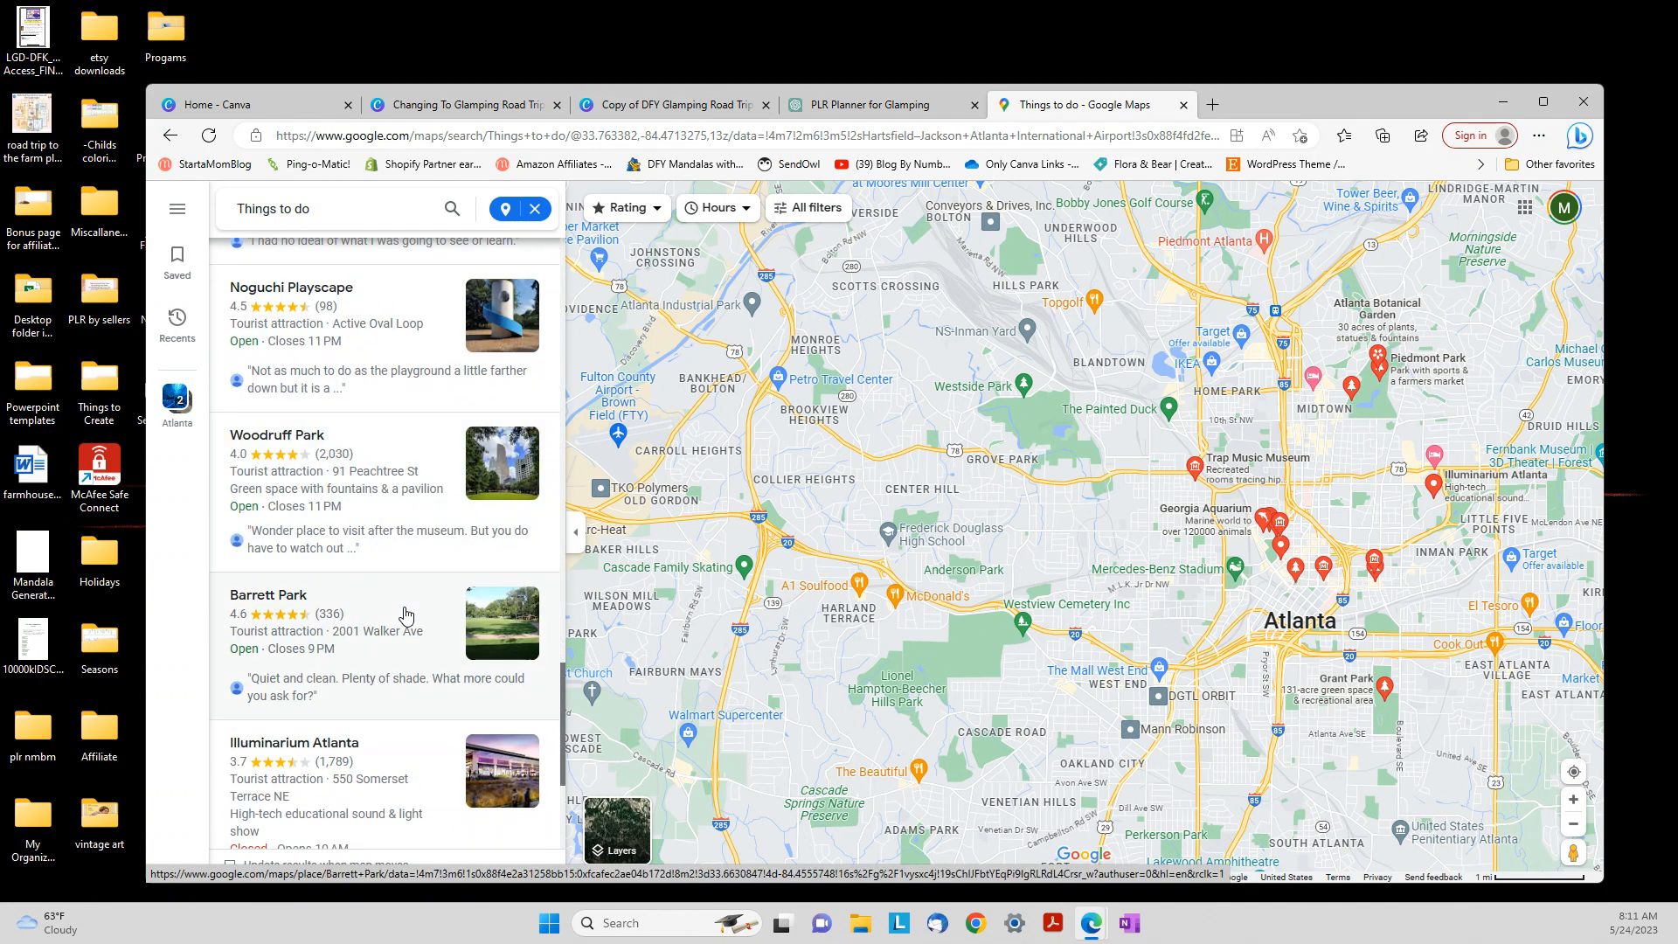
pyautogui.scroll(-3, 404, 613)
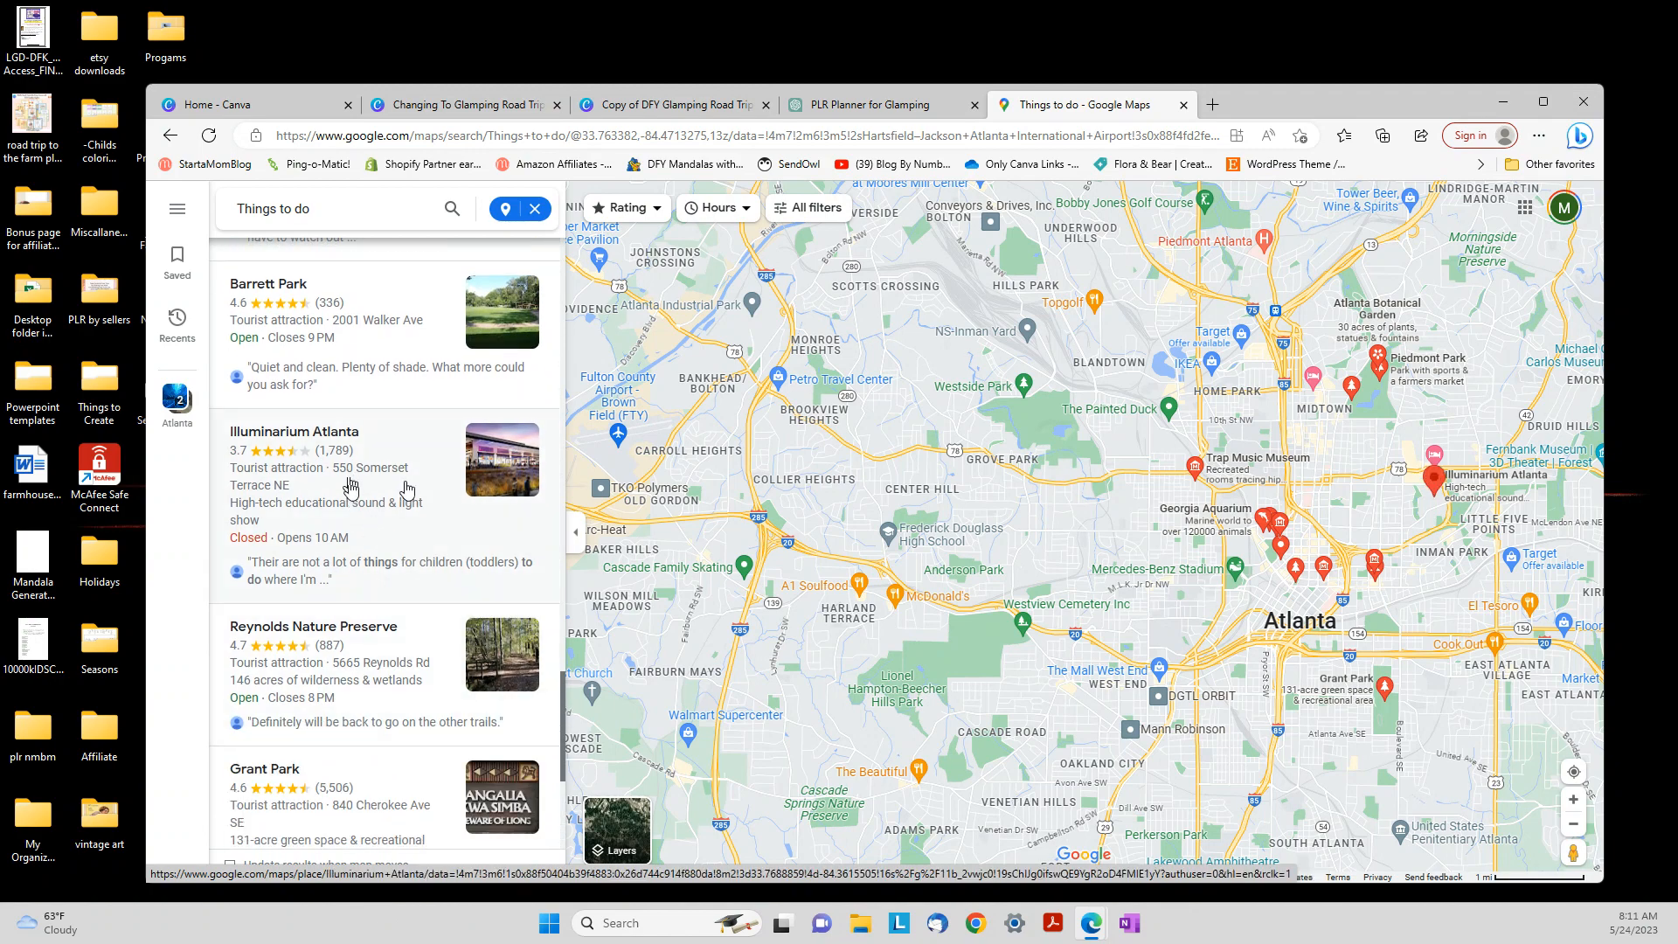
pyautogui.scroll(-2, 402, 510)
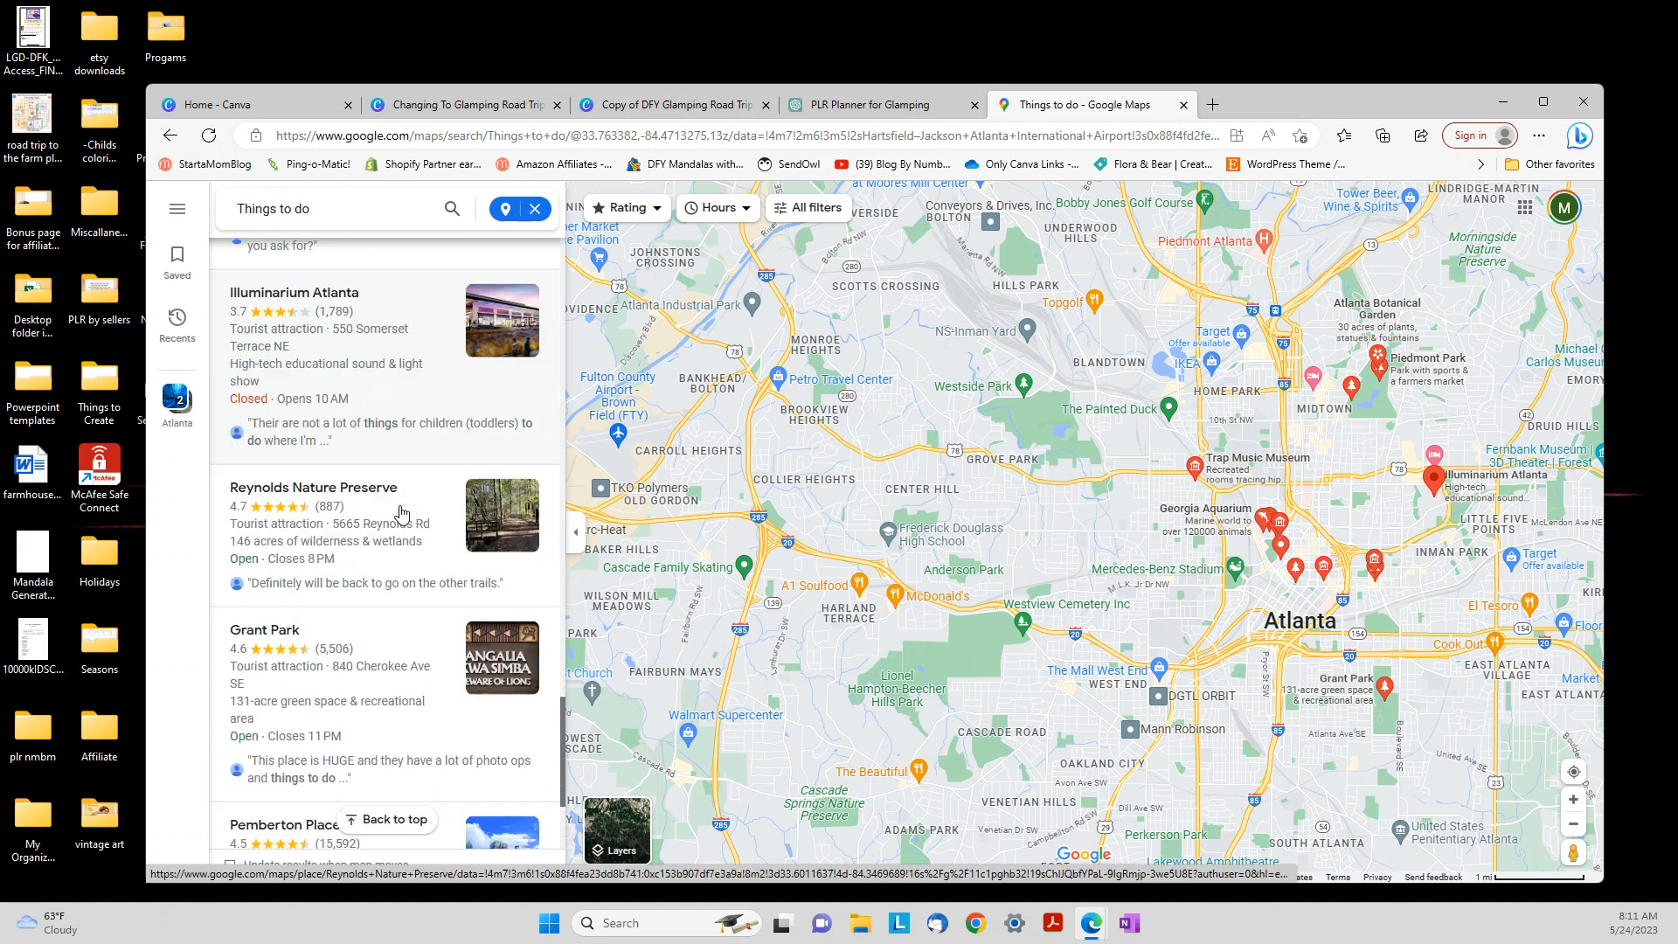
pyautogui.scroll(-2, 402, 513)
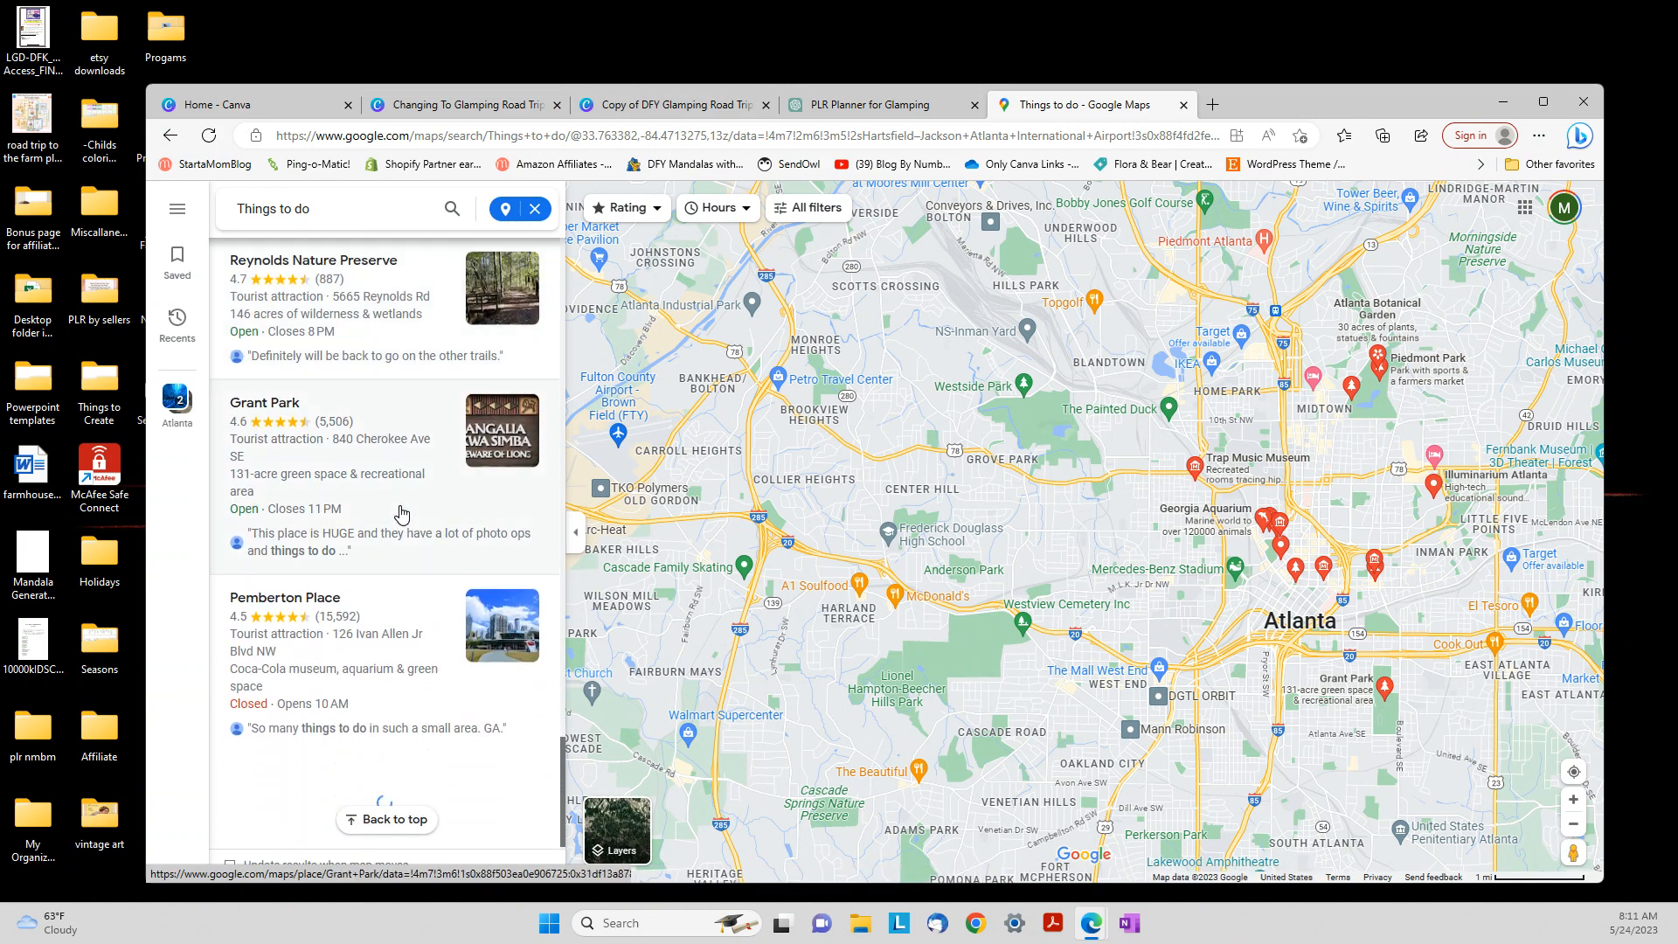
pyautogui.scroll(-3, 401, 513)
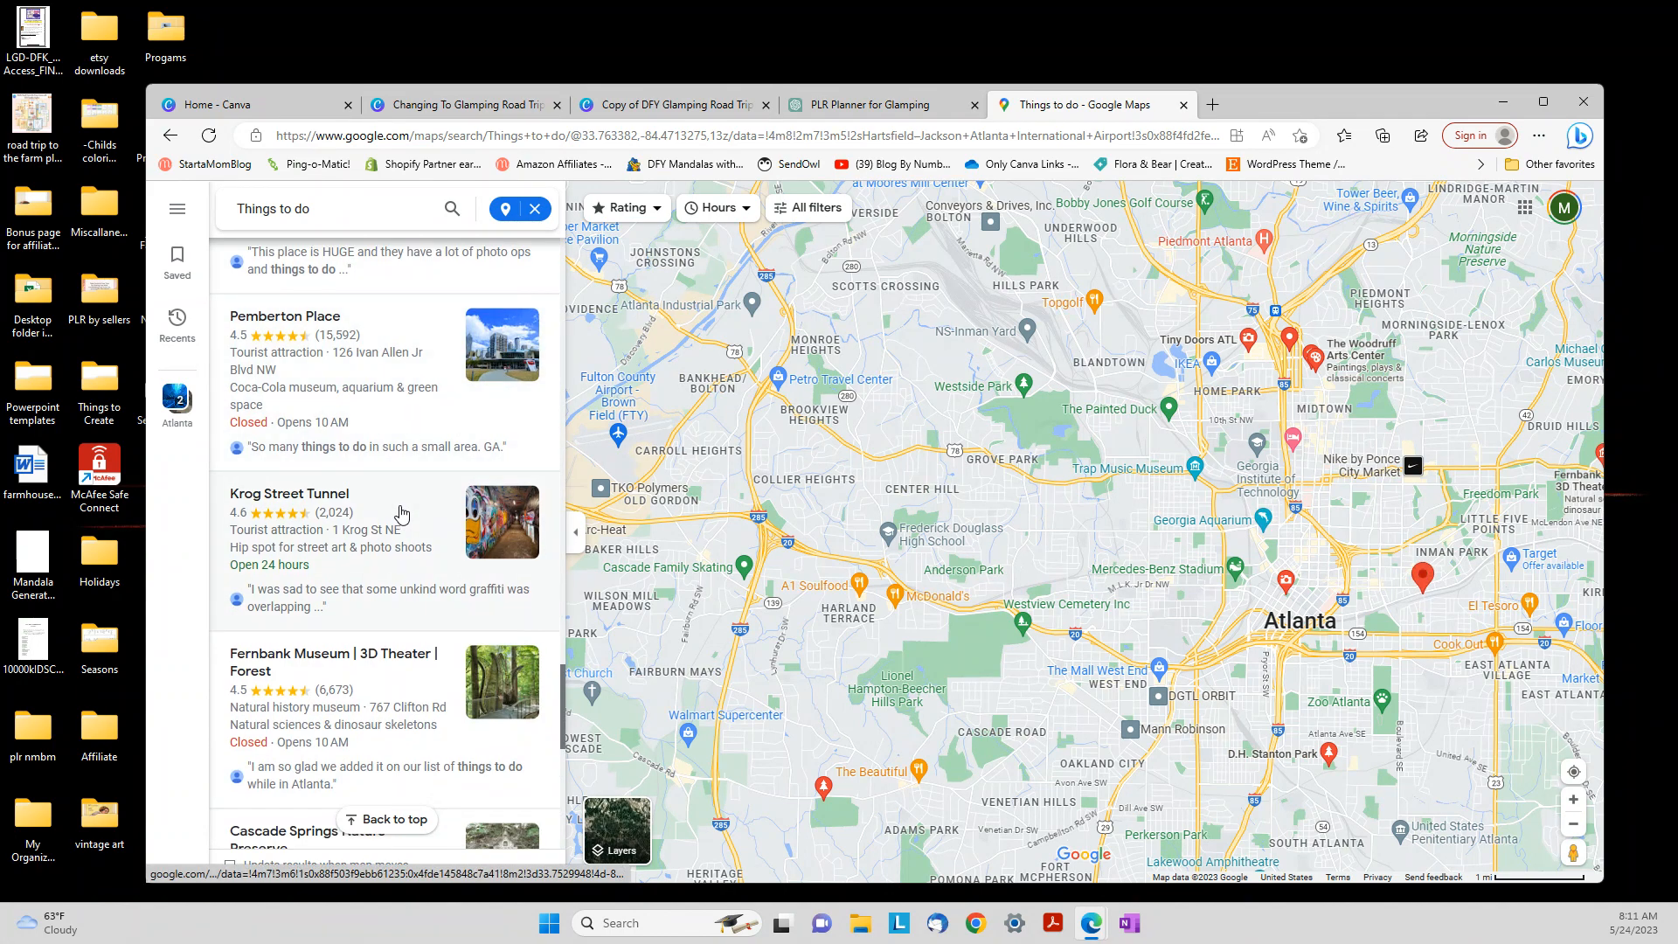
pyautogui.scroll(-2, 401, 514)
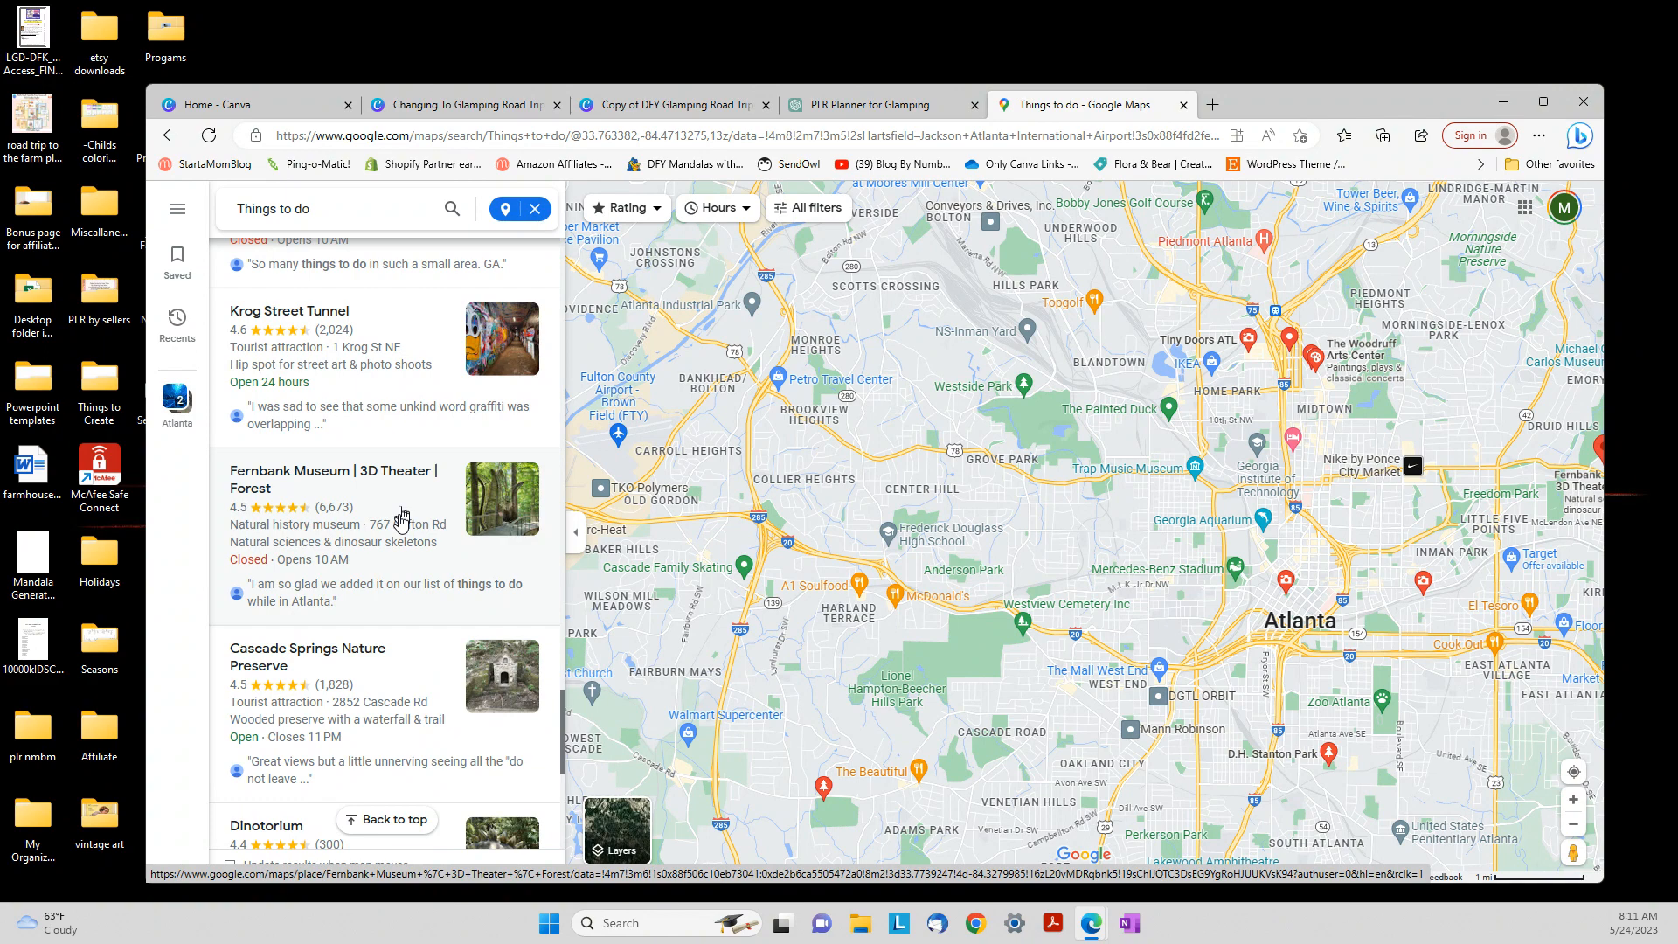
pyautogui.scroll(-4, 400, 519)
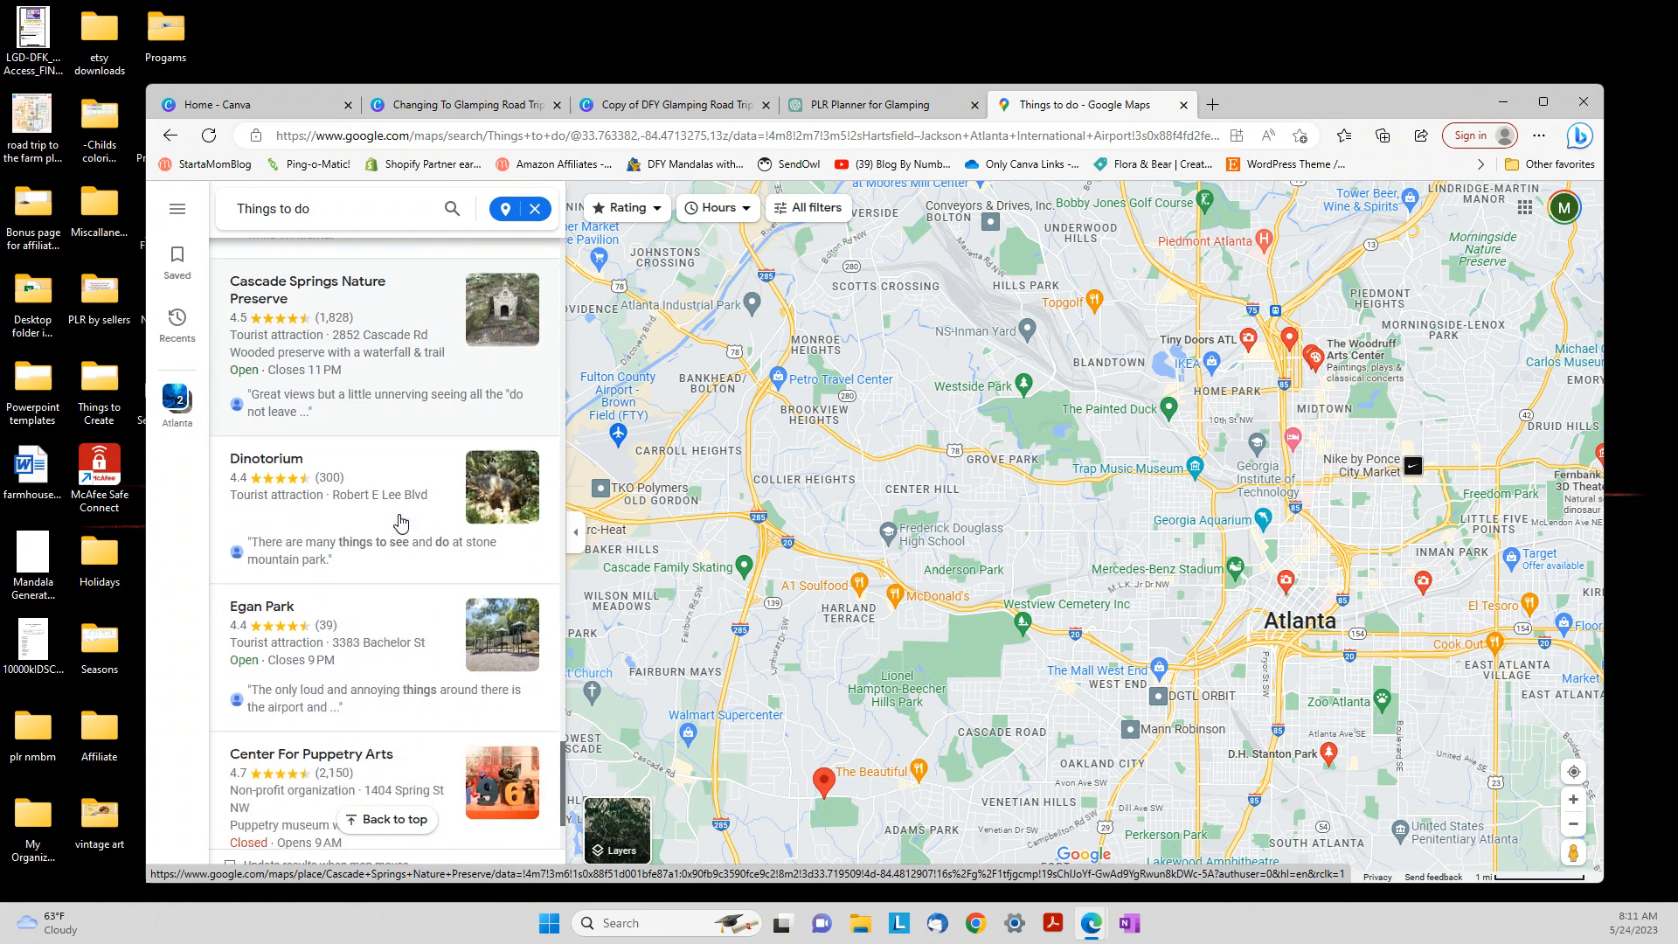
pyautogui.scroll(-2, 400, 522)
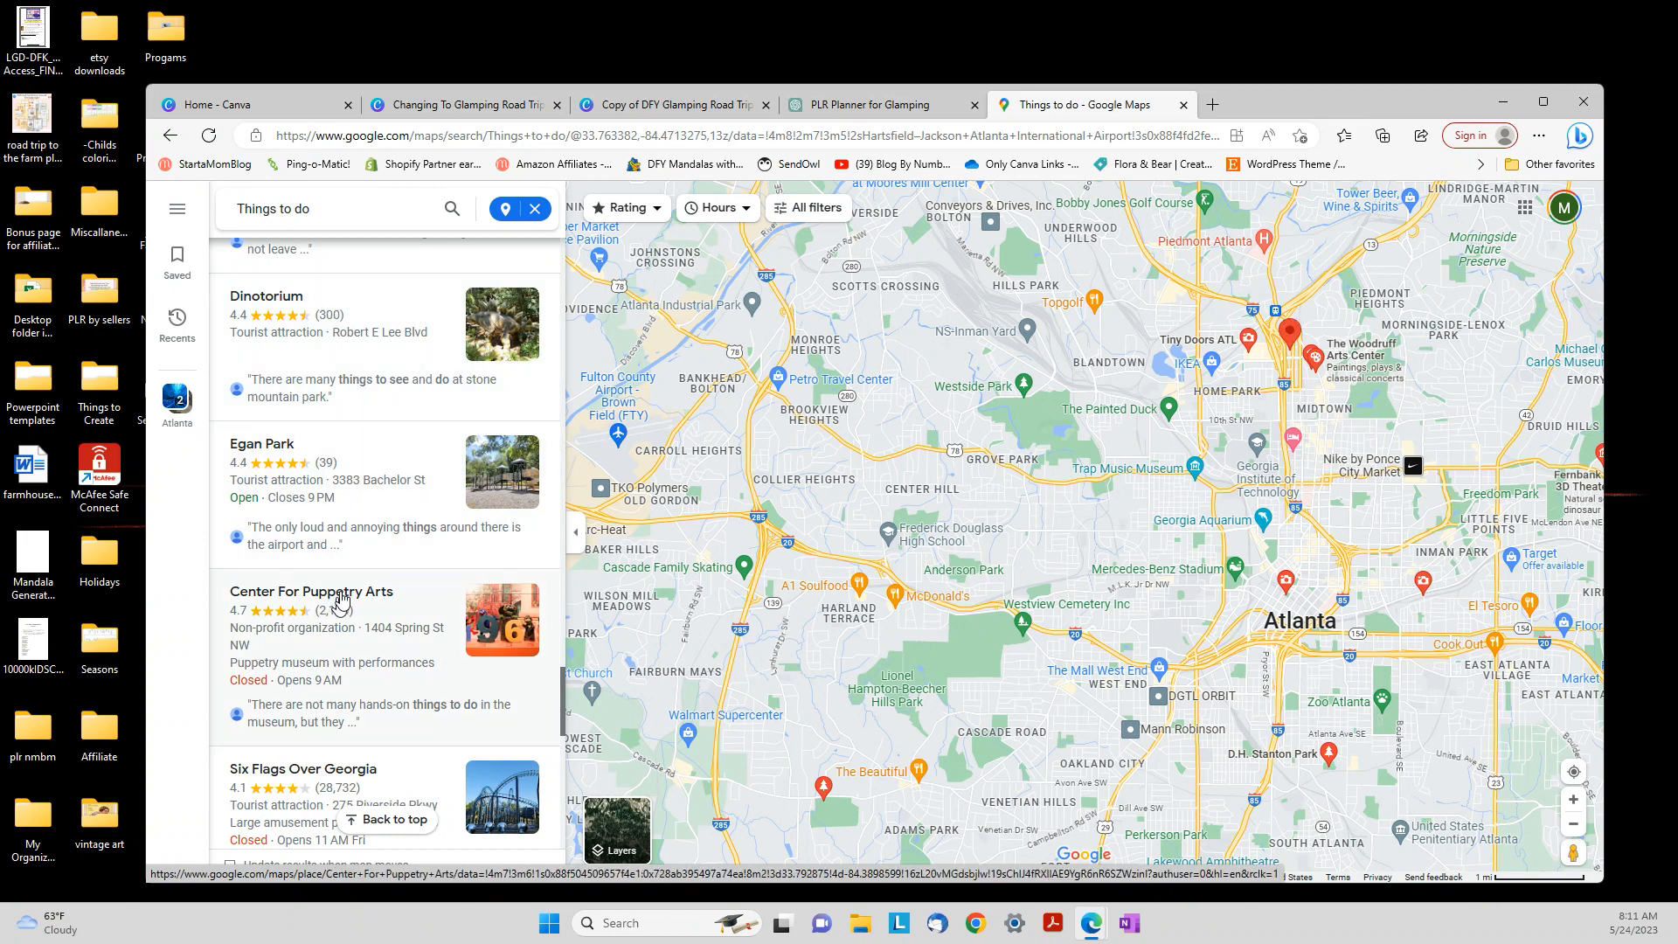
pyautogui.scroll(-2, 341, 599)
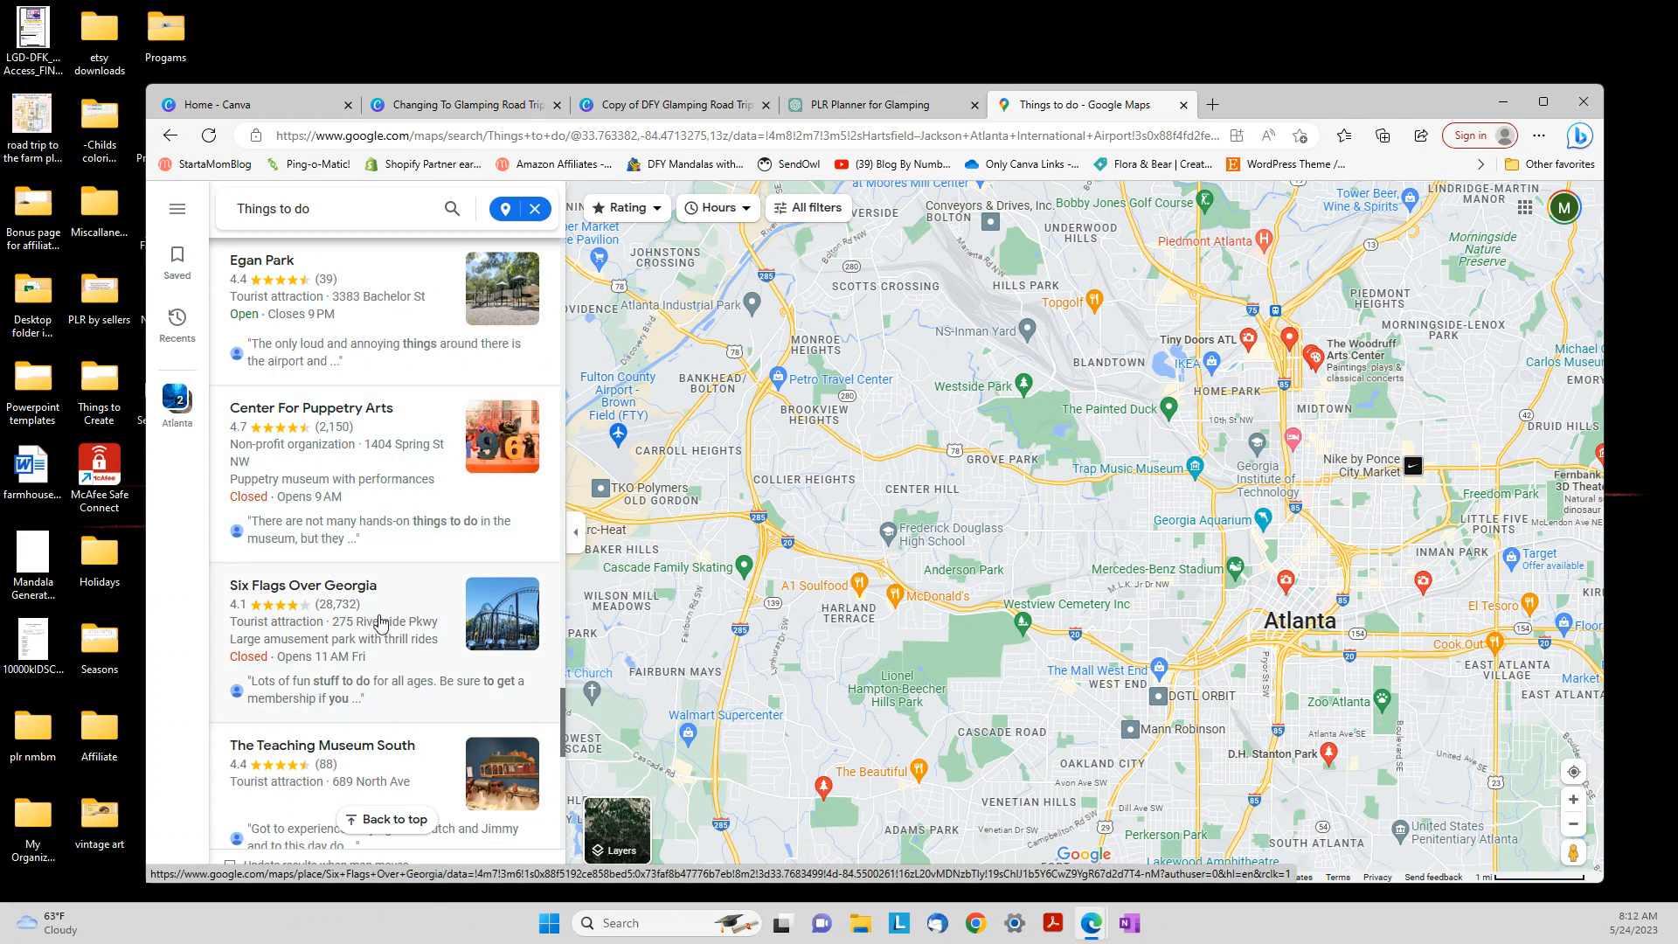
# Return to the Illuminarium Atlanta and Reynolds Nature Preserve entries and examine the map area west of Atlanta around Six Flags
pyautogui.scroll(10, 384, 621)
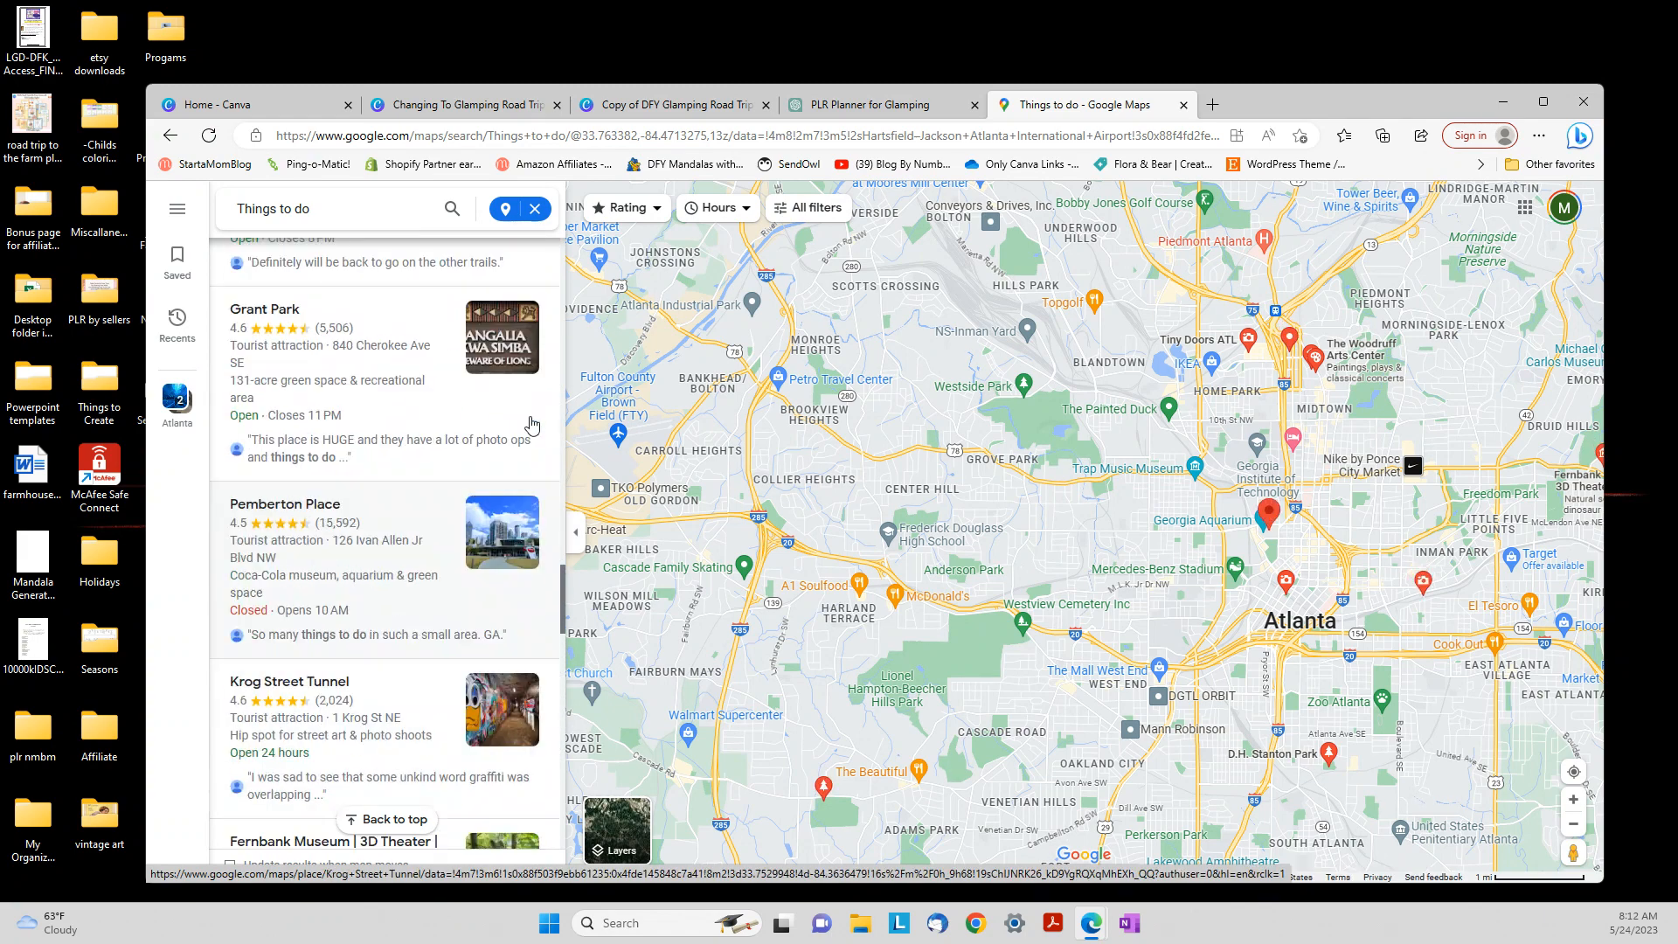
pyautogui.scroll(3, 532, 425)
pyautogui.scroll(3, 579, 354)
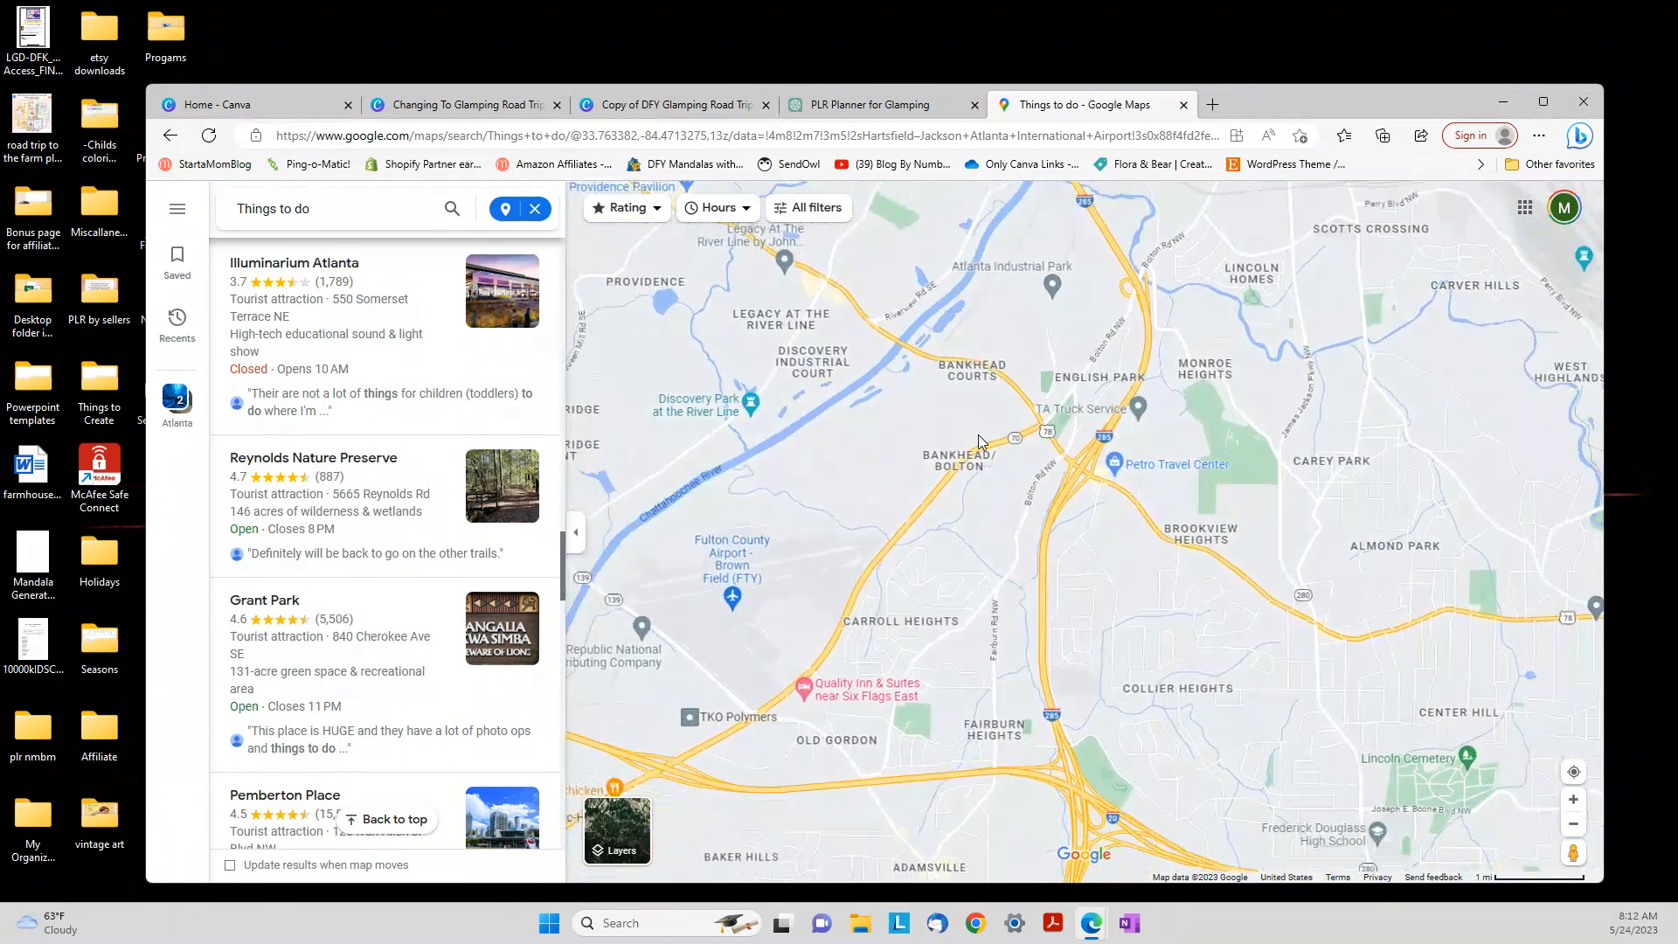
pyautogui.scroll(-4, 979, 441)
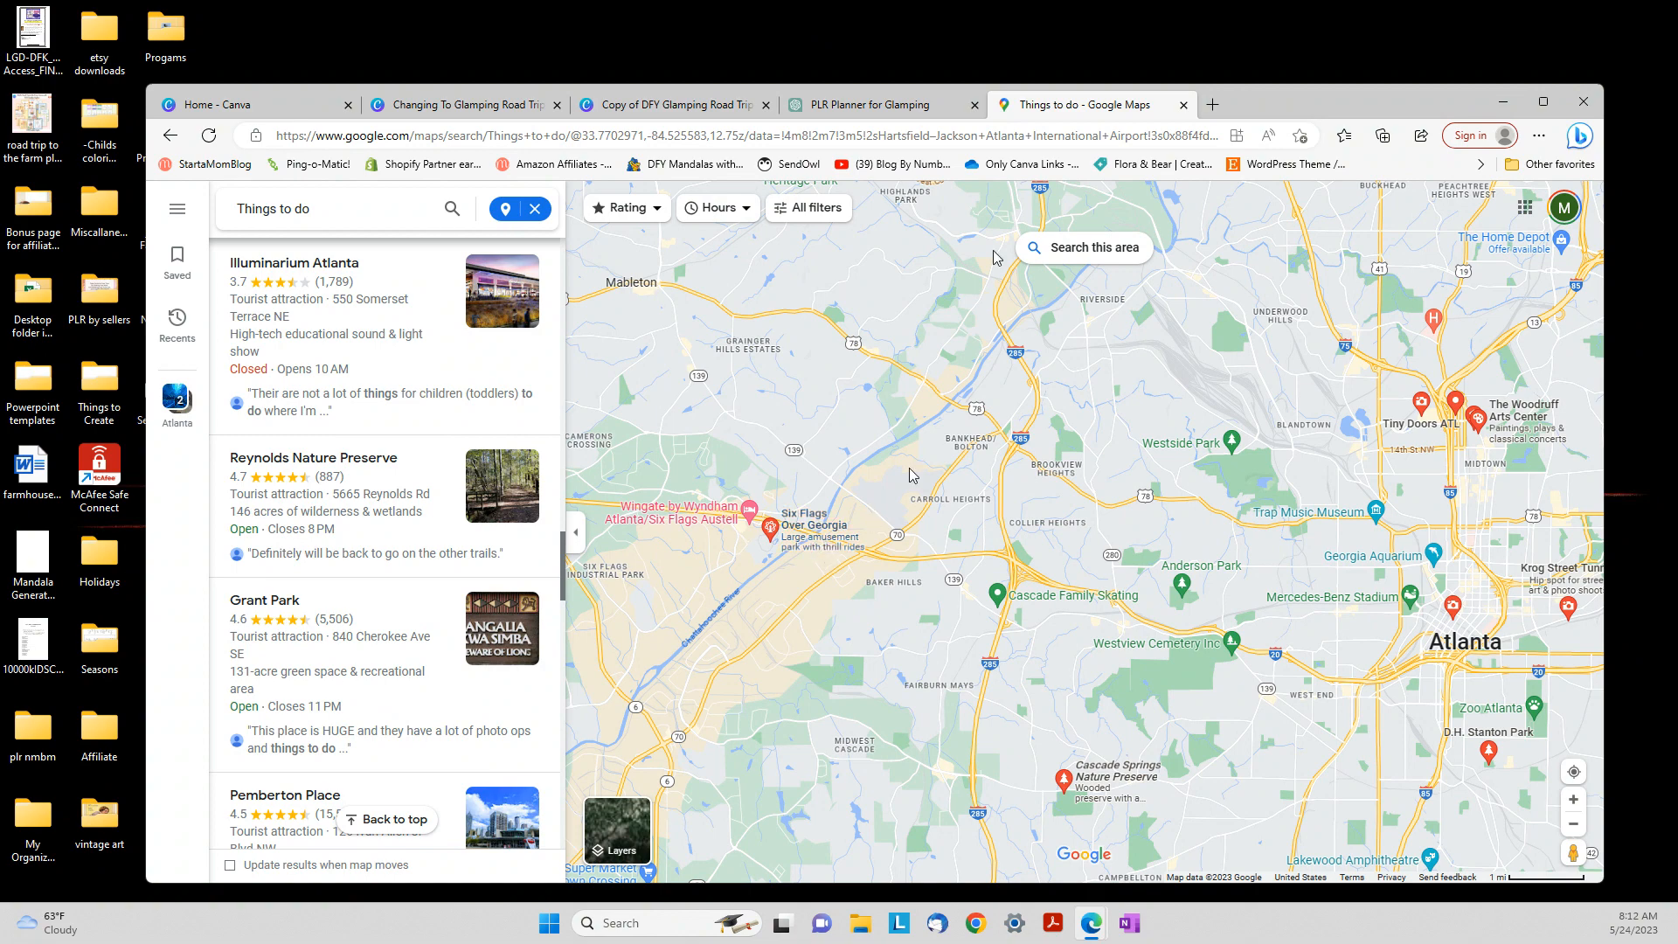
# Switch to the "PLR Planner for Glamping" ChatGPT conversation and read the numbered list of planner page ideas through to Travel Tips
pyautogui.click(858, 116)
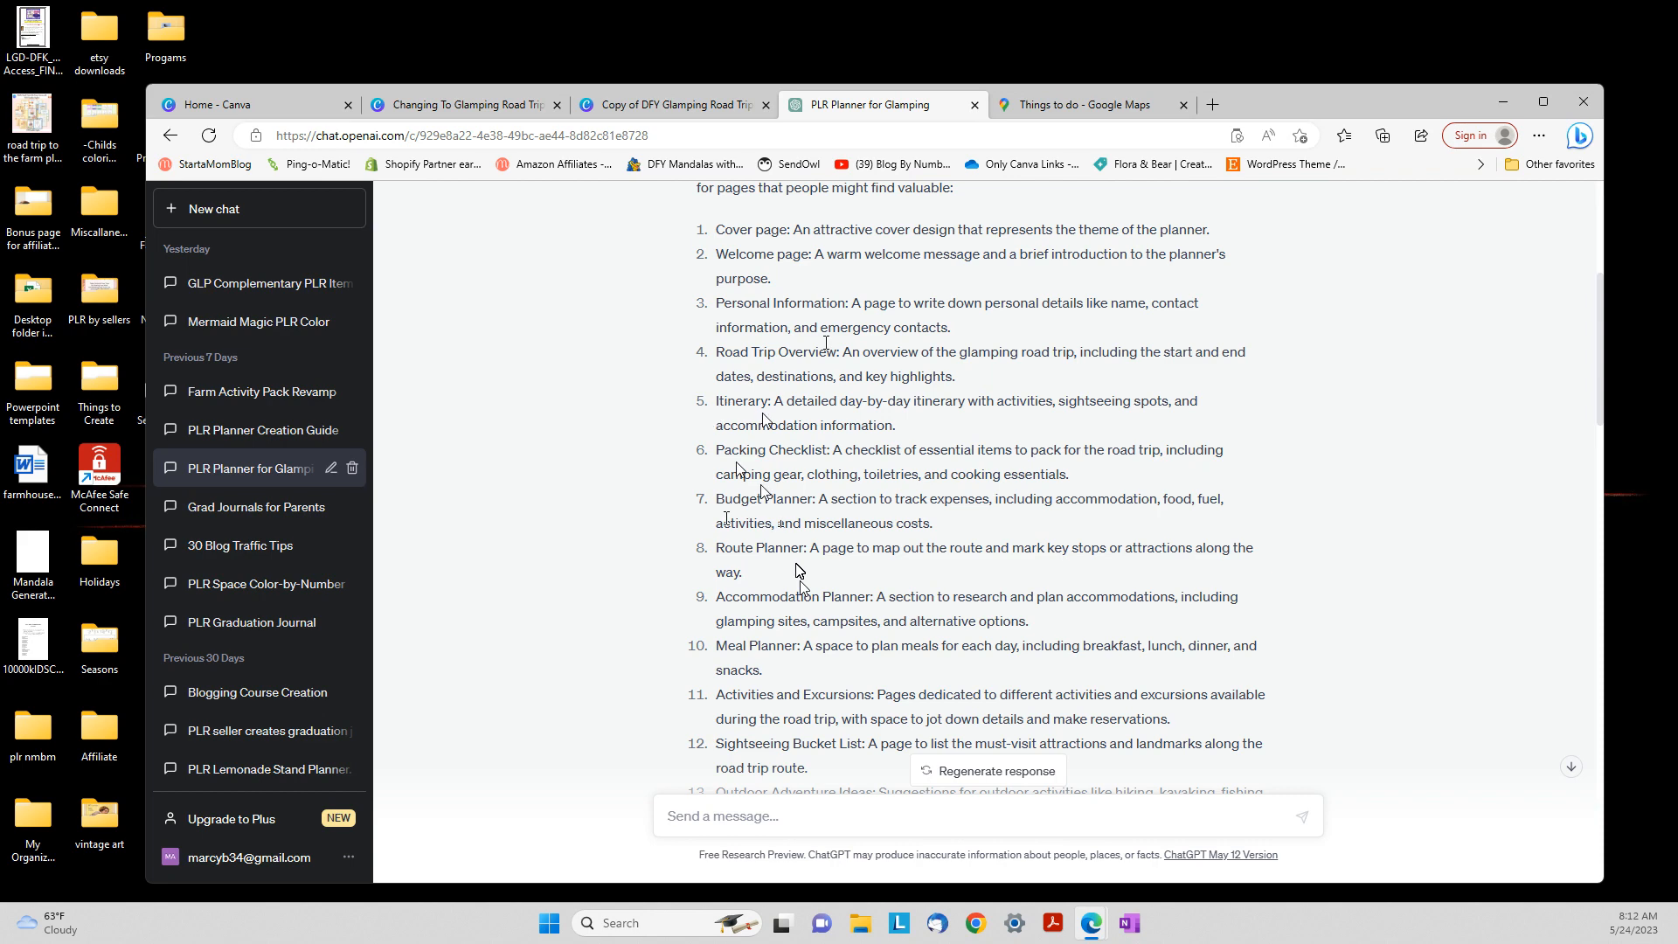
pyautogui.scroll(-3, 858, 717)
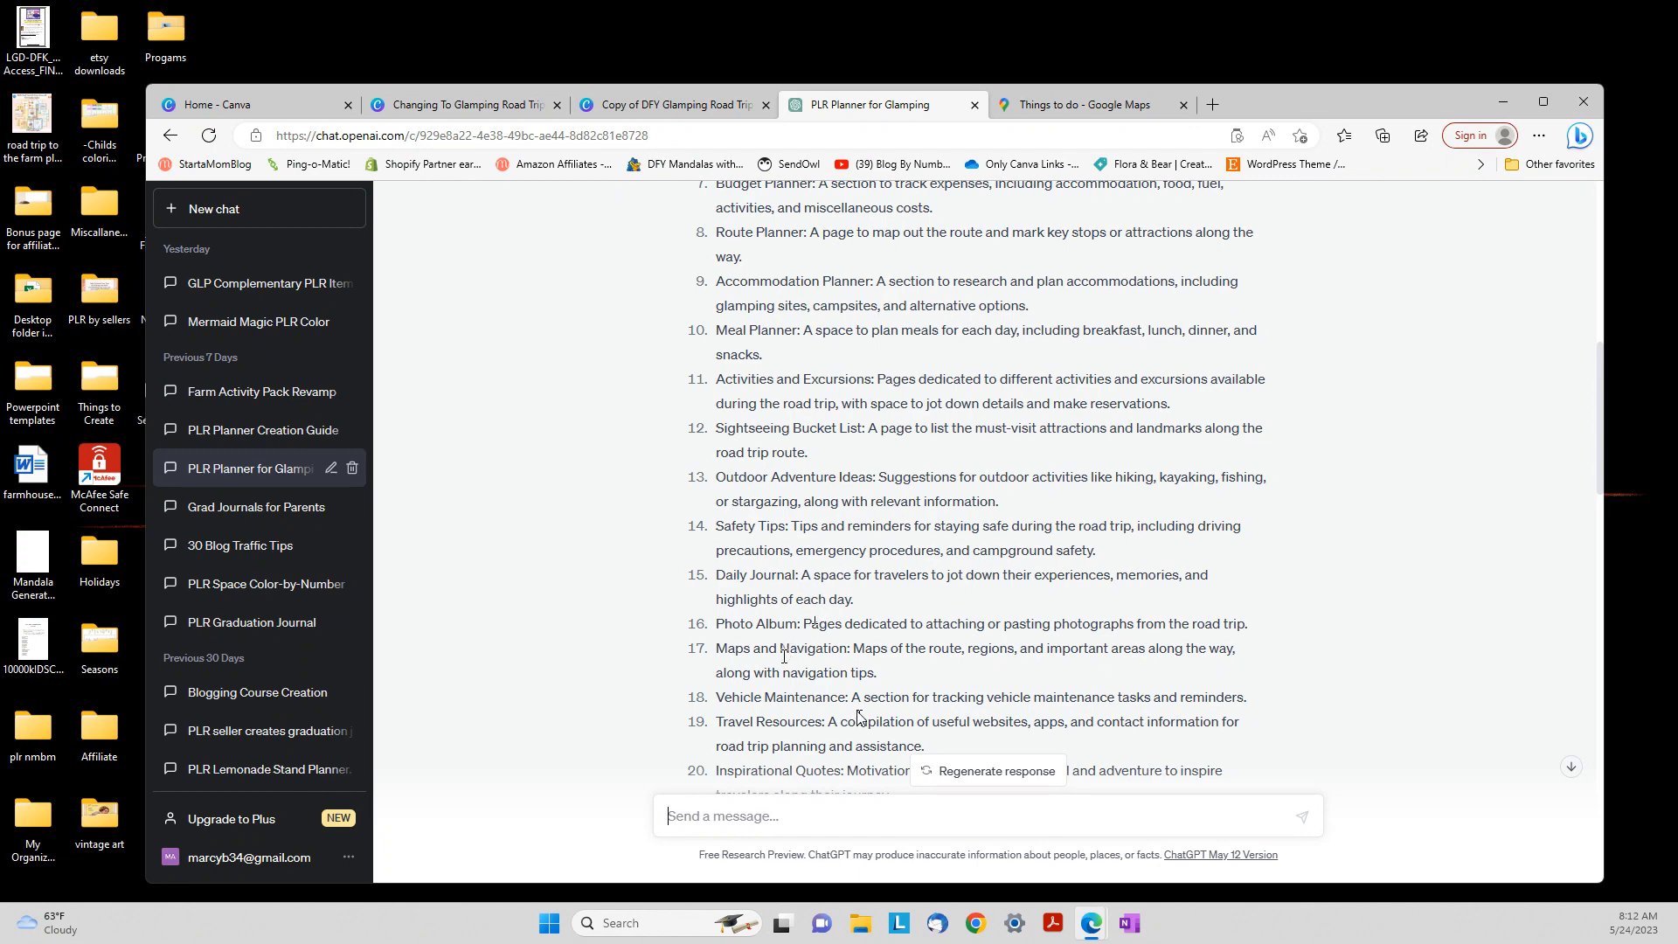
pyautogui.scroll(-1, 787, 652)
pyautogui.scroll(-2, 784, 656)
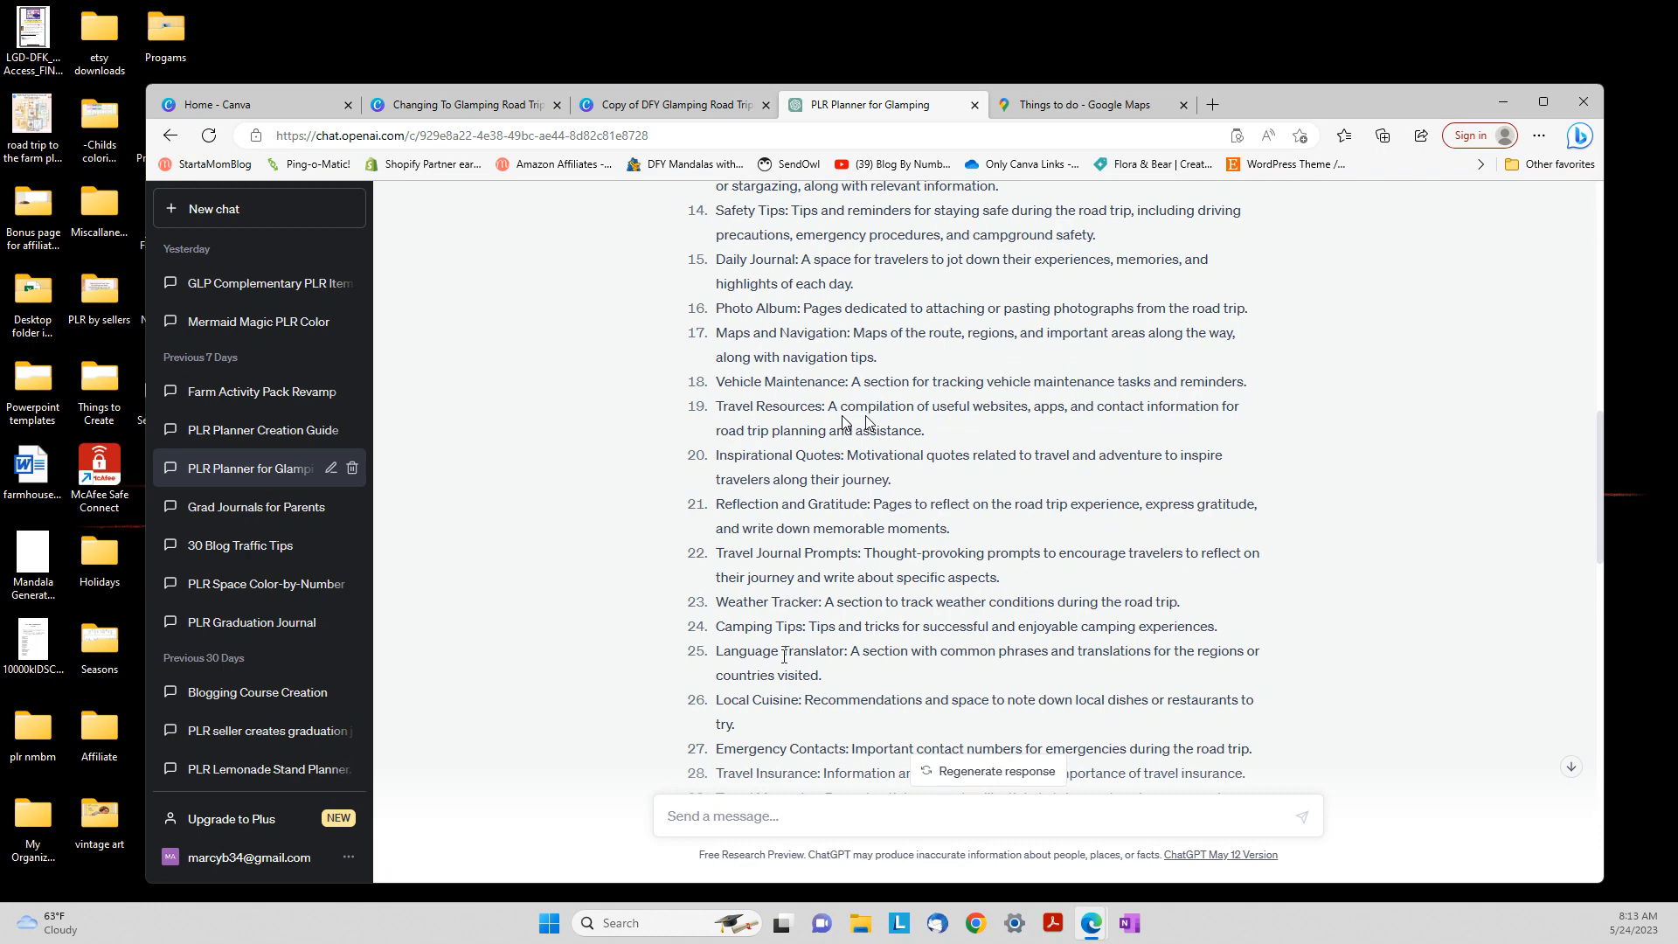
pyautogui.scroll(-2, 843, 422)
pyautogui.scroll(-2, 843, 422)
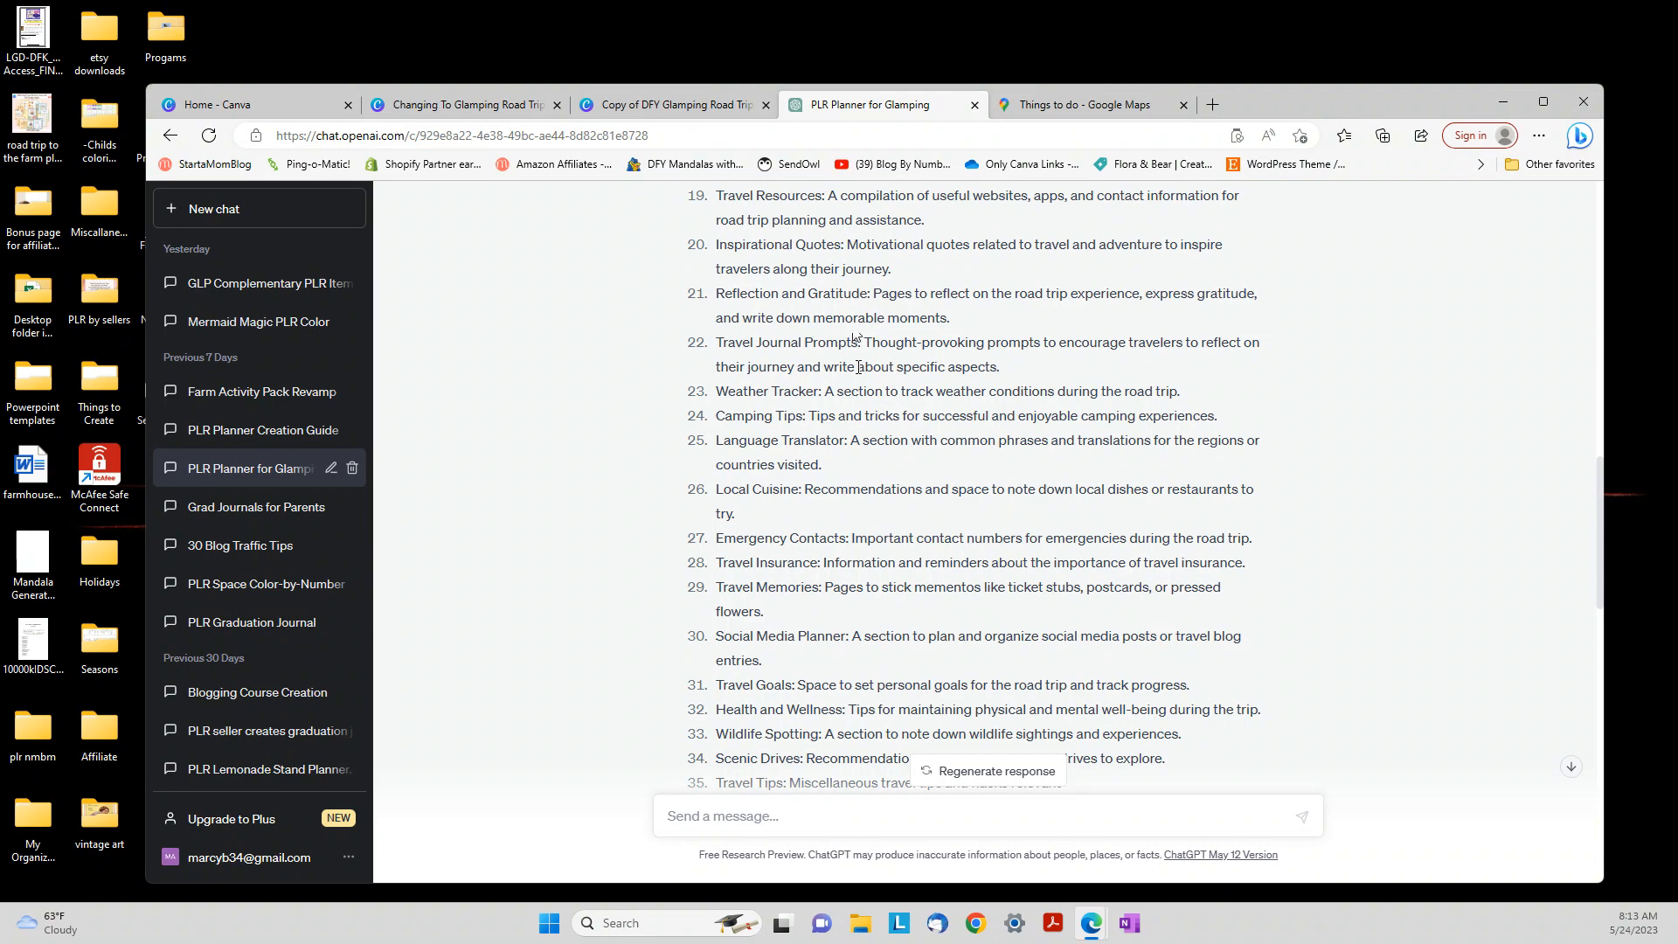
pyautogui.scroll(-4, 927, 511)
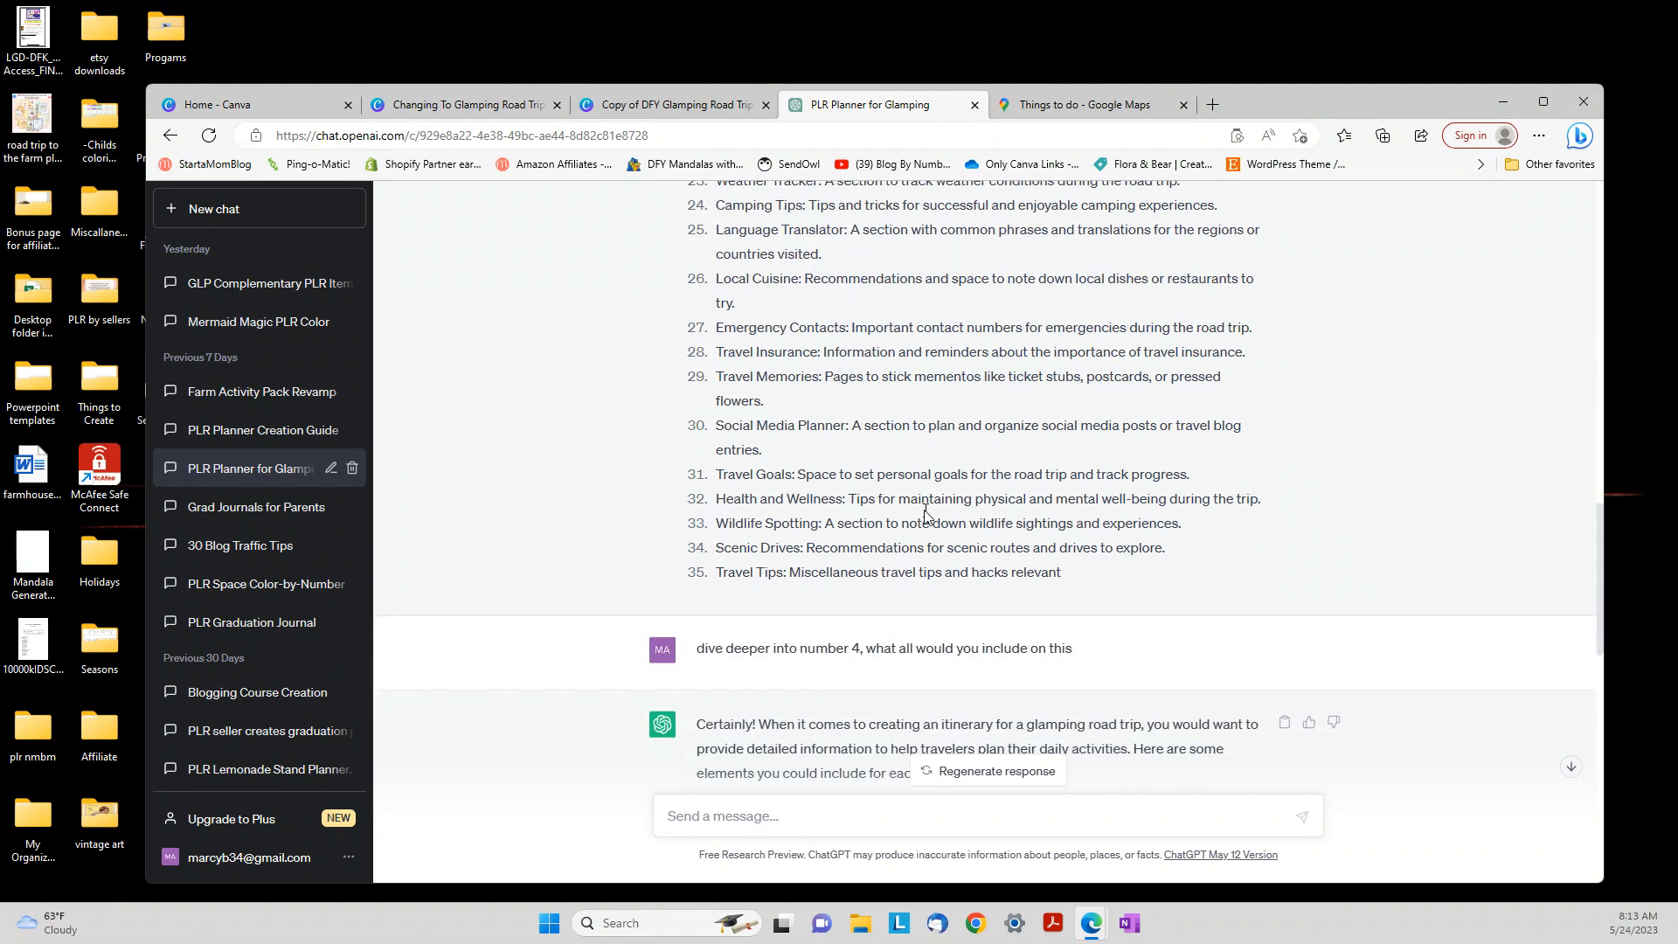
# Review the ChatGPT reply to "dive deeper into number 4" for the elements to include in each day's itinerary
pyautogui.scroll(-6, 926, 512)
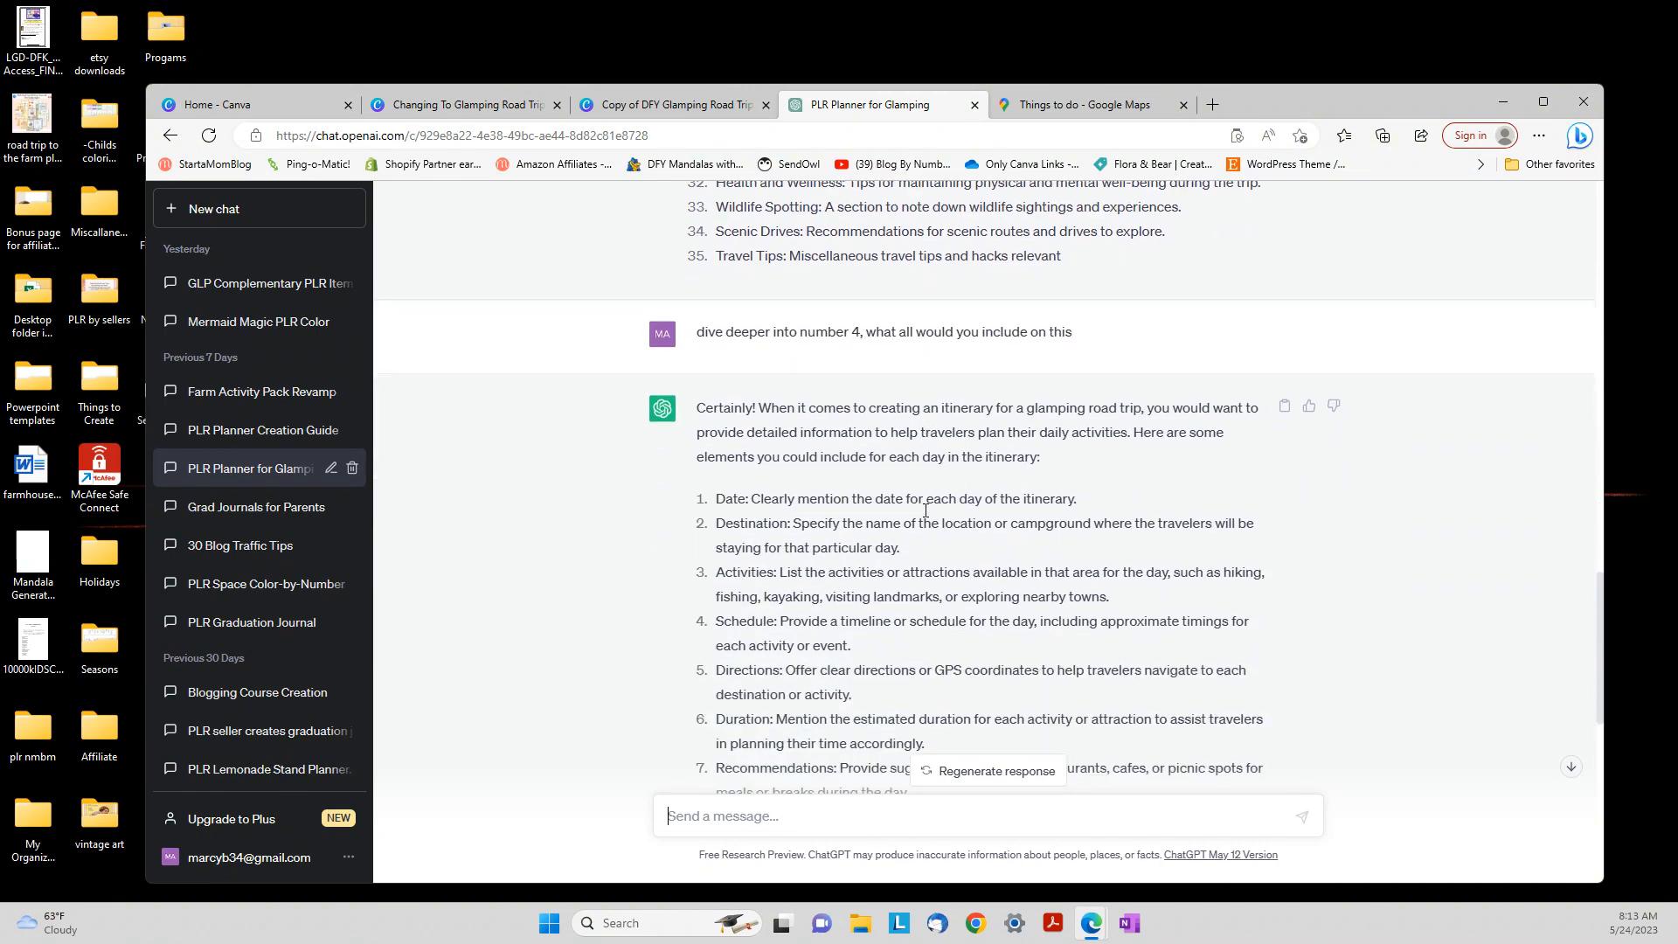
pyautogui.scroll(-2, 926, 508)
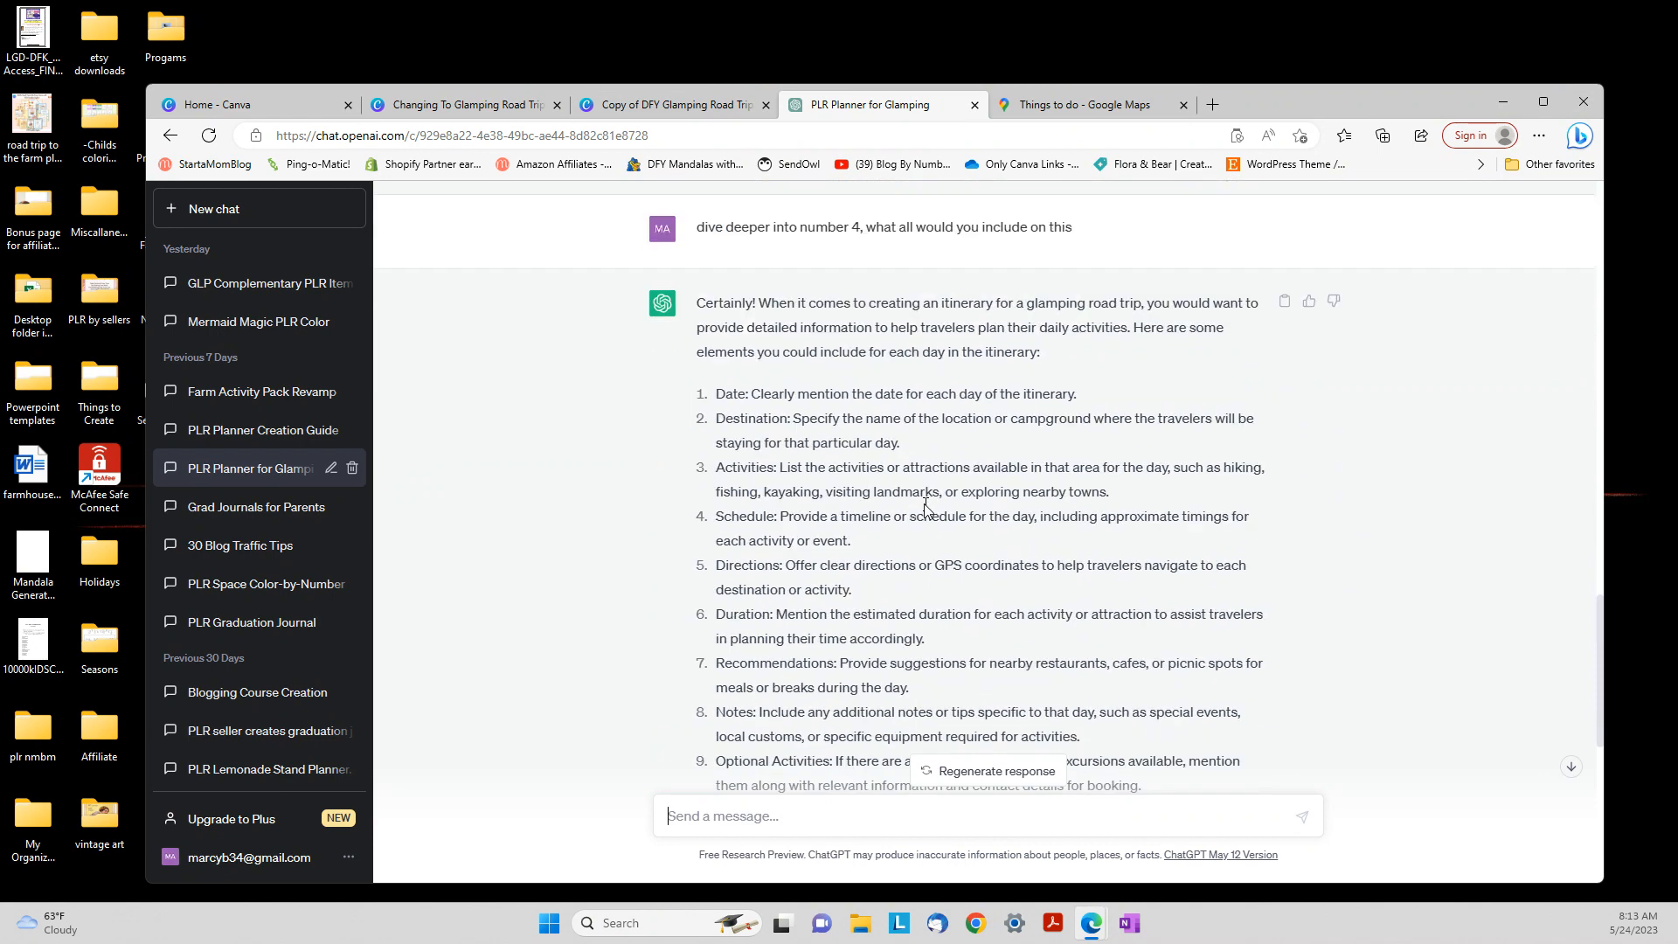
pyautogui.scroll(8, 759, 327)
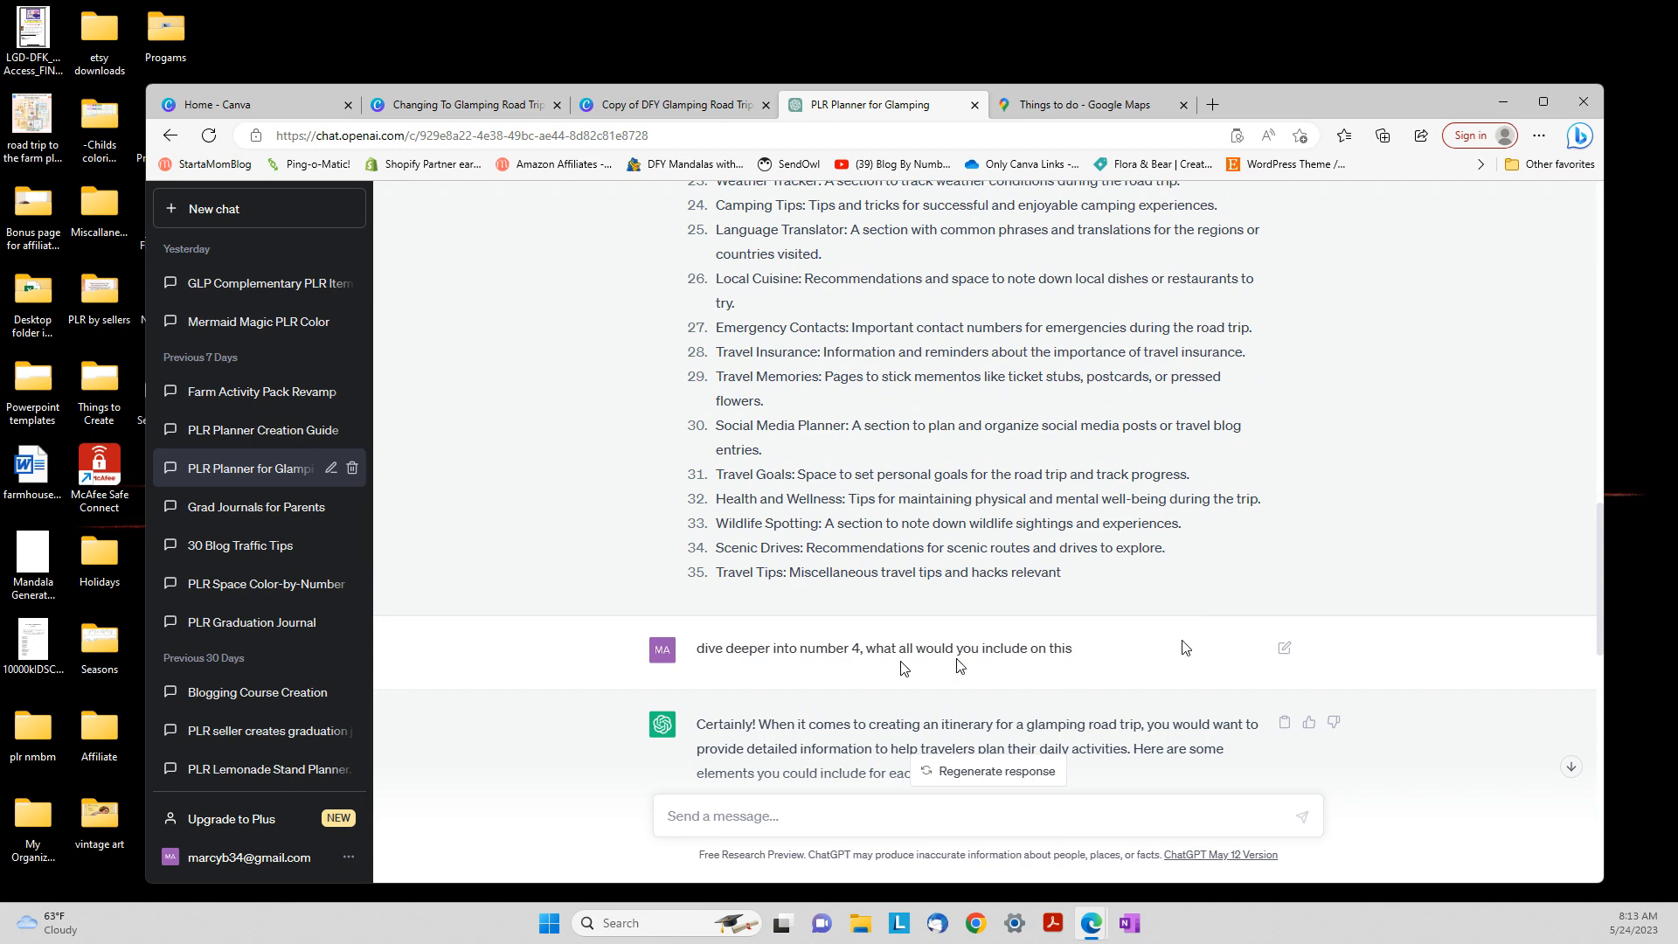
pyautogui.scroll(-8, 926, 660)
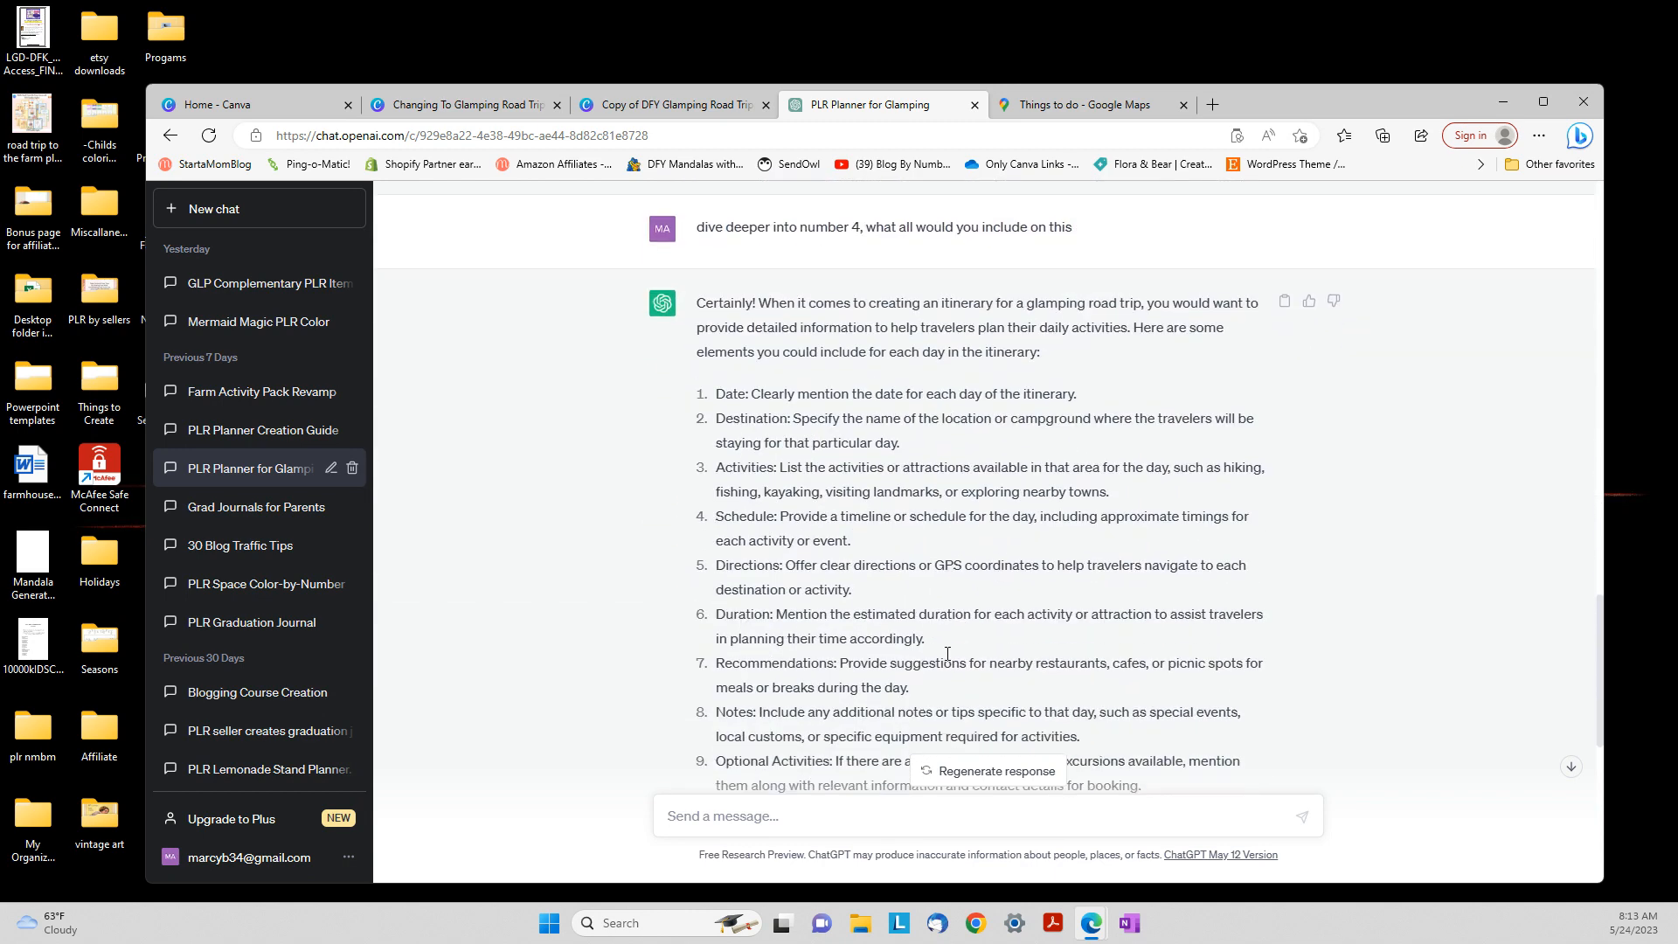
pyautogui.scroll(-2, 847, 352)
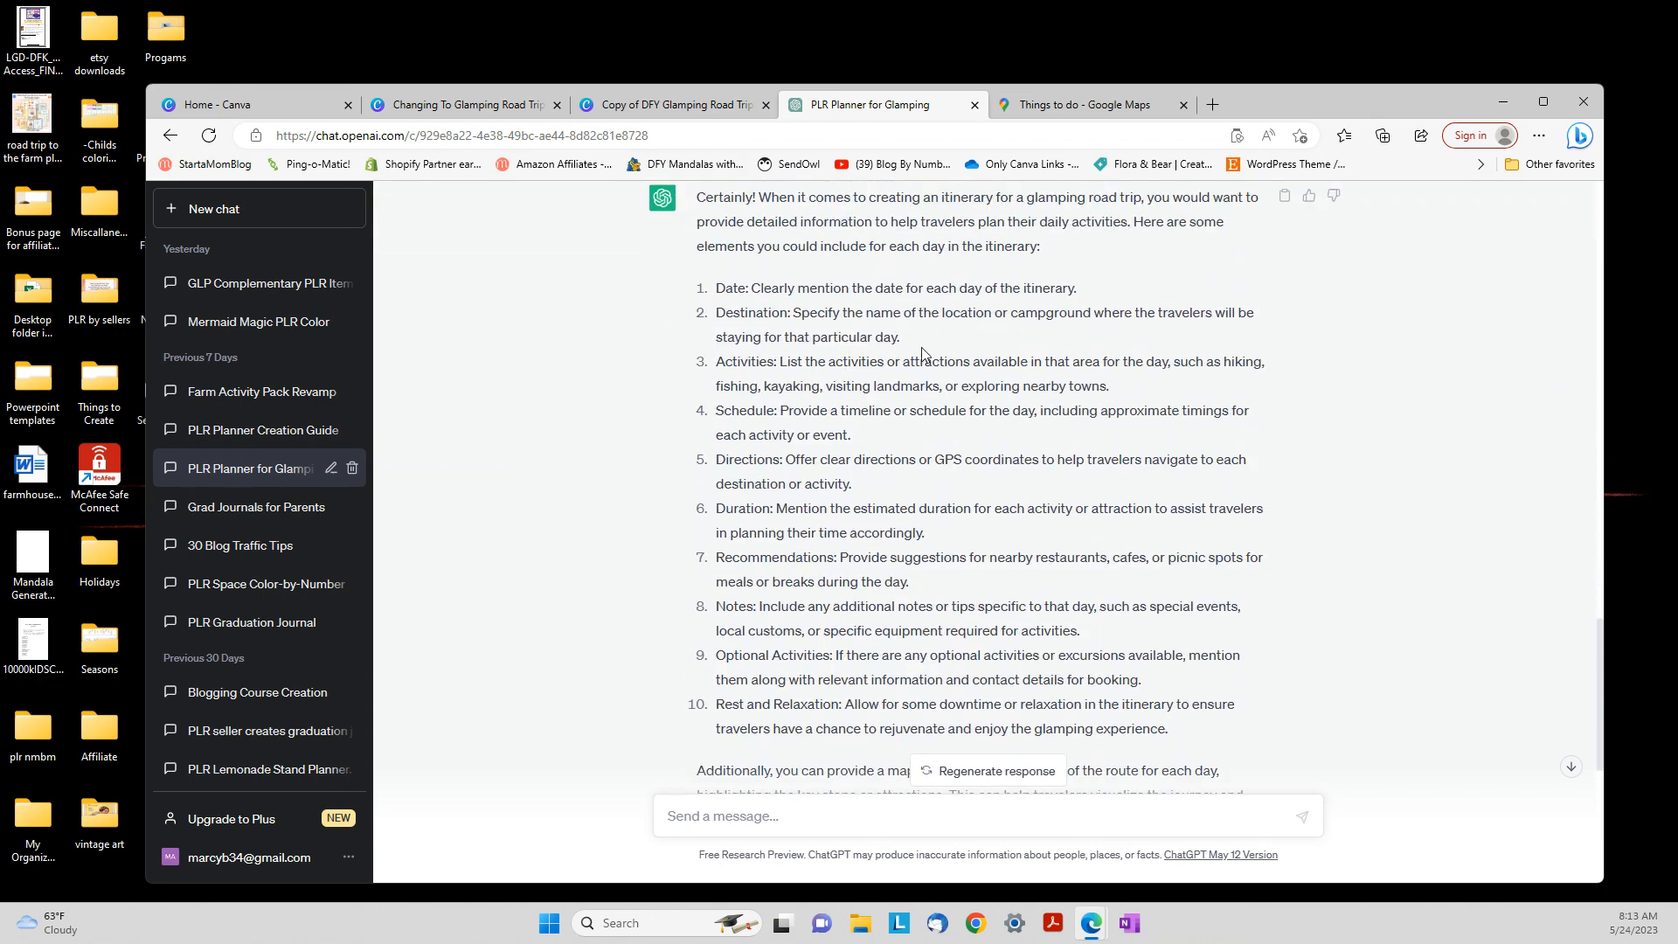
# Switch to the "Copy of DFY Glamping Road Tripping Planner PLR final" design and review its pages up to the itinerary on page 13
pyautogui.click(664, 104)
pyautogui.scroll(-10, 1292, 416)
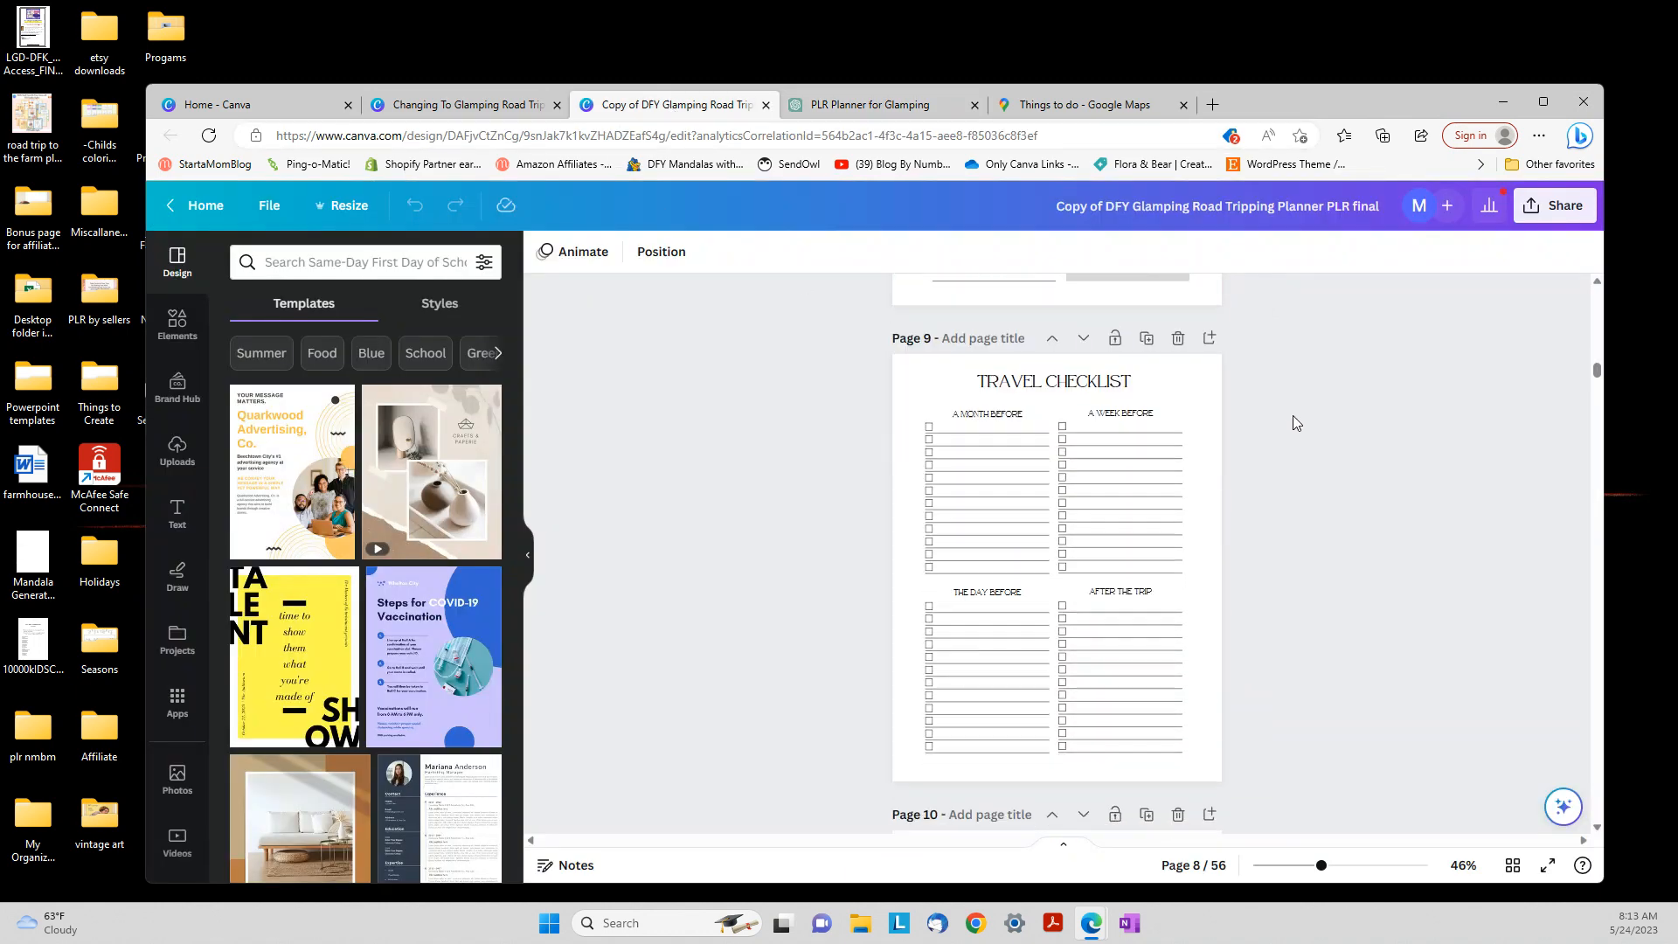
pyautogui.scroll(15, 1293, 402)
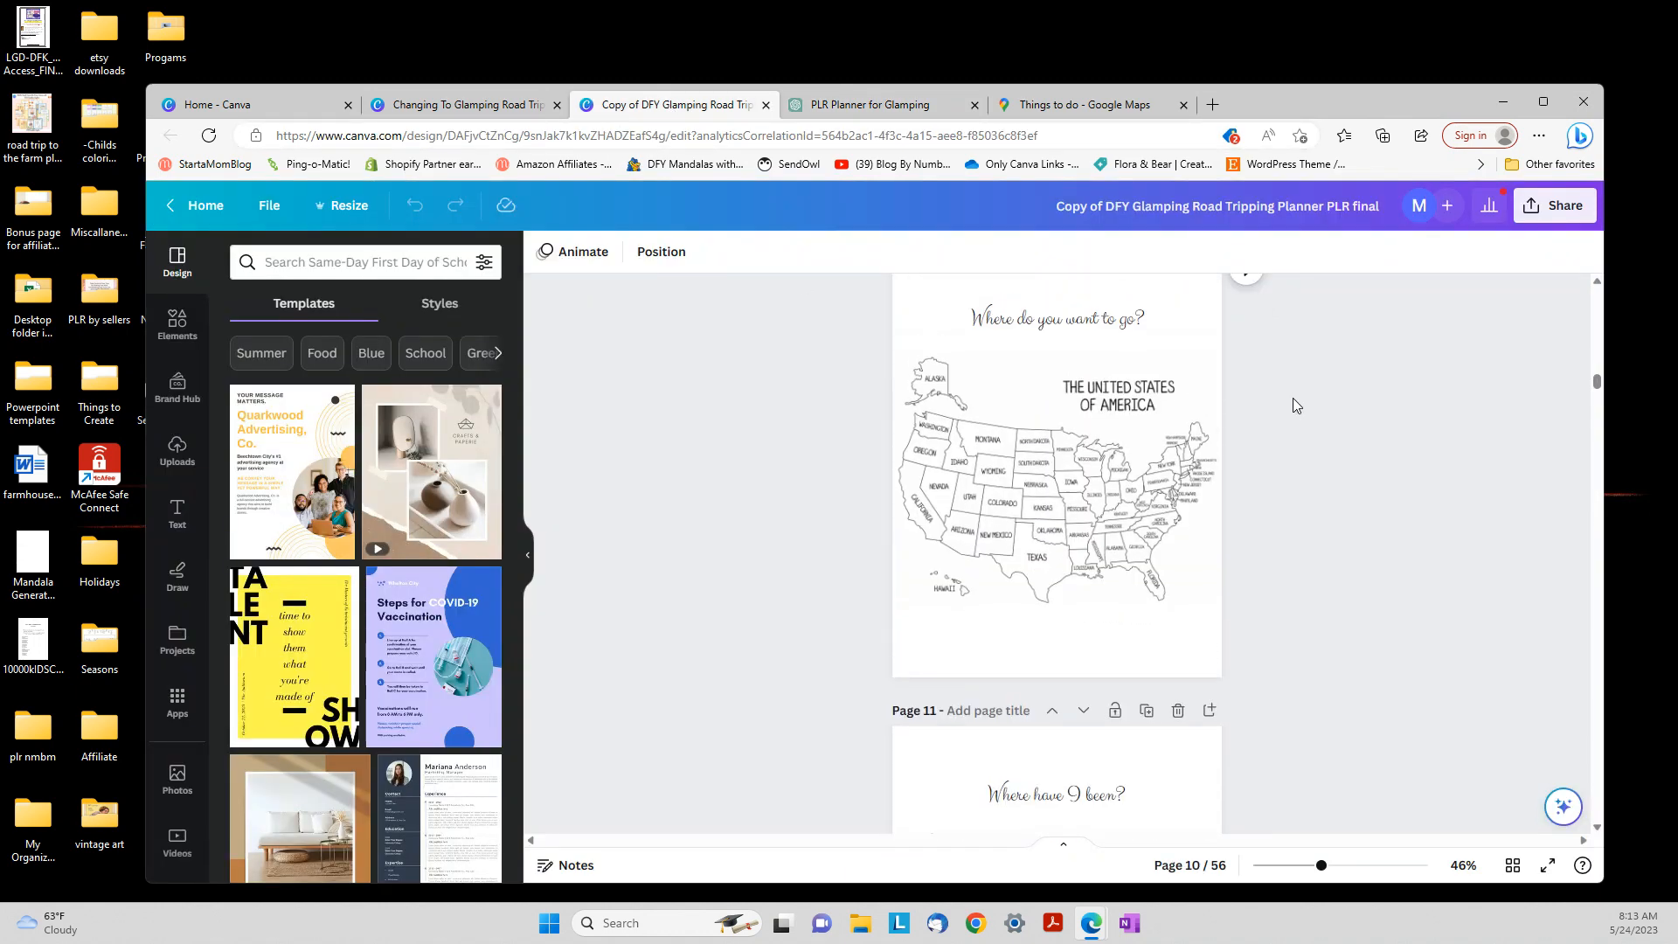
pyautogui.scroll(10, 1293, 397)
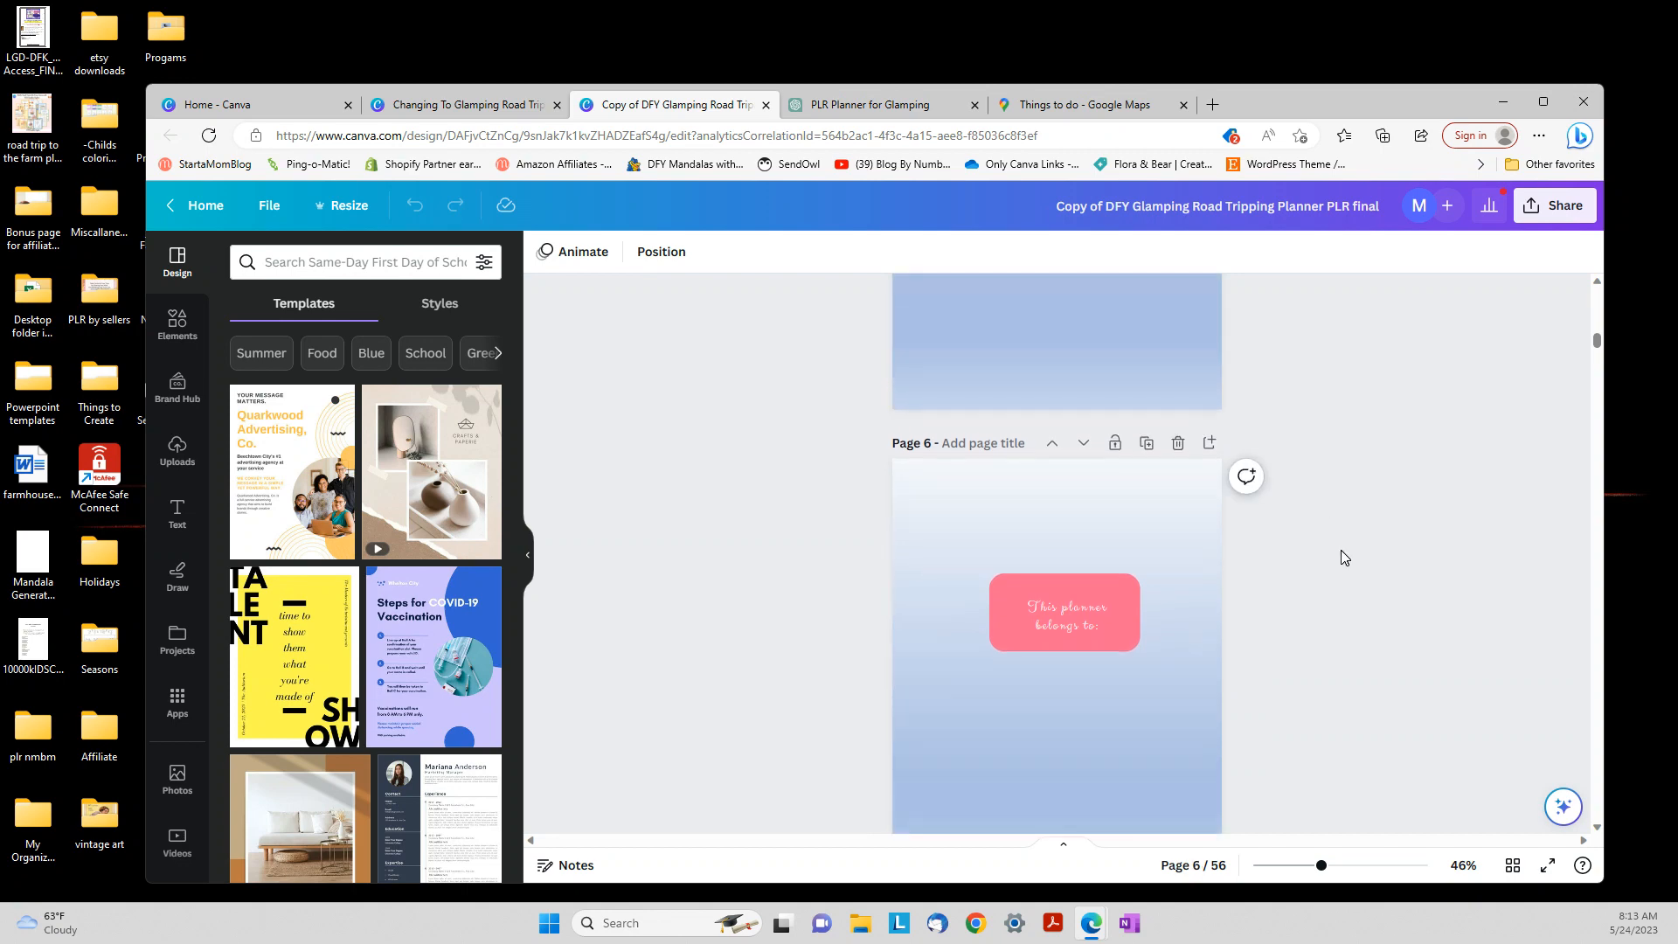
pyautogui.scroll(-15, 1325, 531)
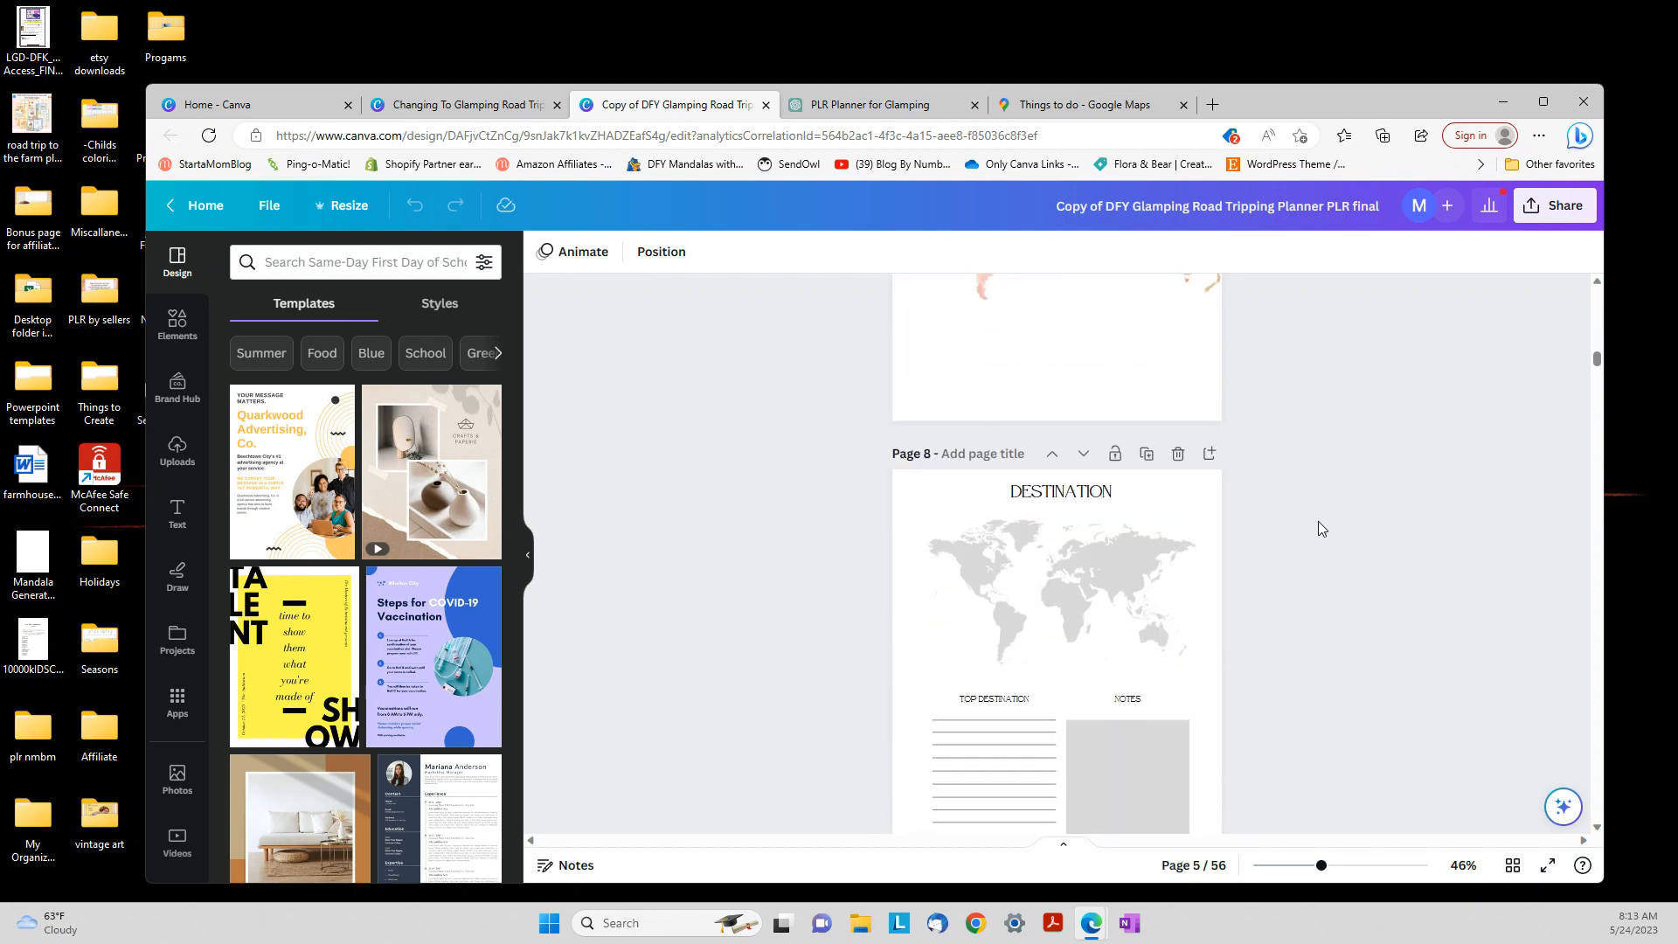
pyautogui.scroll(-9, 1320, 516)
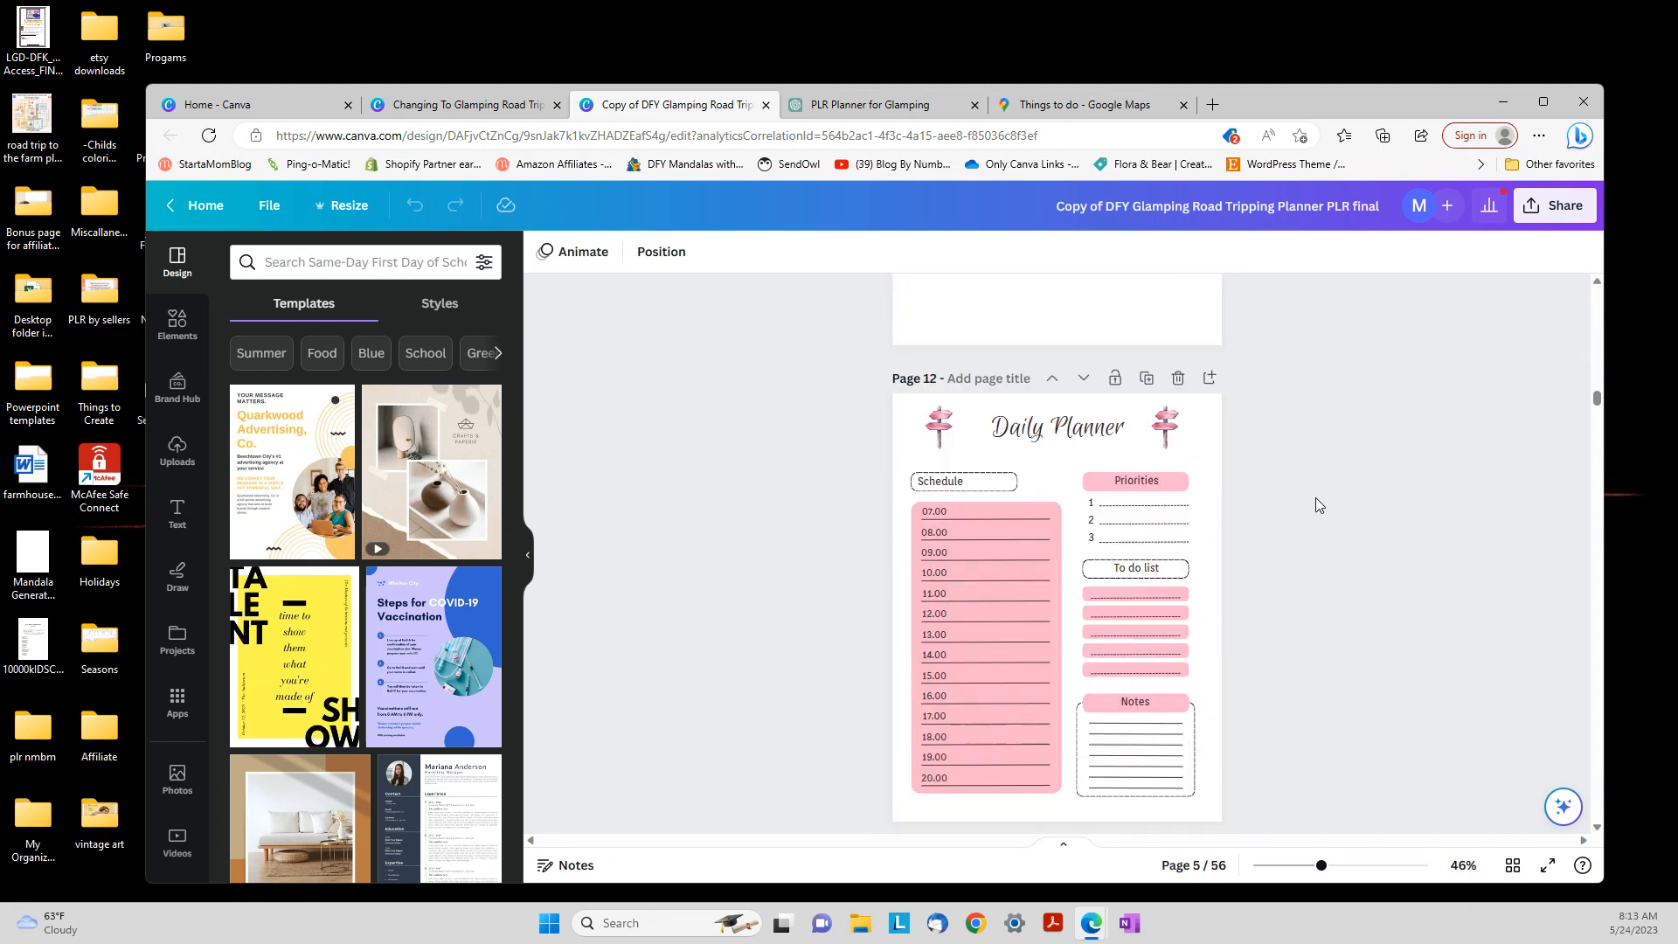
pyautogui.scroll(-2, 1324, 491)
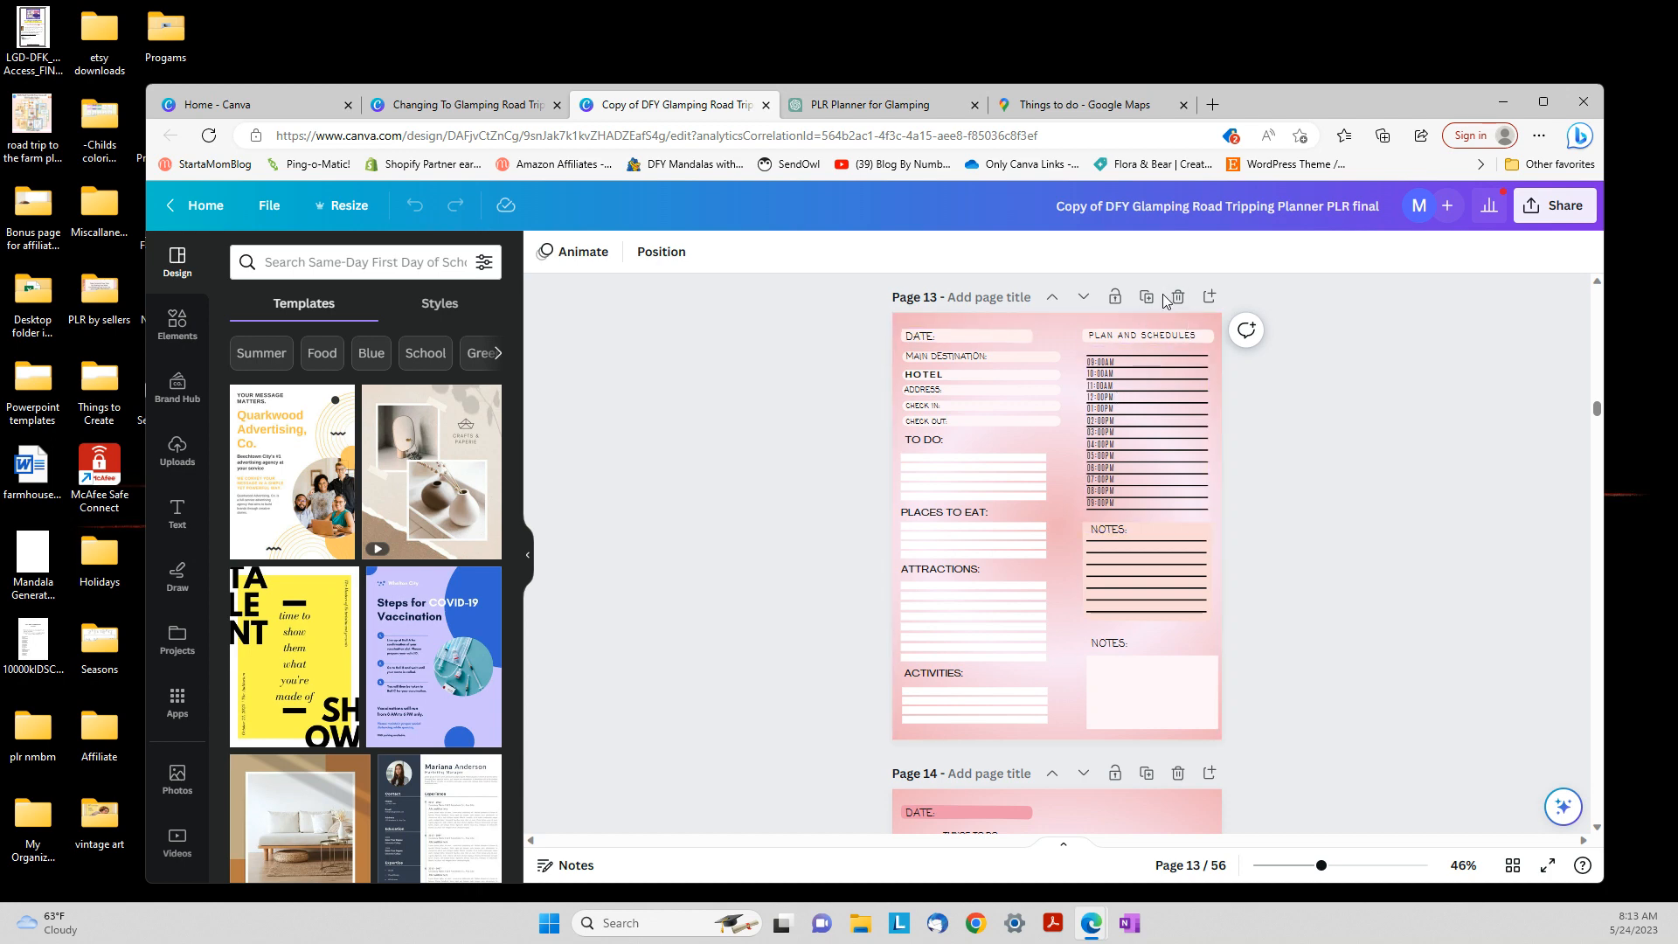
# Add a new page after the itinerary on page 13 and open its background colour choices
pyautogui.click(1209, 297)
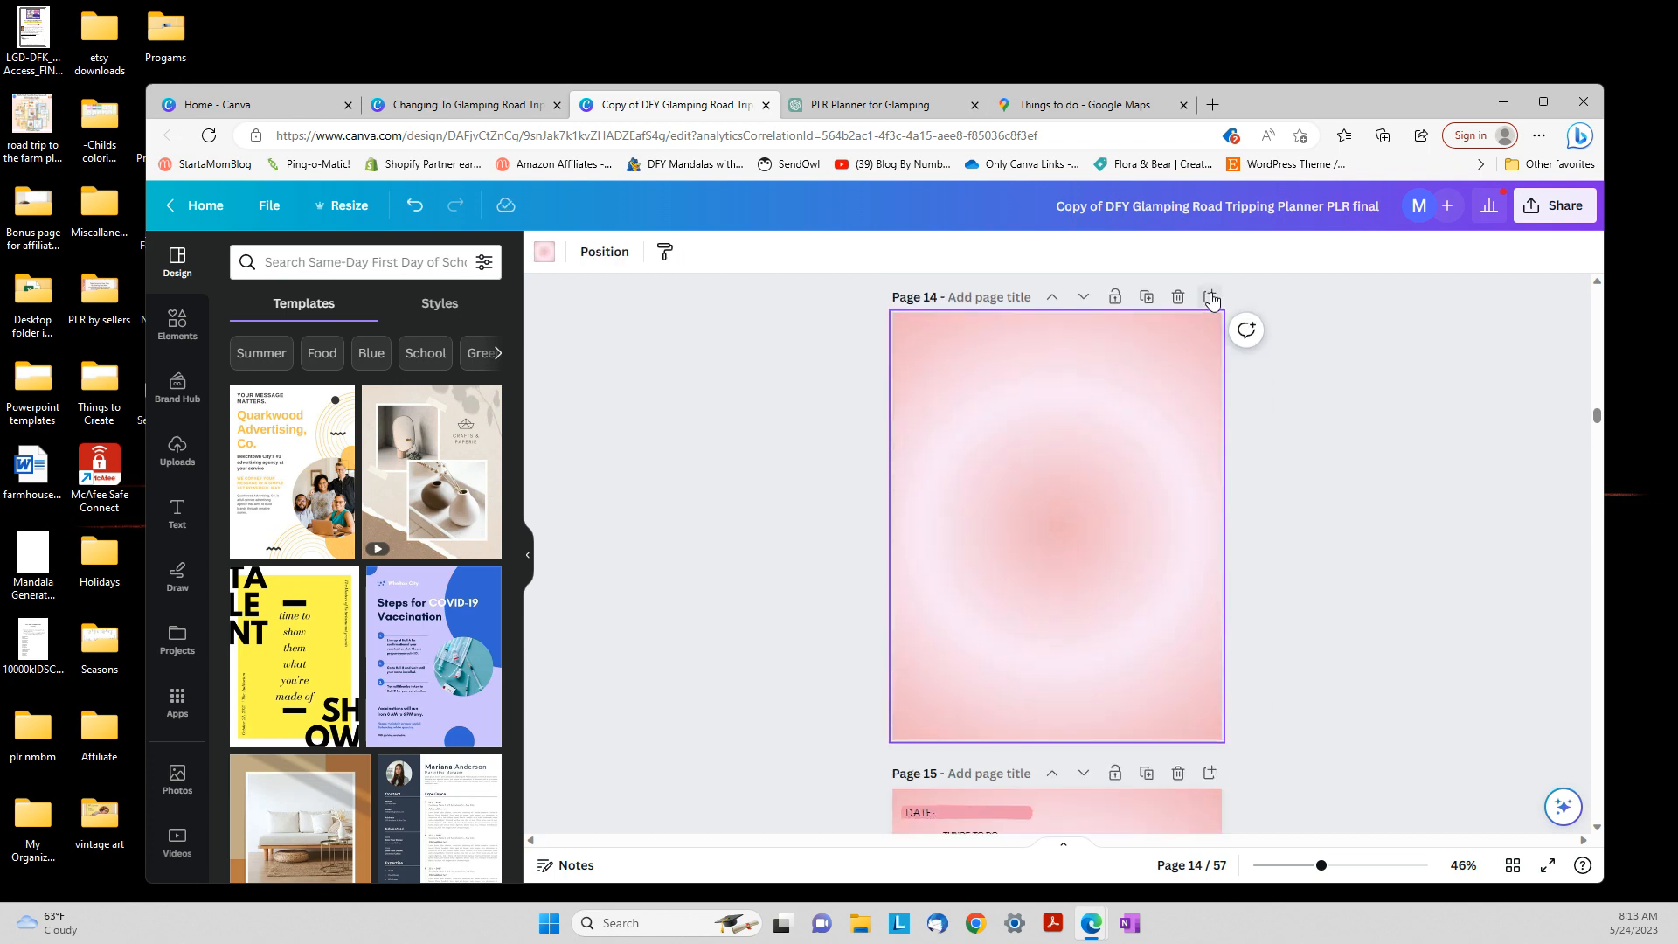
pyautogui.click(543, 251)
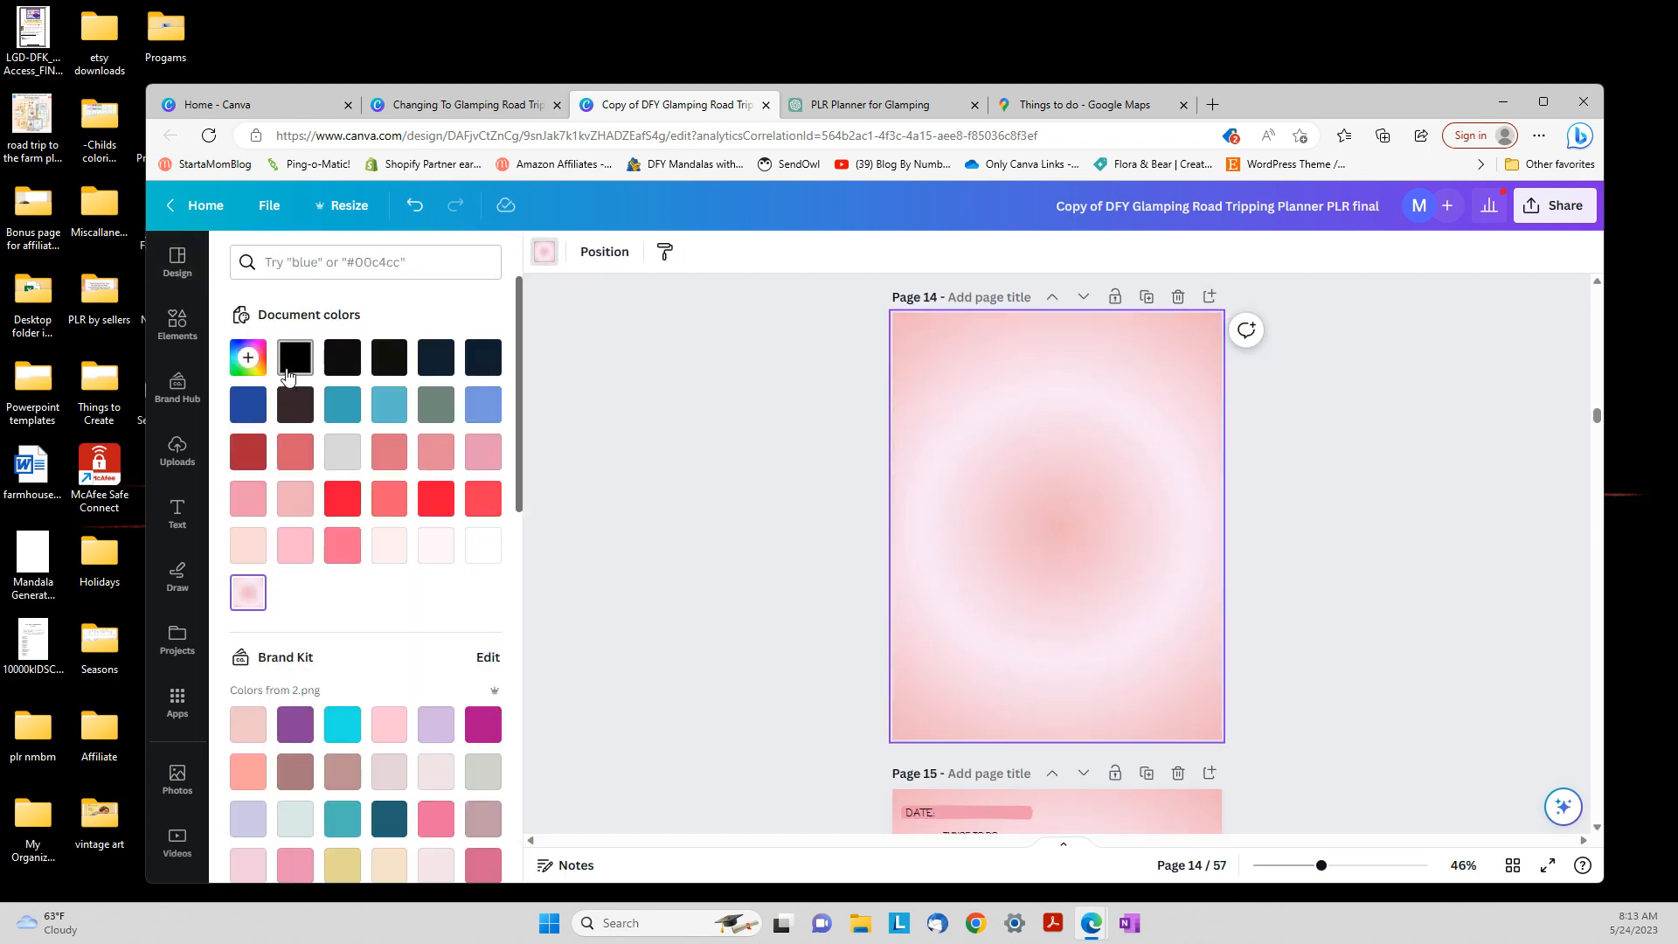
# Open the gradient settings of page 14's background and compare the blank page with the planner layout on page 13
pyautogui.click(248, 359)
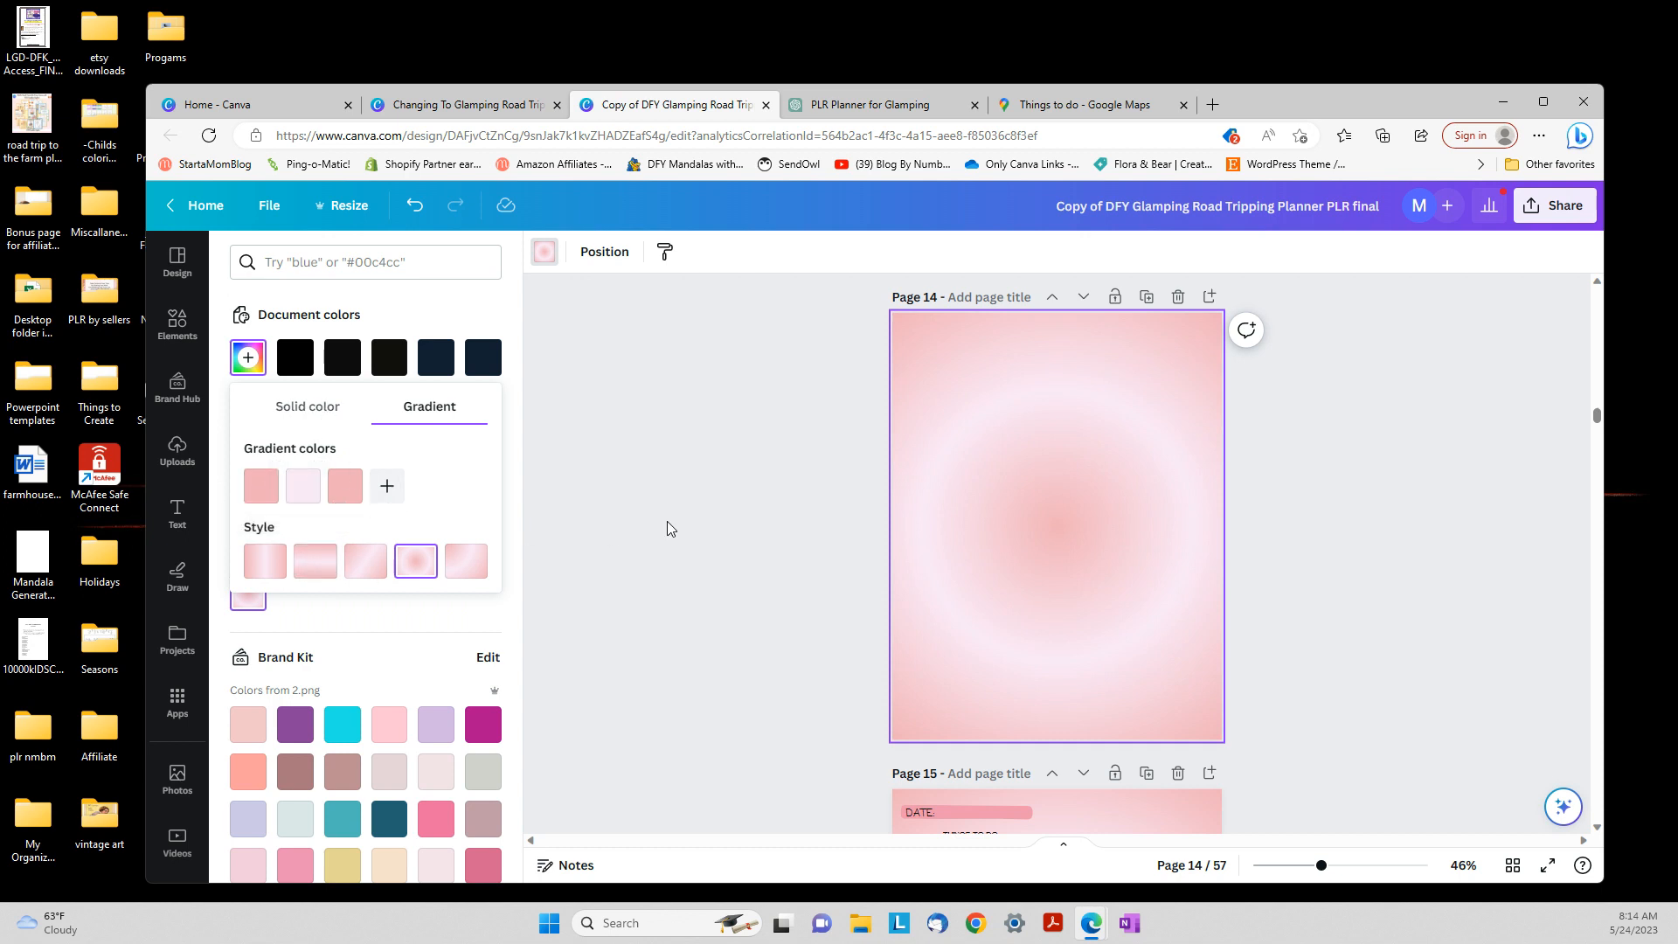
pyautogui.scroll(5, 1051, 516)
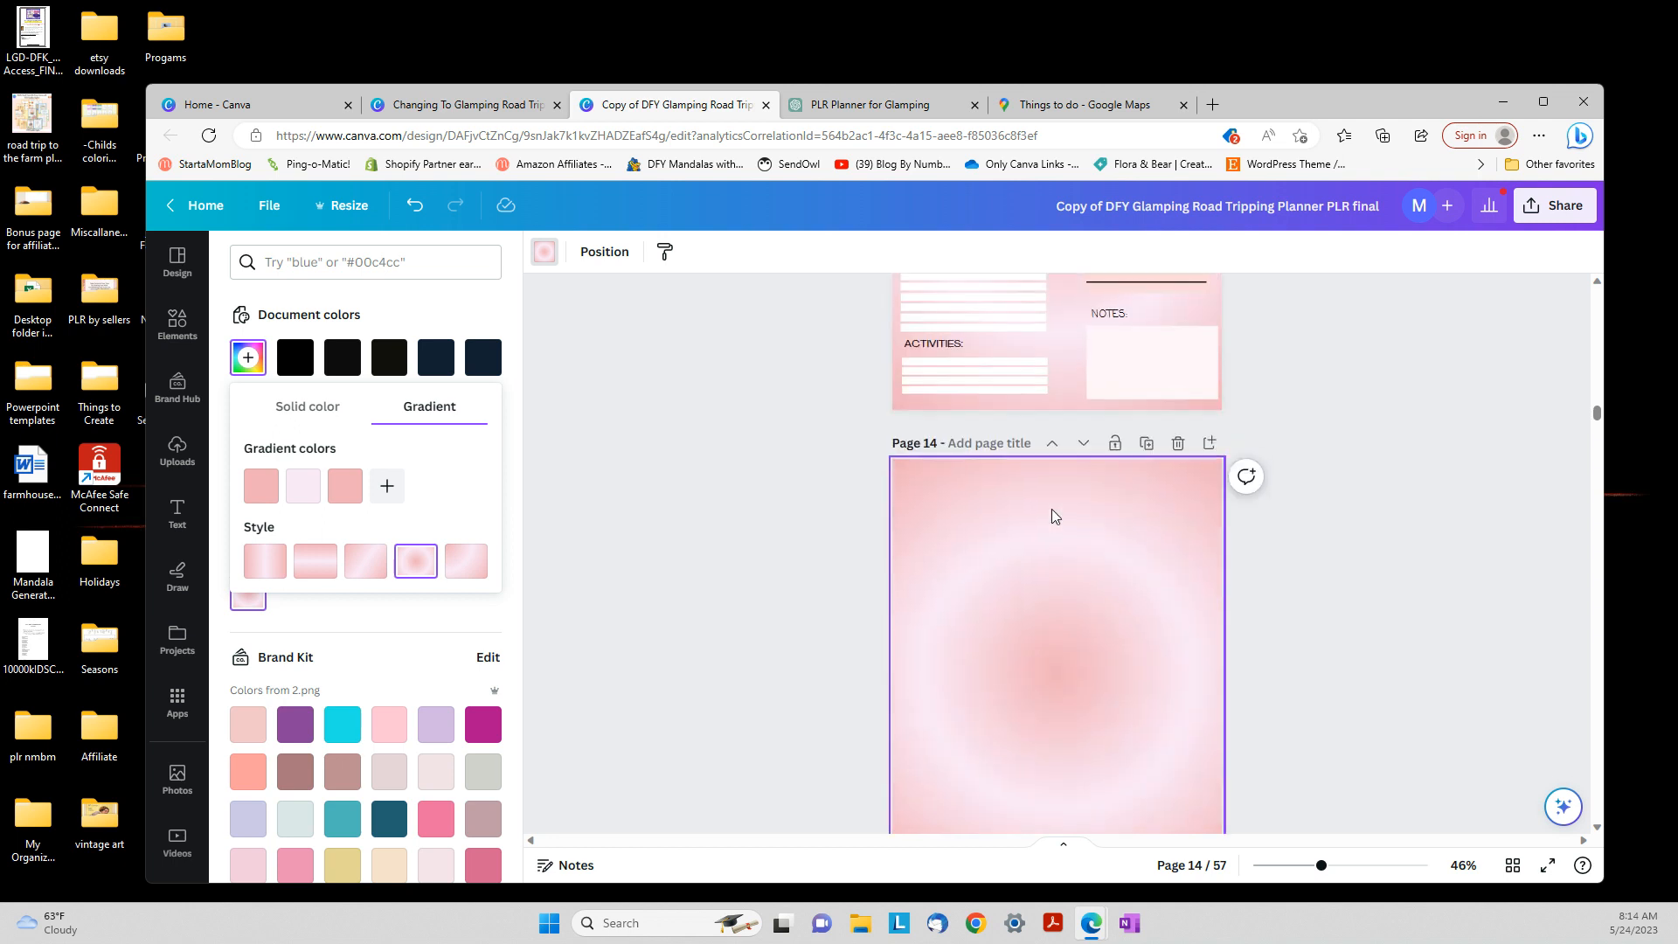
pyautogui.scroll(-4, 1052, 516)
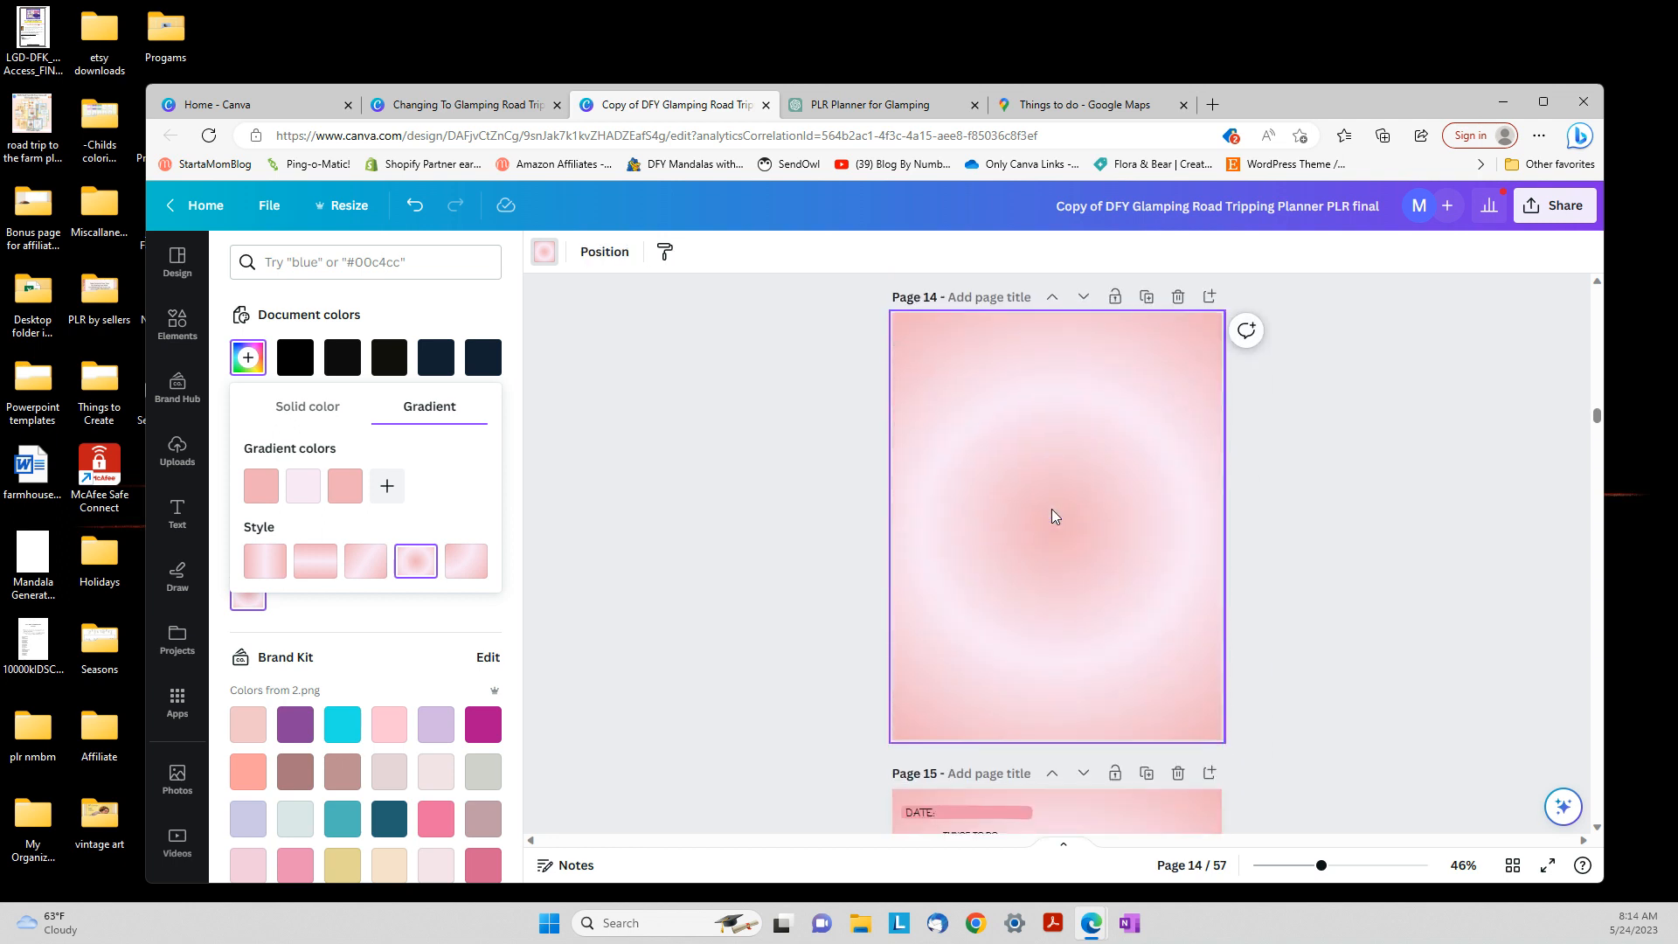
pyautogui.scroll(4, 1051, 516)
pyautogui.scroll(3, 1052, 508)
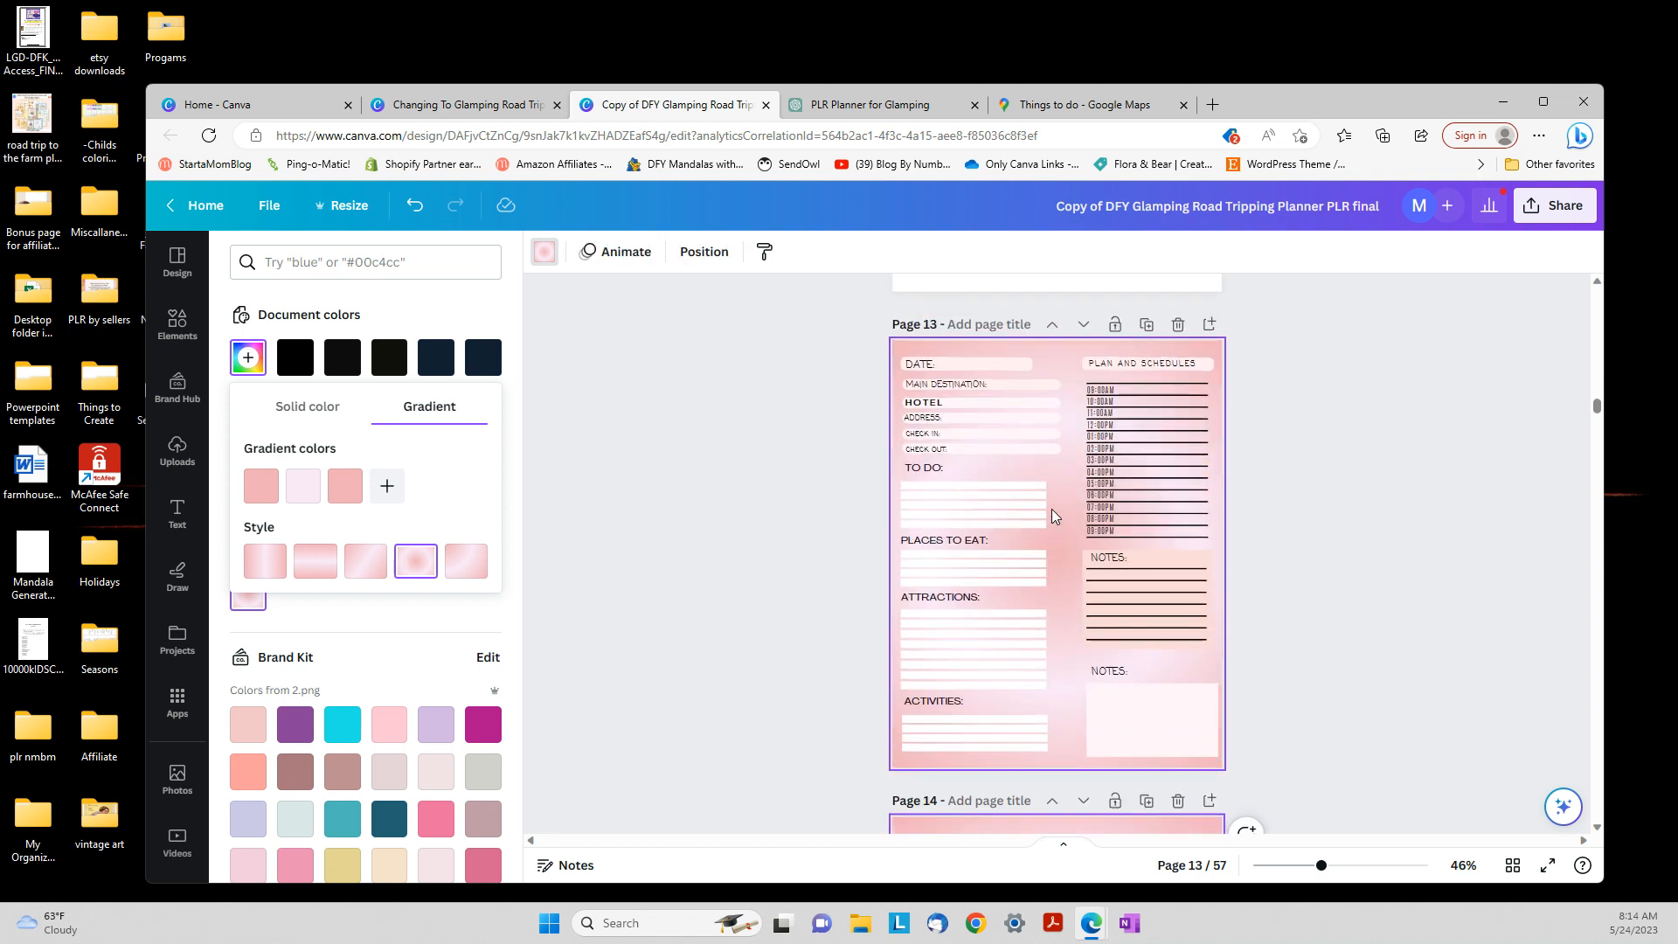
pyautogui.scroll(-4, 1014, 638)
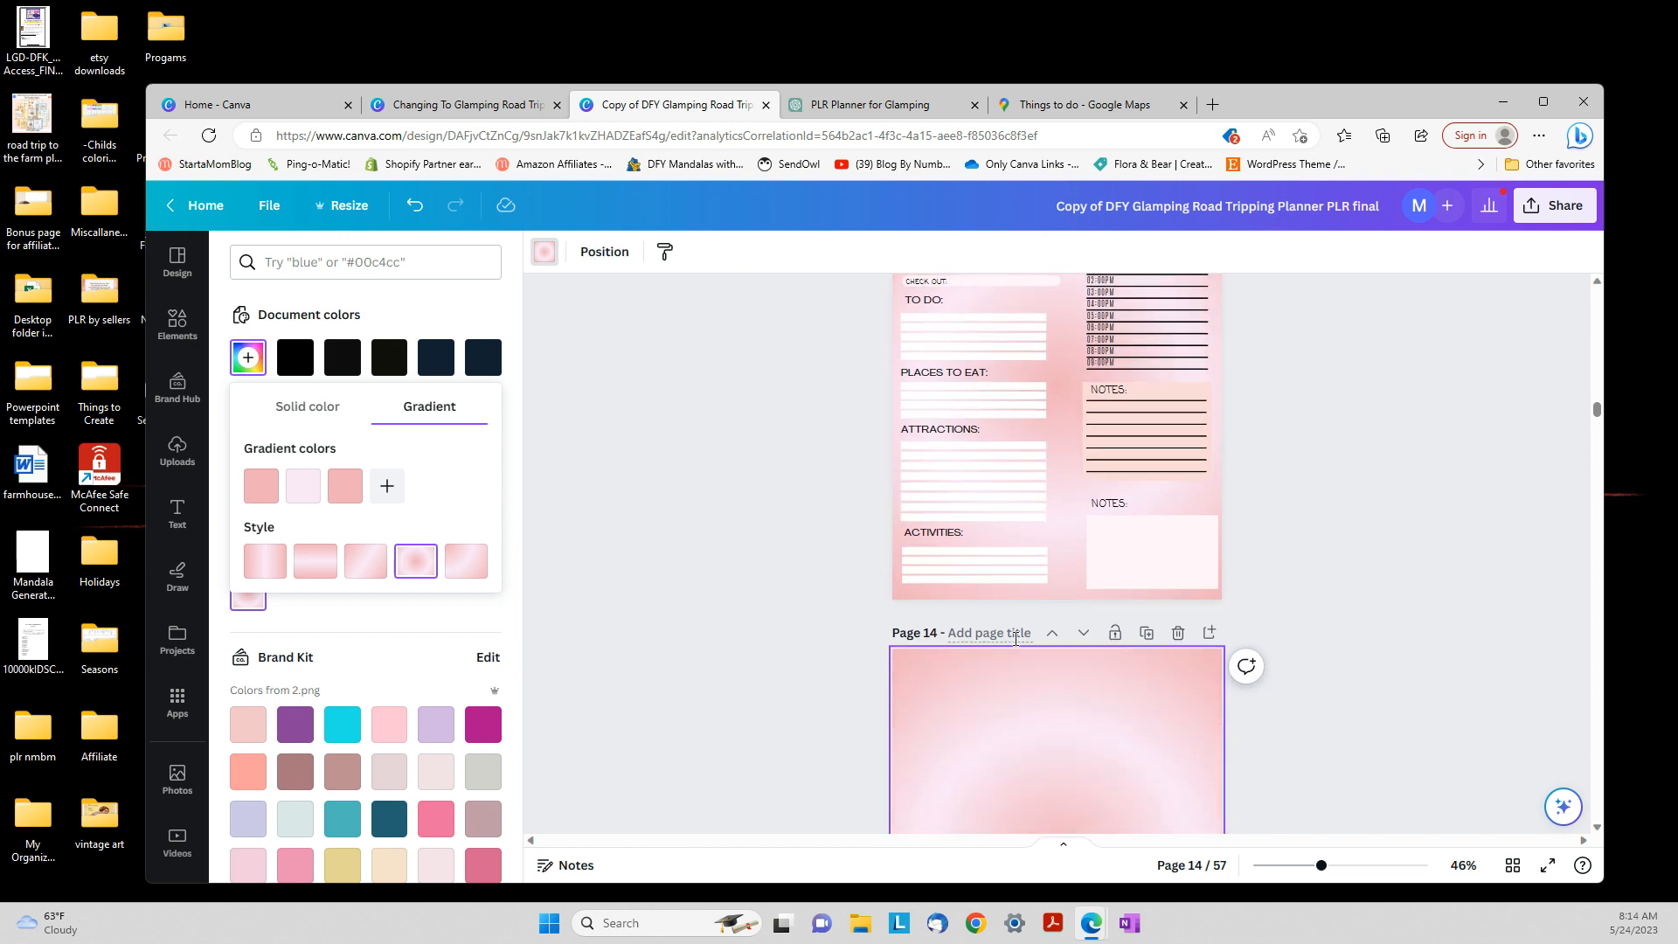
pyautogui.scroll(3, 979, 661)
pyautogui.scroll(-2, 972, 654)
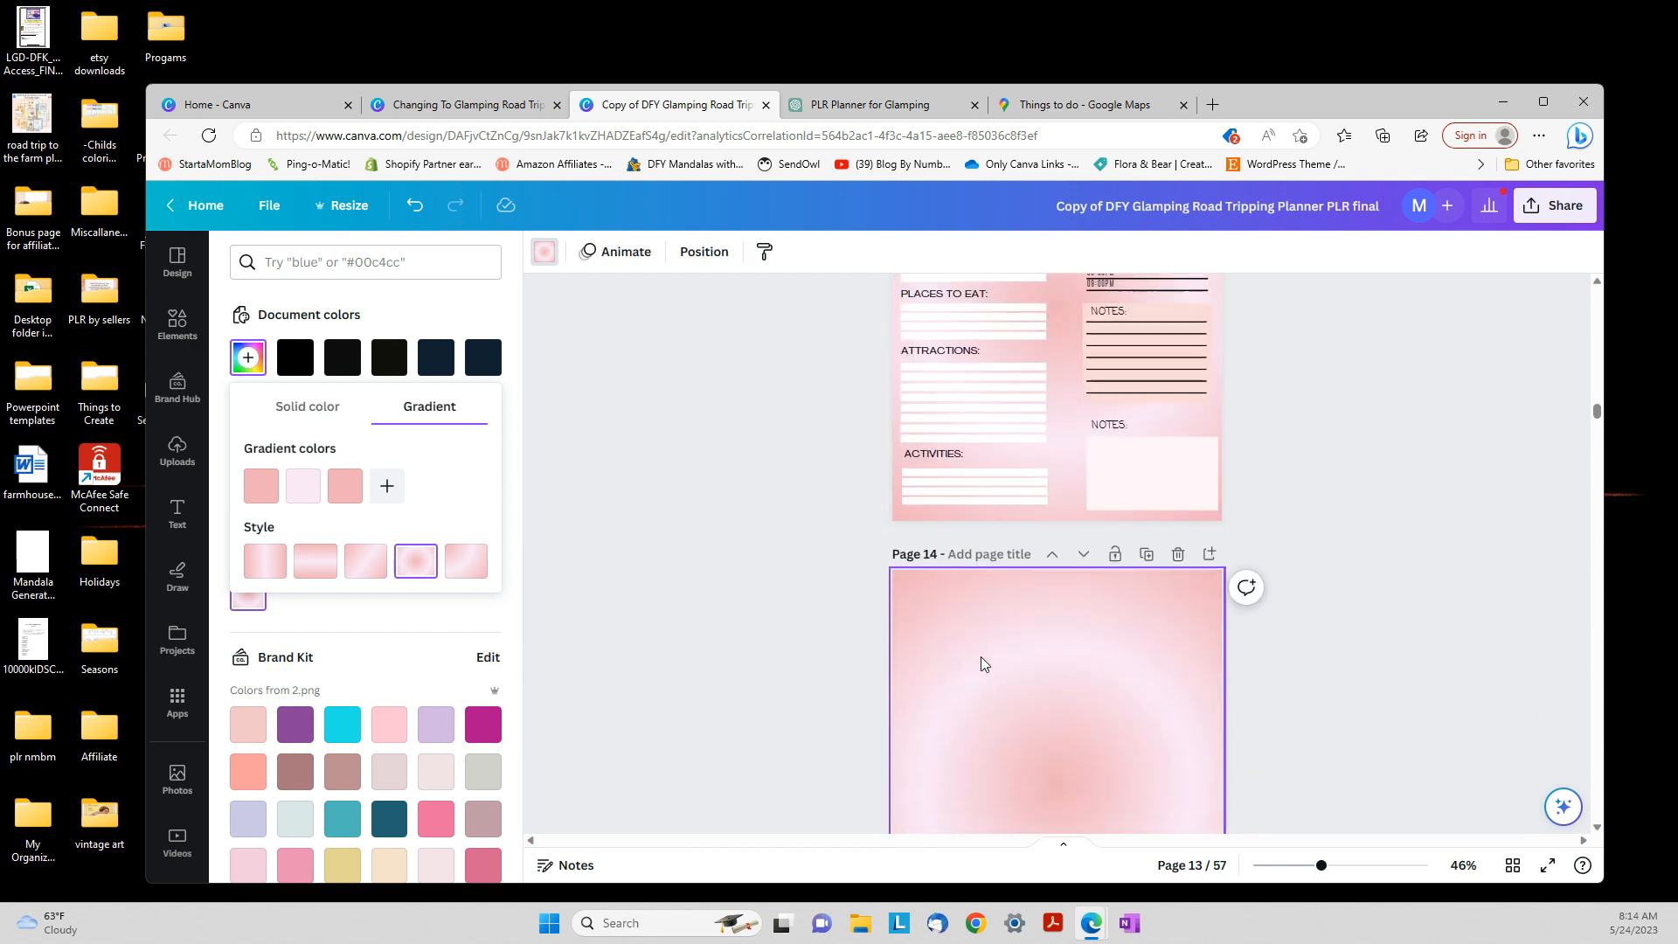
pyautogui.scroll(6, 981, 657)
pyautogui.scroll(-3, 994, 629)
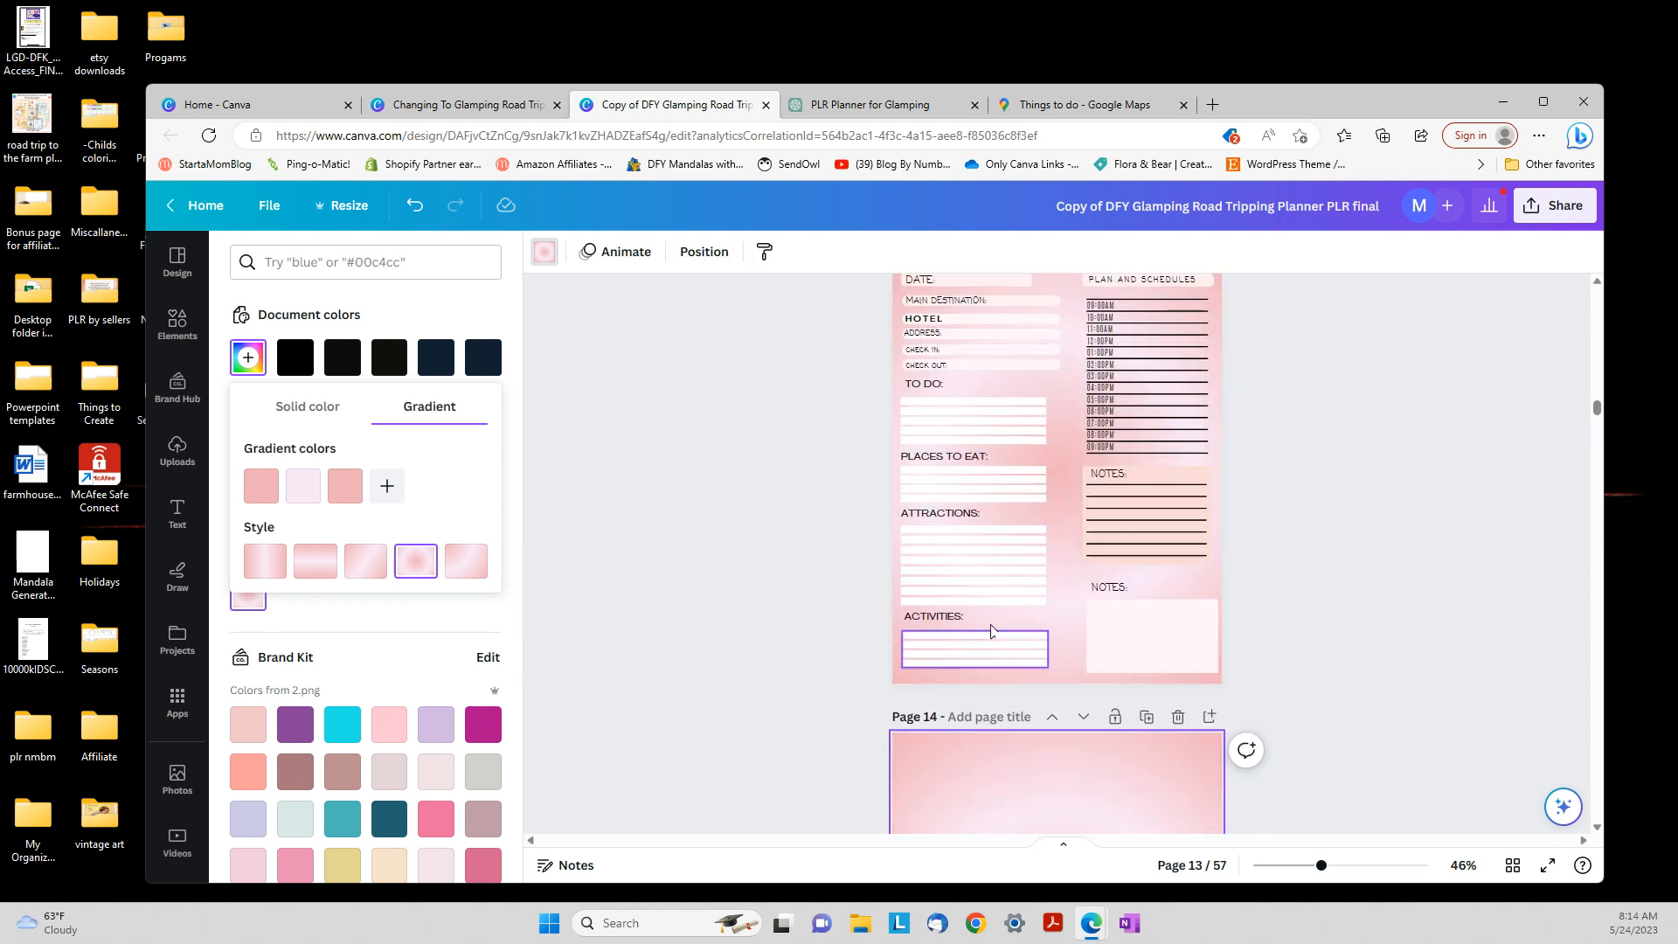
# Copy the DATE label from page 13 and paste it onto blank page 14
pyautogui.scroll(1, 974, 344)
pyautogui.click(928, 364)
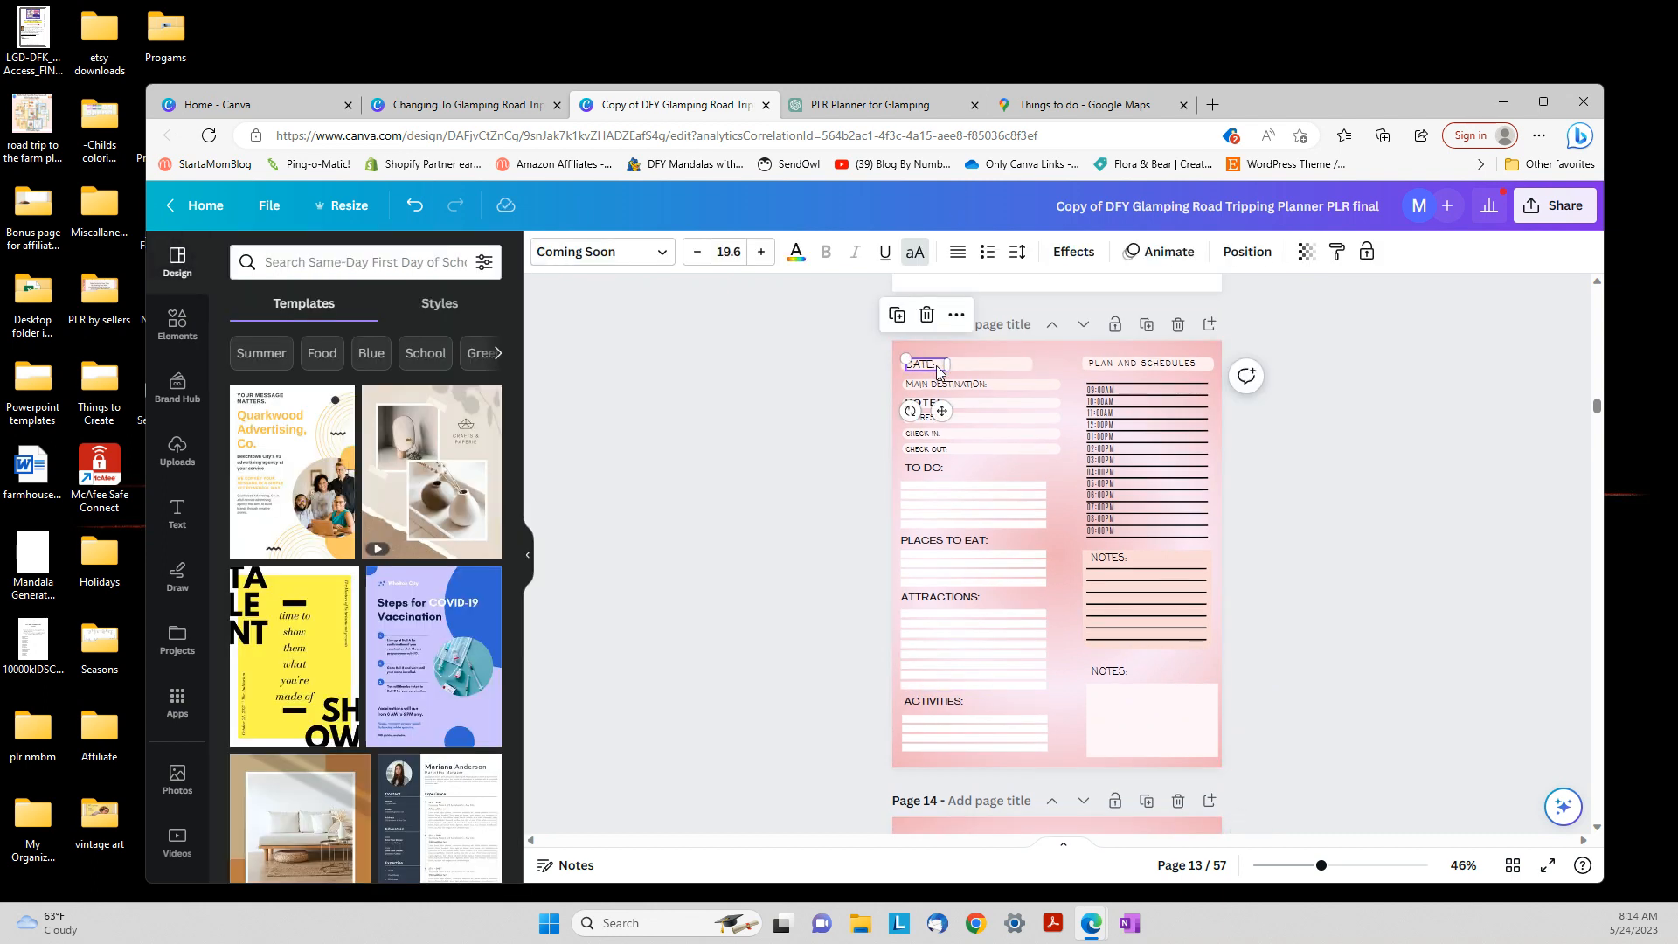
pyautogui.rightClick(934, 367)
pyautogui.click(994, 390)
pyautogui.scroll(-3, 914, 631)
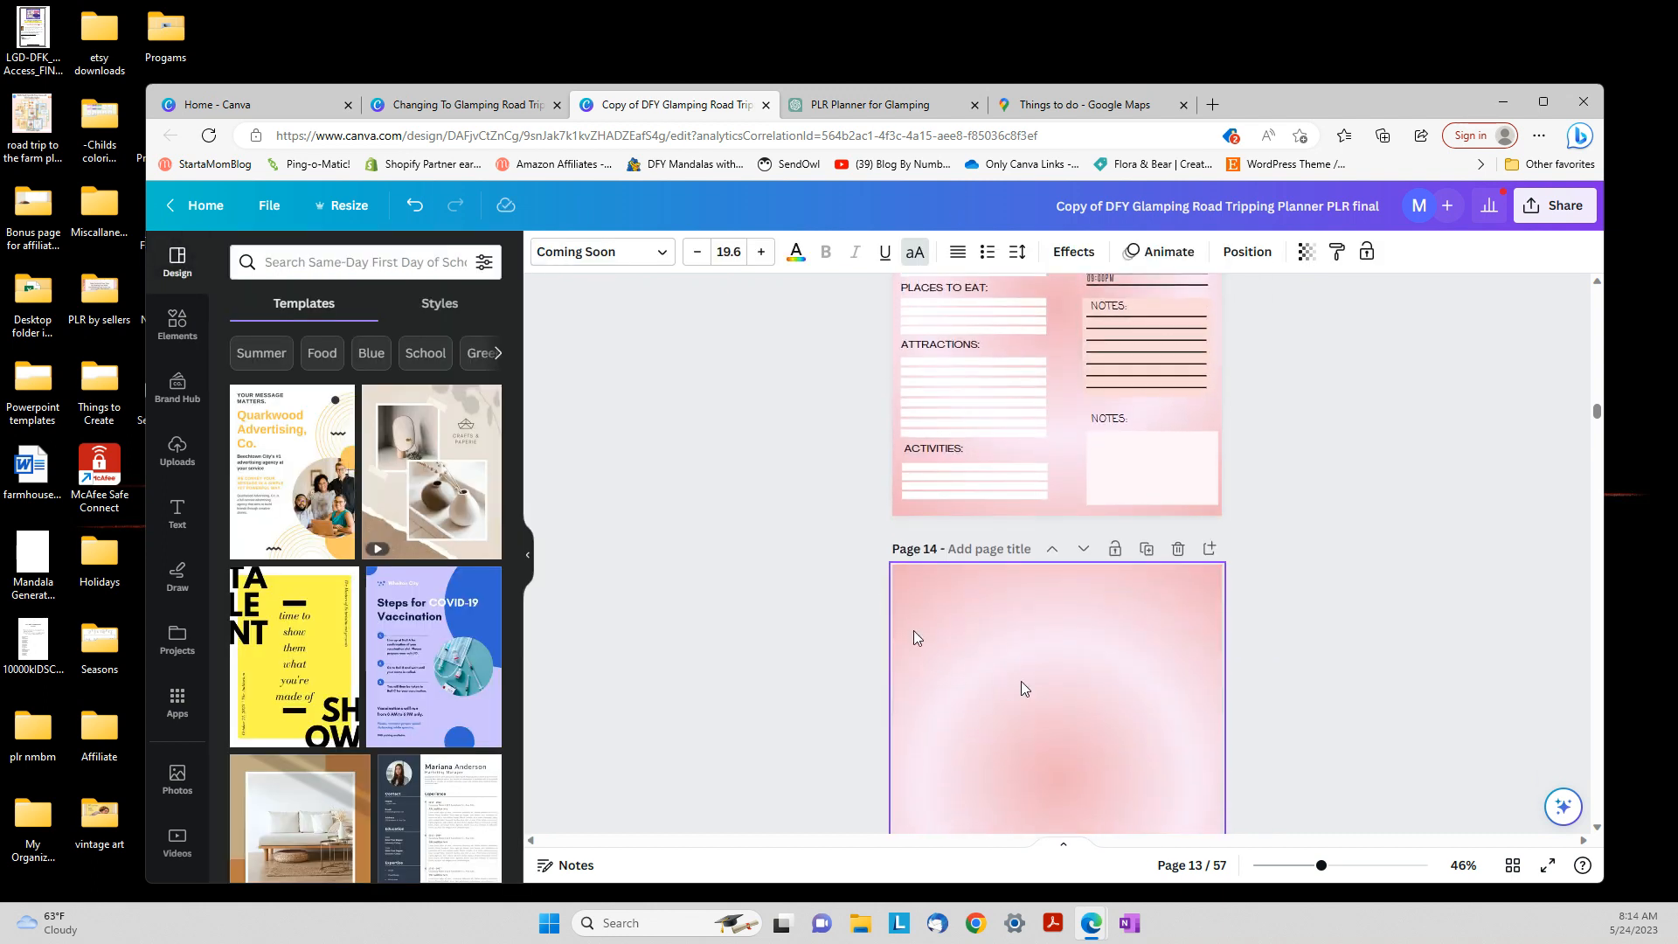
pyautogui.rightClick(936, 589)
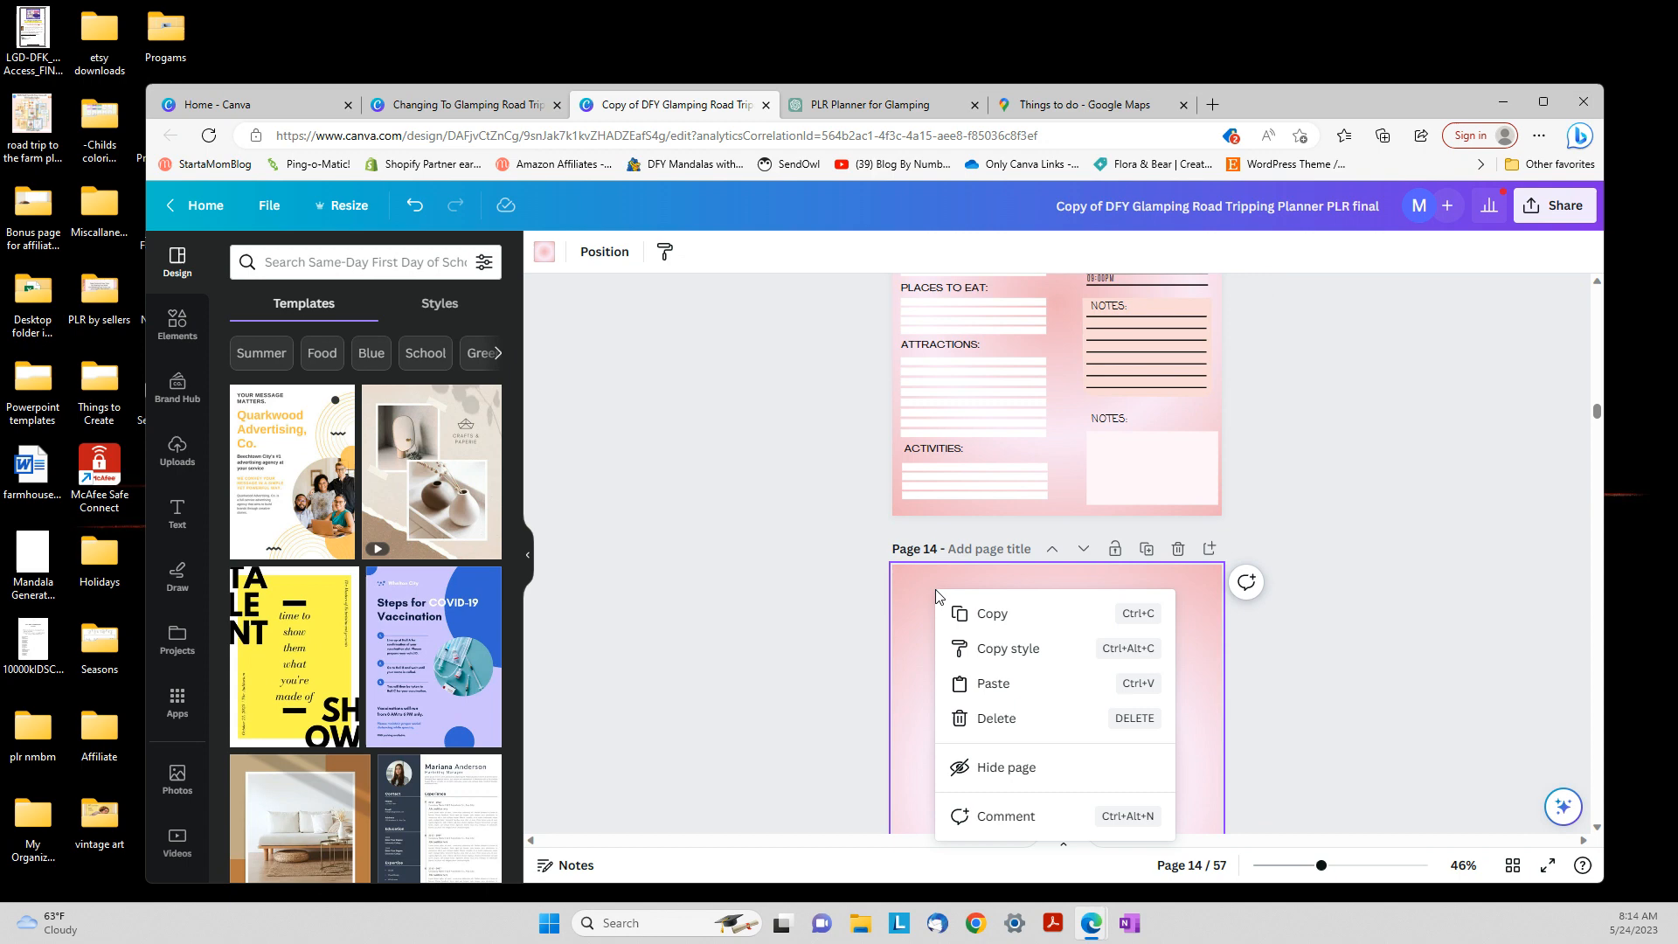
pyautogui.click(998, 685)
pyautogui.click(1021, 629)
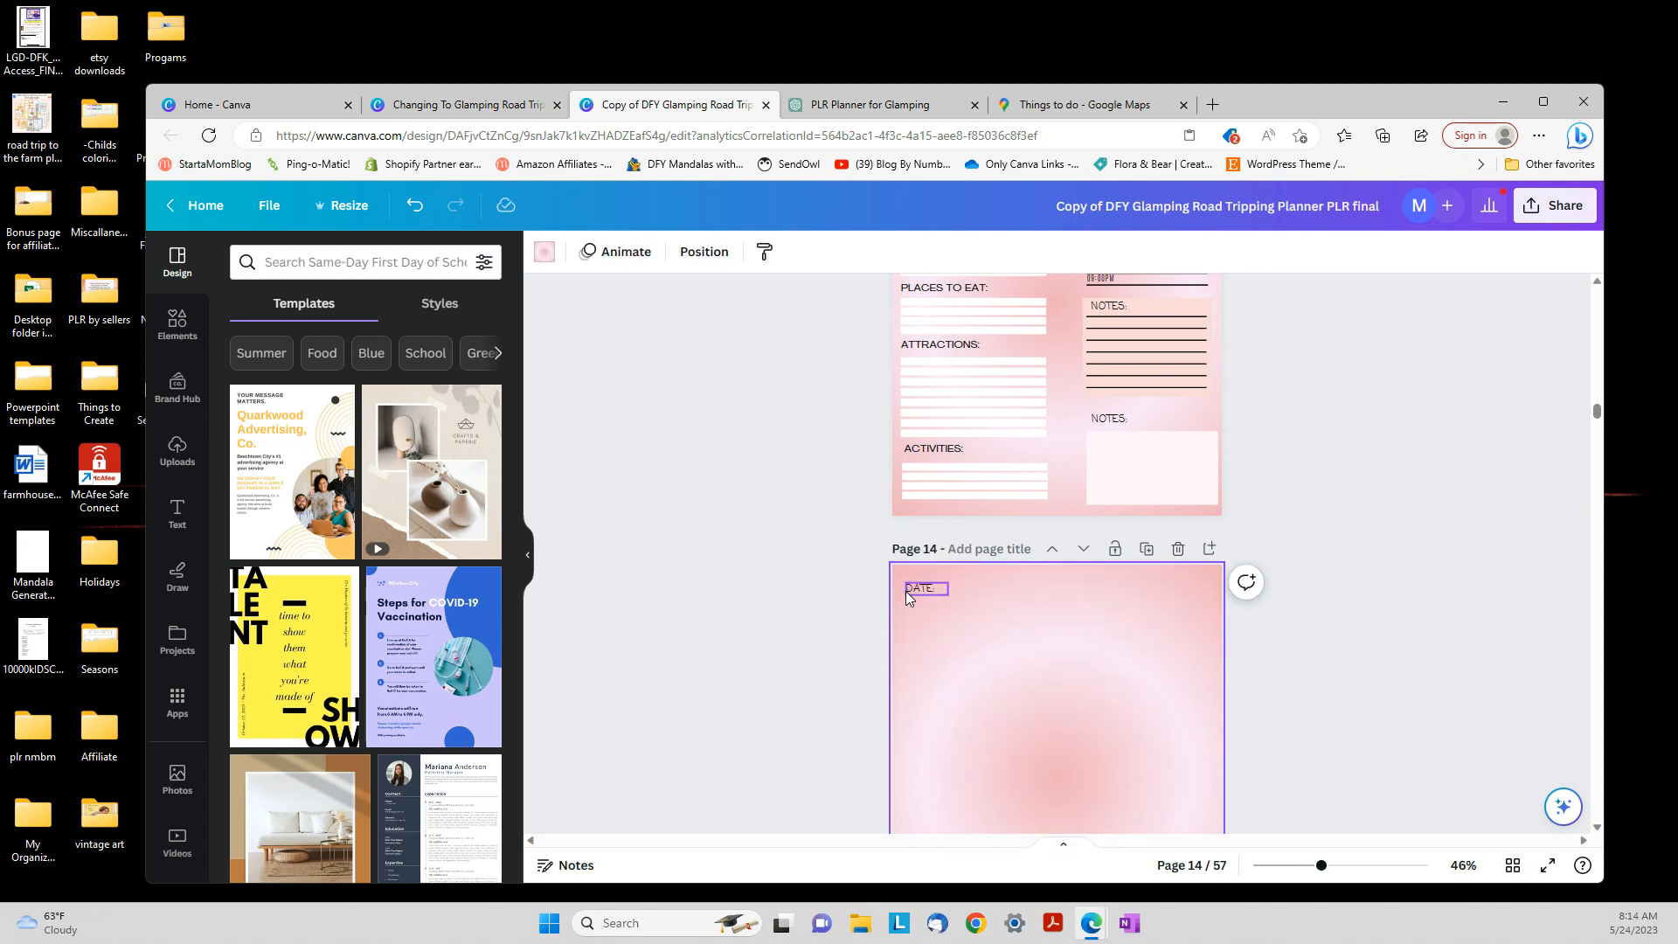
# Open the full collection of recommended graphics in the elements library for use on page 14
pyautogui.scroll(4, 715, 606)
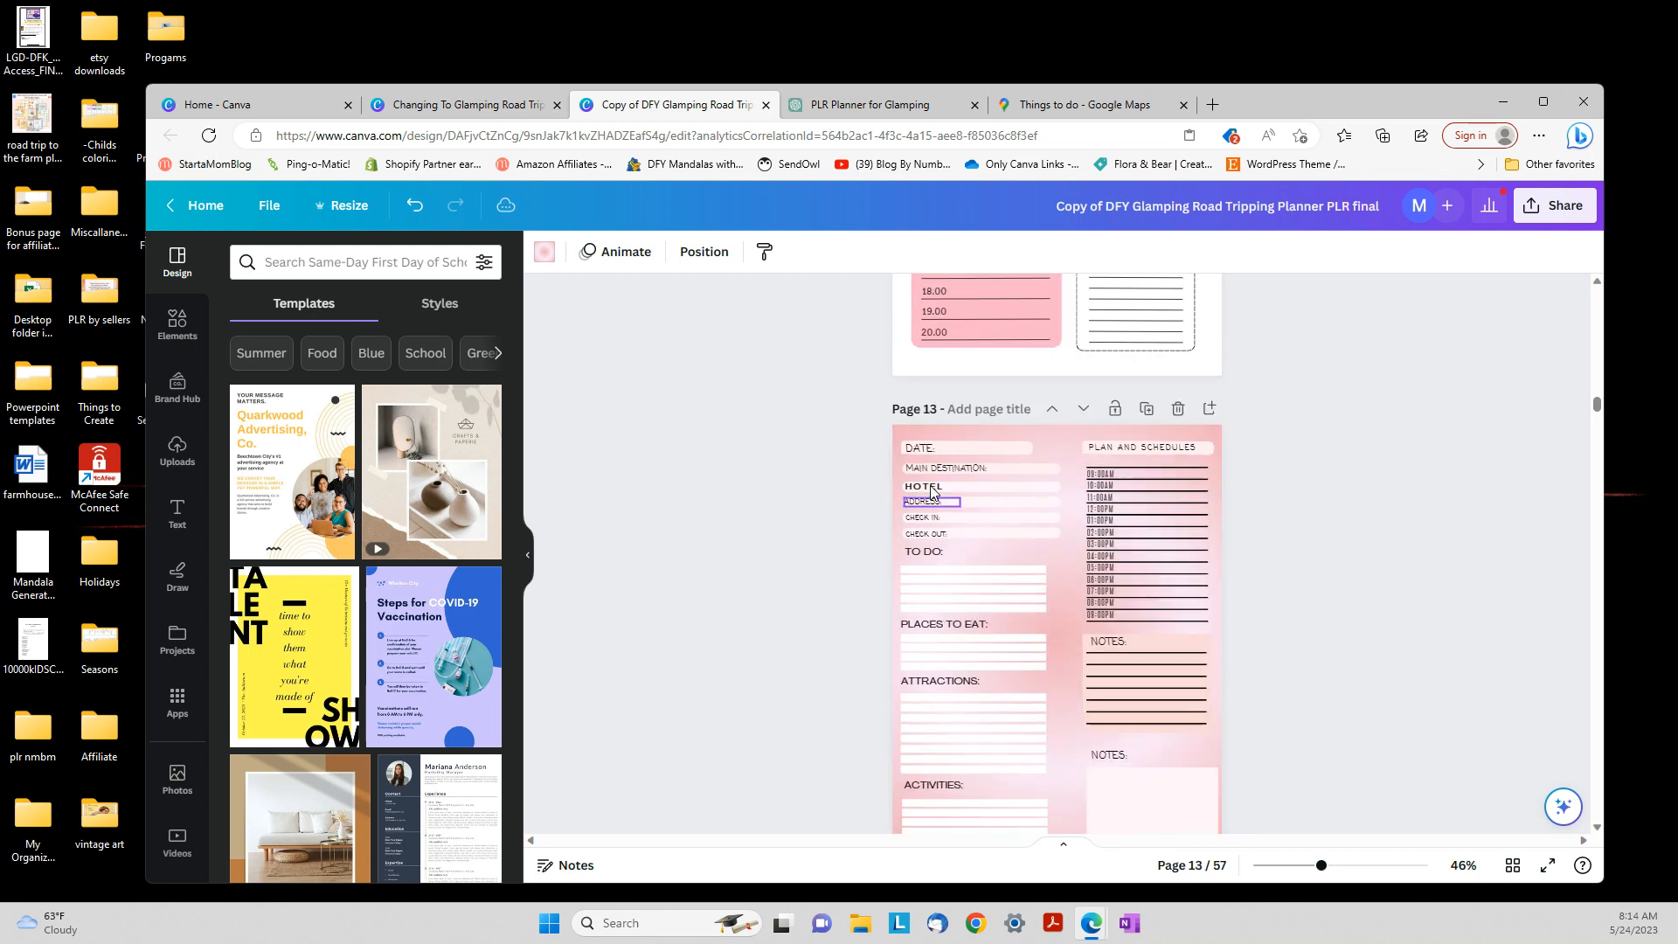
pyautogui.click(177, 325)
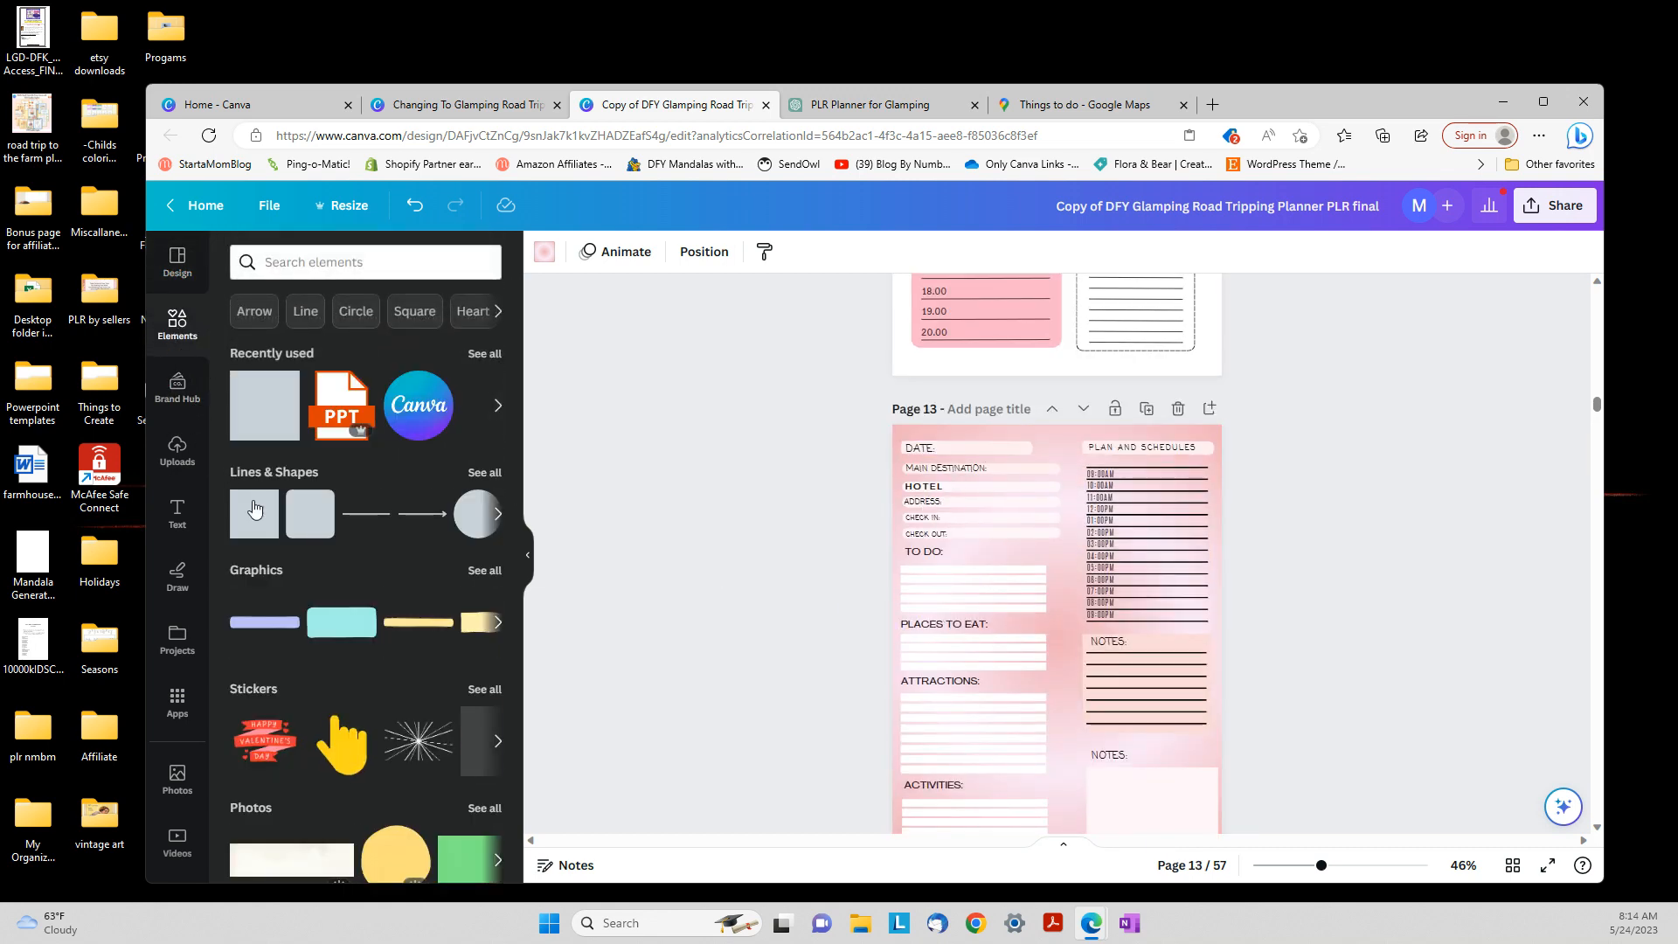
pyautogui.click(484, 569)
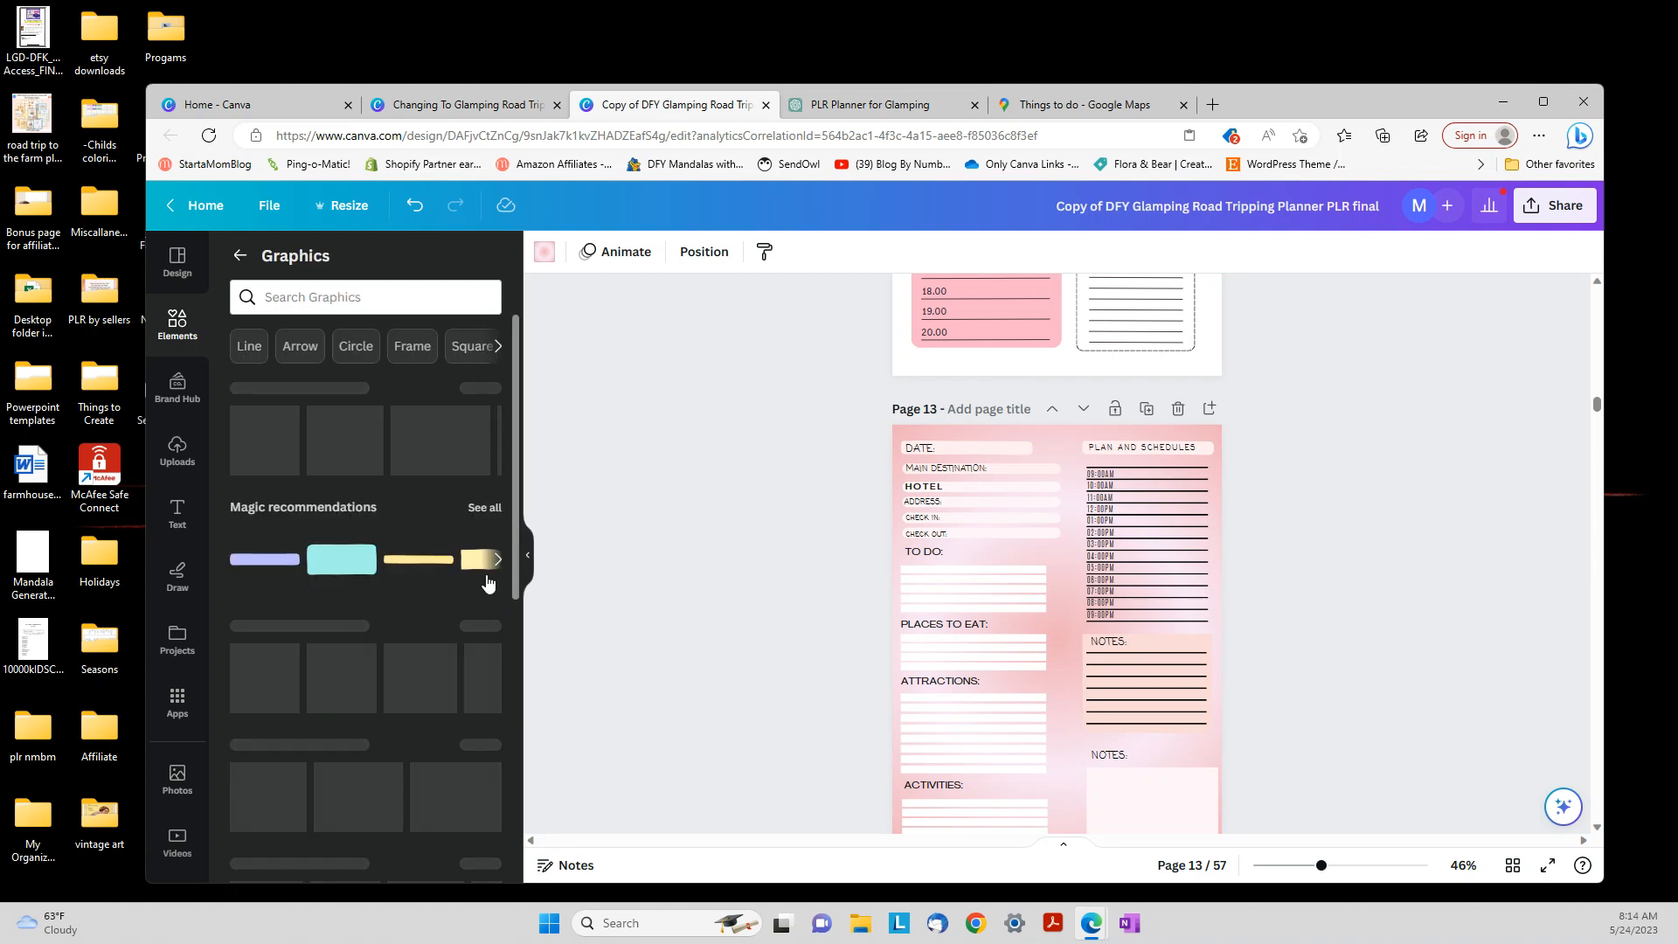
pyautogui.click(486, 507)
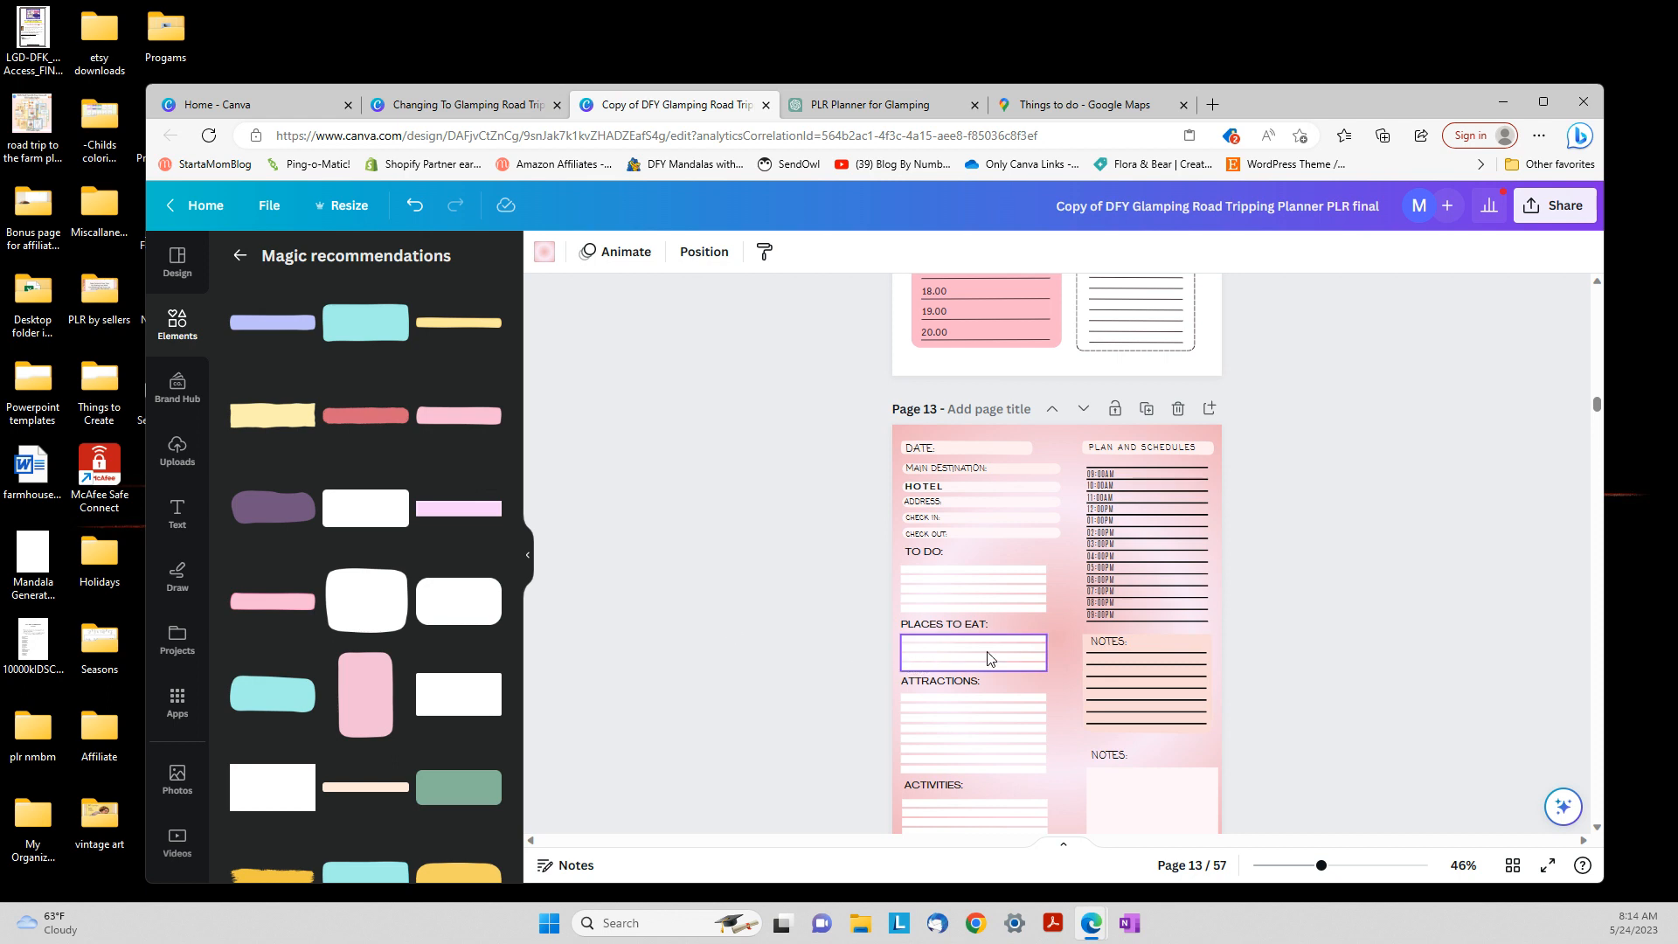
pyautogui.scroll(-4, 989, 653)
pyautogui.scroll(1, 989, 653)
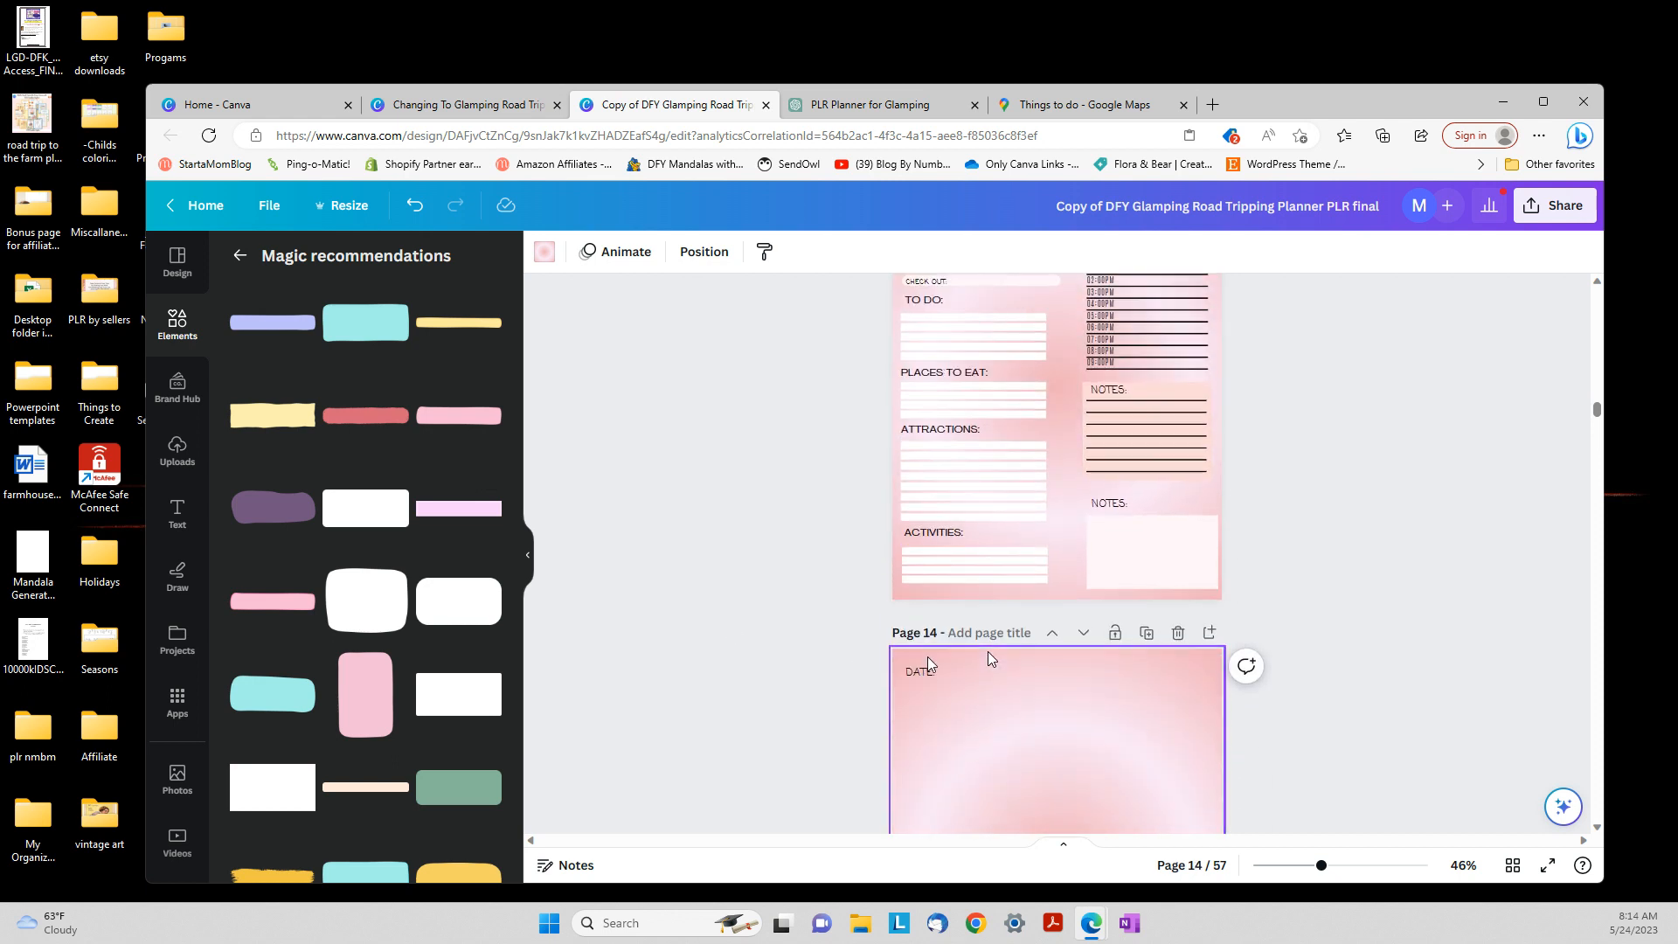
pyautogui.scroll(-1, 225, 638)
pyautogui.scroll(-3, 883, 657)
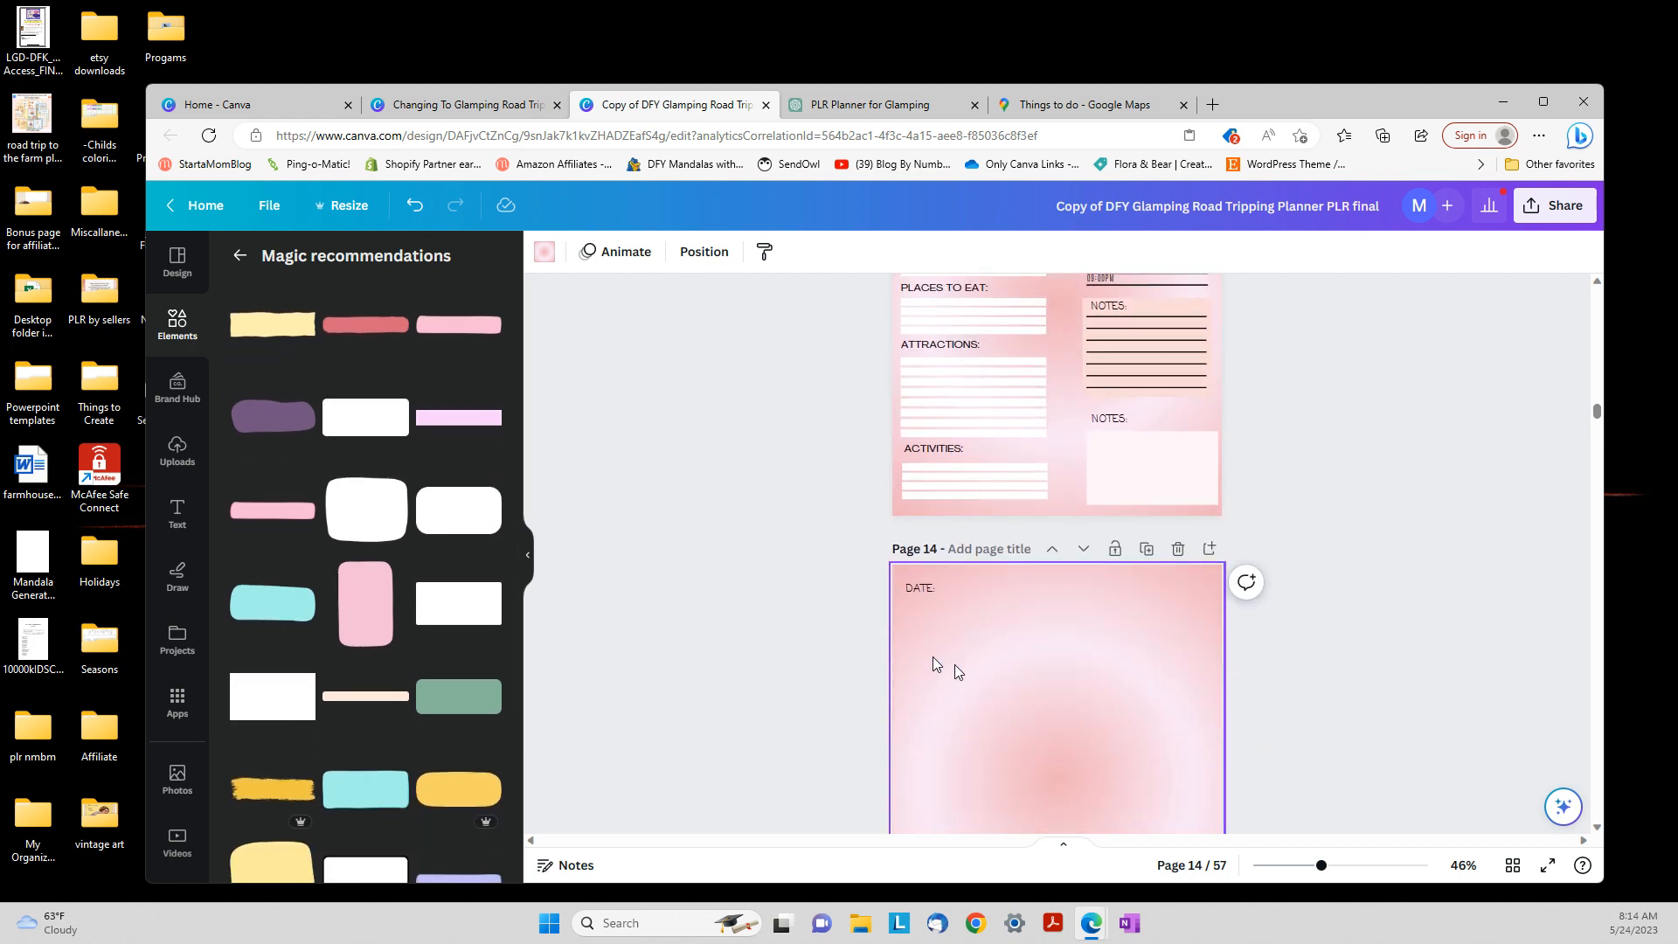
pyautogui.click(267, 522)
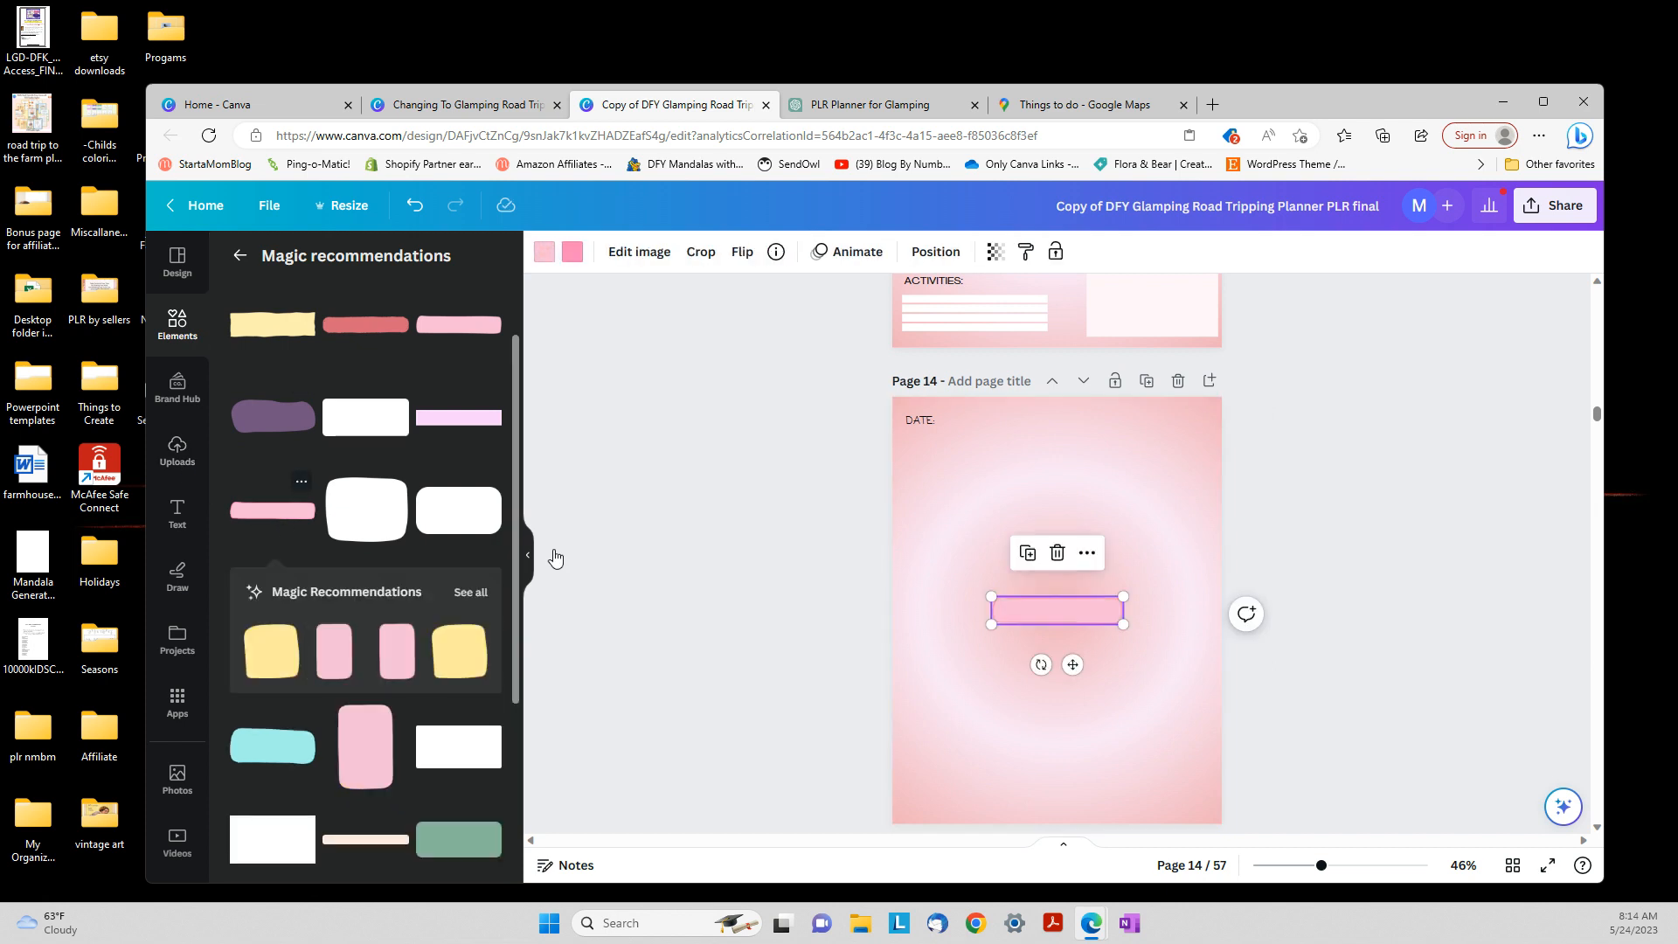
pyautogui.click(1356, 570)
pyautogui.moveTo(1017, 612); pyautogui.dragTo(985, 471)
pyautogui.click(1019, 554)
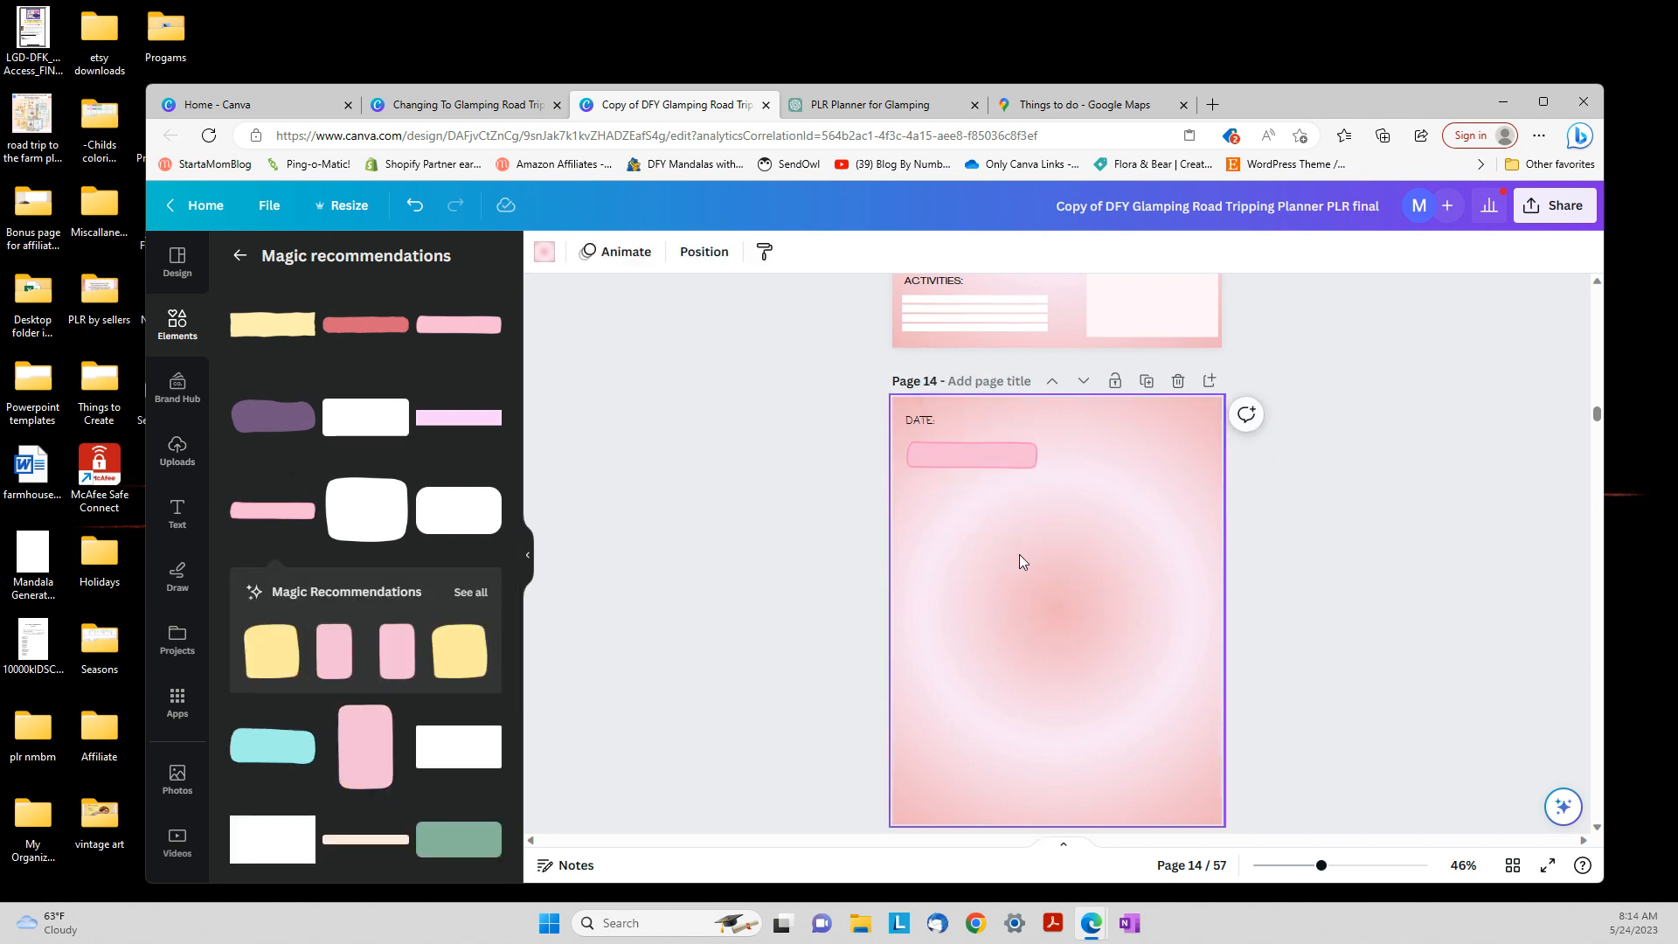
pyautogui.scroll(6, 1019, 555)
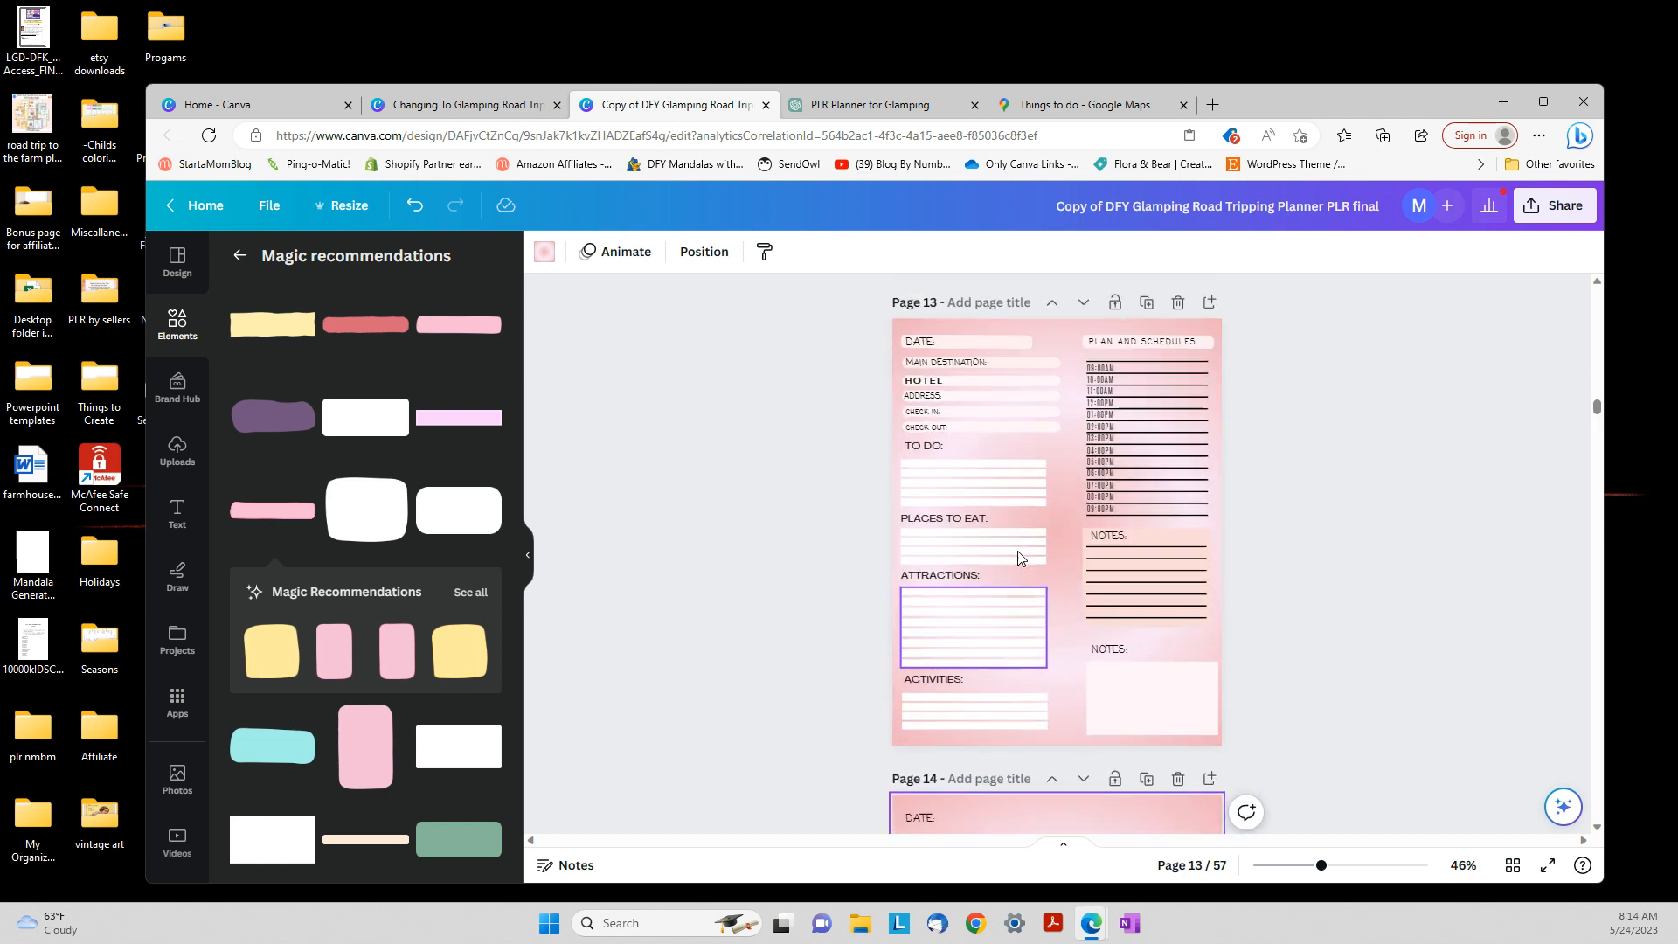
pyautogui.scroll(-4, 1019, 557)
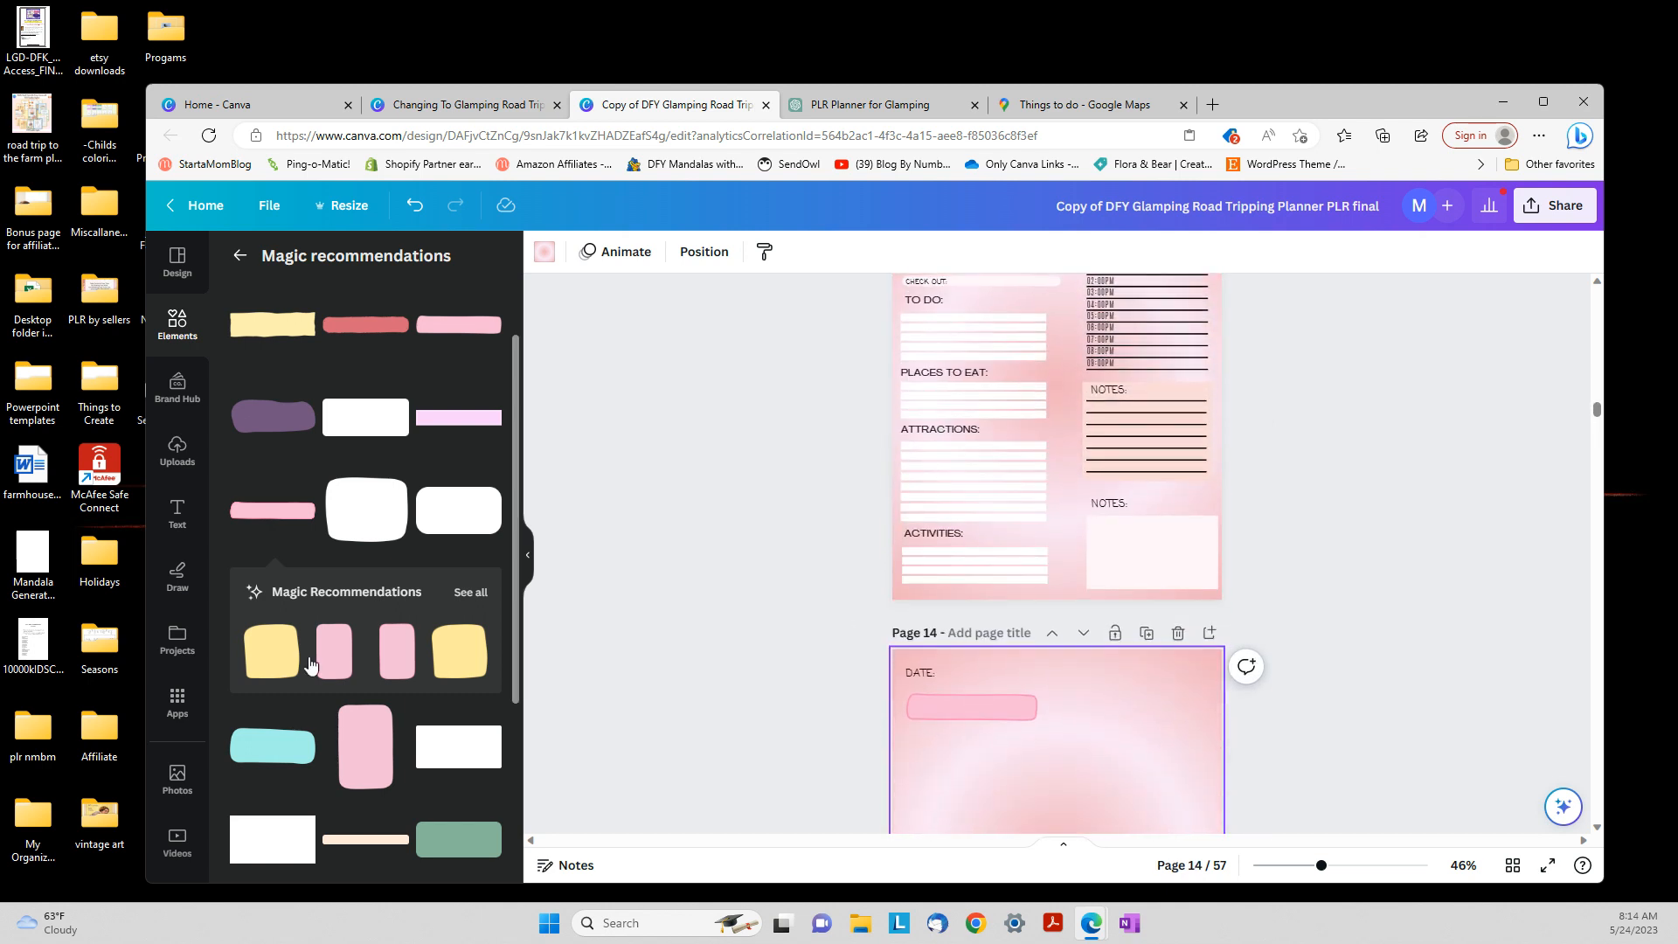
pyautogui.click(935, 702)
pyautogui.press('Delete')
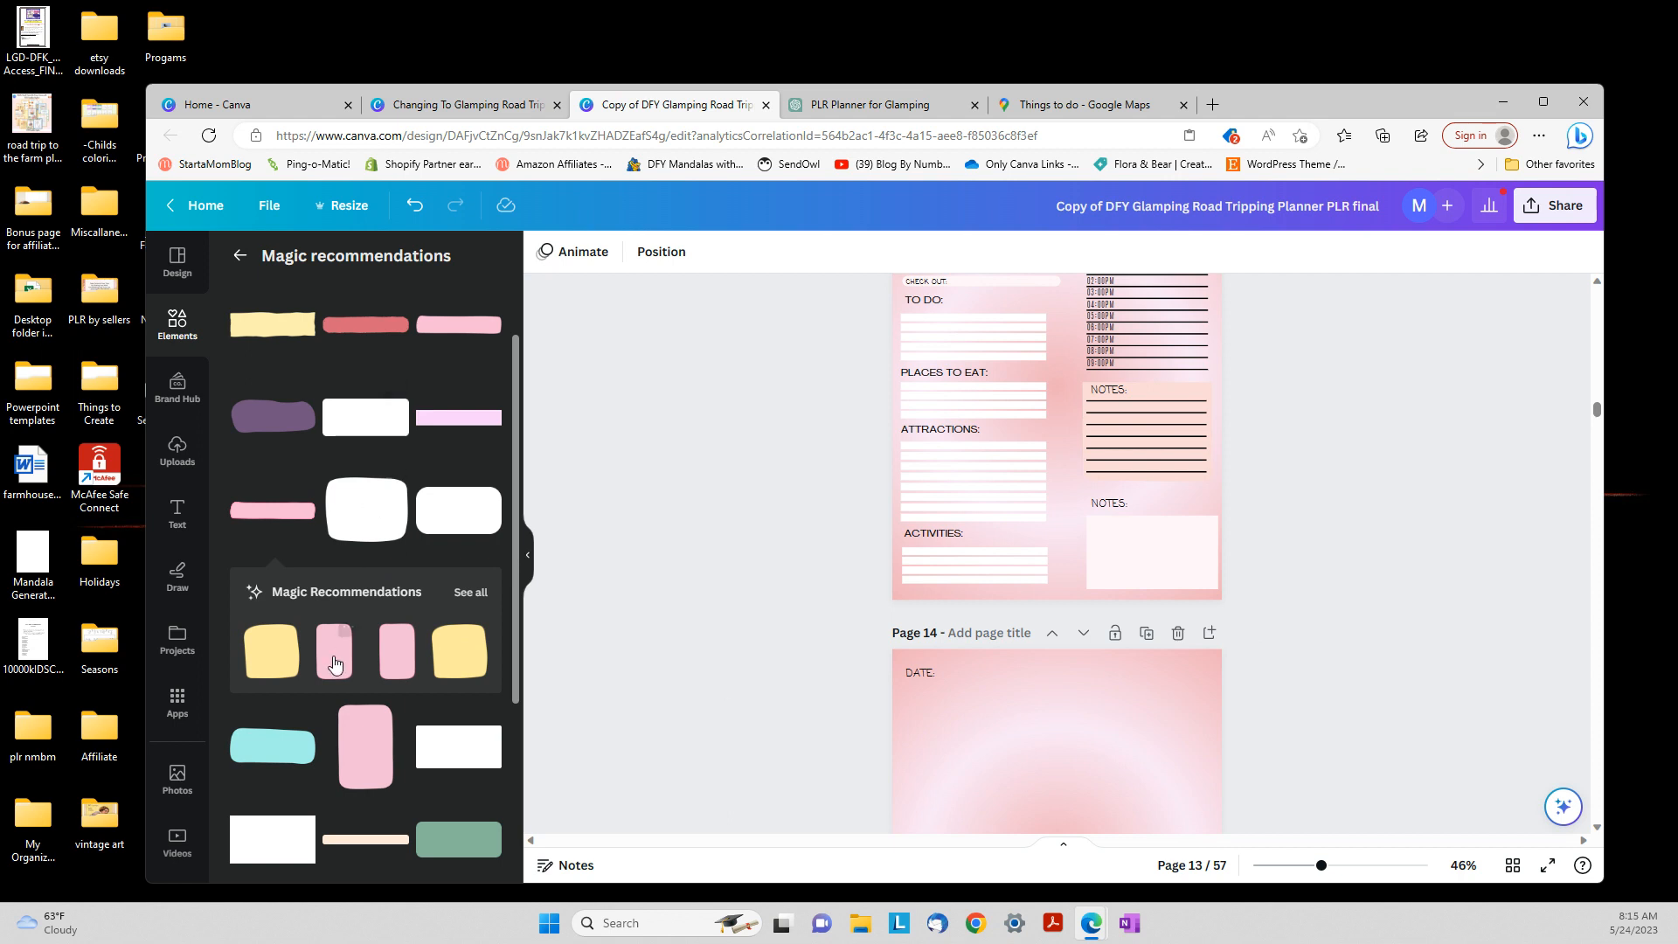
# Add two thin cream bar graphics and stack them beneath the DATE label on page 14
pyautogui.click(347, 848)
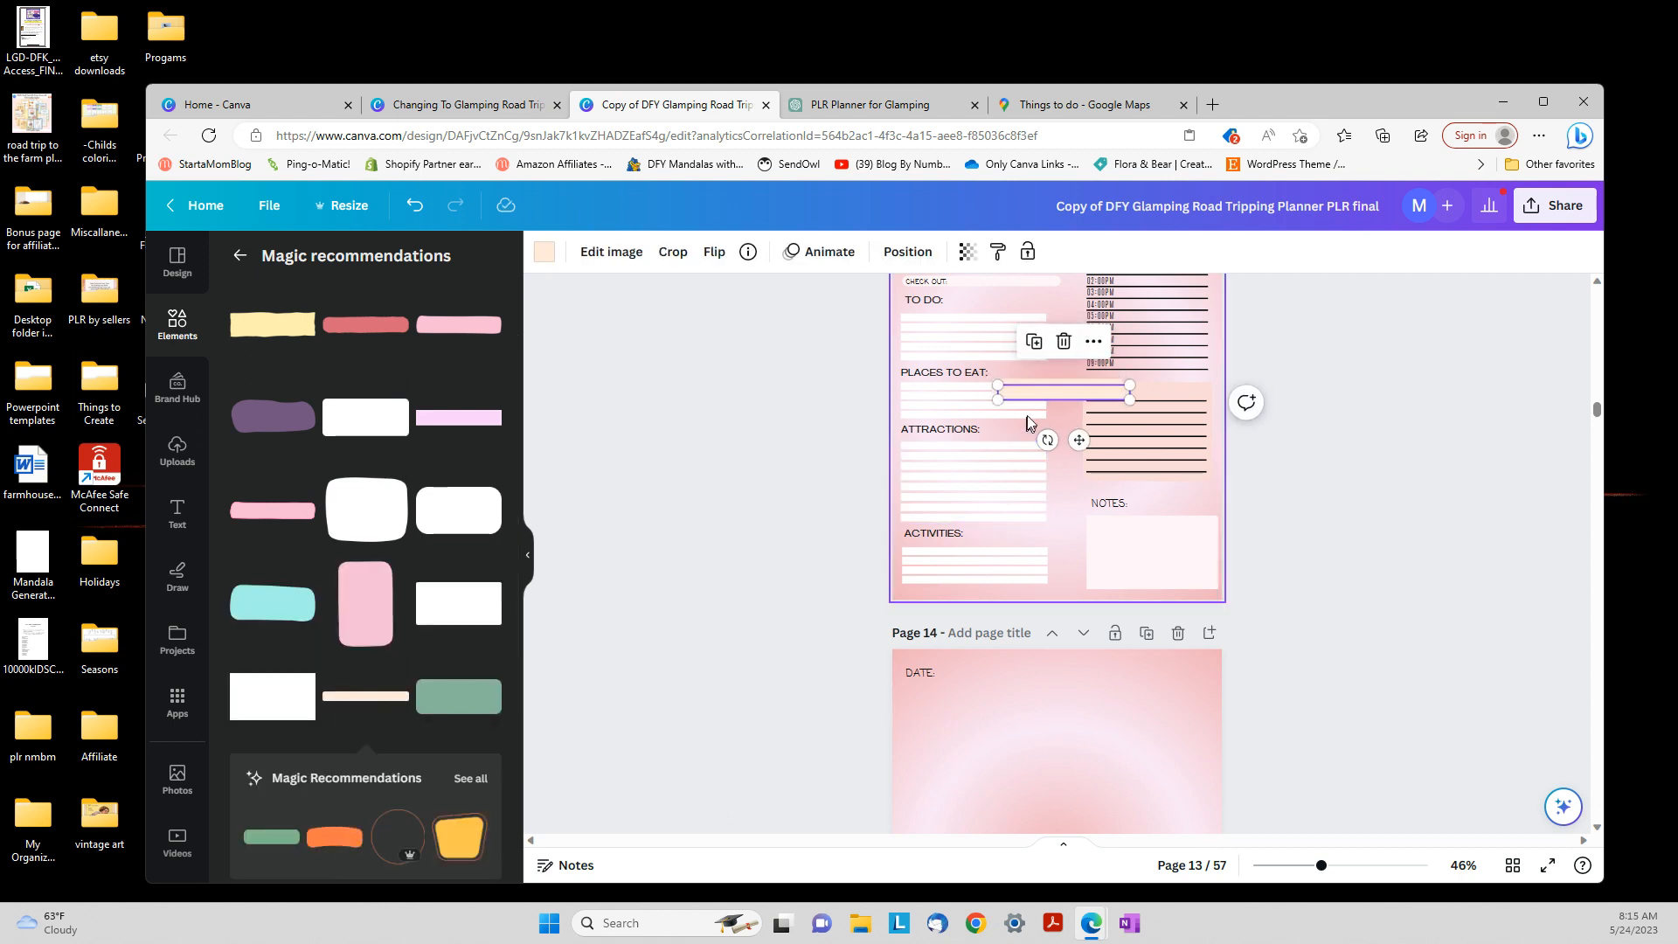
pyautogui.moveTo(1048, 396); pyautogui.dragTo(963, 712)
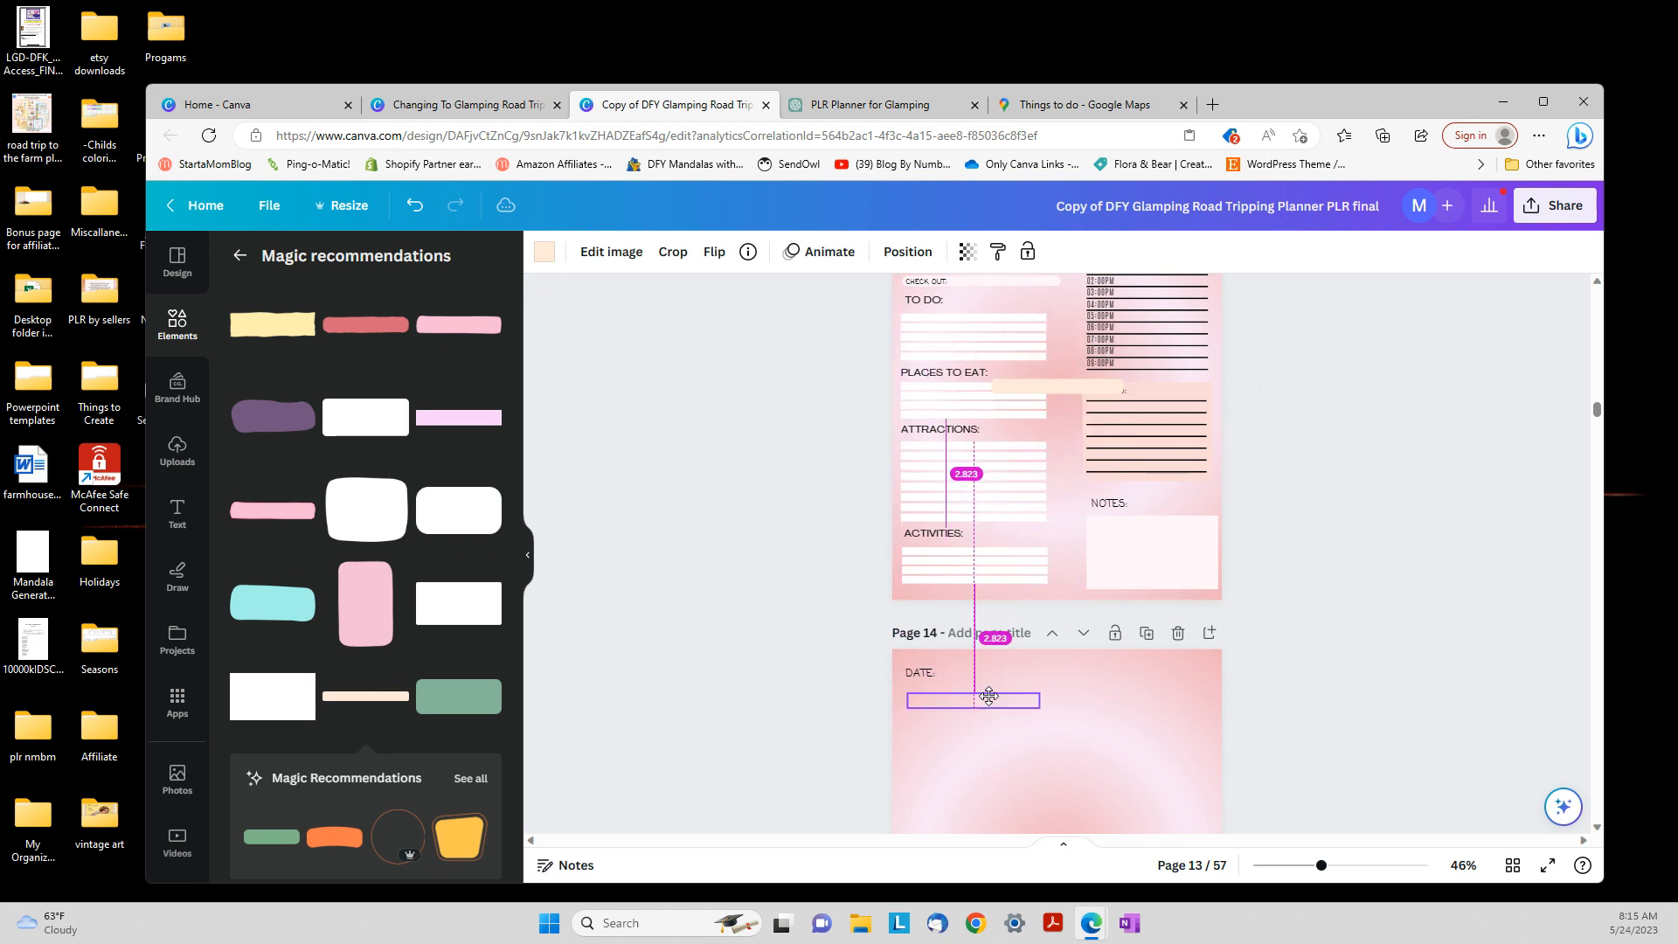
pyautogui.click(1071, 387)
pyautogui.moveTo(1071, 387); pyautogui.dragTo(988, 722)
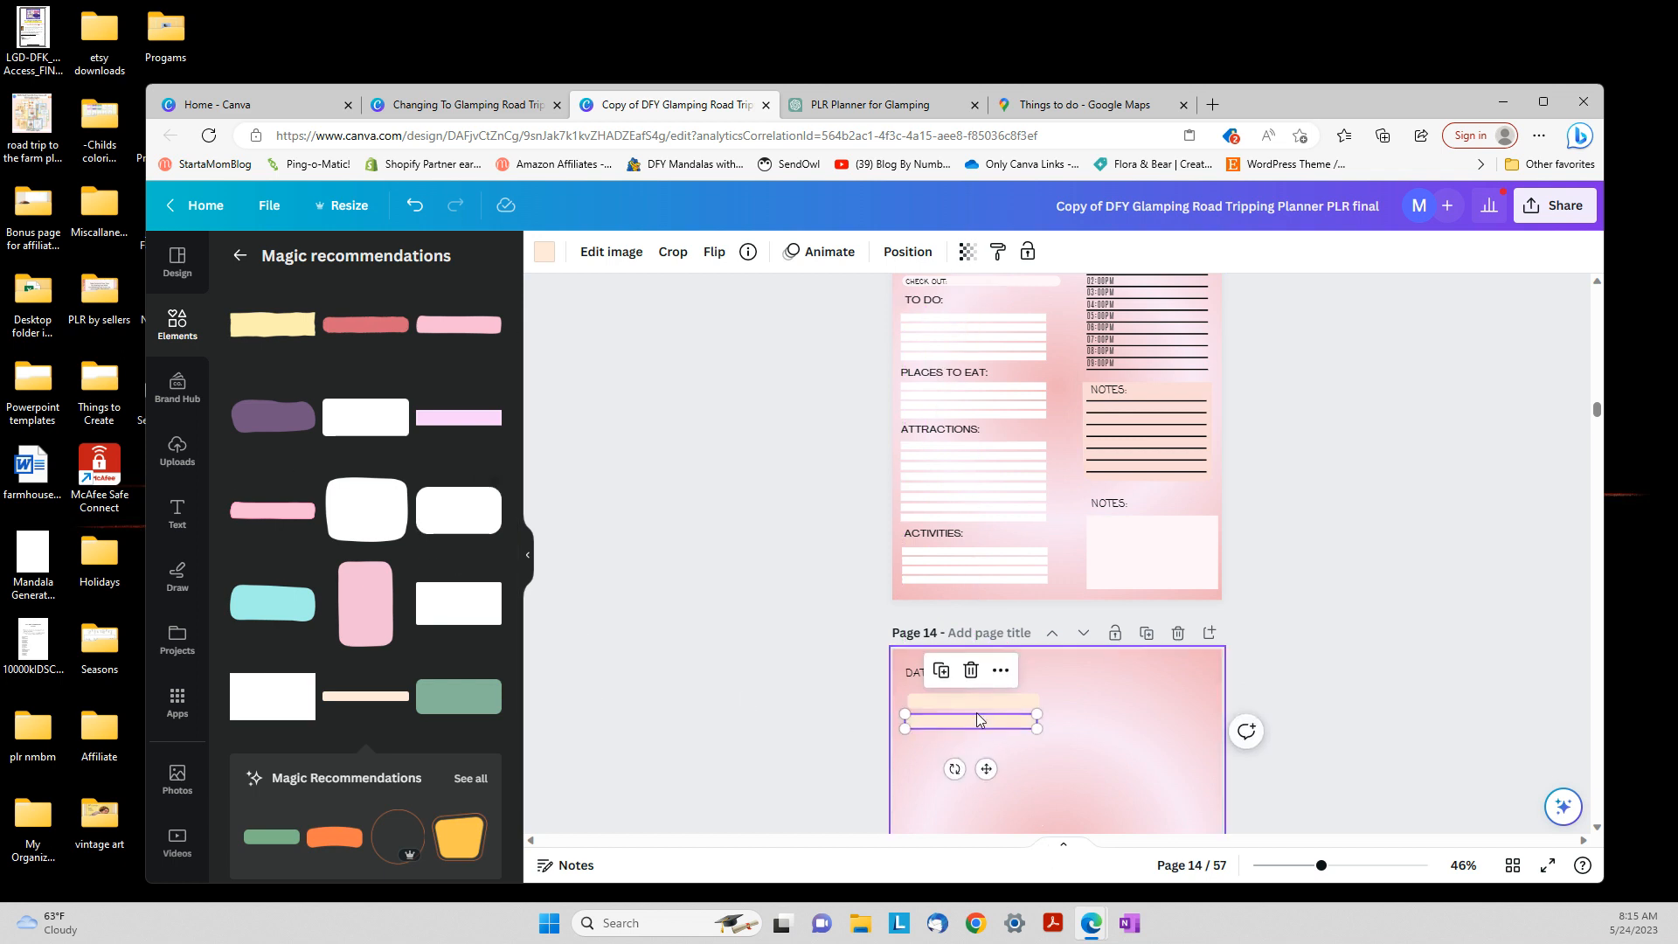
# Recolor the upper cream bar on page 14 to white #ffffff
pyautogui.click(977, 704)
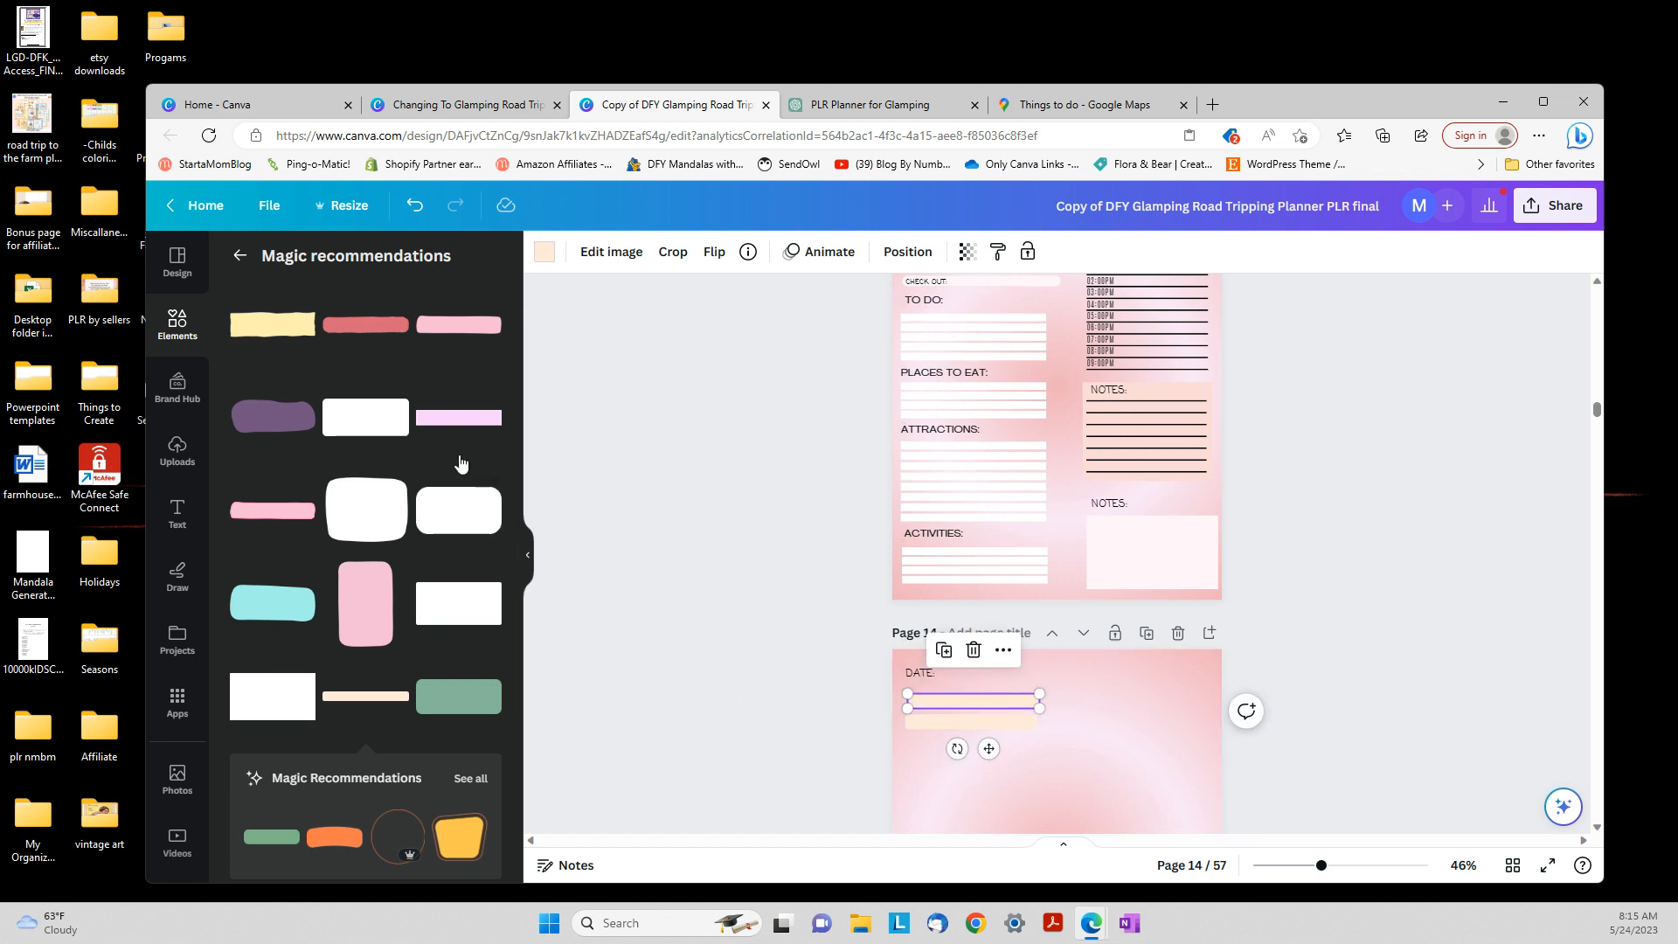
pyautogui.click(545, 256)
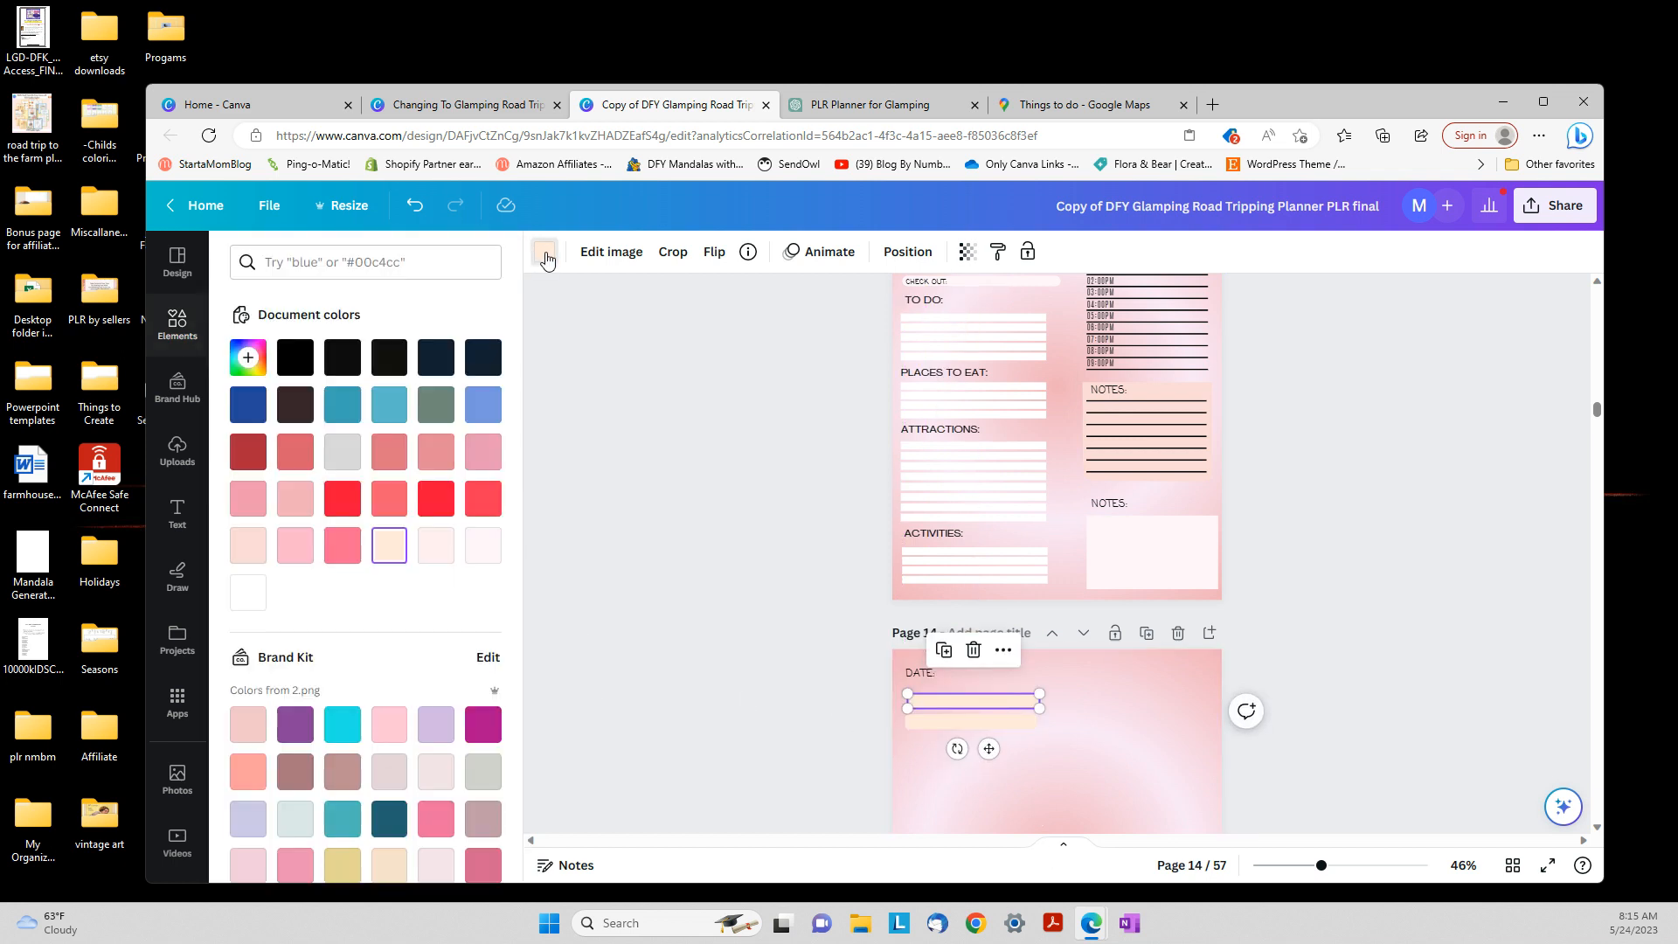
pyautogui.click(253, 605)
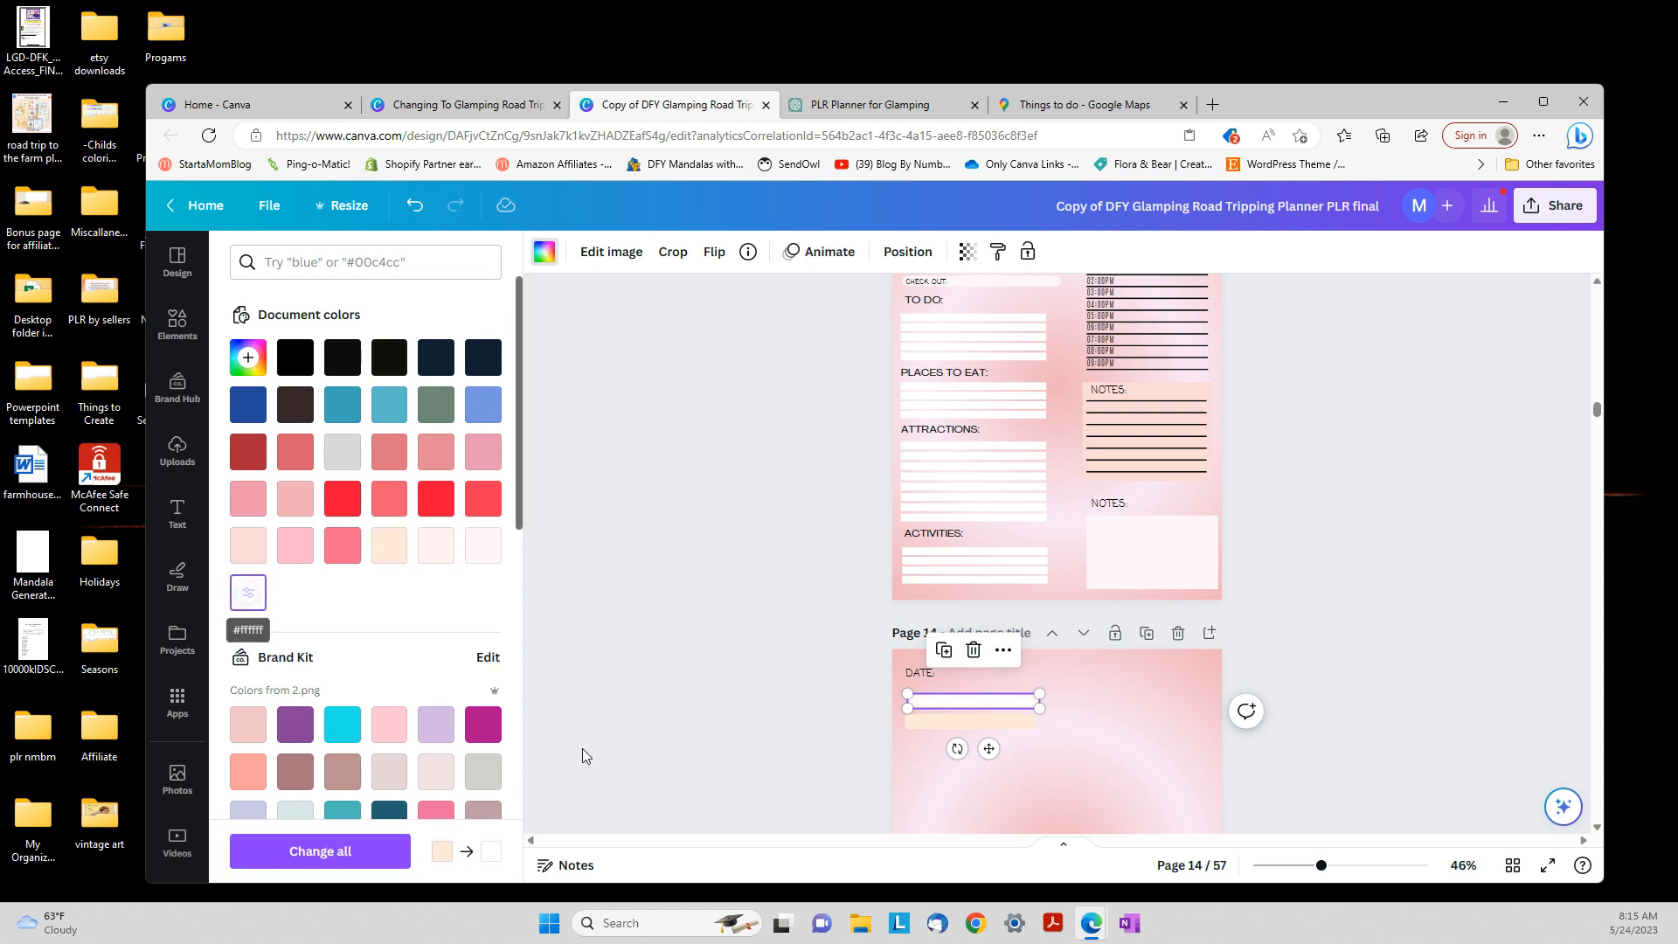
# Recolor the lower cream bar with the eyedropper, sampling the white of the TO DO box on page 13
pyautogui.click(931, 720)
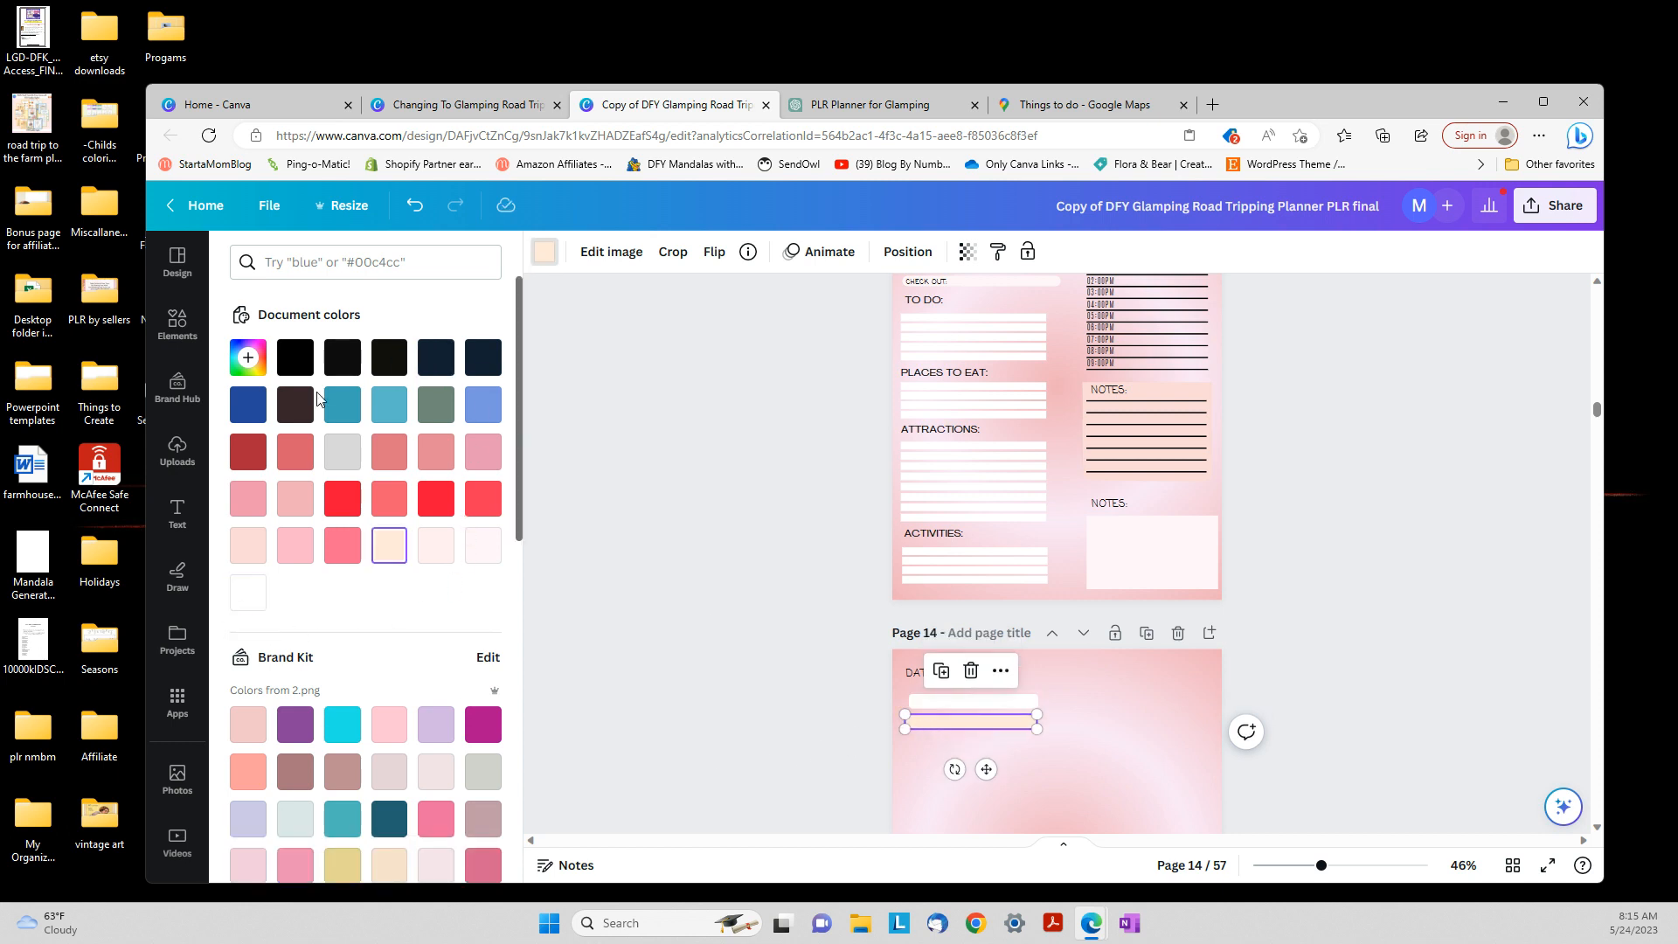
pyautogui.click(248, 357)
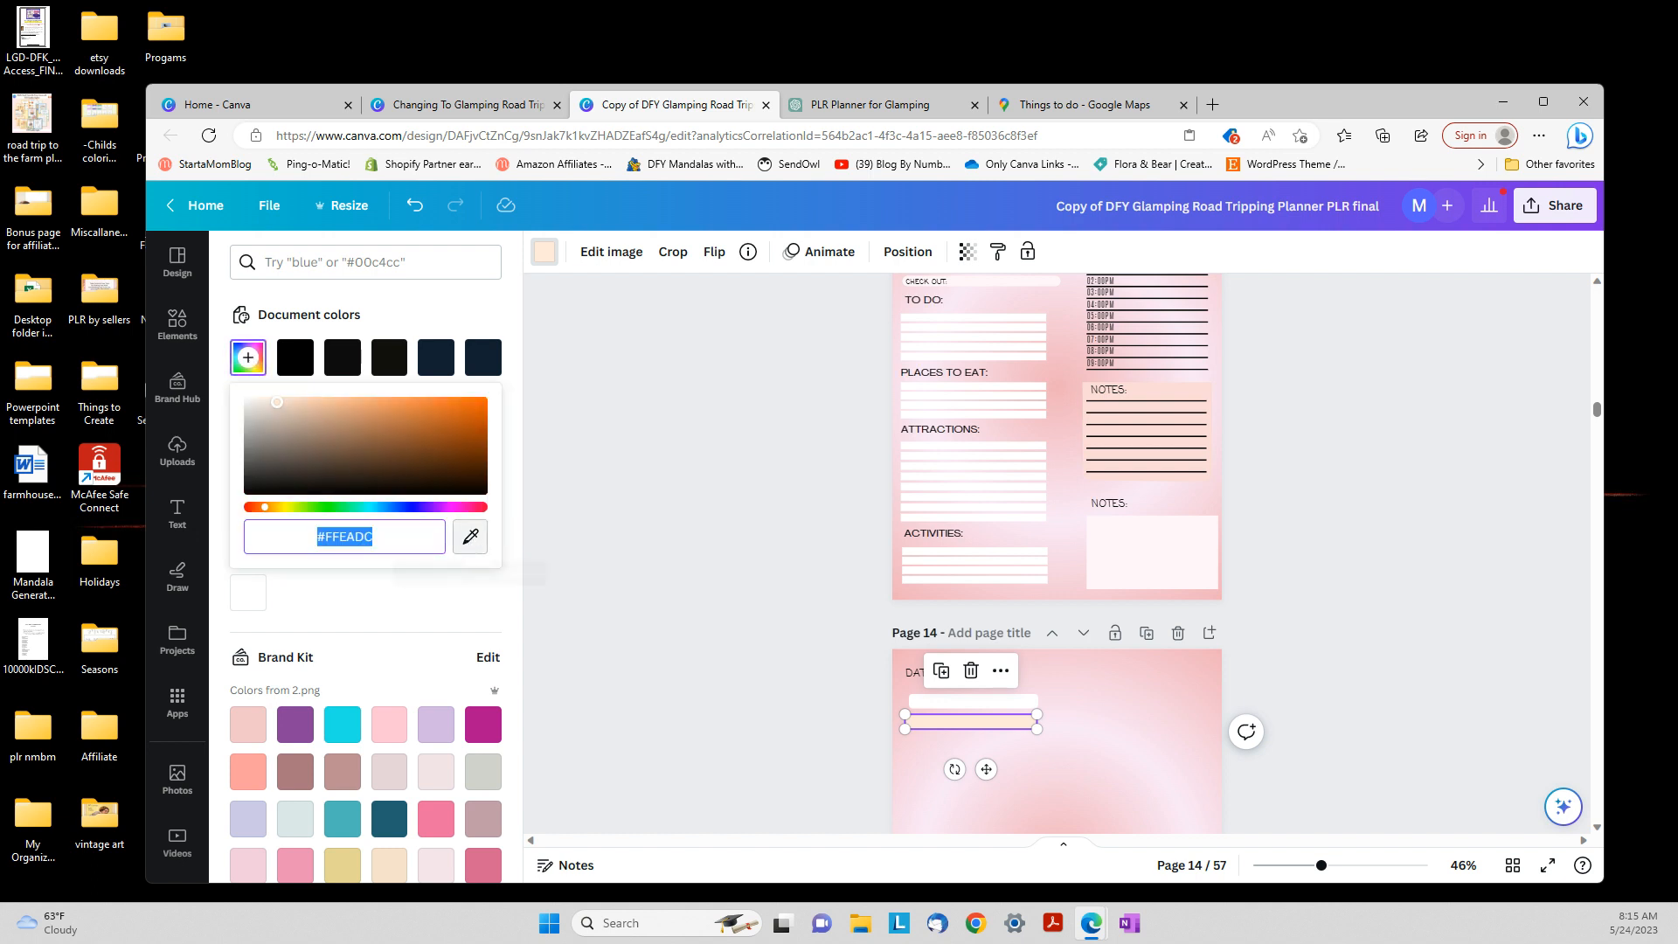
pyautogui.click(470, 536)
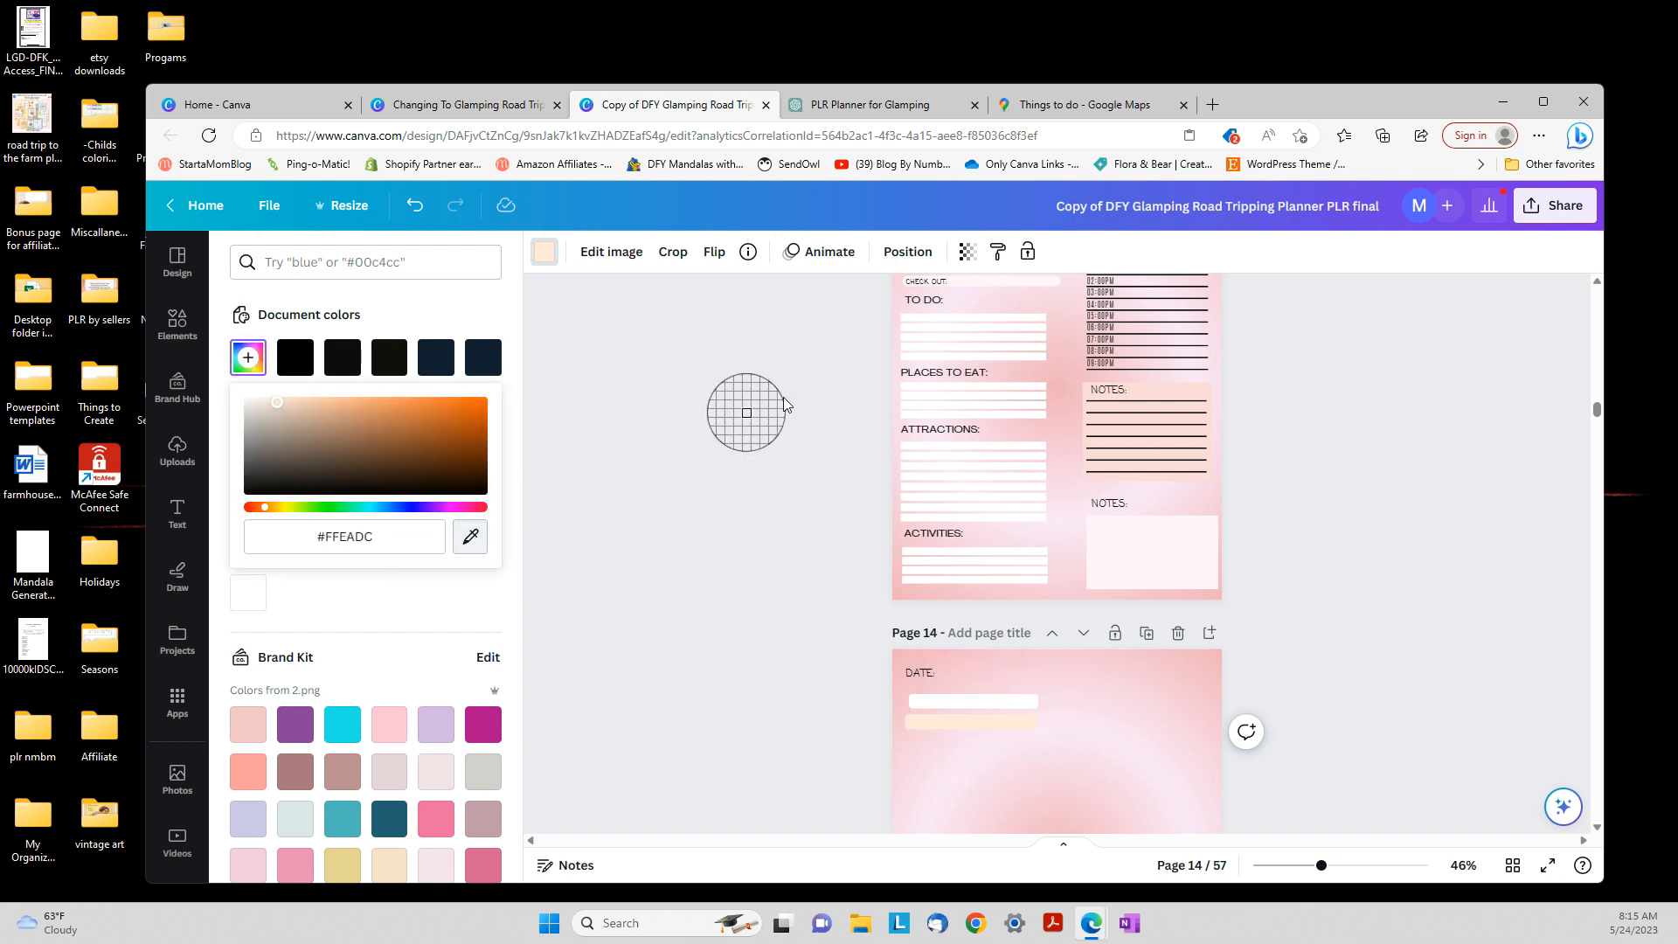
pyautogui.click(924, 325)
pyautogui.click(649, 571)
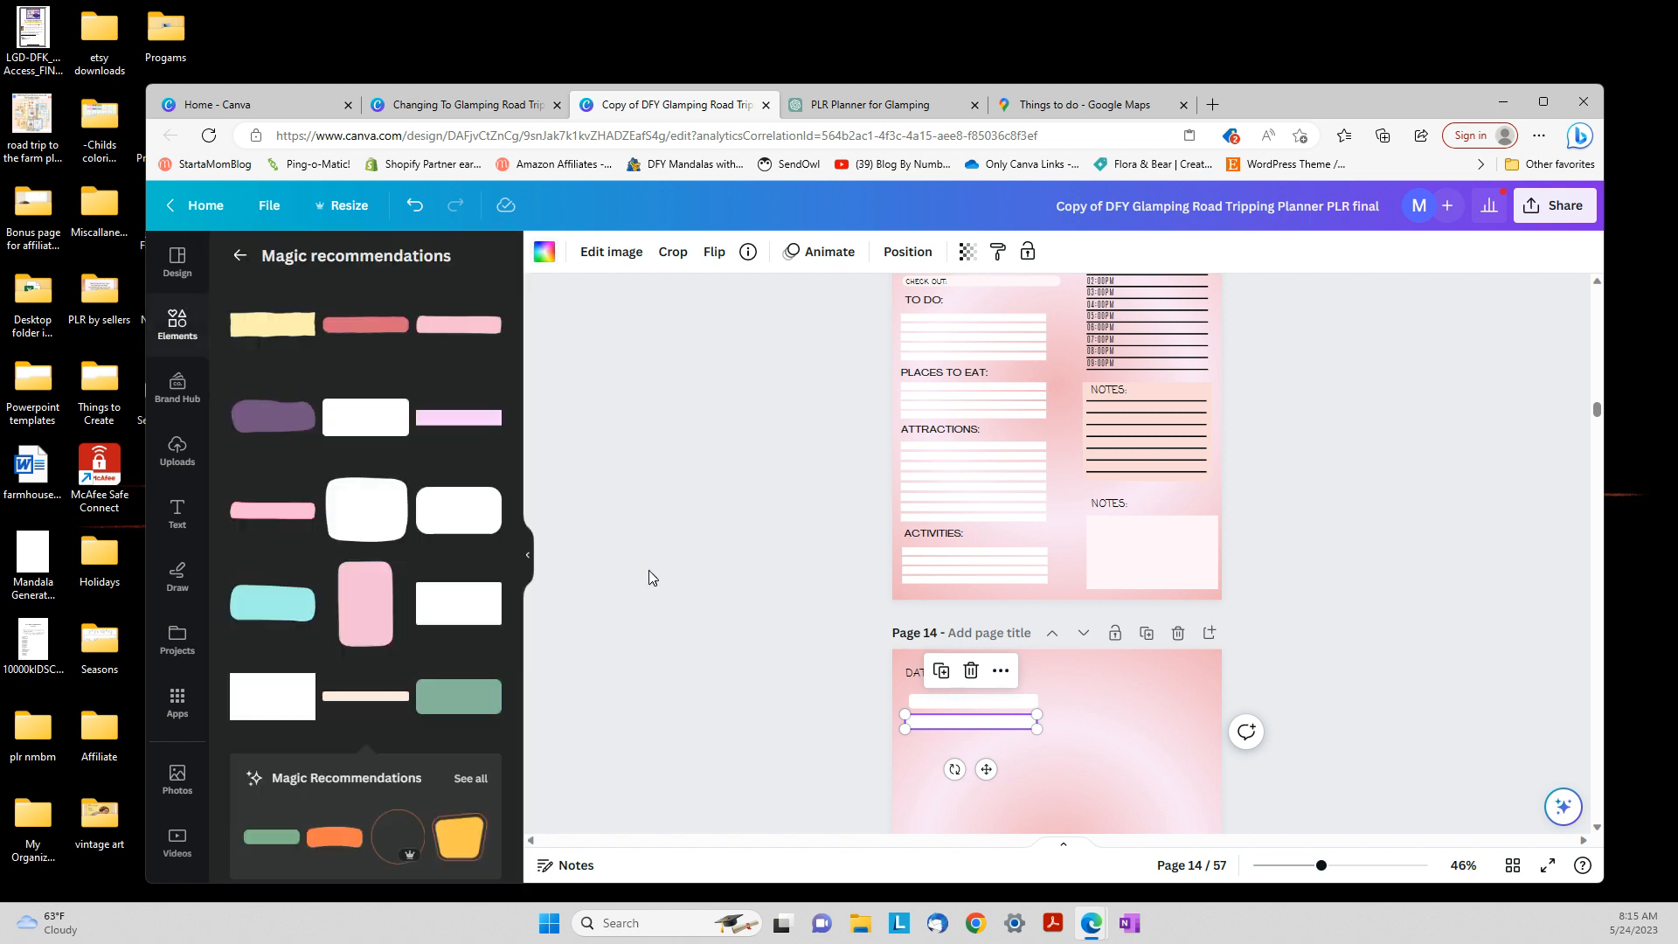
# Shift the lower bar slightly so that it lines up with the upper bar on page 14
pyautogui.click(937, 721)
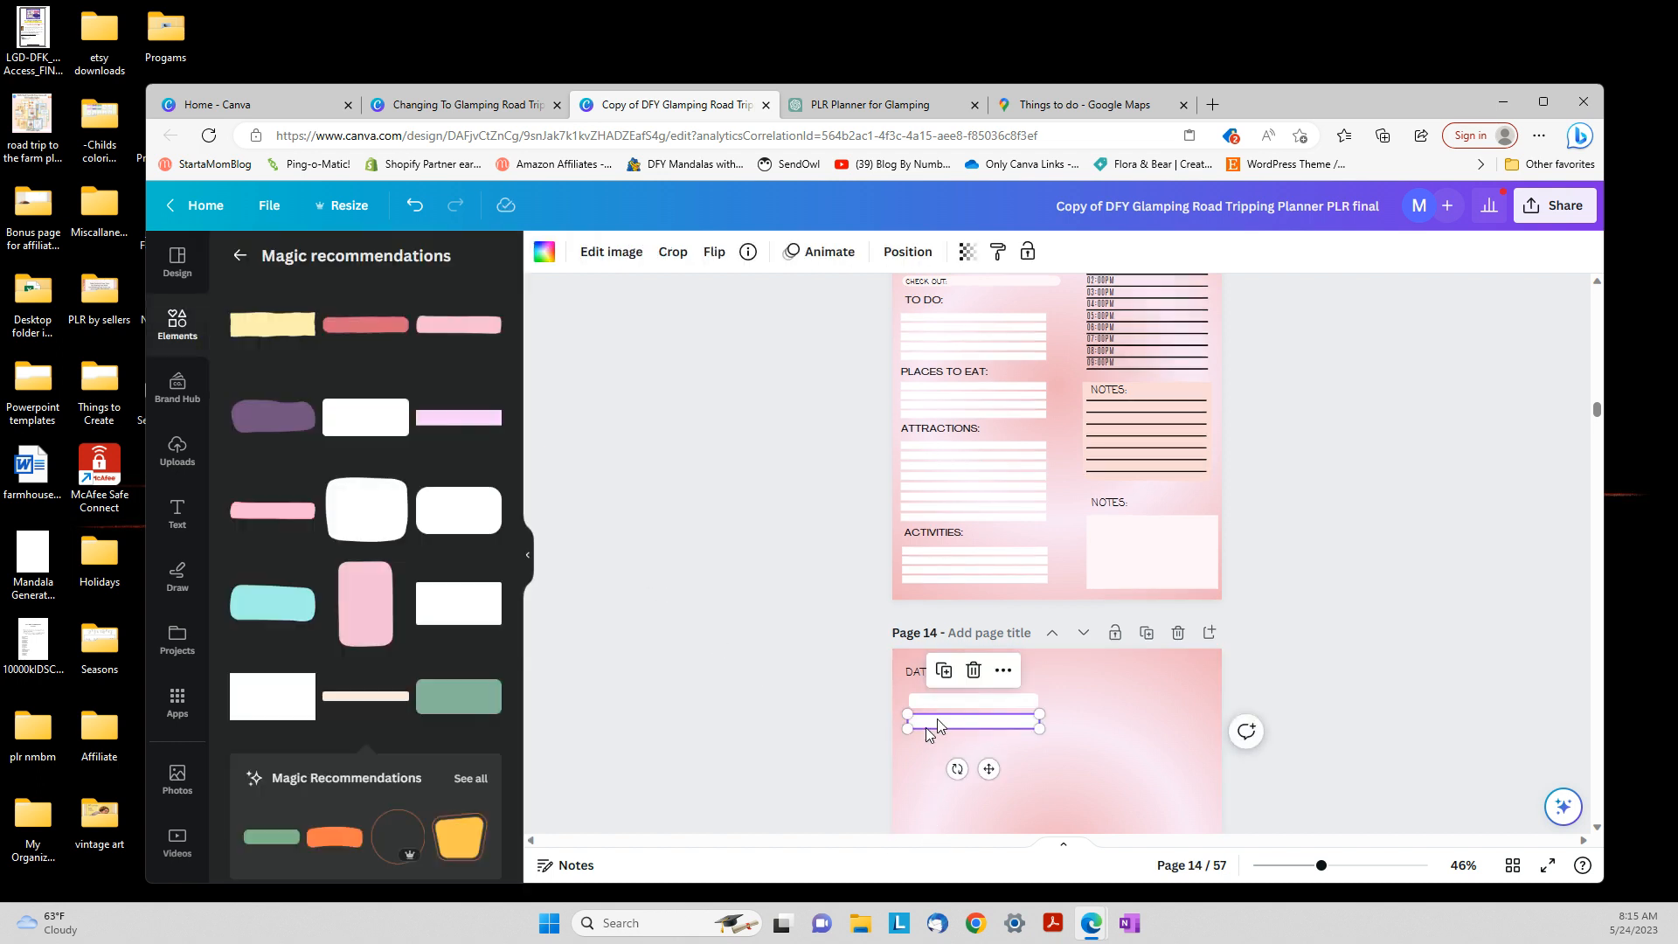
pyautogui.scroll(1, 851, 728)
pyautogui.scroll(-2, 852, 719)
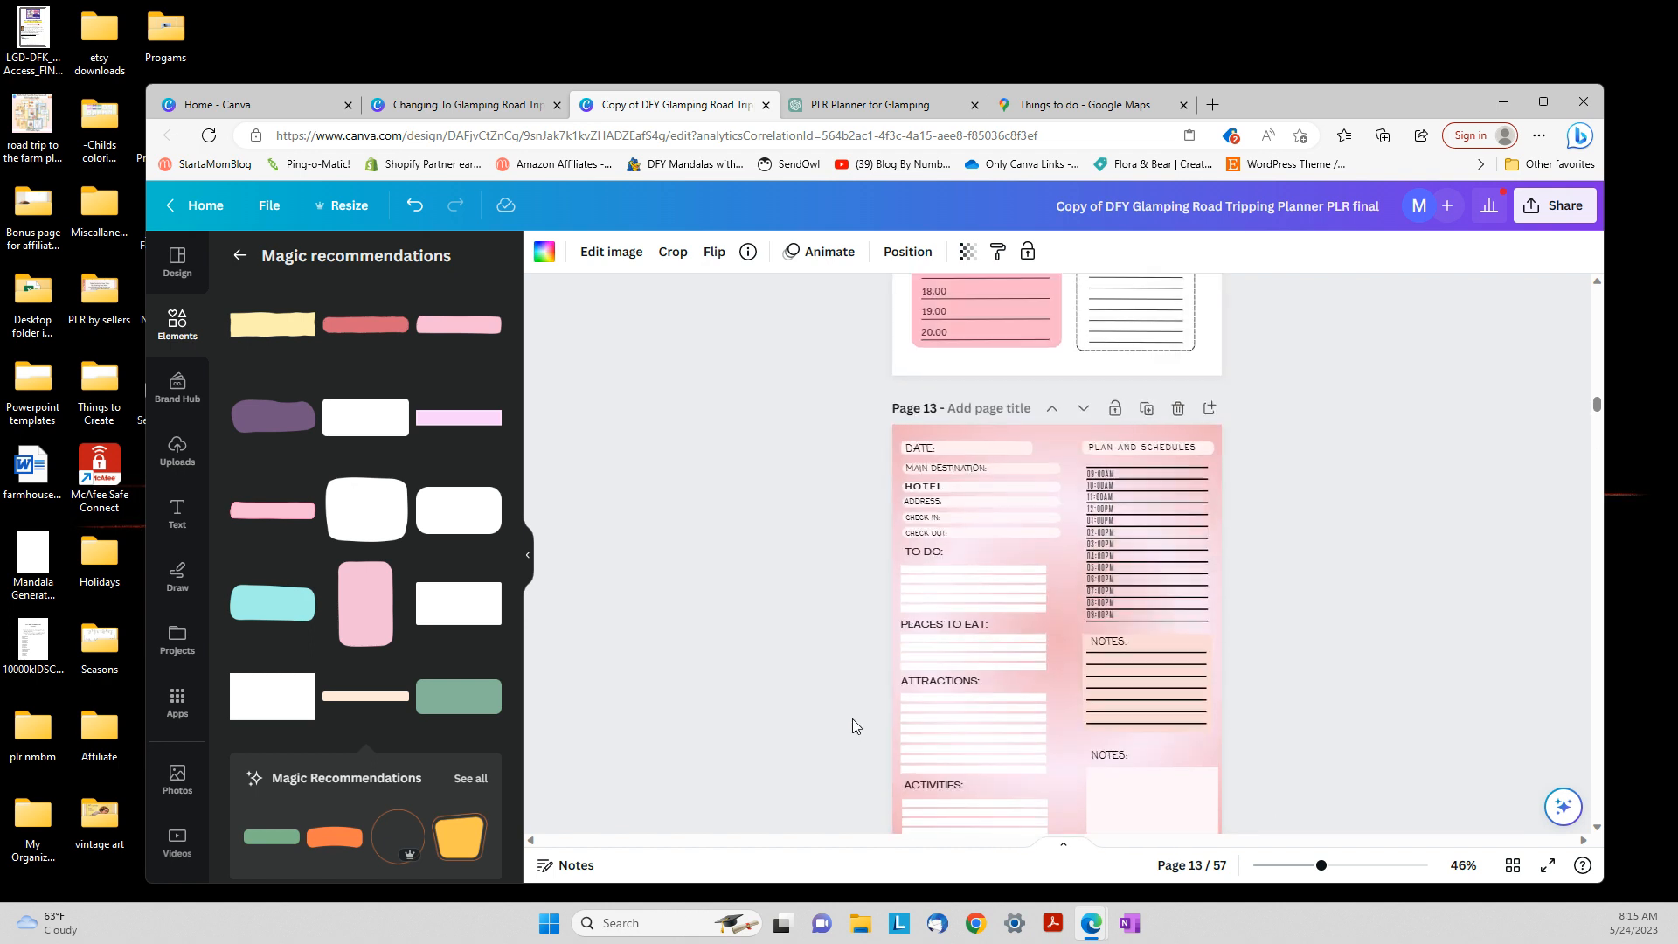
pyautogui.scroll(3, 853, 719)
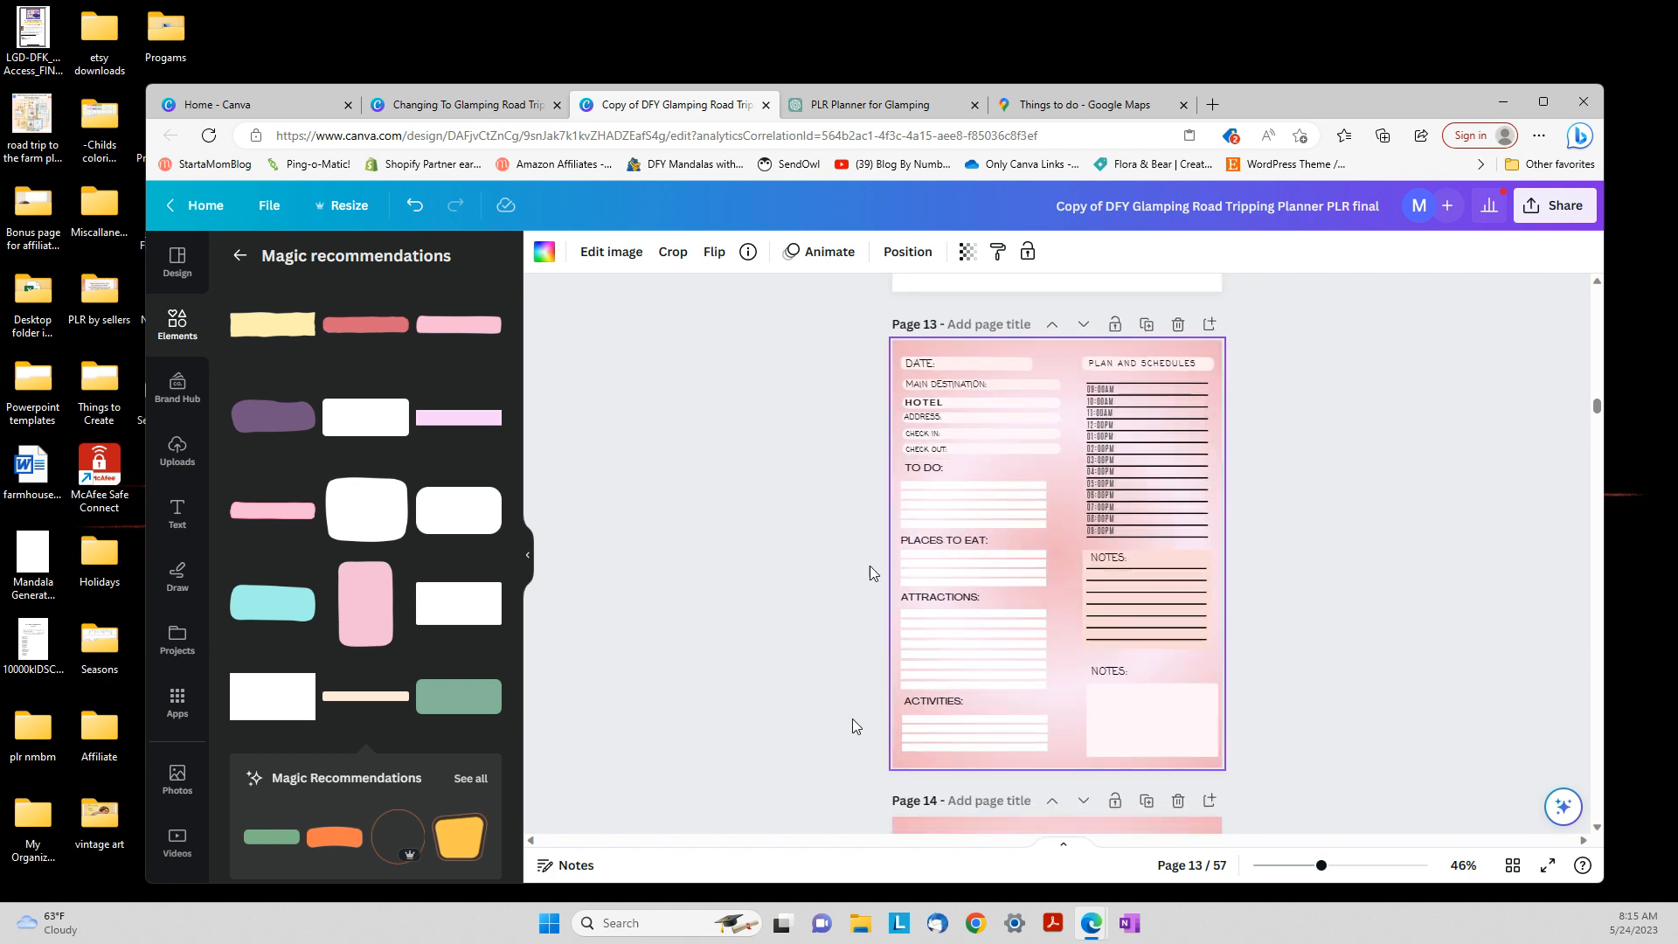
# Move the upper white bar on page 14 onto the DATE label and send it backward behind the text
pyautogui.scroll(-2, 852, 718)
pyautogui.scroll(2, 853, 718)
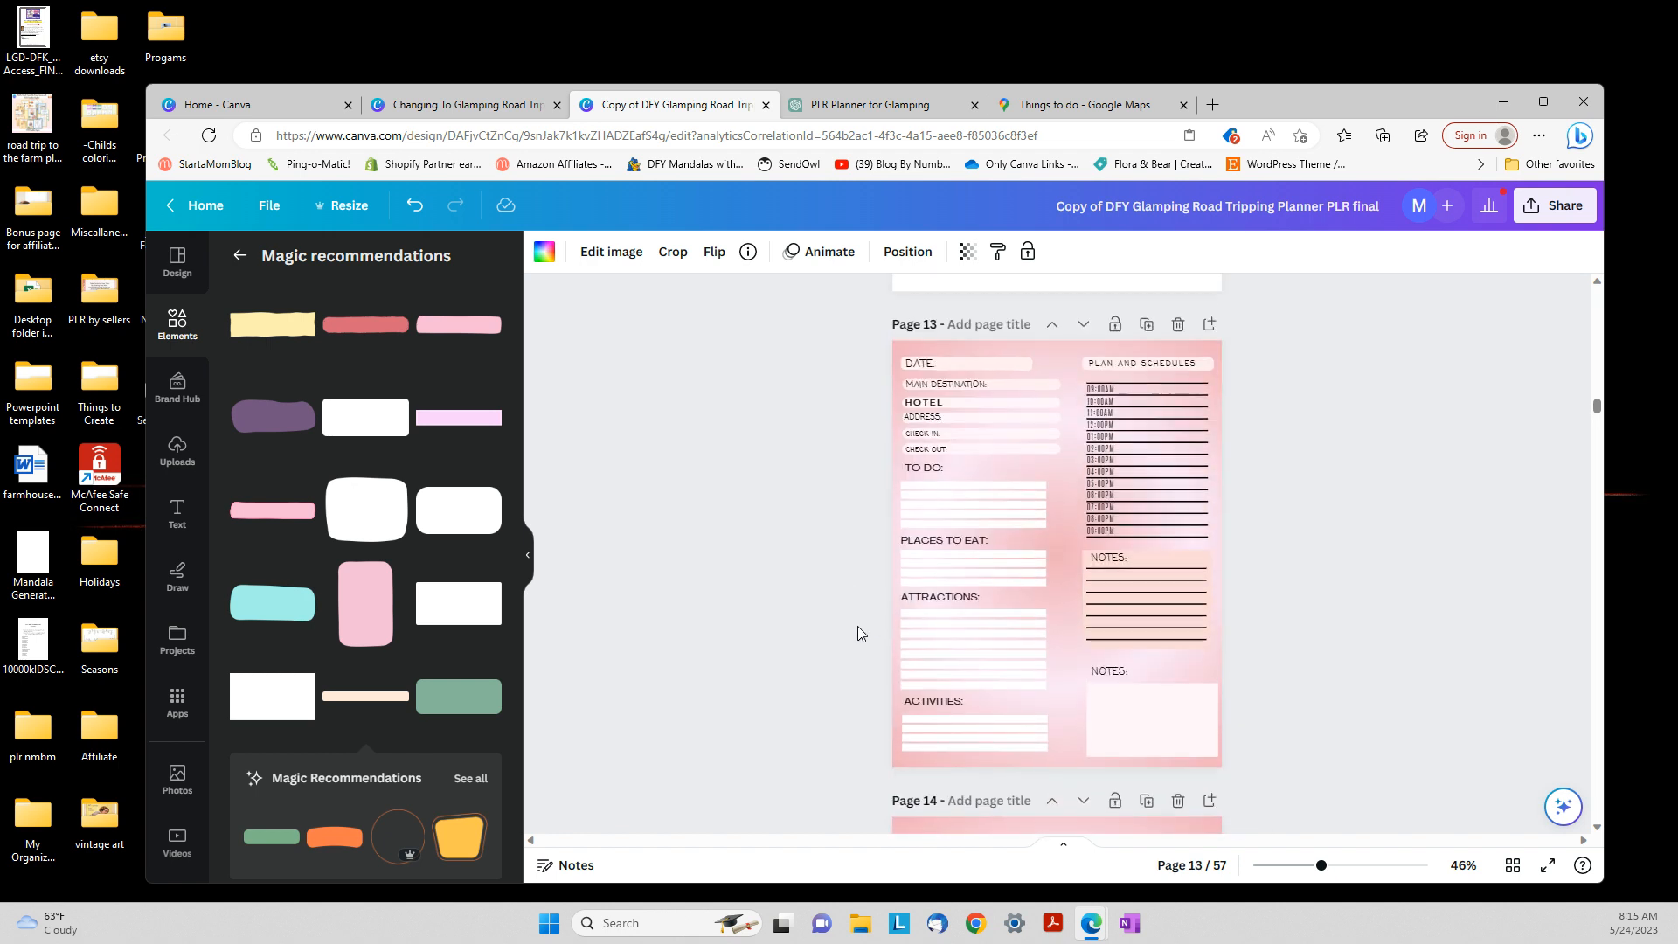
pyautogui.scroll(-1, 853, 719)
pyautogui.moveTo(953, 792); pyautogui.dragTo(944, 764)
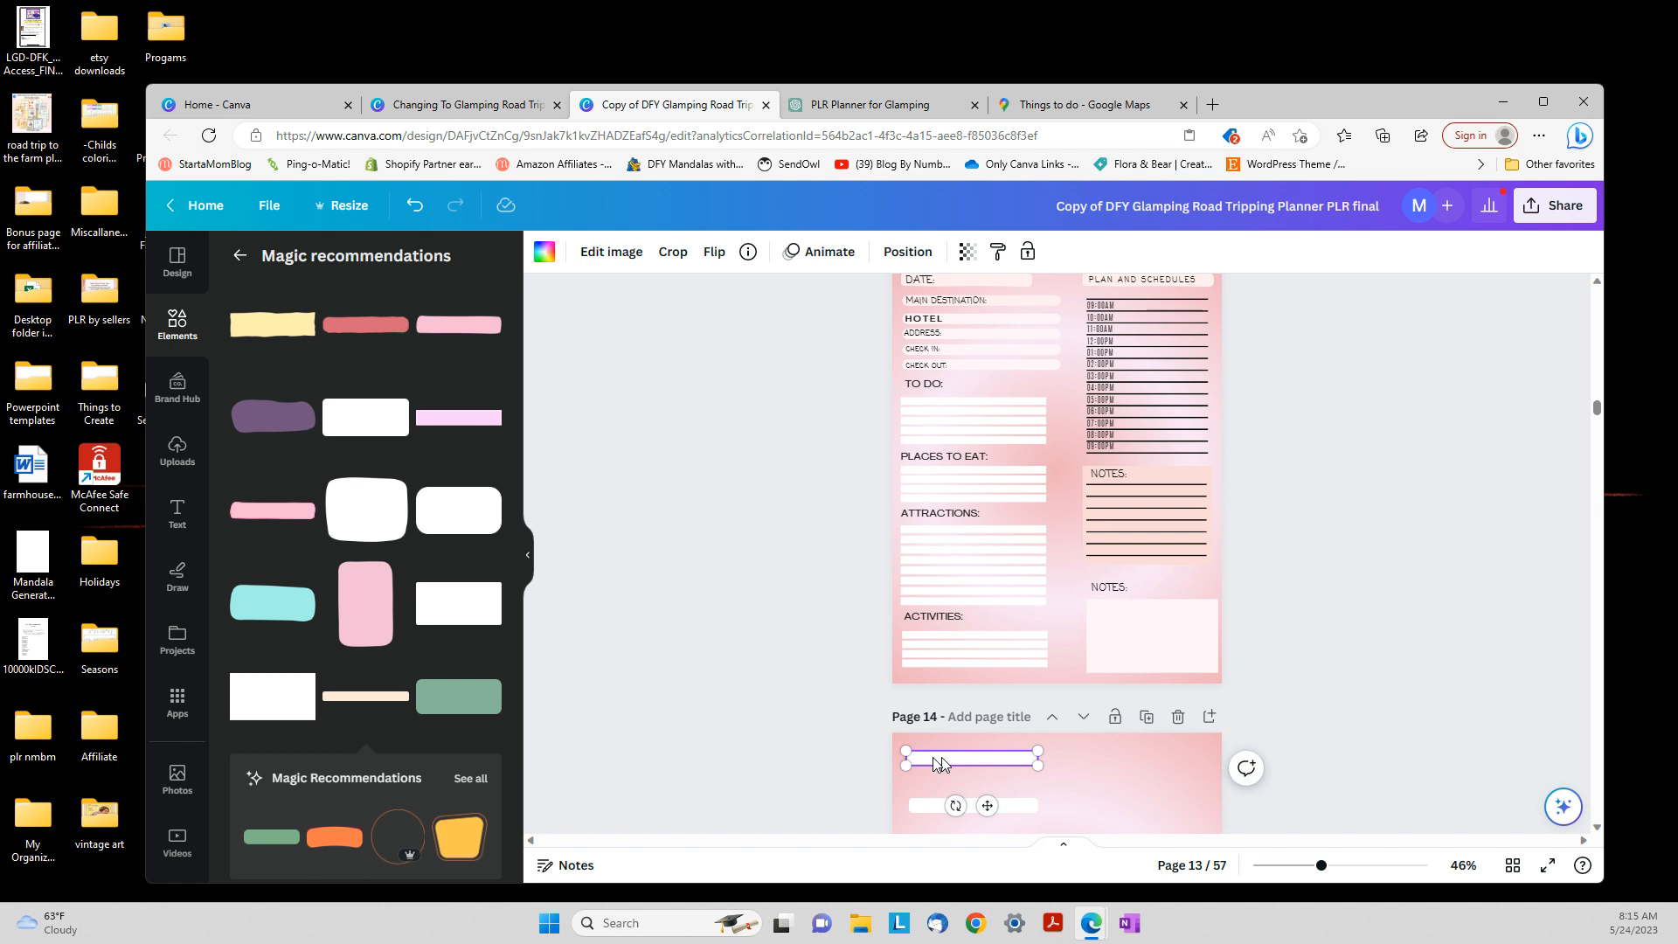
pyautogui.rightClick(941, 764)
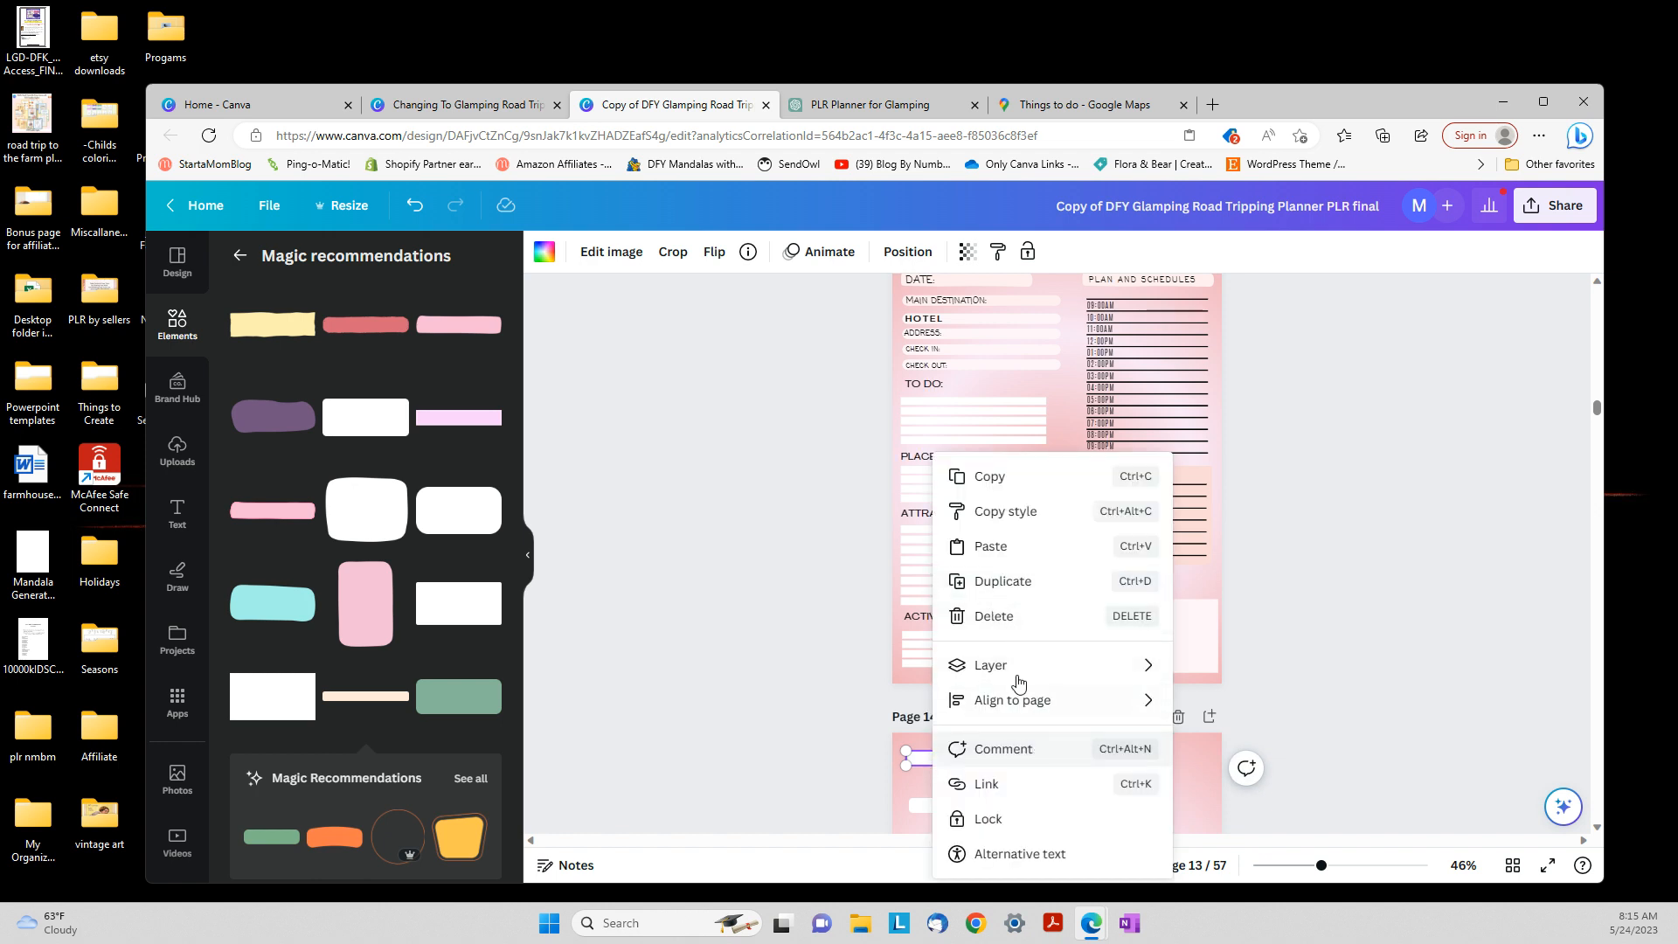
pyautogui.moveTo(1020, 667)
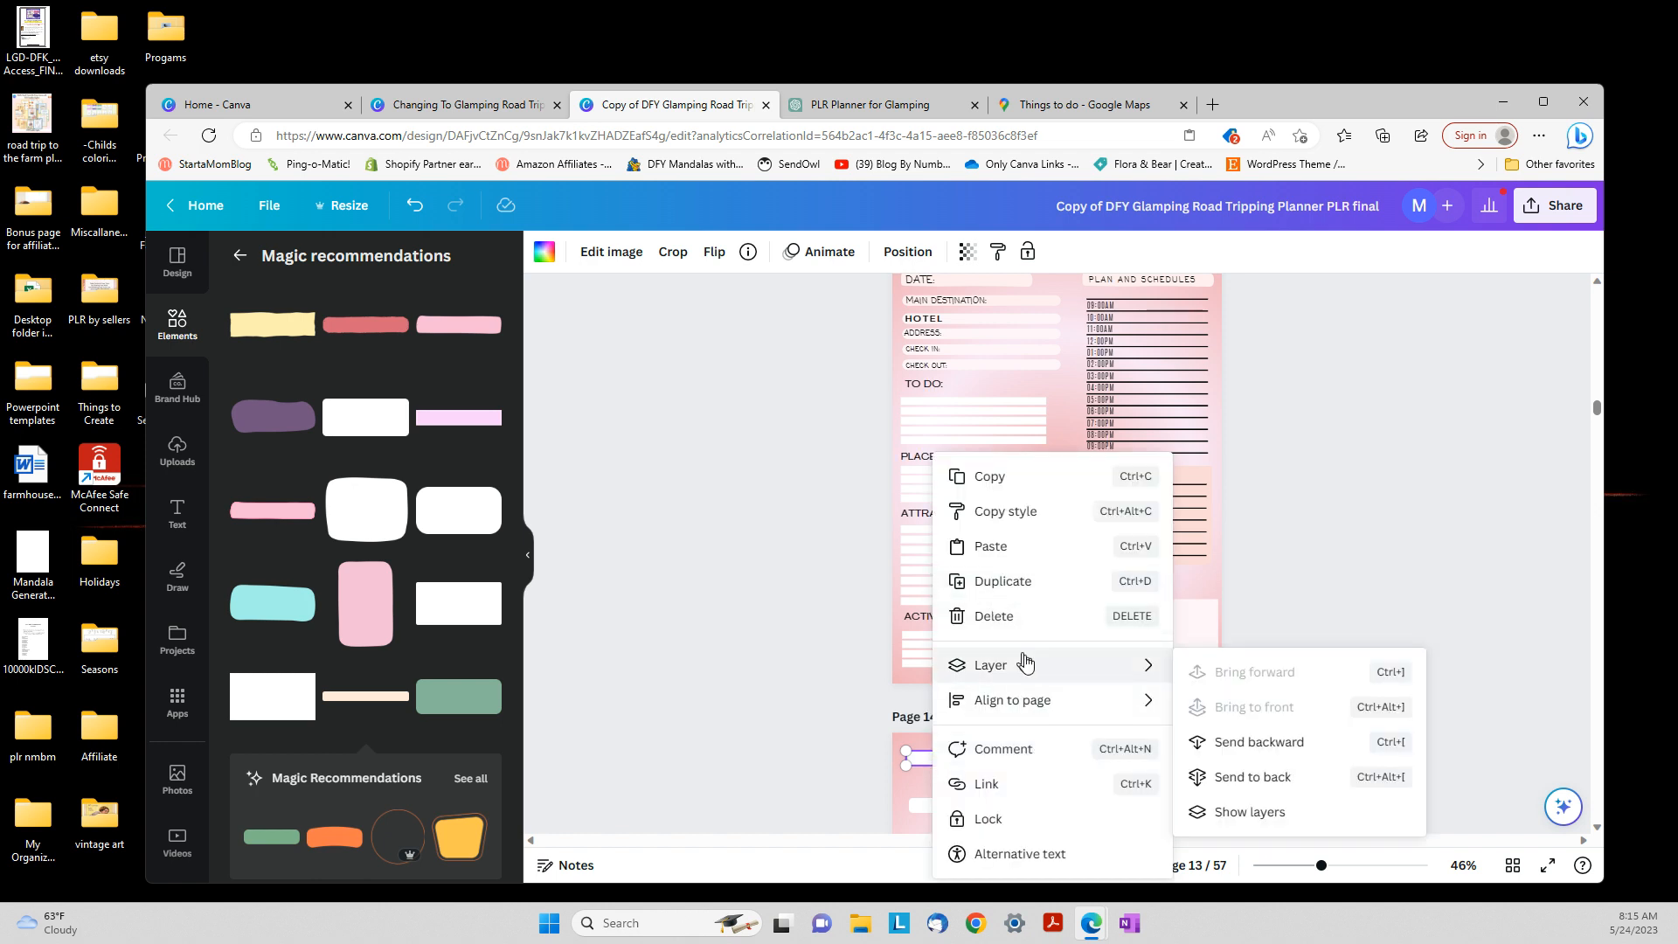
pyautogui.click(1243, 743)
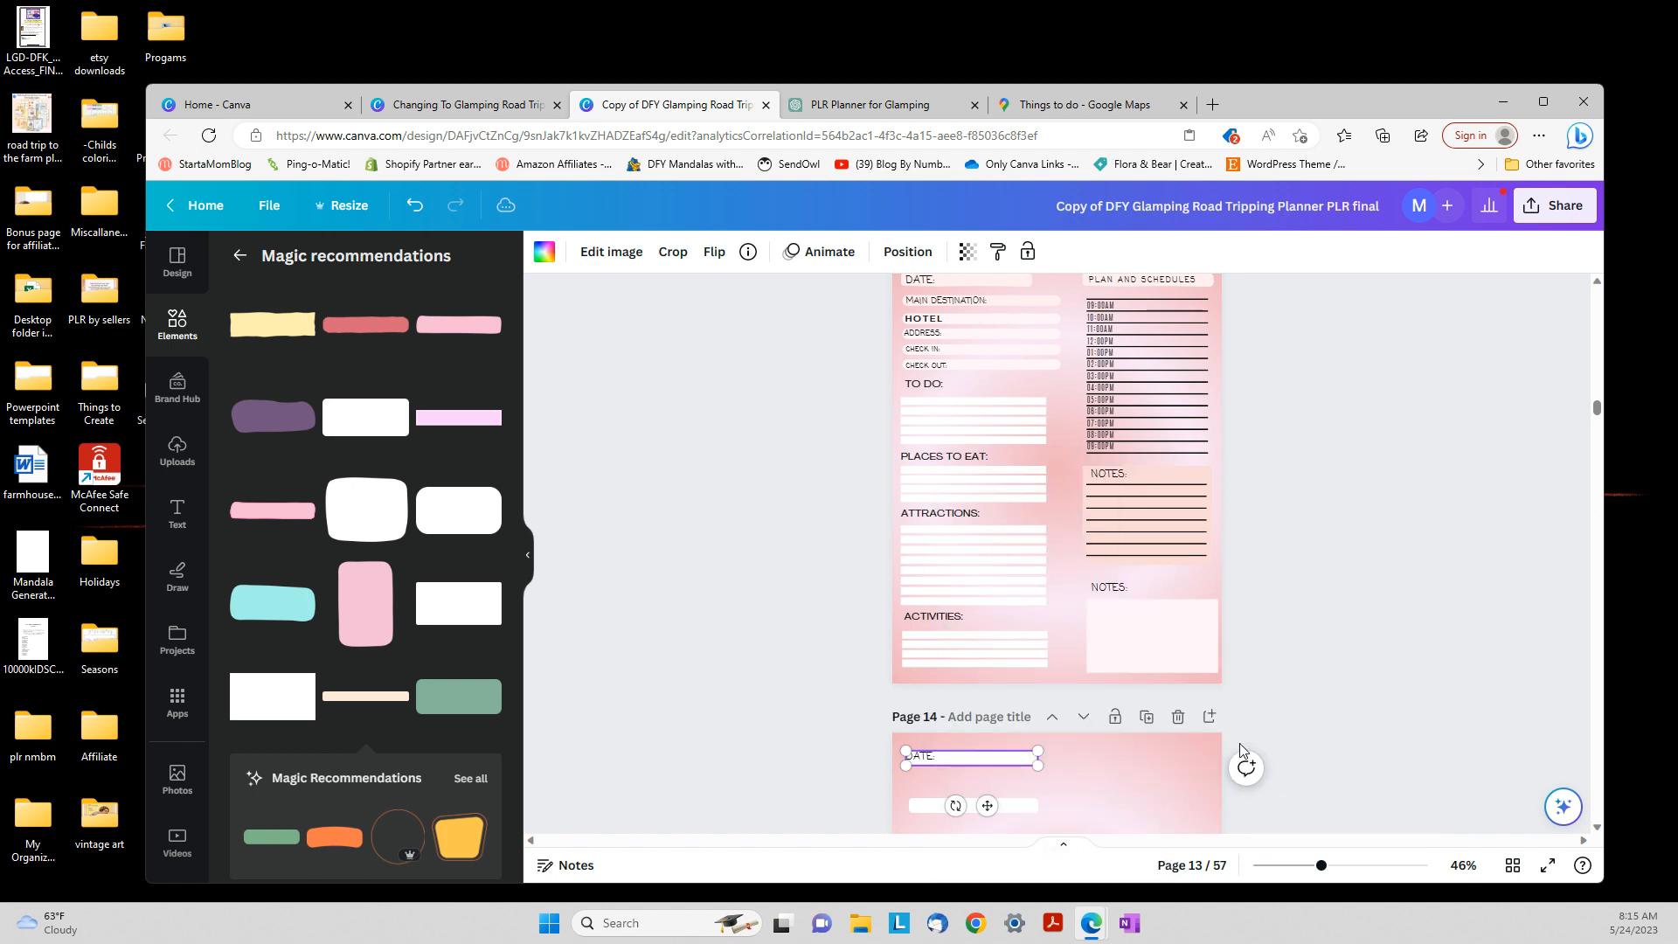
pyautogui.click(847, 769)
# Move the second white bar up beneath the DATE bar and place a duplicate of the DATE label on it
pyautogui.moveTo(925, 798); pyautogui.dragTo(923, 782)
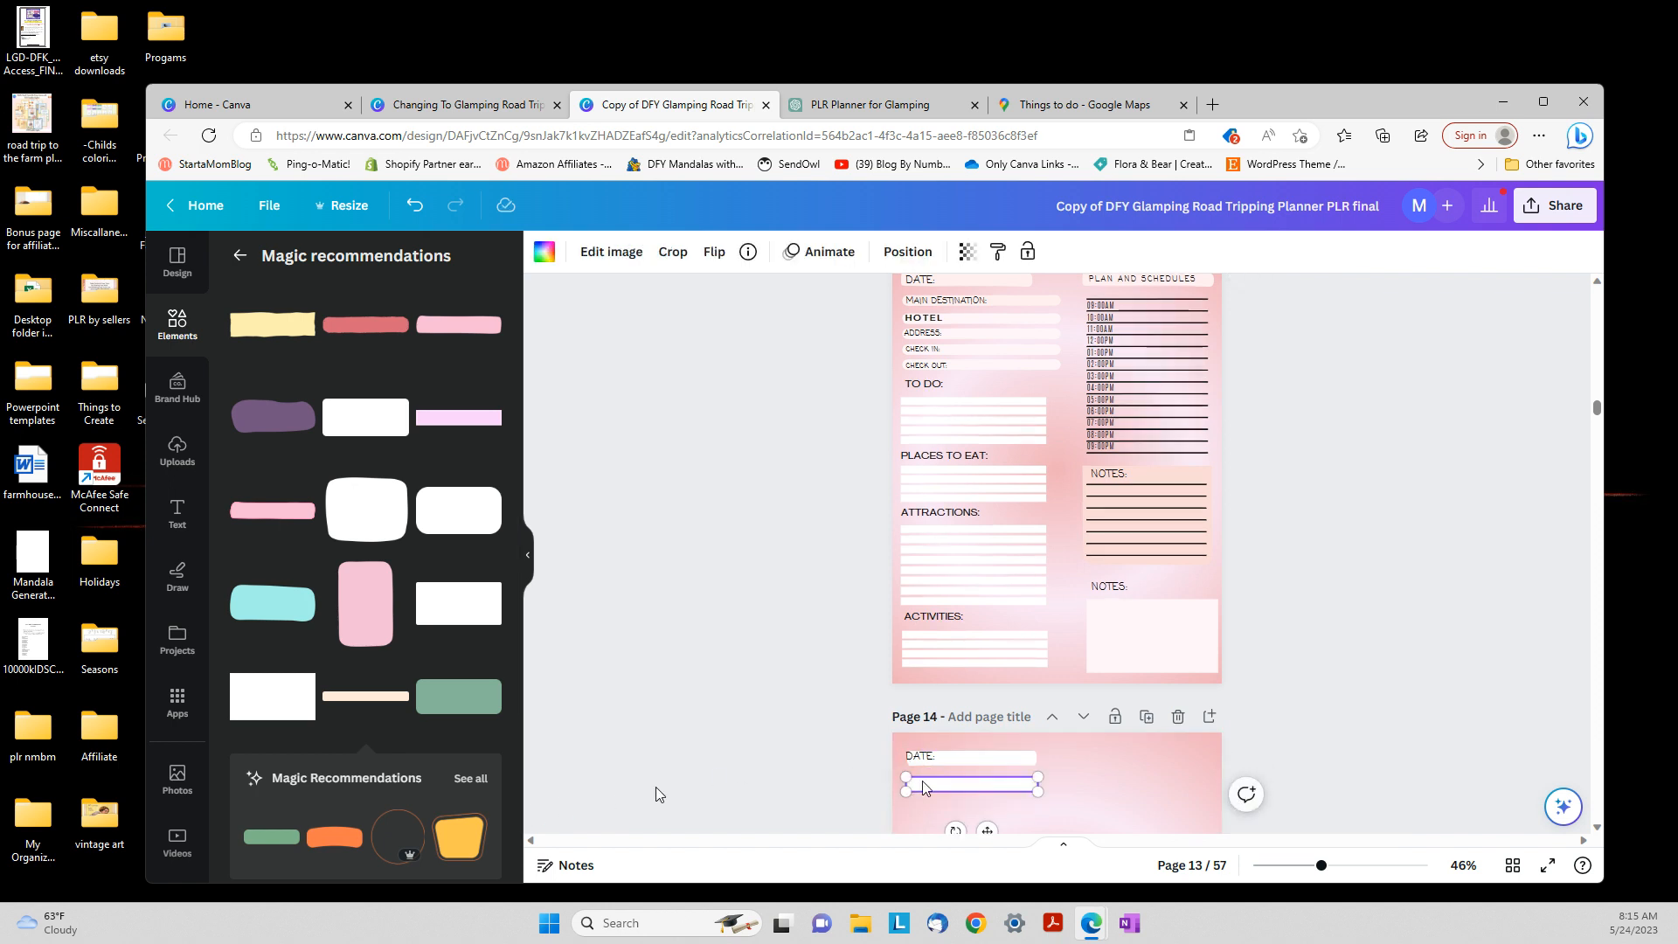
pyautogui.scroll(1, 688, 764)
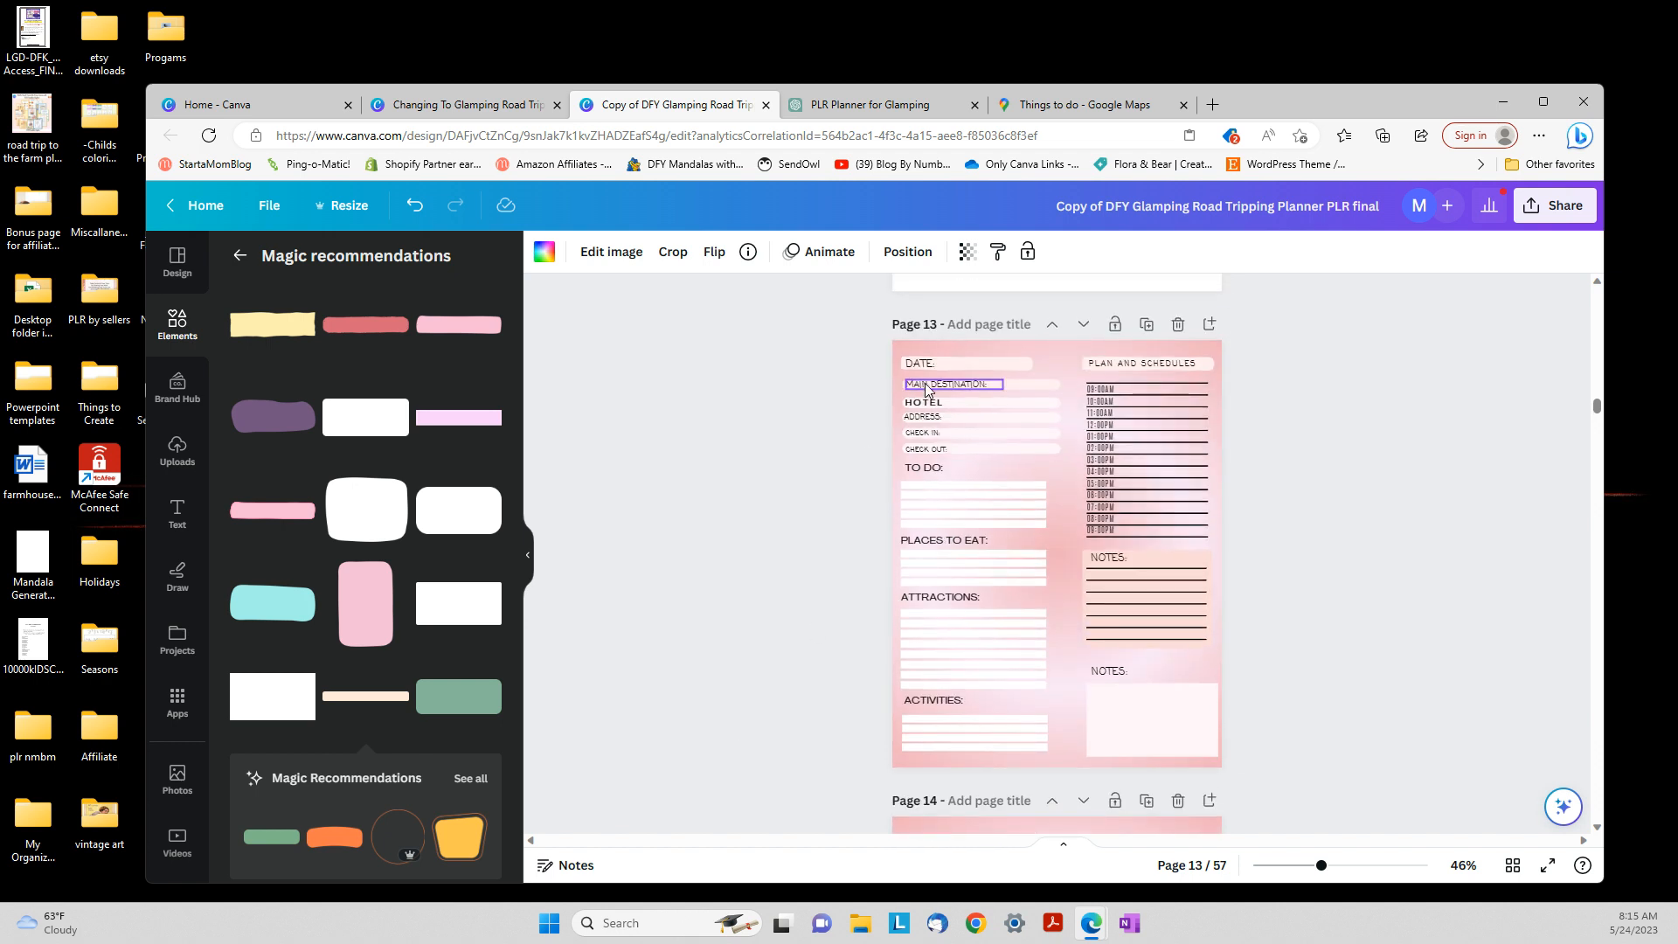
pyautogui.scroll(-2, 938, 790)
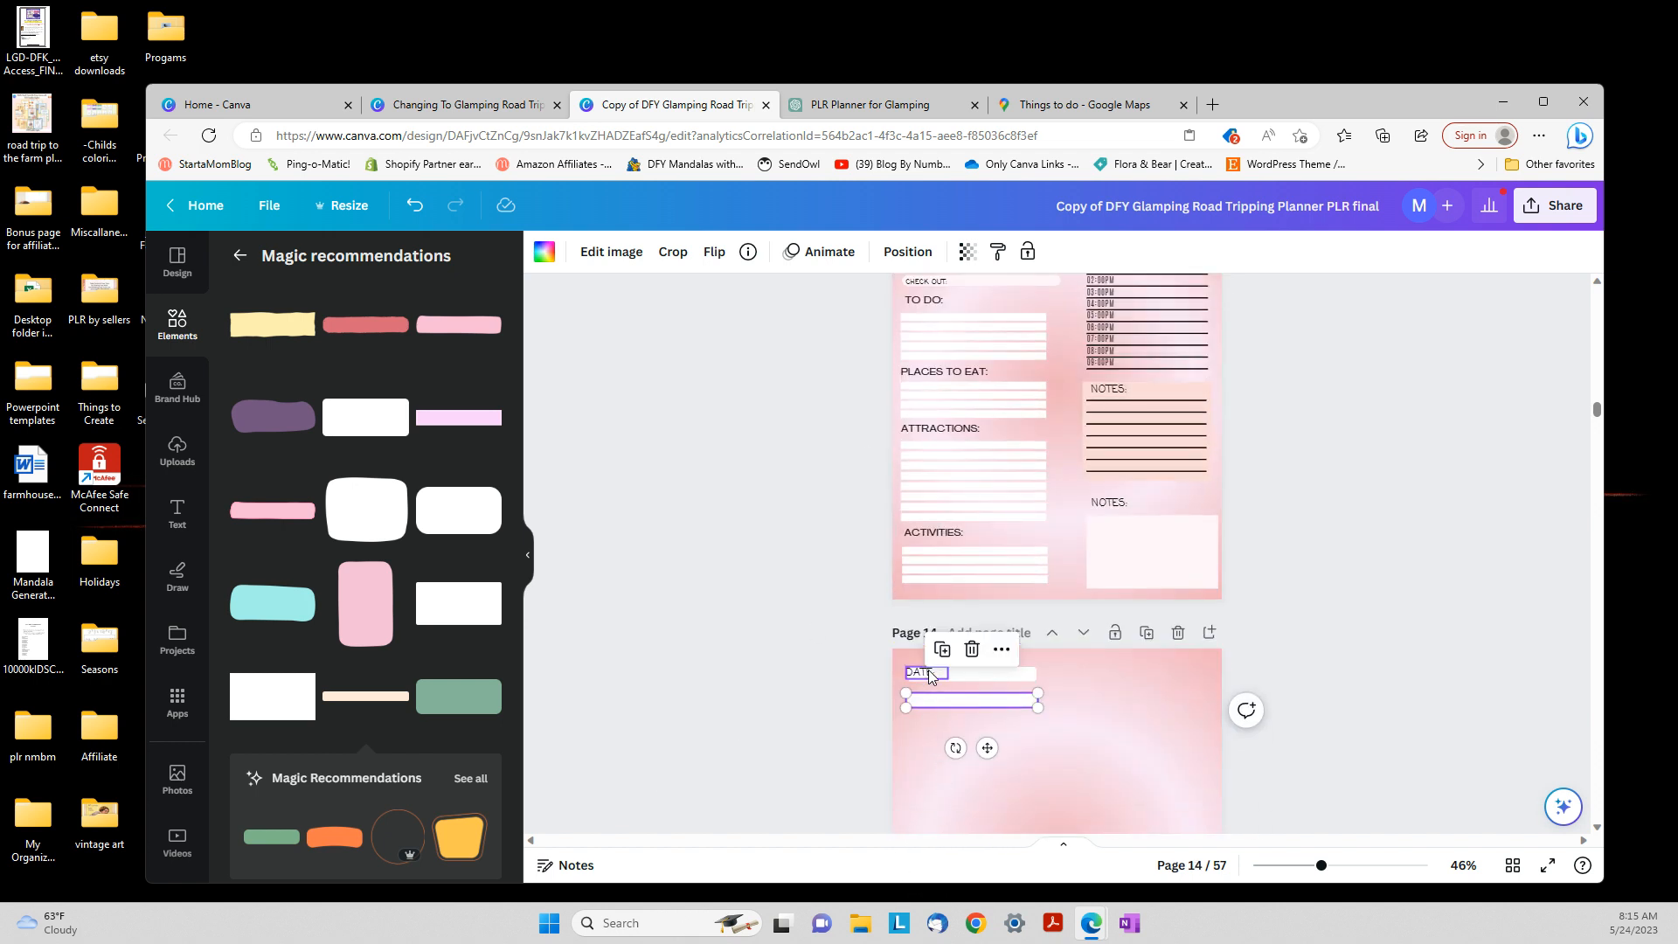
pyautogui.click(931, 676)
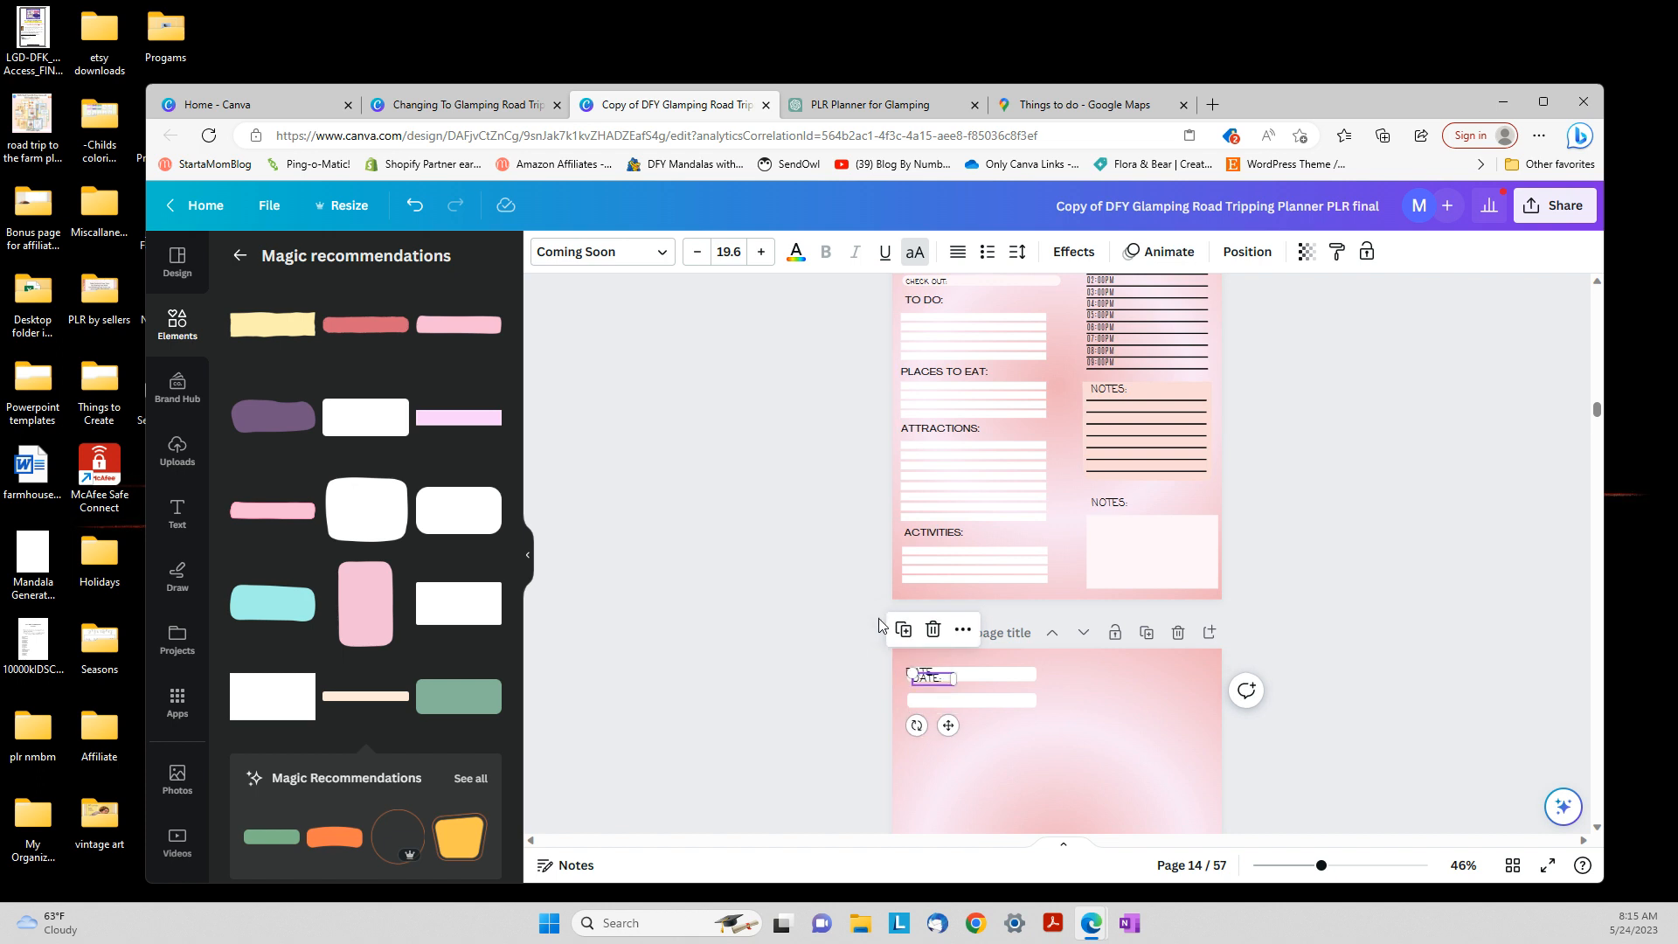
pyautogui.moveTo(933, 678); pyautogui.dragTo(944, 705)
pyautogui.click(942, 698)
pyautogui.click(942, 698)
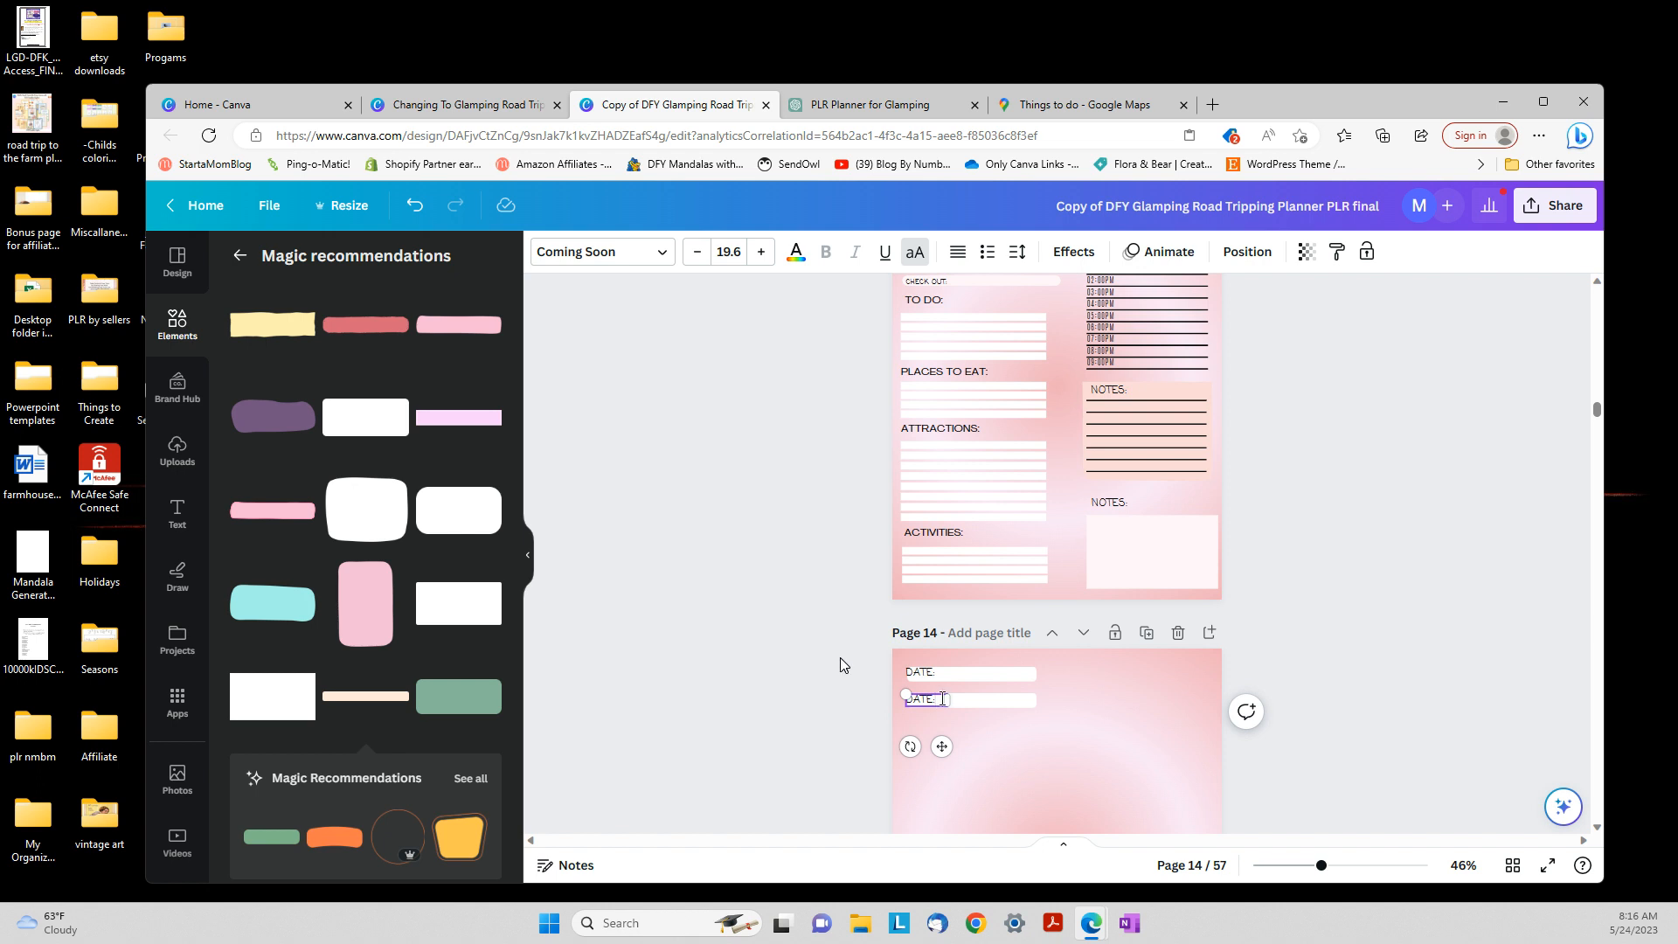
# Replace the text of the duplicated label on page 14's second bar with TO DO
pyautogui.scroll(3, 848, 660)
pyautogui.scroll(-3, 853, 662)
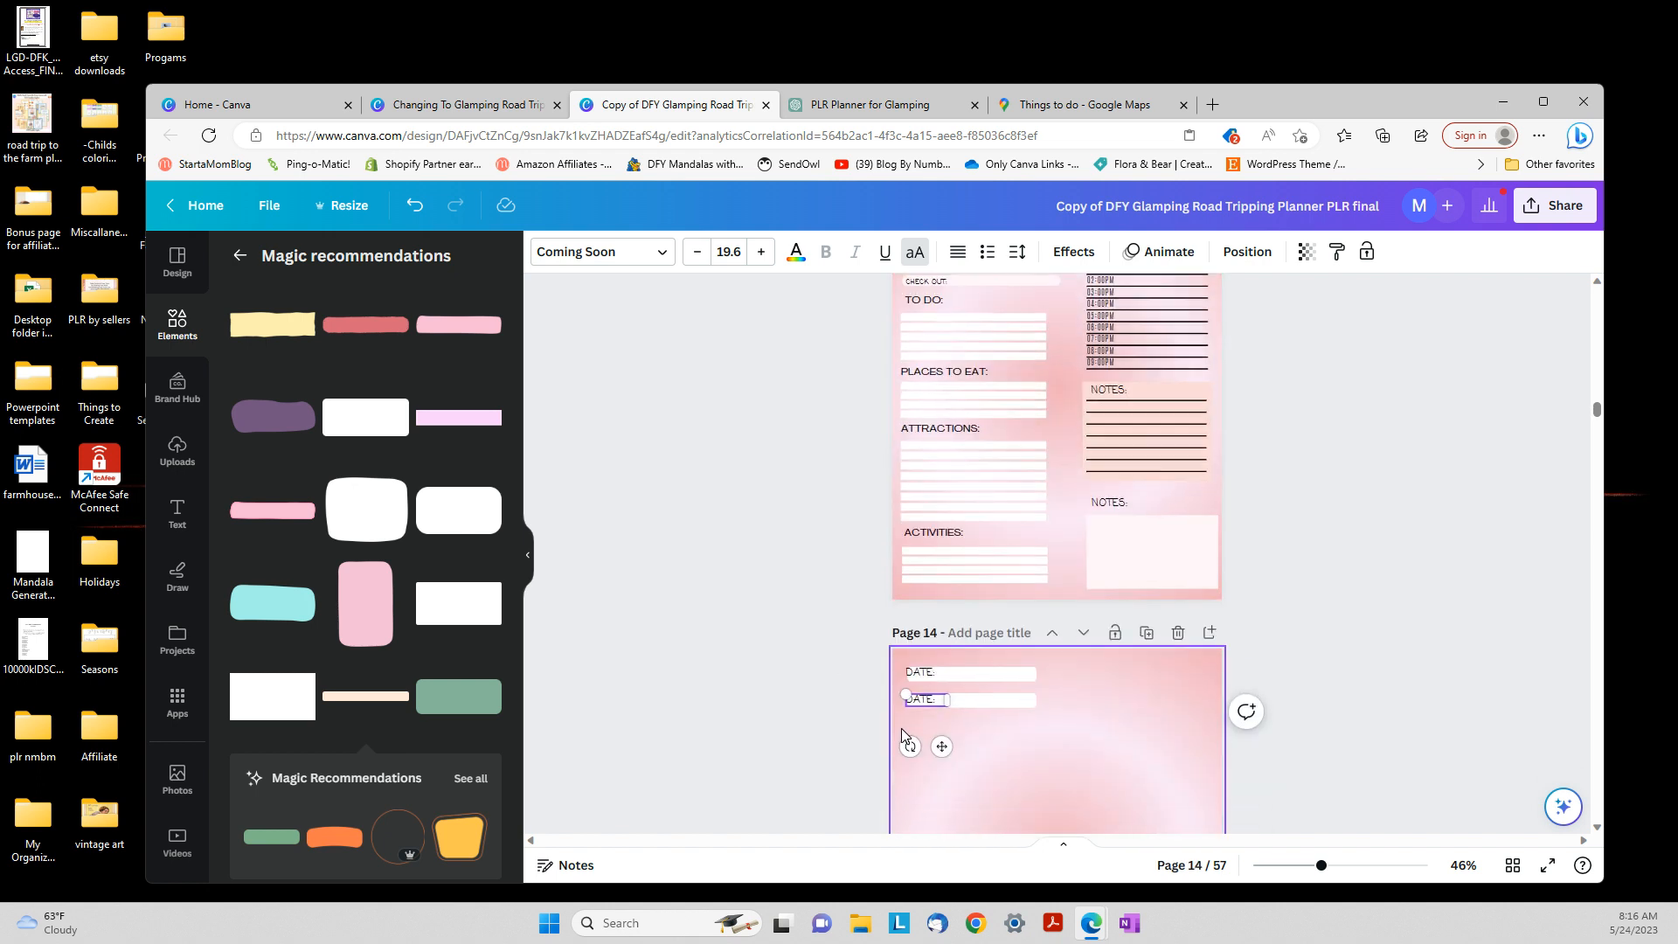
pyautogui.scroll(-1, 901, 727)
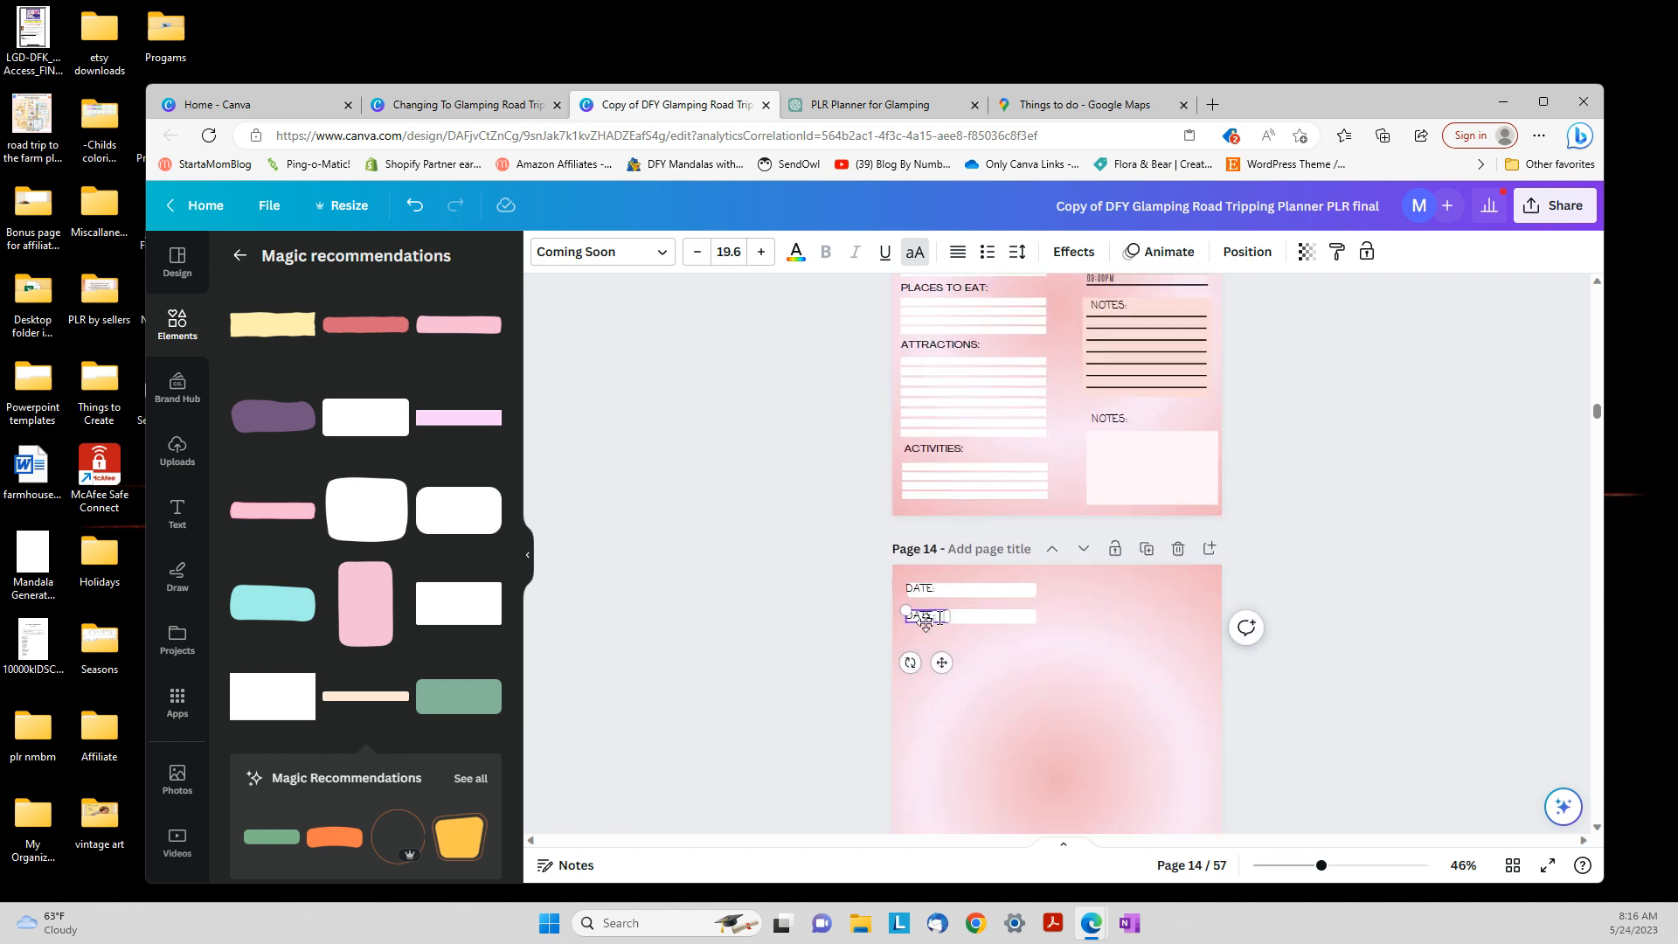
pyautogui.press('BackSpace')
pyautogui.press('BackSpace')
pyautogui.press('BackSpace')
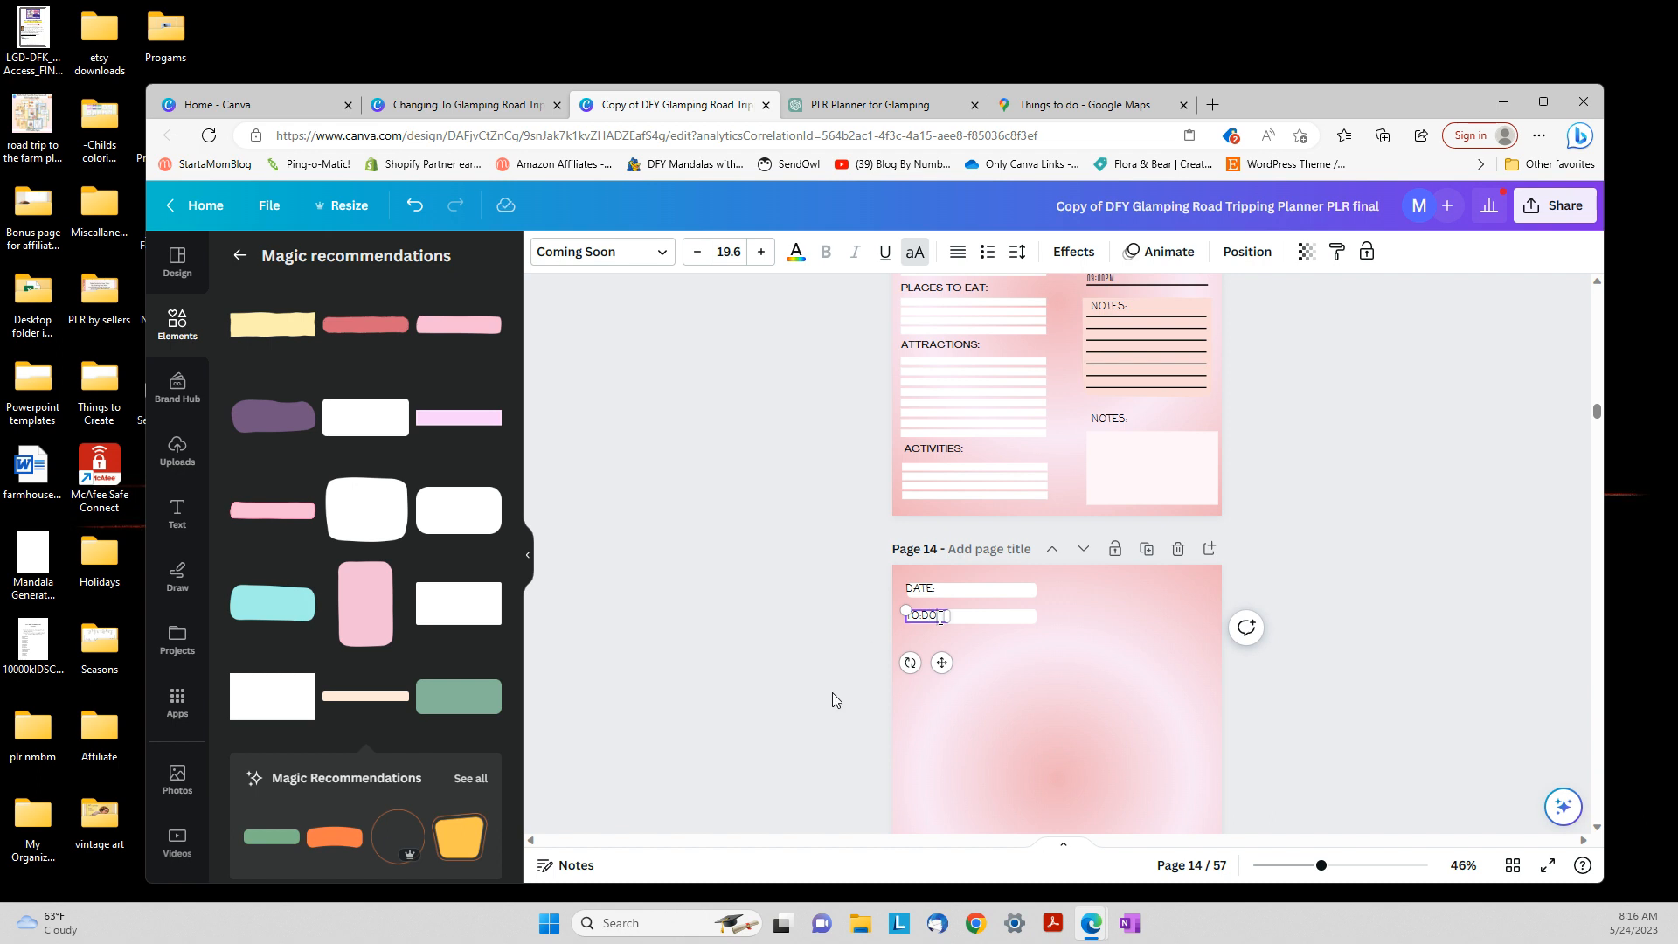
pyautogui.click(862, 673)
# Duplicate the white TO DO bar to build a column of five bars beneath it on page 14
pyautogui.click(995, 620)
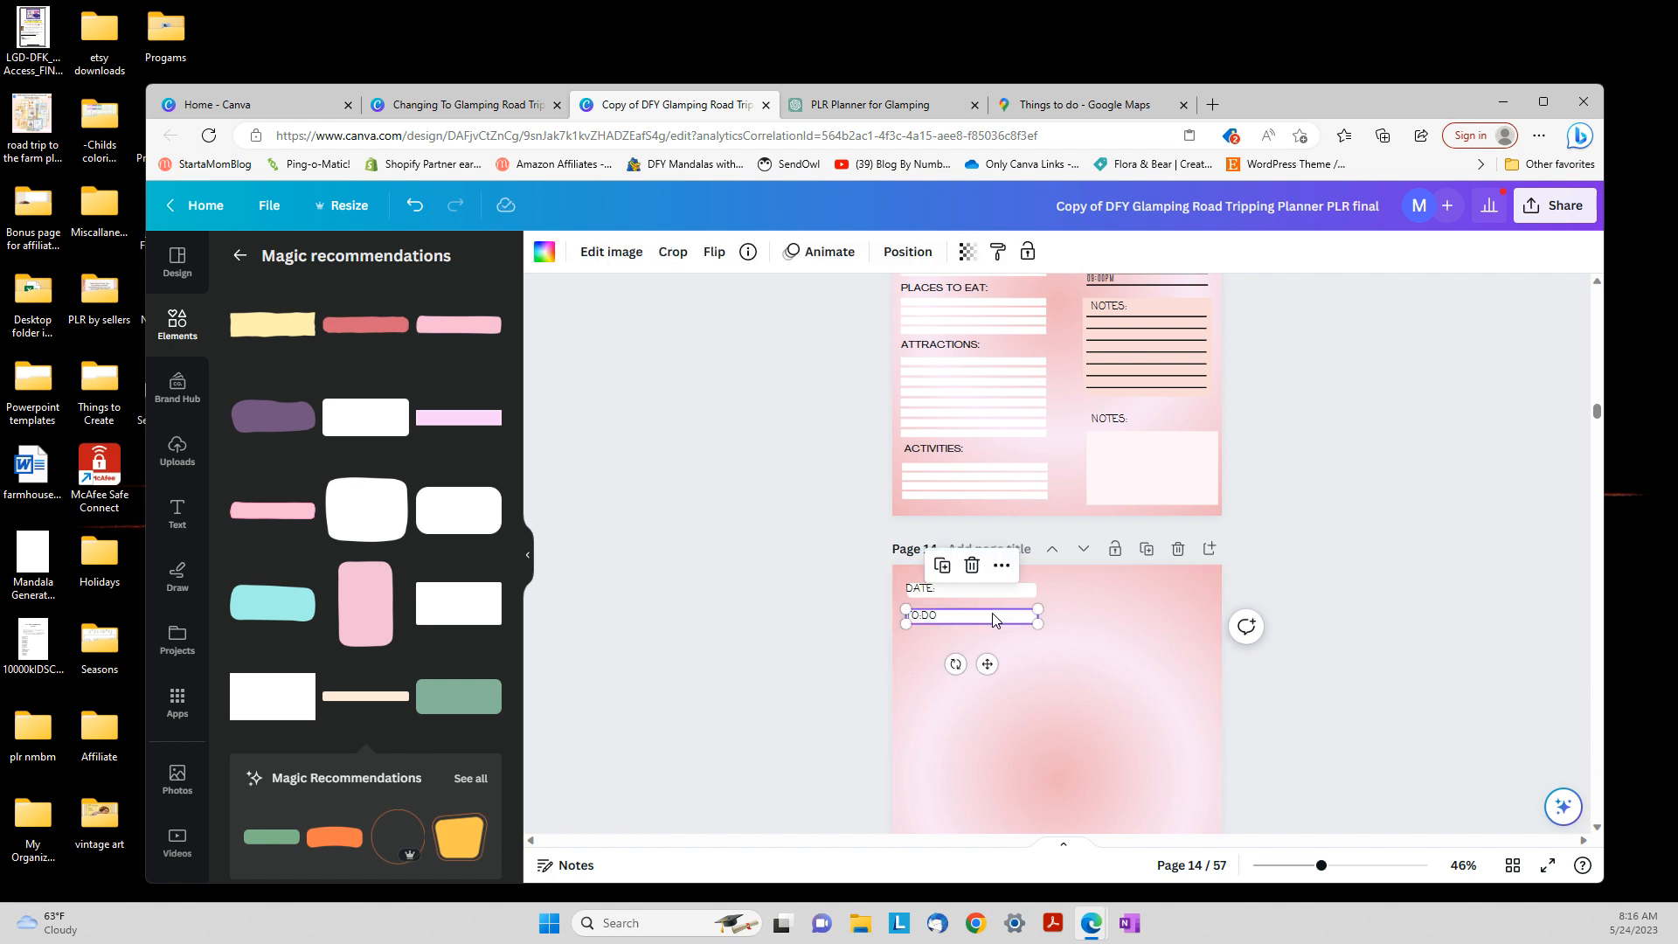
pyautogui.moveTo(999, 624); pyautogui.dragTo(961, 757)
pyautogui.hotkey('ctrl', 'd')
pyautogui.hotkey('ctrl', 'd')
pyautogui.hotkey('ctrl', 'd')
pyautogui.click(1080, 765)
# Select the five white bars beneath the TO DO label and tidy up their spacing evenly
pyautogui.moveTo(1061, 769); pyautogui.dragTo(905, 639)
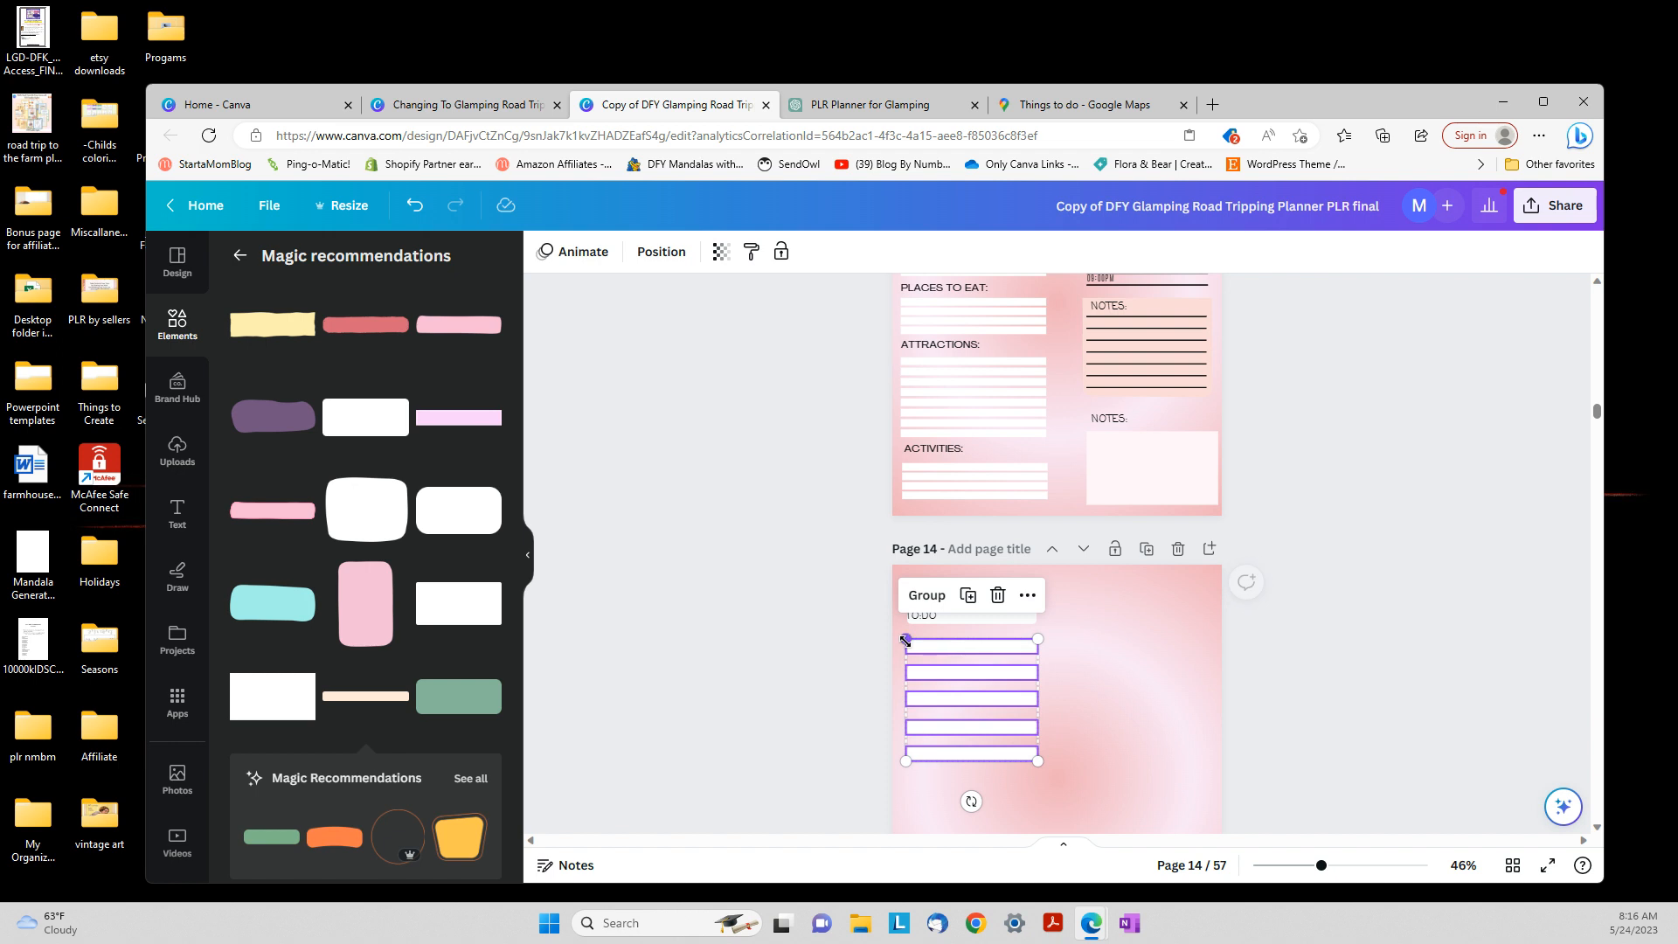
pyautogui.click(1029, 597)
pyautogui.moveTo(1151, 533)
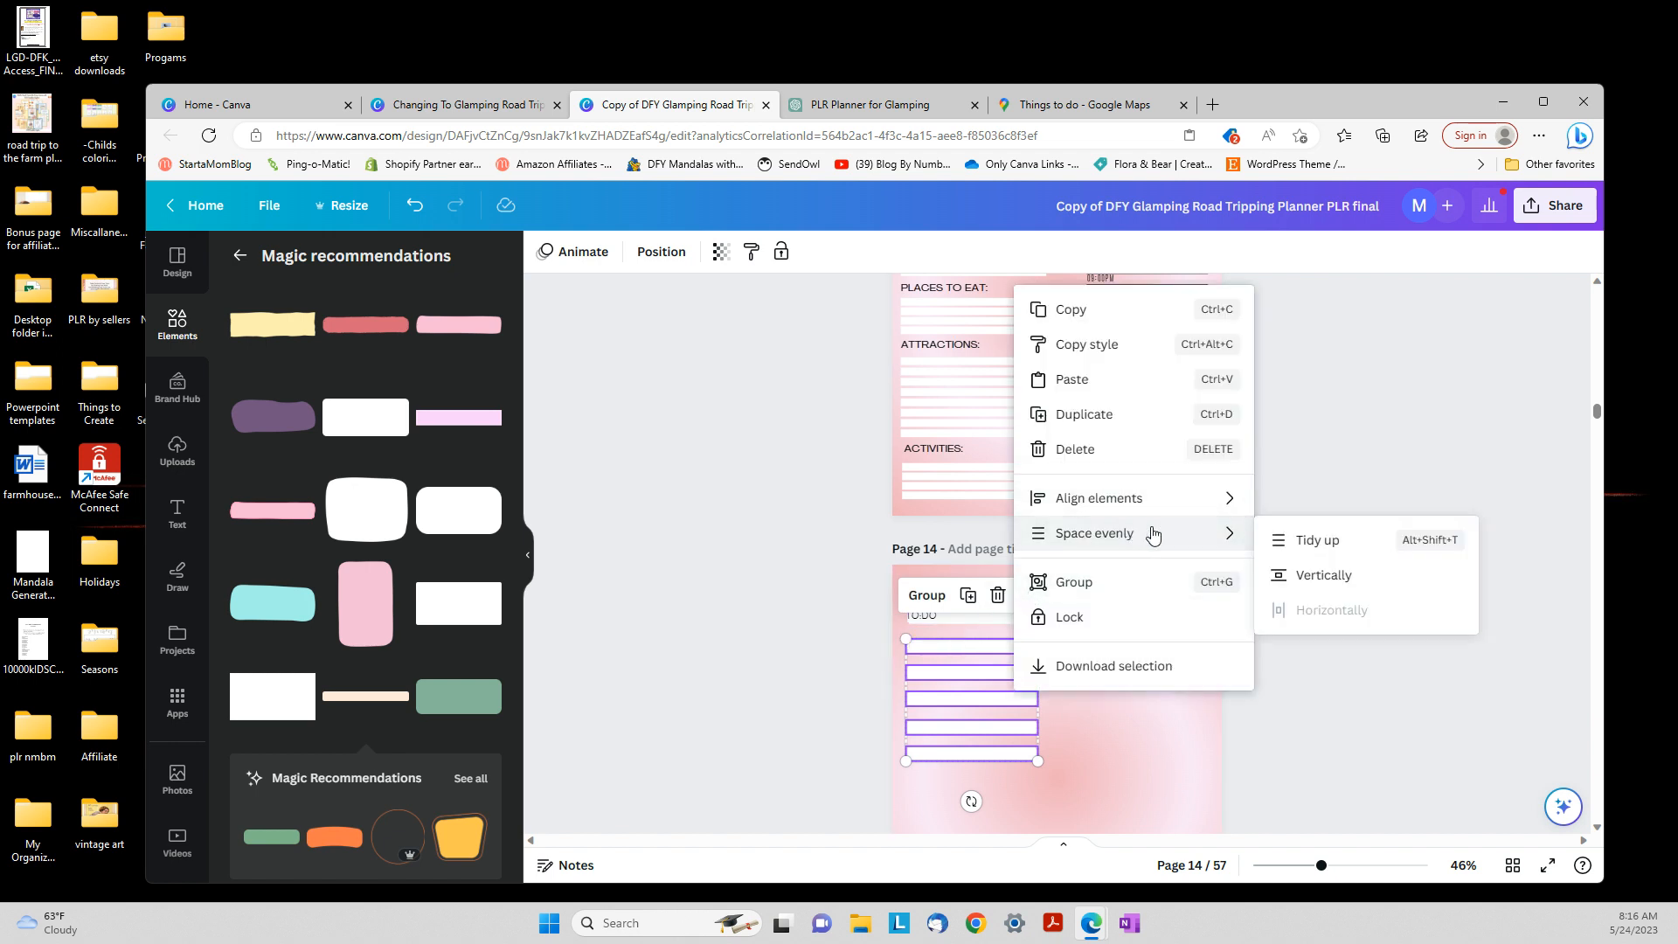
pyautogui.click(1311, 541)
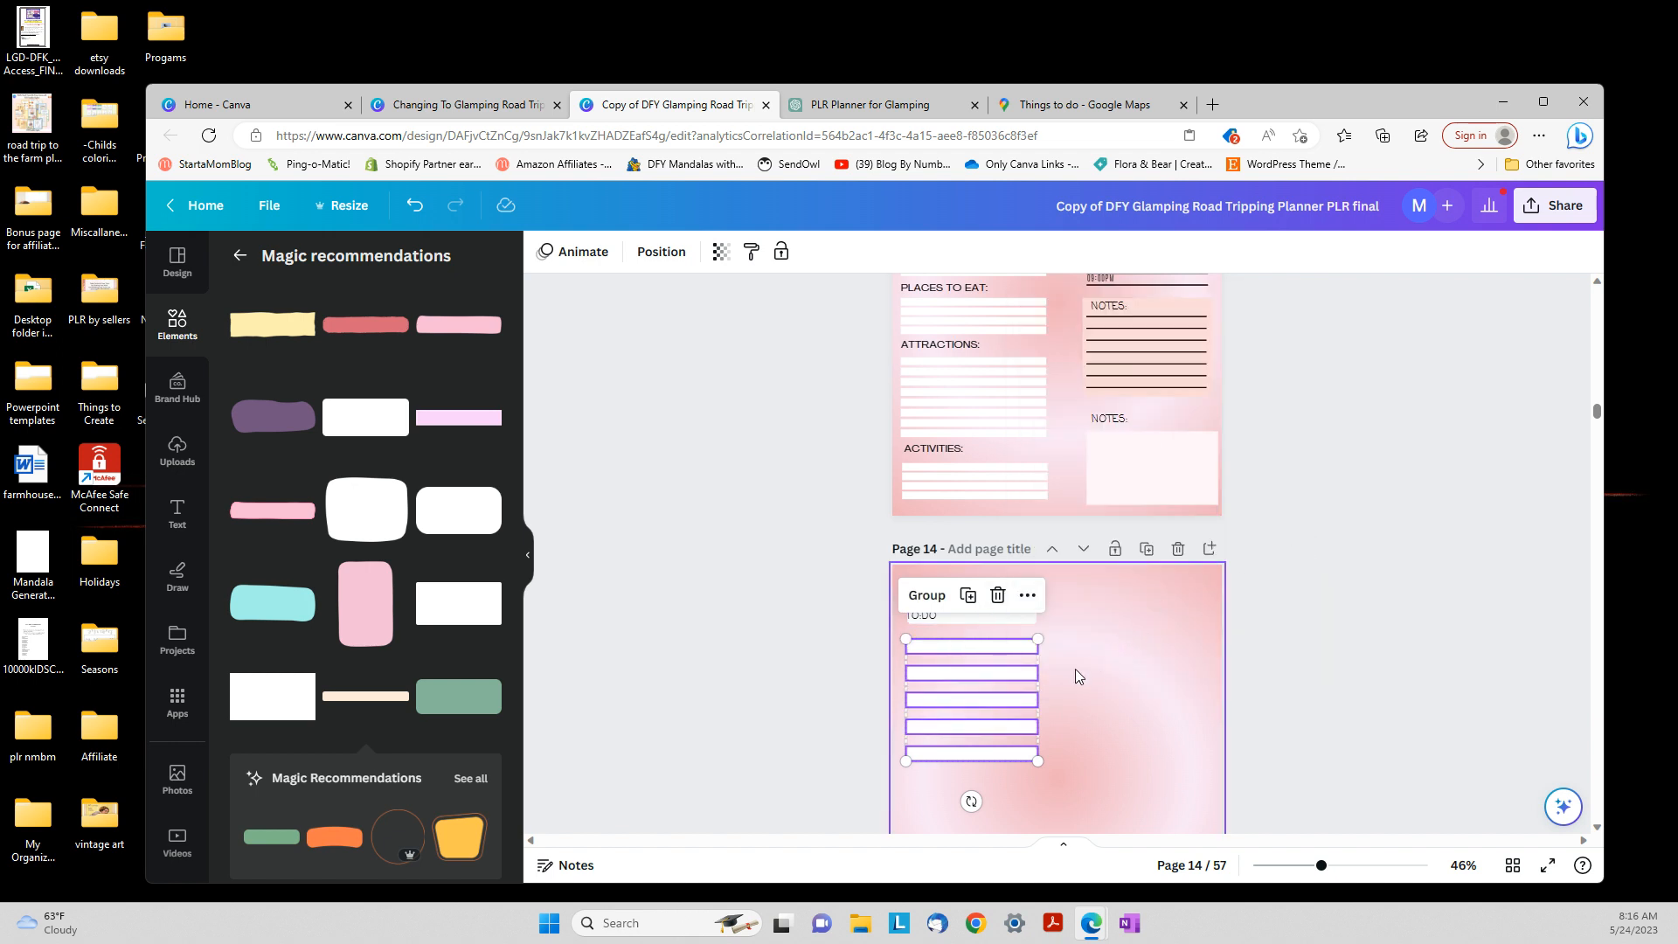
# Group the five evenly spaced bars and scale the group down proportionally beneath the TO DO bar
pyautogui.click(912, 597)
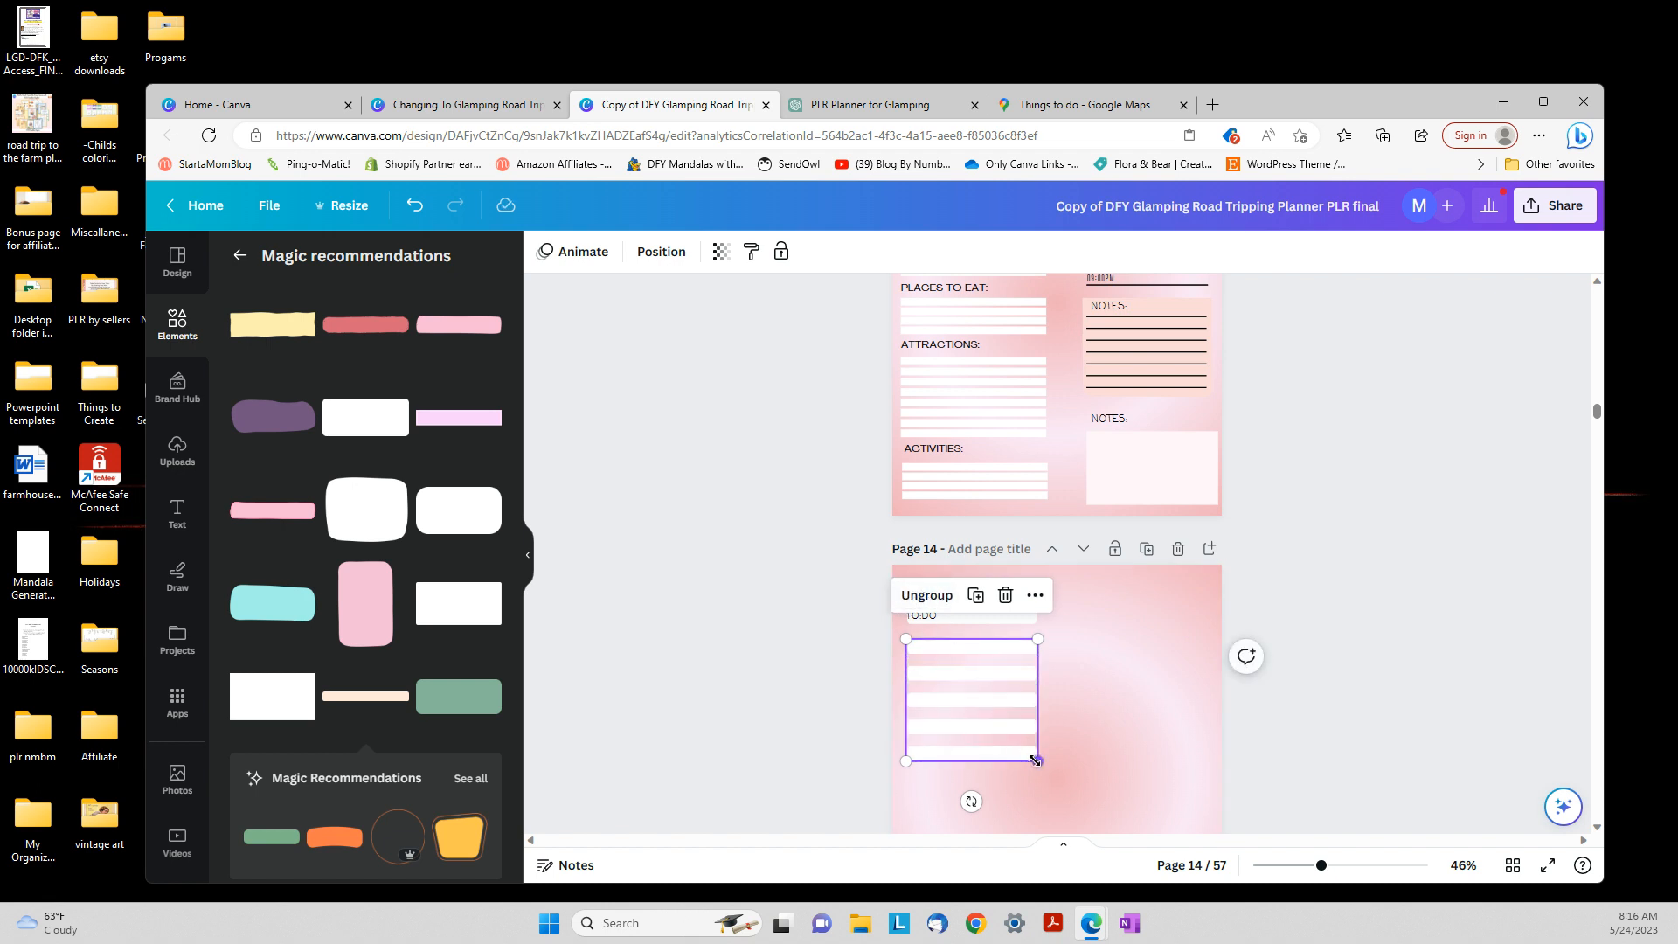
pyautogui.moveTo(1036, 760); pyautogui.dragTo(997, 723)
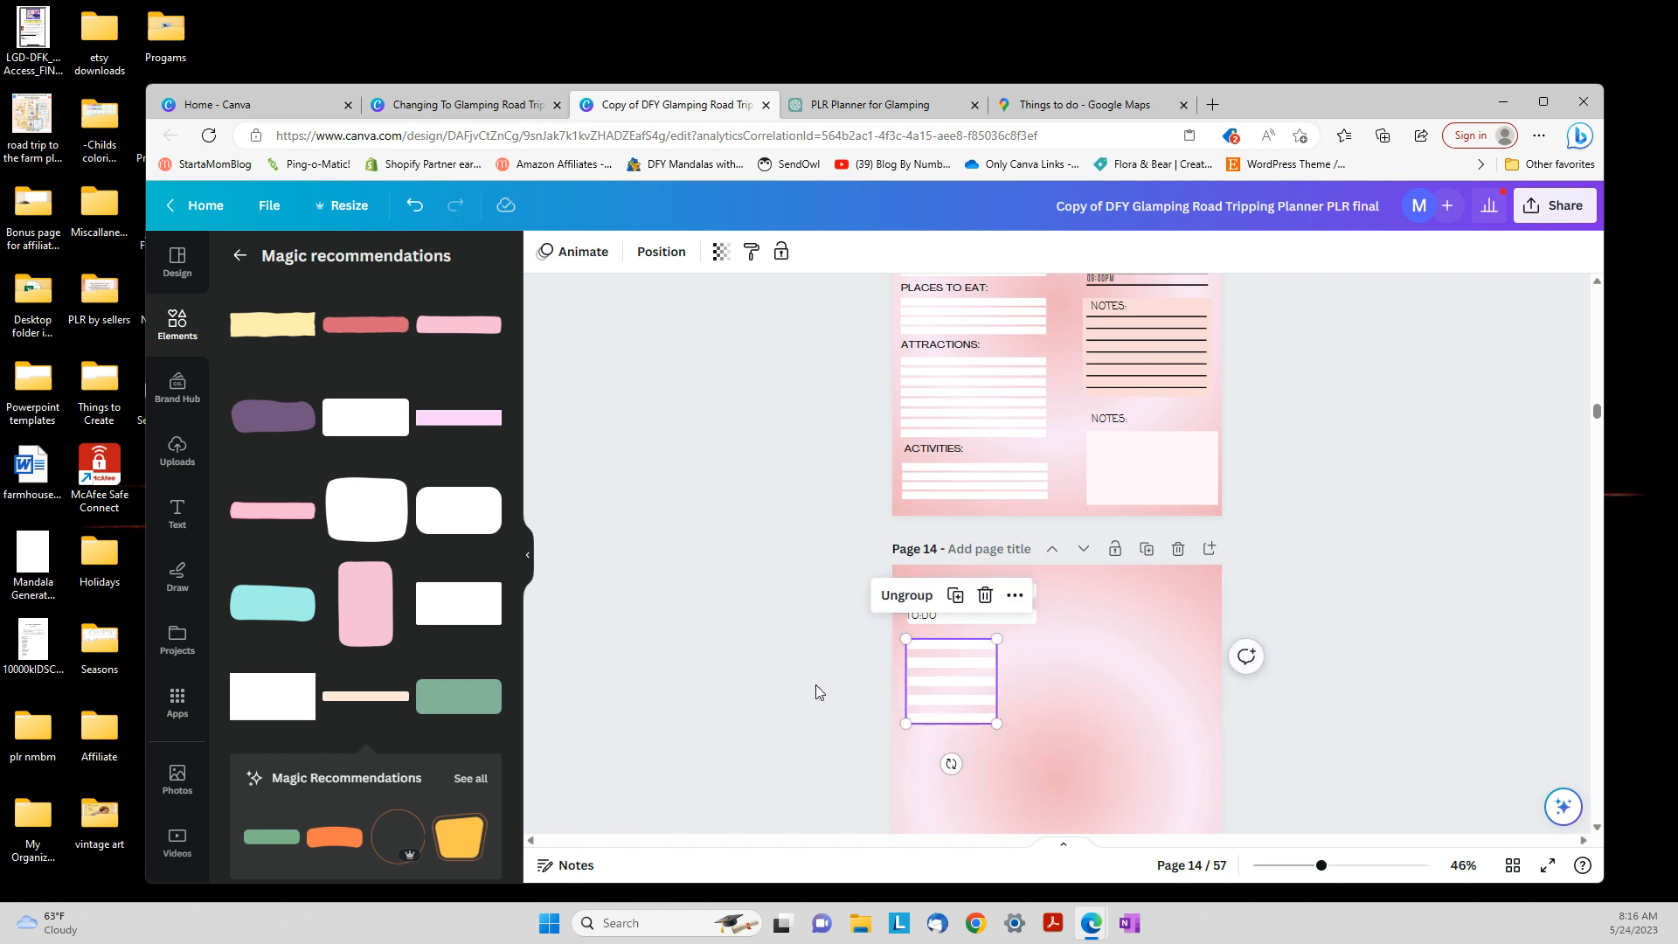
pyautogui.click(819, 681)
pyautogui.scroll(-2, 821, 682)
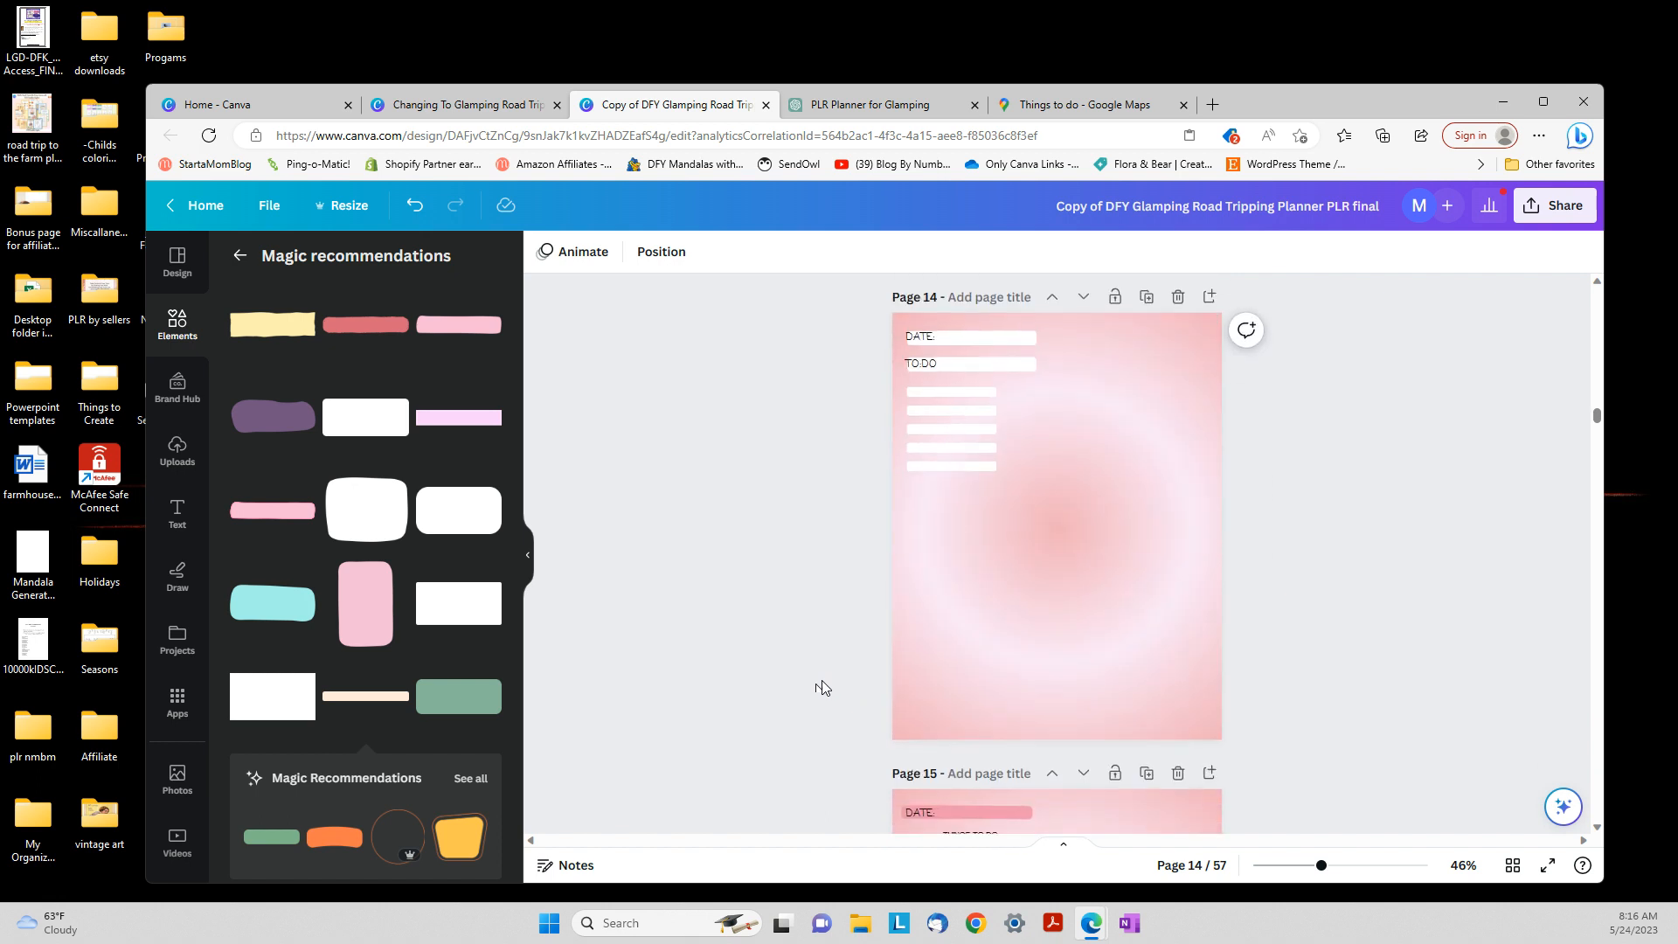
# Add a square shape to page 14, flatten it into a thin bar and place it beneath the five grouped bars
pyautogui.click(176, 325)
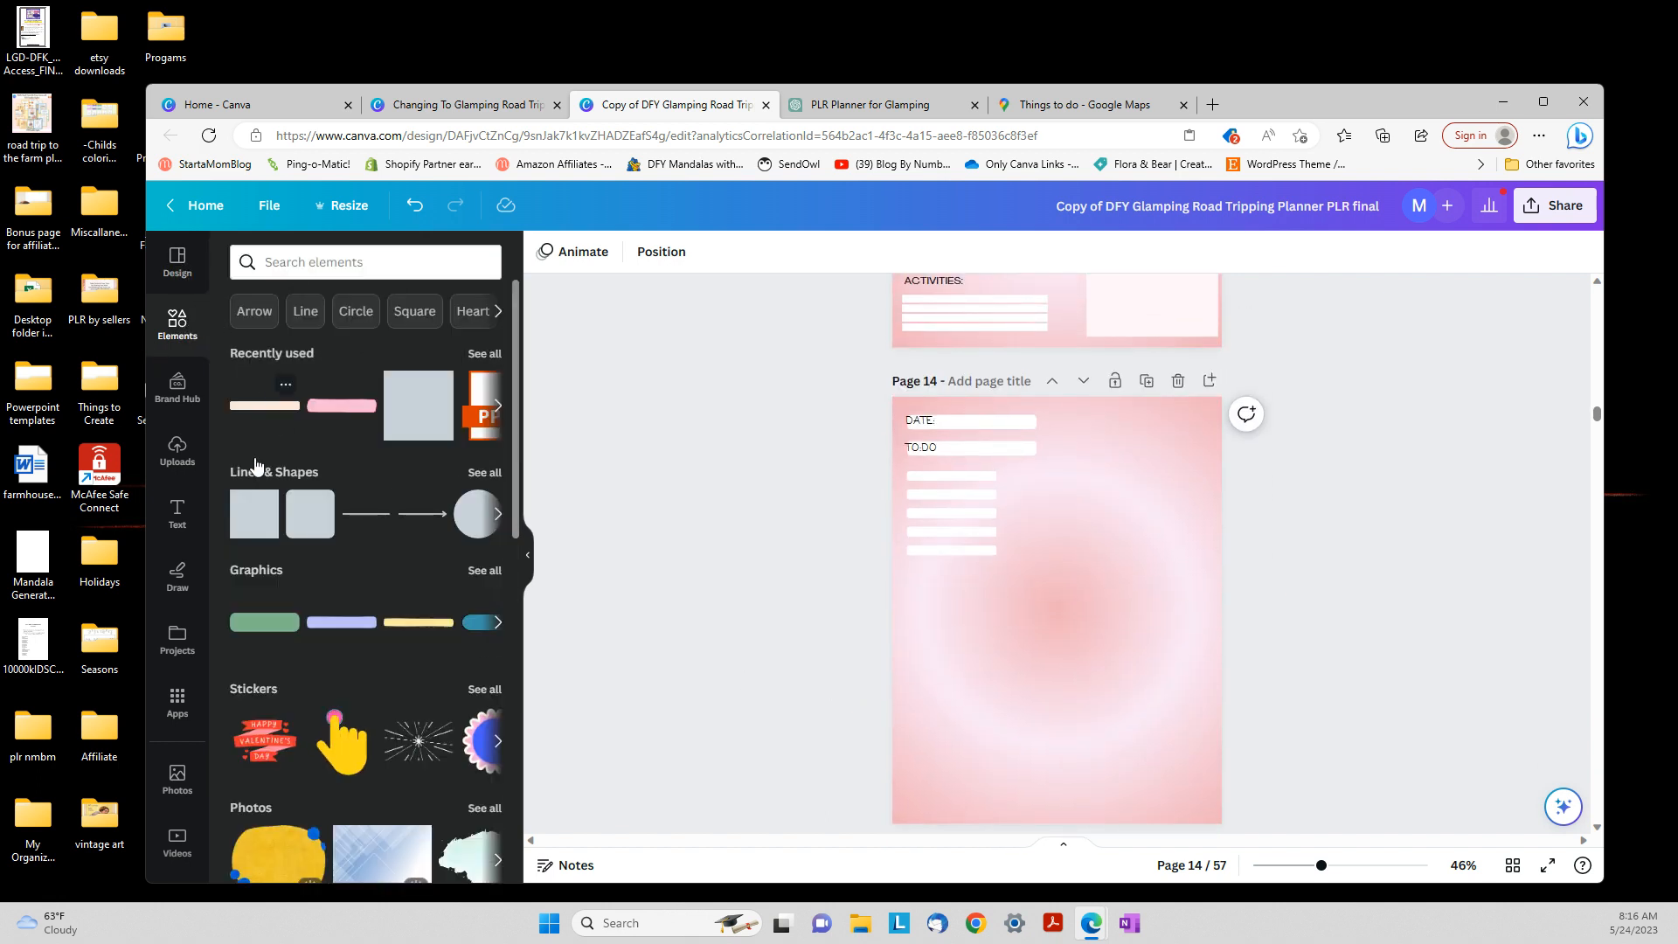
pyautogui.click(254, 531)
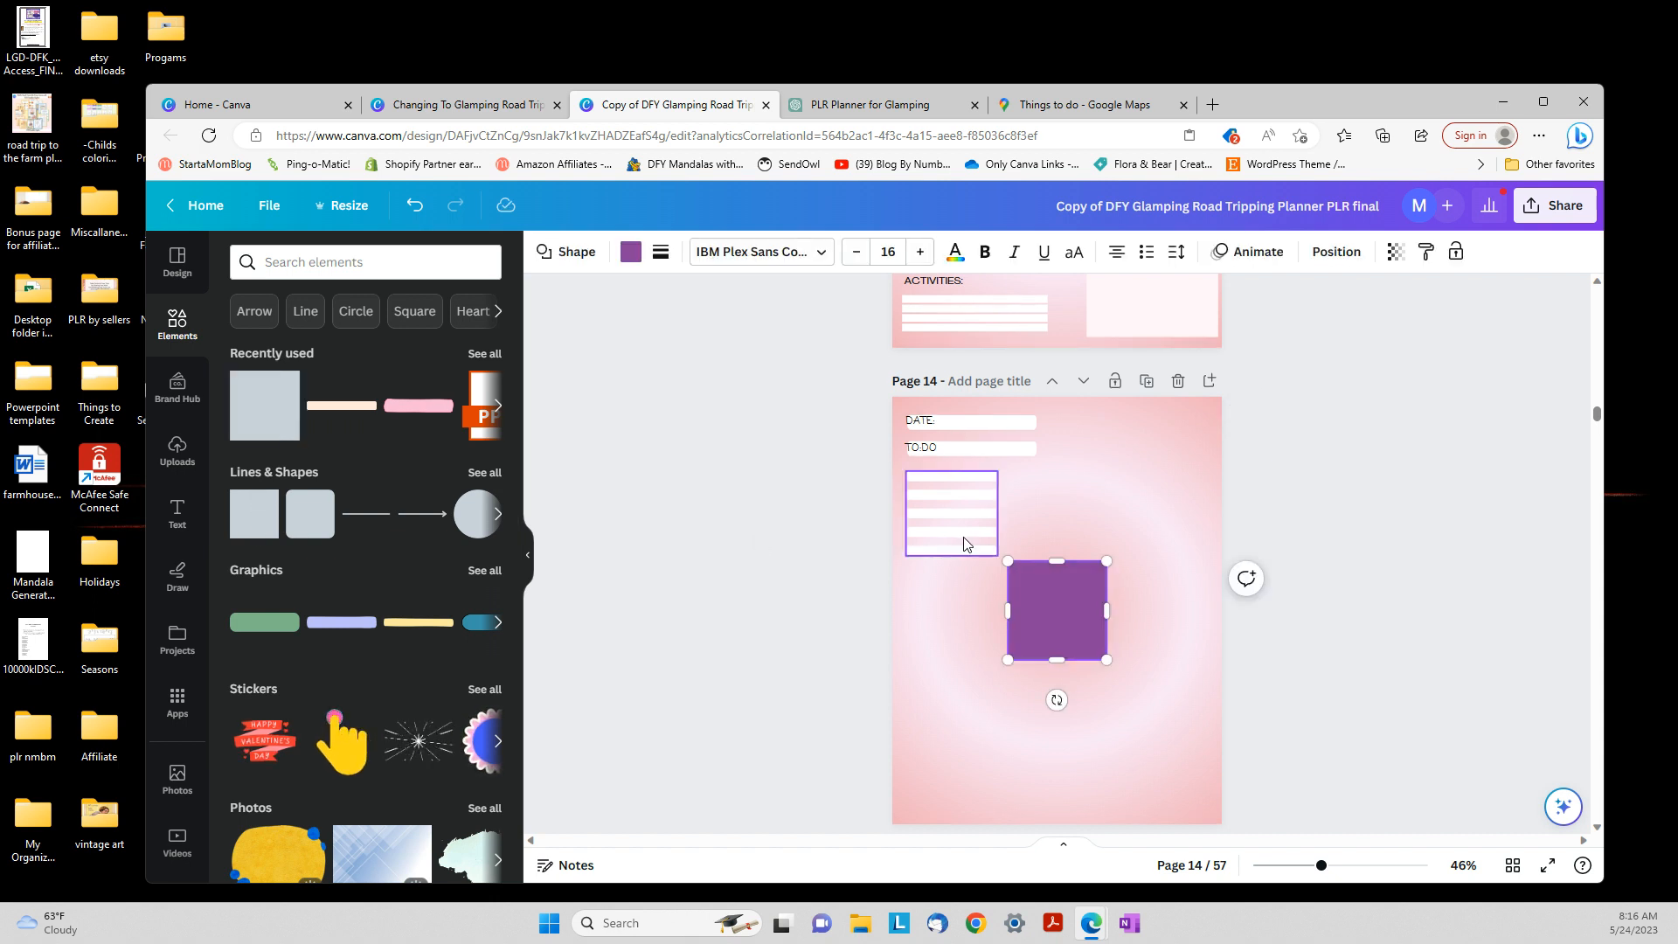
pyautogui.click(1376, 522)
pyautogui.moveTo(1064, 581); pyautogui.dragTo(936, 577)
pyautogui.click(842, 658)
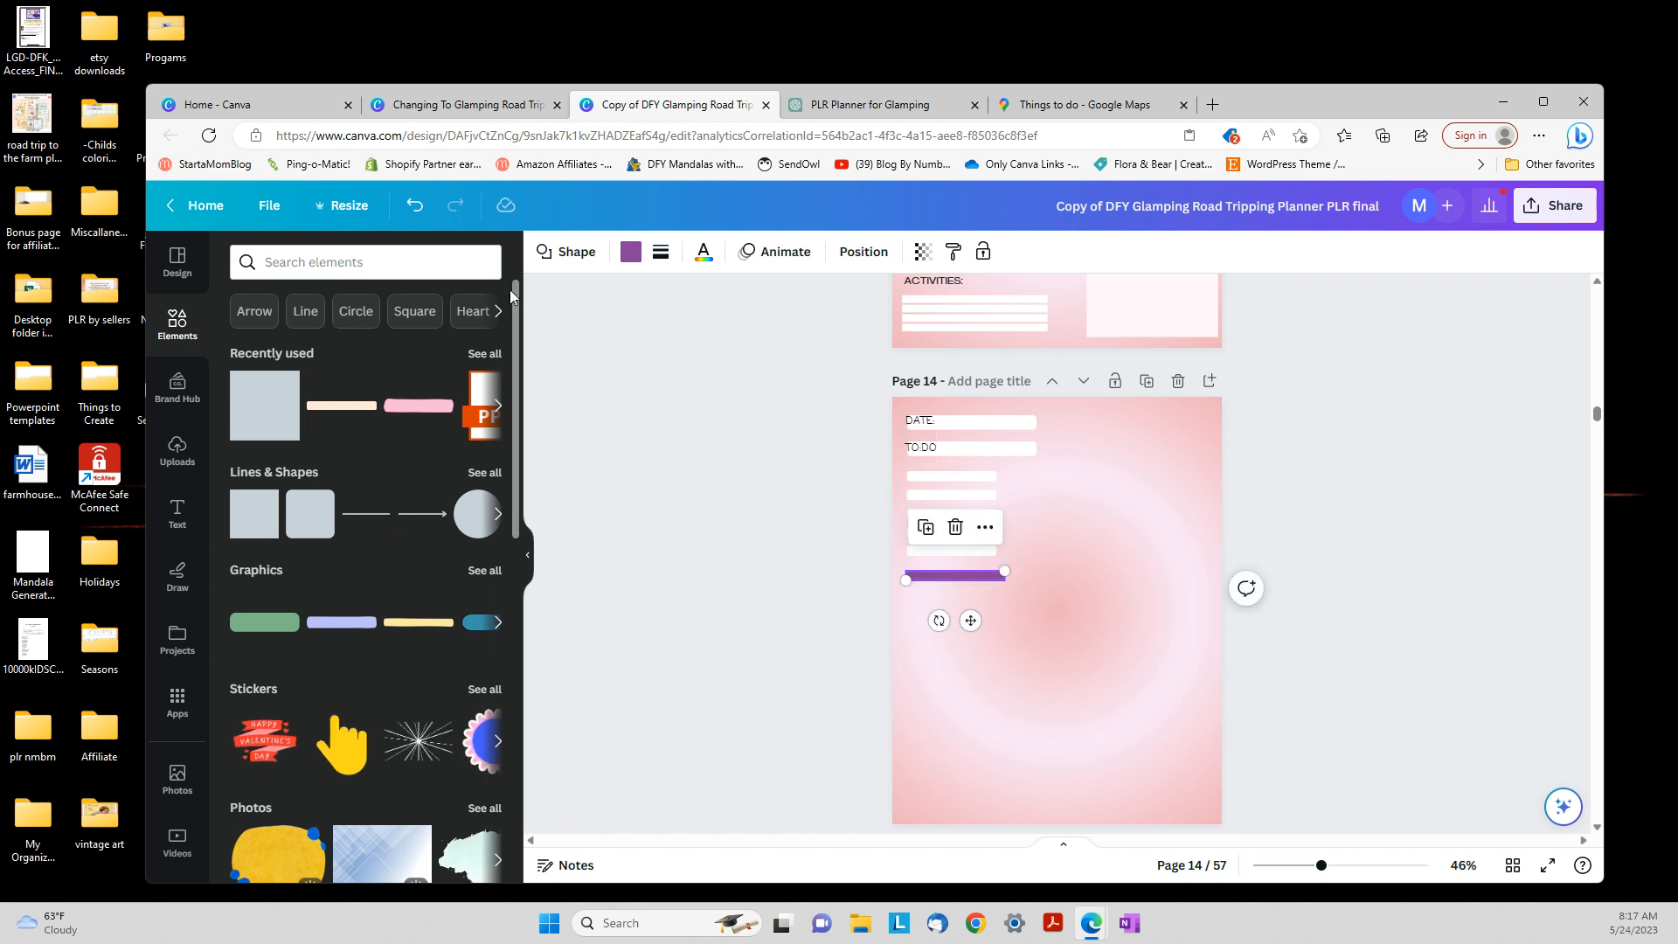
# Recolor the thin purple bar white and move it lower, leaving a gap beneath the grouped bars
pyautogui.click(630, 252)
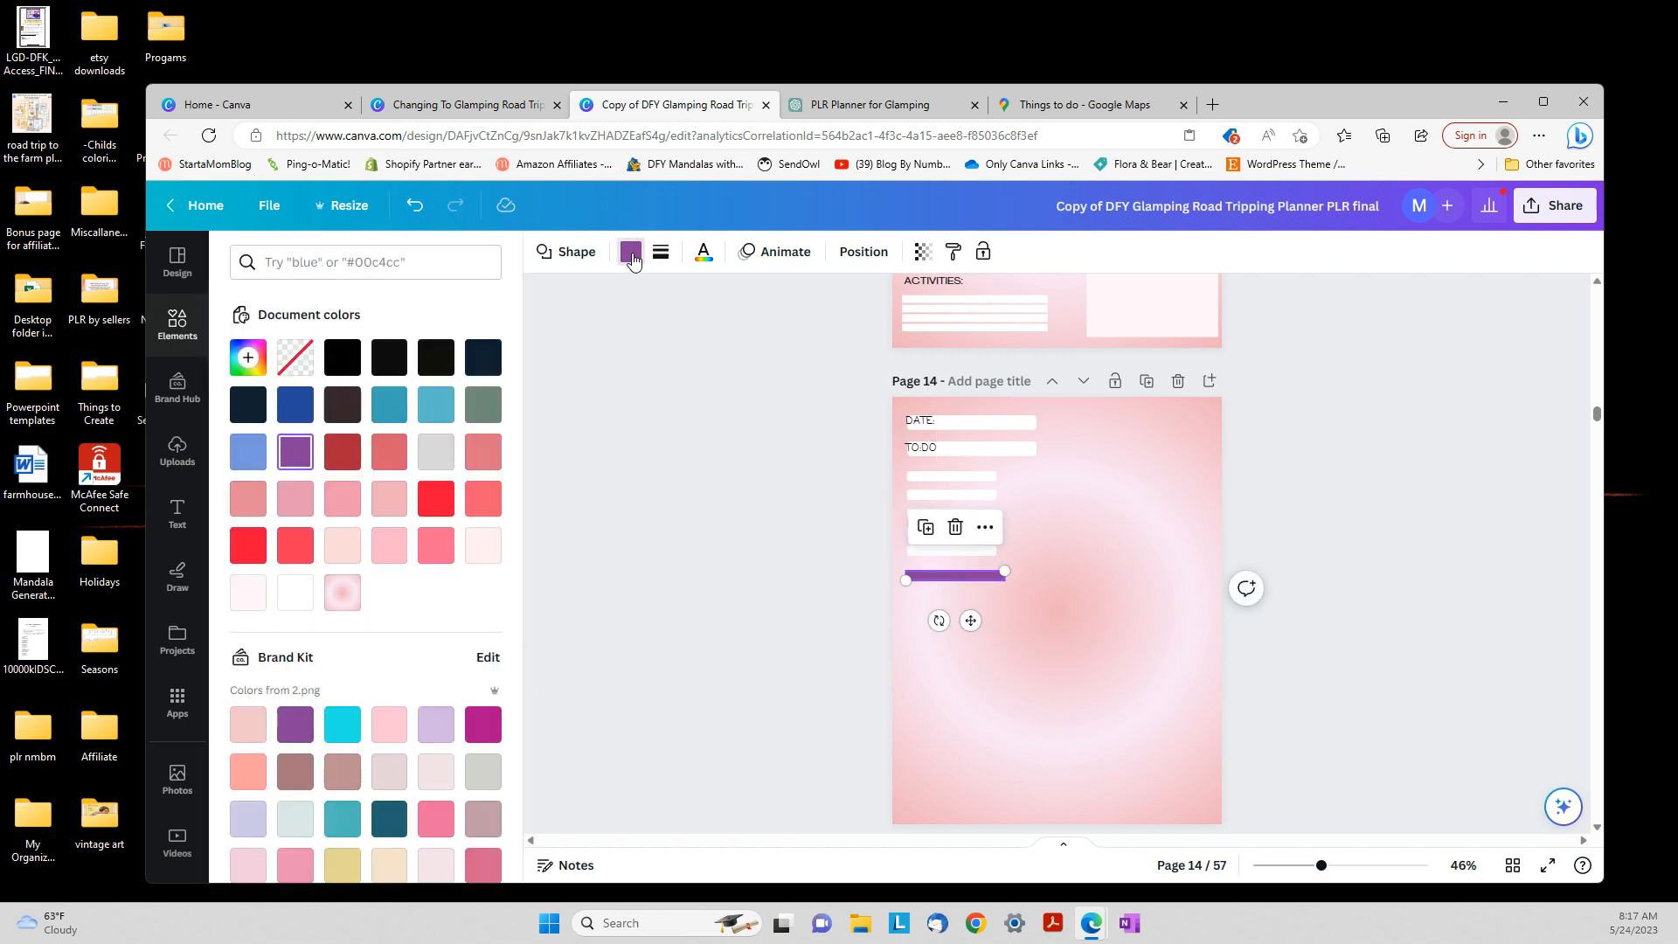
pyautogui.click(294, 602)
pyautogui.click(795, 580)
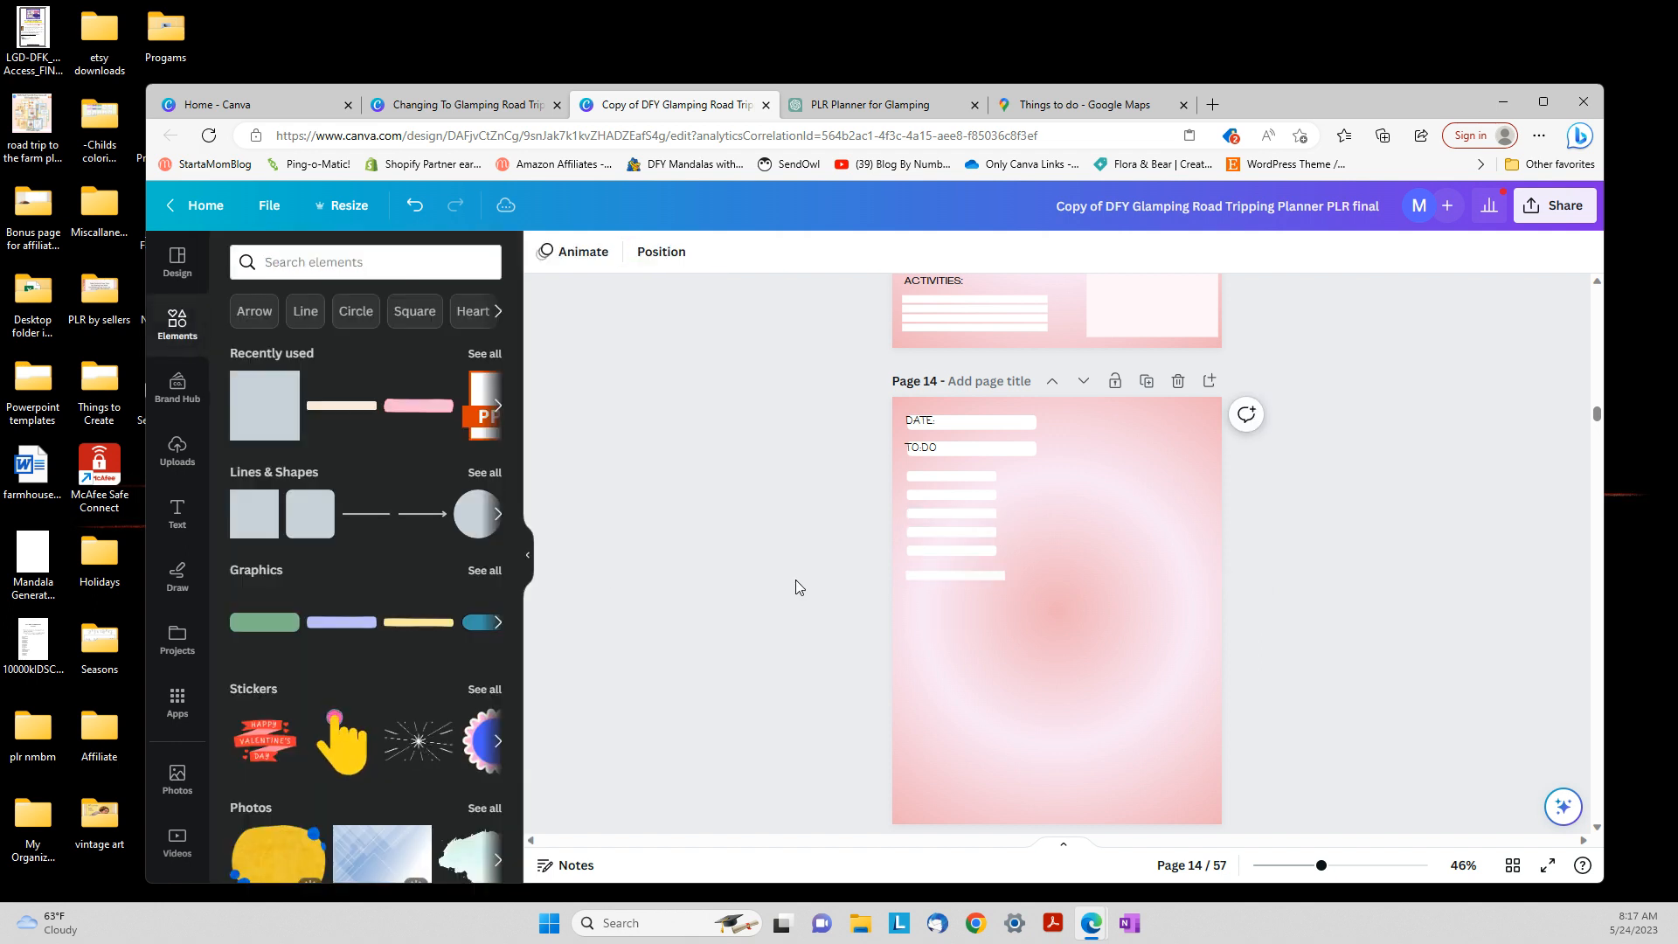
pyautogui.moveTo(951, 579); pyautogui.dragTo(943, 599)
pyautogui.scroll(2, 930, 402)
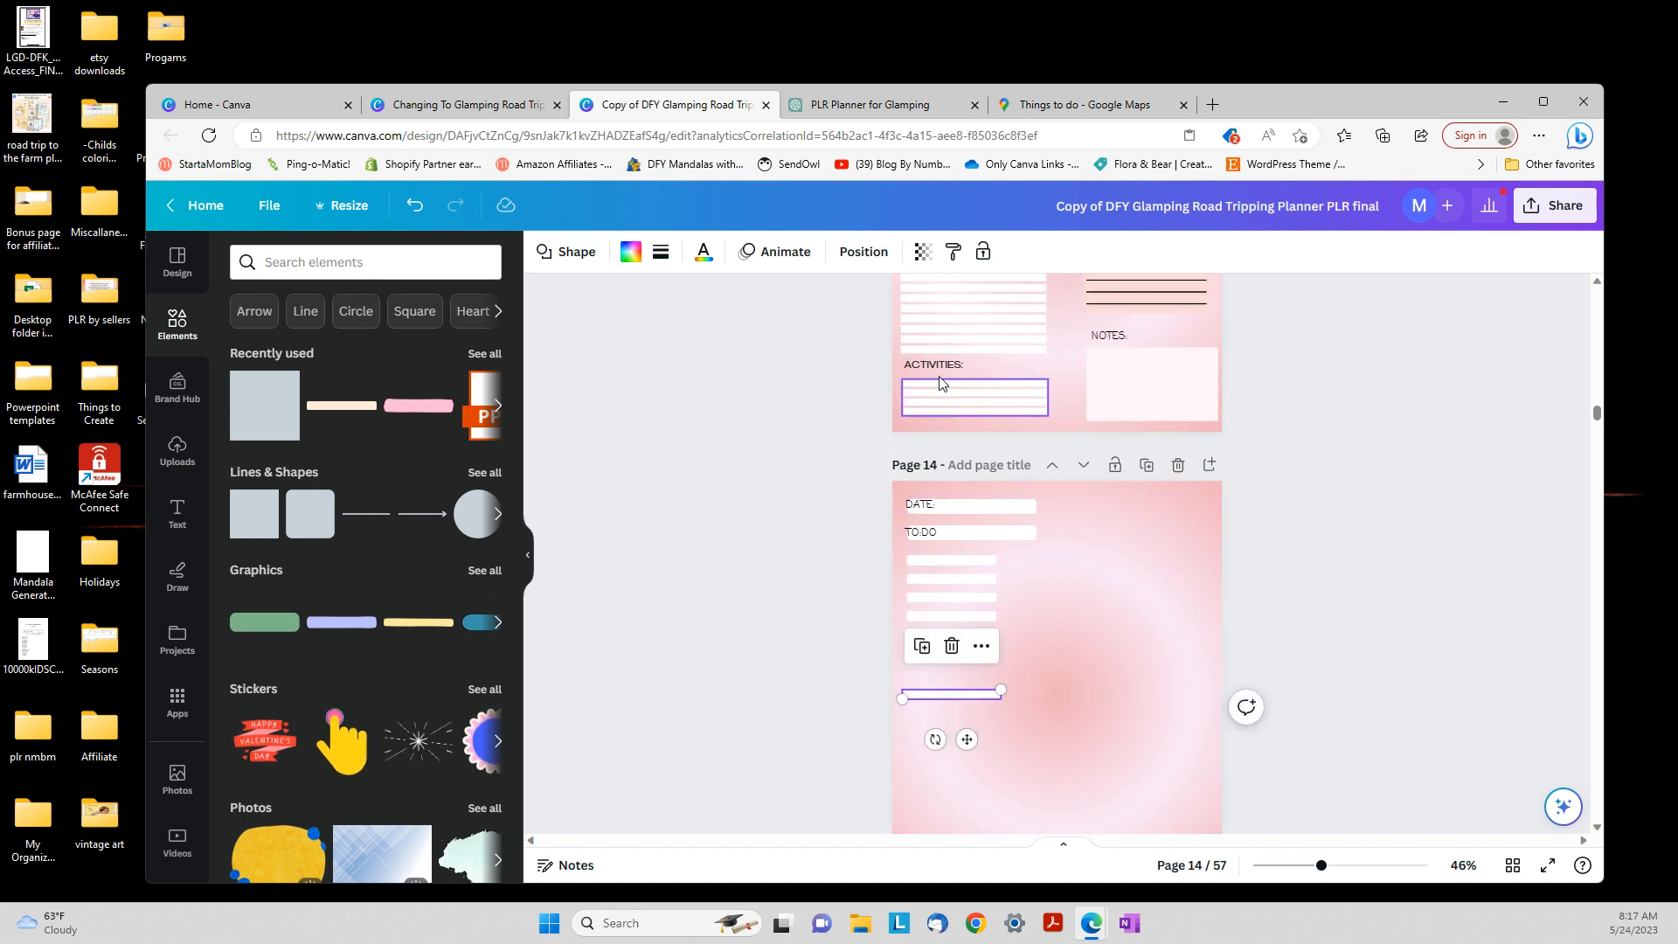
pyautogui.click(937, 364)
pyautogui.press('Delete')
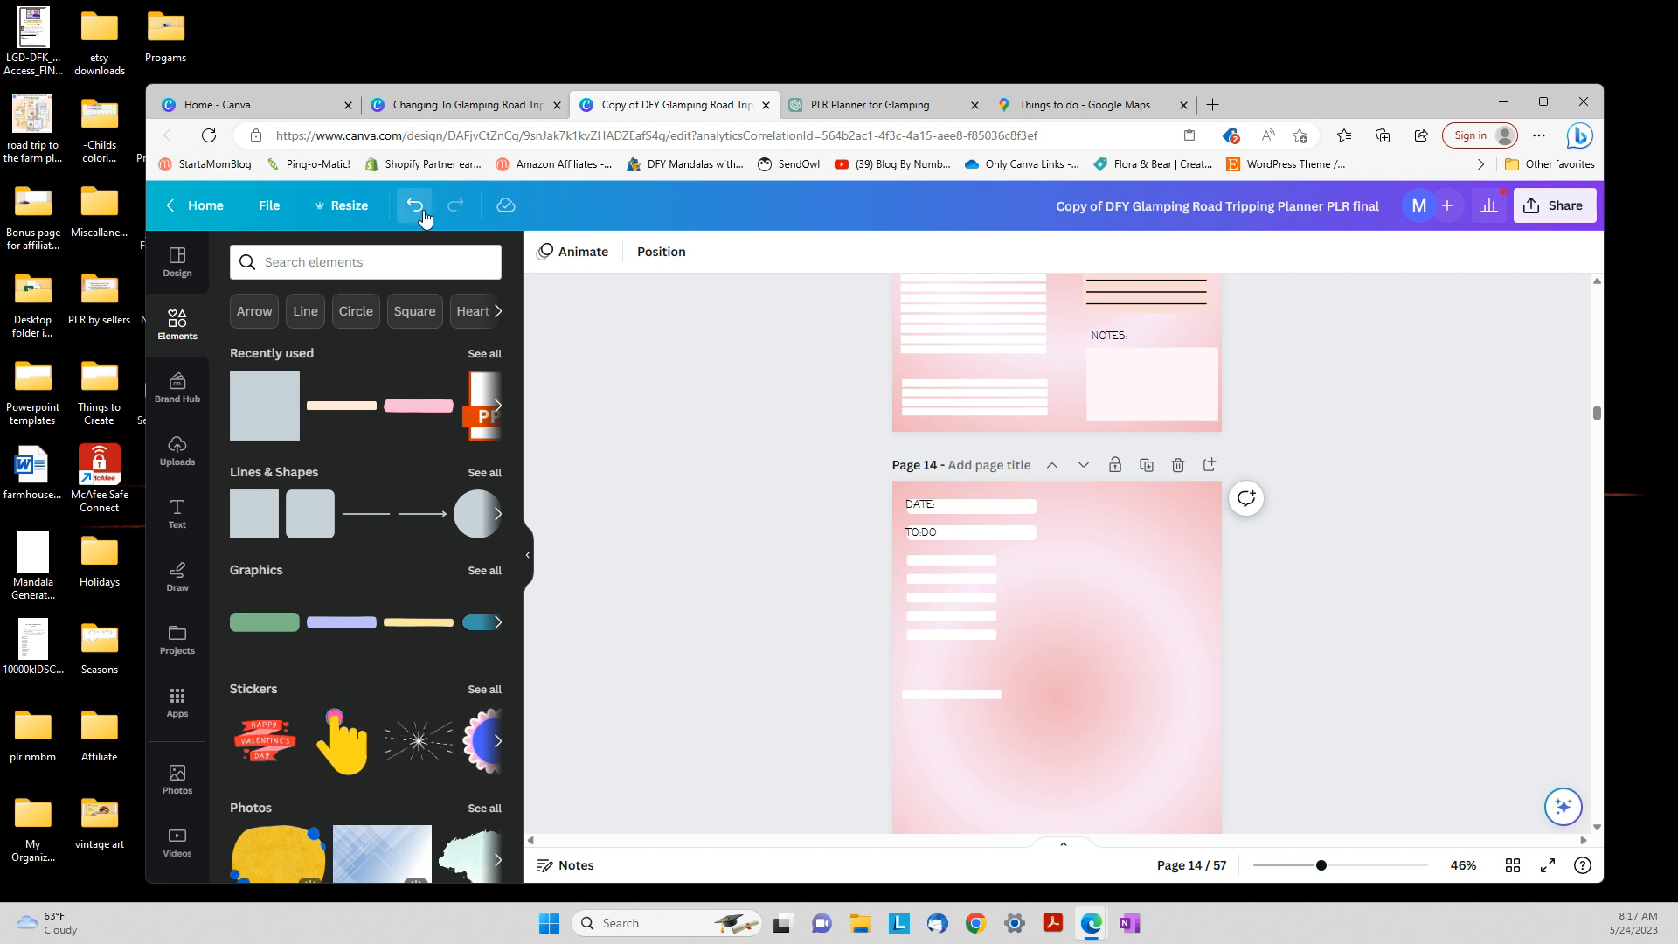
pyautogui.click(414, 205)
# Duplicate the ACTIVITIES label from page 13 and place the copy on the thin white bar on page 14
pyautogui.click(932, 365)
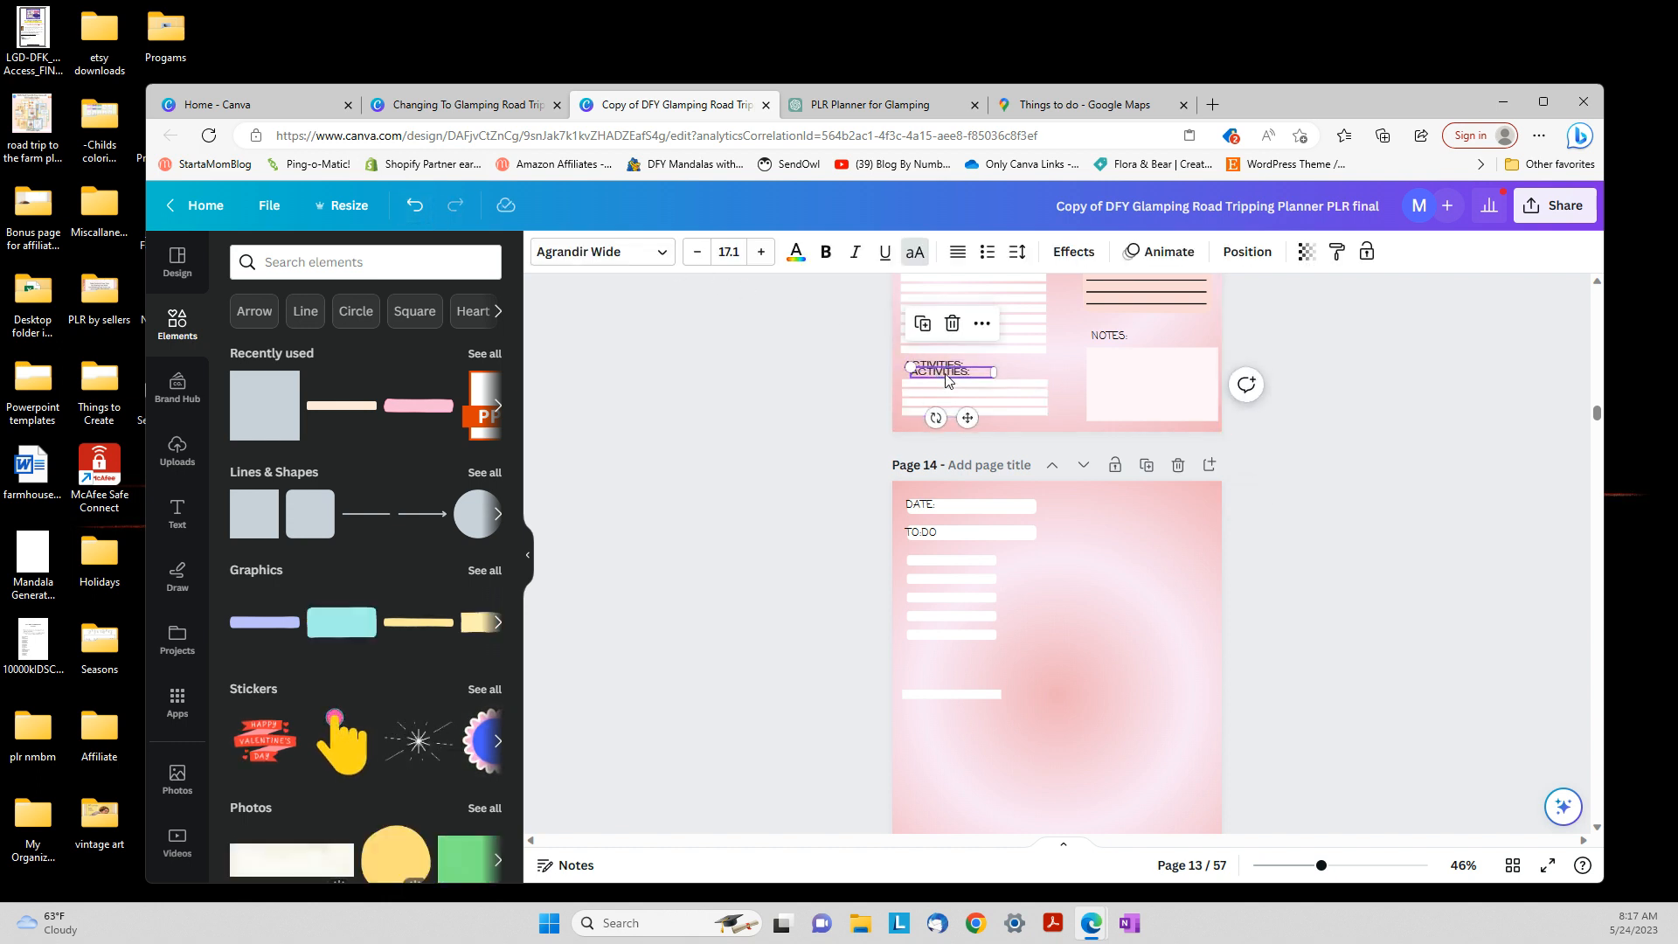
pyautogui.moveTo(934, 373); pyautogui.dragTo(942, 695)
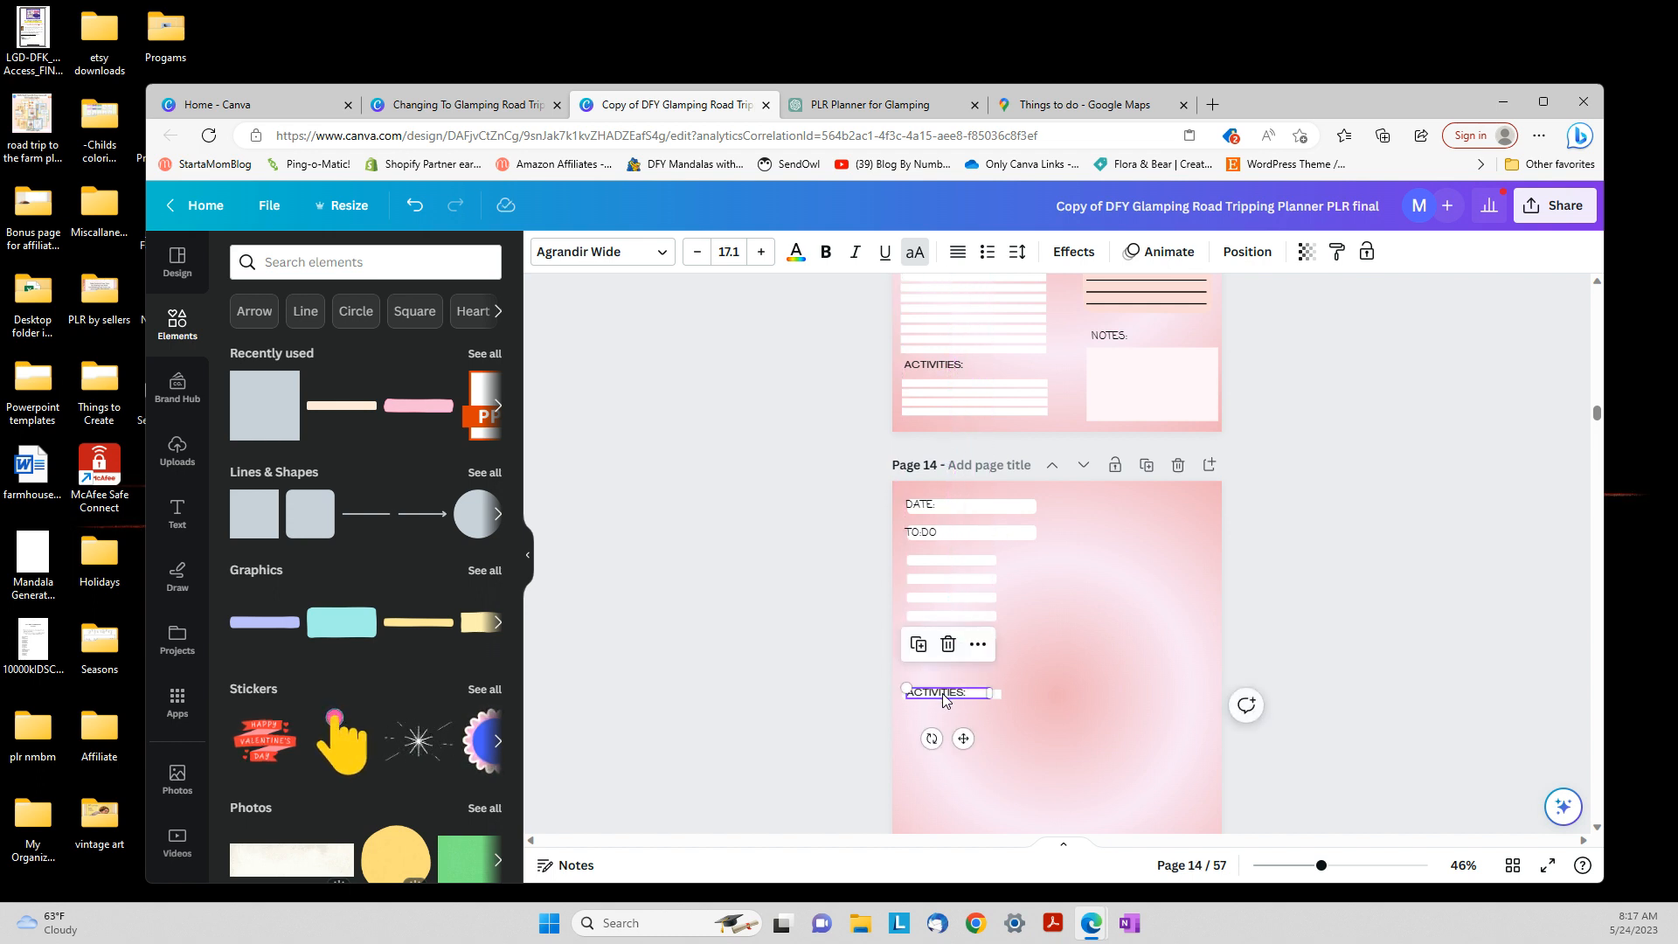
pyautogui.rightClick(943, 694)
pyautogui.click(811, 687)
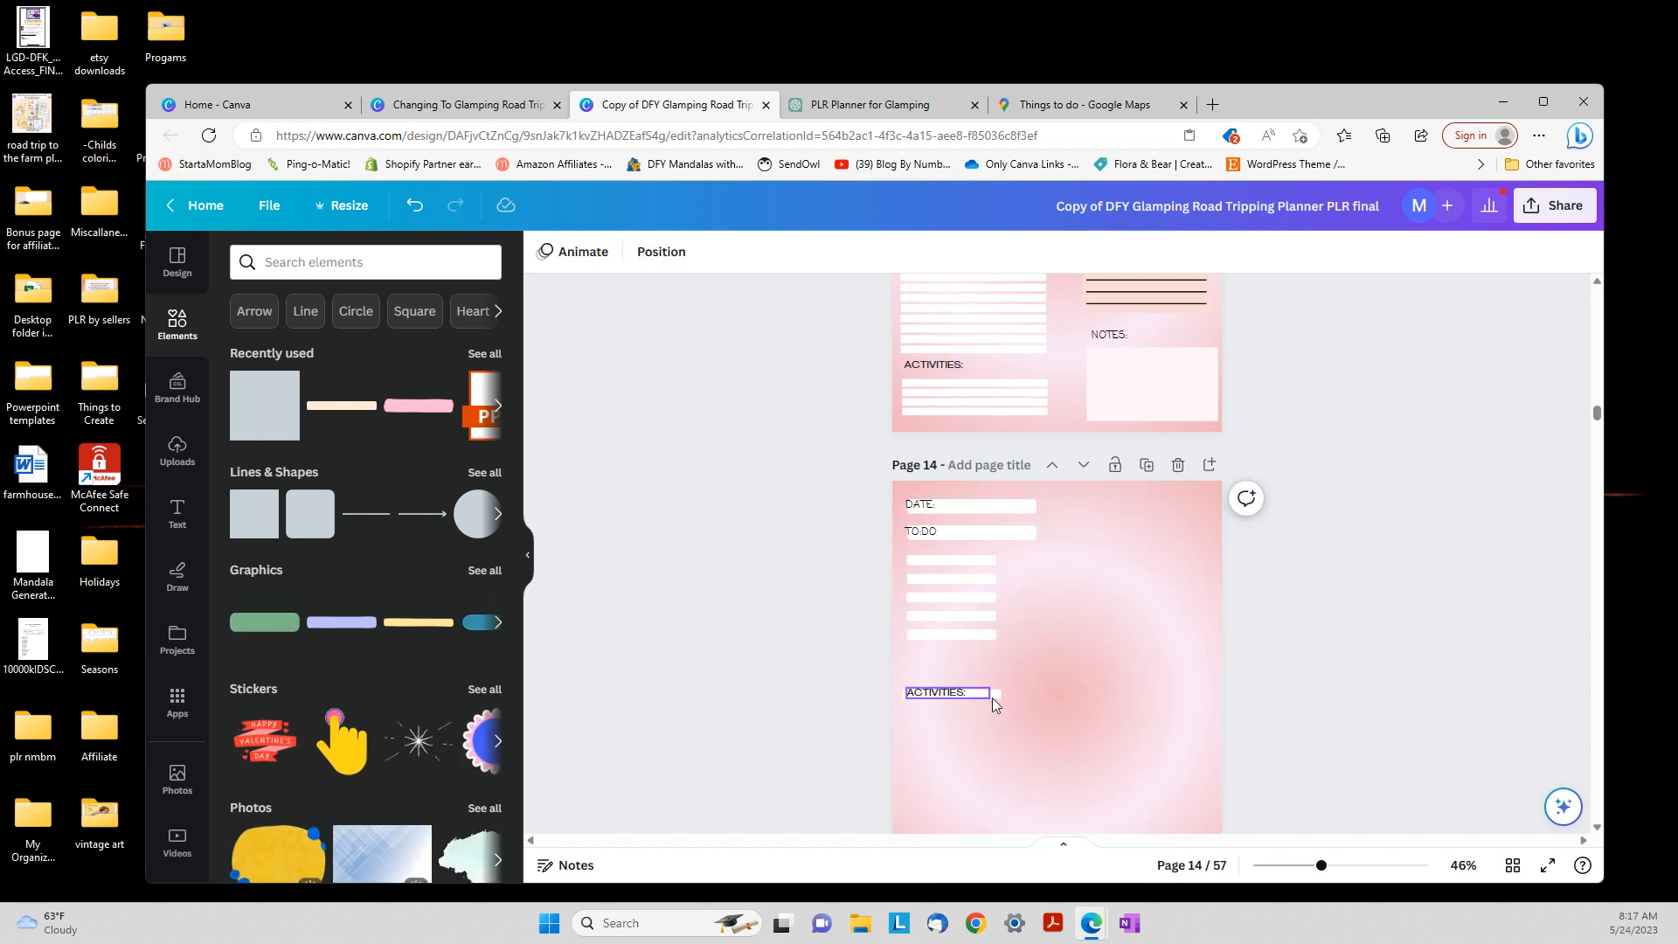
pyautogui.scroll(-2, 827, 699)
pyautogui.click(979, 528)
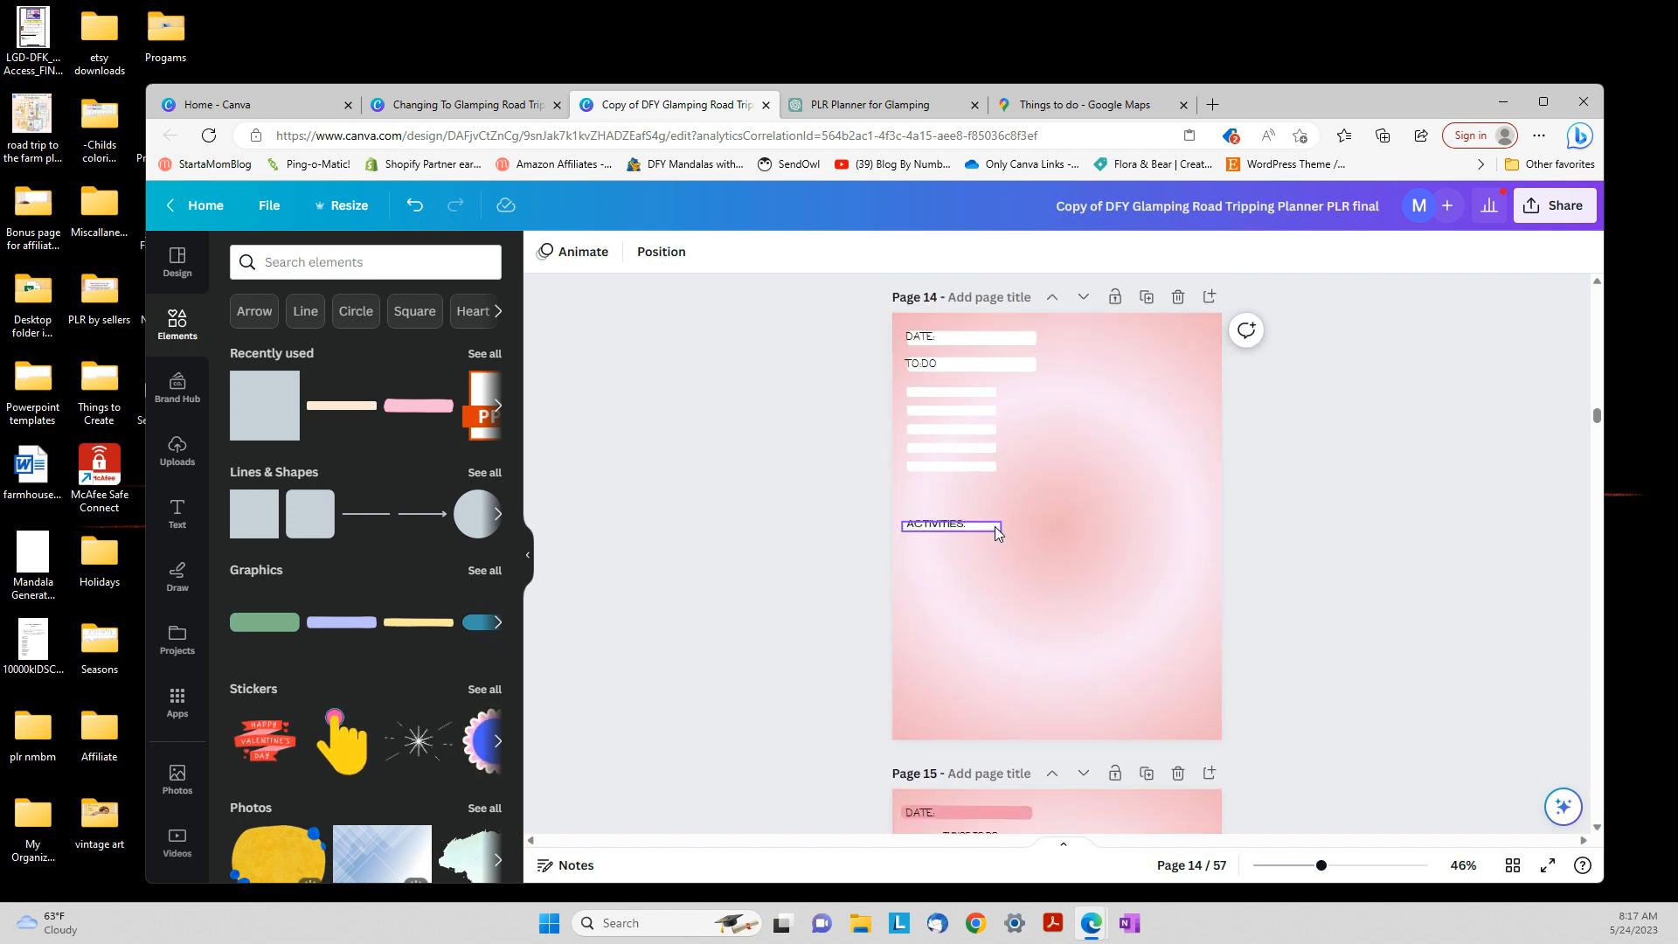
pyautogui.click(995, 527)
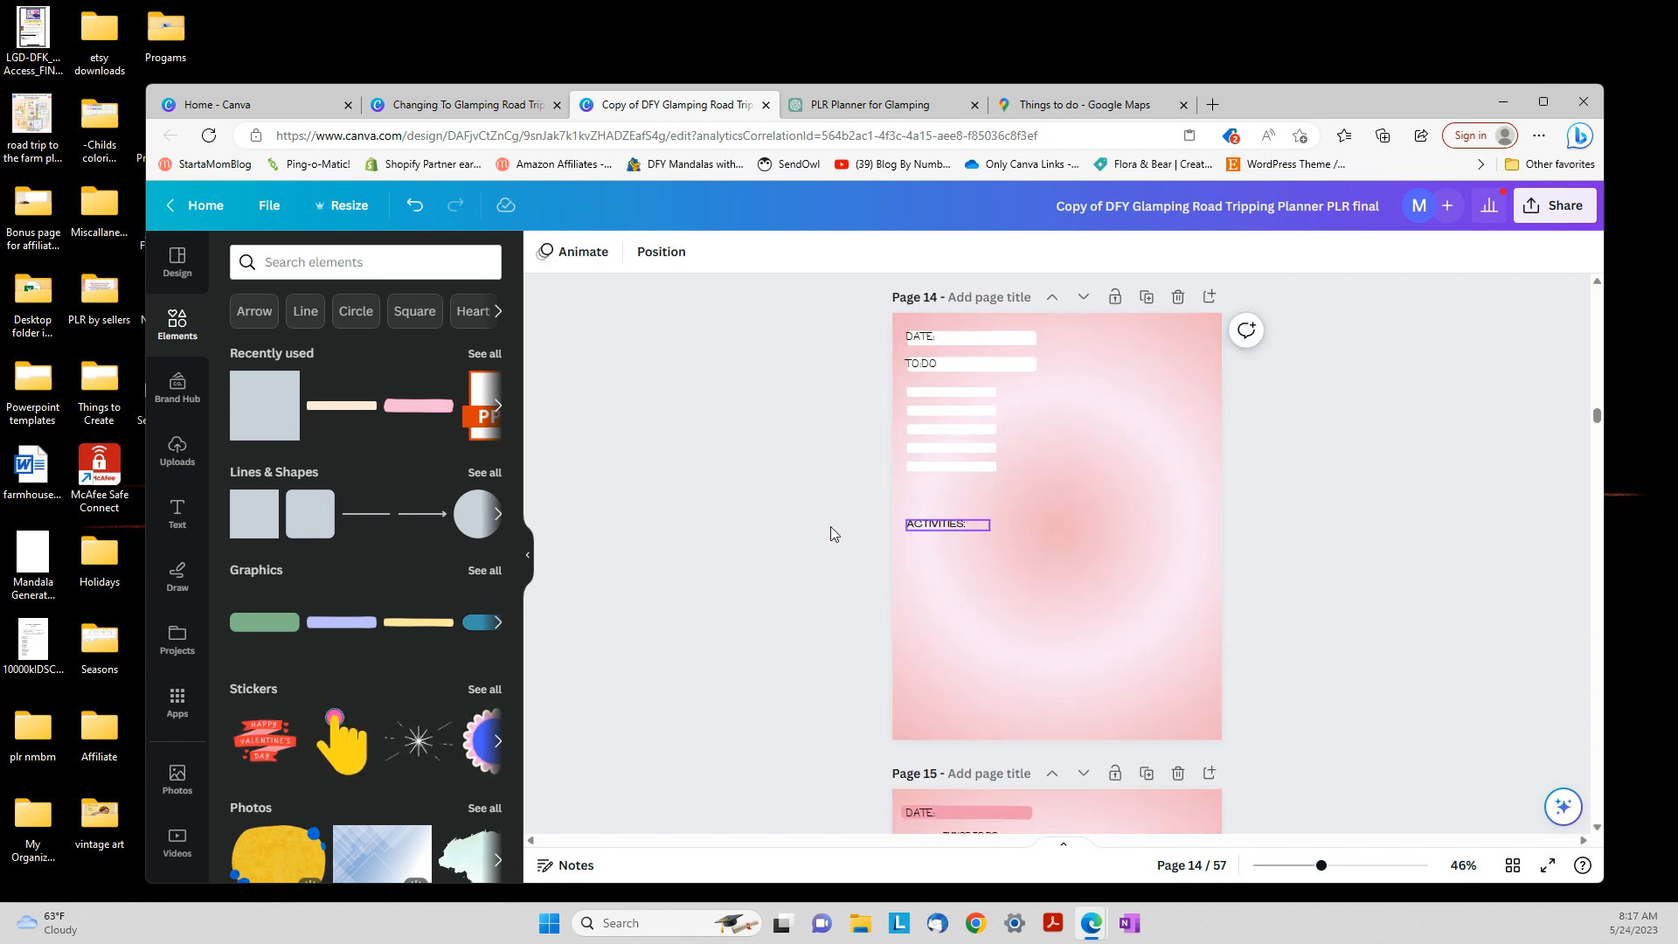
pyautogui.click(415, 204)
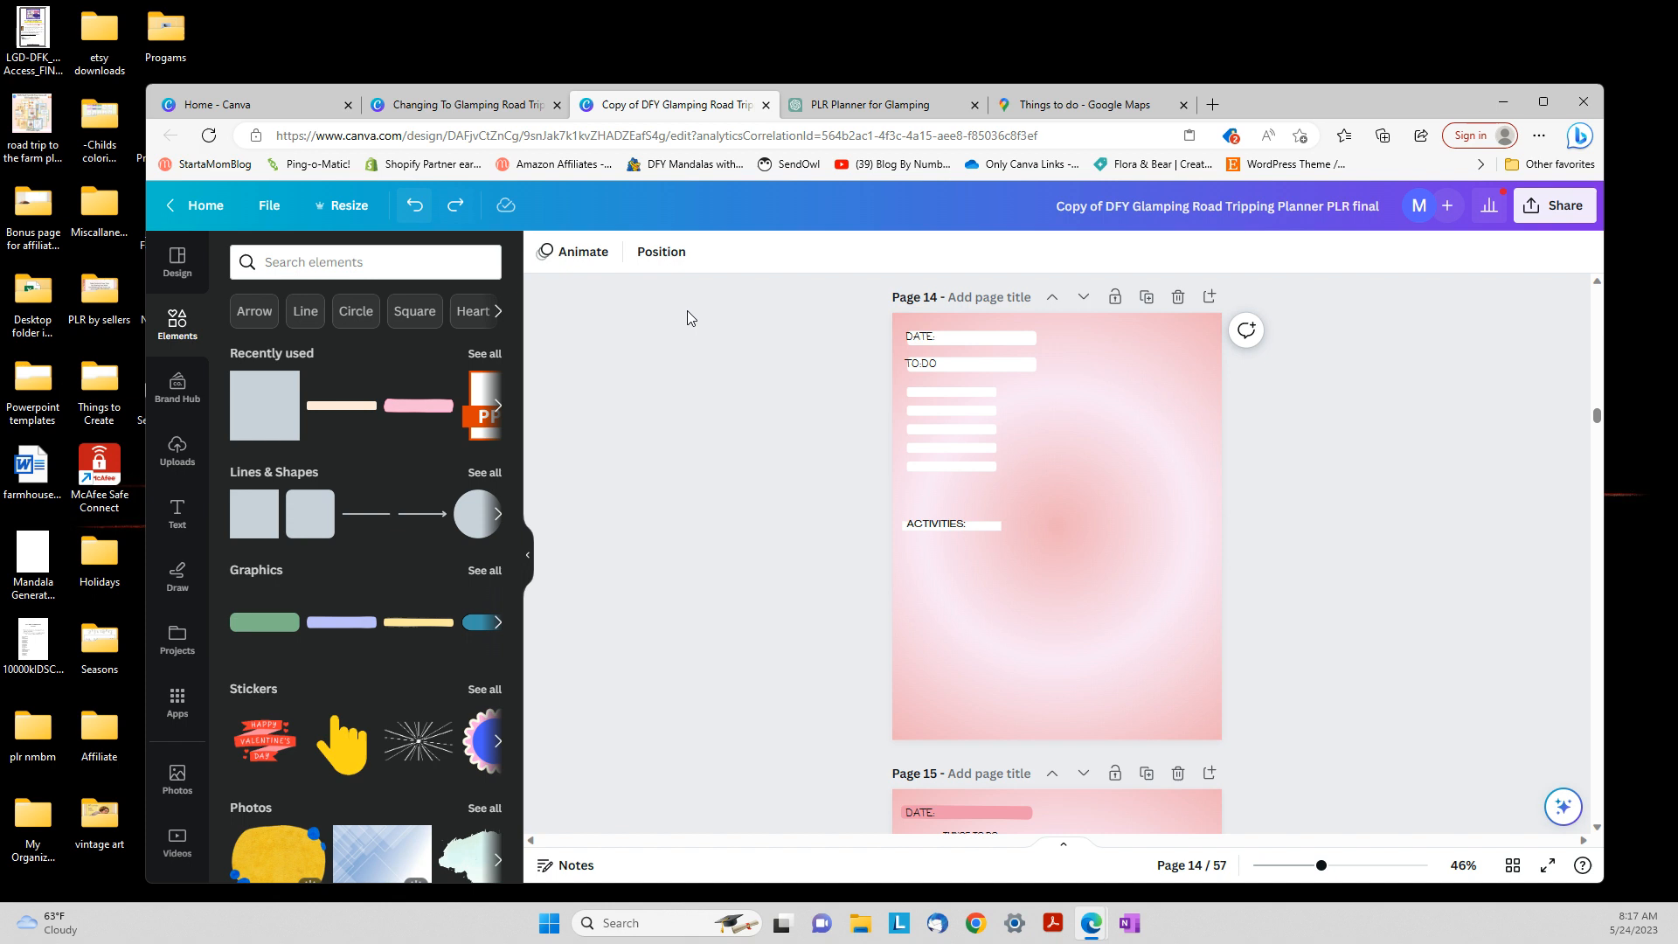
# Duplicate the thin white bar behind the ACTIVITIES label and place the copy just beneath it on page 14
pyautogui.click(997, 527)
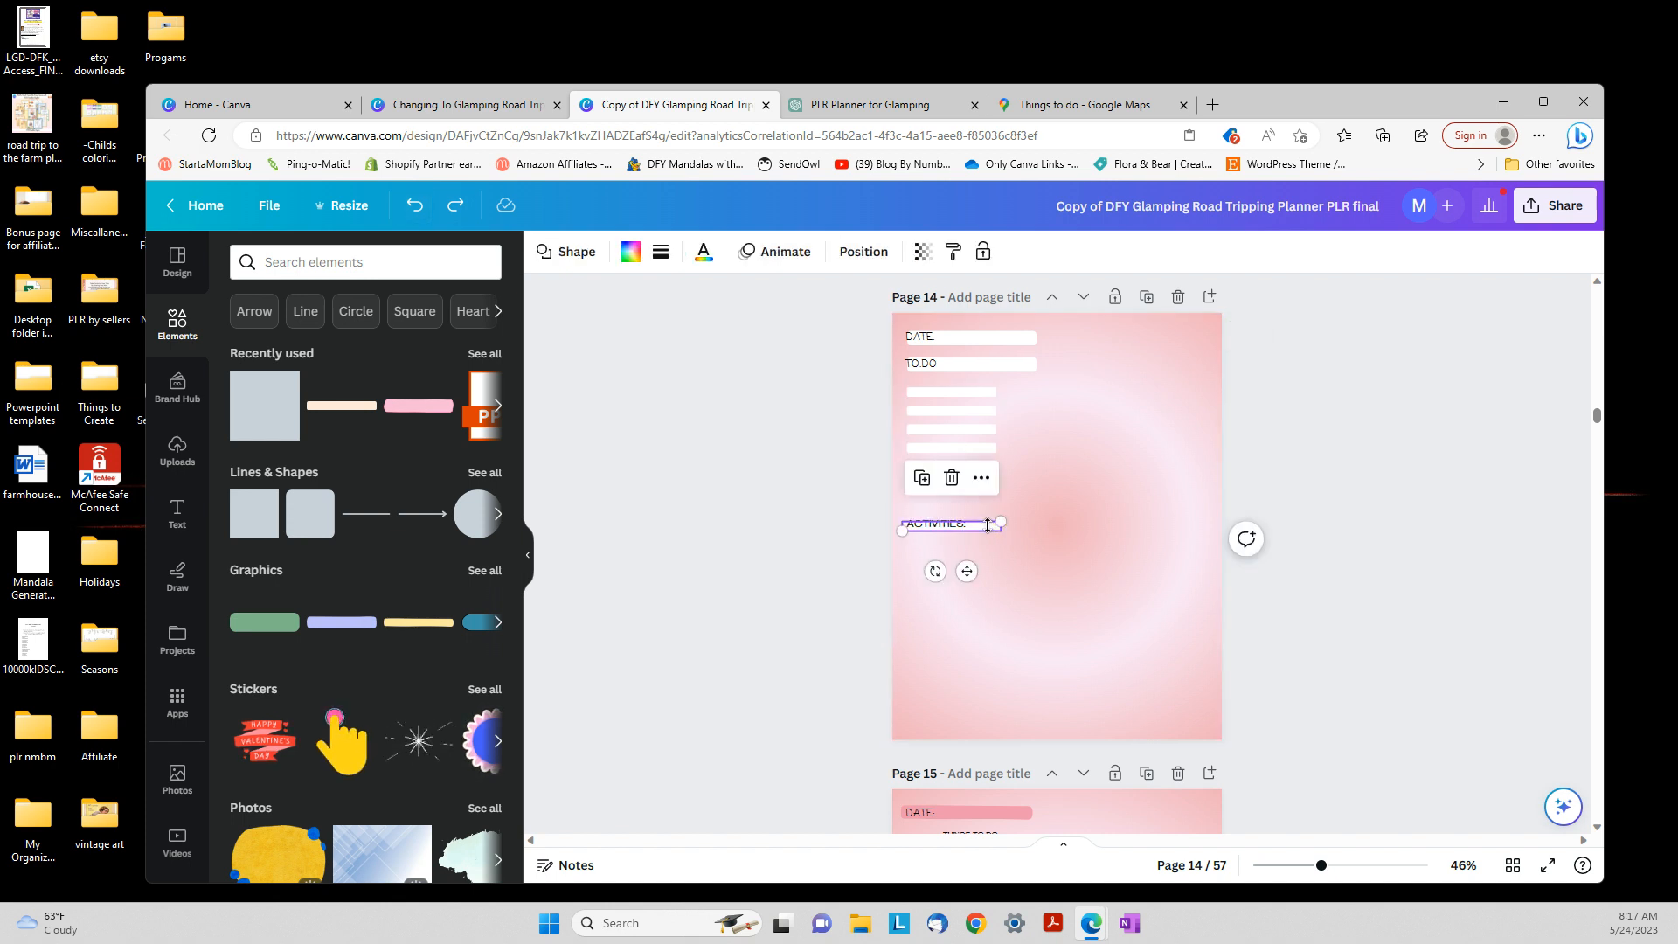
pyautogui.hotkey('ctrl', 'd')
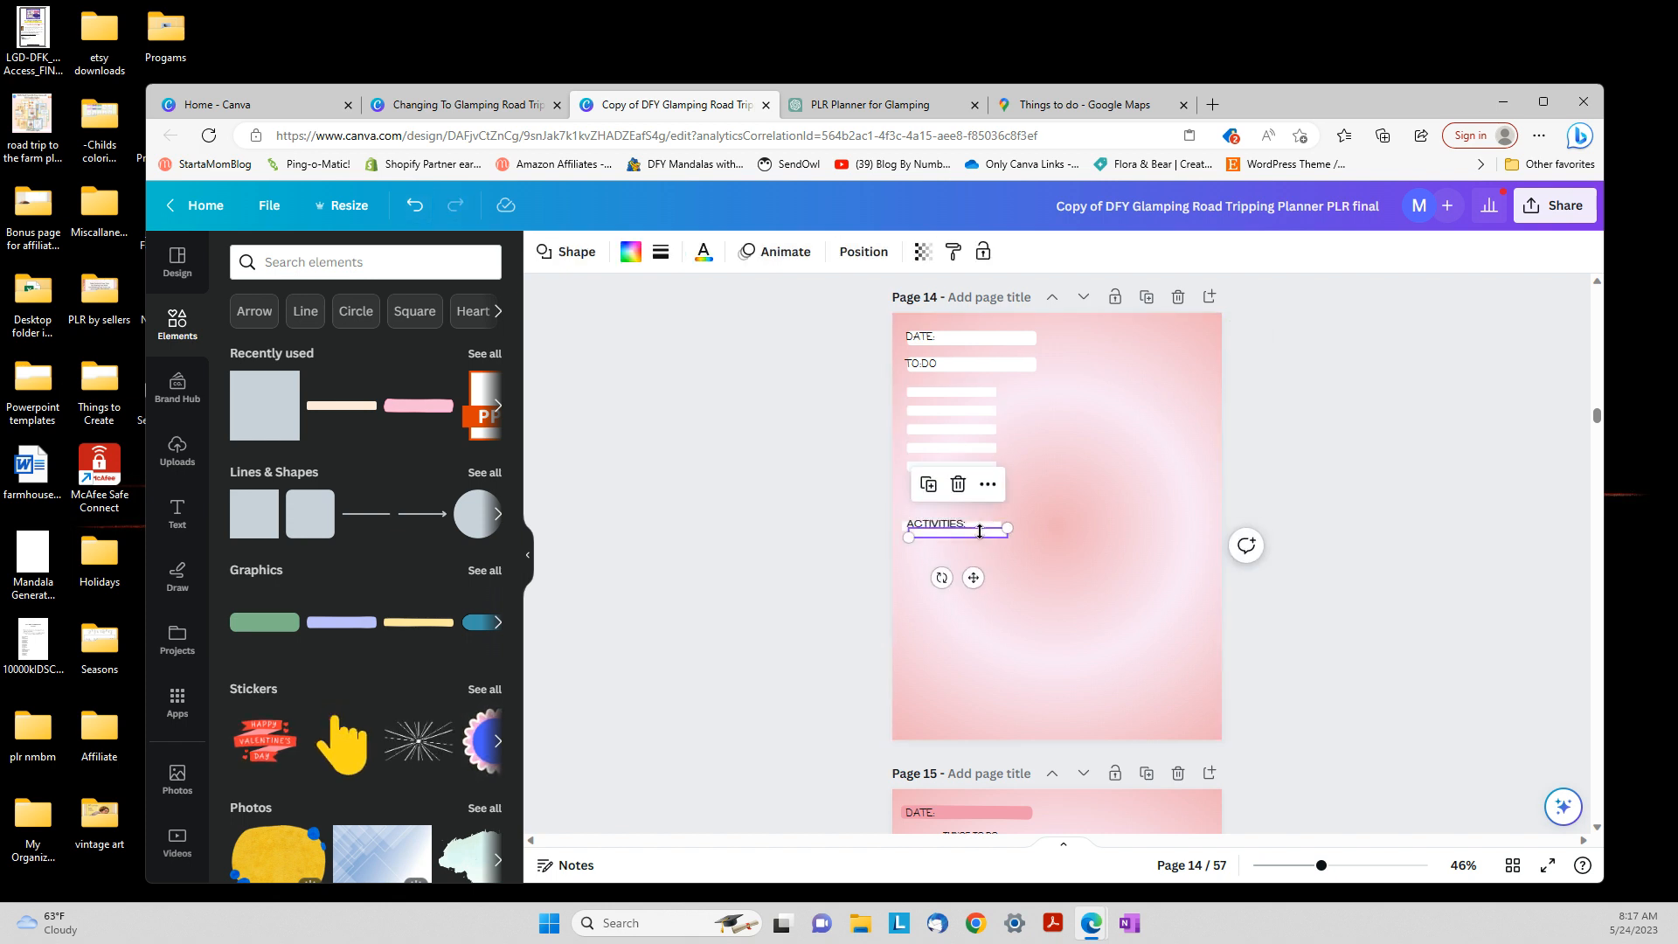
pyautogui.click(790, 579)
pyautogui.moveTo(947, 535); pyautogui.dragTo(943, 545)
pyautogui.press('Delete')
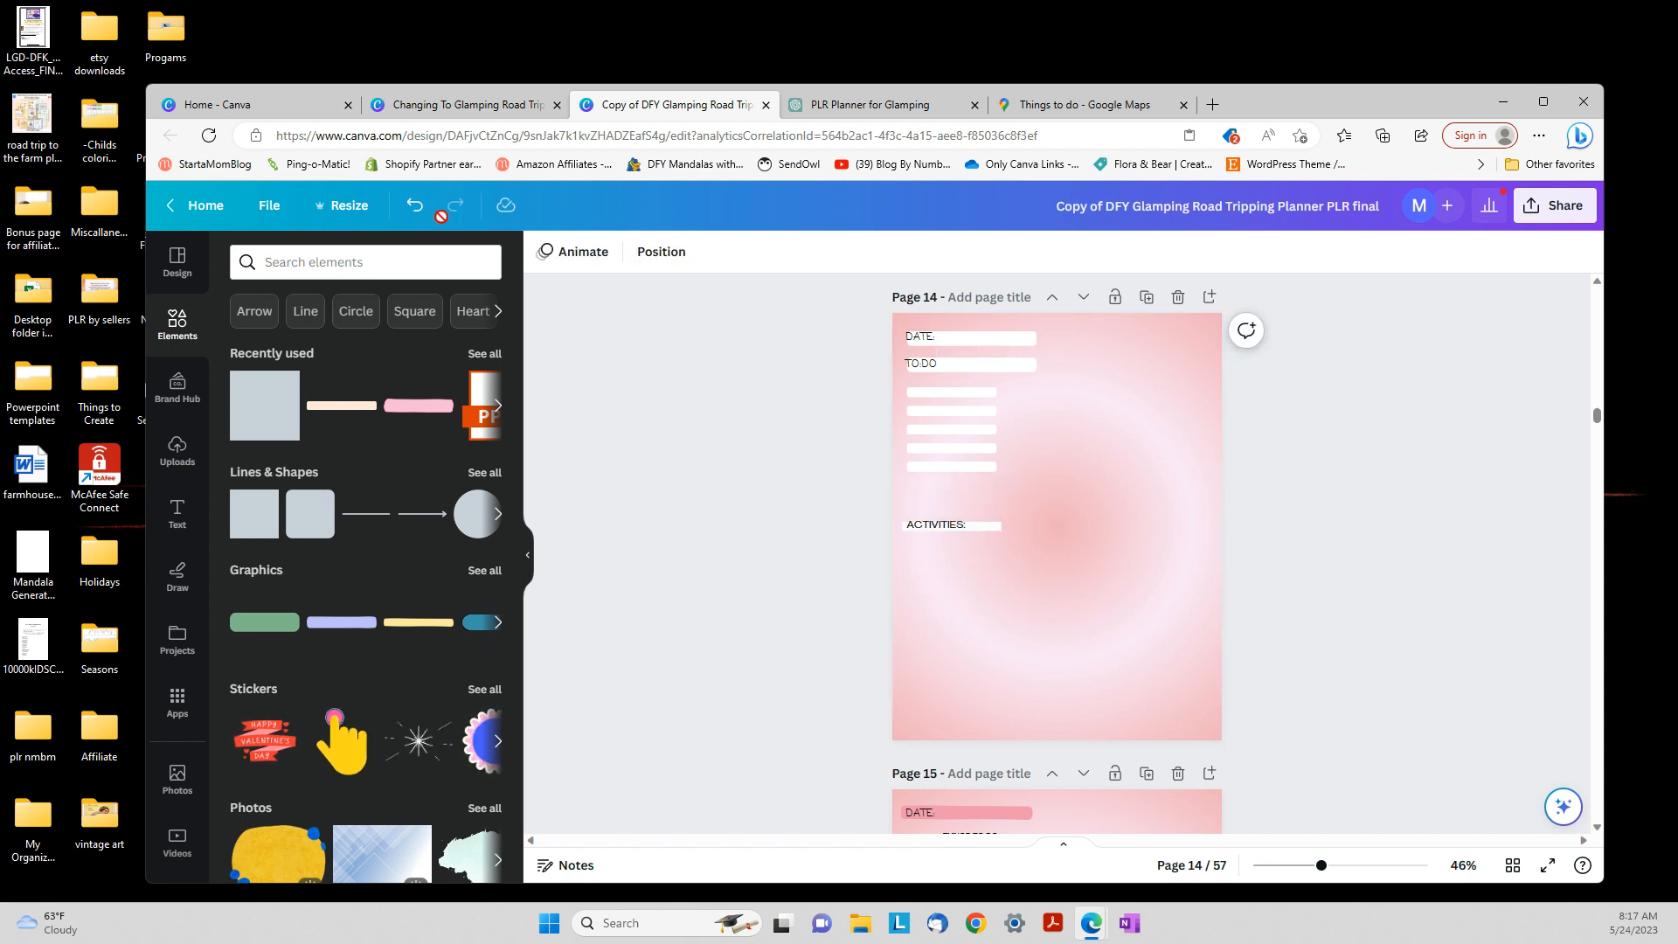
pyautogui.click(416, 206)
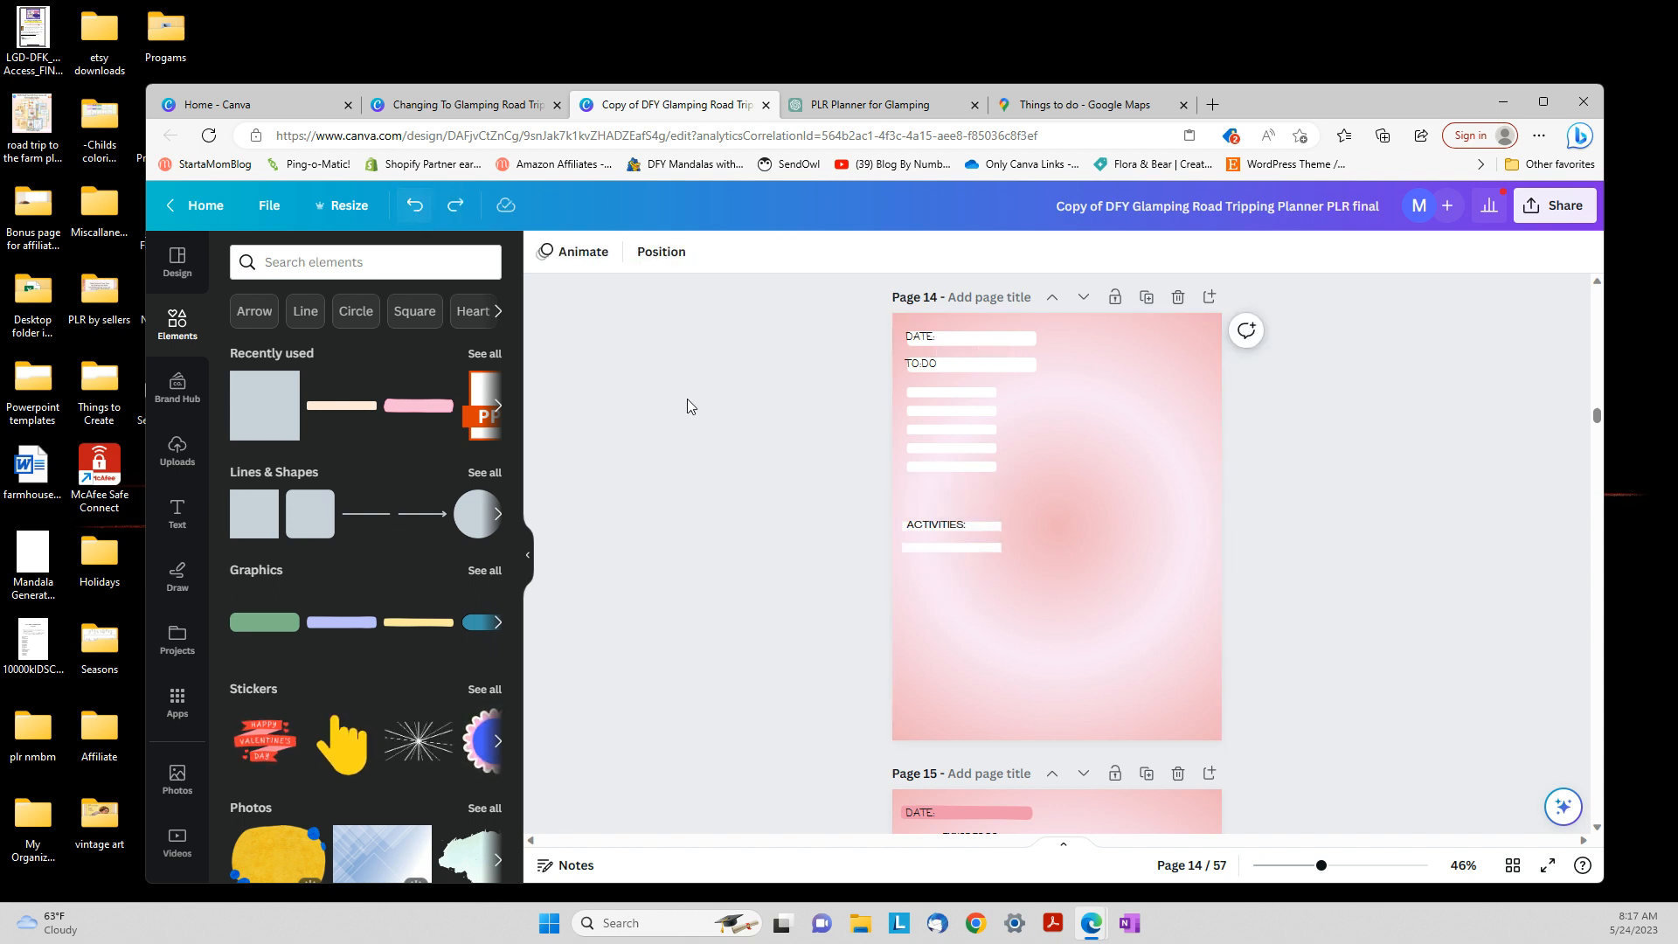
# Duplicate the bar beneath ACTIVITIES and position the copies below it as further writing lines
pyautogui.click(939, 551)
pyautogui.hotkey('ctrl', 'd')
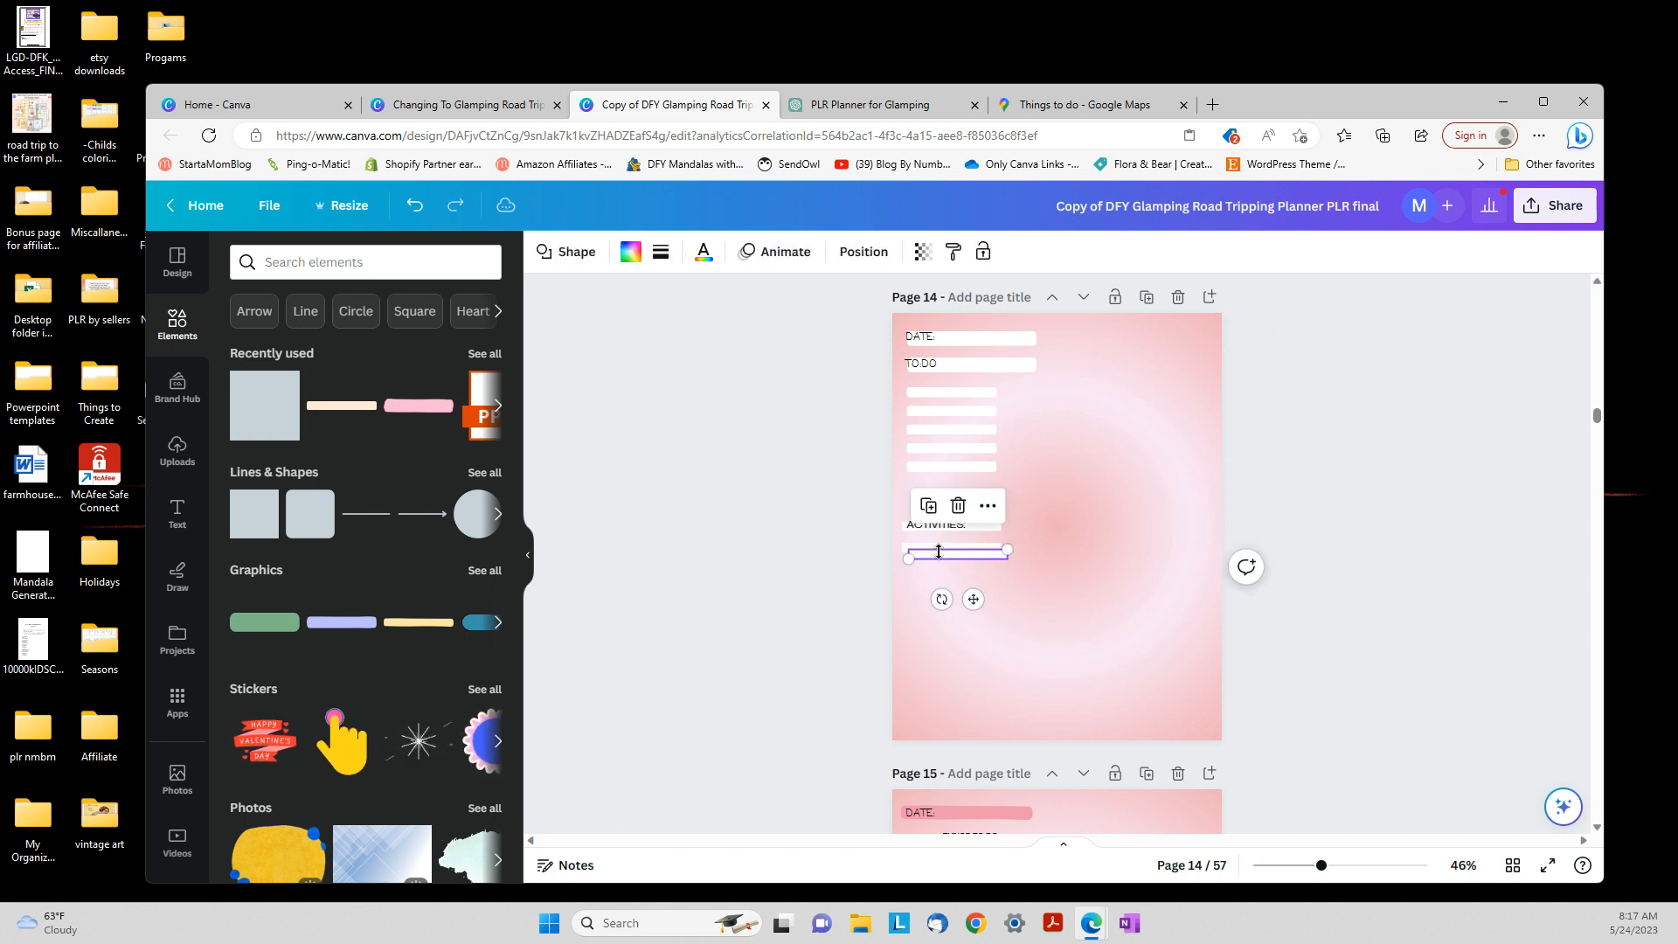
pyautogui.click(754, 562)
pyautogui.click(923, 557)
pyautogui.moveTo(925, 556); pyautogui.dragTo(928, 570)
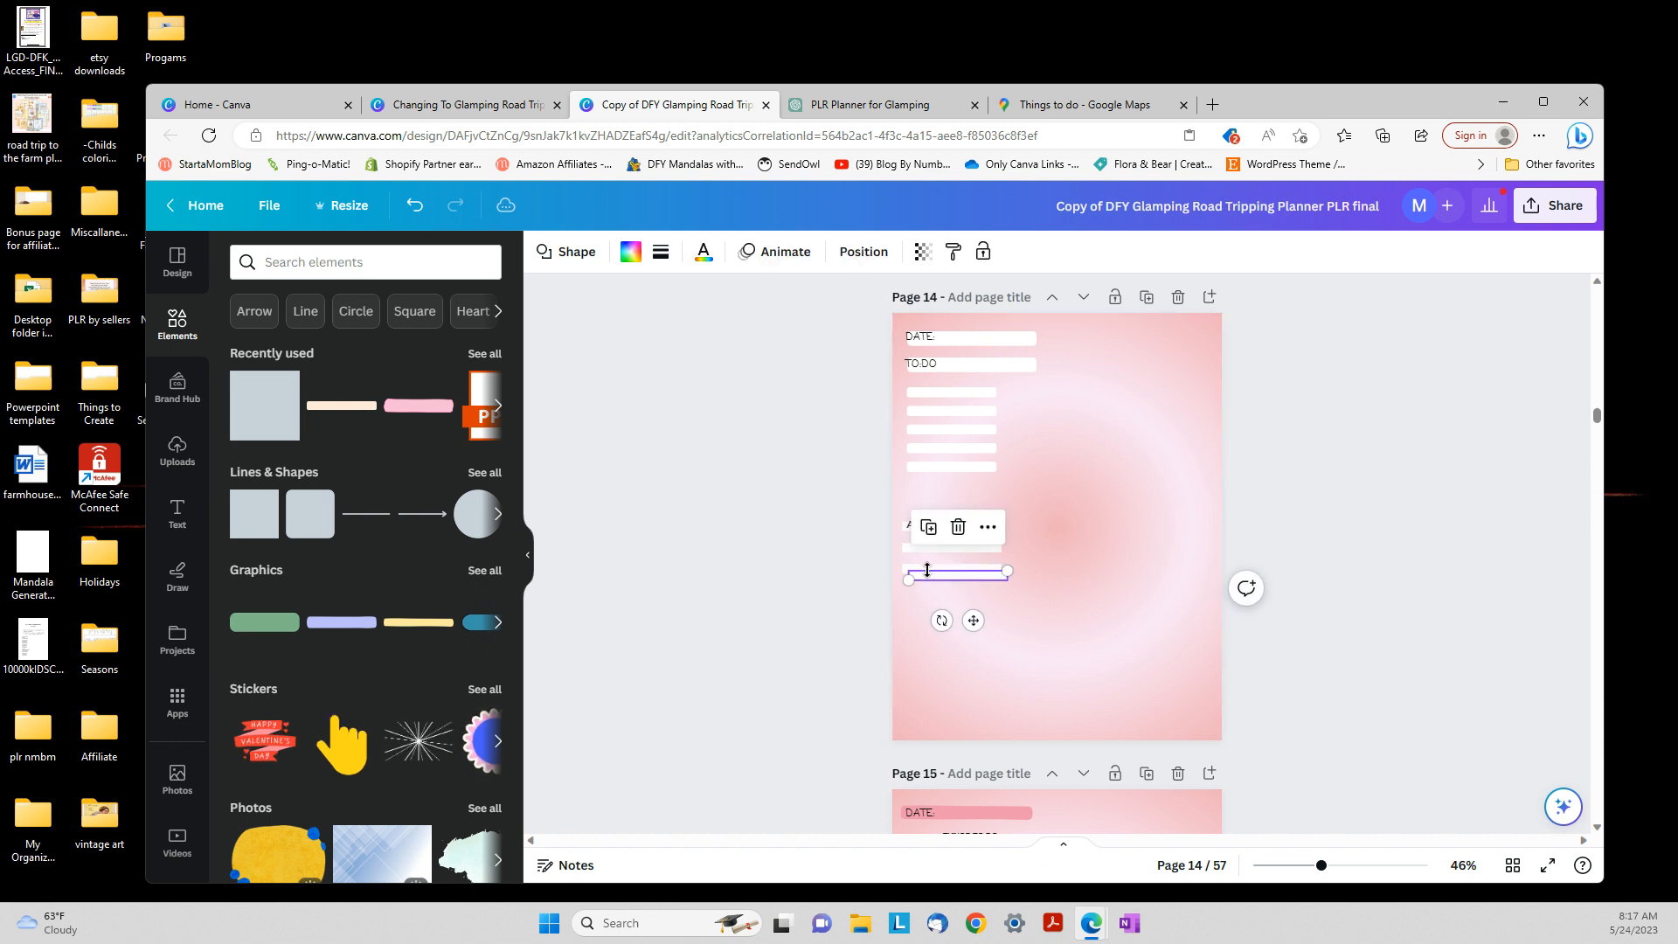
pyautogui.click(741, 577)
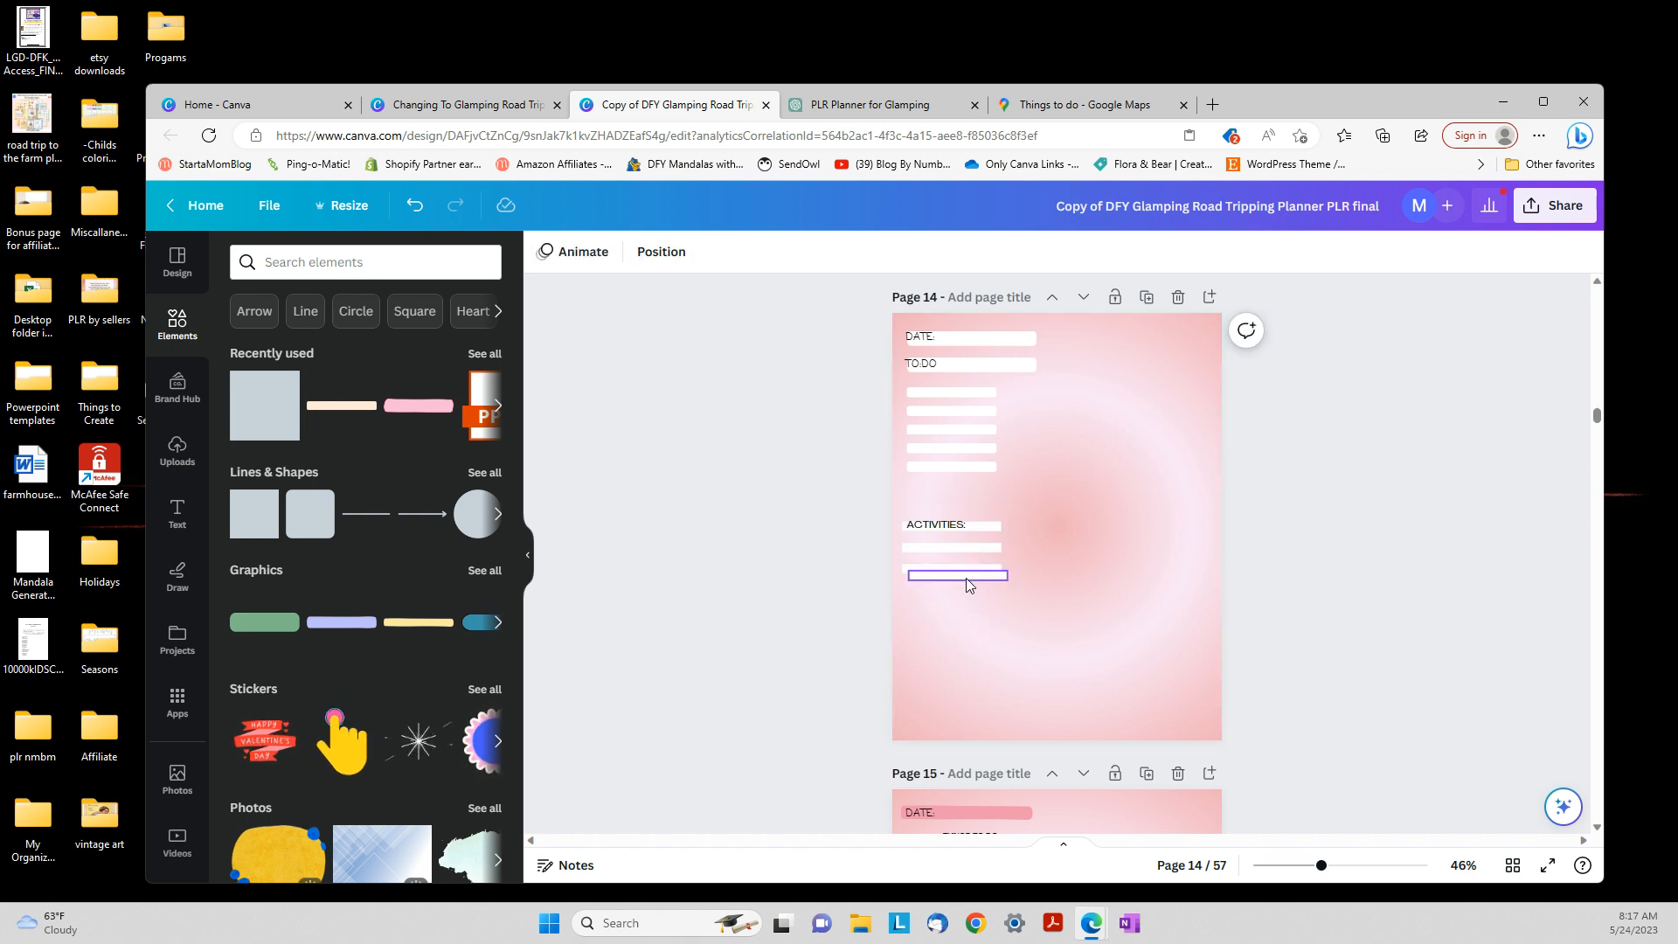
# Reposition the white bars and add more copies to complete a left-aligned stack of five beneath ACTIVITIES
pyautogui.moveTo(966, 579); pyautogui.dragTo(958, 586)
pyautogui.click(764, 584)
pyautogui.moveTo(922, 583); pyautogui.dragTo(937, 563)
pyautogui.click(898, 577)
pyautogui.click(915, 589)
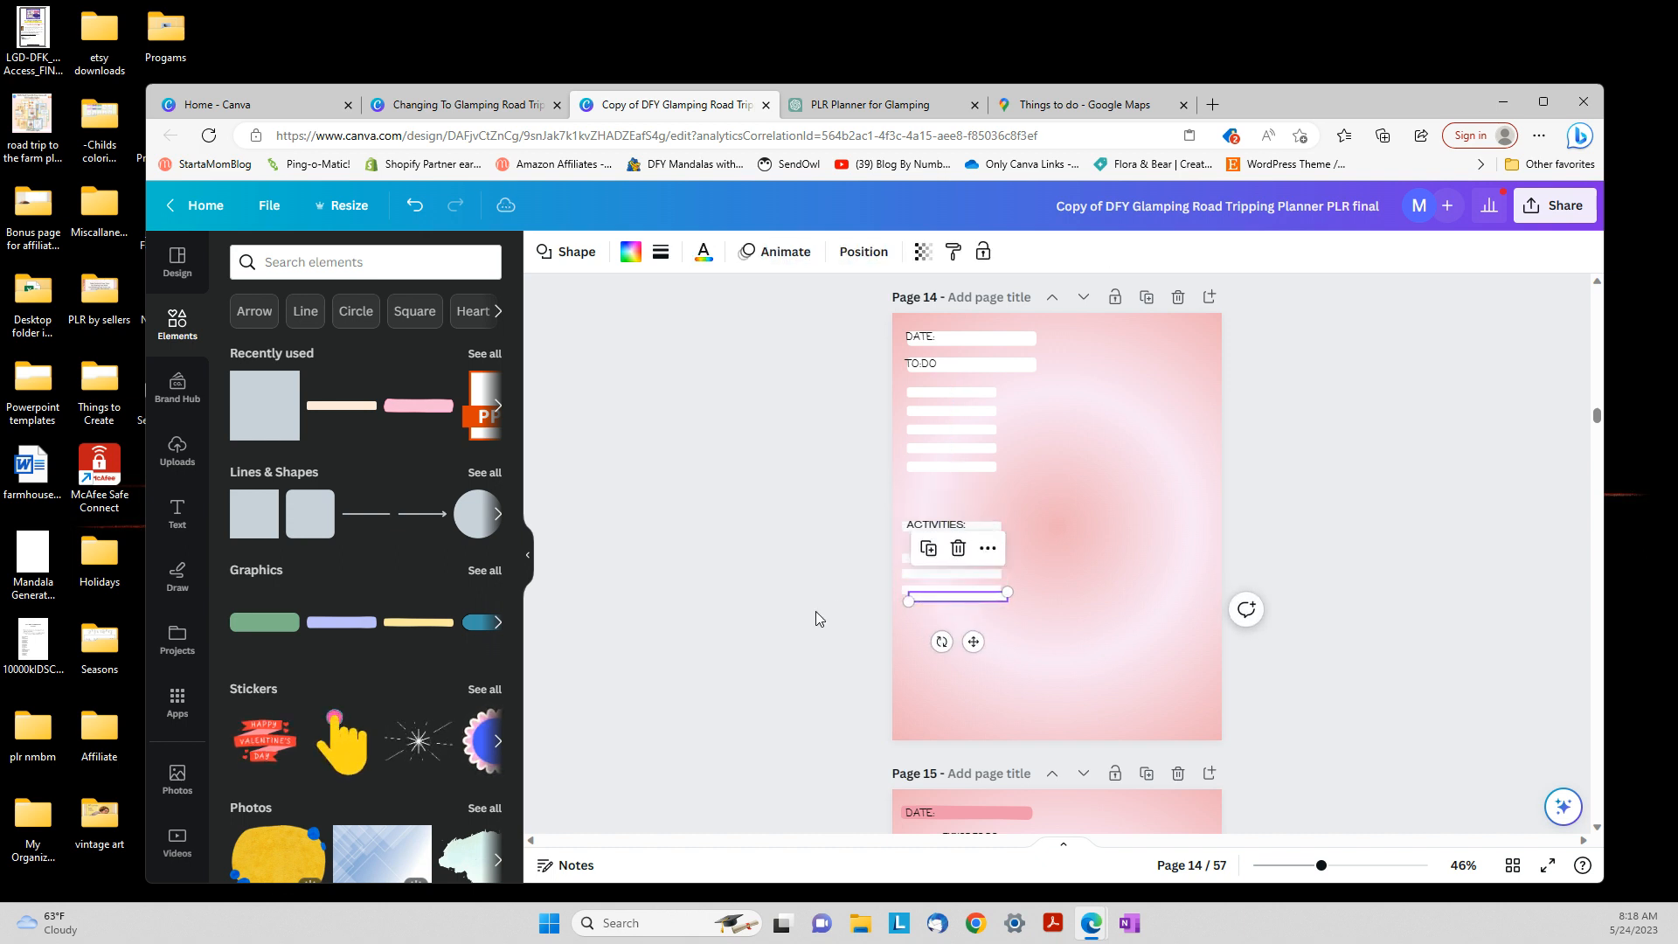
pyautogui.moveTo(944, 601); pyautogui.dragTo(932, 621)
pyautogui.hotkey('ctrl', 'd')
pyautogui.click(851, 620)
pyautogui.click(853, 621)
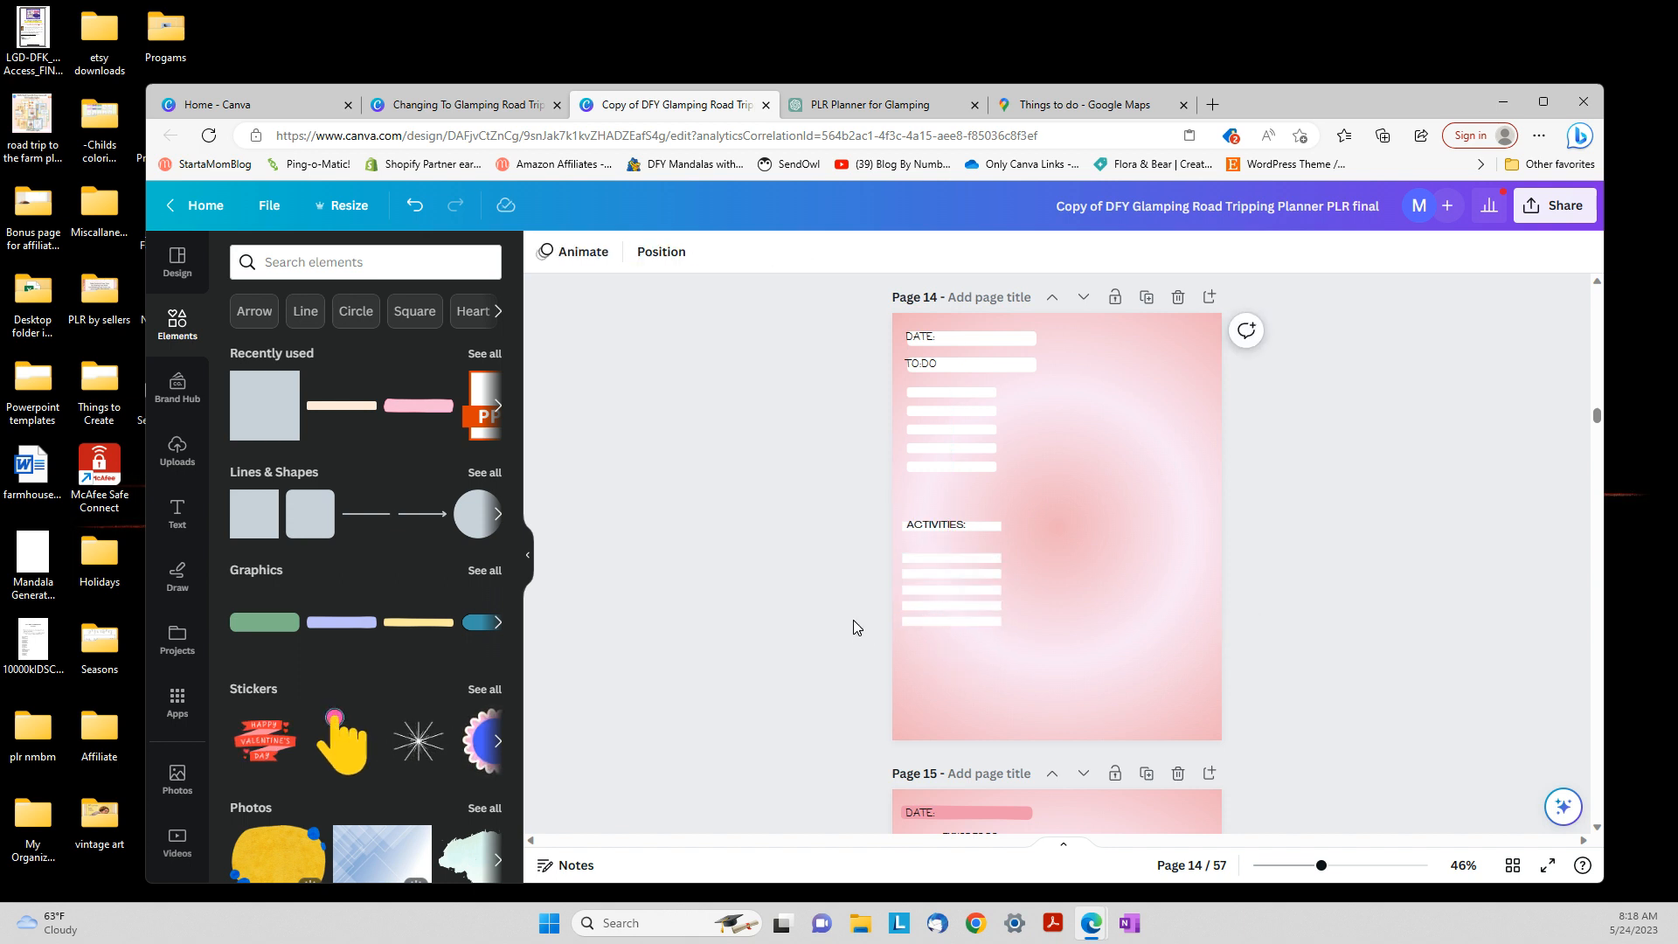
# Space the five white bars beneath ACTIVITIES evenly with Tidy up and group them
pyautogui.moveTo(1027, 644); pyautogui.dragTo(895, 544)
pyautogui.click(1008, 510)
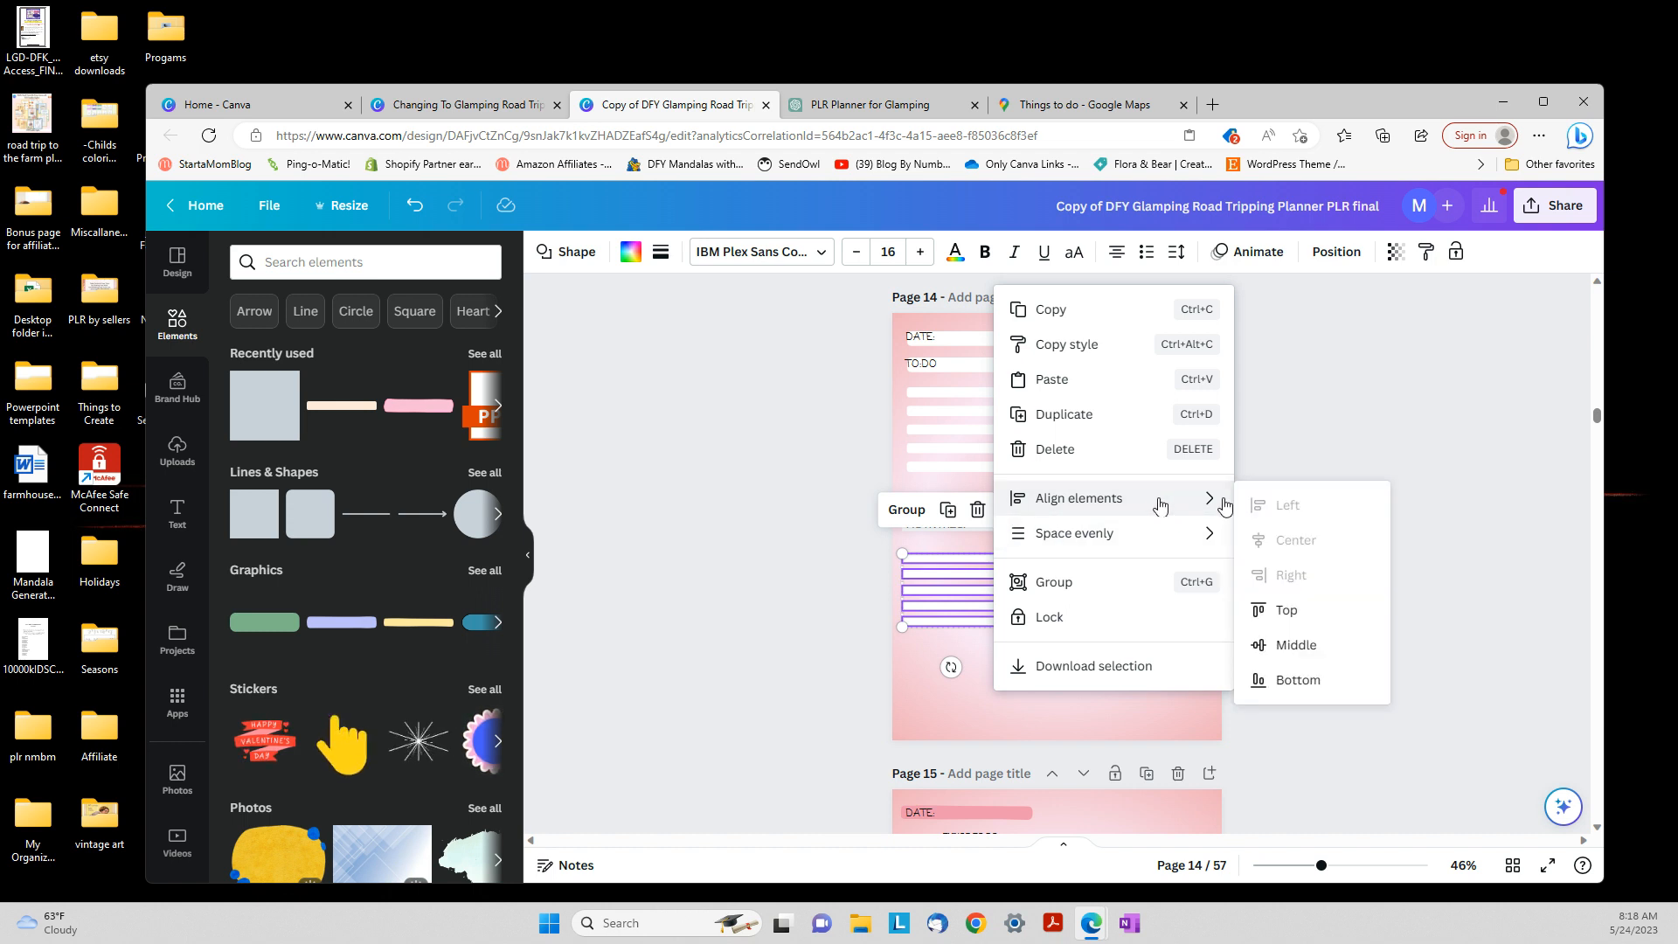
pyautogui.moveTo(1132, 537)
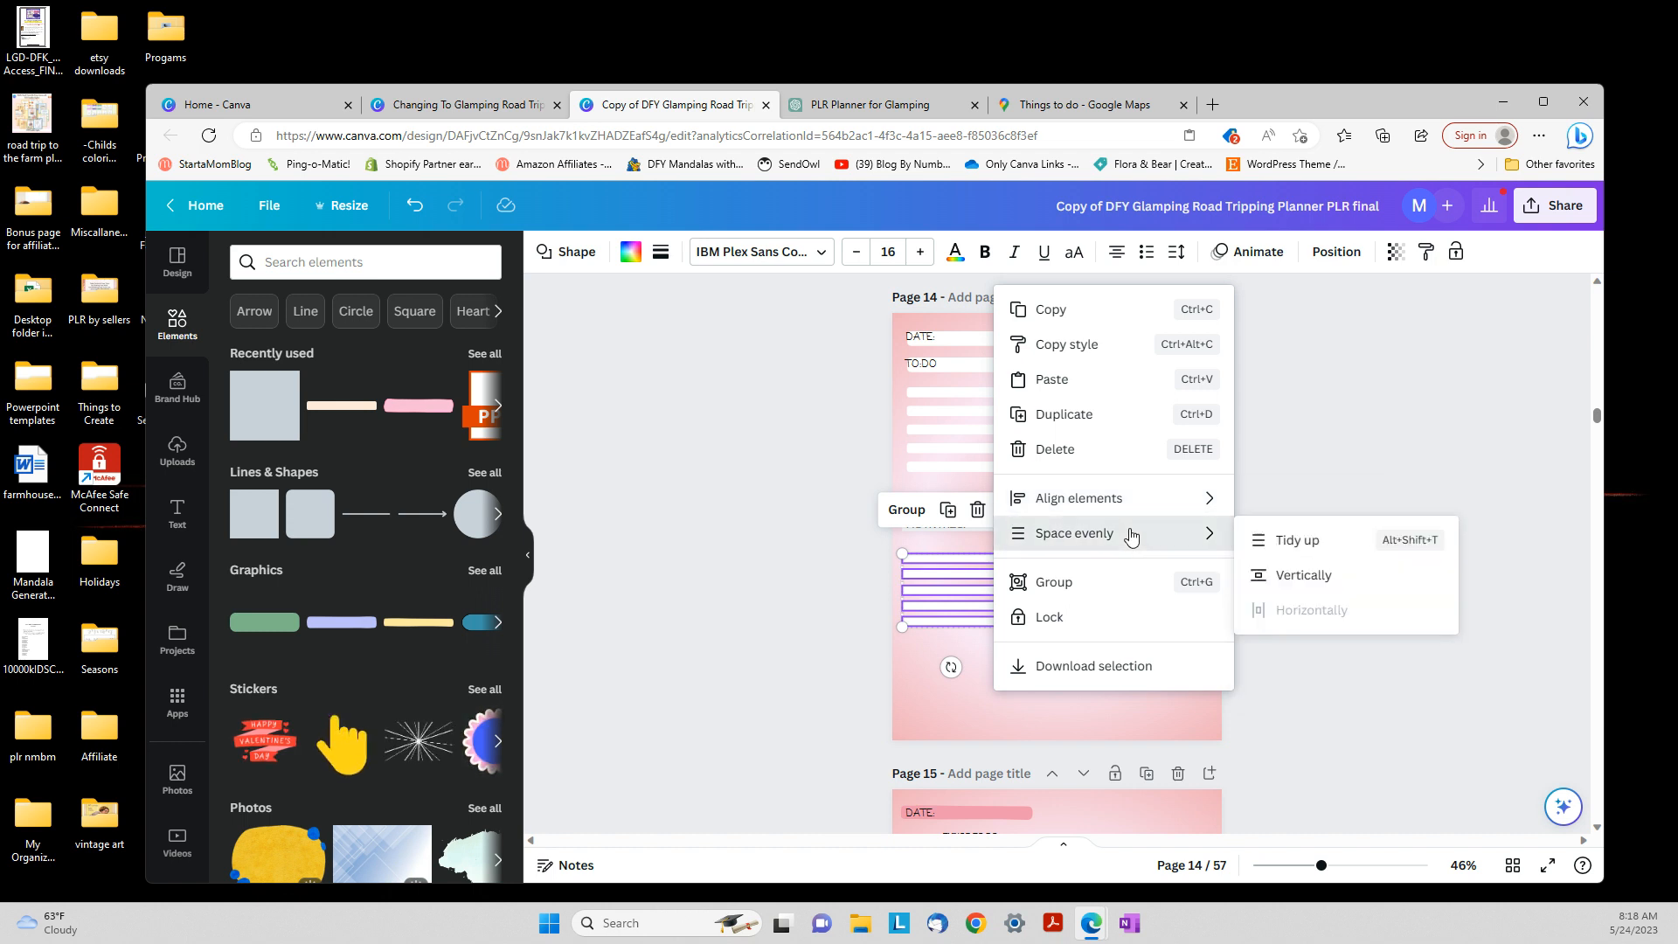
pyautogui.click(1299, 542)
pyautogui.click(909, 512)
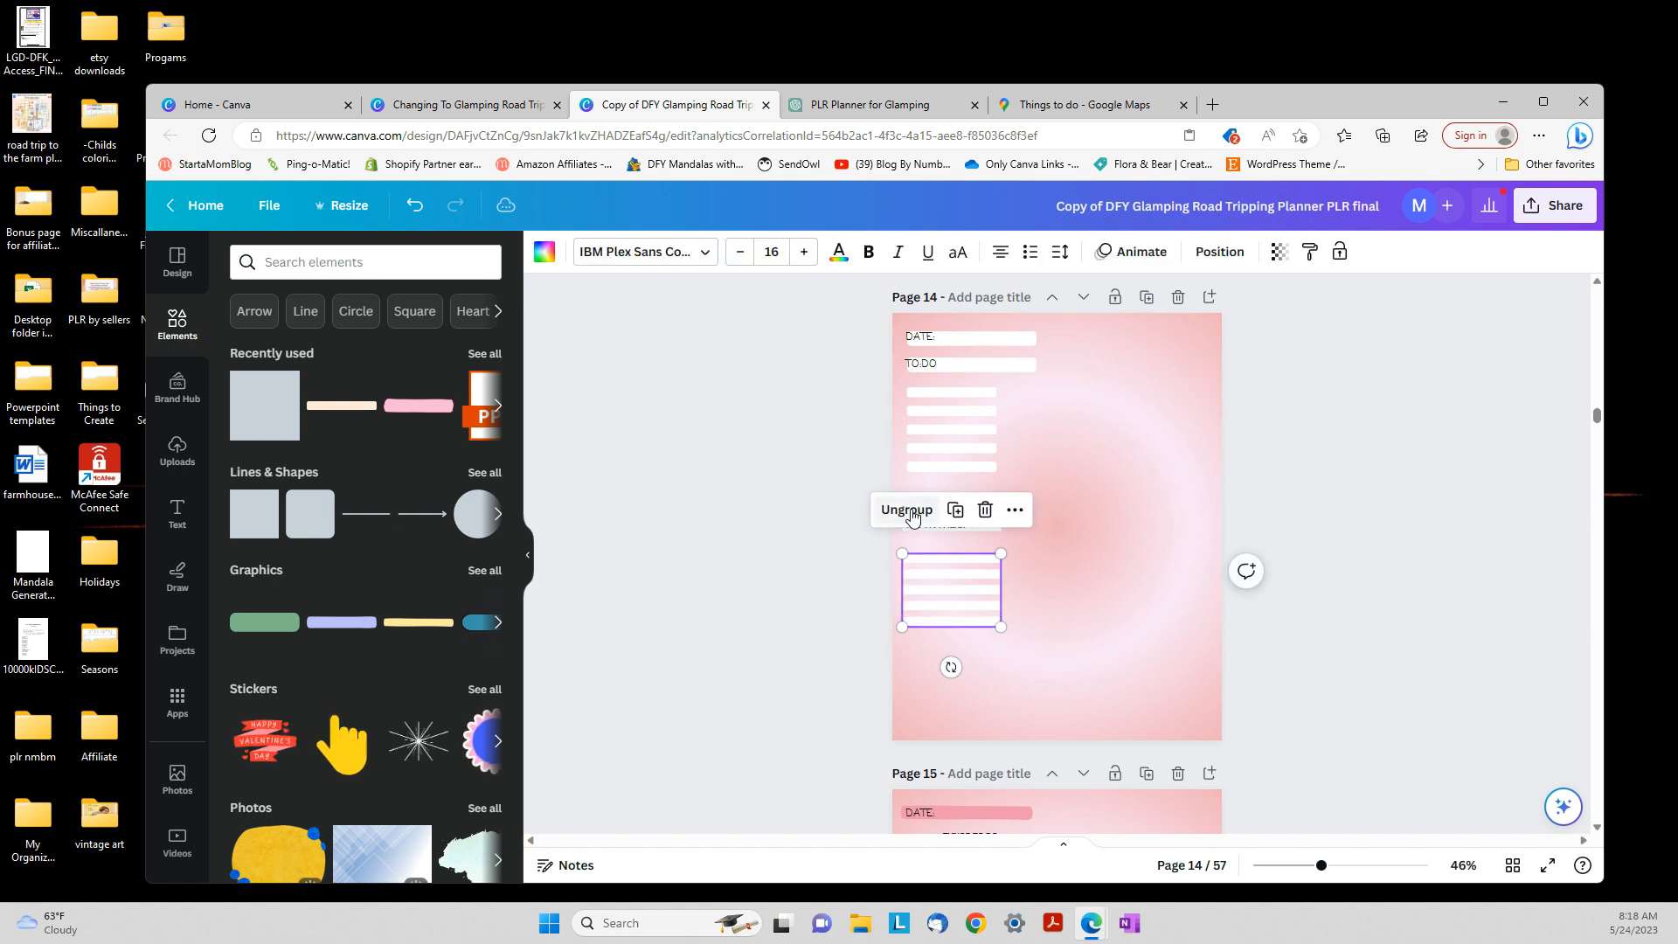
# Add a square shape in page 14's lower-right corner, shorten it slightly, and place the grouped bars closer beneath ACTIVITIES
pyautogui.moveTo(969, 603); pyautogui.dragTo(1175, 700)
pyautogui.click(929, 679)
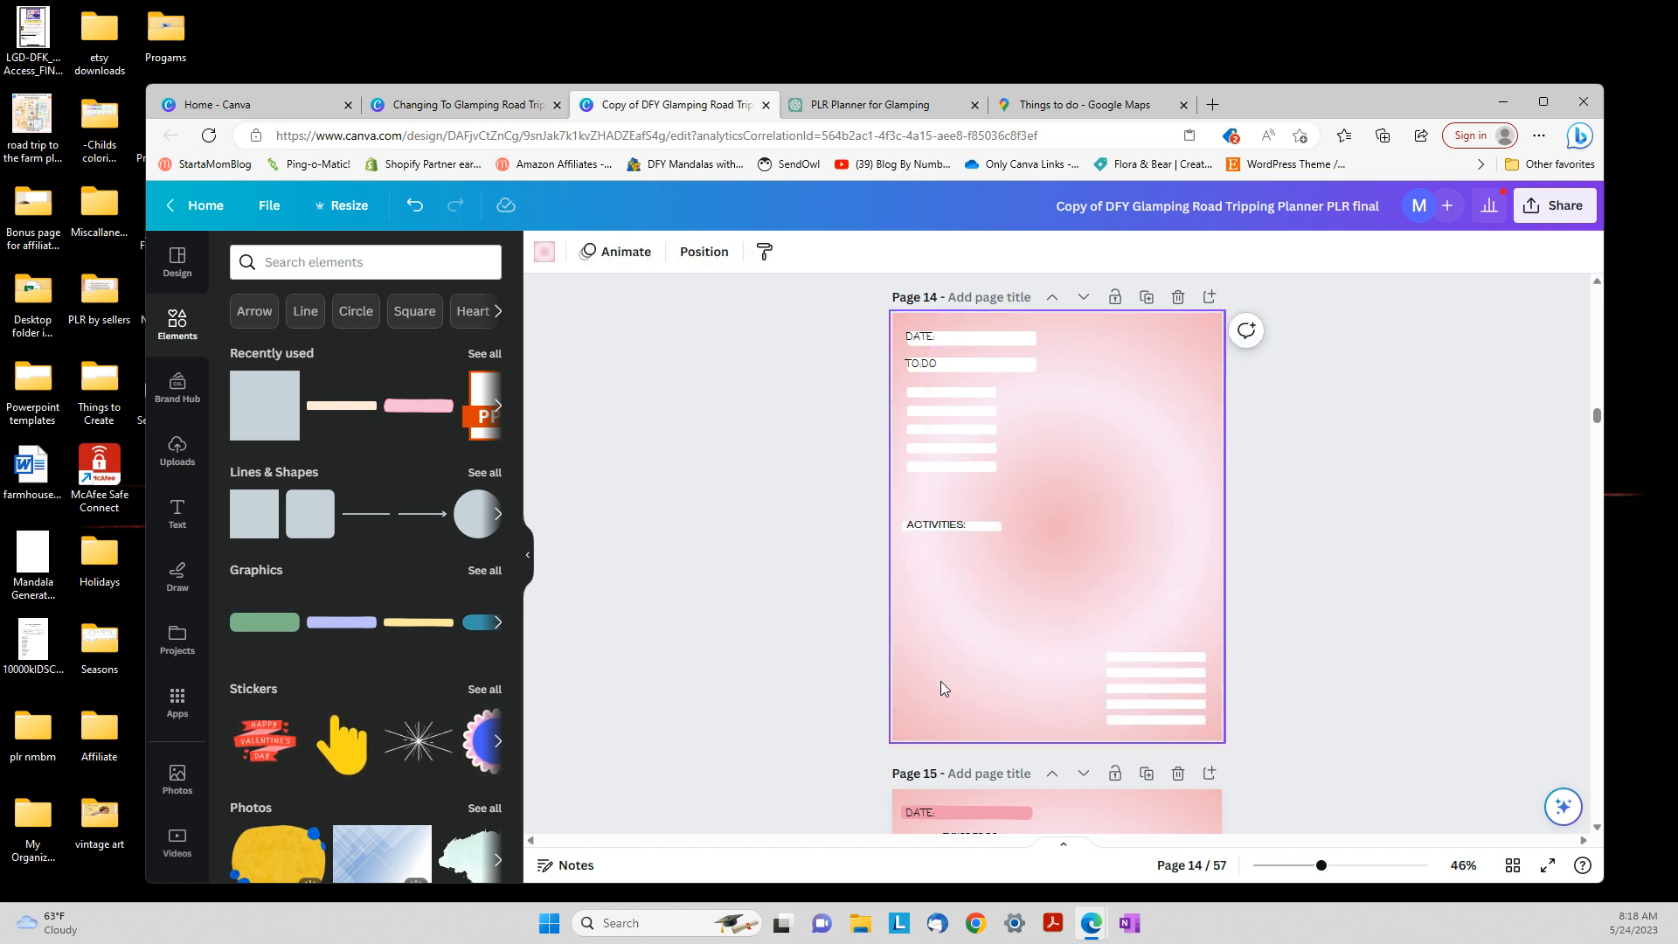
pyautogui.click(262, 407)
pyautogui.click(1419, 573)
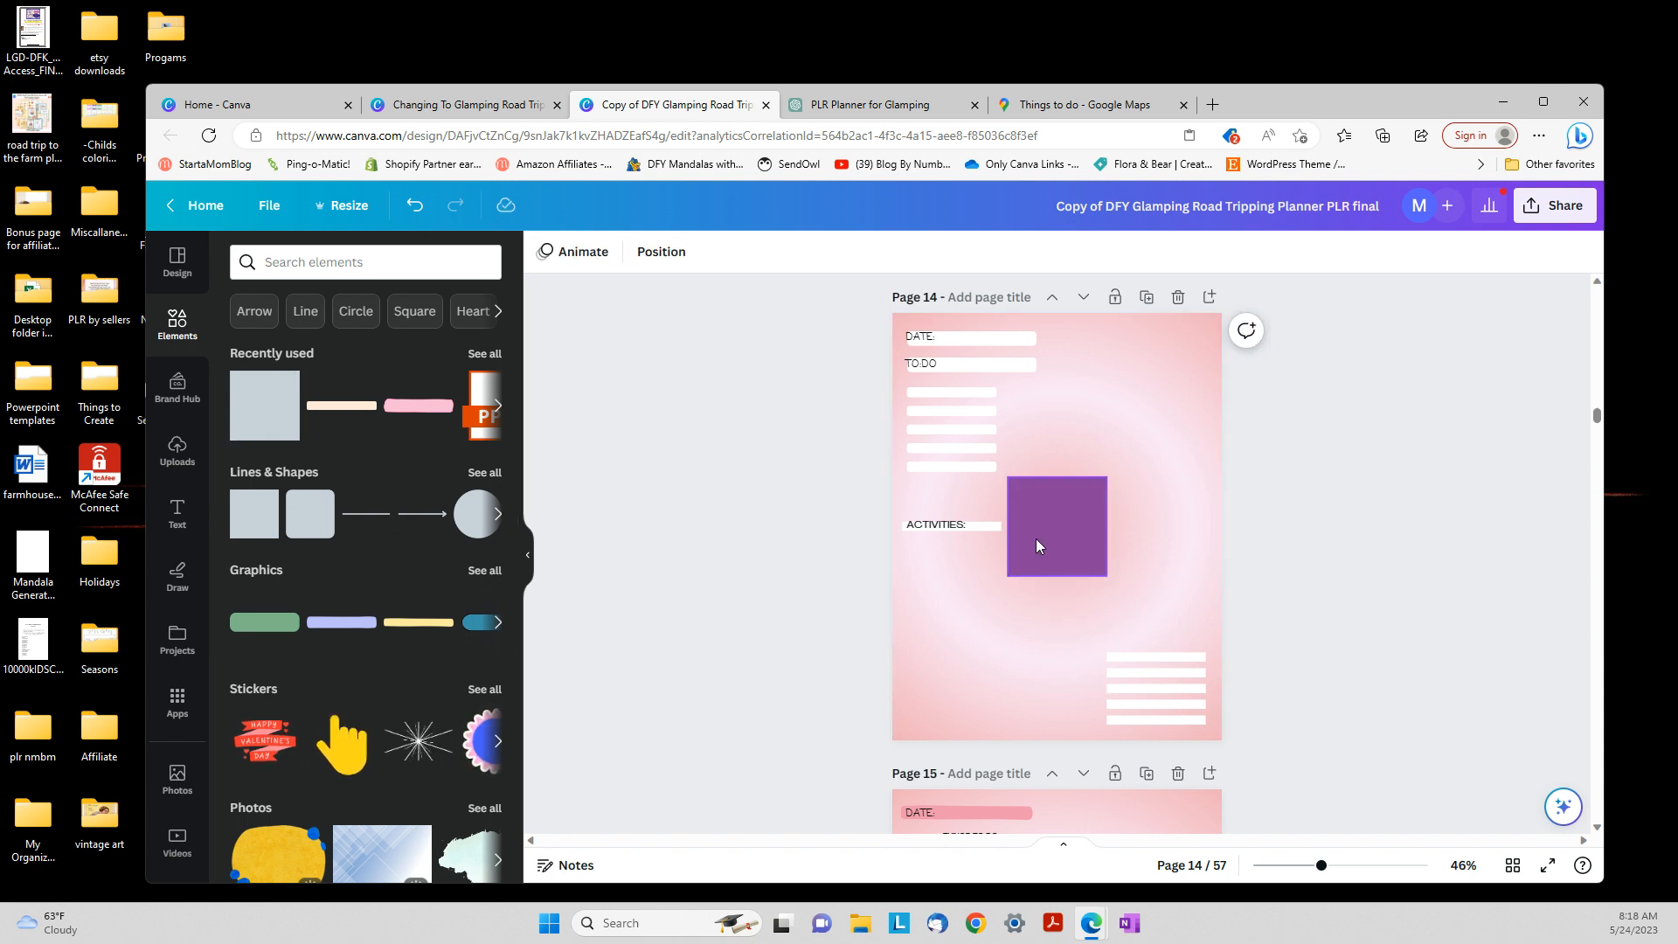
pyautogui.moveTo(1037, 543); pyautogui.dragTo(1146, 570)
pyautogui.moveTo(1162, 678); pyautogui.dragTo(972, 584)
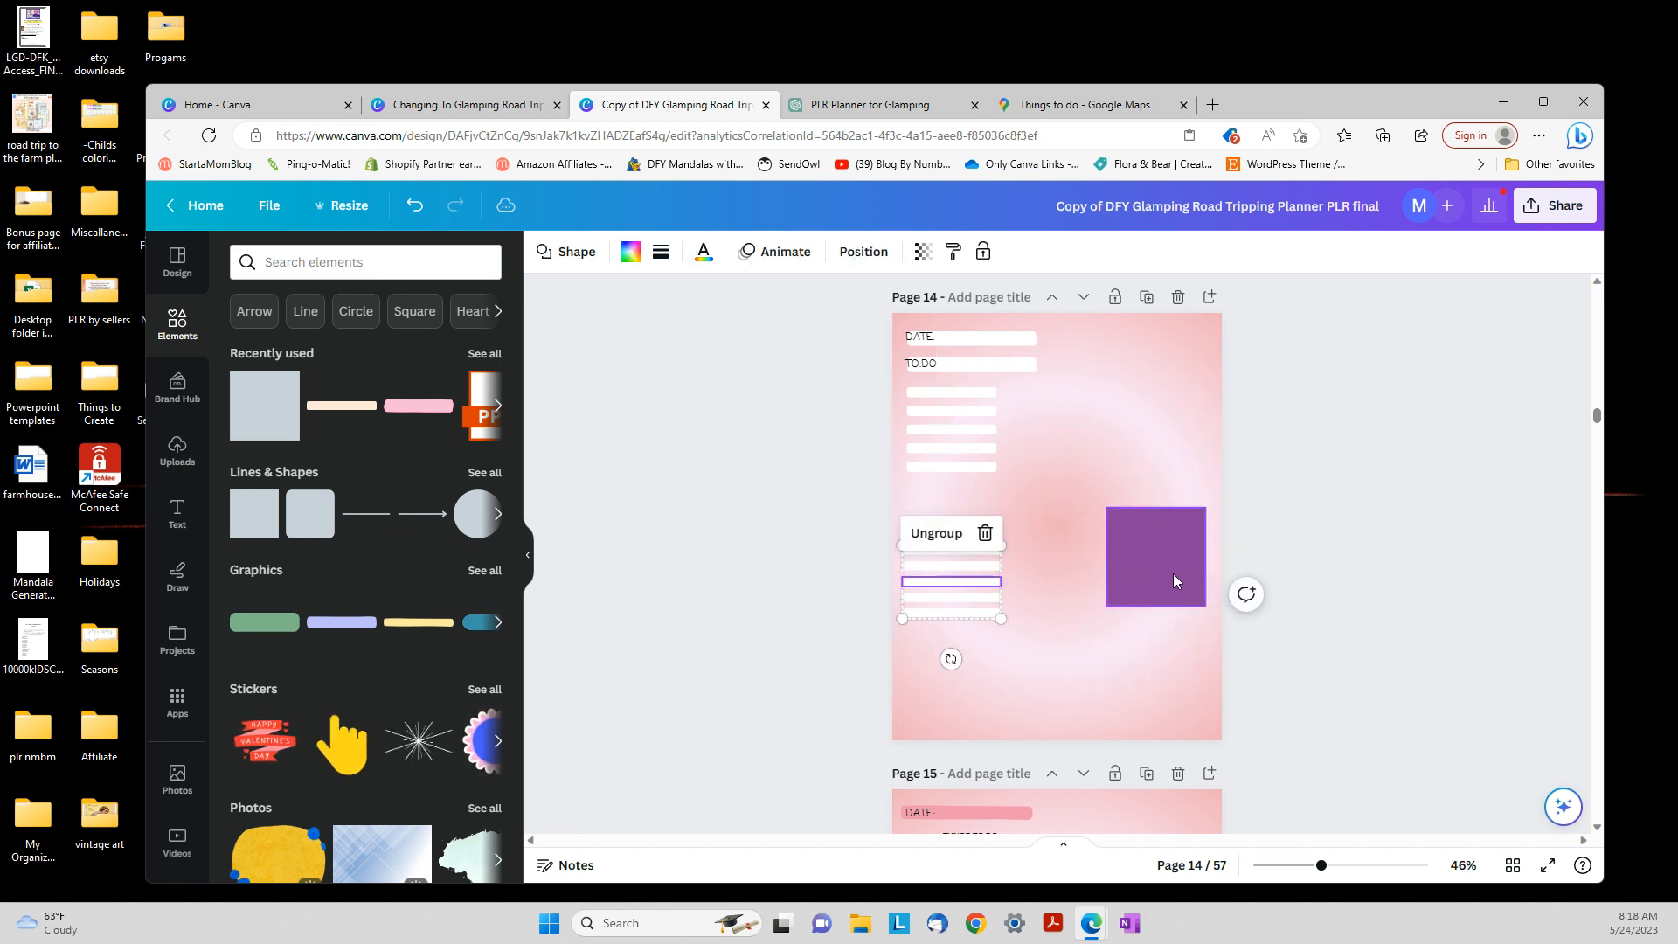
pyautogui.moveTo(1173, 577); pyautogui.dragTo(1180, 700)
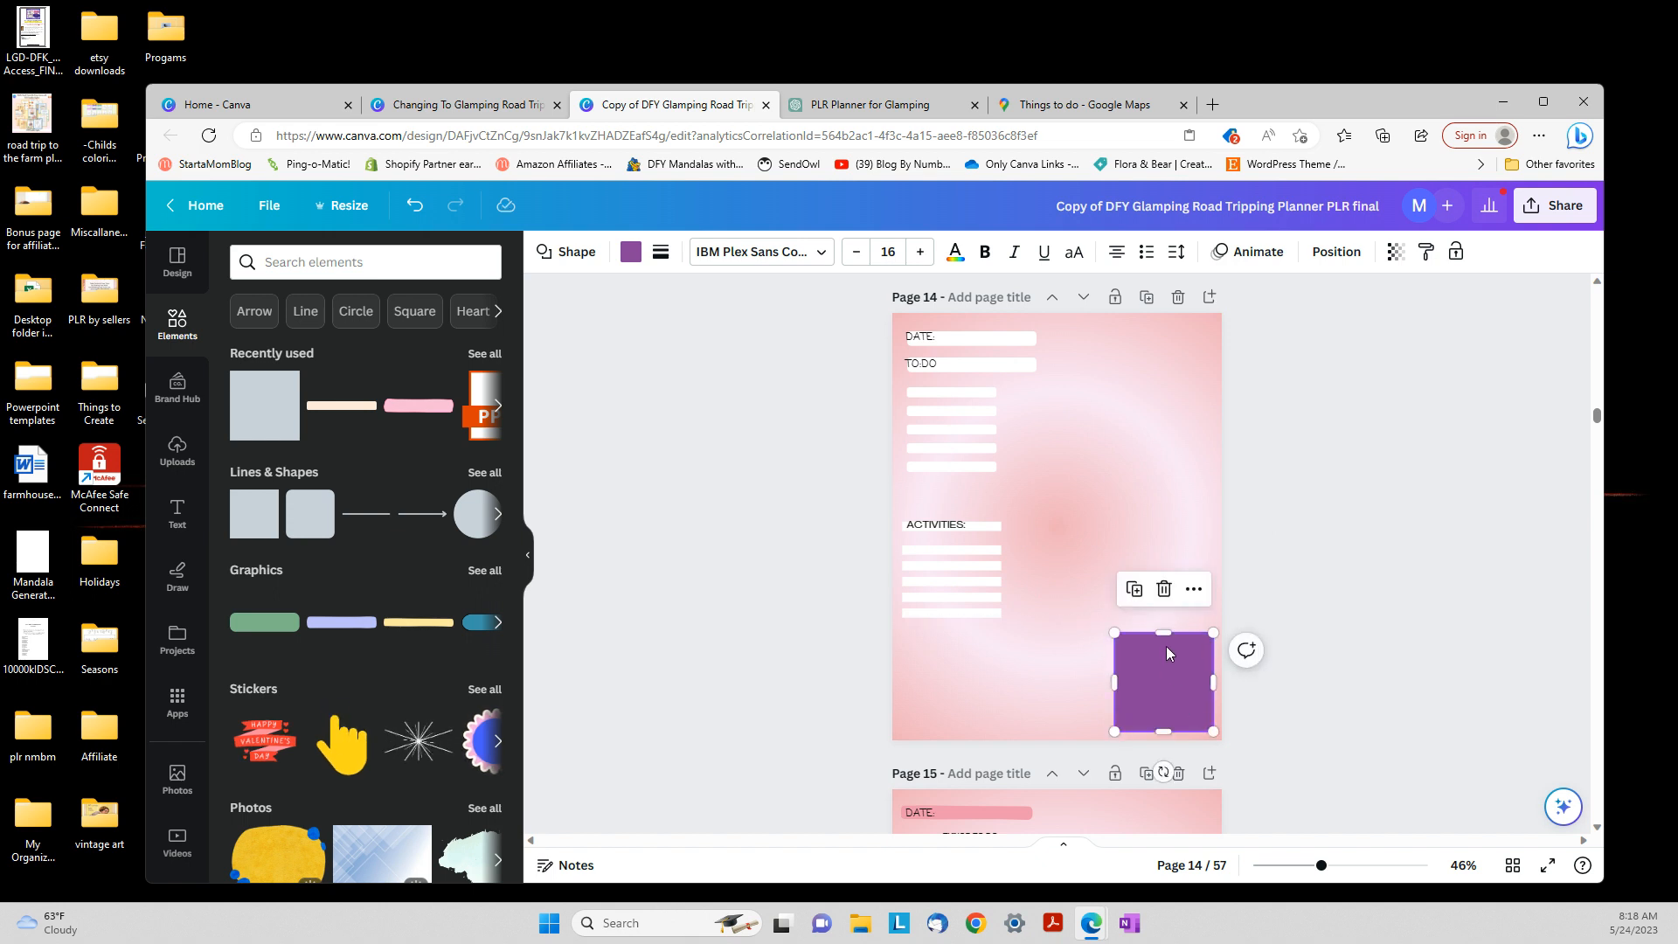
pyautogui.moveTo(1164, 633); pyautogui.dragTo(1163, 642)
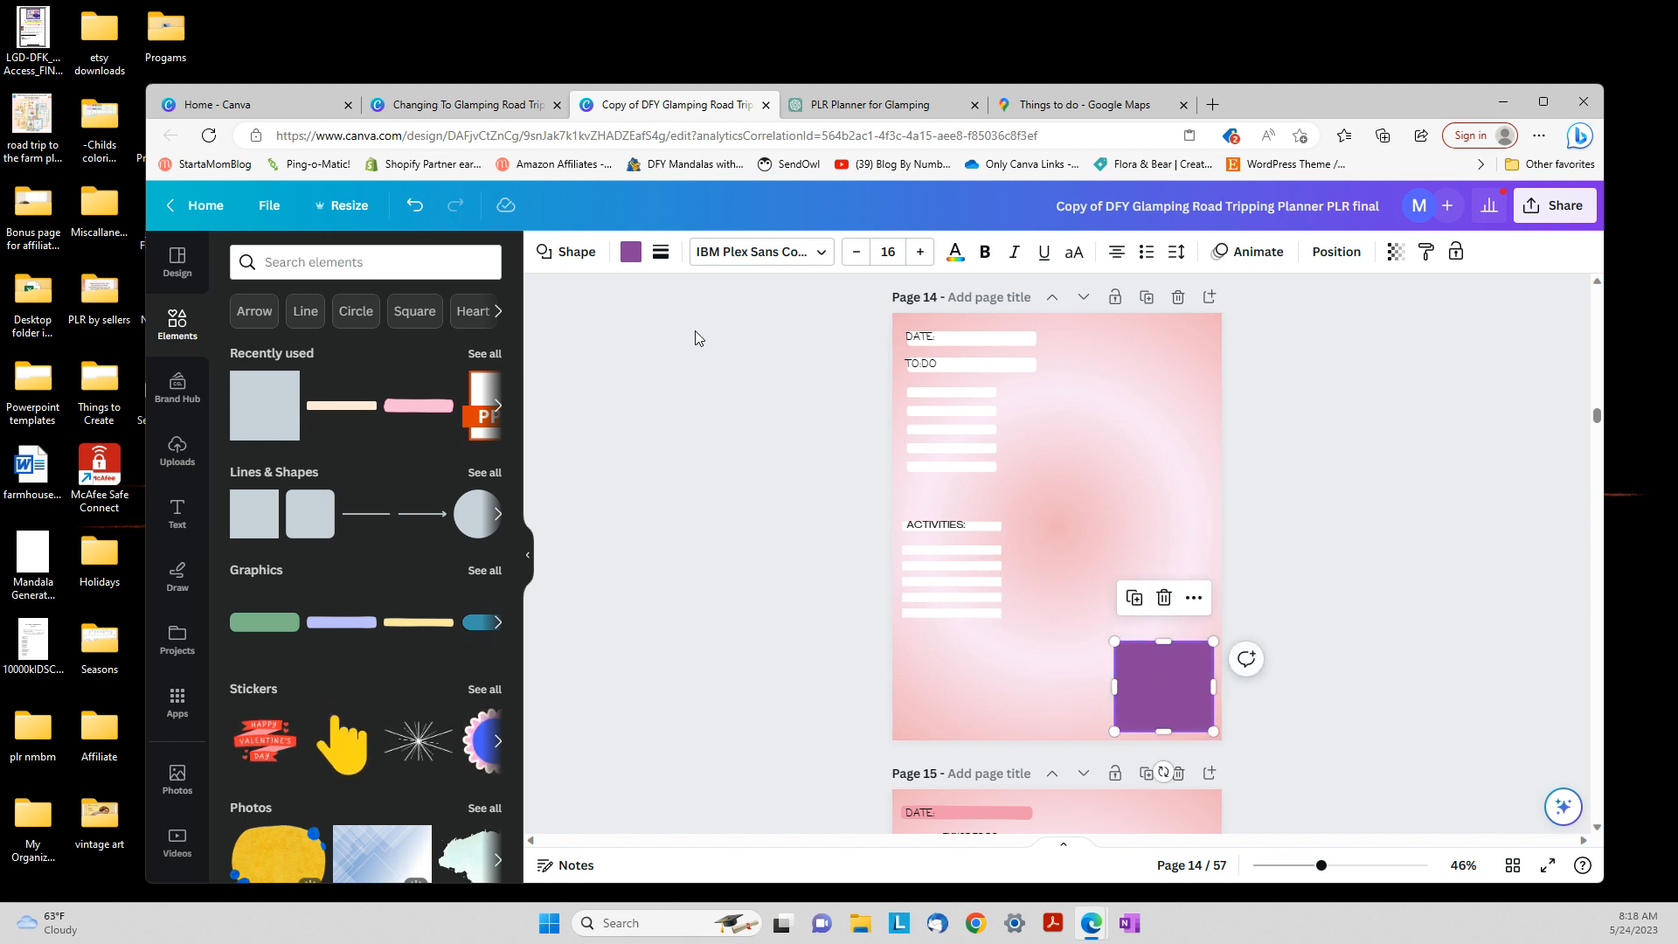
# Recolor the purple square white to match the bars and widen it slightly toward the page's center
pyautogui.click(637, 254)
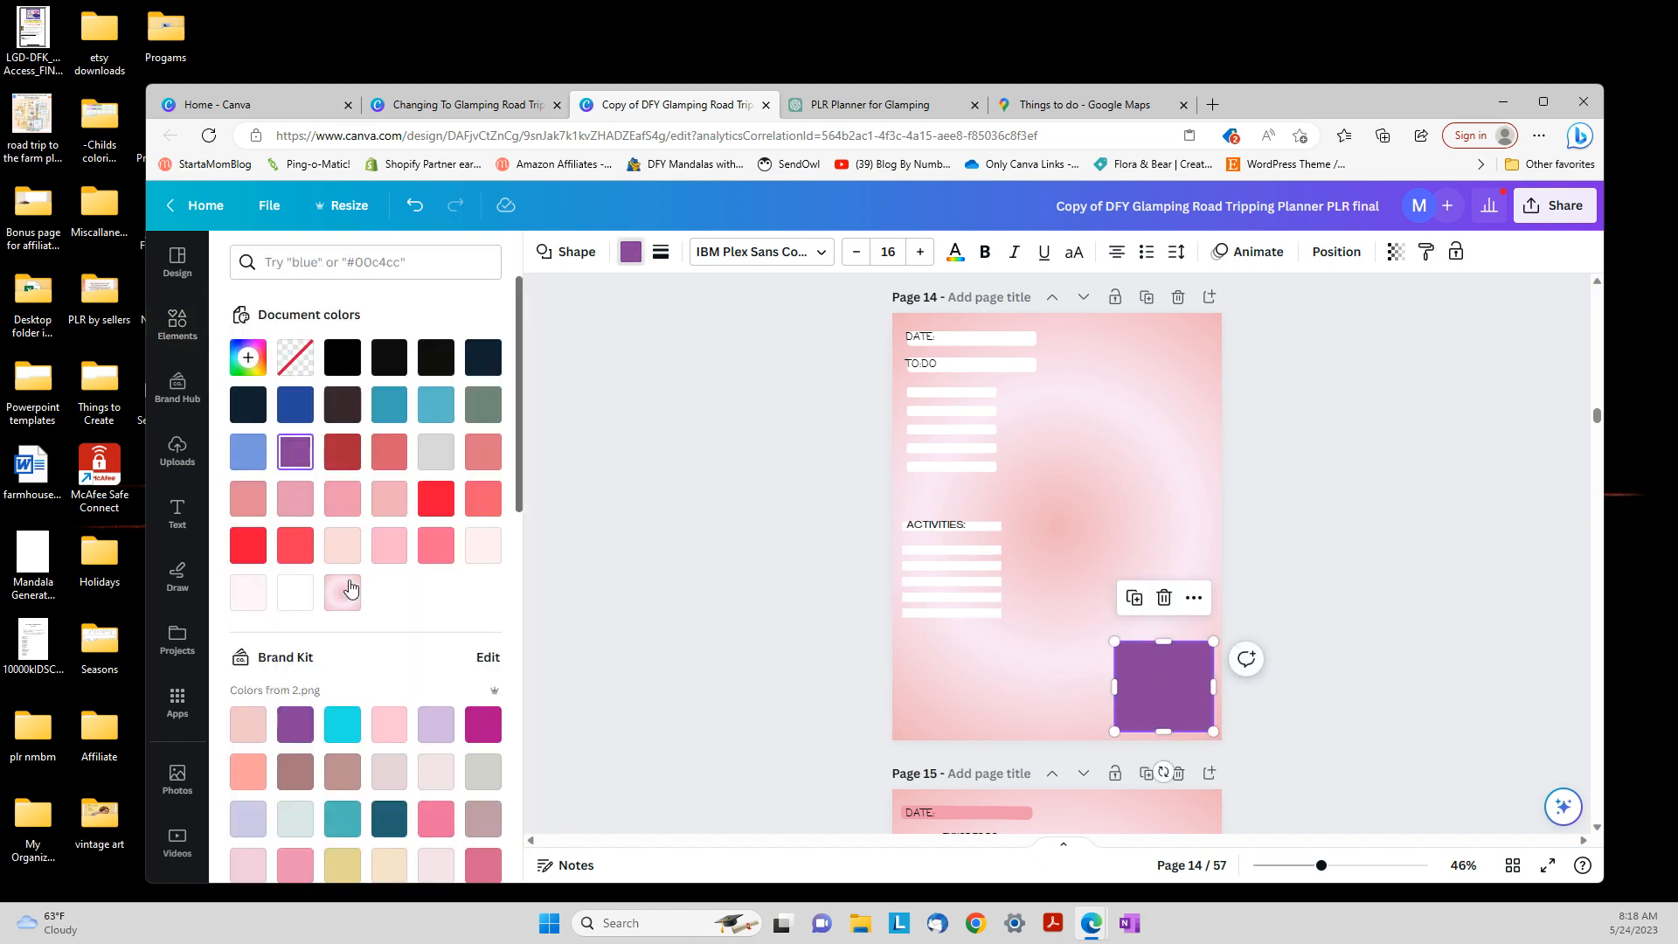
pyautogui.click(249, 498)
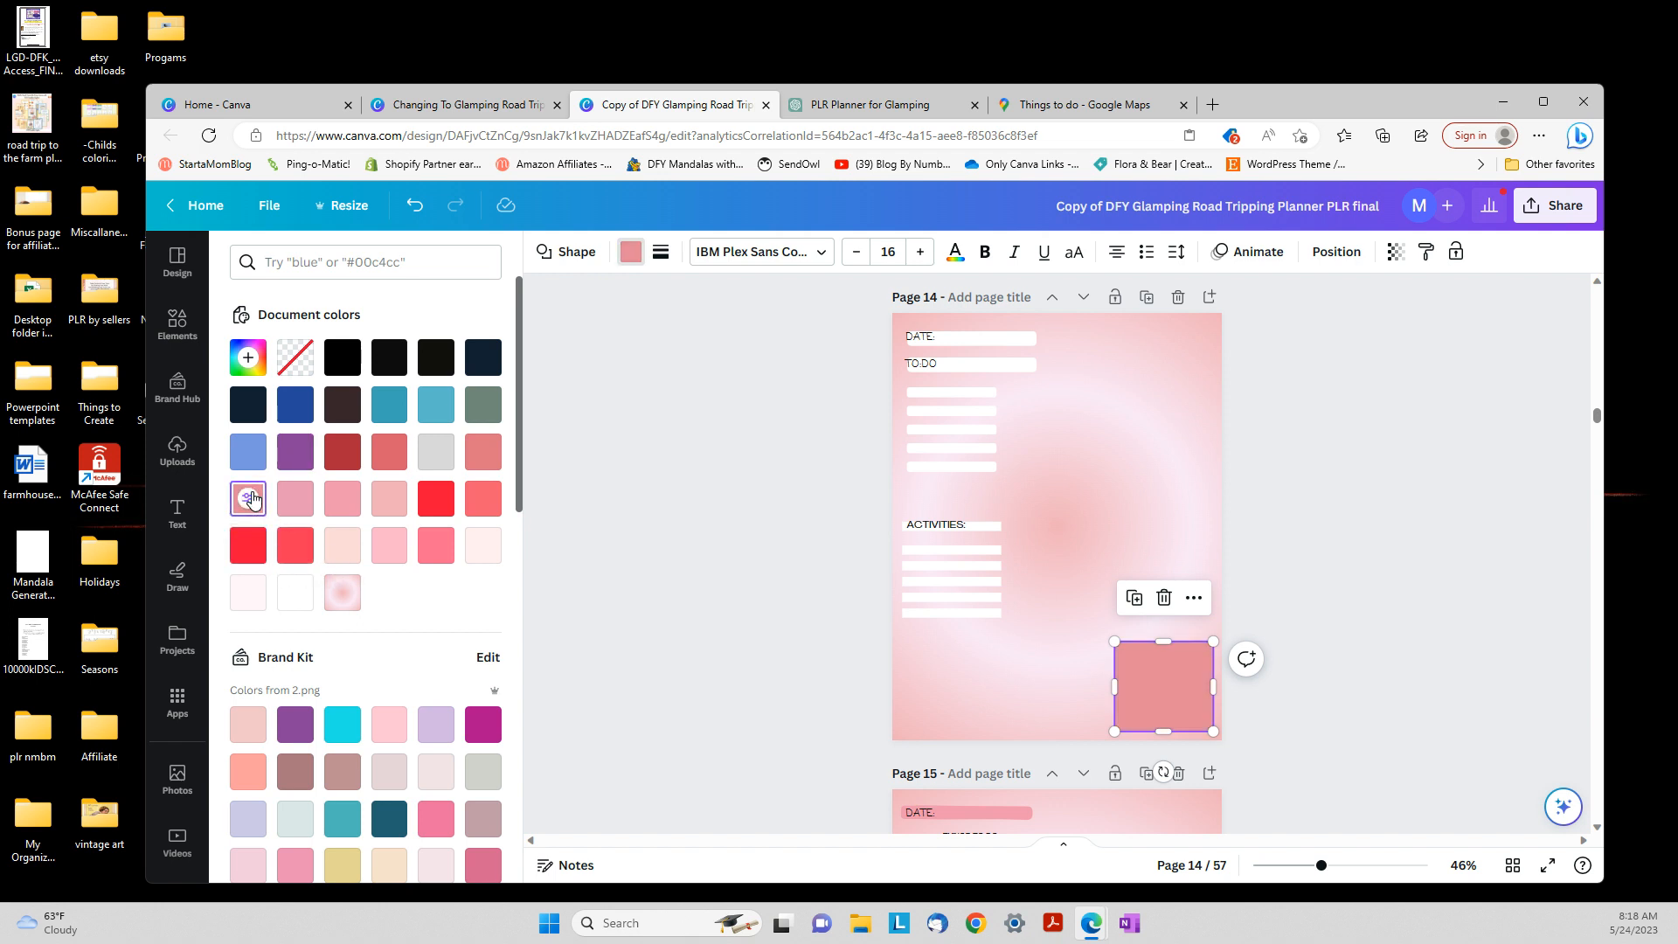
pyautogui.click(304, 592)
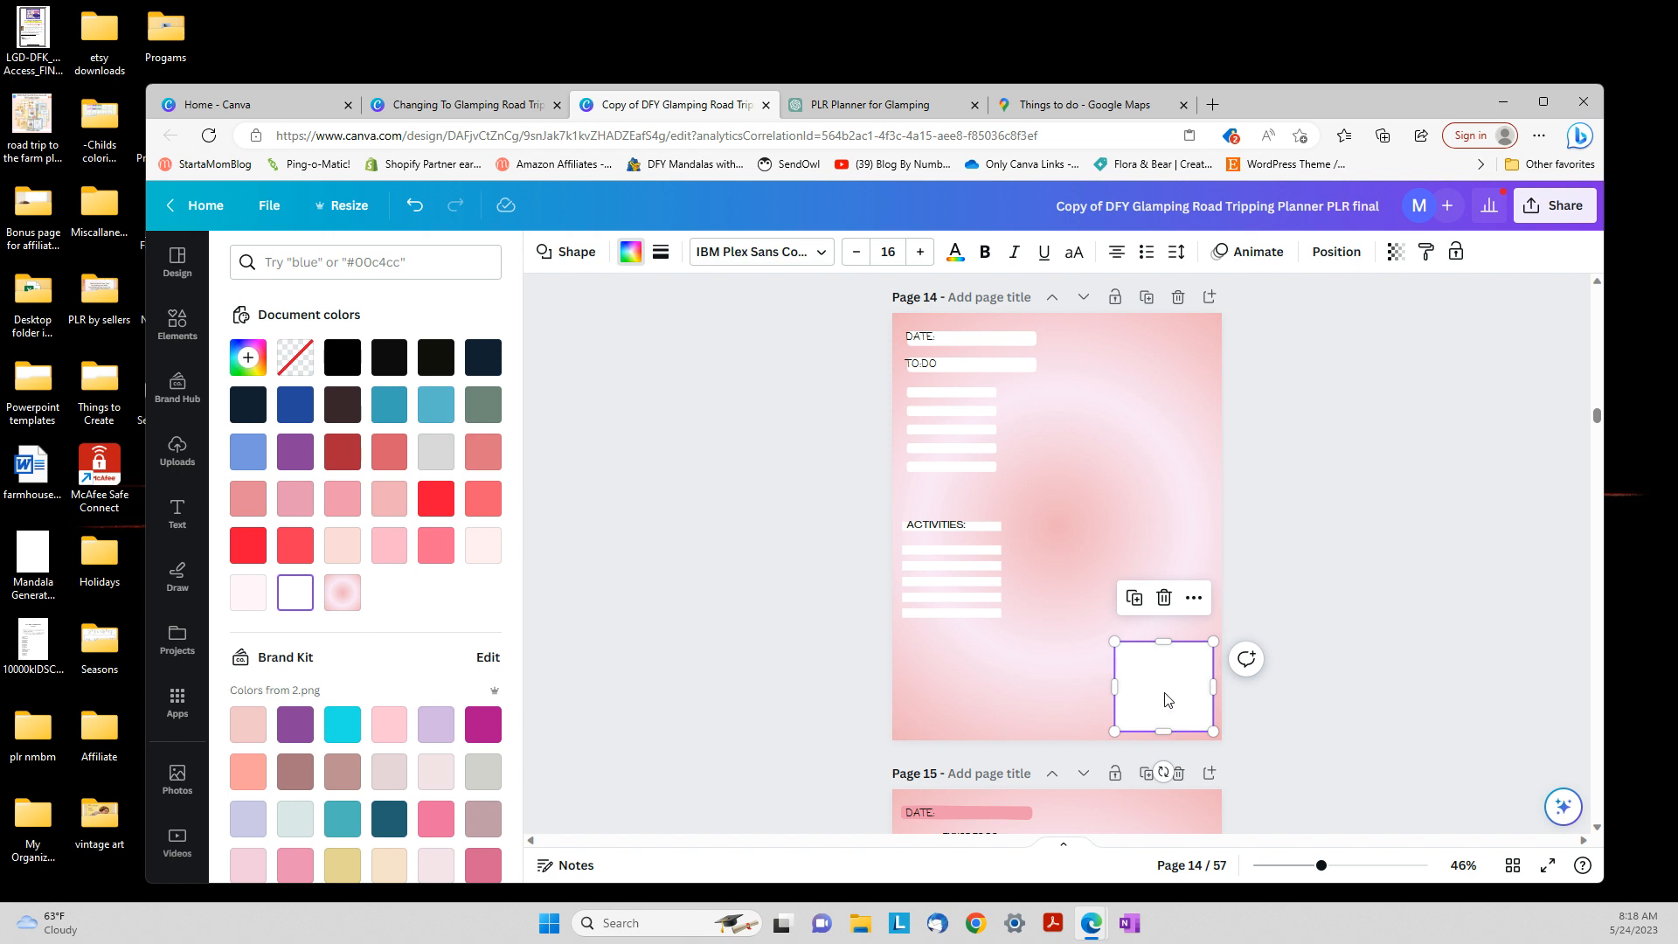
pyautogui.click(250, 357)
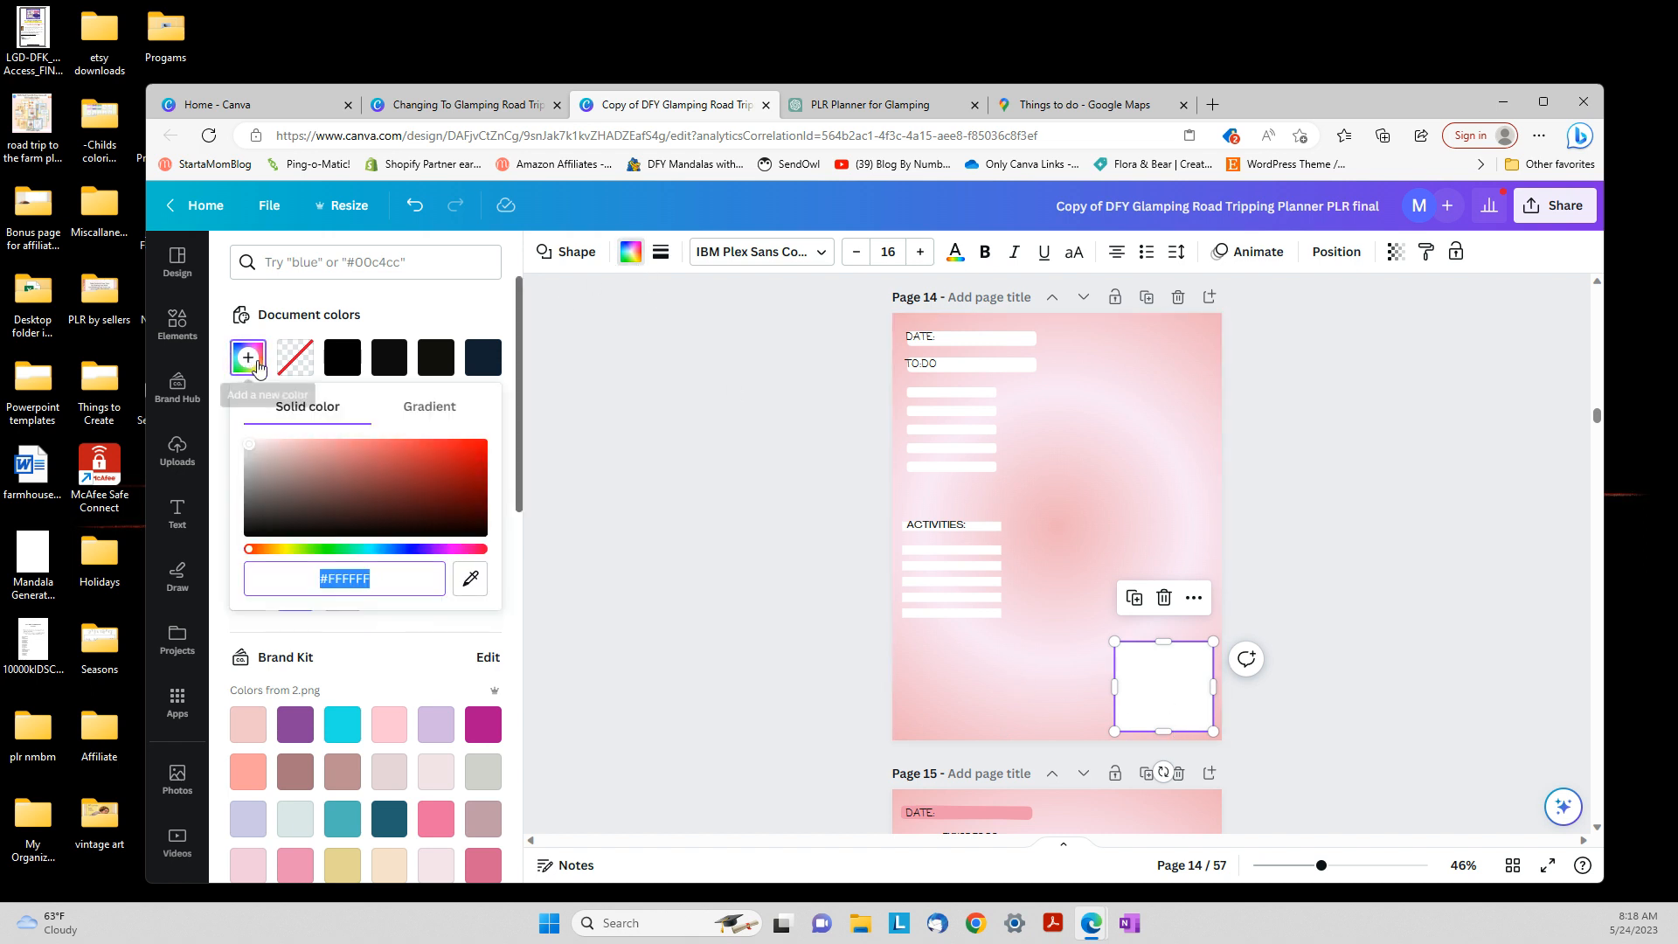
pyautogui.click(470, 578)
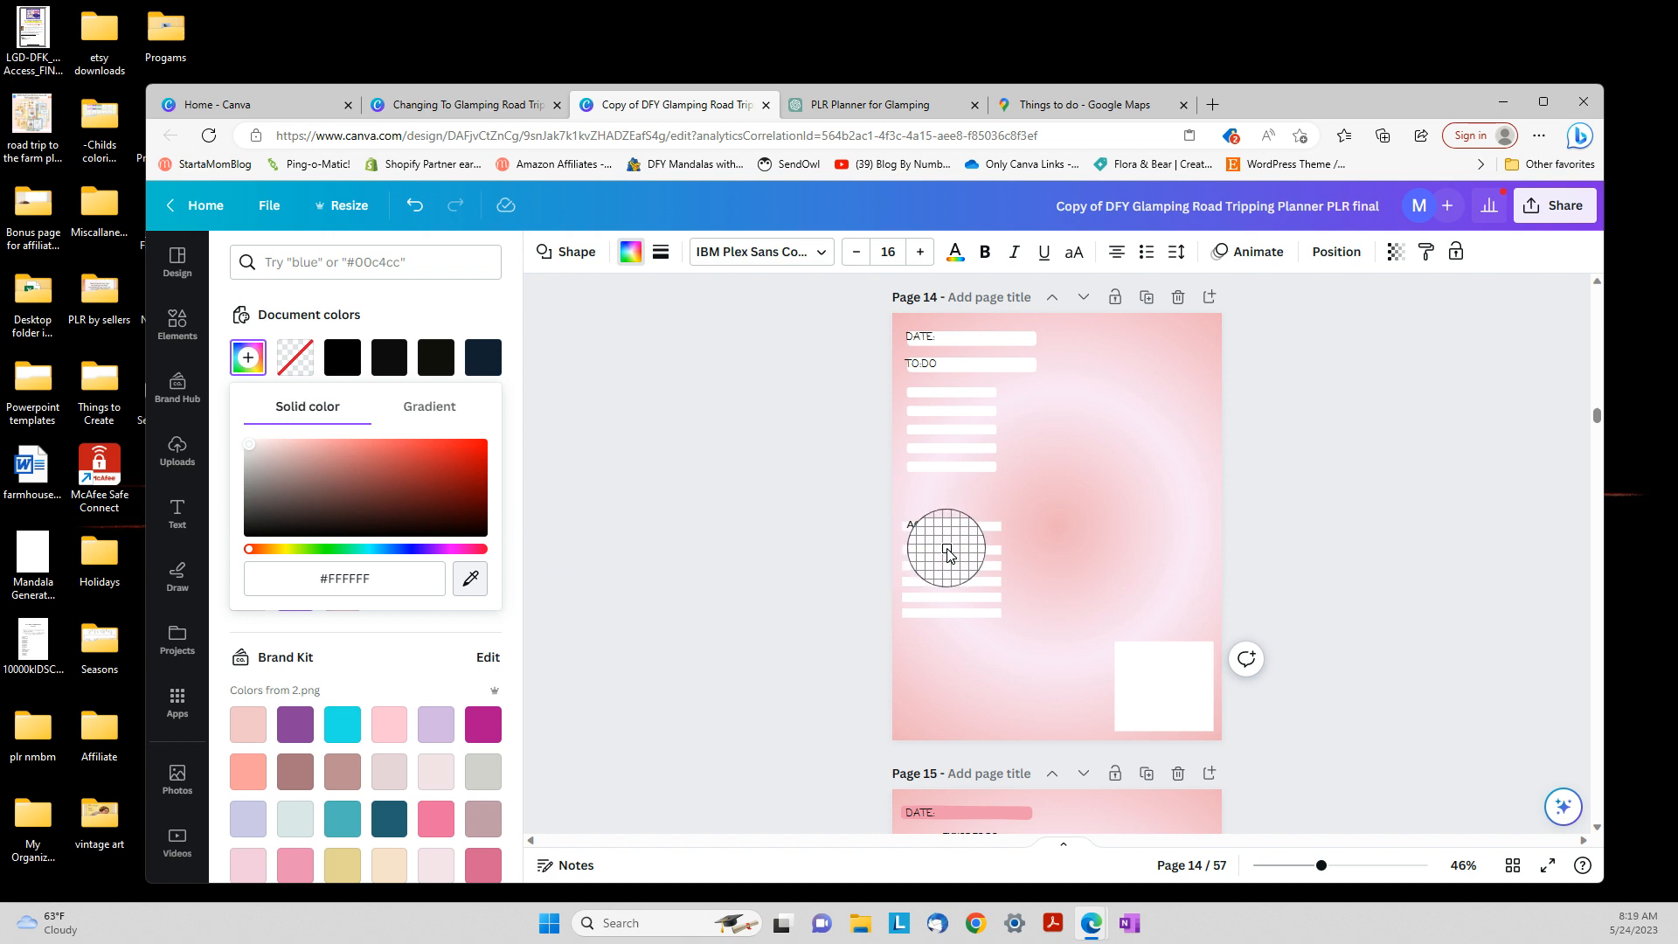
pyautogui.click(947, 552)
pyautogui.click(877, 594)
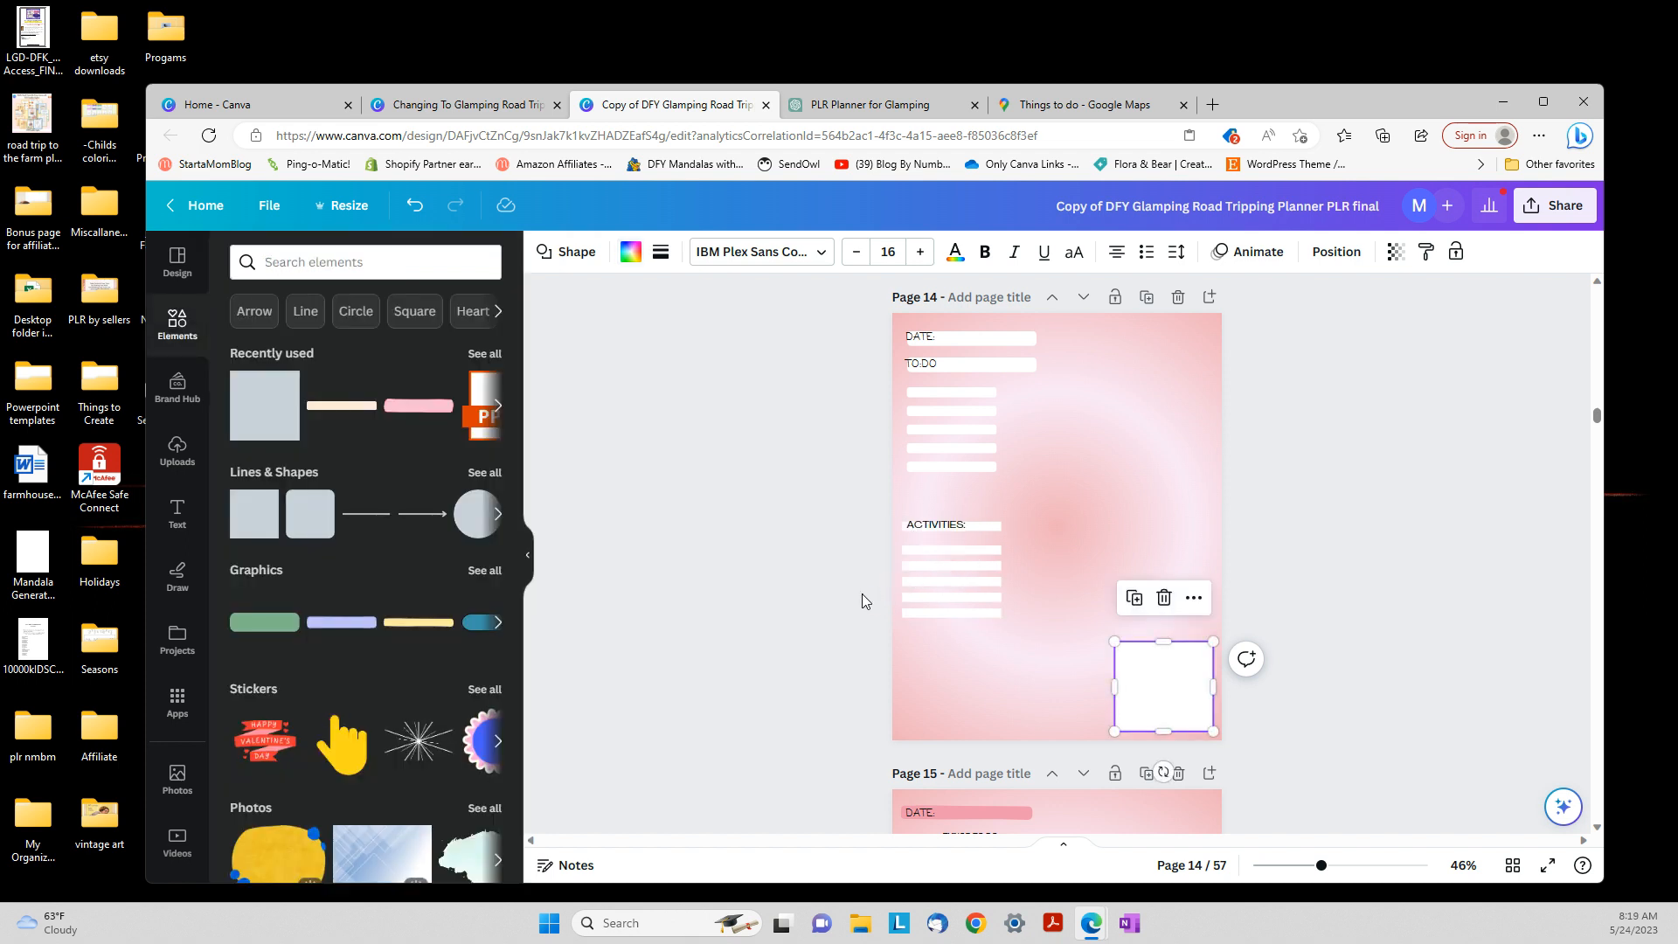
pyautogui.click(1125, 699)
pyautogui.moveTo(1110, 688); pyautogui.dragTo(1103, 687)
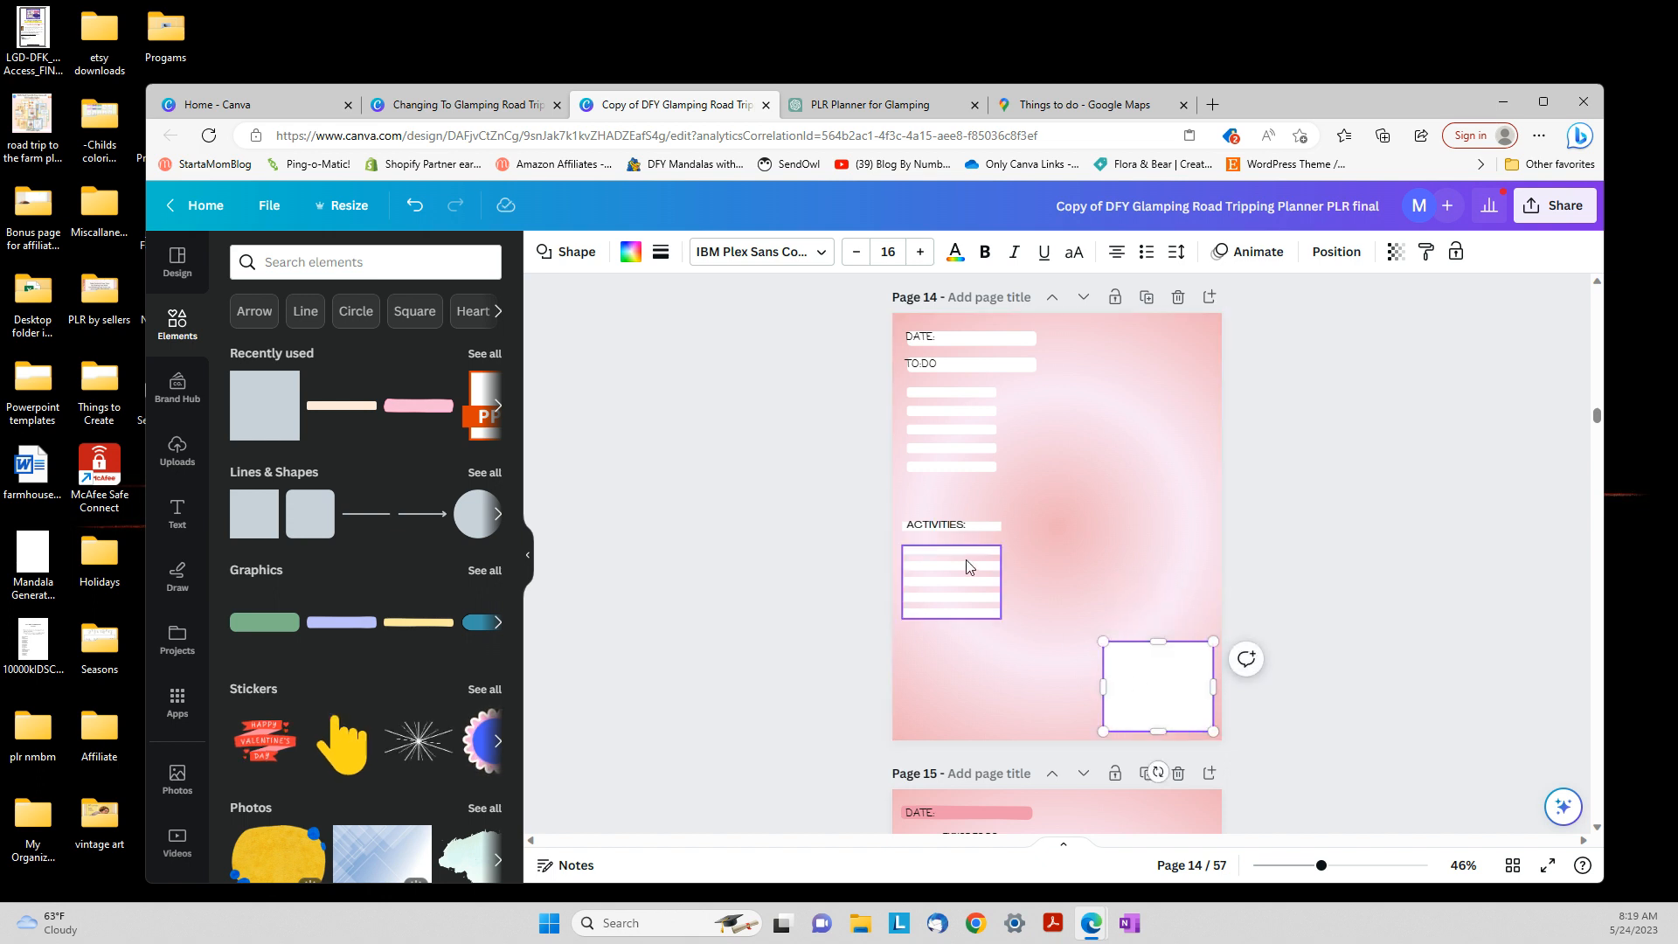
# Duplicate the ACTIVITIES label and place the copy in the upper-left corner of the white square
pyautogui.click(936, 525)
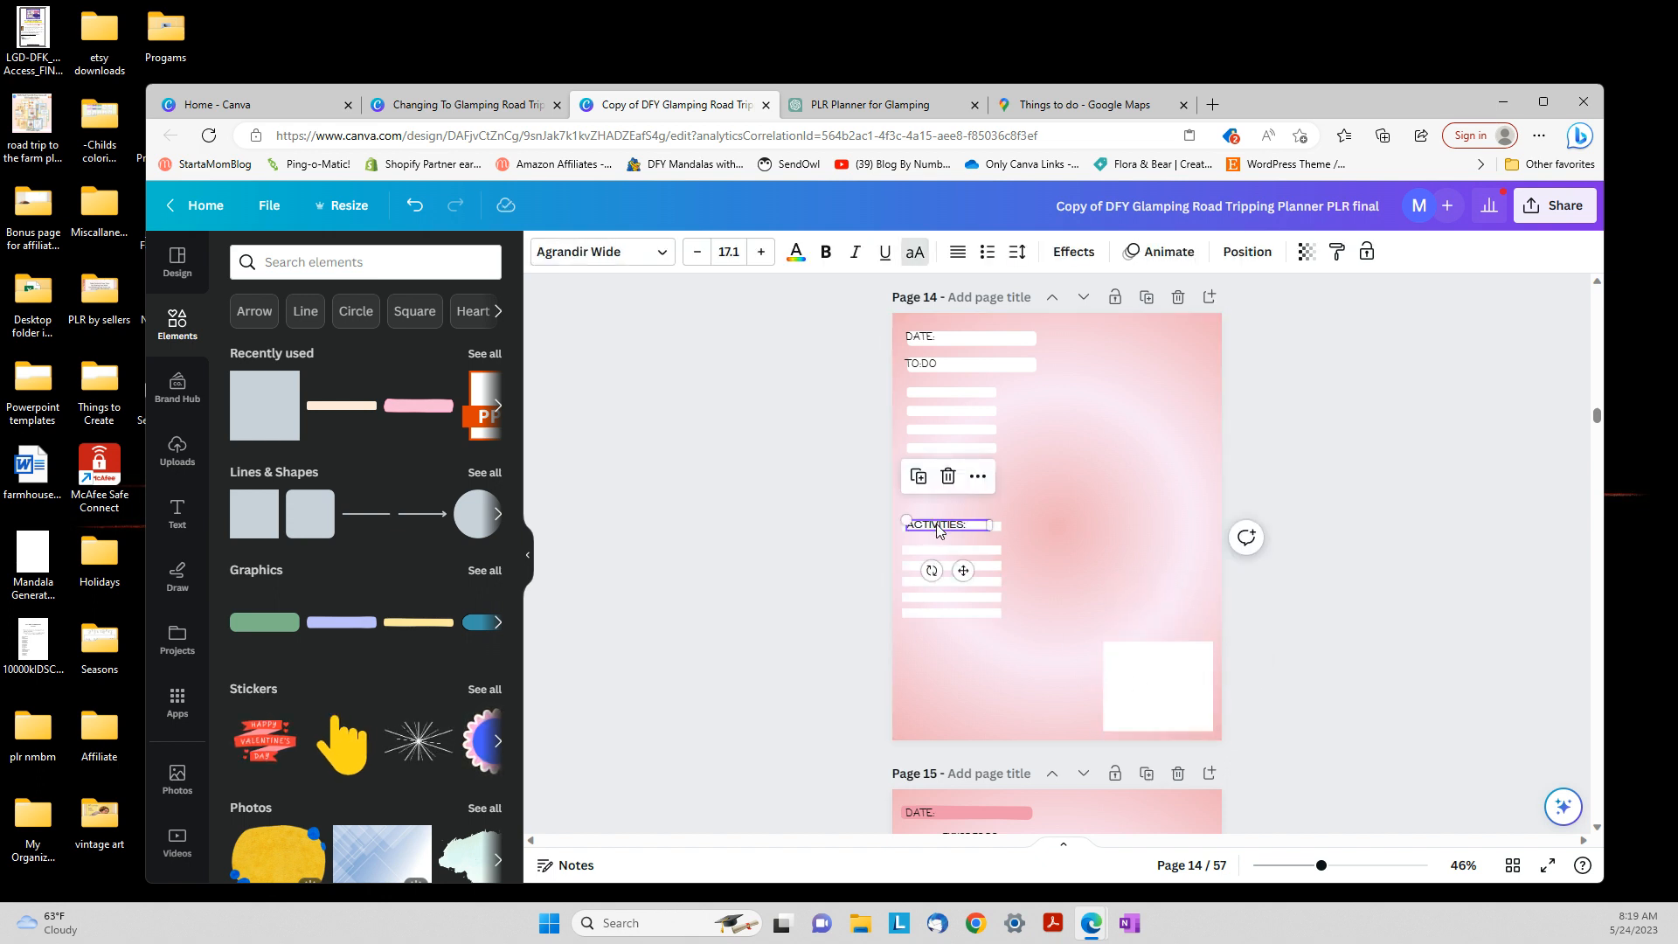
pyautogui.hotkey('ctrl', 'd')
pyautogui.click(772, 584)
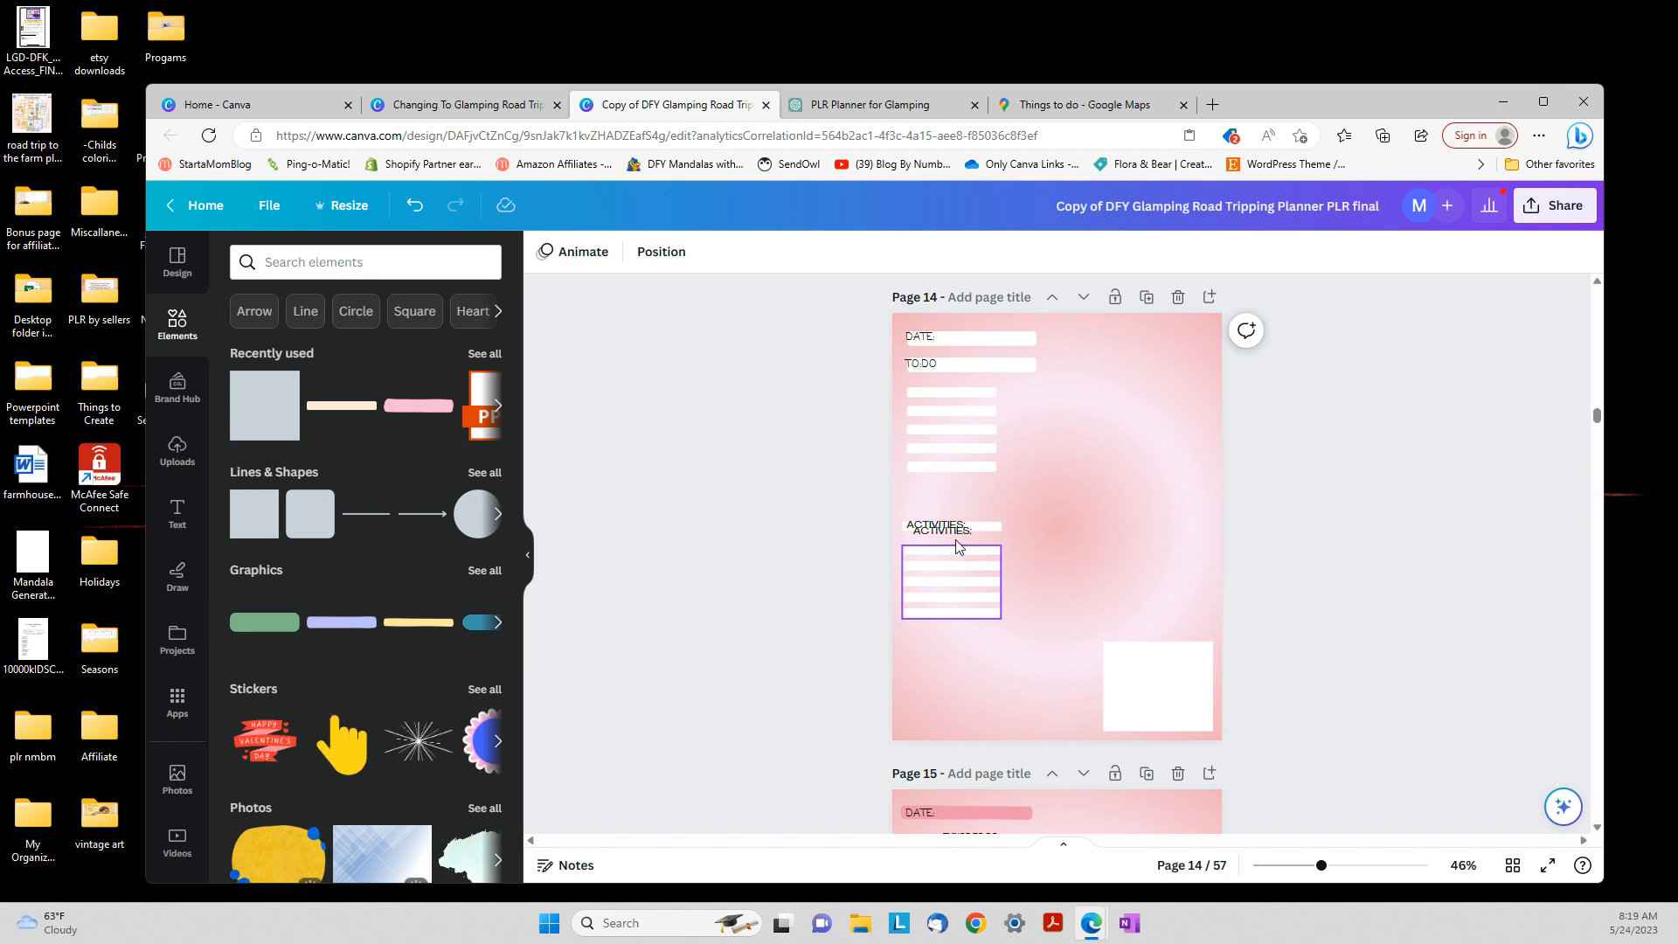
pyautogui.moveTo(957, 539); pyautogui.dragTo(1142, 655)
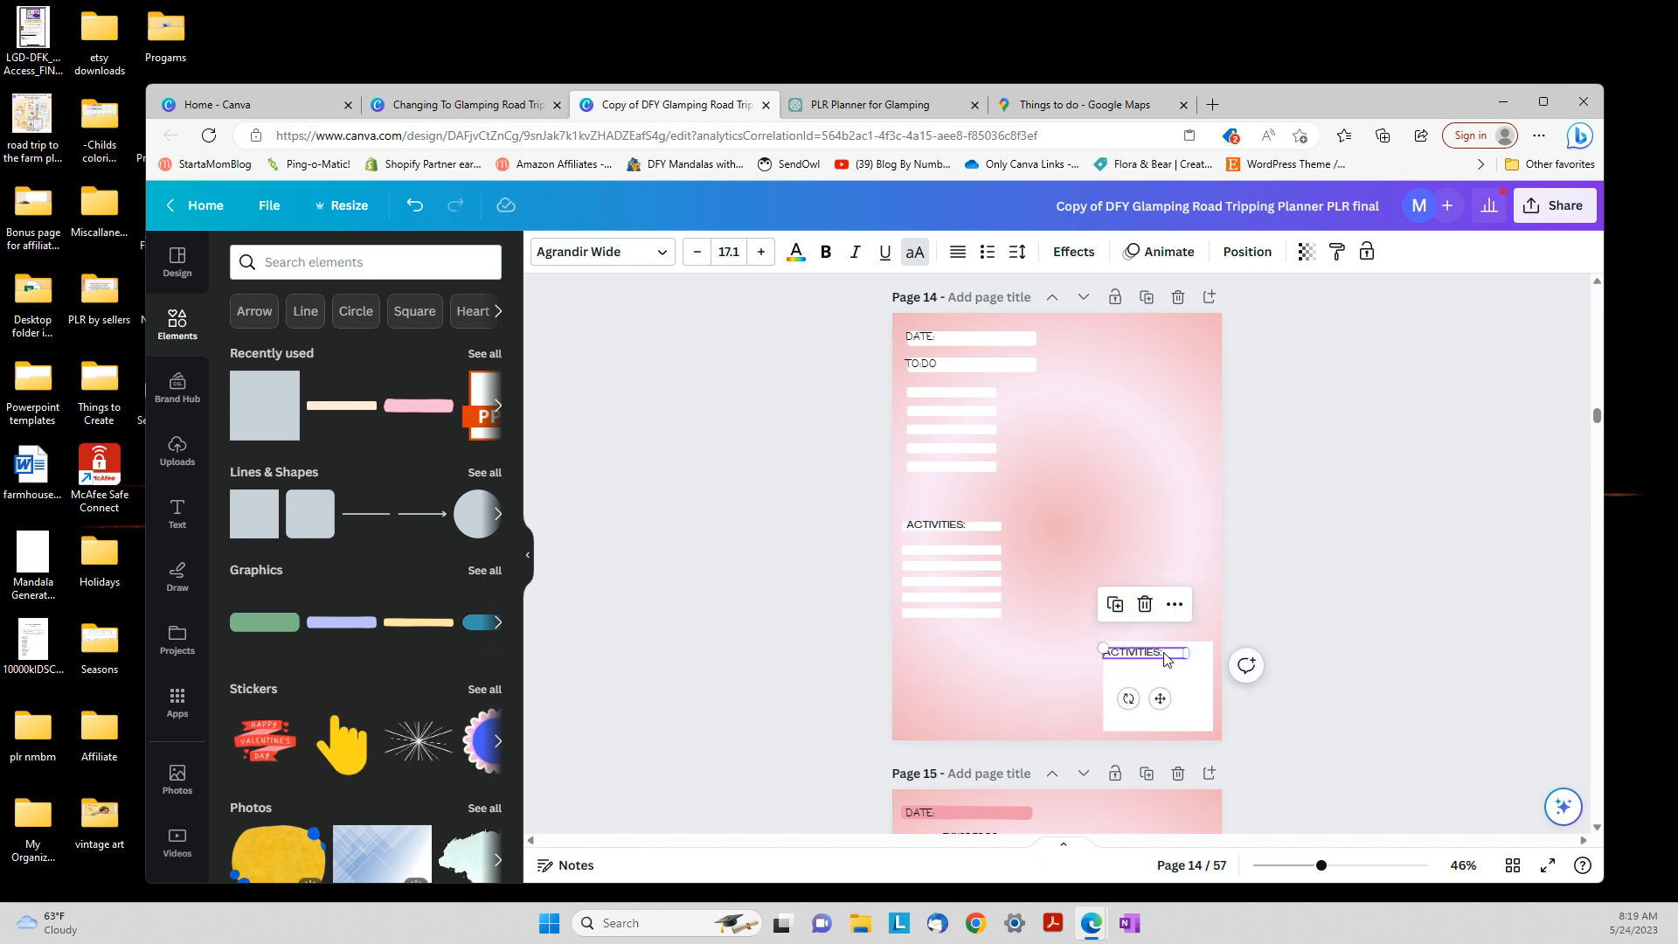
# Change the label on the white square to NOTES and nudge it slightly into place
pyautogui.click(1160, 655)
pyautogui.click(1159, 653)
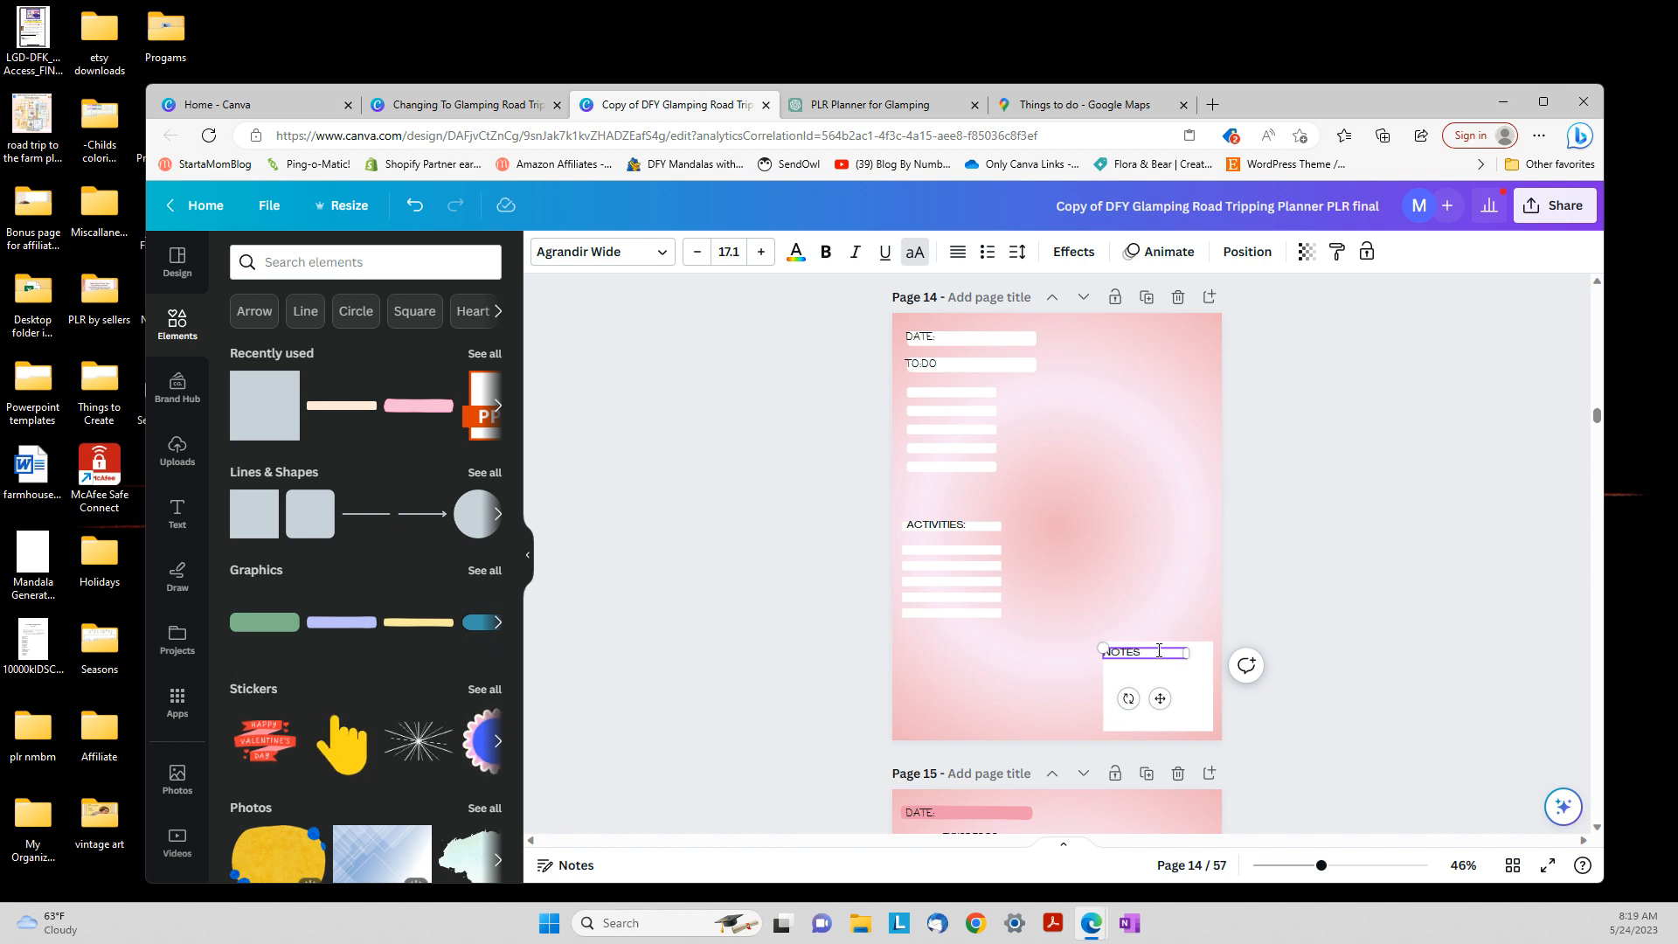
pyautogui.click(1325, 568)
pyautogui.click(1141, 652)
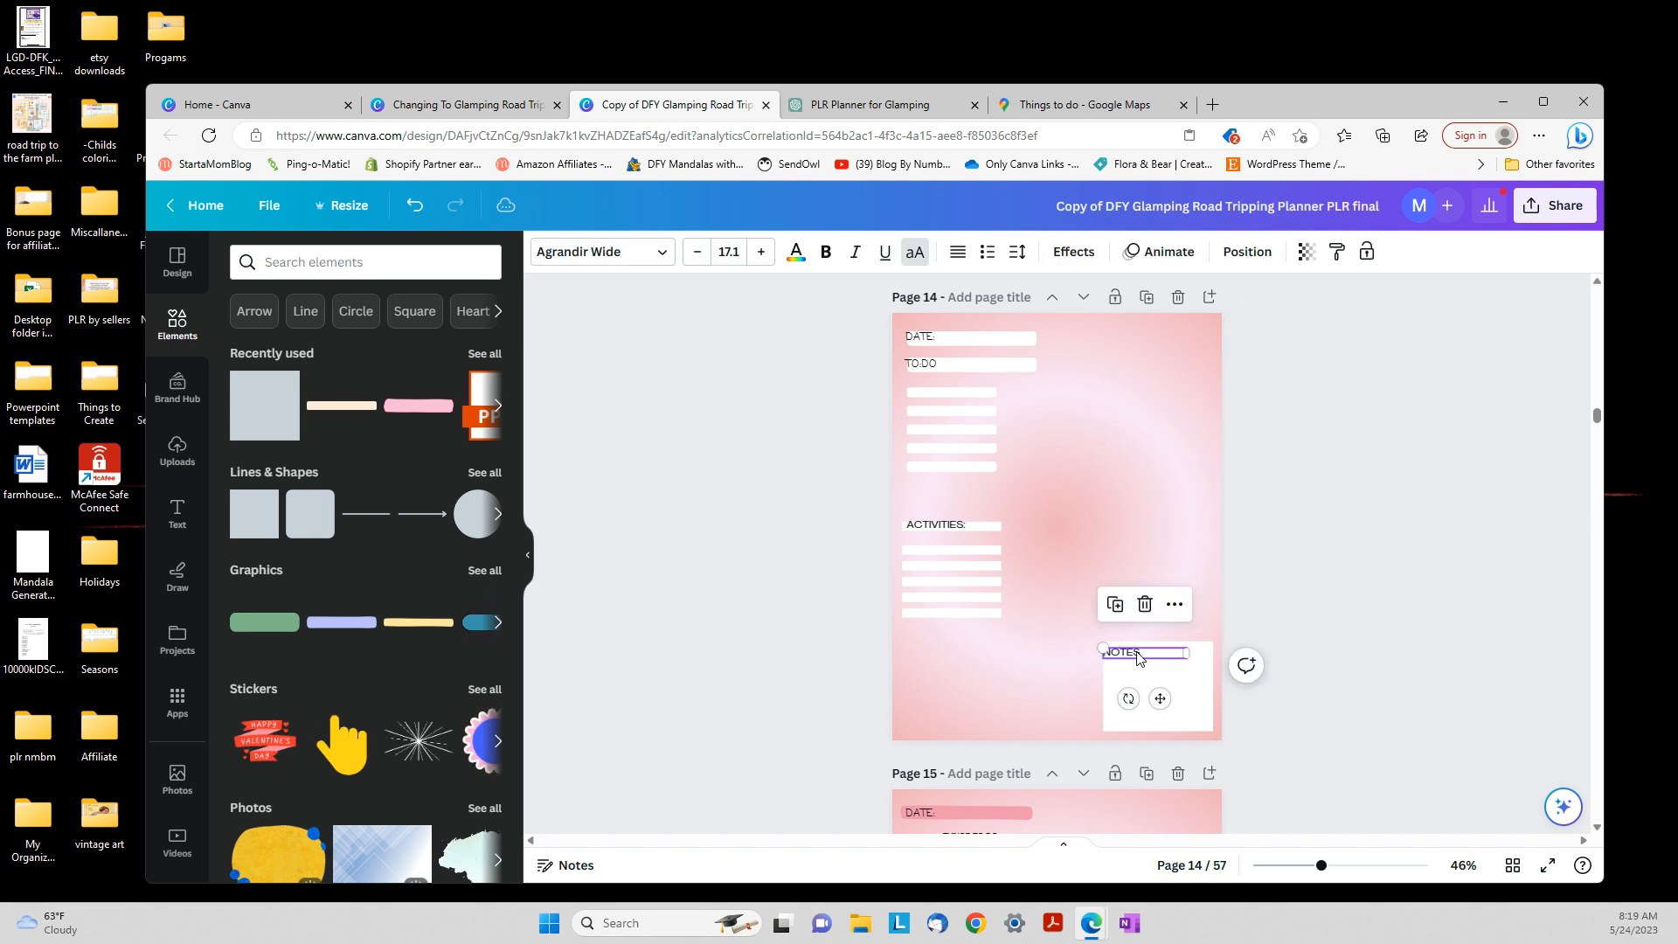
pyautogui.moveTo(1141, 652); pyautogui.dragTo(1133, 660)
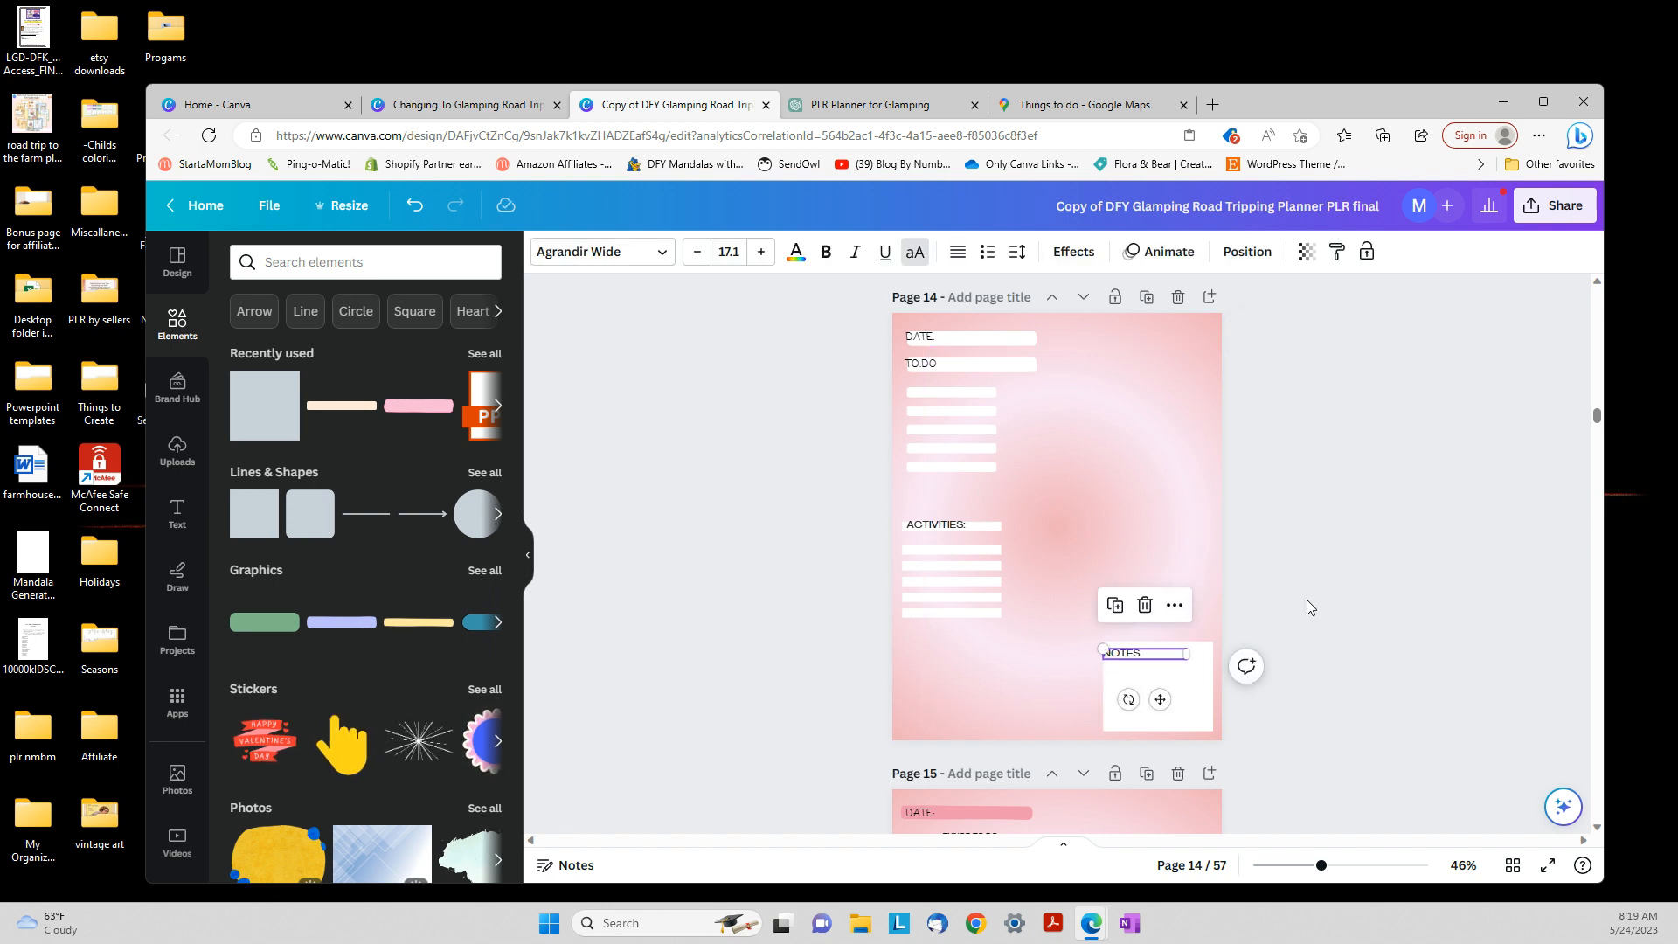
pyautogui.click(1308, 600)
# Shift the DATE and TO DO labels slightly inward on their white bars
pyautogui.moveTo(926, 361); pyautogui.dragTo(928, 342)
pyautogui.scroll(2, 1250, 591)
pyautogui.scroll(2, 1250, 591)
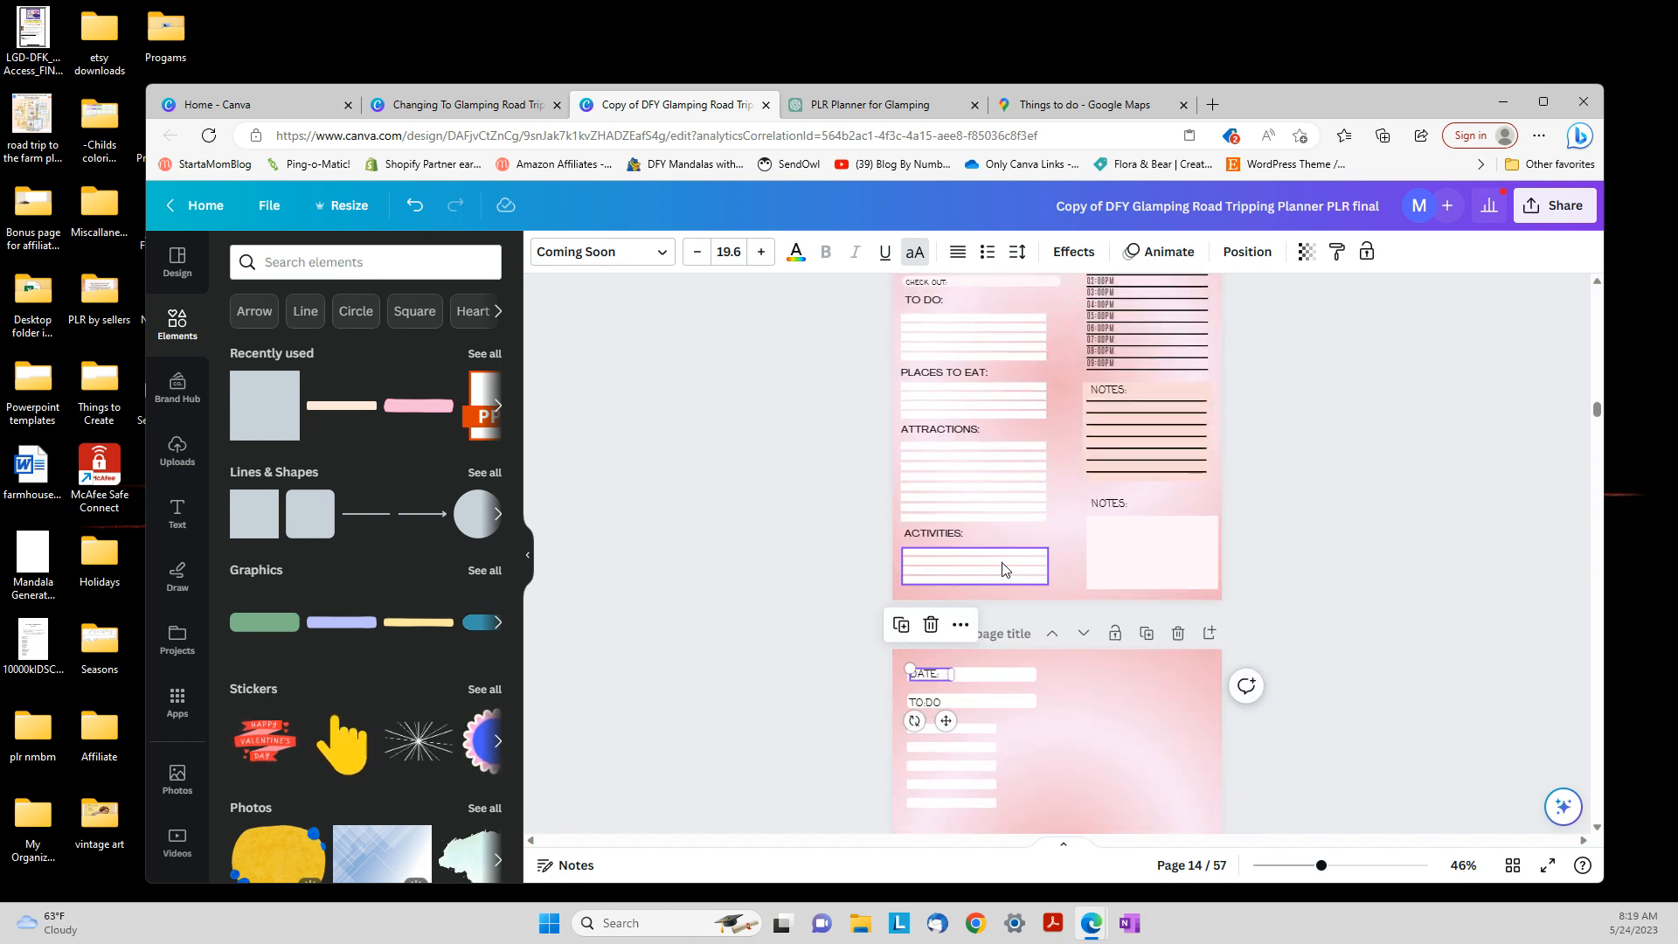
# Duplicate the grouped five bars beneath ACTIVITIES and place the copy below, level with the NOTES box
pyautogui.scroll(-3, 1003, 569)
pyautogui.click(977, 686)
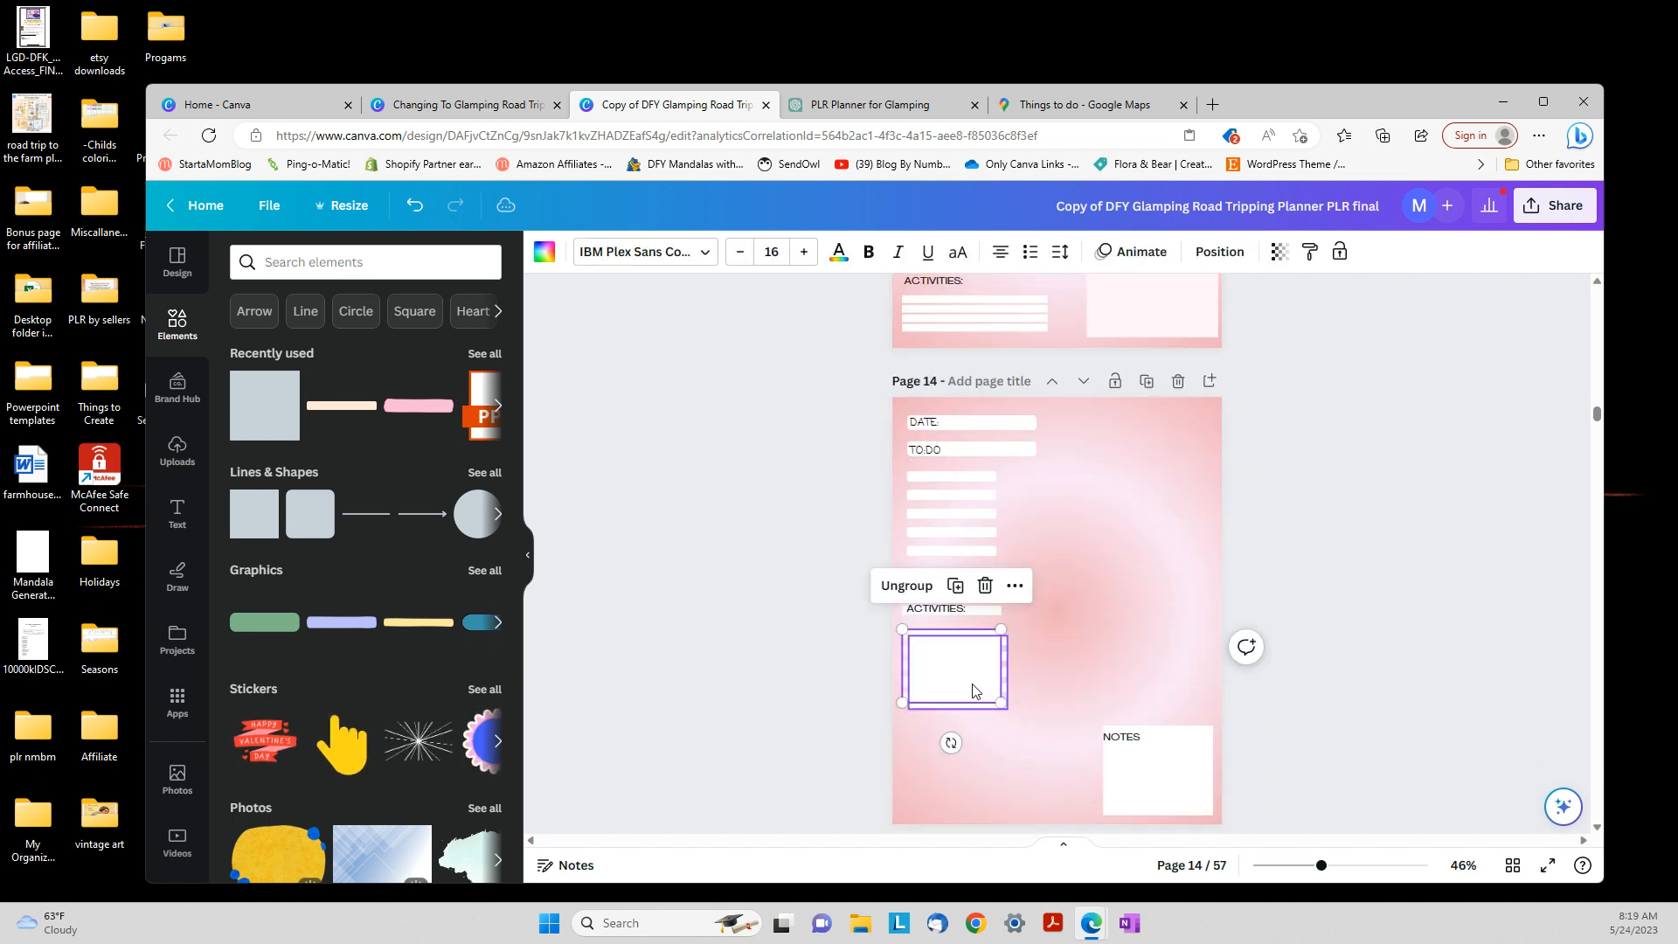
pyautogui.hotkey('ctrl', 'd')
pyautogui.moveTo(972, 677); pyautogui.dragTo(924, 771)
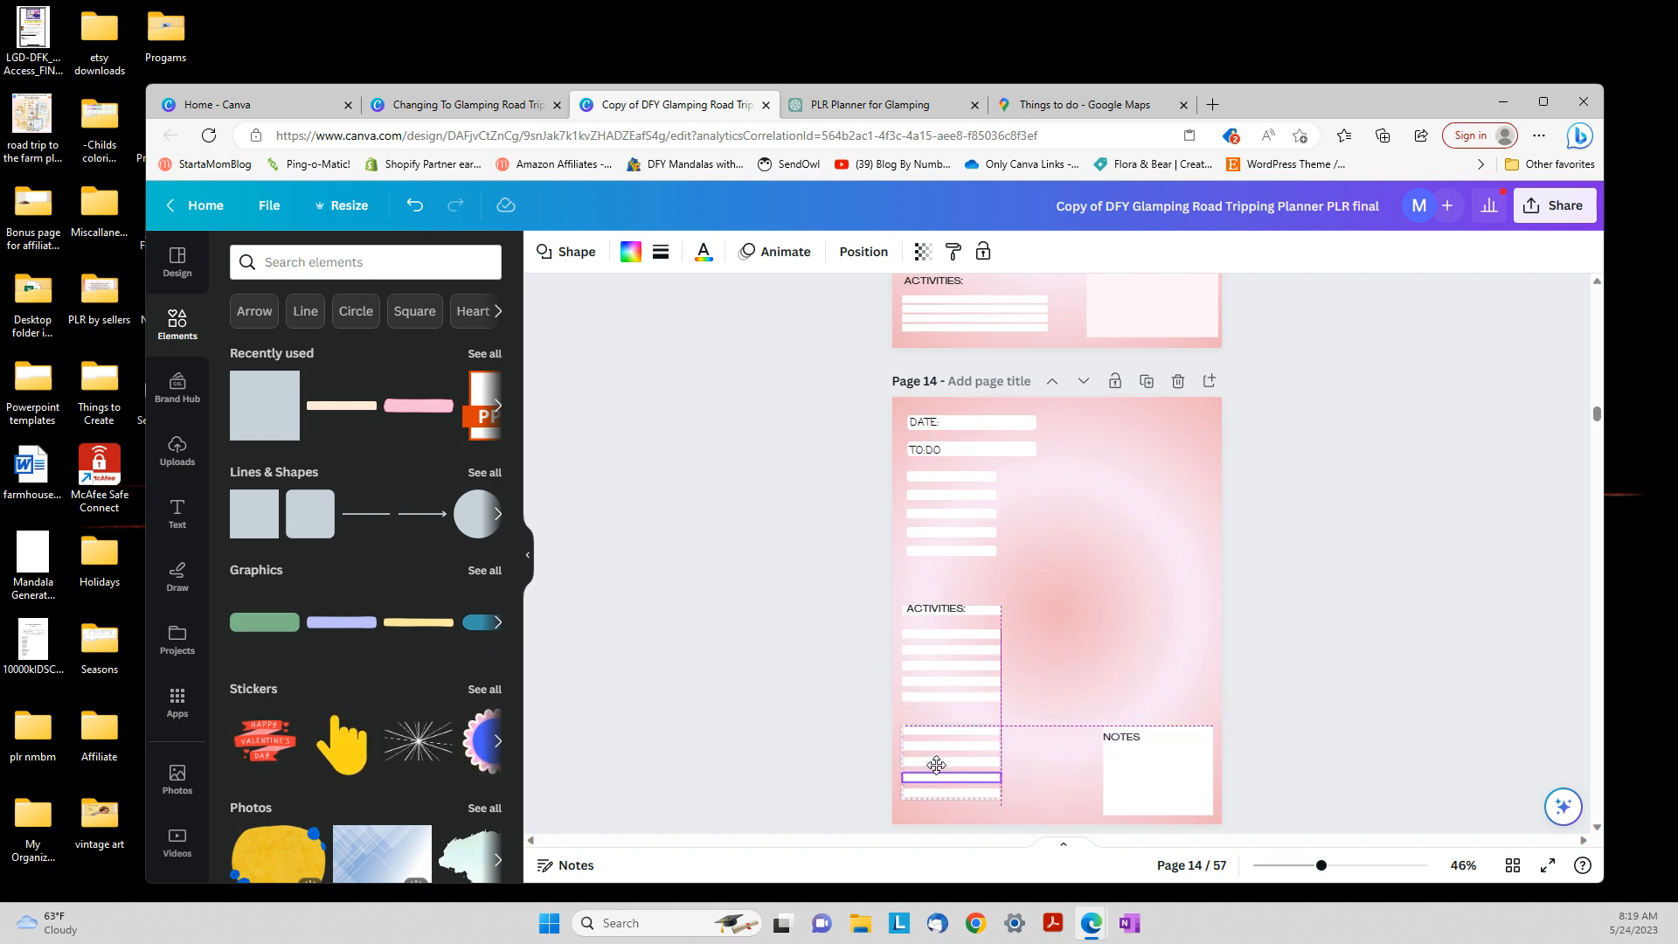
pyautogui.click(988, 618)
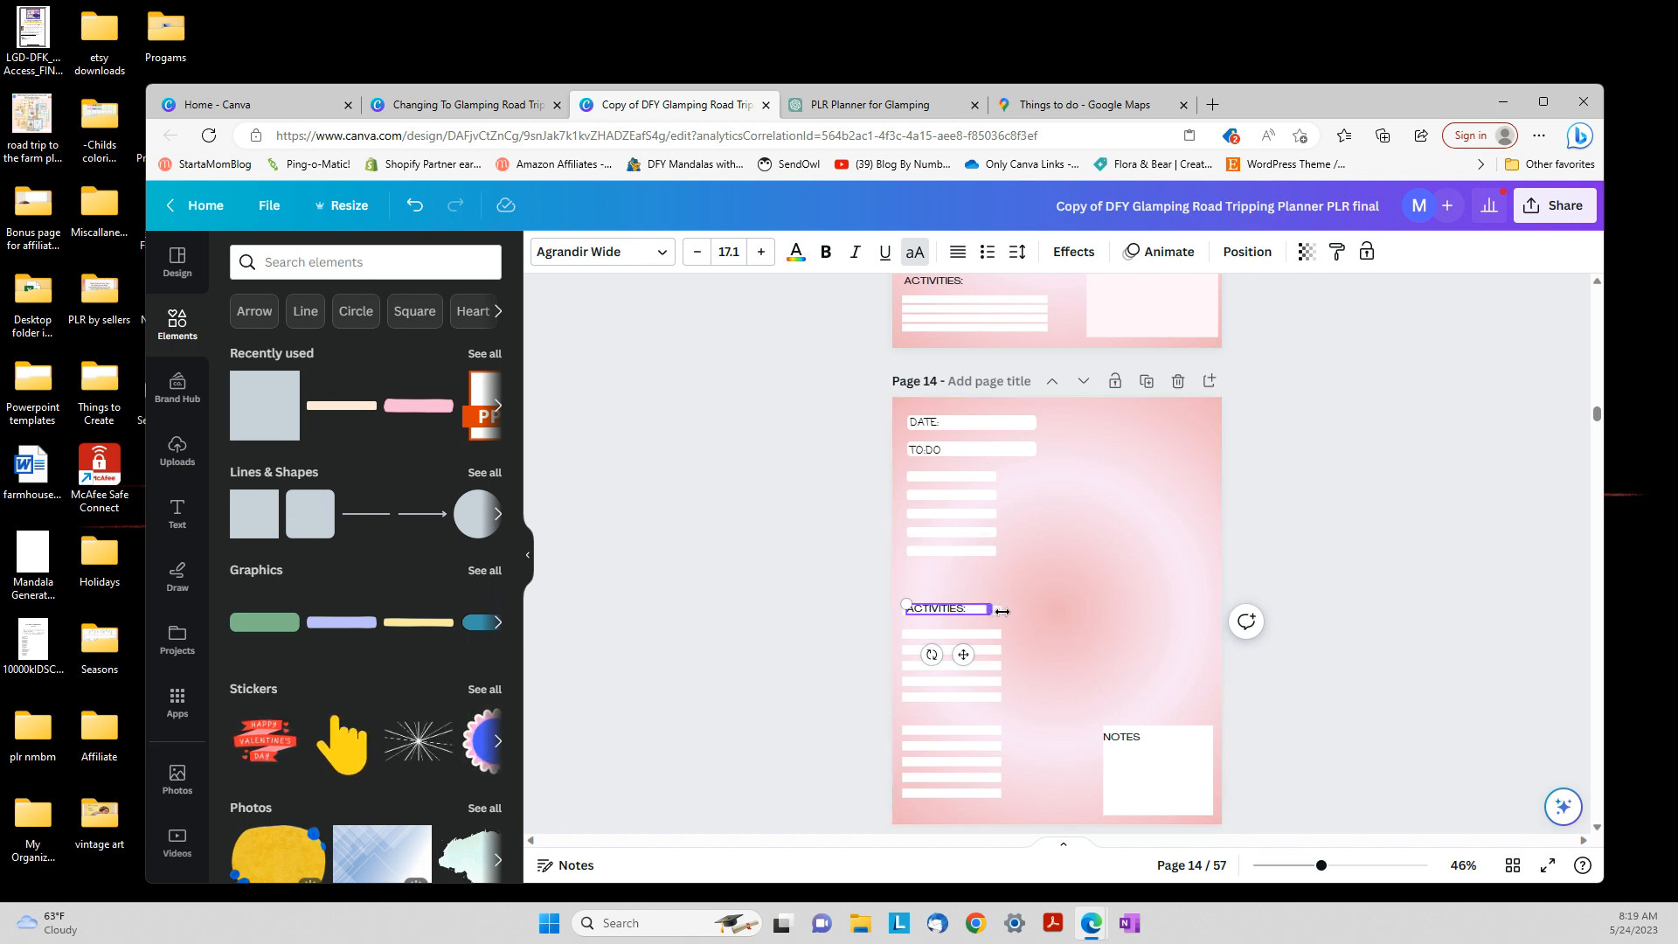
pyautogui.click(758, 623)
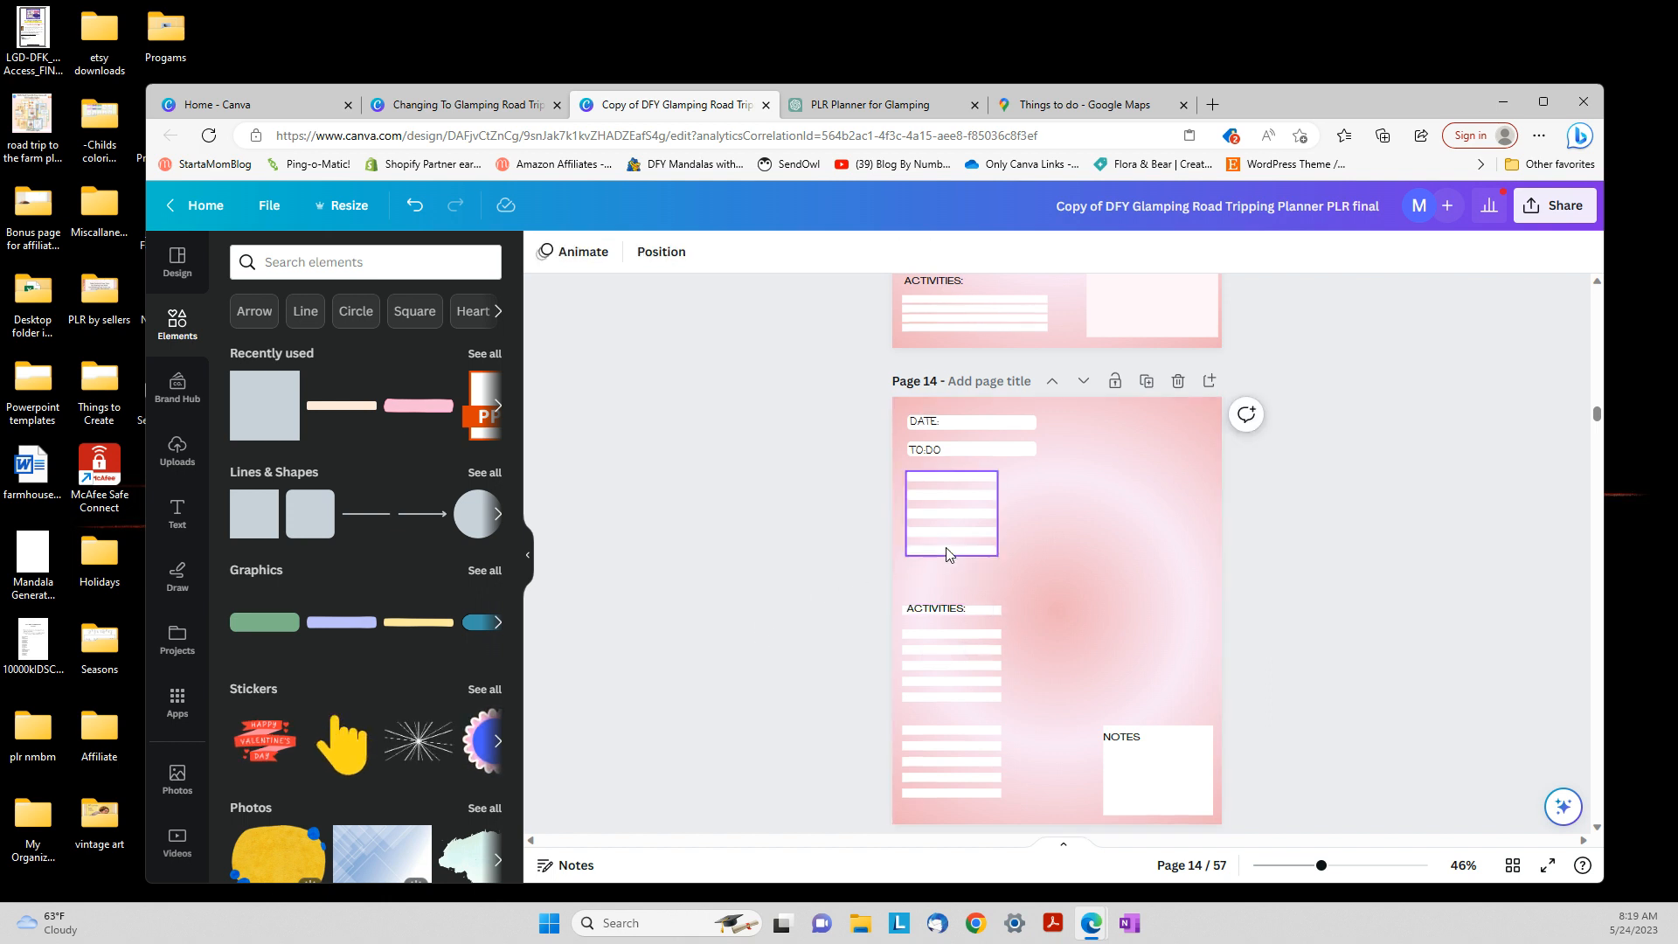
# Duplicate the DATE label with its white bar and place the copy just above the lowest group of bars on page 14
pyautogui.click(975, 418)
pyautogui.click(935, 423)
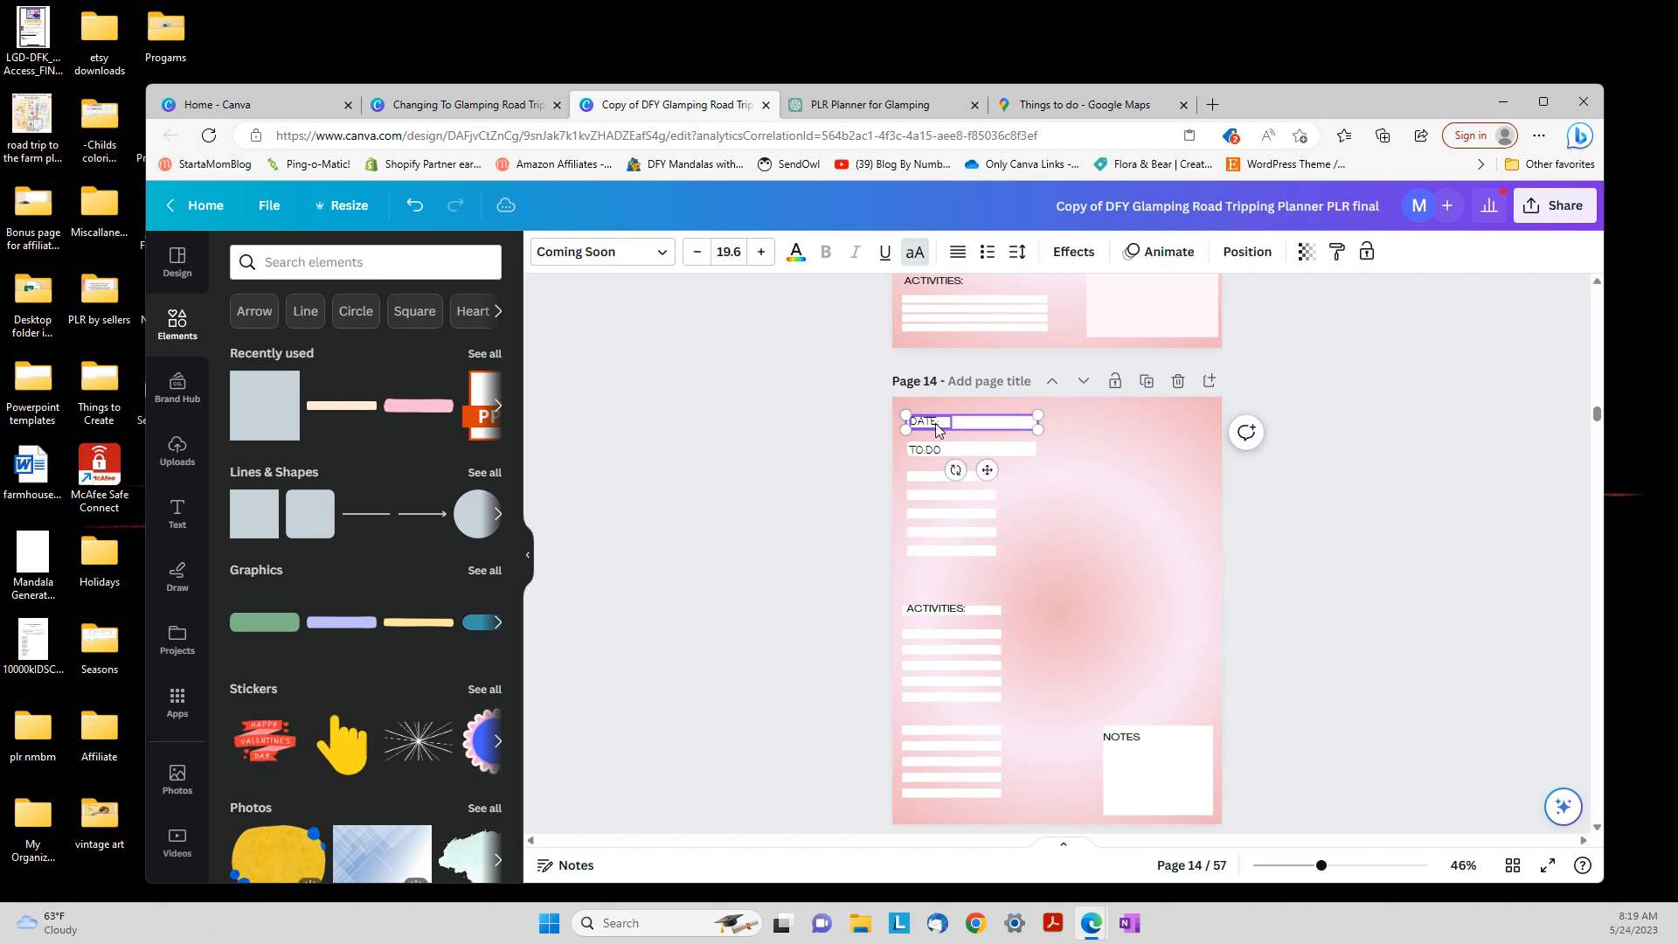
pyautogui.click(928, 375)
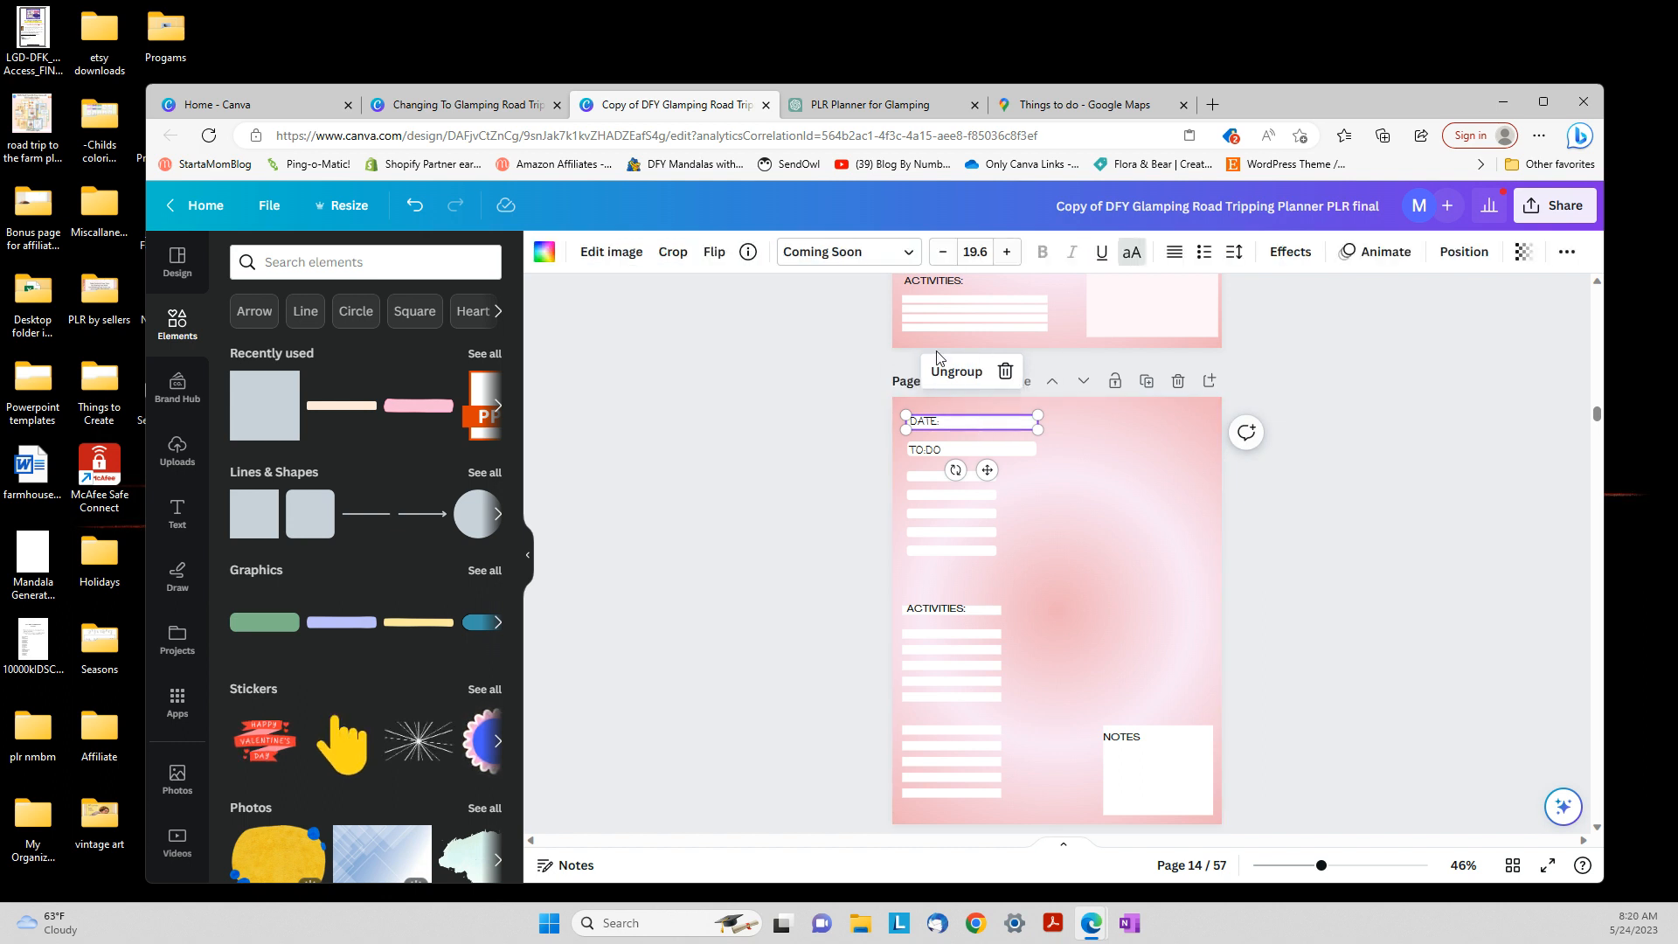
pyautogui.hotkey('ctrl', 'v')
pyautogui.moveTo(969, 430); pyautogui.dragTo(967, 763)
pyautogui.click(794, 738)
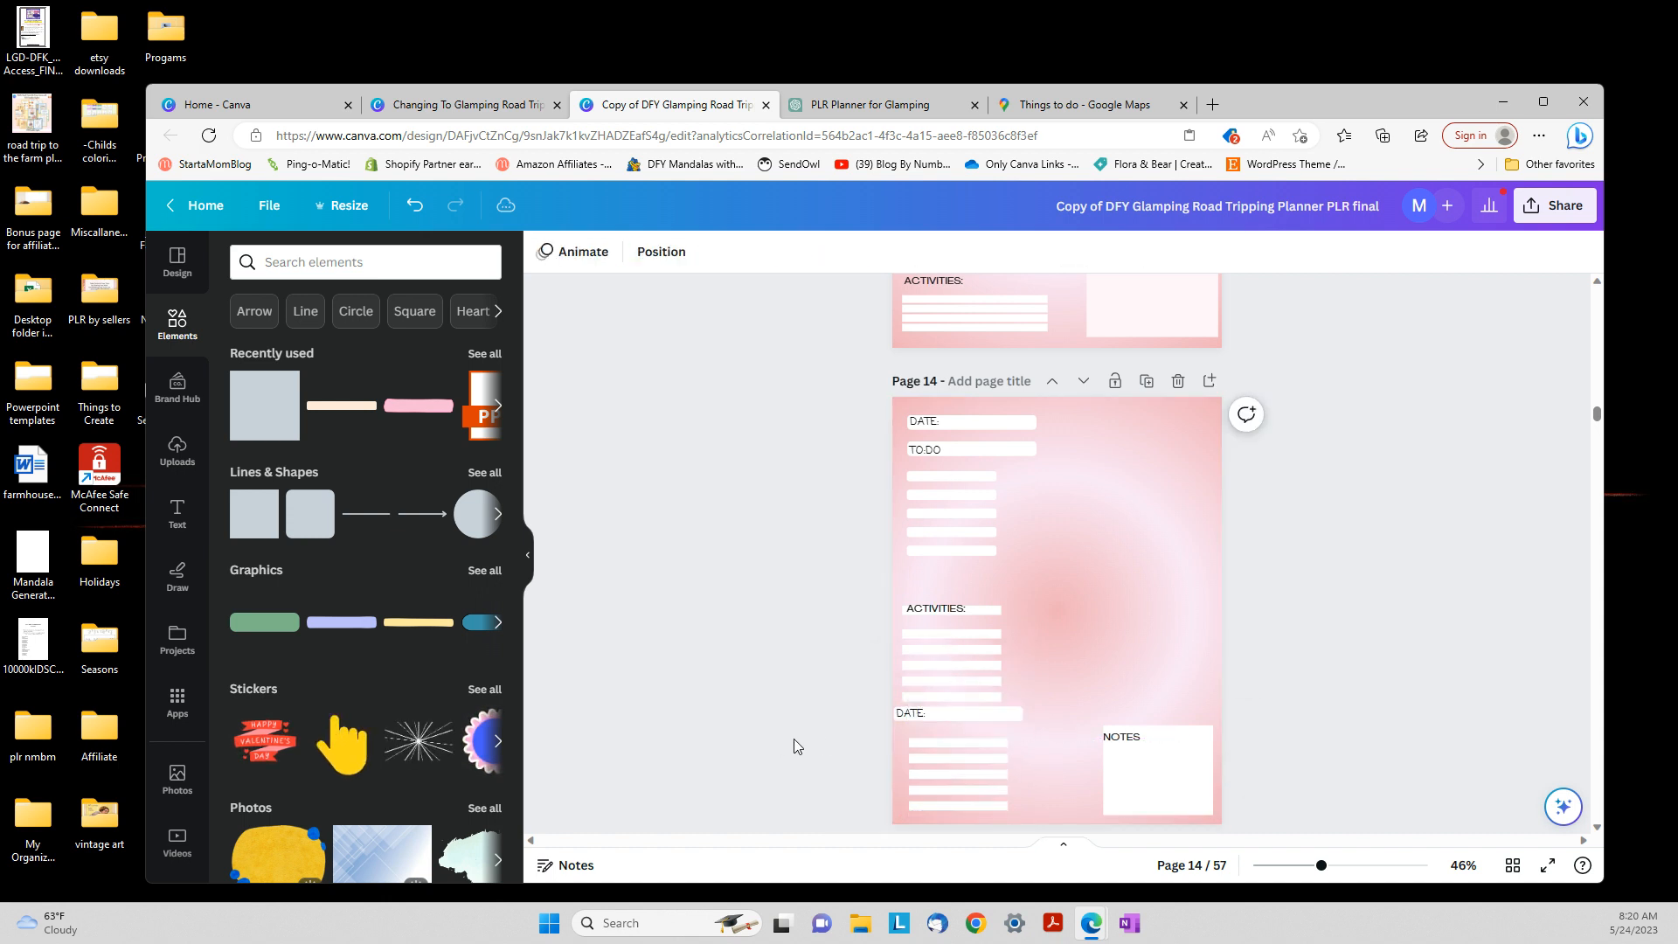
pyautogui.moveTo(930, 710); pyautogui.dragTo(945, 724)
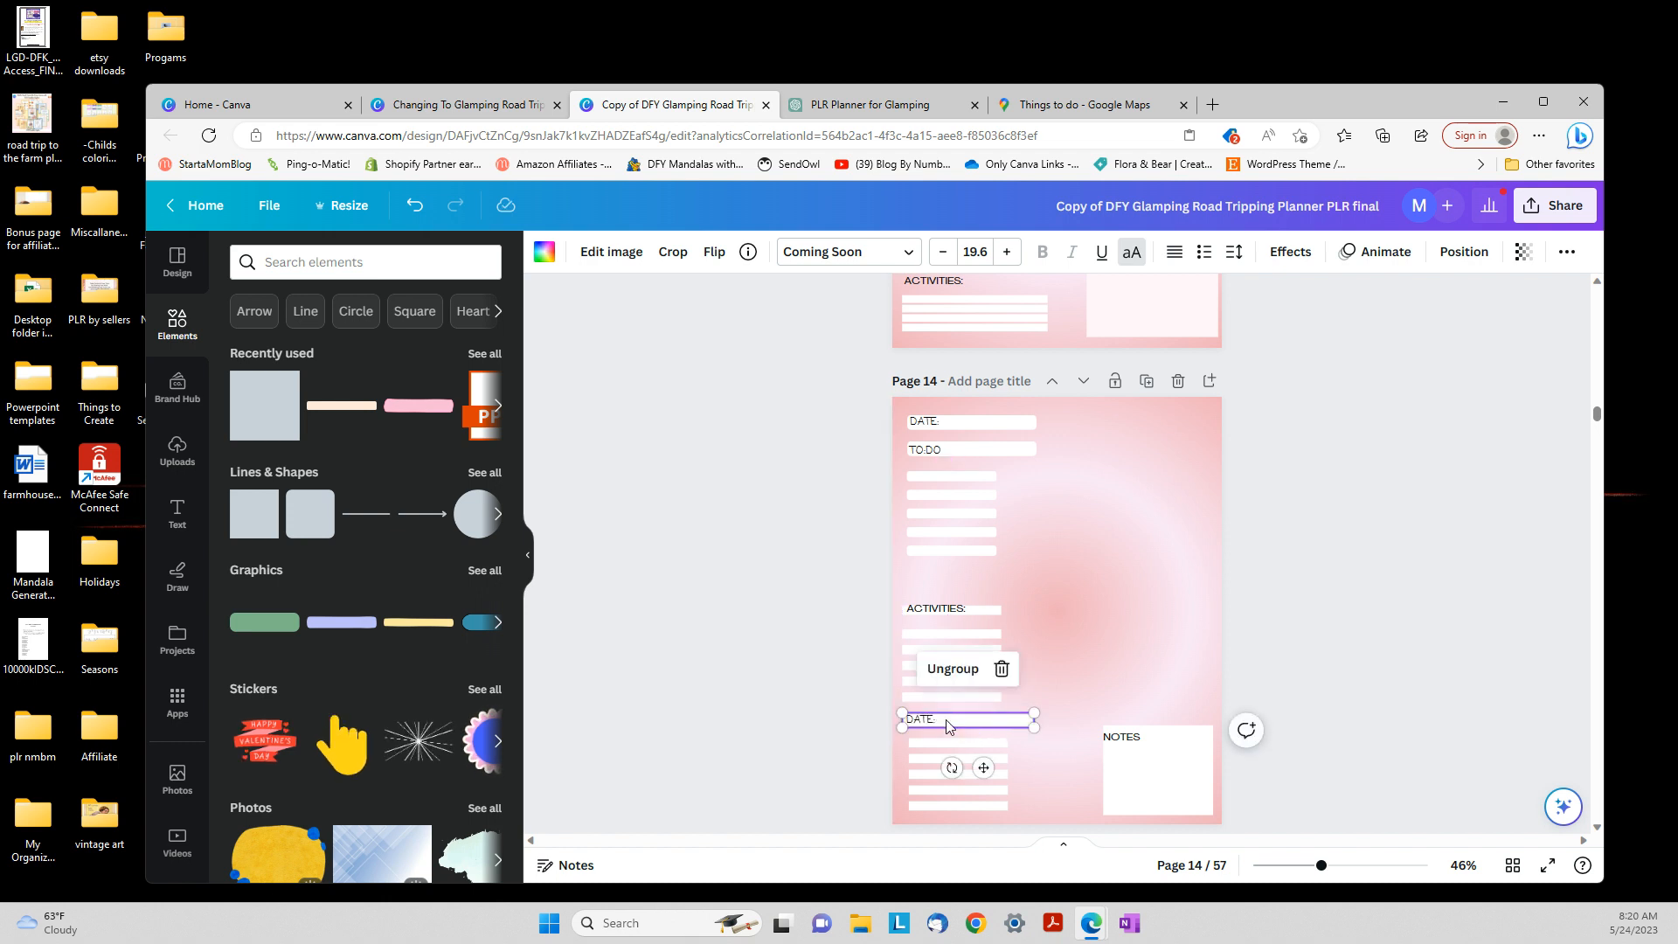
# Change the copied DATE label's text to ATTRACTIONS
pyautogui.click(939, 720)
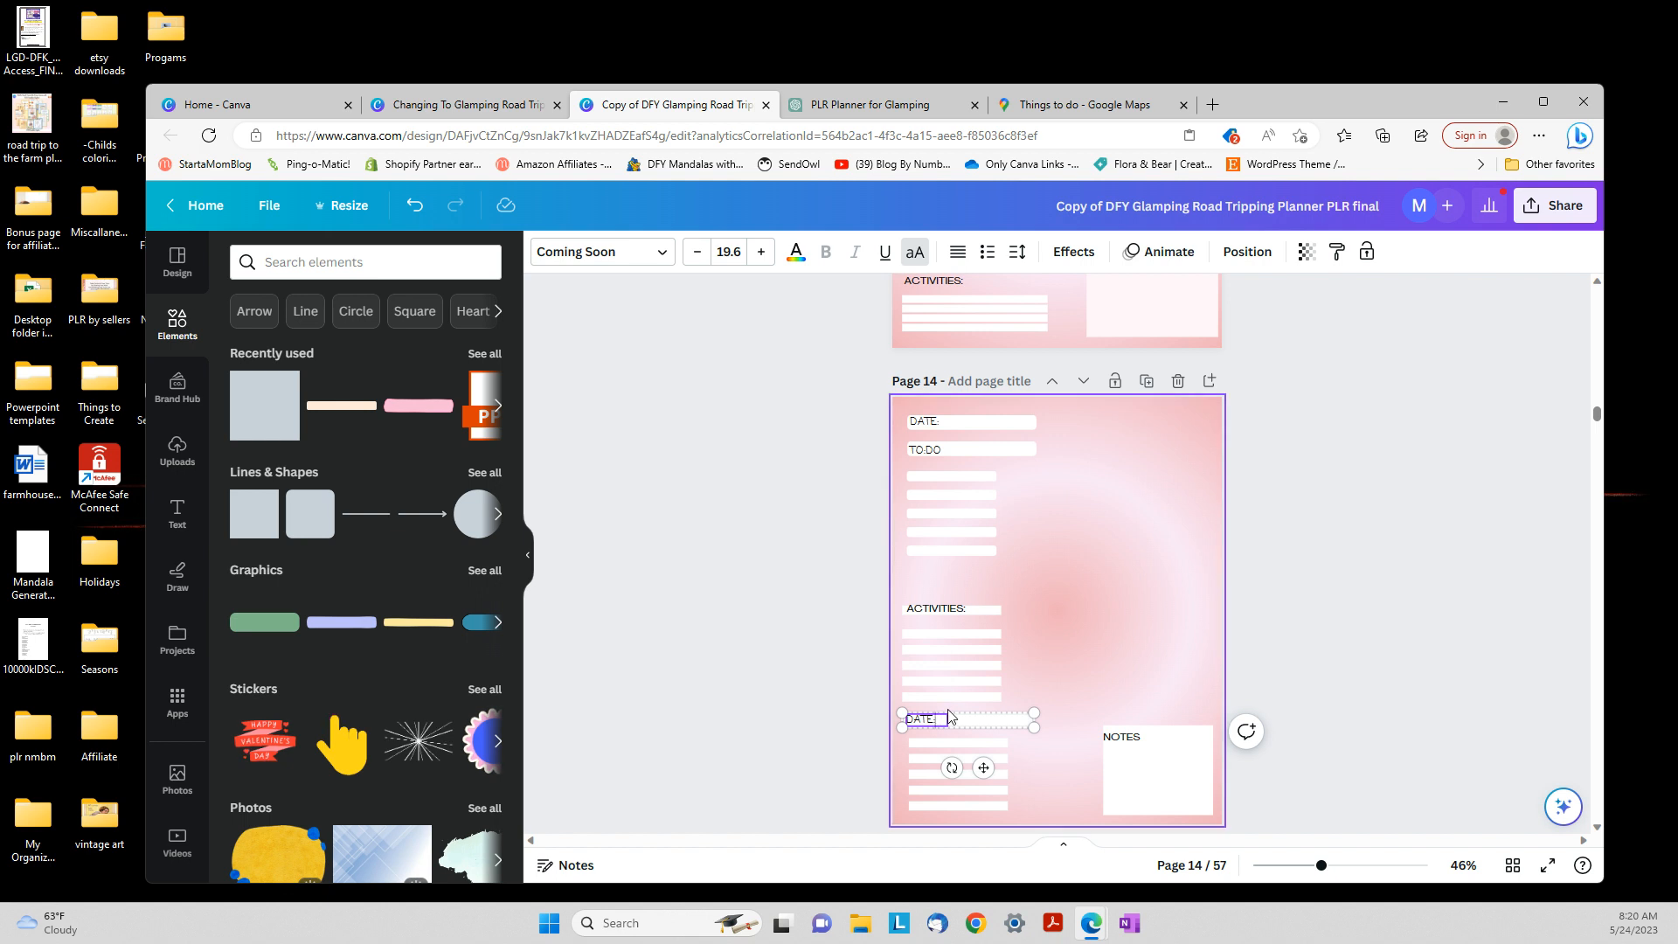
pyautogui.press('BackSpace')
pyautogui.press('BackSpace')
pyautogui.write('ATTRACTIONS')
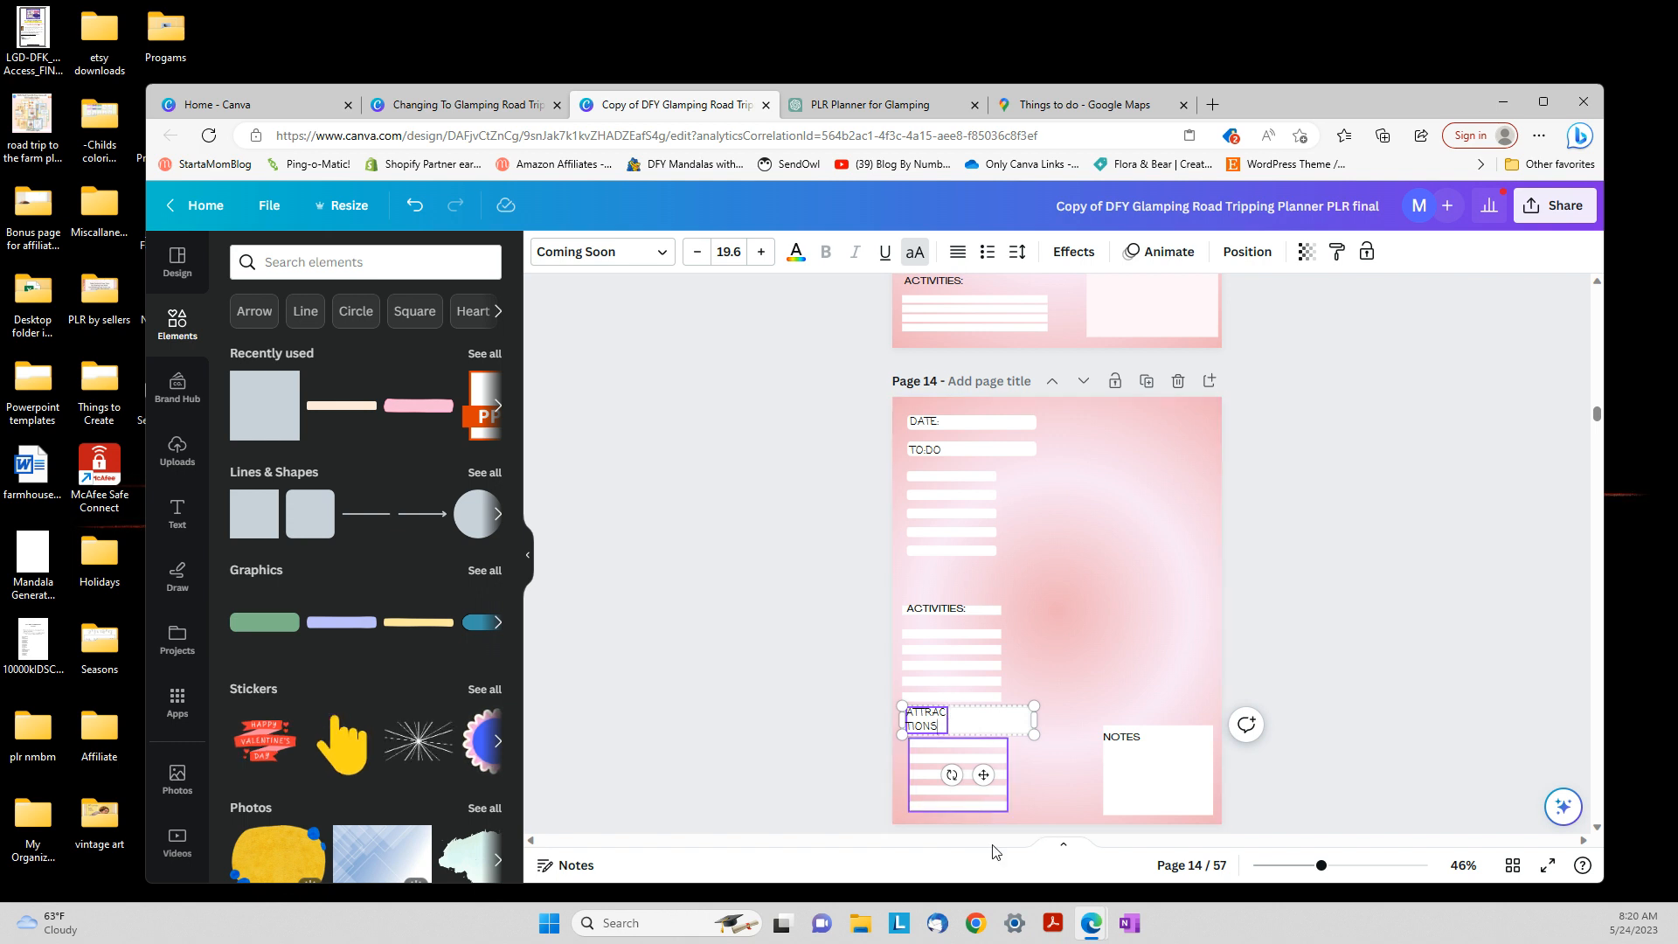
pyautogui.click(417, 207)
pyautogui.click(722, 581)
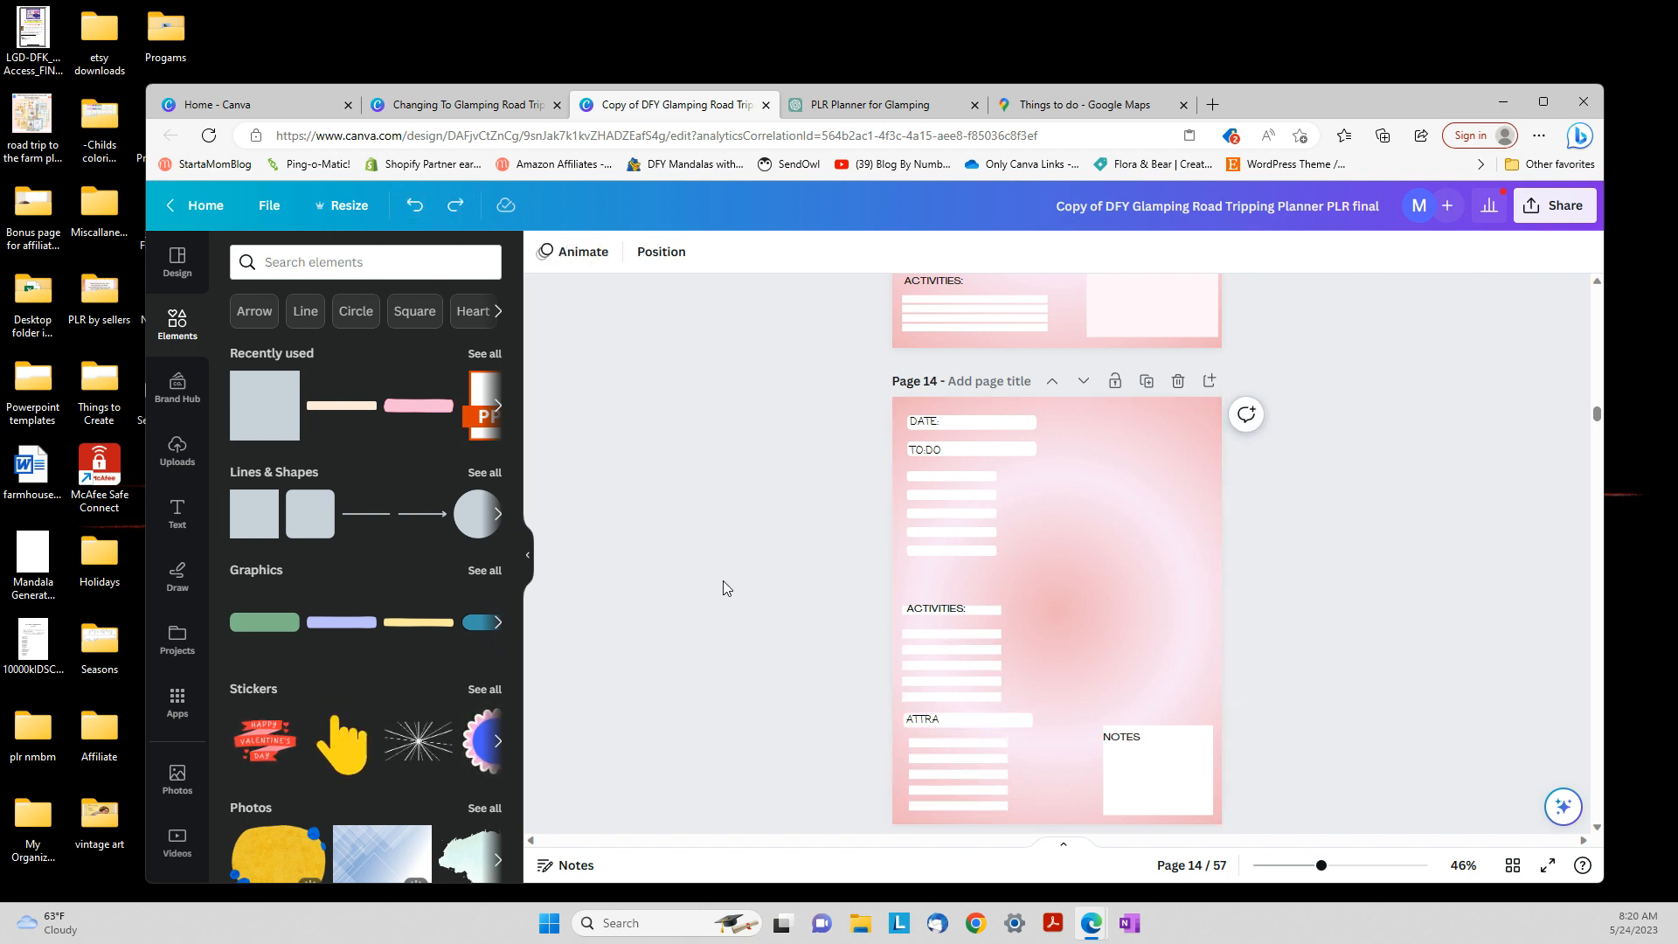
pyautogui.click(912, 717)
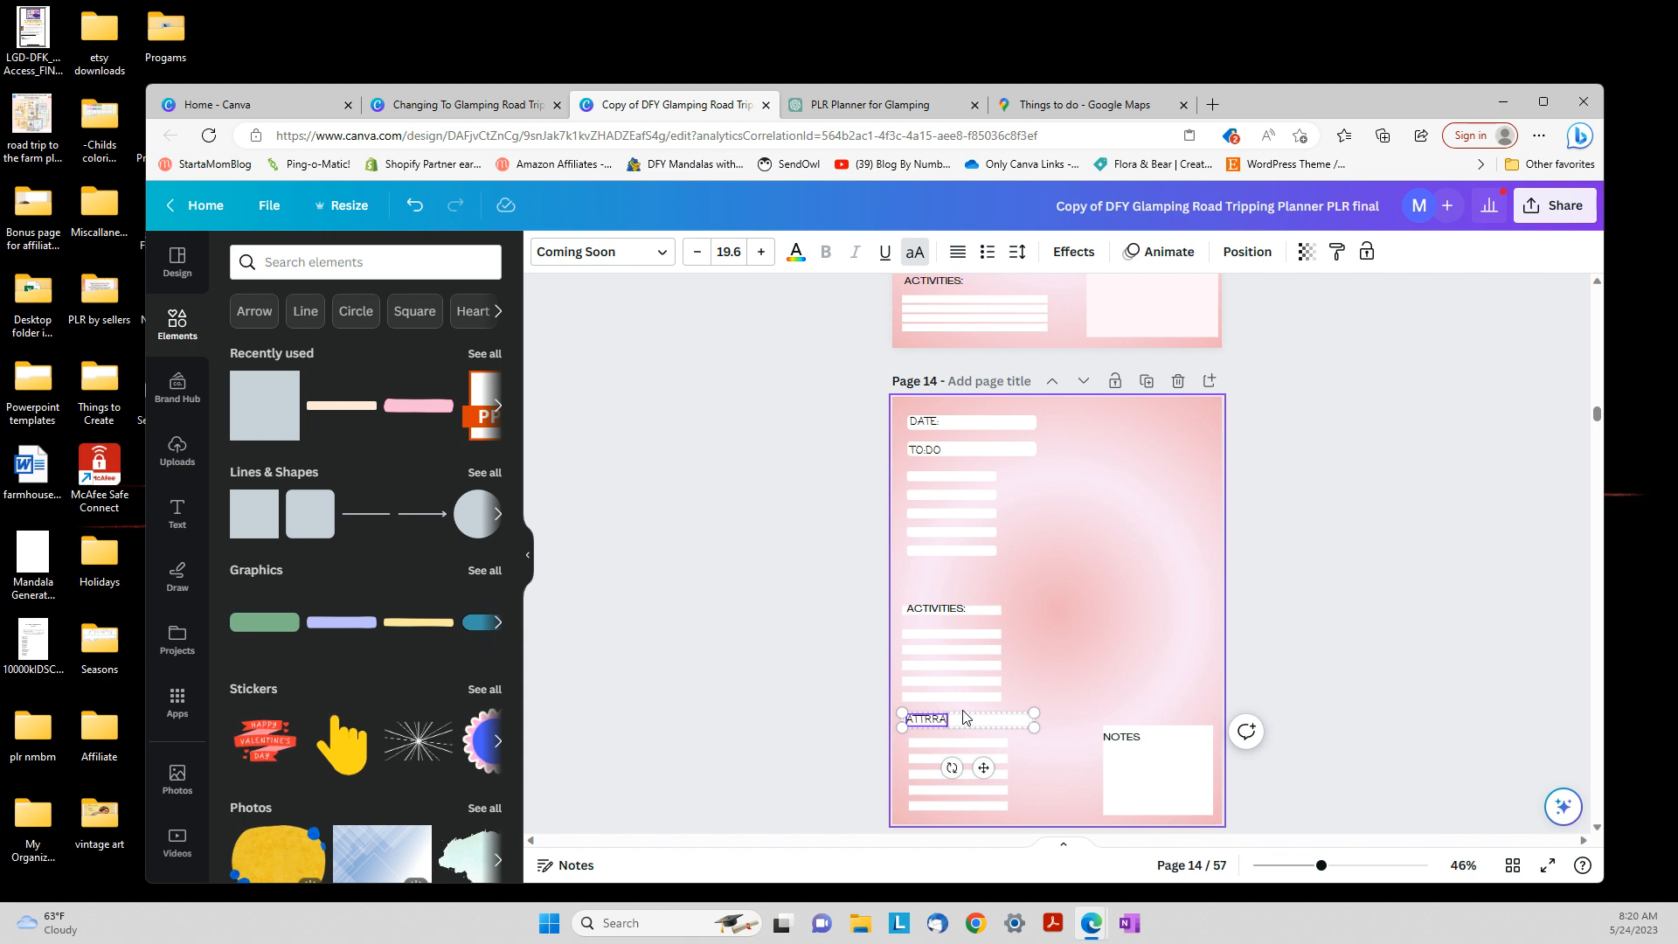
pyautogui.press('BackSpace')
pyautogui.write('TIONS')
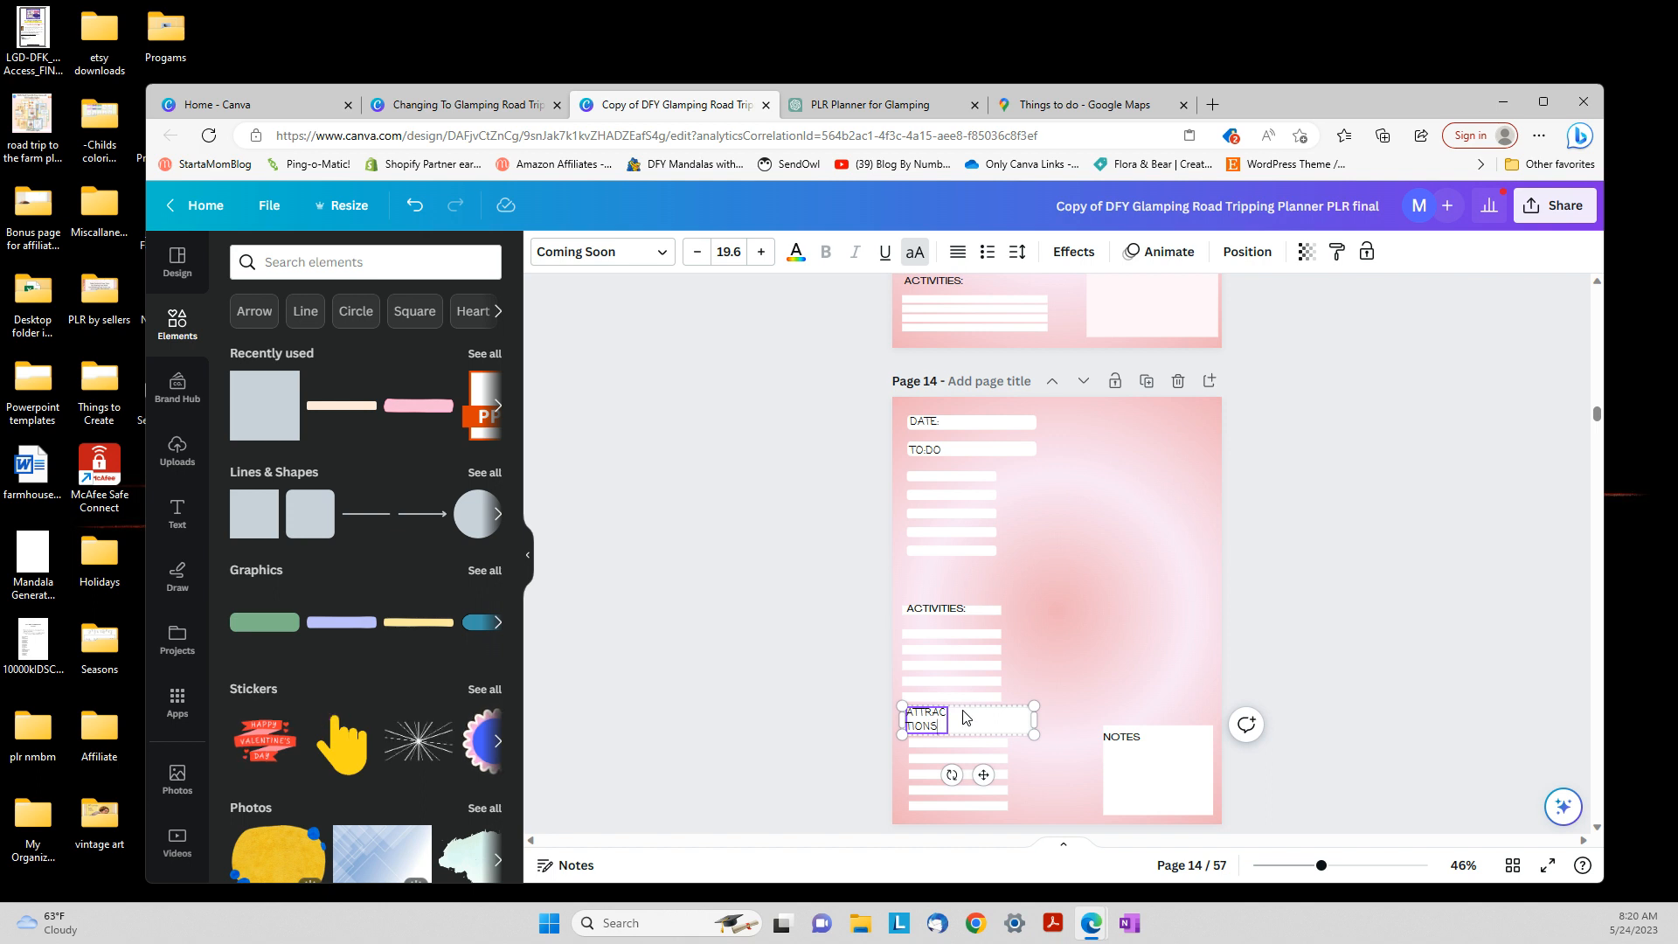
# Remove the white bar behind ATTRACTIONS, then widen the label to one line and settle it above the lowest bars
pyautogui.scroll(4, 966, 712)
pyautogui.scroll(-4, 968, 713)
pyautogui.click(806, 742)
pyautogui.click(989, 731)
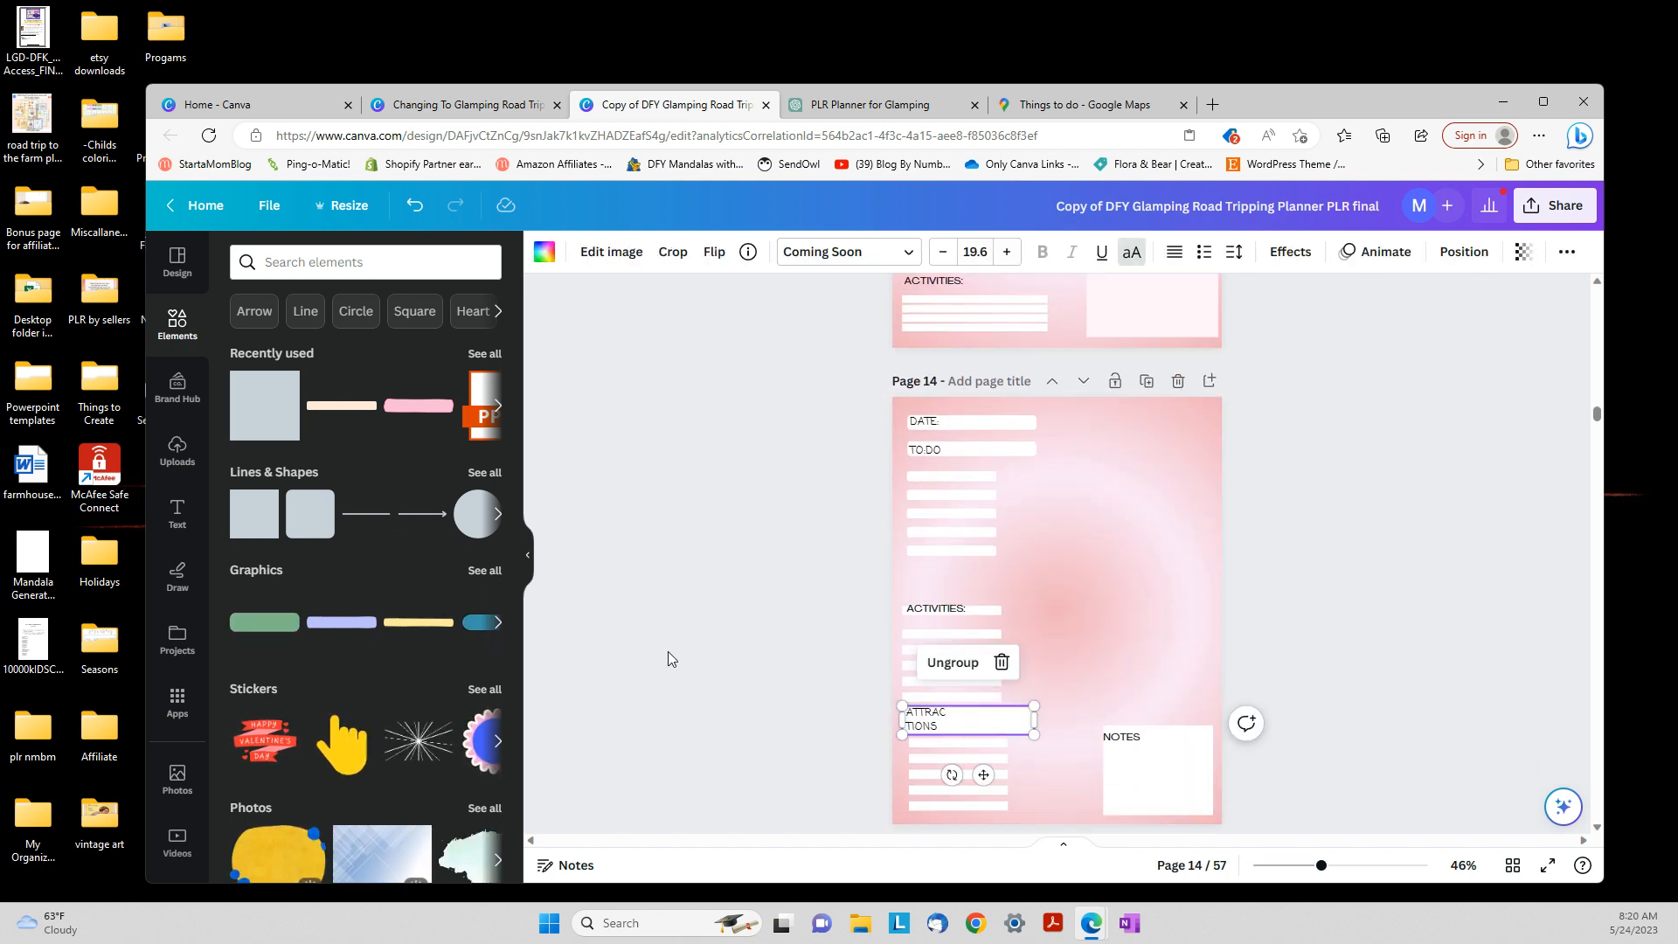
pyautogui.press('Delete')
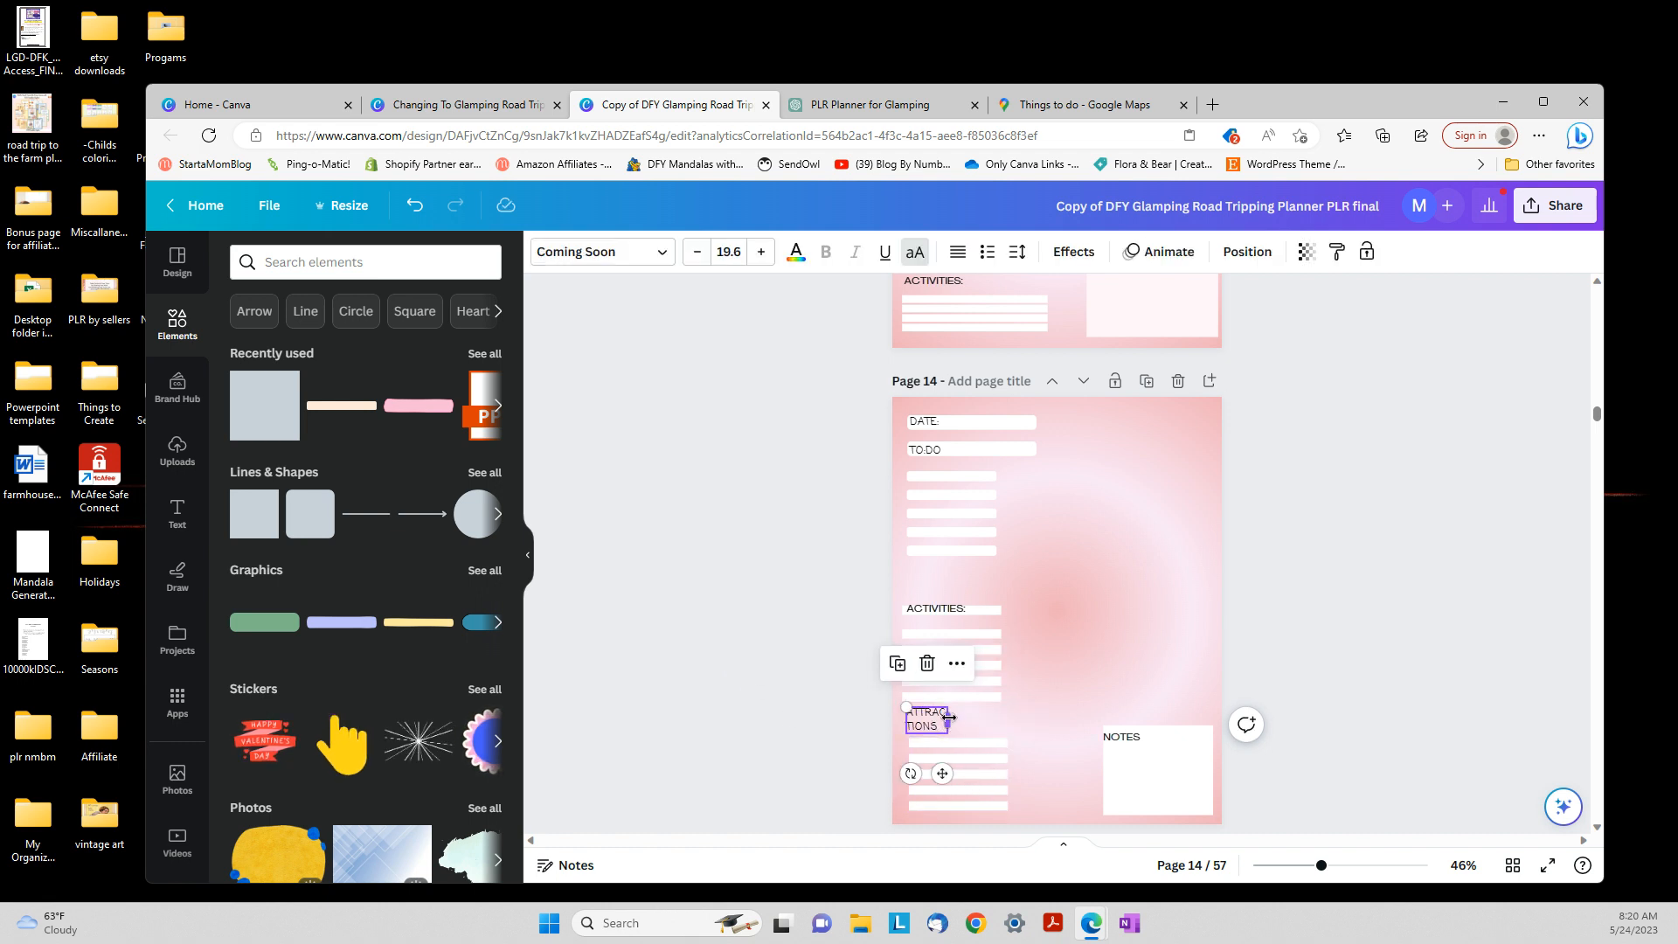
pyautogui.moveTo(948, 718)
pyautogui.mouseDown()
pyautogui.moveTo(1021, 720)
pyautogui.moveTo(953, 739)
pyautogui.mouseUp()
pyautogui.click(842, 723)
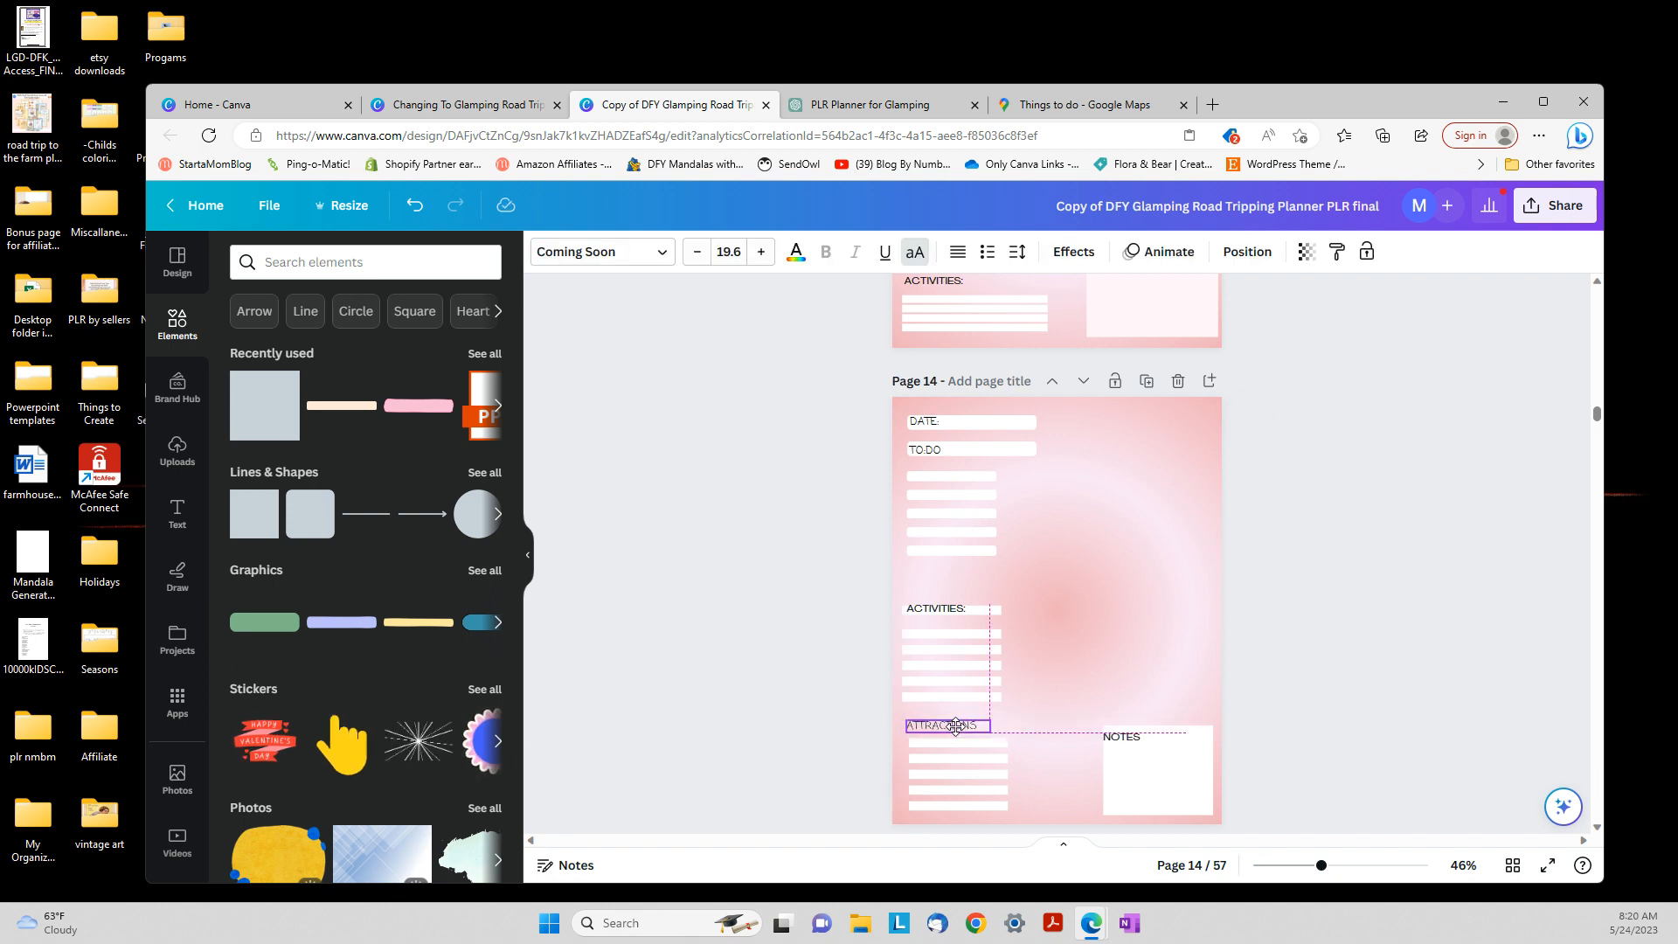
# Enlarge the group of five bars beneath ATTRACTIONS and shift it slightly toward the page's left edge
pyautogui.click(997, 778)
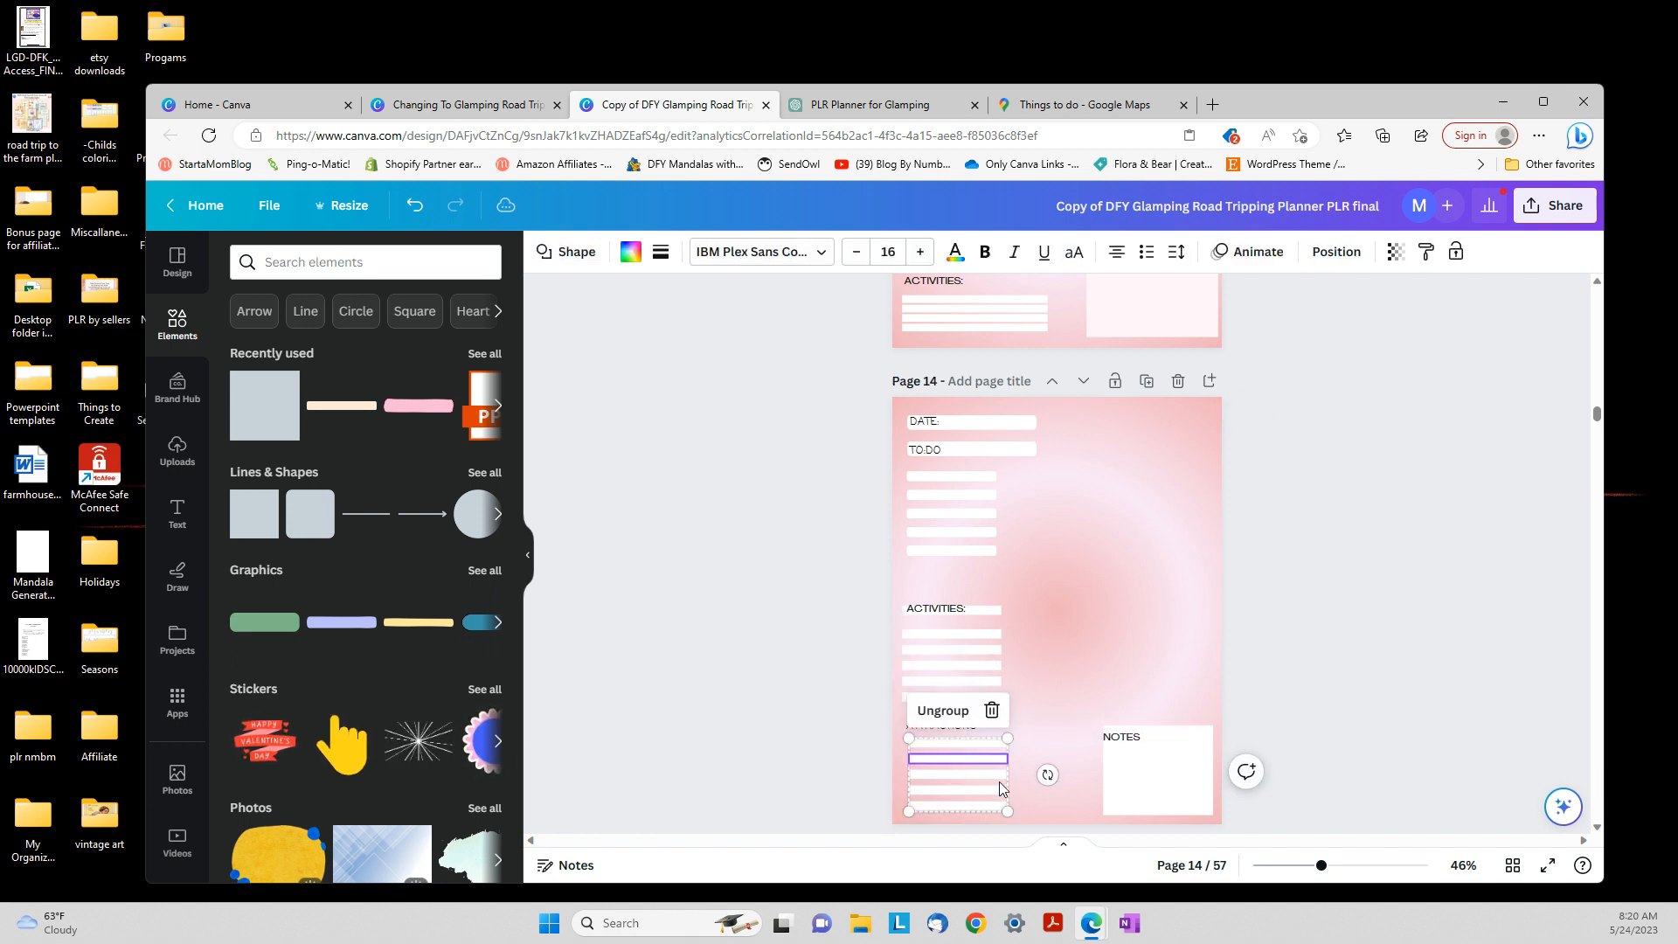
pyautogui.moveTo(1008, 812); pyautogui.dragTo(970, 785)
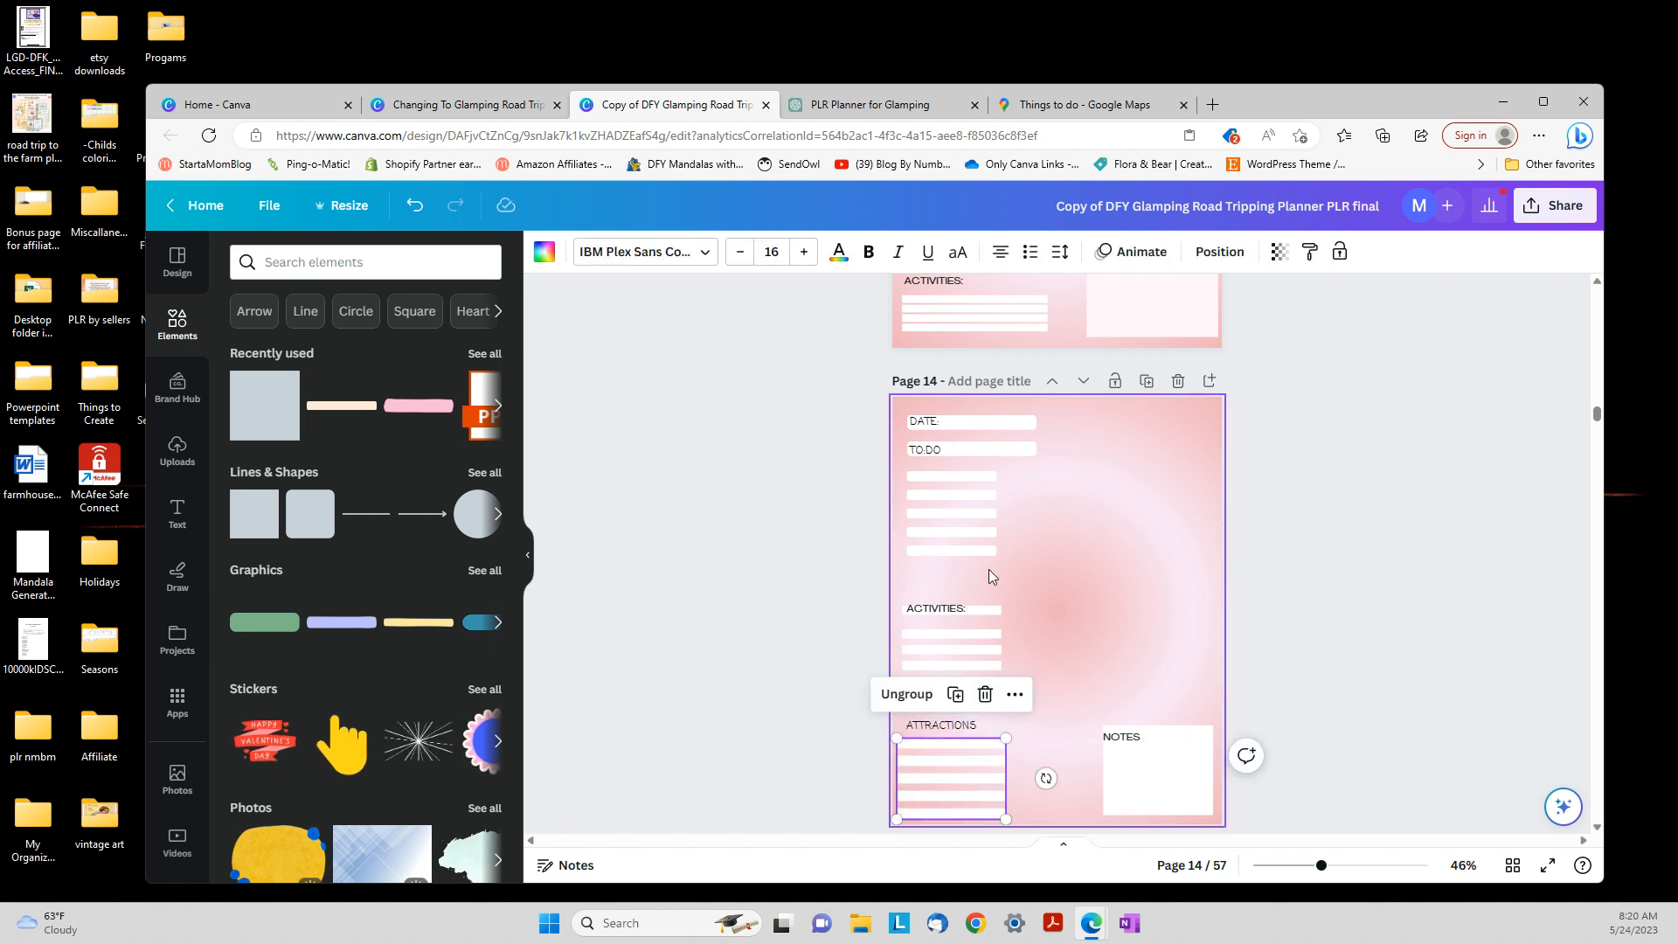
pyautogui.click(685, 638)
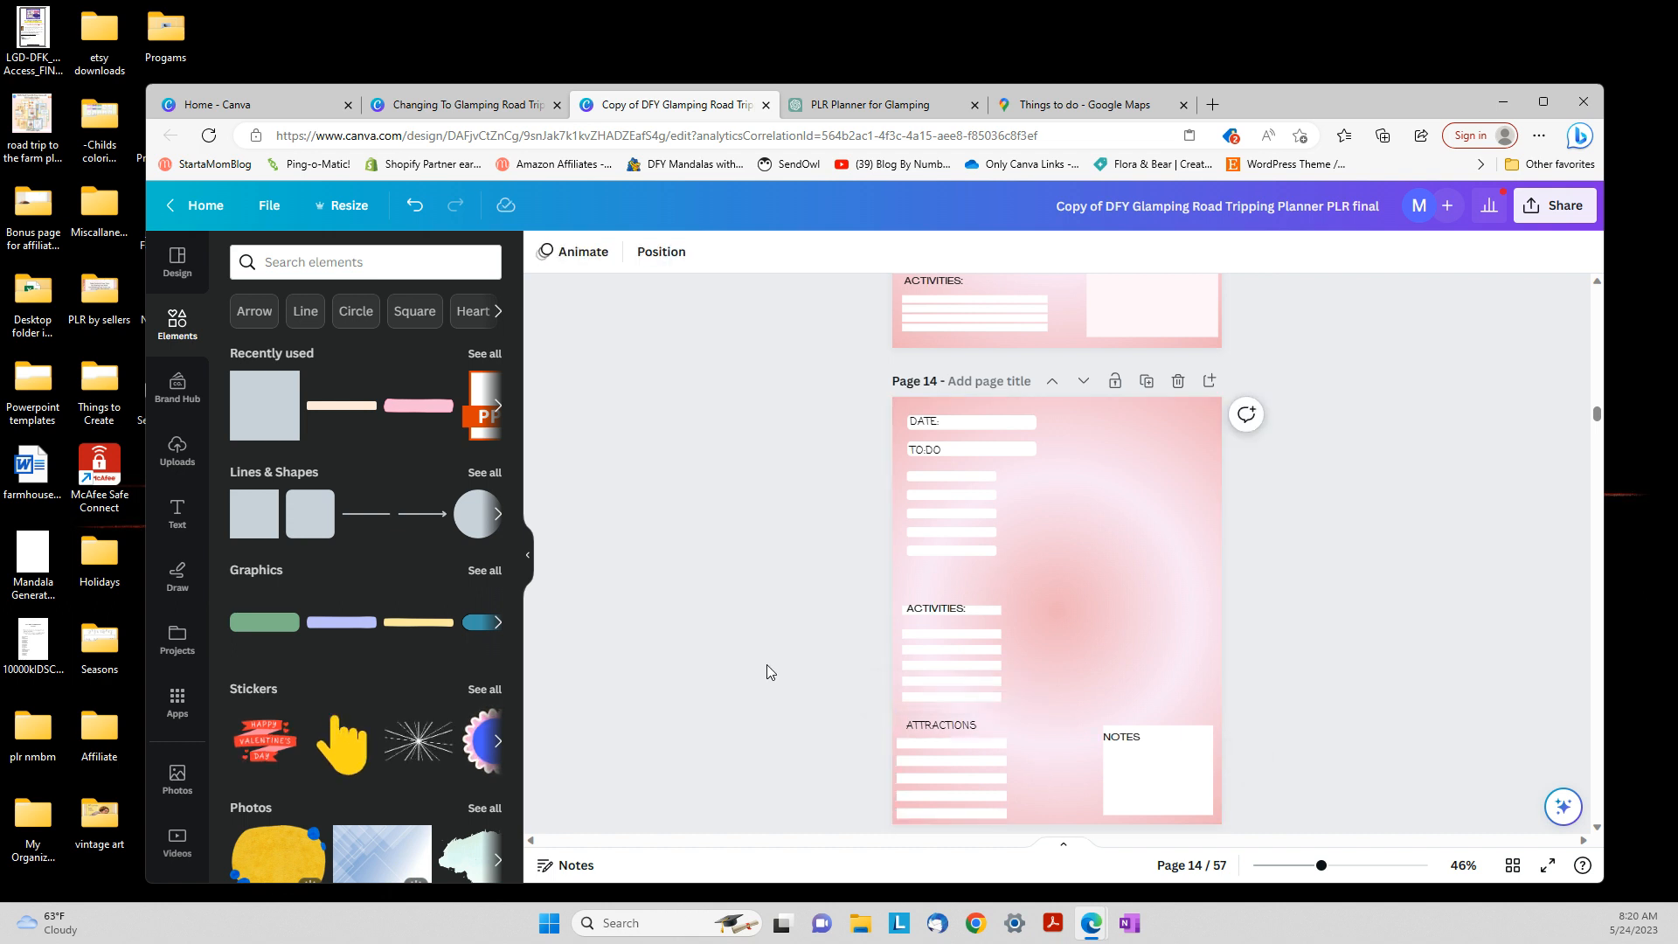
# Set the font of the ACTIVITIES label on page 14 to Coming Soon, matching the ATTRACTIONS label
pyautogui.click(947, 614)
pyautogui.click(938, 728)
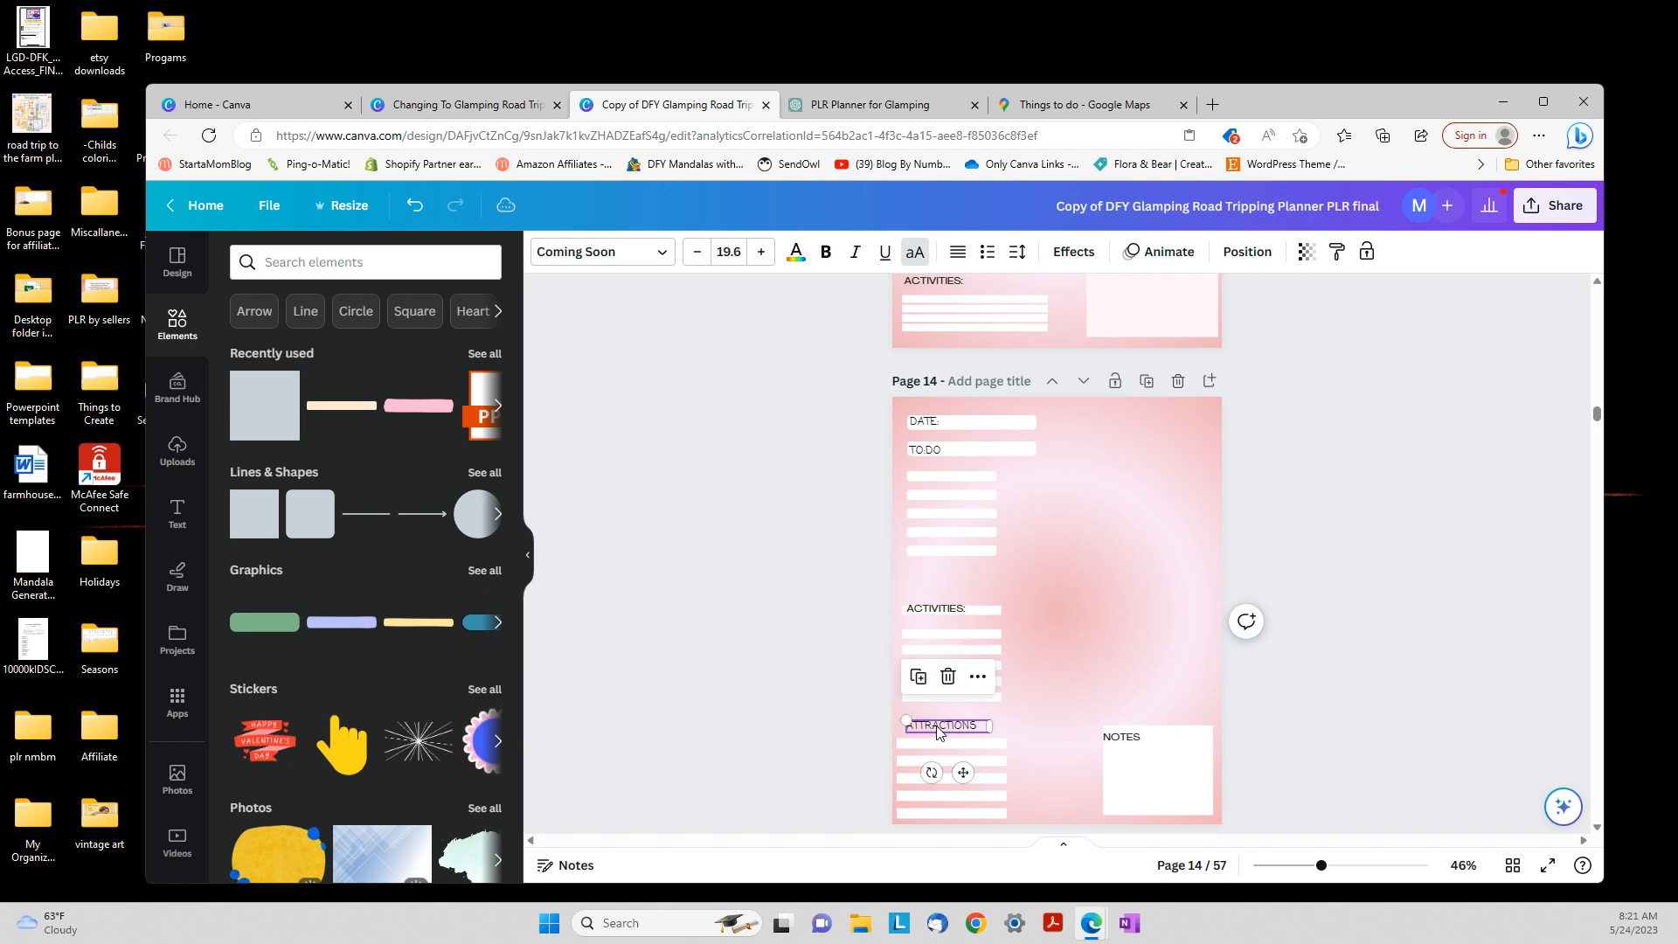
pyautogui.click(927, 612)
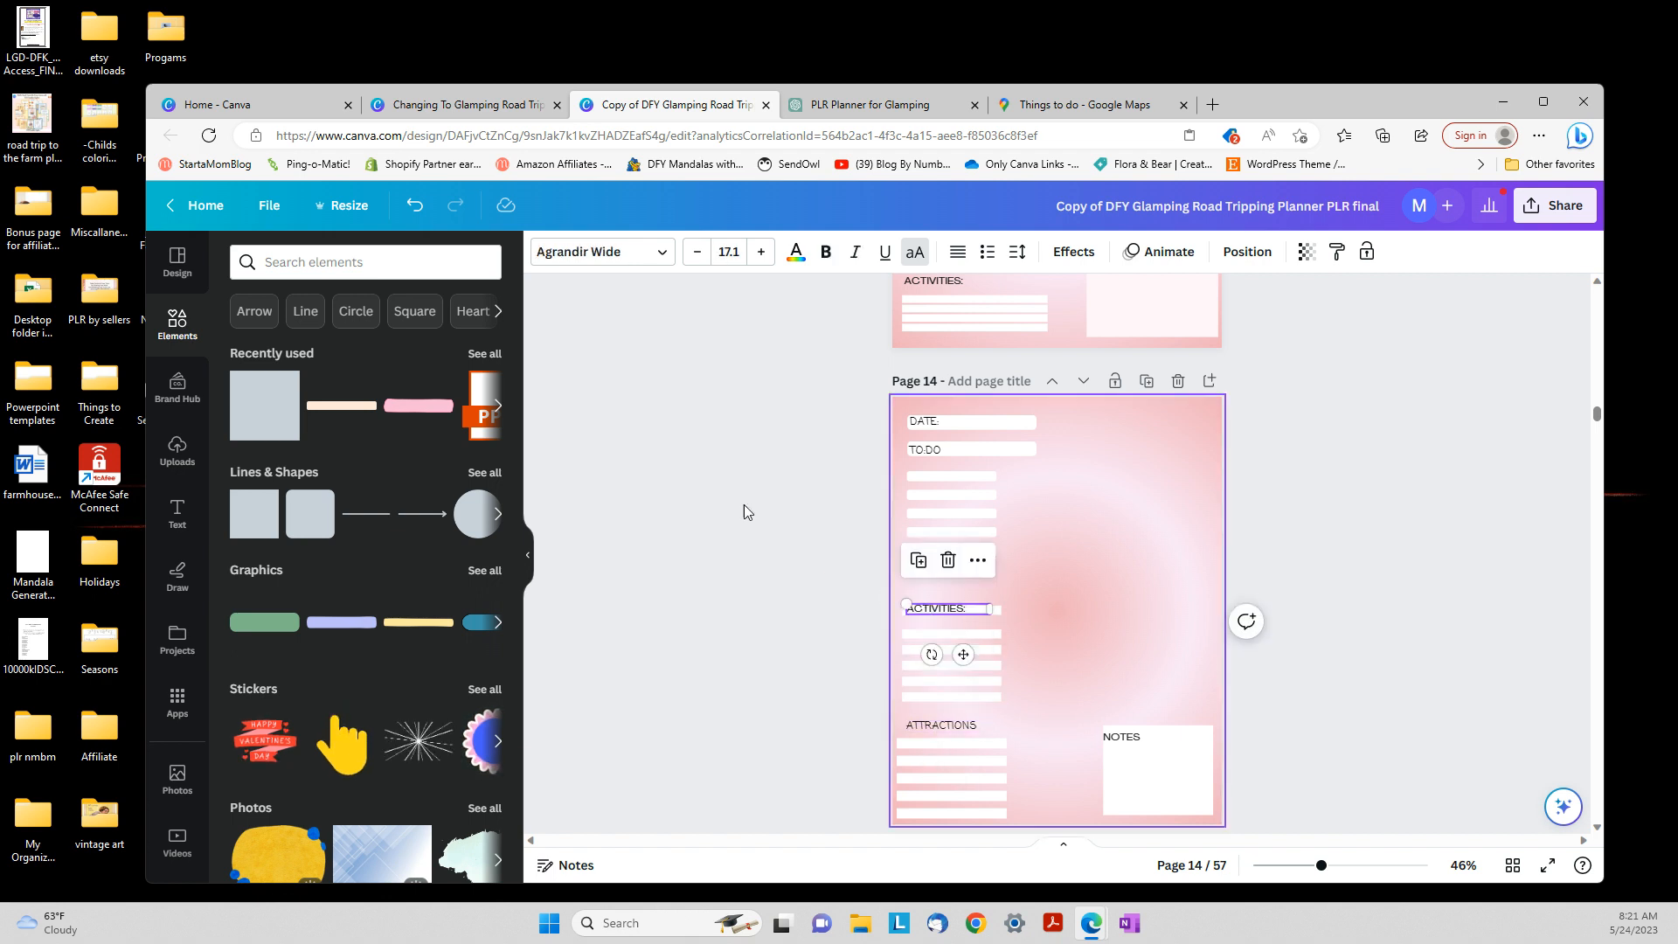
pyautogui.click(603, 252)
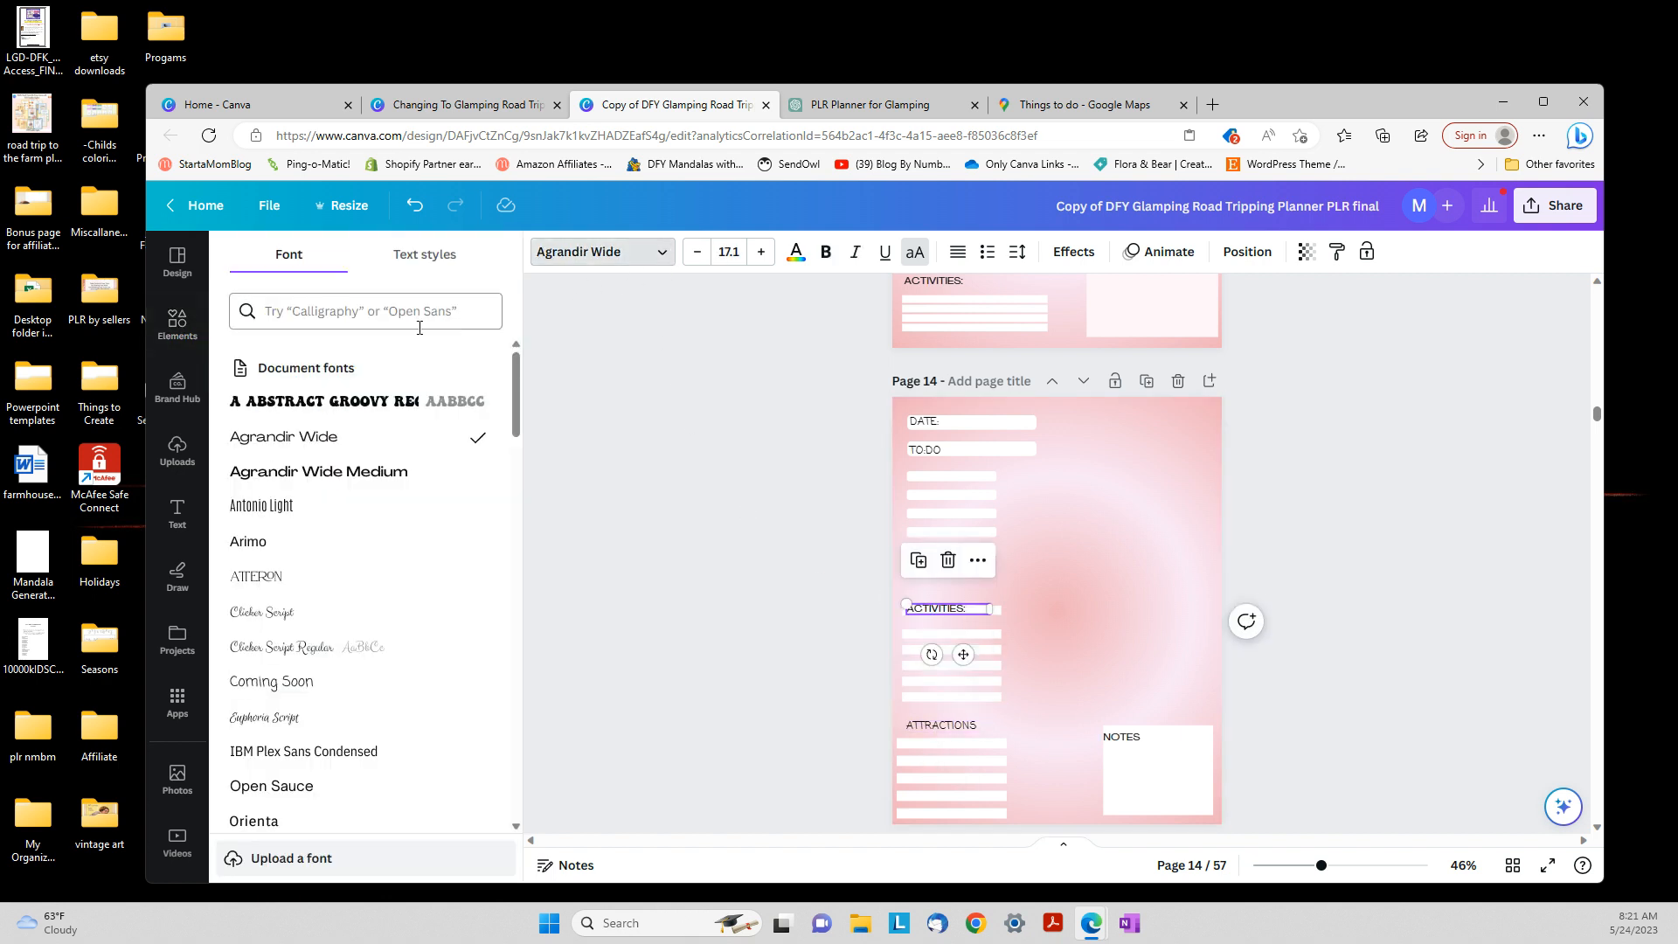
pyautogui.click(340, 310)
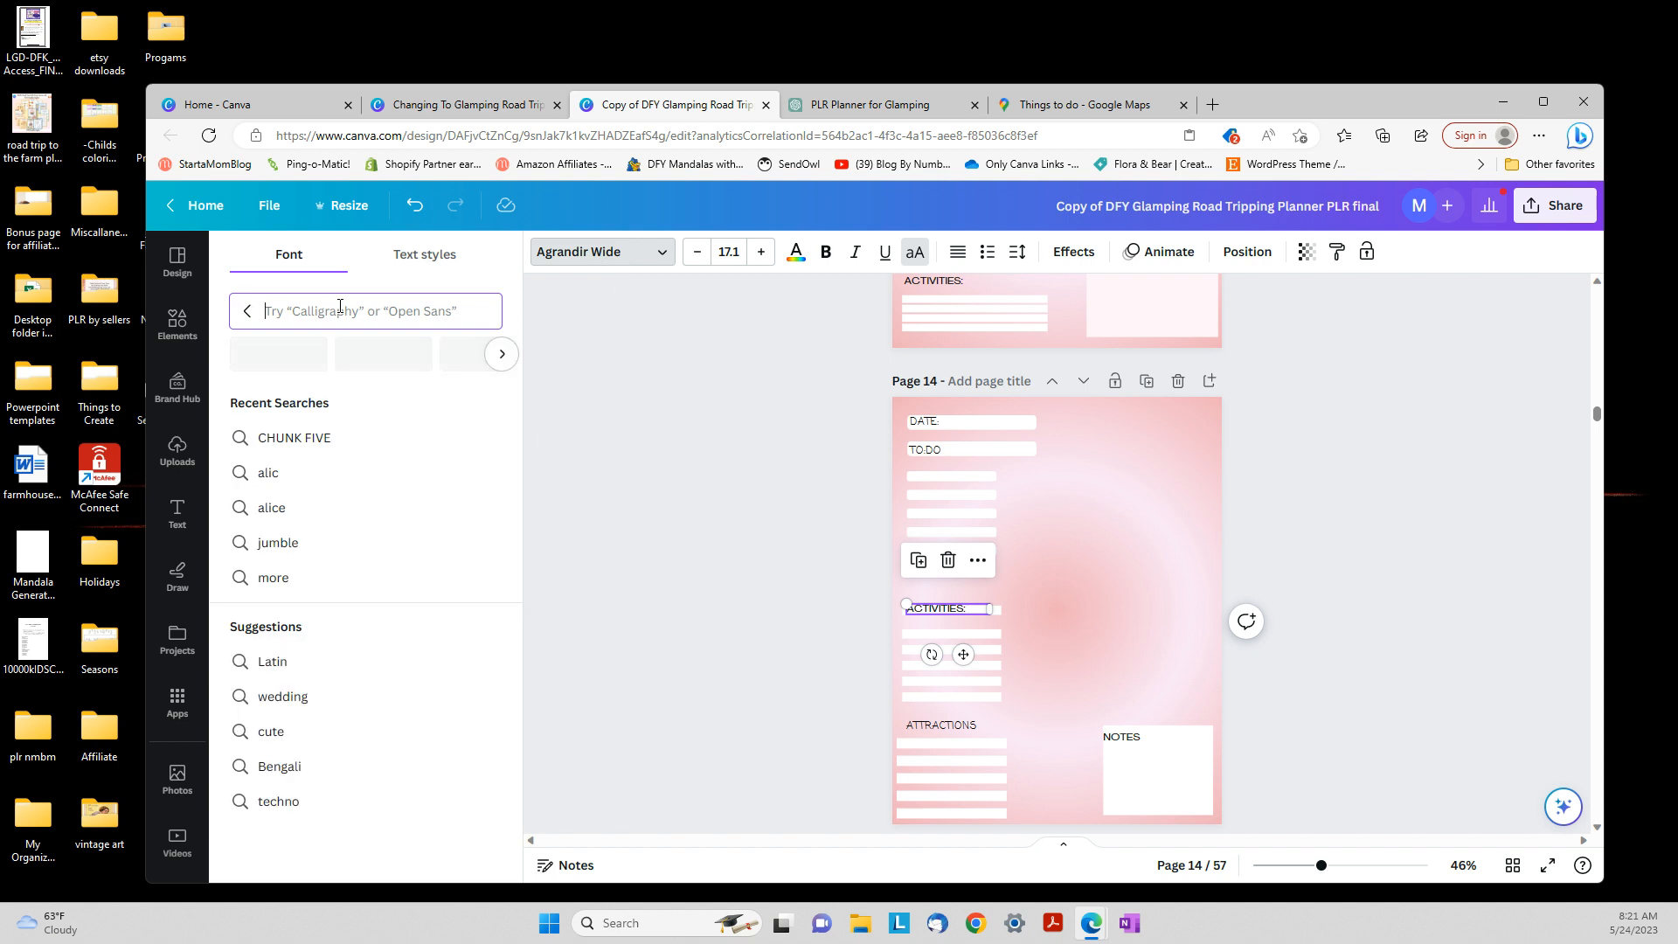
pyautogui.write('coming')
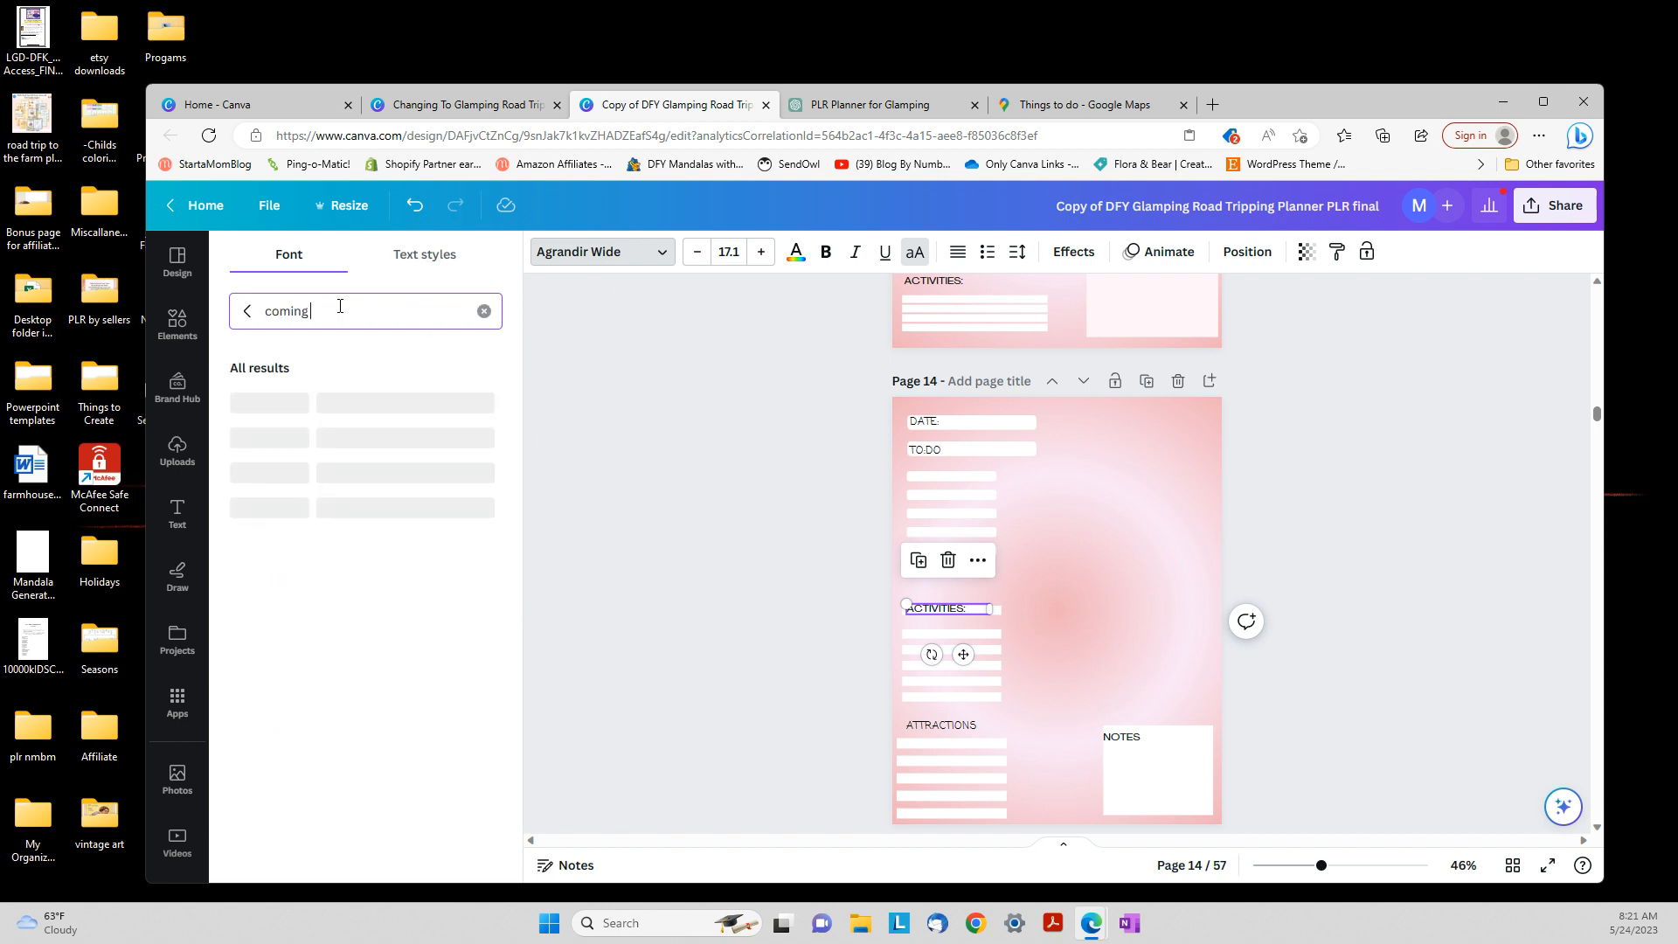
pyautogui.write(' soon')
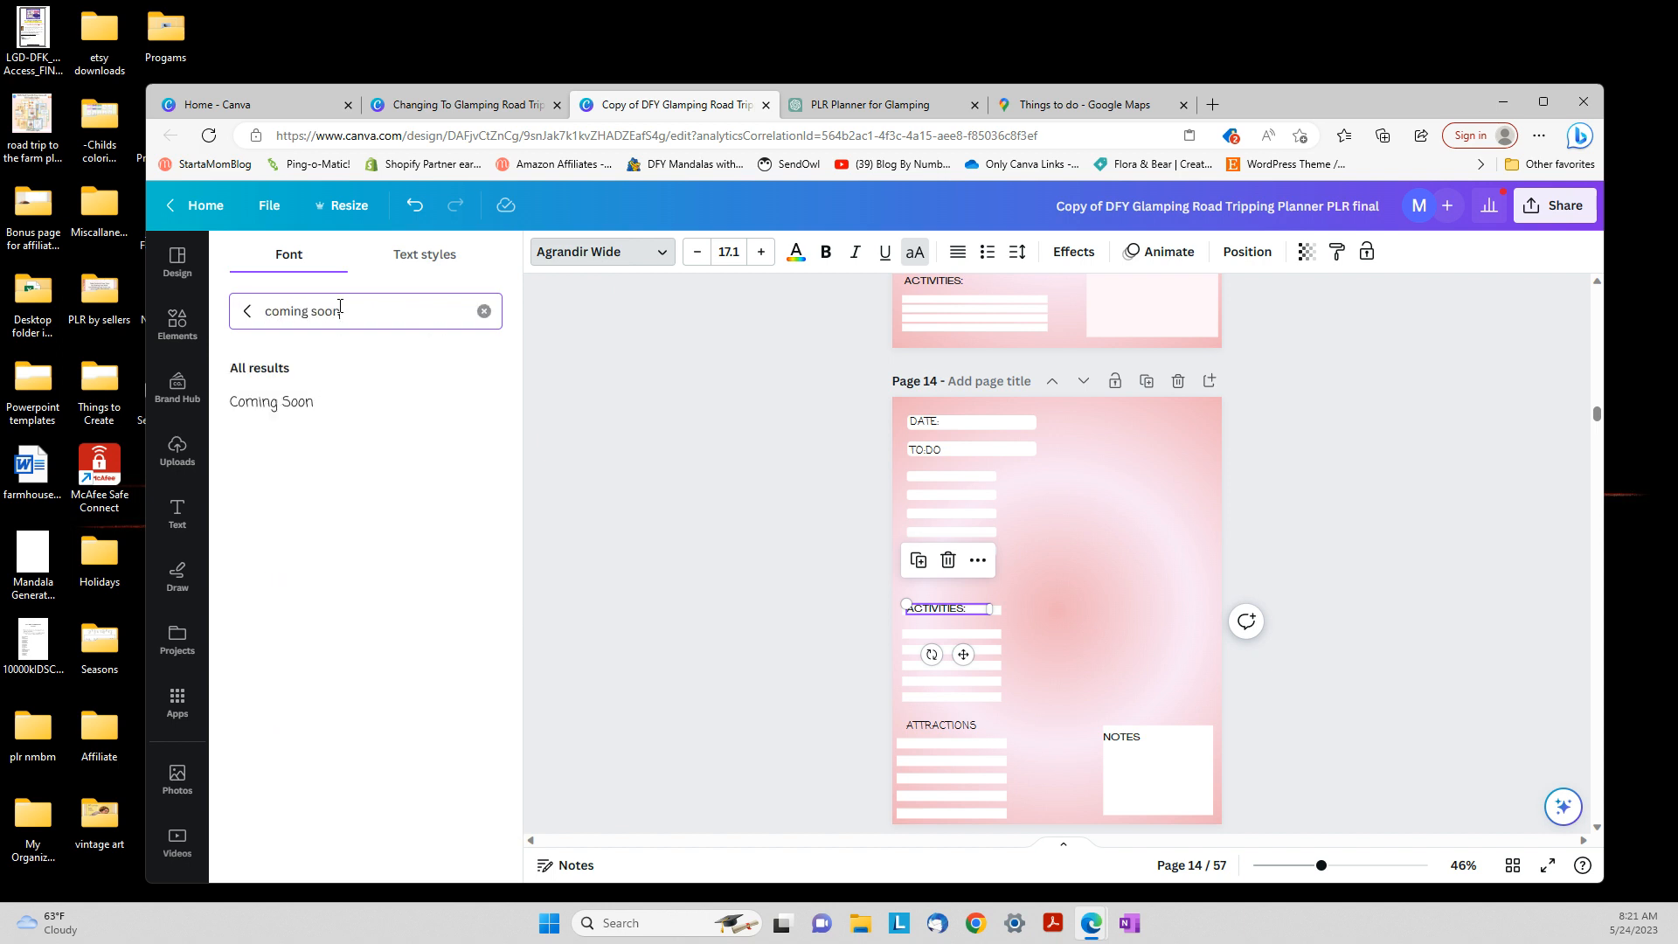
pyautogui.click(271, 404)
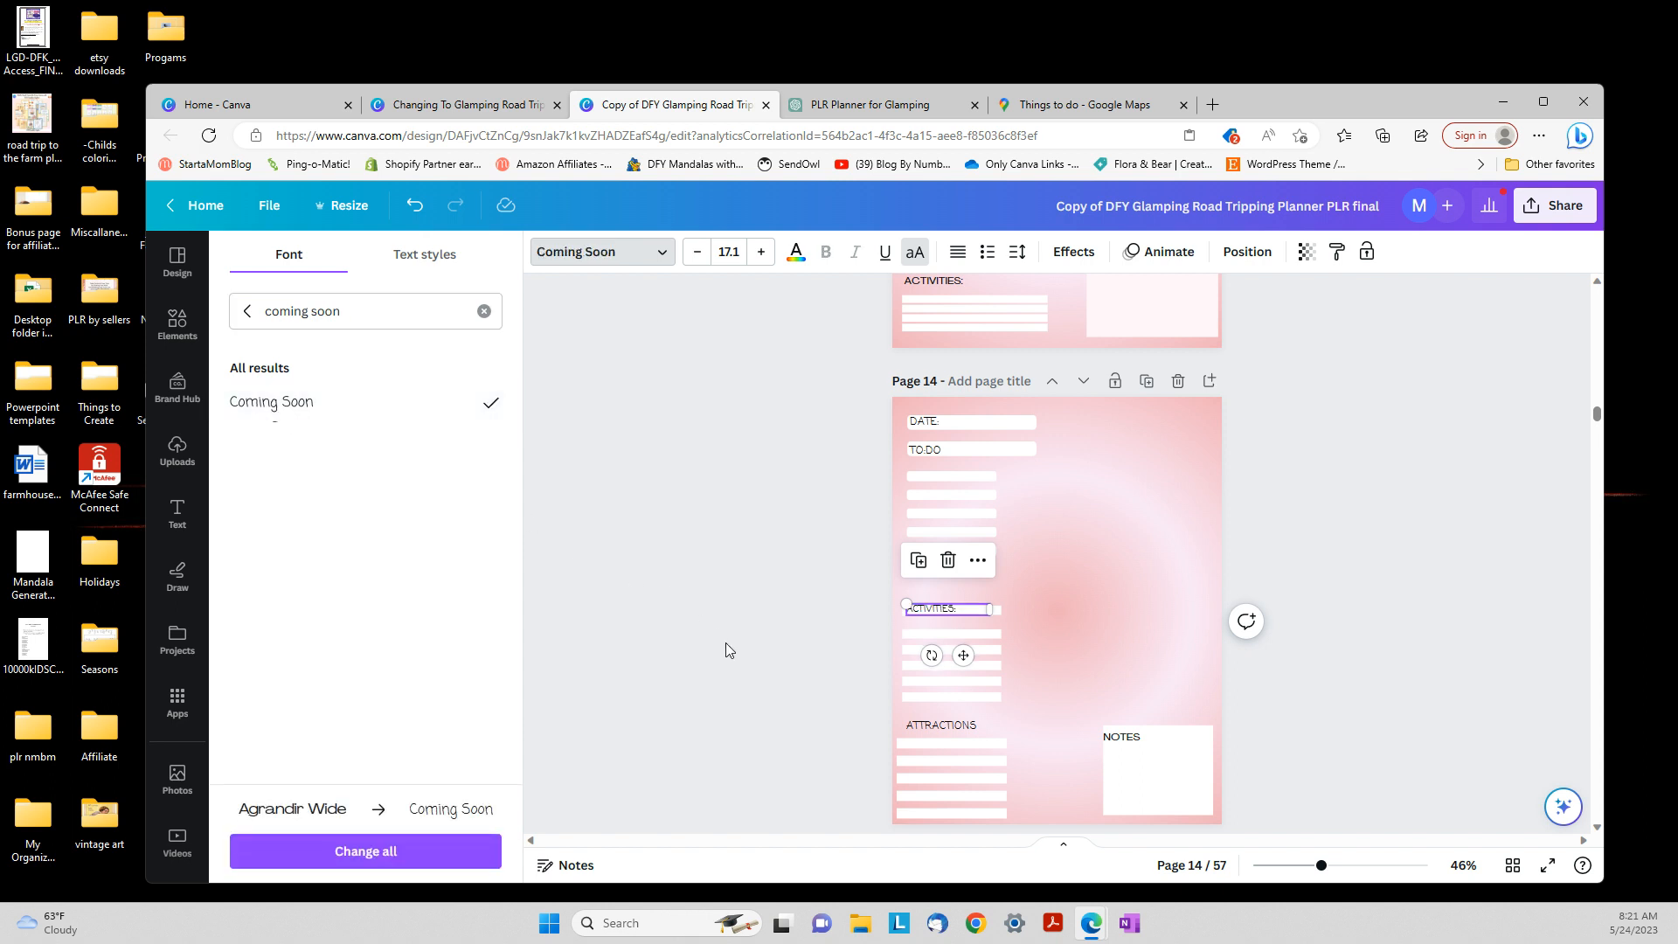
pyautogui.click(725, 643)
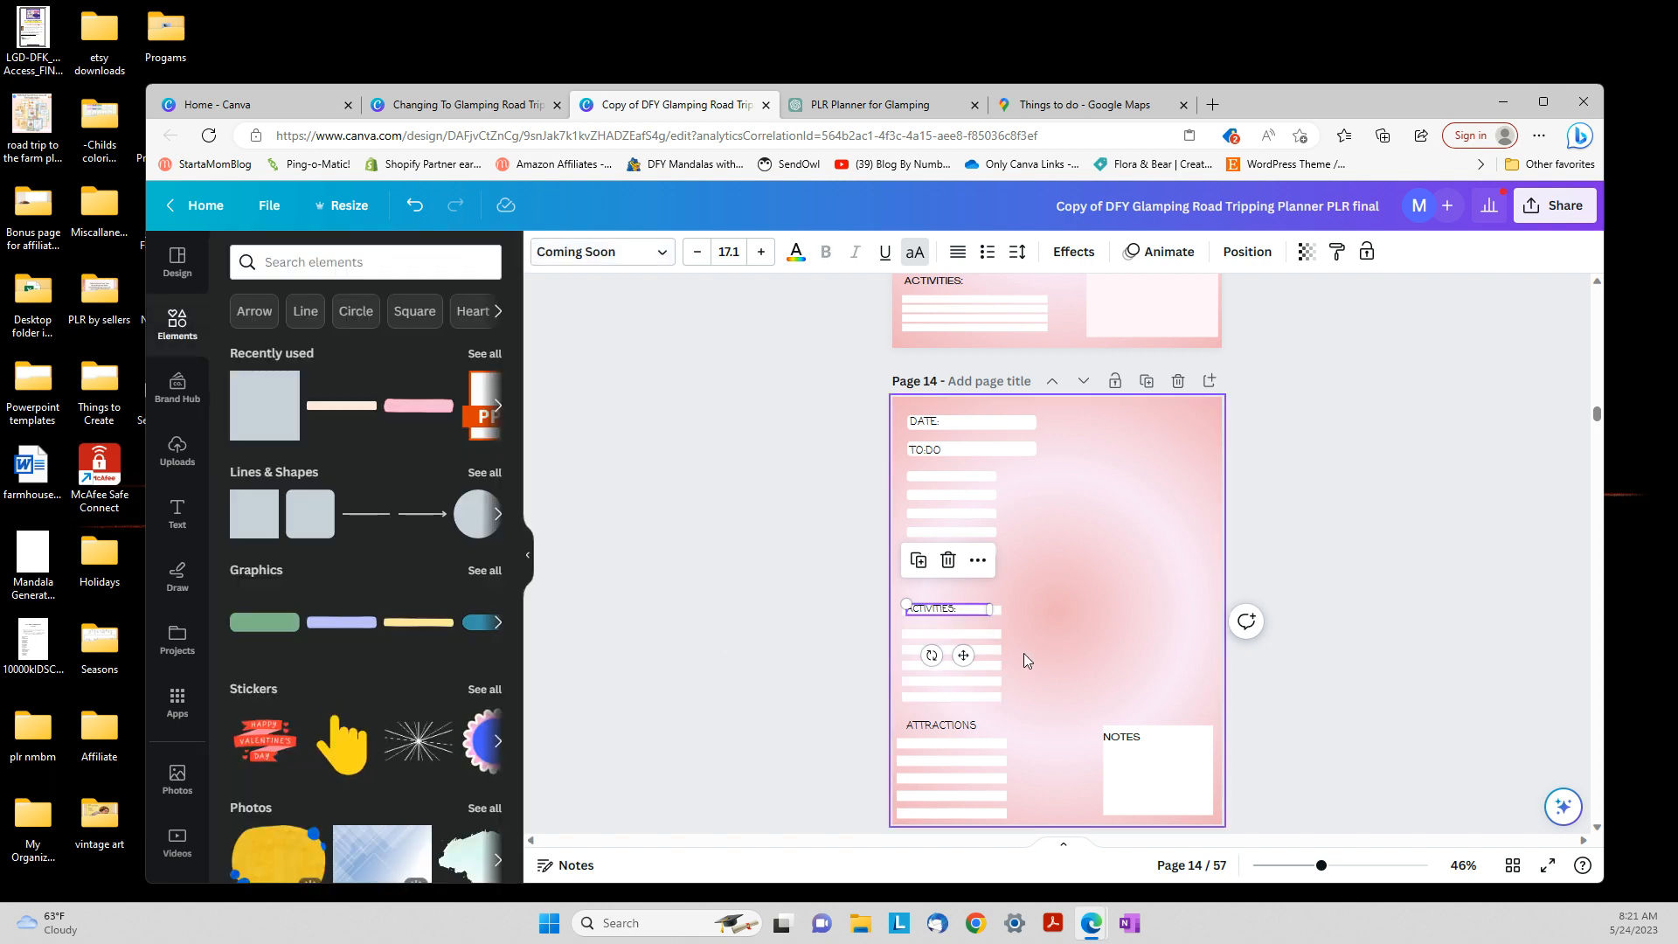
# Copy the lined NOTES block from page 13 and place it on page 14 above the white NOTES box
pyautogui.scroll(2, 1025, 653)
pyautogui.scroll(-2, 1025, 653)
pyautogui.scroll(5, 1024, 655)
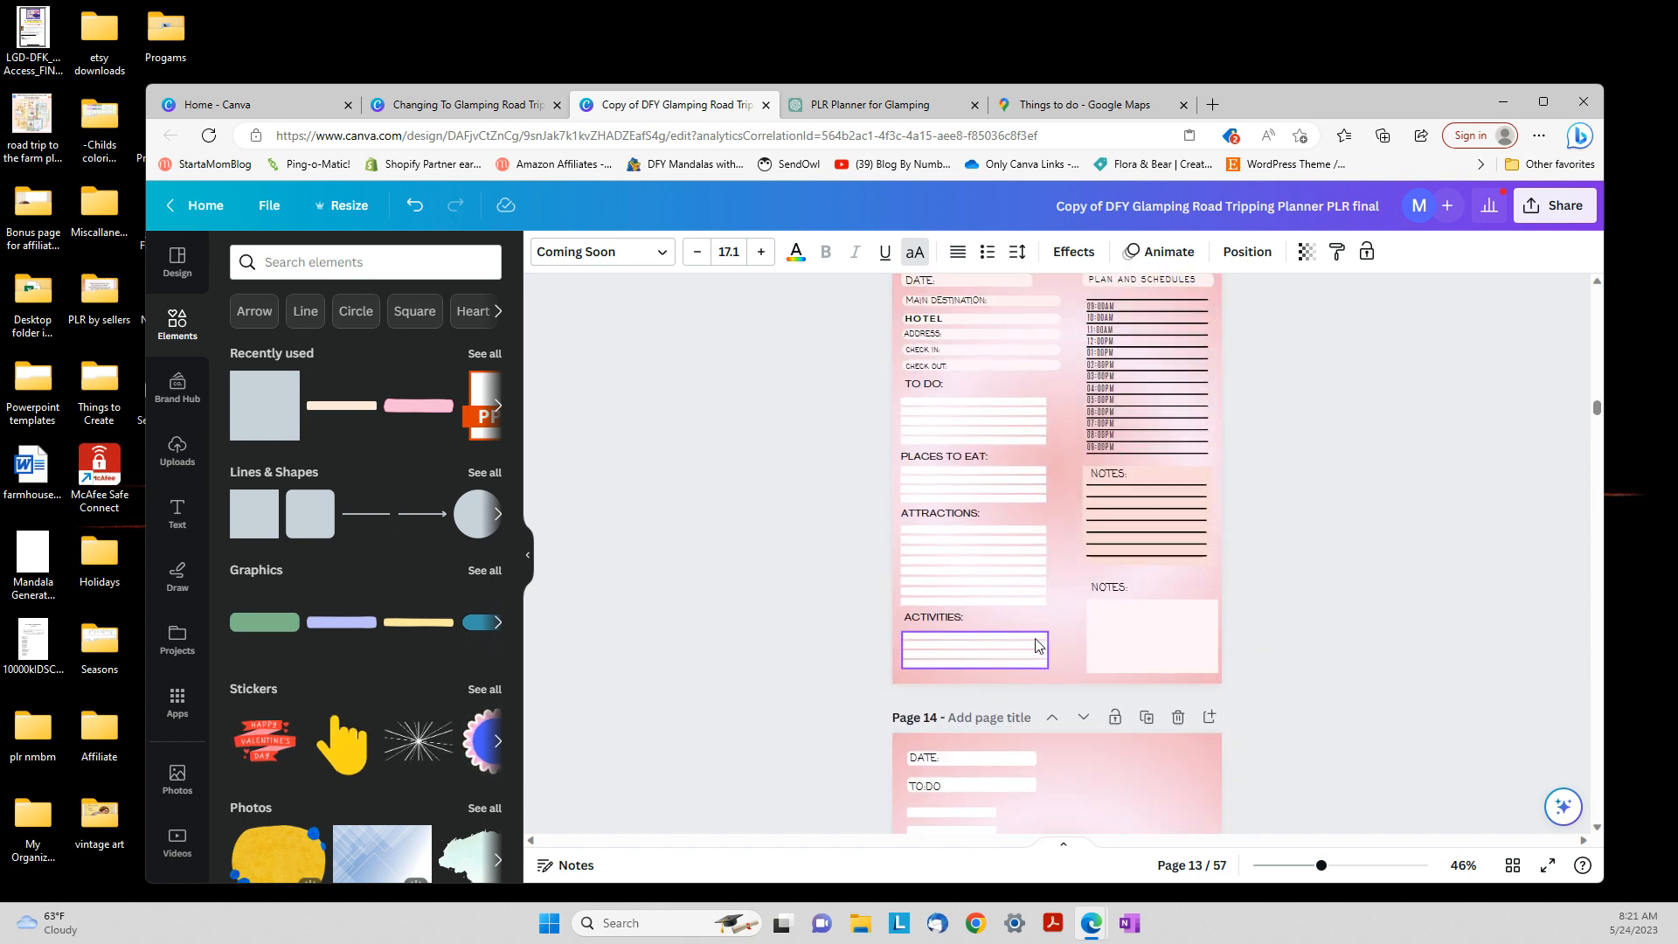
pyautogui.click(1137, 524)
pyautogui.rightClick(1136, 525)
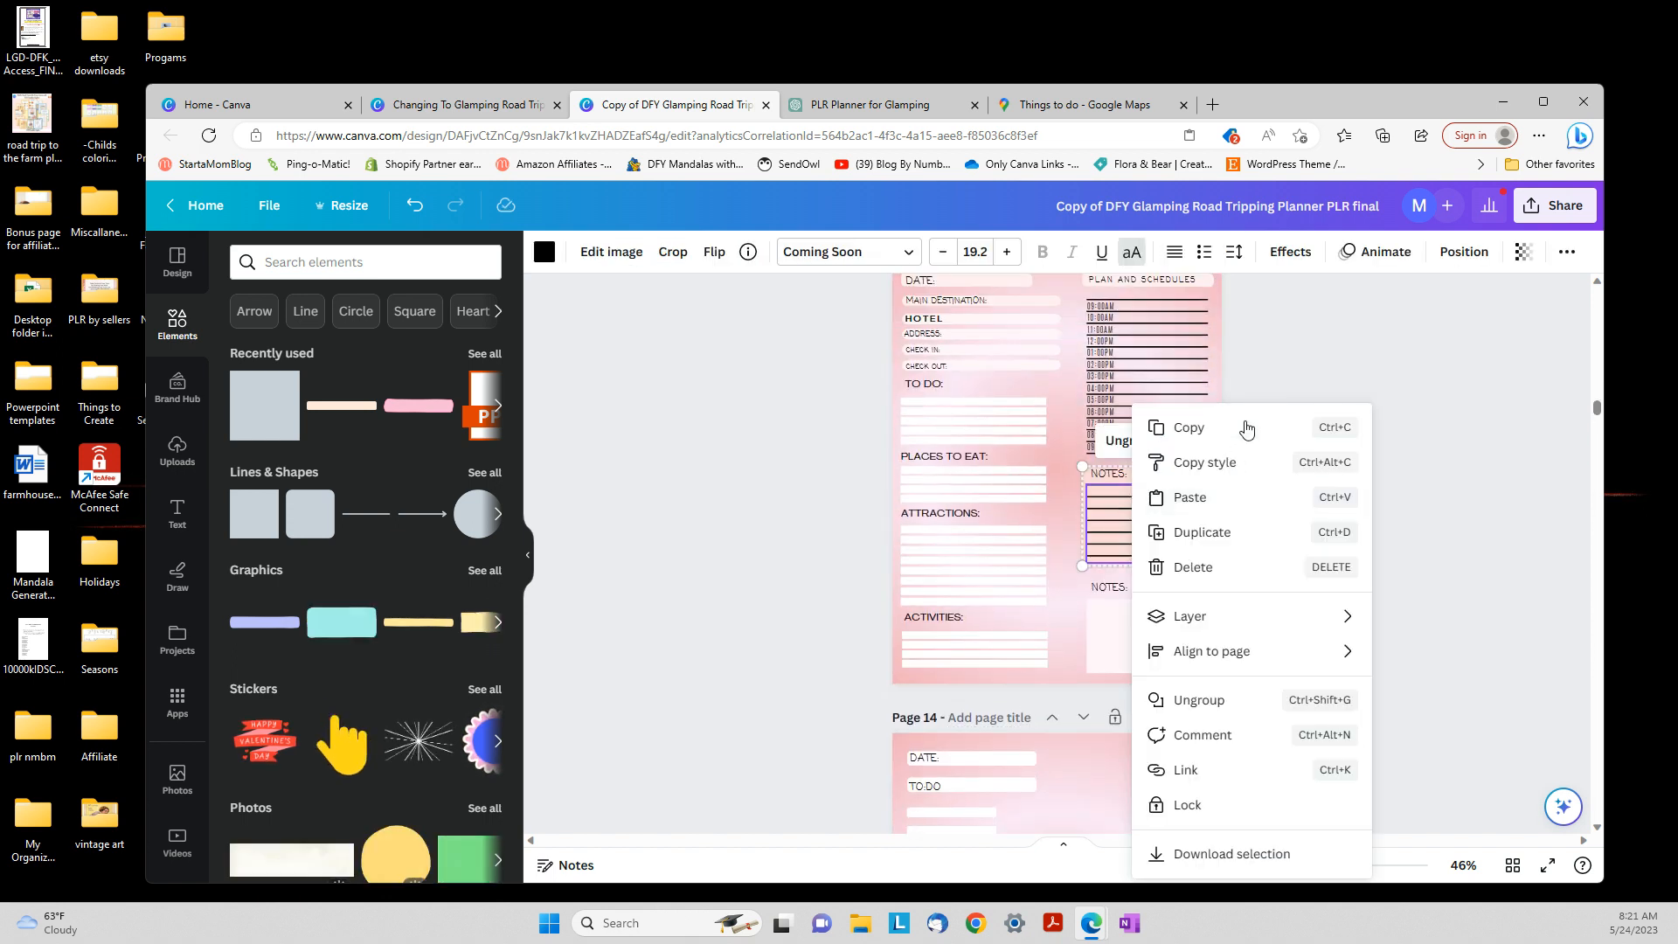
pyautogui.click(1240, 428)
pyautogui.scroll(-5, 1225, 464)
pyautogui.rightClick(1129, 546)
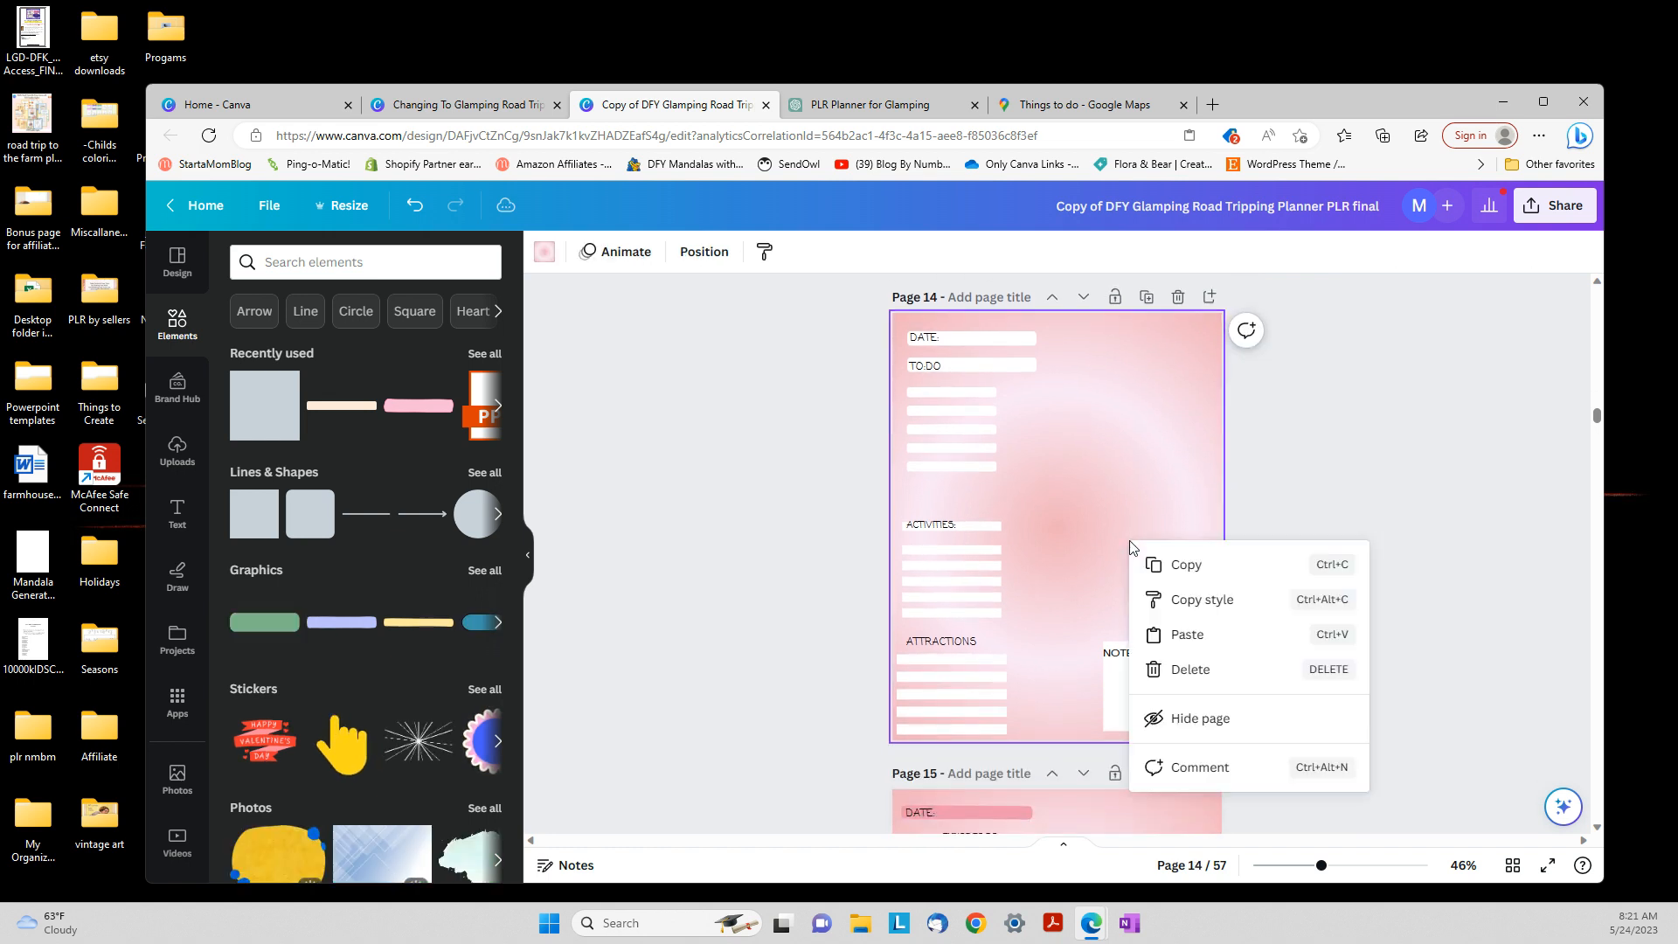
pyautogui.click(1199, 647)
pyautogui.moveTo(1167, 548); pyautogui.dragTo(1168, 557)
# Copy the hourly schedule lines from page 13 and paste them onto page 14 above the lined NOTES block
pyautogui.scroll(5, 1168, 557)
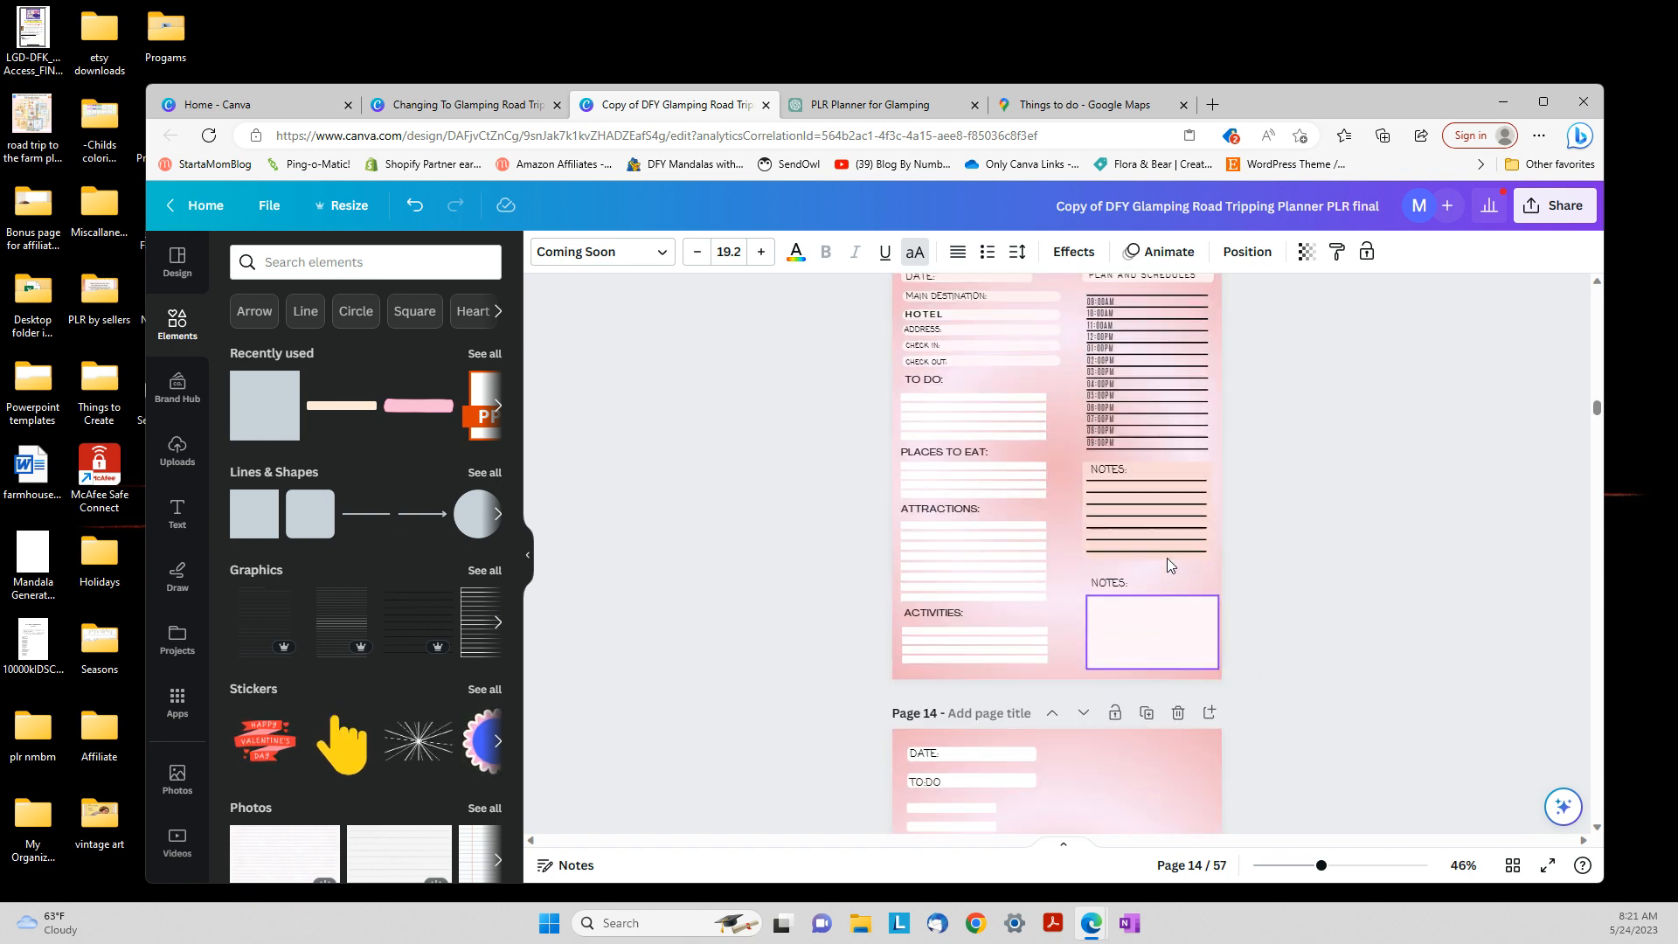
pyautogui.scroll(1, 1168, 559)
pyautogui.click(1163, 497)
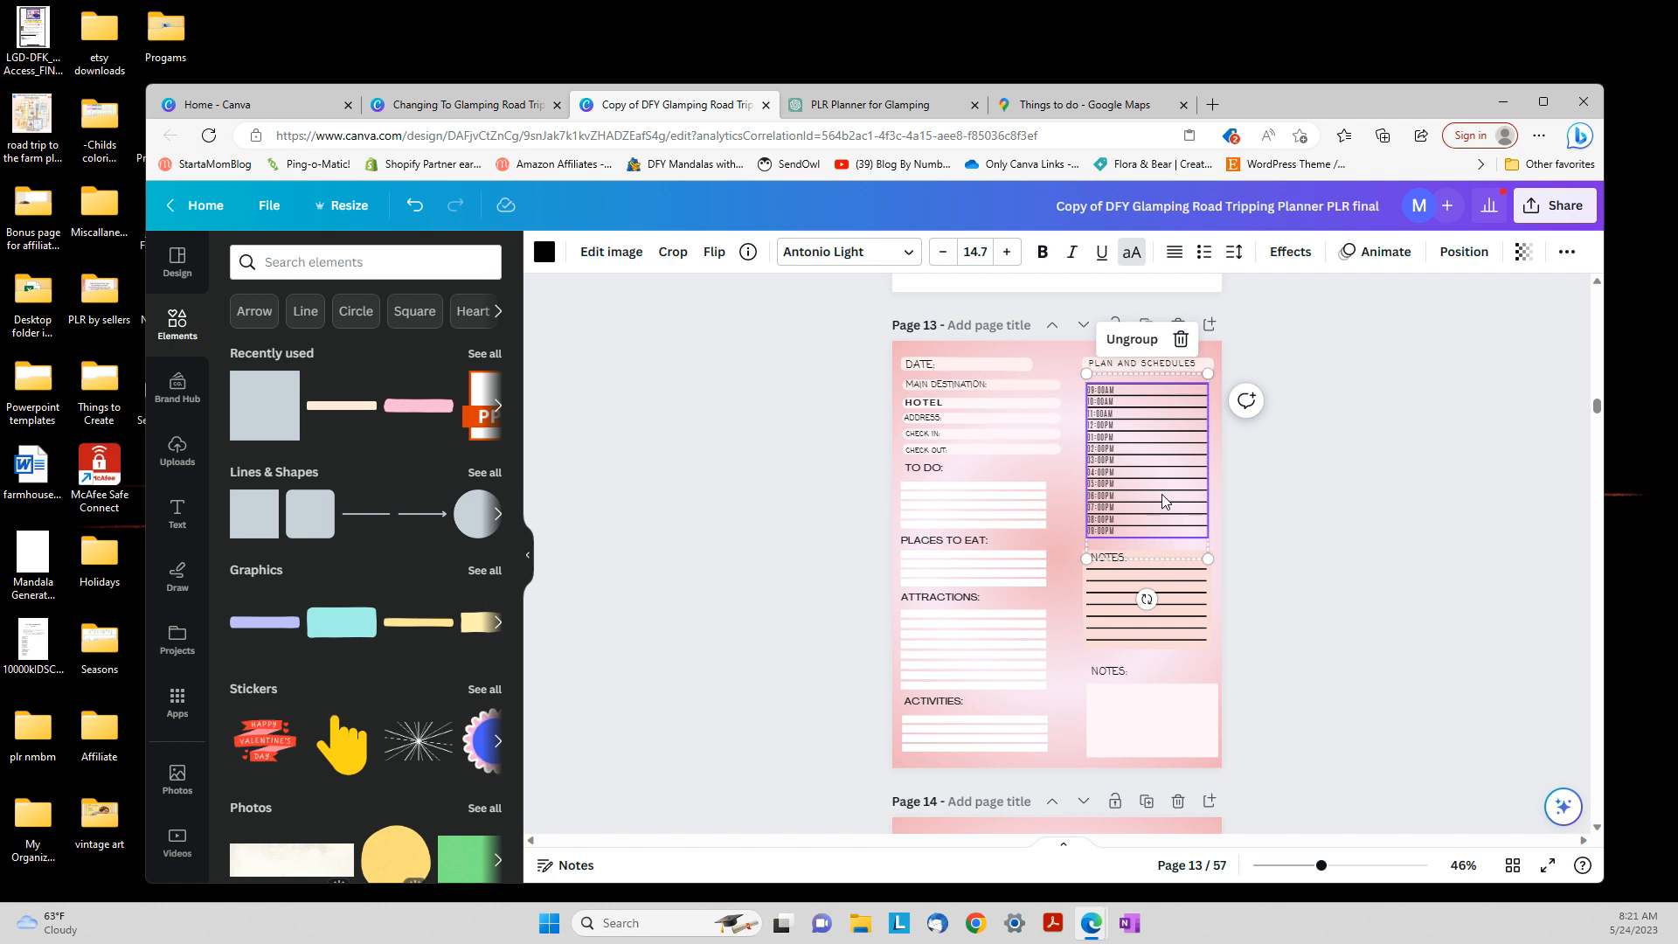
pyautogui.rightClick(1162, 494)
pyautogui.click(1236, 423)
pyautogui.scroll(-6, 1224, 585)
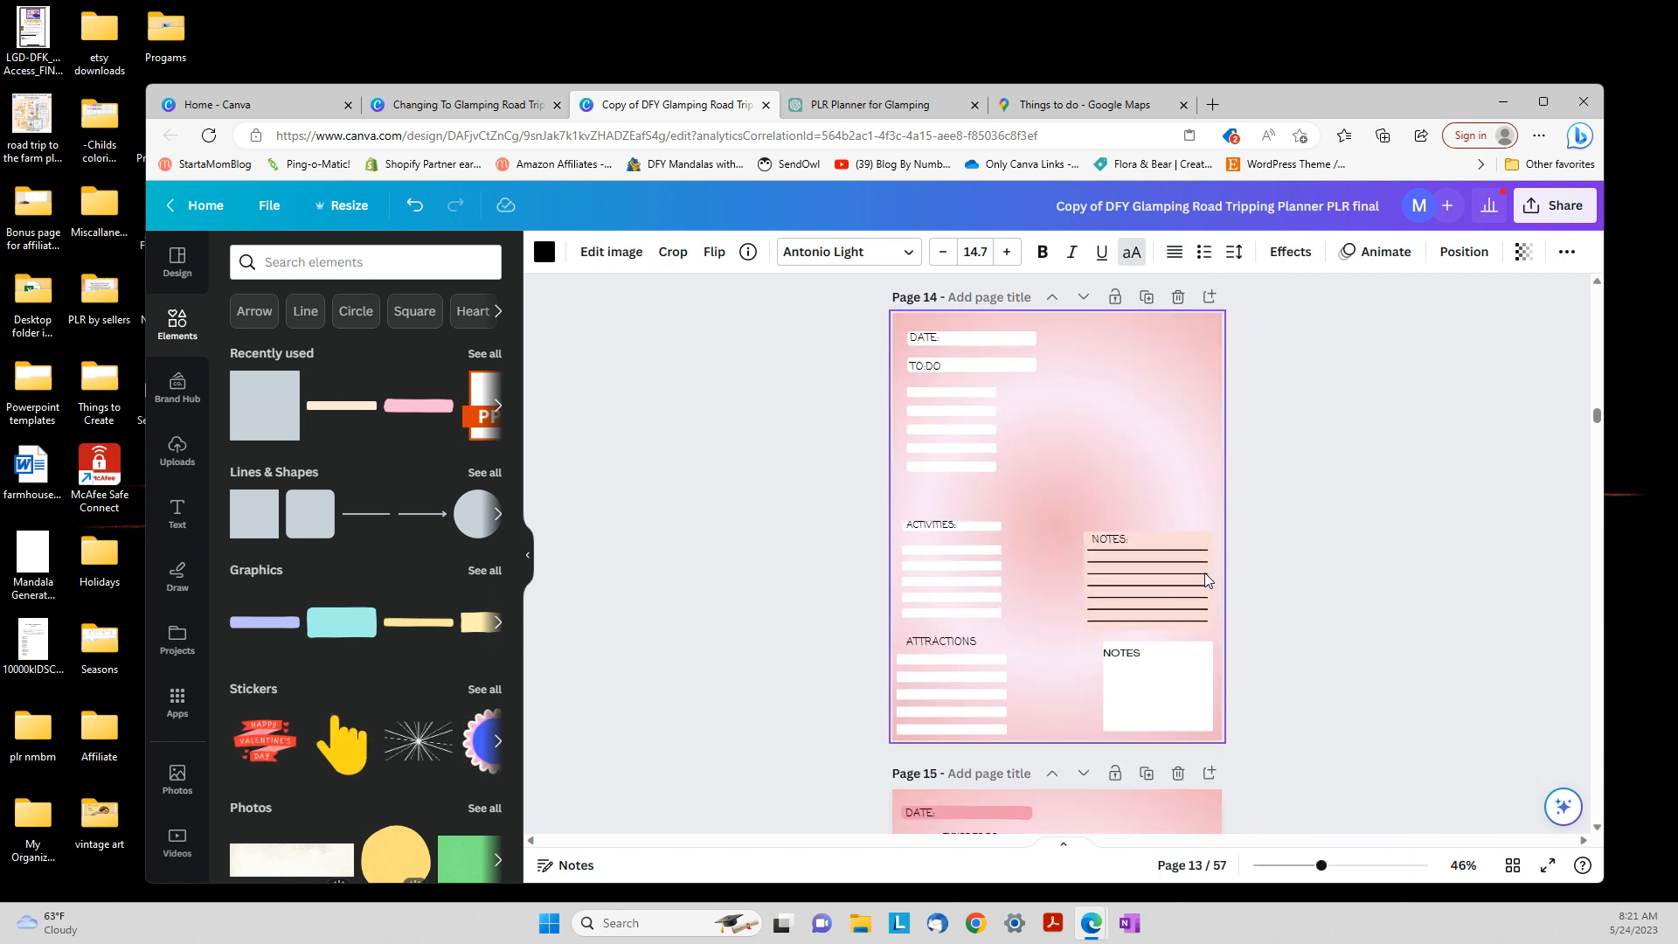
pyautogui.scroll(1, 1204, 577)
pyautogui.rightClick(1090, 447)
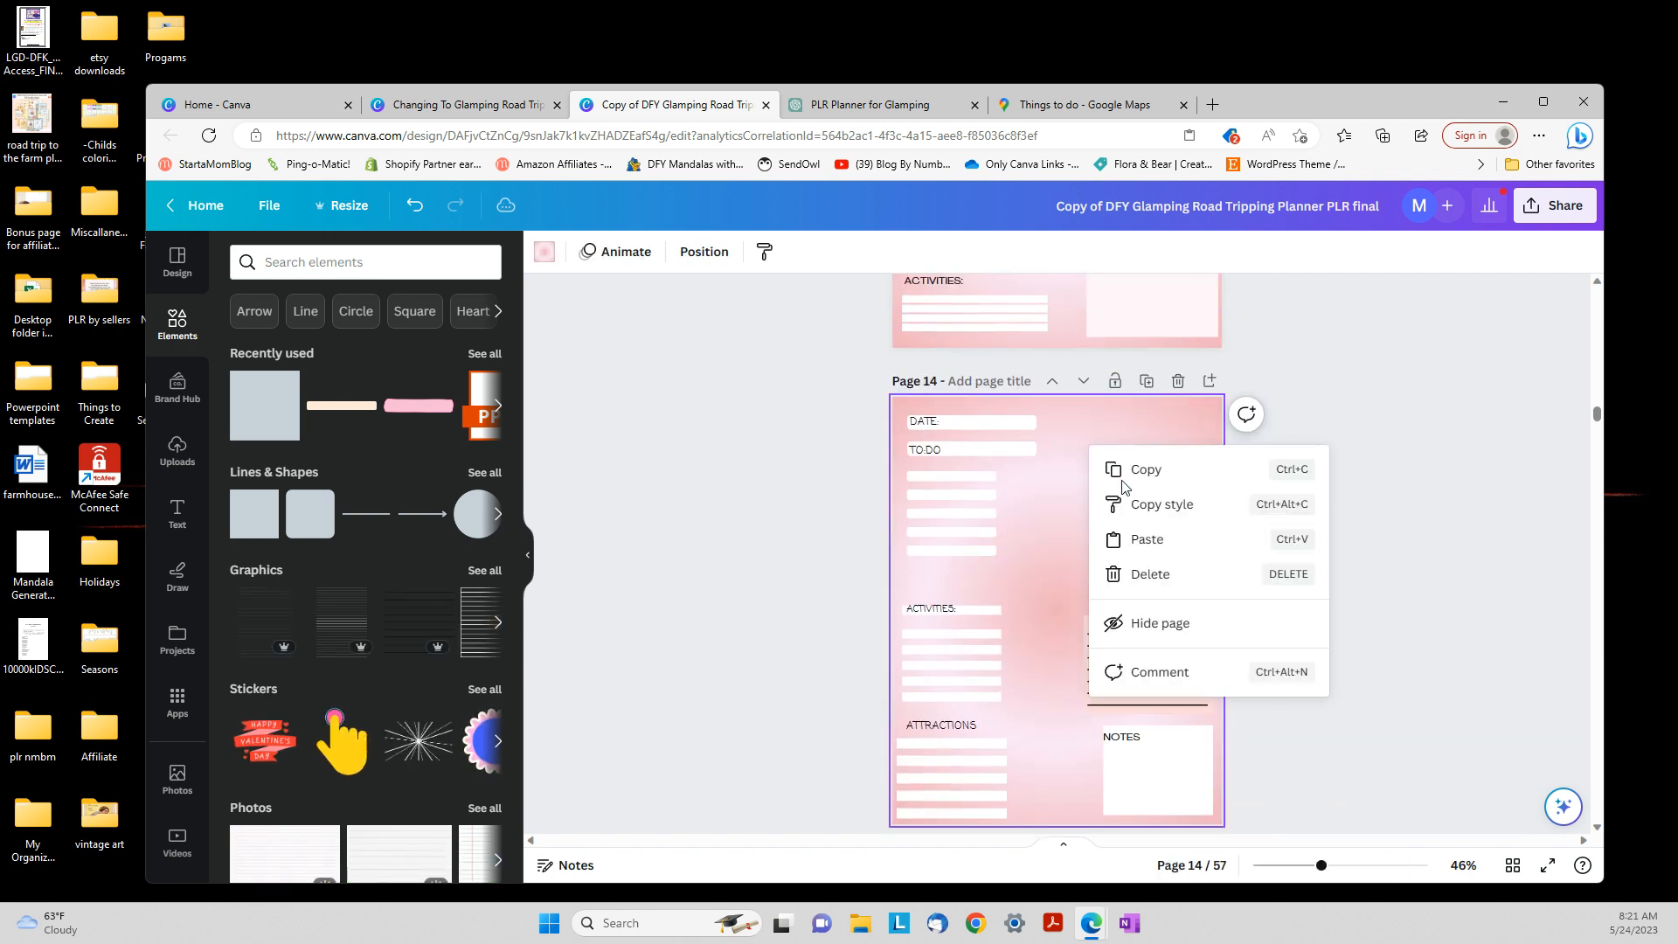
pyautogui.click(1148, 540)
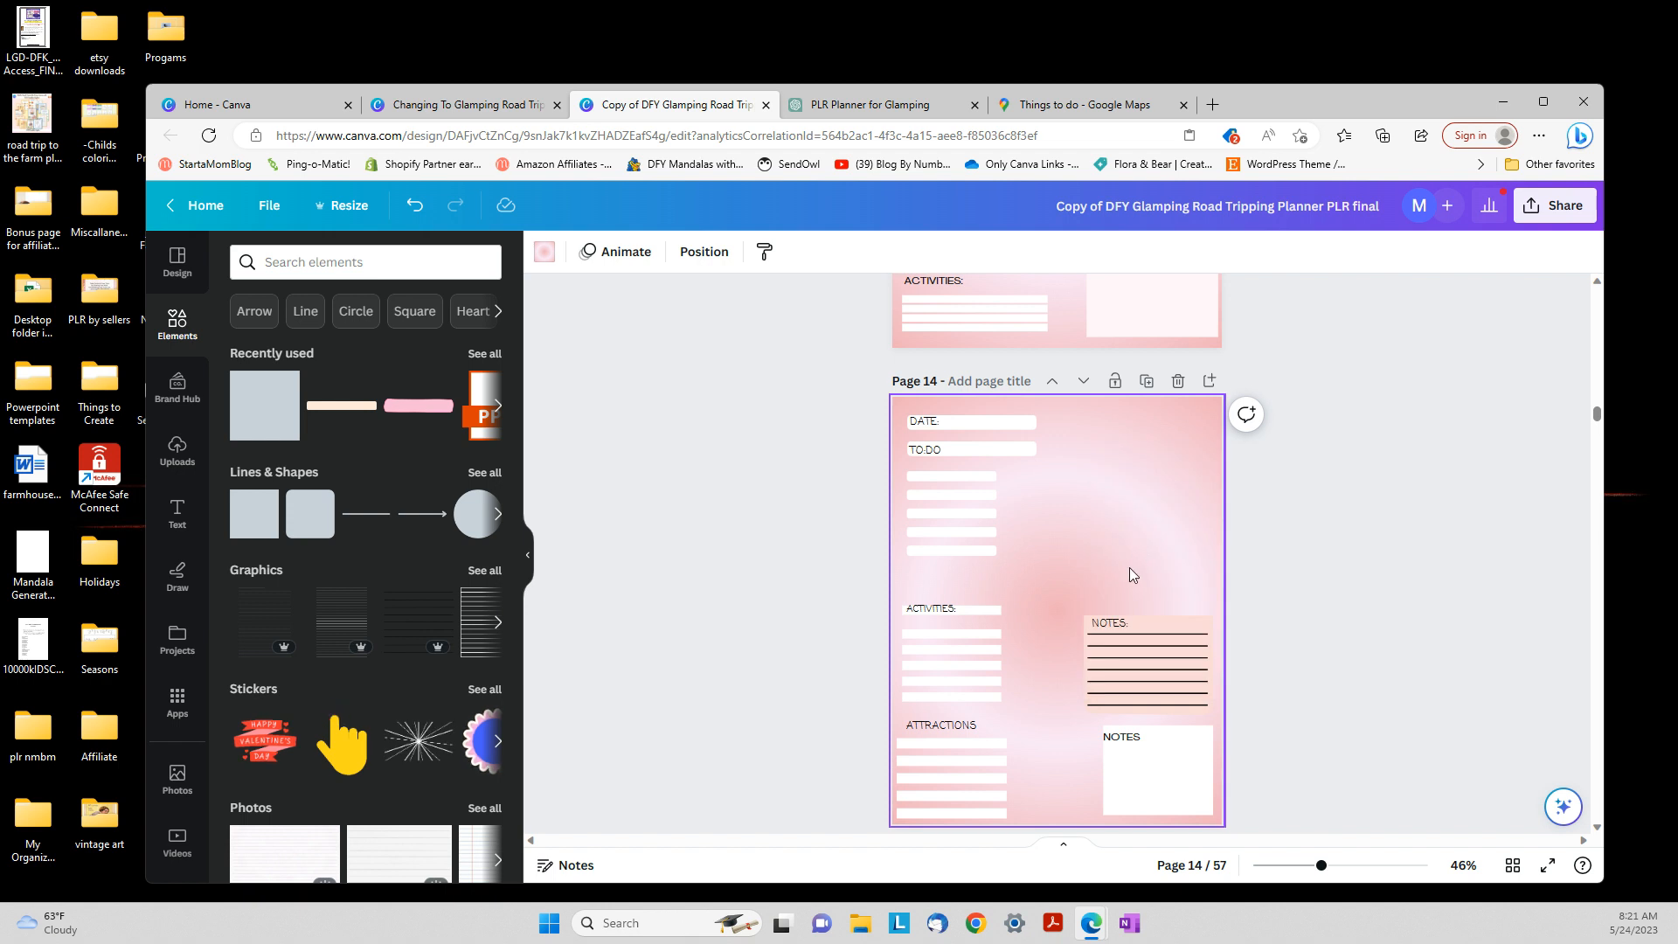
pyautogui.hotkey('ctrl', 'v')
# Duplicate the DATE label on page 14 and place the copy above the hourly schedule, following the page 13 layout
pyautogui.scroll(2, 1128, 551)
pyautogui.scroll(2, 1387, 574)
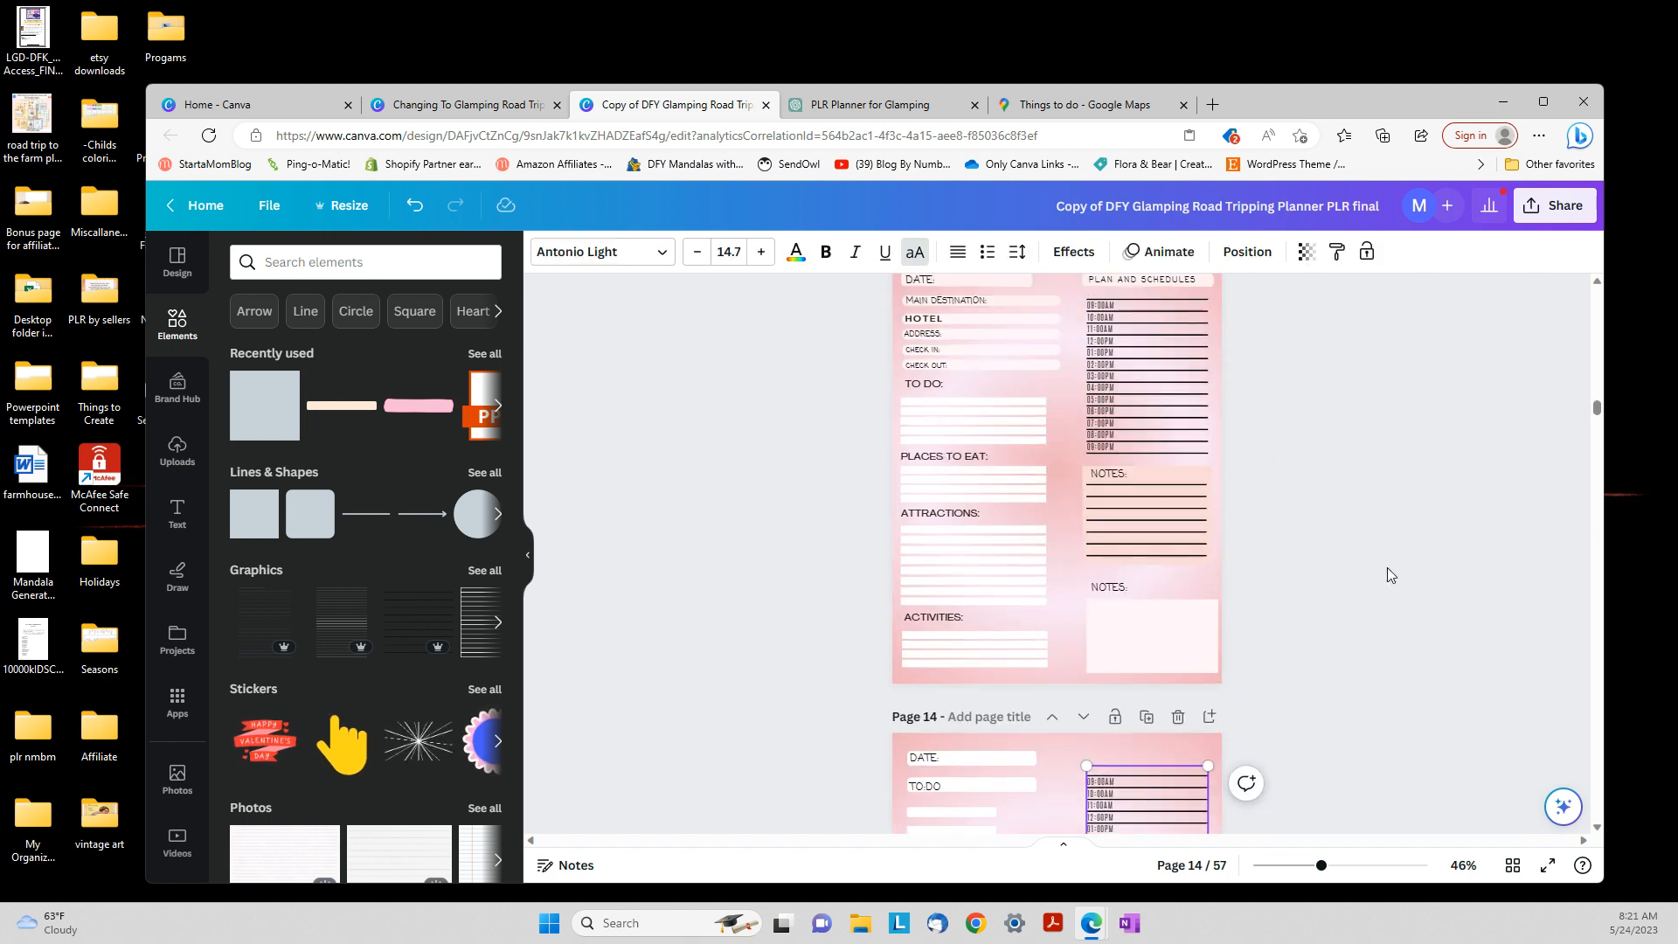
pyautogui.click(1351, 574)
pyautogui.scroll(4, 1343, 580)
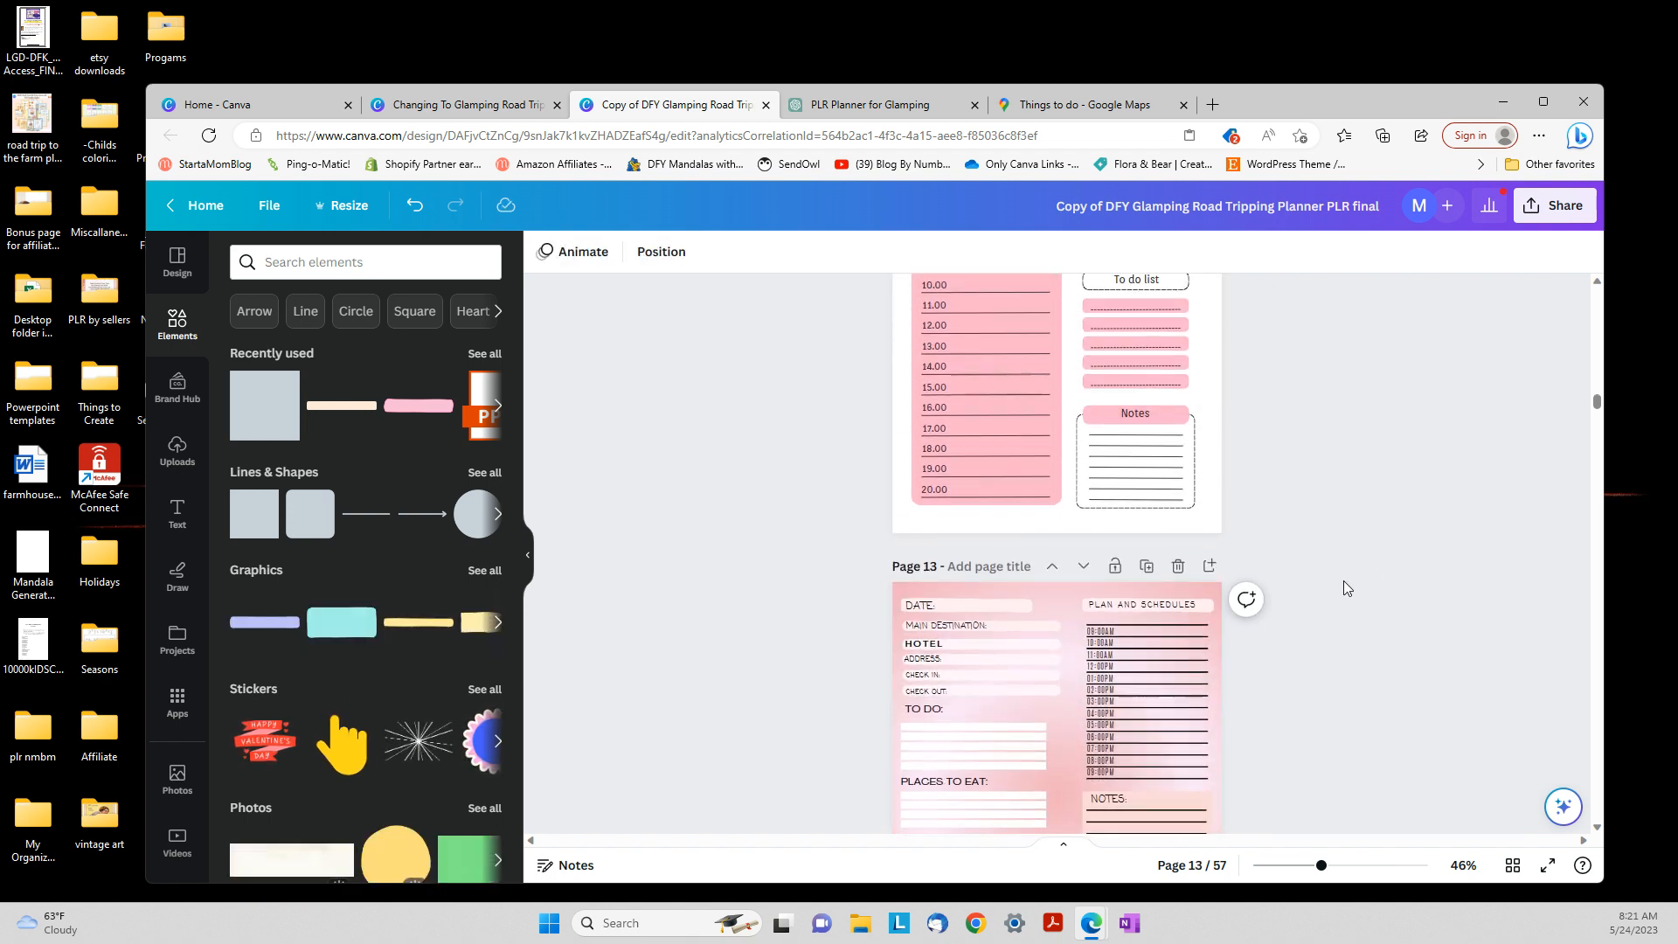
pyautogui.scroll(-3, 1196, 612)
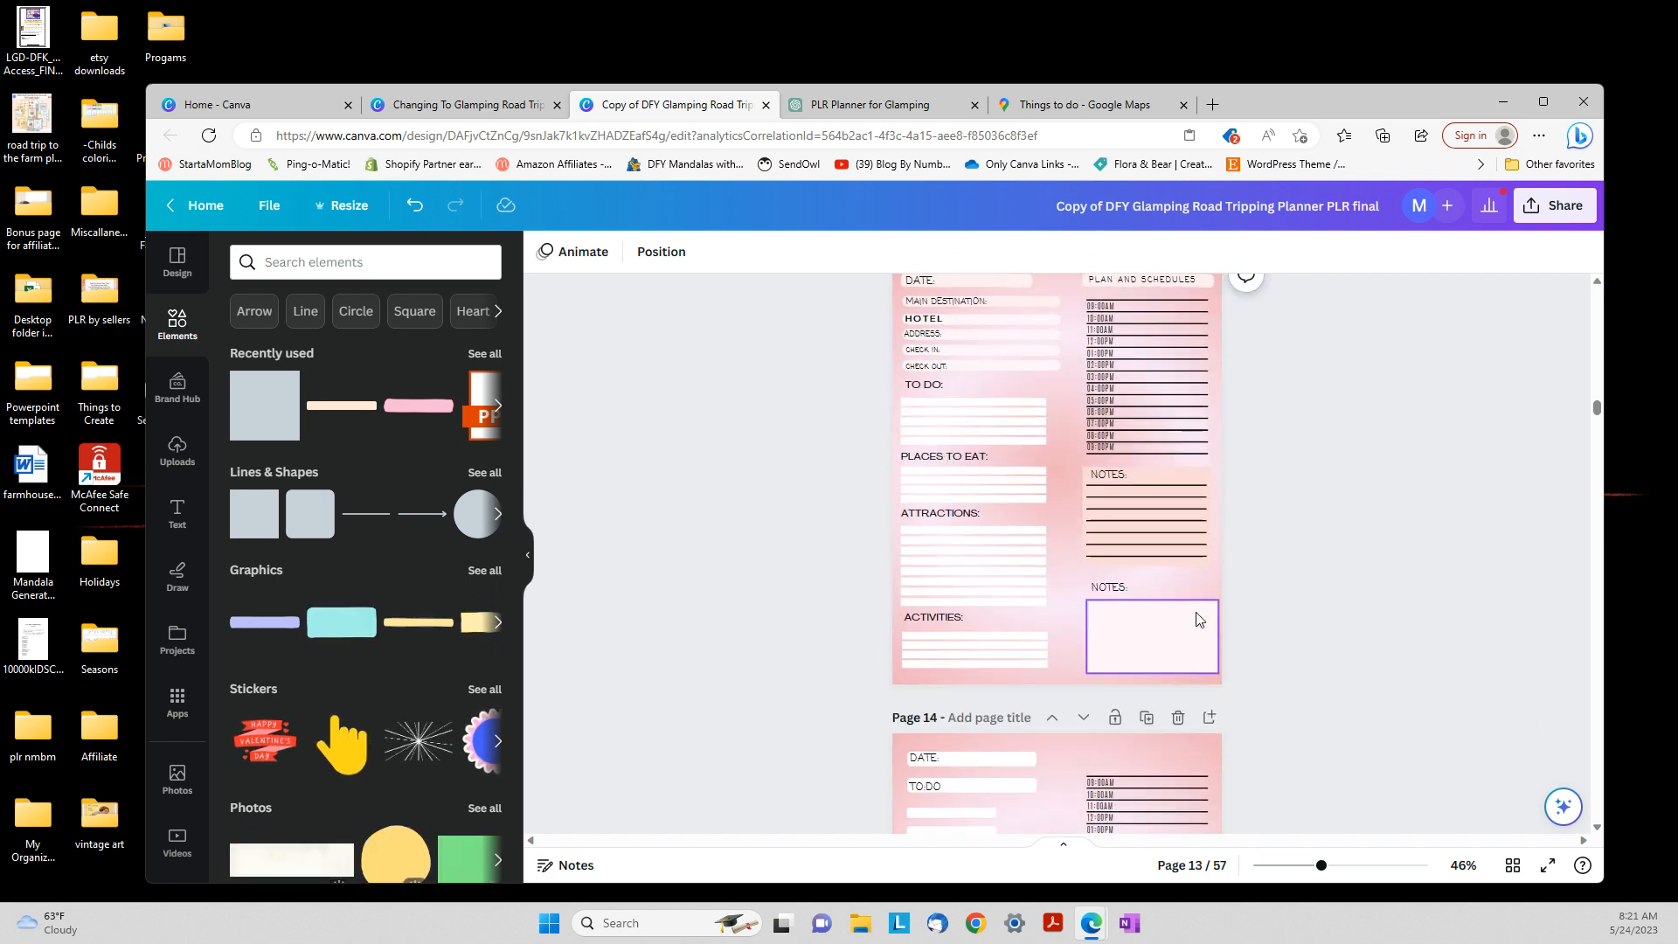
pyautogui.scroll(-3, 1199, 619)
pyautogui.click(995, 505)
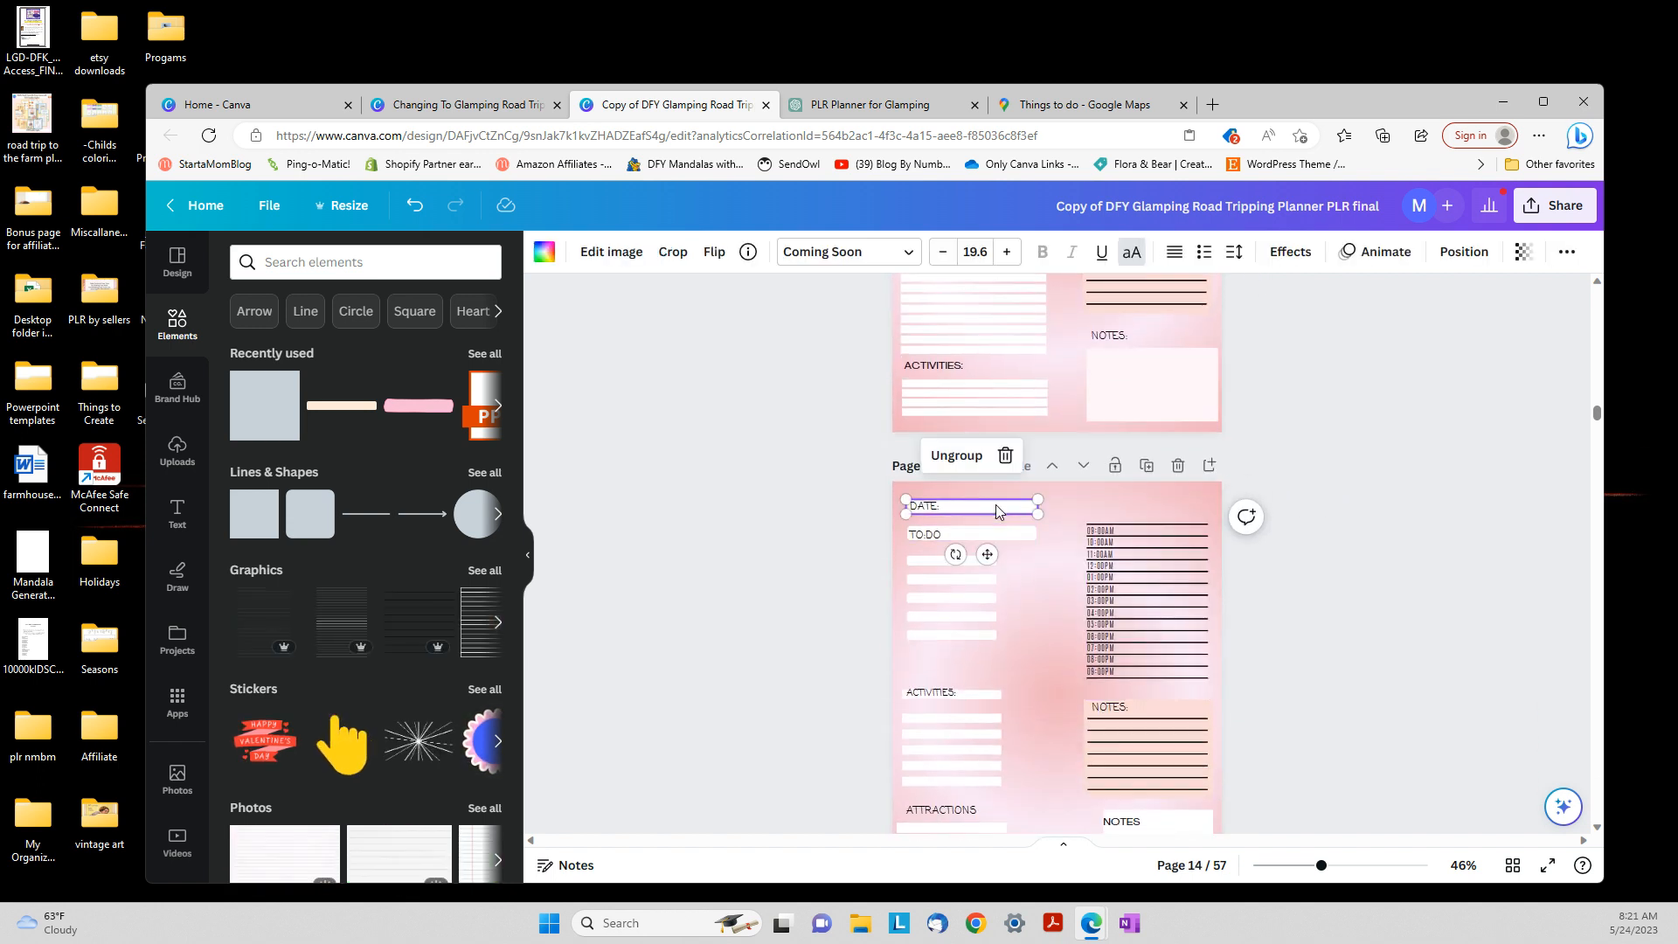
pyautogui.moveTo(997, 506); pyautogui.dragTo(1166, 511)
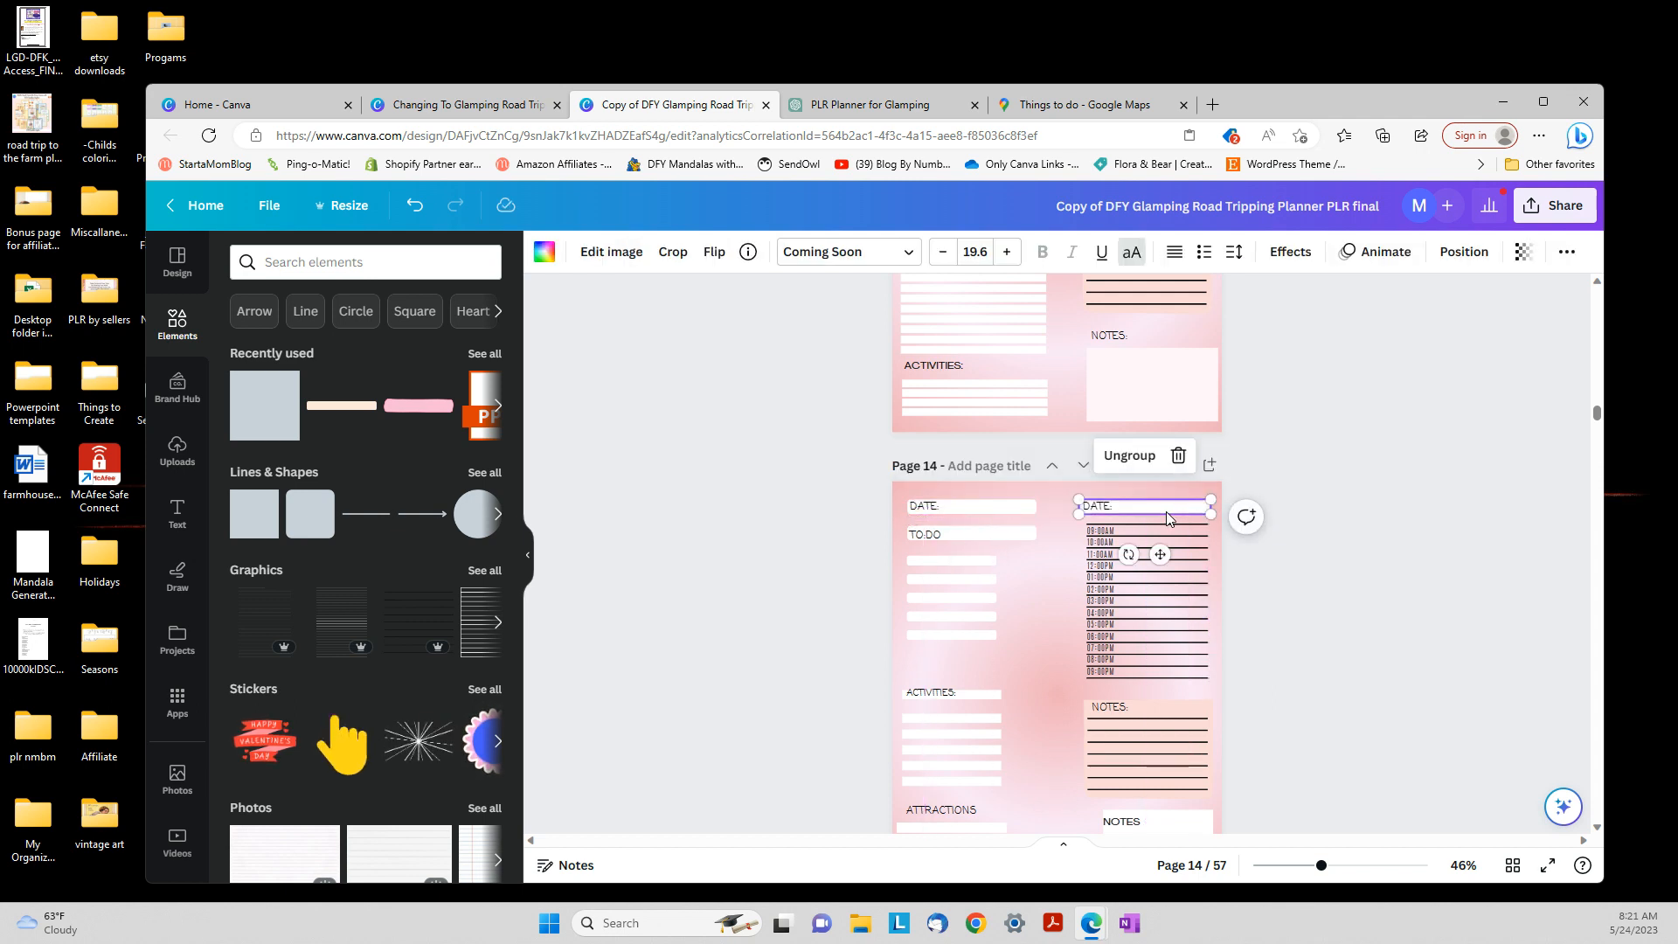
# Replace the text of the DATE label copy above the hourly schedule with PLANS AND SCHEDULES
pyautogui.doubleClick(1119, 509)
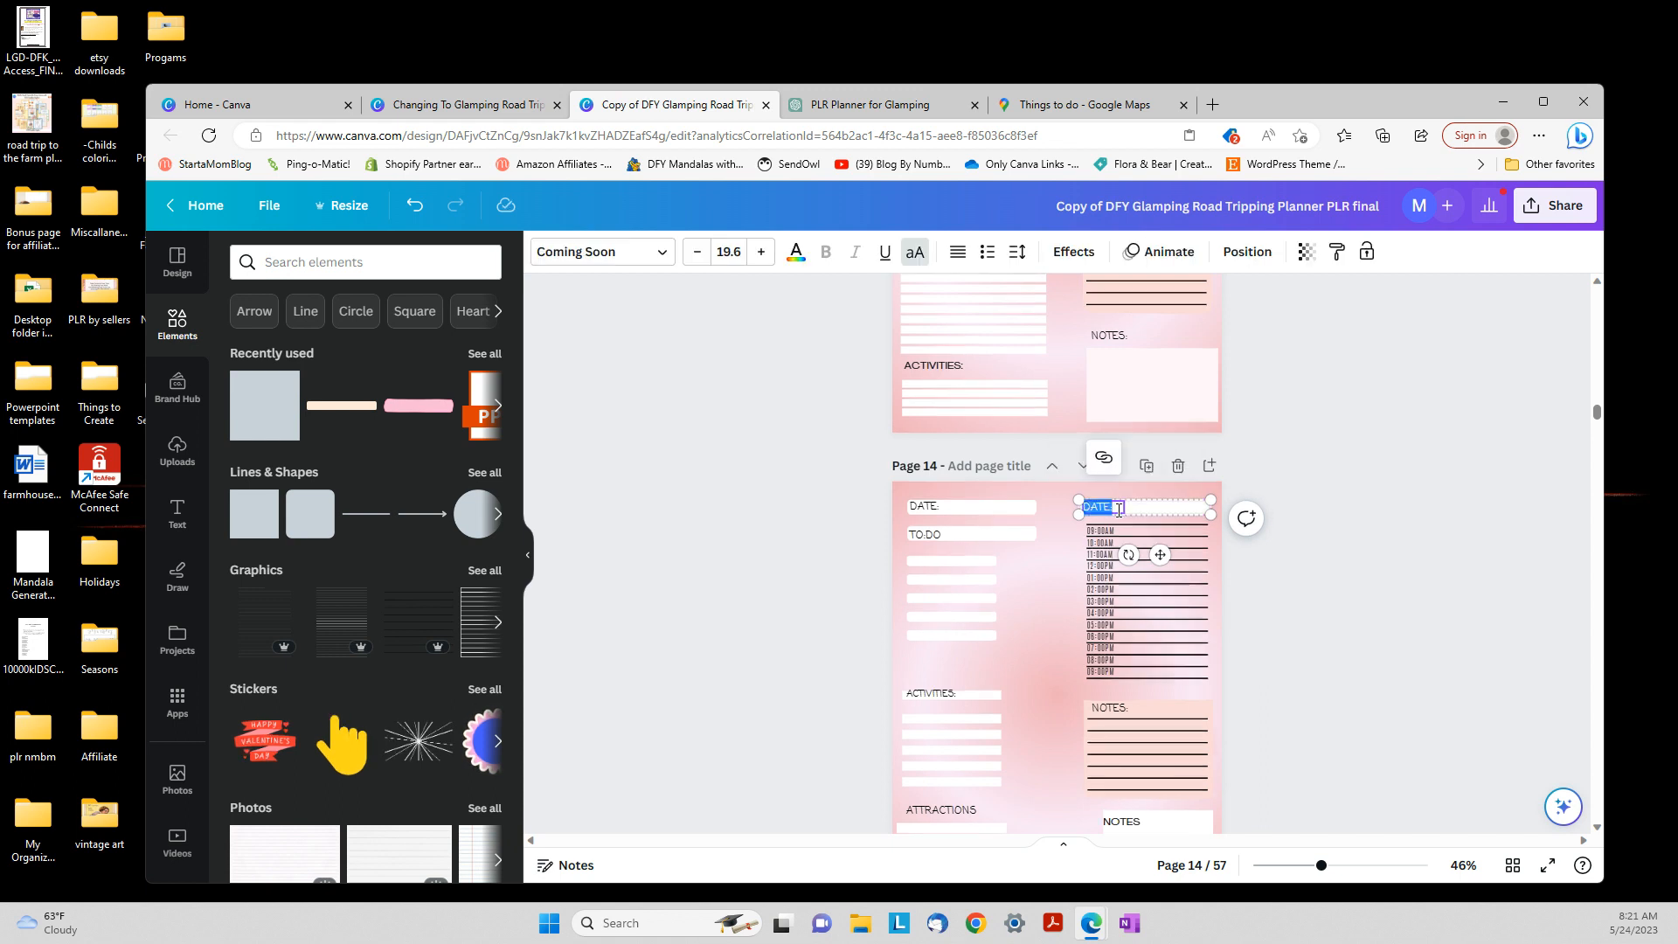
pyautogui.click(1119, 510)
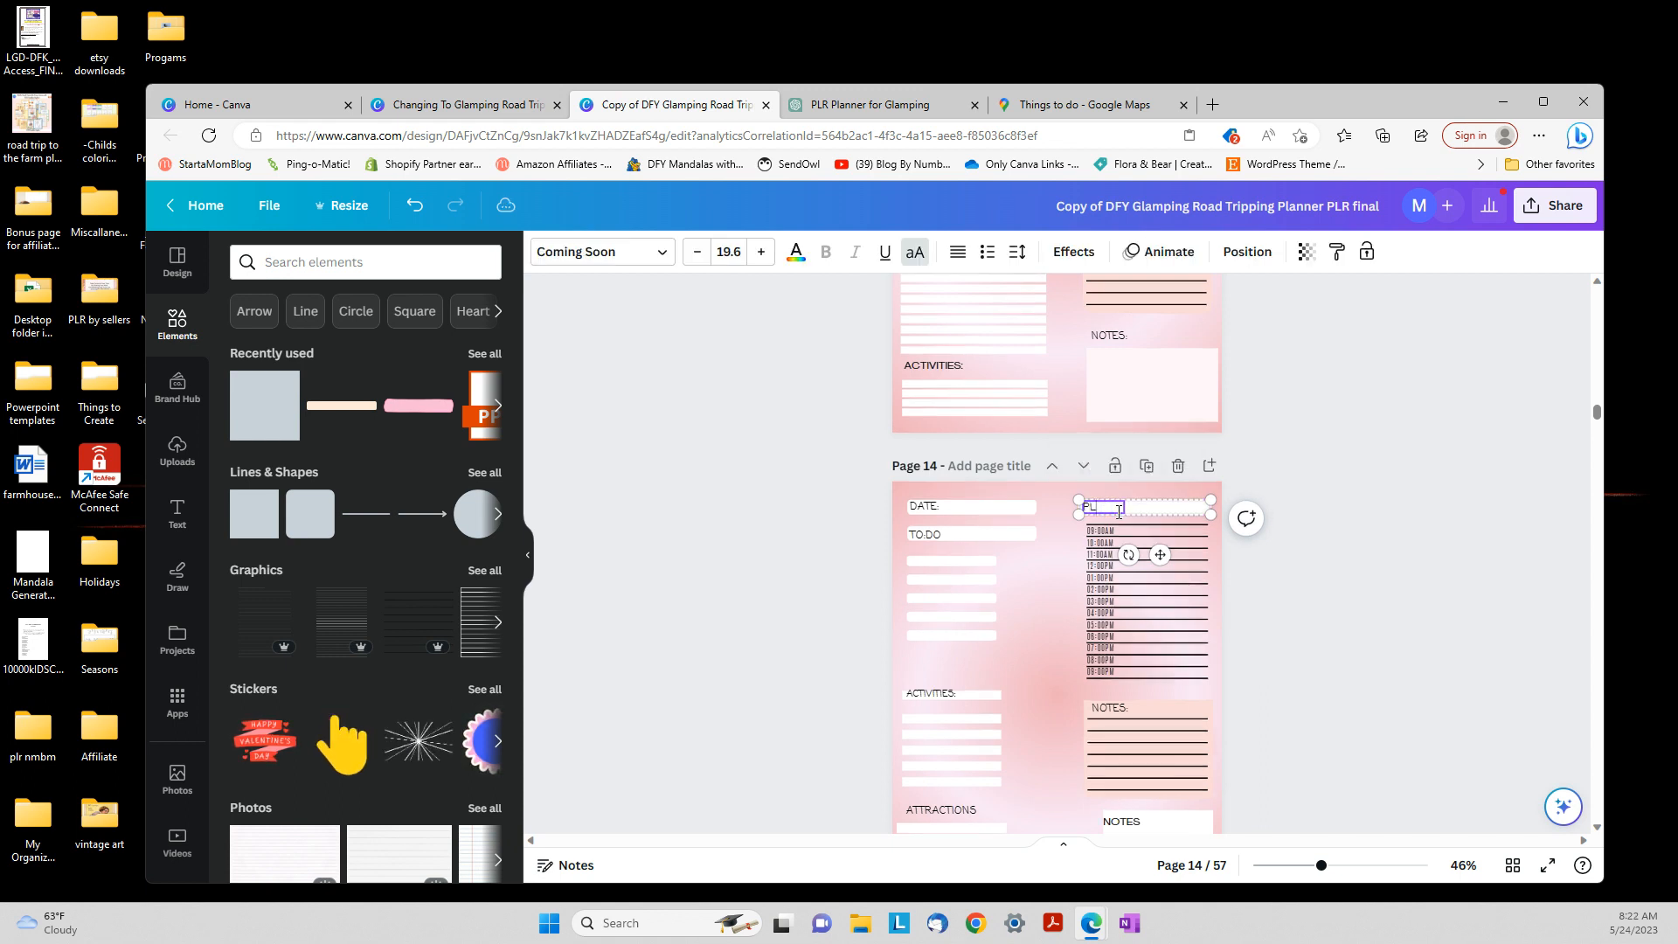
pyautogui.press('BackSpace')
pyautogui.write('AND SCH')
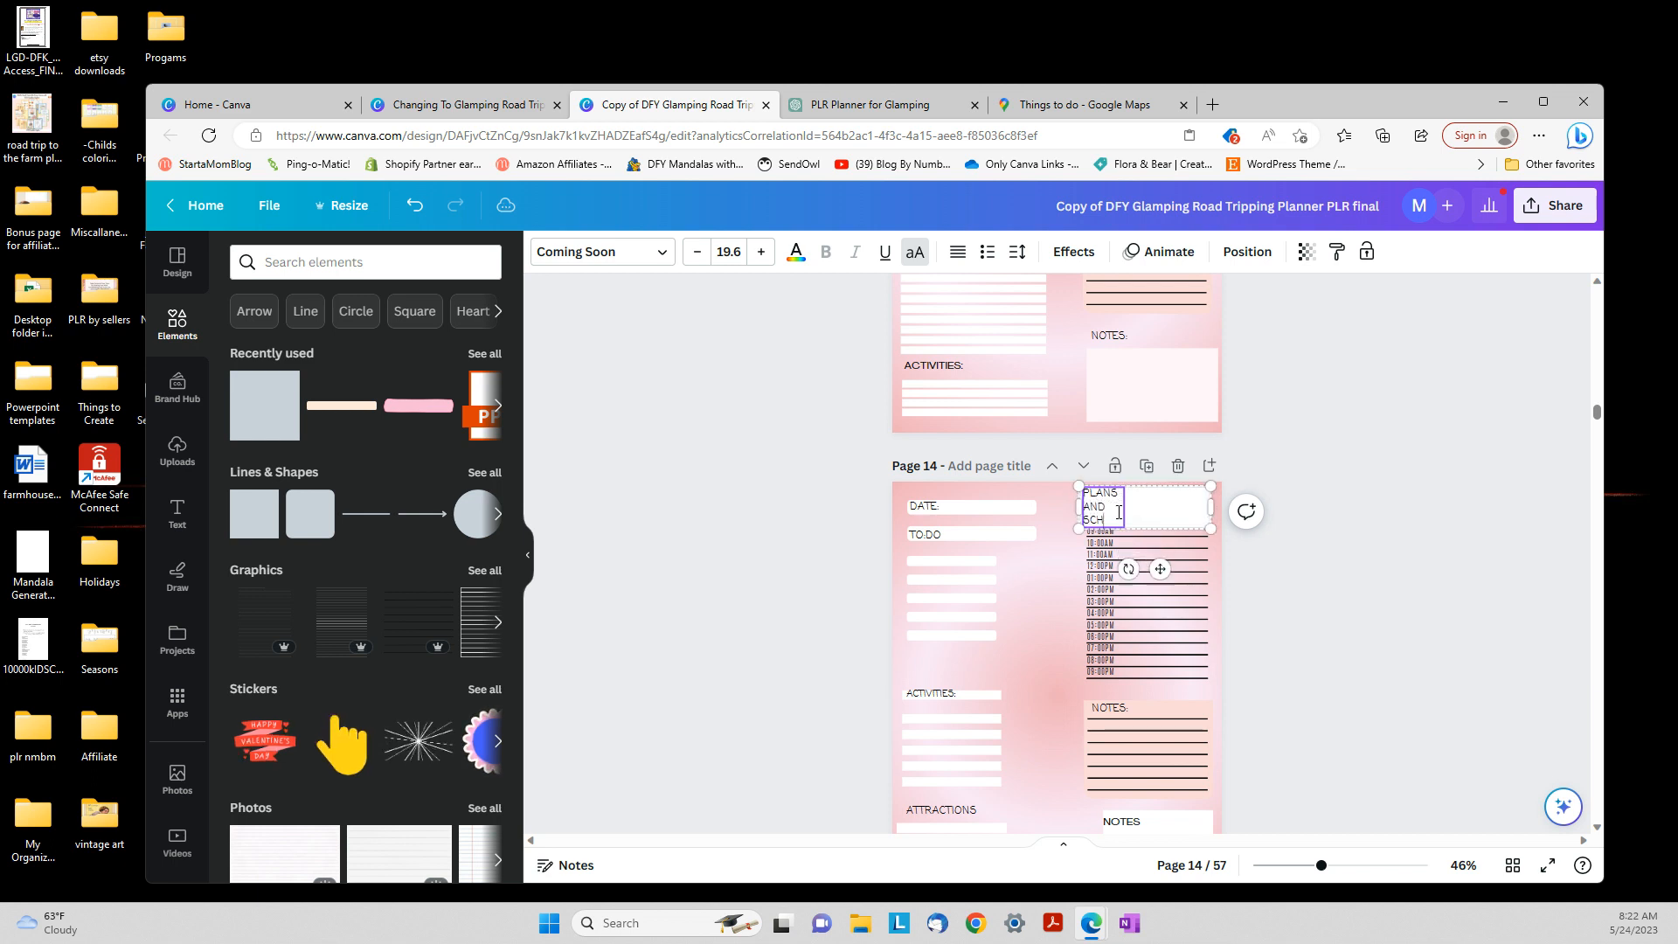
pyautogui.write('EDULES')
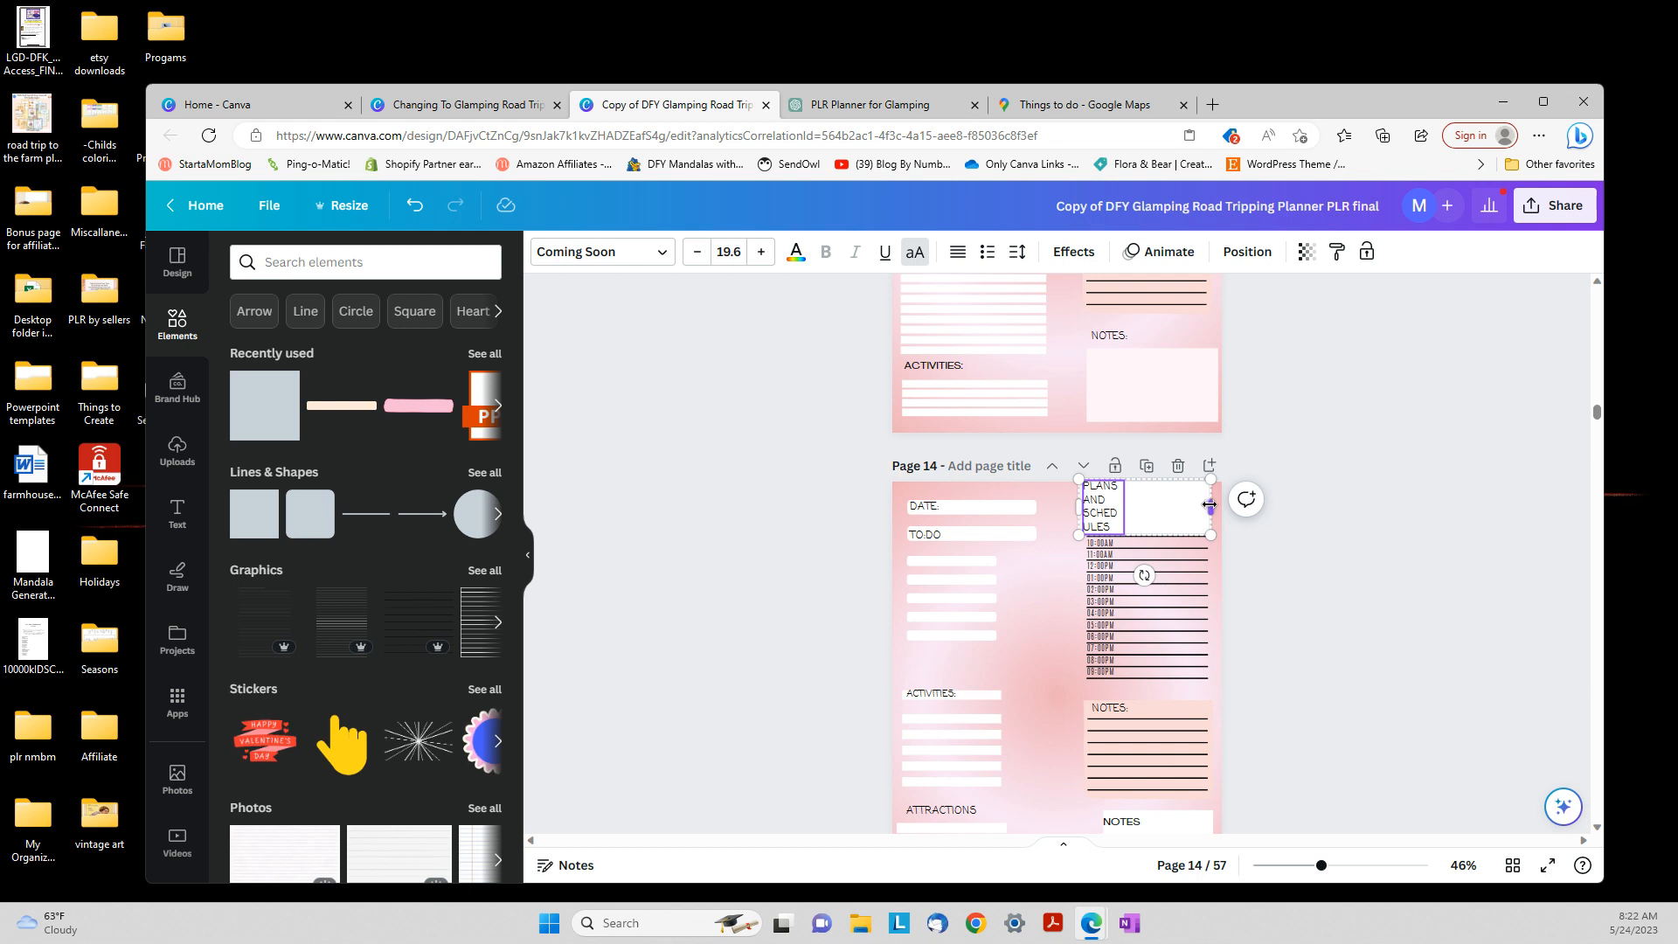
# Remove the white bar behind PLANS AND SCHEDULES, widen the text to two lines, and place it just above the hourly schedule
pyautogui.moveTo(1209, 504); pyautogui.dragTo(1222, 505)
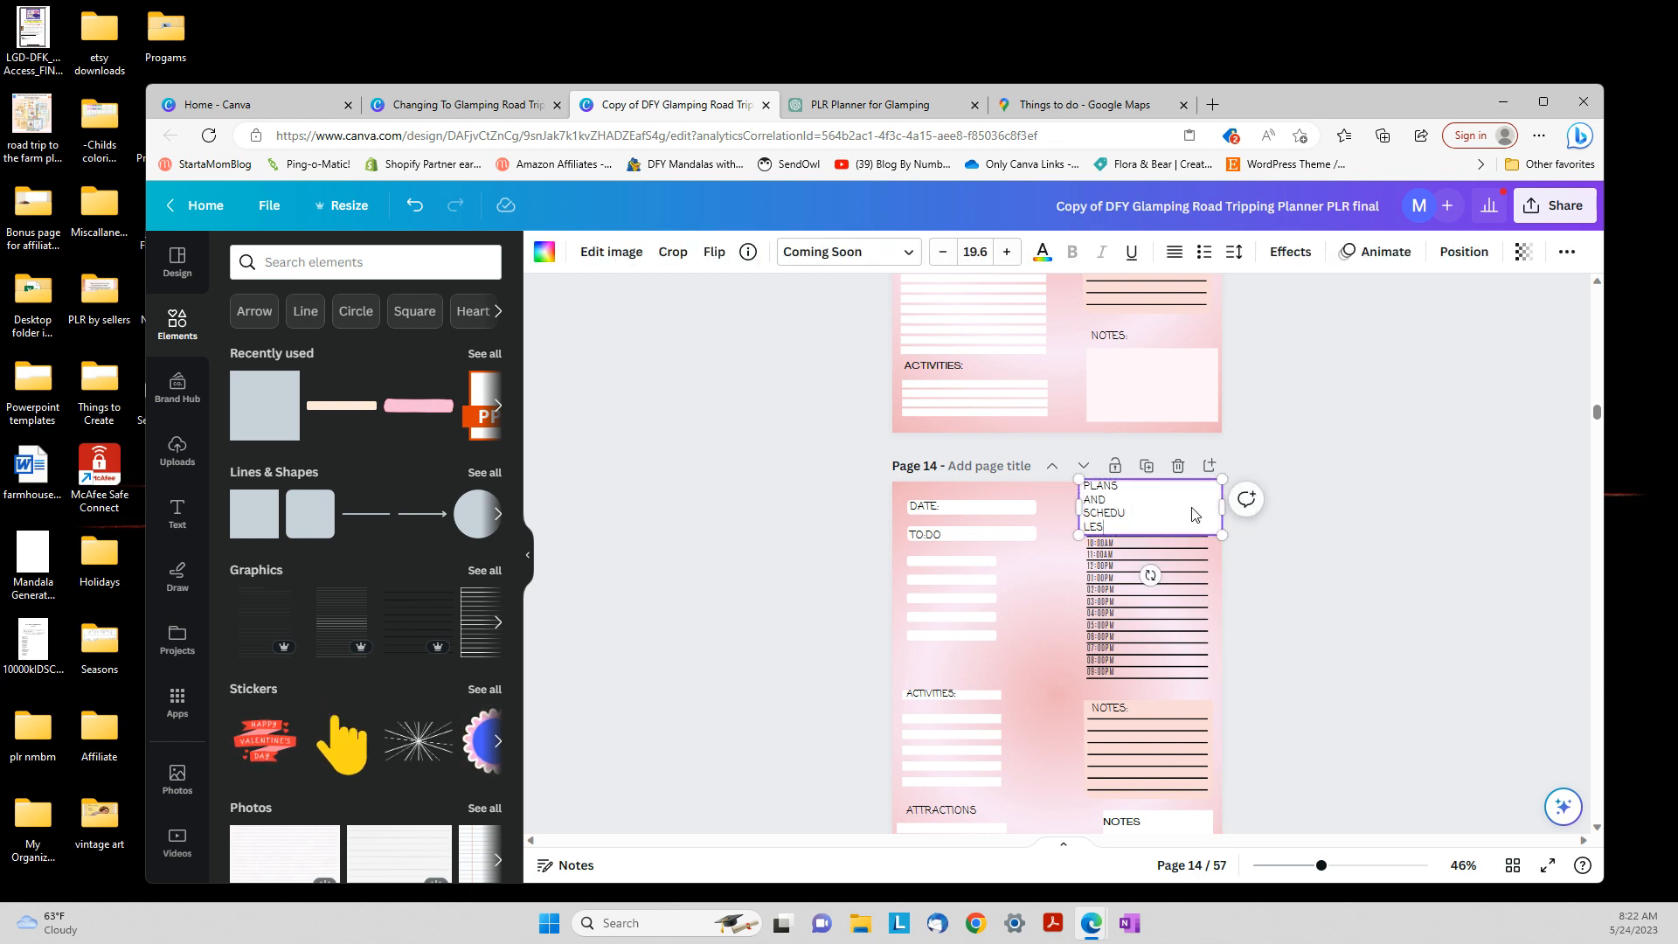
pyautogui.click(998, 525)
pyautogui.click(1089, 526)
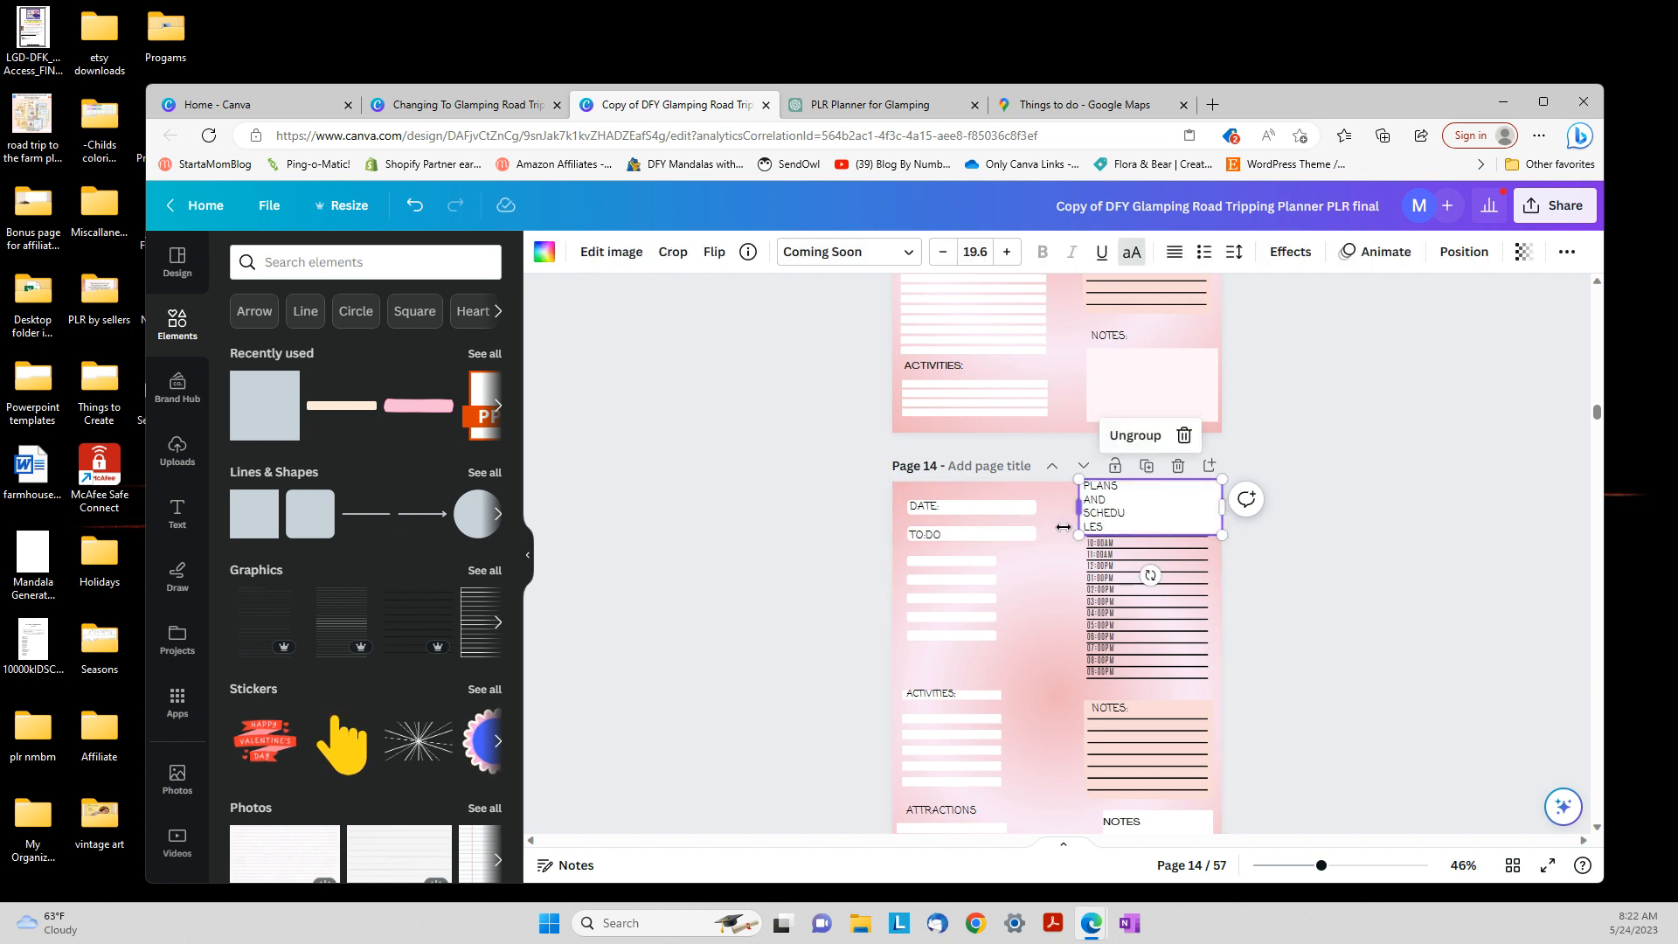
pyautogui.click(1157, 521)
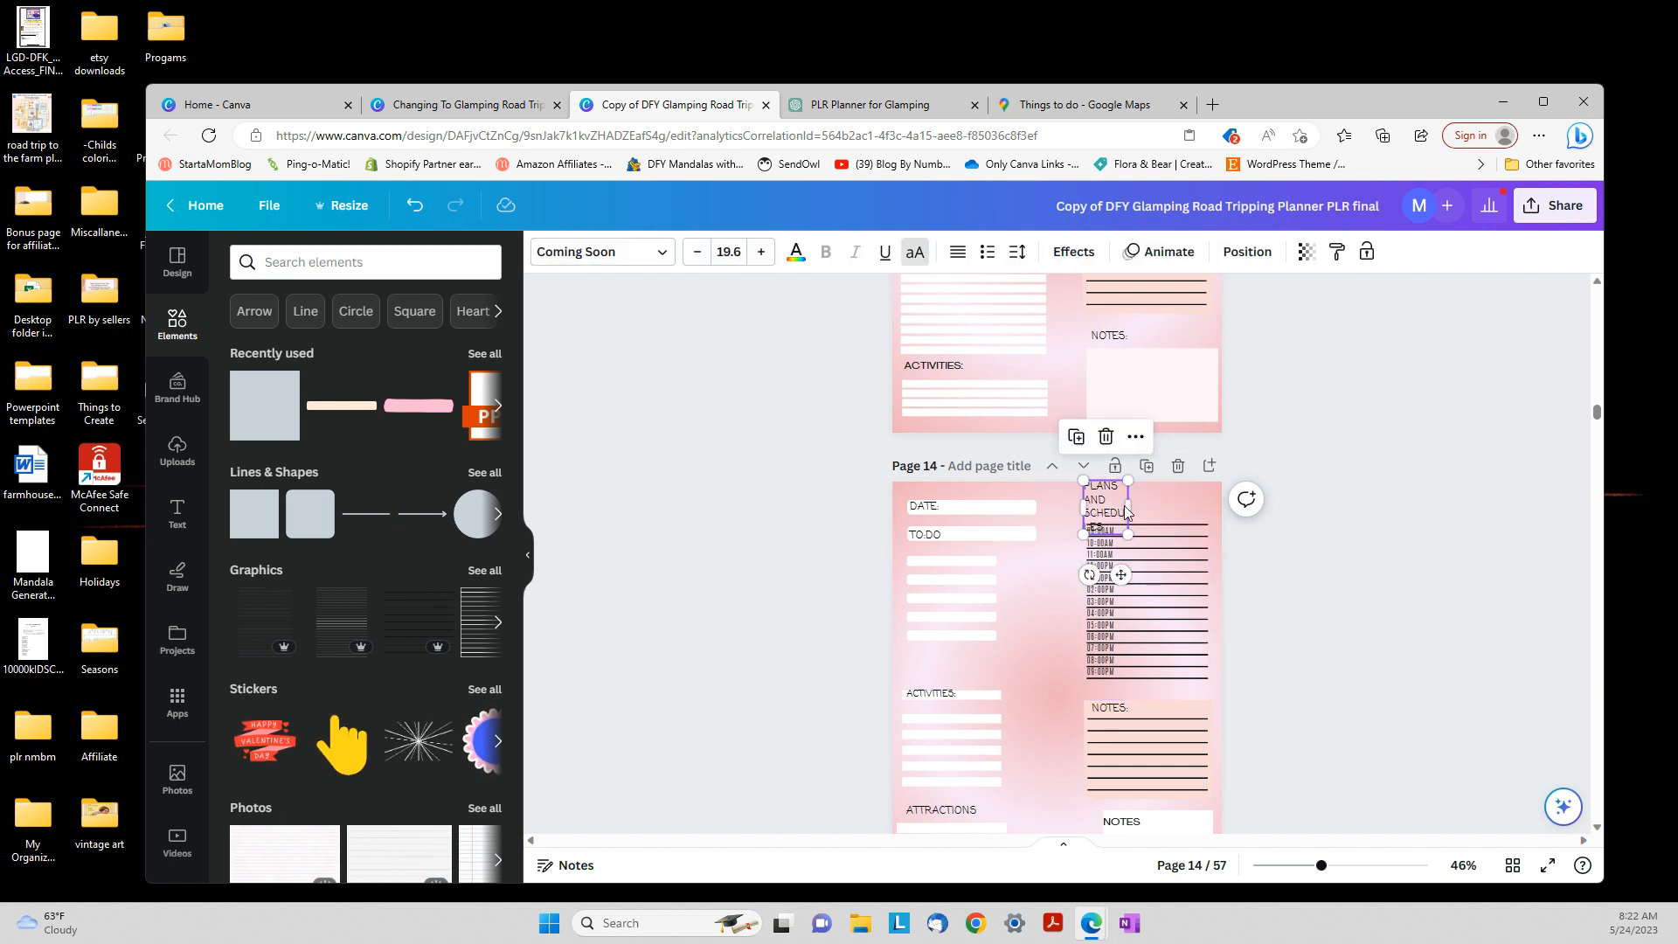
pyautogui.moveTo(1132, 505)
pyautogui.mouseDown()
pyautogui.moveTo(1172, 505)
pyautogui.moveTo(1115, 498)
pyautogui.mouseUp()
pyautogui.click(1296, 551)
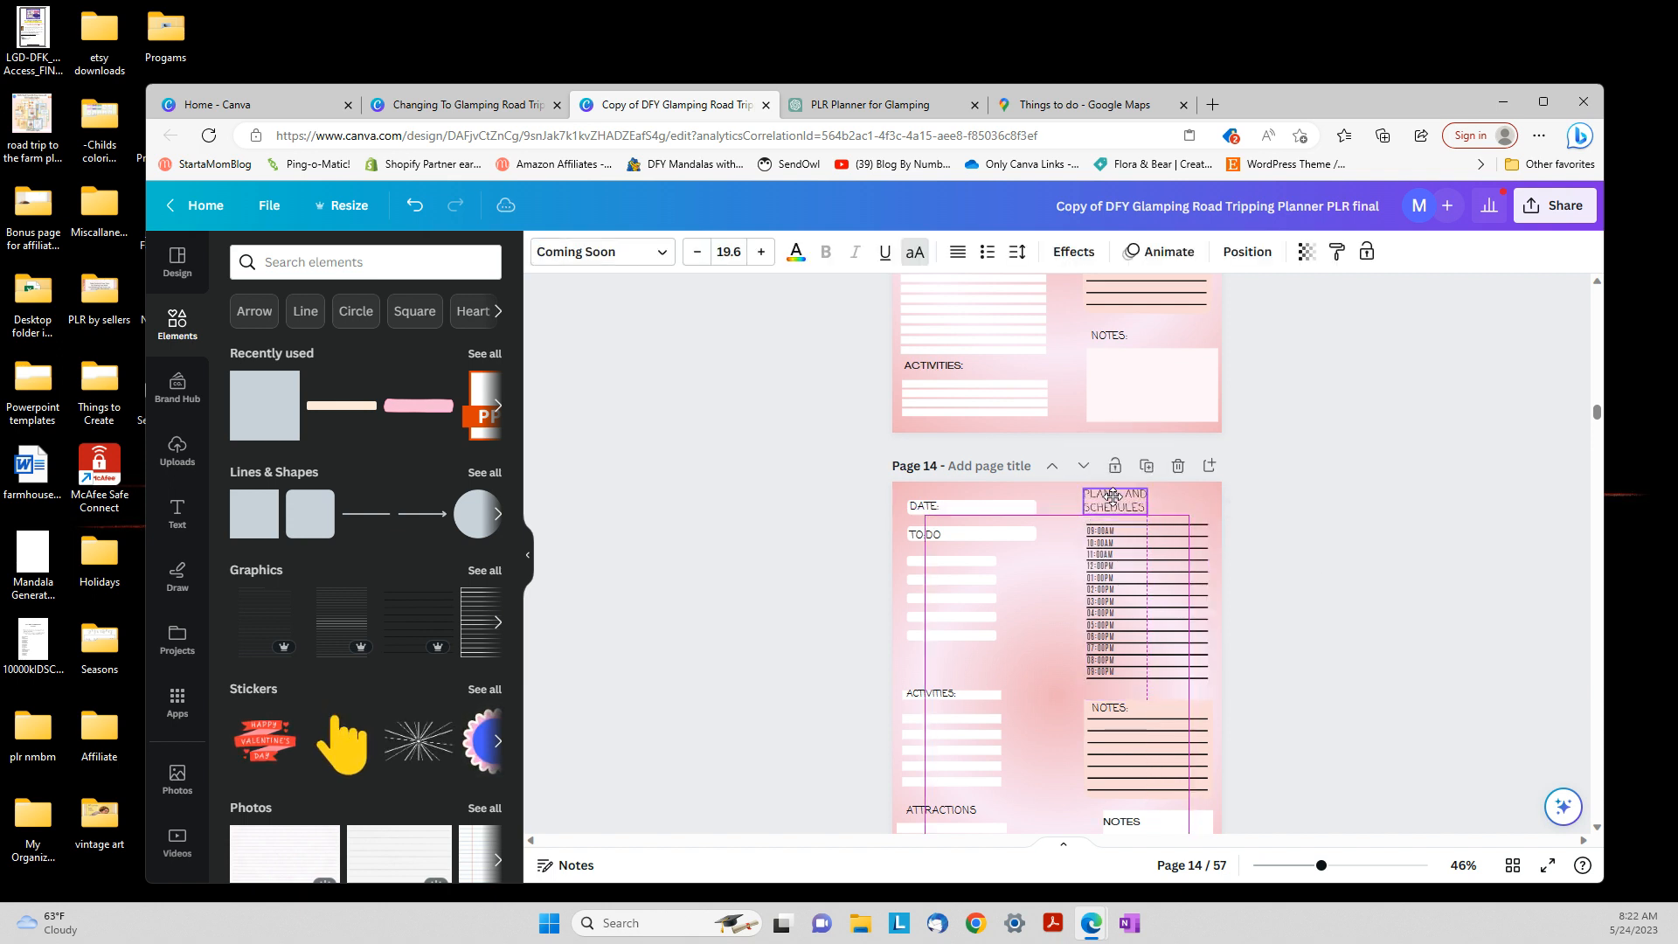
pyautogui.click(1375, 596)
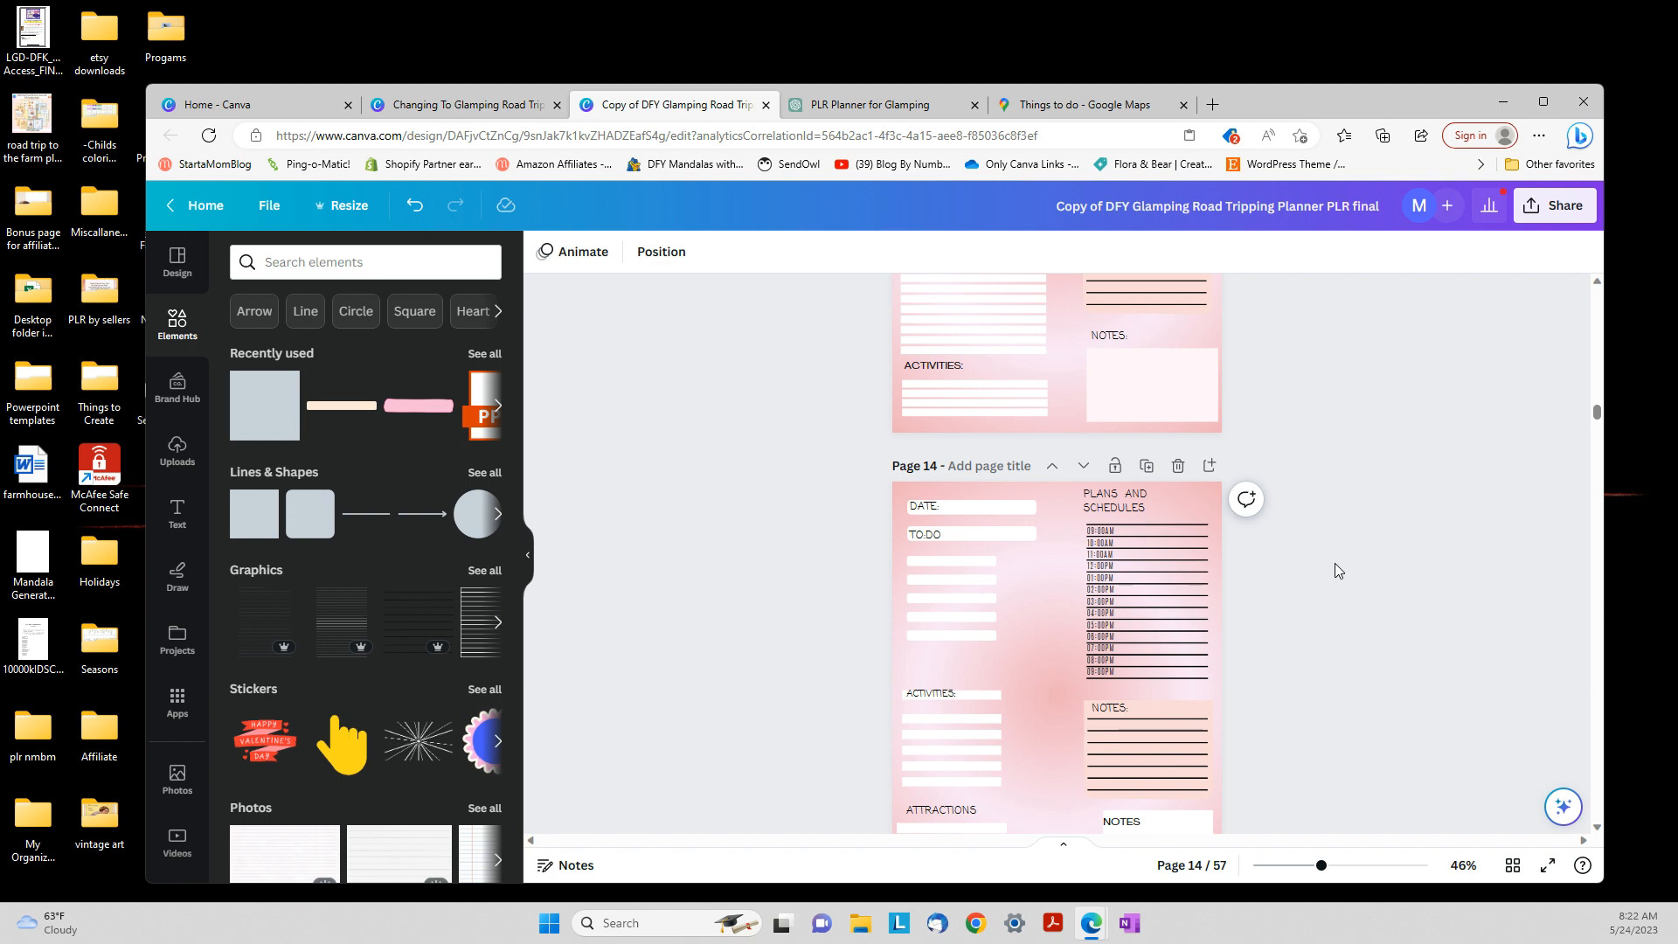
# Widen the white NOTES box at the bottom of page 14 so its left edge aligns with the lined NOTES block
pyautogui.scroll(-2, 1335, 563)
pyautogui.scroll(-2, 1335, 563)
pyautogui.click(1103, 522)
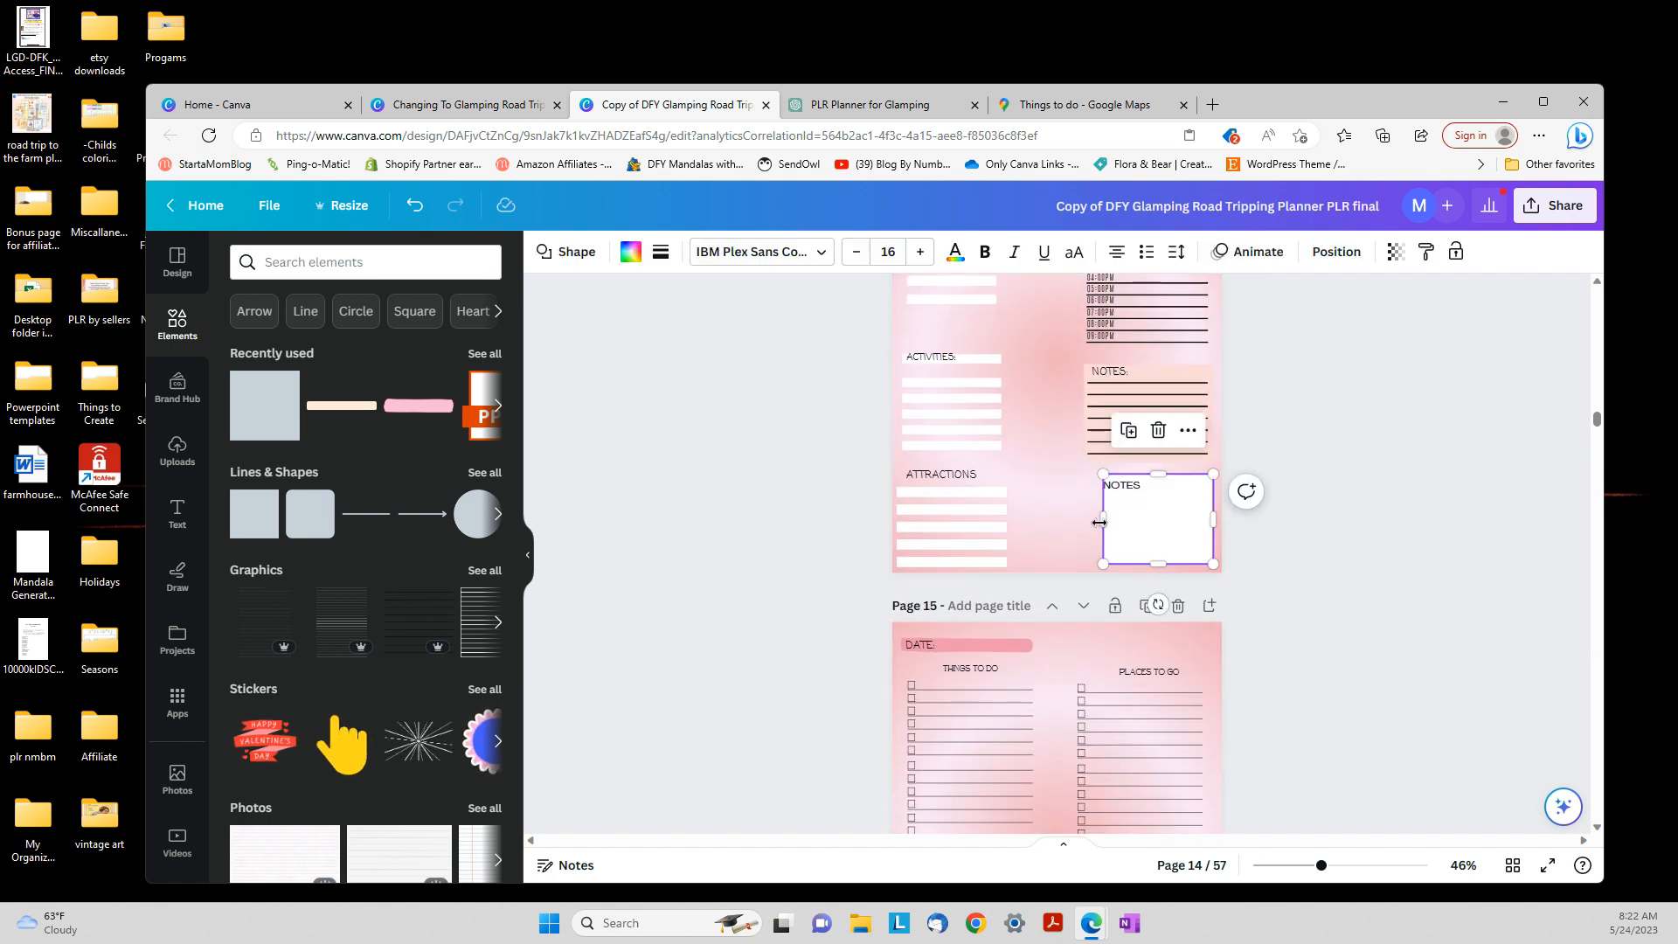
pyautogui.moveTo(1101, 520); pyautogui.dragTo(1118, 487)
pyautogui.click(1391, 629)
# Review the planner pages from page 14 back to the Travel Checklist on page 9
pyautogui.scroll(6, 1281, 631)
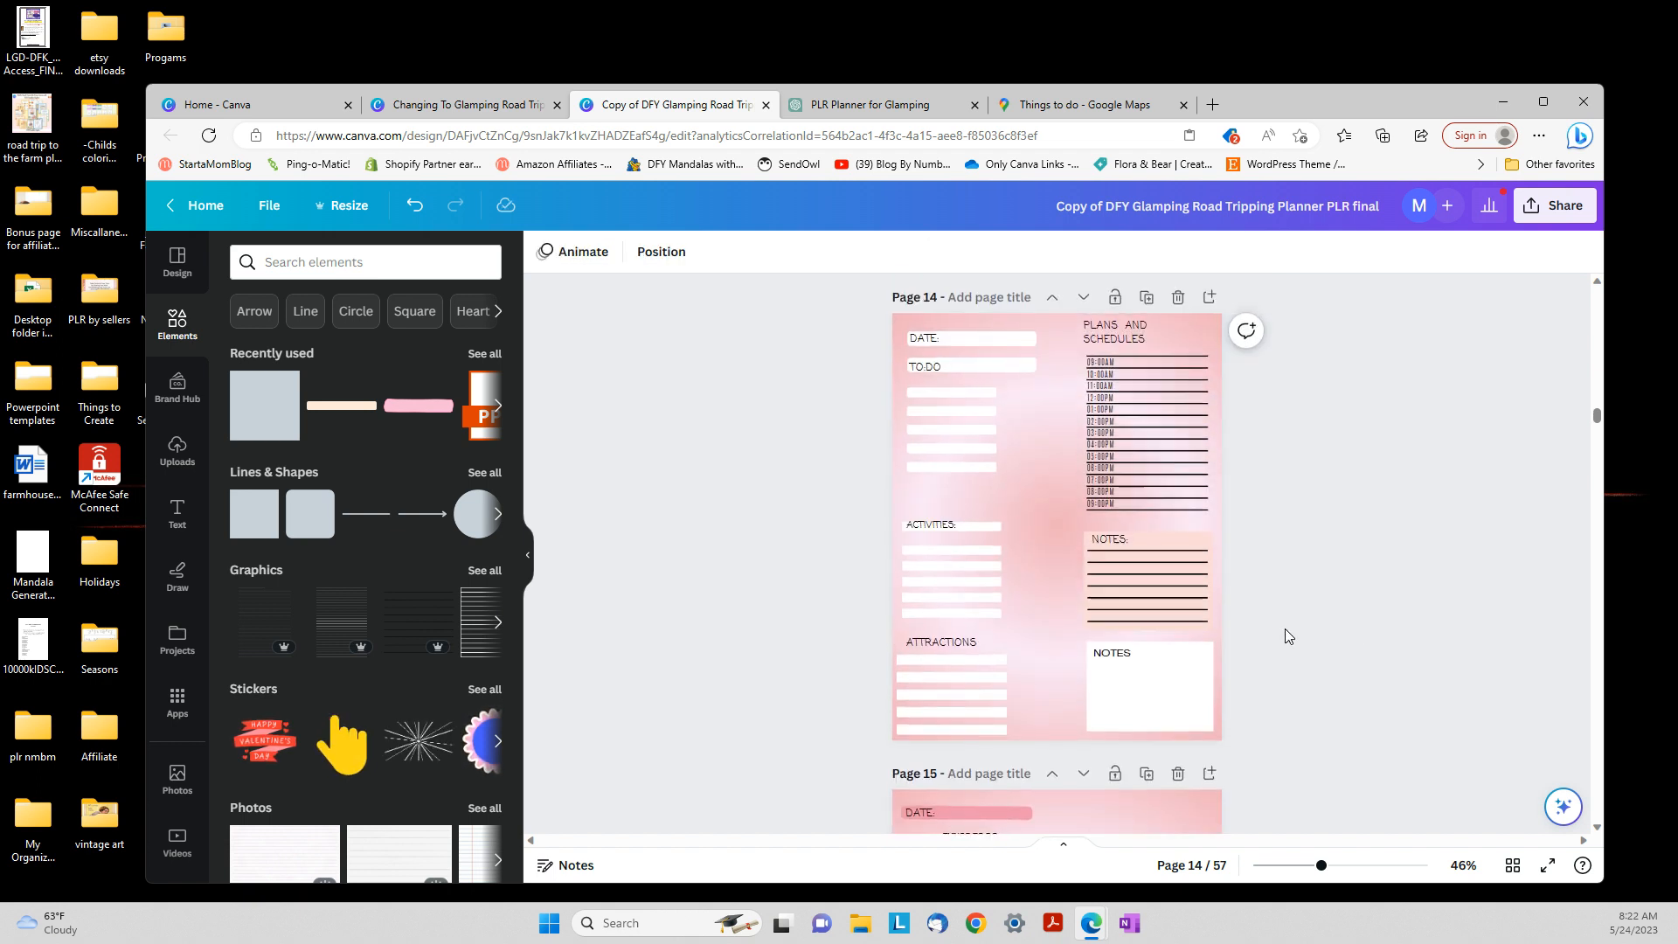
pyautogui.scroll(2, 1299, 622)
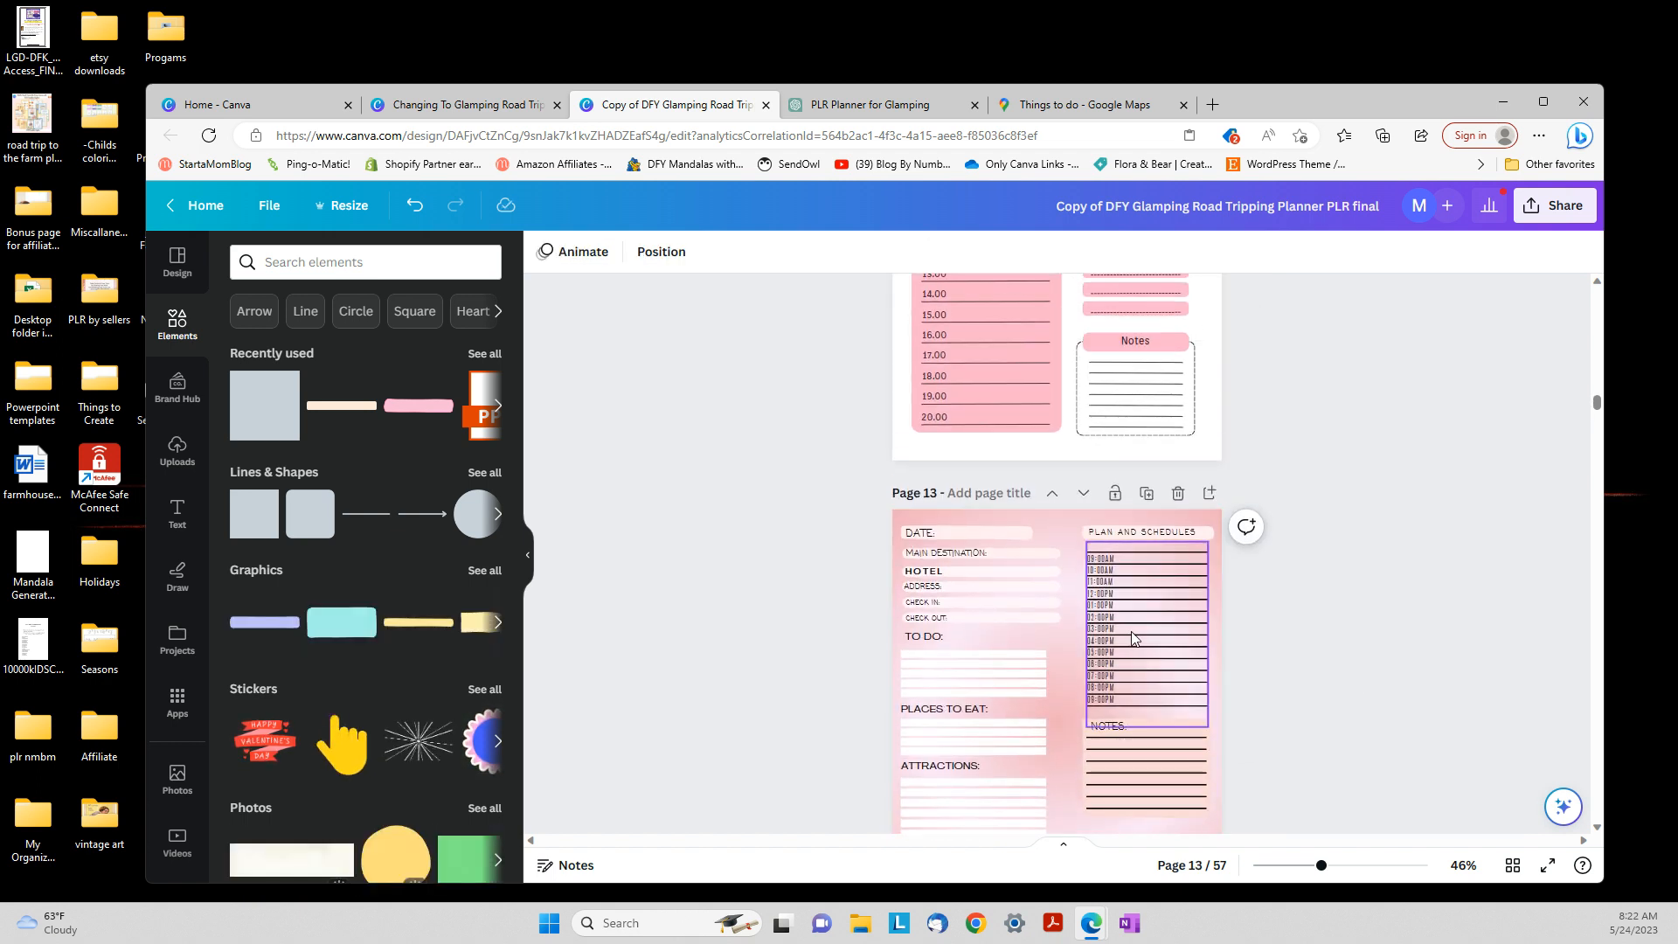
pyautogui.scroll(2, 1131, 631)
pyautogui.scroll(2, 1134, 638)
pyautogui.scroll(3, 1134, 638)
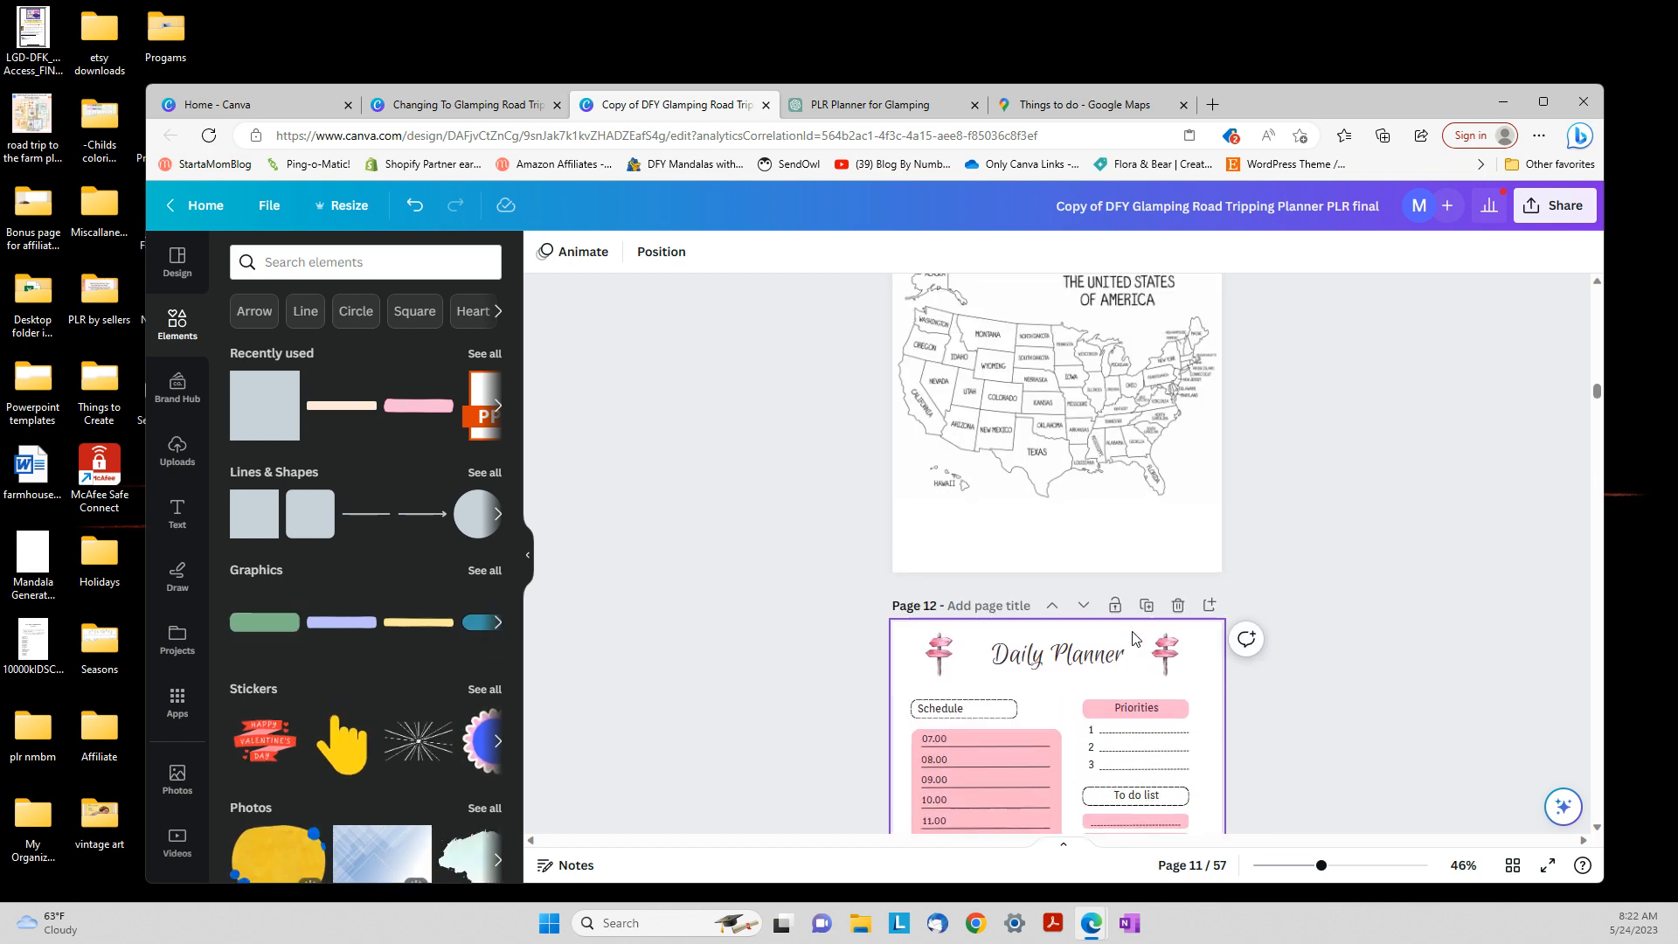
pyautogui.scroll(3, 1134, 638)
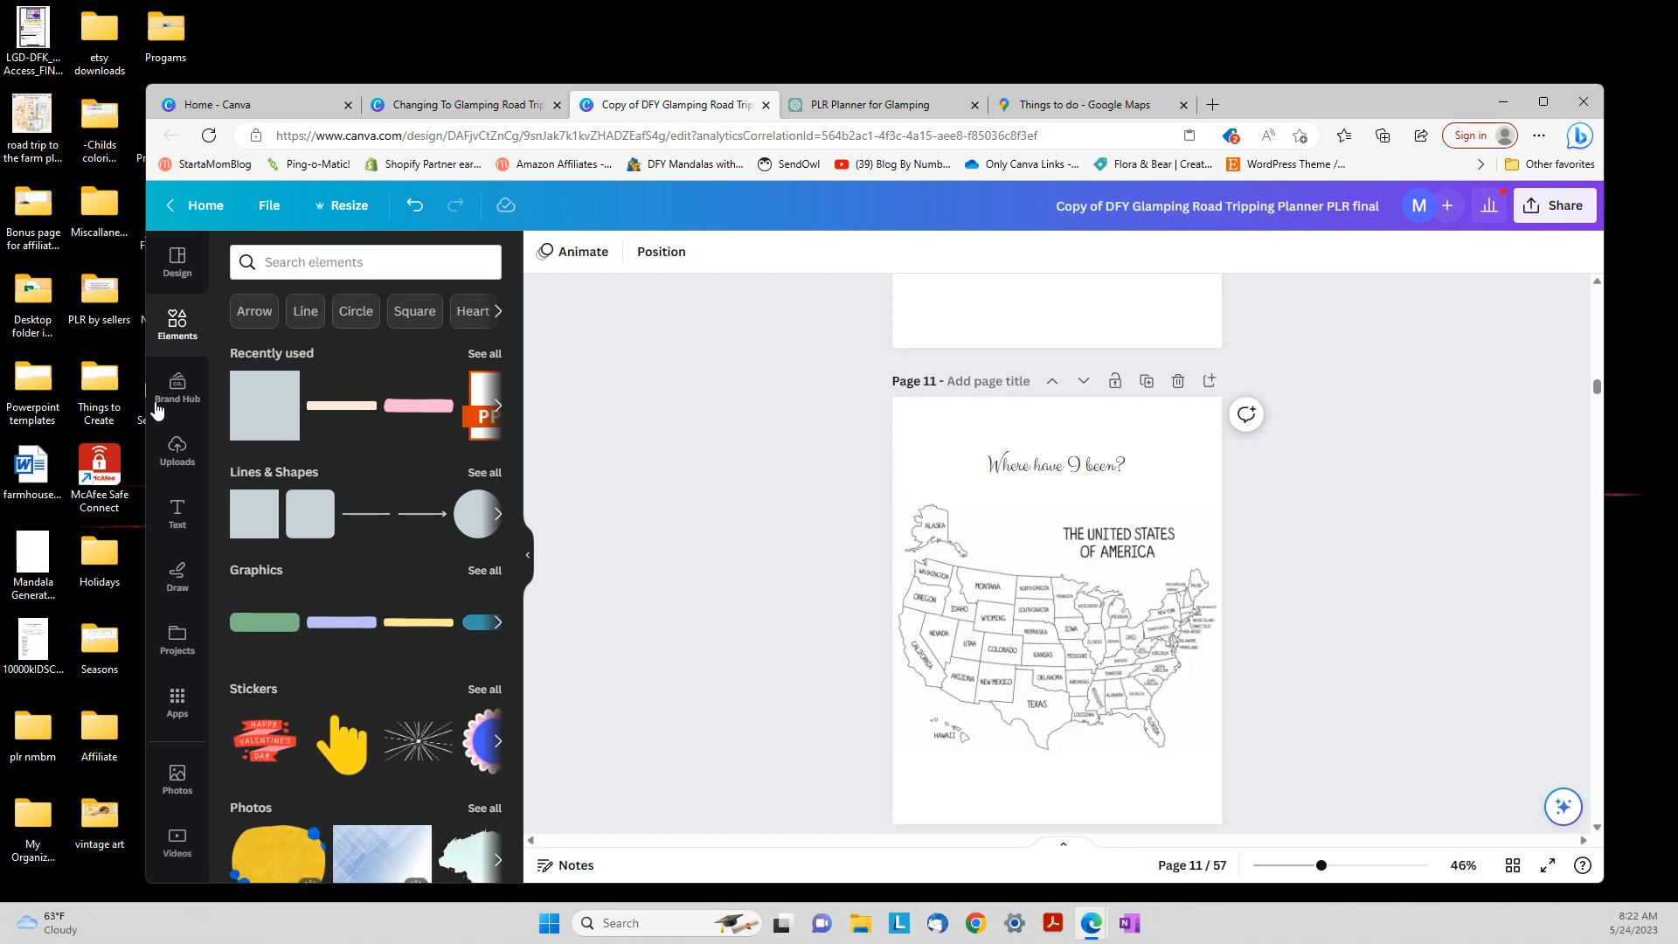
pyautogui.click(202, 264)
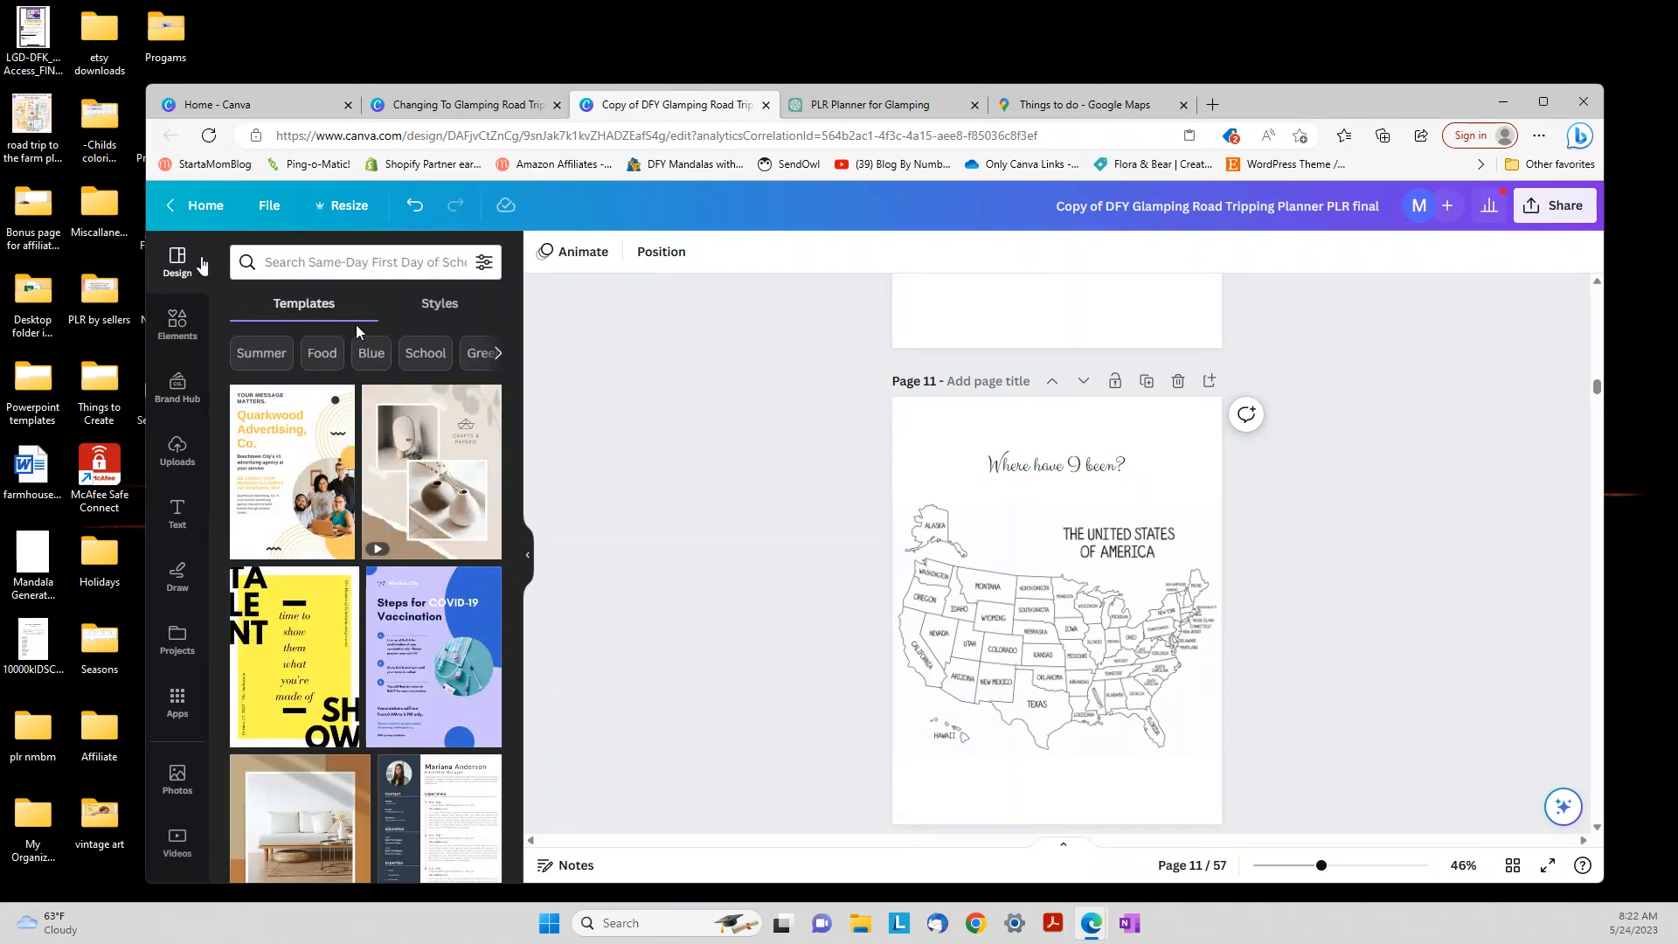
pyautogui.scroll(6, 706, 442)
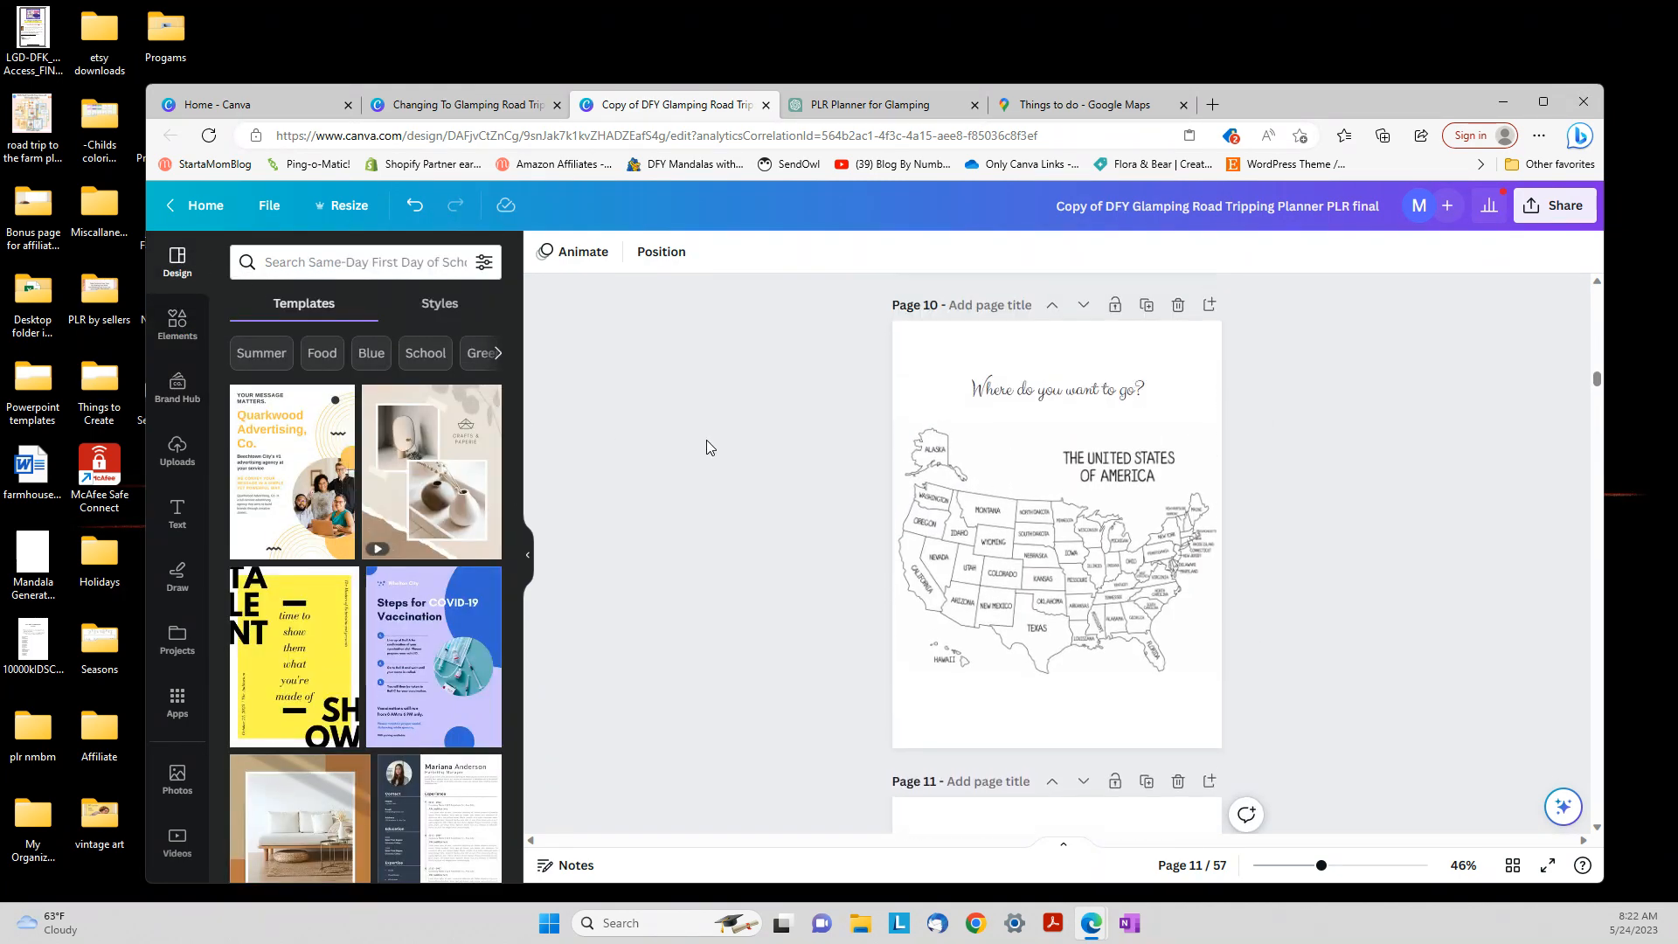
pyautogui.scroll(4, 706, 448)
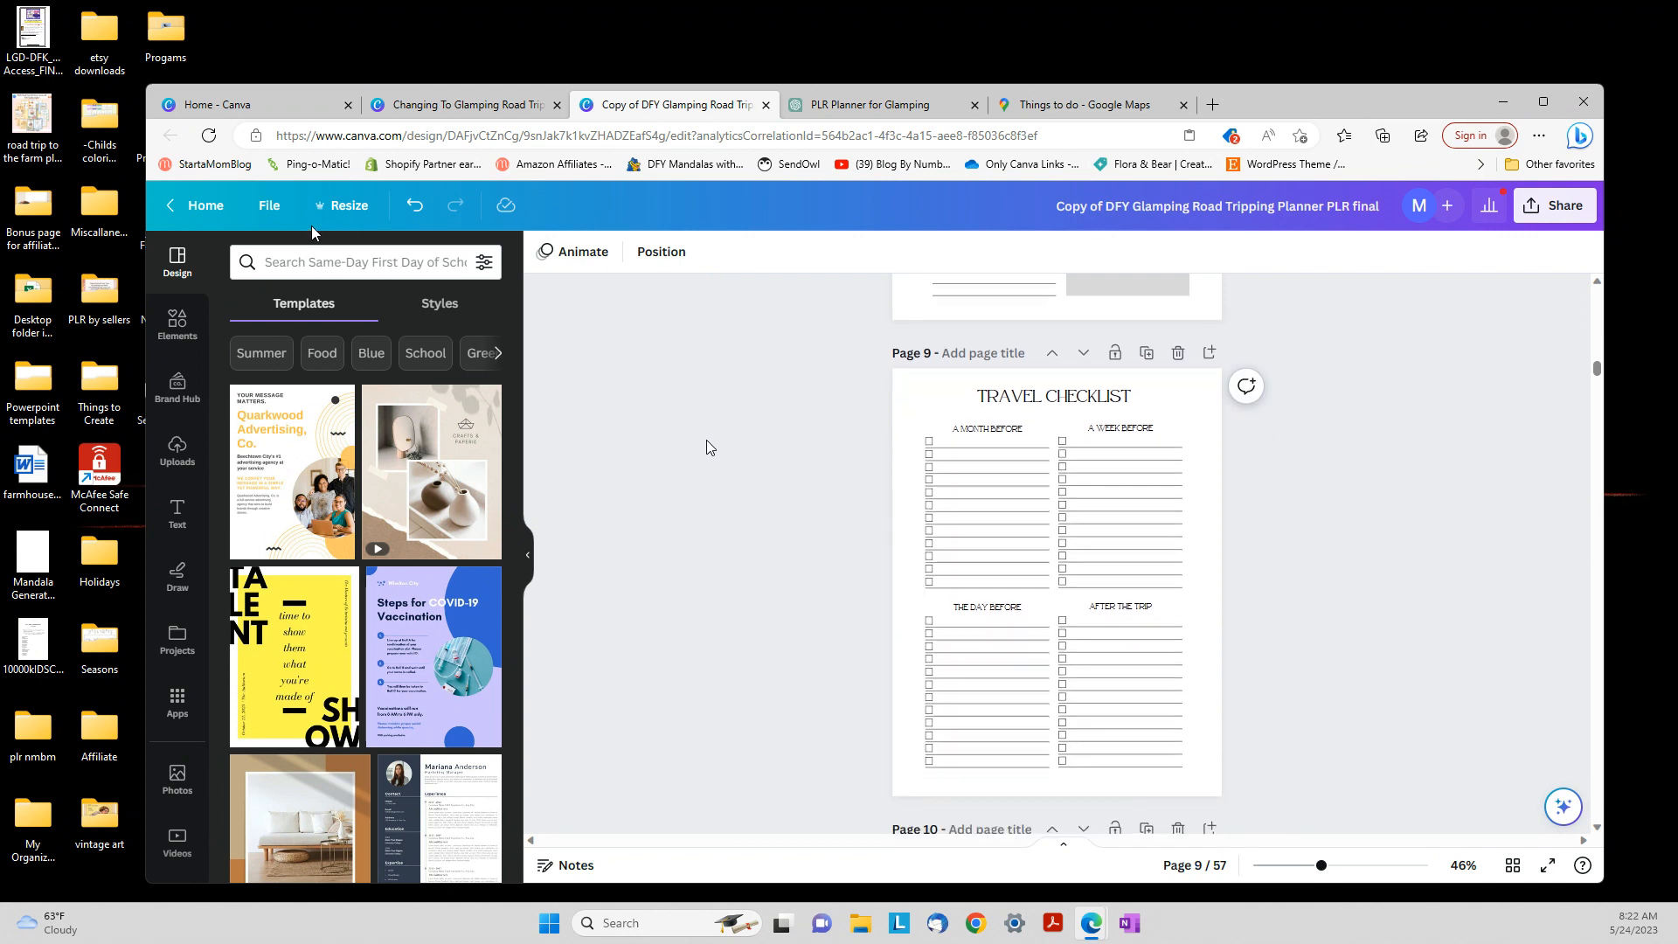
# Search the templates for "travel checklist" and apply the Hike & Camp checklist to a new page after page 9
pyautogui.click(311, 256)
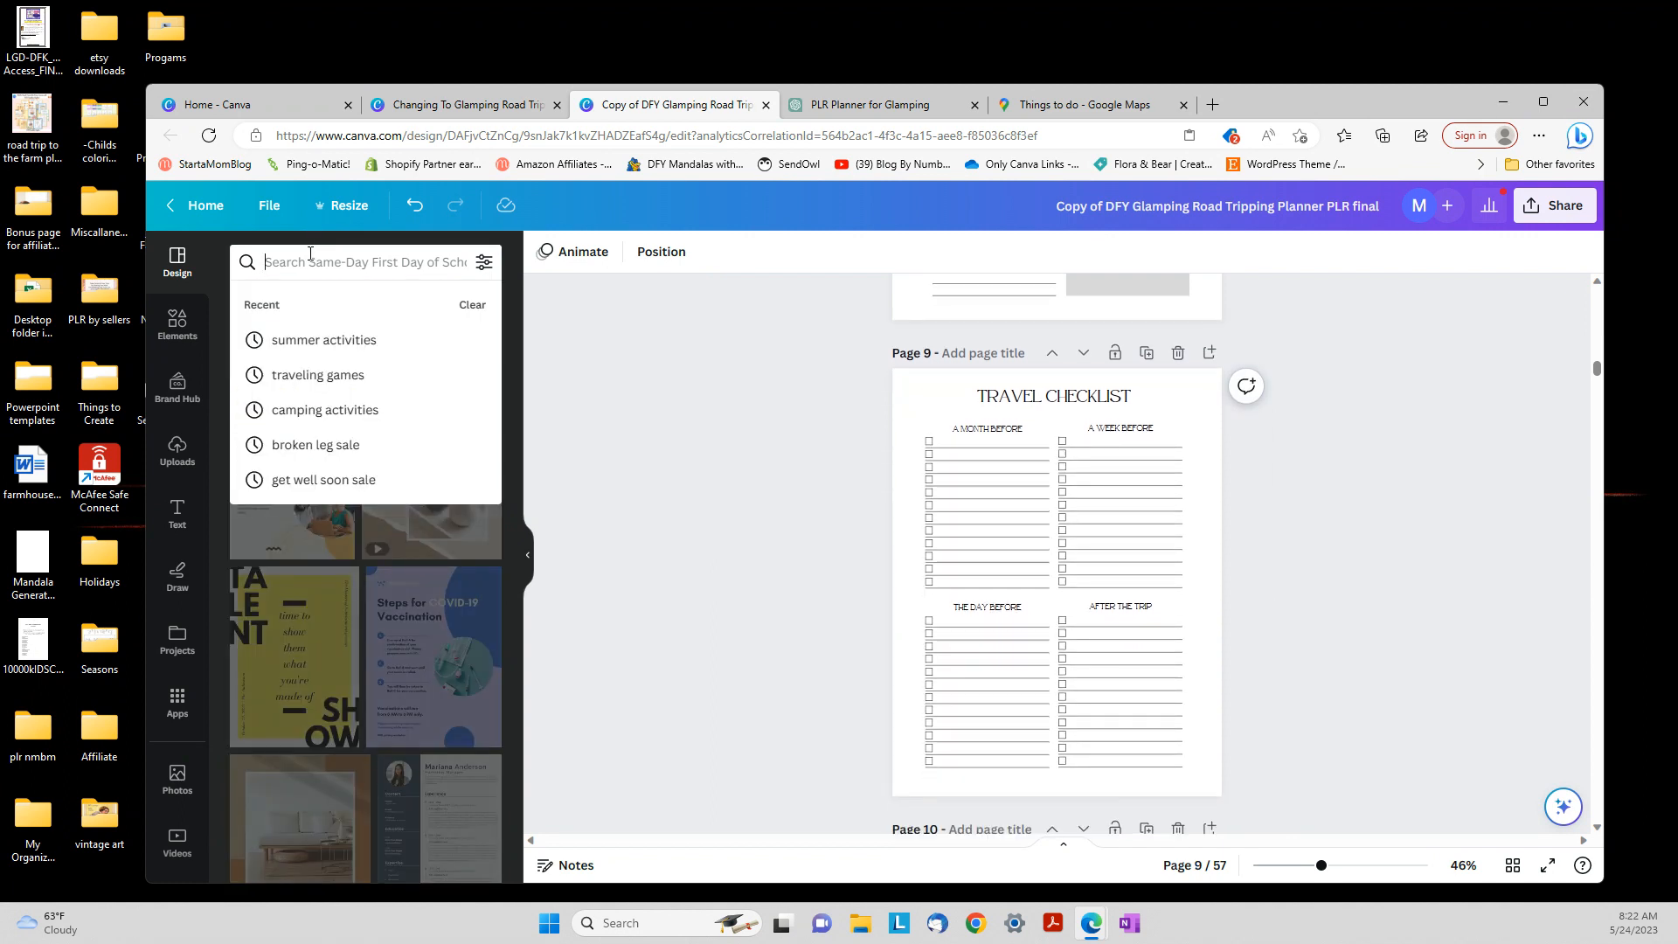
pyautogui.write('travel c')
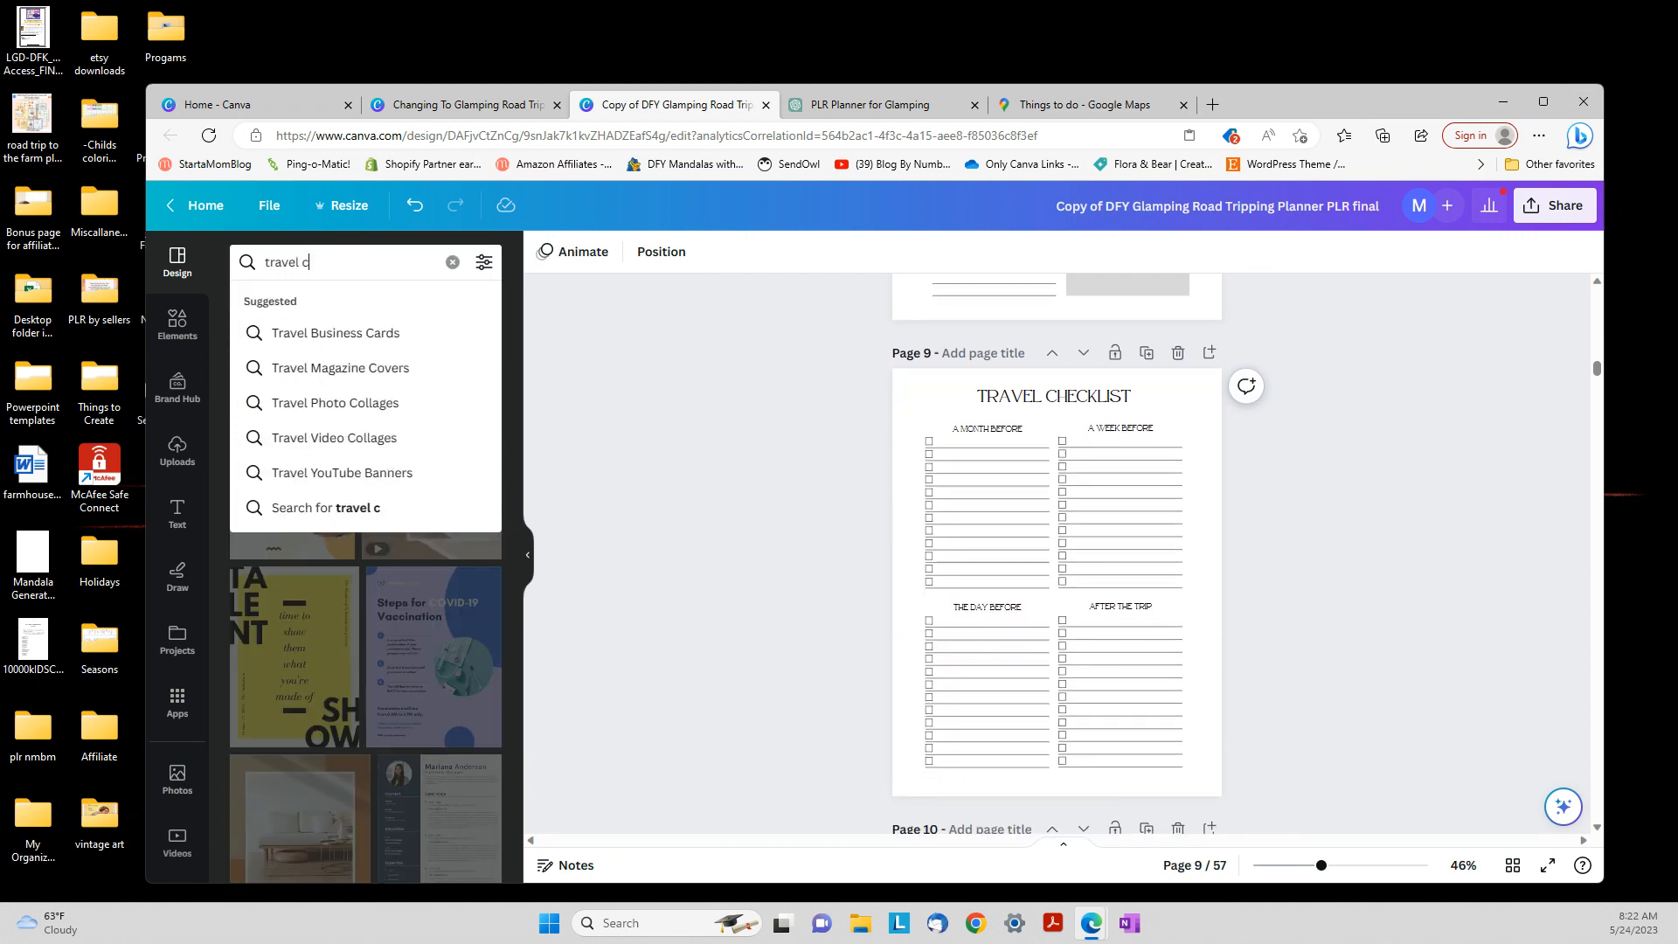
pyautogui.write('hecklist')
pyautogui.press('Return')
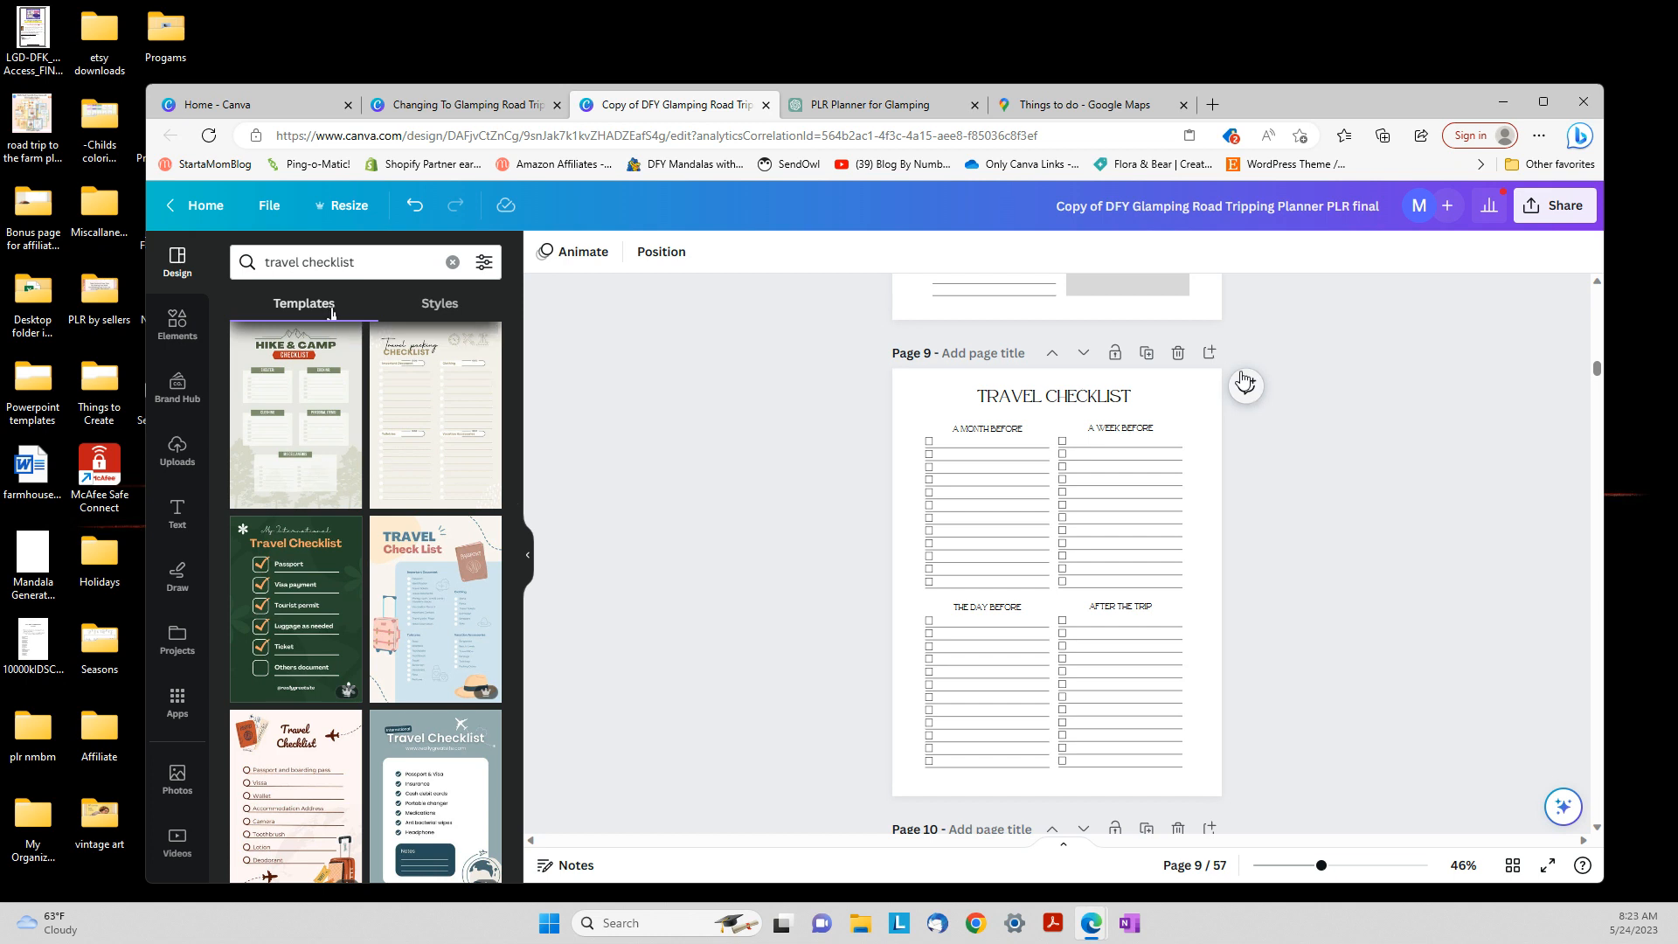
pyautogui.click(1211, 353)
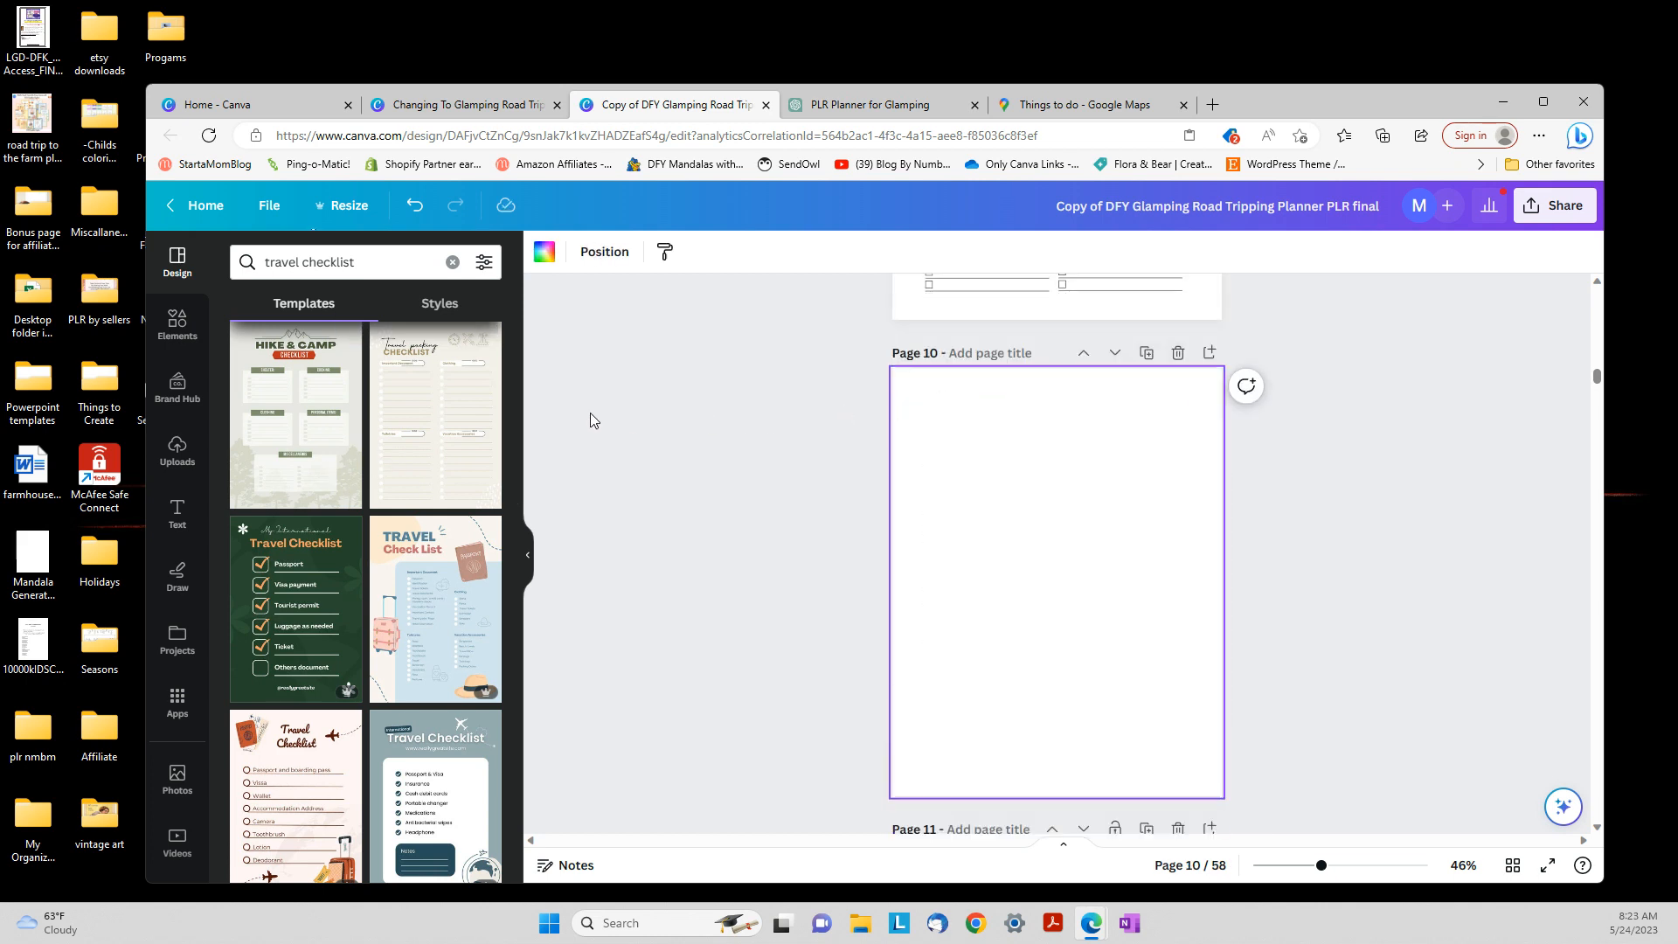
pyautogui.click(319, 422)
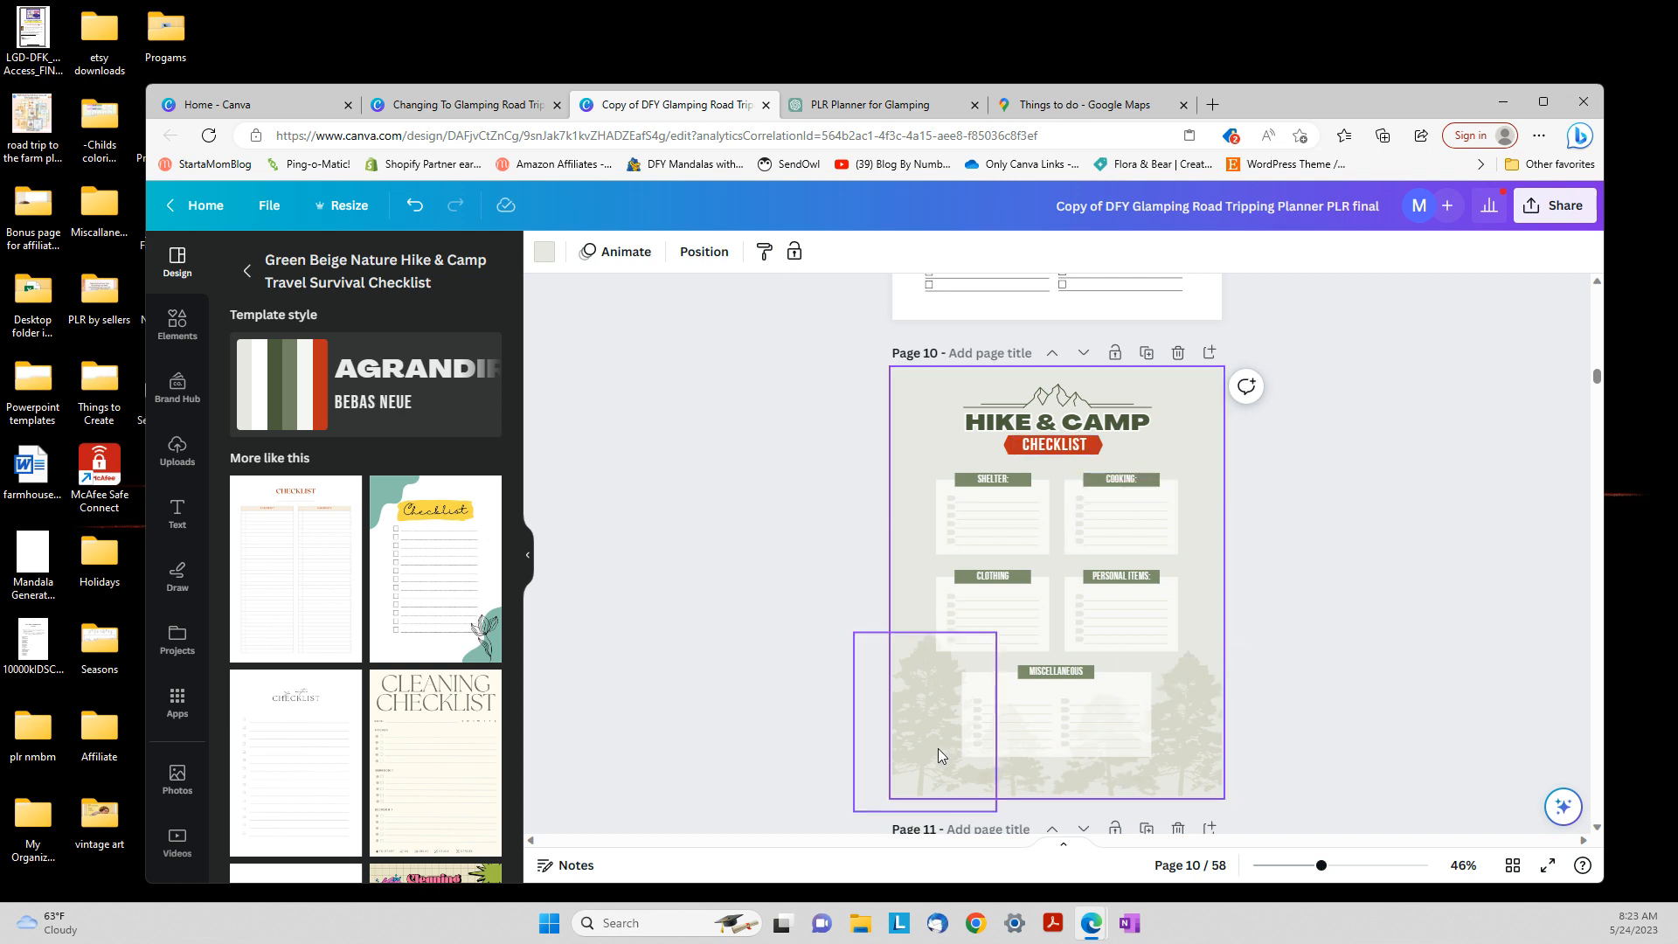
# Add a new page after the Hike & Camp checklist and apply the Beige Pale Green Aesthetic Travel Checklist template
pyautogui.click(249, 271)
pyautogui.scroll(-5, 321, 358)
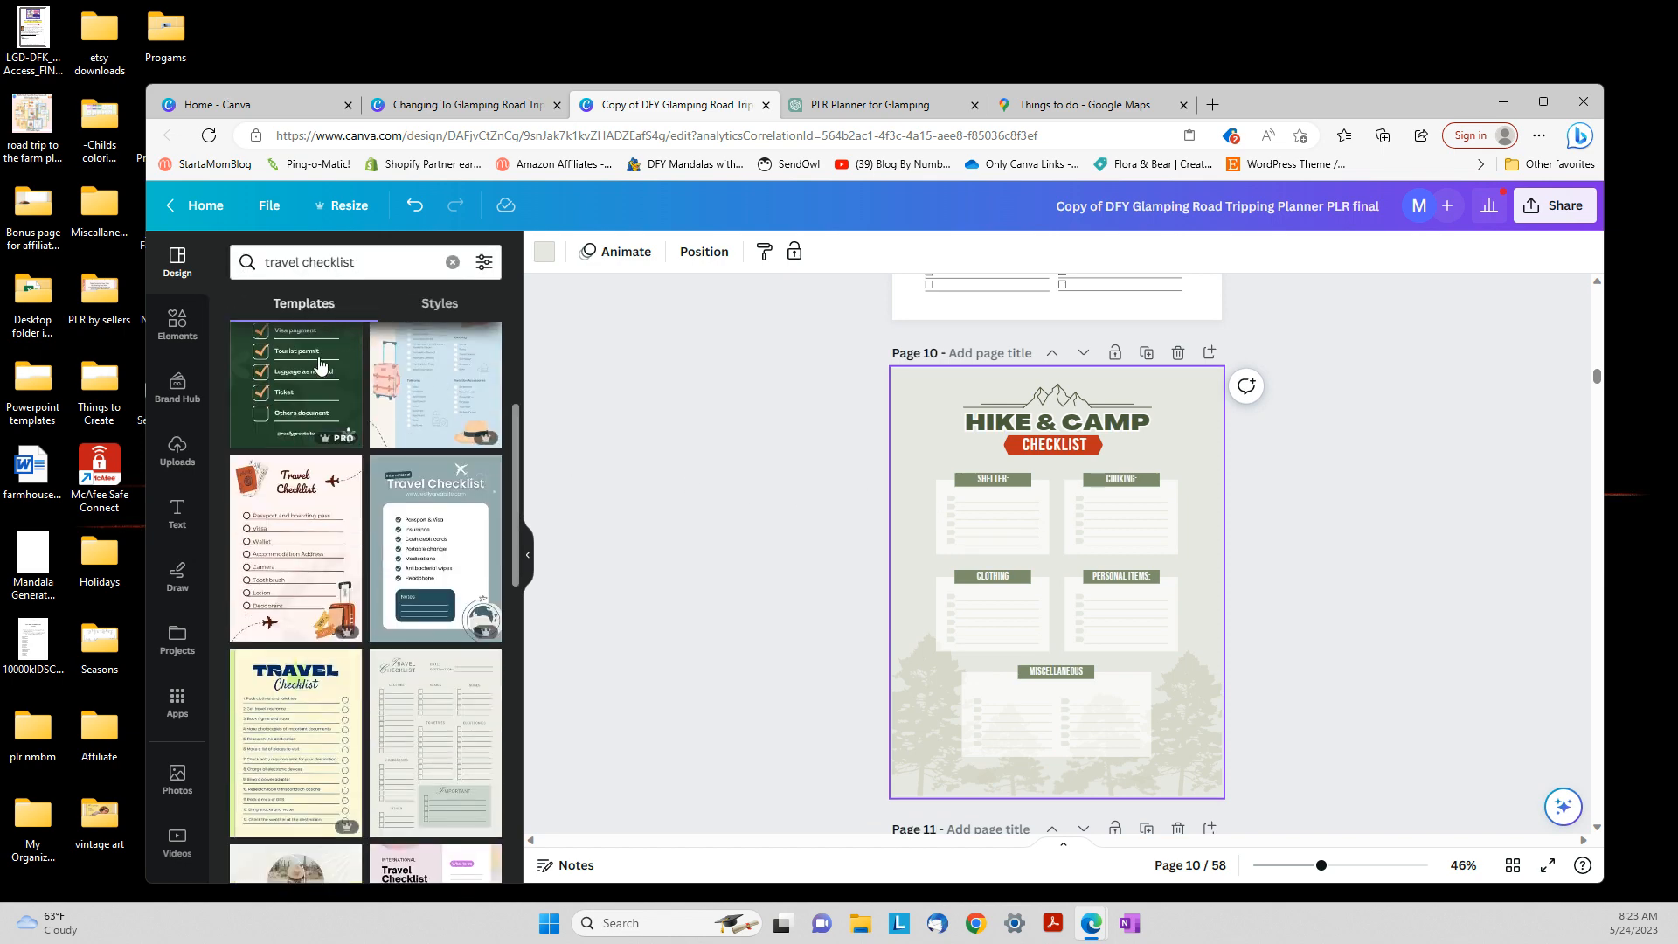
pyautogui.scroll(-2, 320, 365)
pyautogui.scroll(-1, 320, 366)
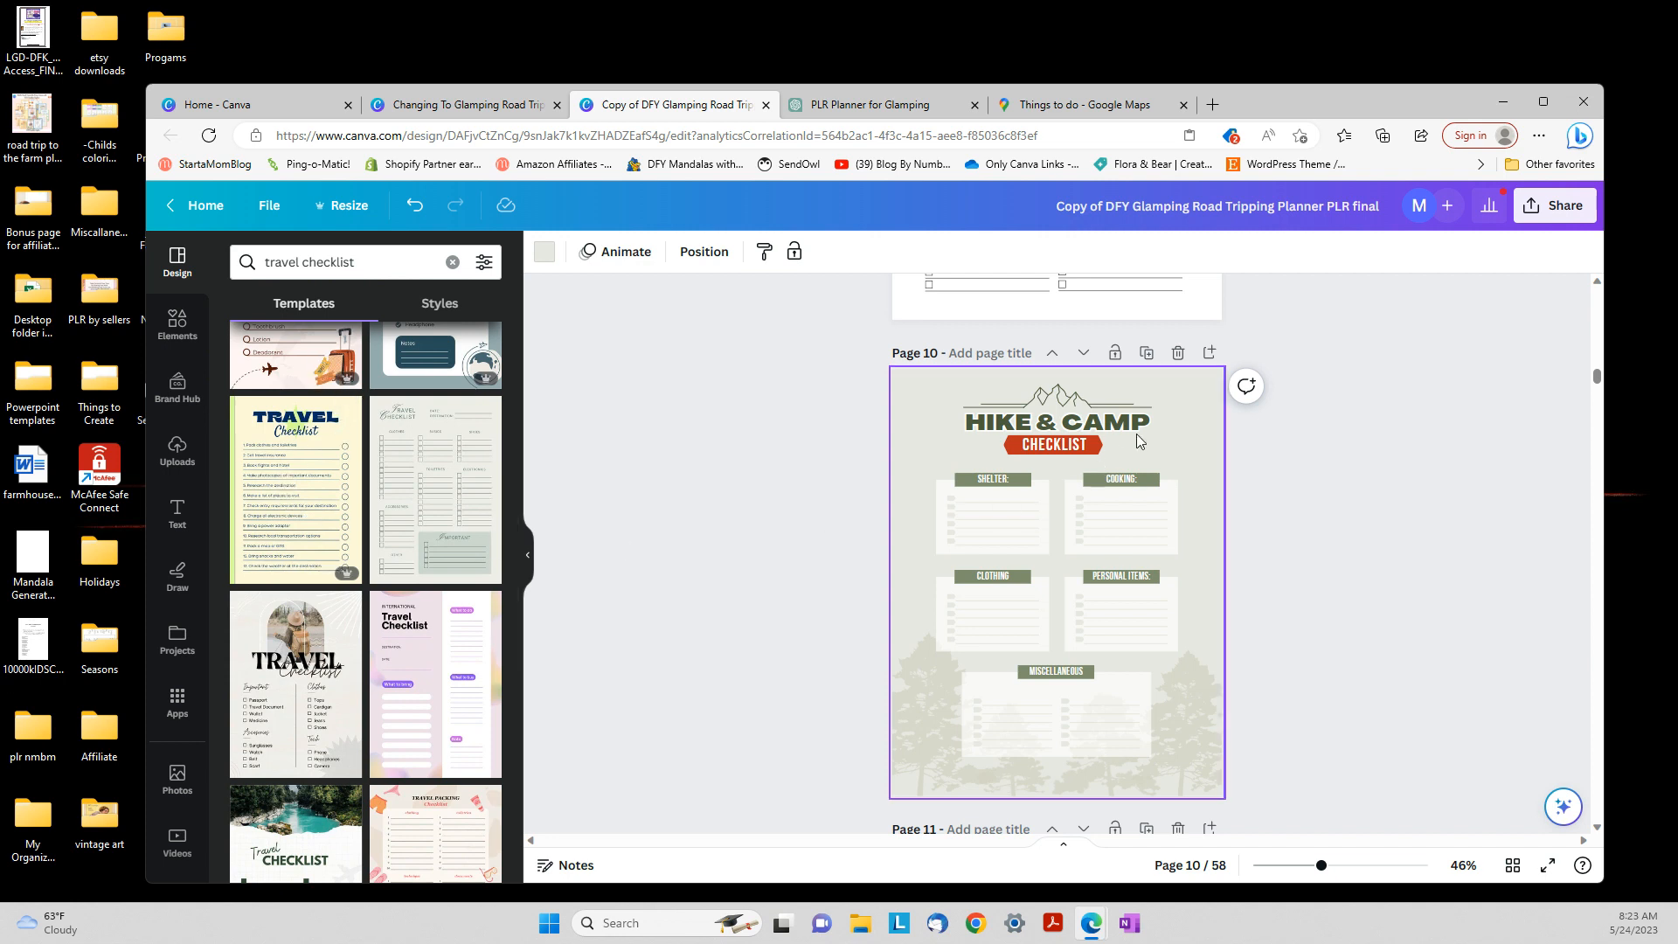
pyautogui.click(1211, 352)
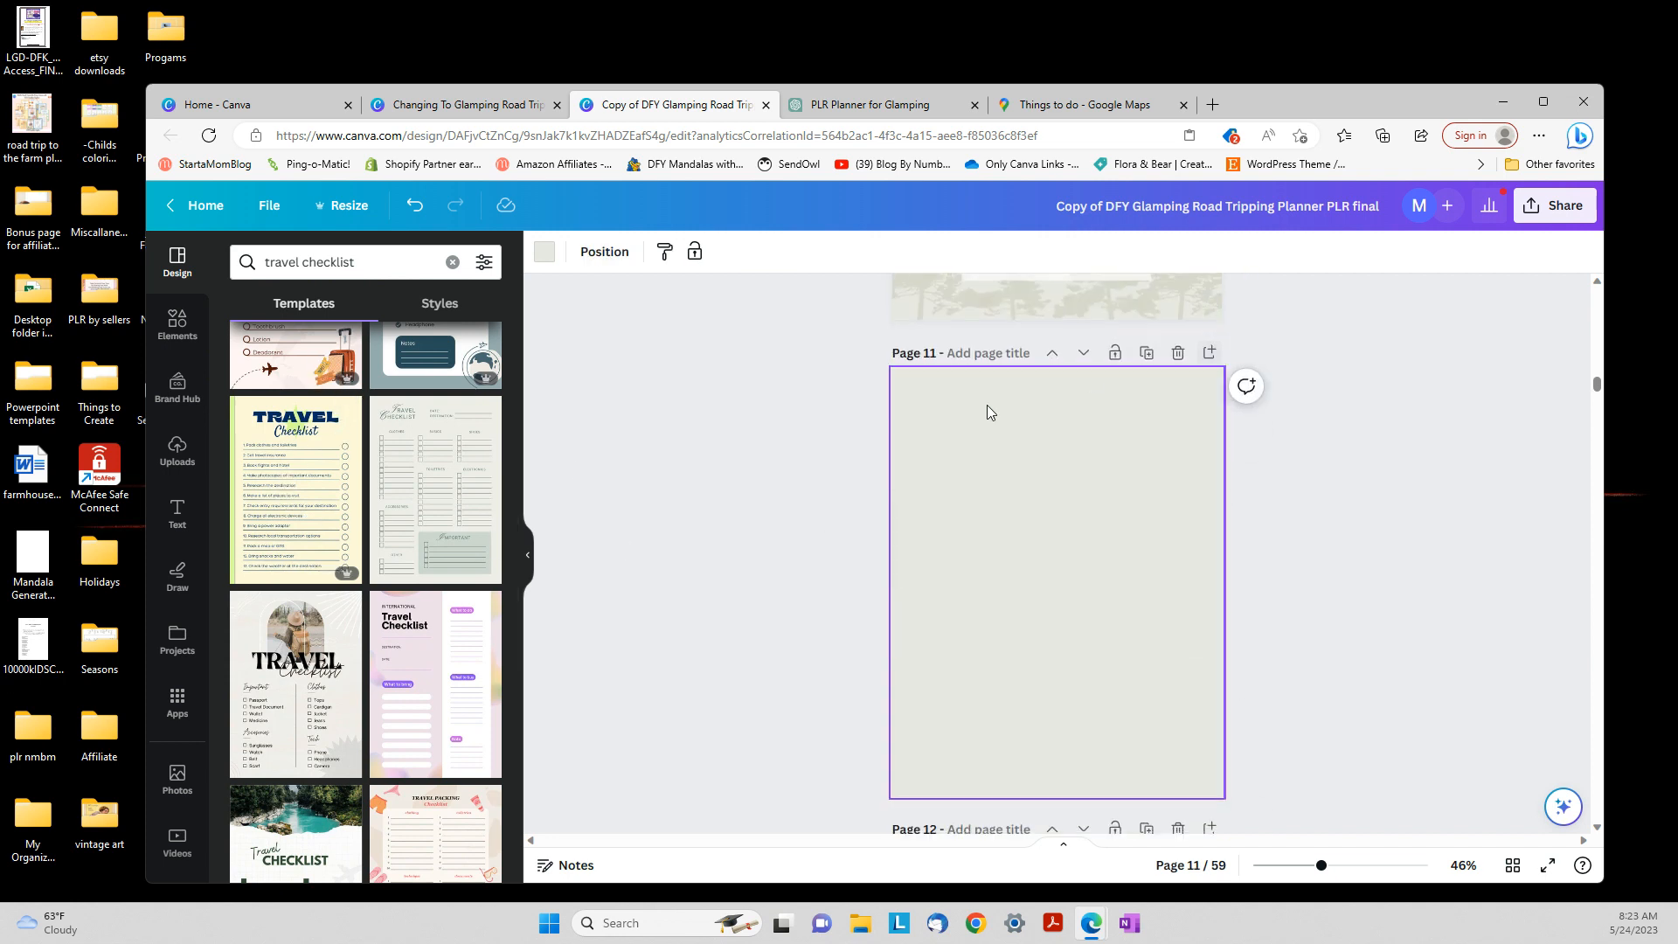
pyautogui.click(409, 475)
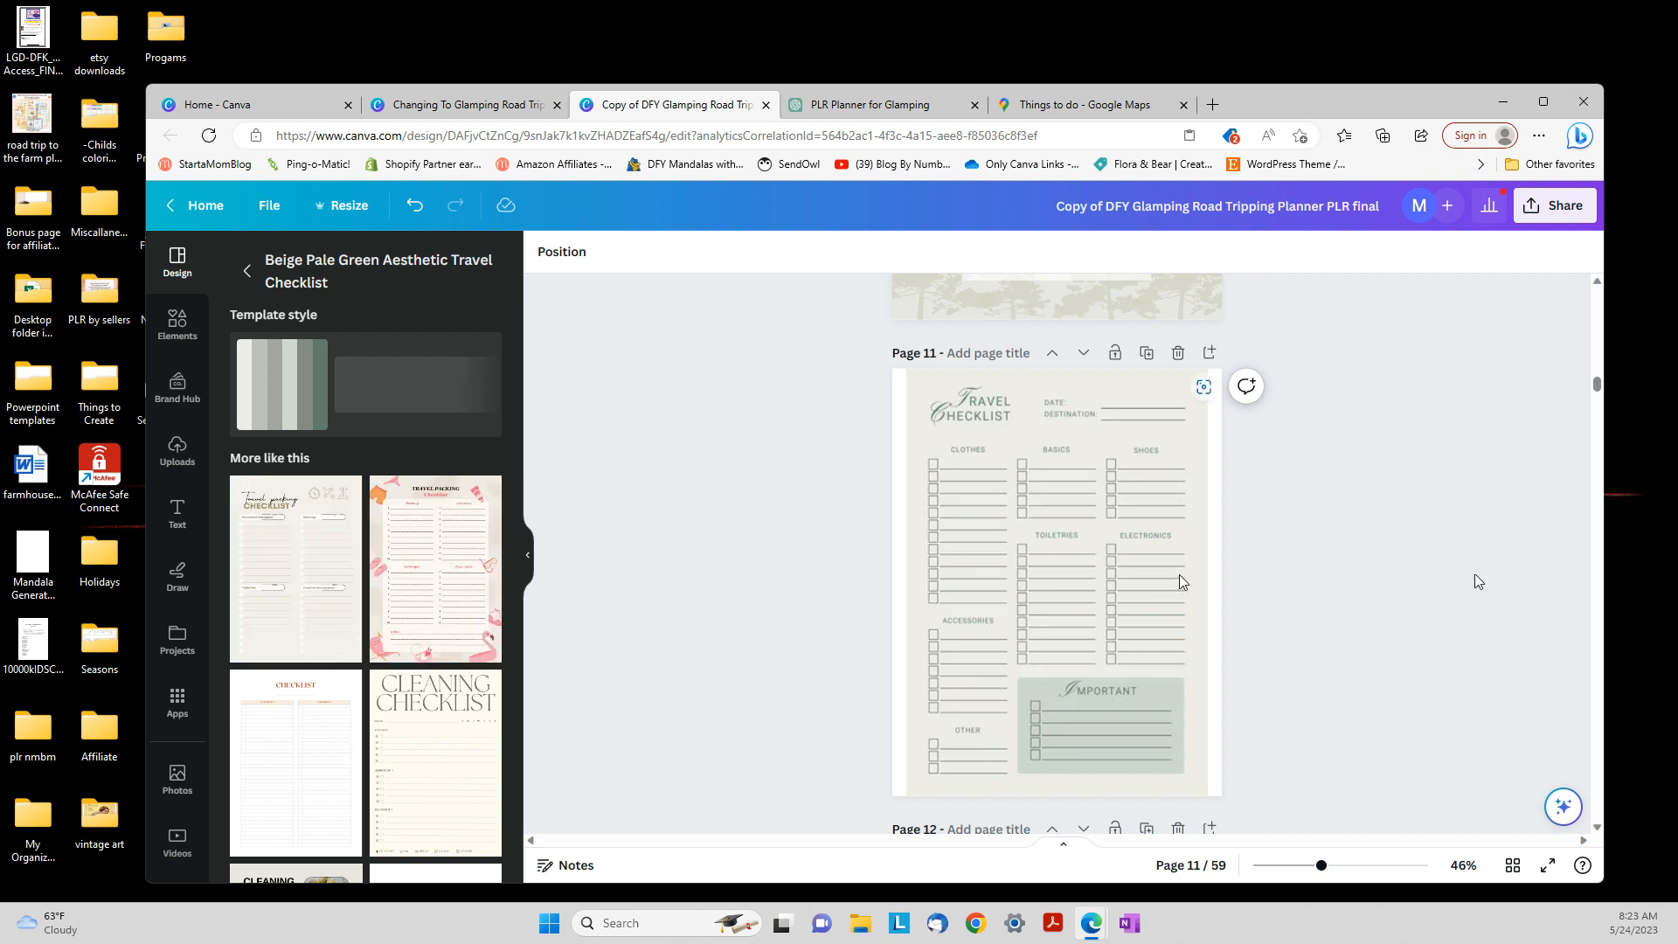
# Examine the Travel Checklist on page 11 and browse the similar checklist templates suggested for it
pyautogui.click(1204, 566)
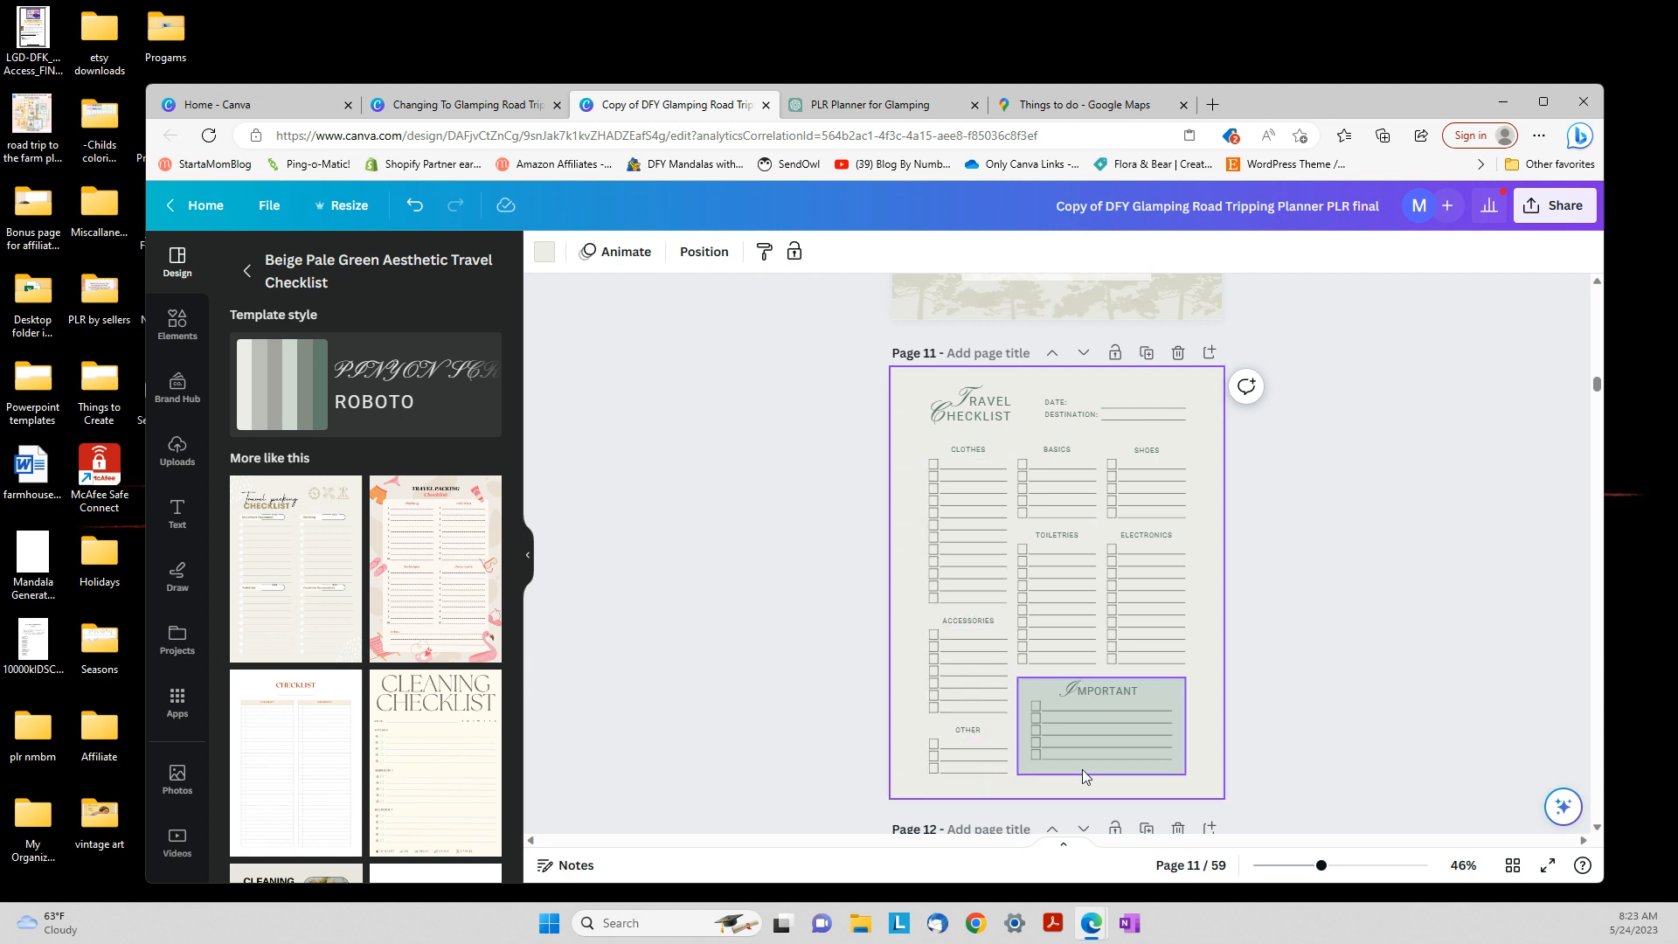
pyautogui.click(1113, 575)
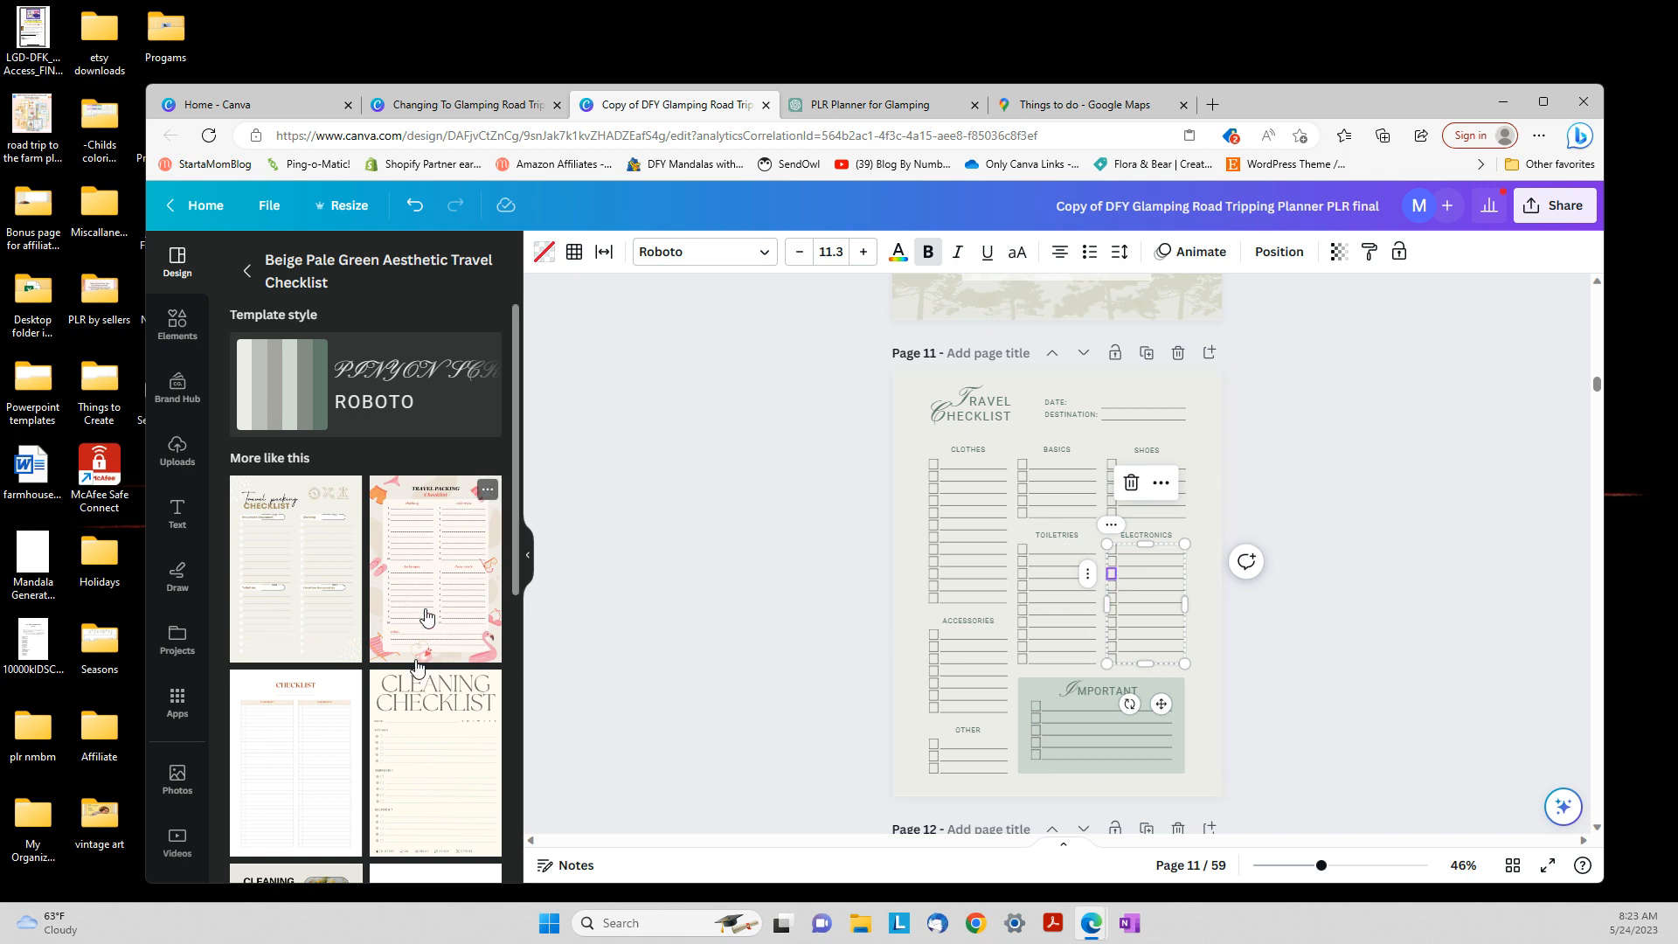
pyautogui.scroll(-3, 435, 579)
pyautogui.scroll(-3, 437, 579)
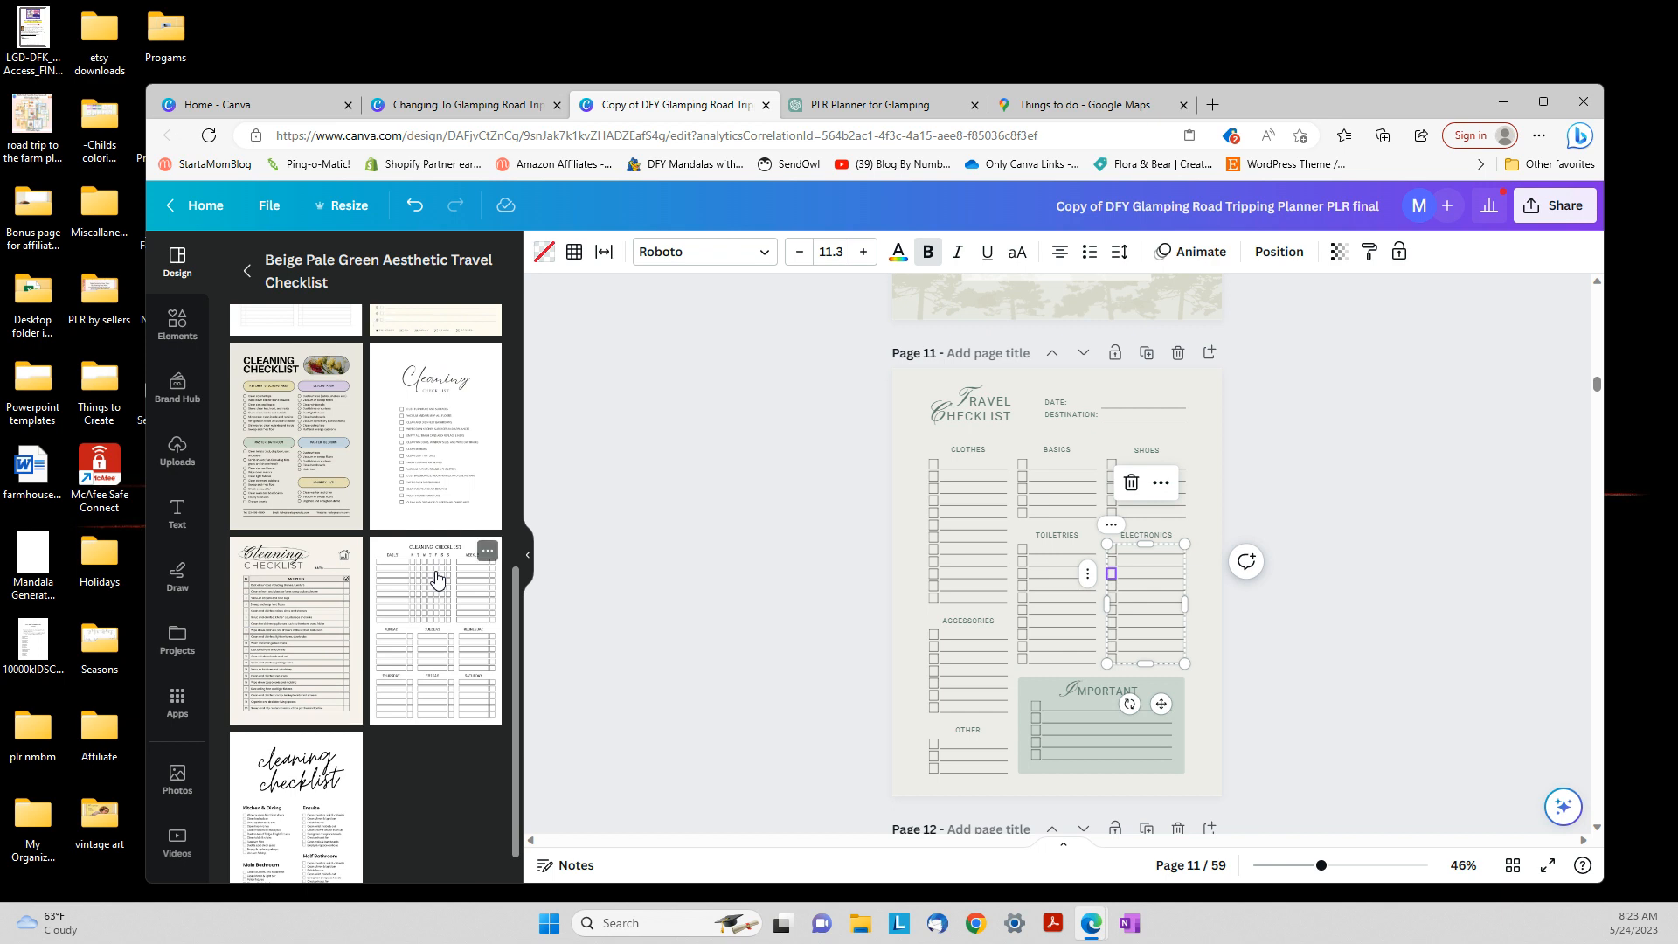
pyautogui.scroll(-1, 437, 580)
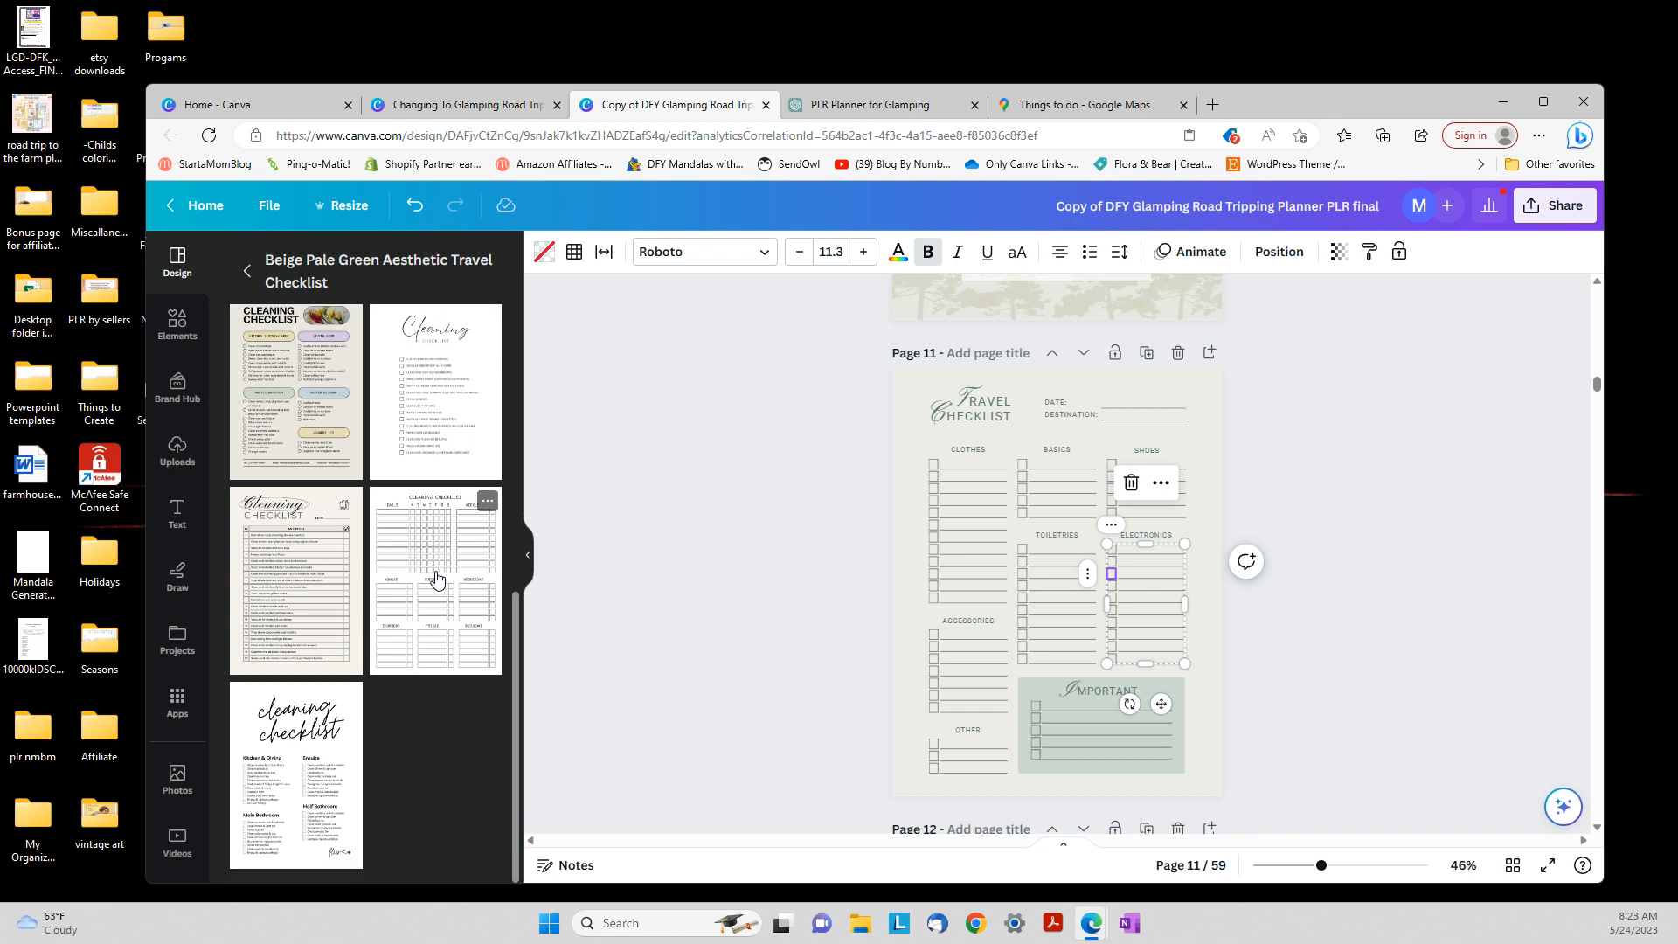
# Add a new page after the Travel Checklist on page 11 and apply the White Simple Minimalist Cleaning Checklist template
pyautogui.scroll(2, 437, 580)
pyautogui.scroll(-2, 437, 579)
pyautogui.click(1209, 354)
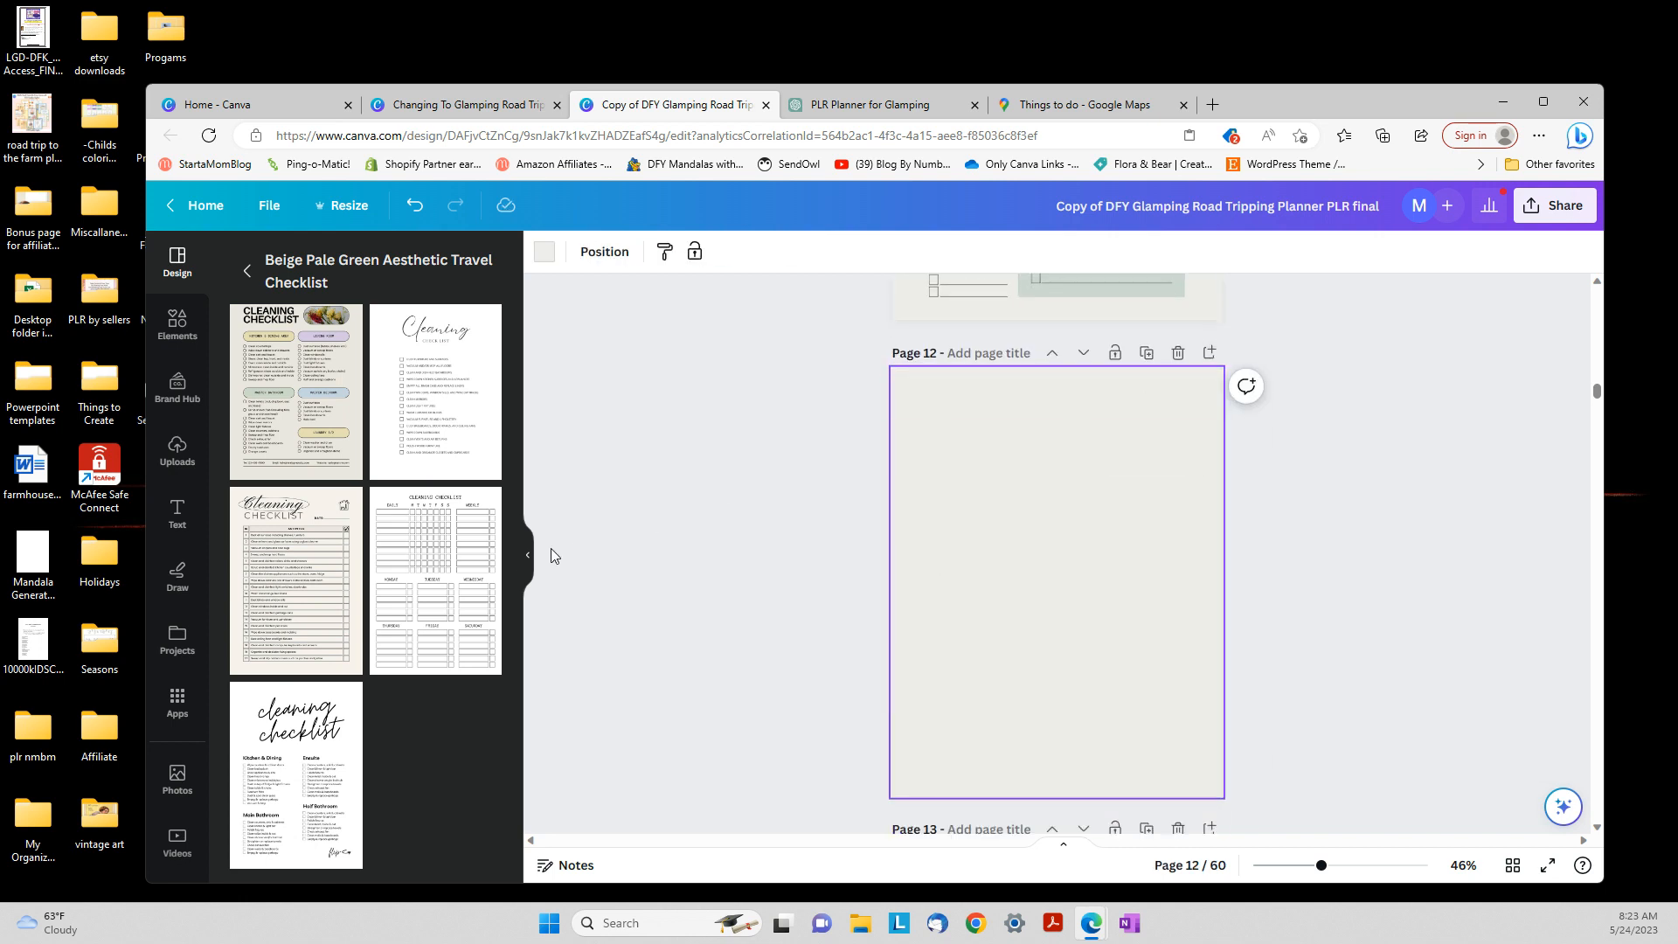
pyautogui.click(464, 562)
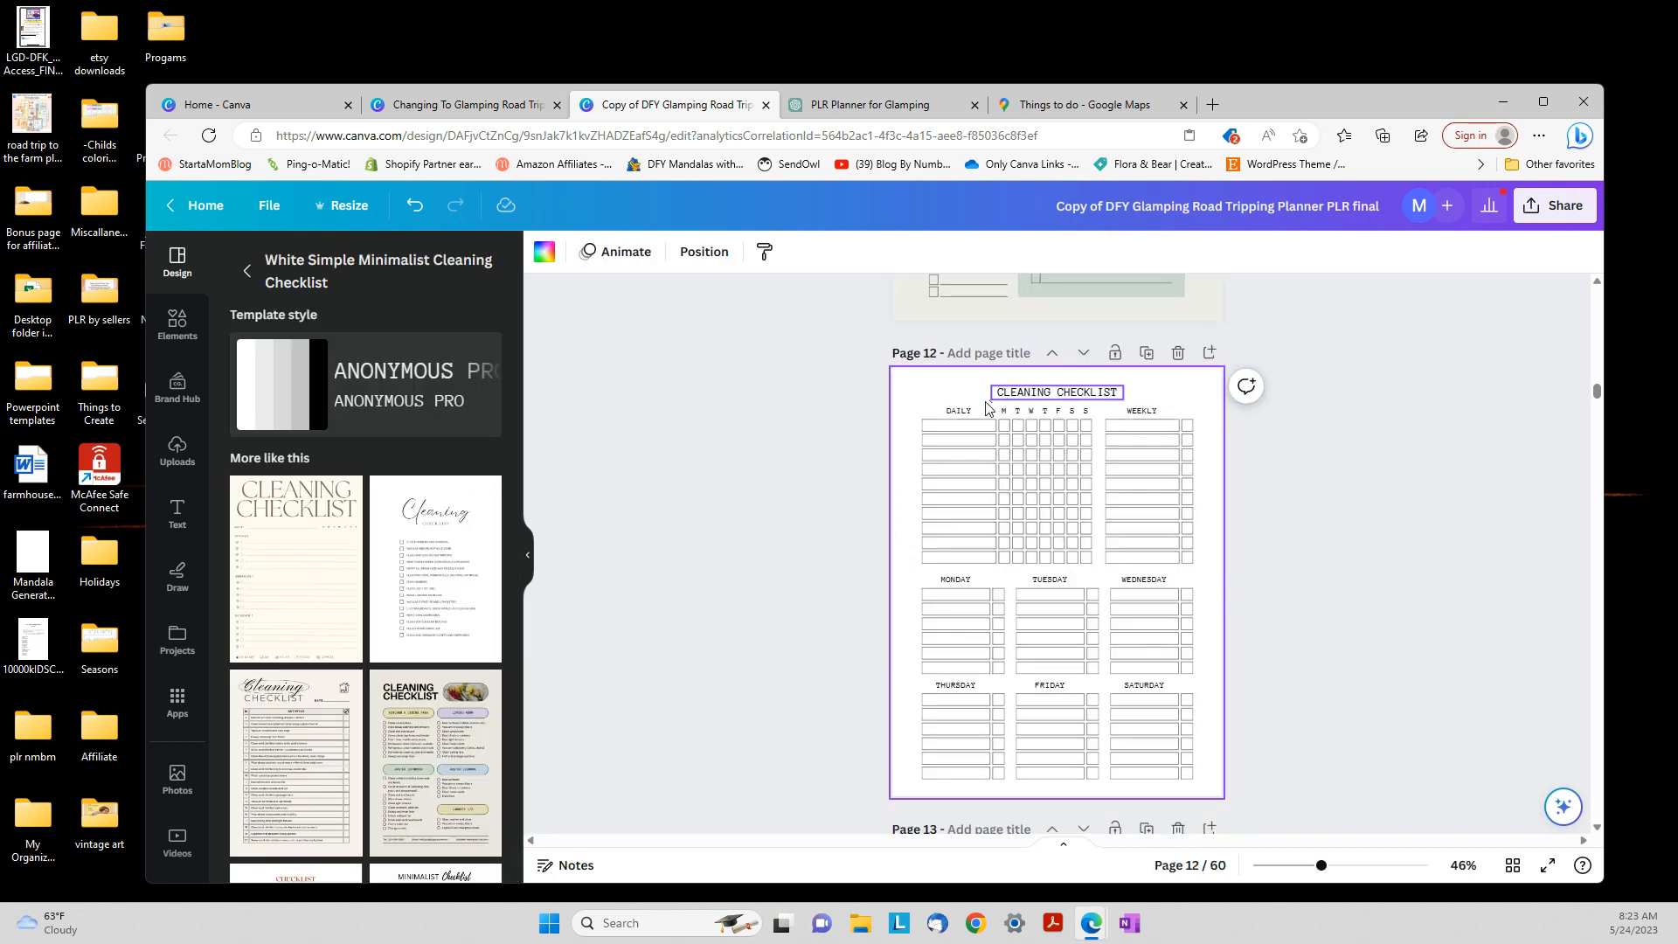
# Replace the "Cleaning Checklist" heading on page 12 with "ITINERARY"
pyautogui.click(1042, 398)
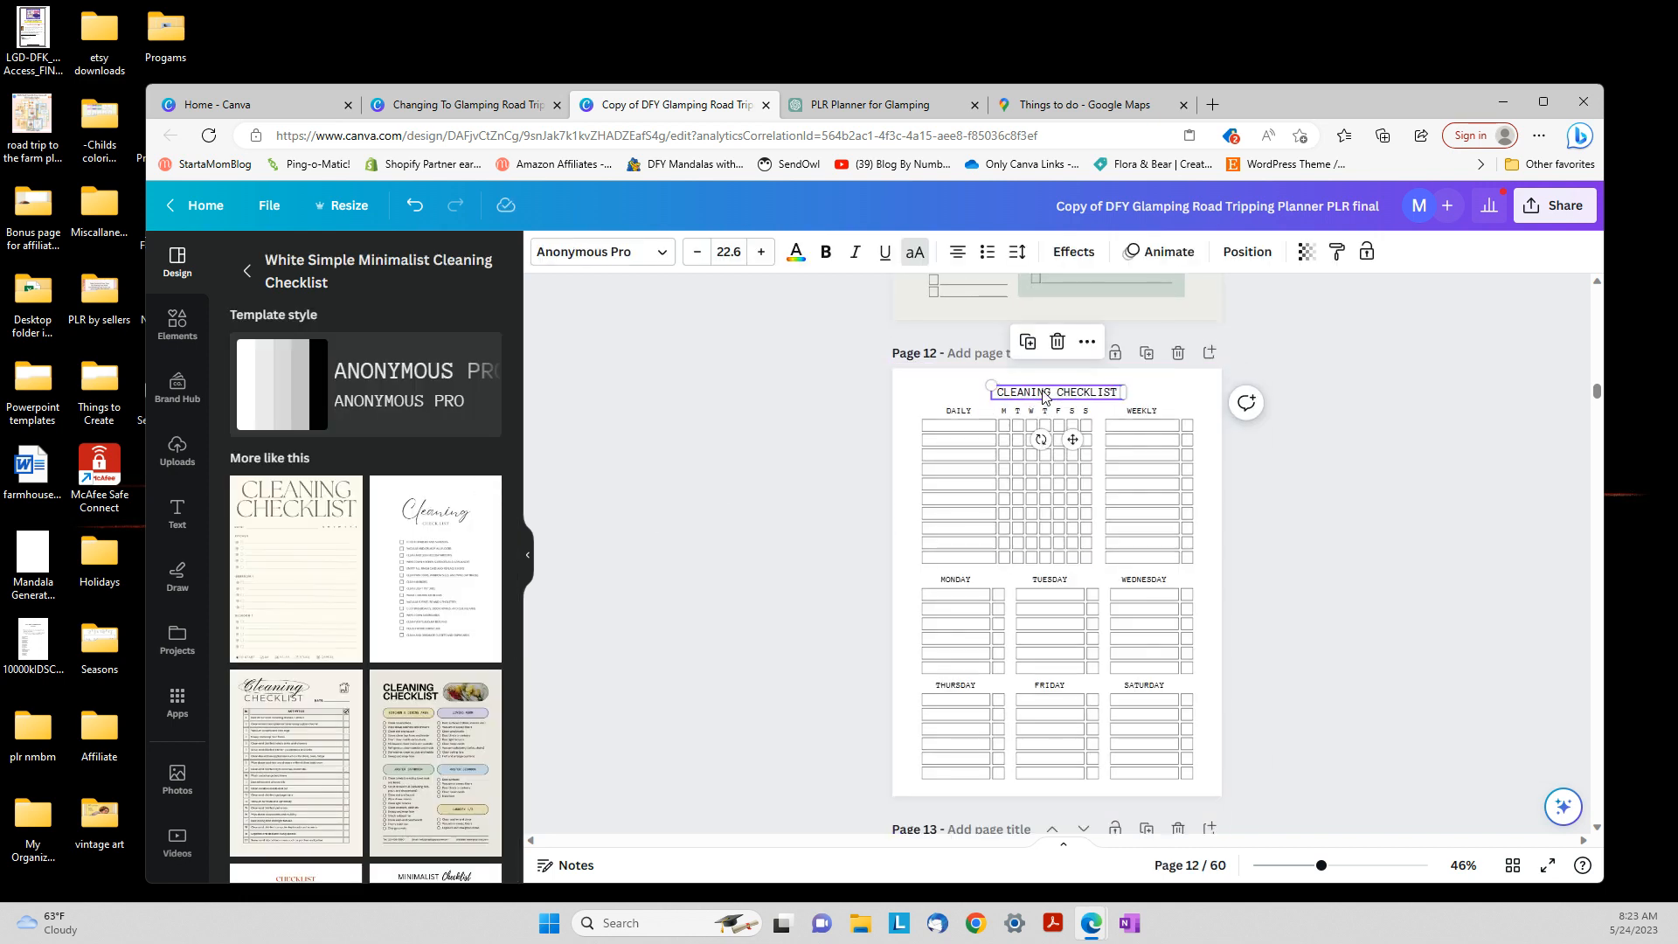
pyautogui.click(1043, 398)
pyautogui.click(1047, 389)
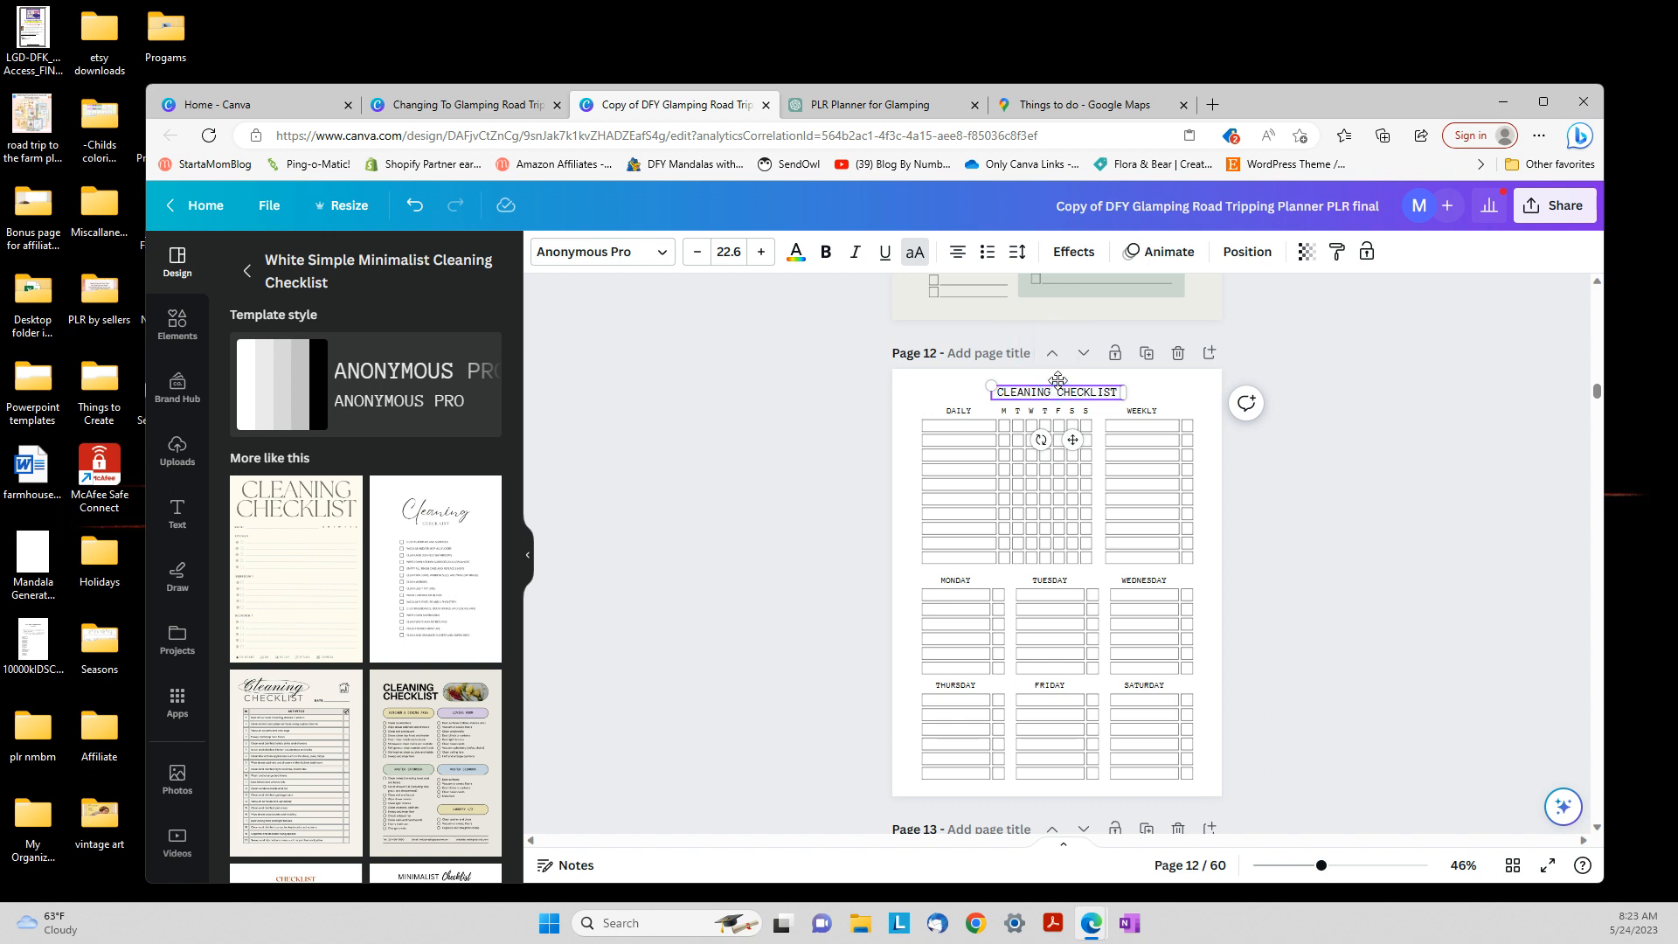
pyautogui.press('BackSpace')
pyautogui.press('BackSpace')
pyautogui.press('BackSpace')
pyautogui.press('BackSpace')
pyautogui.press('BackSpace')
pyautogui.press('BackSpace')
pyautogui.press('BackSpace')
pyautogui.press('BackSpace')
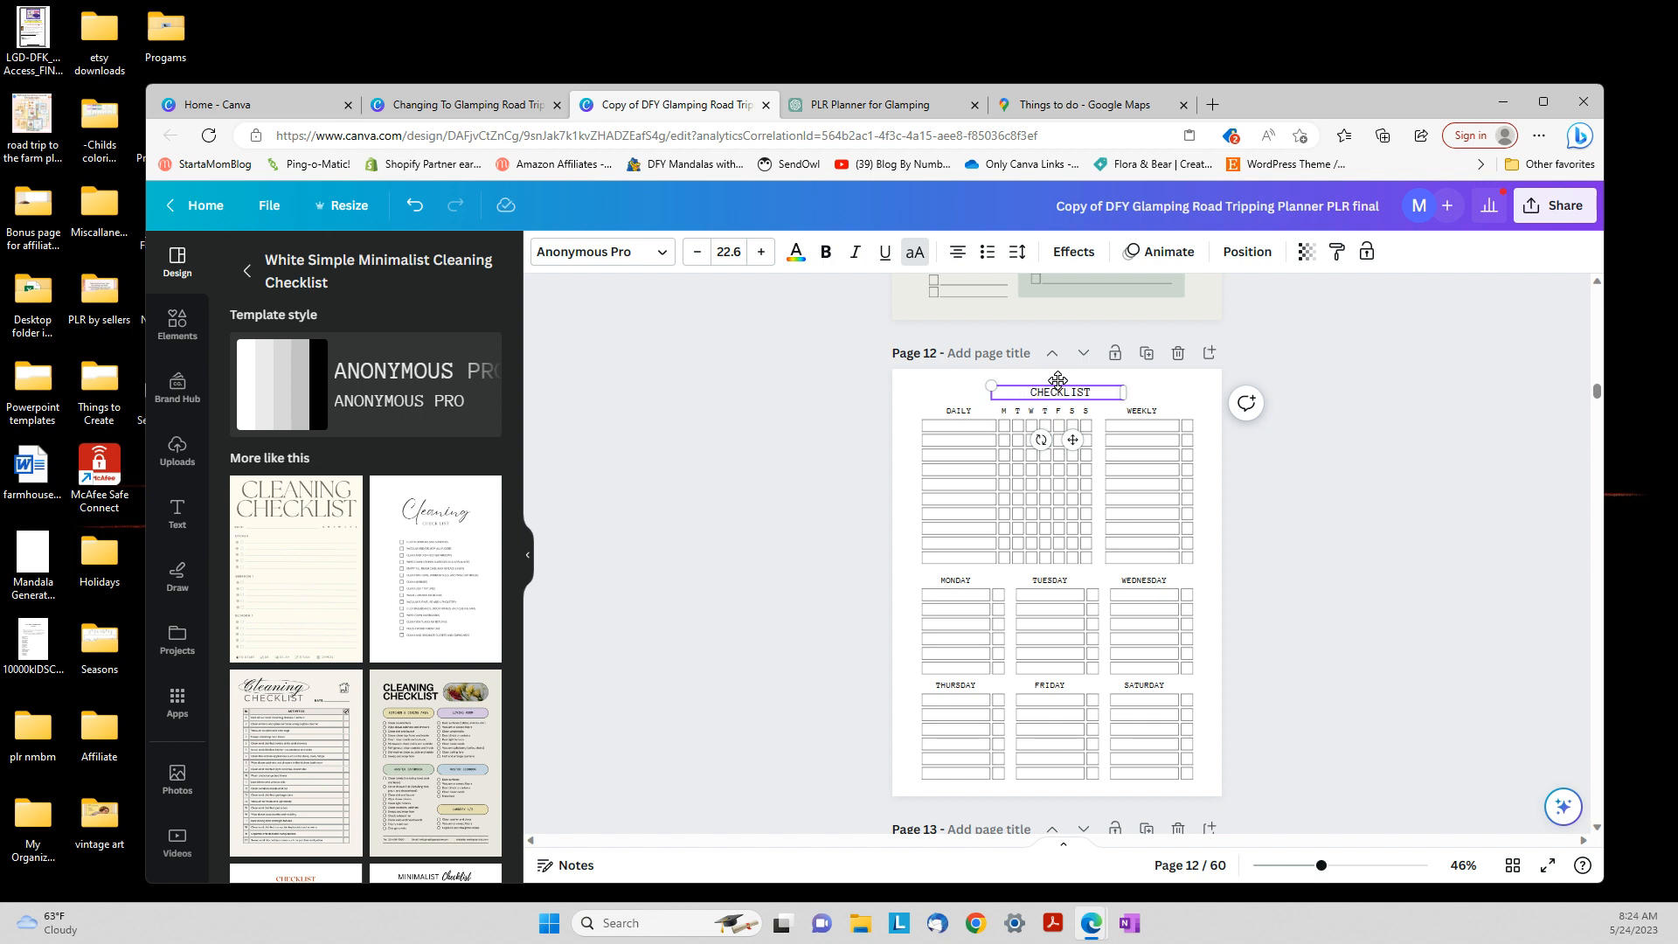
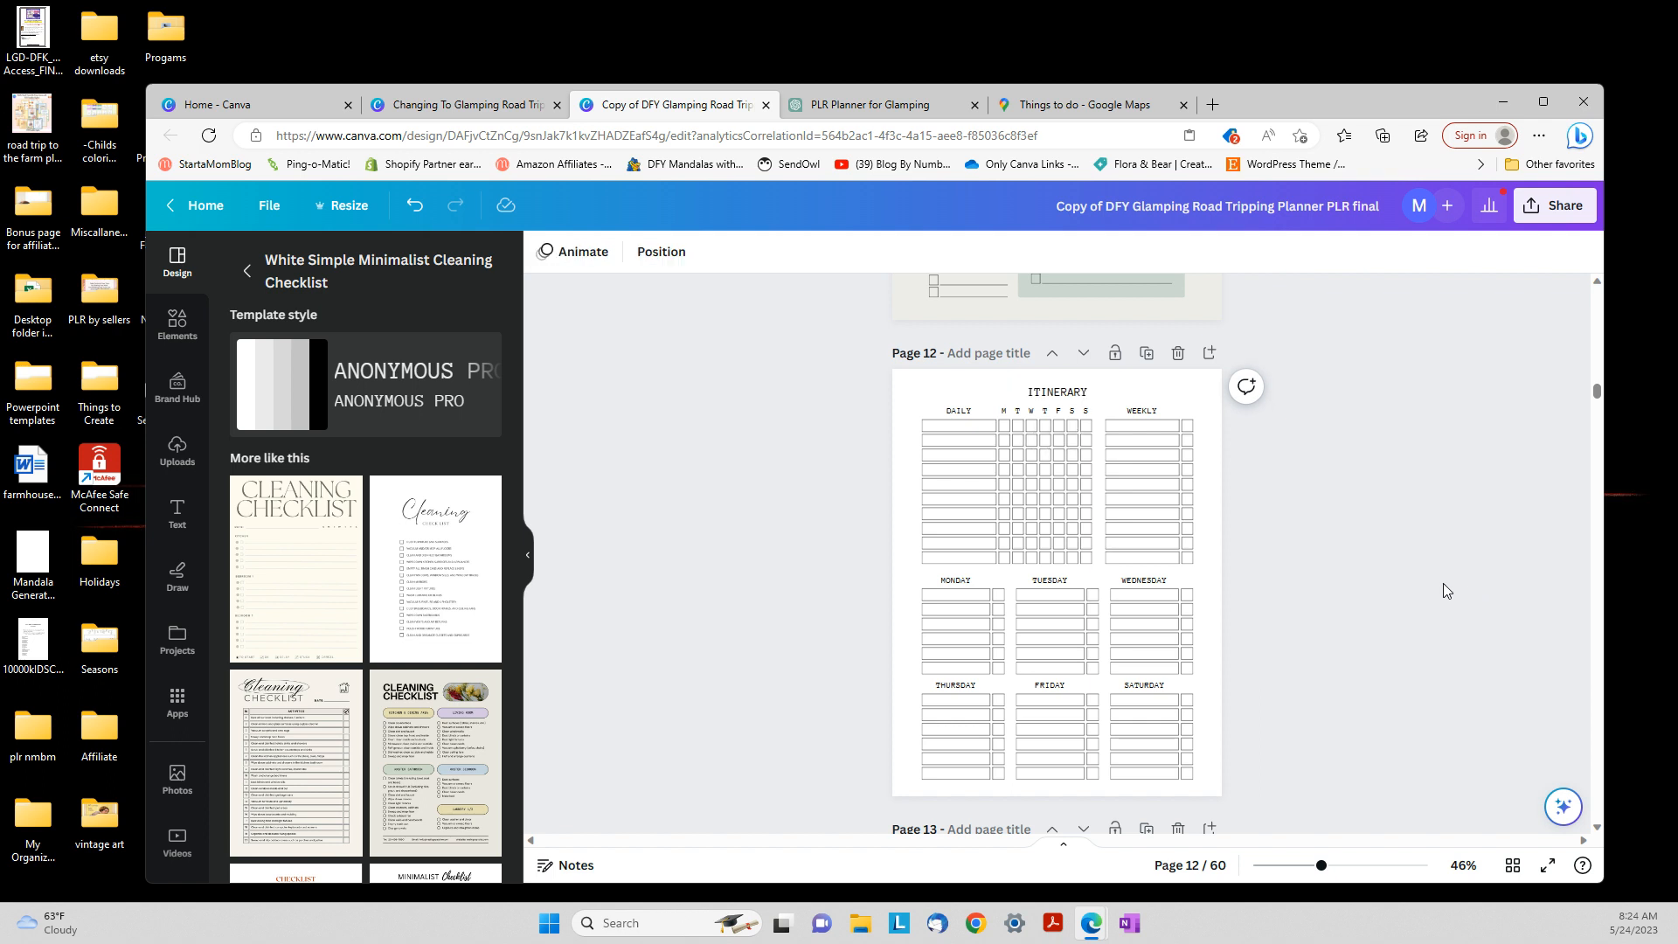
# Move the ITINERARY heading slightly higher, keeping it centred on page 12
pyautogui.moveTo(1059, 391); pyautogui.dragTo(1060, 384)
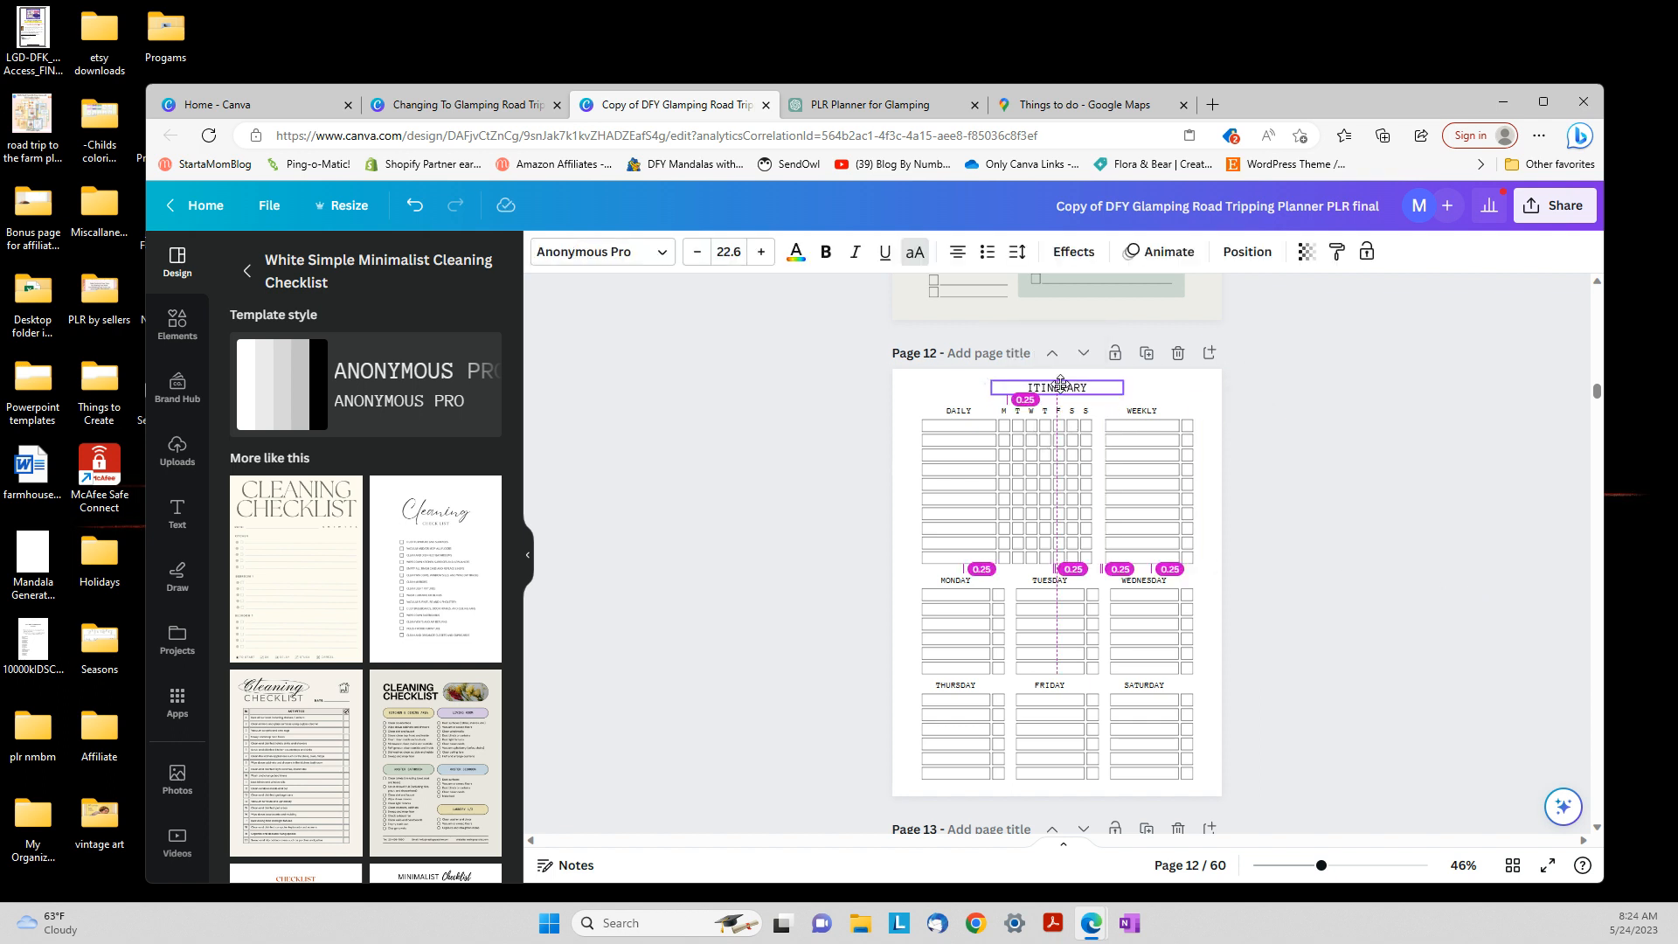
pyautogui.click(1182, 515)
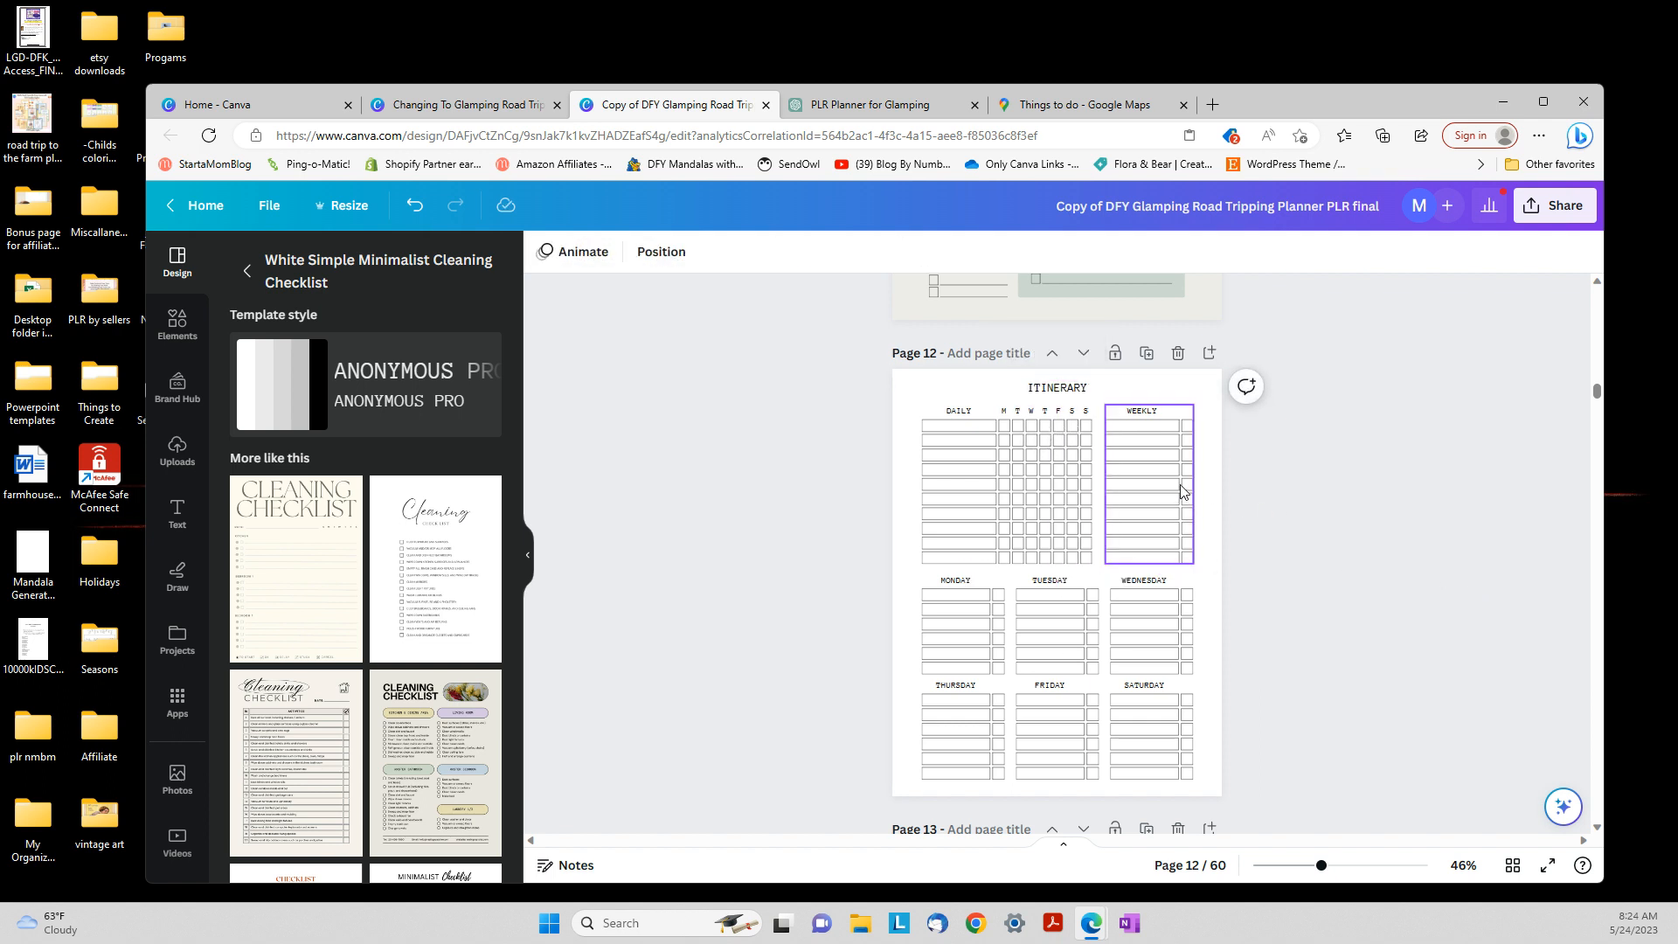
pyautogui.click(1182, 490)
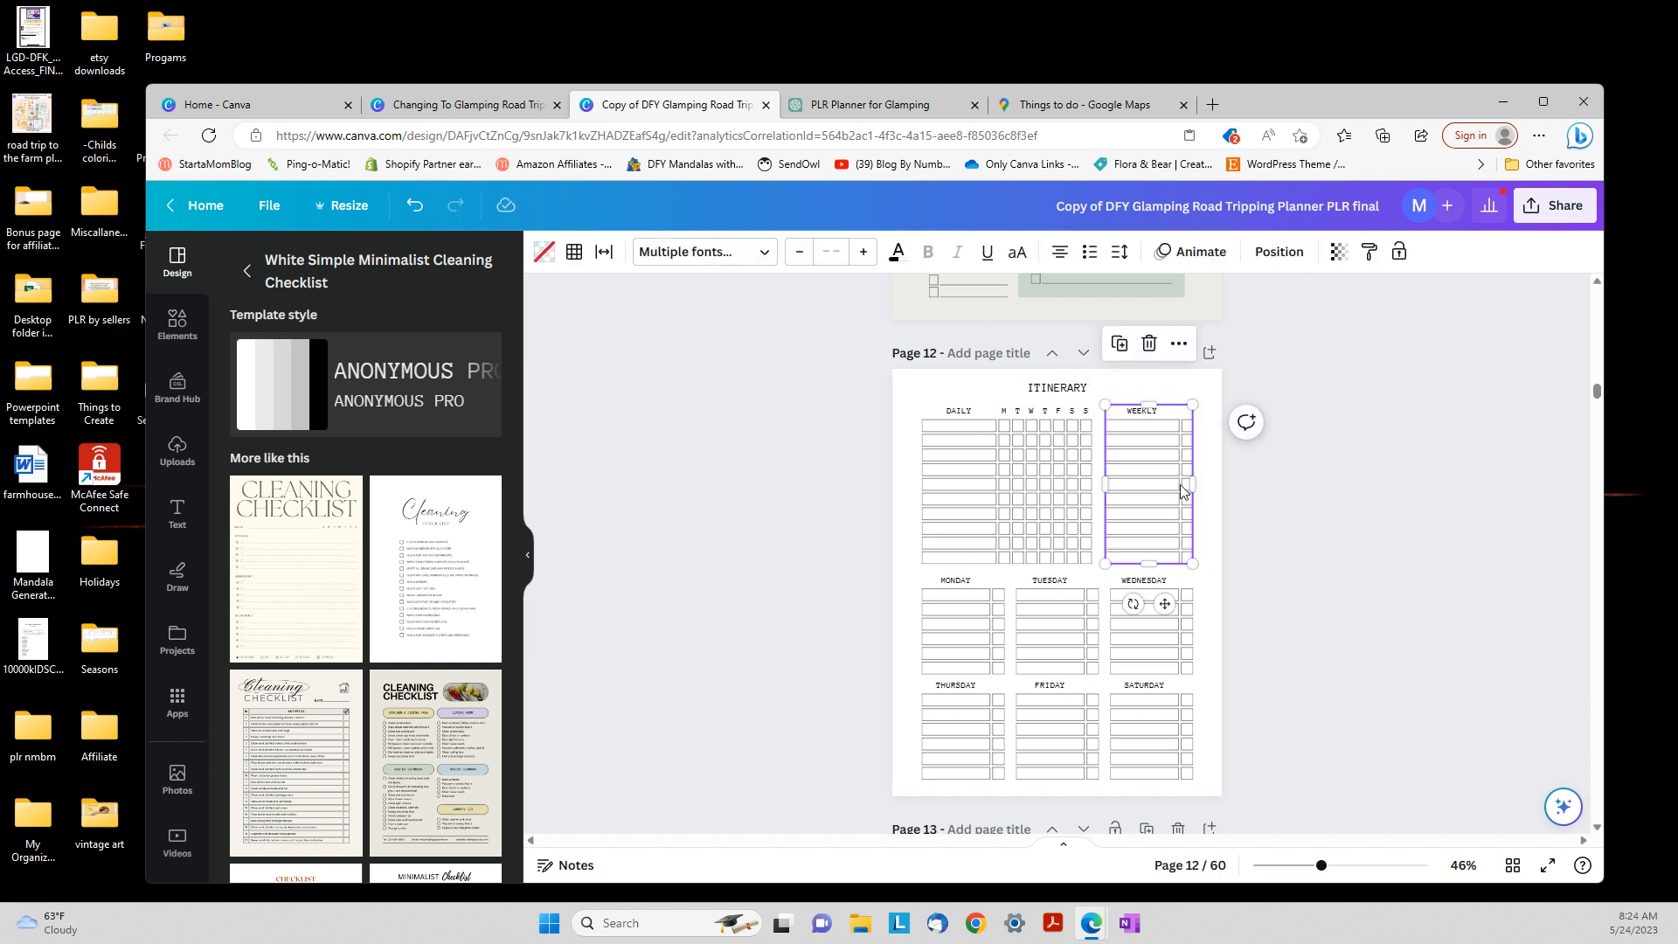
pyautogui.click(1256, 543)
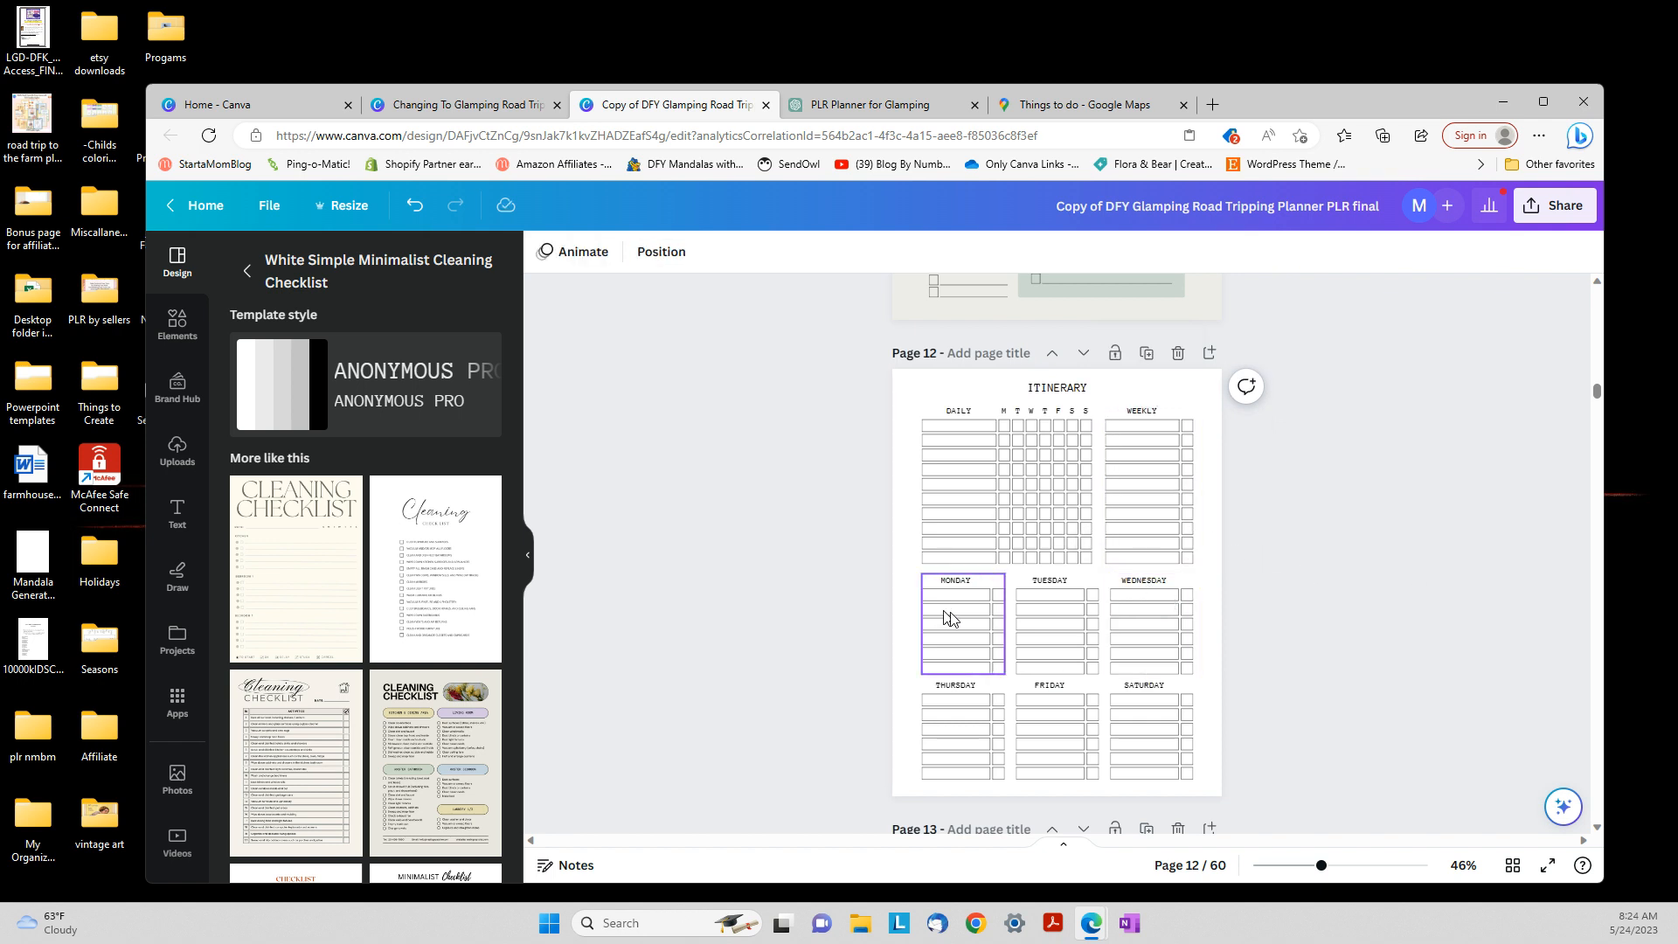
# Review the pages around the new itinerary back to page 7, and check the Changing To Glamping Road Tripping Planner design for comparison
pyautogui.scroll(-3, 1045, 624)
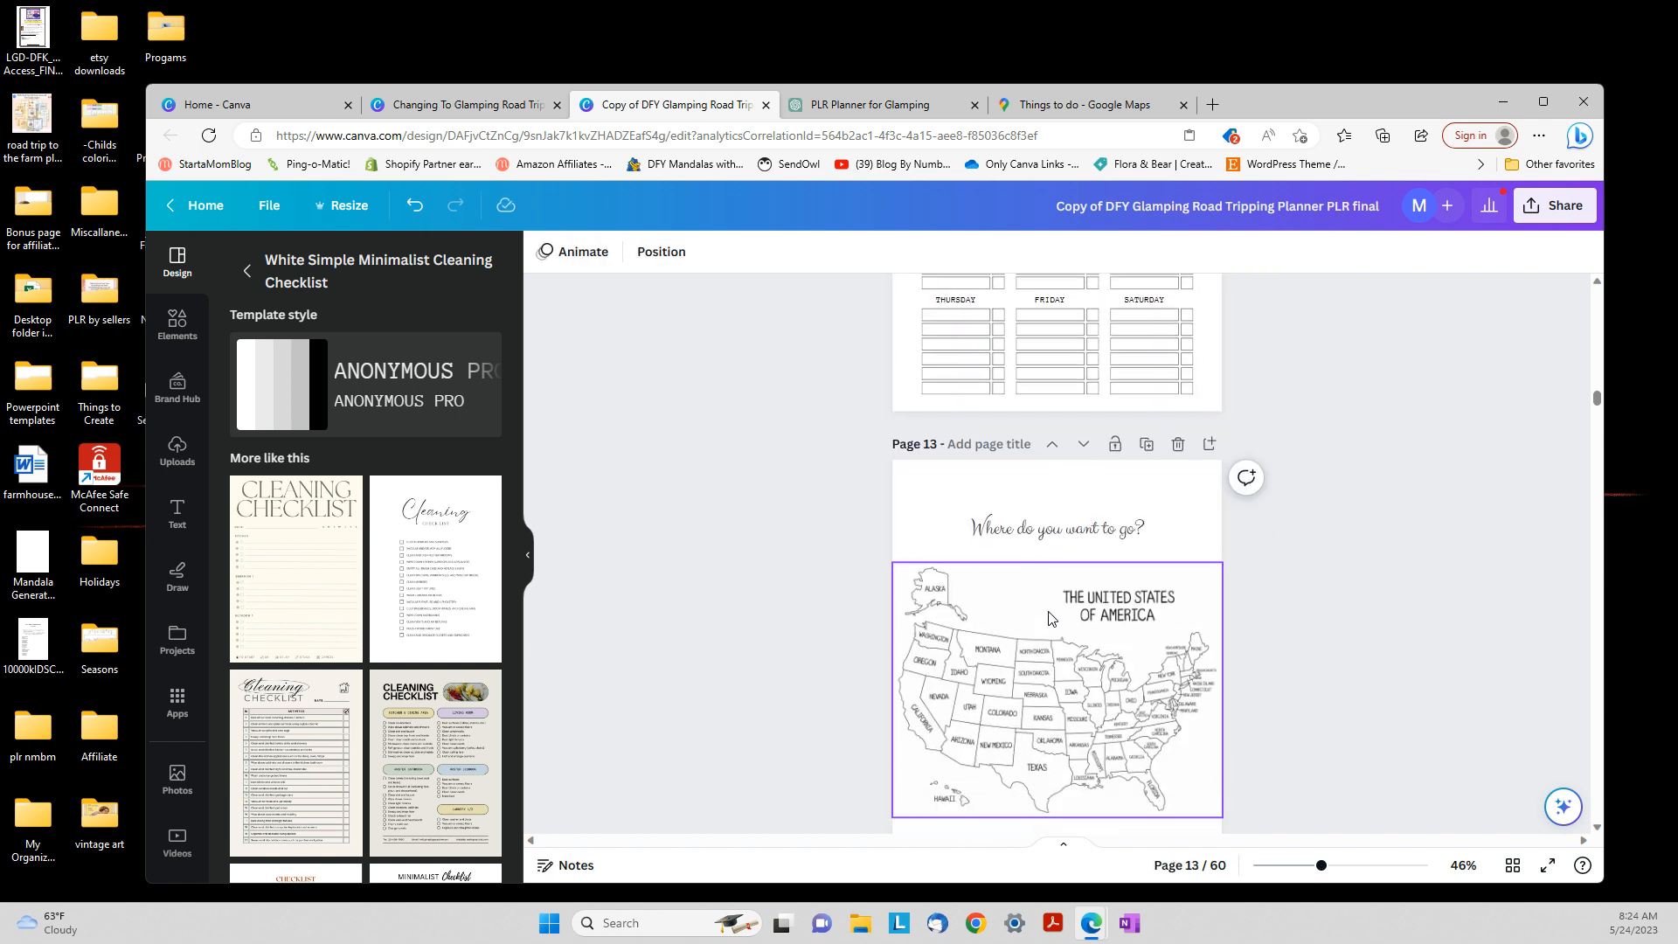
pyautogui.scroll(3, 1237, 601)
pyautogui.scroll(15, 1239, 602)
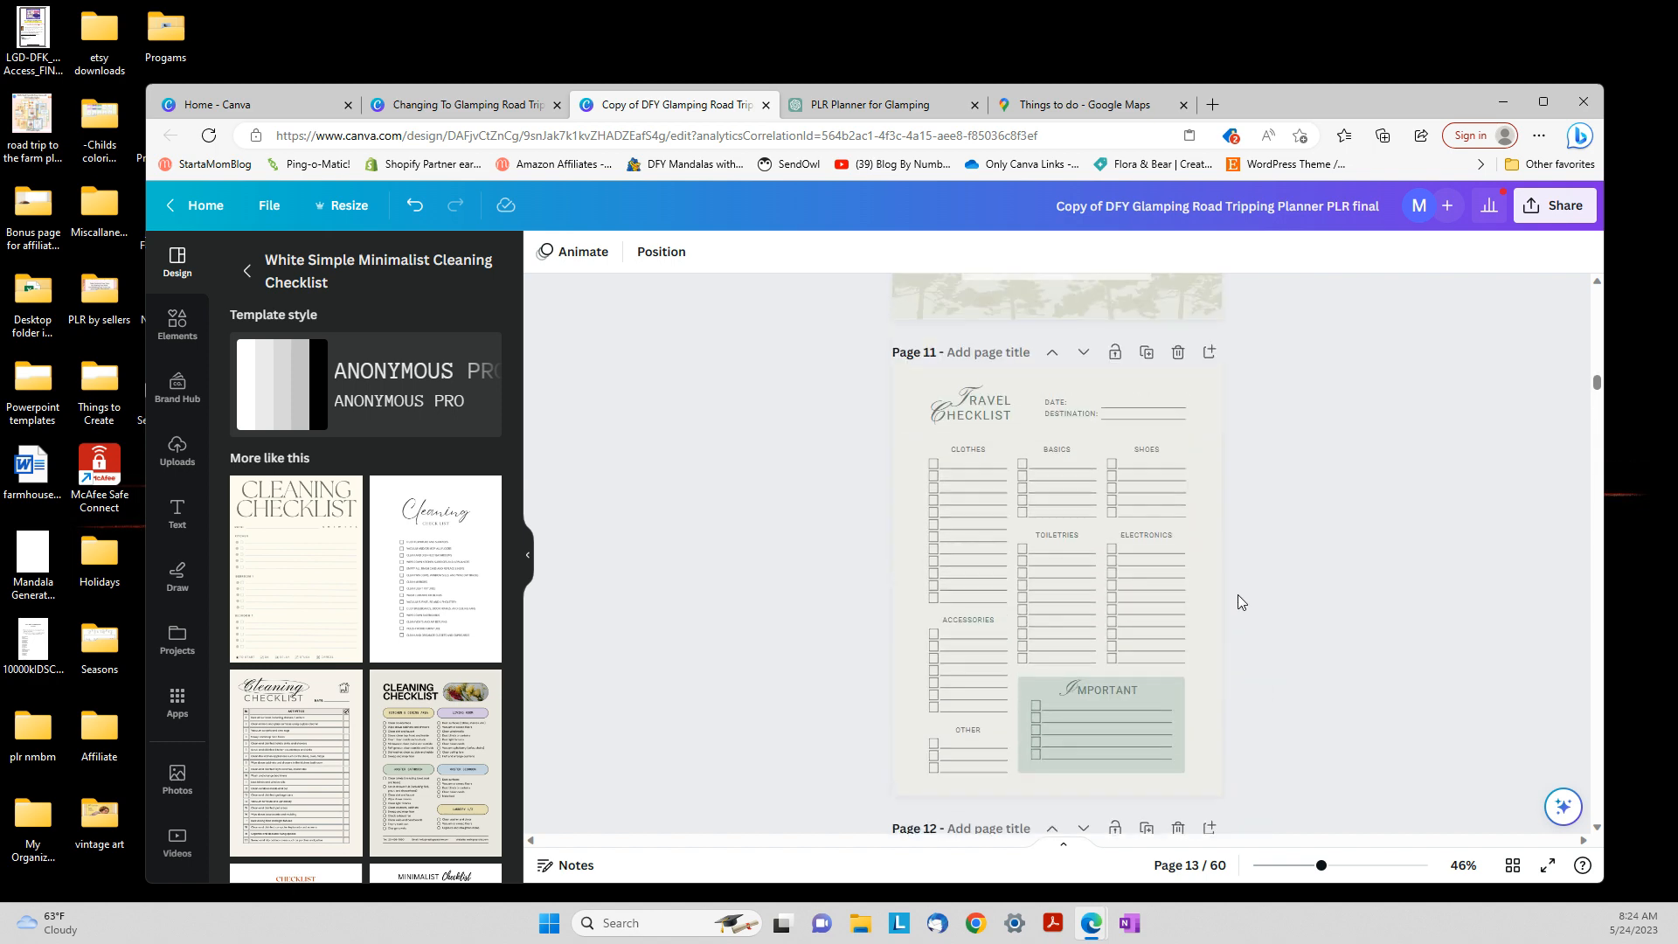
pyautogui.scroll(10, 1238, 594)
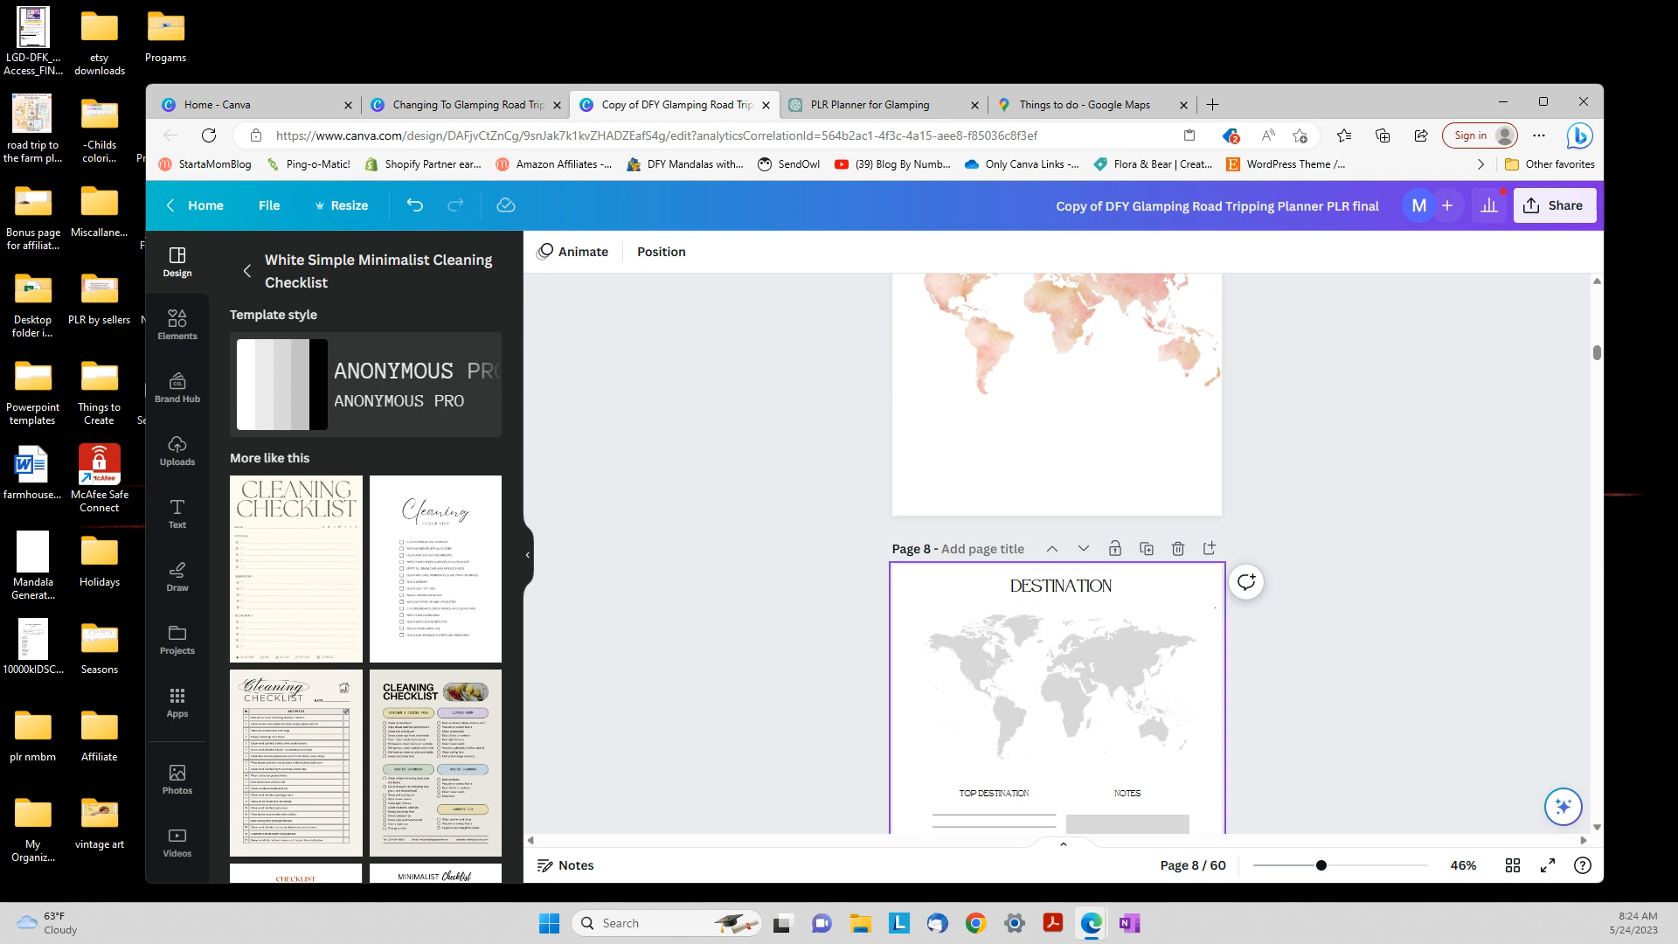
pyautogui.scroll(5, 1228, 589)
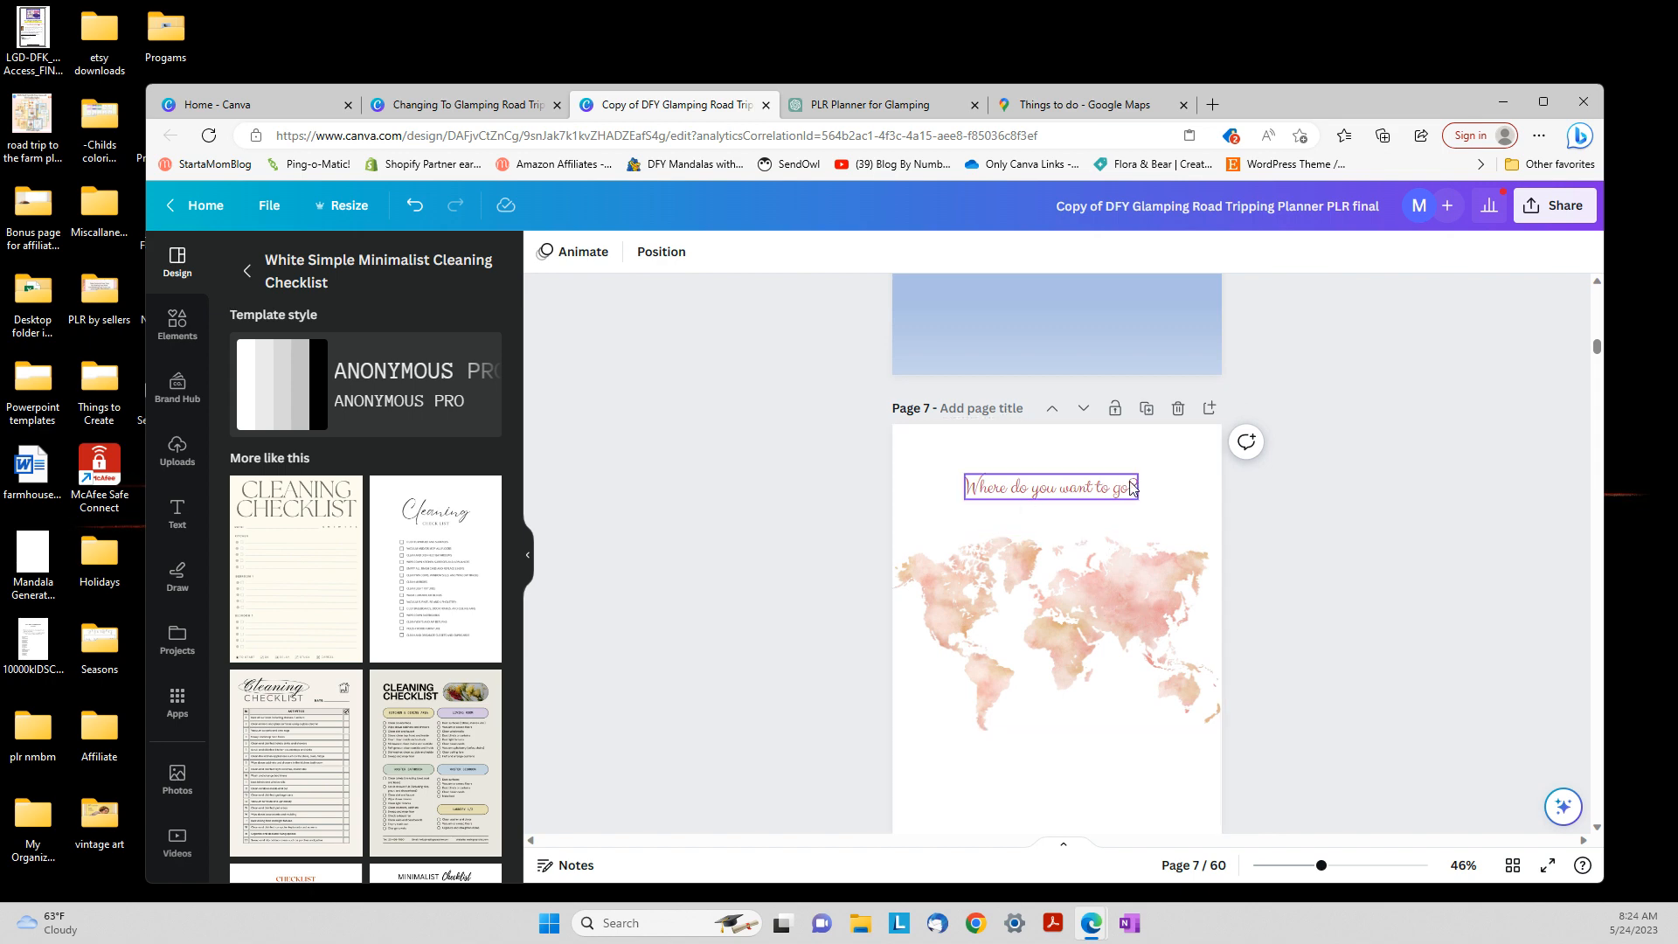
pyautogui.scroll(-3, 1122, 499)
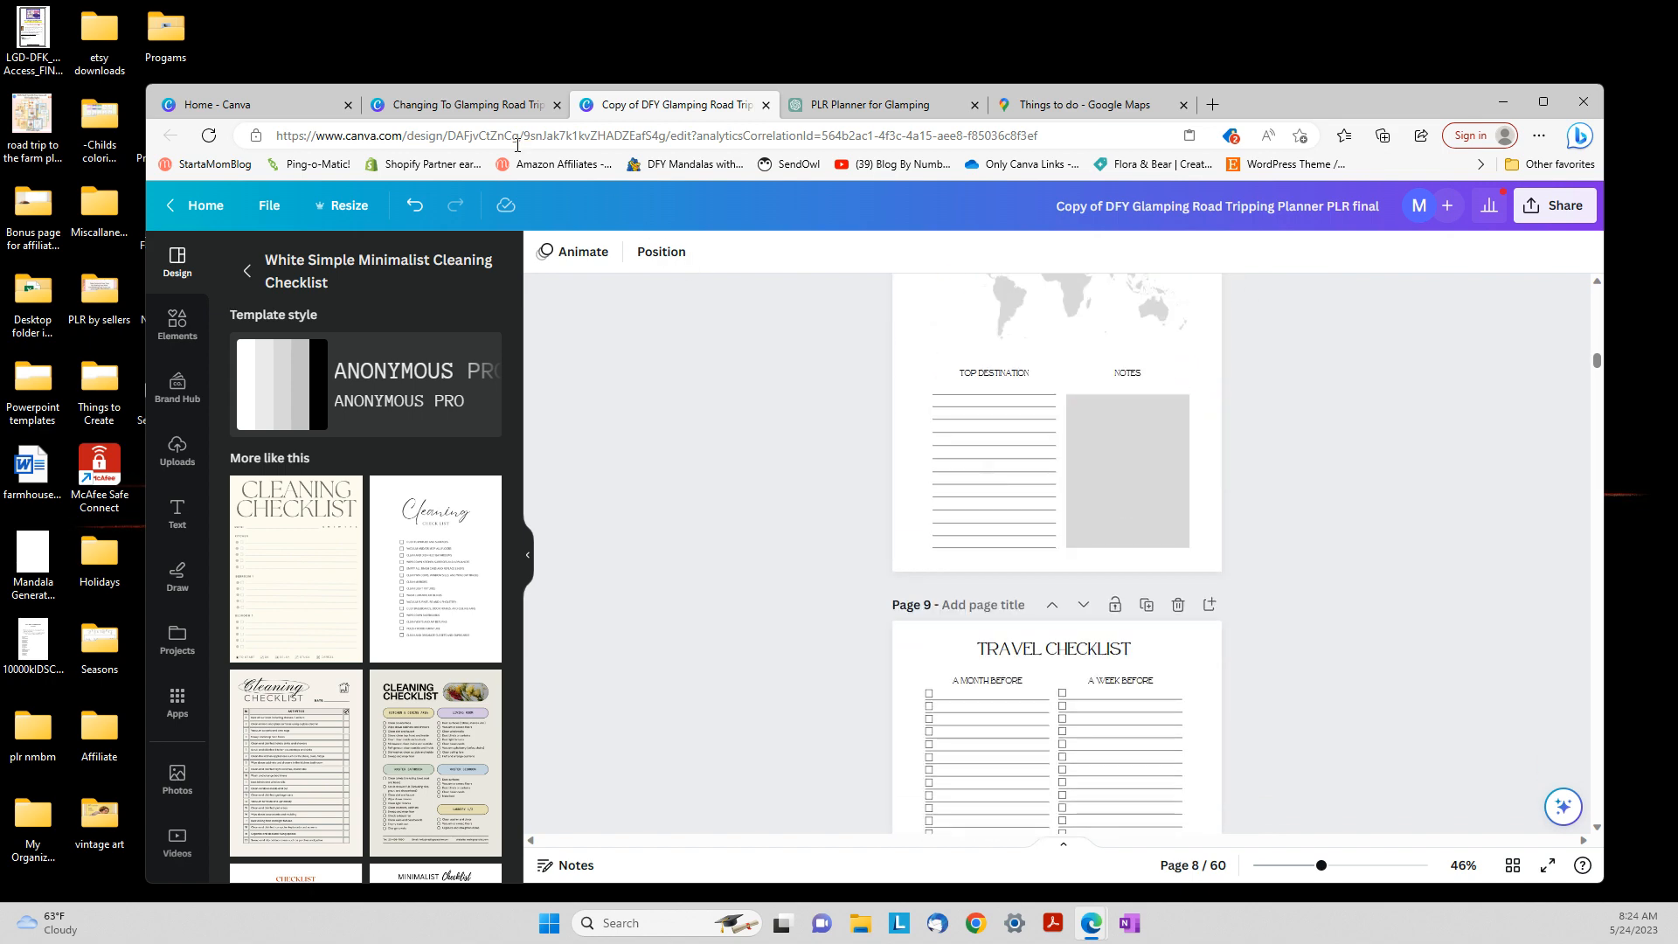
pyautogui.click(418, 106)
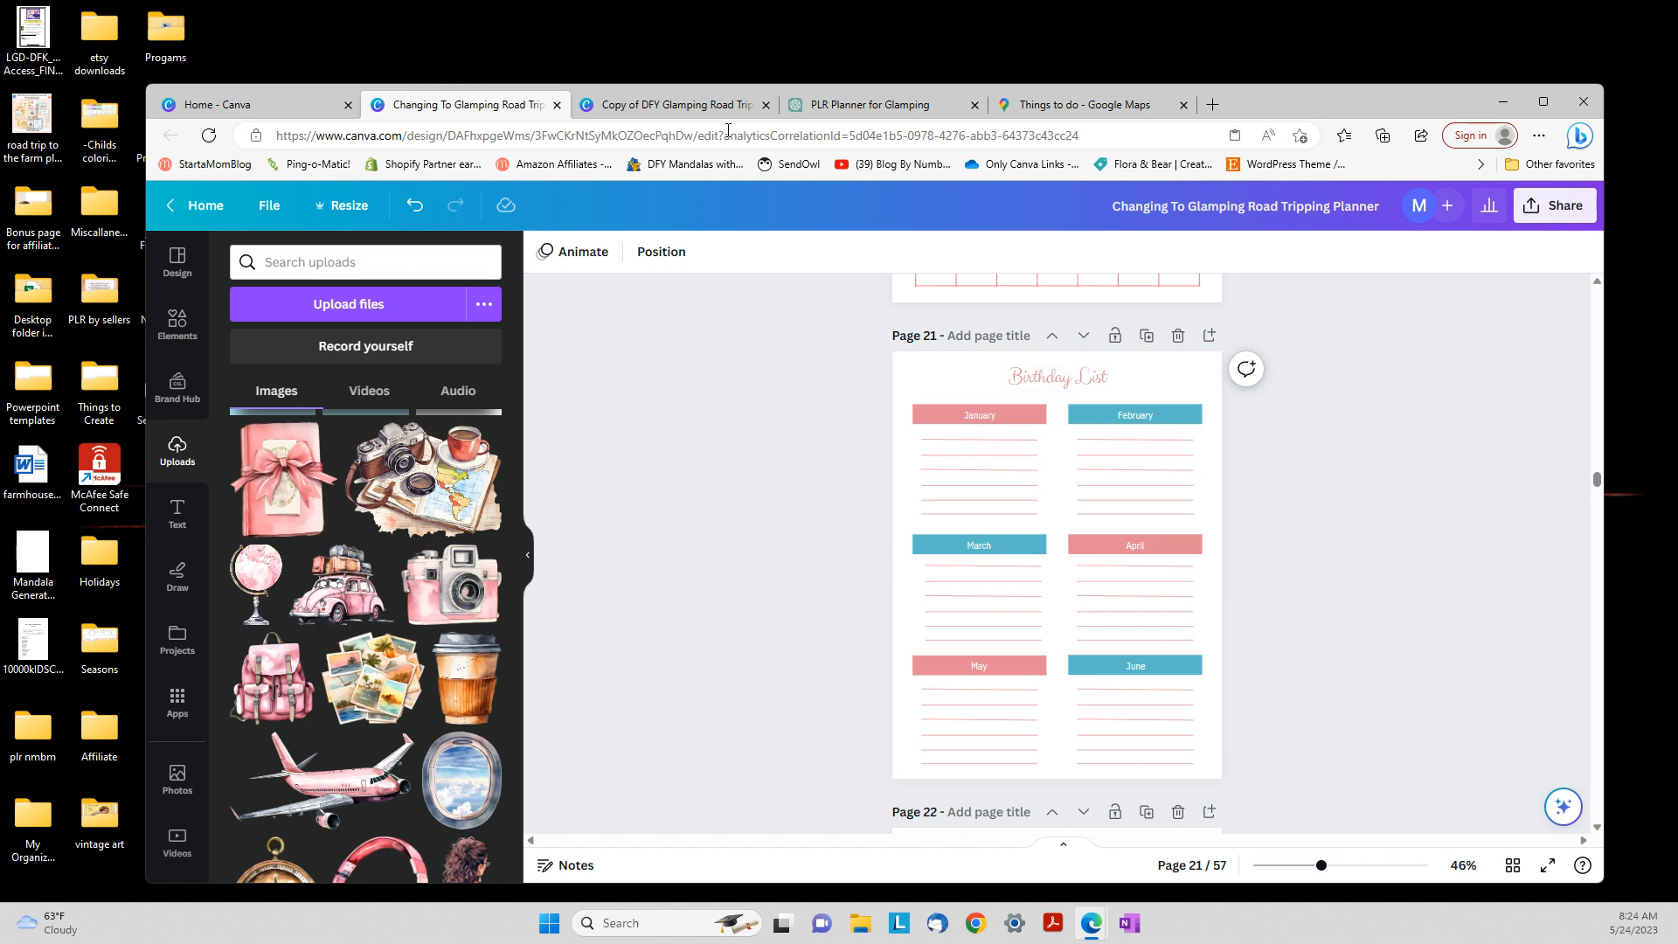
pyautogui.click(690, 106)
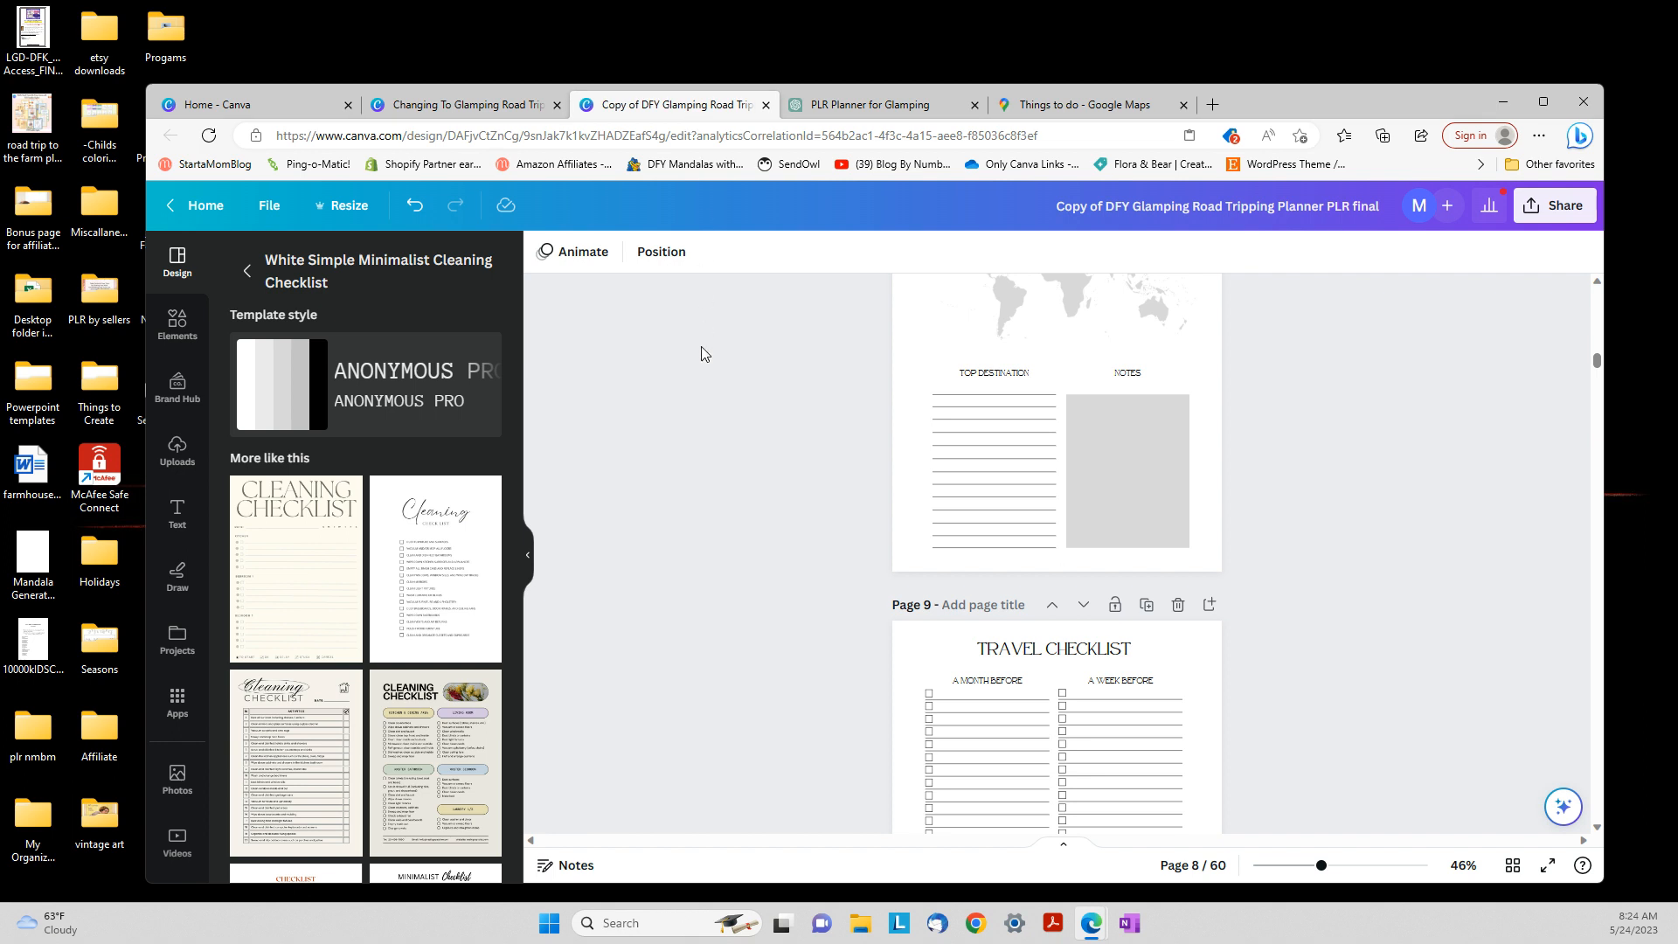
pyautogui.scroll(-7, 1188, 431)
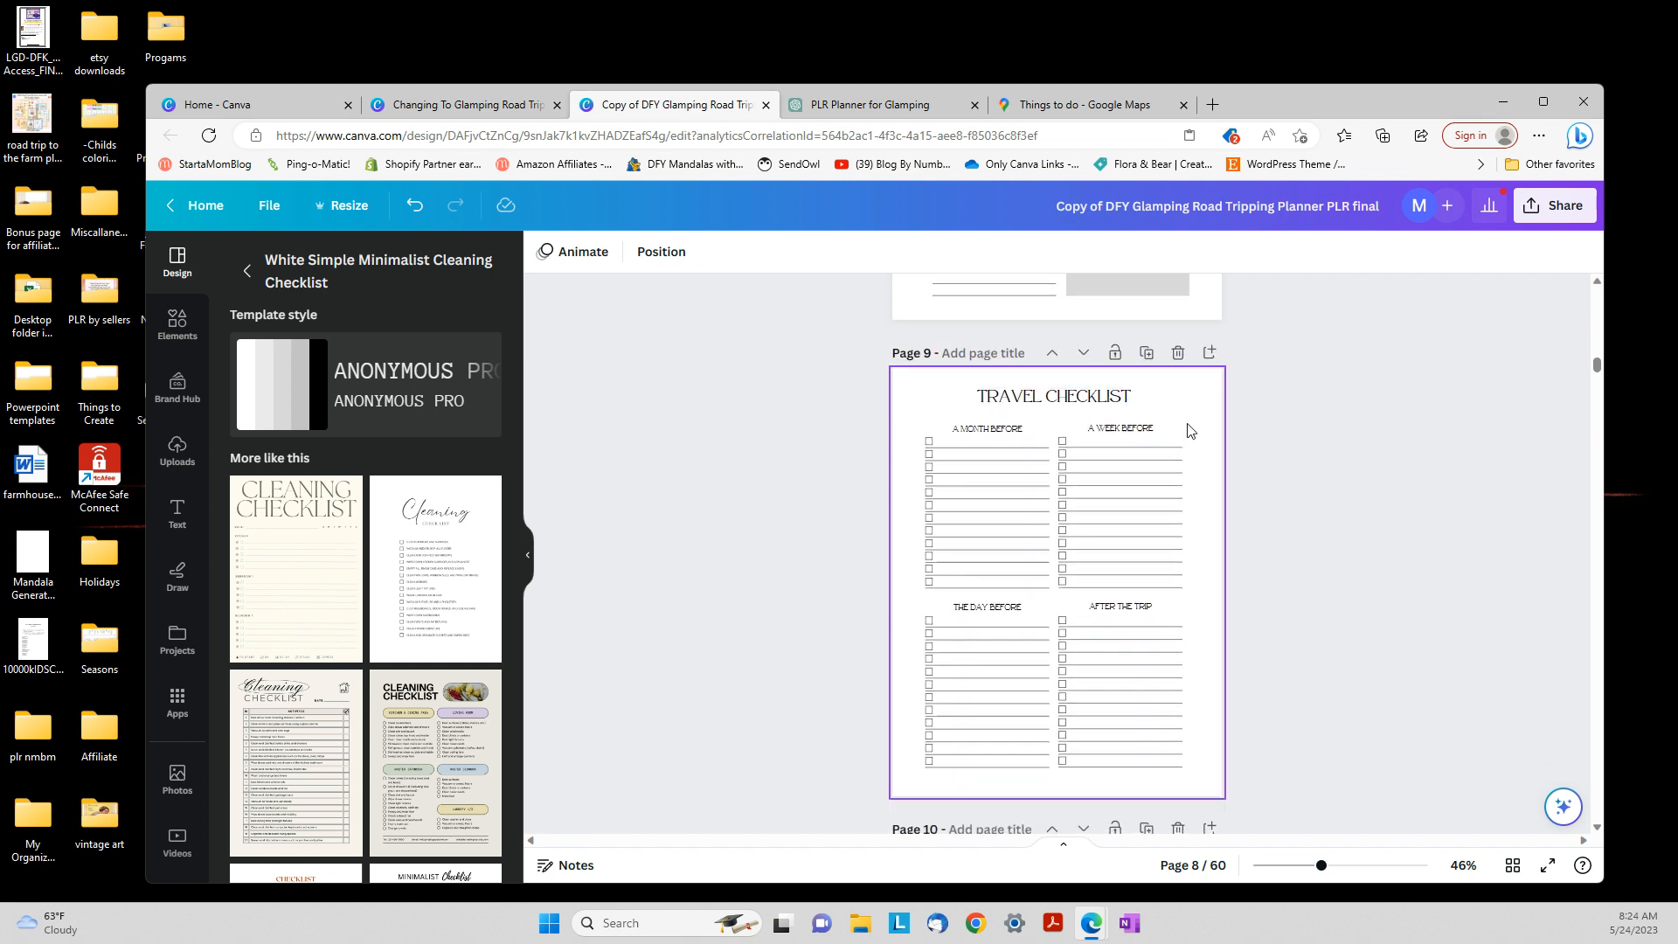
# Look through the thumbnail overview of all planner pages and open the Travel Bucket List on page 31
pyautogui.click(1513, 867)
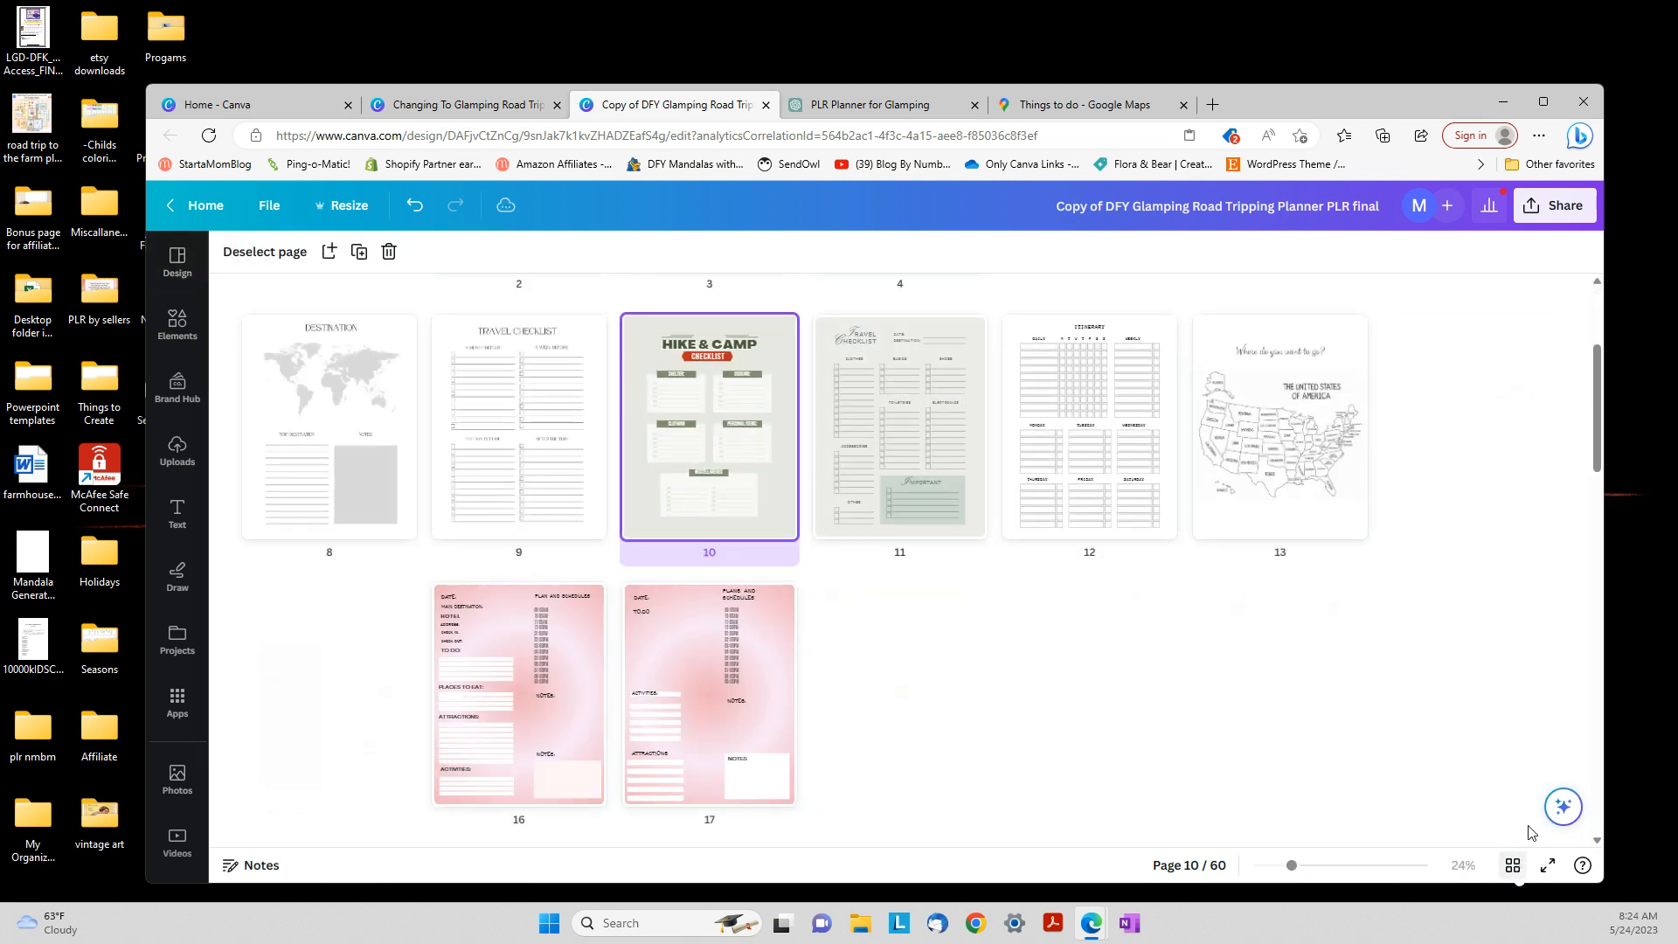
pyautogui.scroll(-5, 1185, 595)
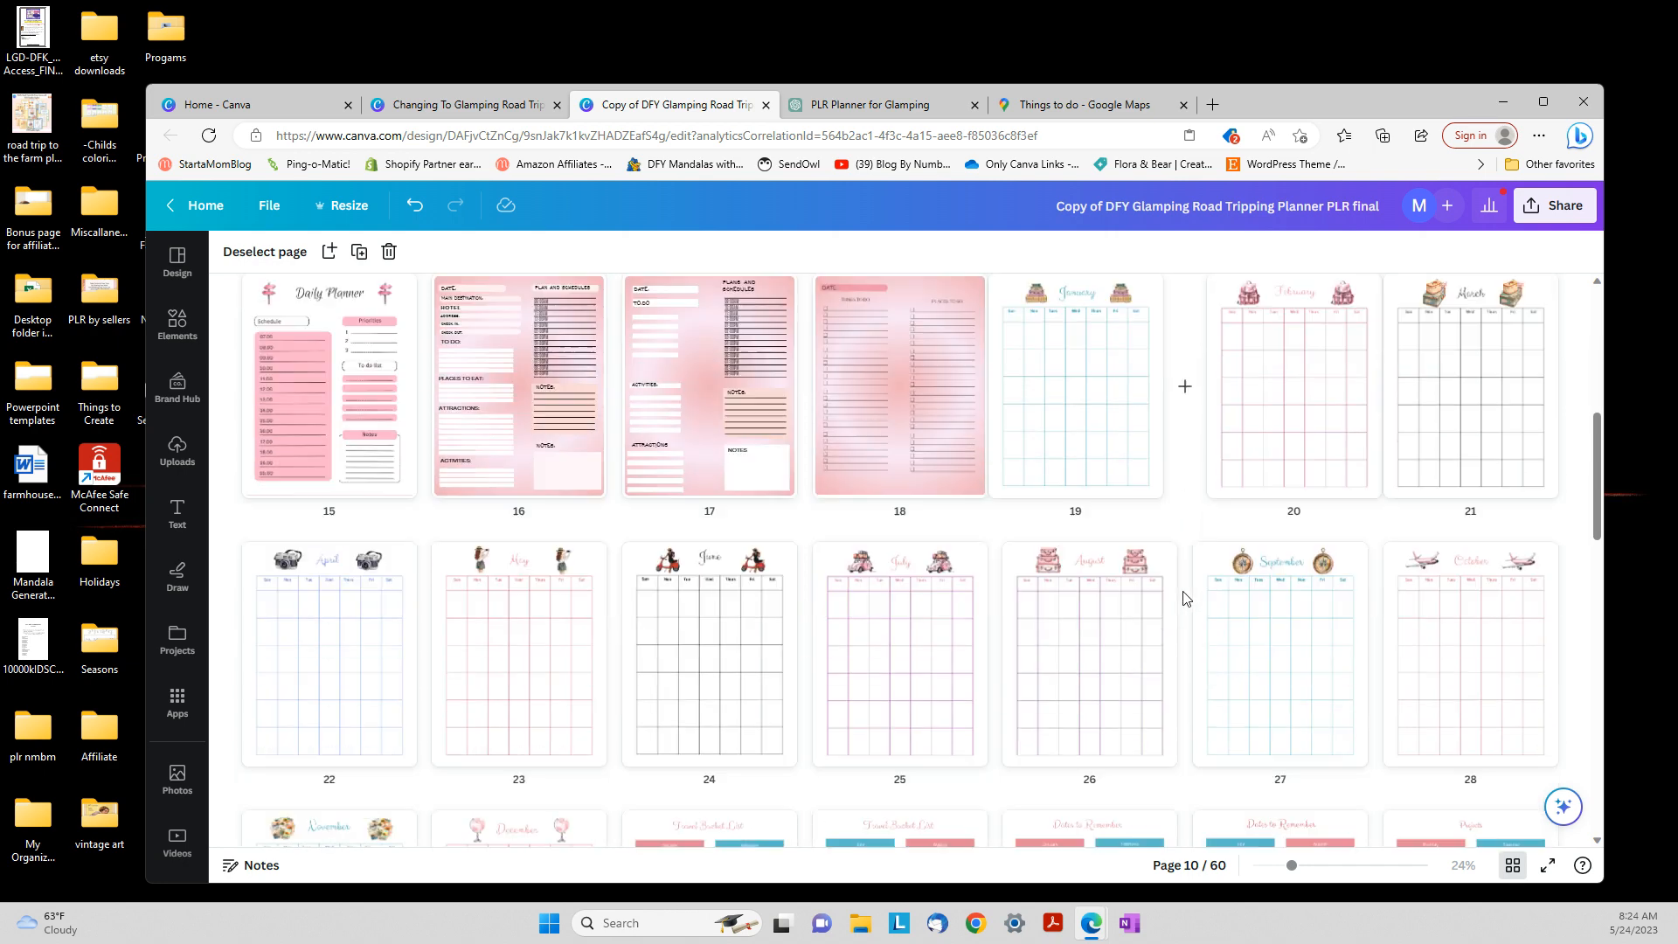
pyautogui.scroll(-3, 1185, 599)
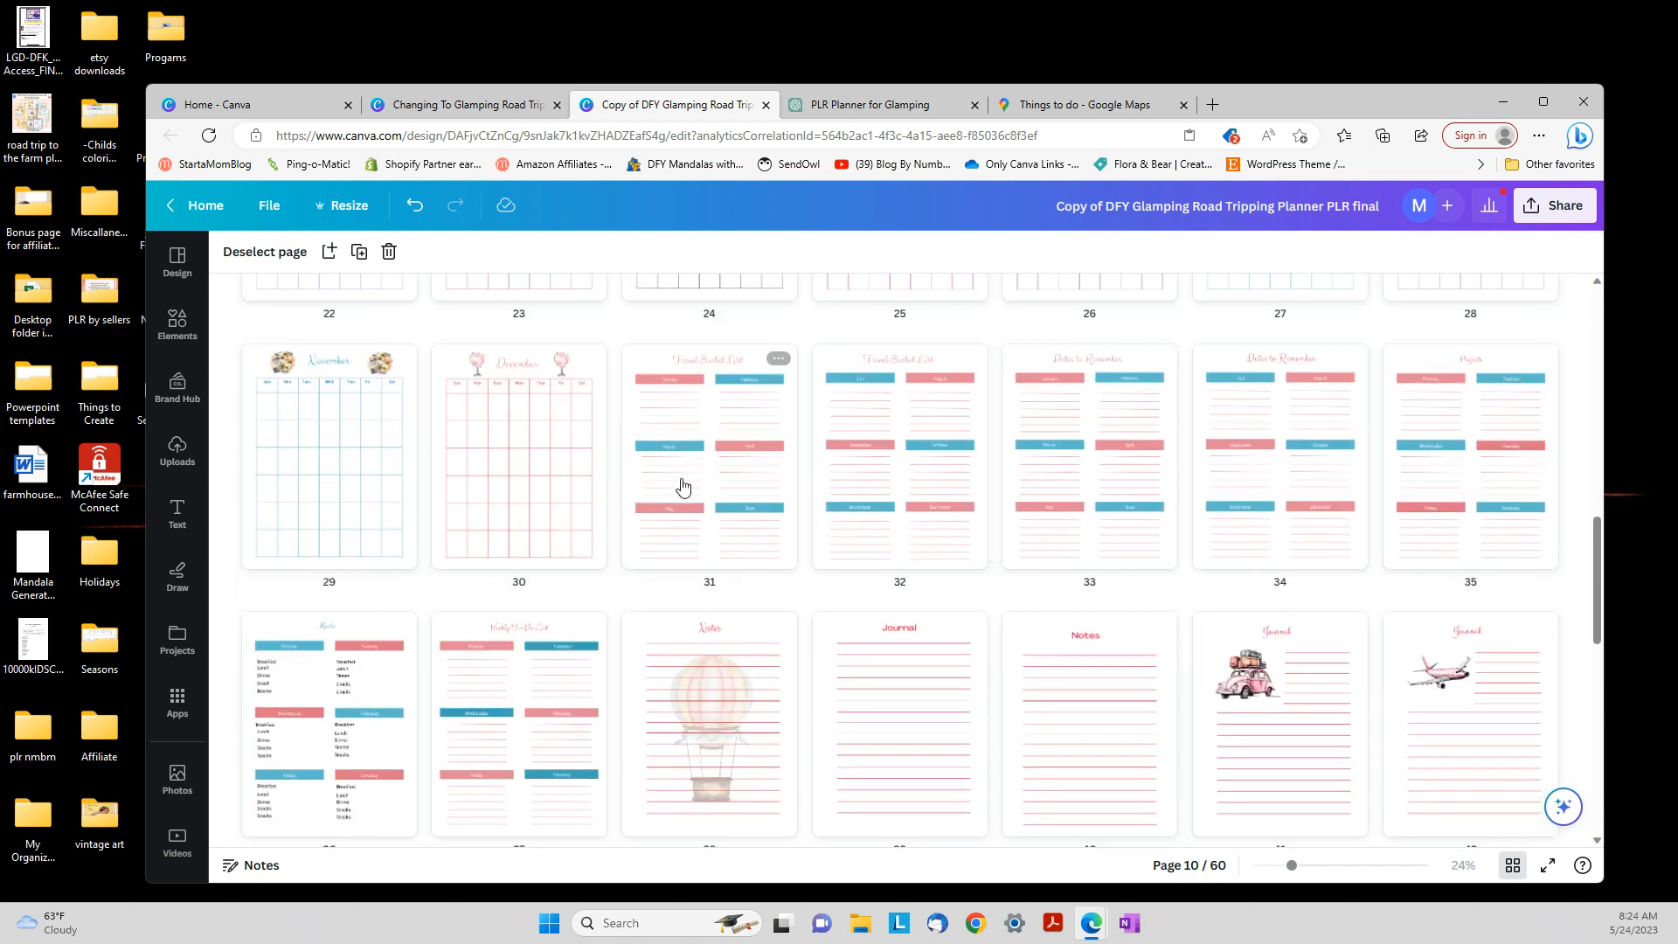
pyautogui.doubleClick(699, 456)
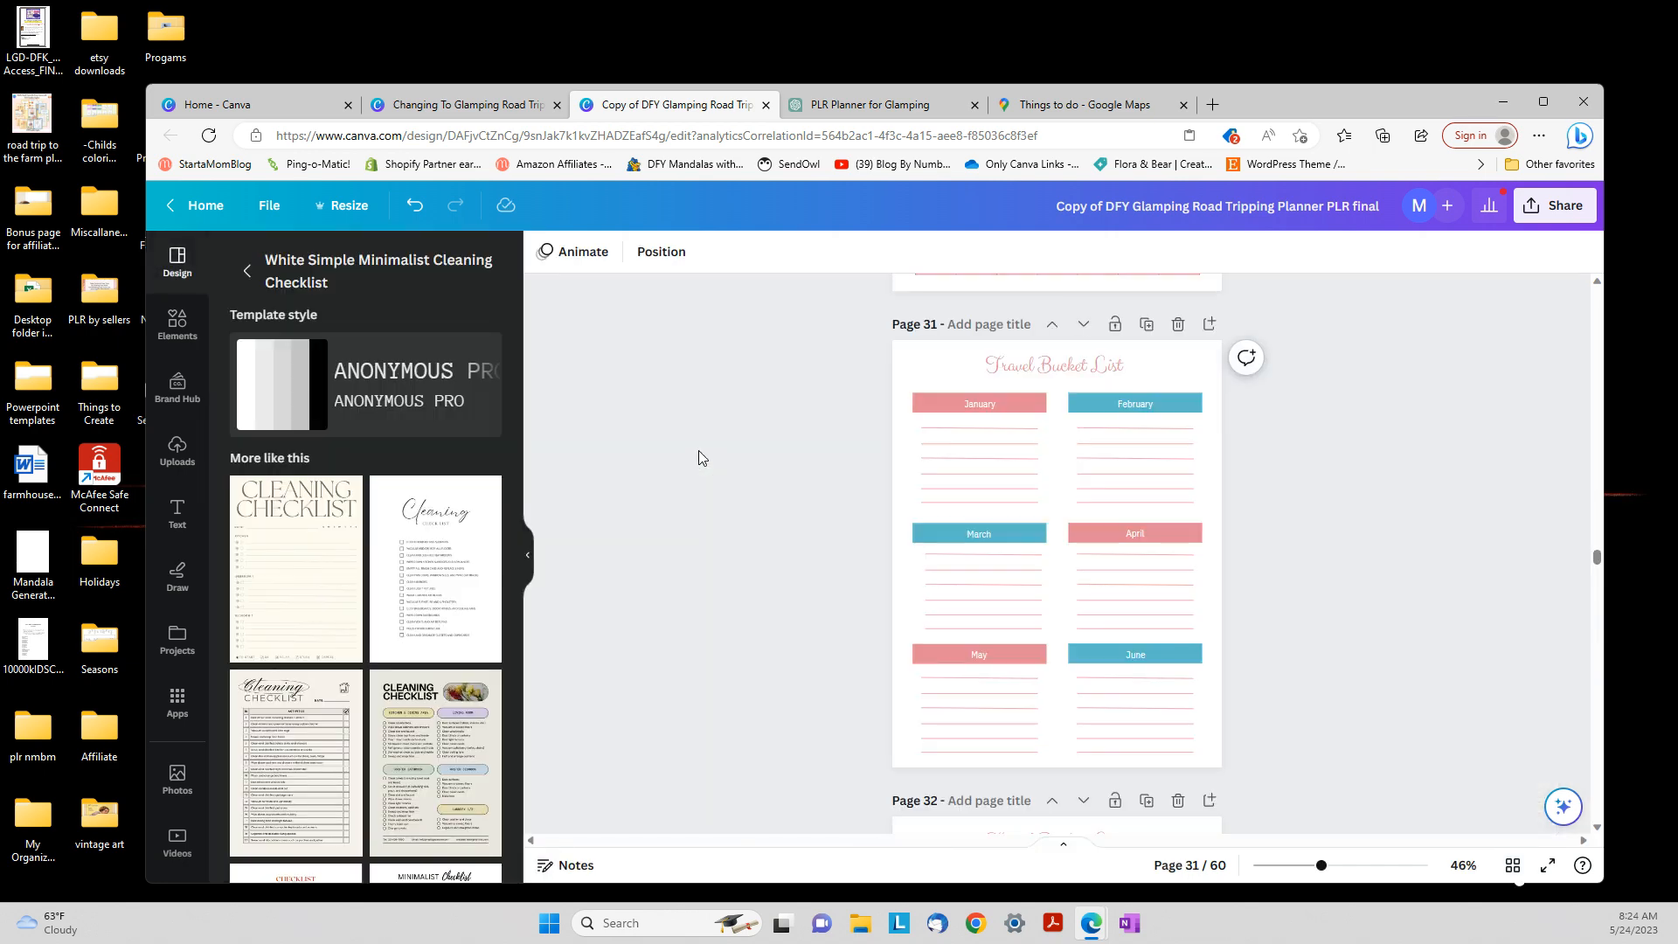
# Review the planner pages from the Travel Bucket List on page 31 to the Notes page on page 38
pyautogui.scroll(-5, 1110, 503)
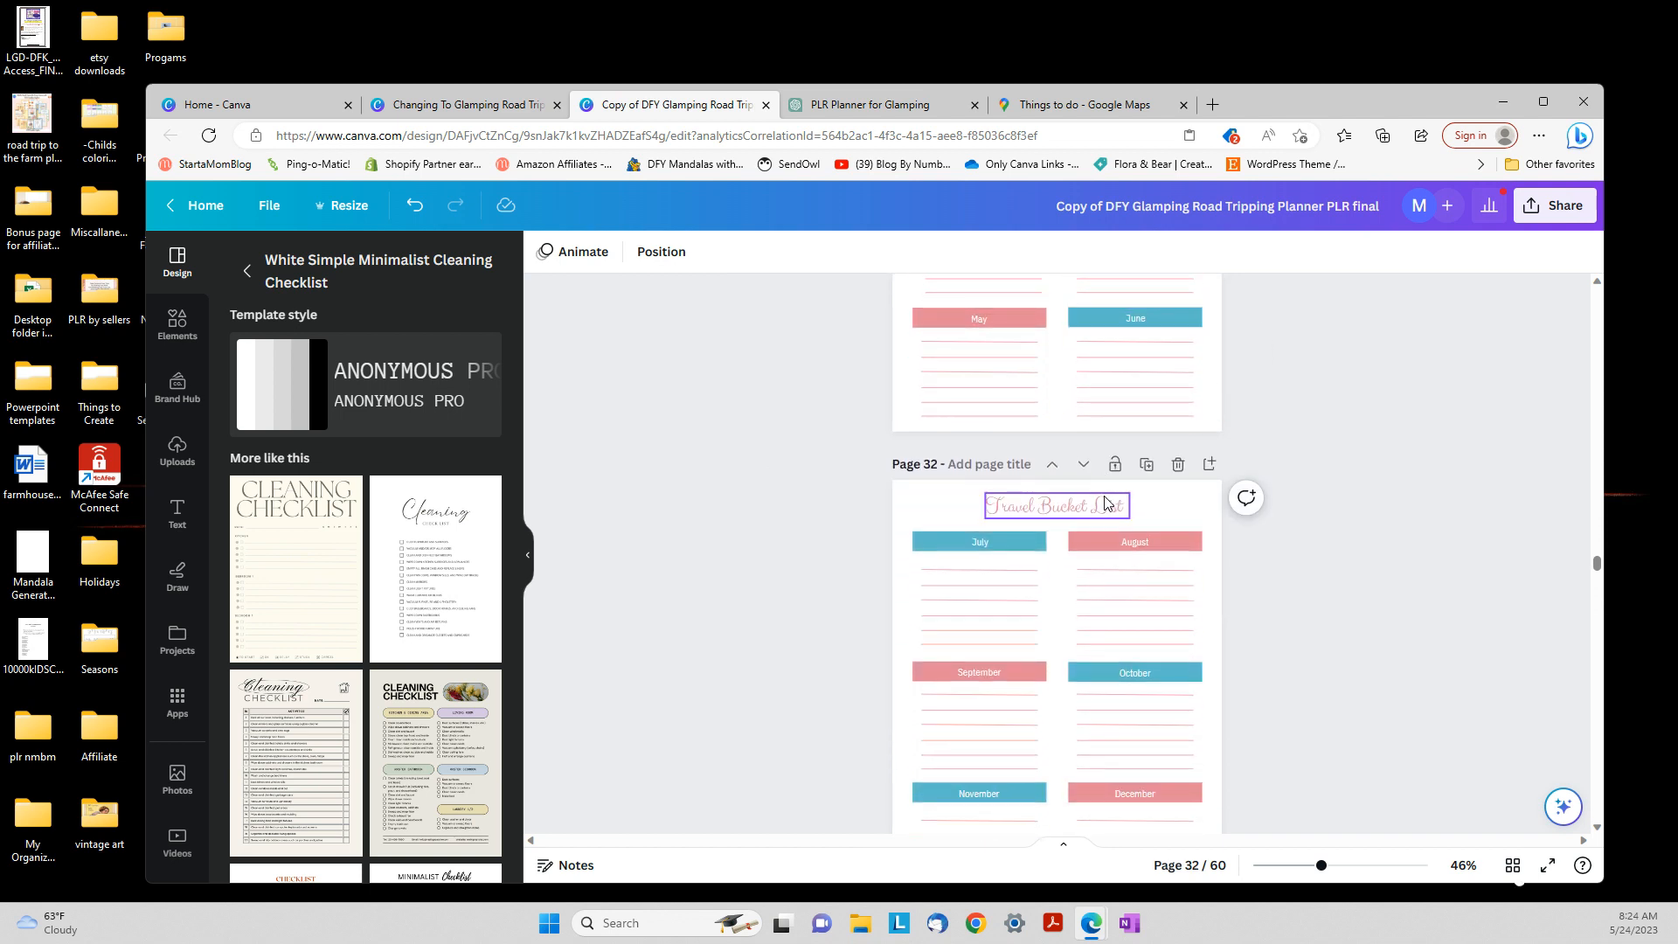
pyautogui.scroll(-5, 1104, 495)
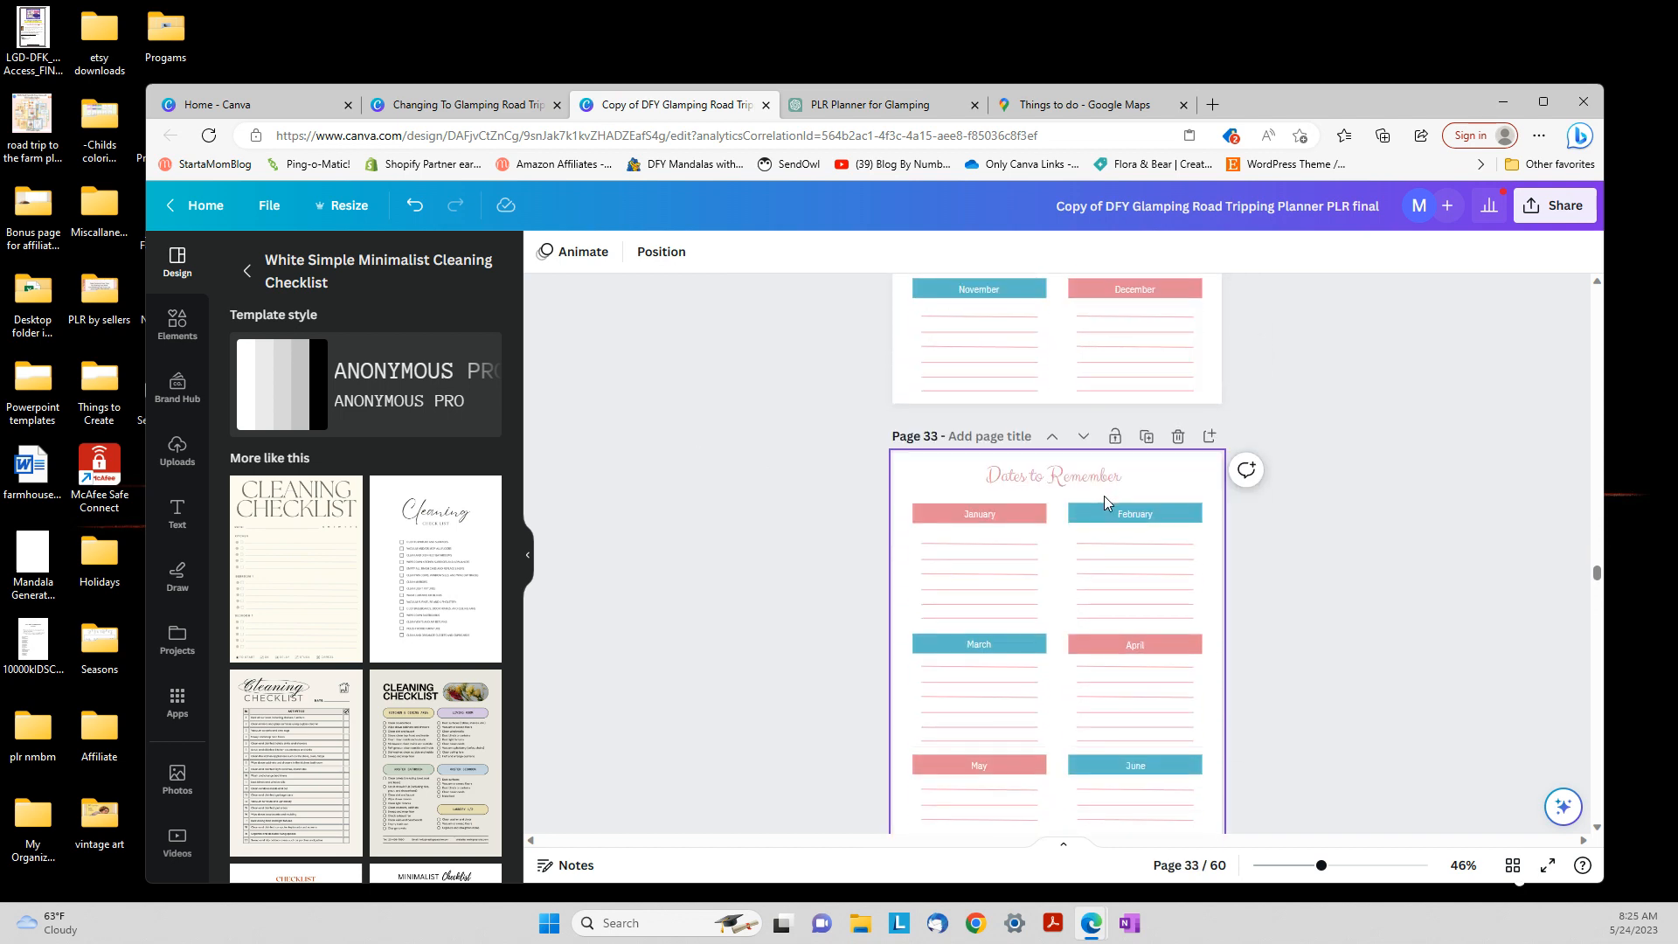
pyautogui.scroll(-10, 1104, 496)
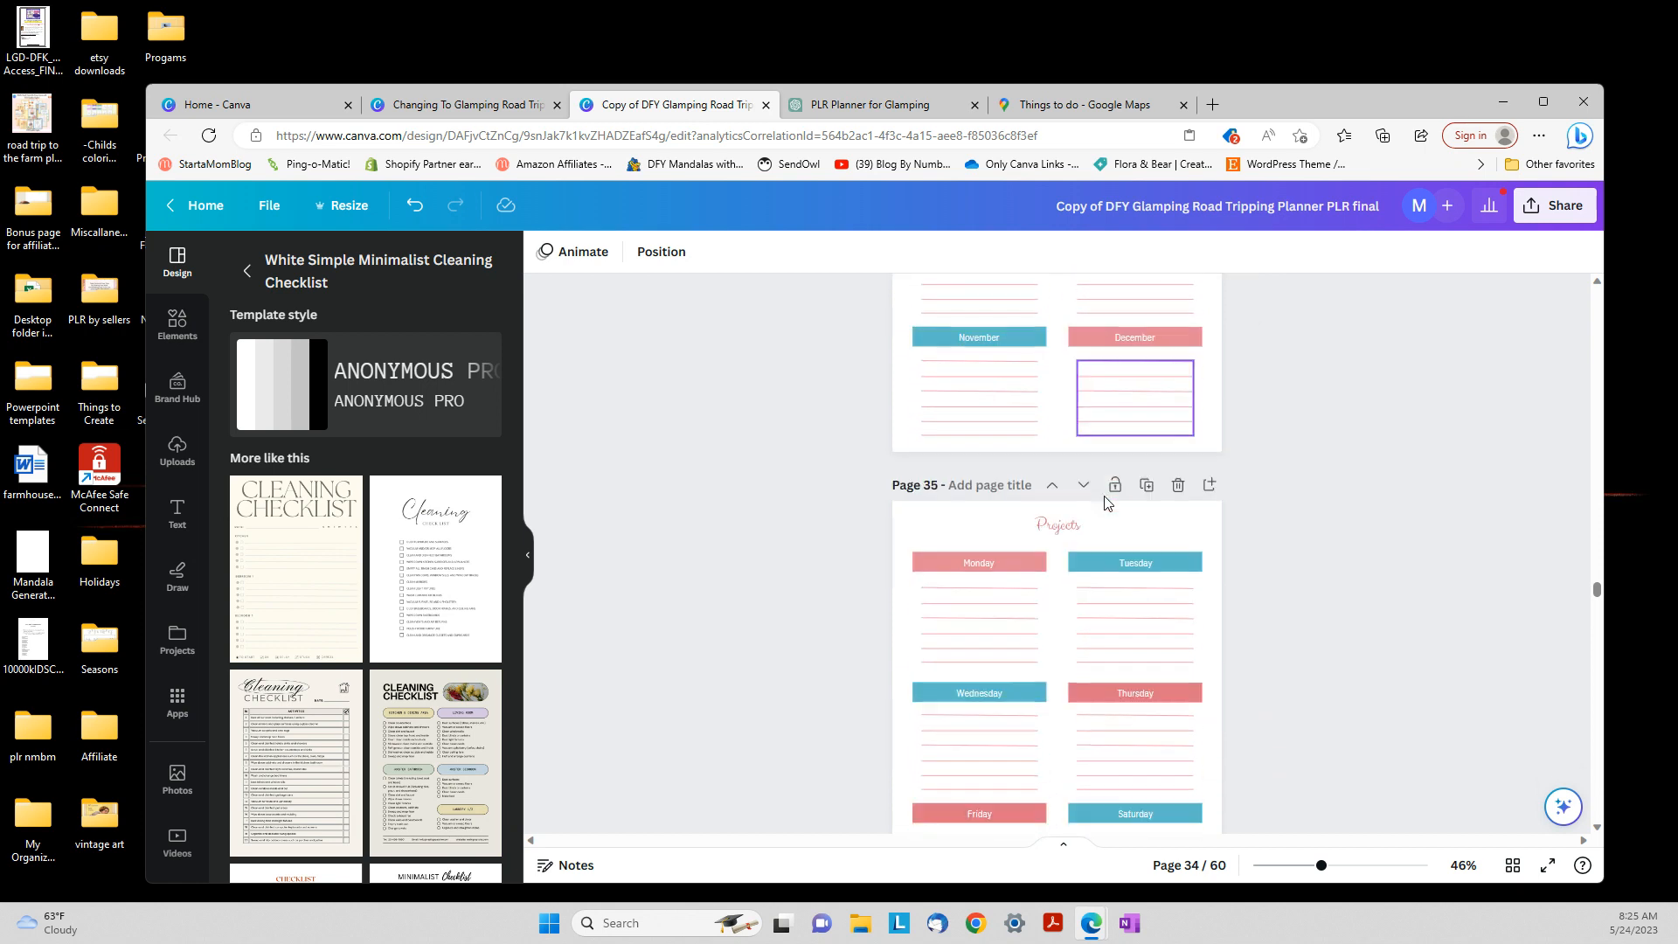
pyautogui.scroll(-8, 1104, 496)
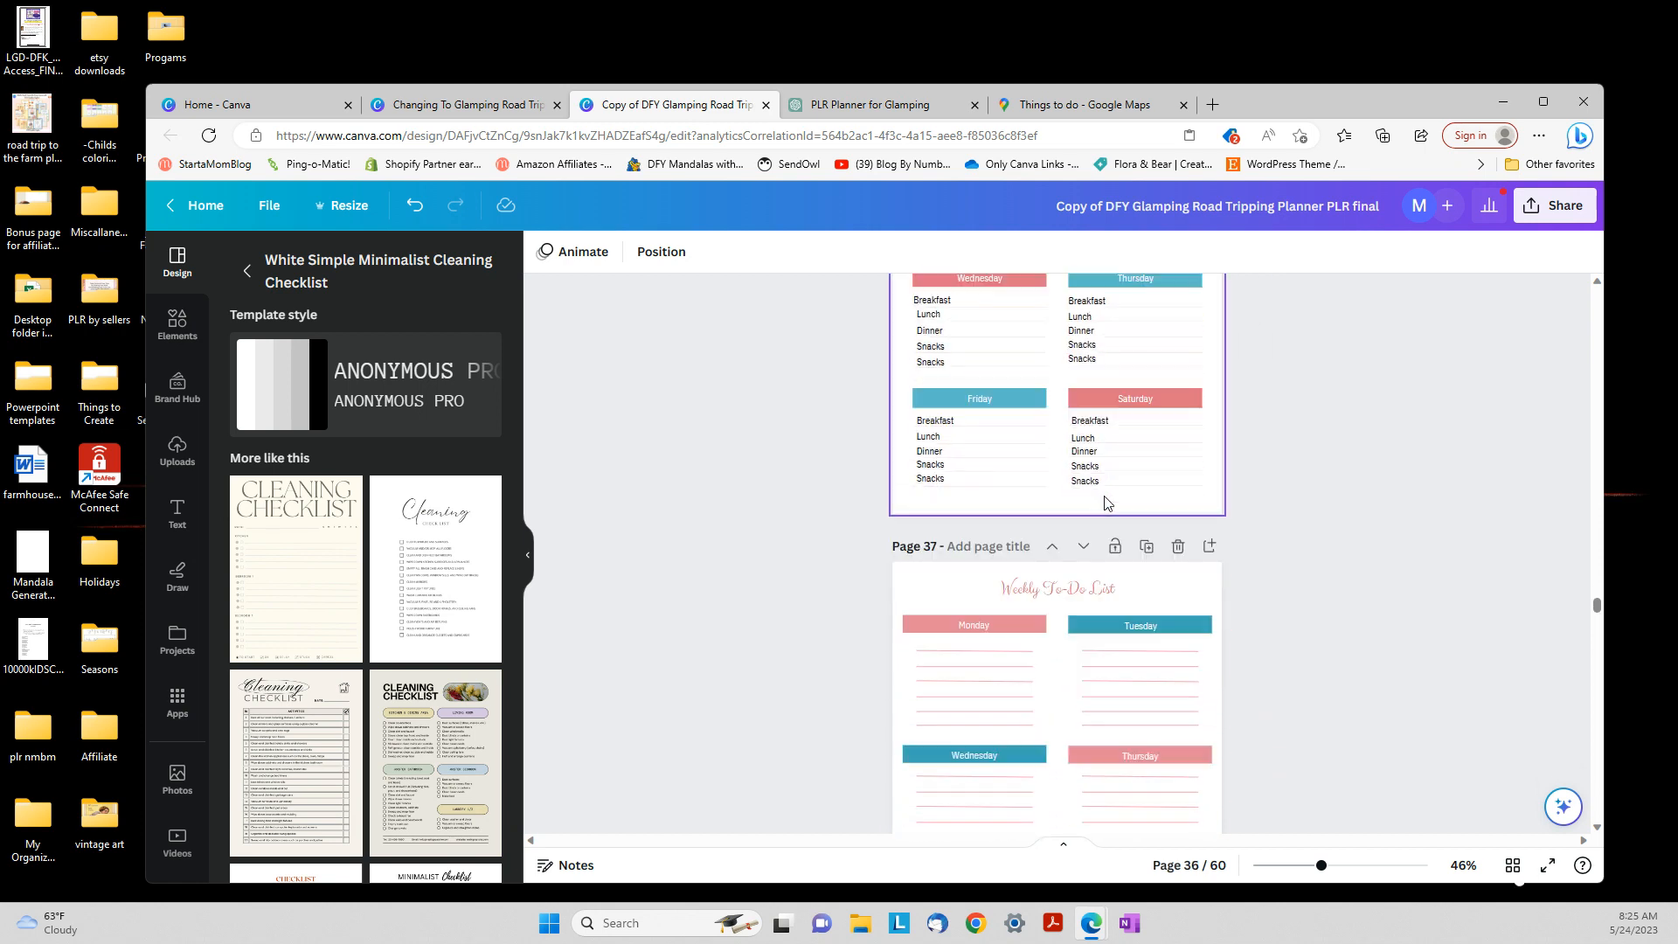
pyautogui.scroll(-7, 1104, 502)
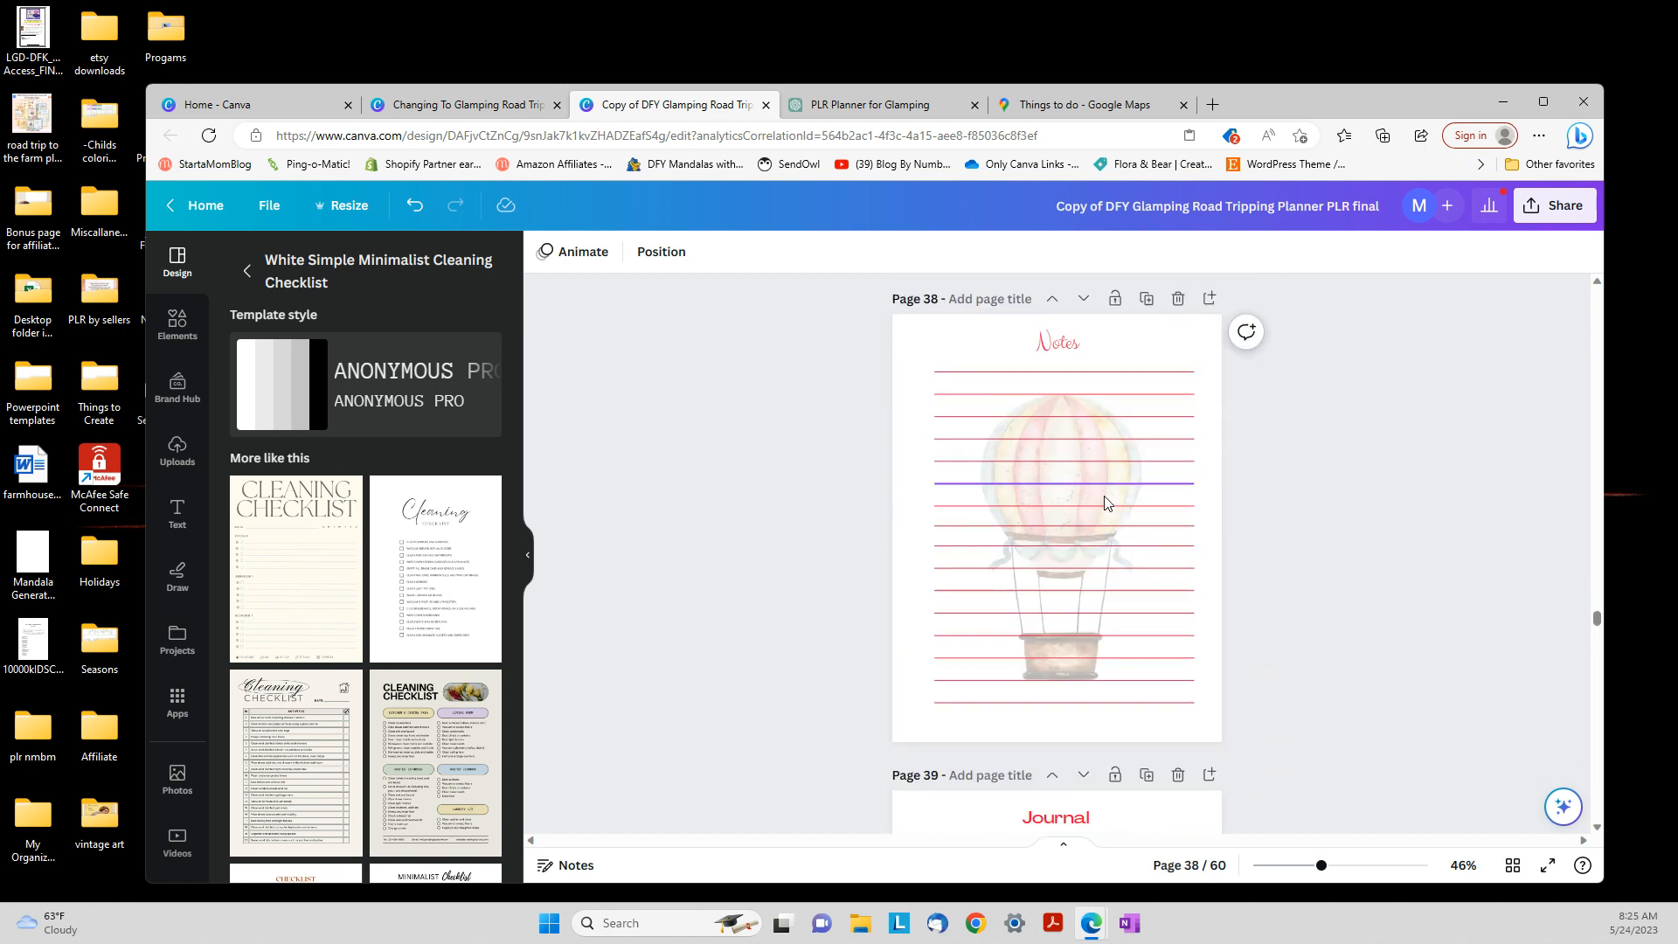
pyautogui.scroll(-4, 1104, 503)
pyautogui.scroll(5, 1058, 525)
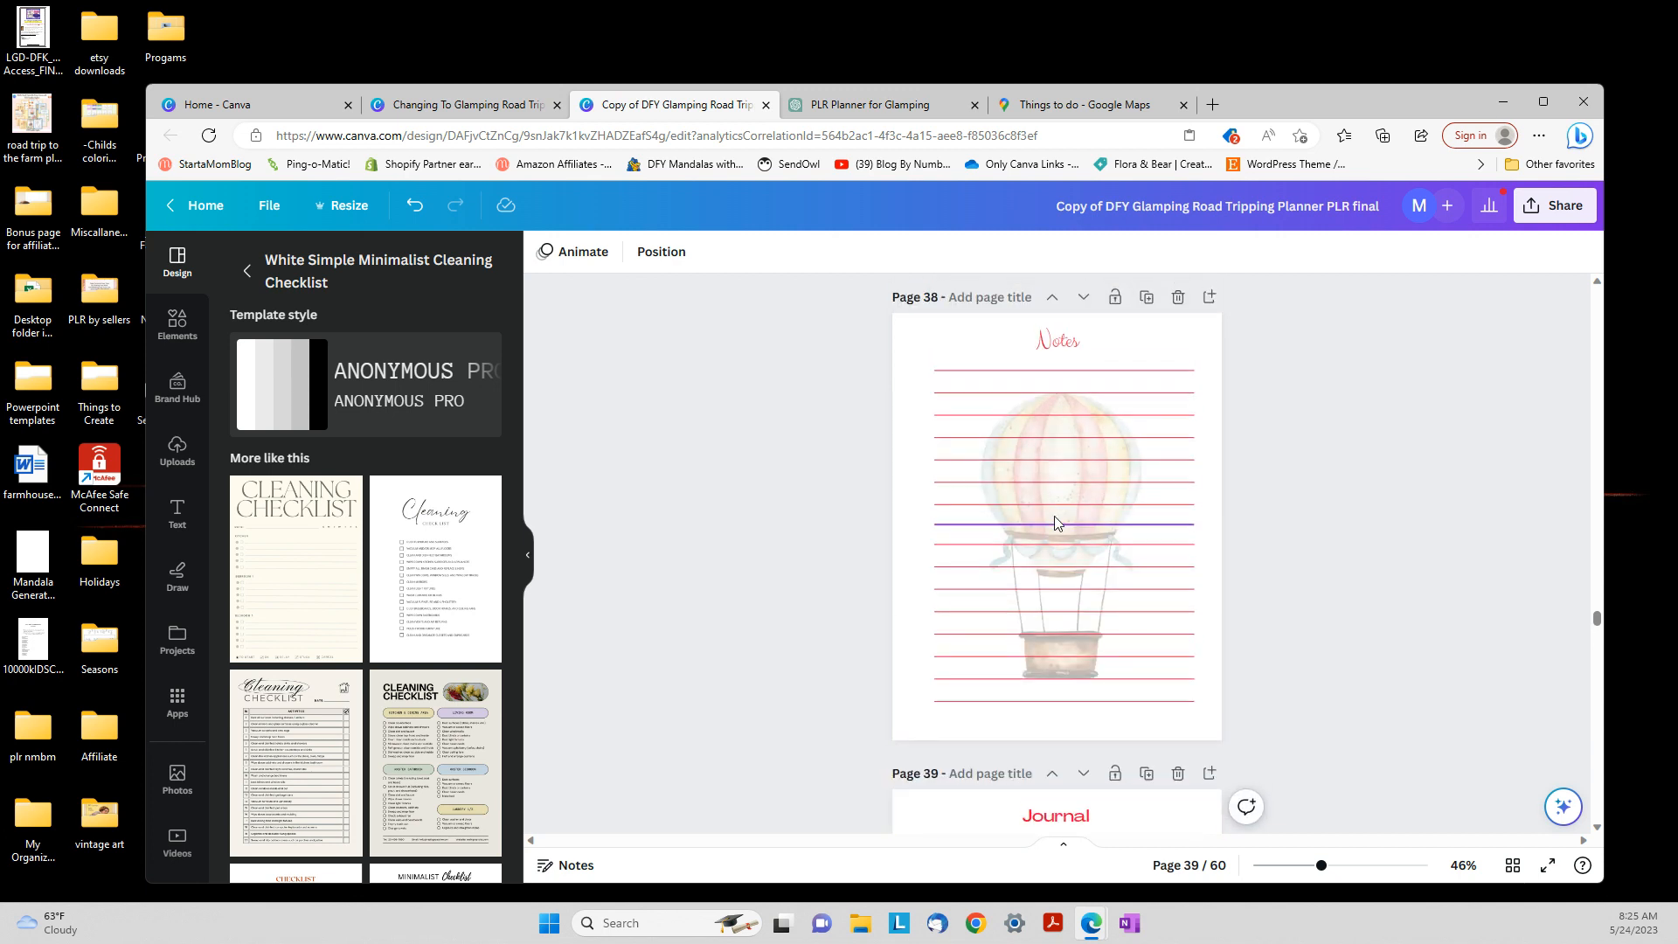
# Remove the hot-air balloon picture from its frame on Notes page 38 and centre the empty frame on the page
pyautogui.click(1070, 523)
pyautogui.click(1066, 437)
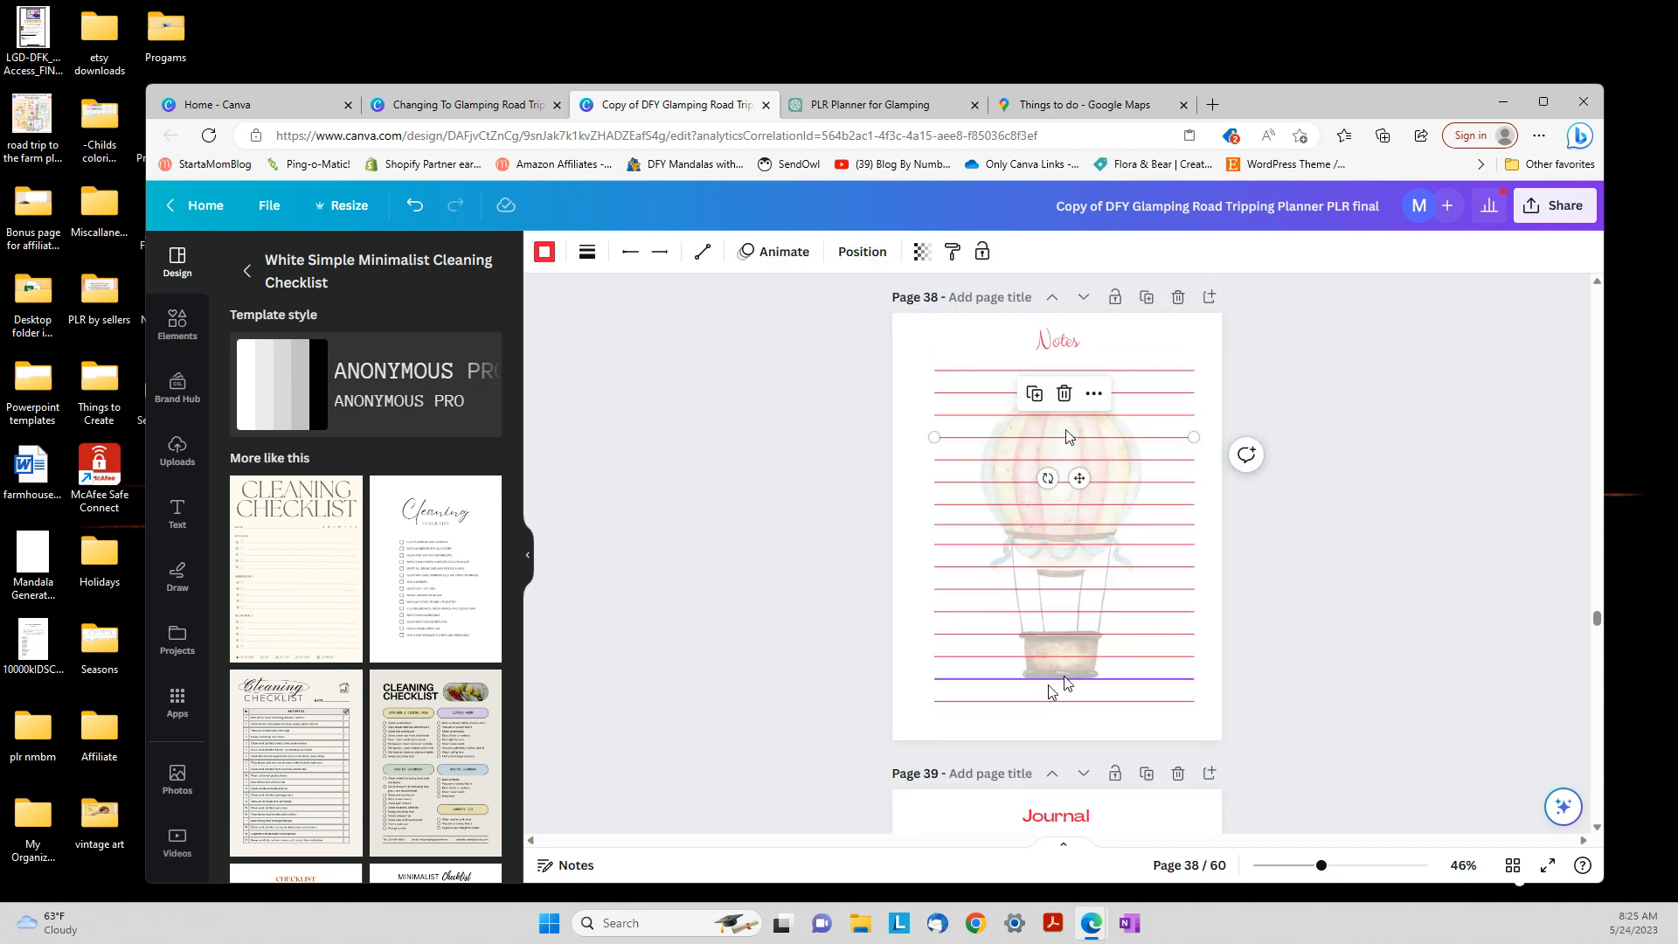
pyautogui.click(1076, 459)
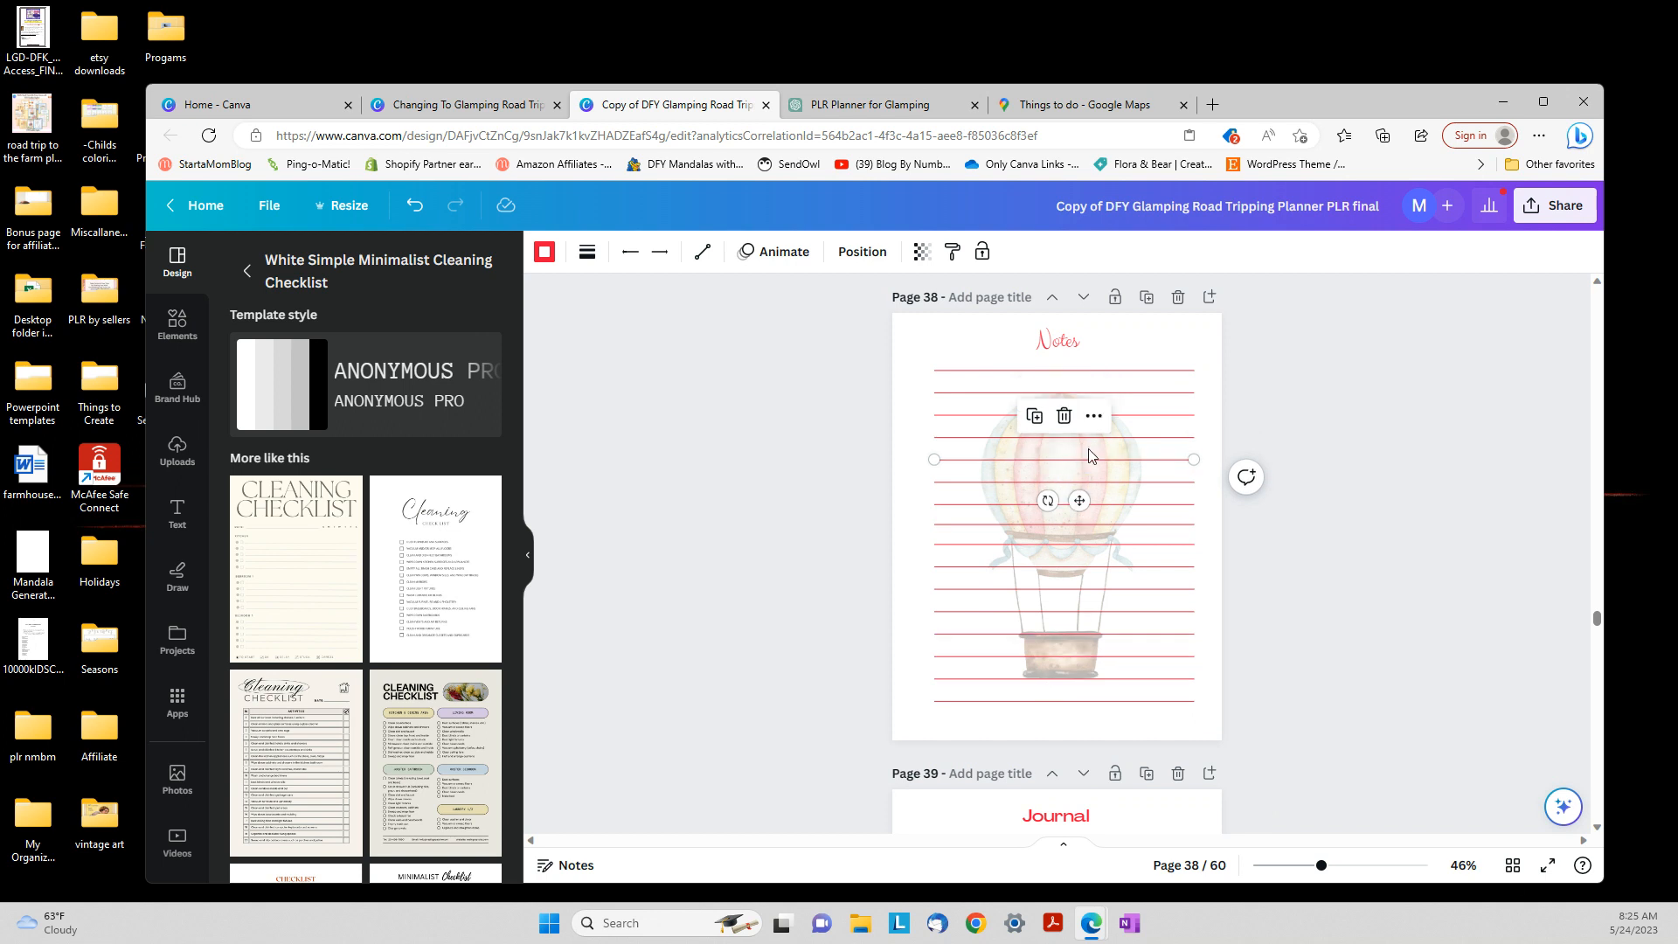
pyautogui.click(1076, 681)
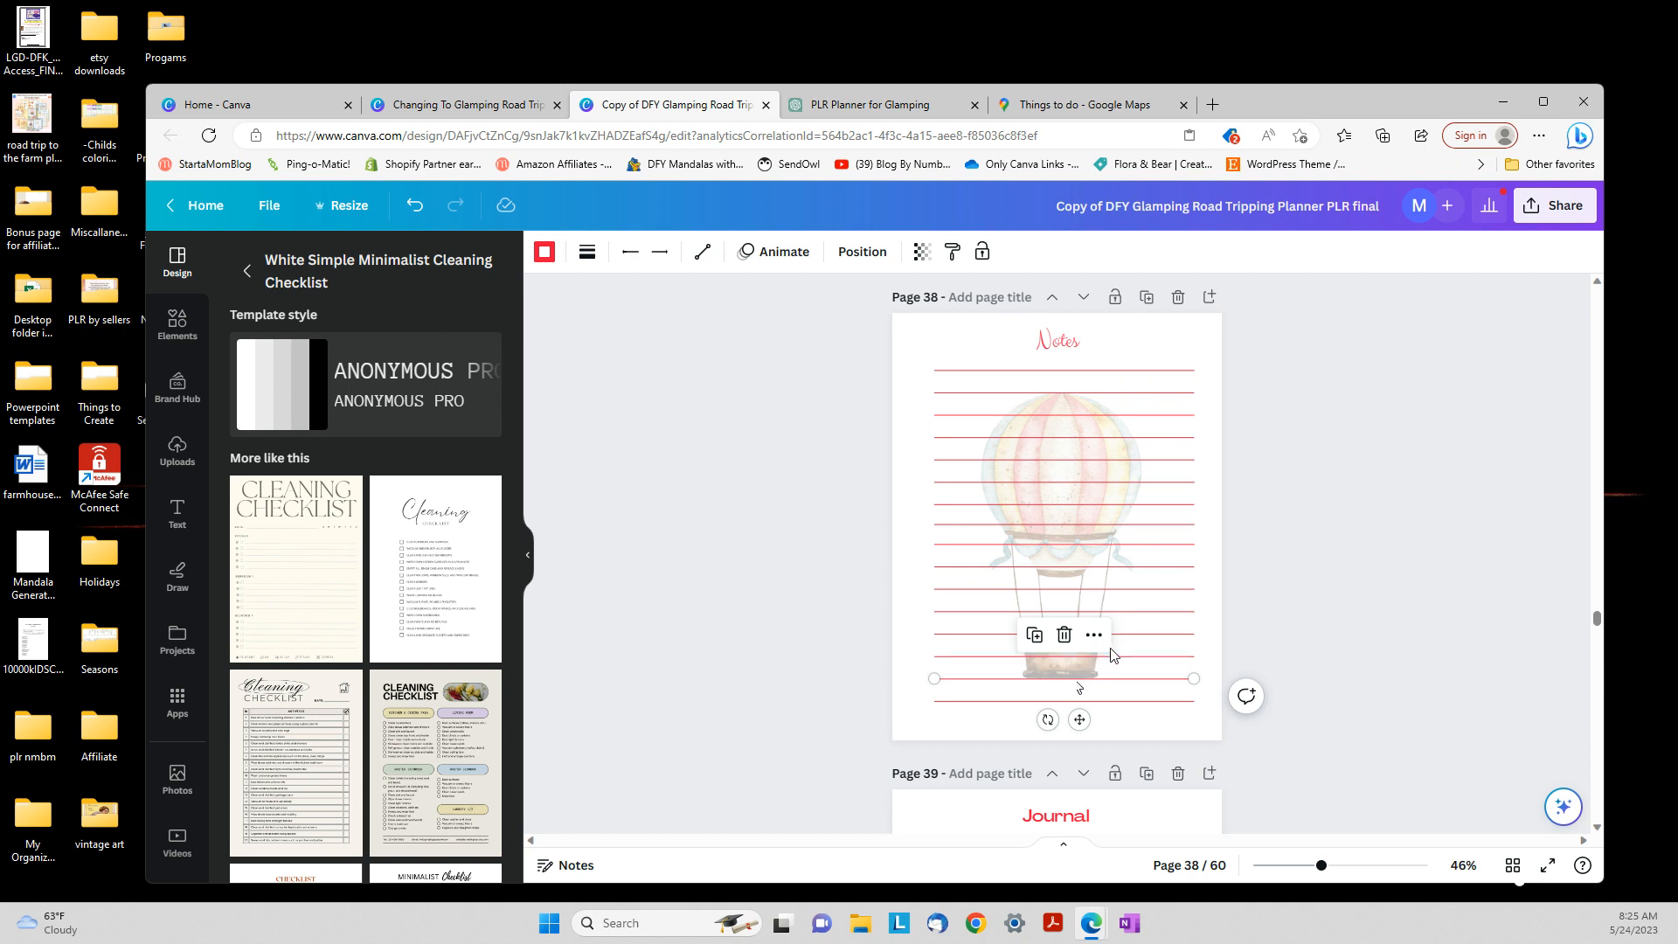
pyautogui.moveTo(1080, 722); pyautogui.dragTo(1095, 691)
pyautogui.press('Delete')
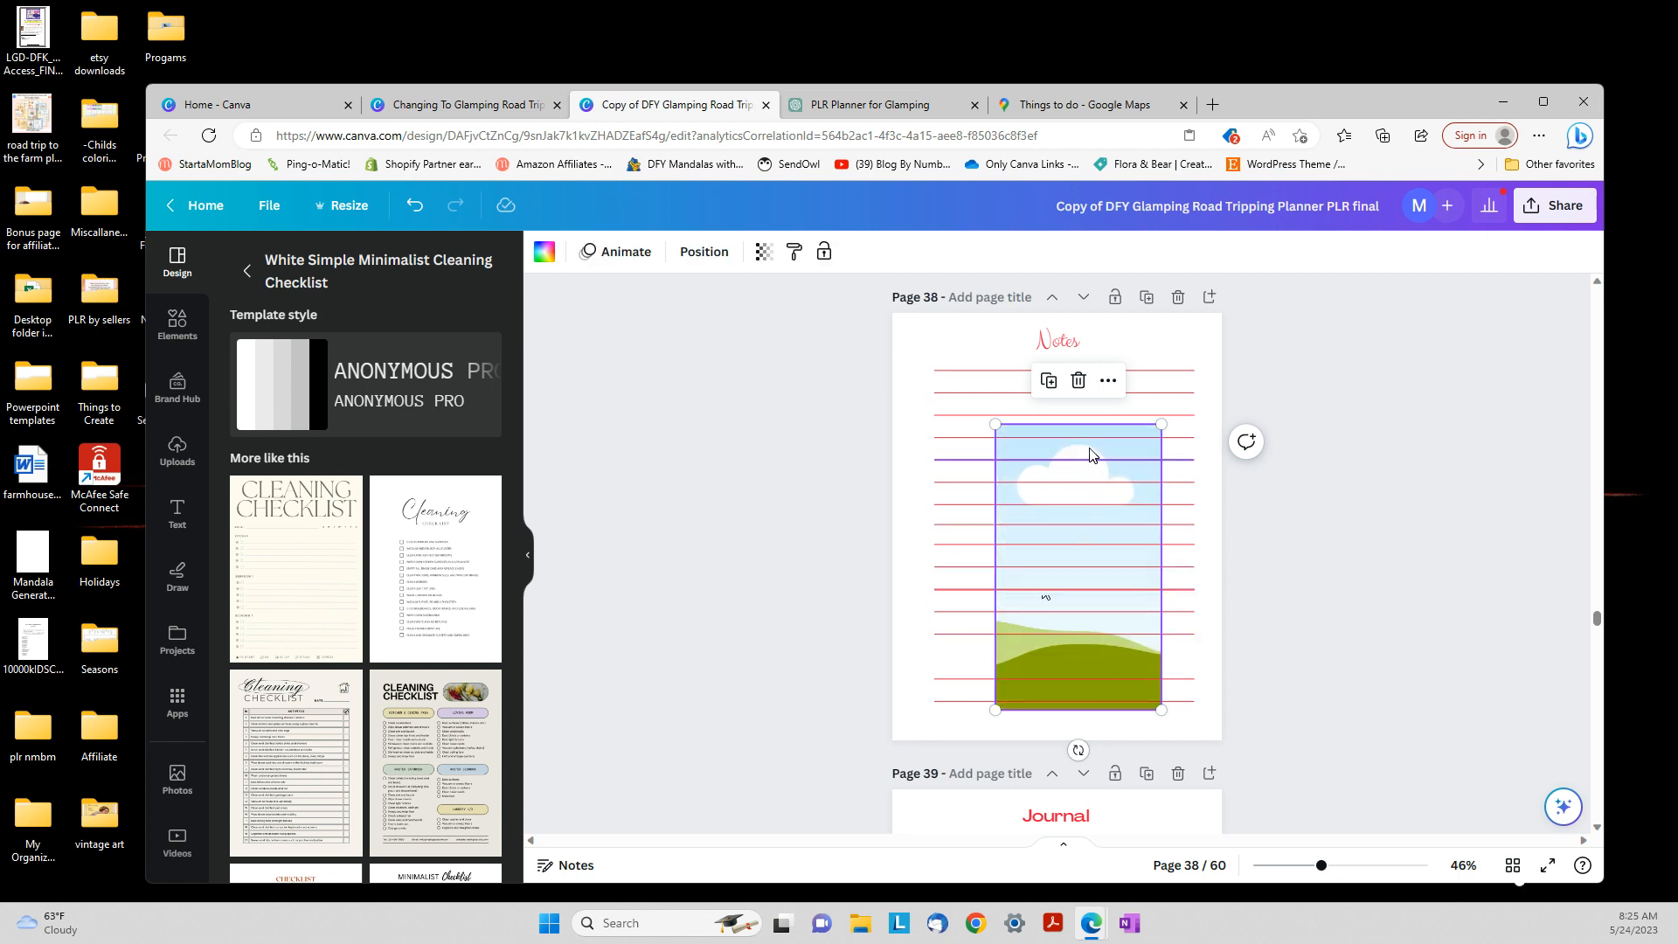
pyautogui.moveTo(1084, 443); pyautogui.dragTo(1064, 441)
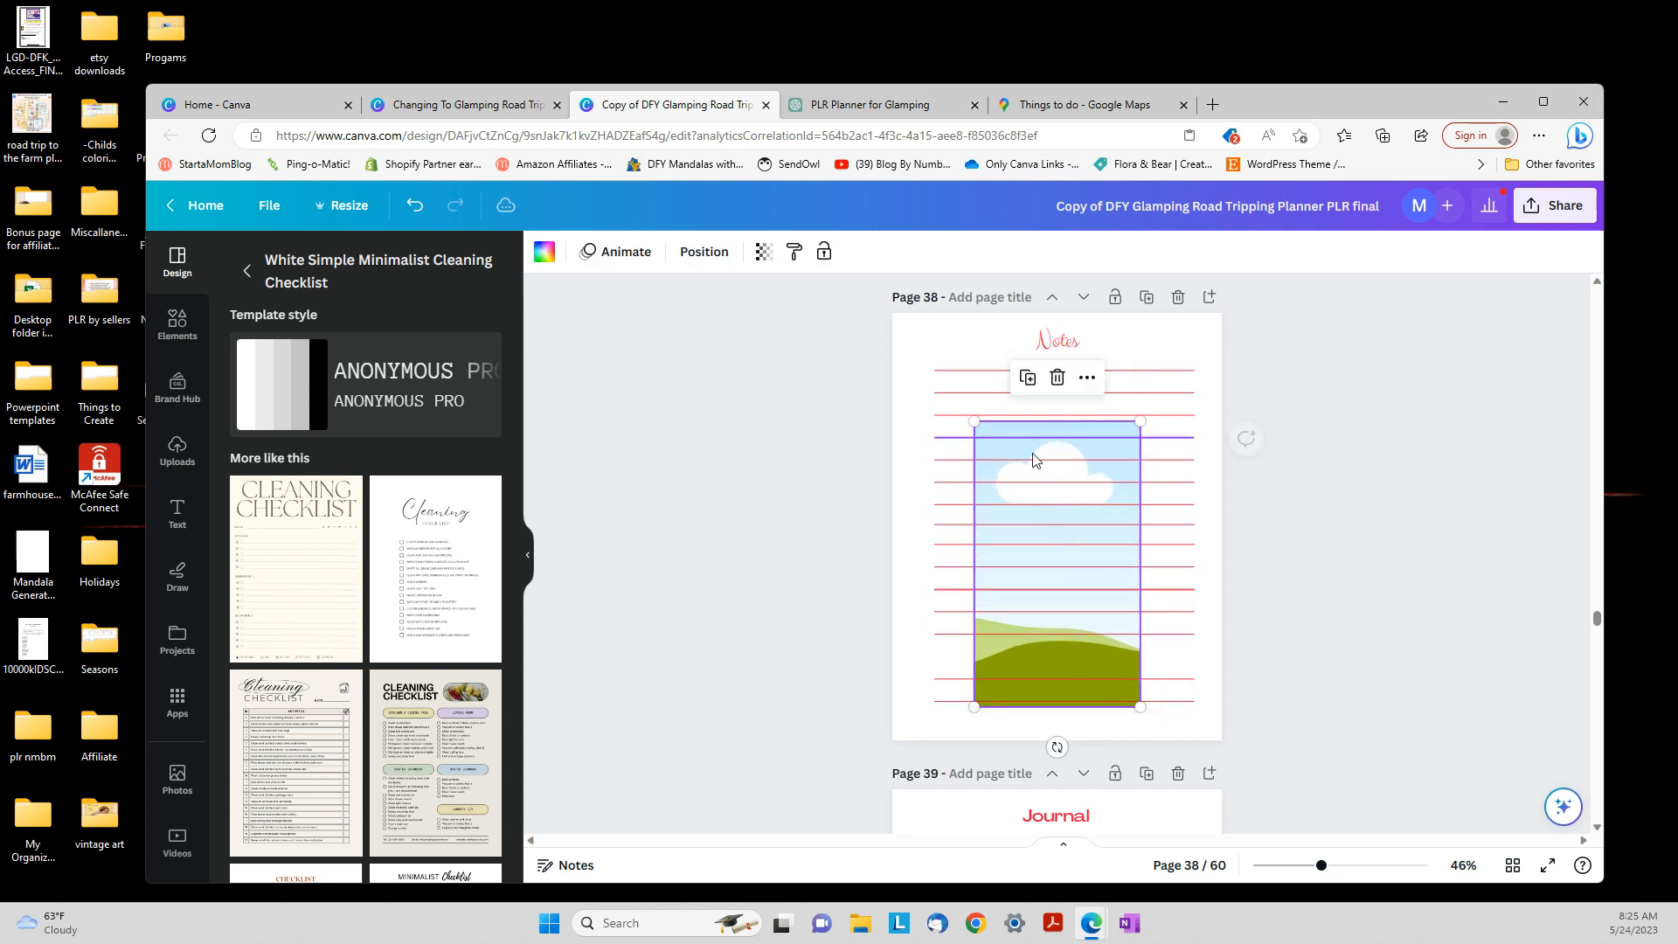
# Find the lemonade jar picture among the uploaded images and place it over the empty frame on Notes page 38
pyautogui.click(178, 451)
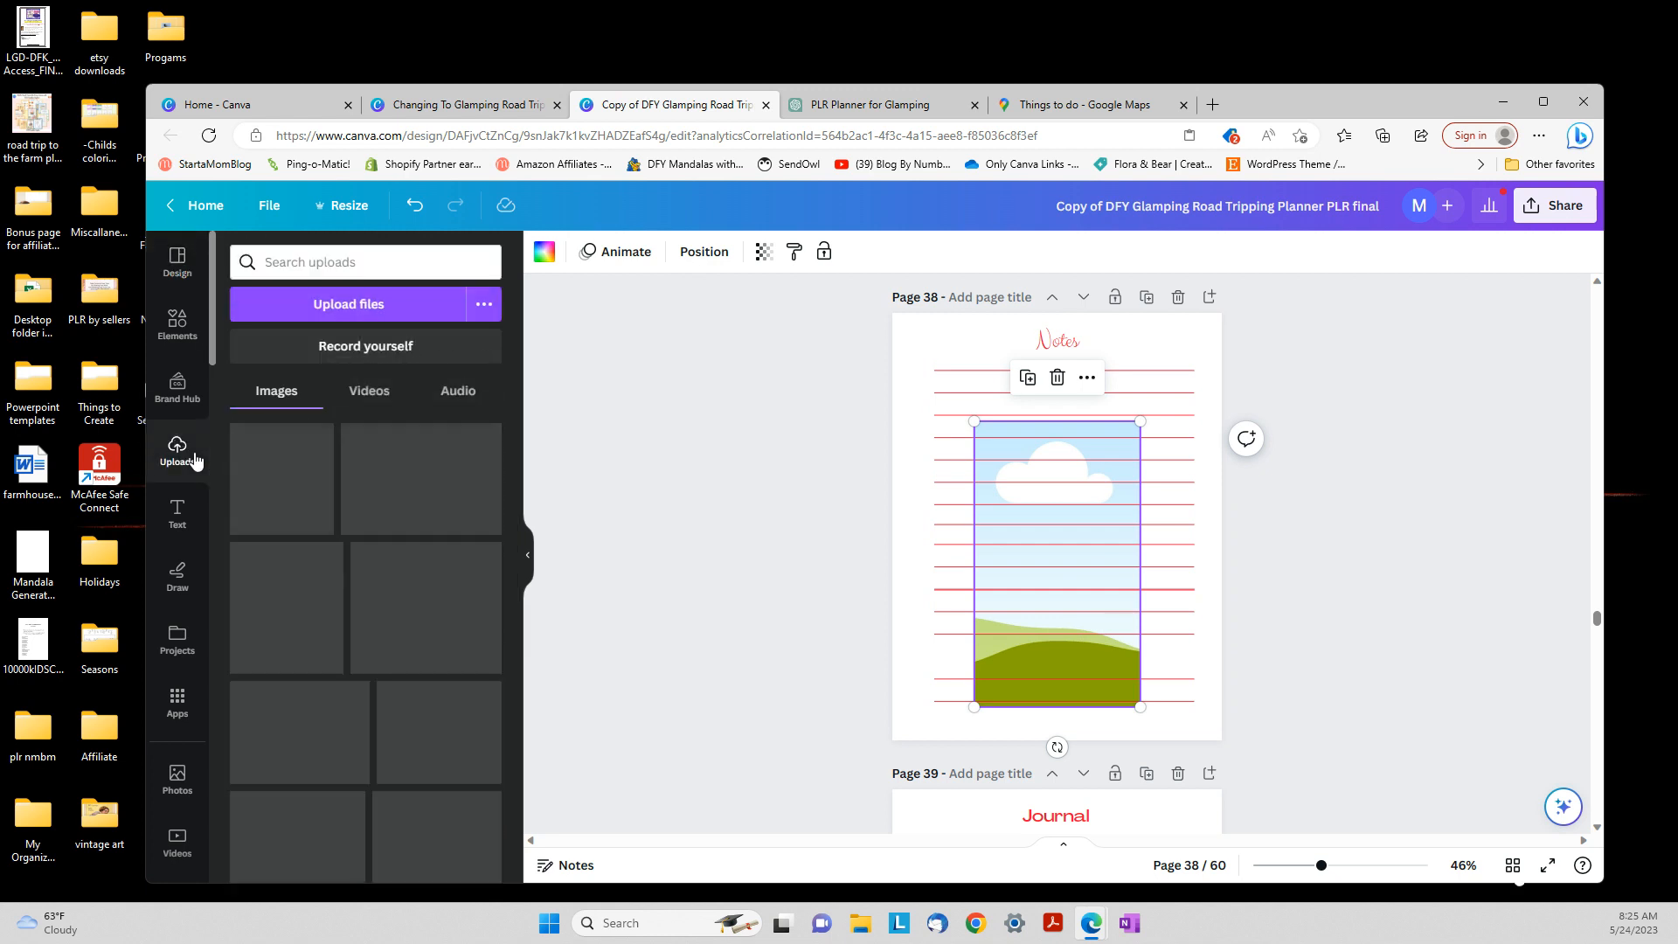
pyautogui.scroll(-10, 423, 583)
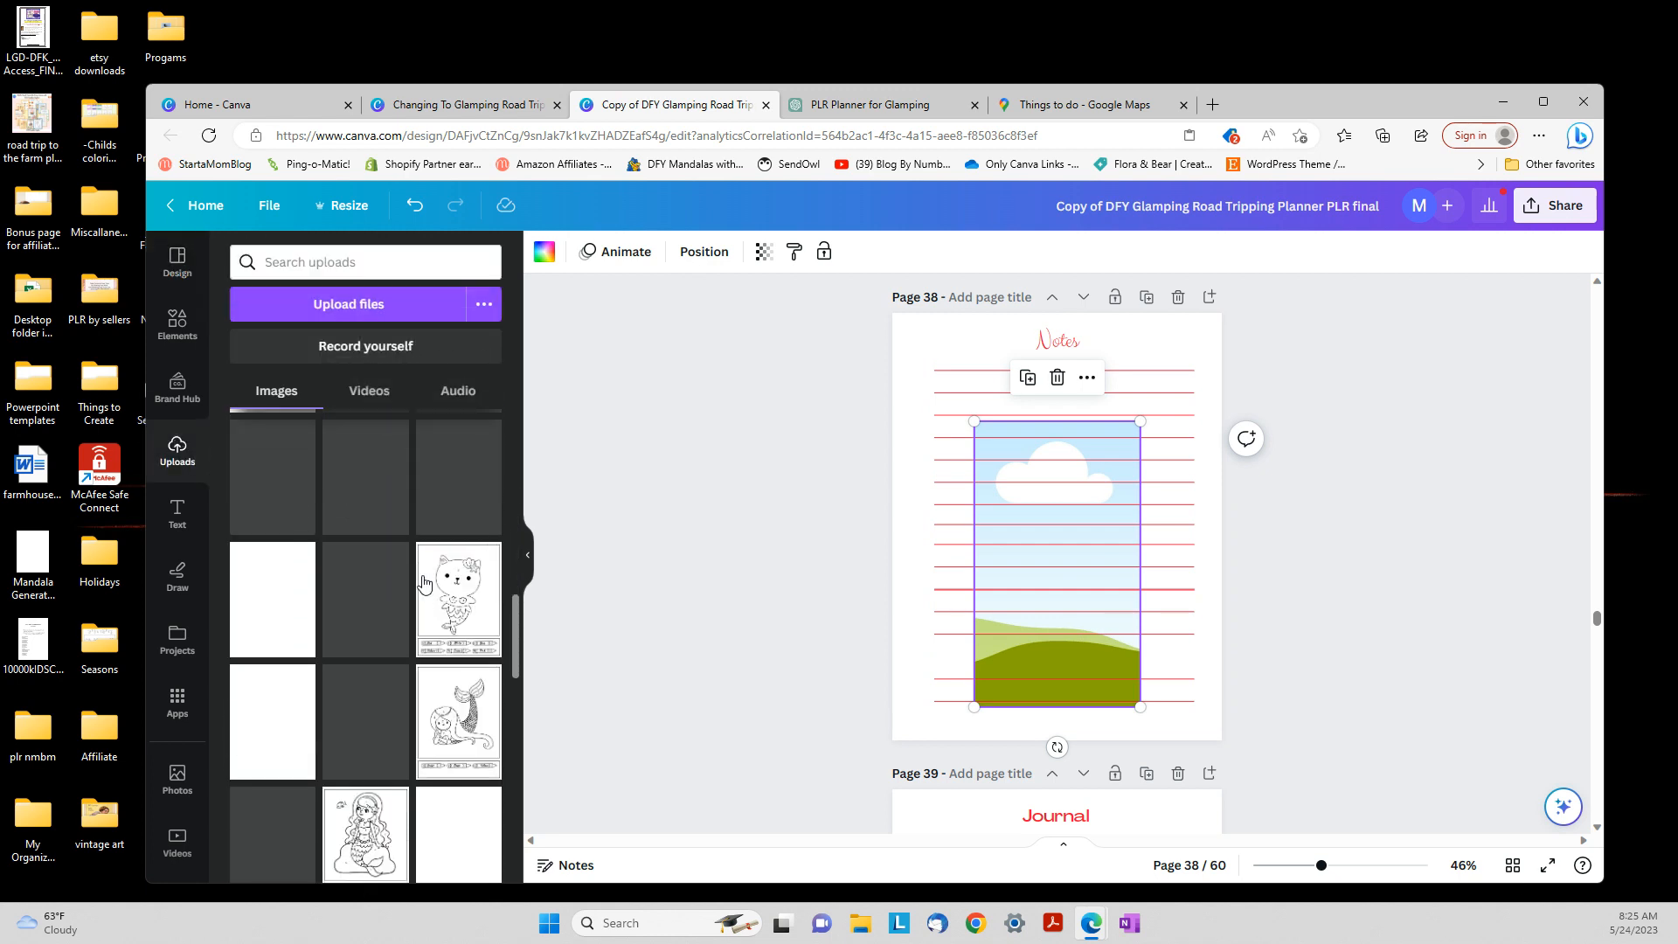
pyautogui.scroll(-5, 423, 583)
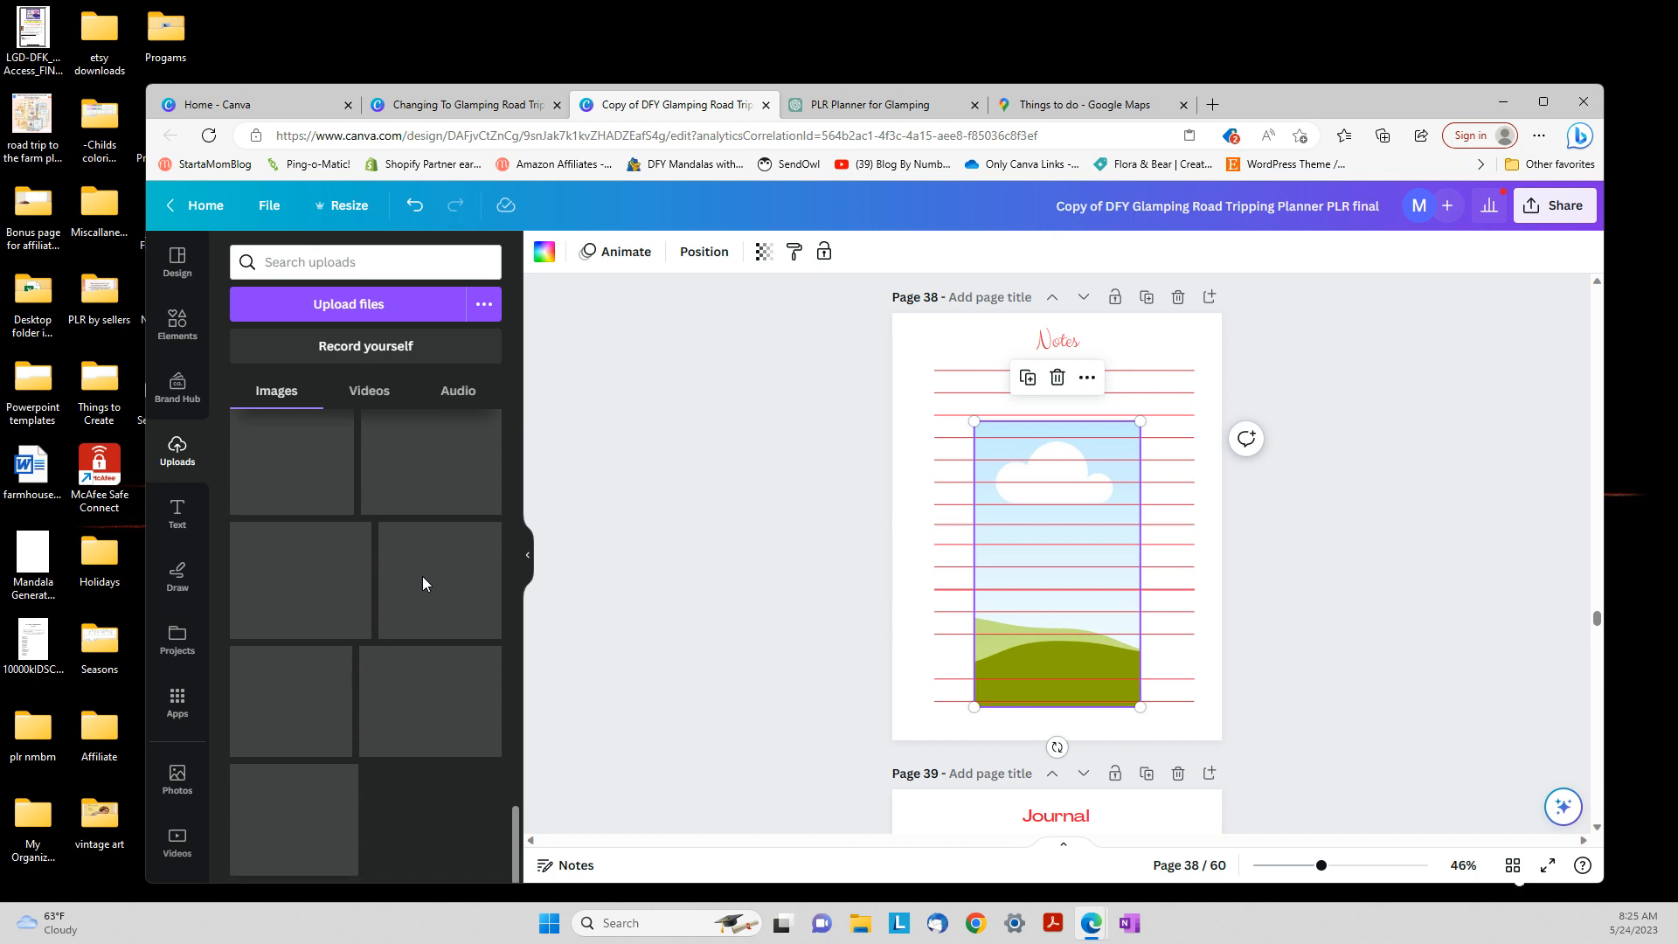
pyautogui.scroll(5, 422, 583)
pyautogui.scroll(3, 423, 583)
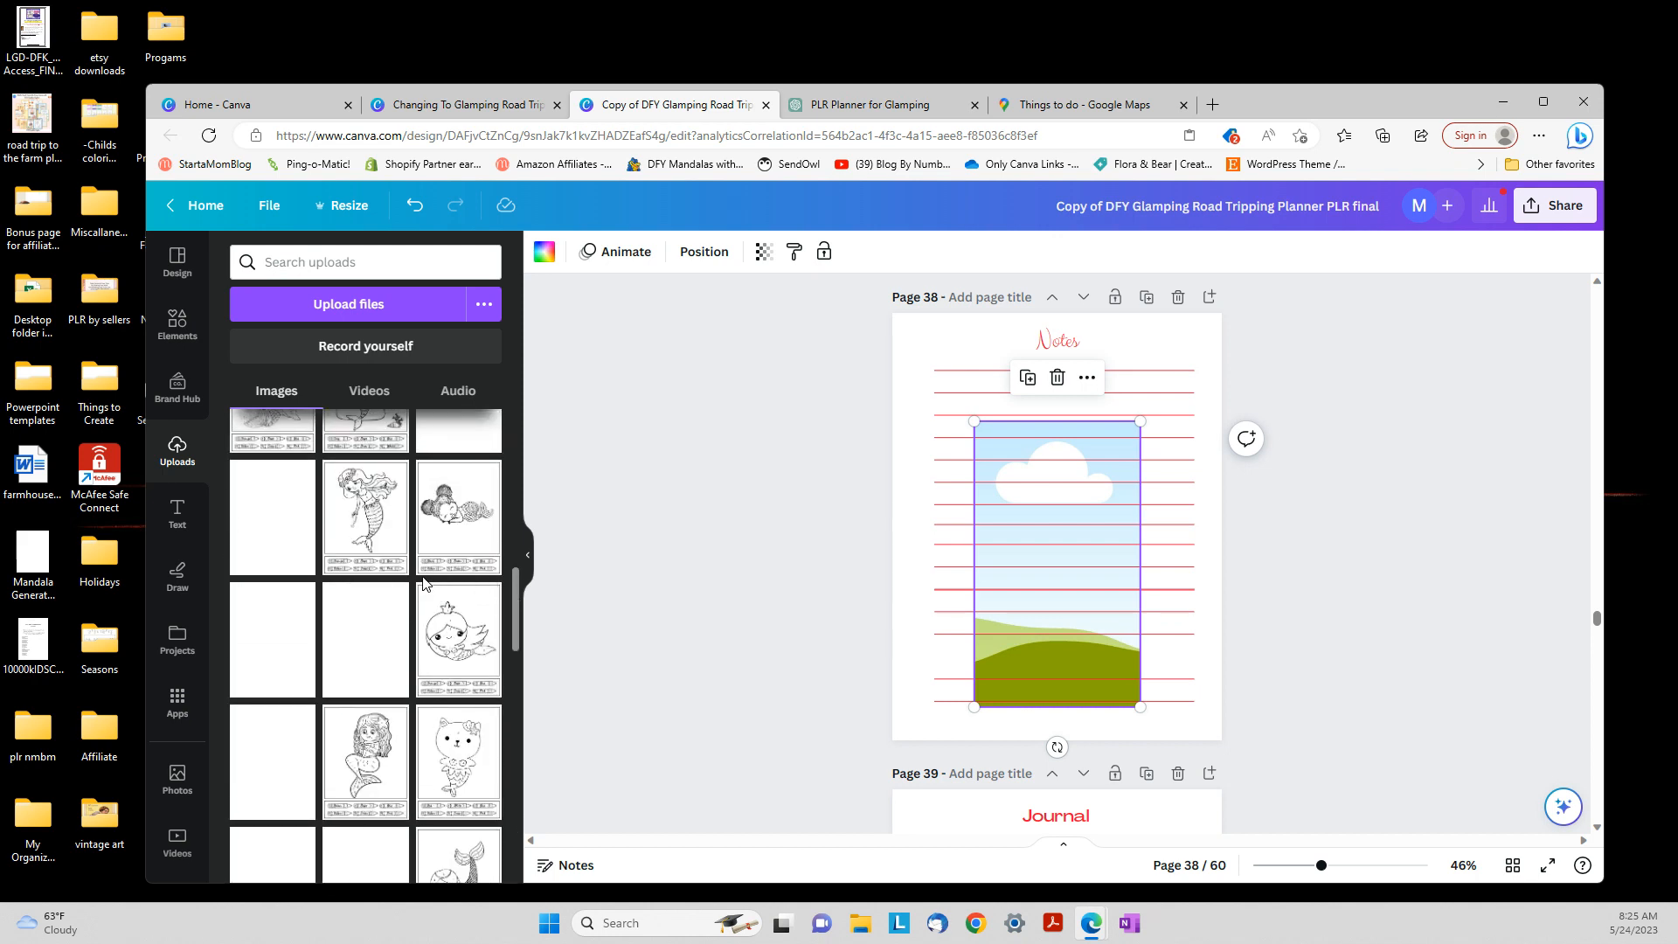
pyautogui.scroll(-4, 423, 583)
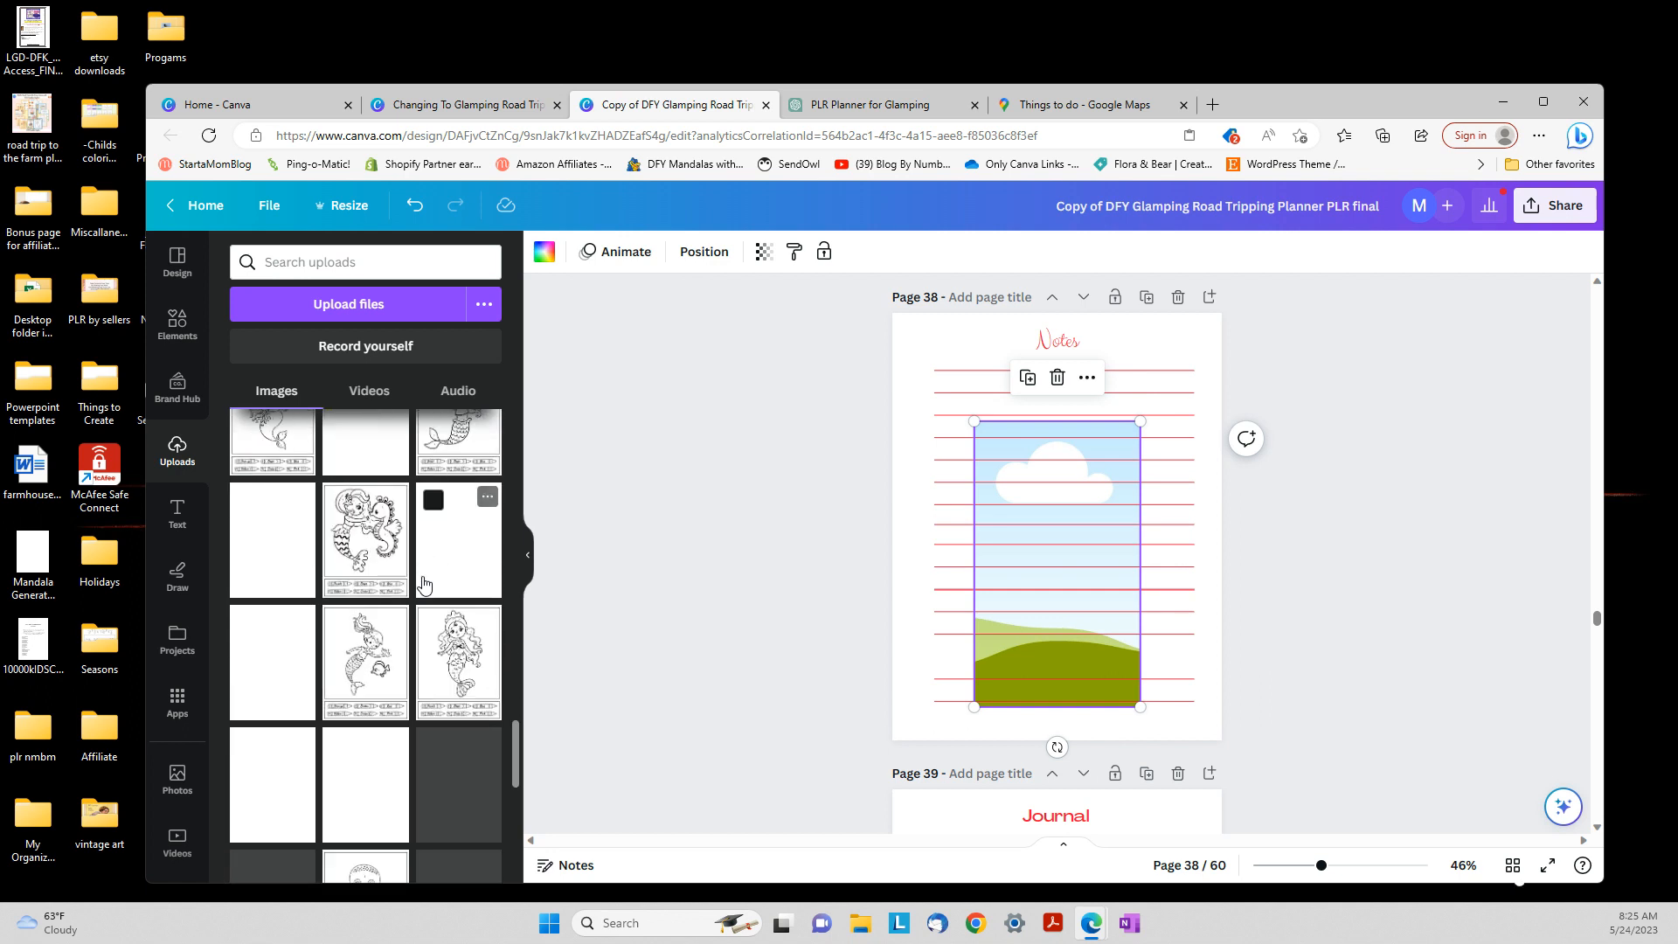
pyautogui.scroll(-5, 422, 576)
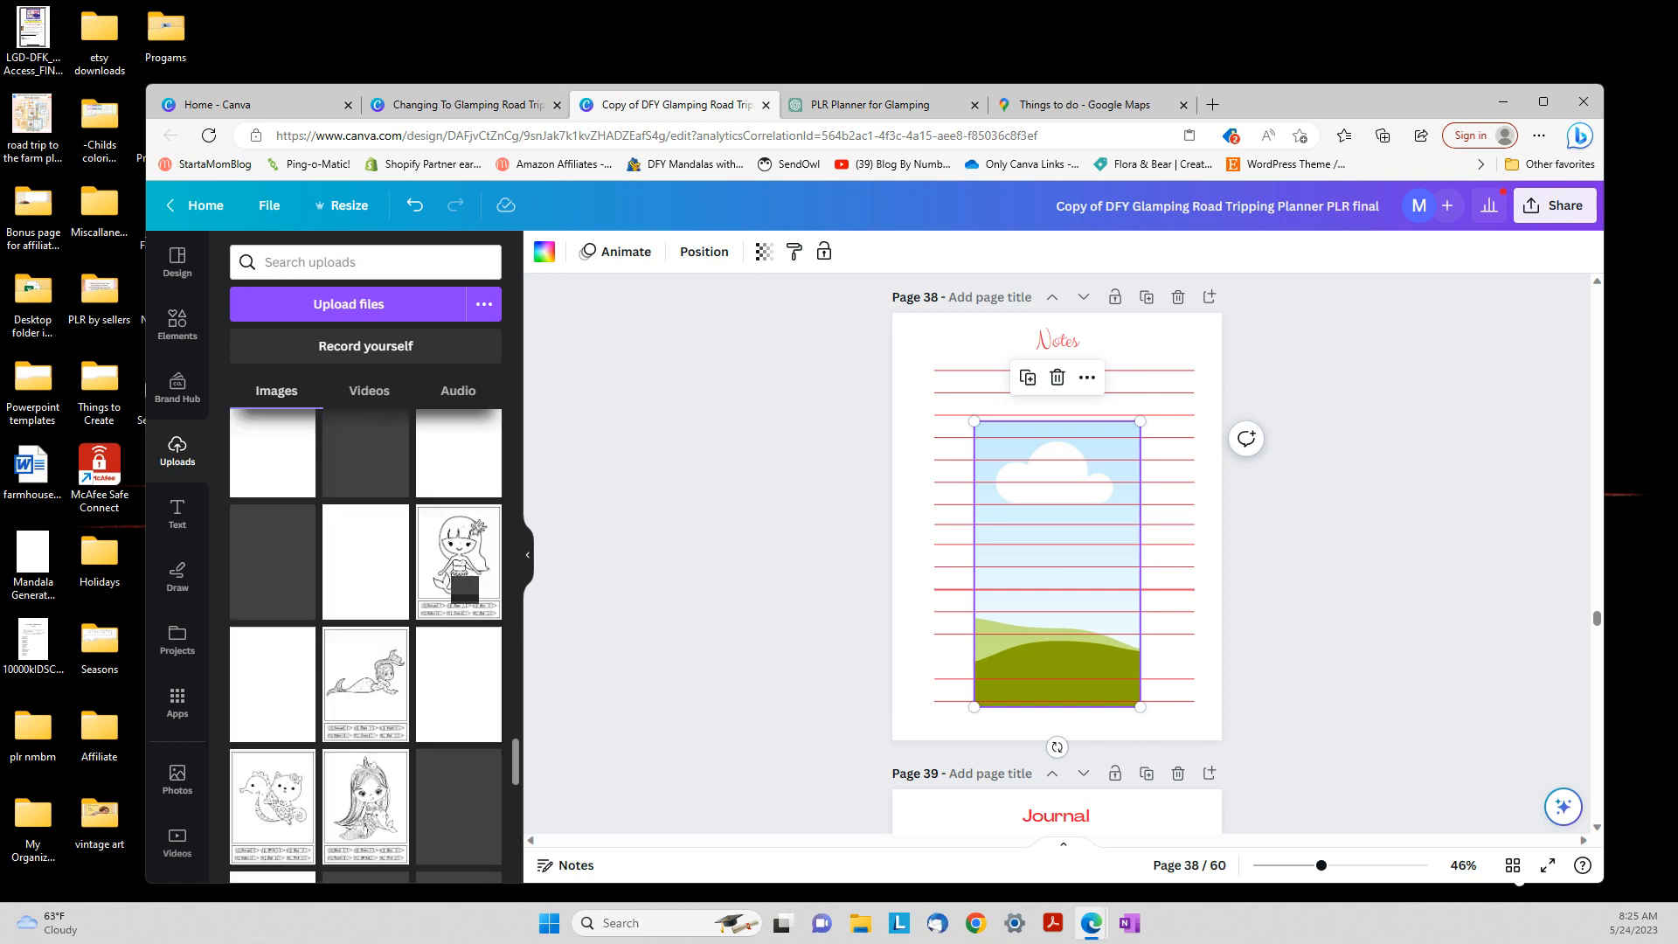
pyautogui.scroll(-3, 451, 581)
pyautogui.scroll(-3, 446, 580)
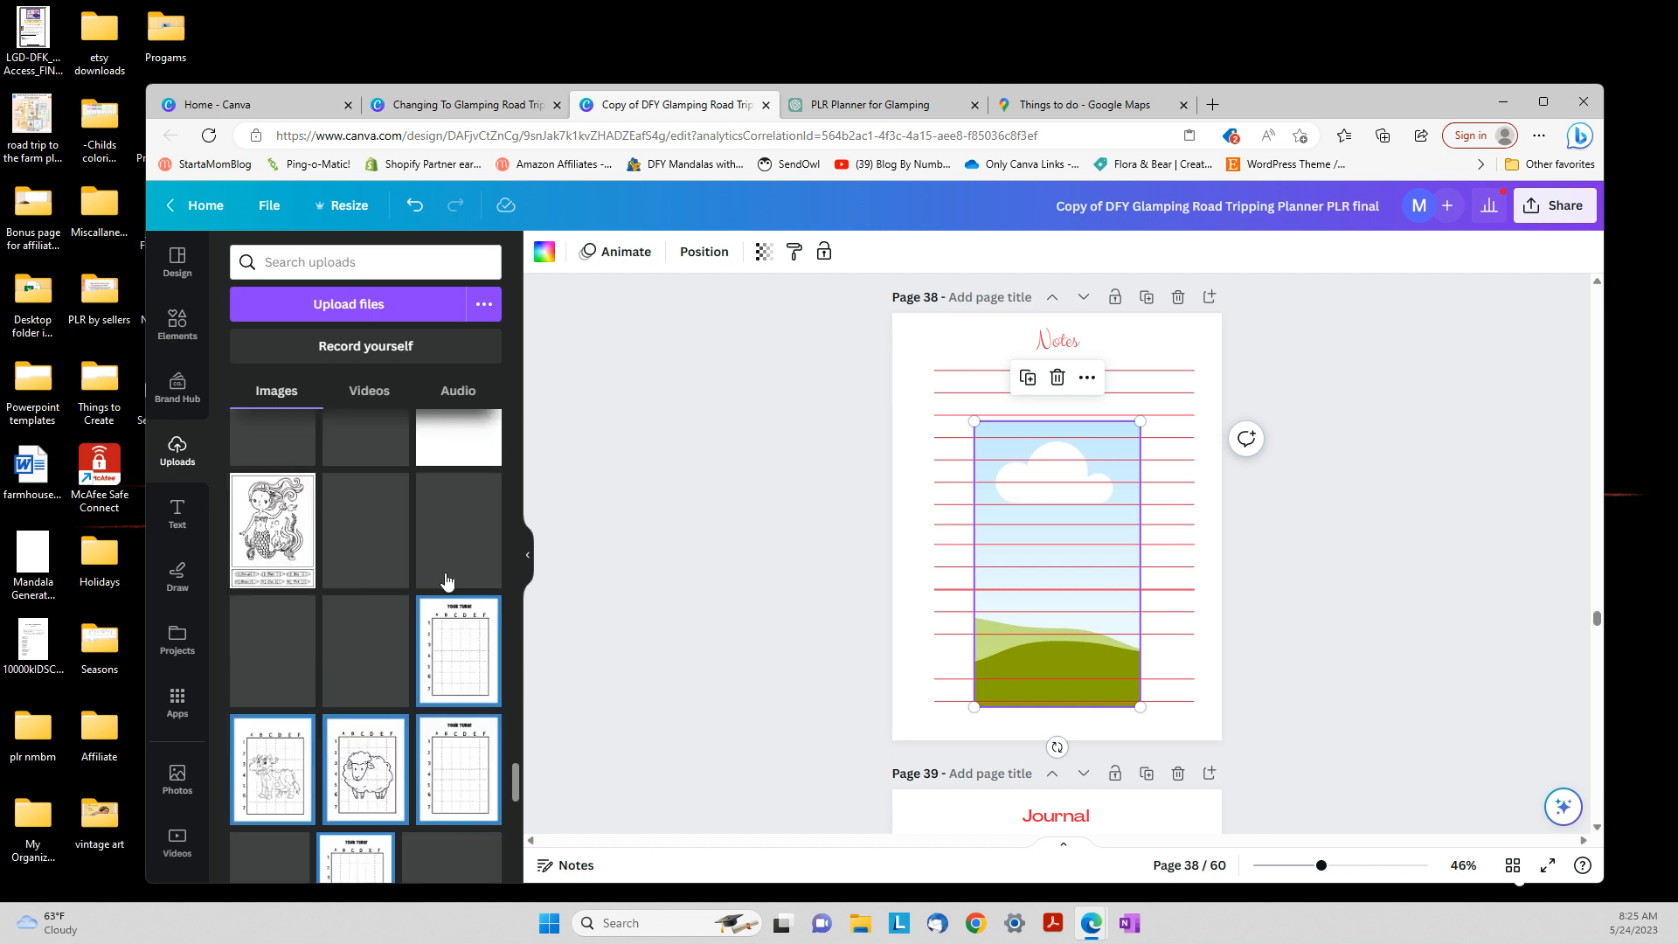
pyautogui.scroll(-5, 444, 580)
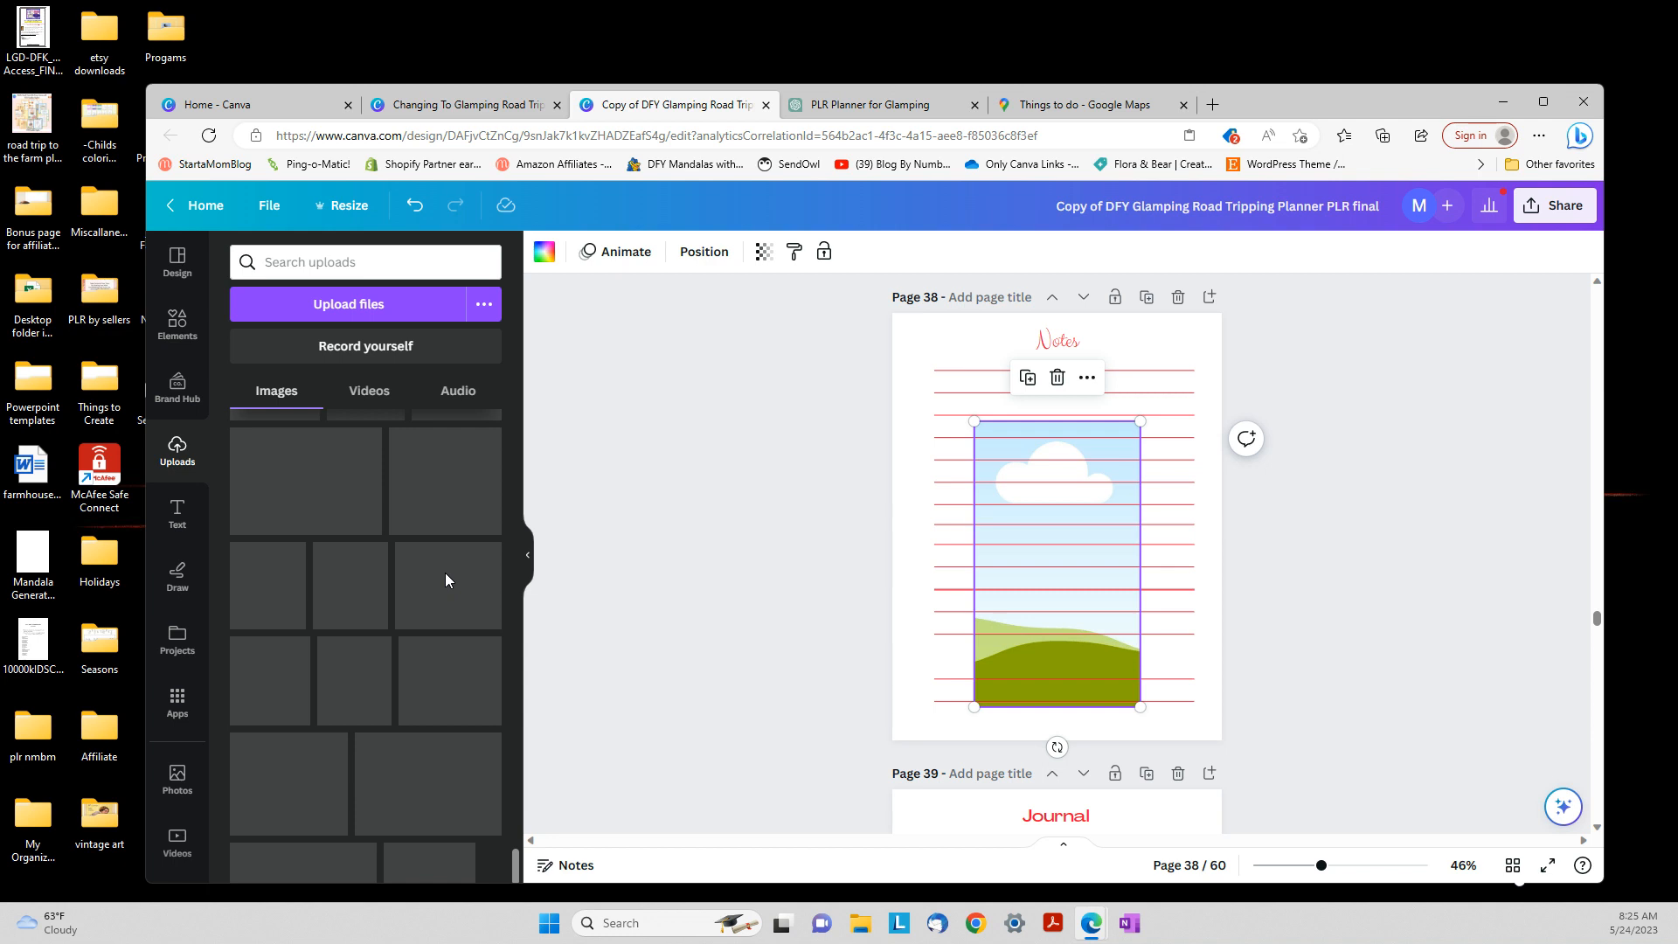
pyautogui.scroll(-1, 449, 580)
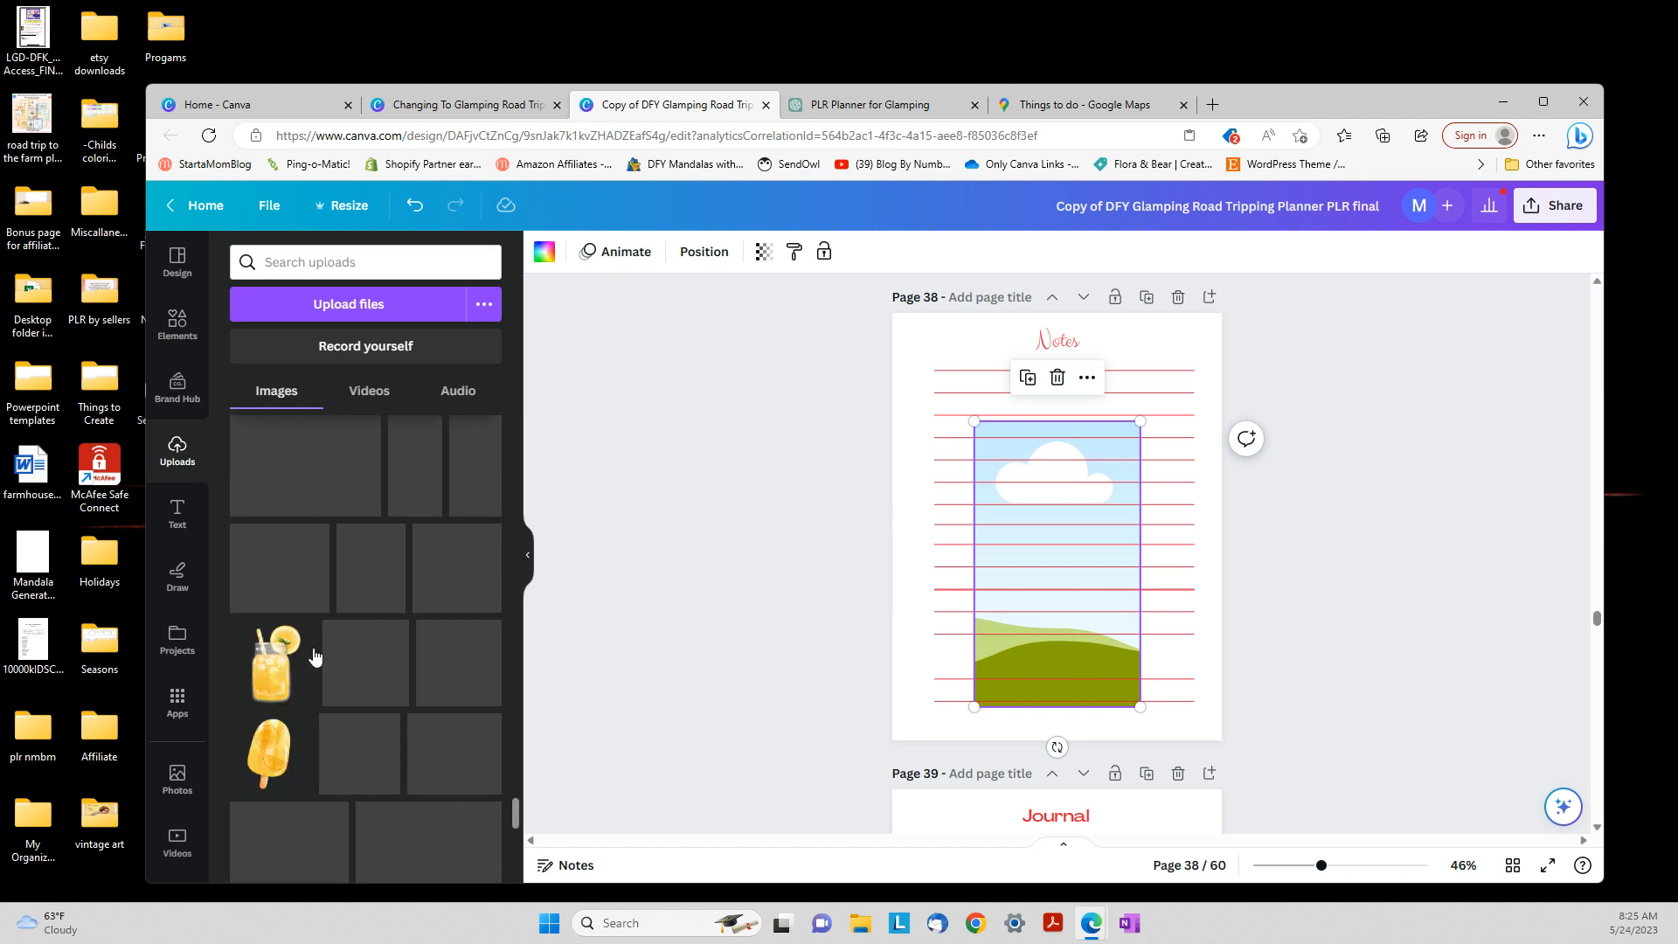
pyautogui.moveTo(263, 651); pyautogui.dragTo(1046, 526)
# Delete the lowest ruled line on Notes page 38 and the empty frame behind the lemonade jar
pyautogui.click(1077, 692)
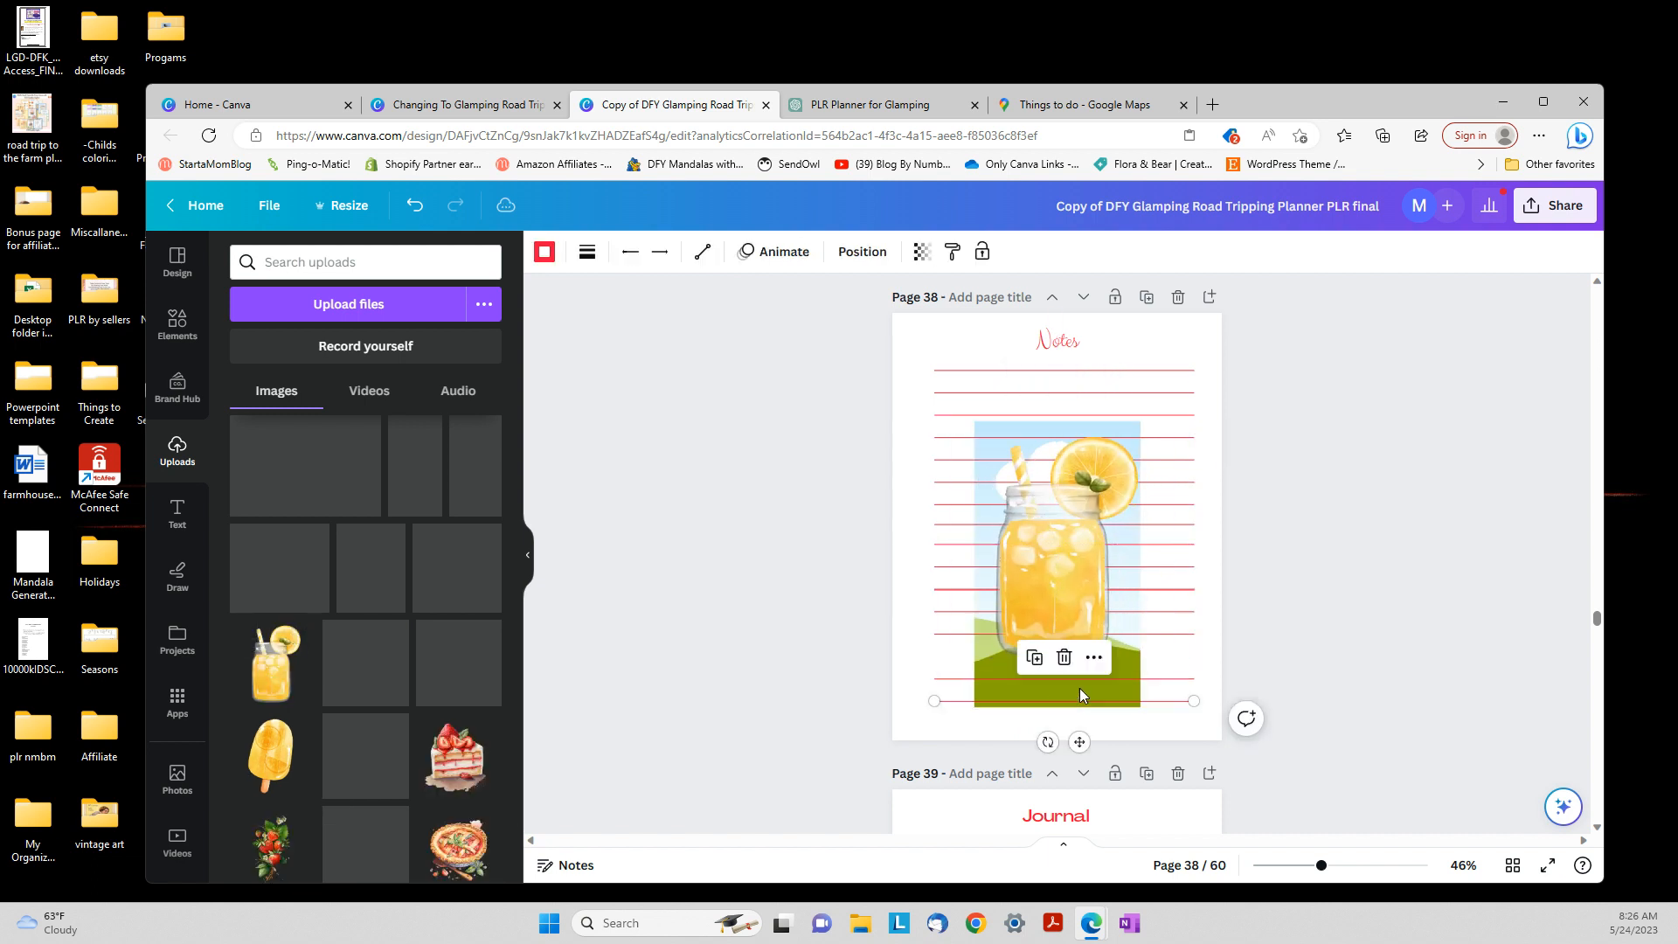
pyautogui.press('Delete')
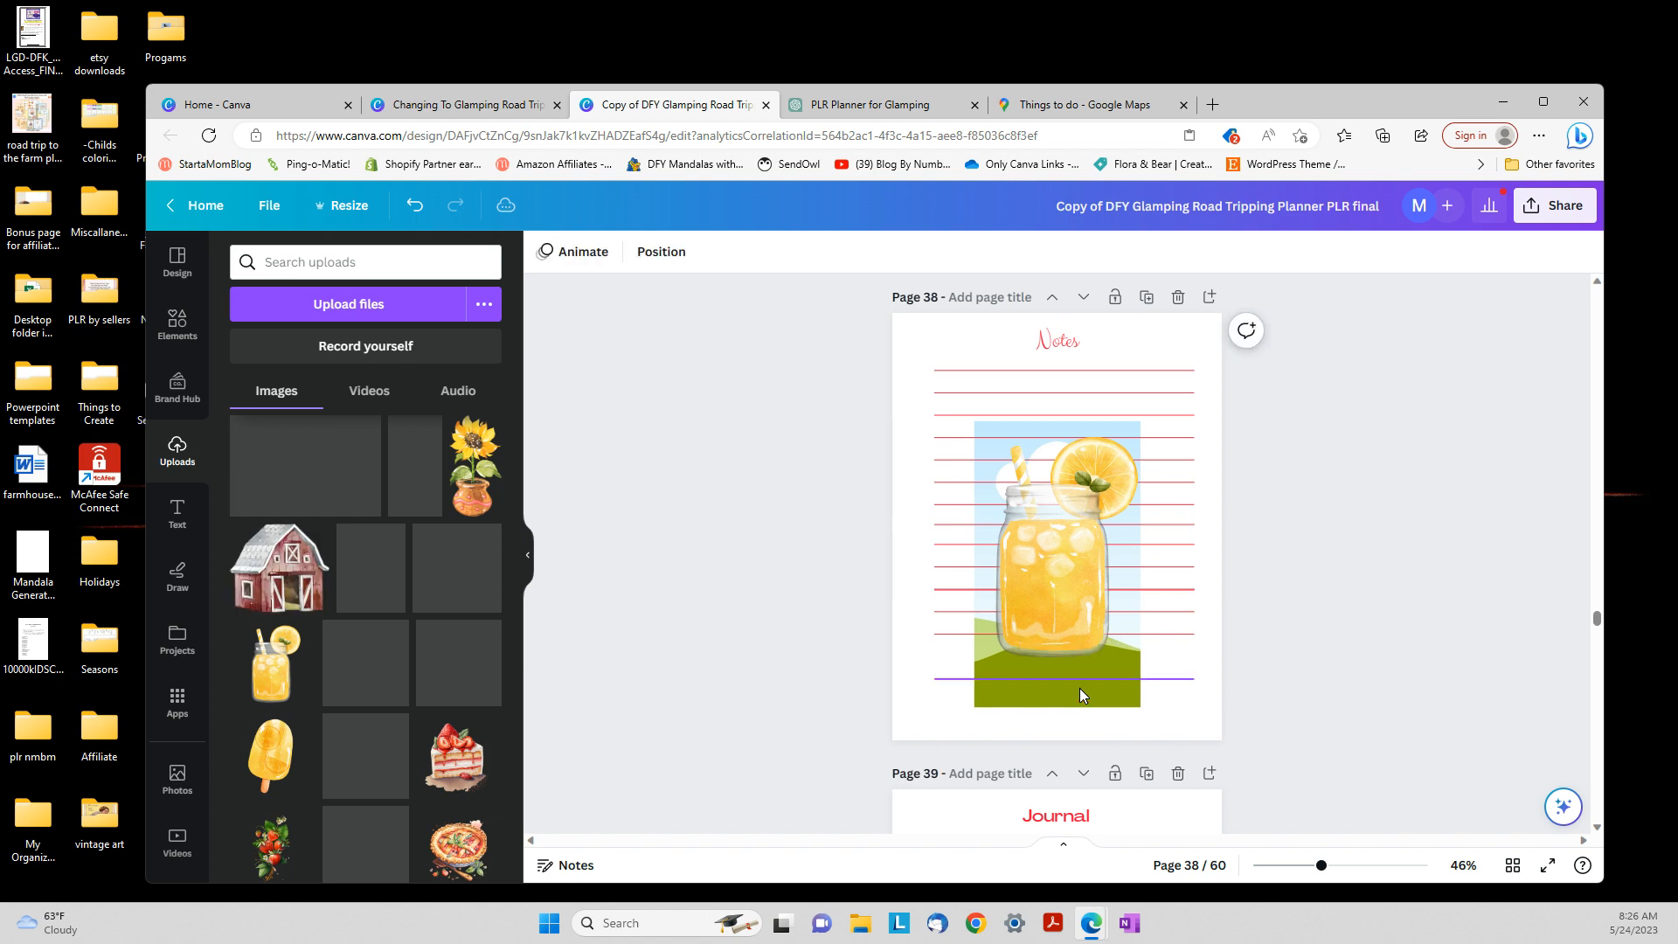
pyautogui.click(1080, 695)
pyautogui.press('Delete')
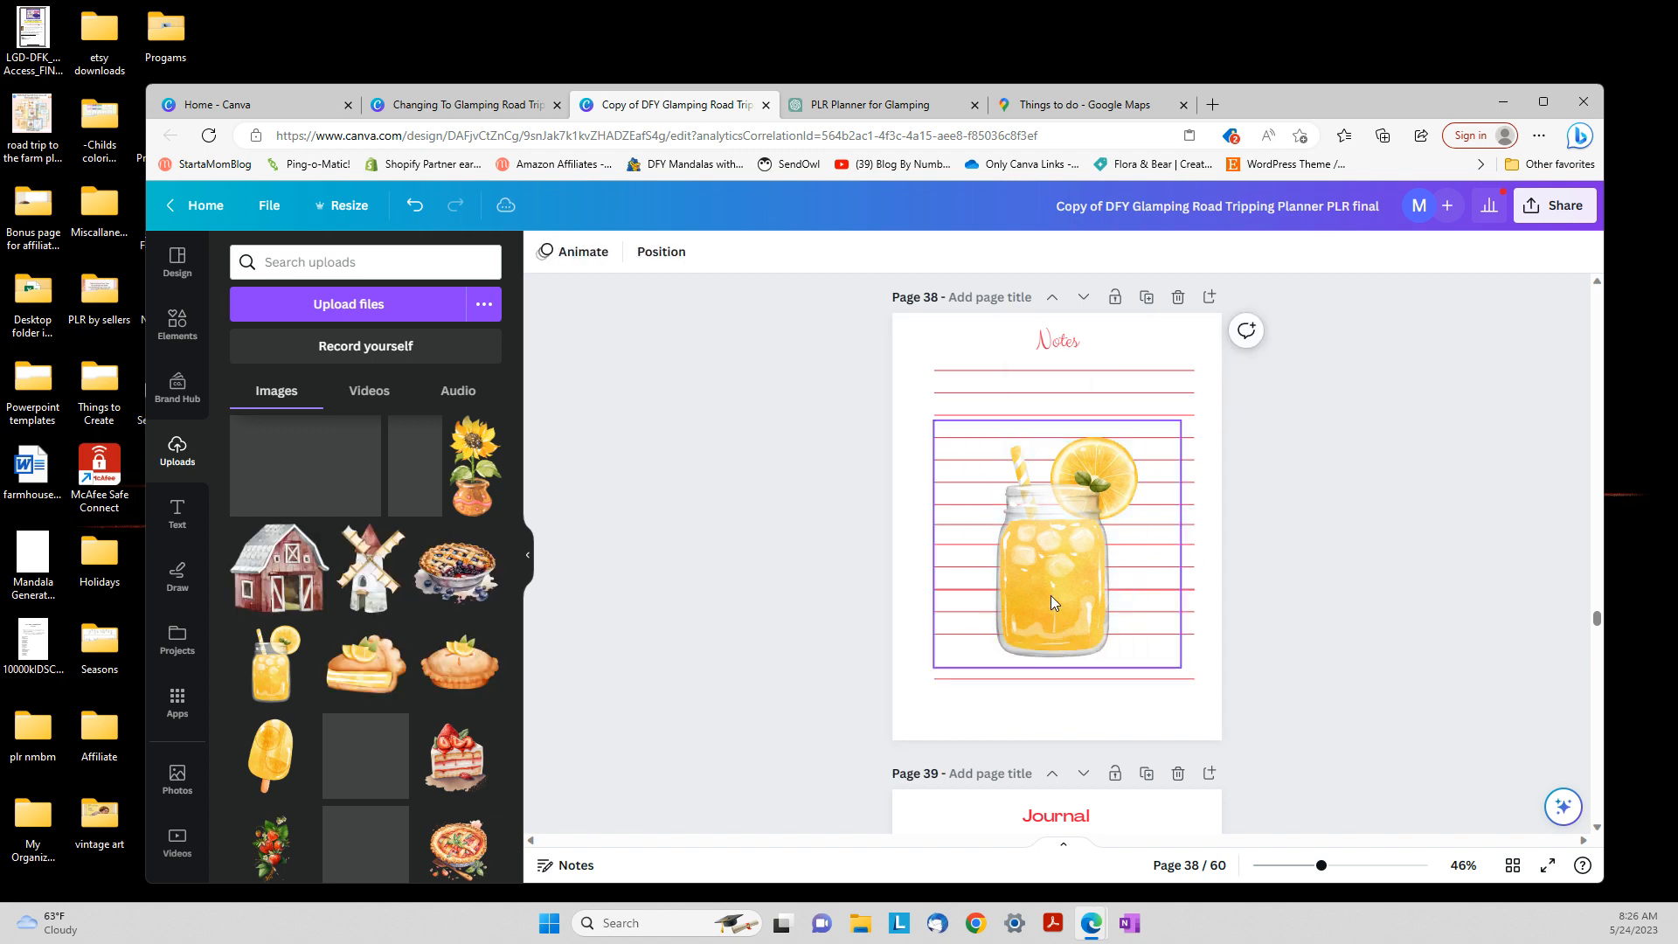
# Move the lemonade jar slightly up on the Notes page and set its transparency to 42
pyautogui.moveTo(1051, 560); pyautogui.dragTo(1051, 532)
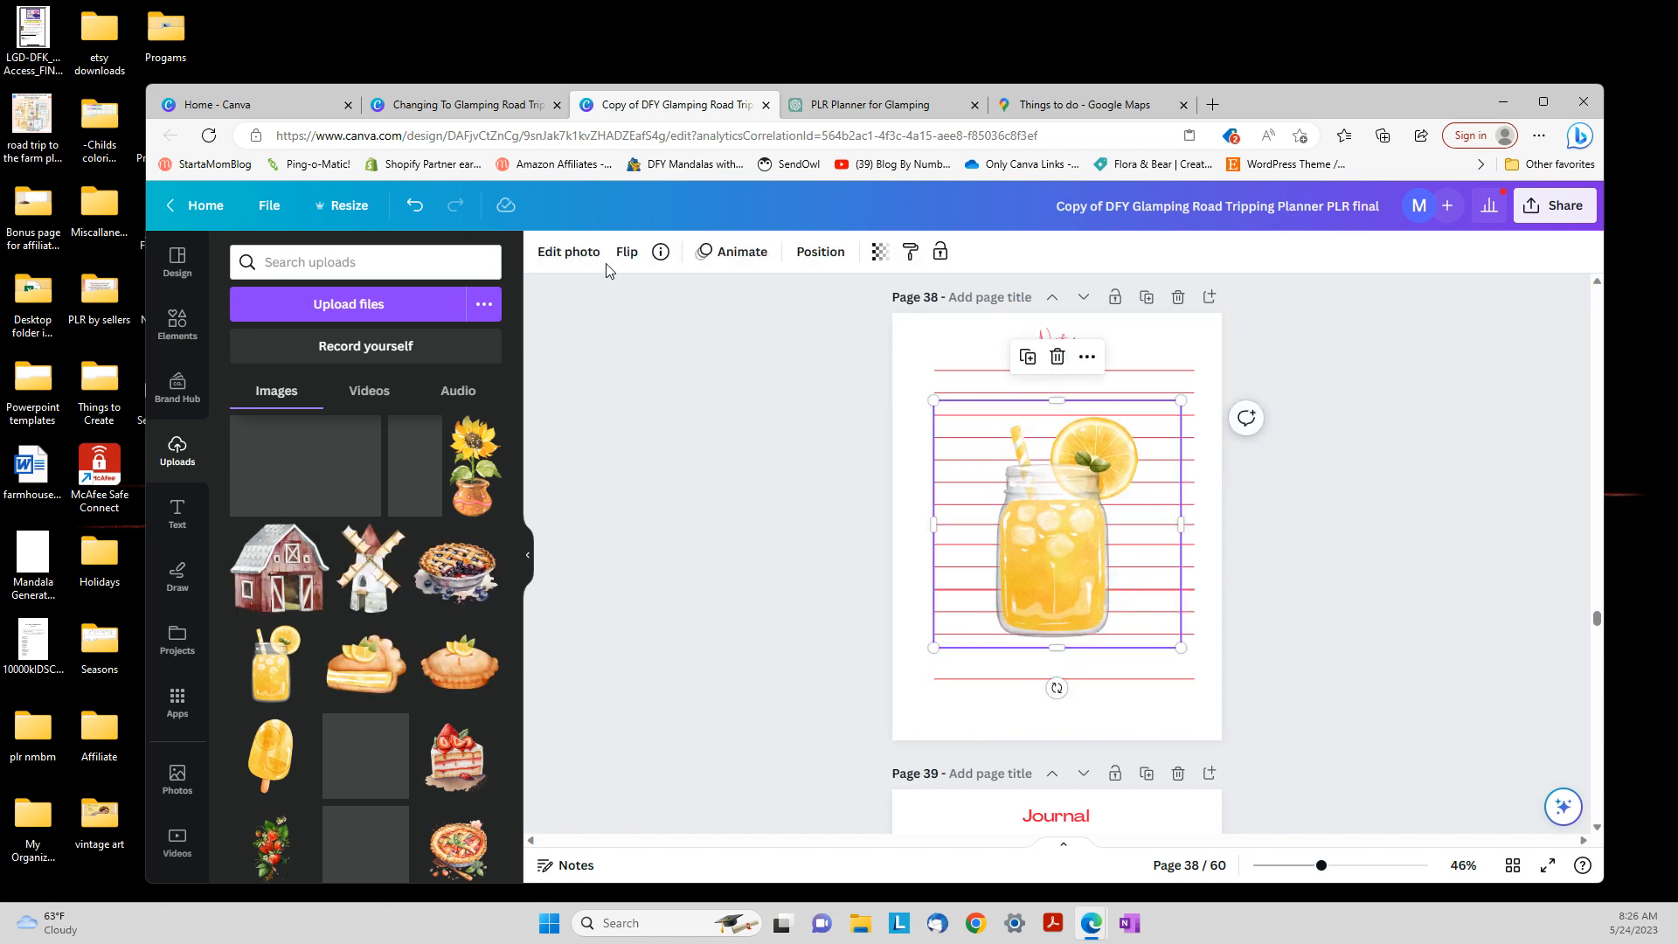
pyautogui.click(568, 252)
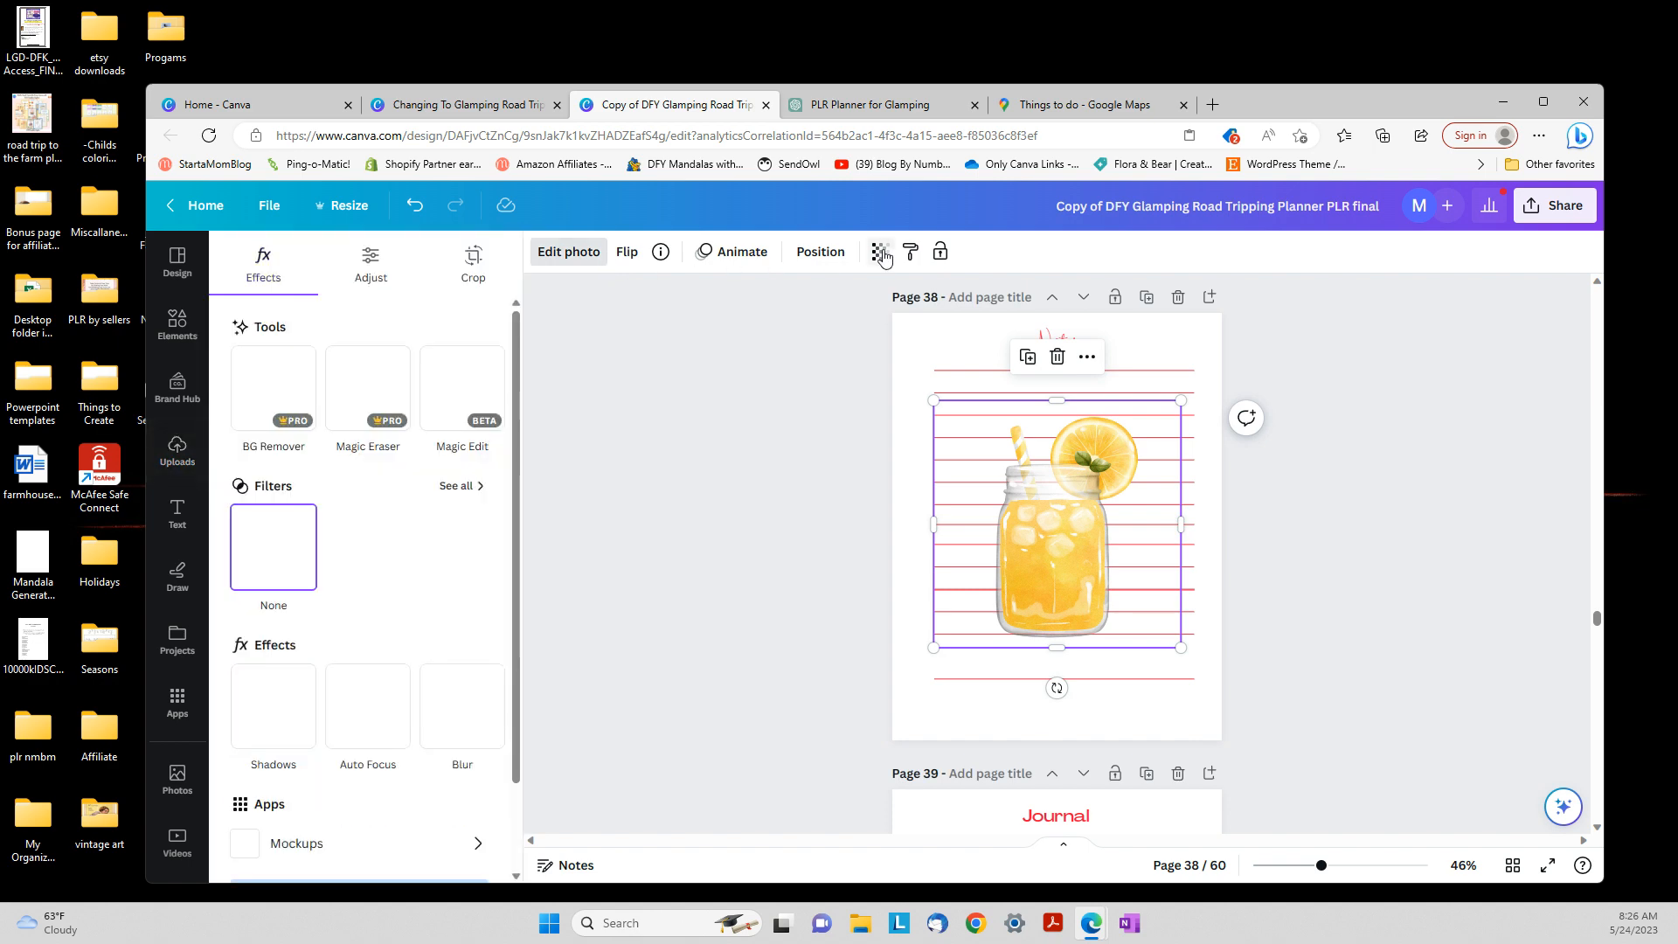
pyautogui.click(881, 254)
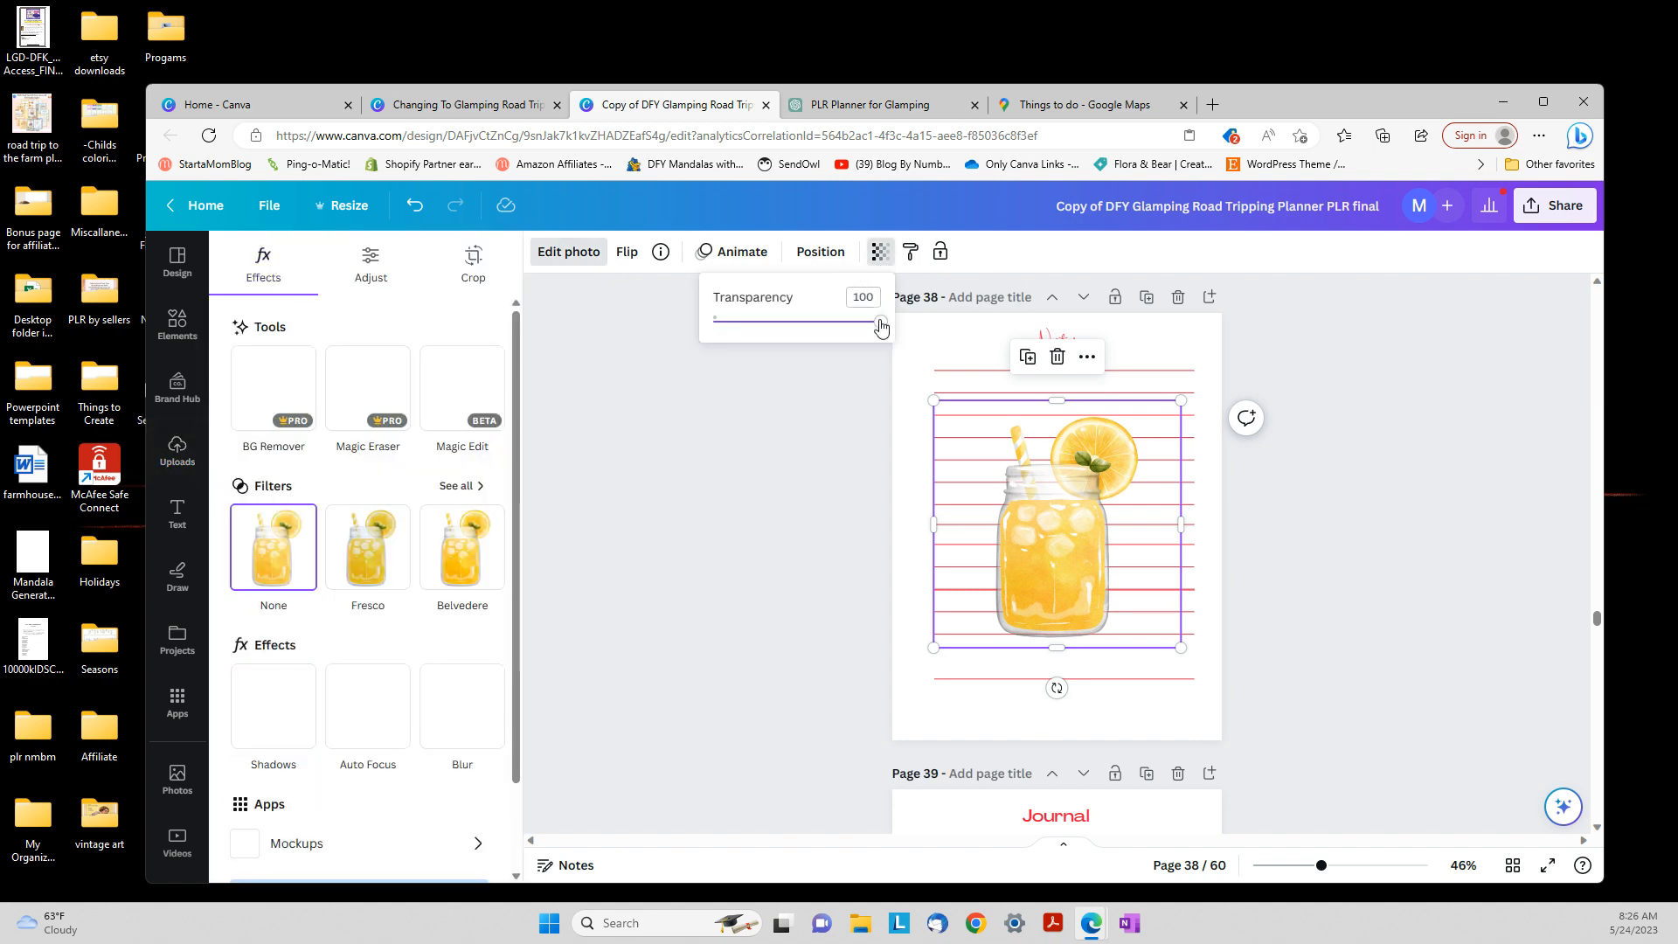
pyautogui.moveTo(868, 328); pyautogui.dragTo(808, 333)
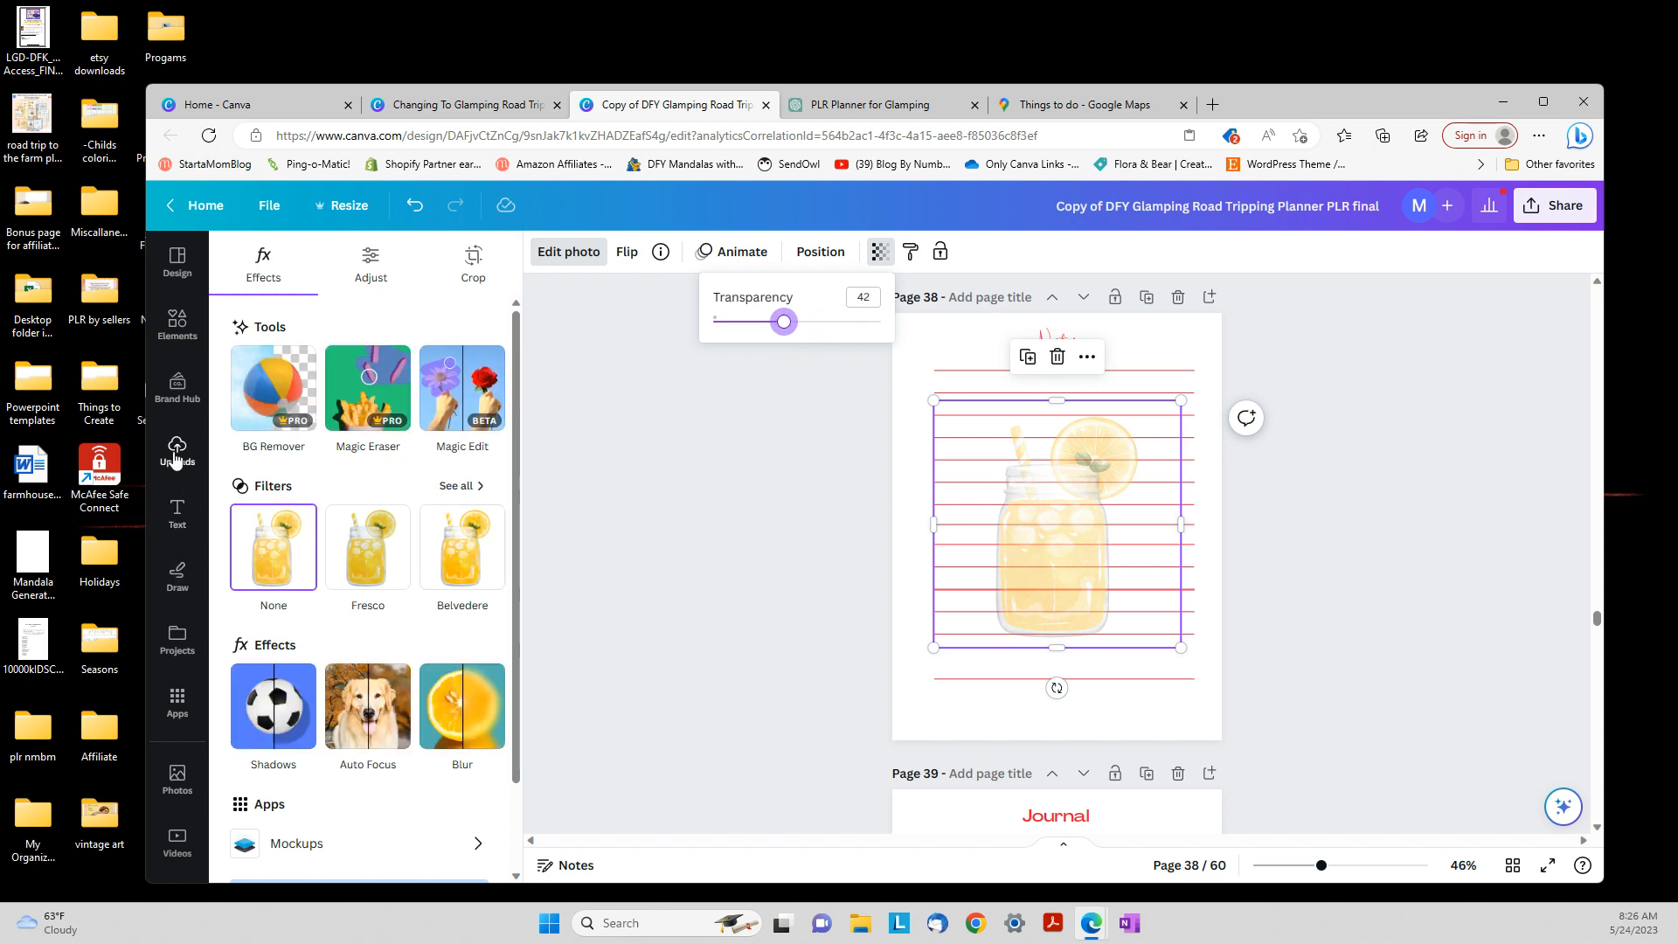
# Look through the uploaded images, from the farm artwork and planner pages to the pink travel pictures
pyautogui.click(186, 479)
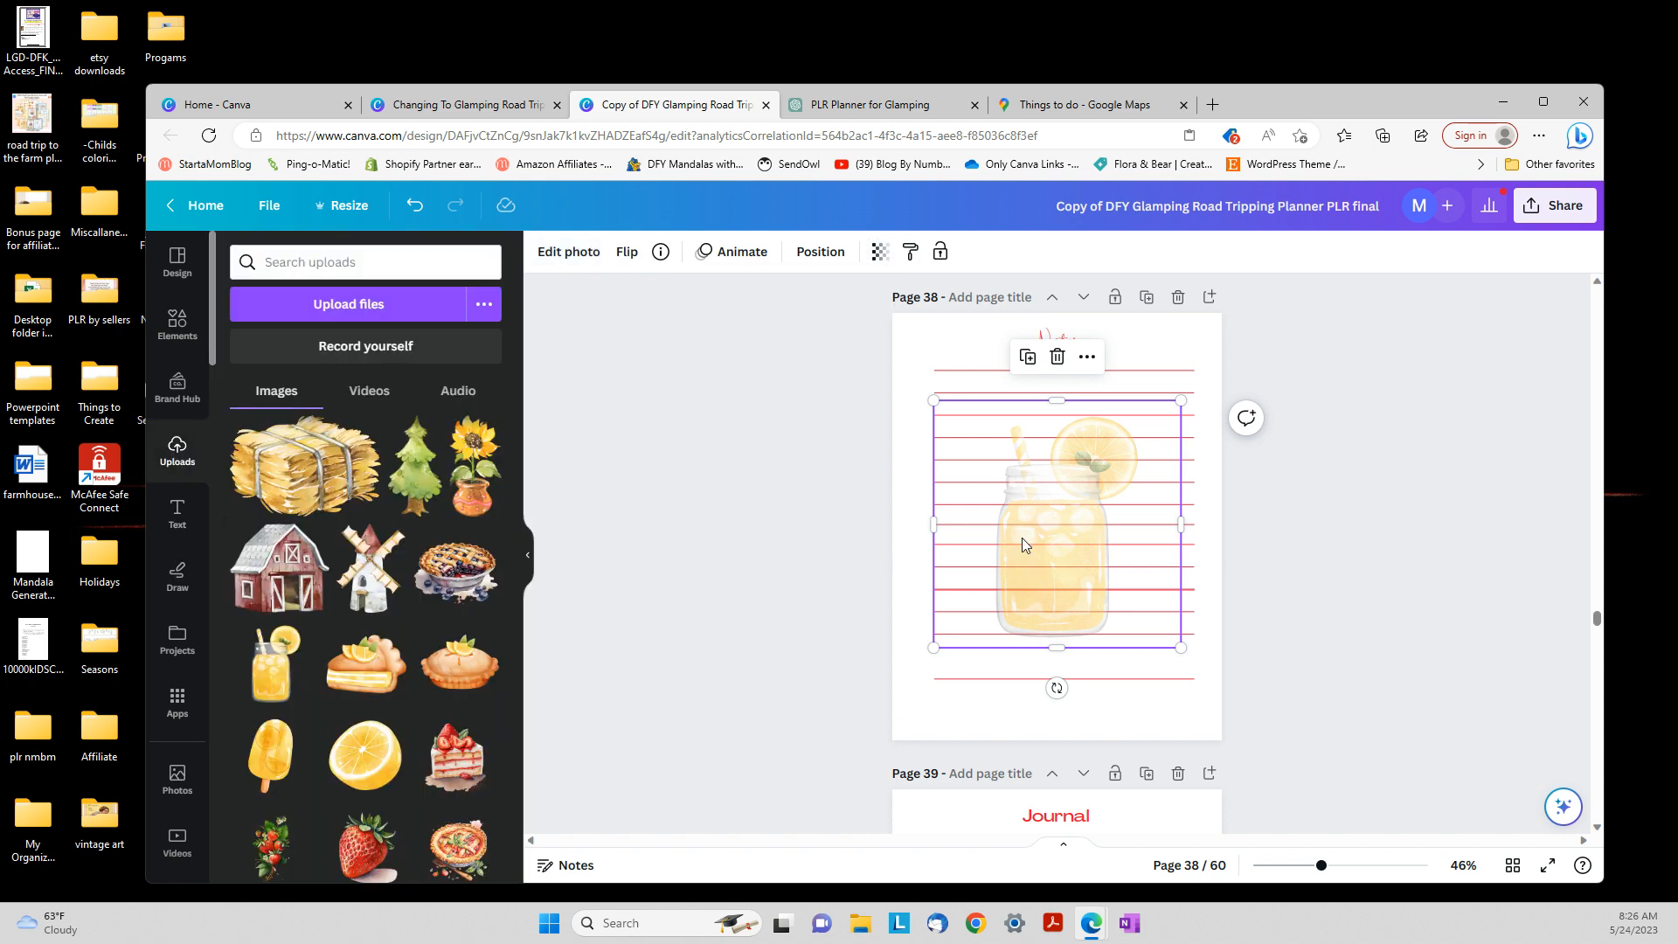
pyautogui.scroll(-15, 407, 647)
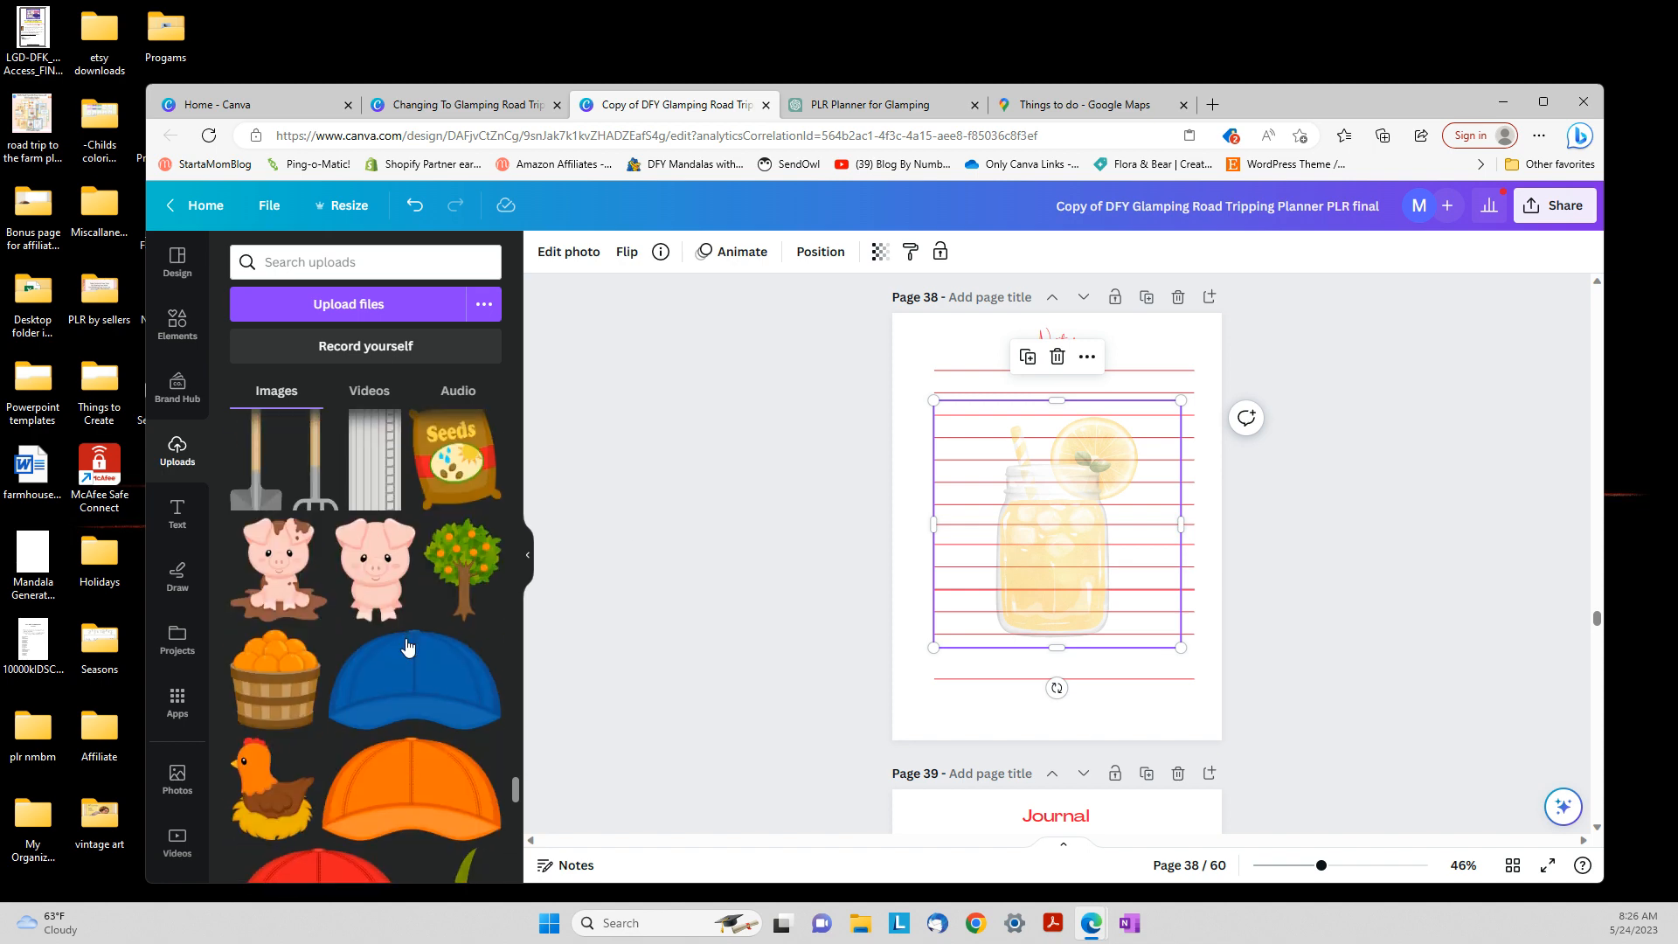
pyautogui.scroll(-15, 407, 647)
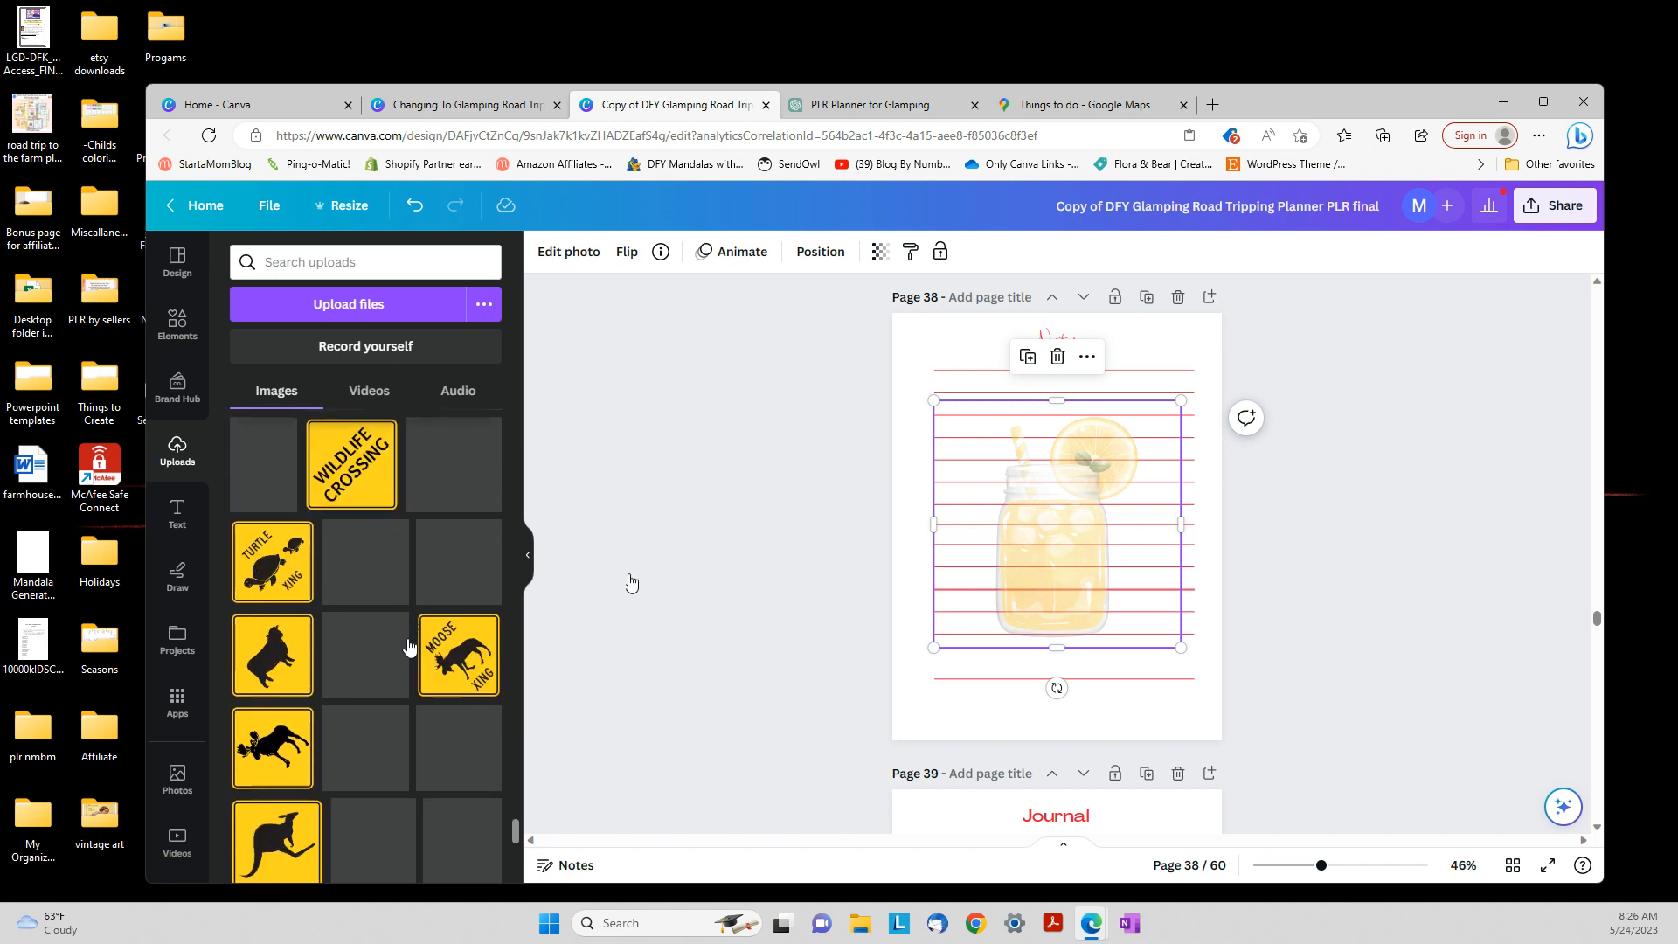
pyautogui.scroll(-10, 409, 647)
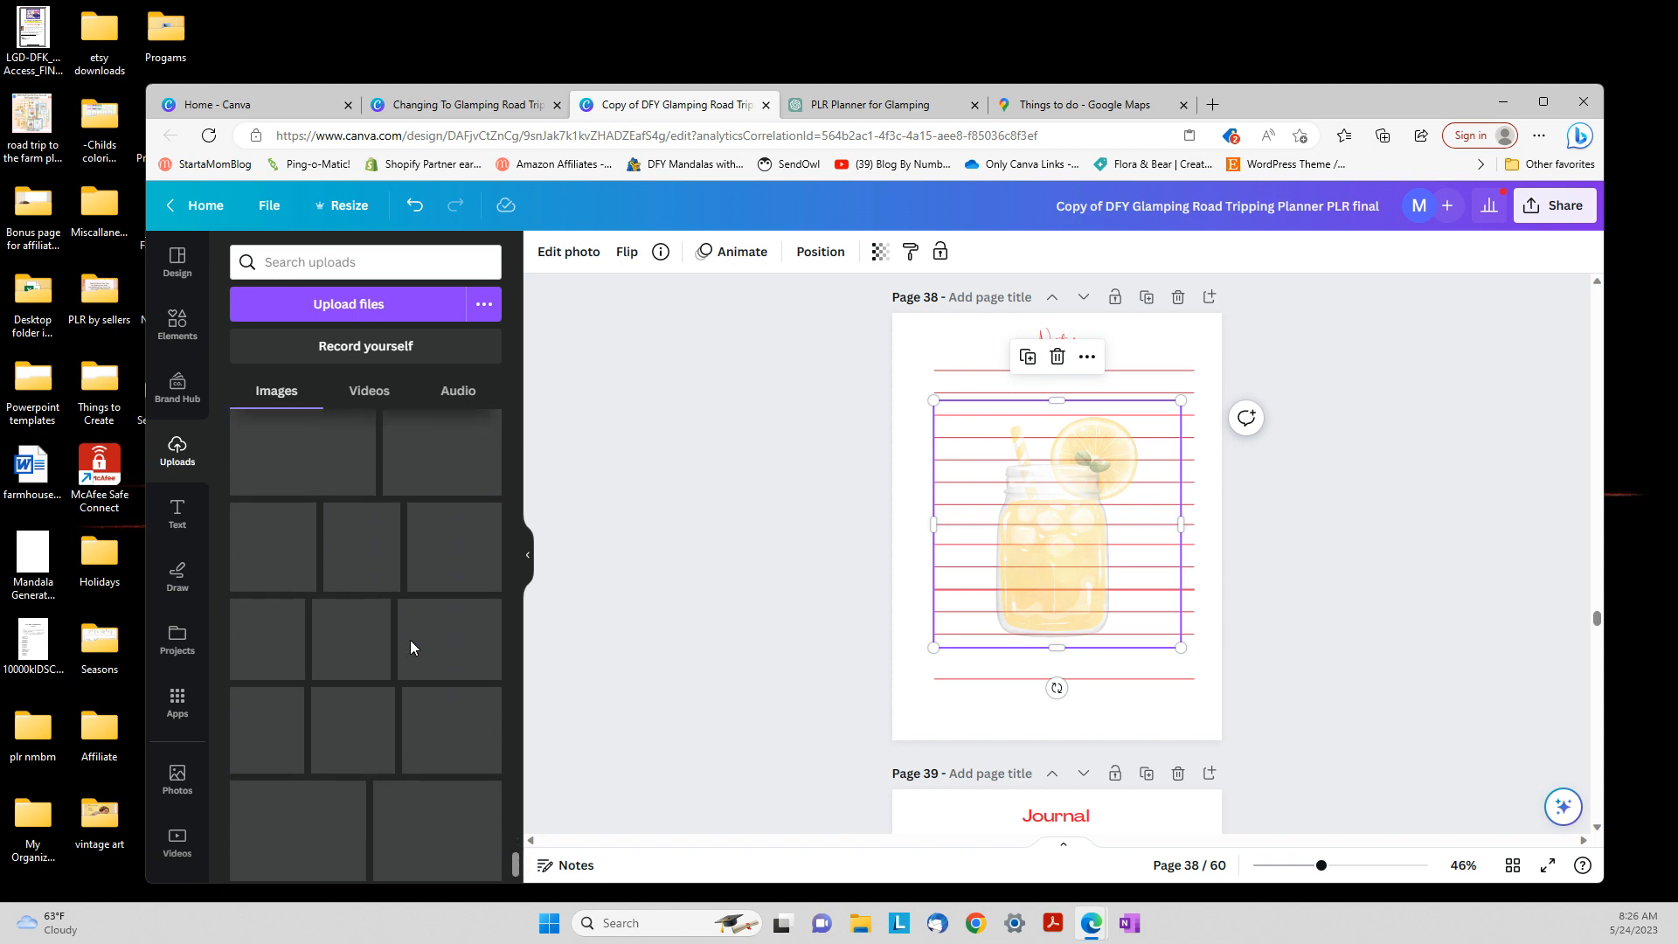
pyautogui.scroll(-3, 411, 647)
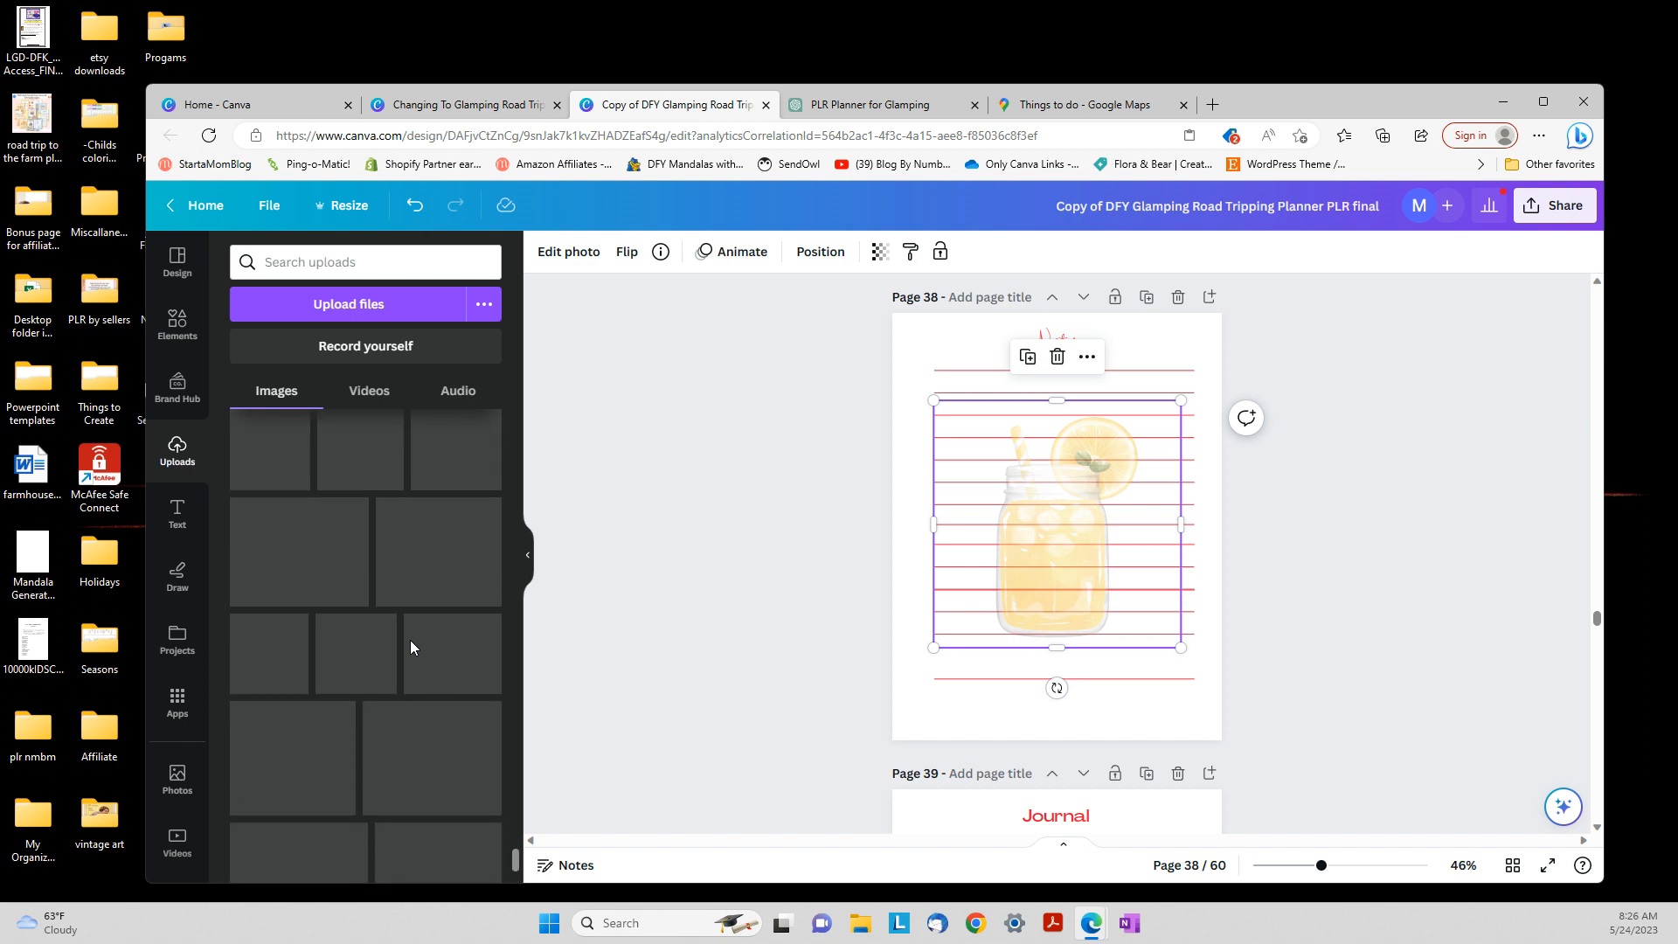
pyautogui.scroll(-8, 410, 647)
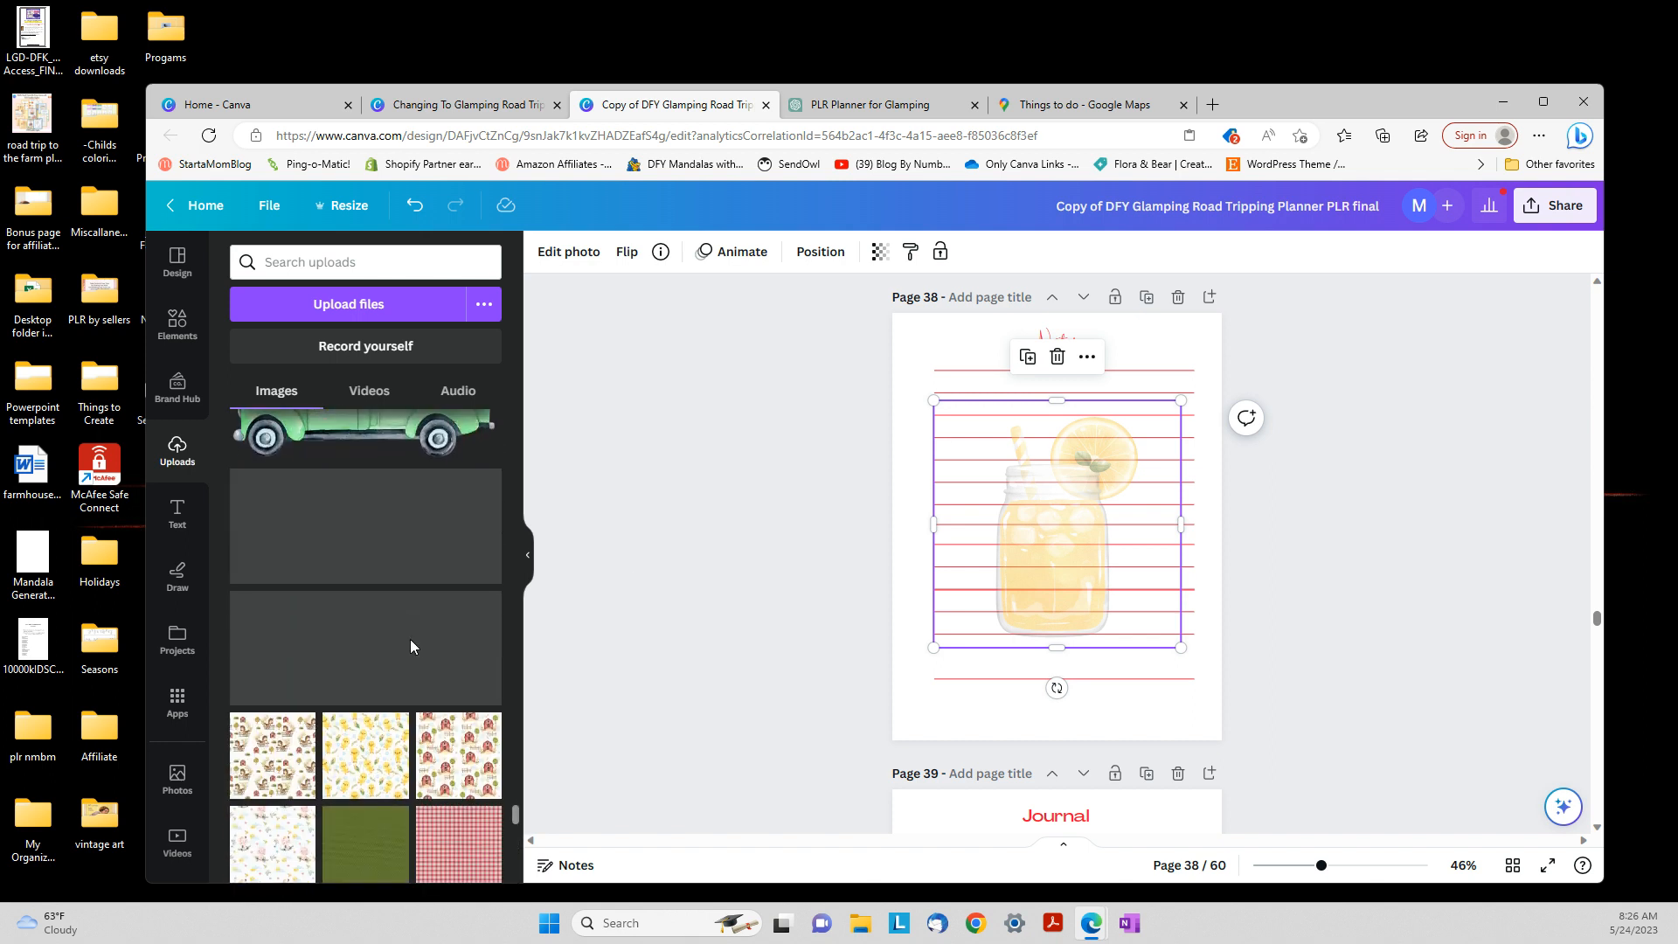
pyautogui.scroll(-6, 411, 647)
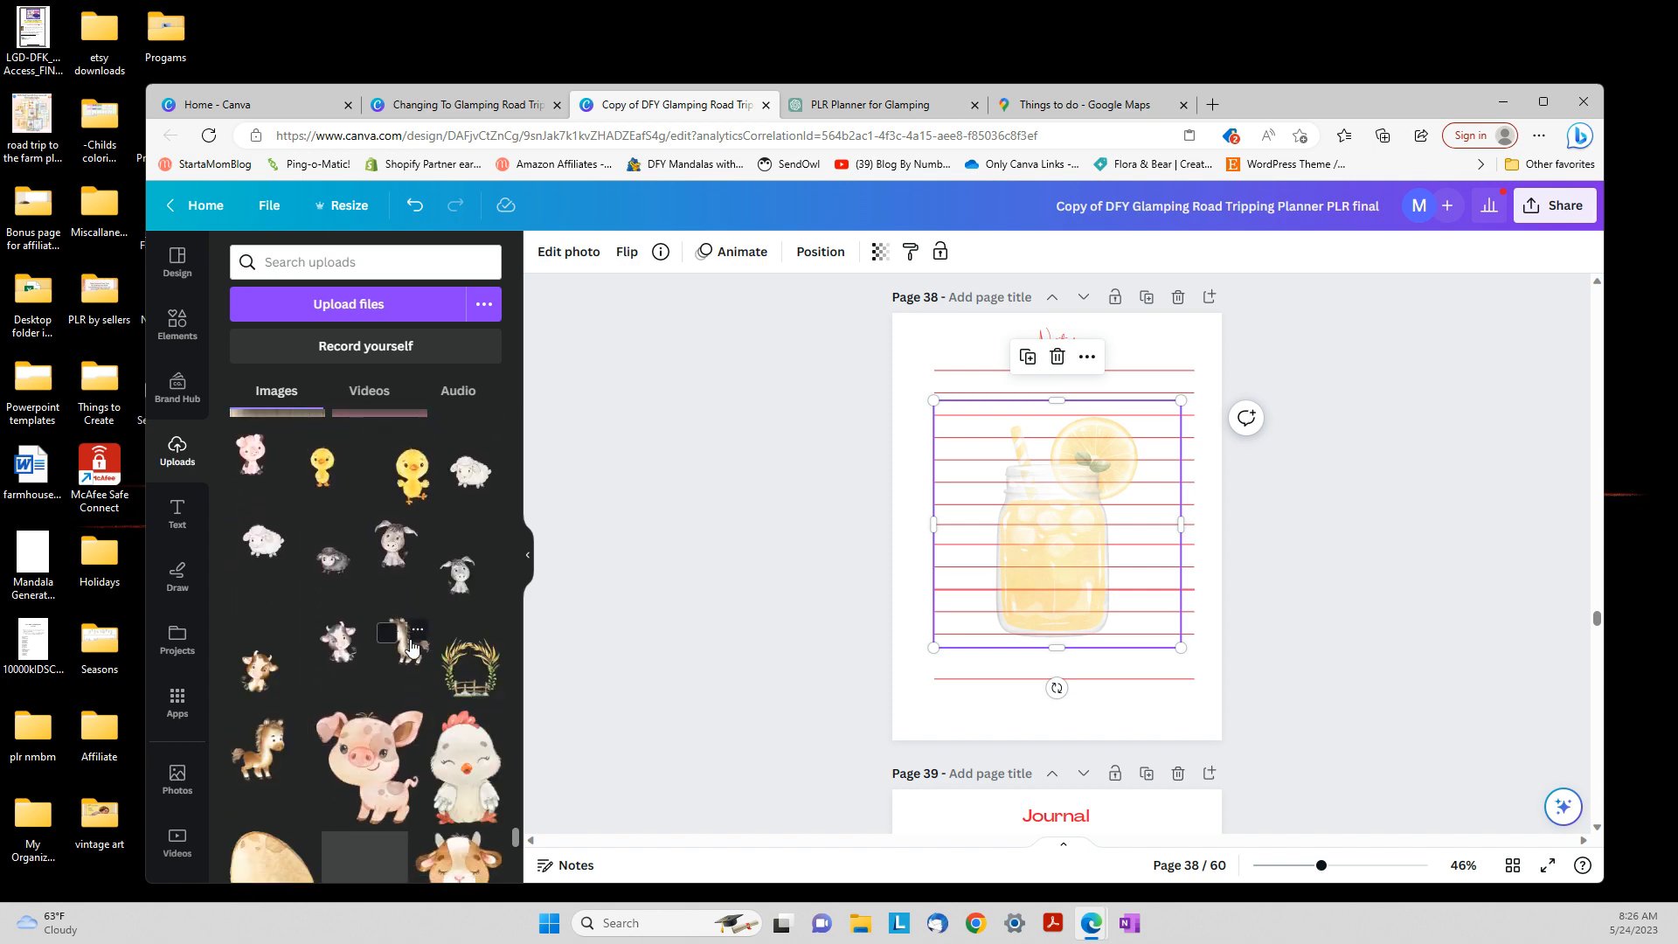
pyautogui.scroll(-7, 410, 647)
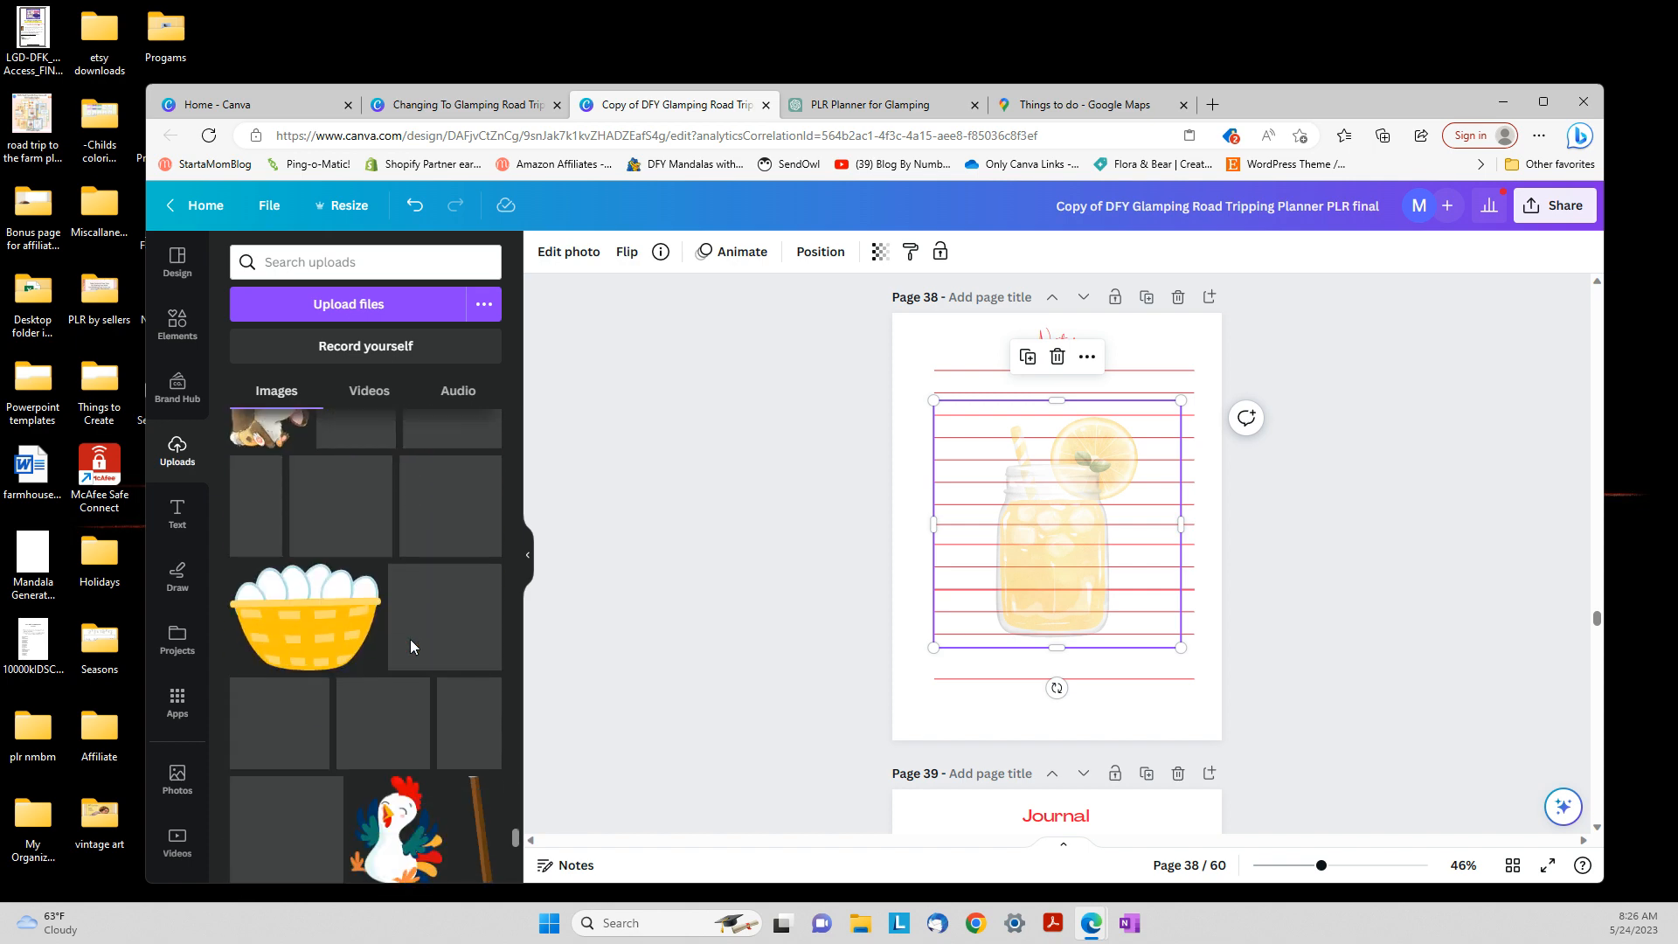
pyautogui.scroll(-8, 411, 645)
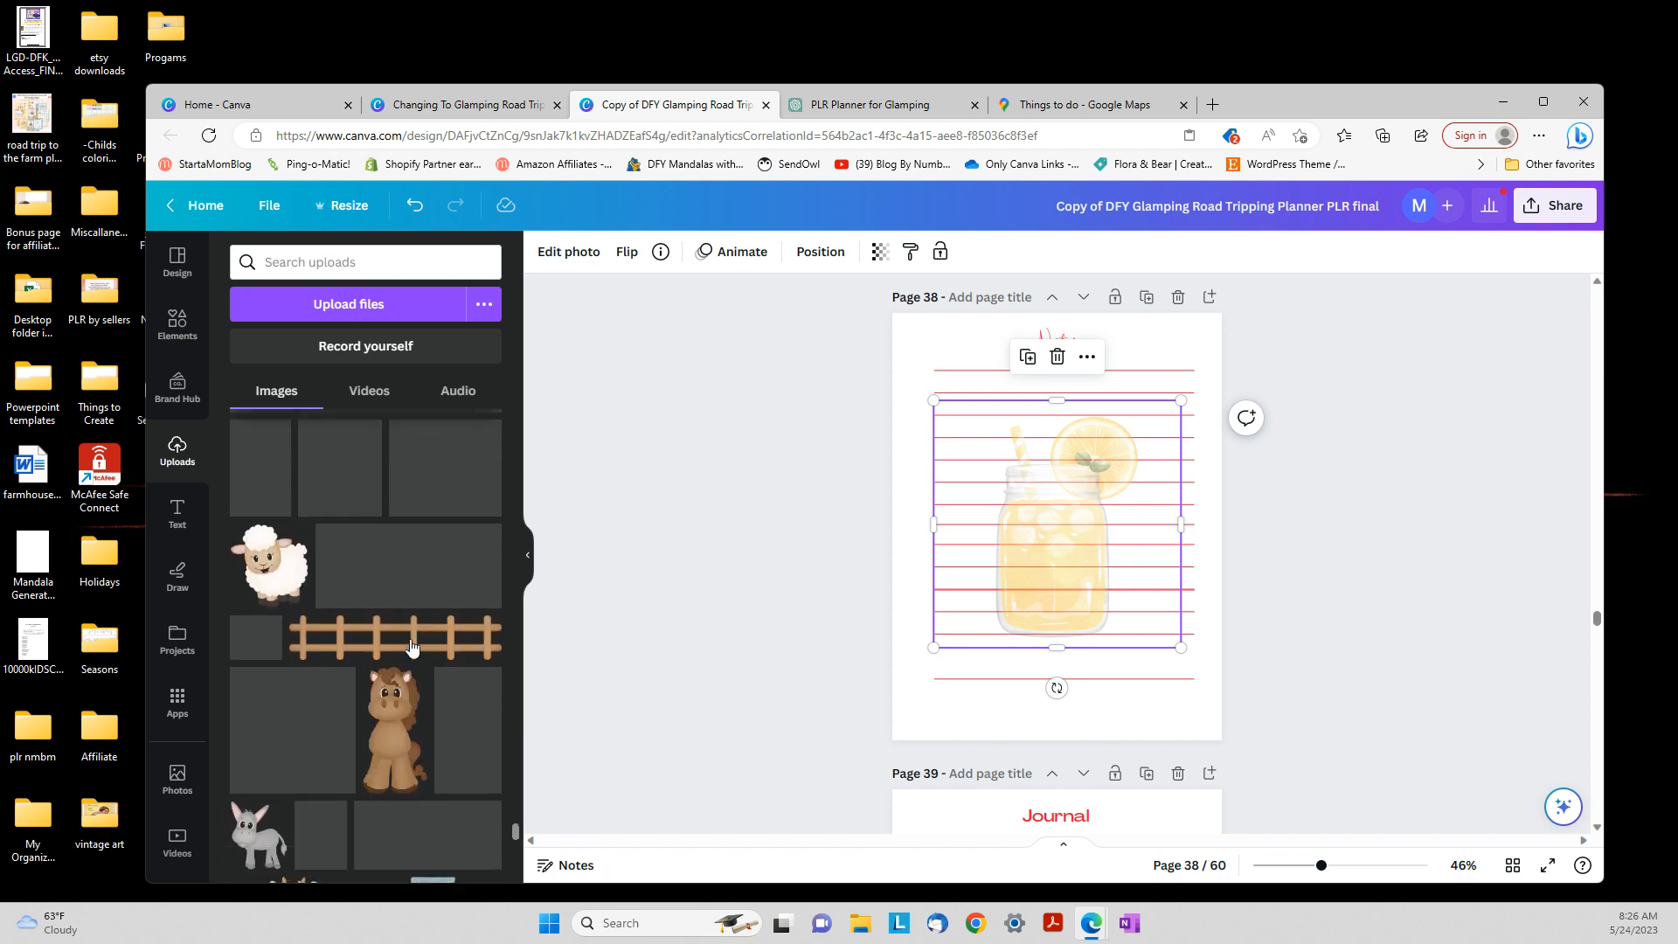
pyautogui.scroll(-8, 411, 647)
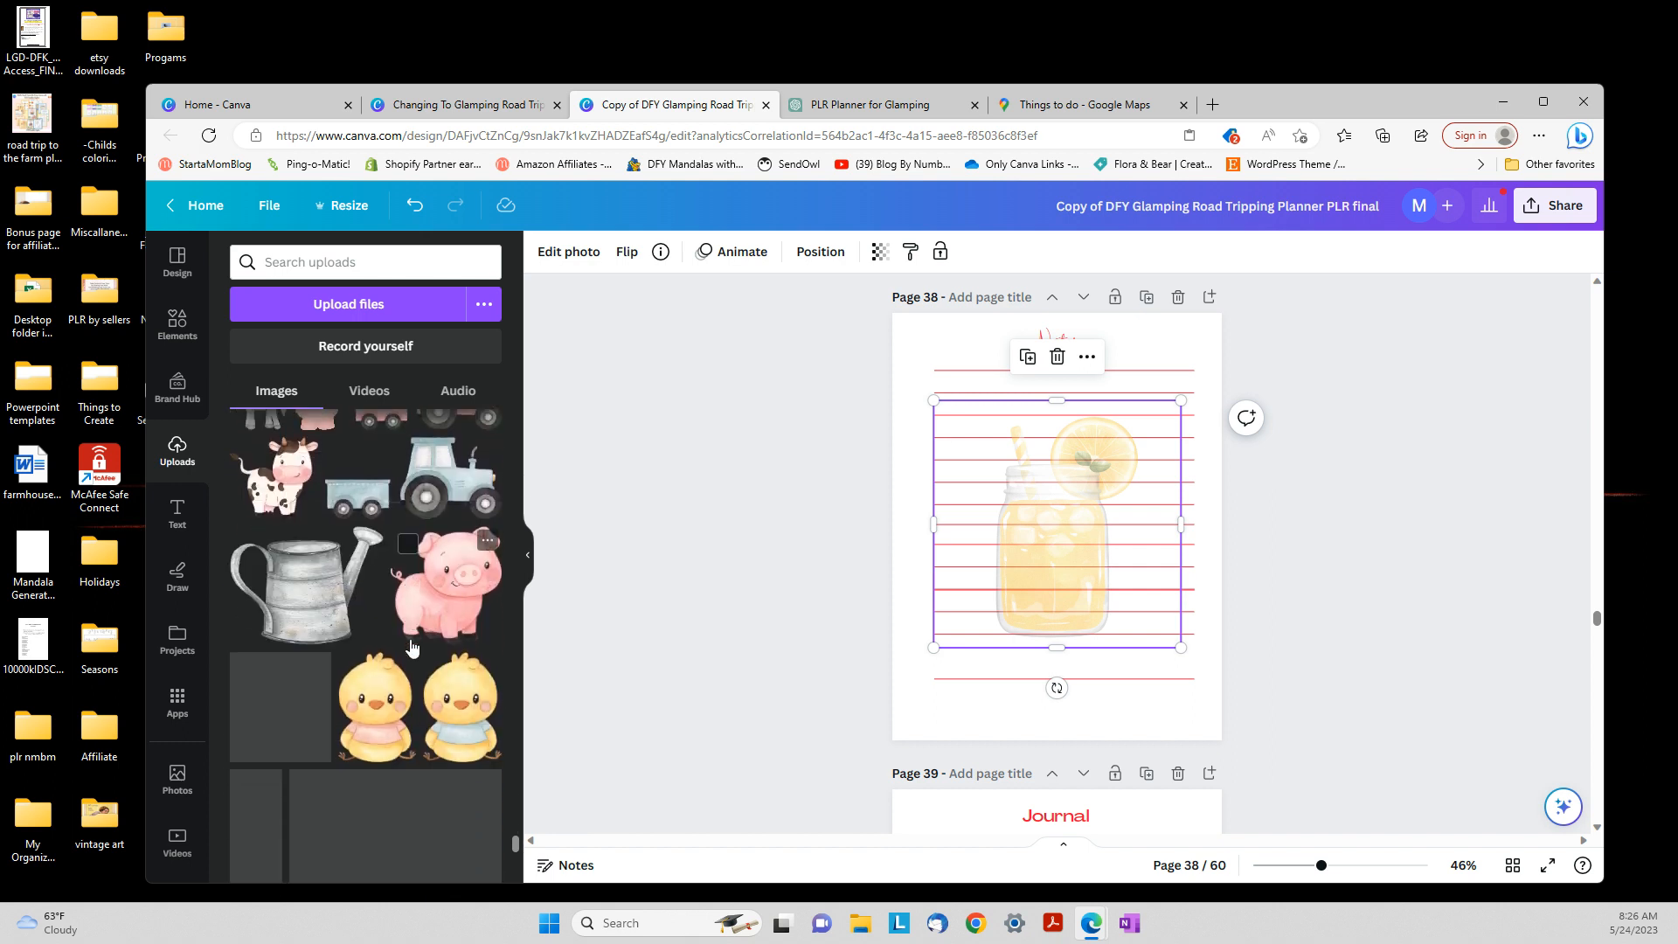
pyautogui.scroll(-8, 411, 647)
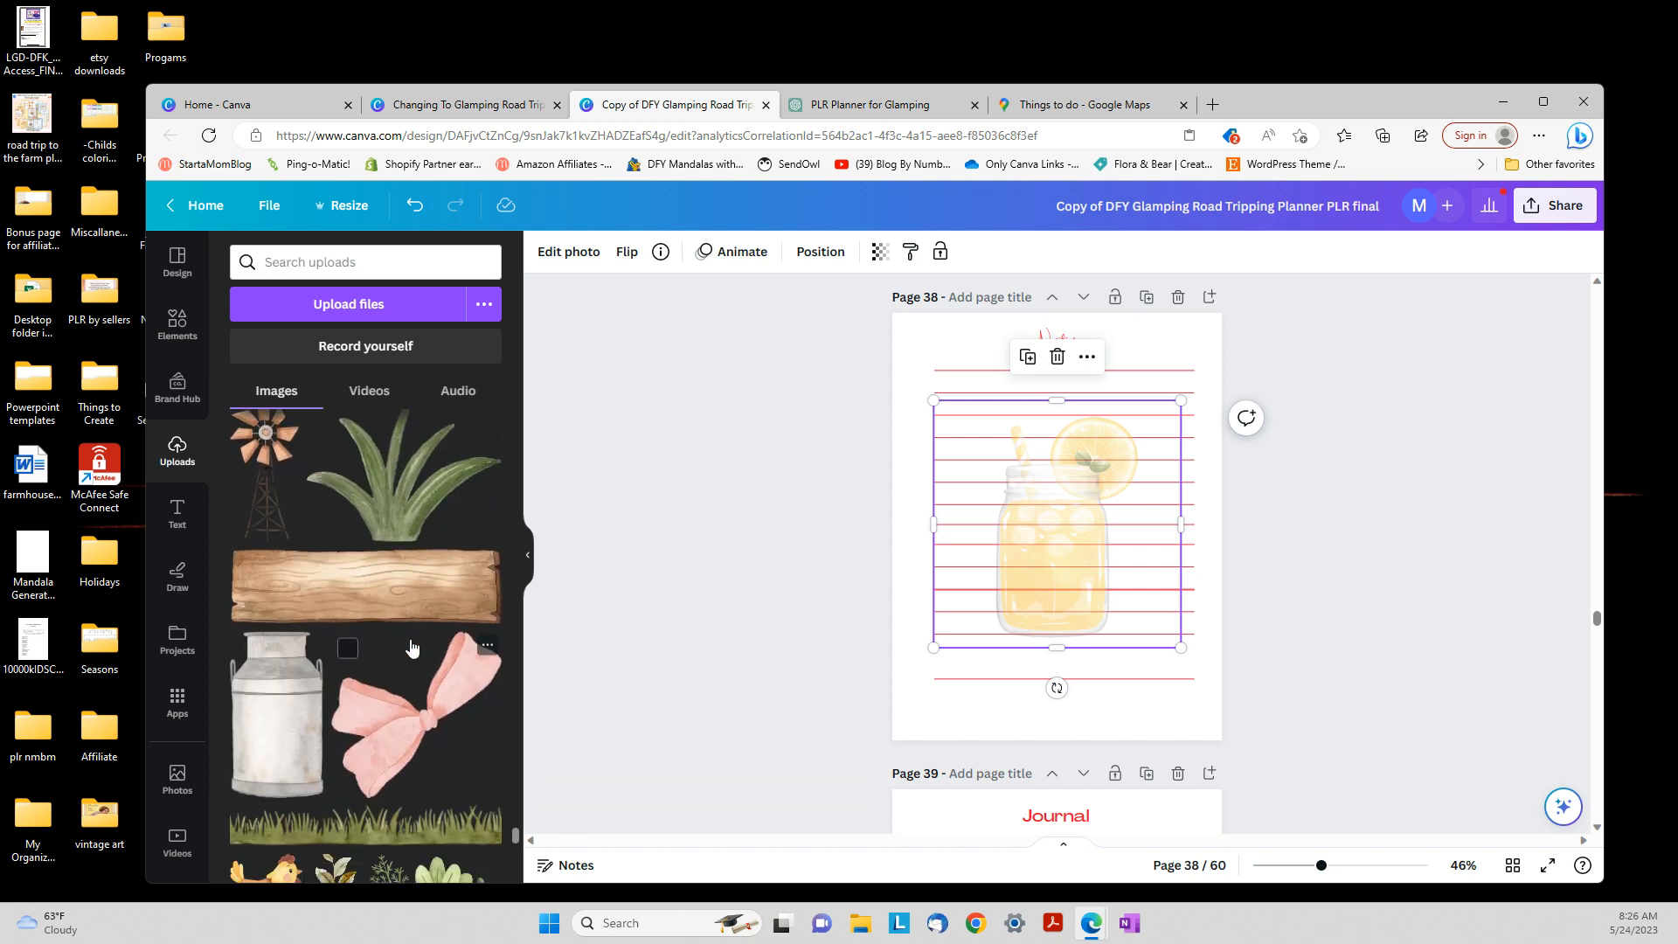
pyautogui.scroll(-8, 411, 647)
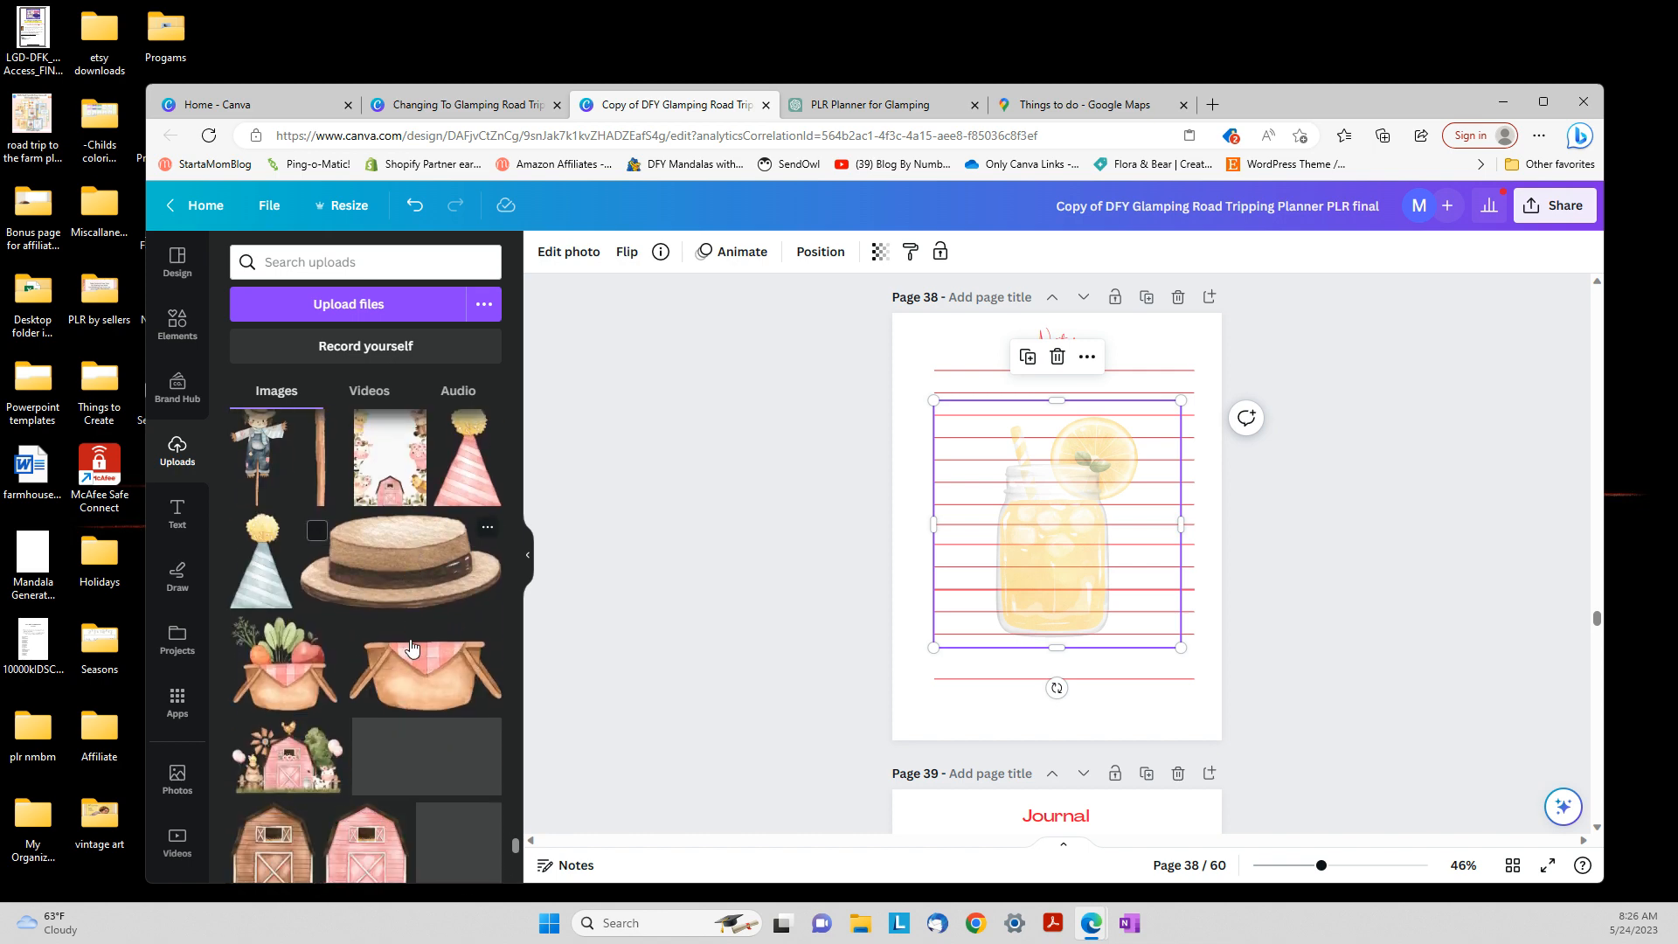
pyautogui.scroll(-8, 410, 647)
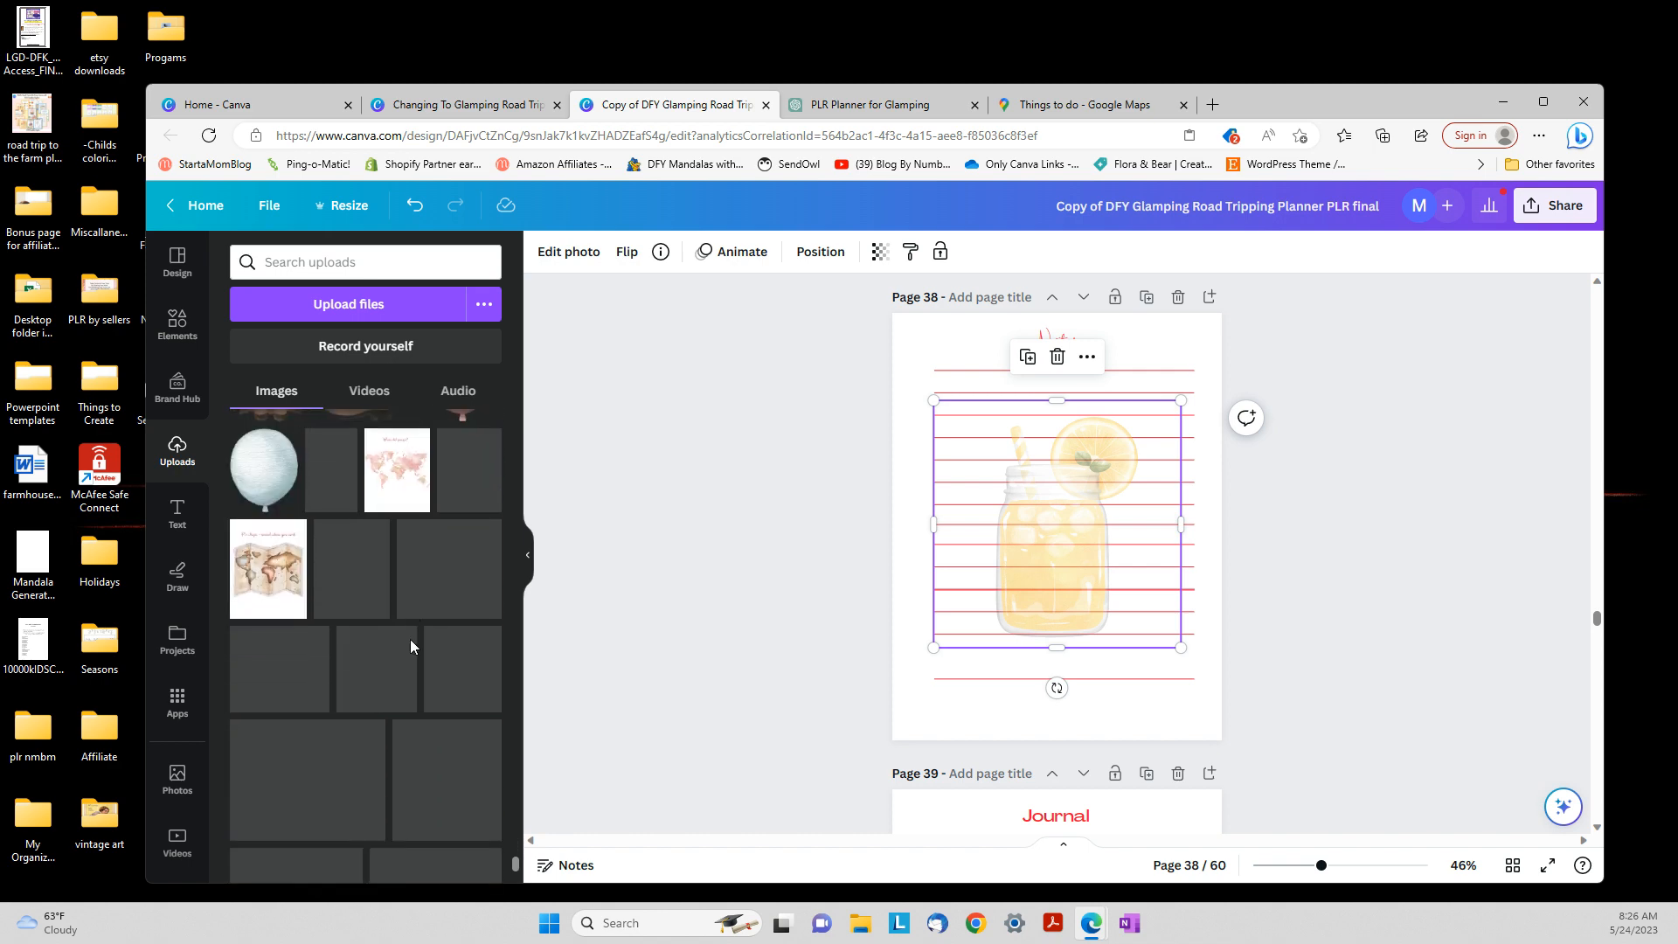
pyautogui.scroll(-5, 411, 647)
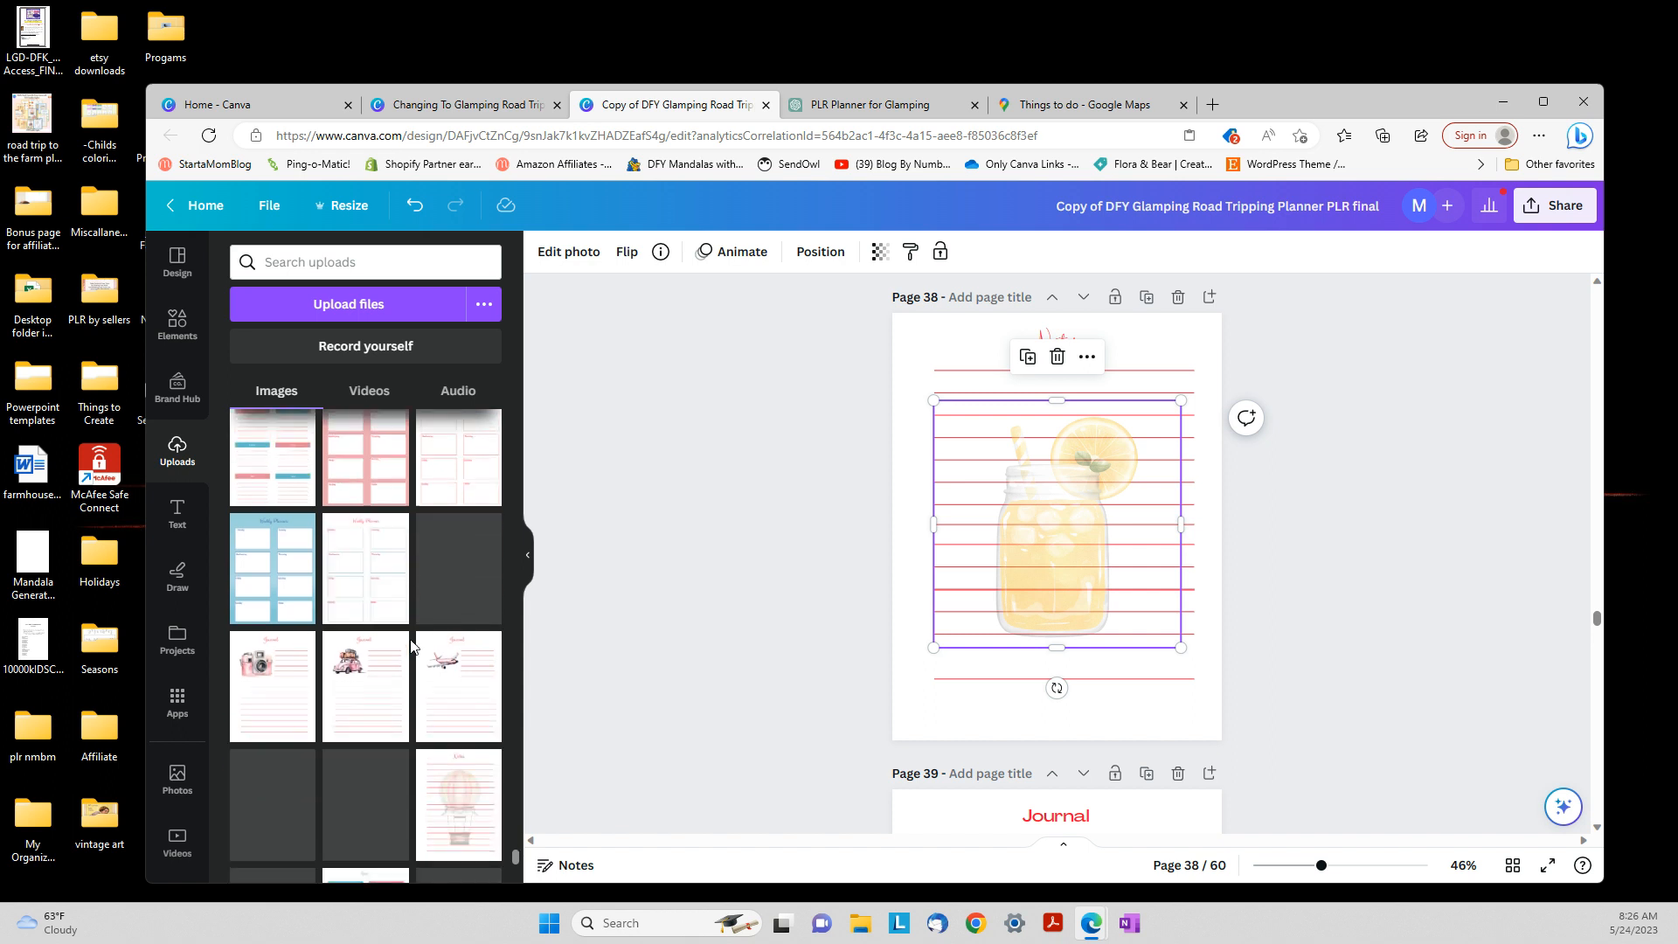
pyautogui.scroll(-5, 411, 647)
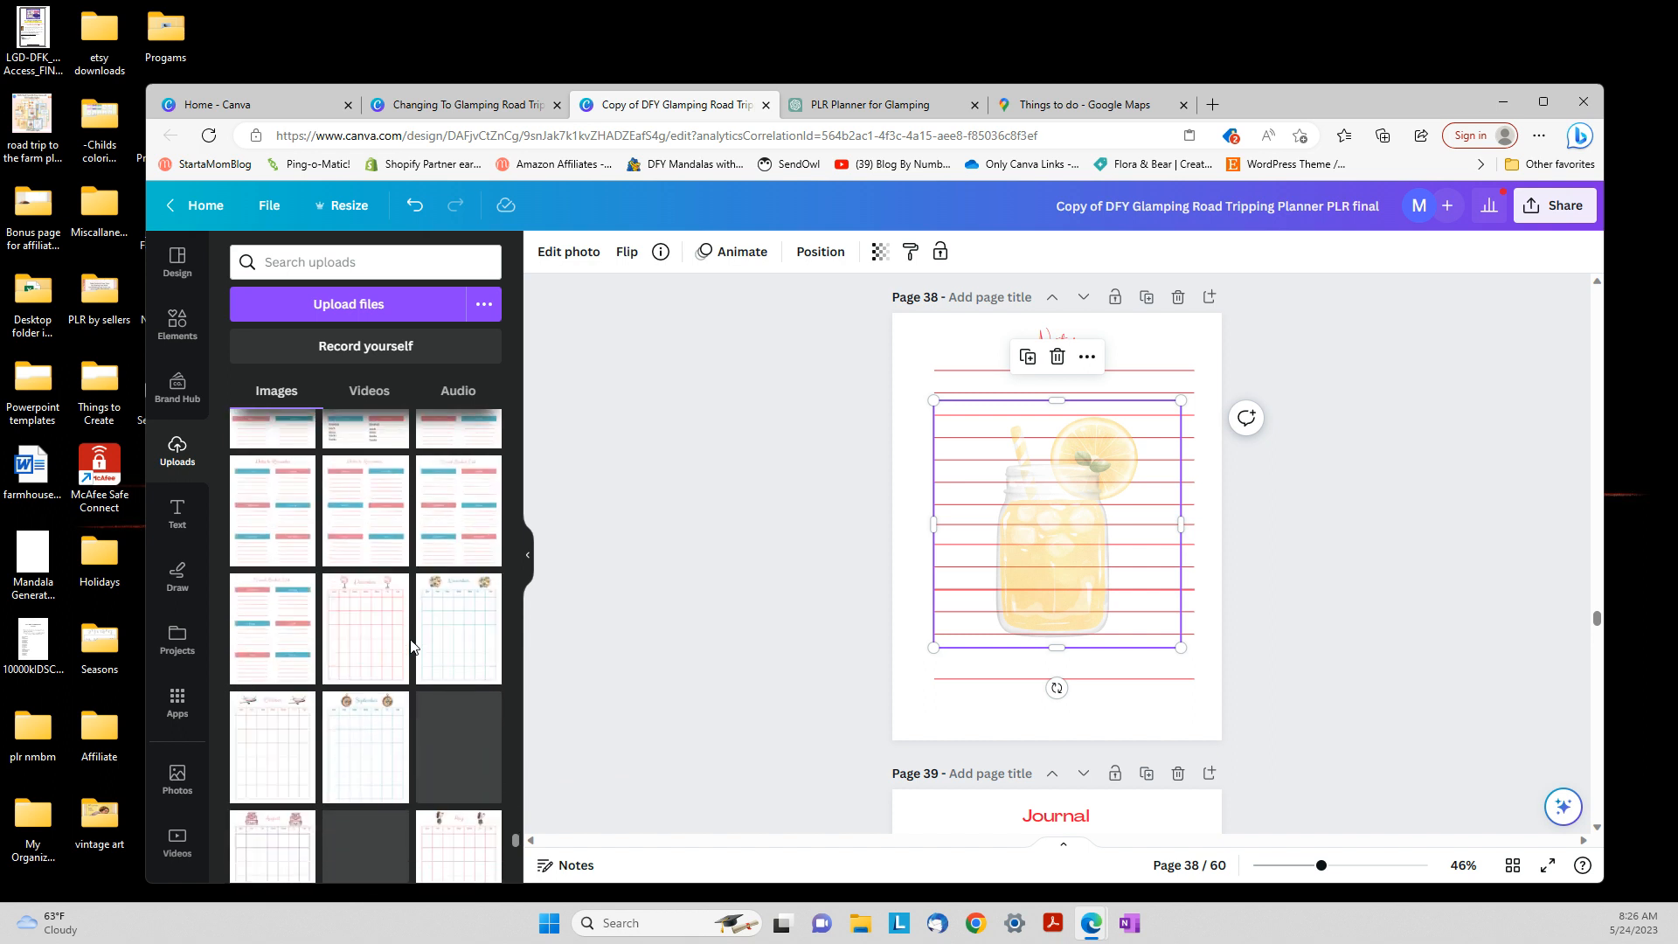
pyautogui.scroll(-4, 411, 645)
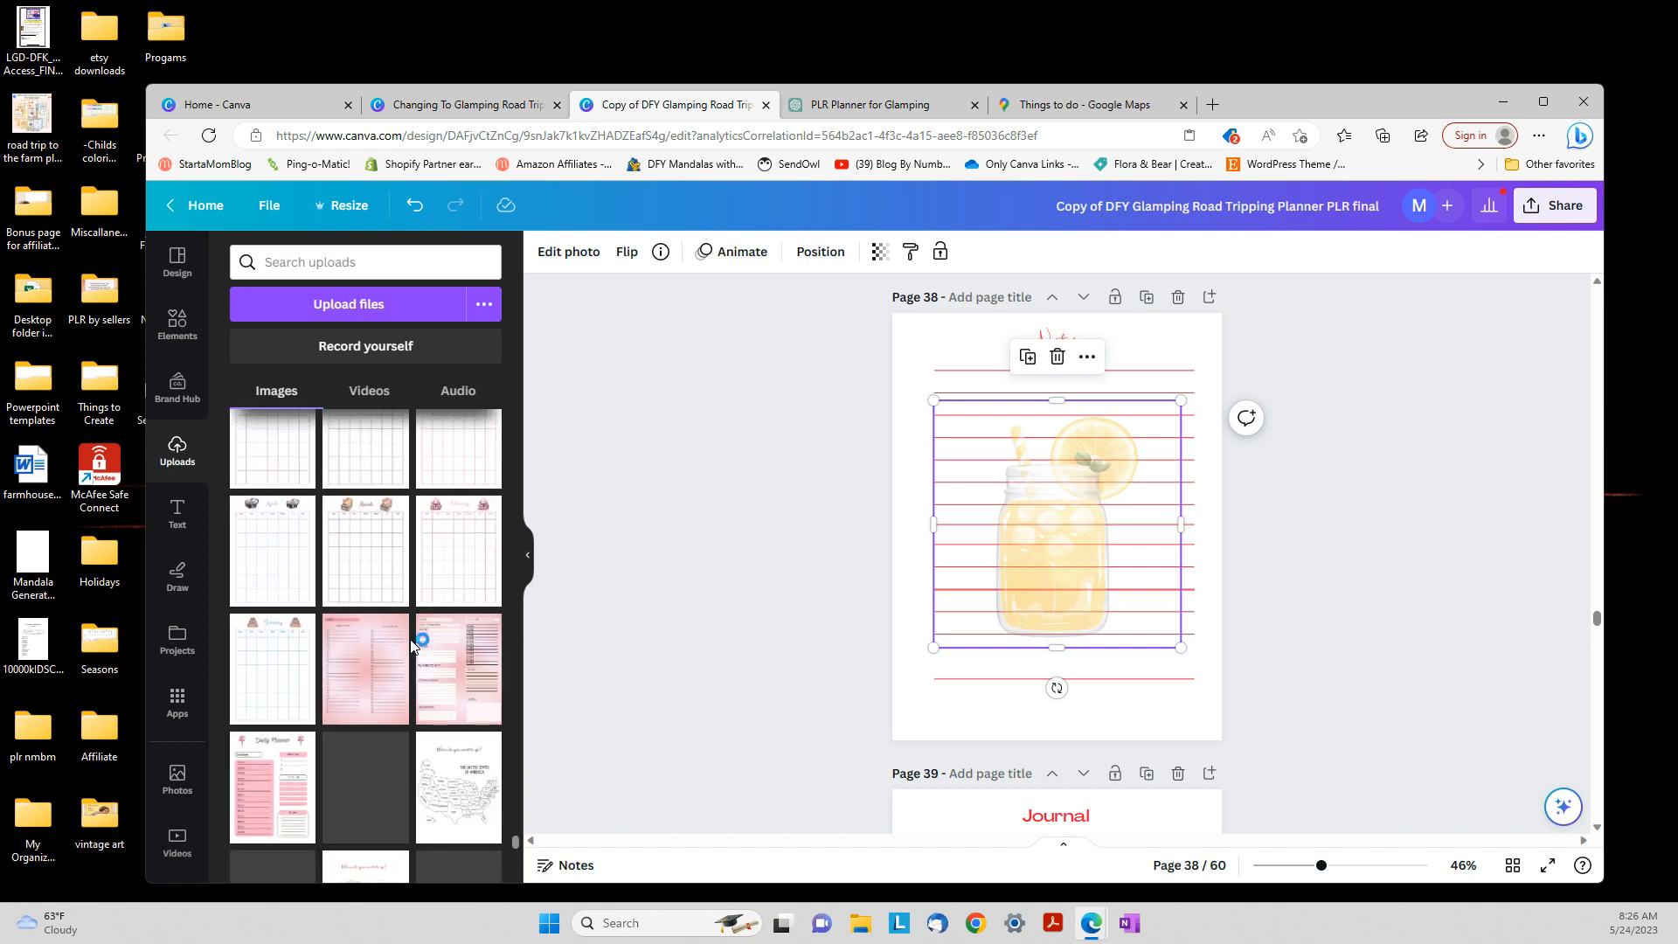
pyautogui.scroll(-3, 410, 645)
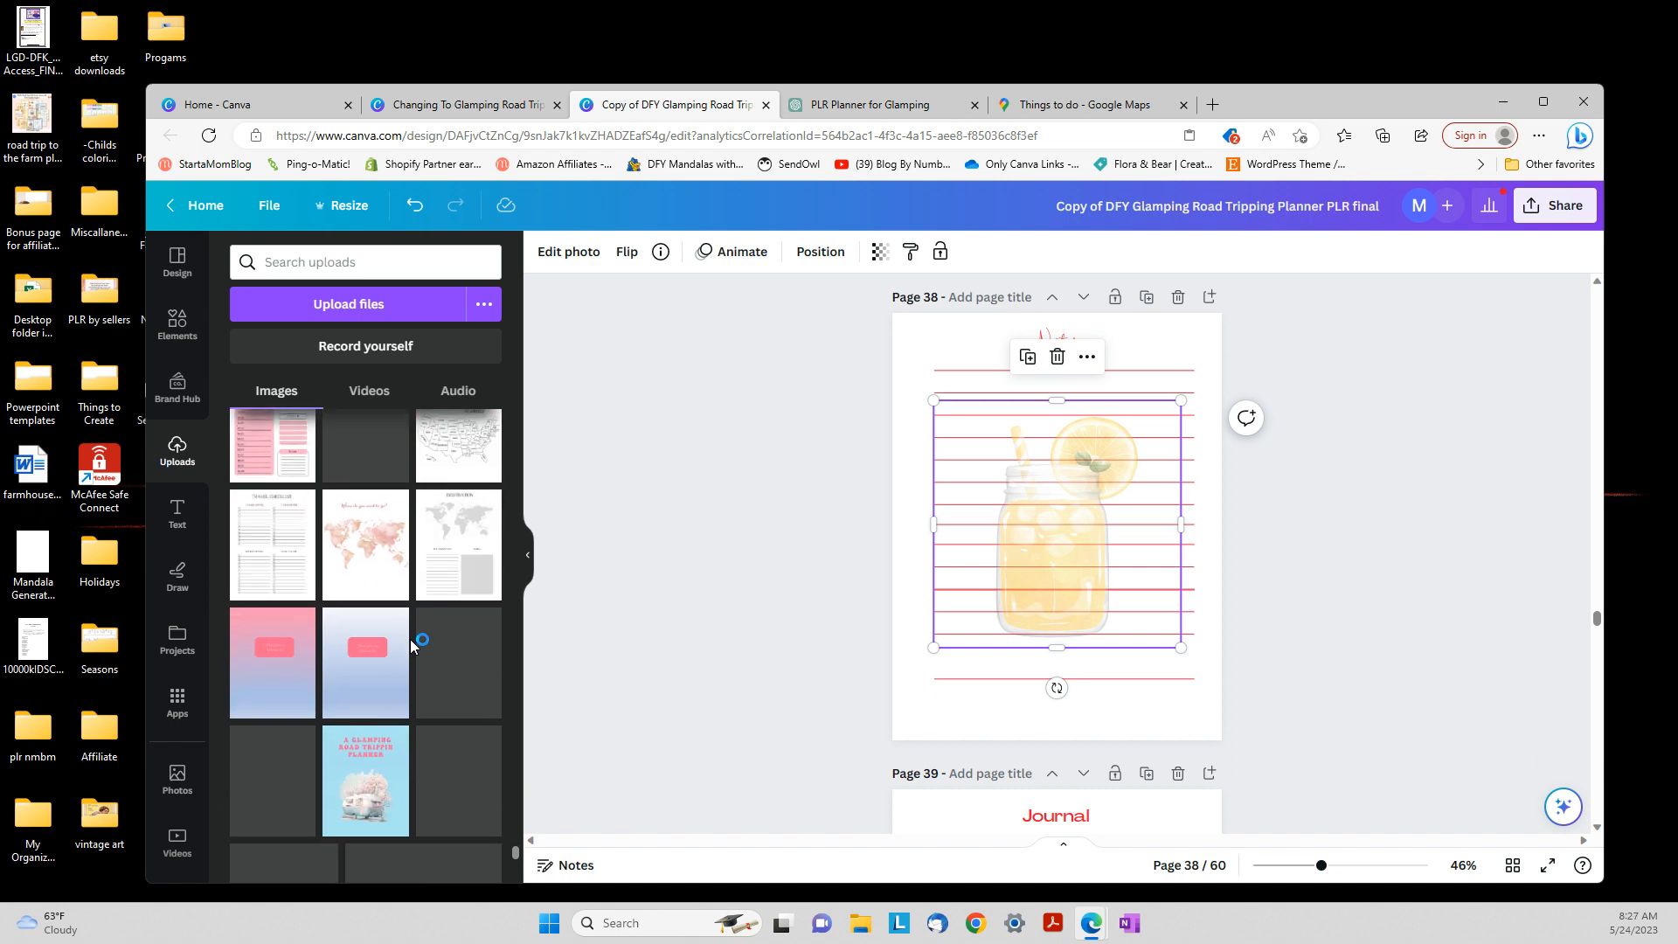
pyautogui.scroll(-5, 413, 645)
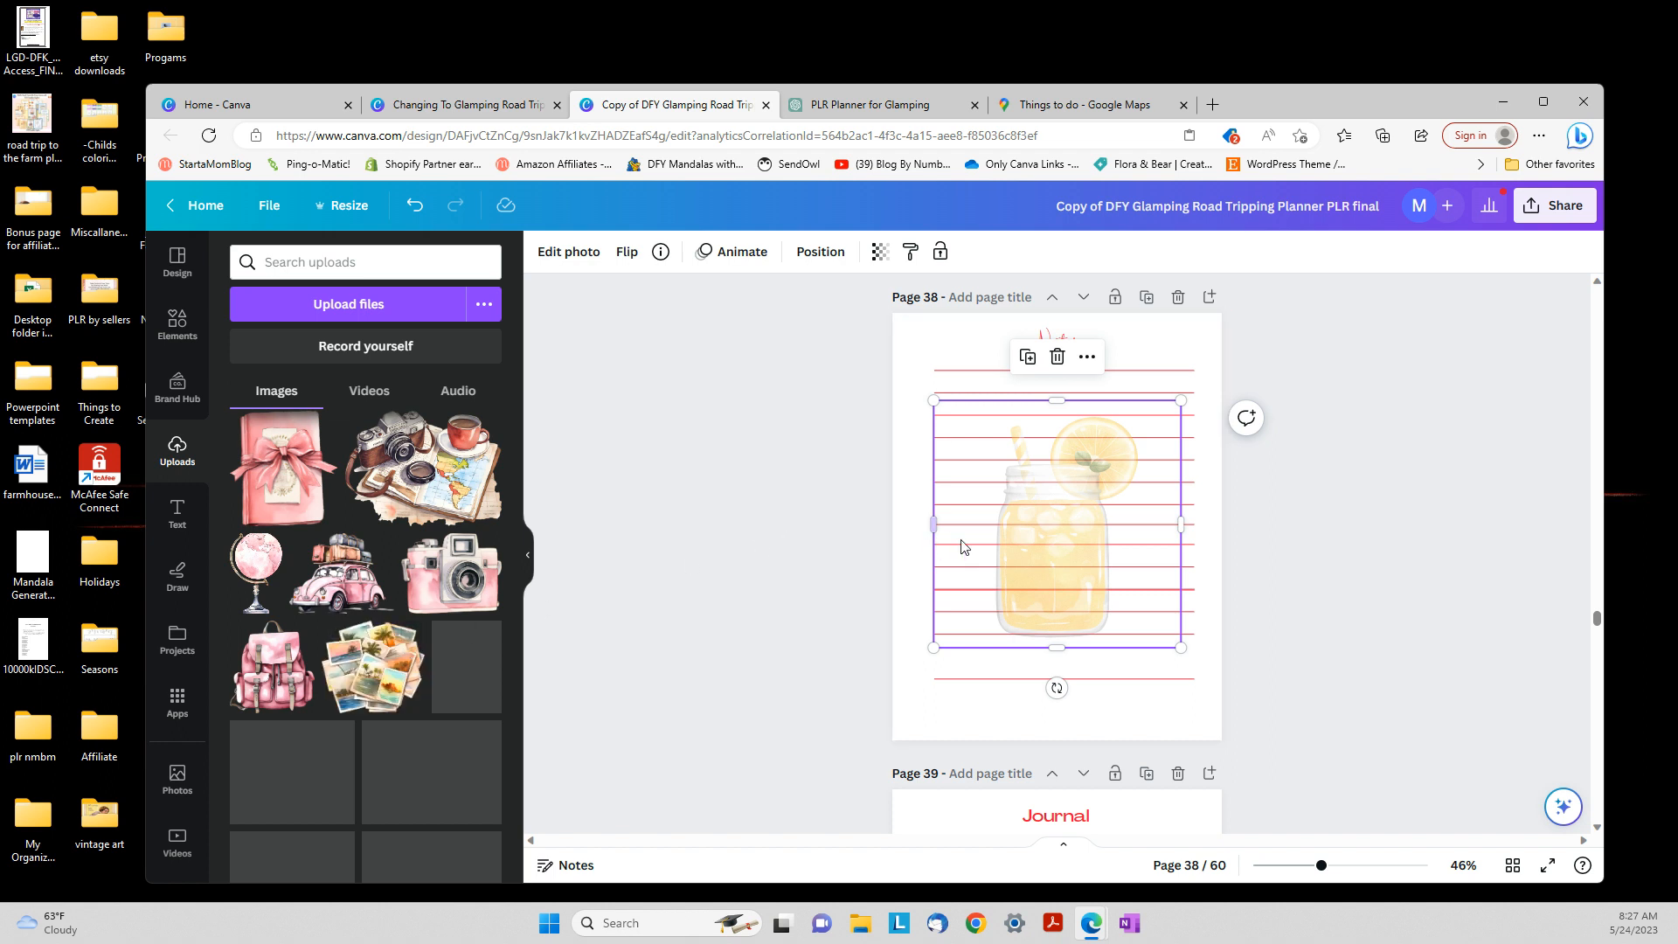
pyautogui.scroll(2, 1045, 544)
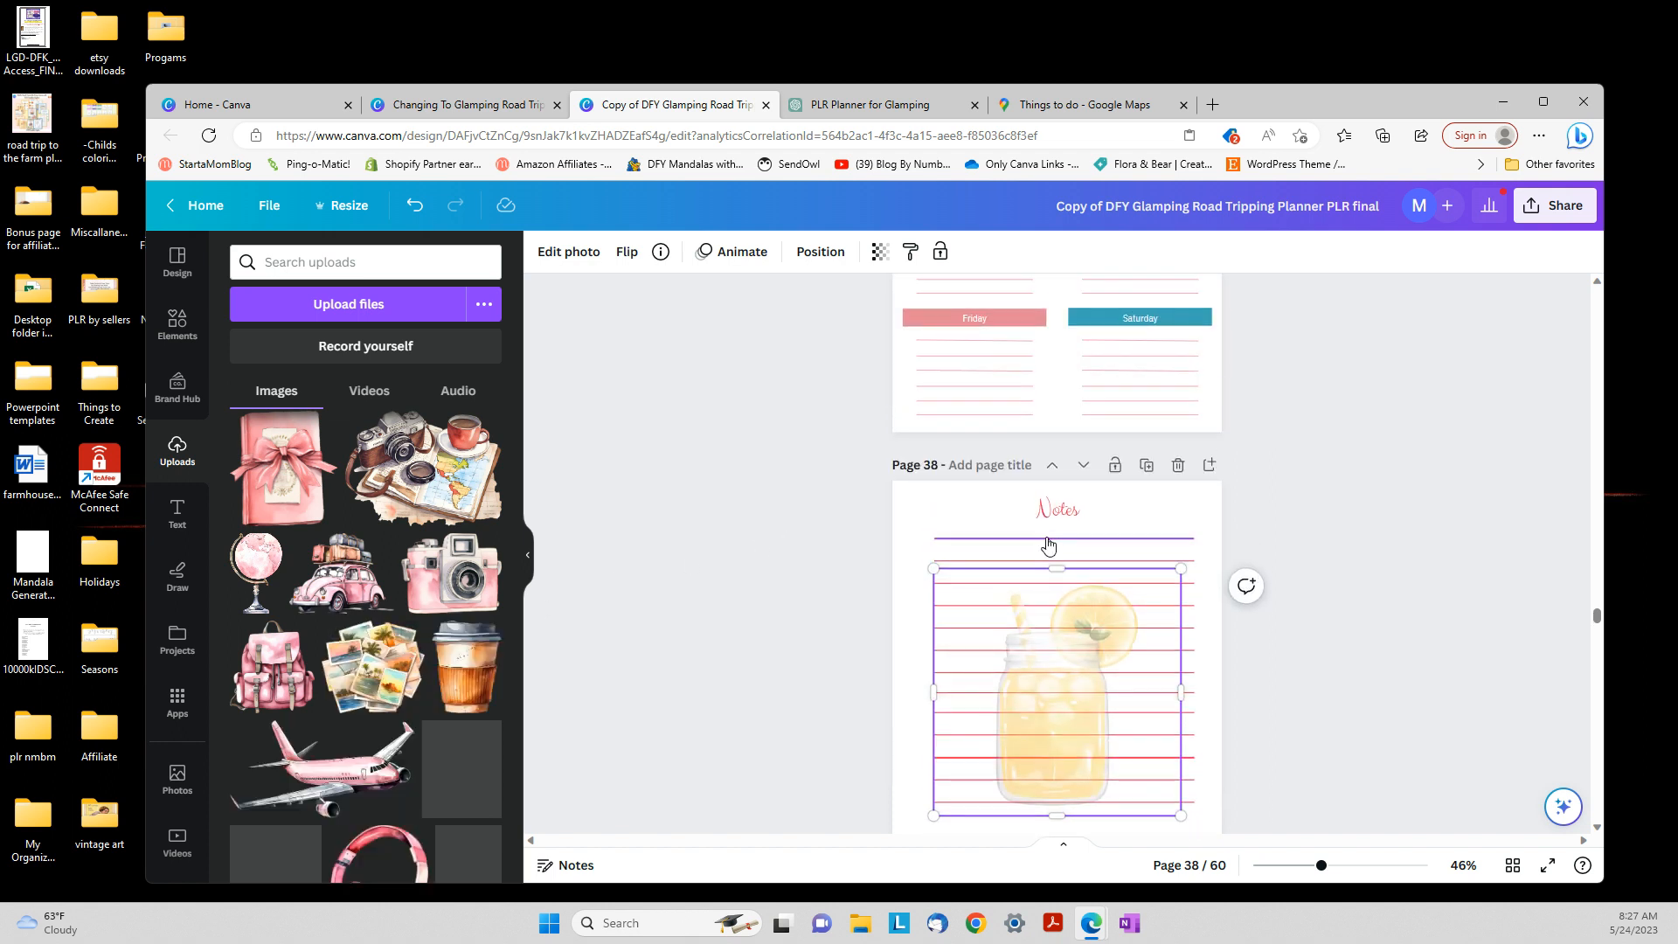
# Remove the lemonade jar from Notes page 38 and move a ruled line down into the gap above the lowest line
pyautogui.scroll(-2, 1051, 541)
pyautogui.moveTo(1050, 540); pyautogui.dragTo(1049, 549)
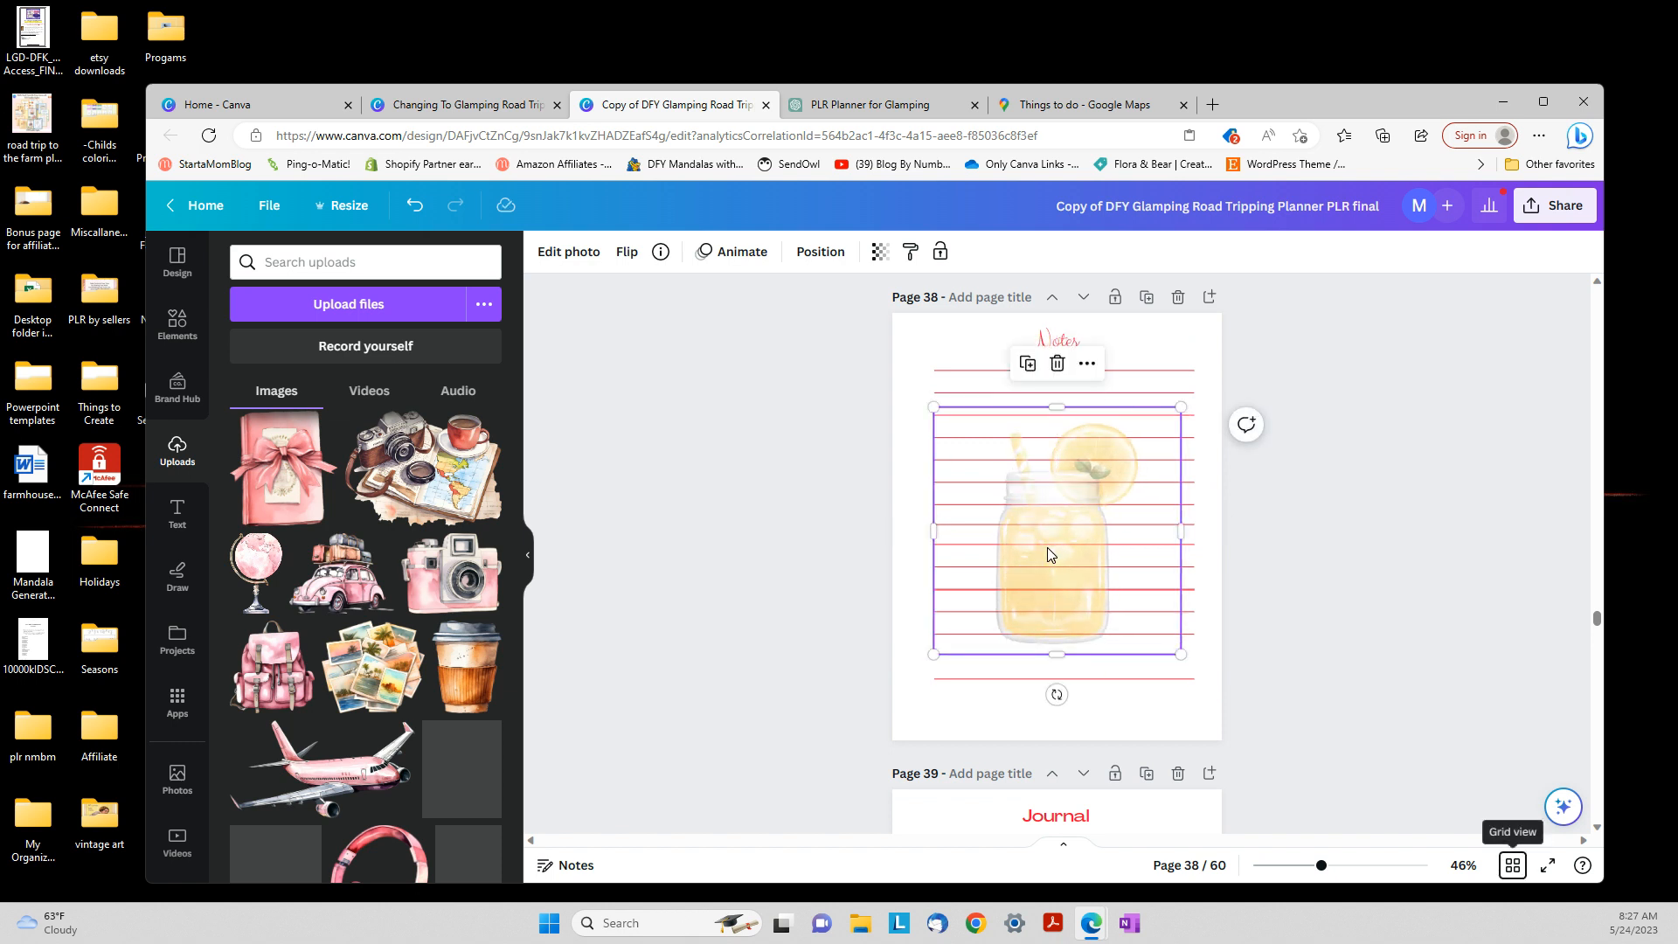
pyautogui.moveTo(1048, 548); pyautogui.dragTo(742, 554)
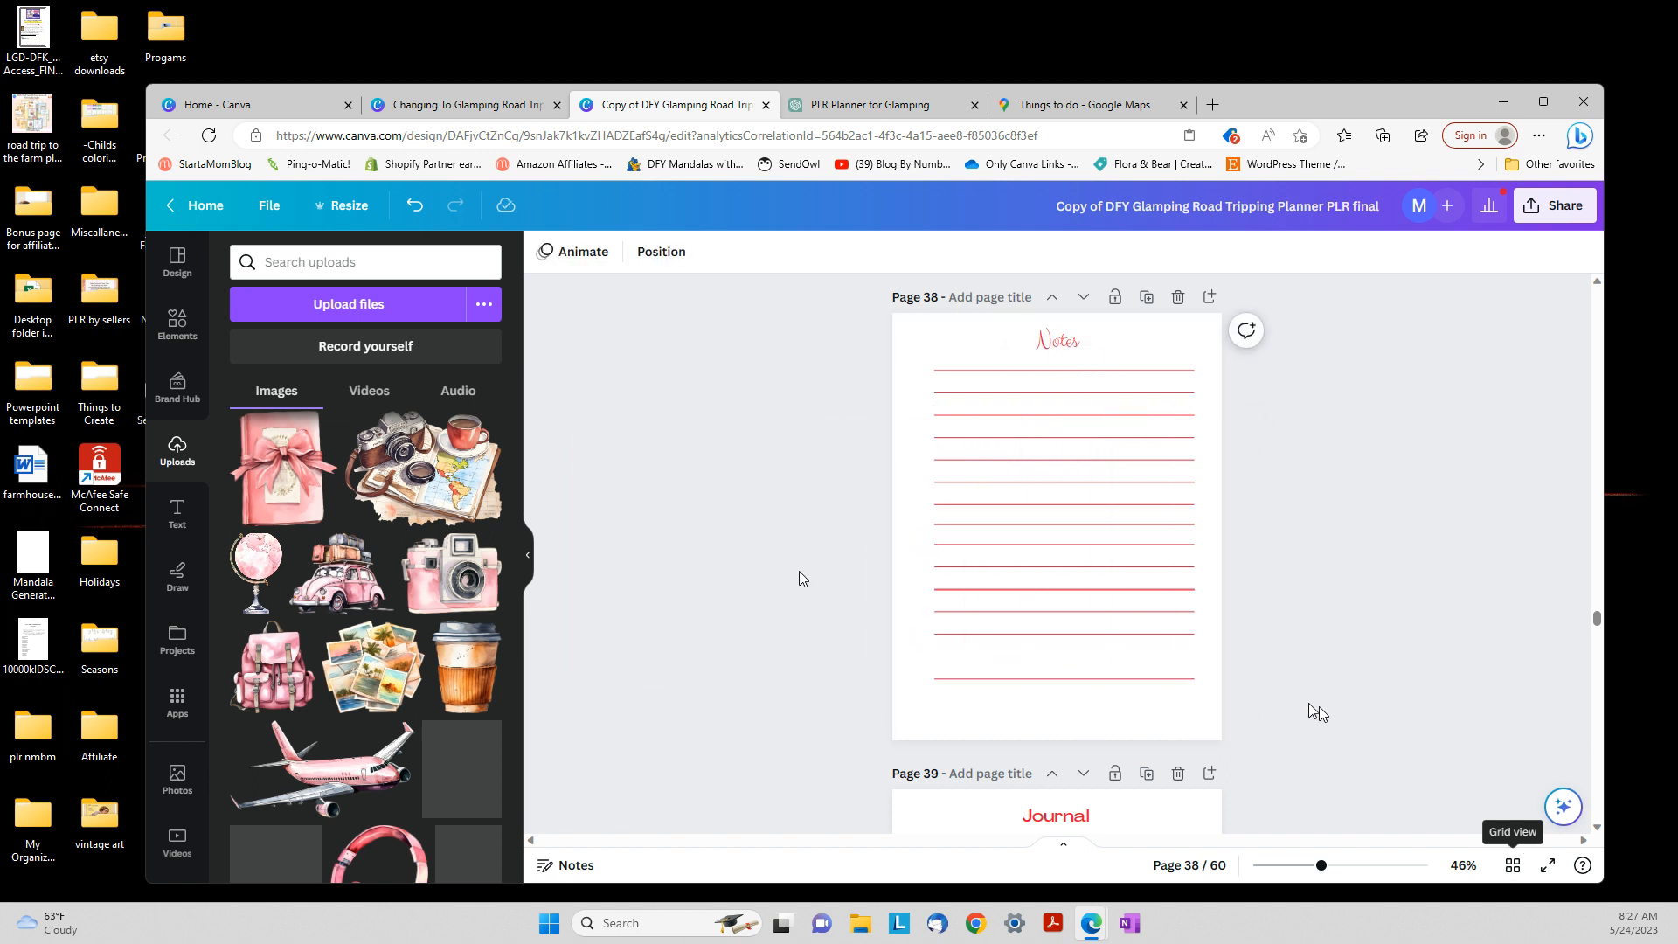
pyautogui.click(1081, 634)
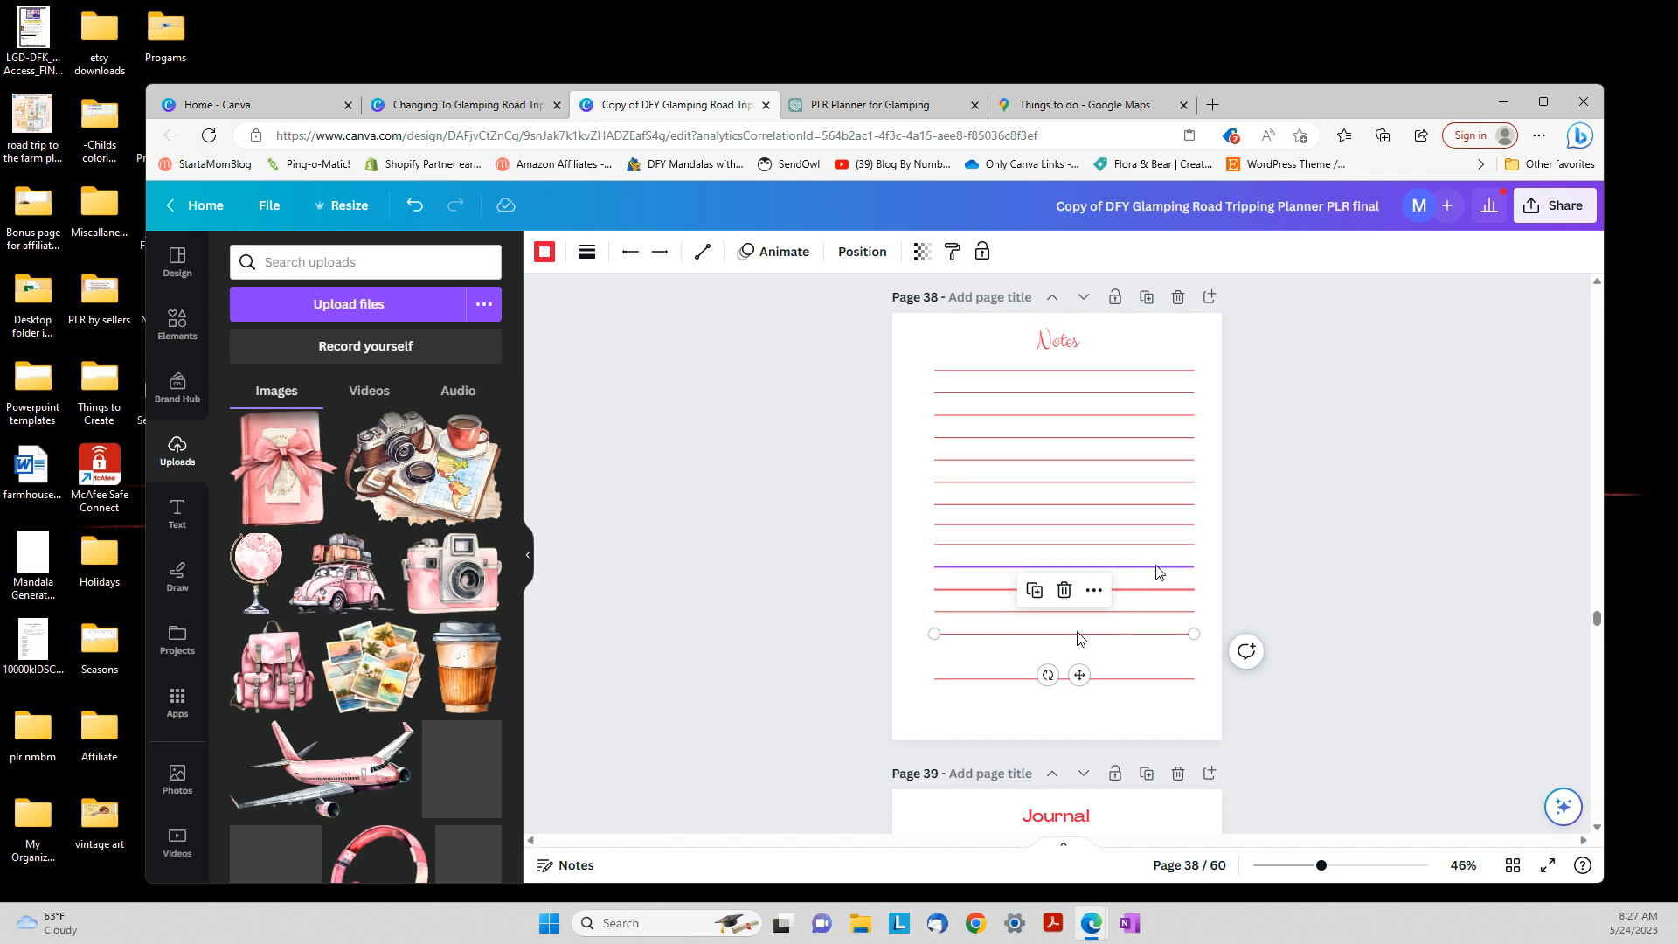
pyautogui.moveTo(1154, 634); pyautogui.dragTo(1149, 654)
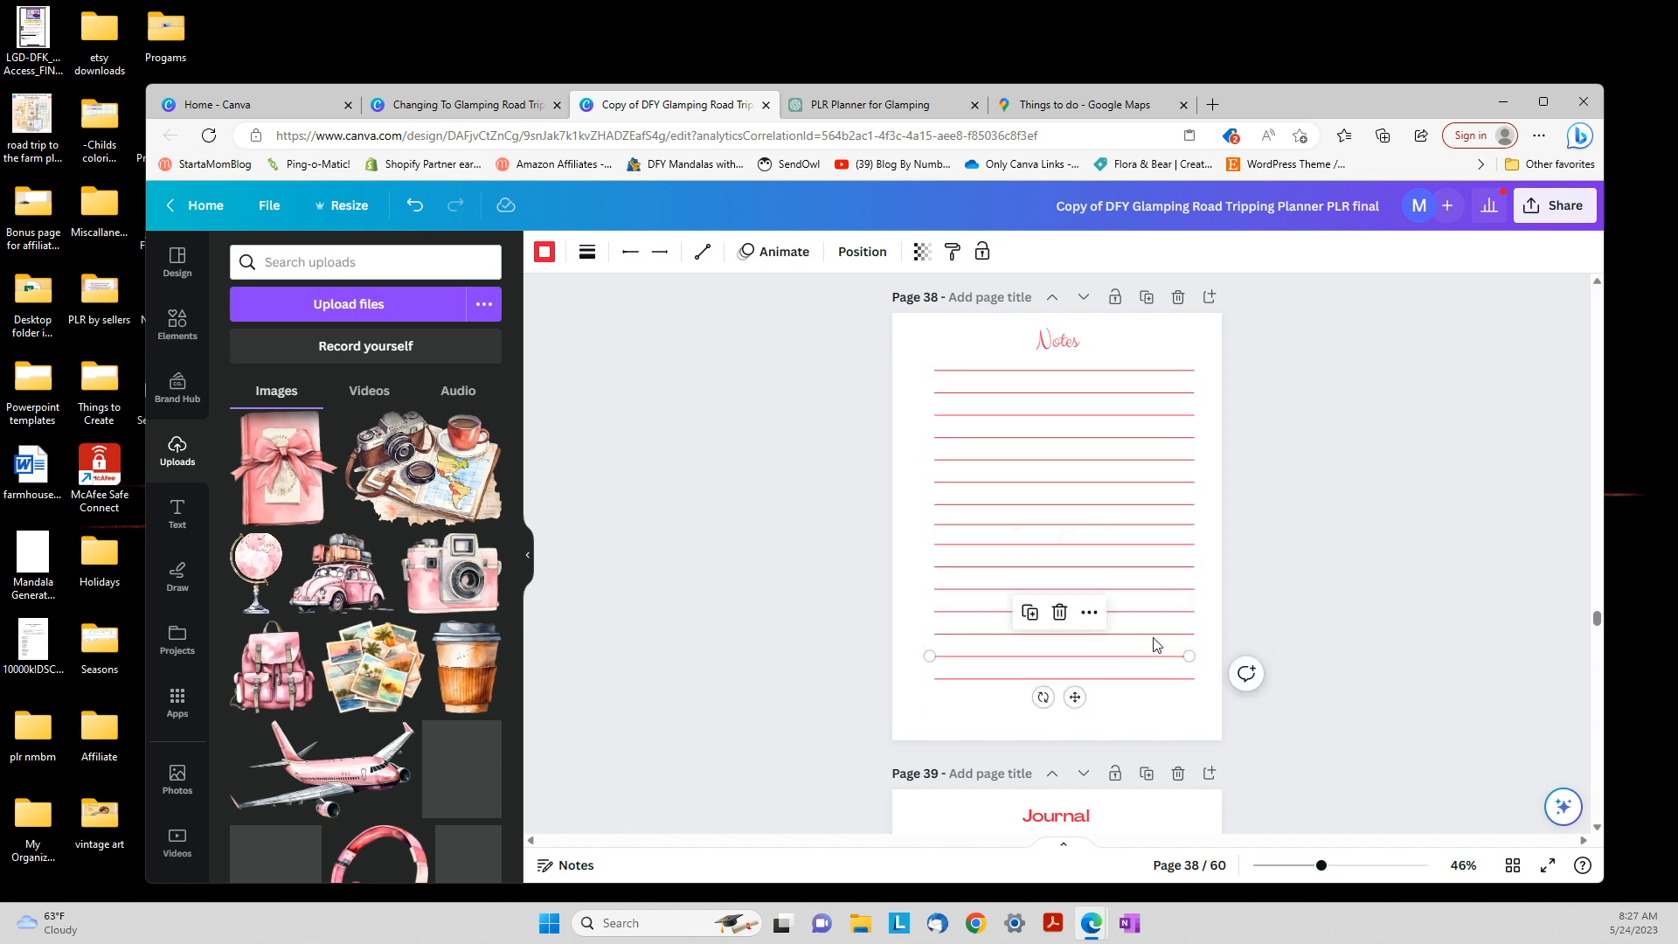
pyautogui.click(1361, 463)
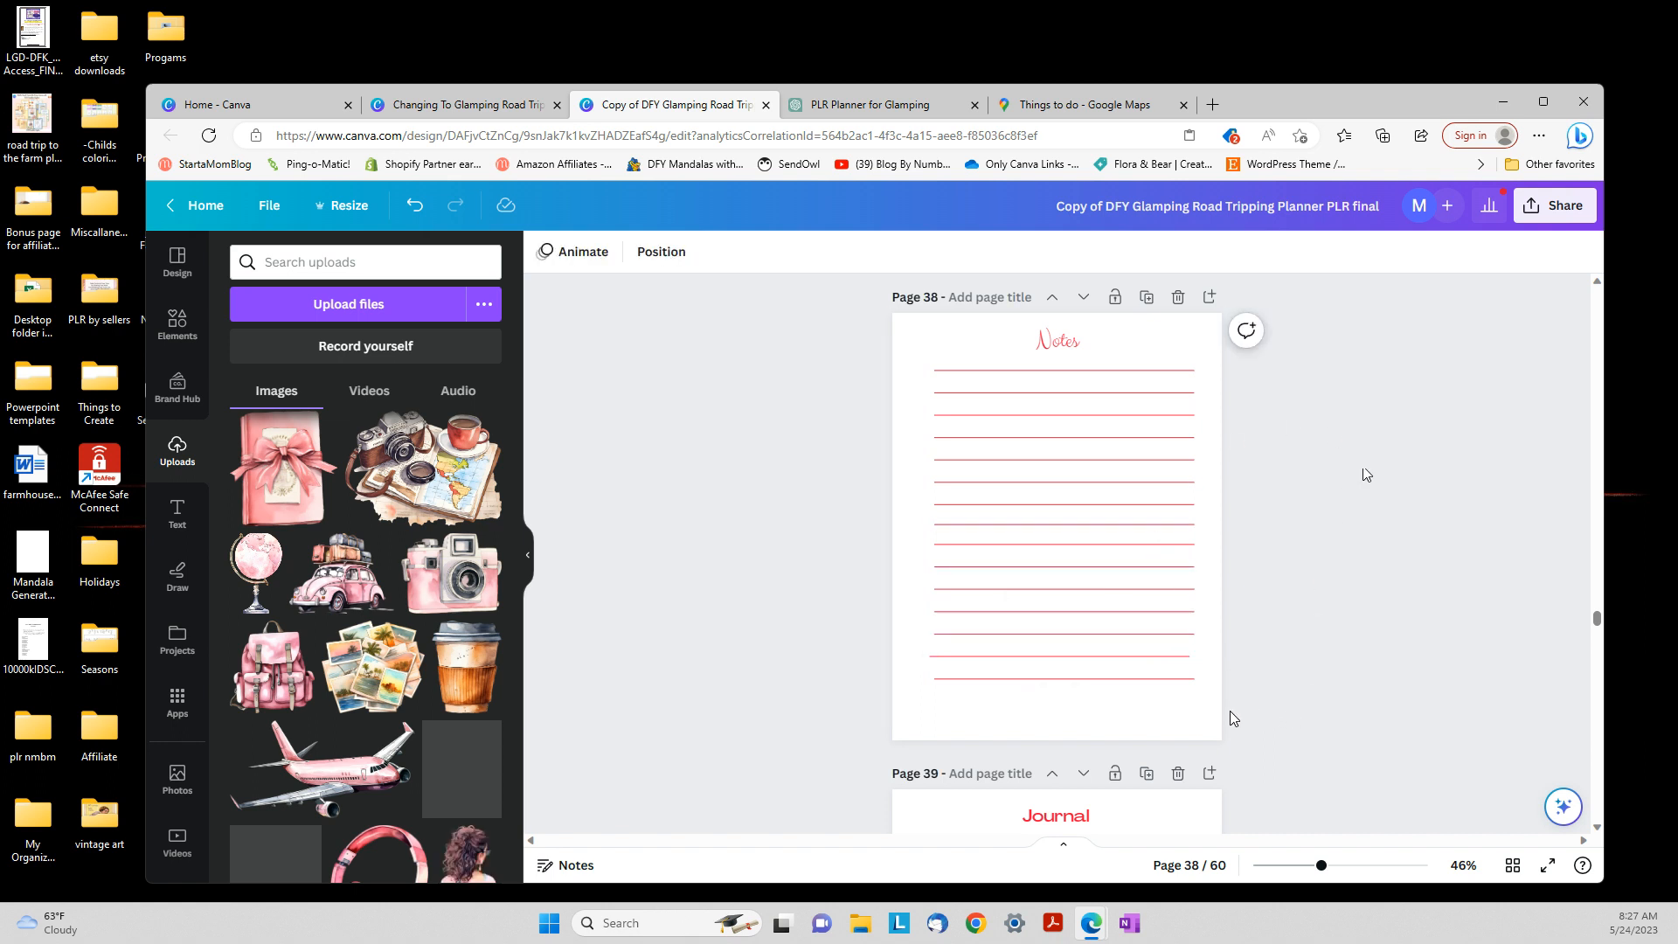
# Space all the ruled lines on Notes page 38 evenly and move them slightly down together
pyautogui.moveTo(1228, 711); pyautogui.dragTo(918, 367)
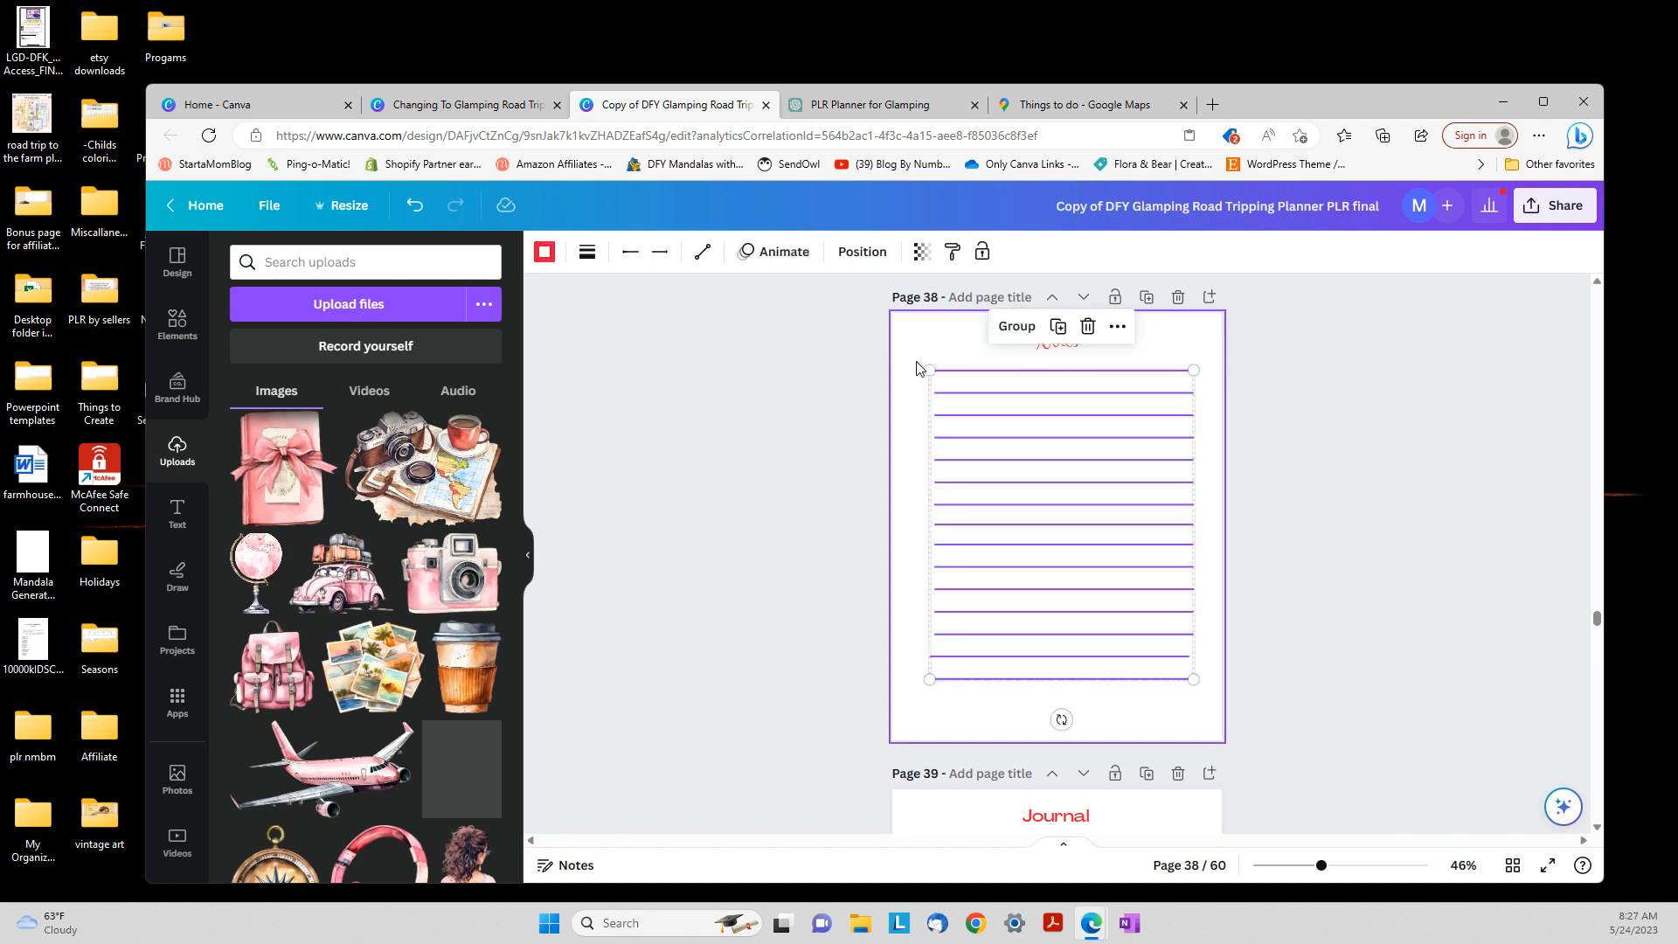
pyautogui.click(1118, 328)
pyautogui.moveTo(1175, 575)
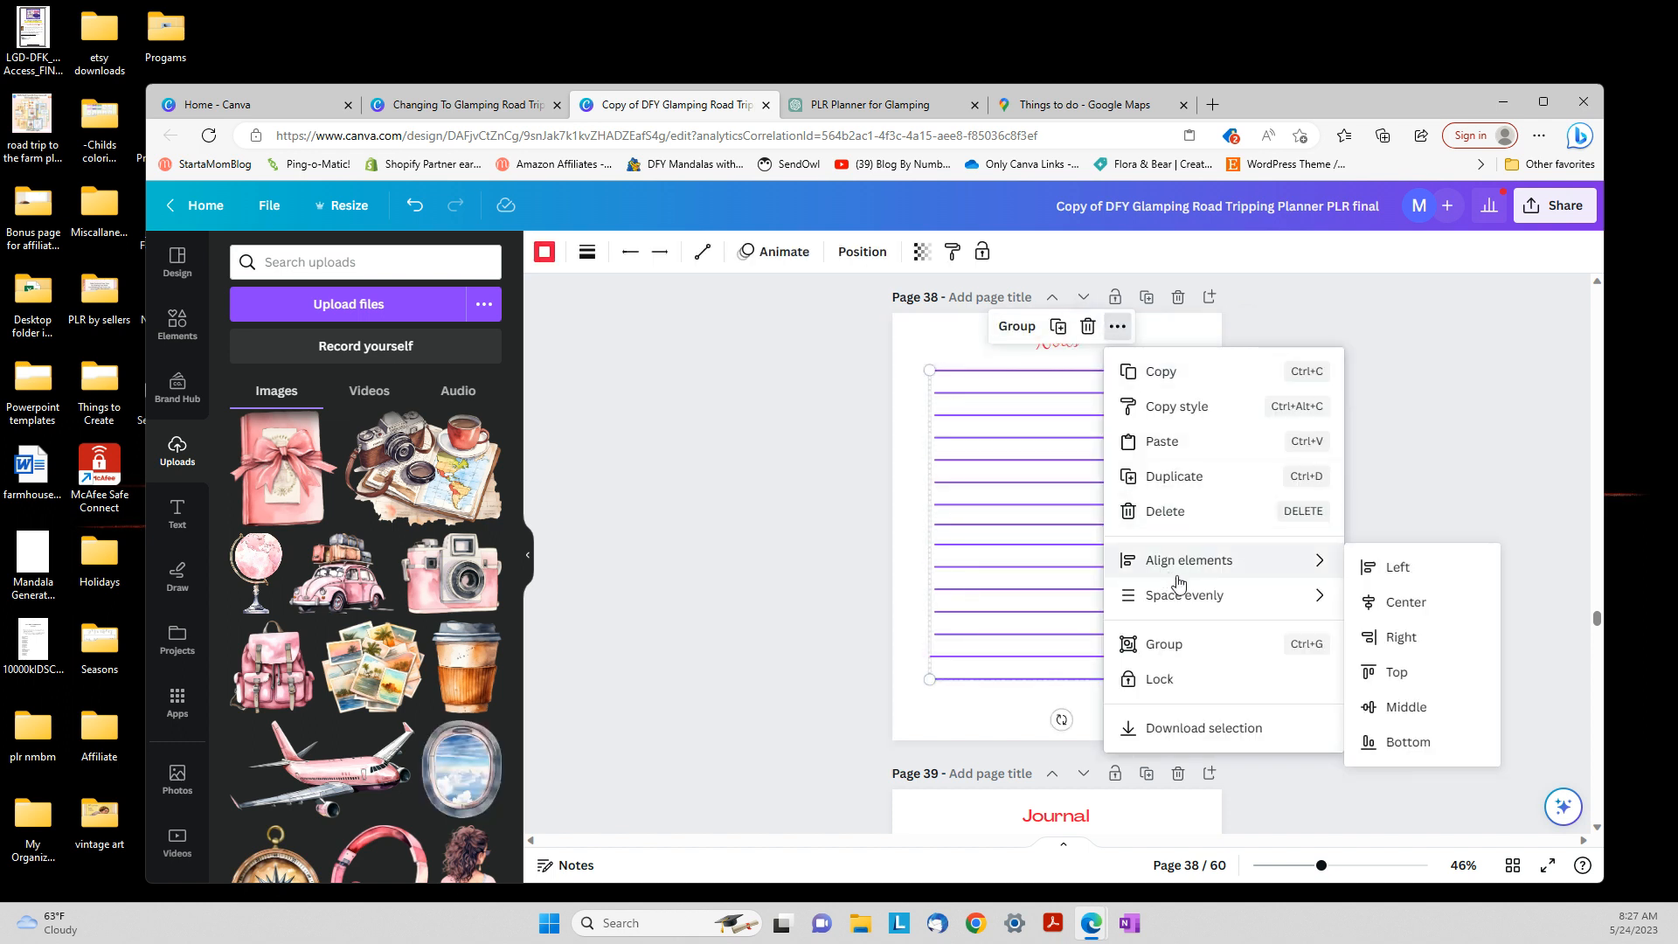
pyautogui.moveTo(1319, 595)
pyautogui.click(1388, 603)
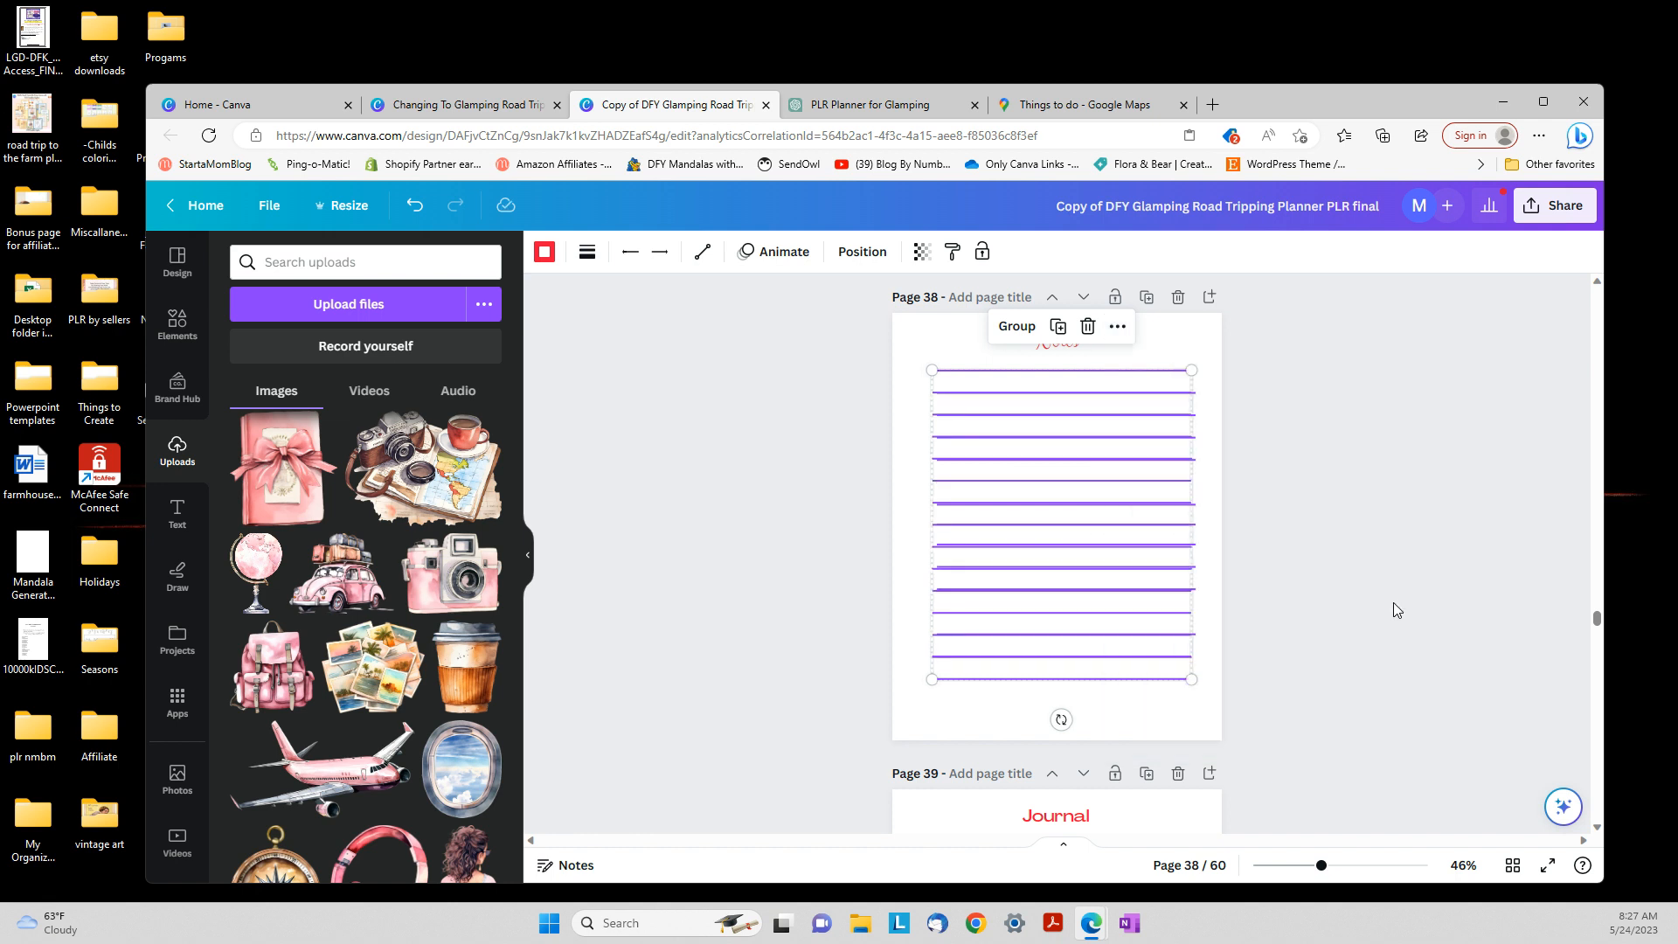
pyautogui.moveTo(1113, 569); pyautogui.dragTo(1110, 584)
pyautogui.click(1282, 622)
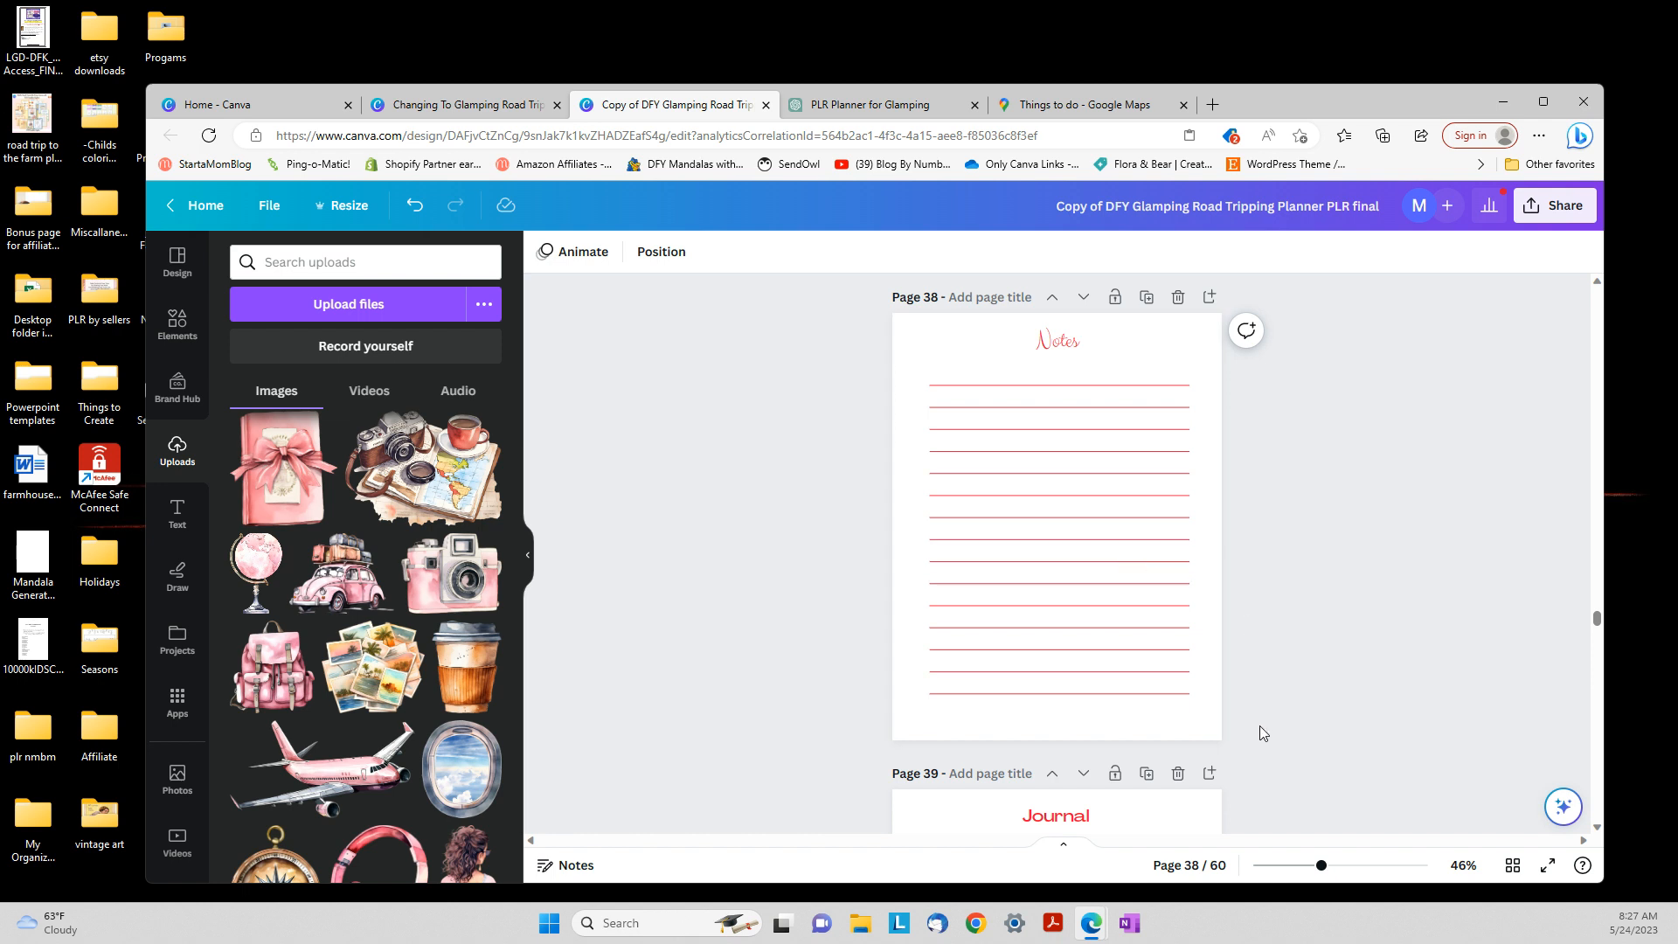
# Group the ruled lines on Notes page 38 and slightly adjust the positions of the group and the Notes title
pyautogui.moveTo(1261, 725); pyautogui.dragTo(877, 379)
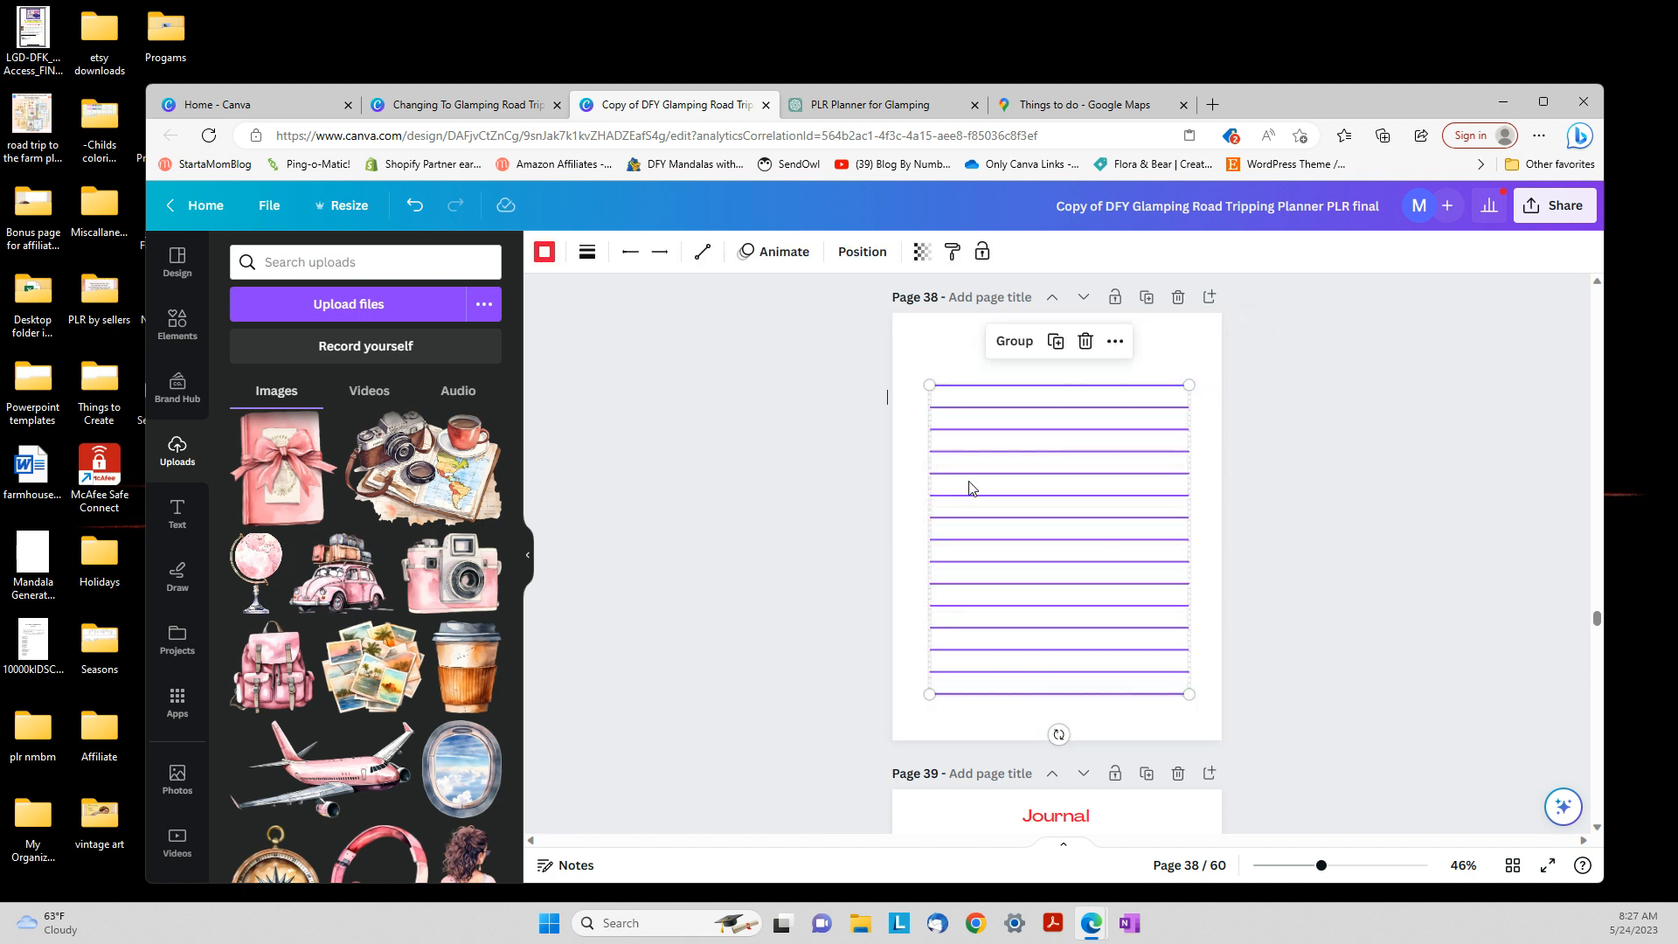
pyautogui.click(1015, 340)
pyautogui.moveTo(1120, 536)
pyautogui.mouseDown()
pyautogui.moveTo(1113, 574)
pyautogui.moveTo(1129, 555)
pyautogui.mouseUp()
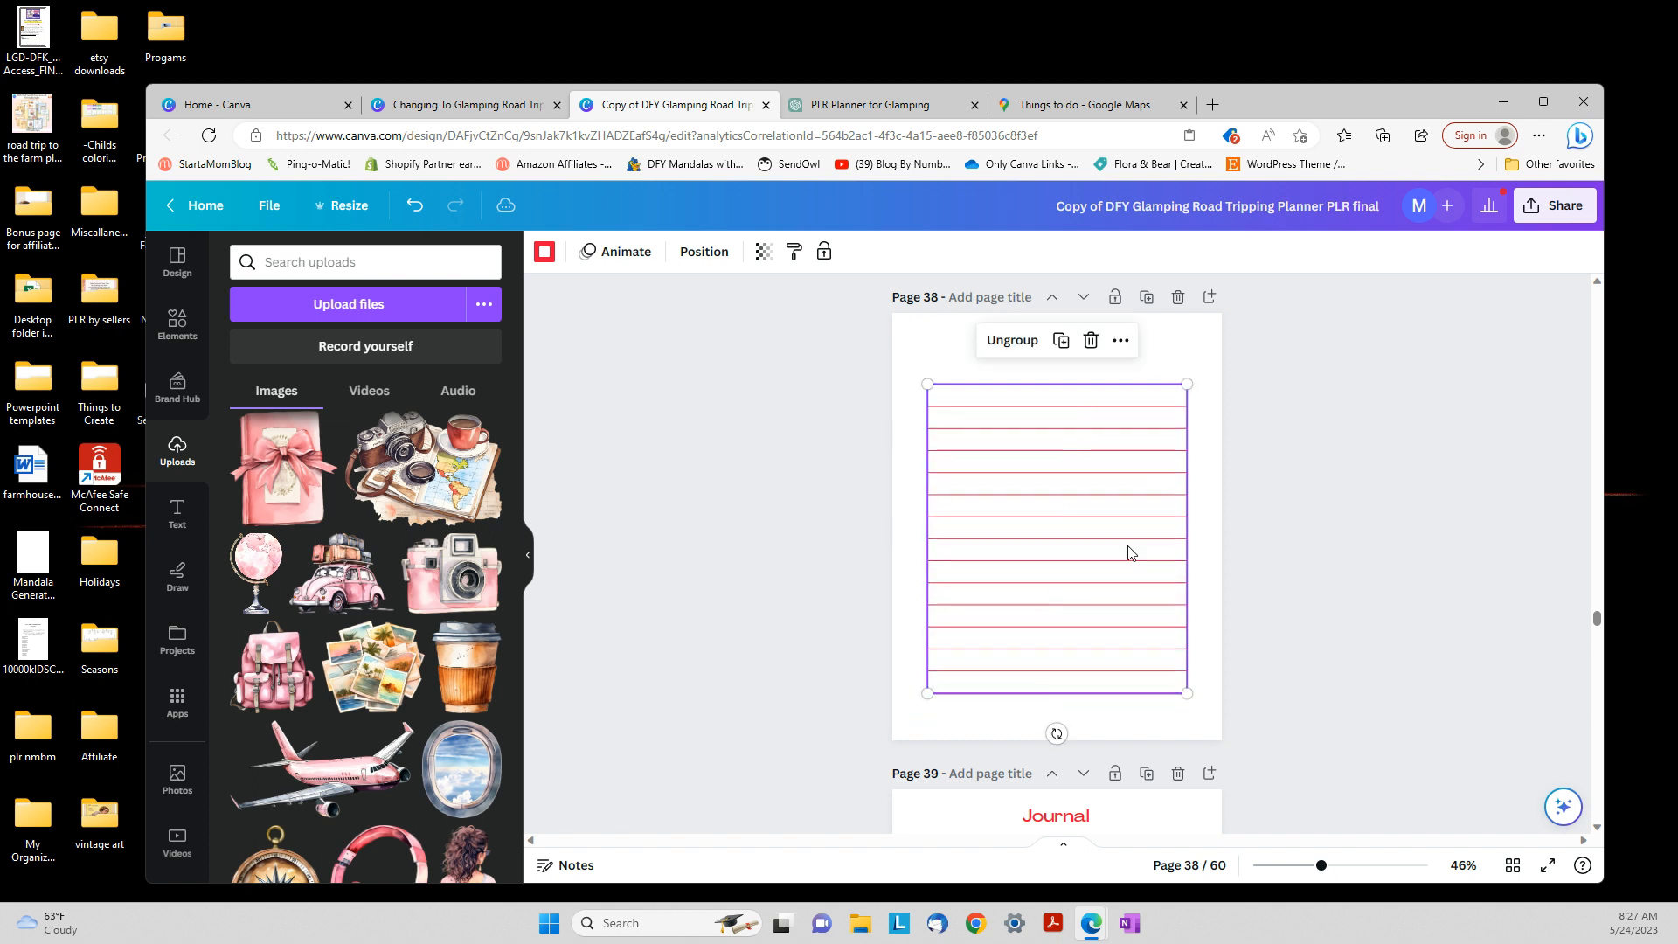
pyautogui.click(1297, 599)
pyautogui.moveTo(1045, 356); pyautogui.dragTo(1047, 349)
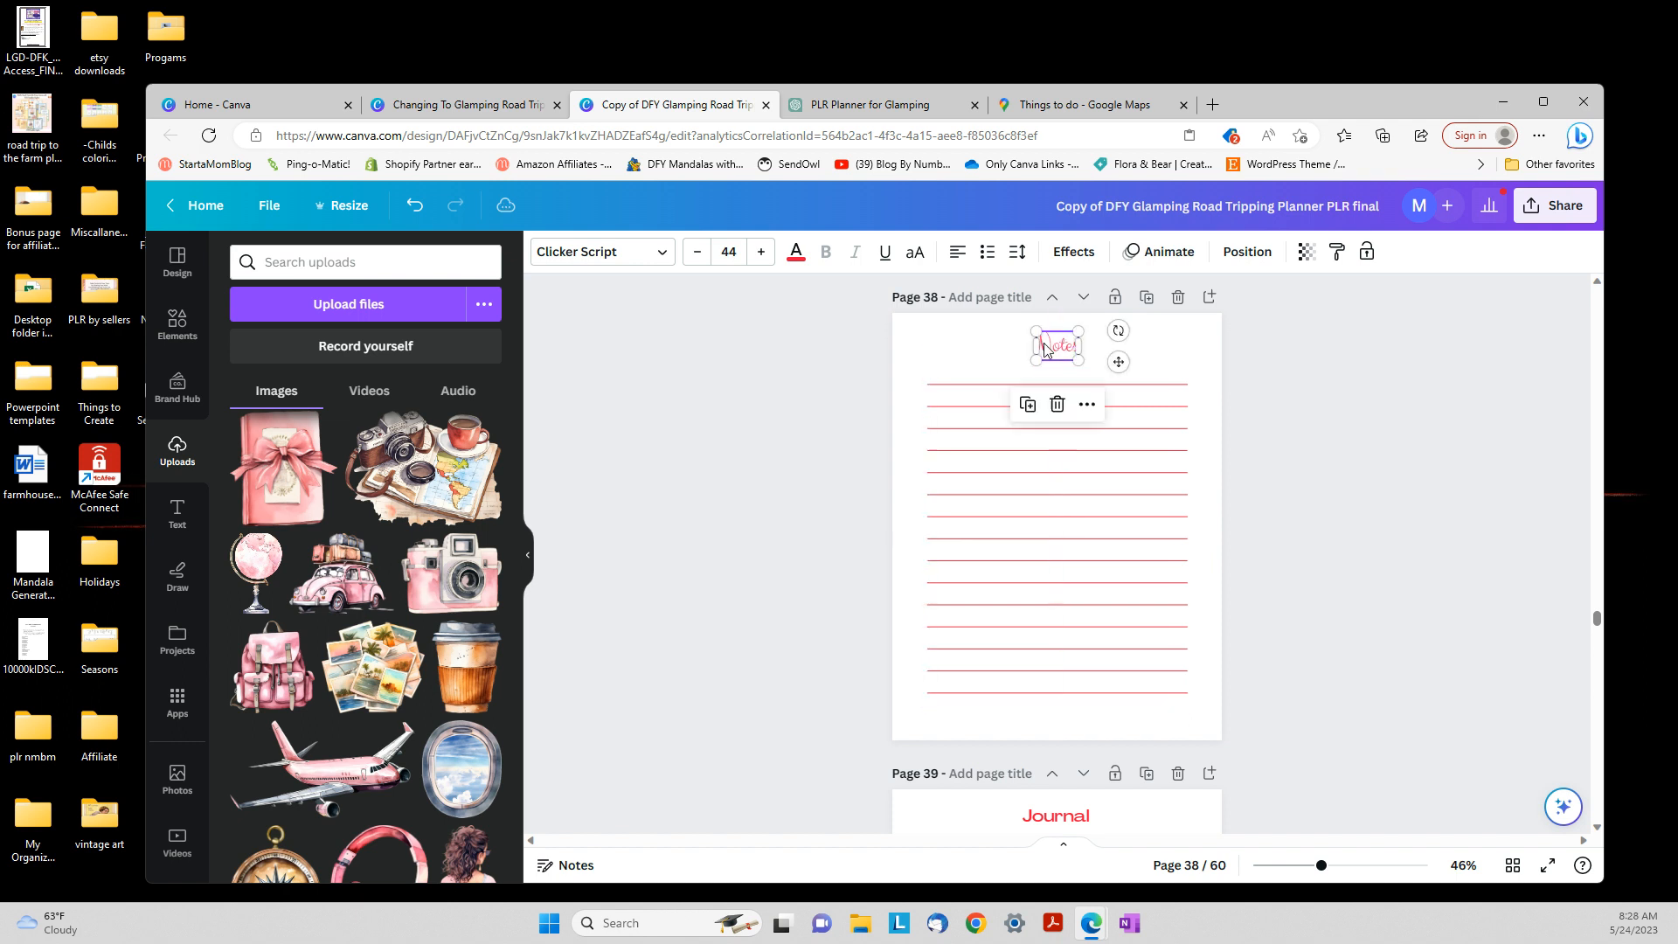
pyautogui.click(781, 573)
# Add the pink car with luggage to Notes page 38, enlarged to nearly the width of the lines, with transparency 29
pyautogui.click(341, 578)
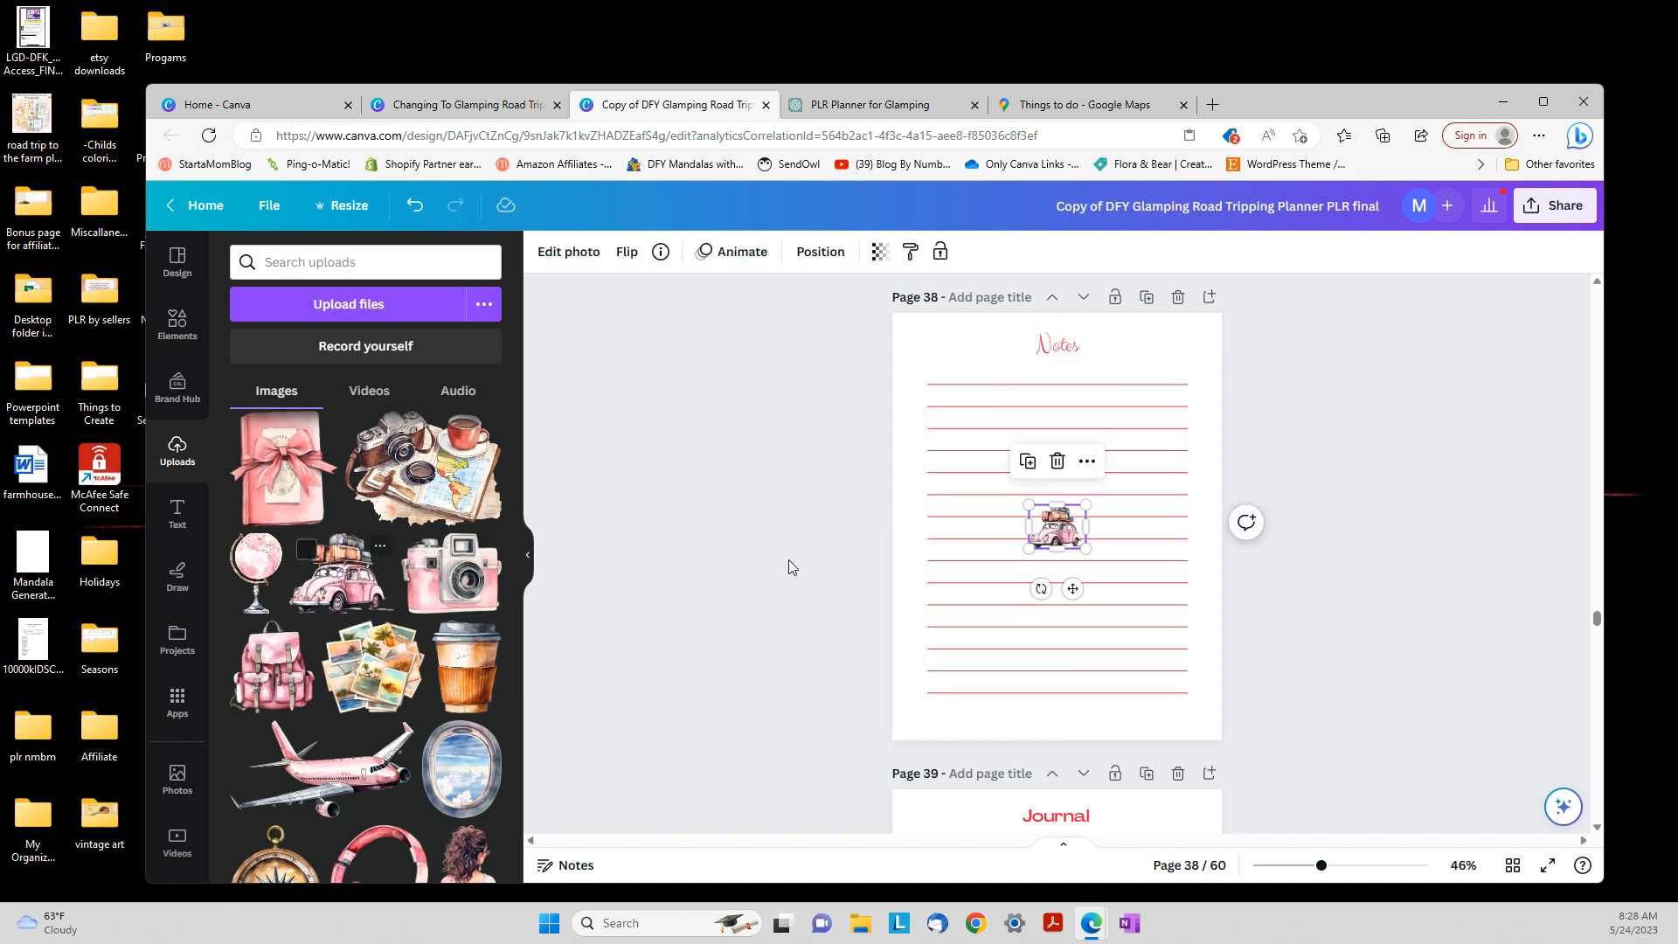
pyautogui.moveTo(1016, 488); pyautogui.dragTo(935, 380)
pyautogui.moveTo(1085, 546)
pyautogui.mouseDown()
pyautogui.moveTo(1168, 614)
pyautogui.moveTo(1075, 547)
pyautogui.mouseUp()
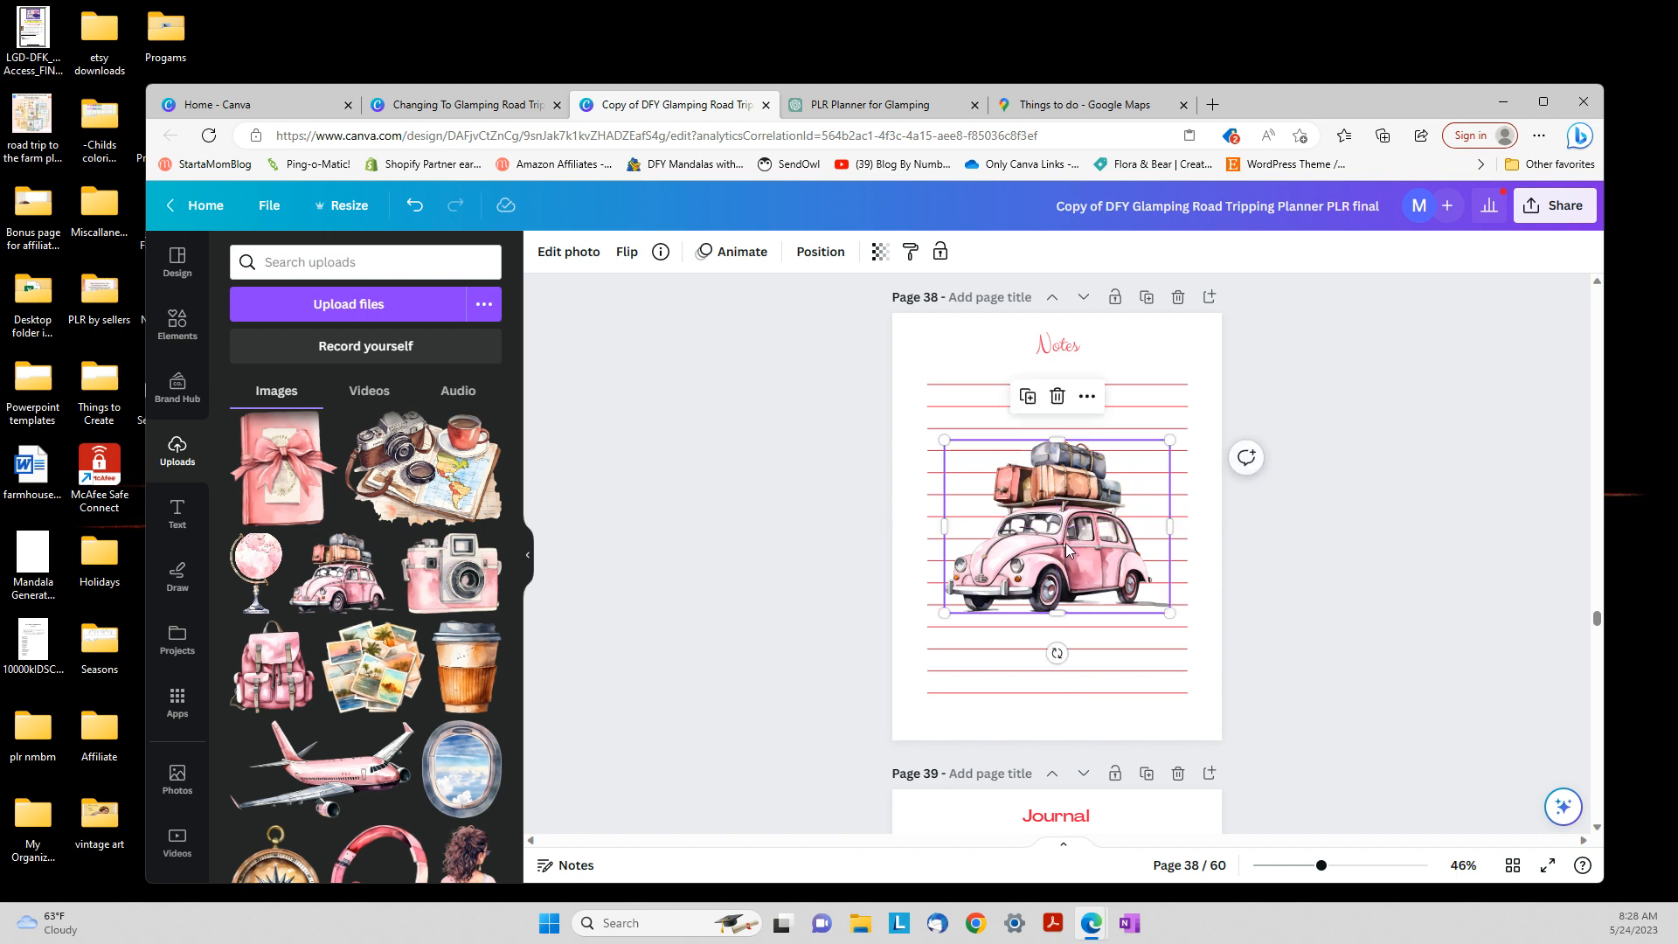
pyautogui.click(881, 252)
pyautogui.moveTo(879, 322); pyautogui.dragTo(765, 326)
pyautogui.click(846, 474)
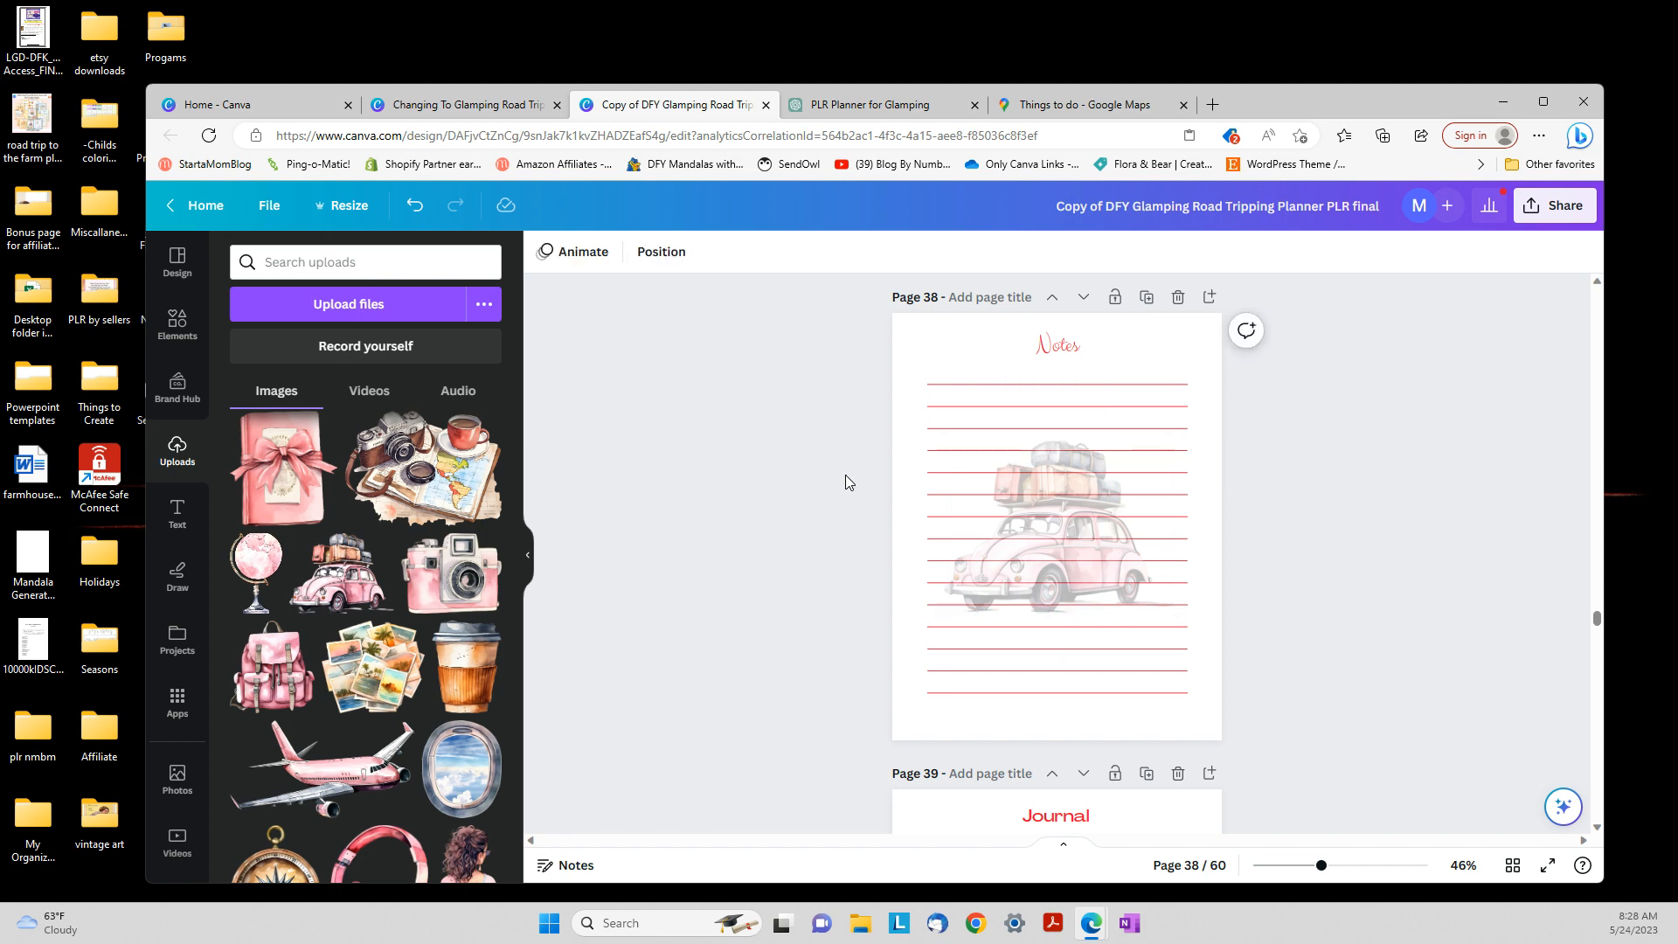
# Set the transparency of the pink car on Notes page 38 to 41
pyautogui.click(1039, 543)
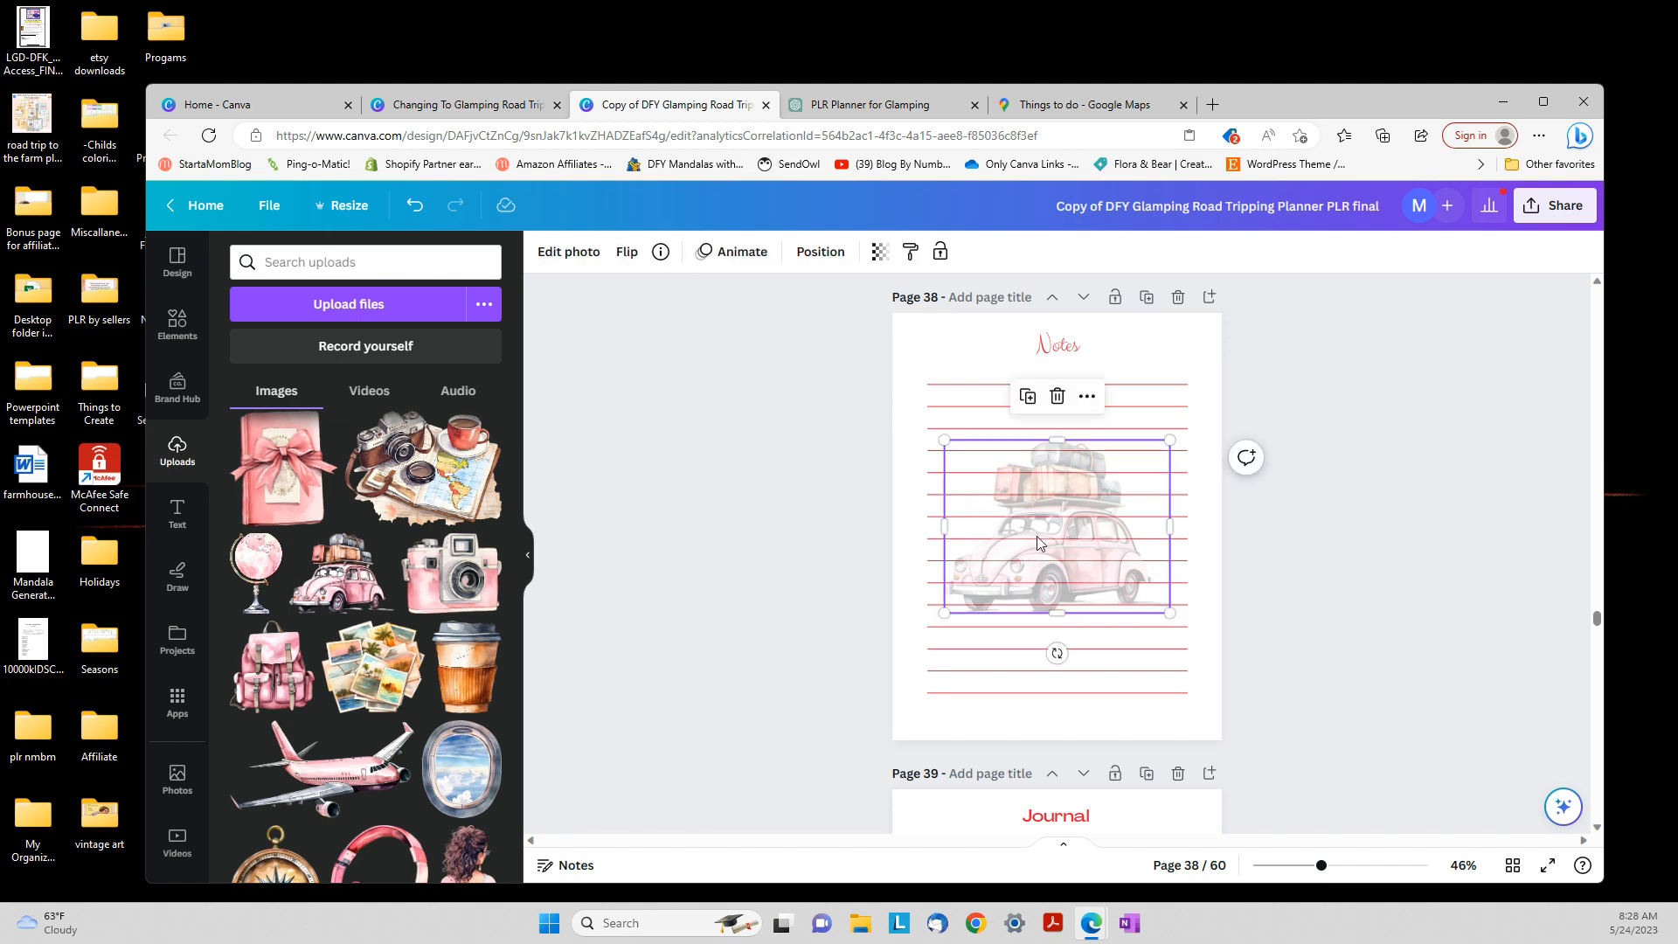
pyautogui.click(880, 252)
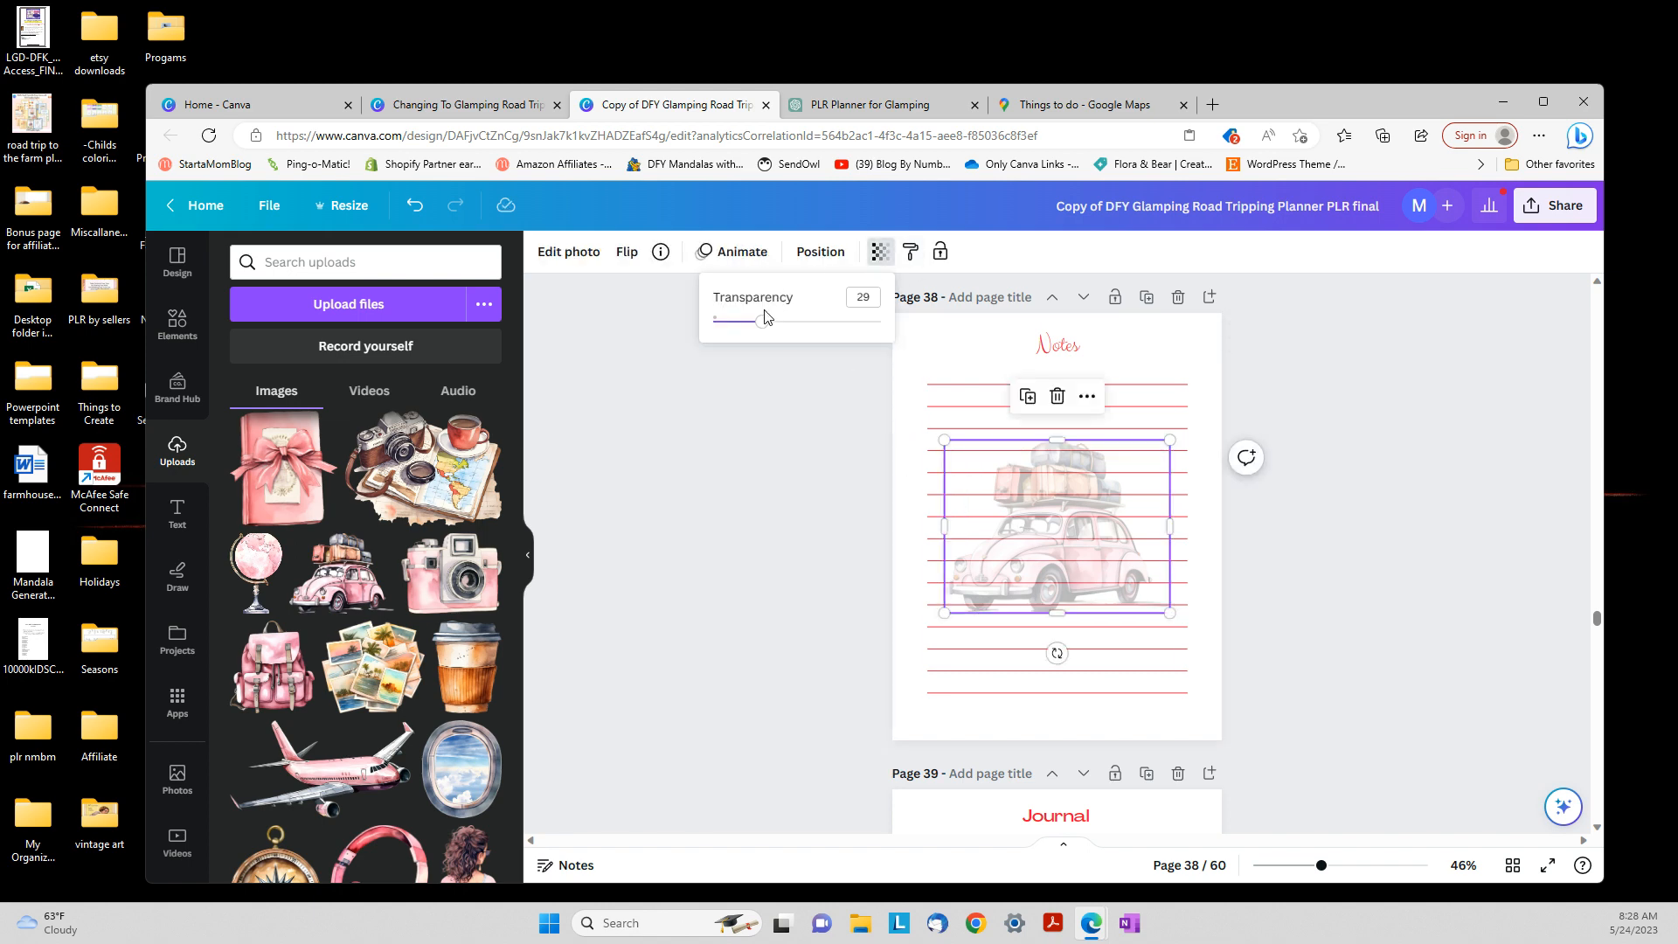
pyautogui.moveTo(766, 325); pyautogui.dragTo(782, 329)
pyautogui.click(811, 455)
pyautogui.click(811, 455)
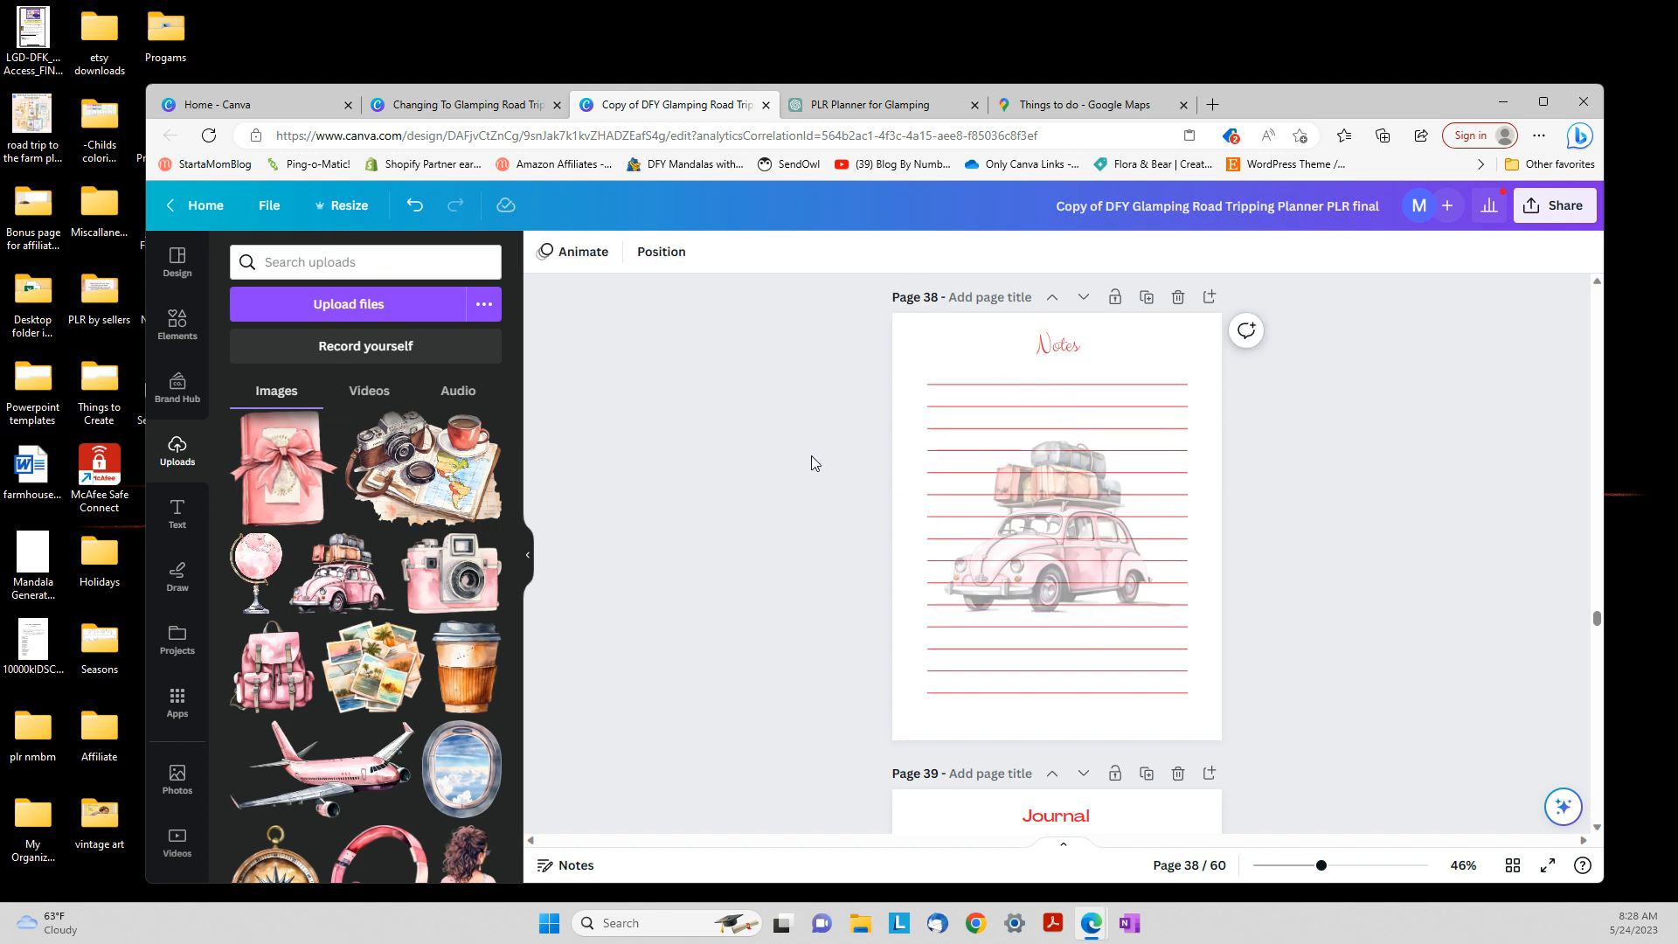
# Lower the transparency value of the pink car on Notes page 38 to make the picture fainter
pyautogui.click(969, 519)
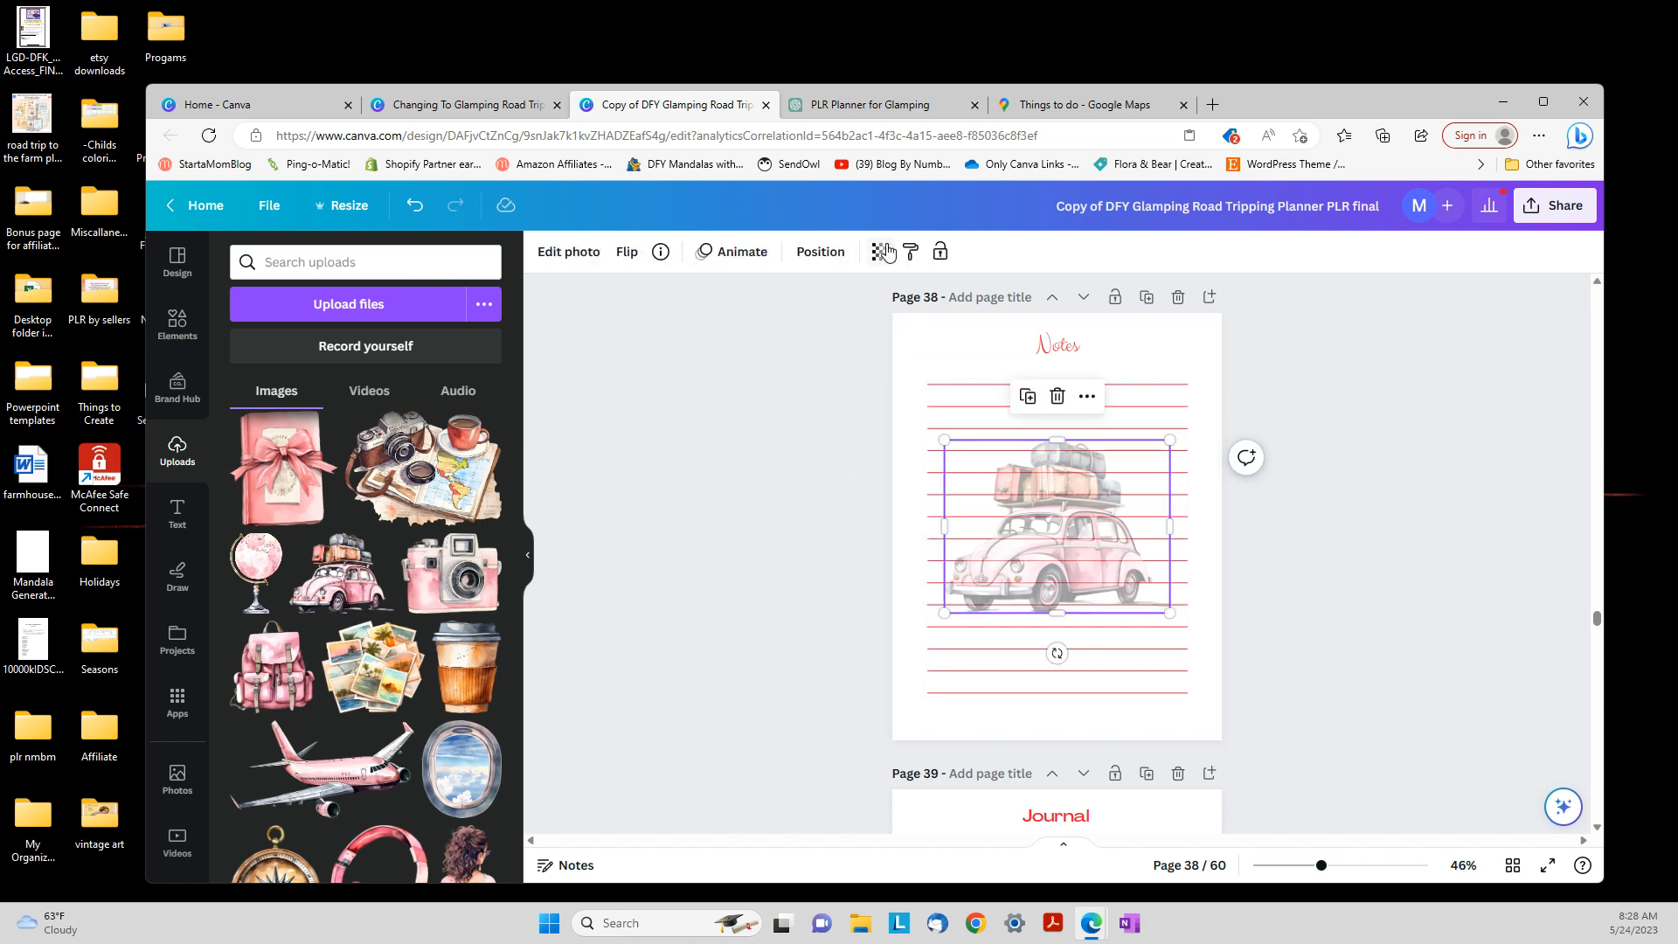
pyautogui.click(880, 252)
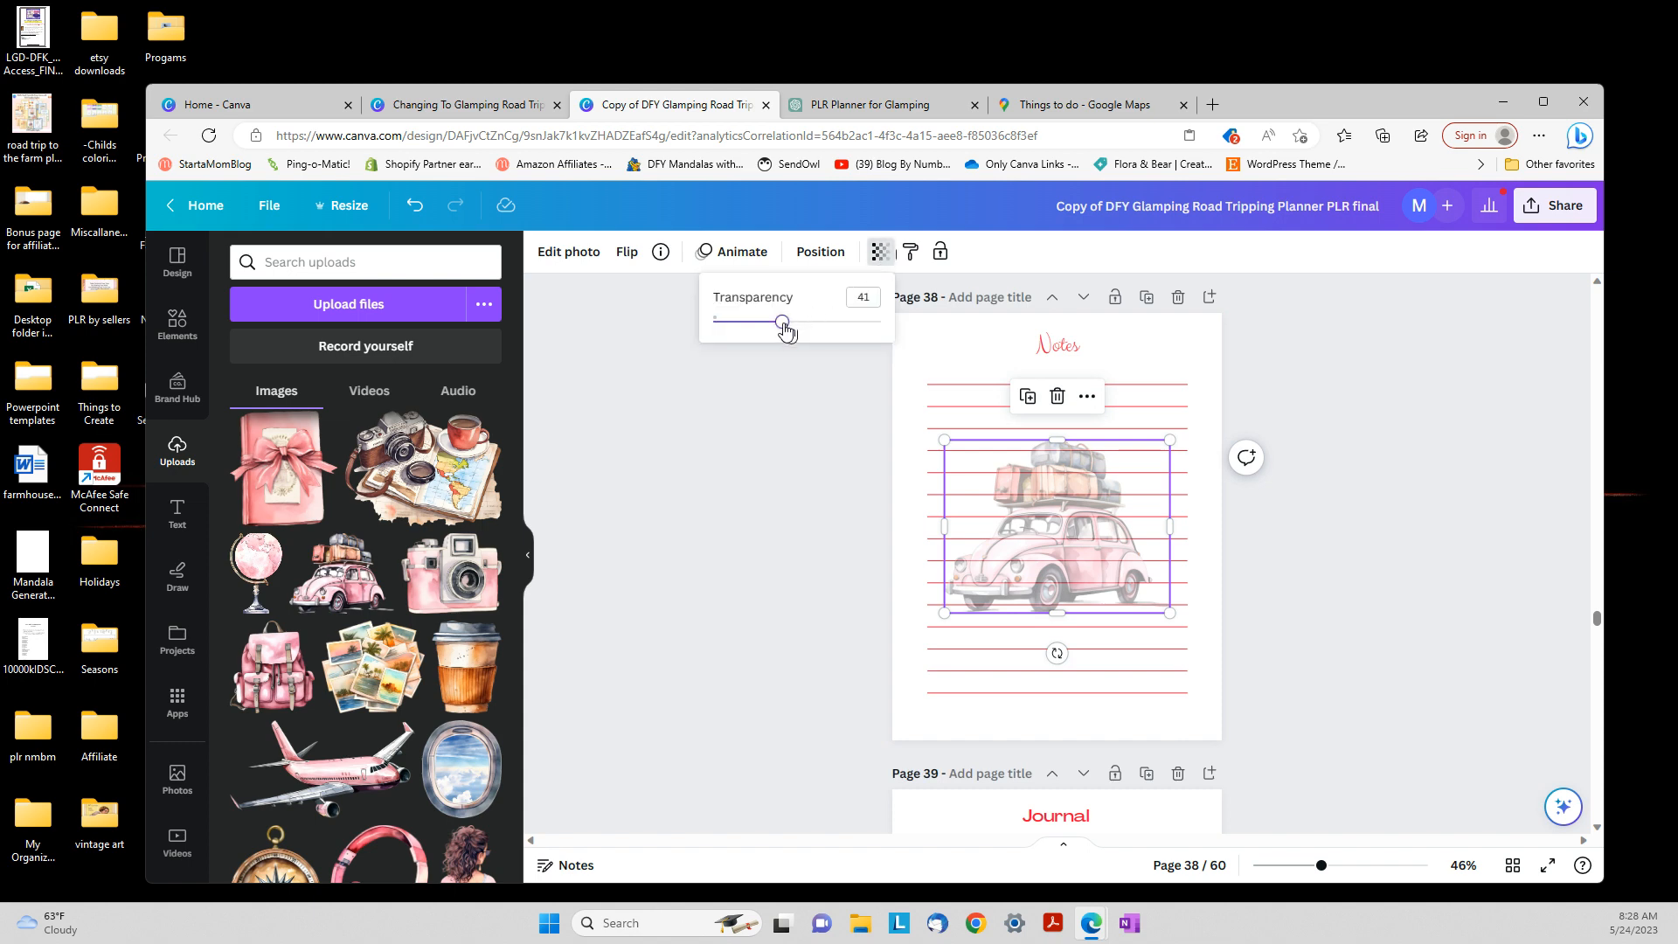
pyautogui.moveTo(785, 325); pyautogui.dragTo(760, 325)
pyautogui.click(727, 455)
pyautogui.click(727, 455)
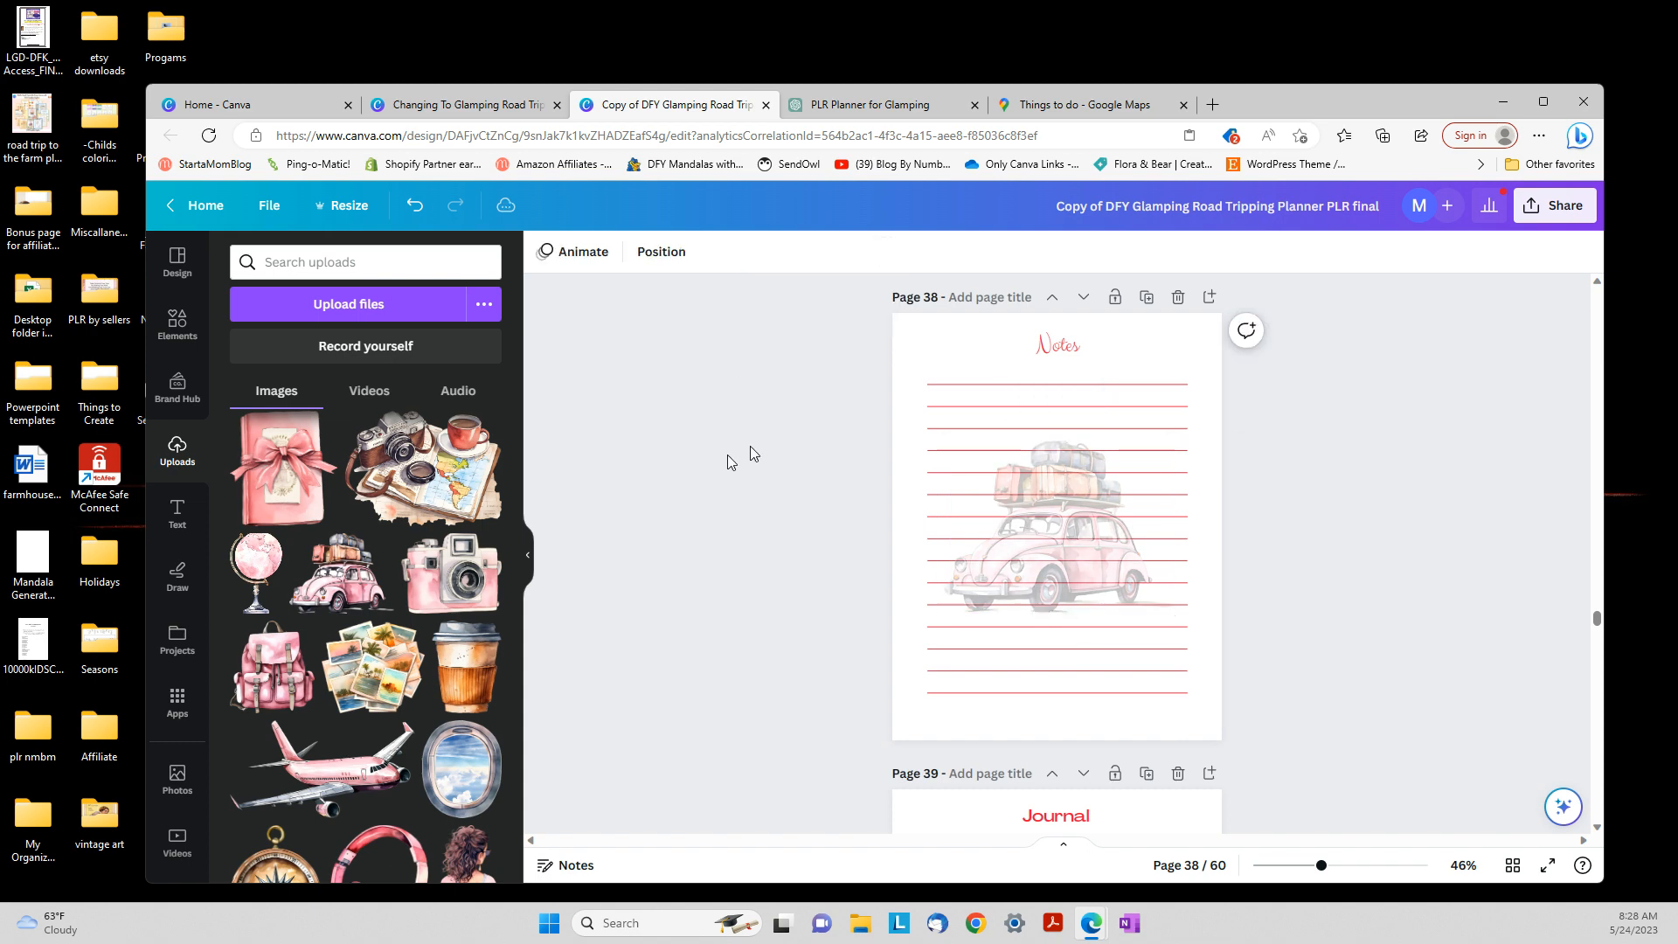
# Recolor the uppermost ruled line on Notes page 38 from the document colors in a softer pink
pyautogui.click(933, 399)
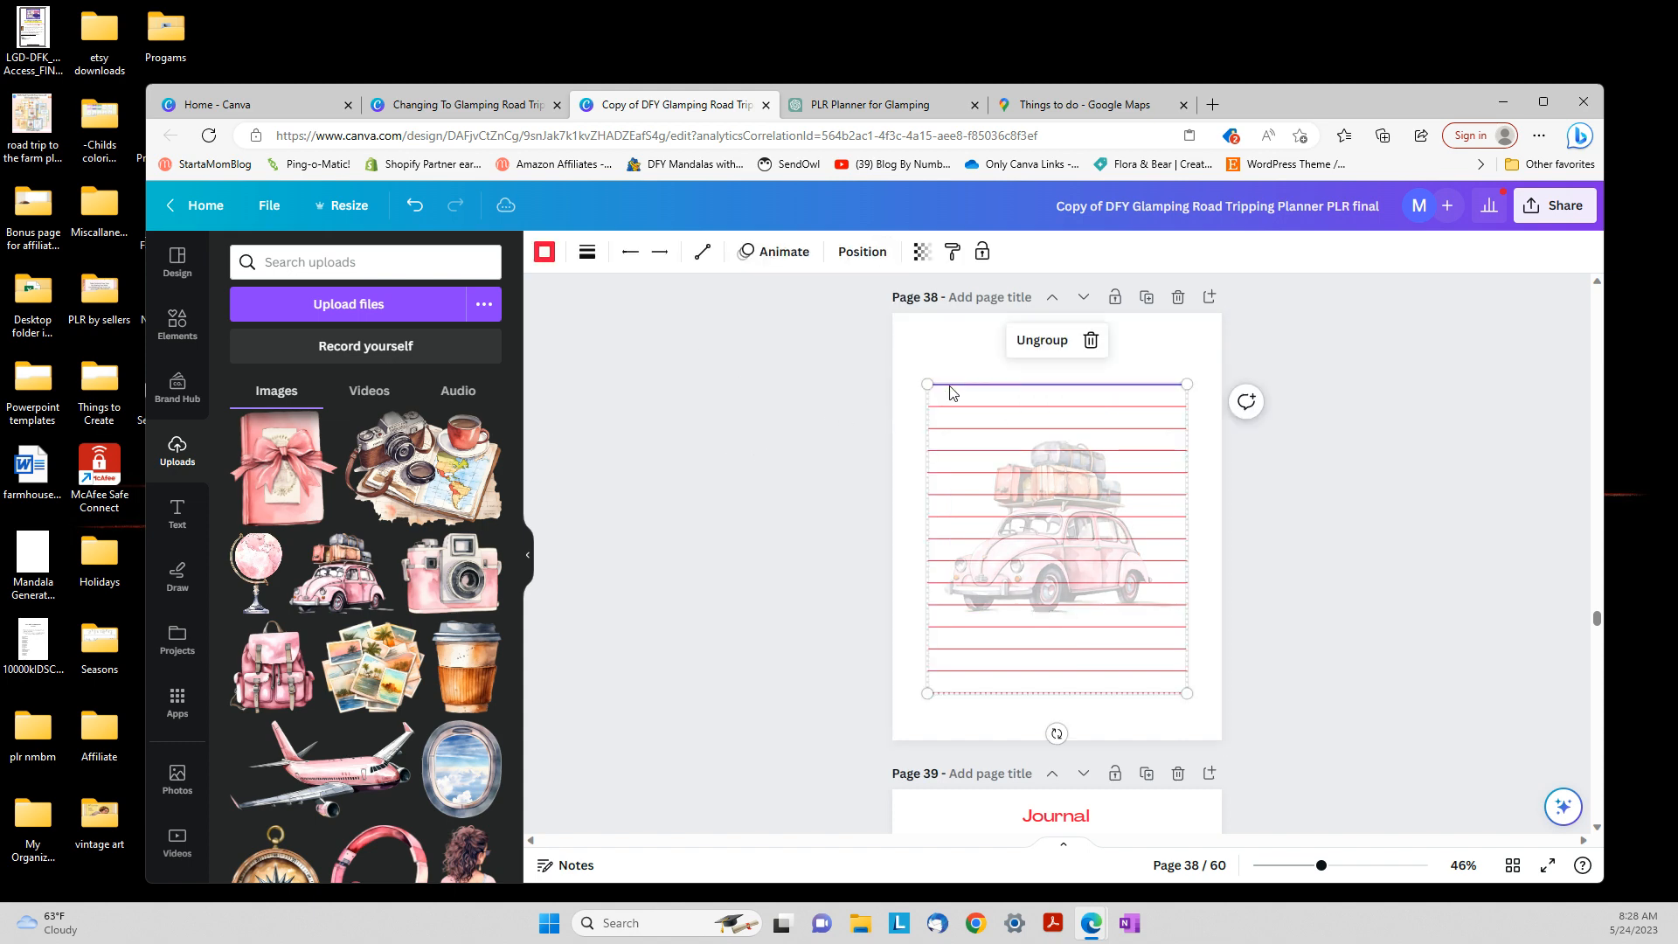
pyautogui.click(542, 254)
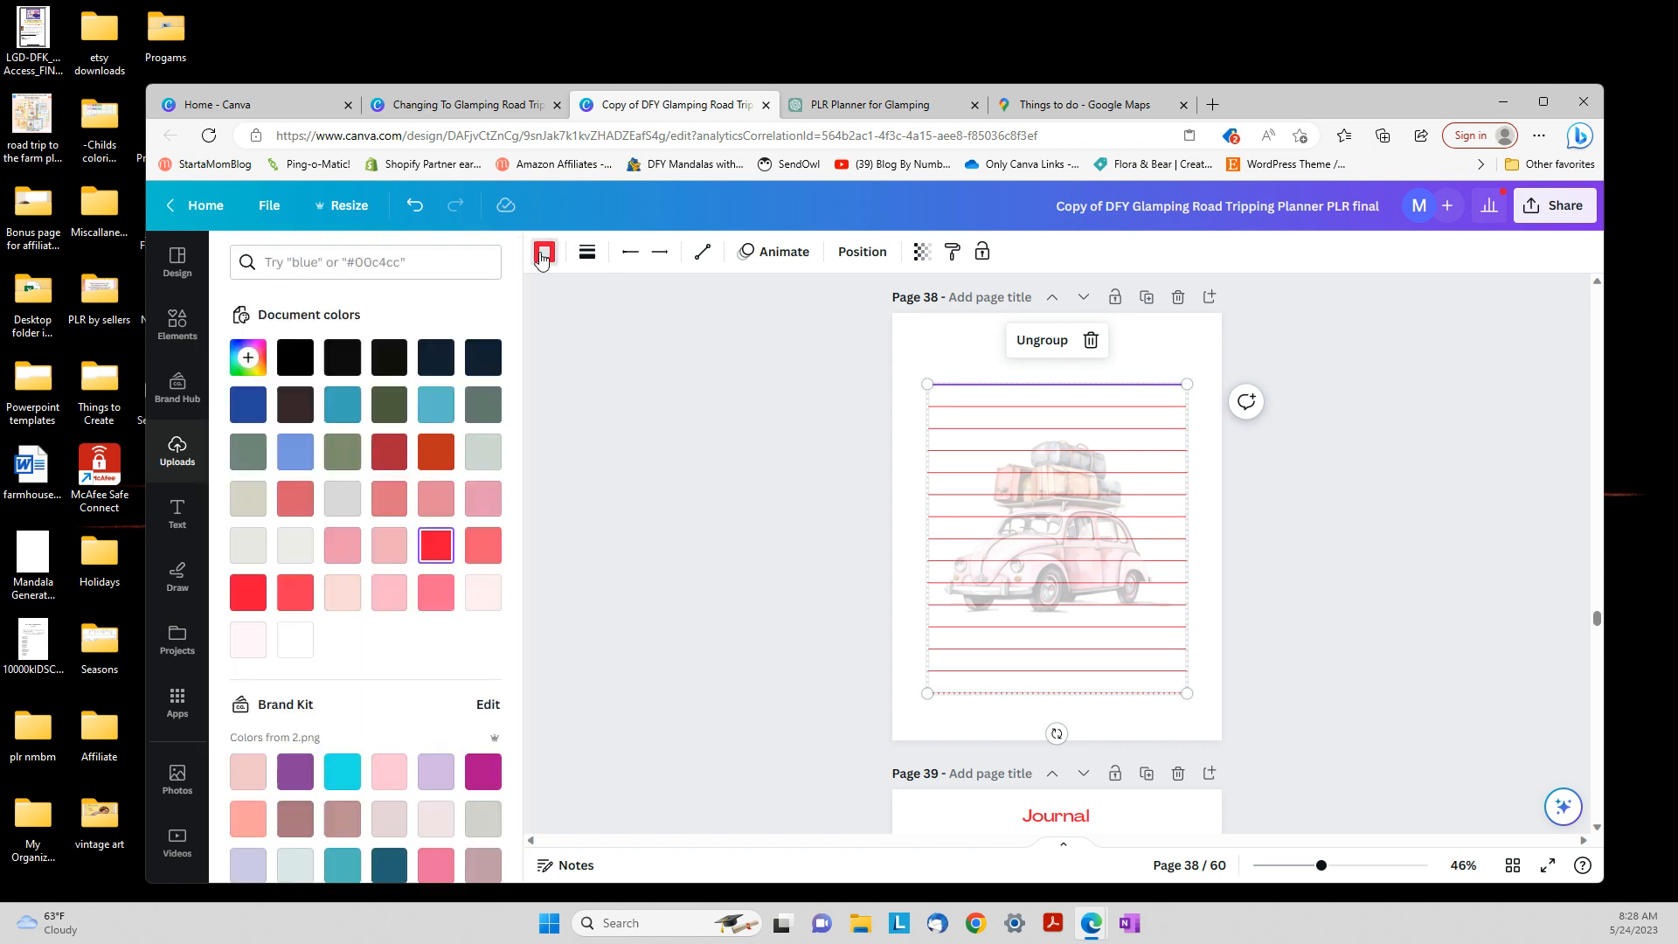
pyautogui.click(431, 595)
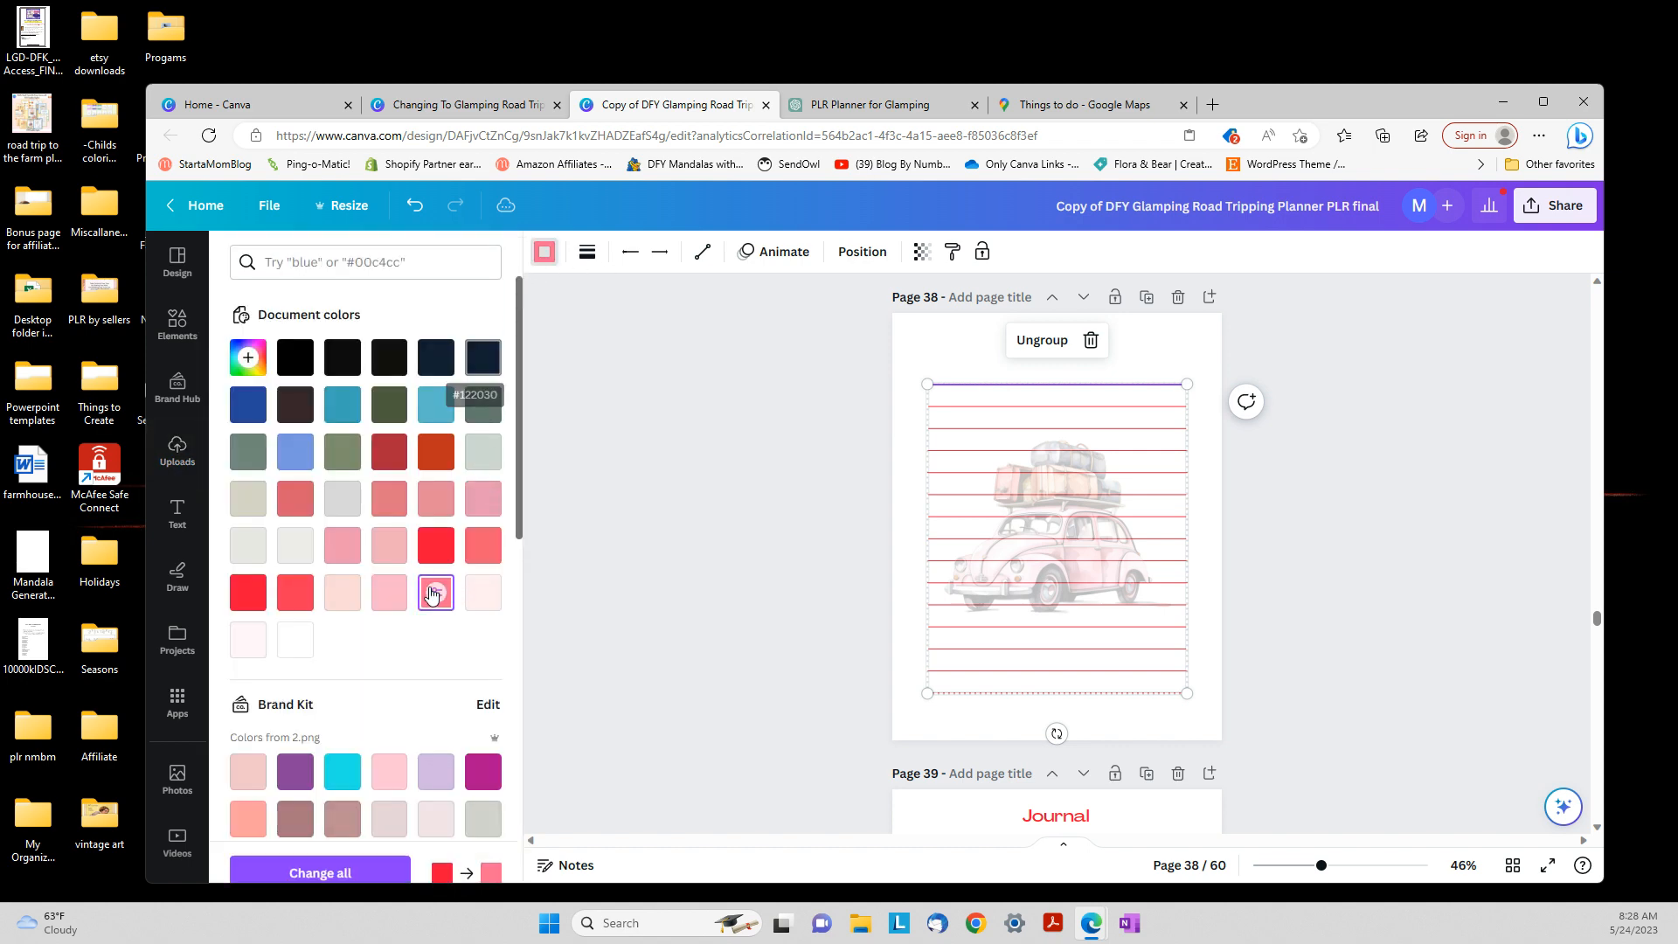
pyautogui.click(711, 480)
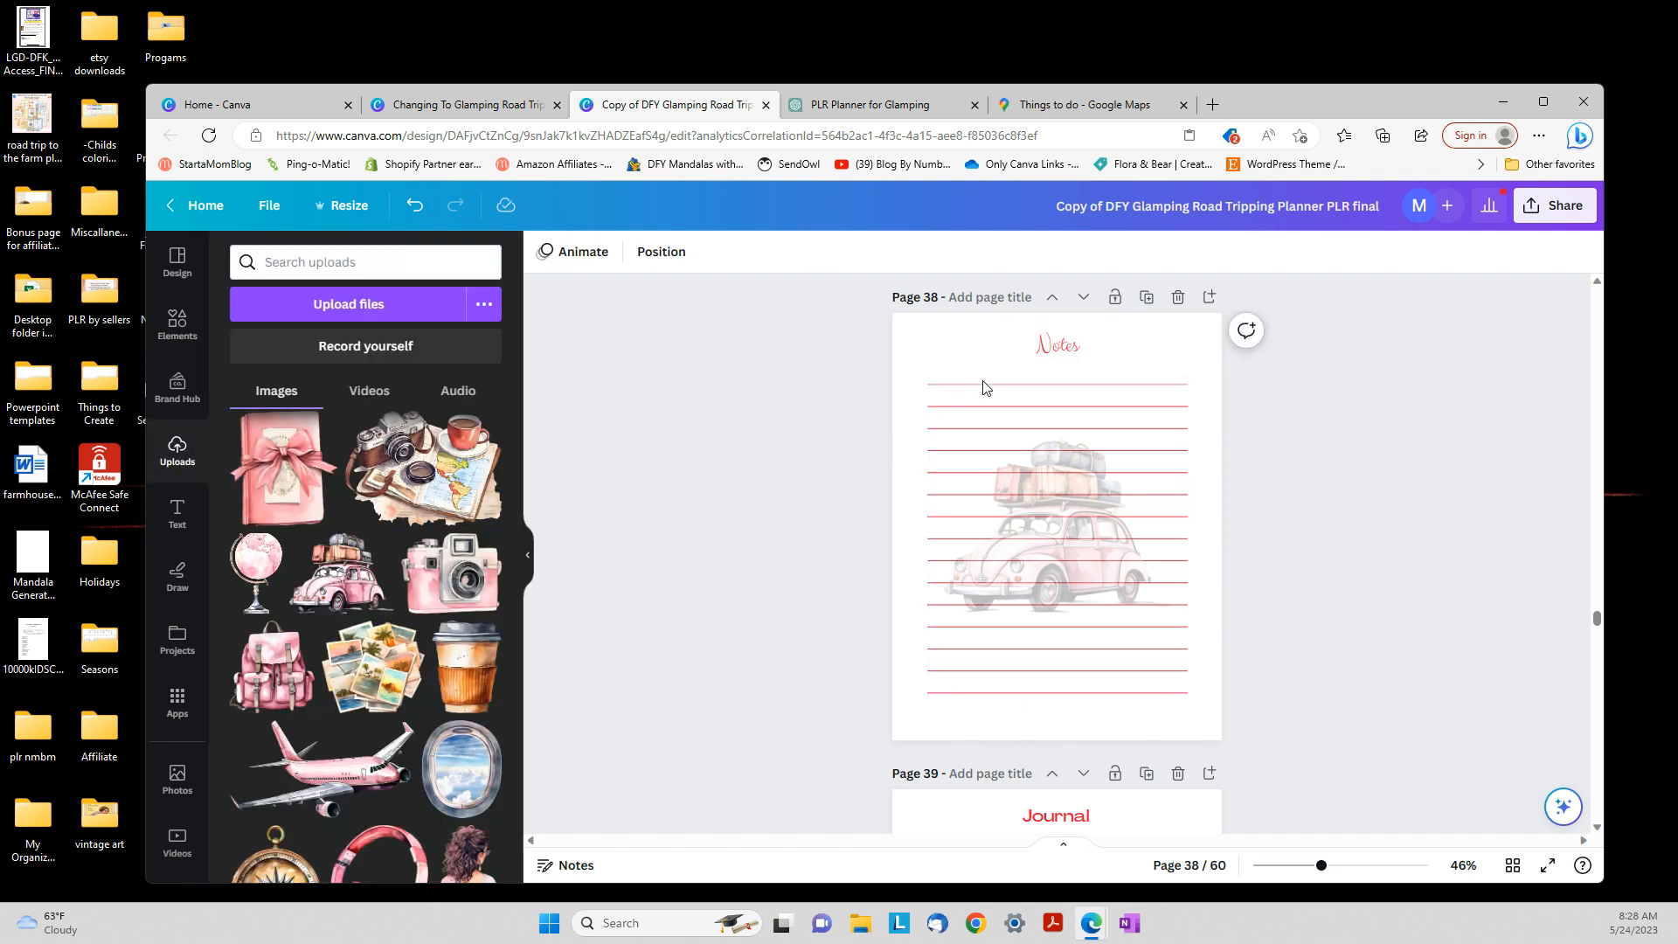
# Recolor the second ruled line on Notes page 38 in the same pink and apply the change to all matching red elements
pyautogui.click(985, 408)
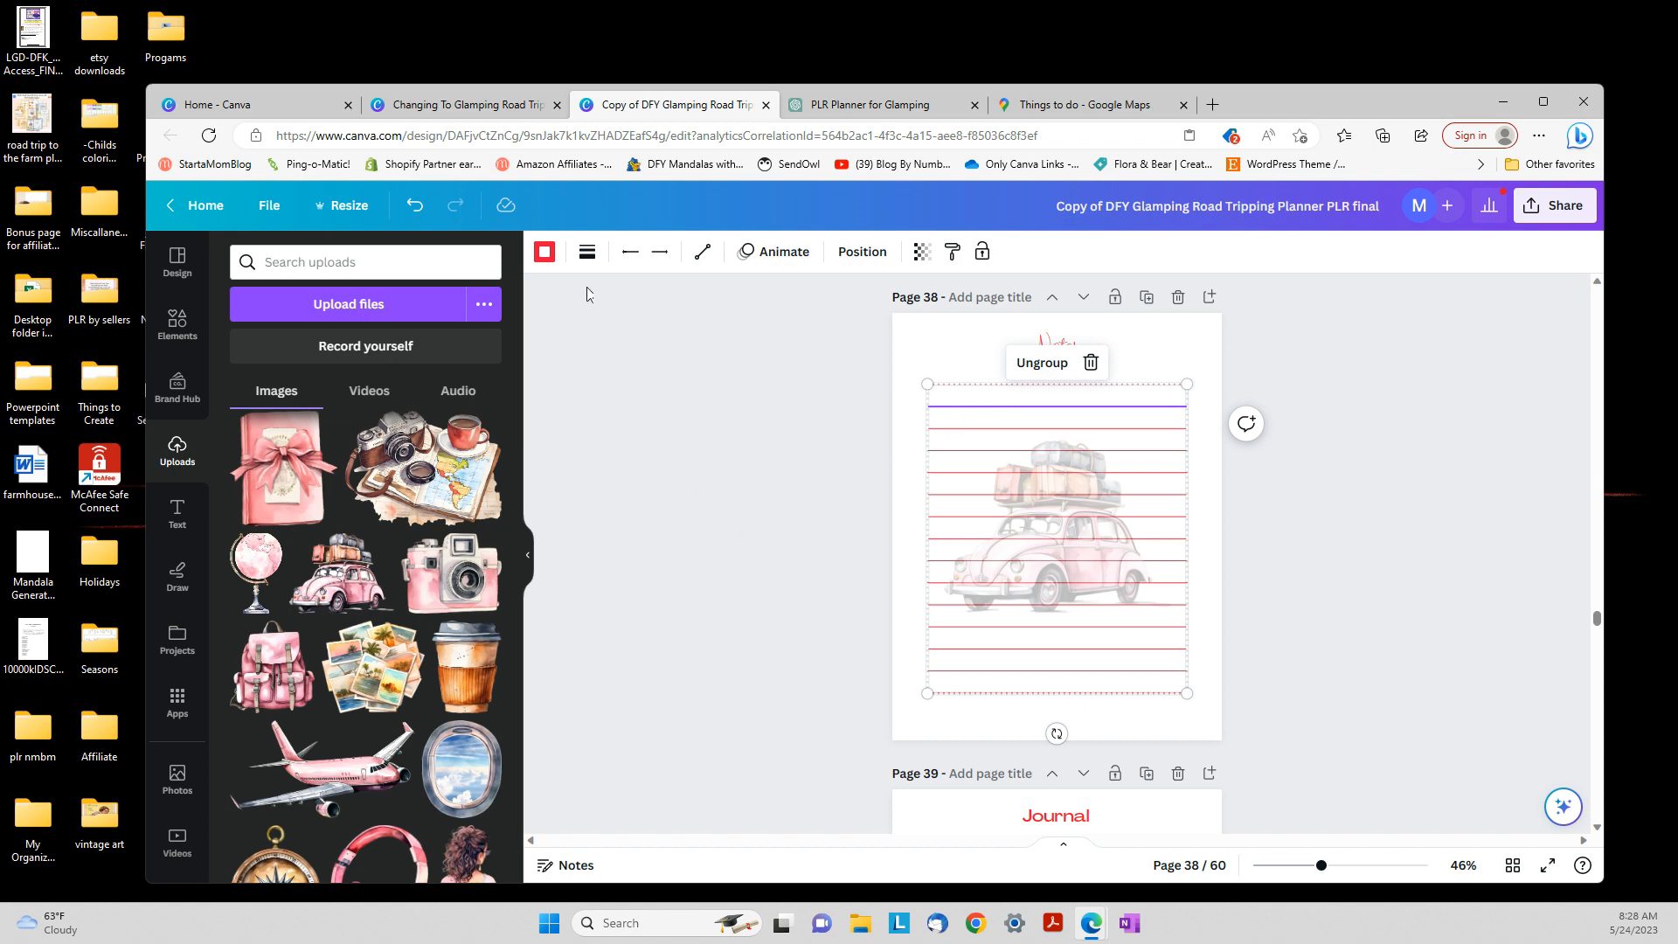
pyautogui.click(543, 252)
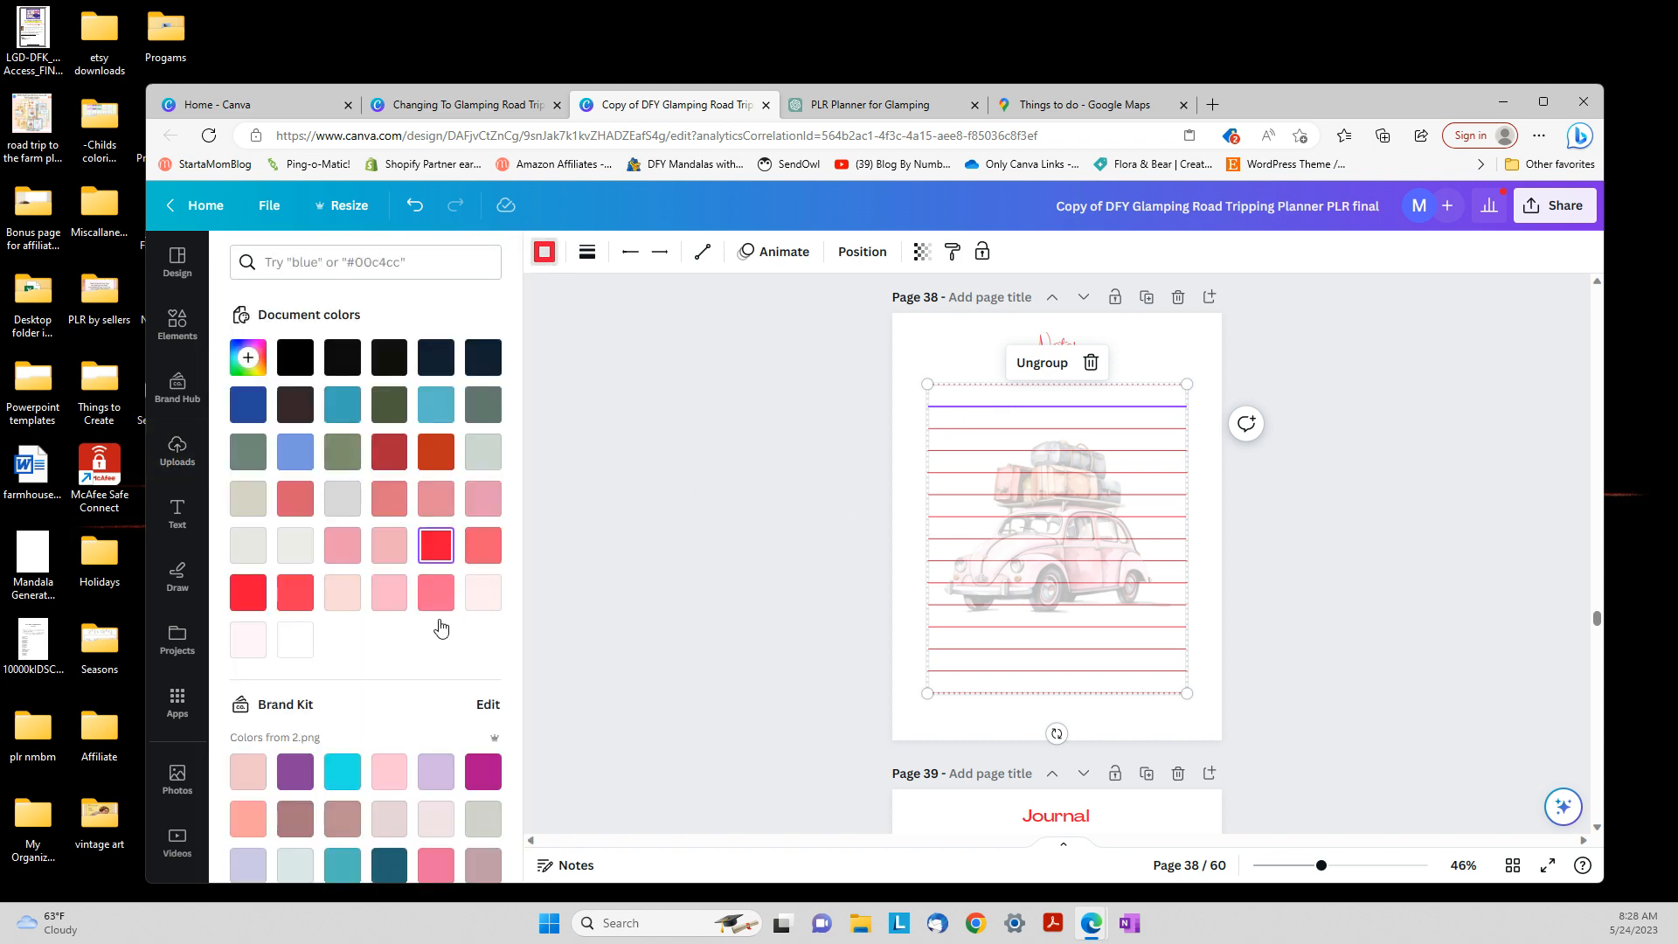
pyautogui.click(437, 591)
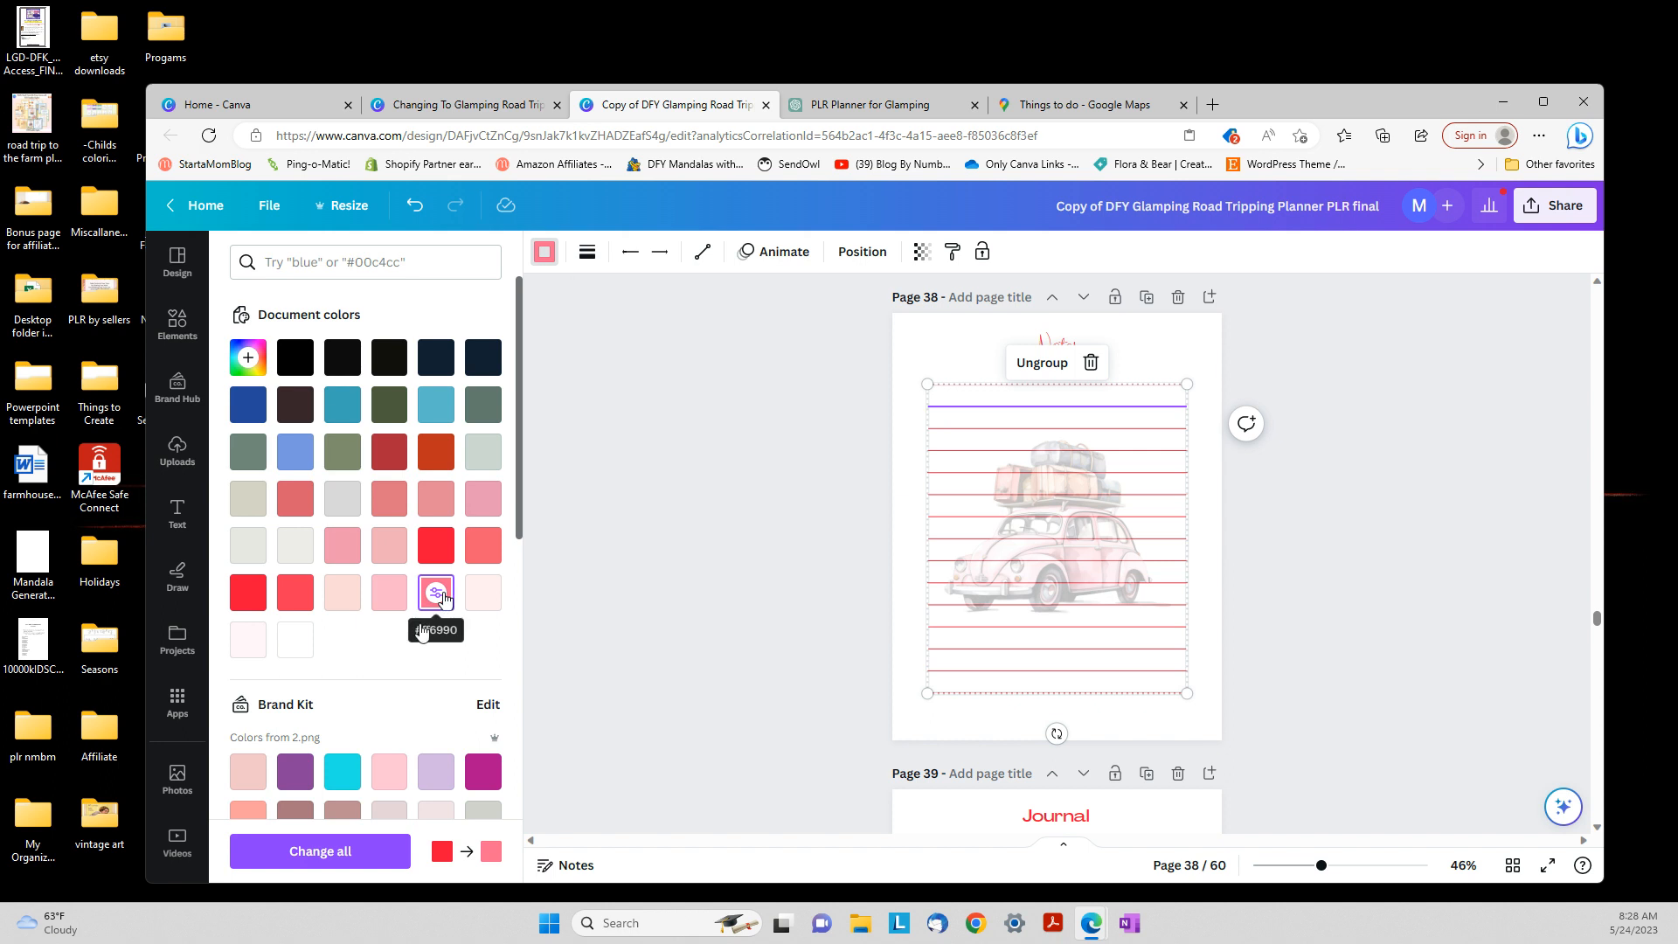
pyautogui.click(360, 852)
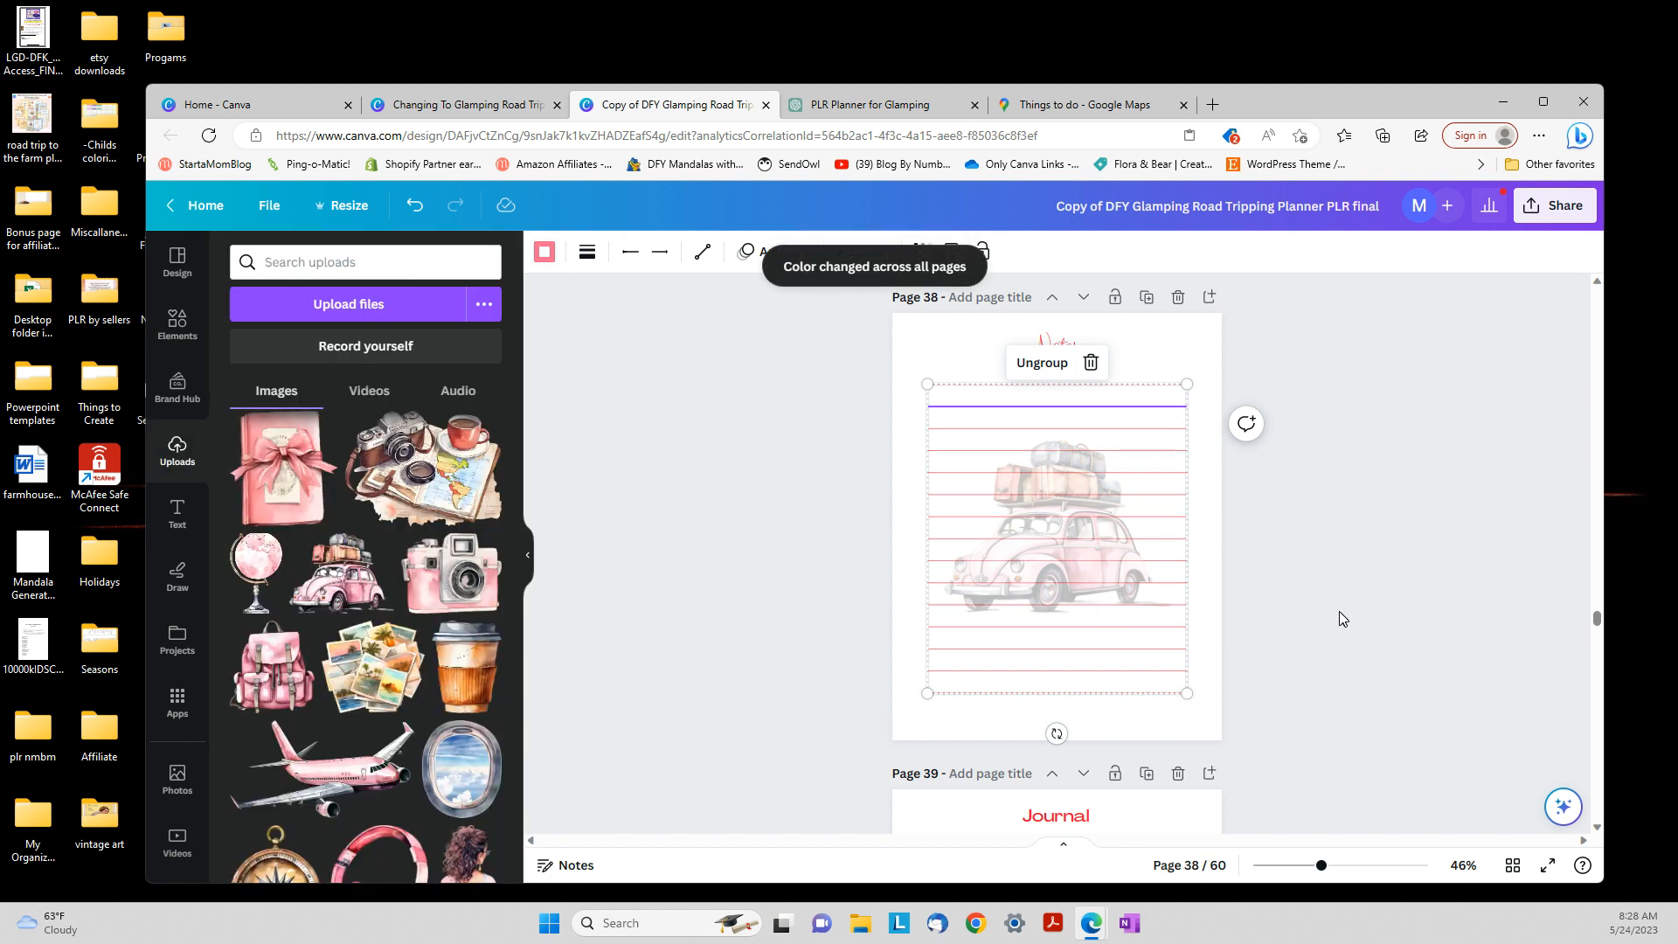
# Check the line colors on the Journal, Notes and Weekly Planner pages through page 47, and return to page 37
pyautogui.scroll(-5, 1358, 495)
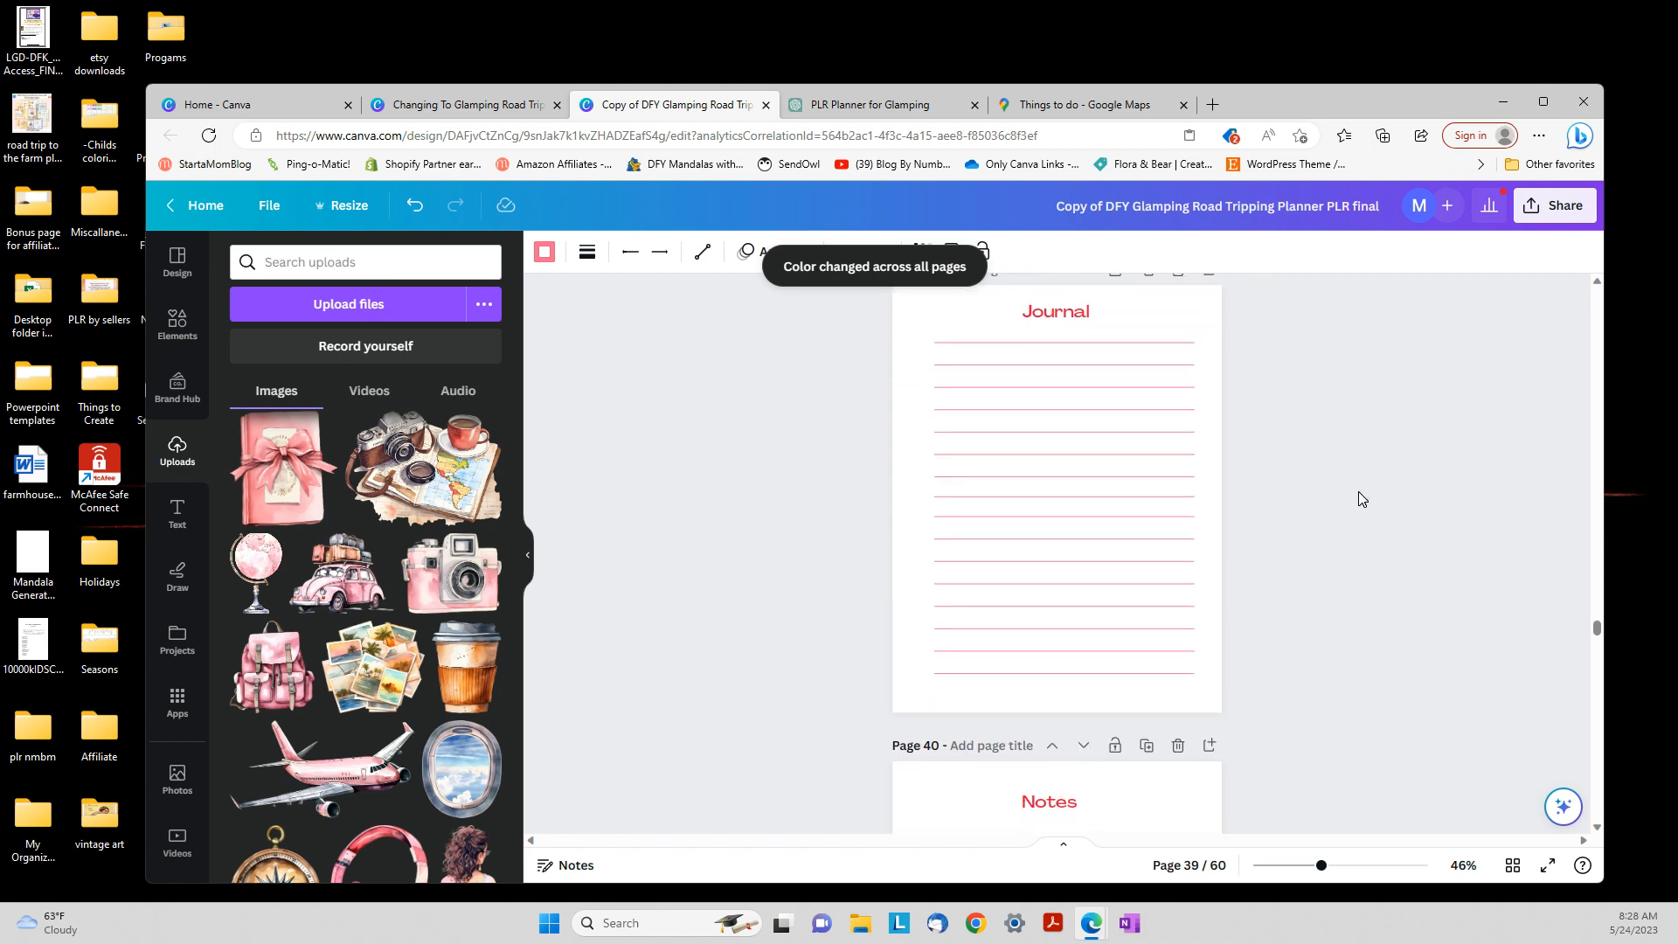
pyautogui.scroll(-12, 1272, 612)
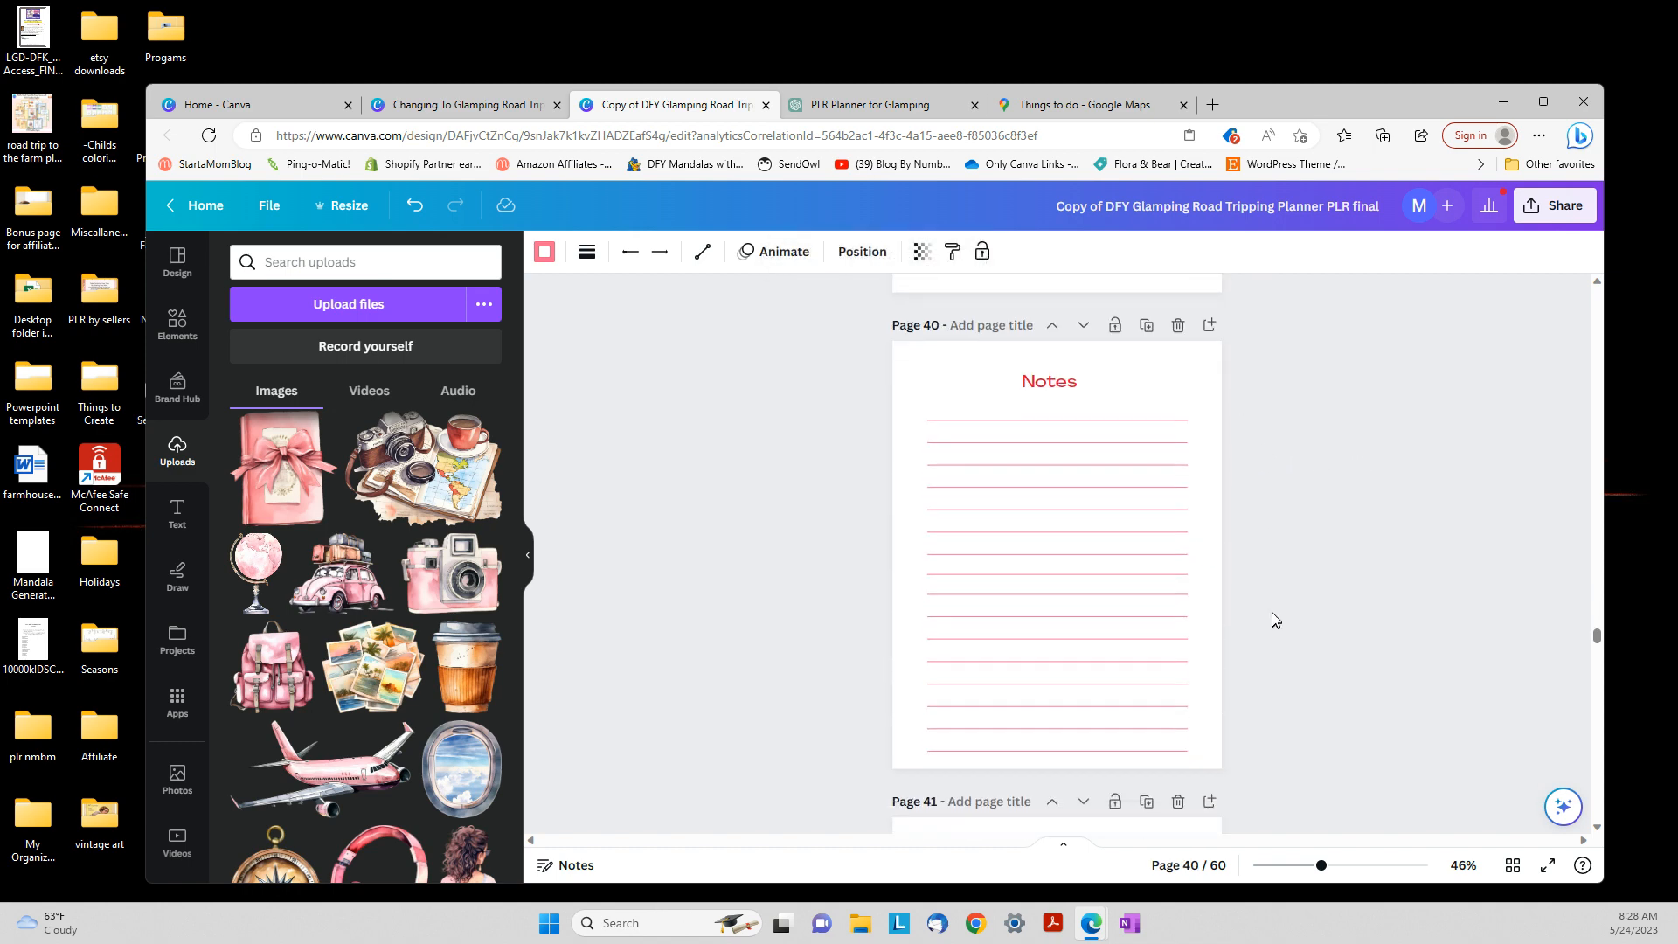
pyautogui.scroll(-13, 1271, 609)
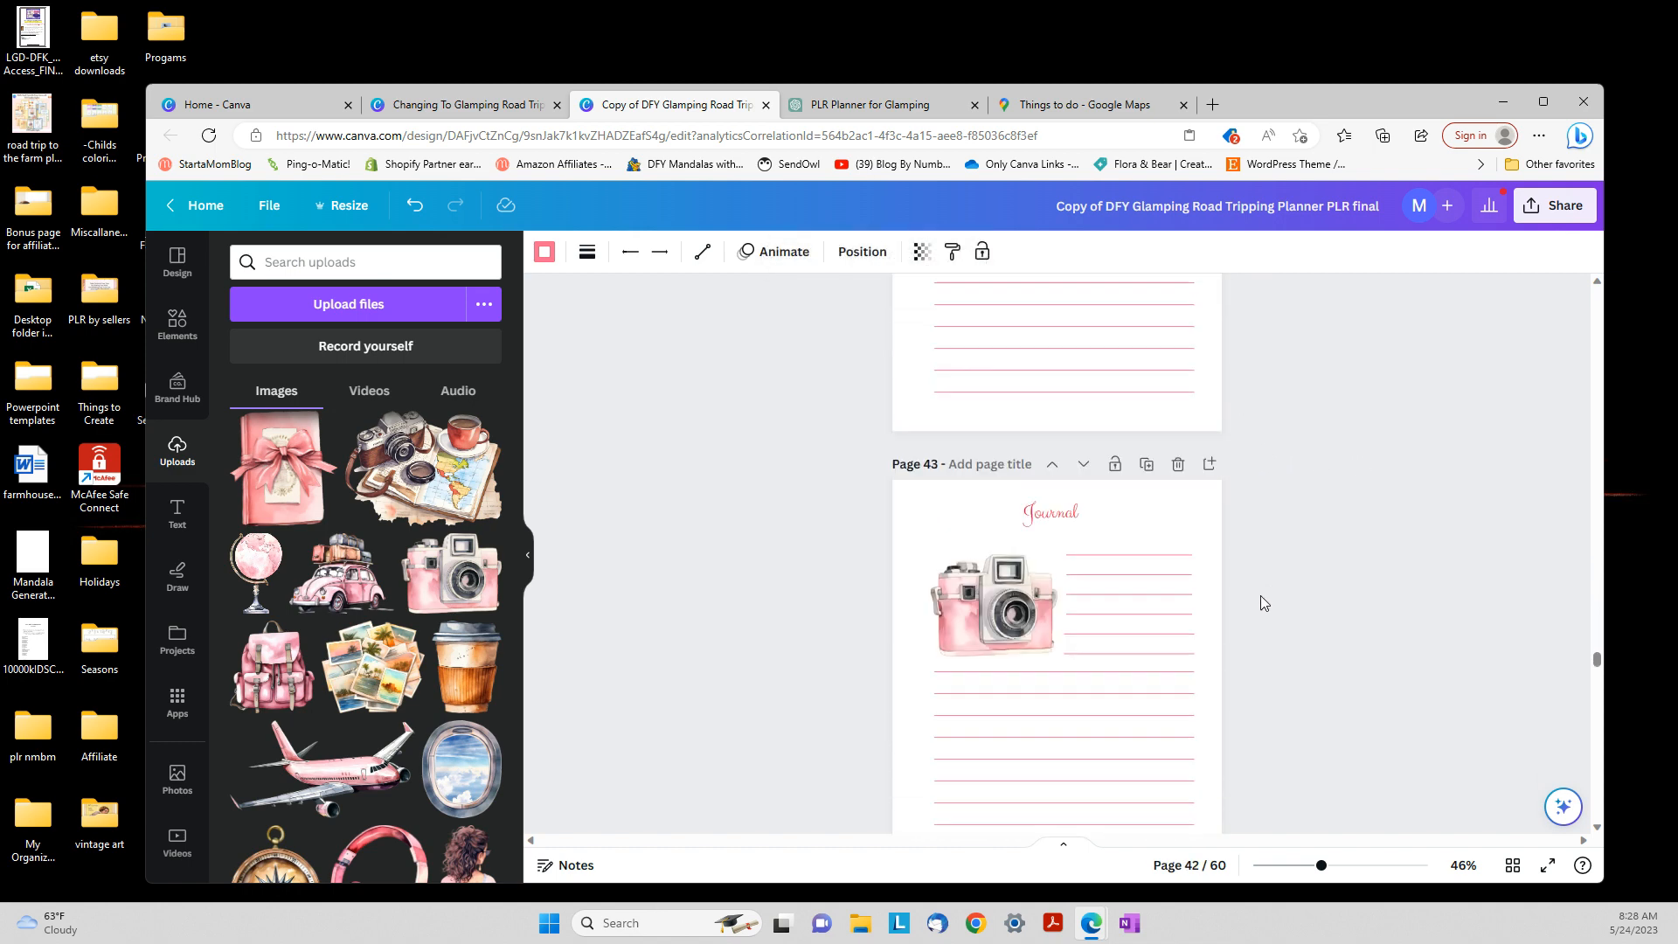
pyautogui.scroll(-12, 1261, 602)
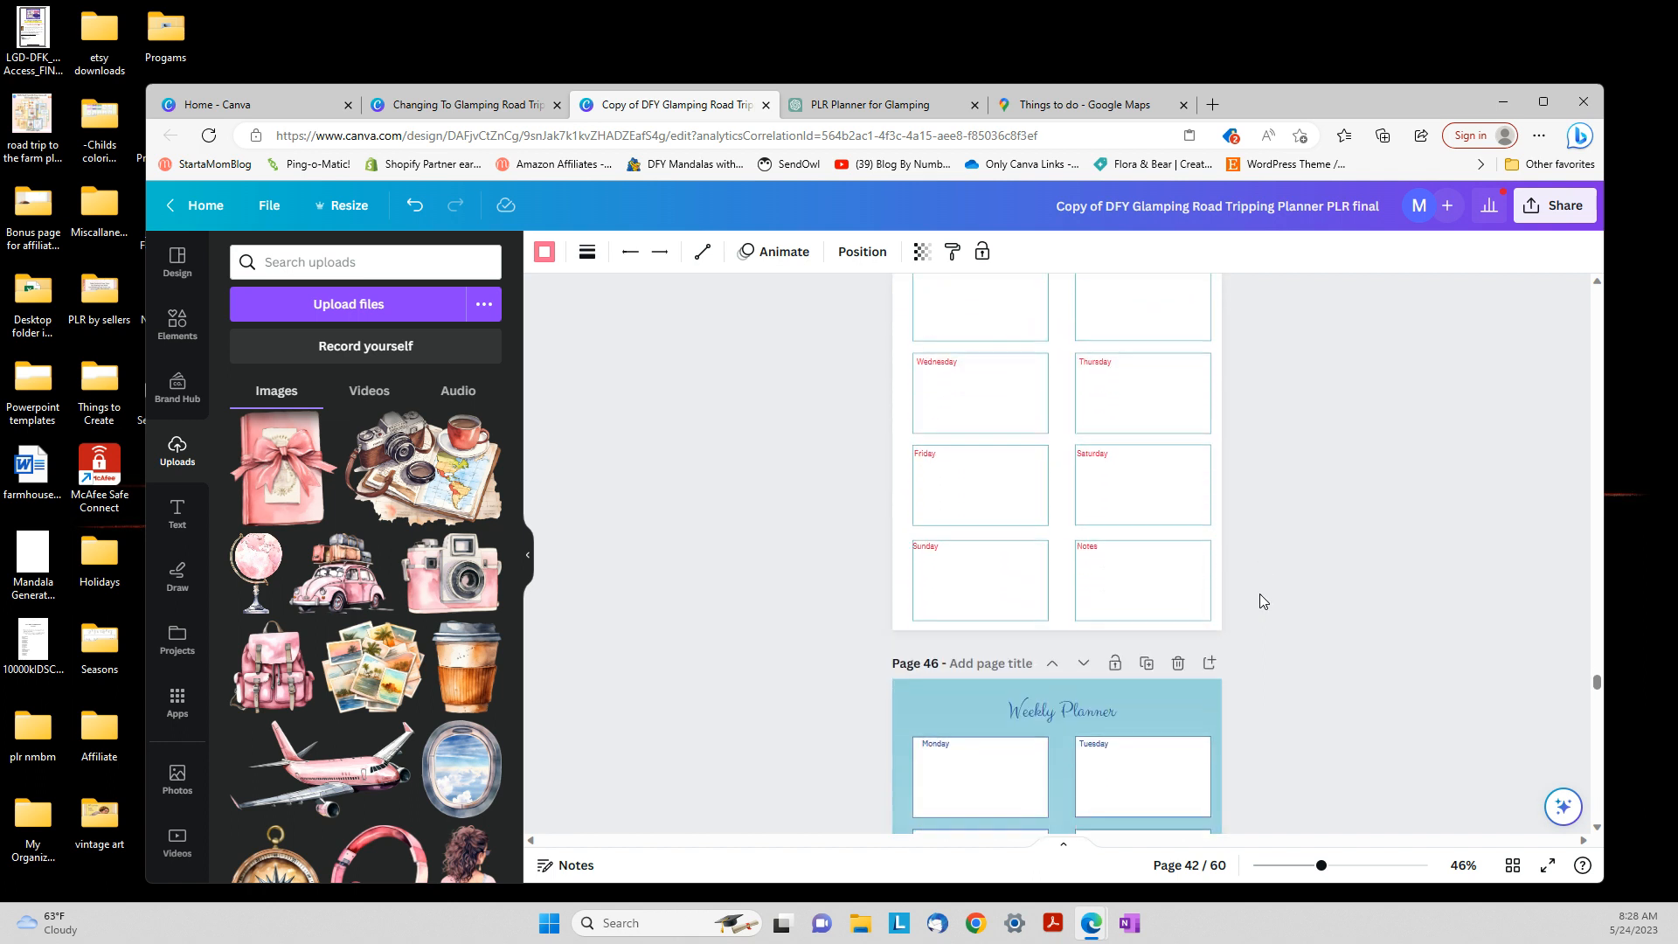
pyautogui.scroll(-4, 1261, 600)
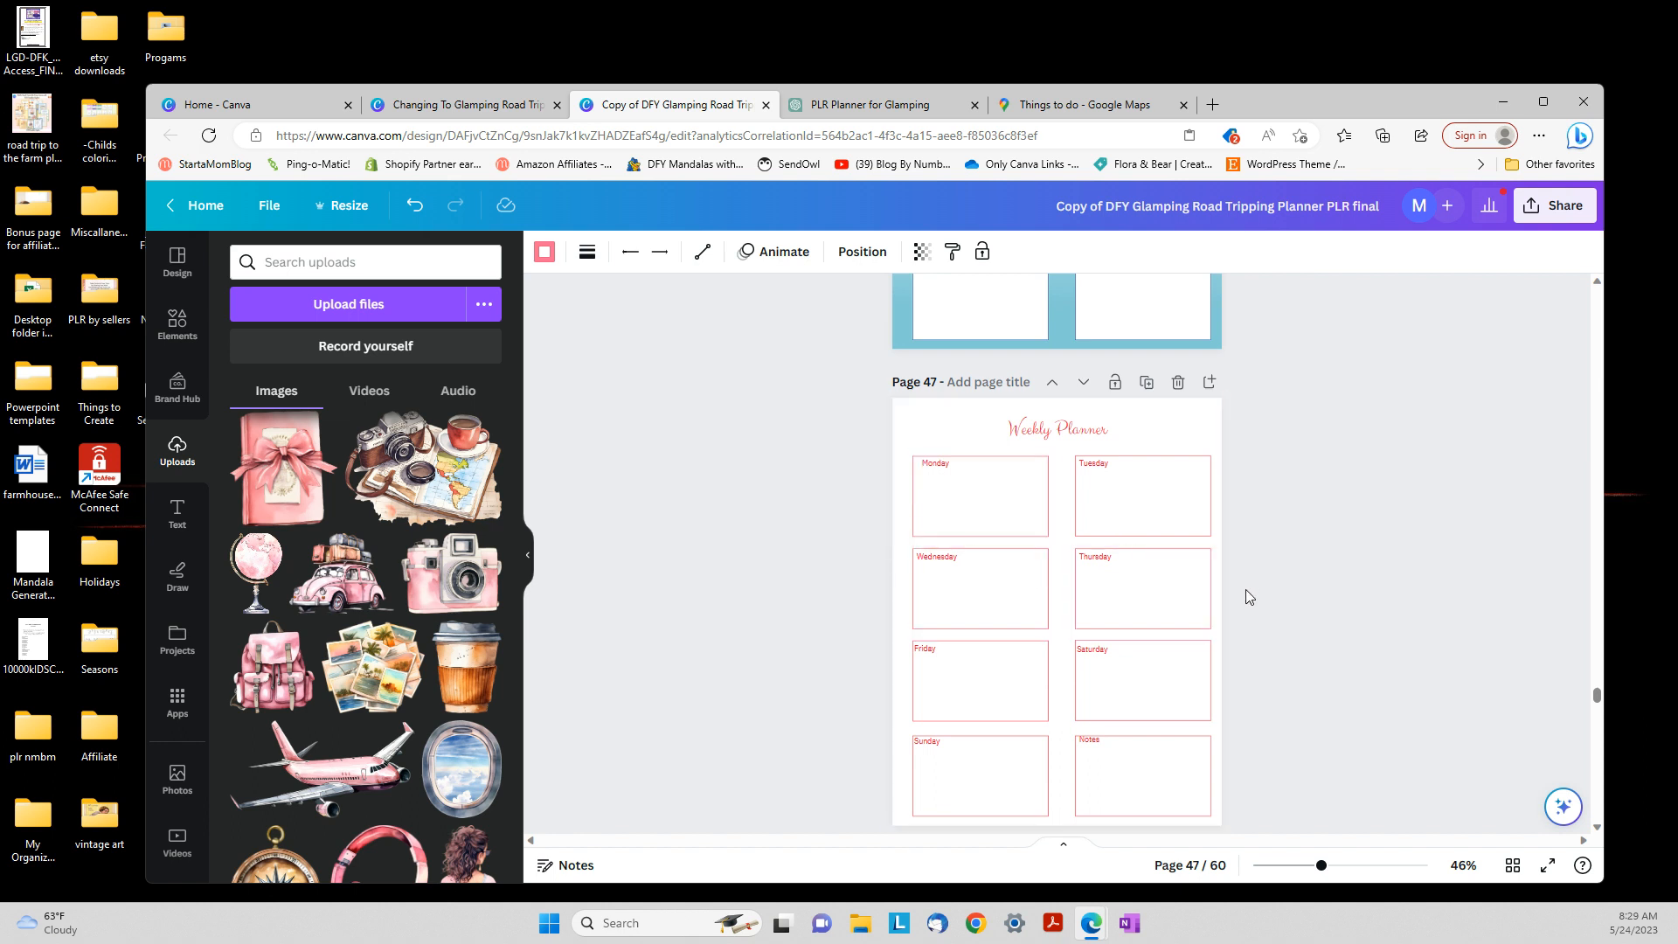
pyautogui.scroll(18, 1245, 589)
pyautogui.scroll(20, 1246, 590)
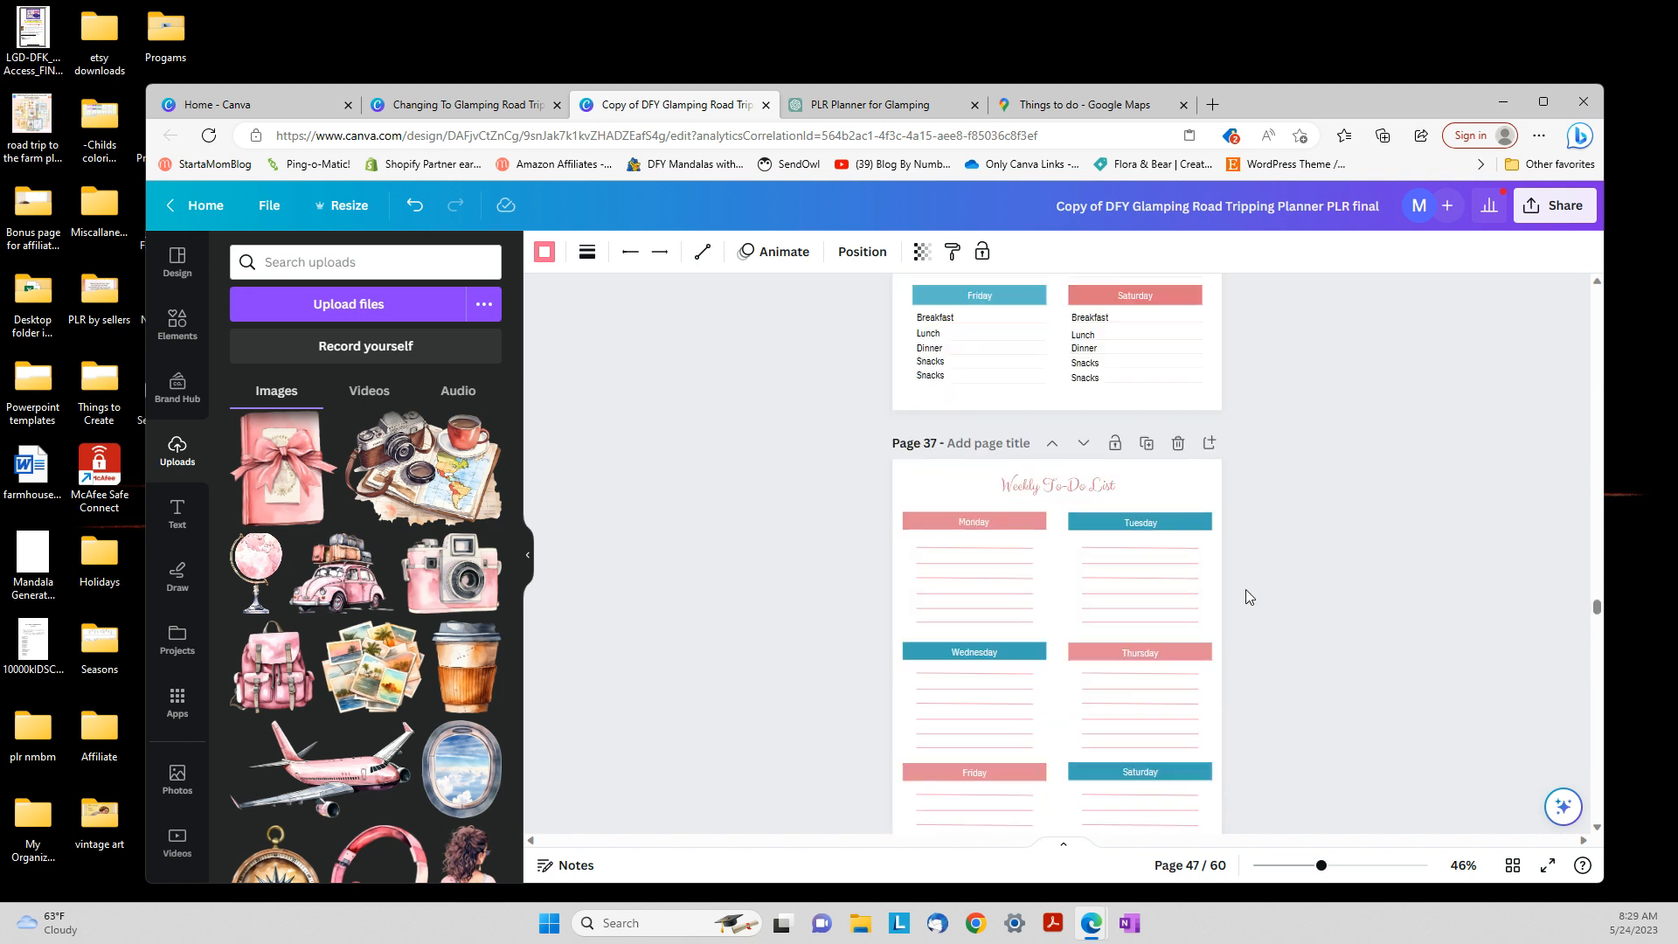
# Review the calendar, checklist, bucket list and Projects pages between pages 18 and 37 of the planner
pyautogui.scroll(18, 1246, 591)
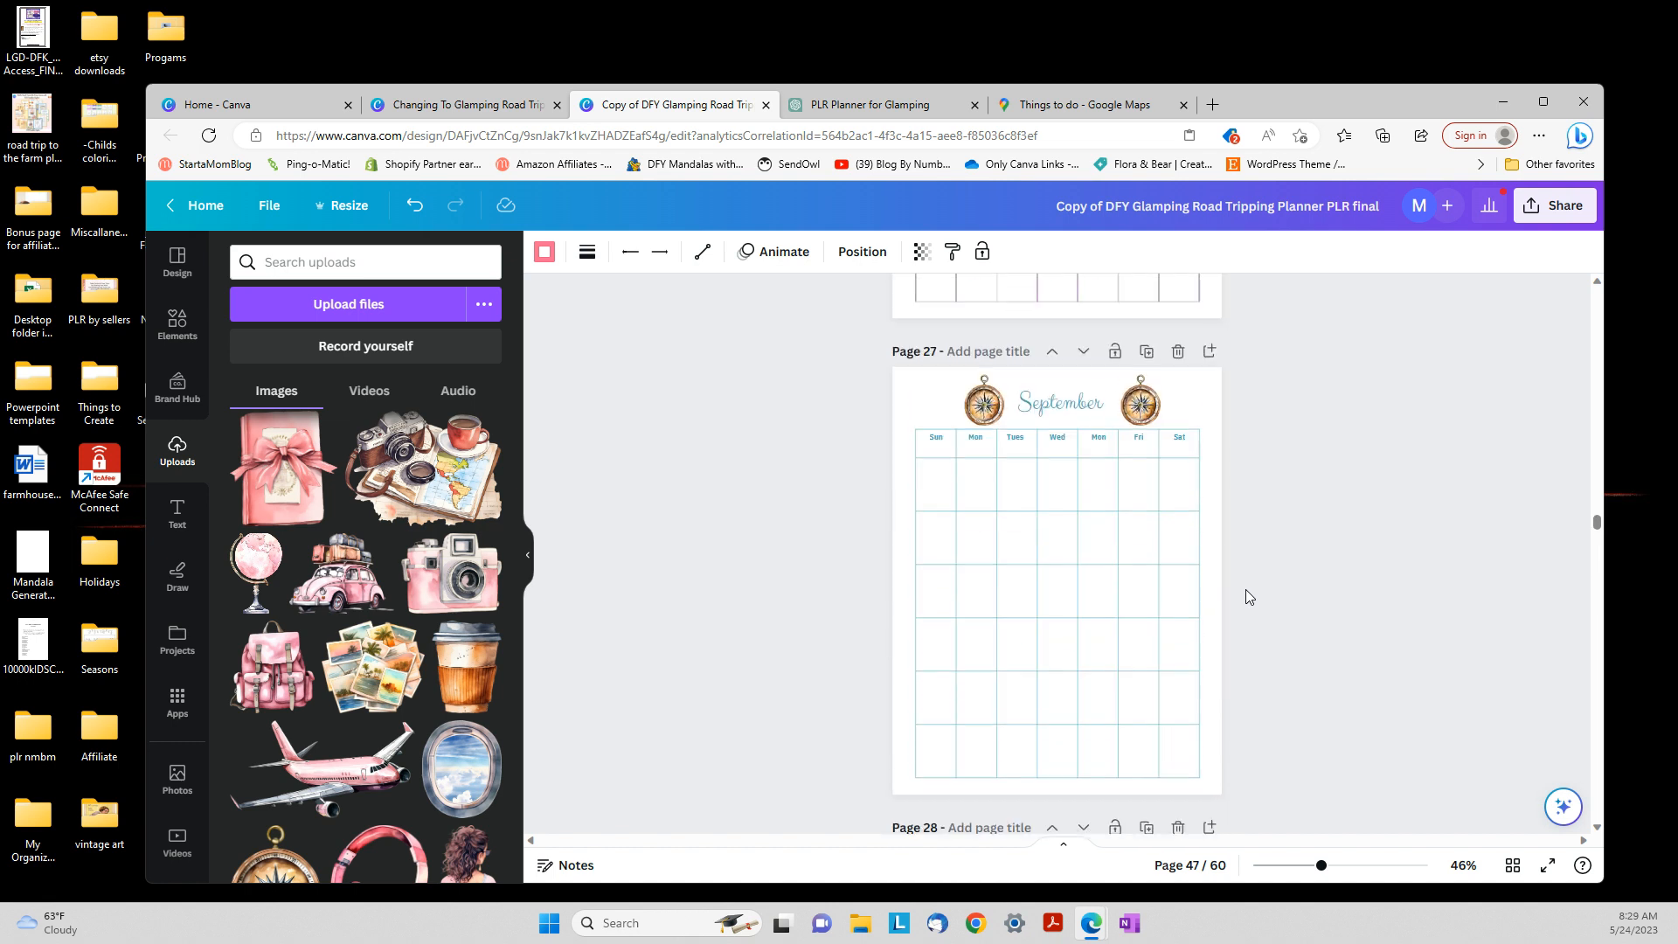
pyautogui.scroll(20, 1247, 597)
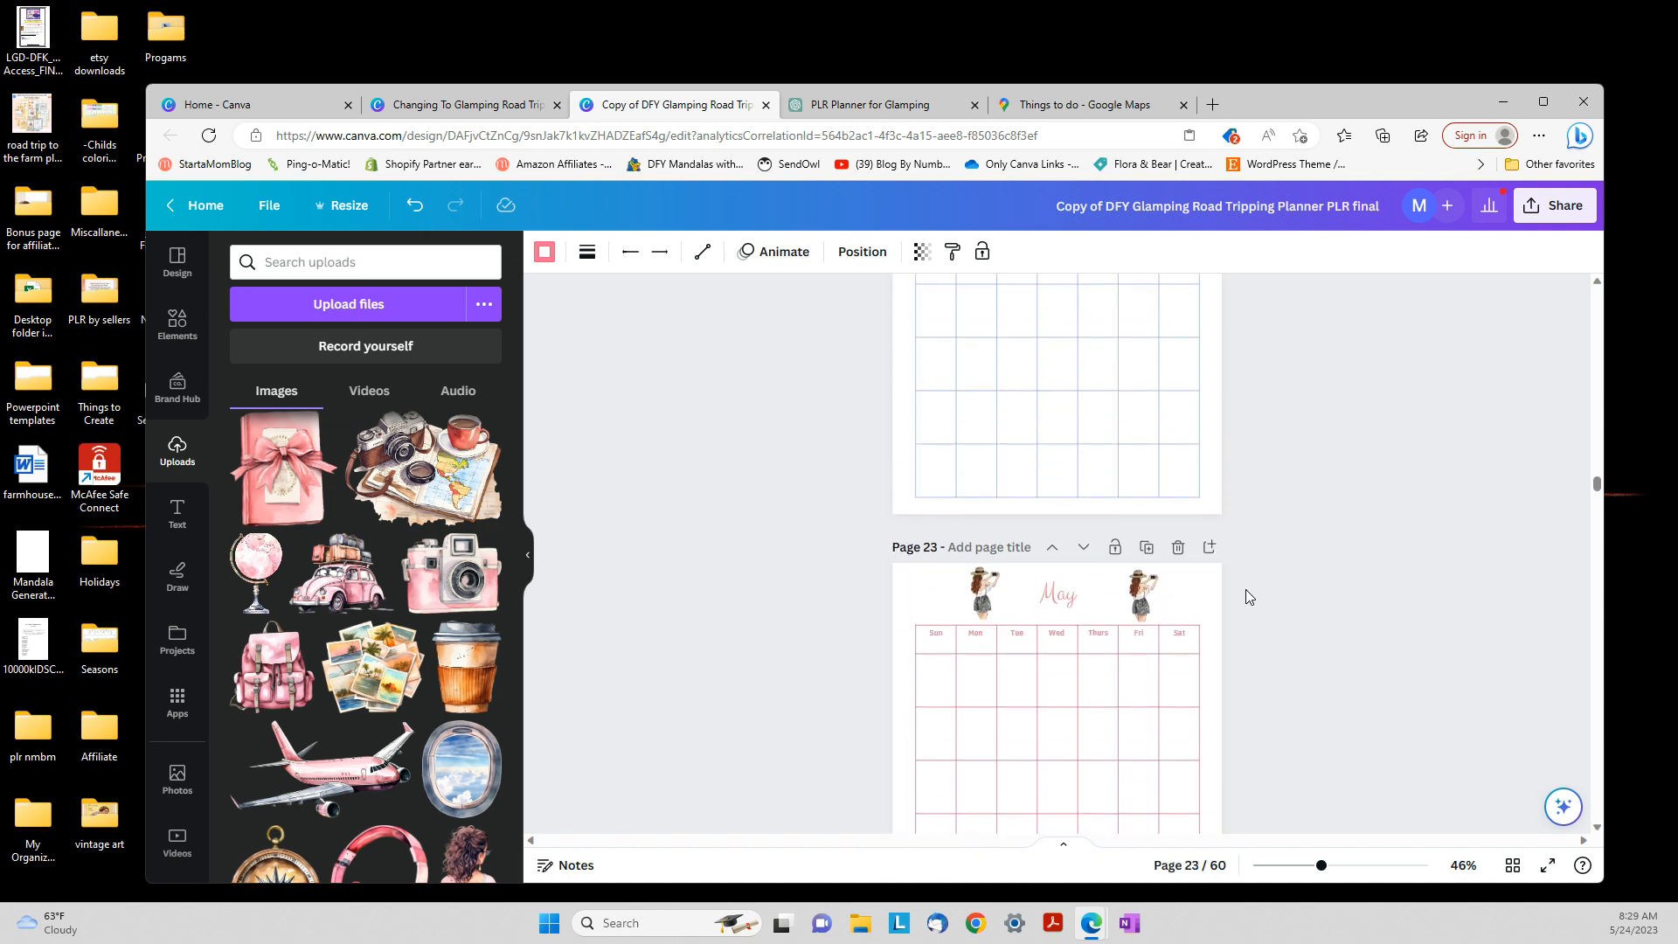
pyautogui.scroll(18, 1247, 596)
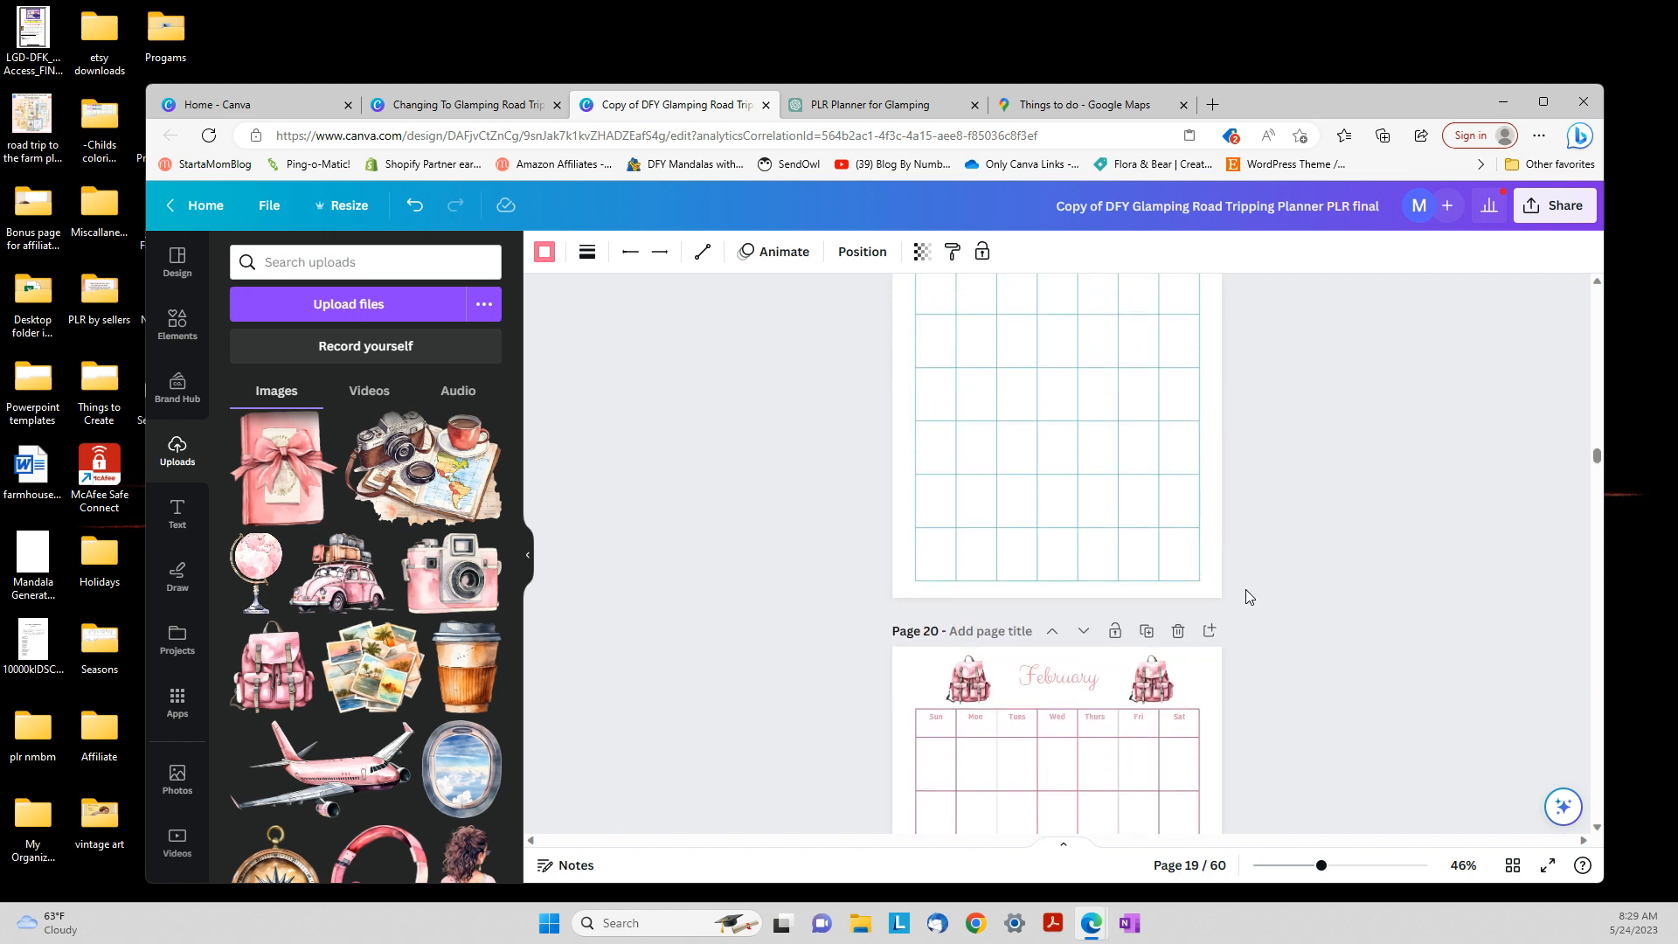
pyautogui.scroll(9, 1247, 594)
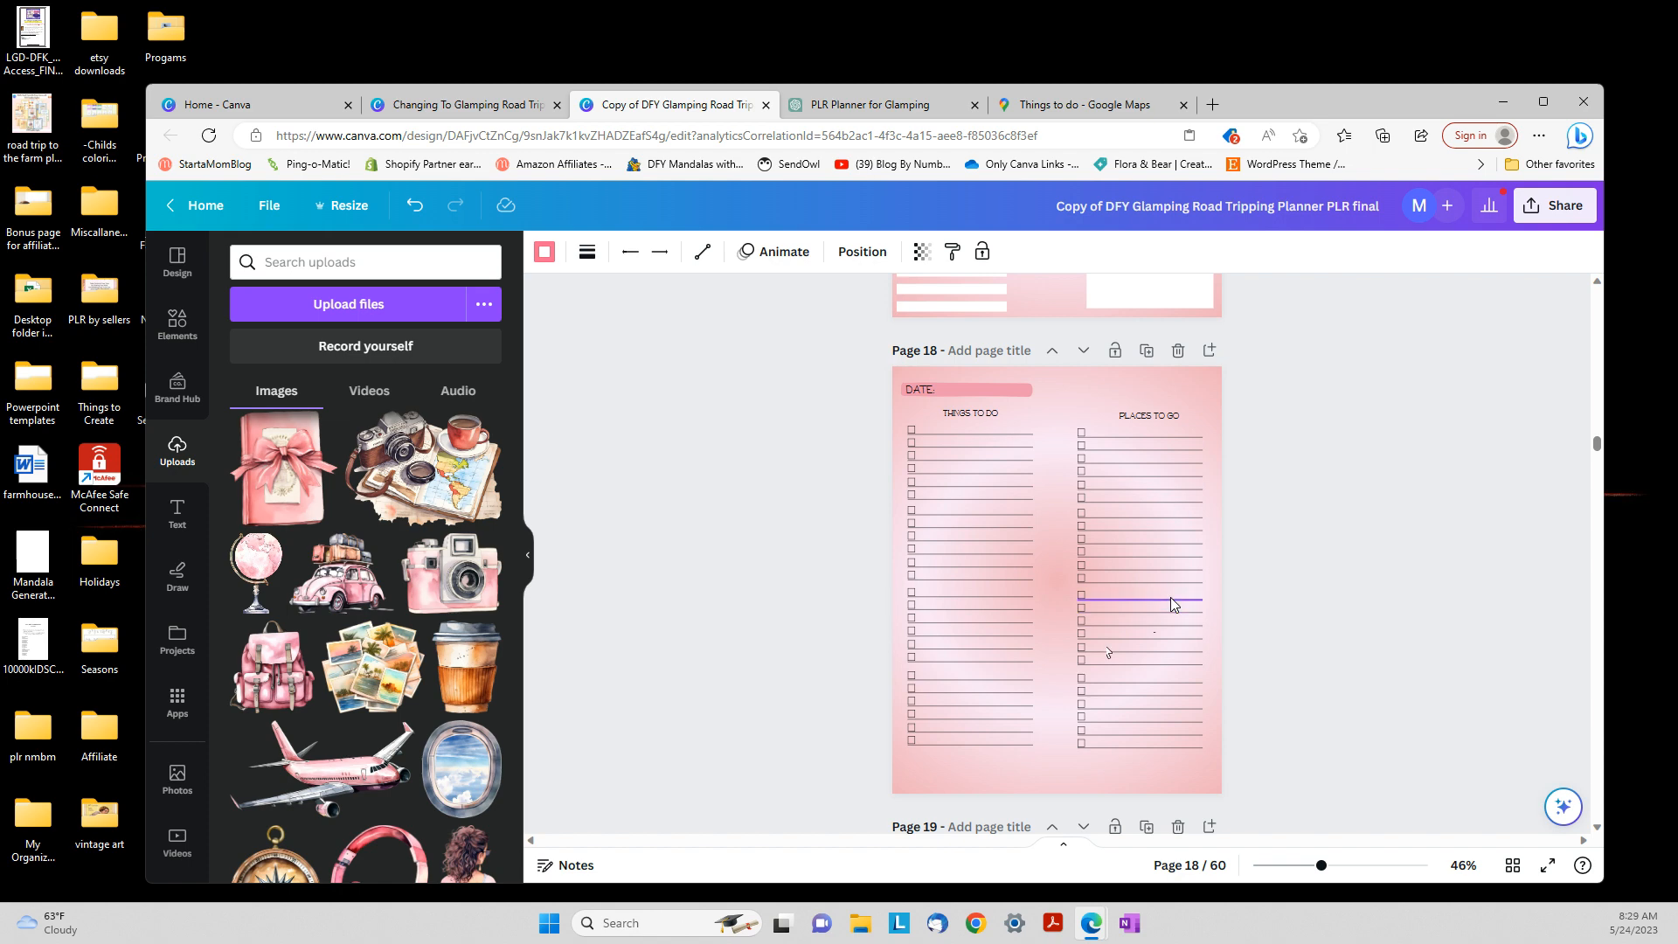
pyautogui.scroll(-3, 1171, 598)
pyautogui.scroll(-20, 1172, 605)
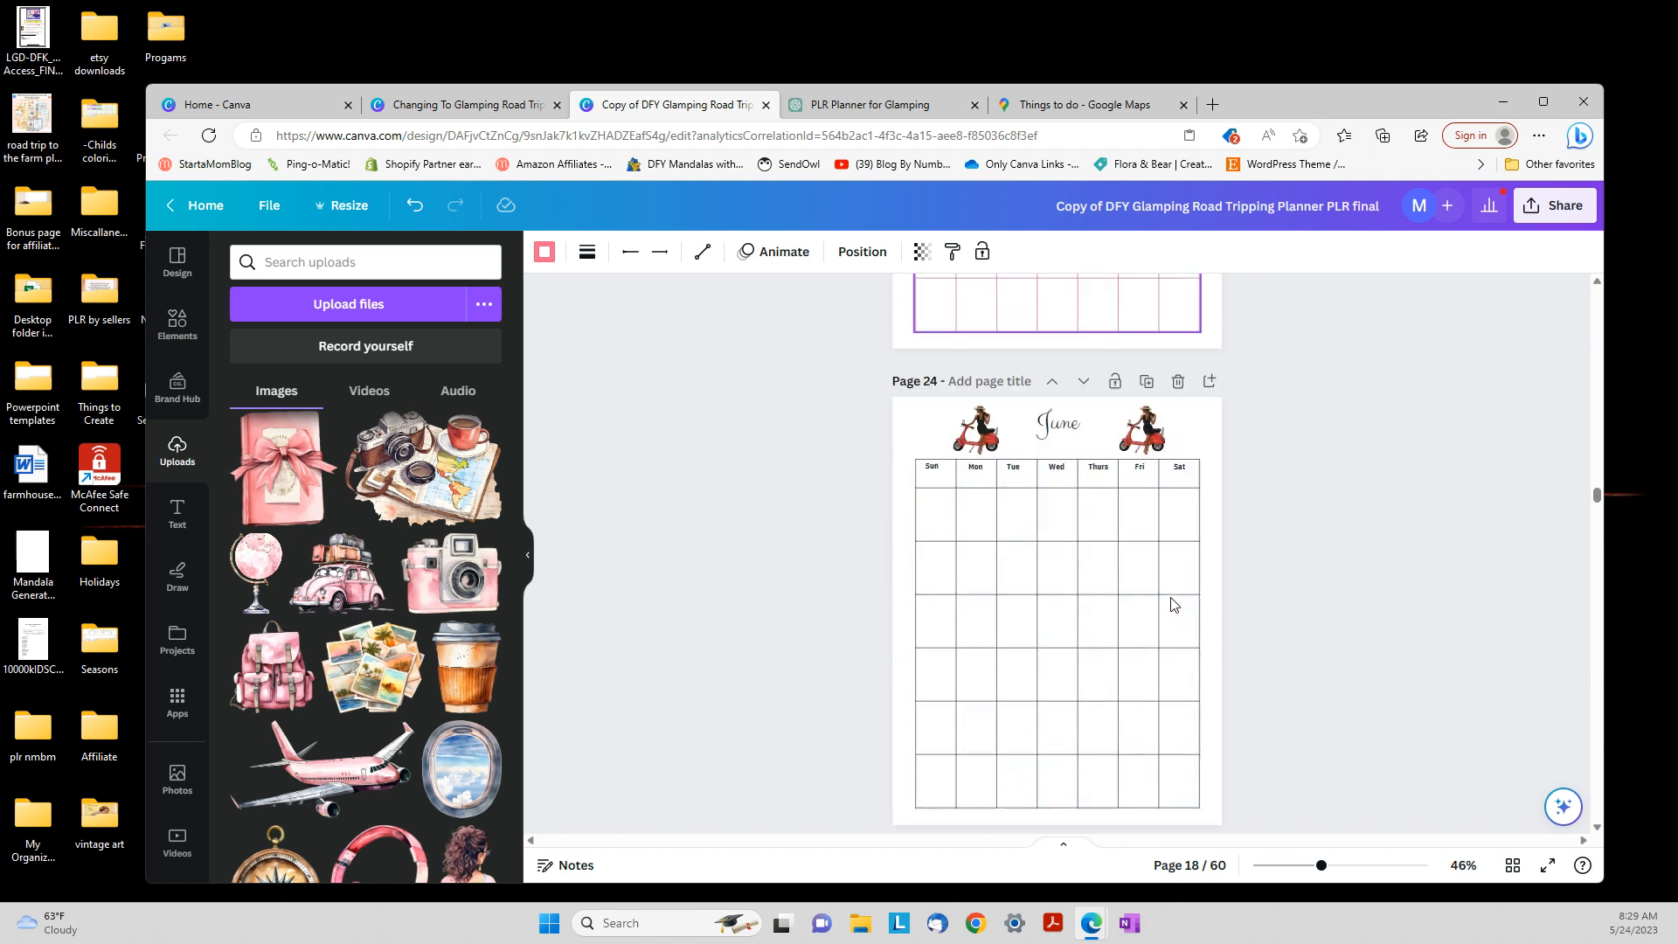
pyautogui.scroll(-20, 1172, 605)
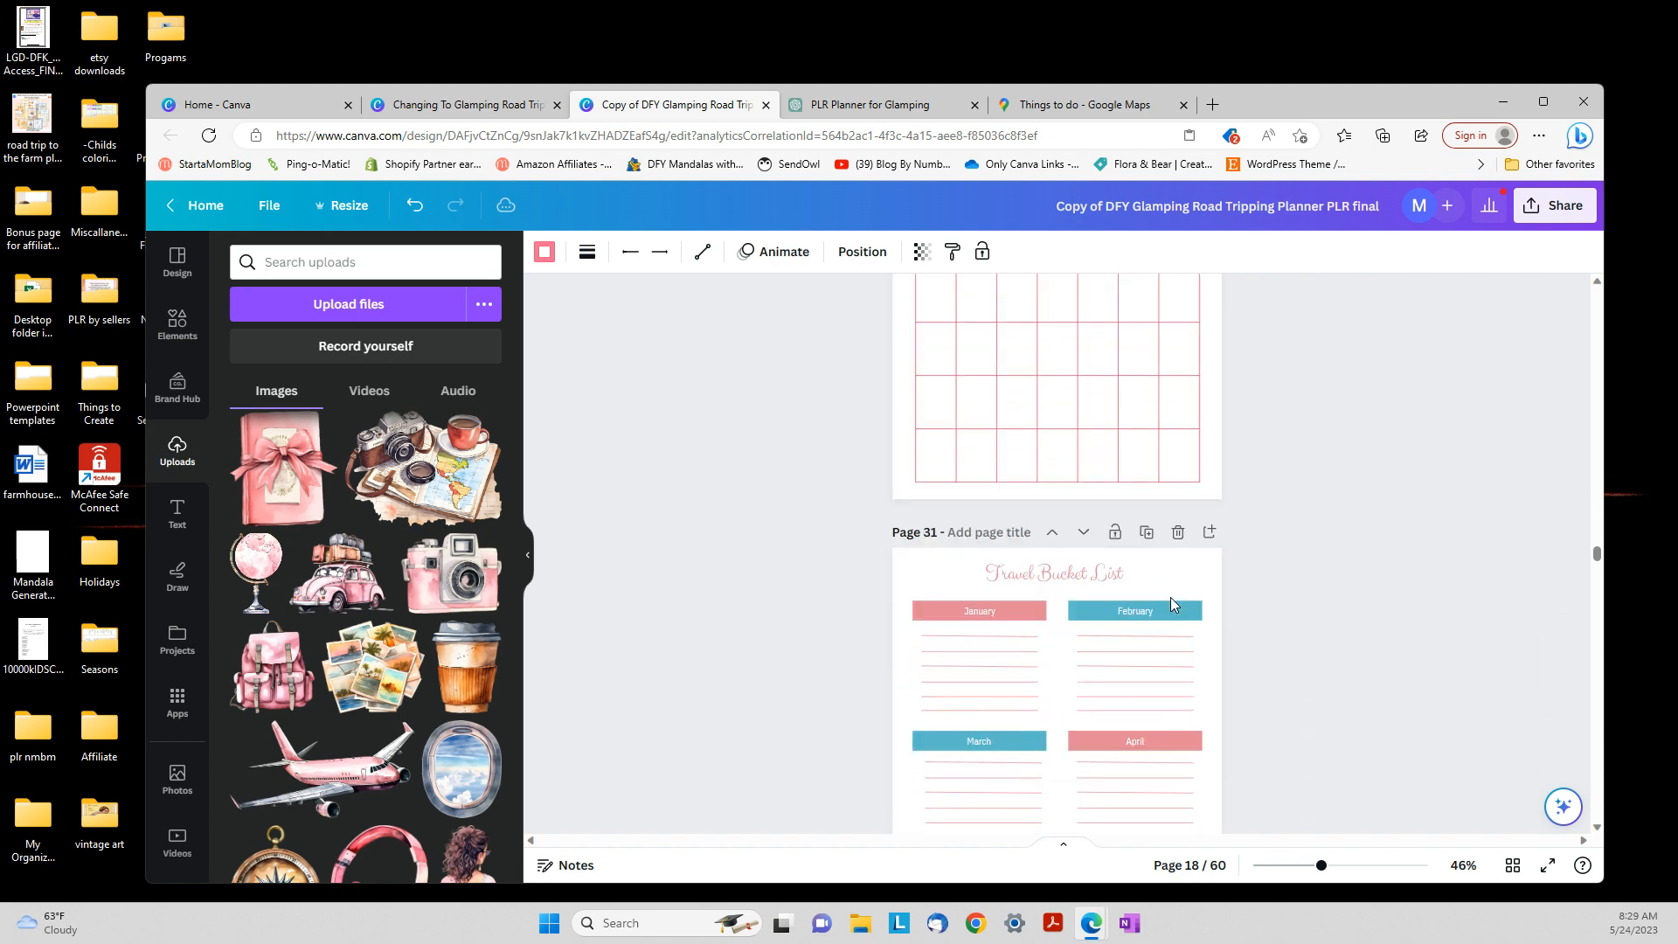
pyautogui.scroll(-18, 1172, 603)
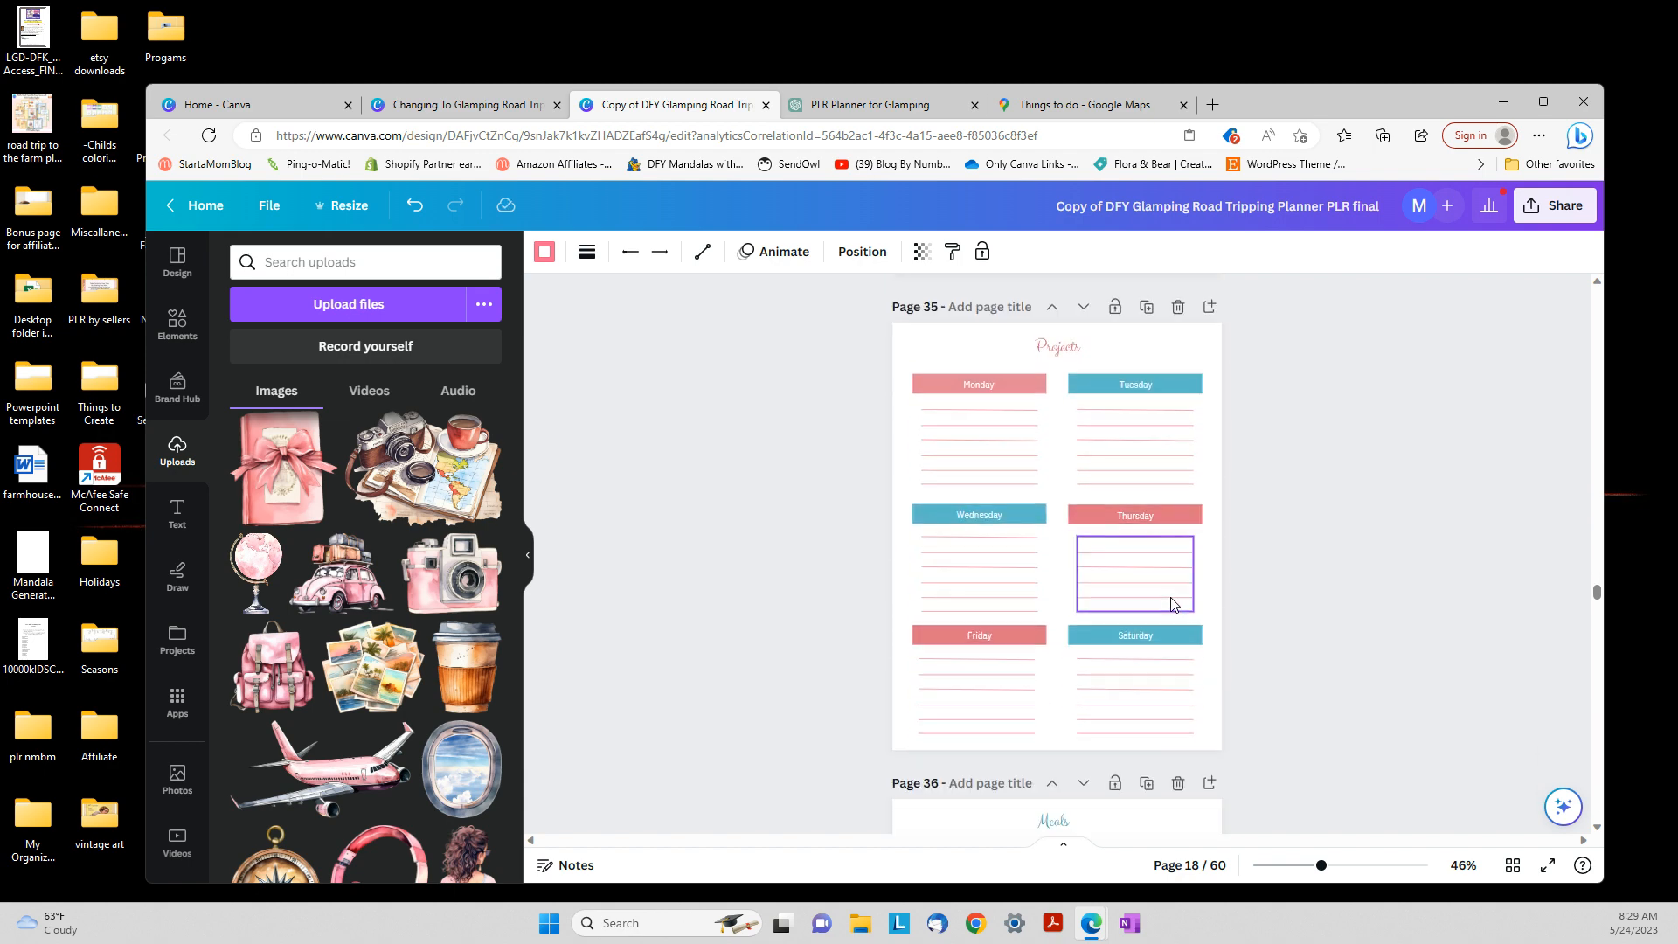
# Export all 60 planner pages as a Microsoft PowerPoint document and save it under the suggested name in the A Glamping adventure folder
pyautogui.click(1556, 205)
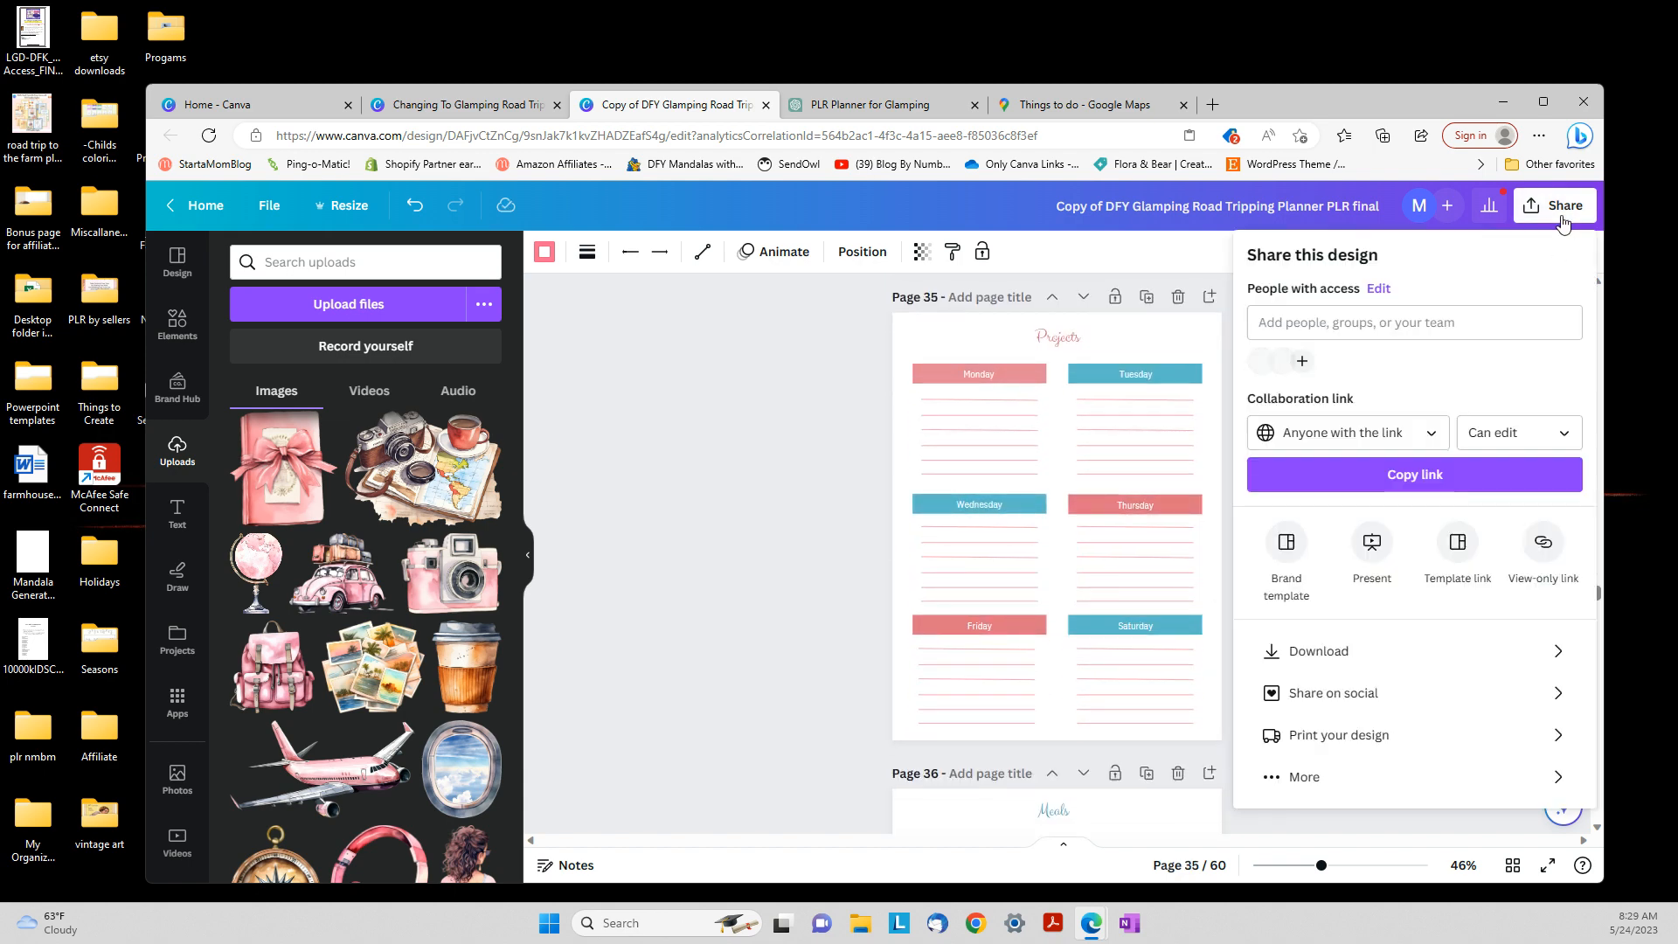
pyautogui.click(1319, 777)
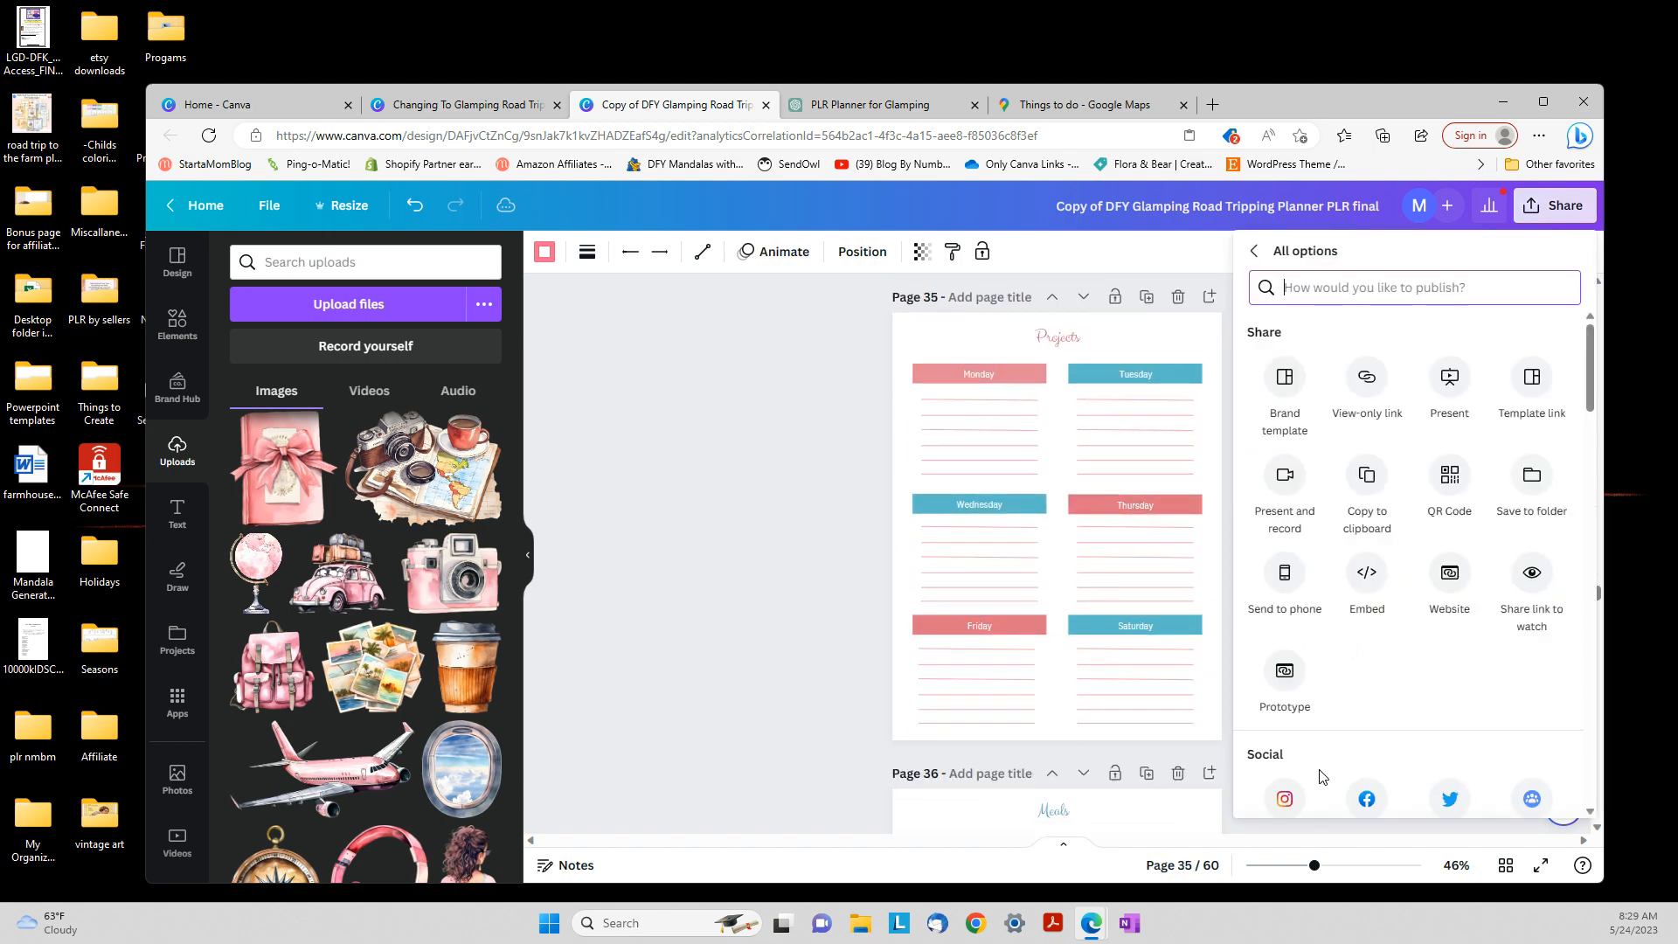
pyautogui.write('pow')
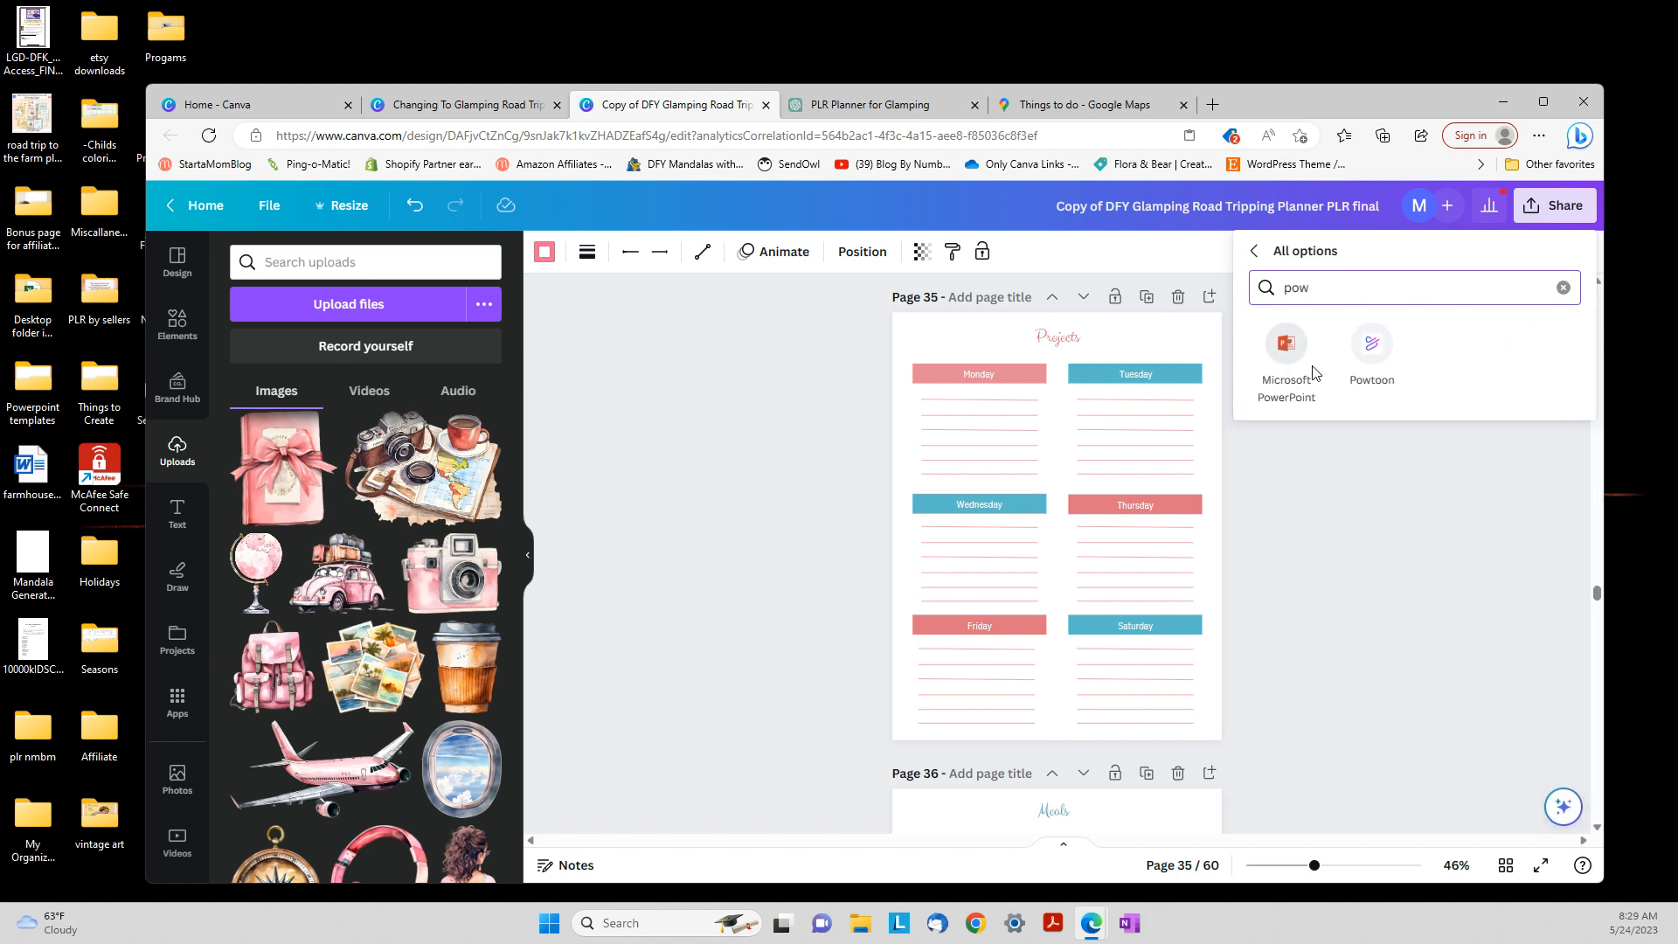
pyautogui.click(1288, 348)
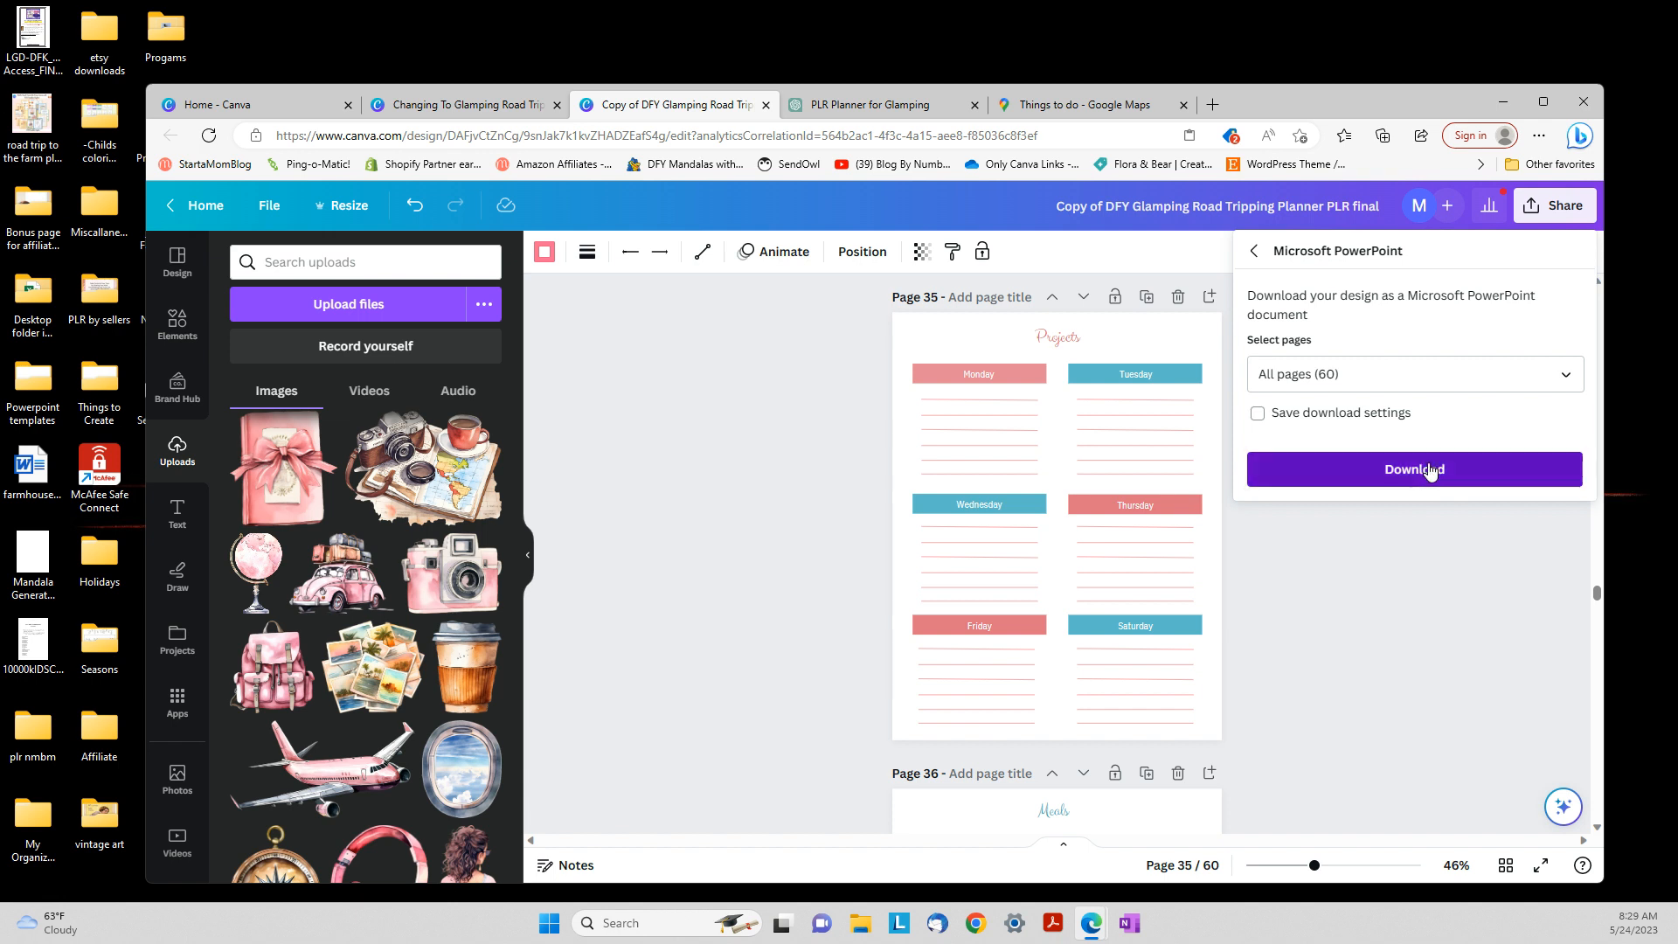
pyautogui.click(1430, 471)
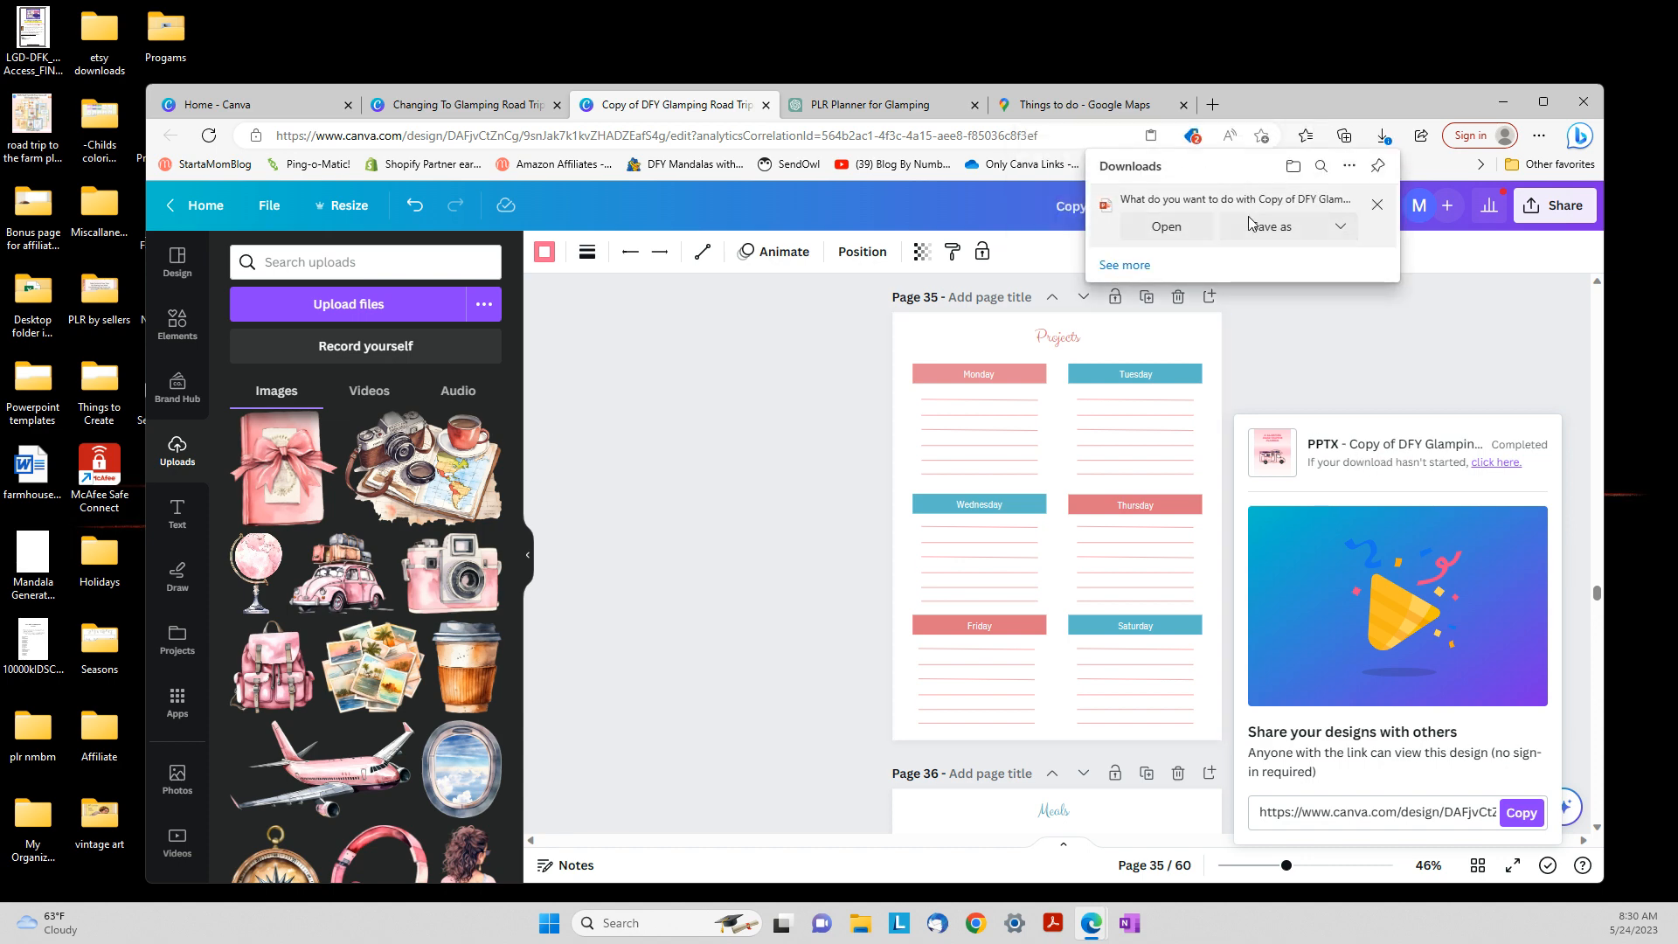
pyautogui.click(1259, 236)
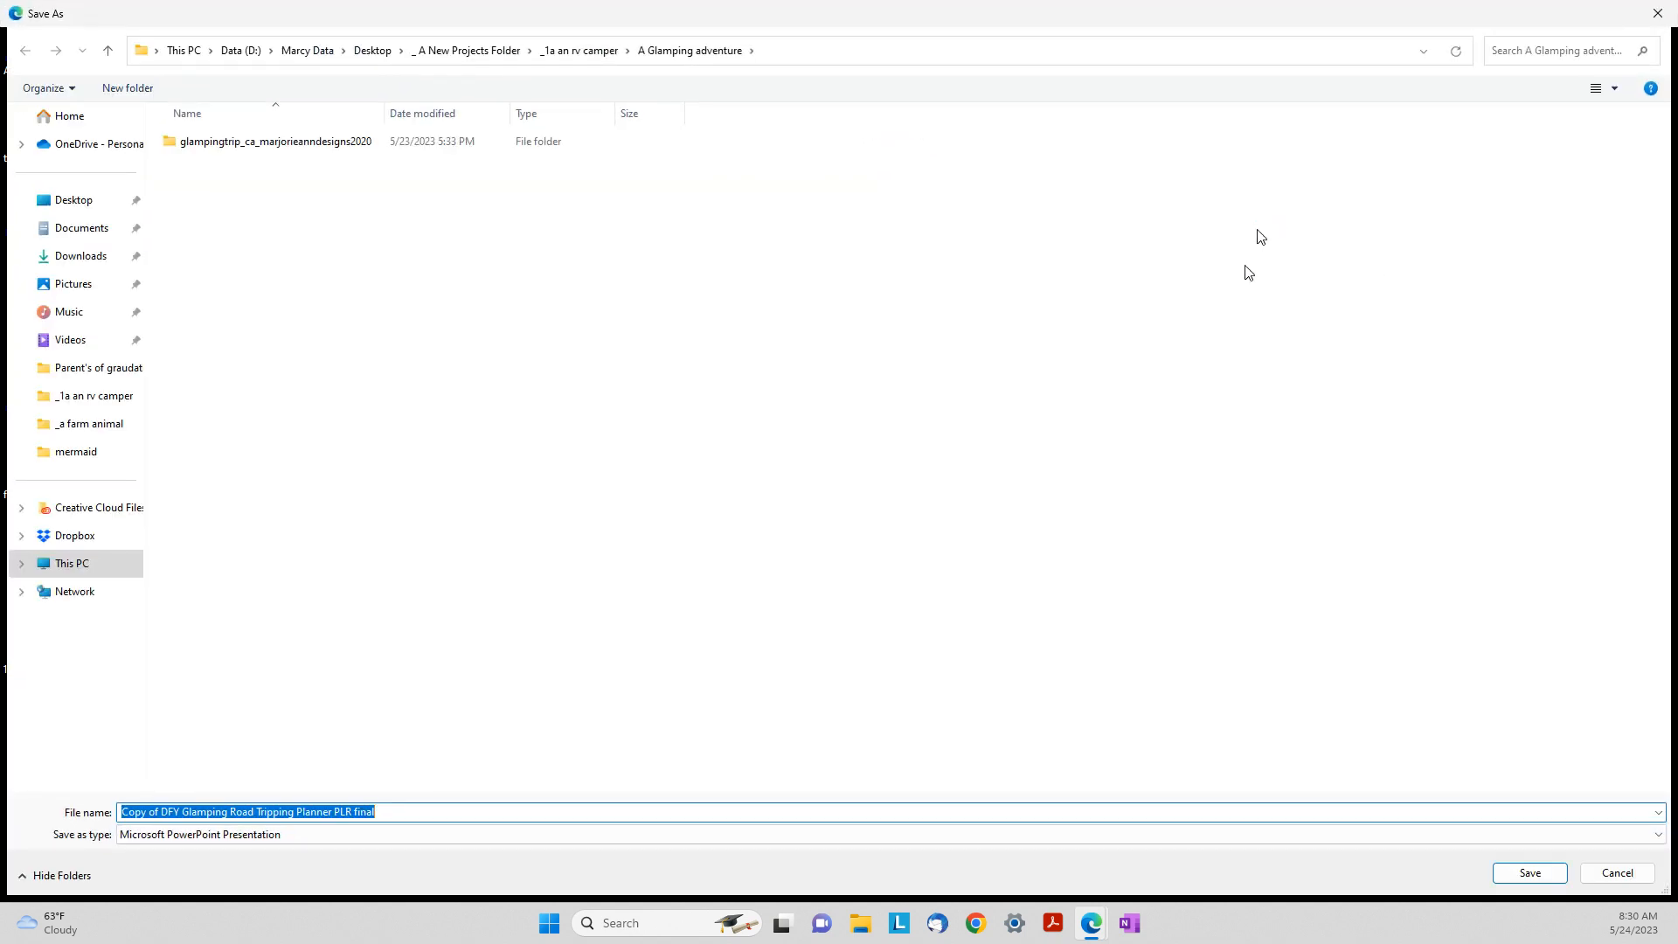
pyautogui.click(1525, 874)
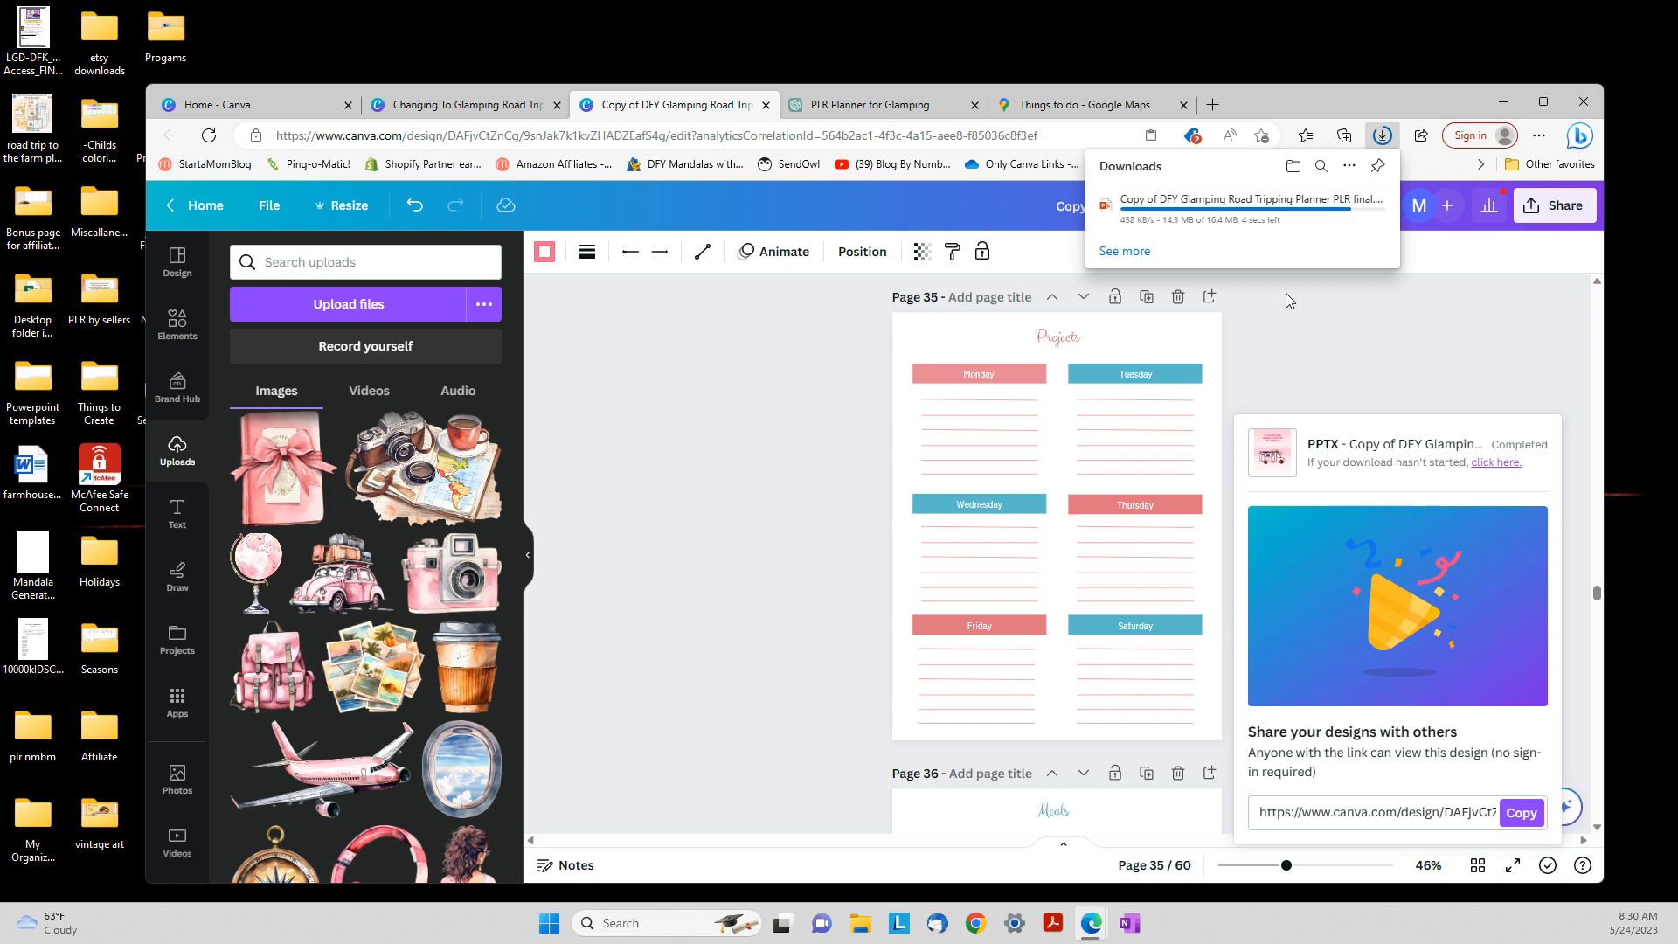
pyautogui.click(1287, 292)
pyautogui.rightClick(1287, 292)
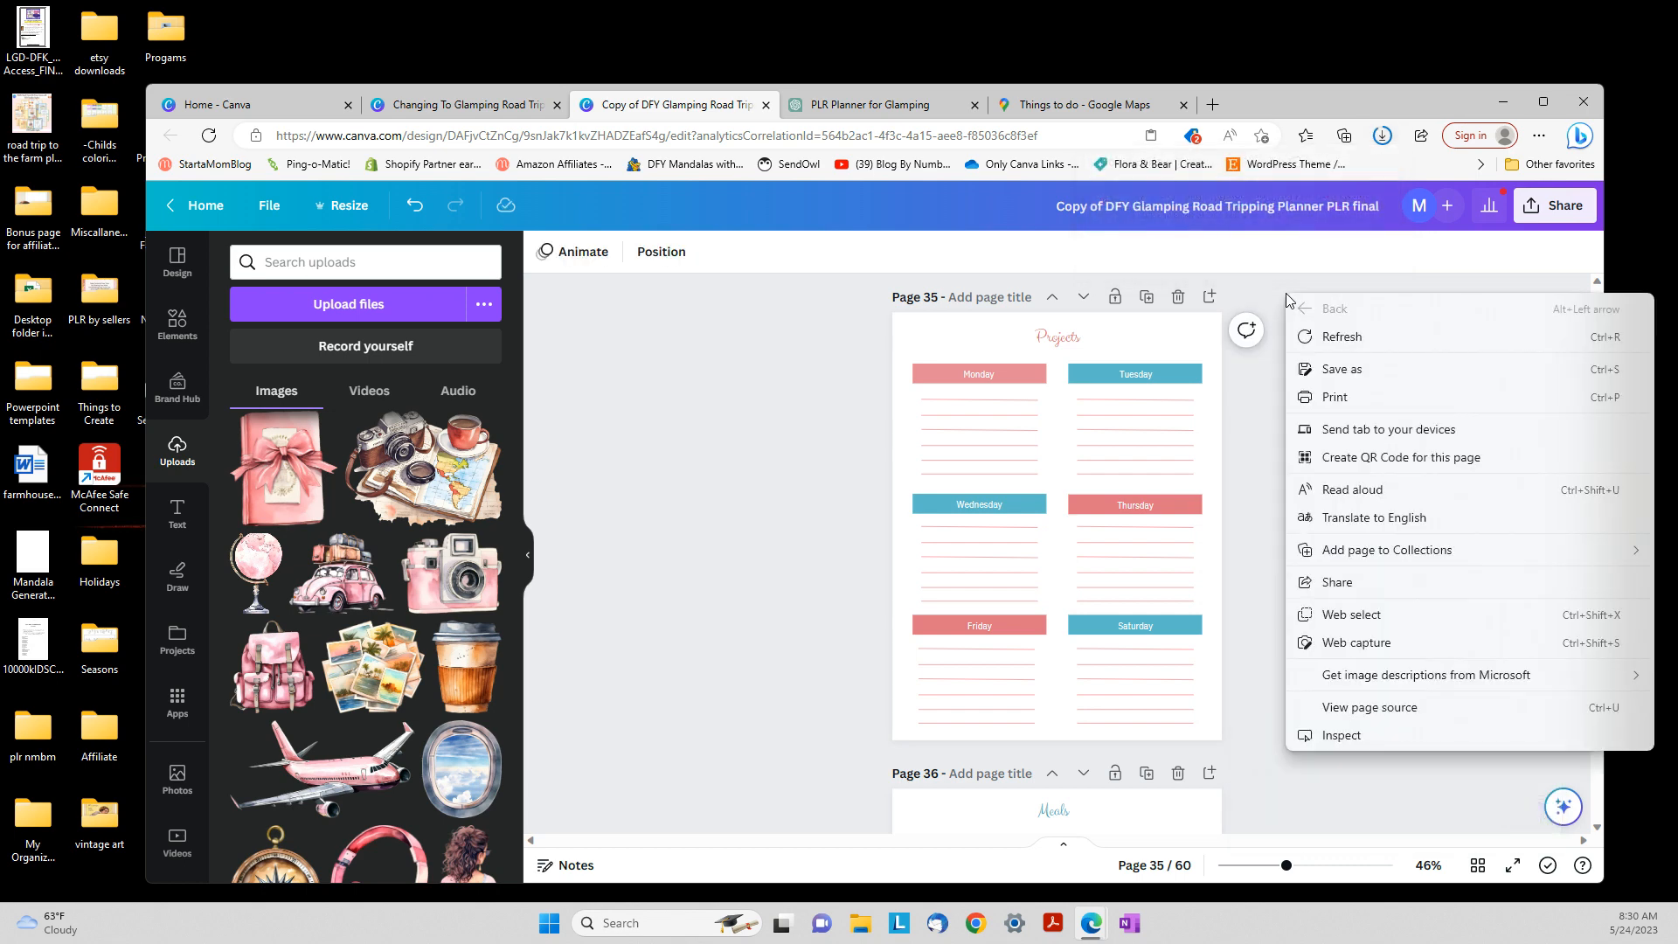
pyautogui.click(782, 416)
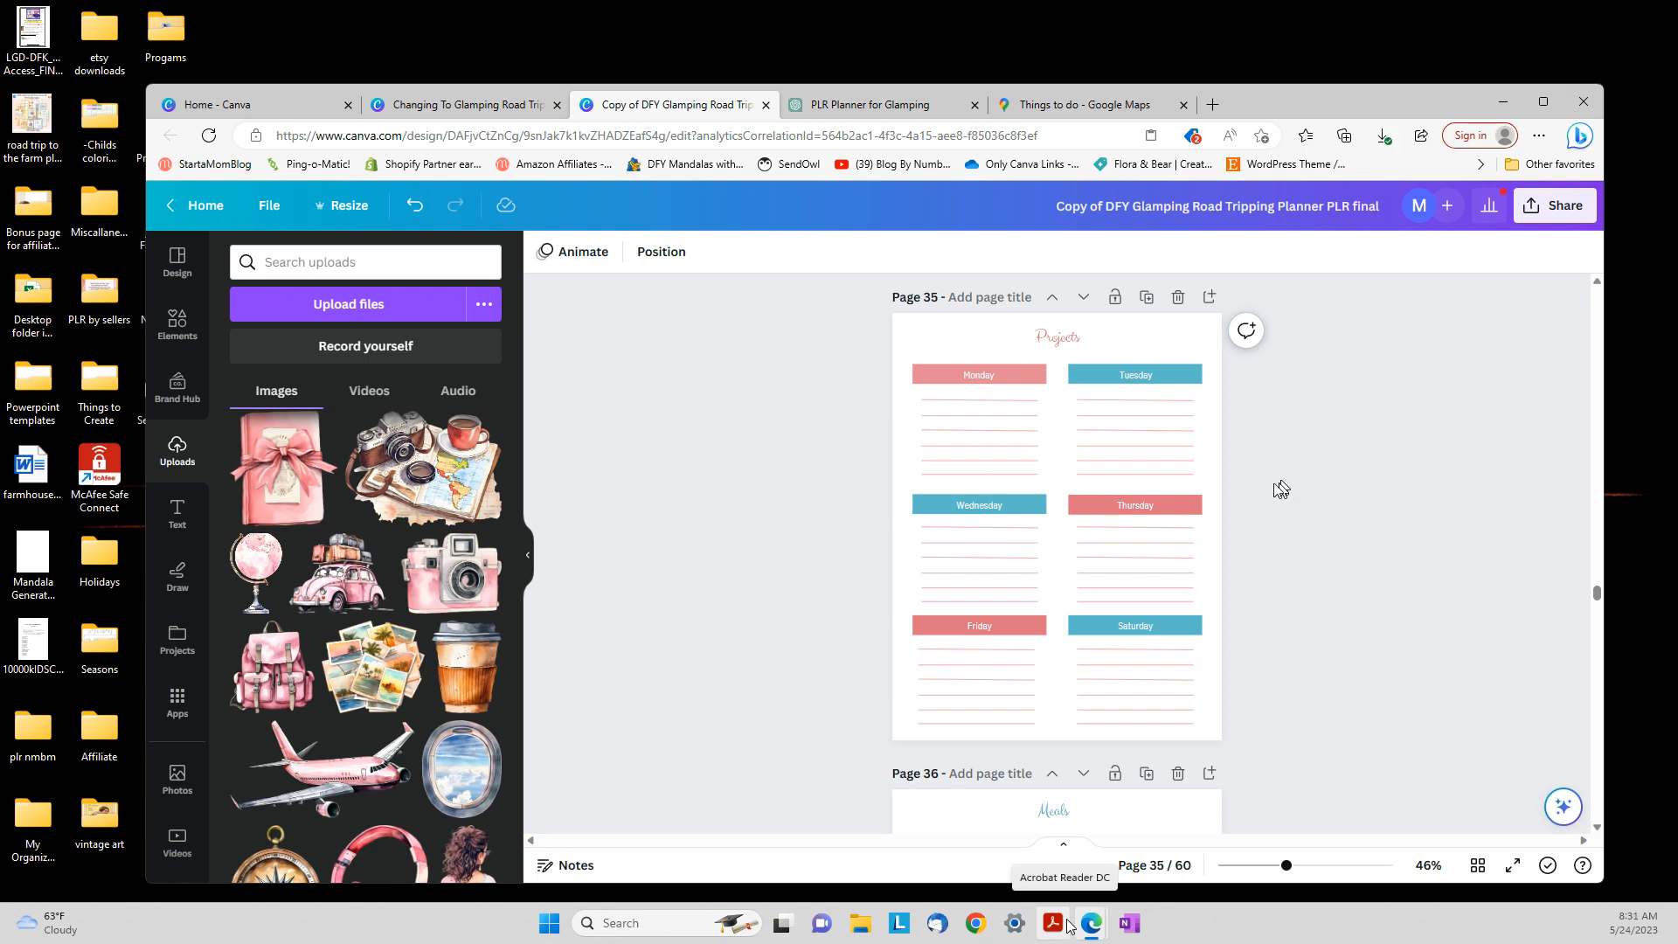
# Export all pages to Microsoft PowerPoint again and save over the existing Copy of DFY Glamping Road Tripping Planner PLR final file
pyautogui.click(1555, 205)
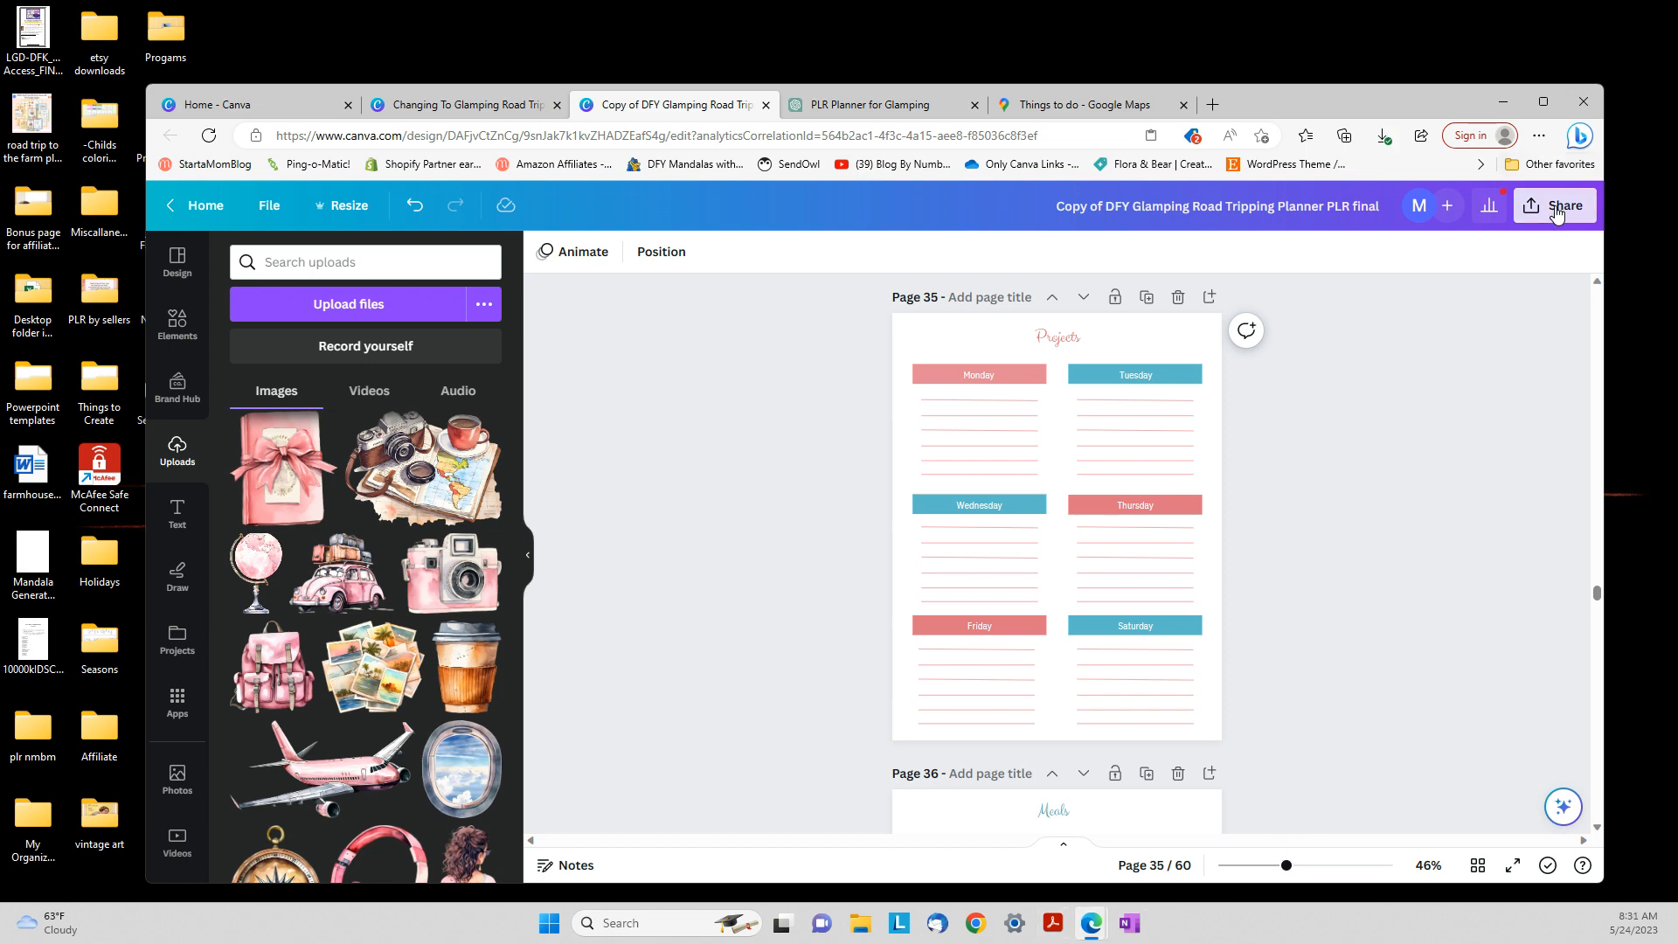
pyautogui.click(1403, 777)
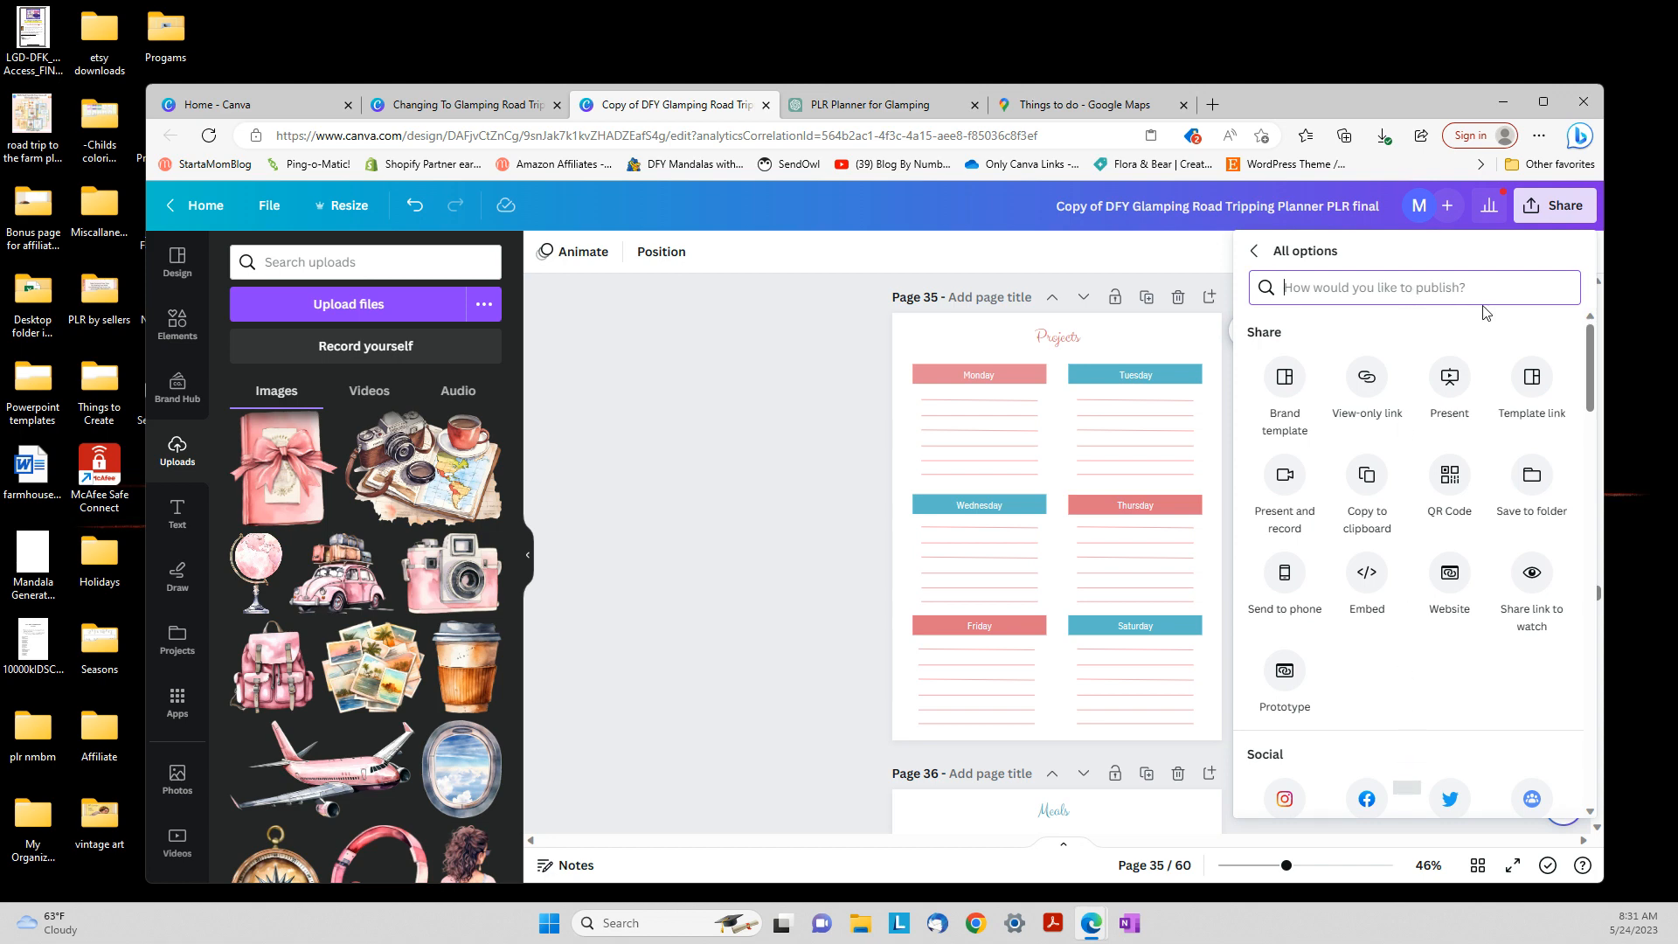
pyautogui.write('pow')
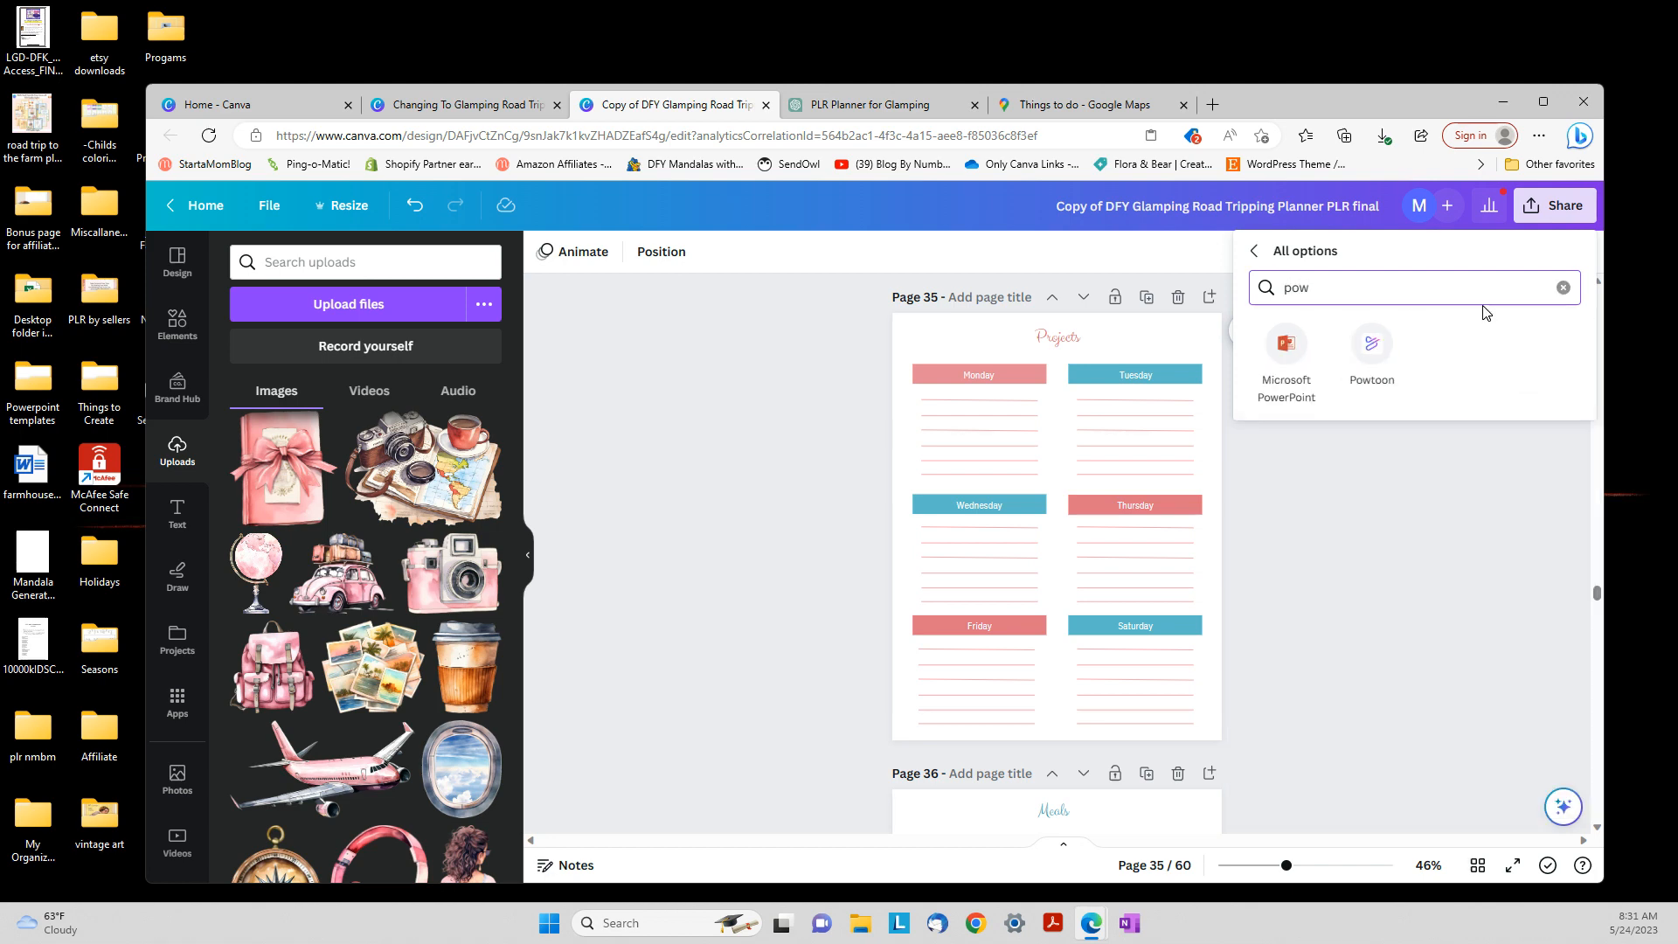
pyautogui.click(1273, 357)
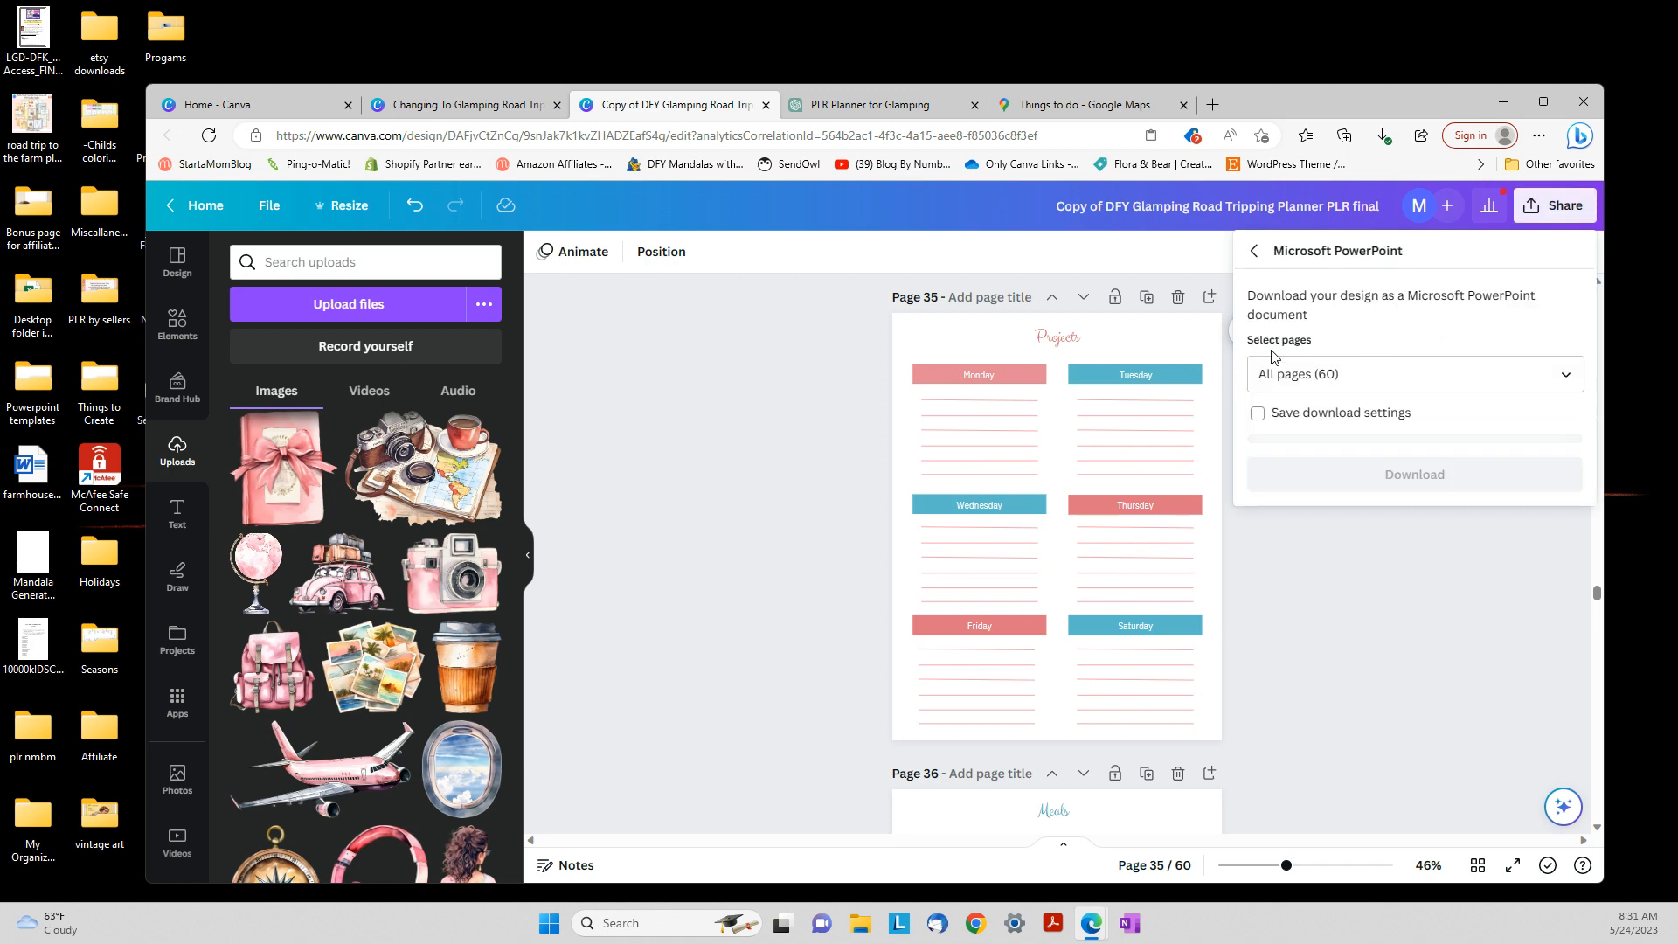
pyautogui.click(1409, 457)
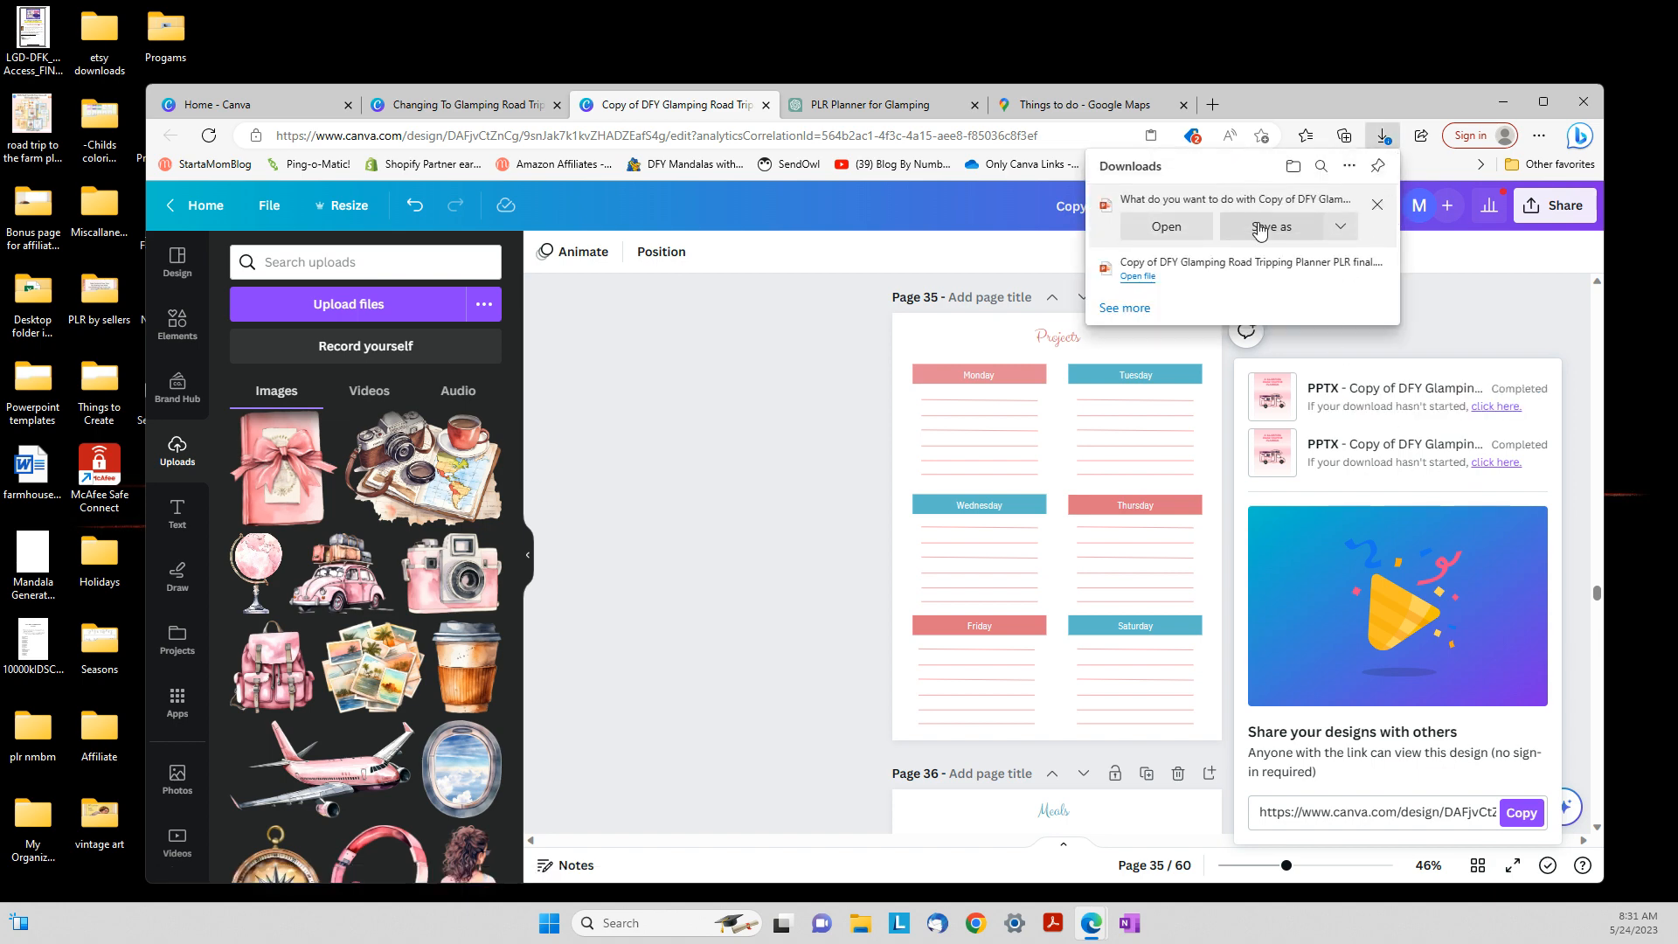
pyautogui.click(1259, 229)
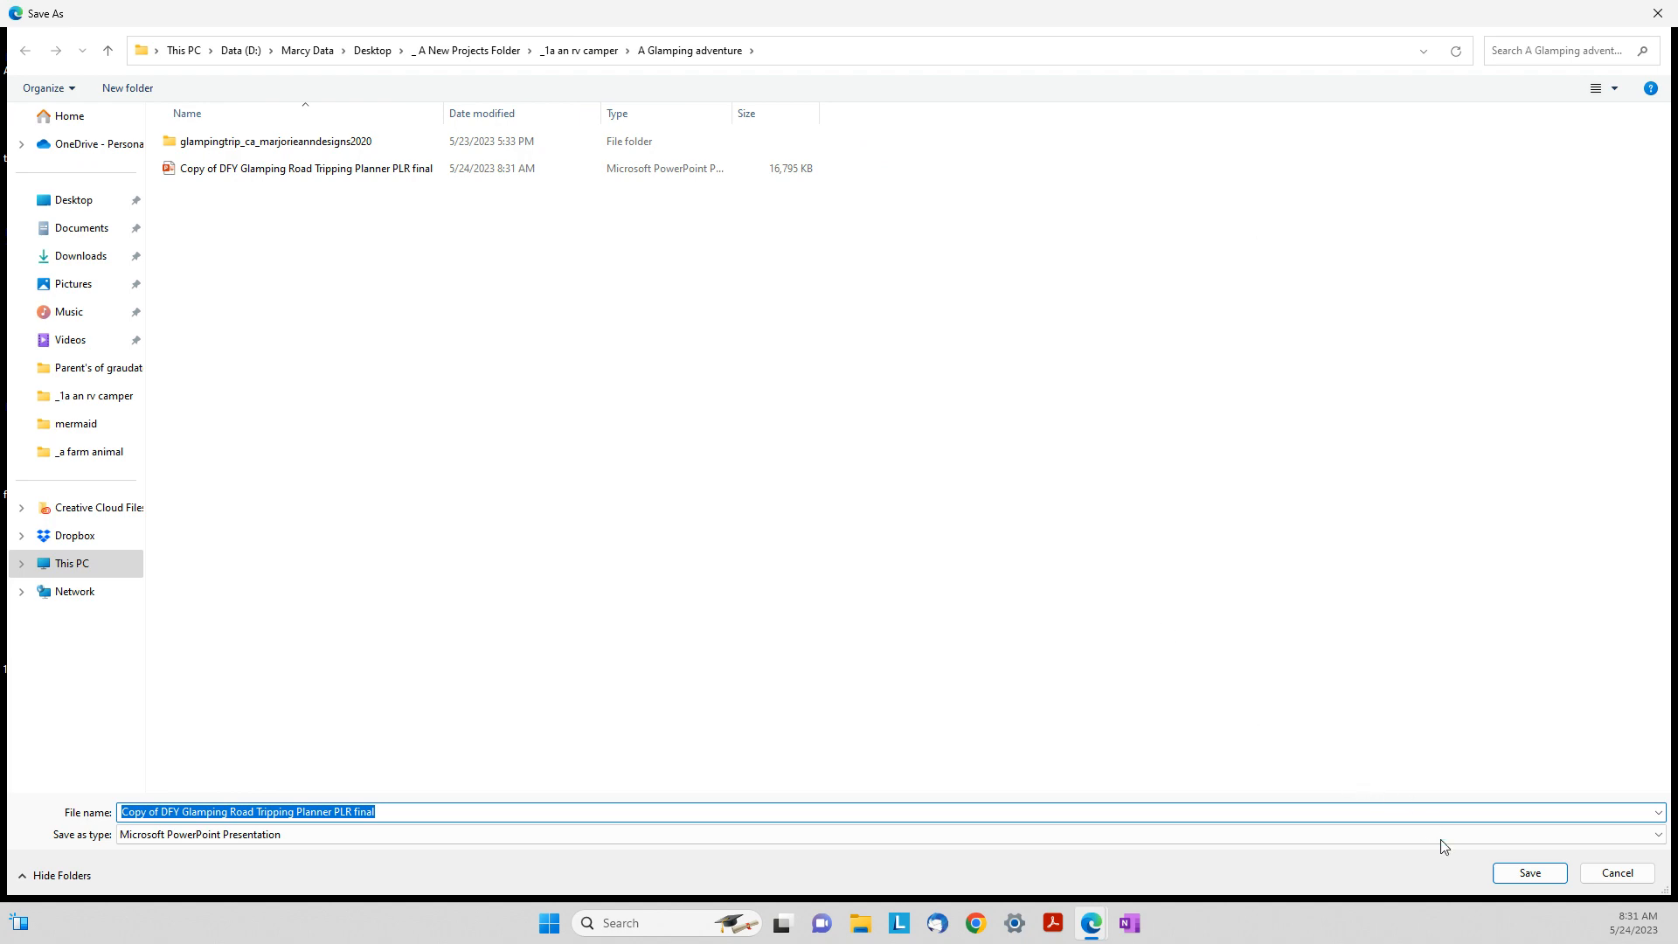
pyautogui.click(1521, 883)
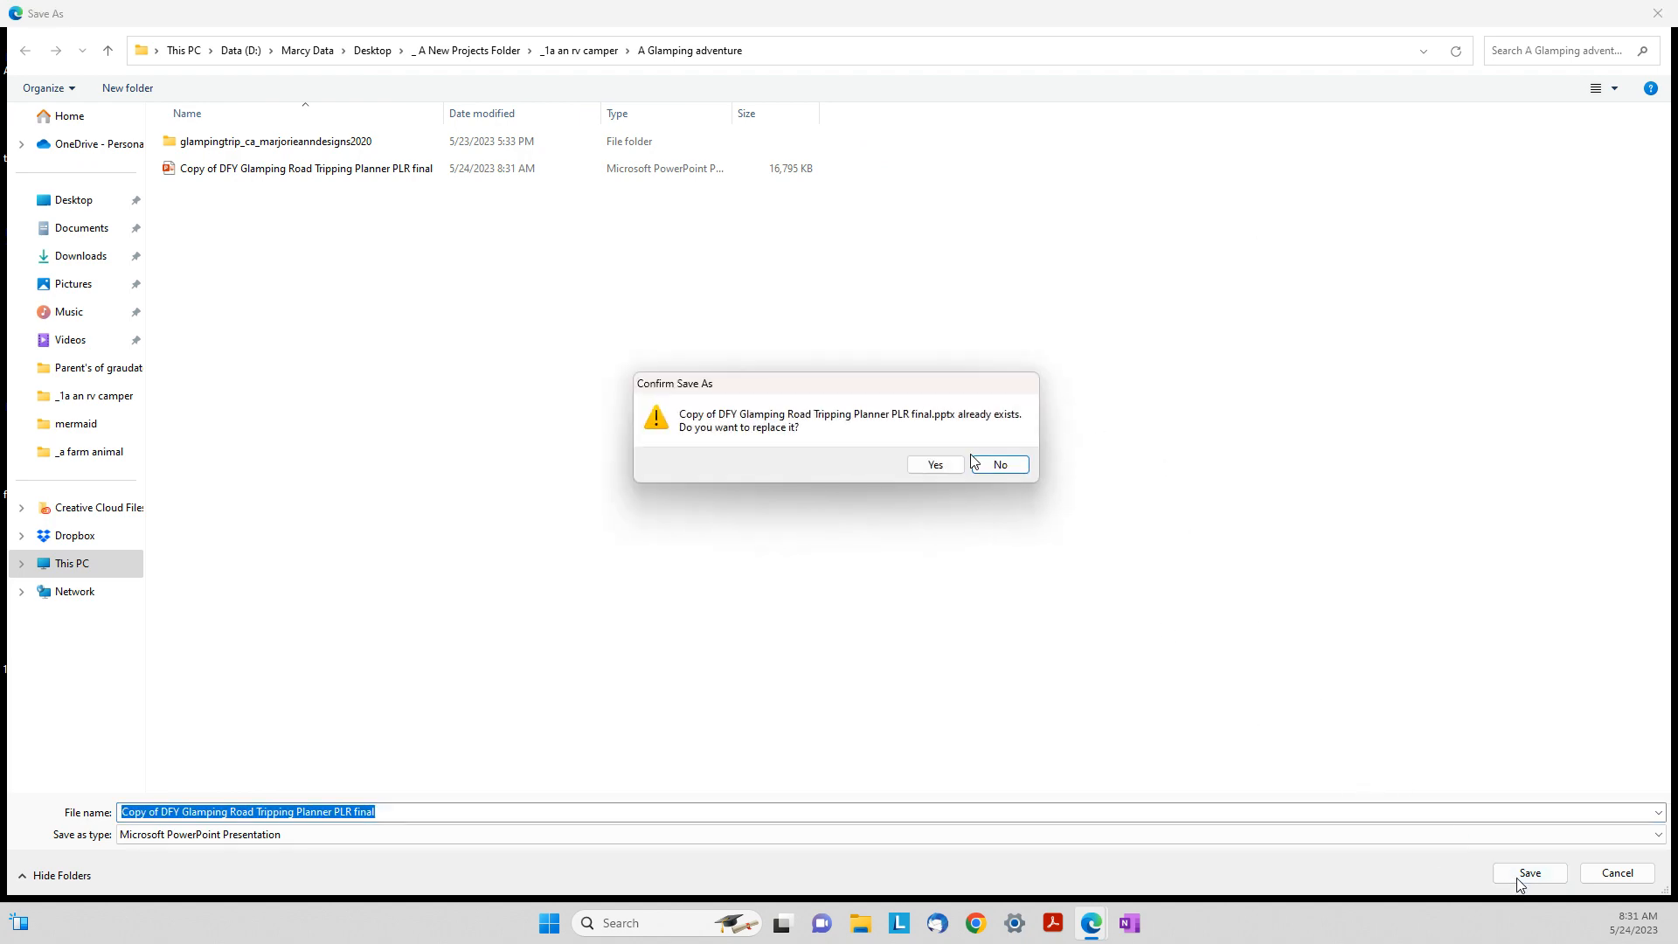
pyautogui.click(935, 464)
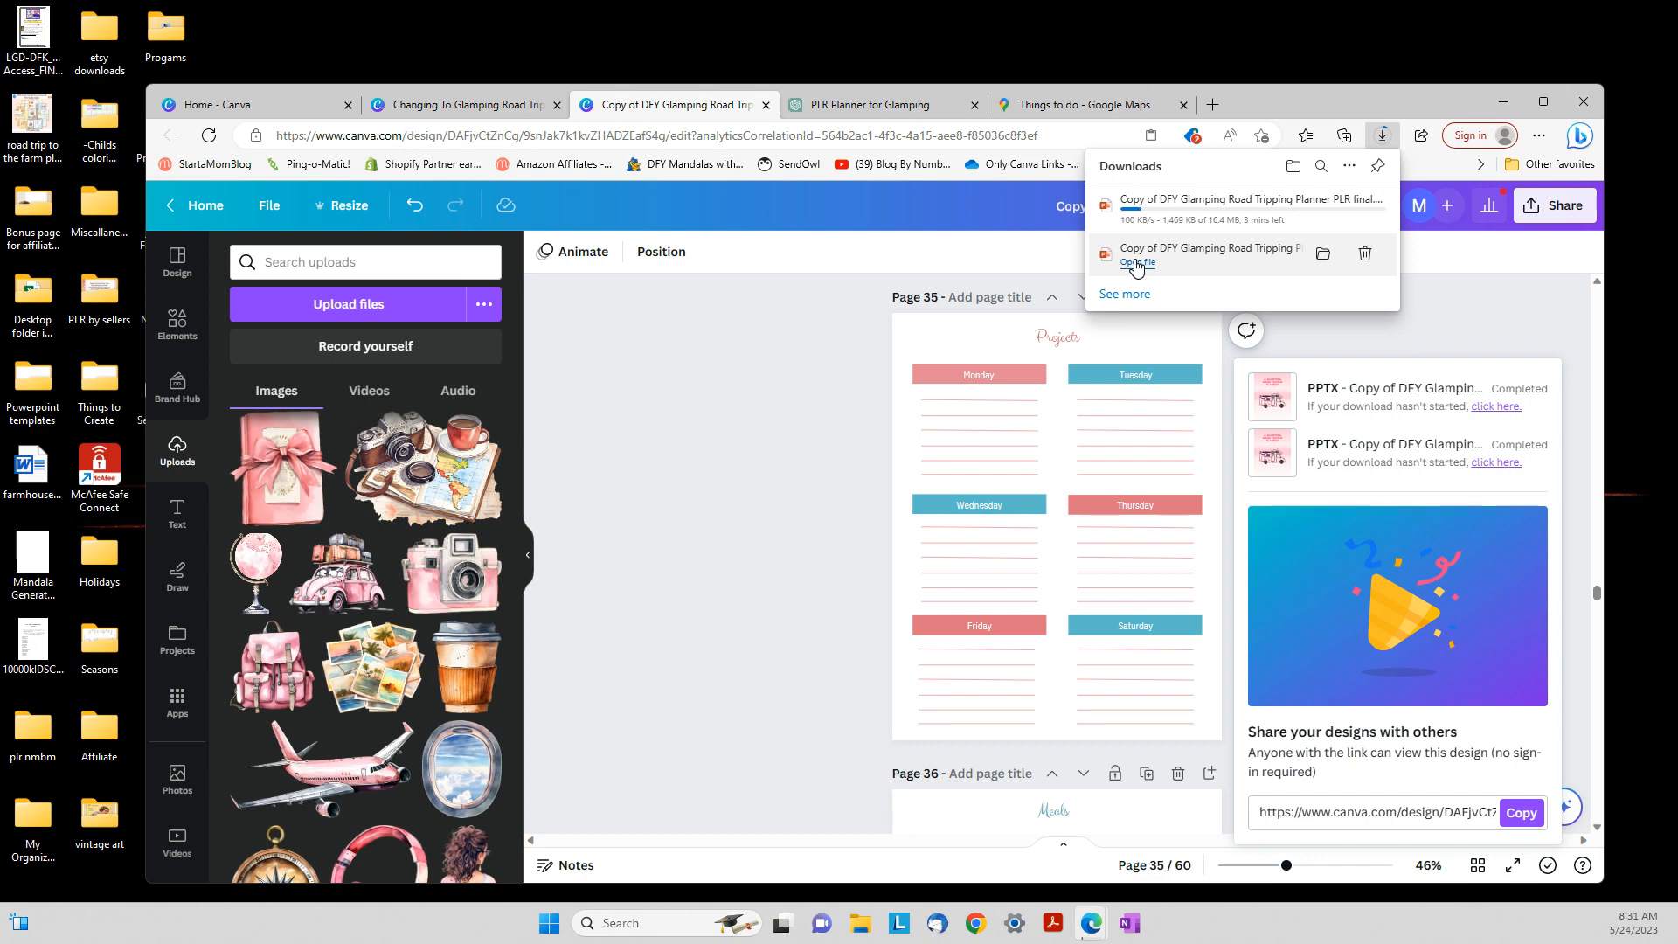
# Switch to the ChatGPT planner conversation and ask "what are other items that I can make to go along with this glamping planner ?"
pyautogui.click(870, 104)
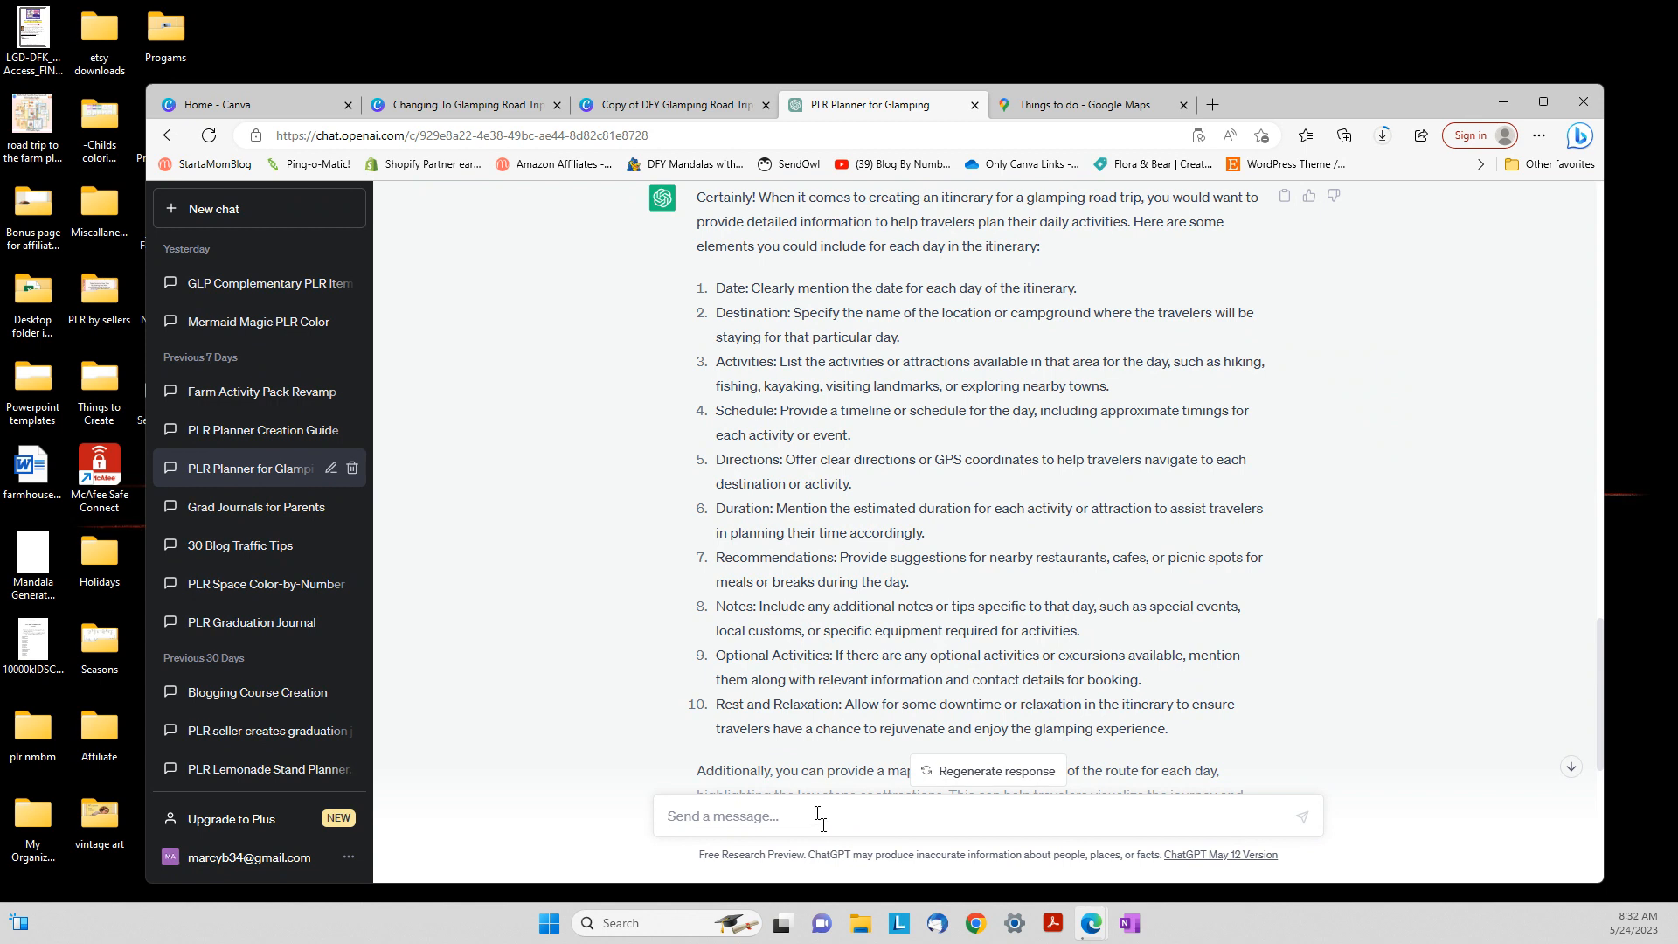
pyautogui.write('what are other items that I can make to go along w')
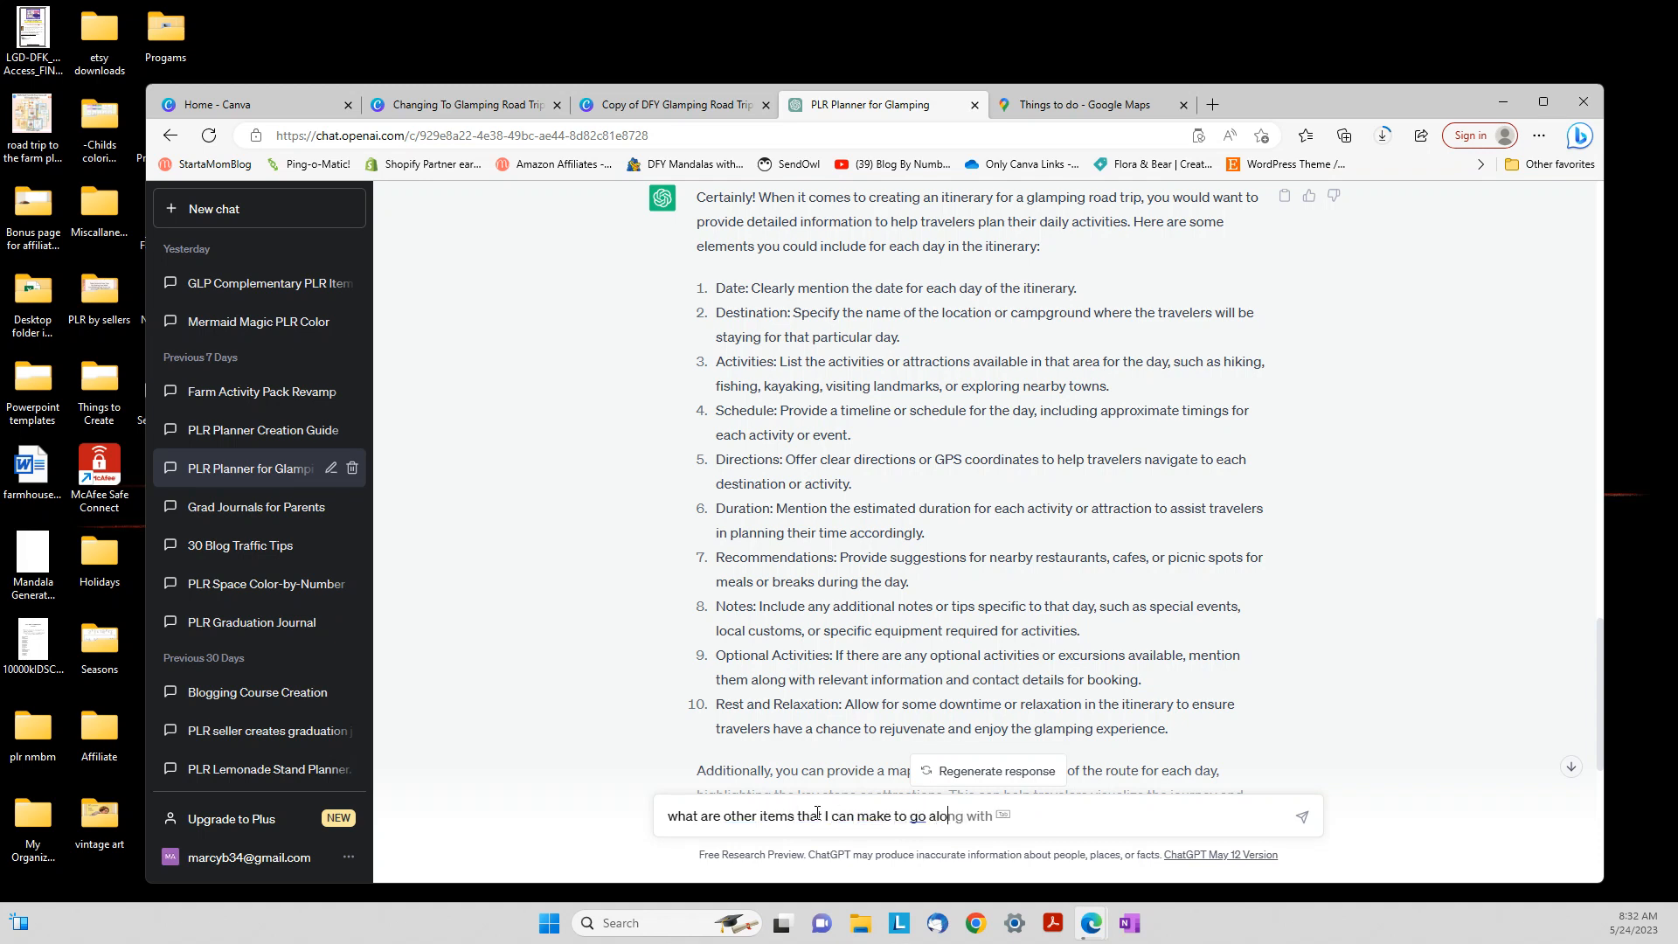
pyautogui.write('ith this glamping planner ')
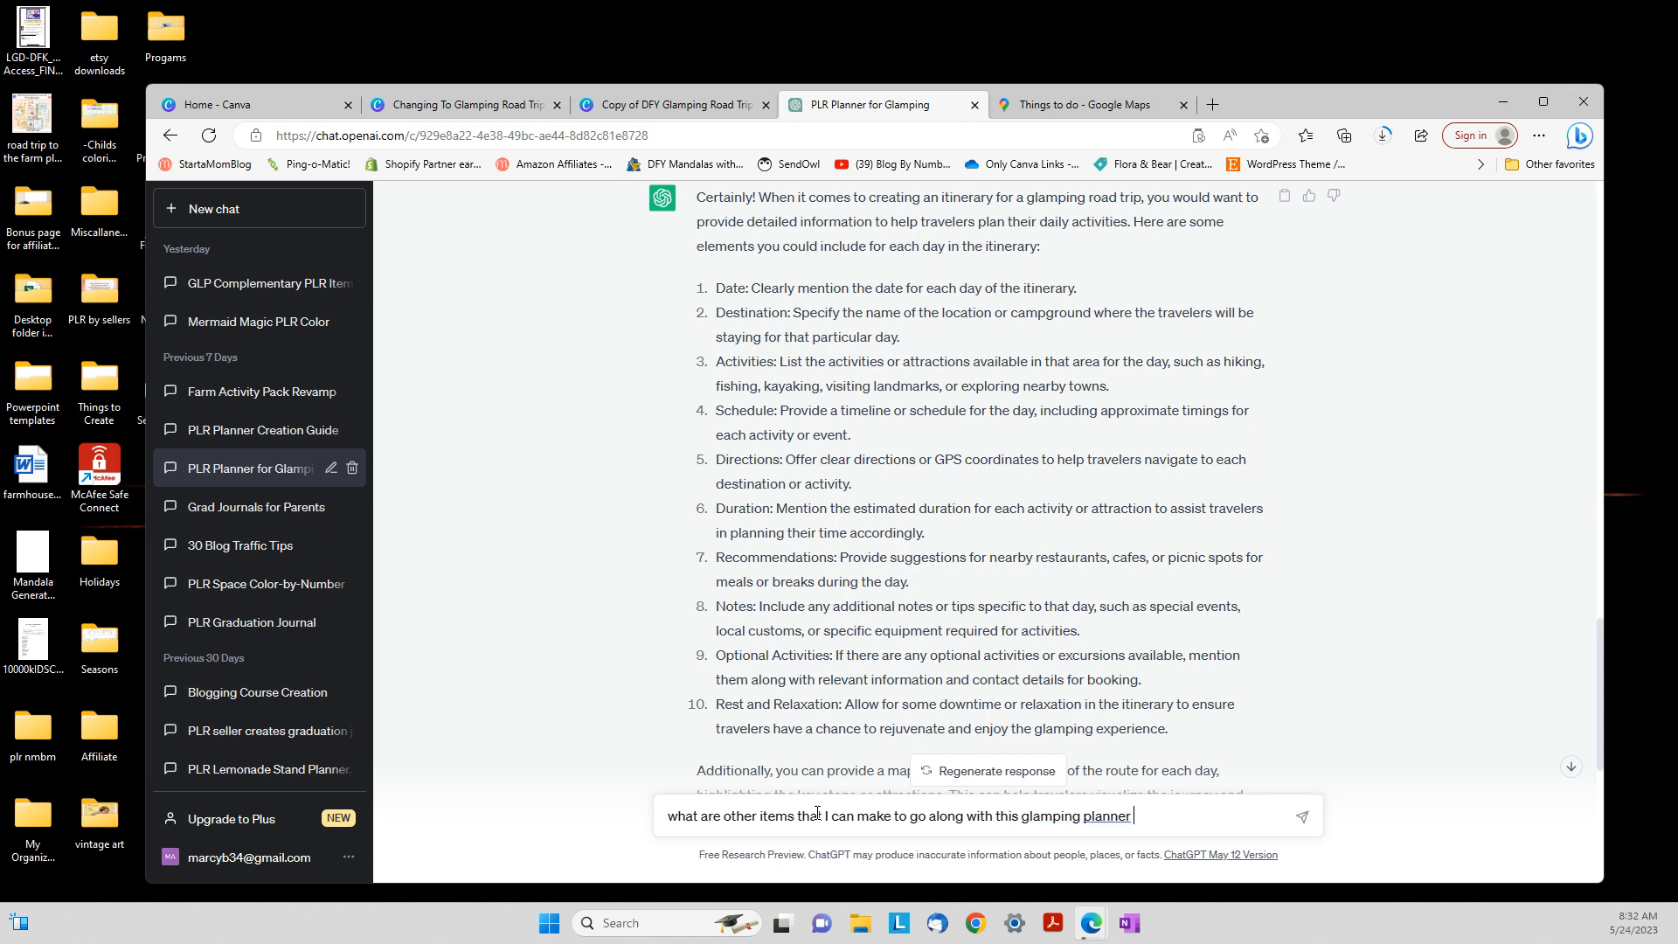
pyautogui.write('?')
pyautogui.press('Return')
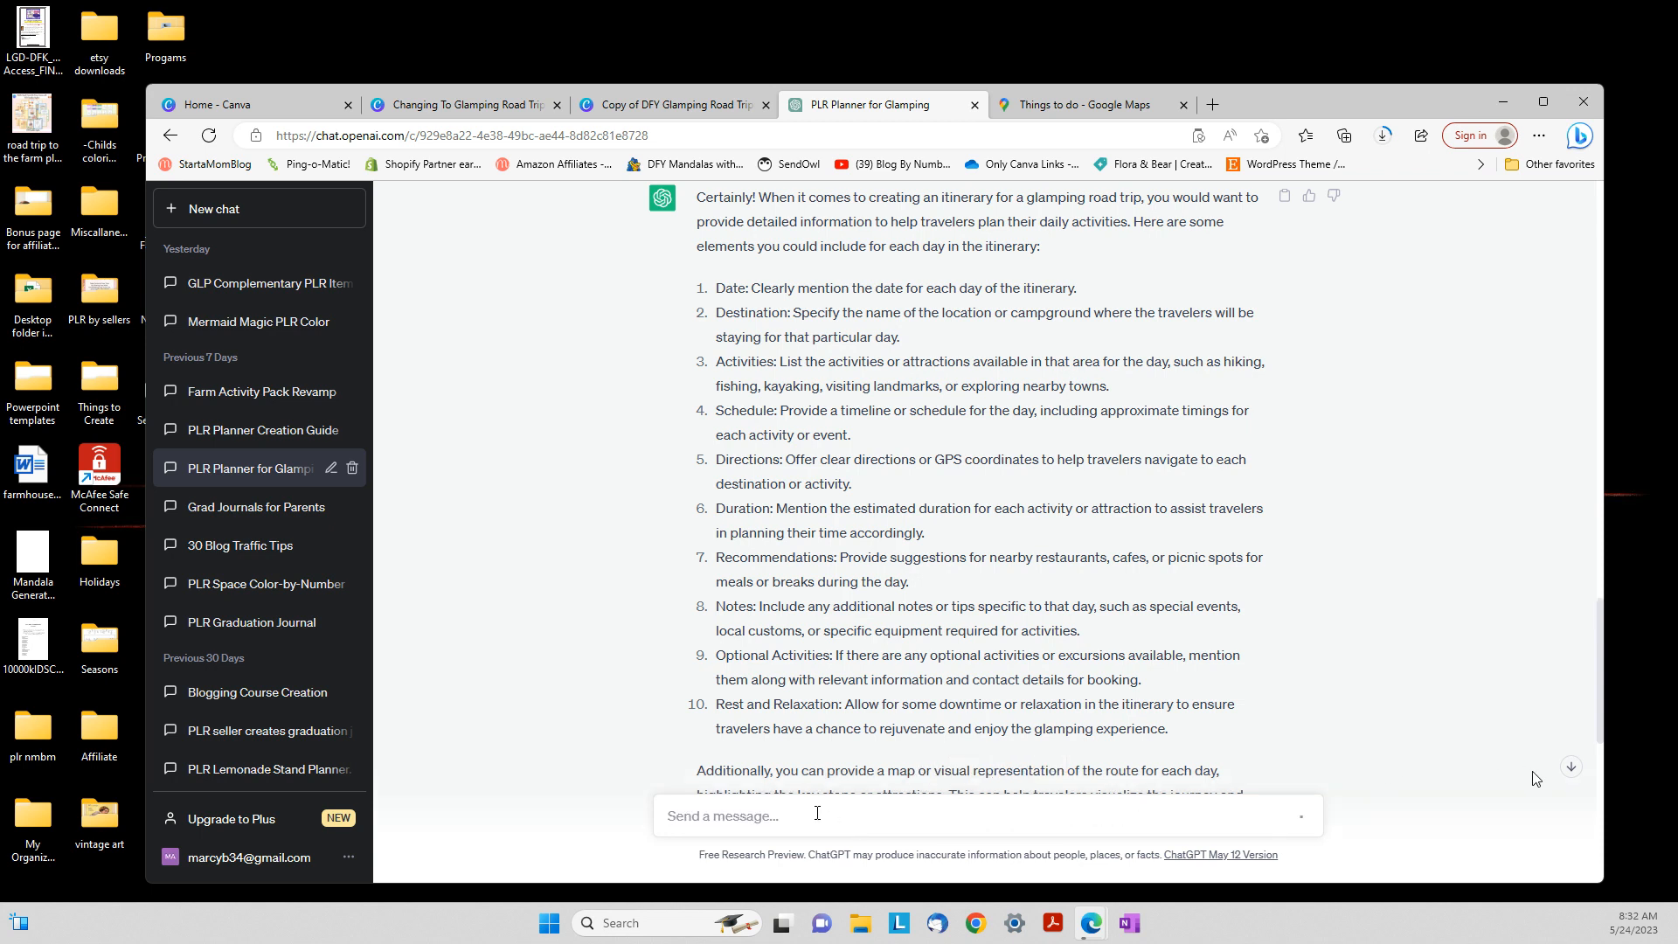
# Go to the end of the new reply and write the follow-up message "expand on 8"
pyautogui.click(1575, 769)
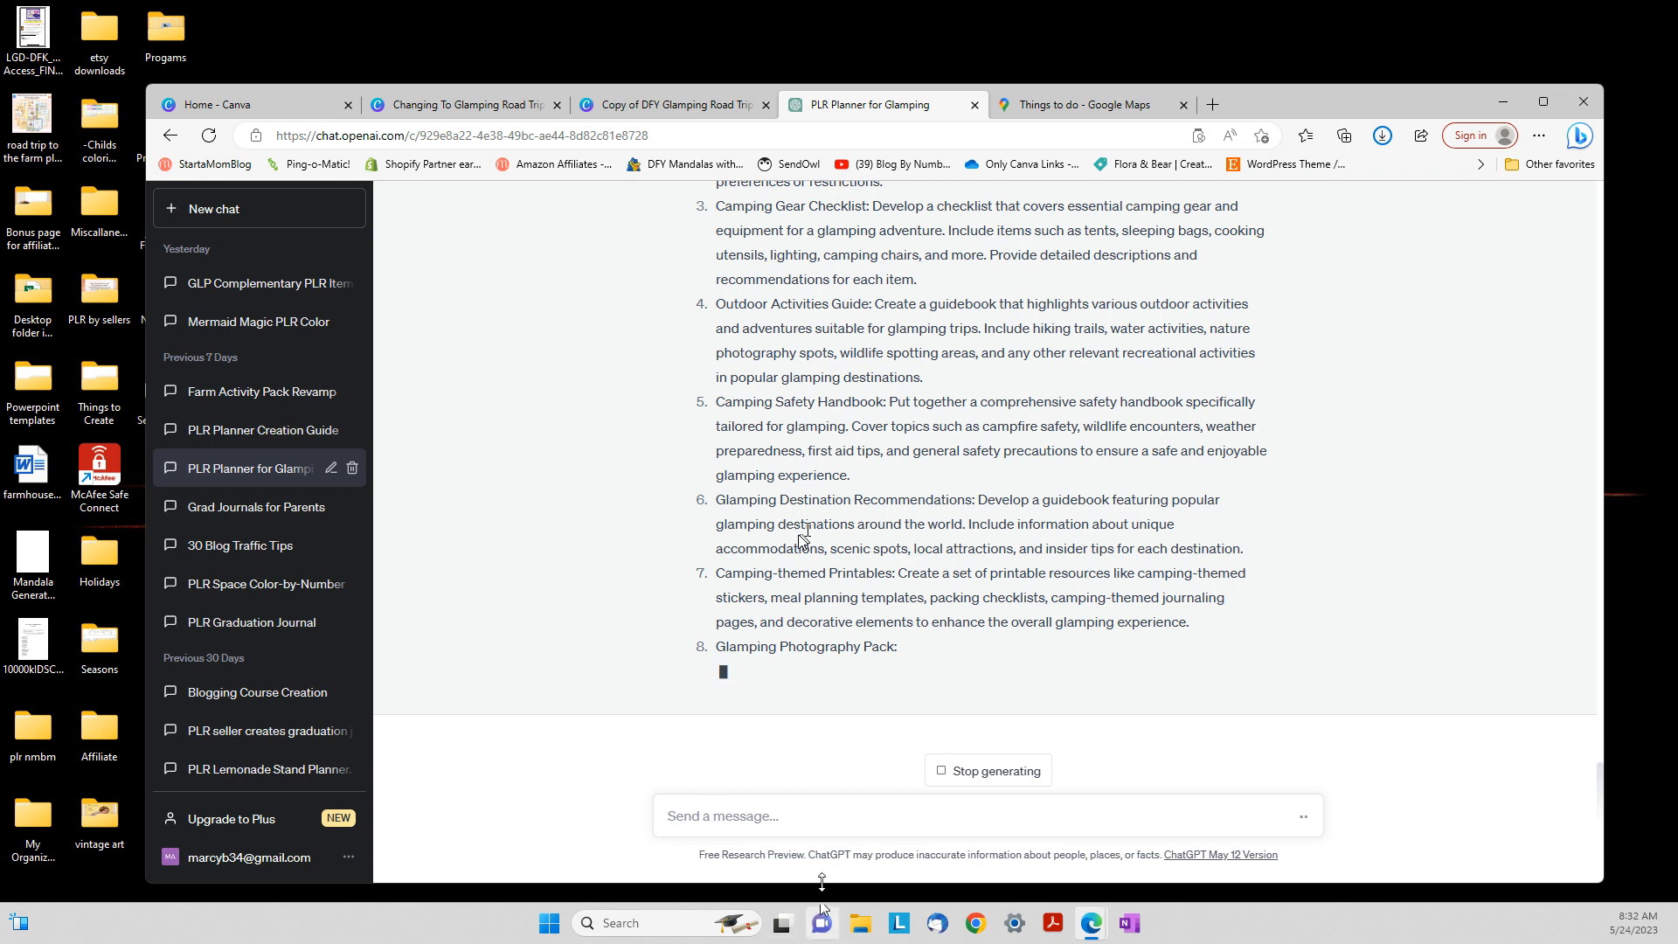
pyautogui.write('expand on 8')
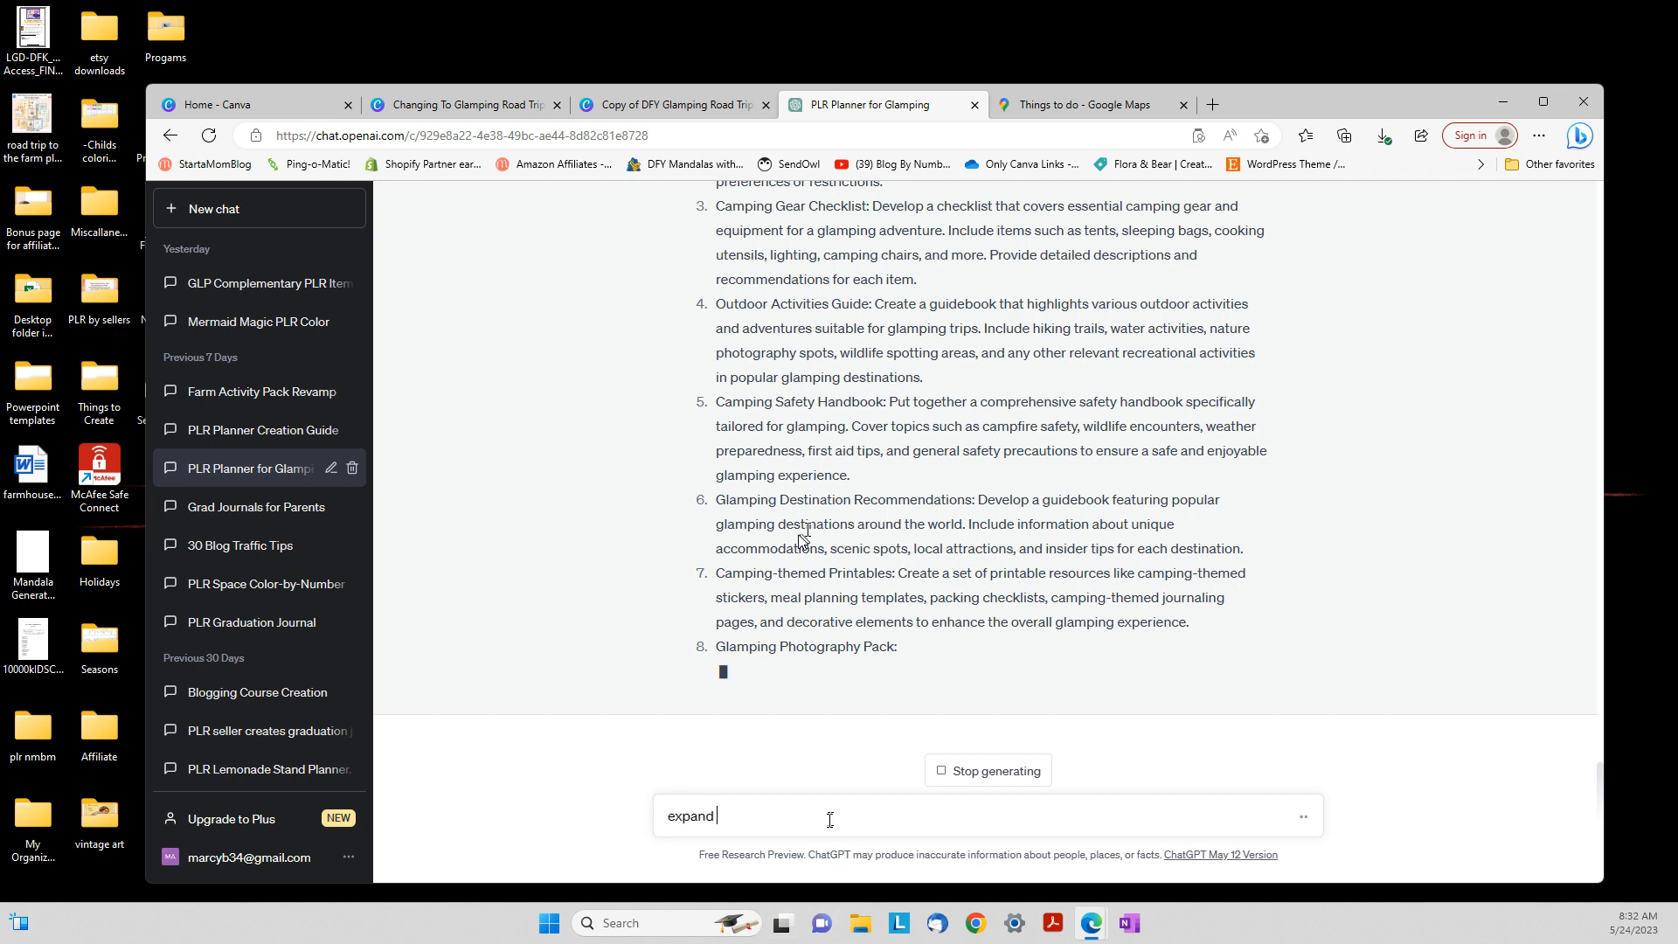